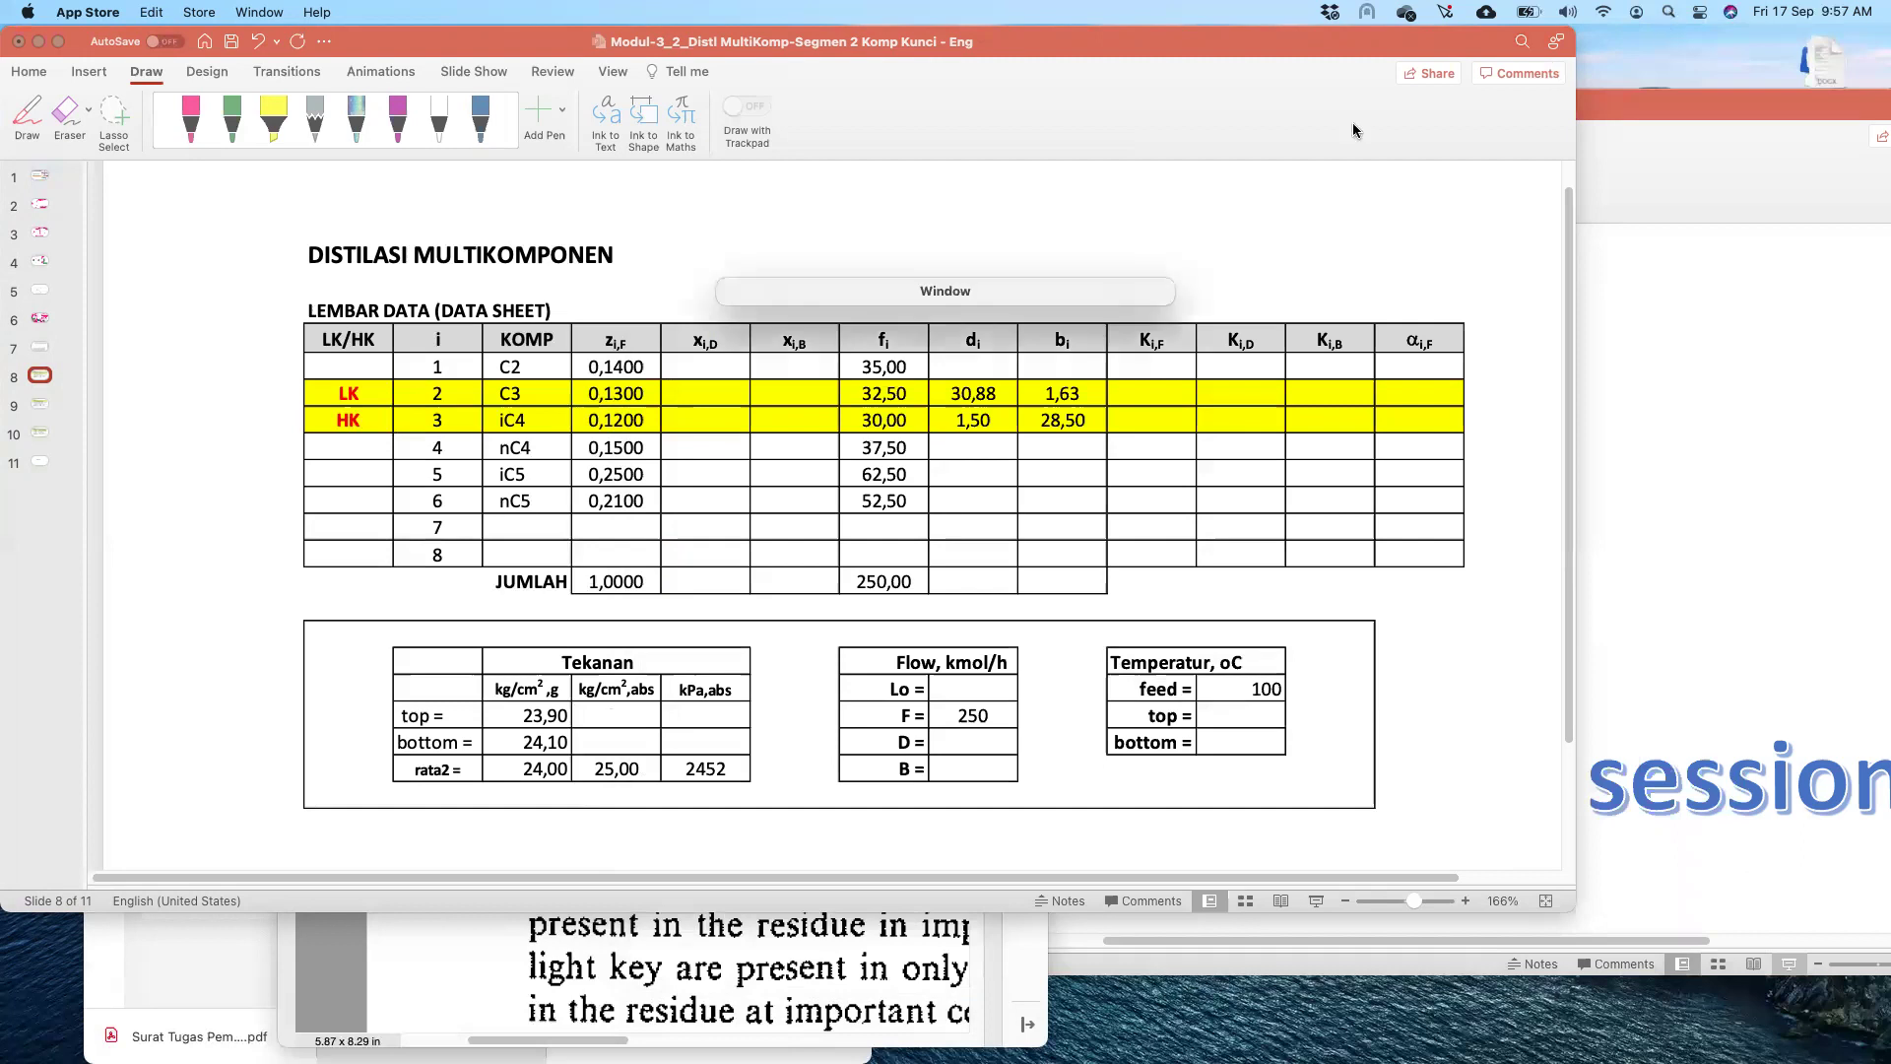
- Launch Excel and close the Modul-3_1 Segmen 1 presentation, keeping the Segmen 2 data sheet slide open
click(1317, 203)
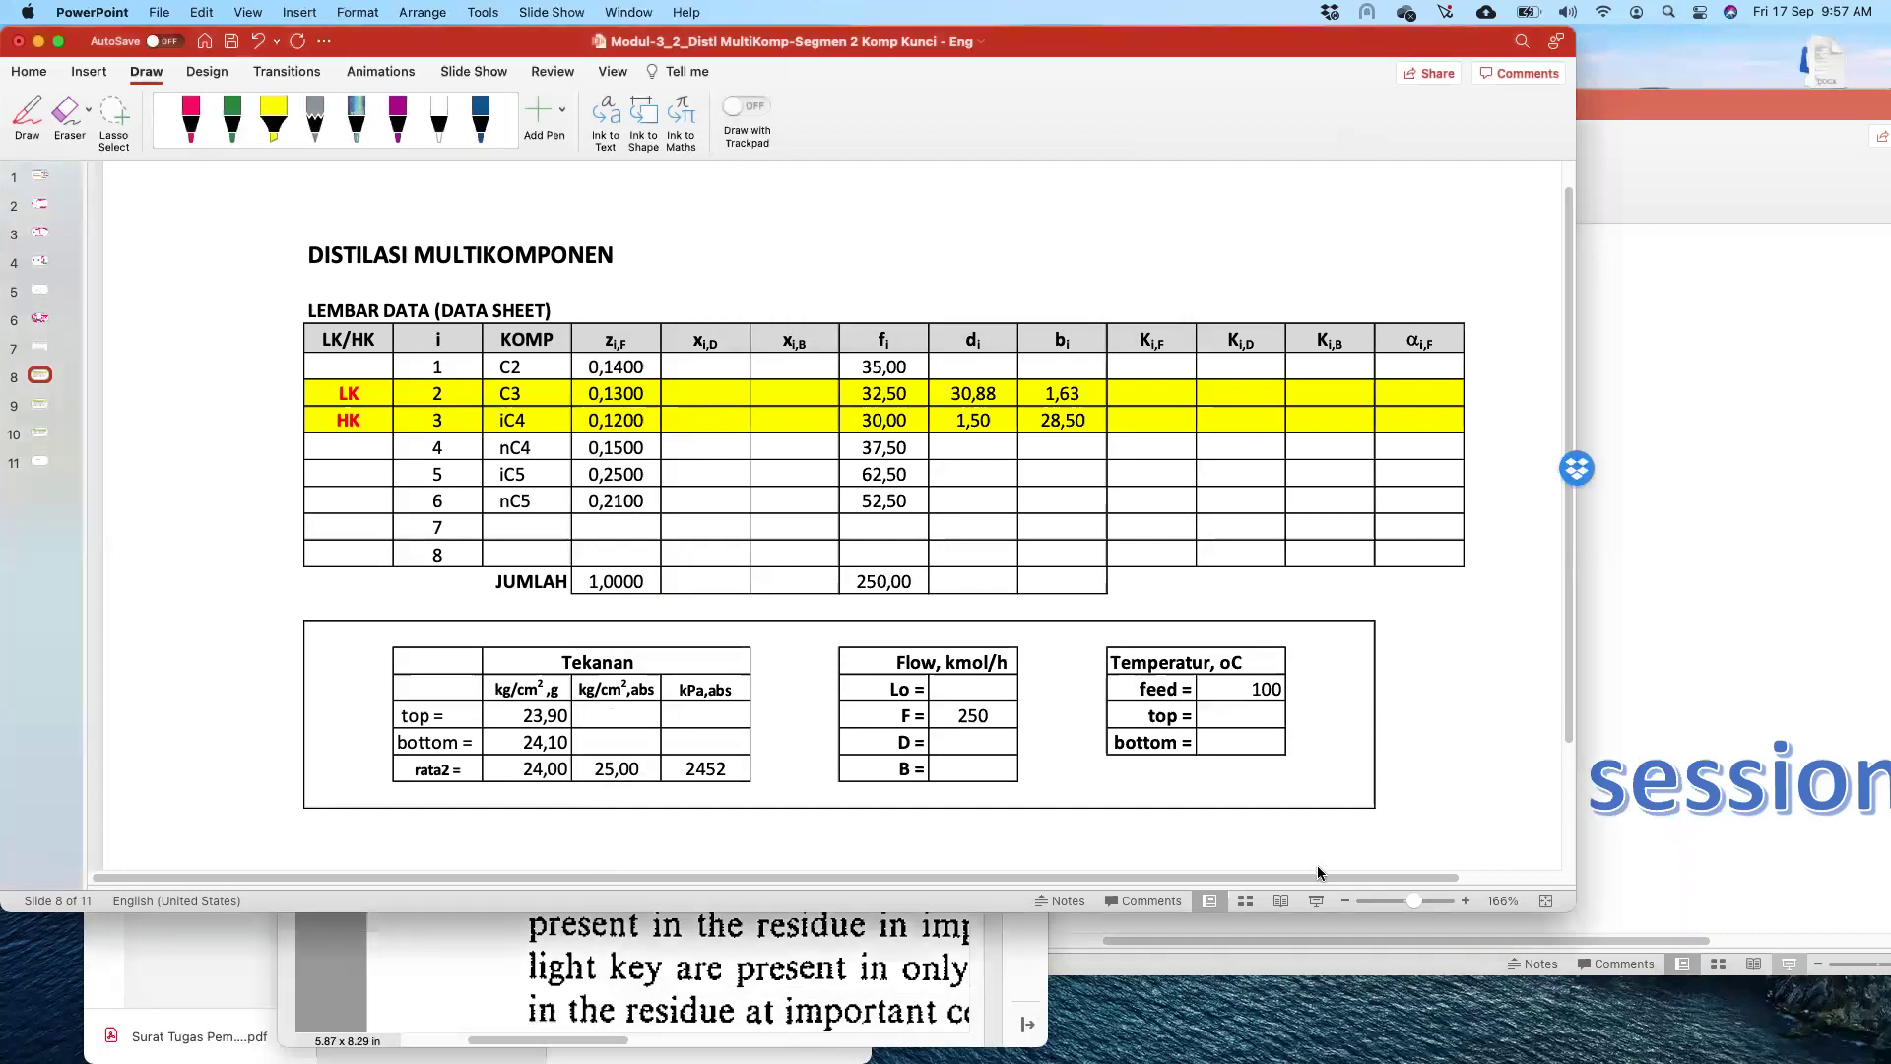
mouse_move(1565, 1034)
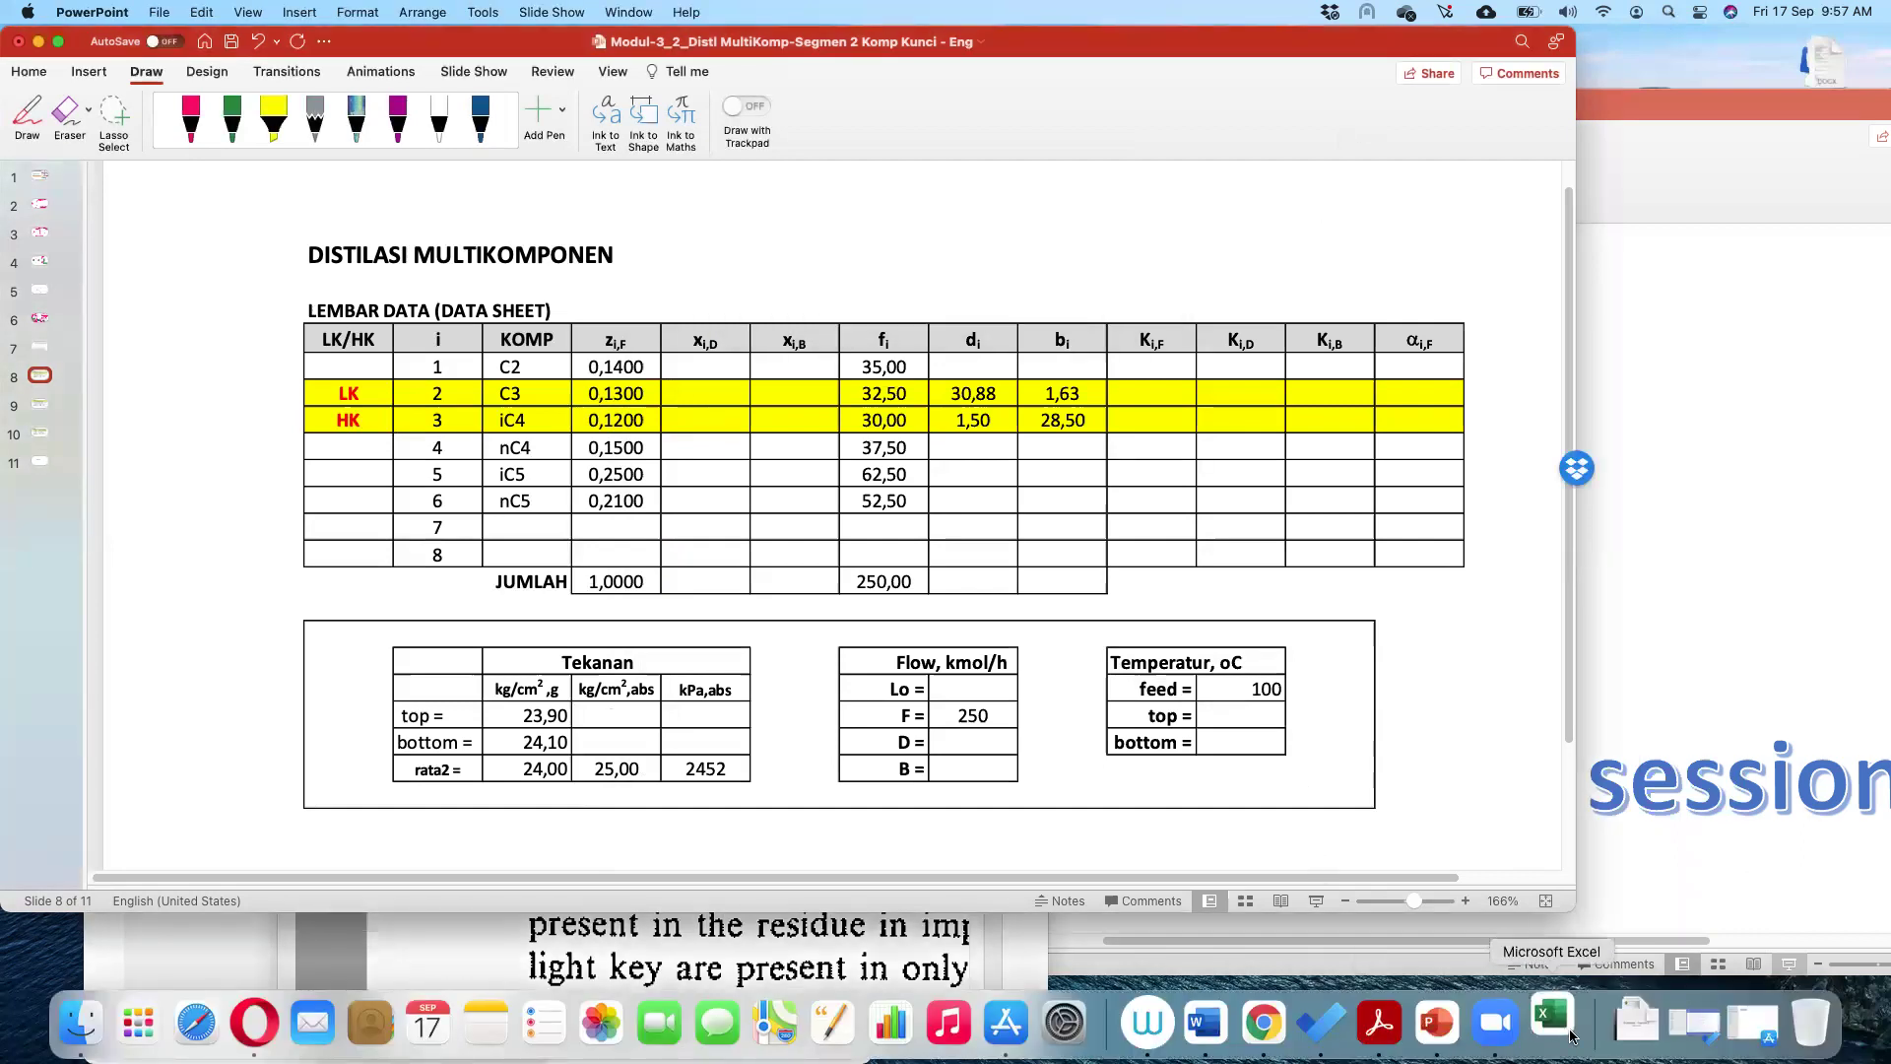
click(1754, 540)
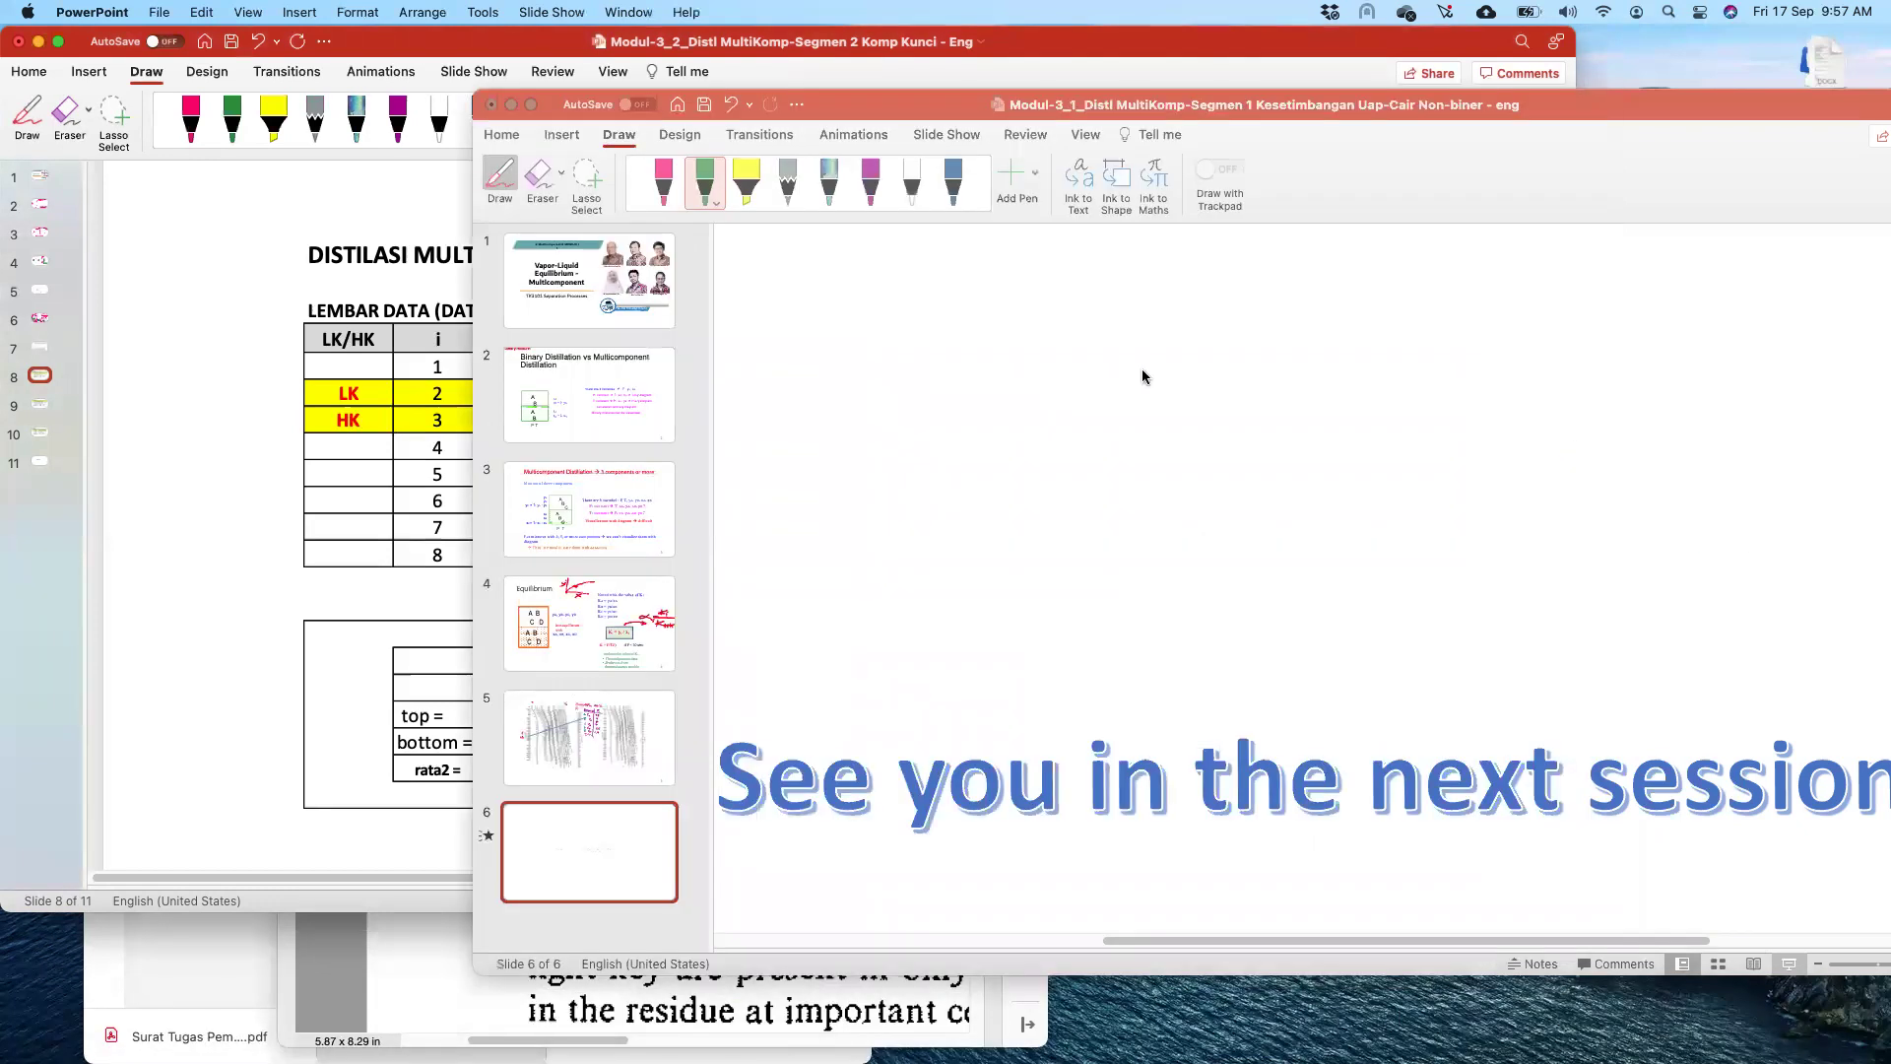
click(493, 109)
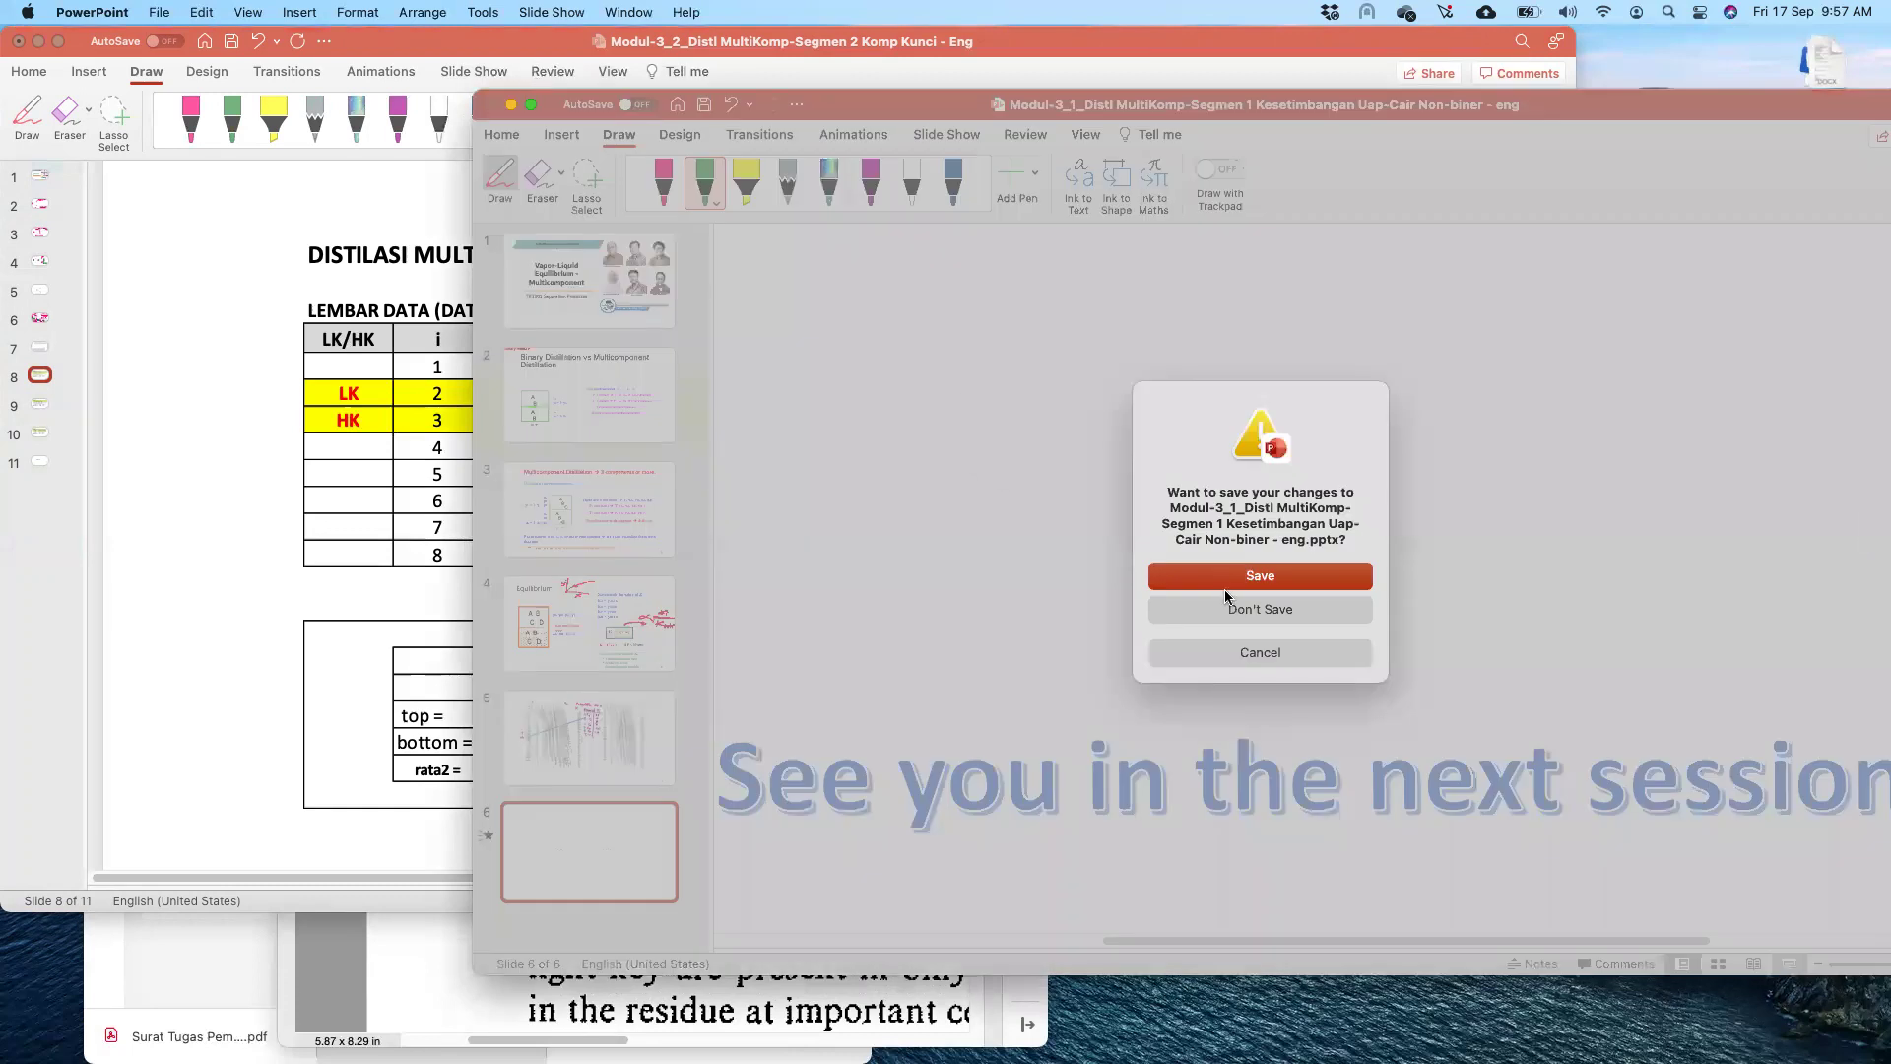
click(410, 664)
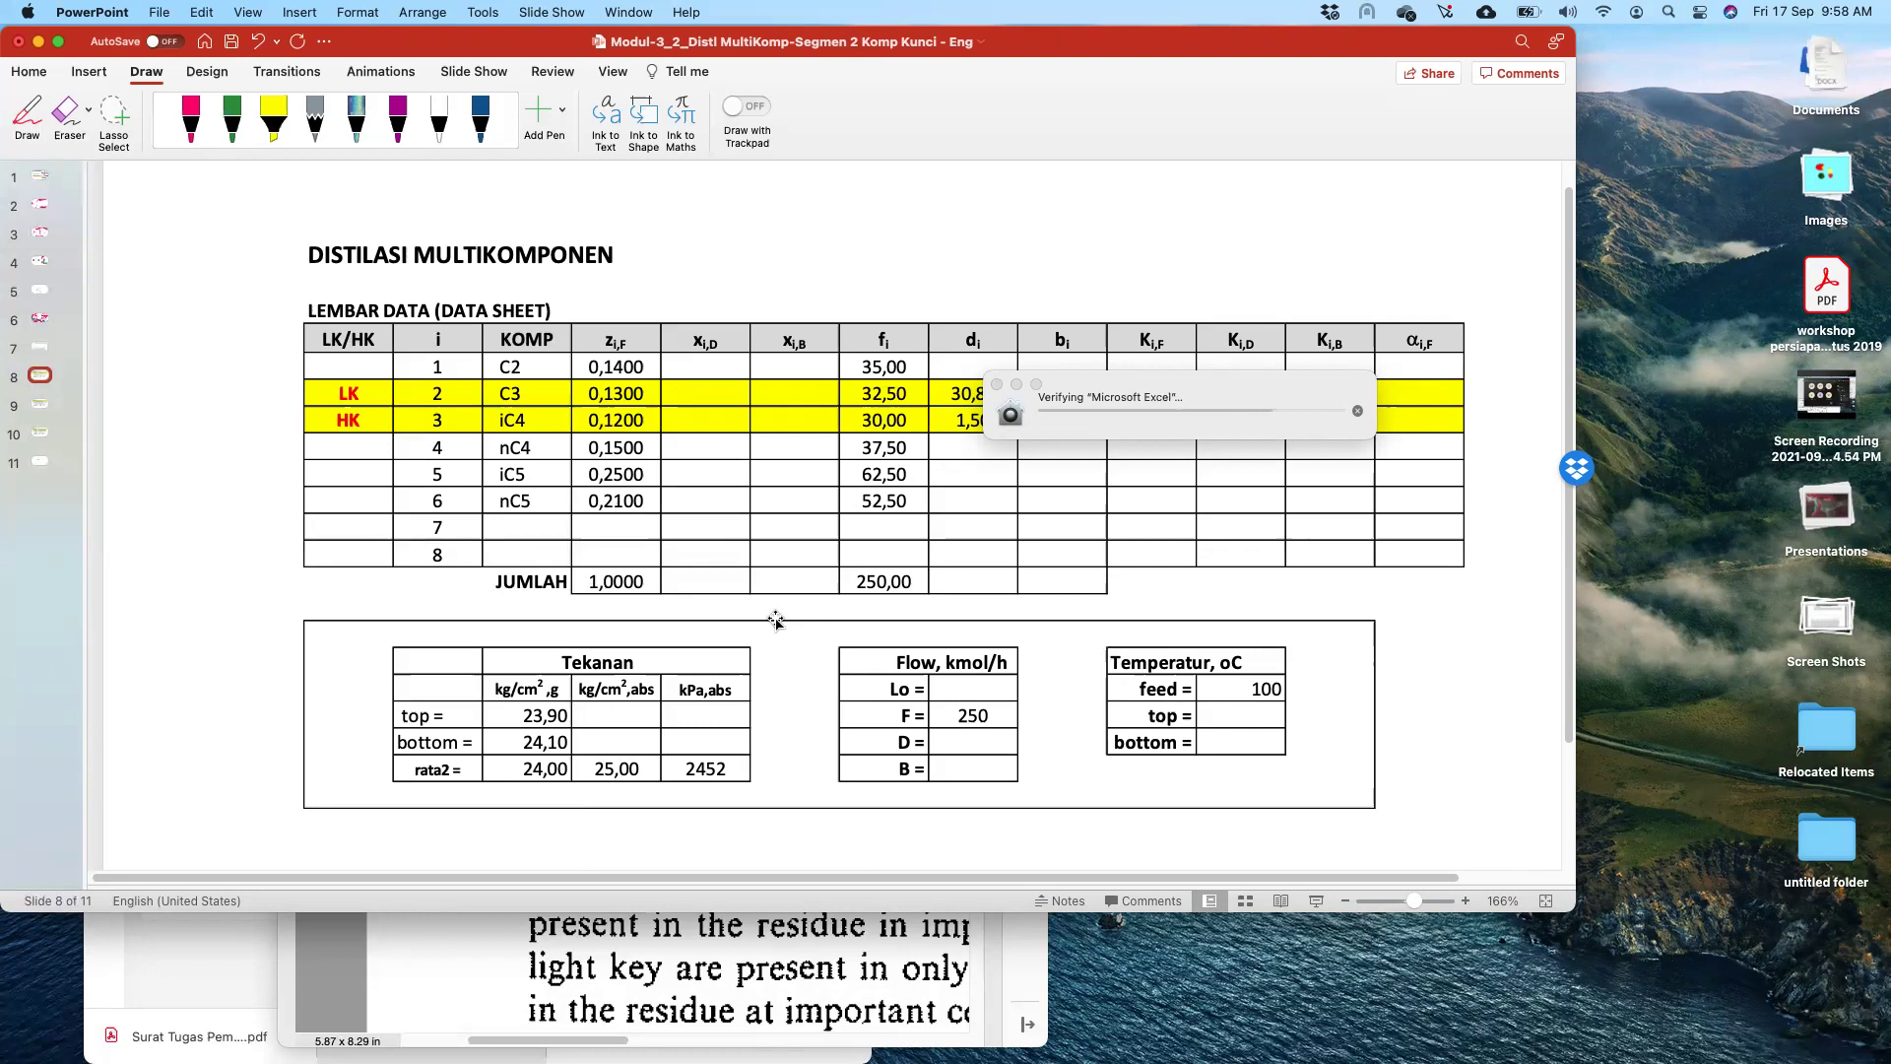
drag(465, 26, 303, 23)
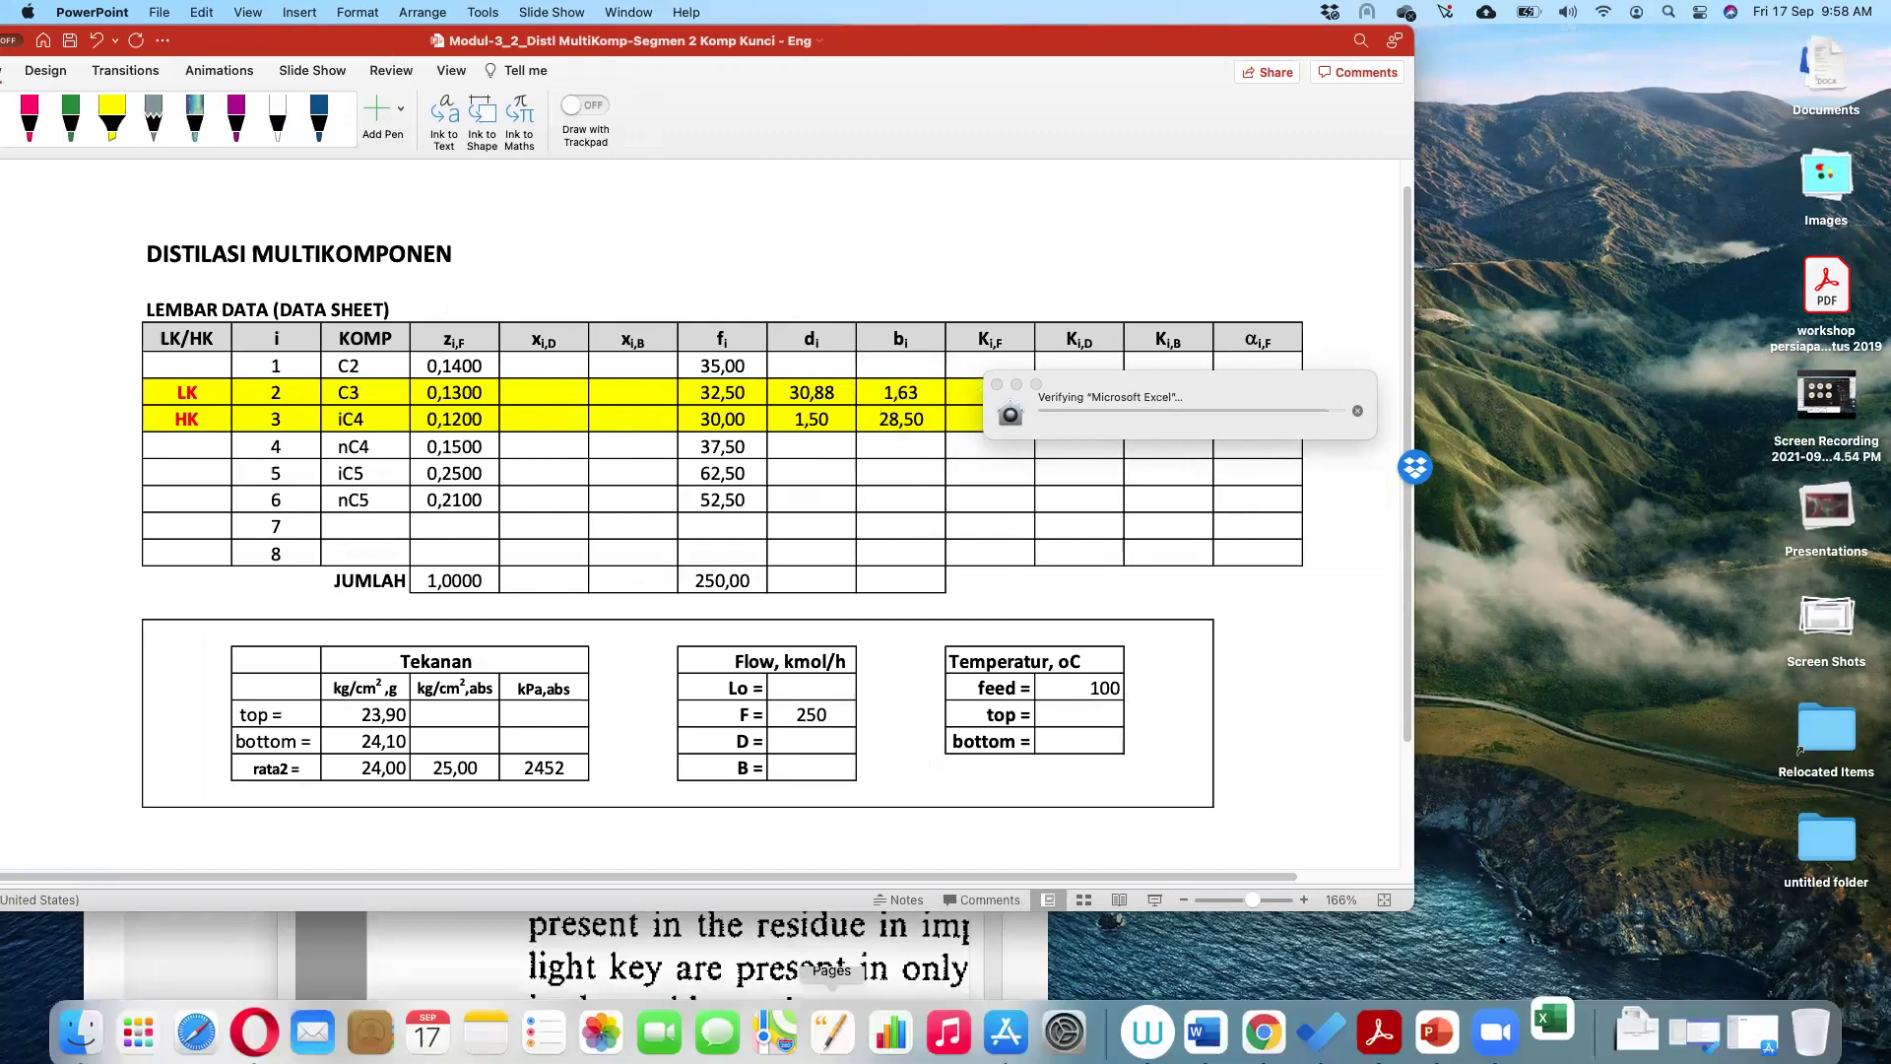
- Switch to Chrome and open the 3.2 Key Components submodule of the Multicomponent Distillation module
click(1264, 1024)
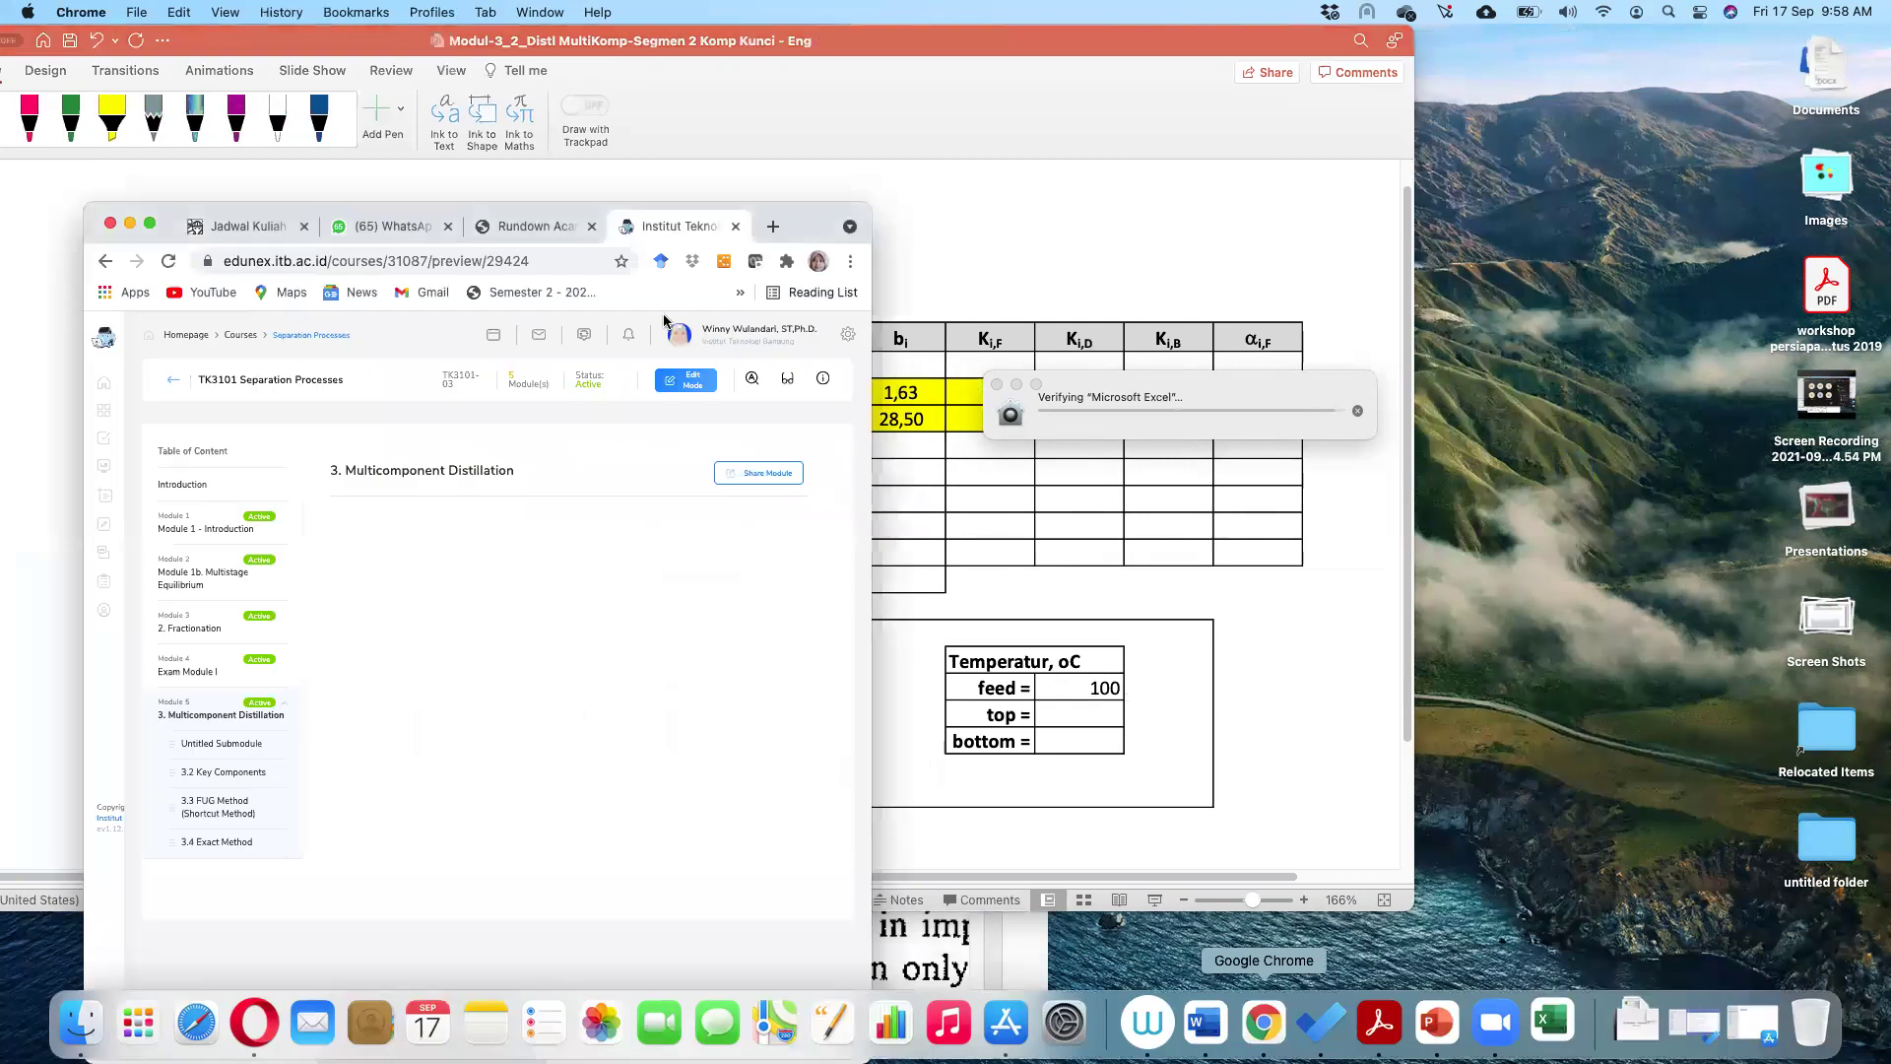
click(206, 640)
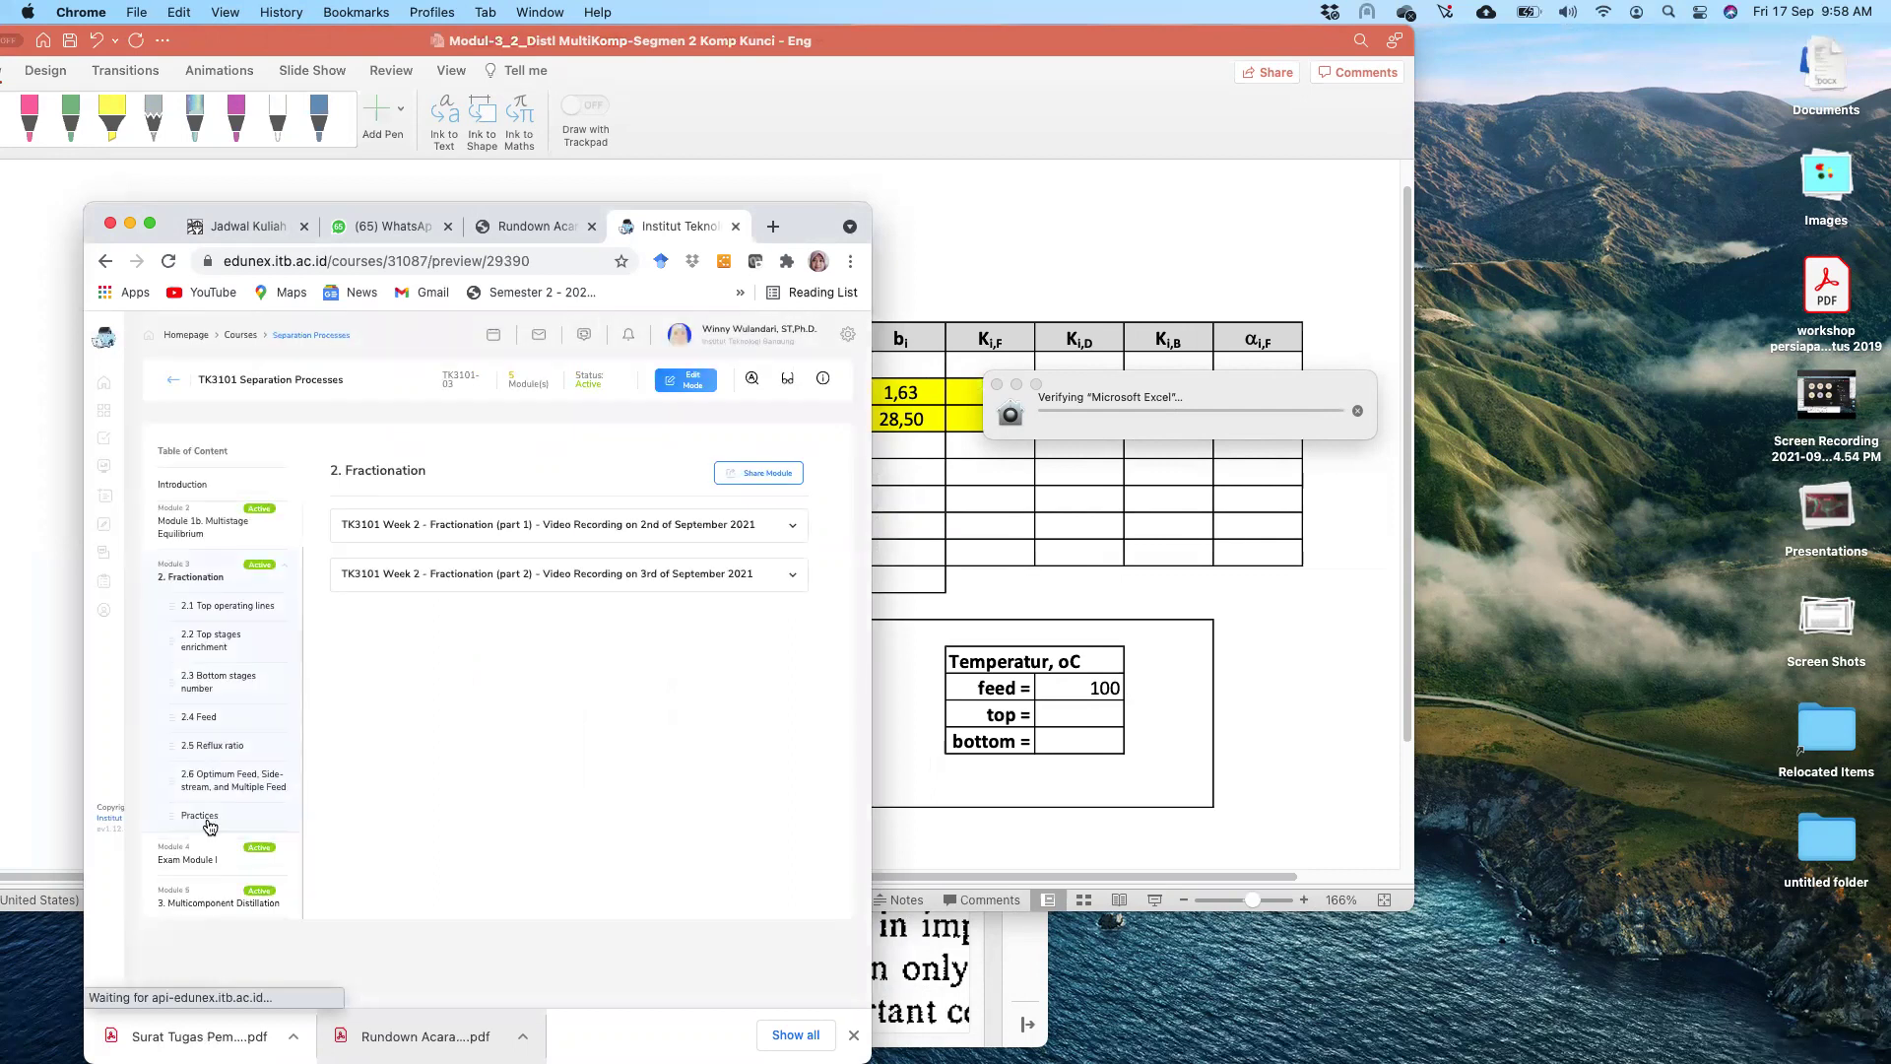
key(ctrl+super+f)
scroll(376, 849, down, 2)
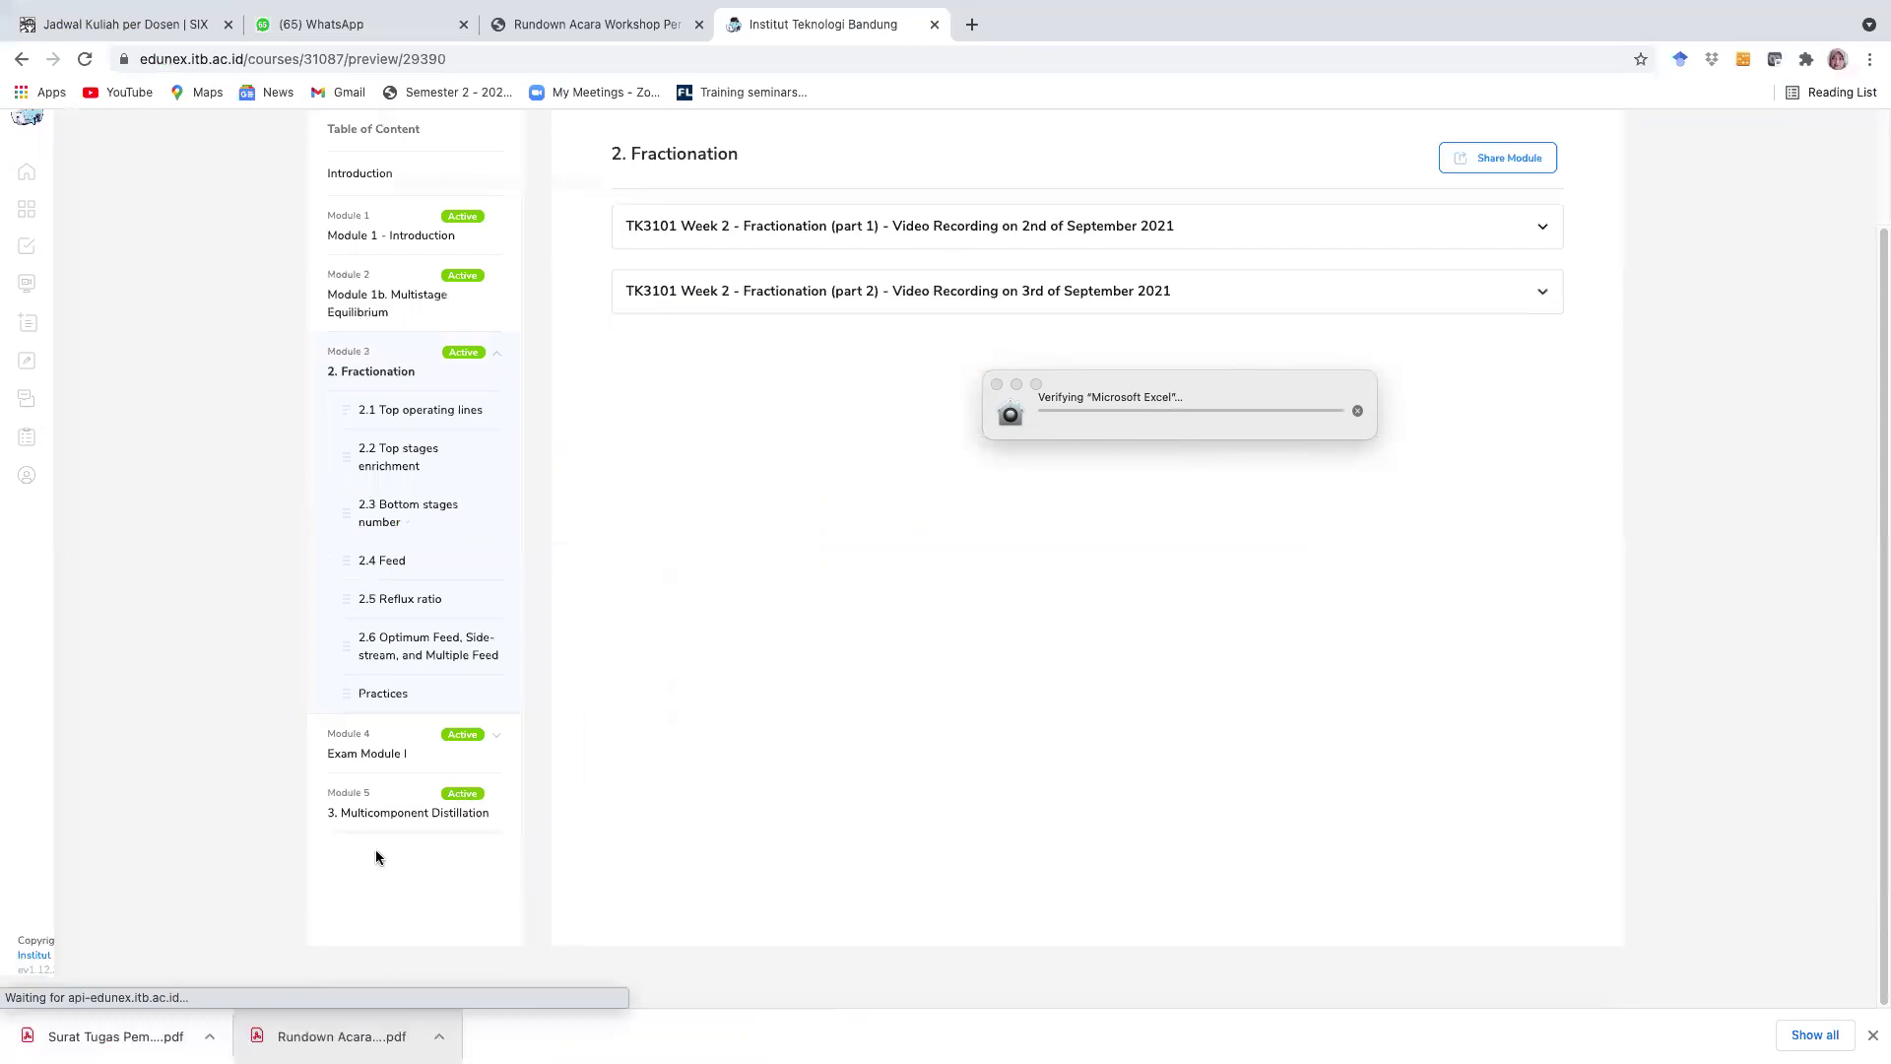
click(375, 832)
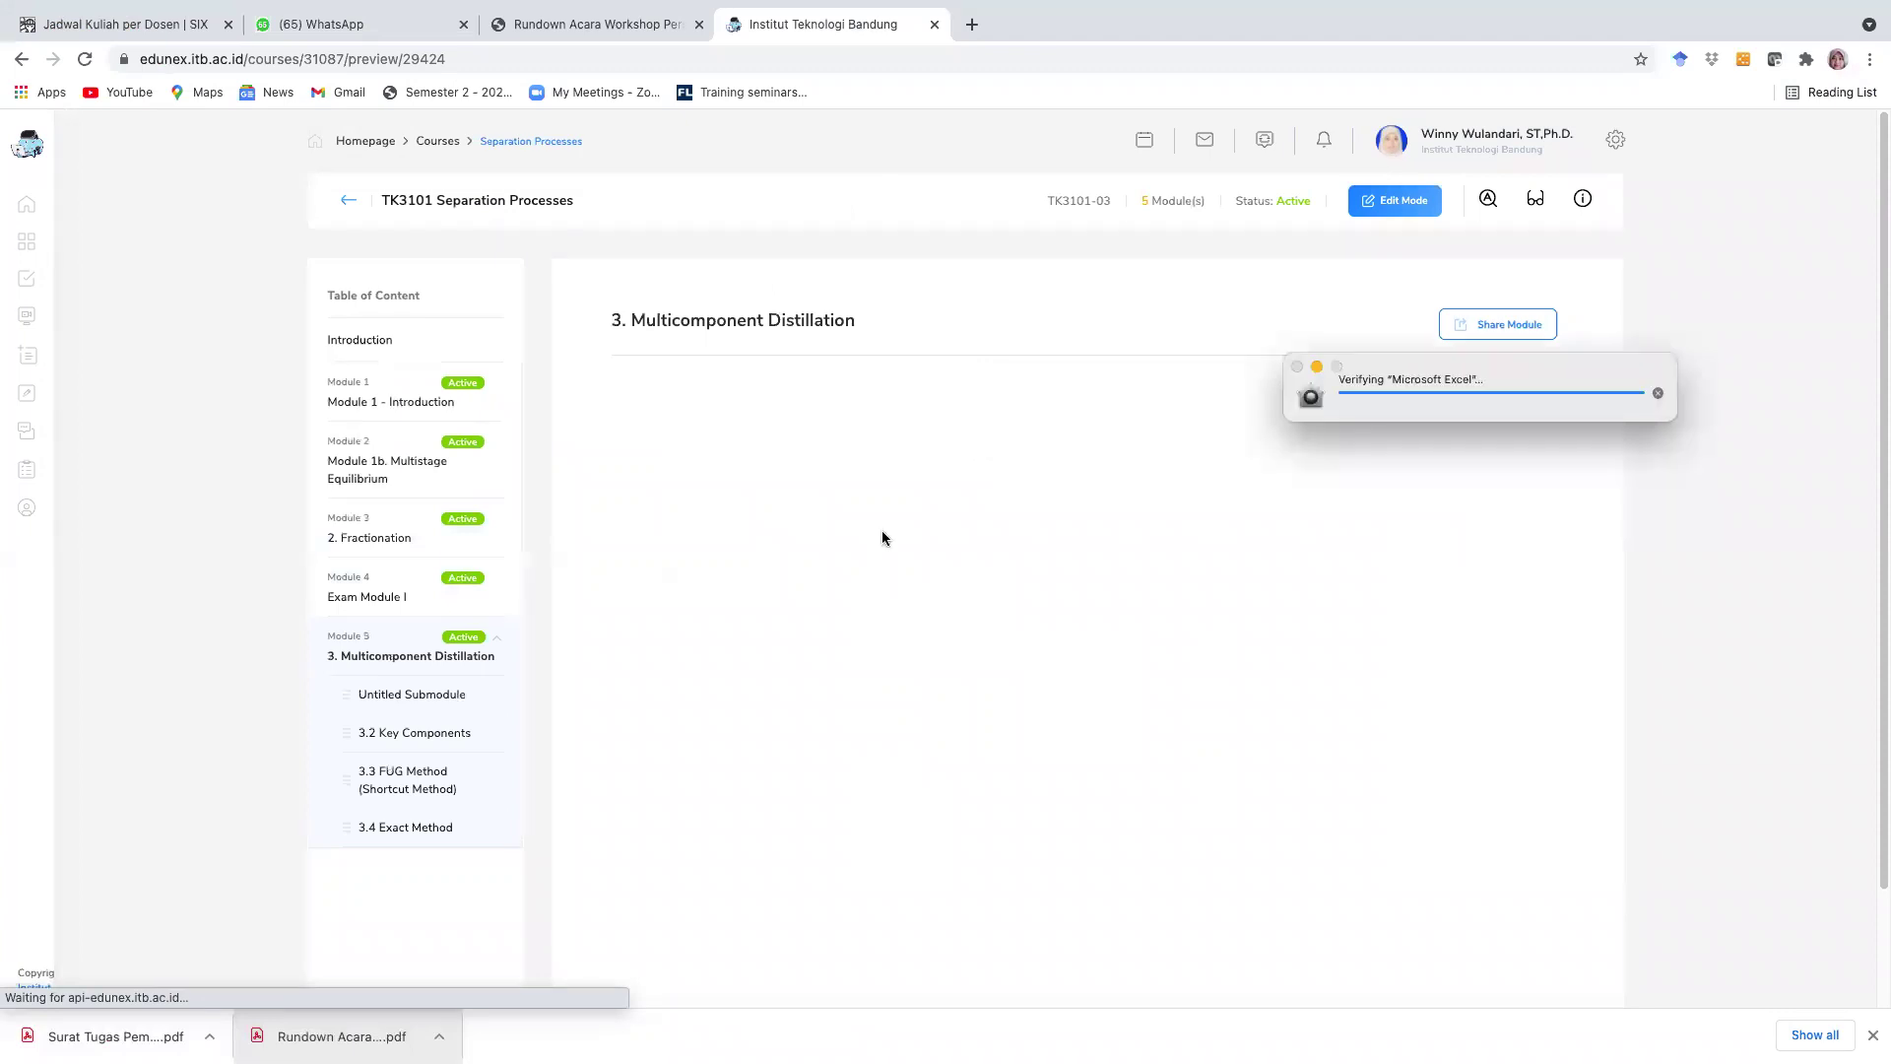
scroll(882, 530, down, 2)
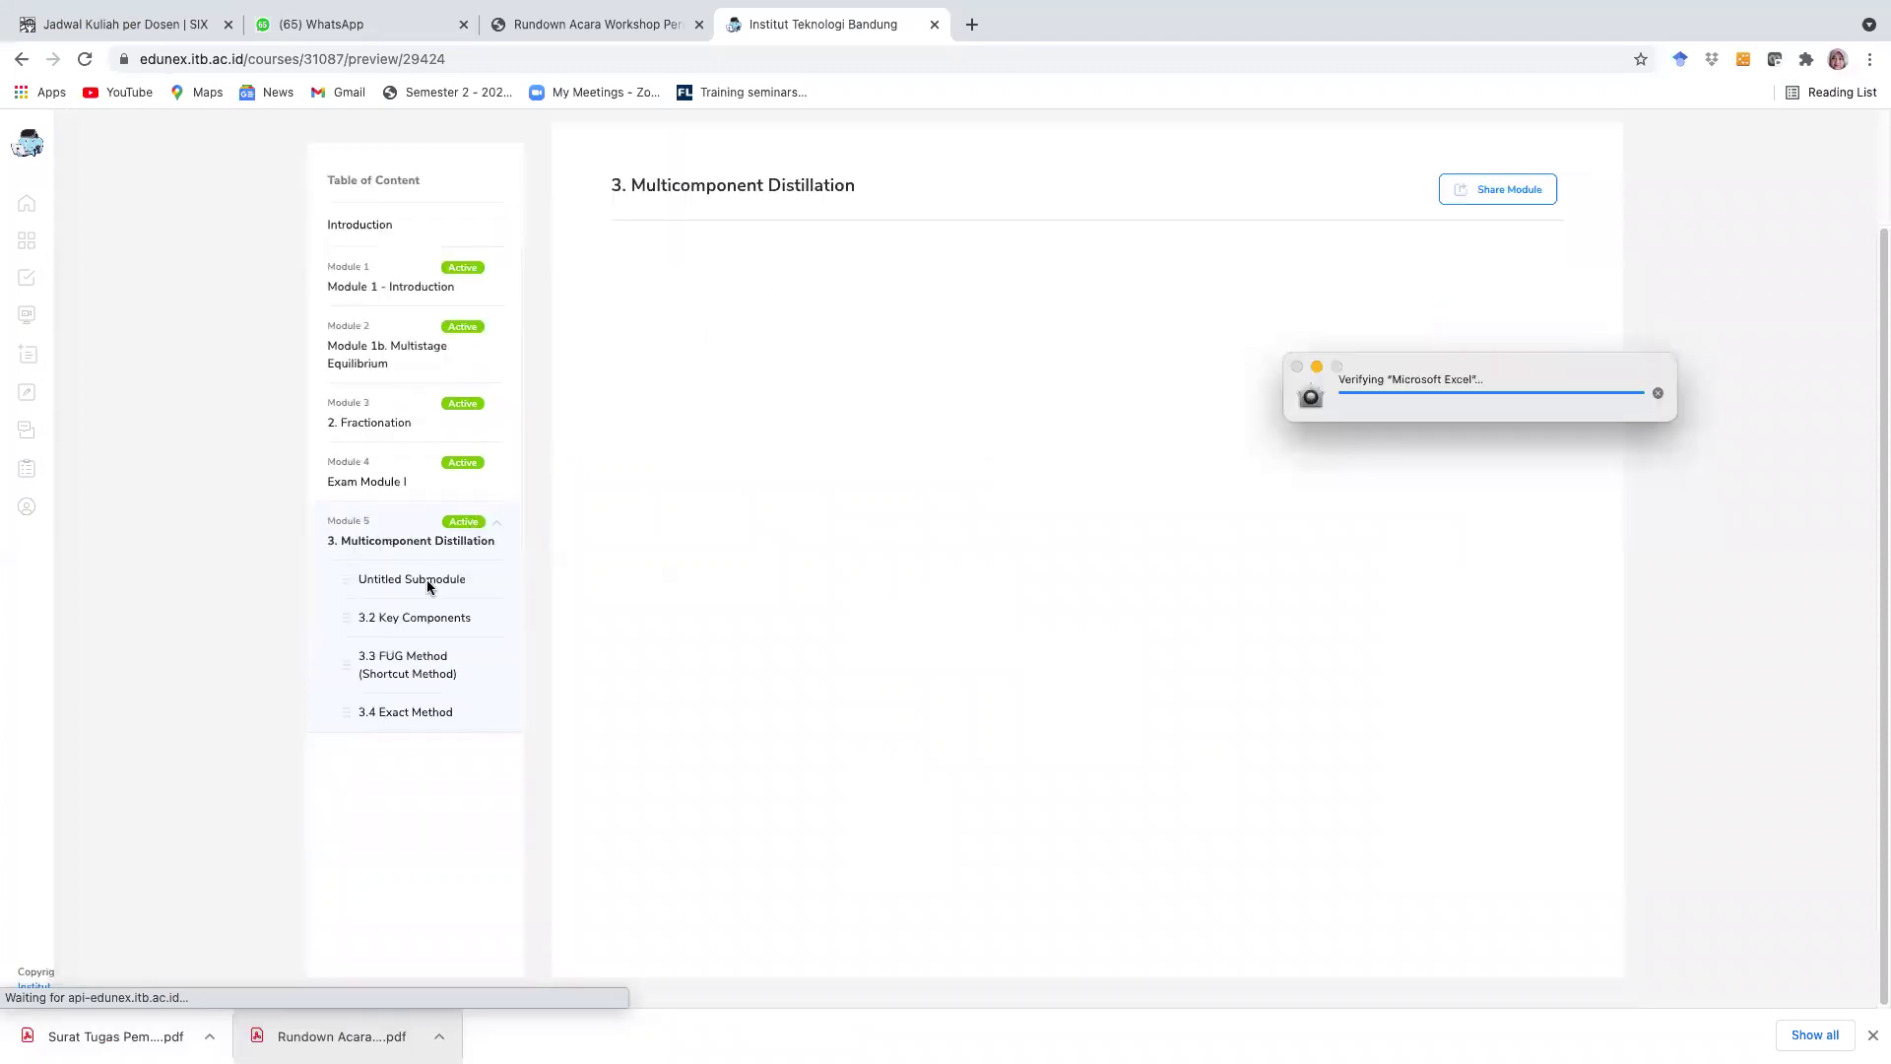
click(393, 618)
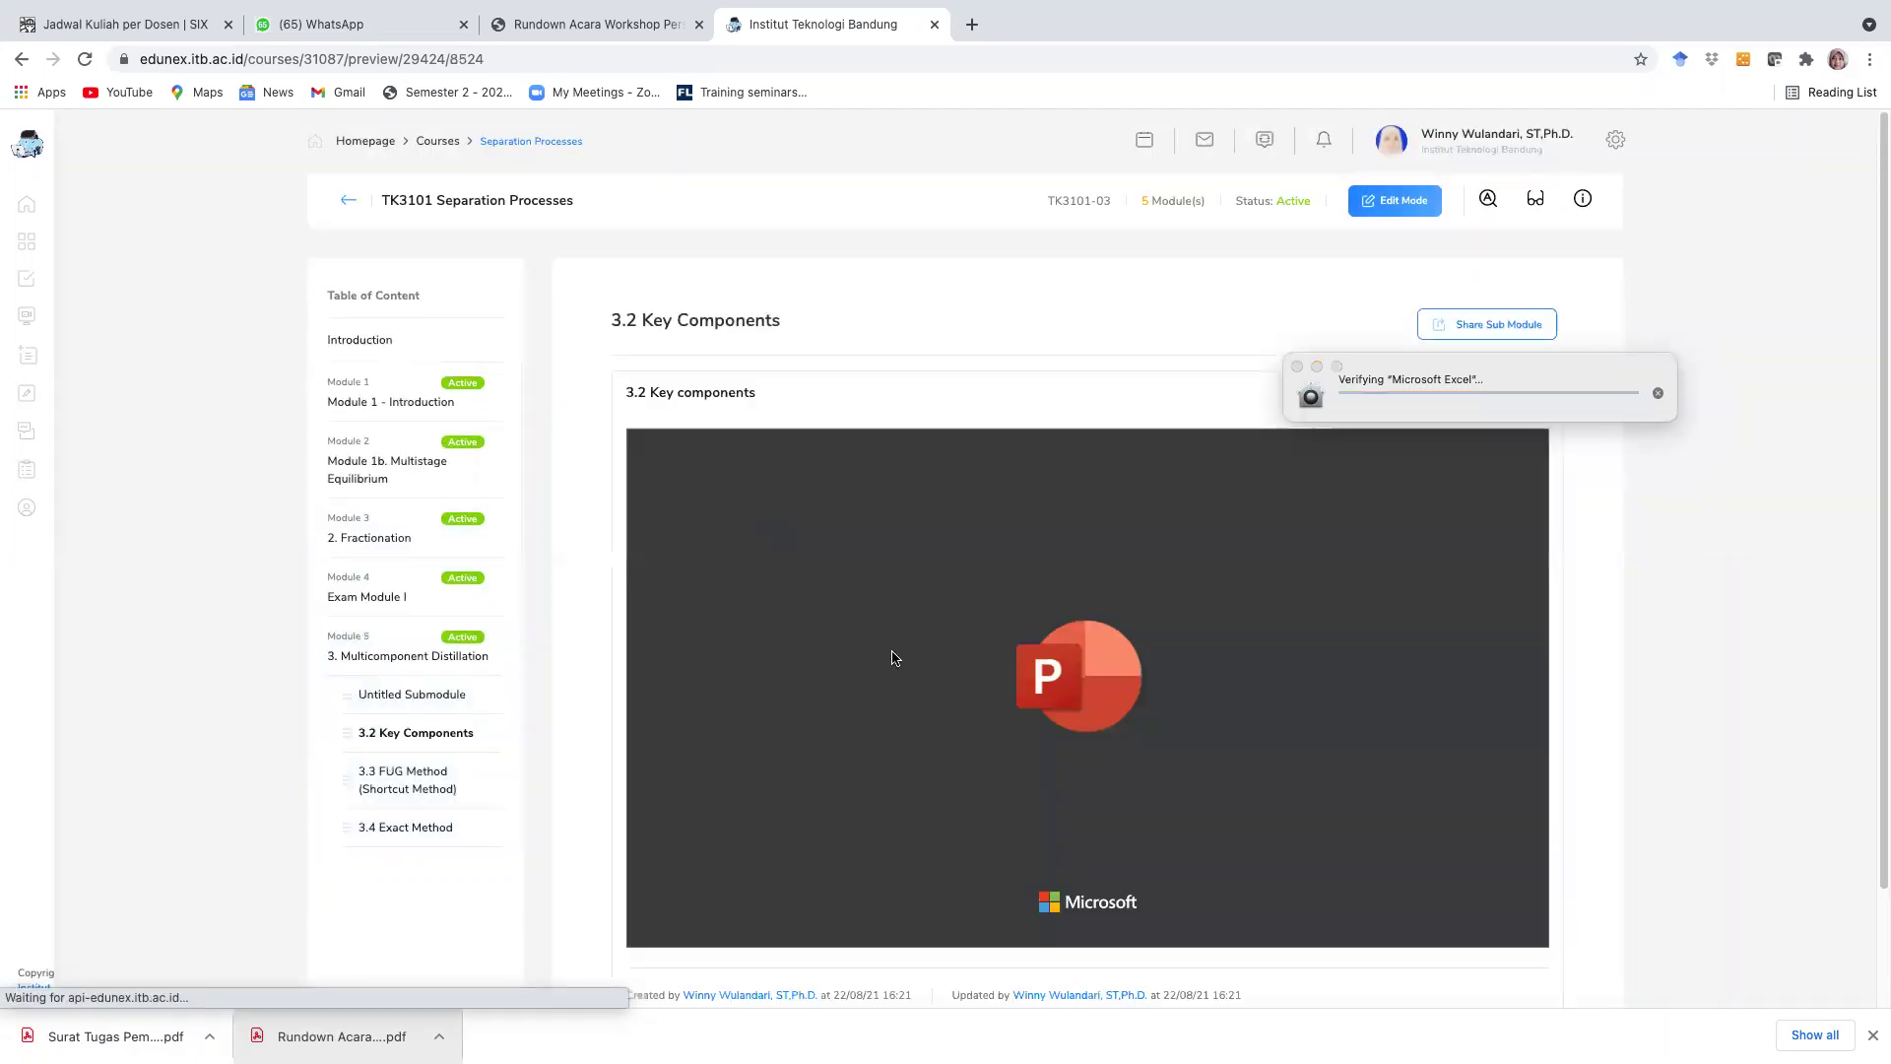
- Page through the embedded Key Components slides to the completed data sheet on slide 8
scroll(1017, 776, down, 3)
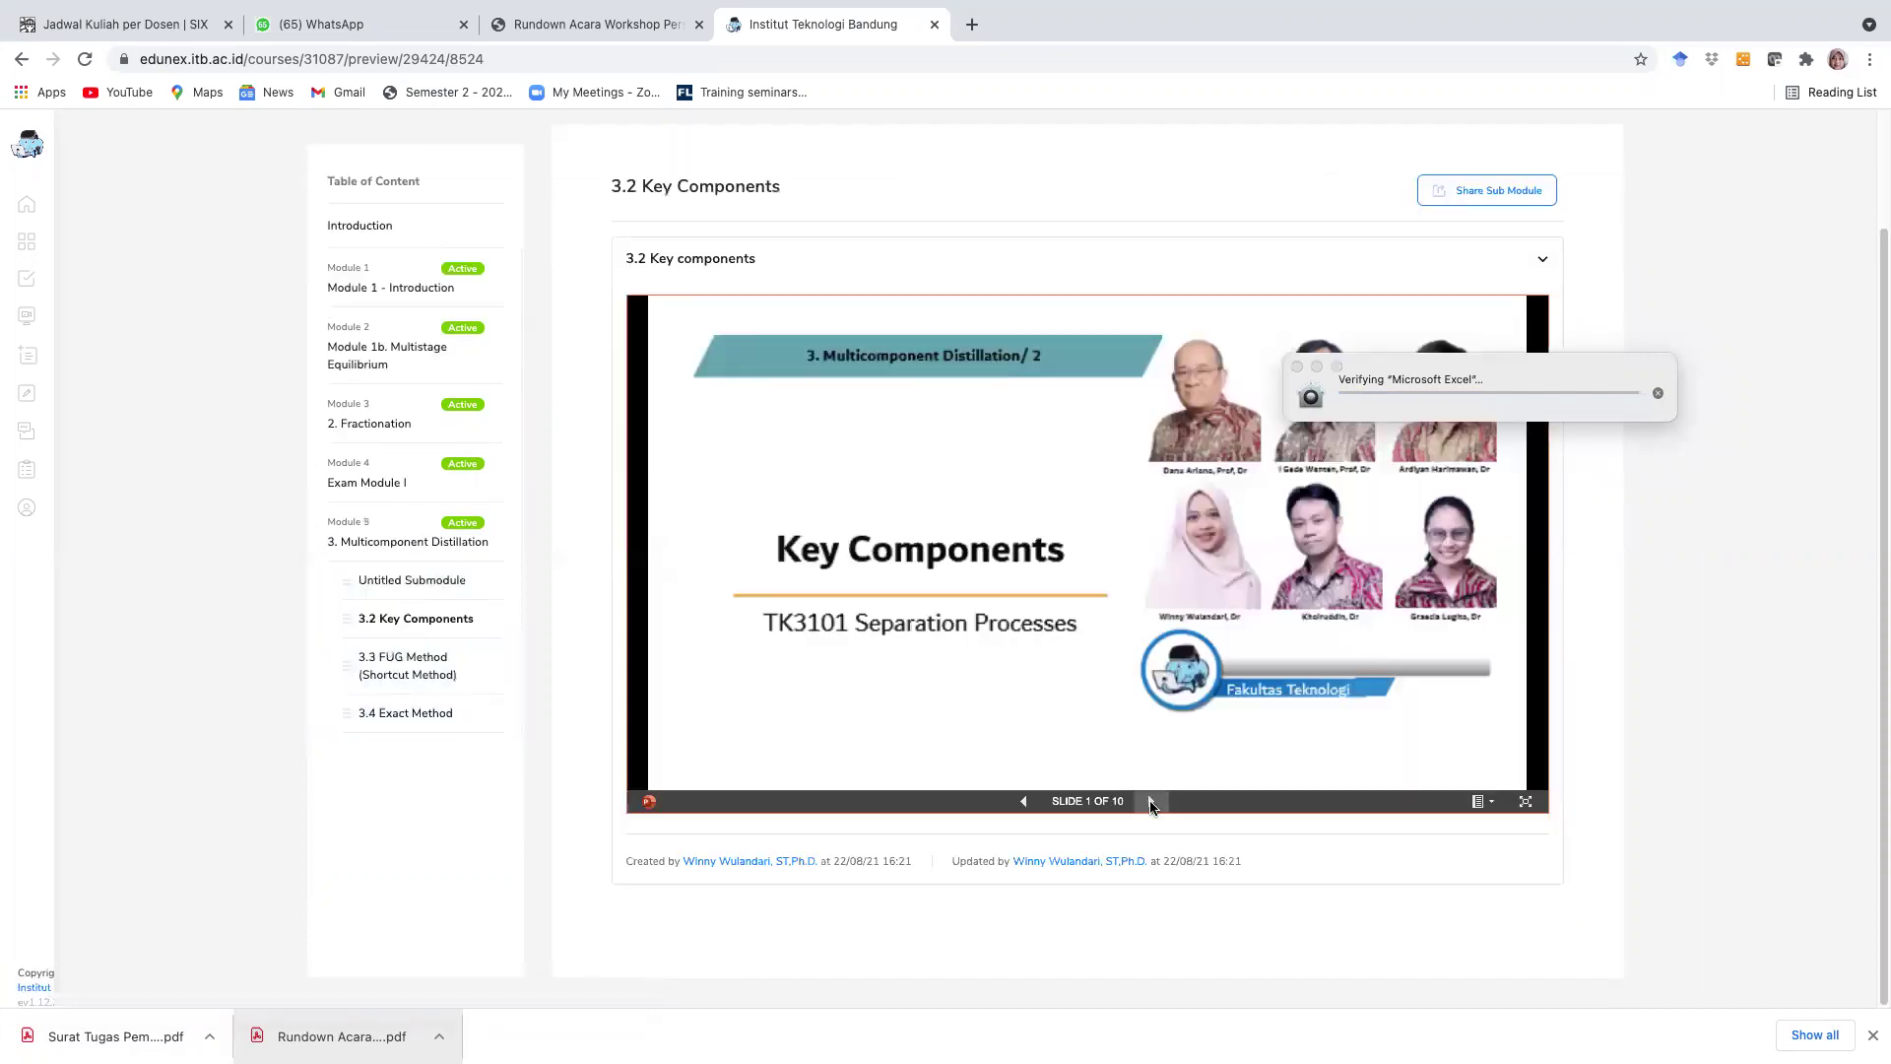
triple_click(1150, 802)
triple_click(1151, 802)
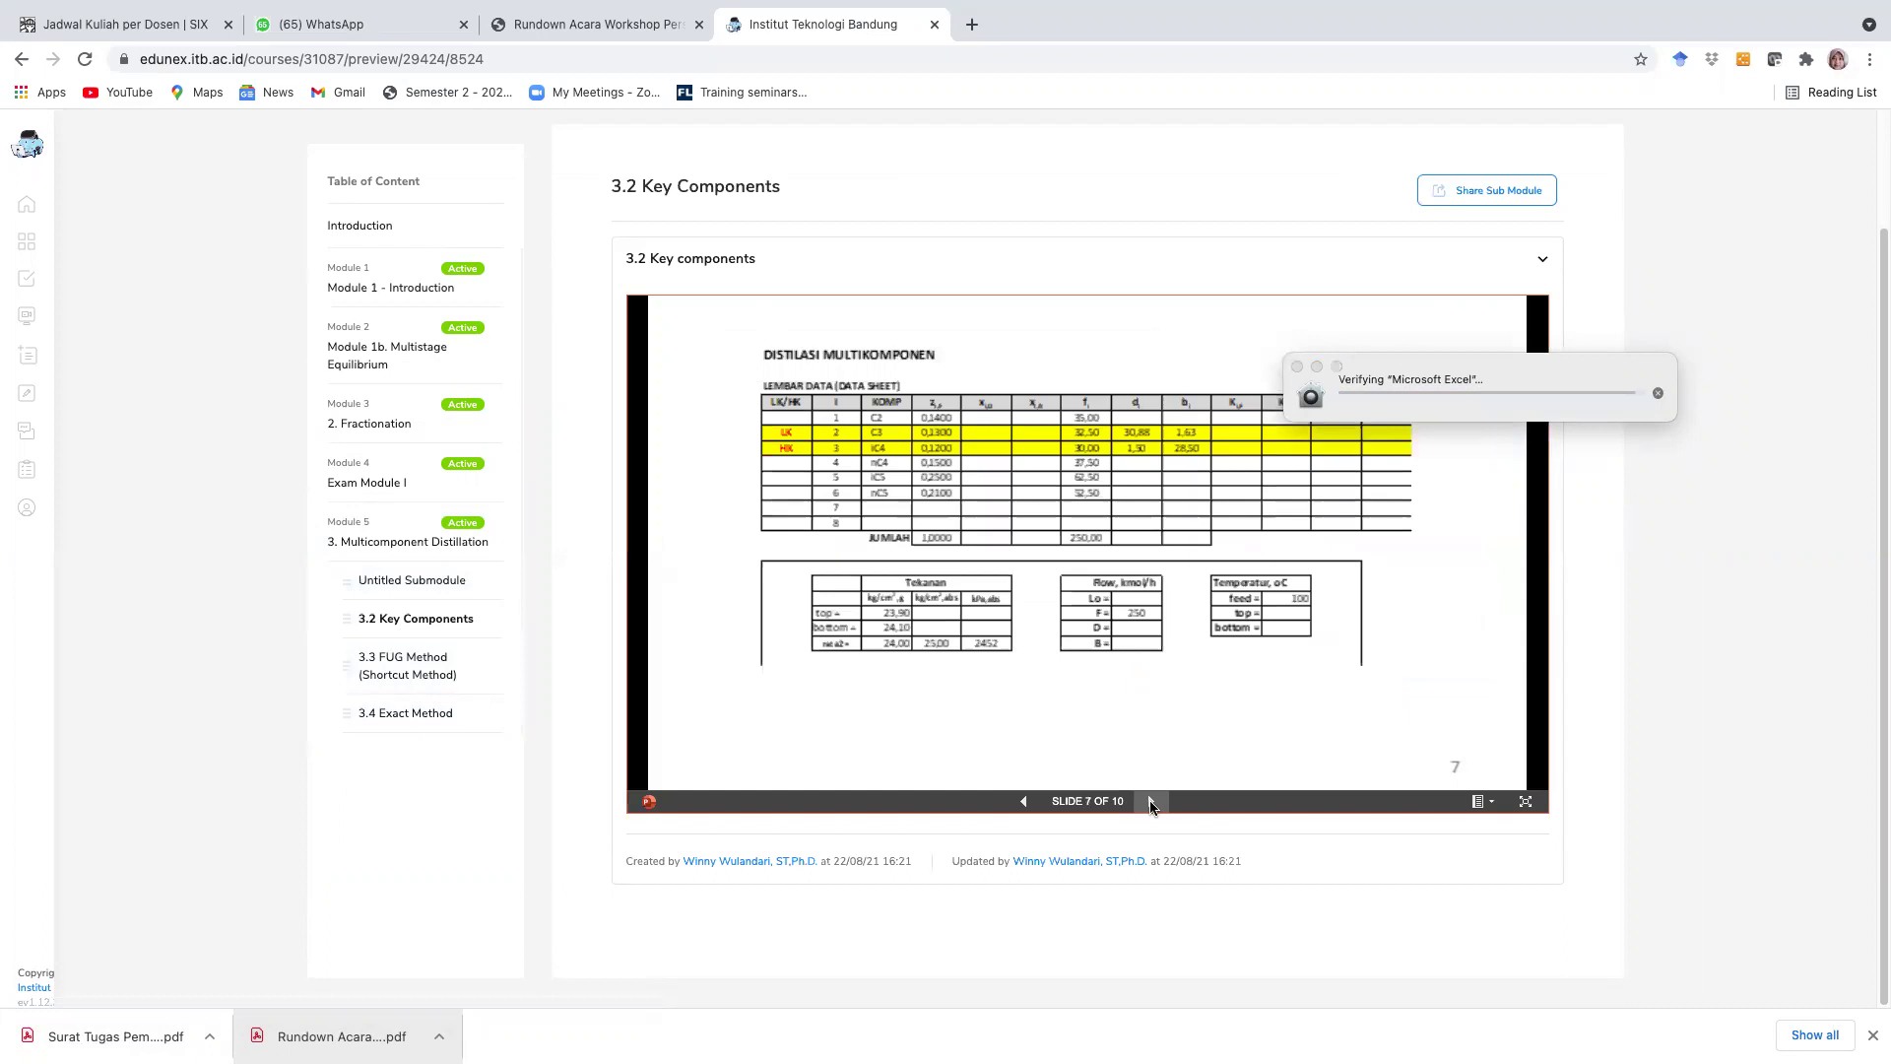
click(1150, 802)
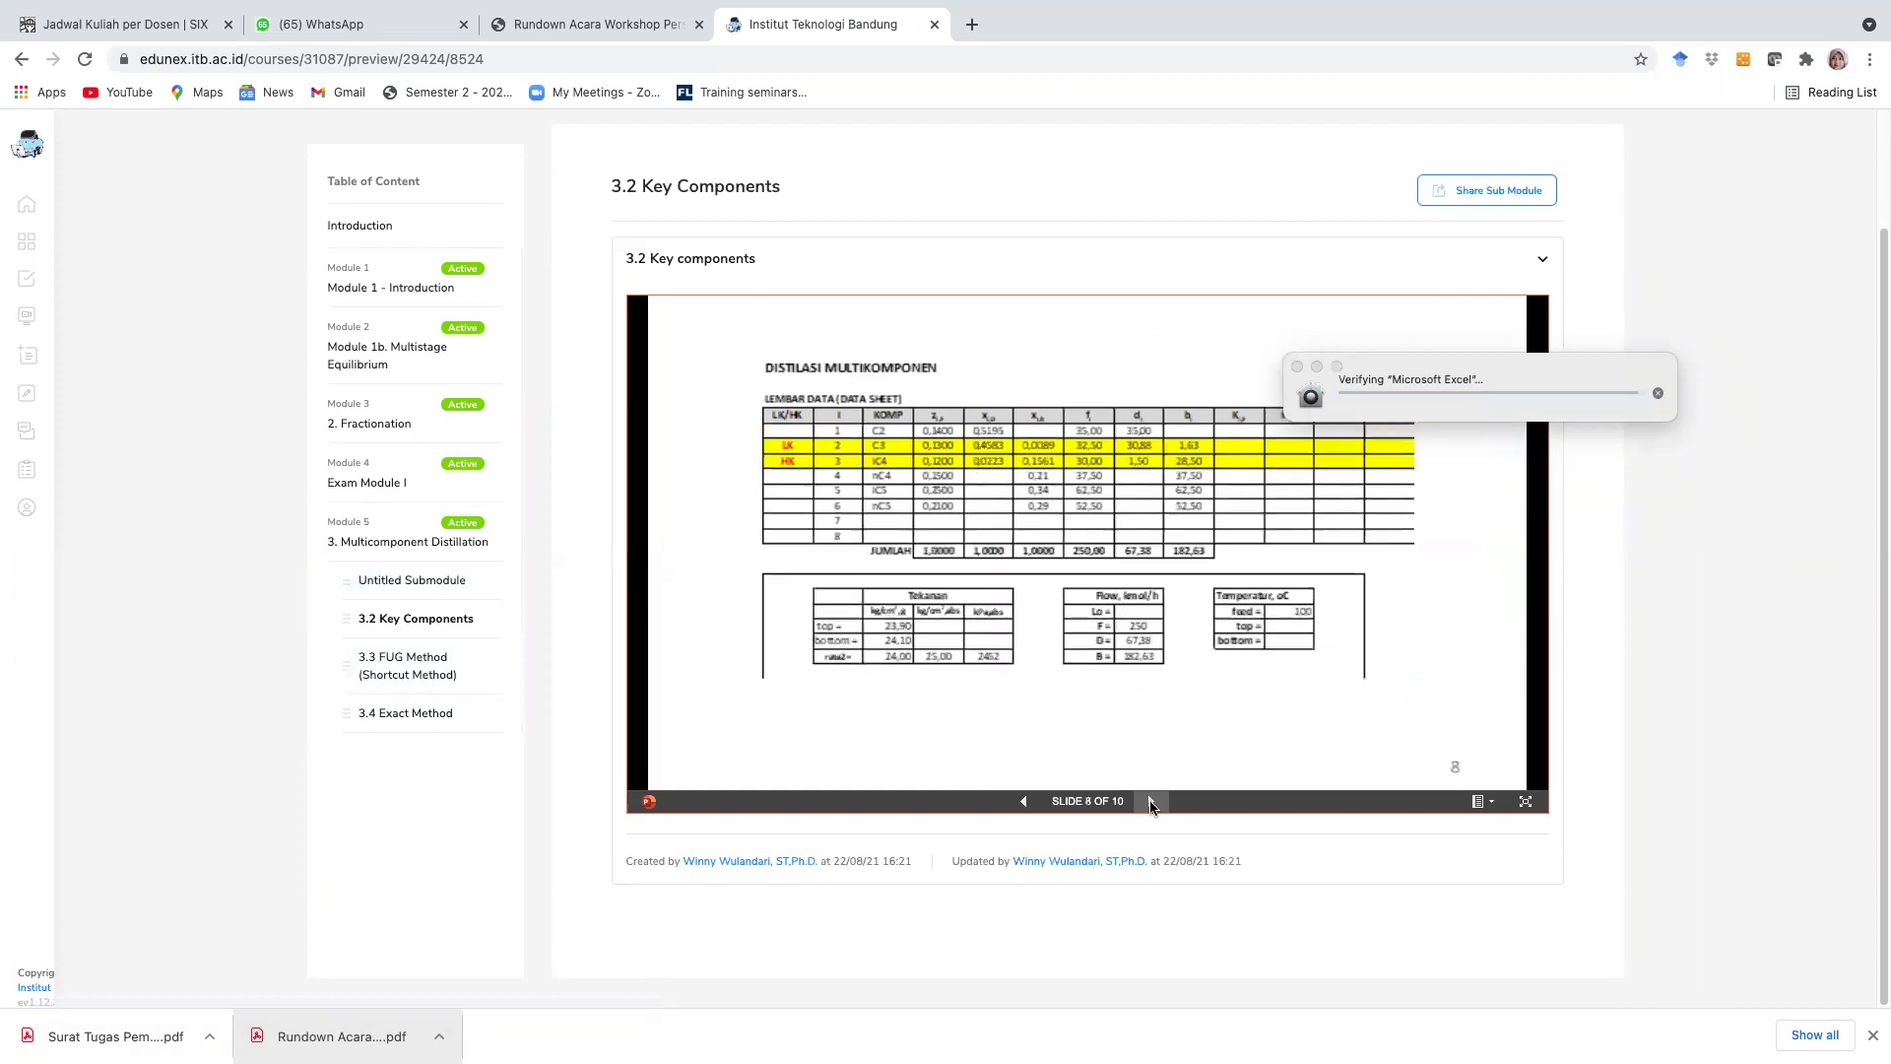
click(1150, 801)
click(1024, 802)
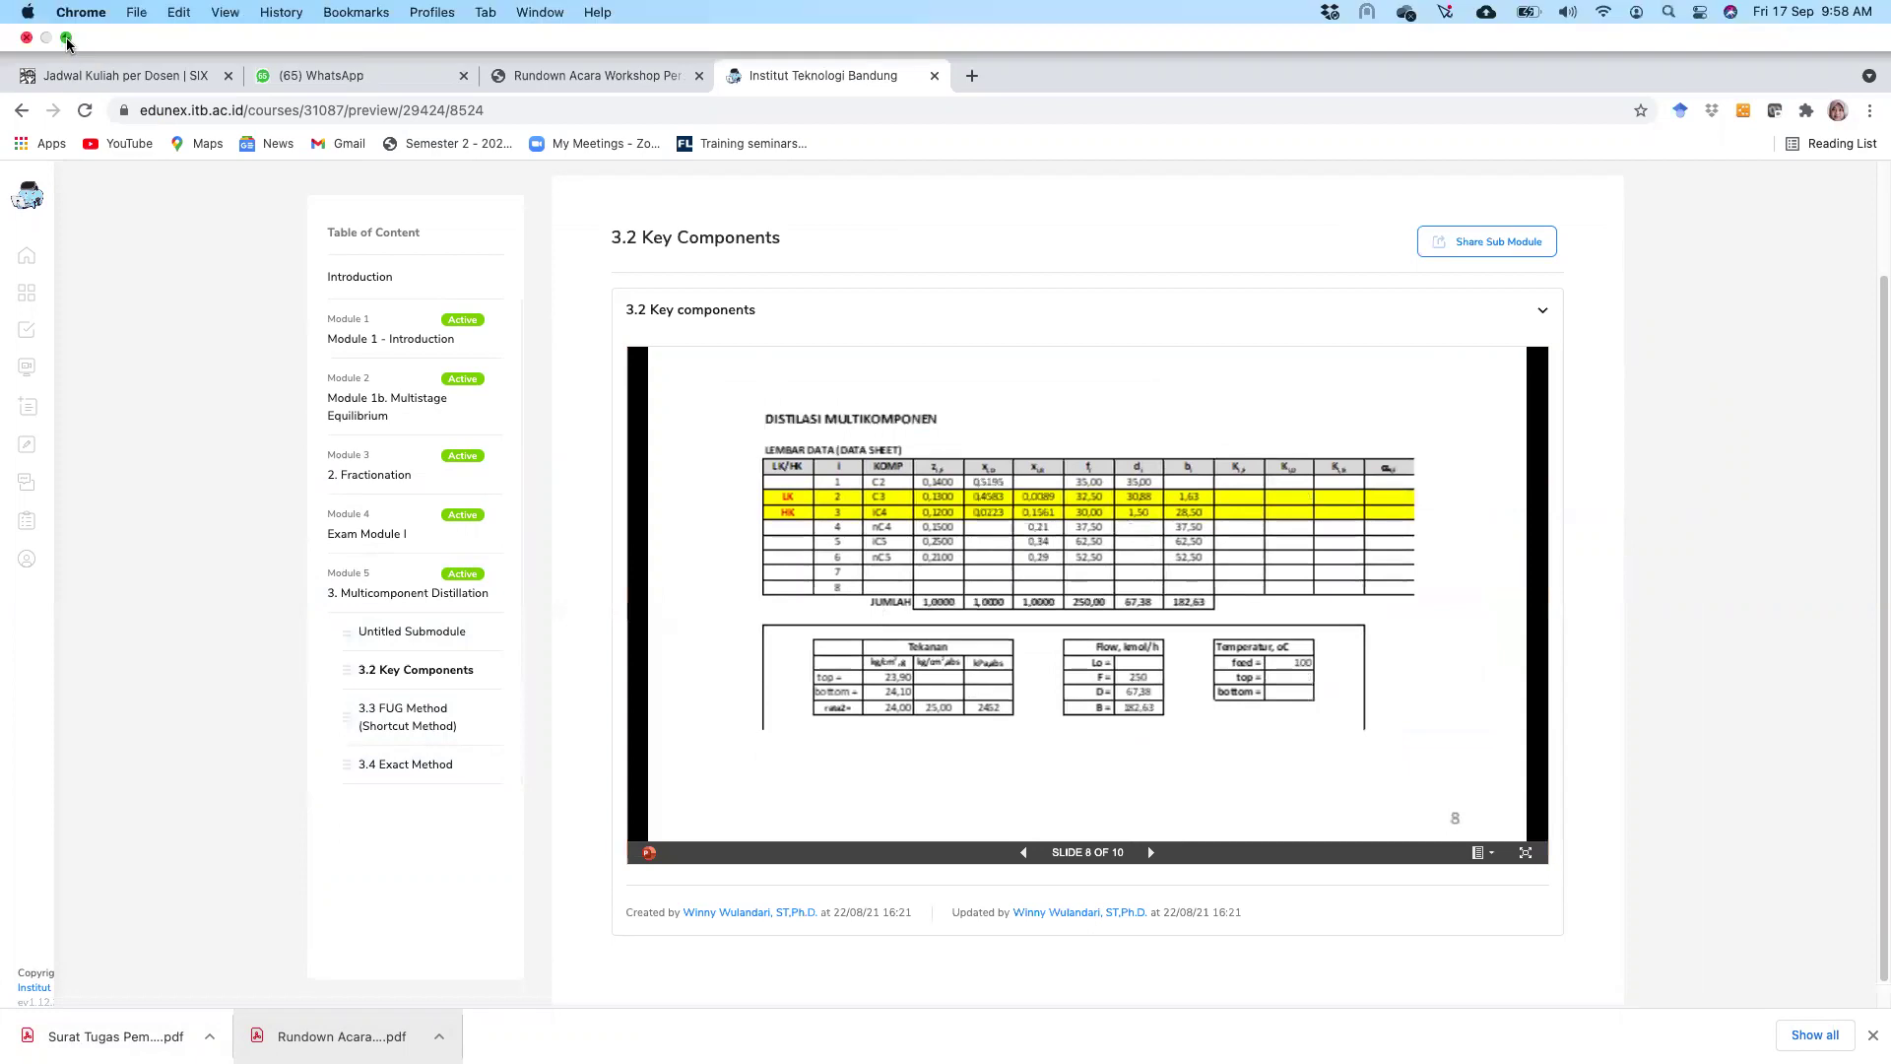
- Leave the browser, bring the PowerPoint data sheet back into view, and create a blank workbook in Excel
click(66, 39)
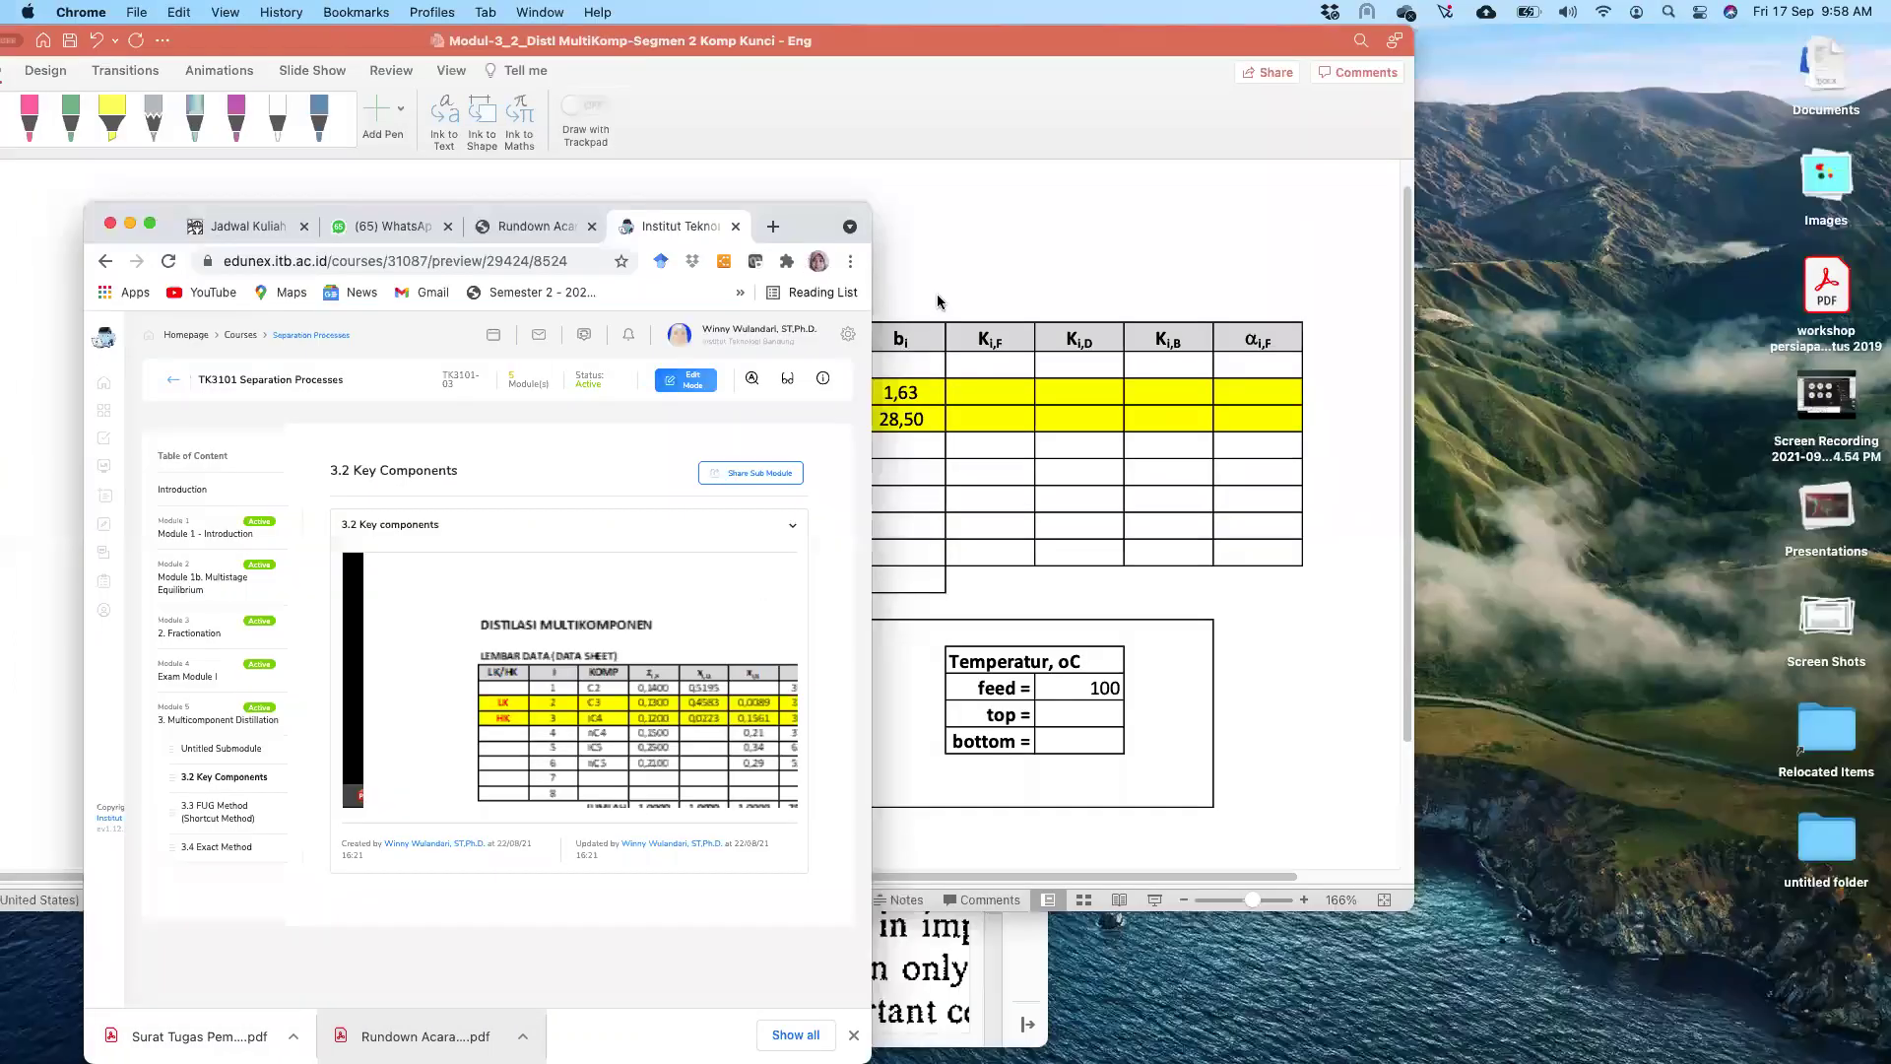
click(870, 112)
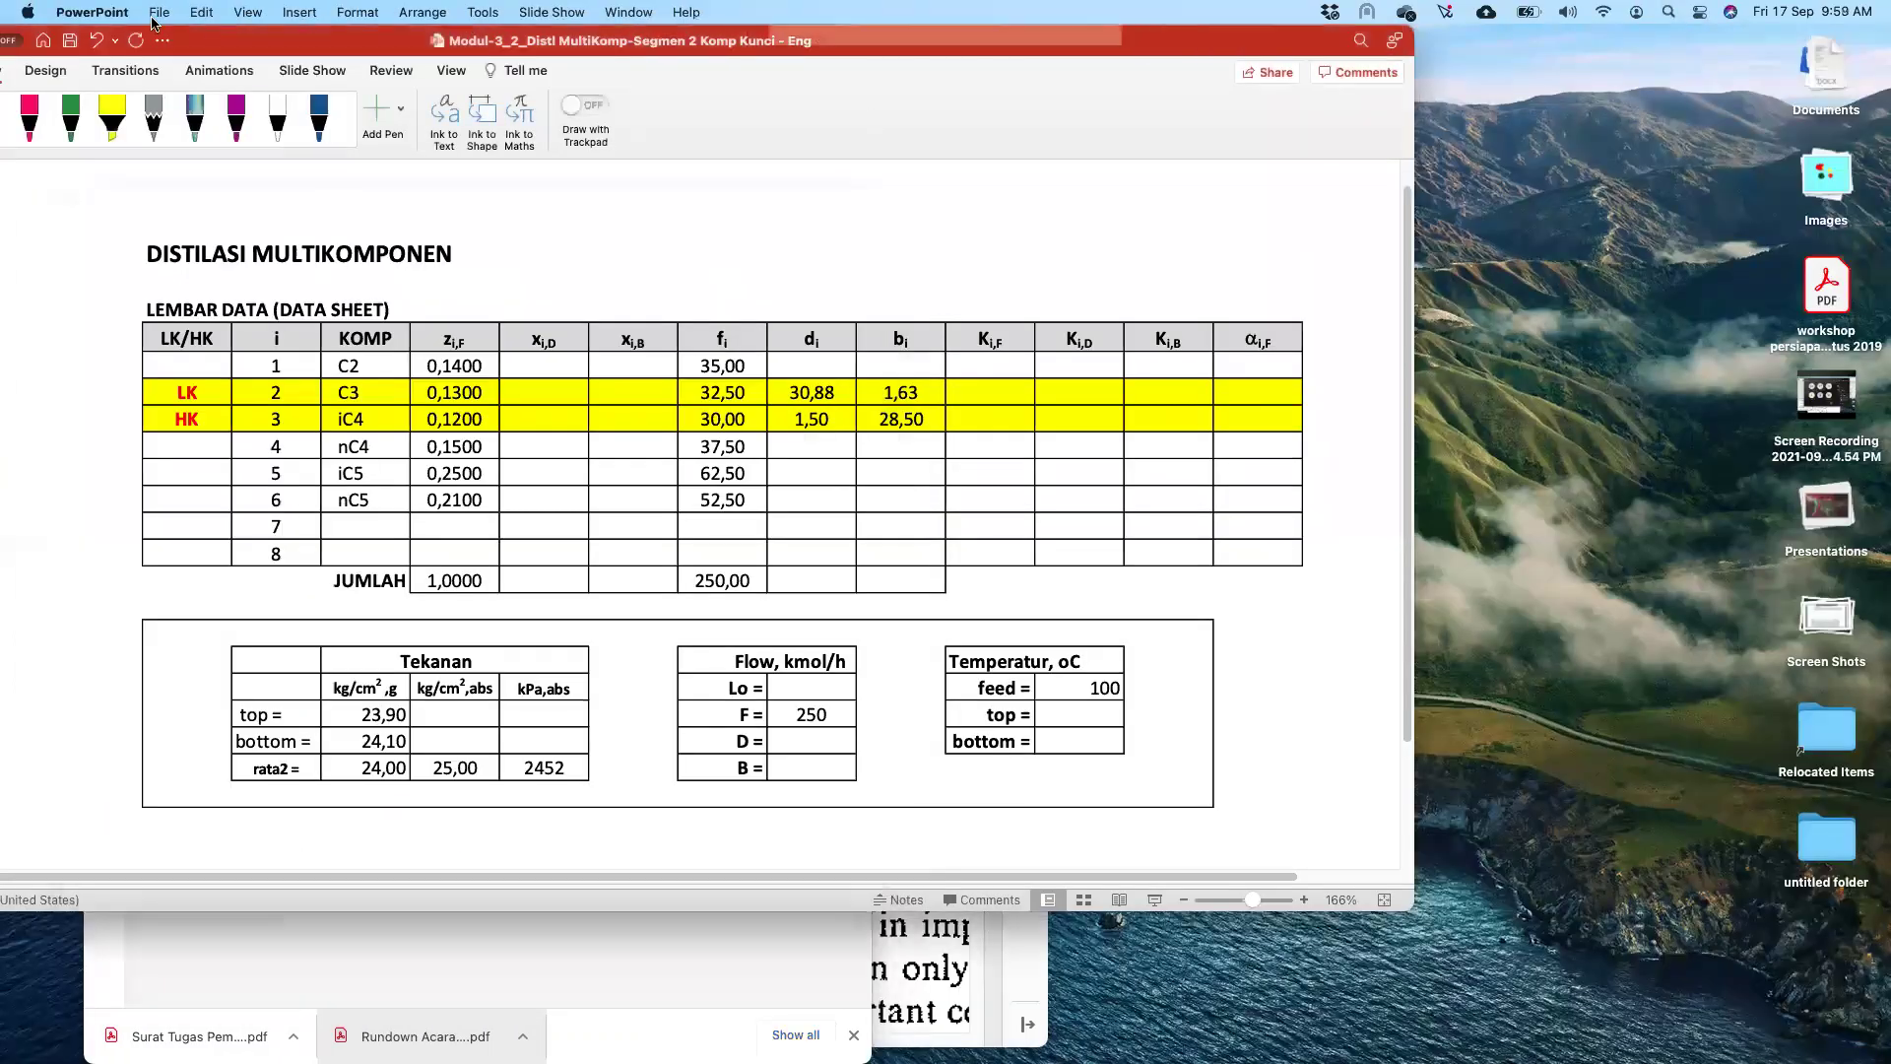
drag(197, 41, 179, 42)
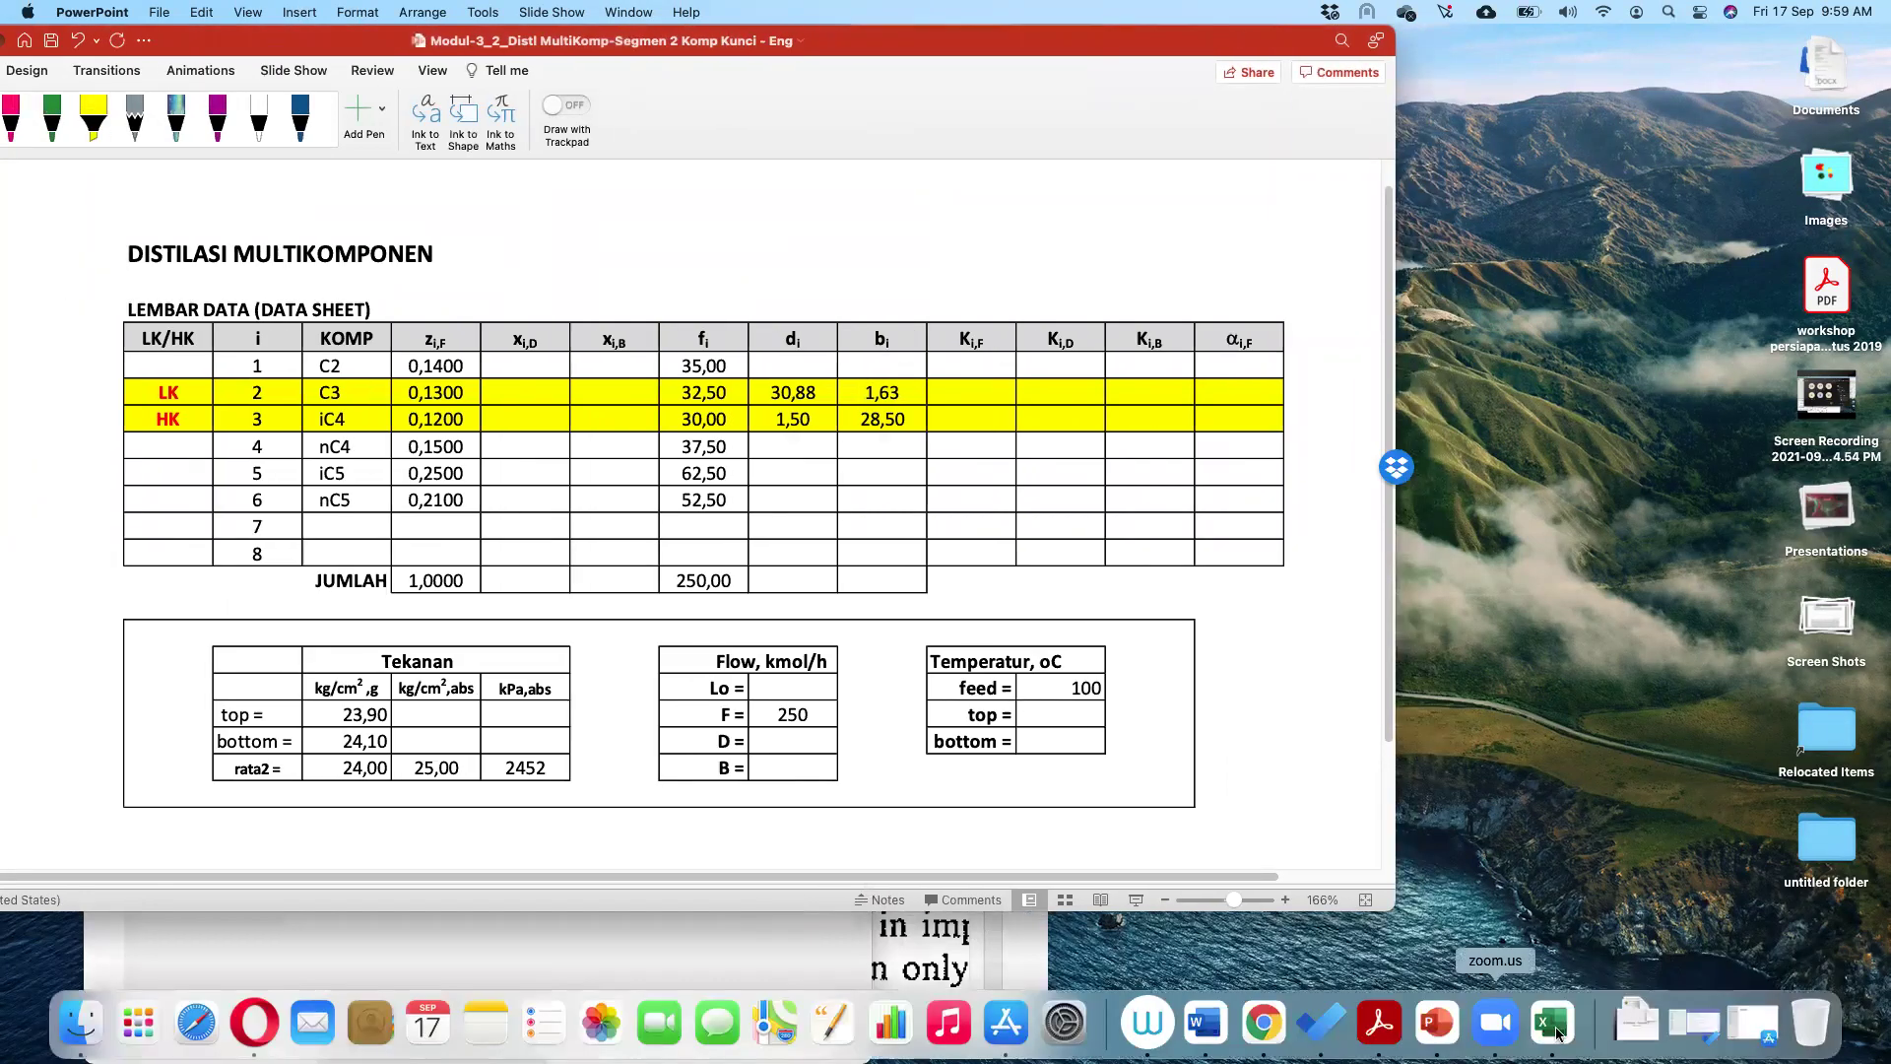
click(1554, 1024)
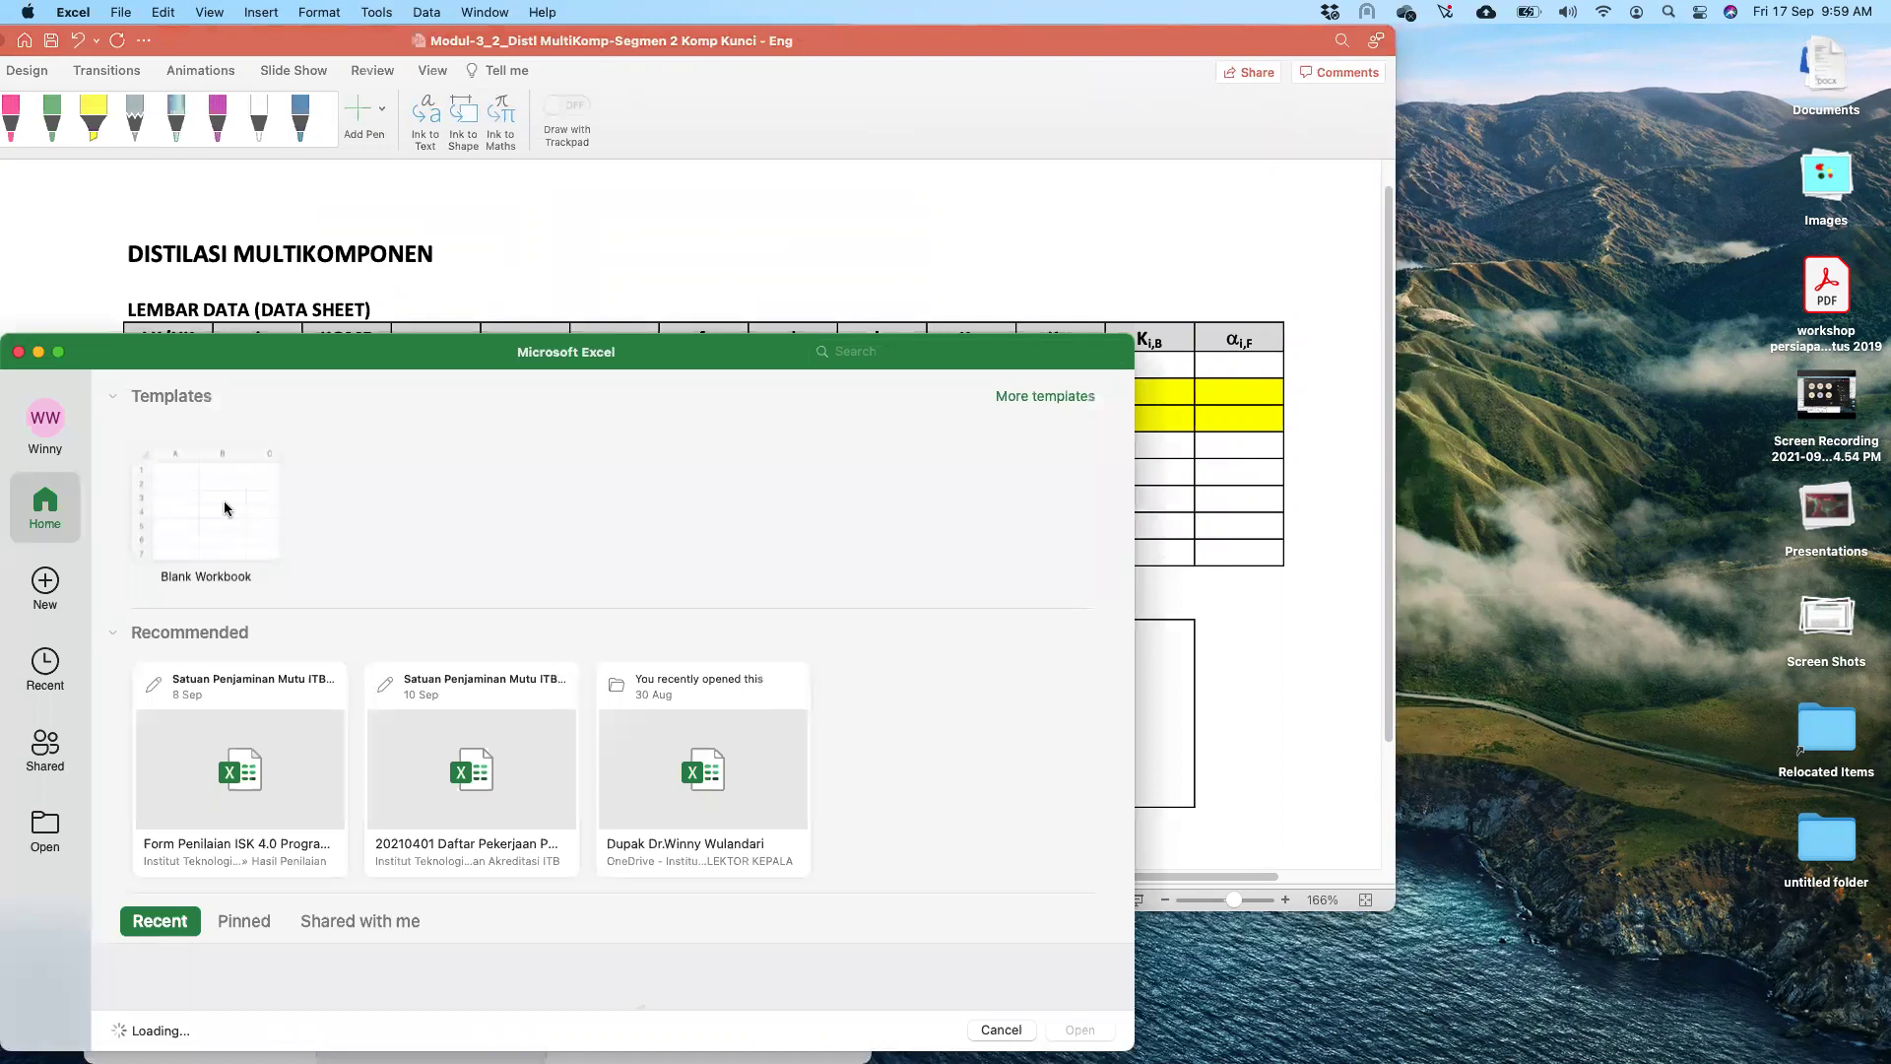
double_click(222, 503)
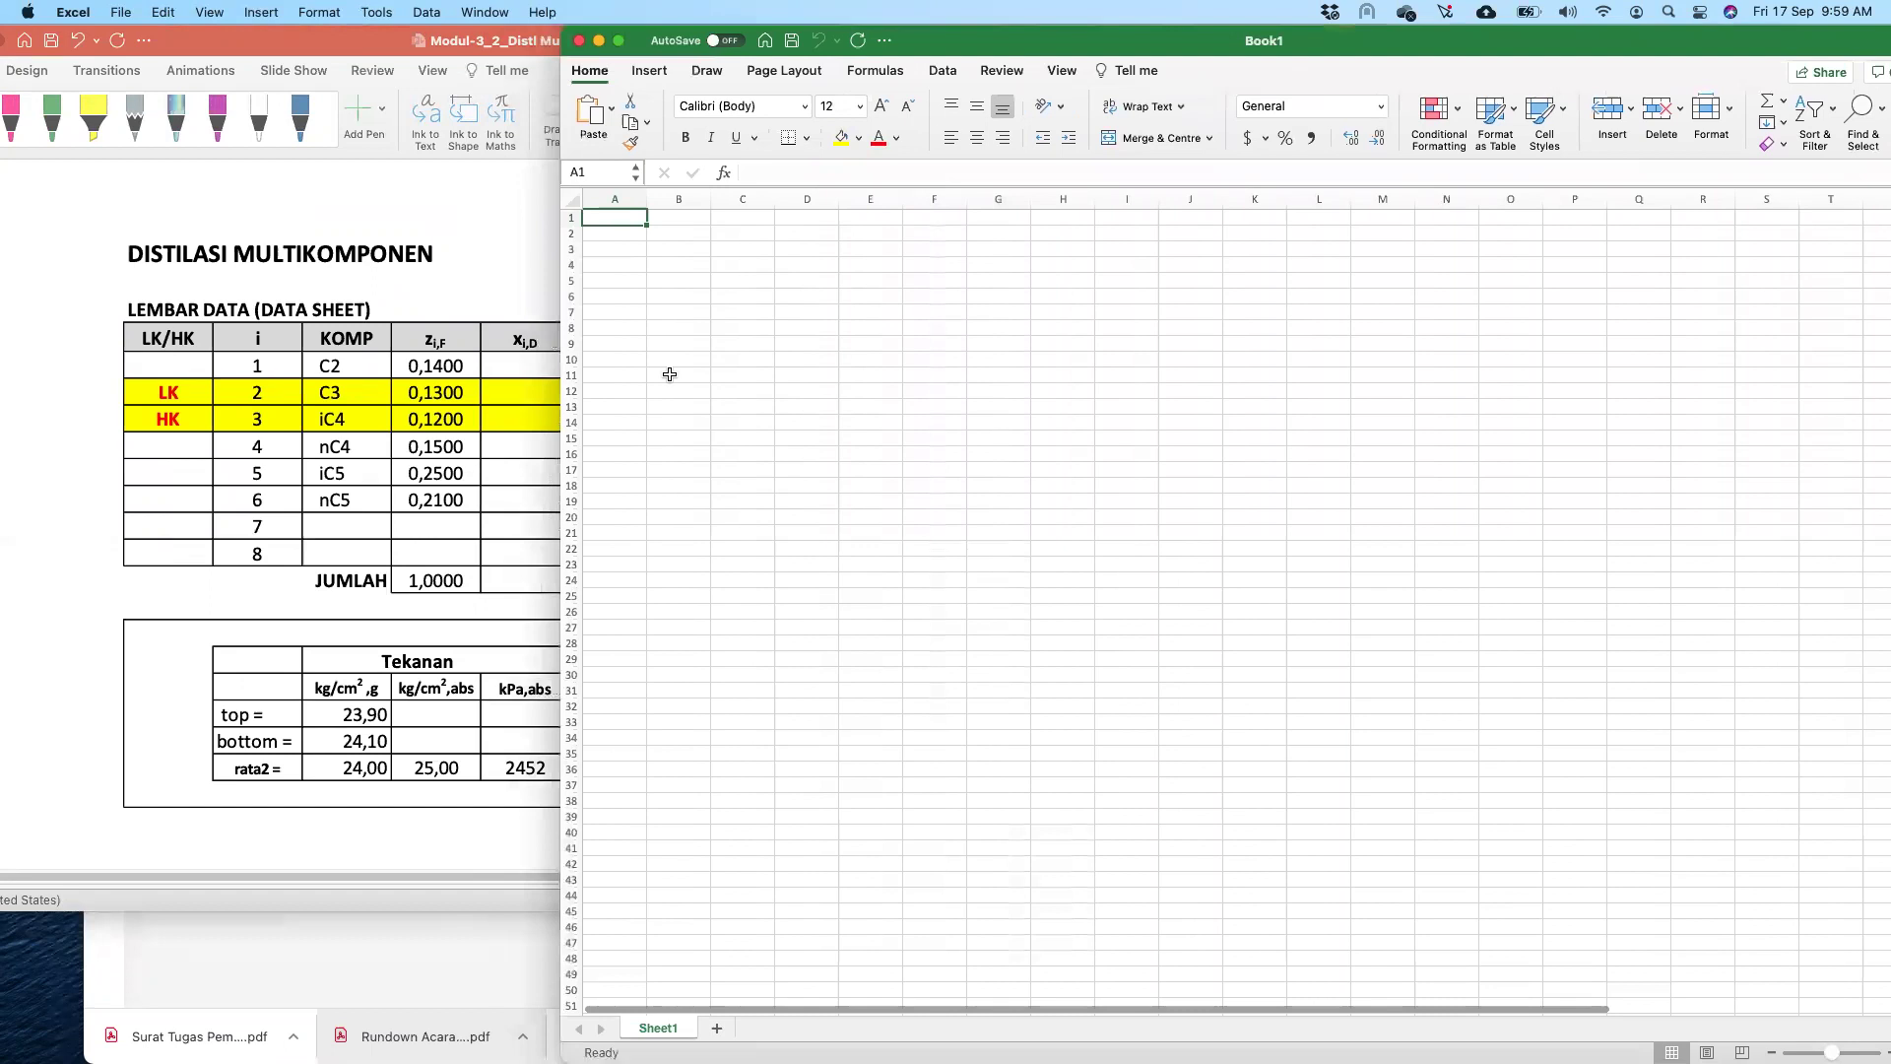
- Enter the title "Distillation Component" in cell A3
click(617, 242)
text(Di)
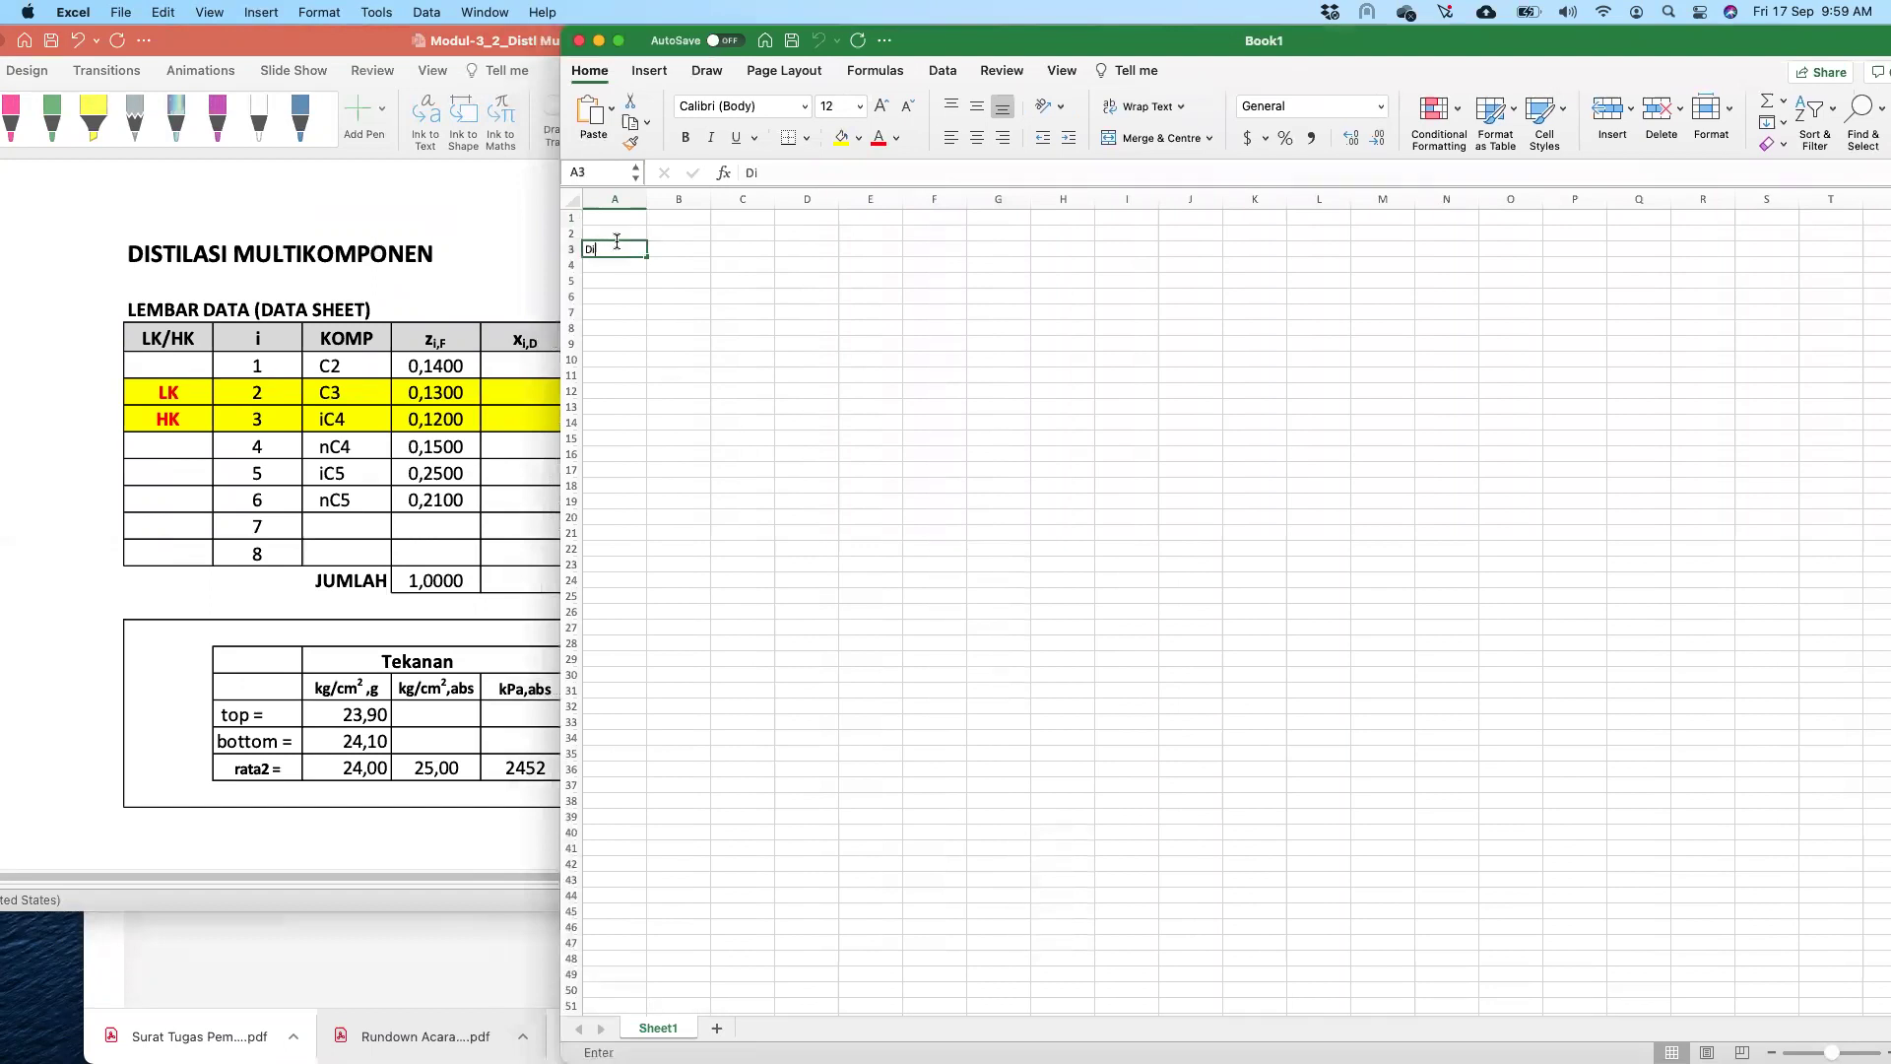
text(stillation Component)
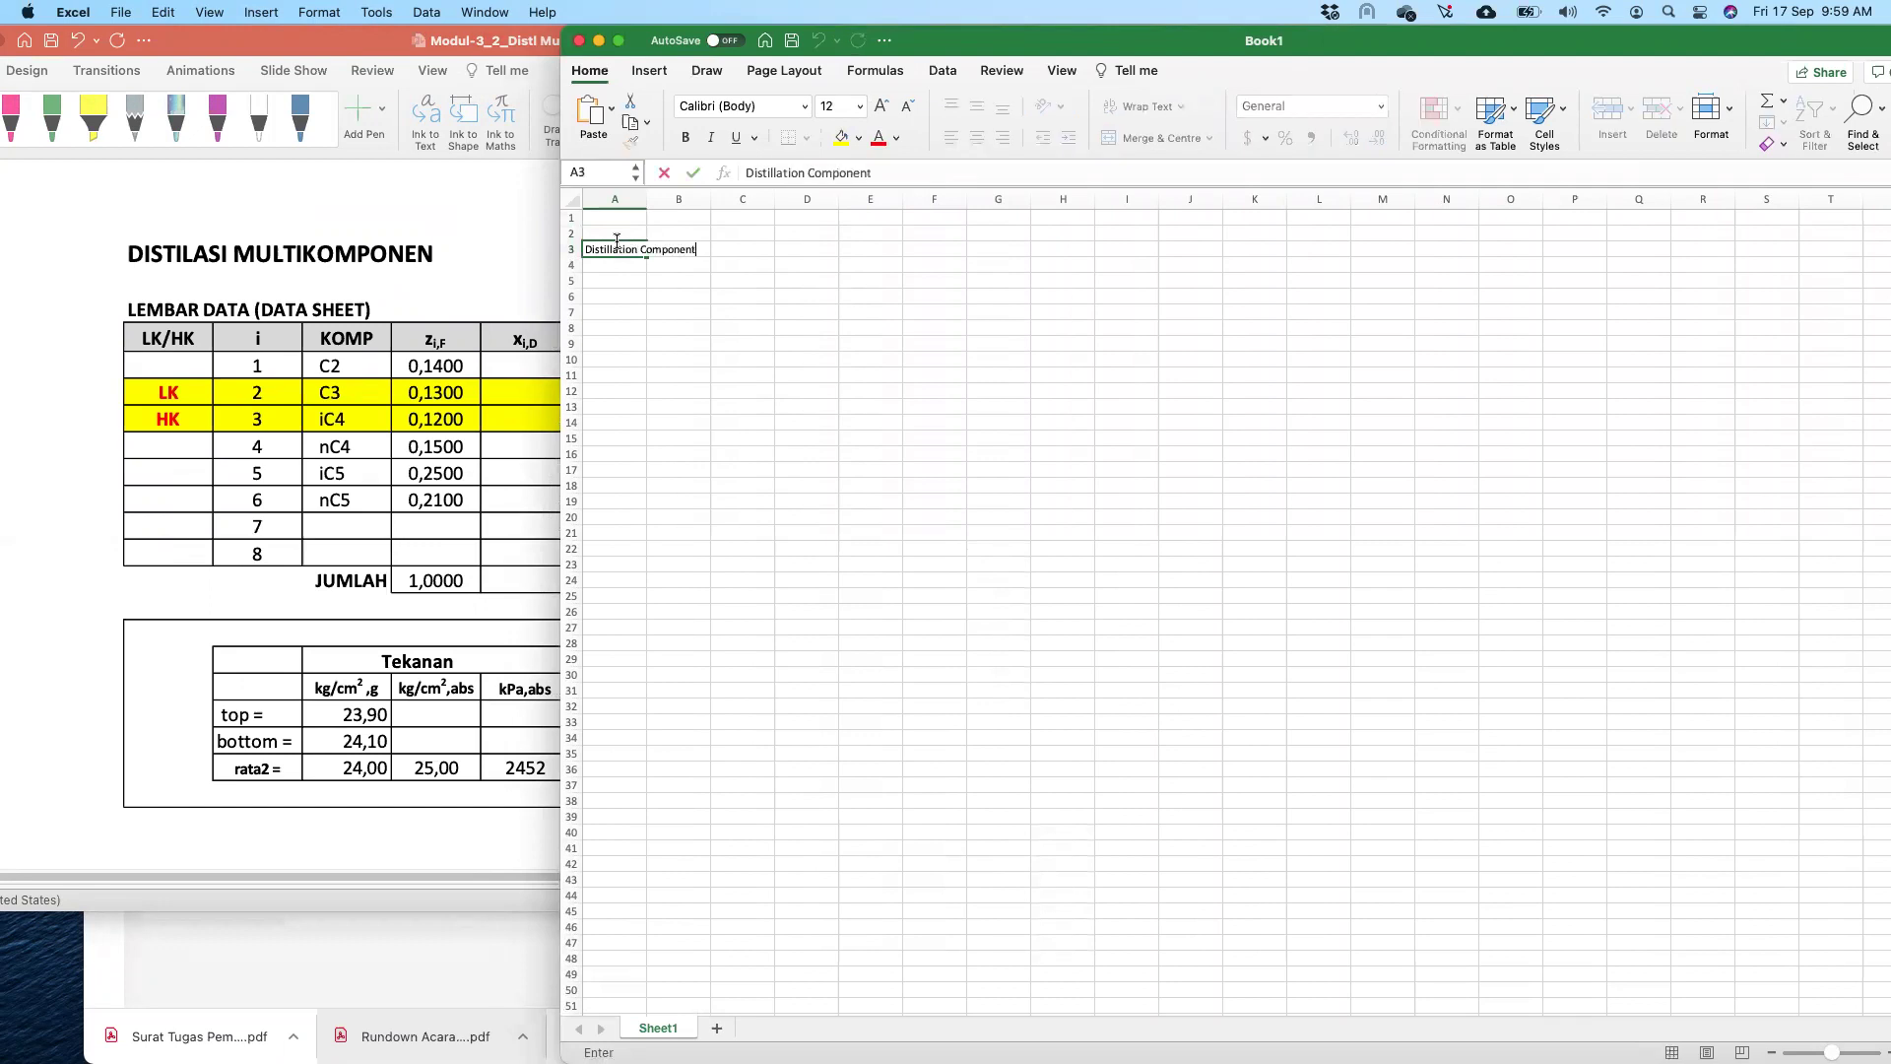
key(Return)
key(Return)
- Enter the column header "LK/HK" in cell A5
text(LH)
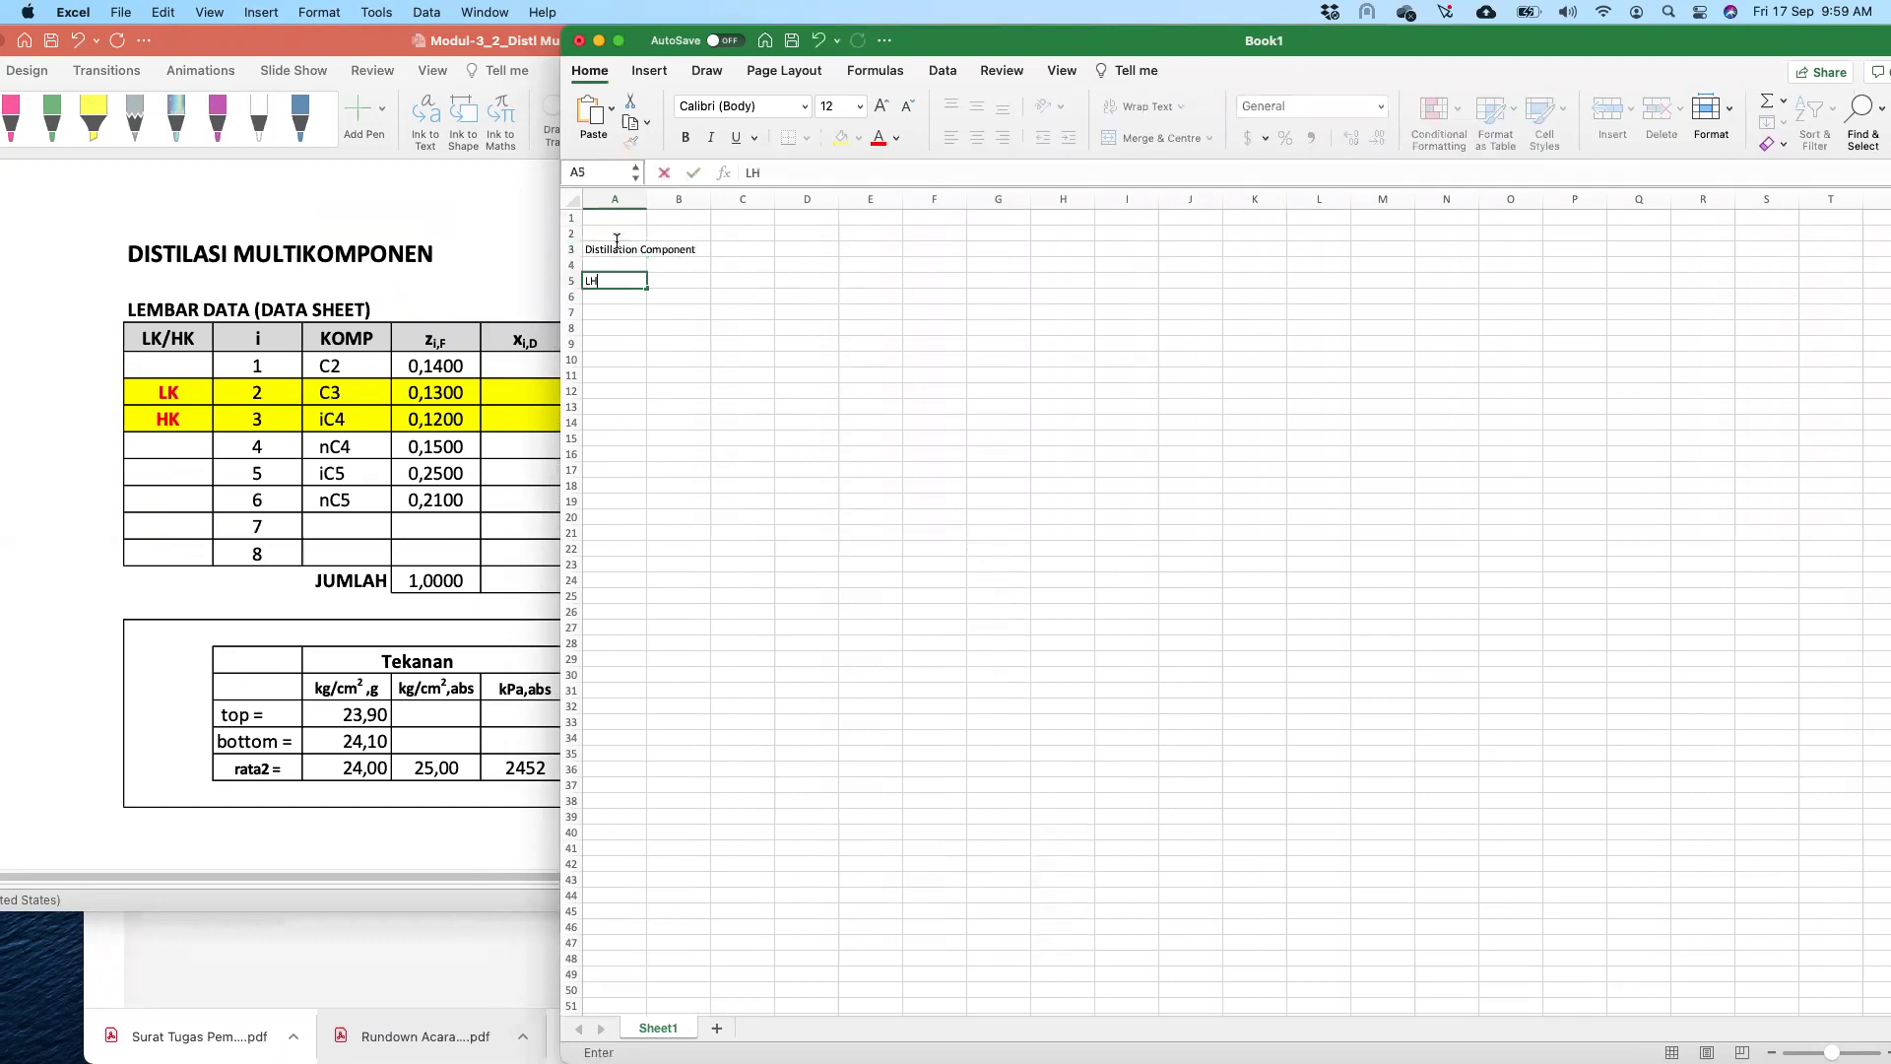
key(BackSpace)
text(K/KG)
key(BackSpace)
key(BackSpace)
text(HK)
key(Tab)
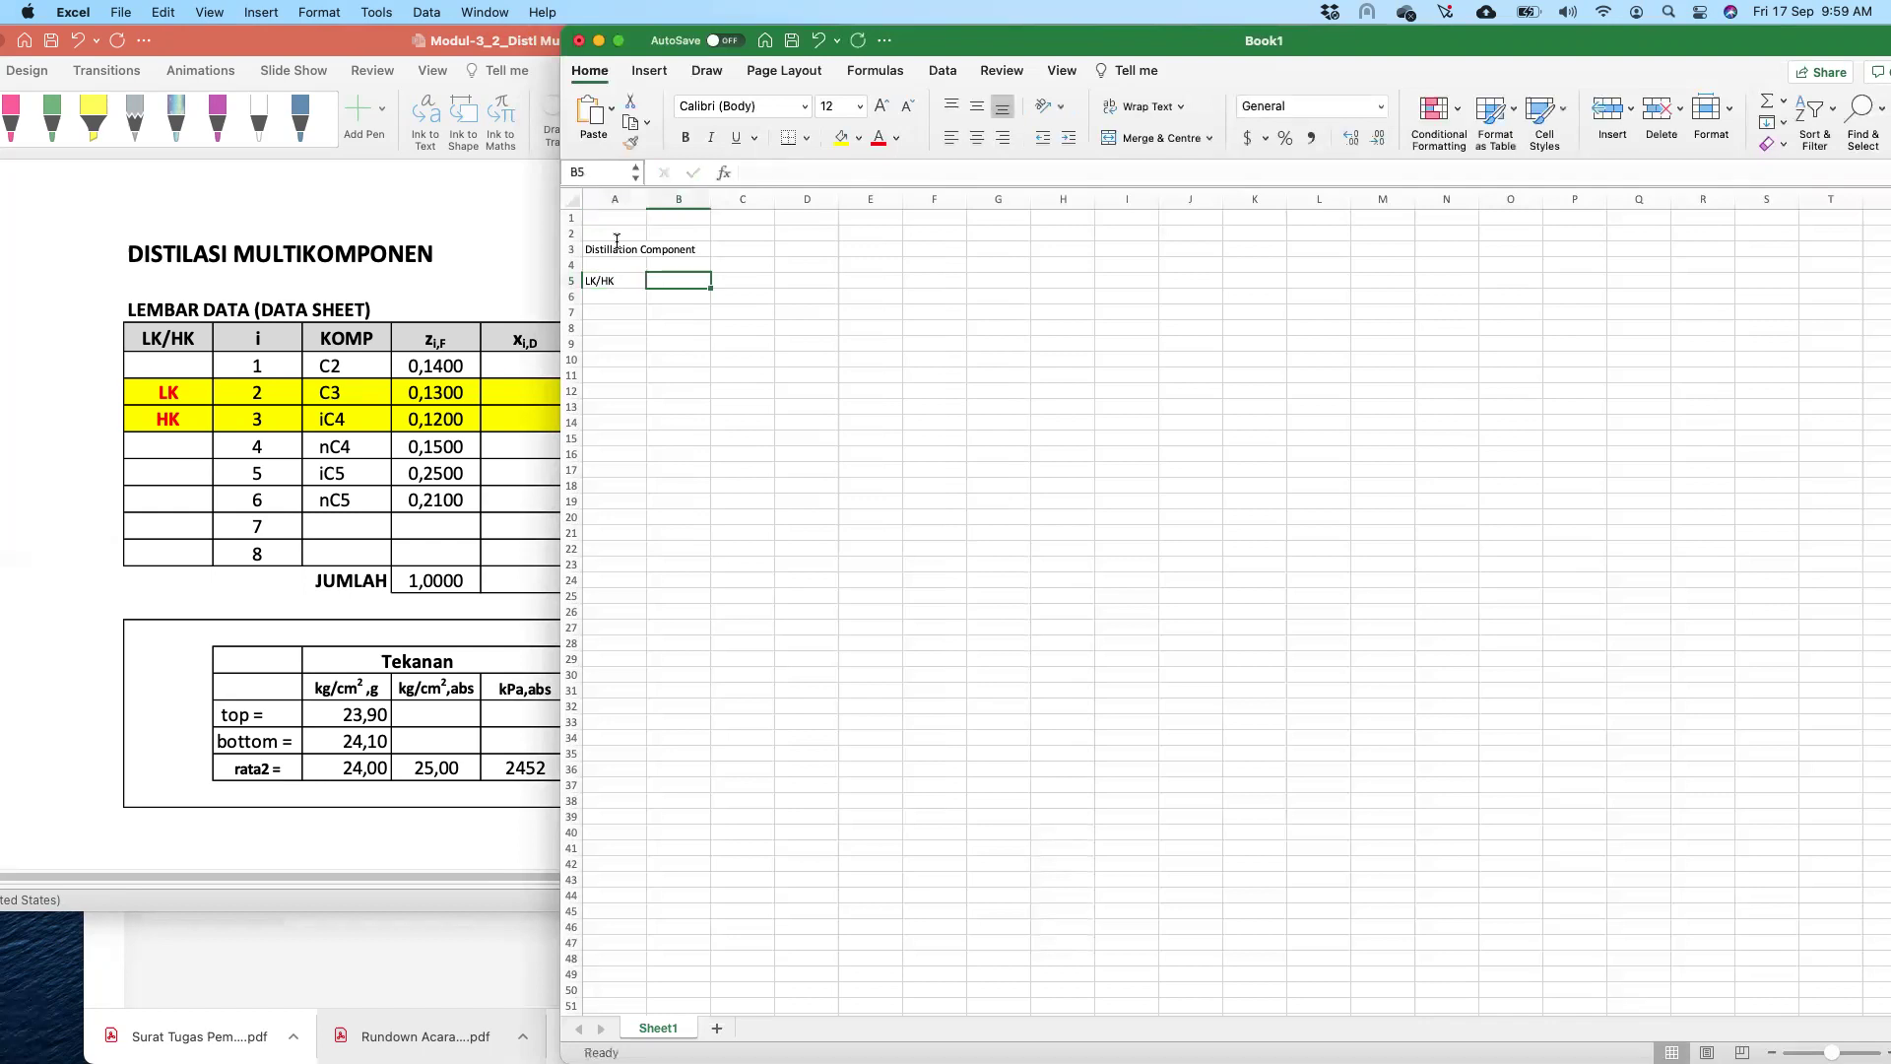
- Add the column headers "i", "Comp" and "Zi,F" in cells B5 to D5
text(i)
key(Tab)
text(Comp)
key(Tab)
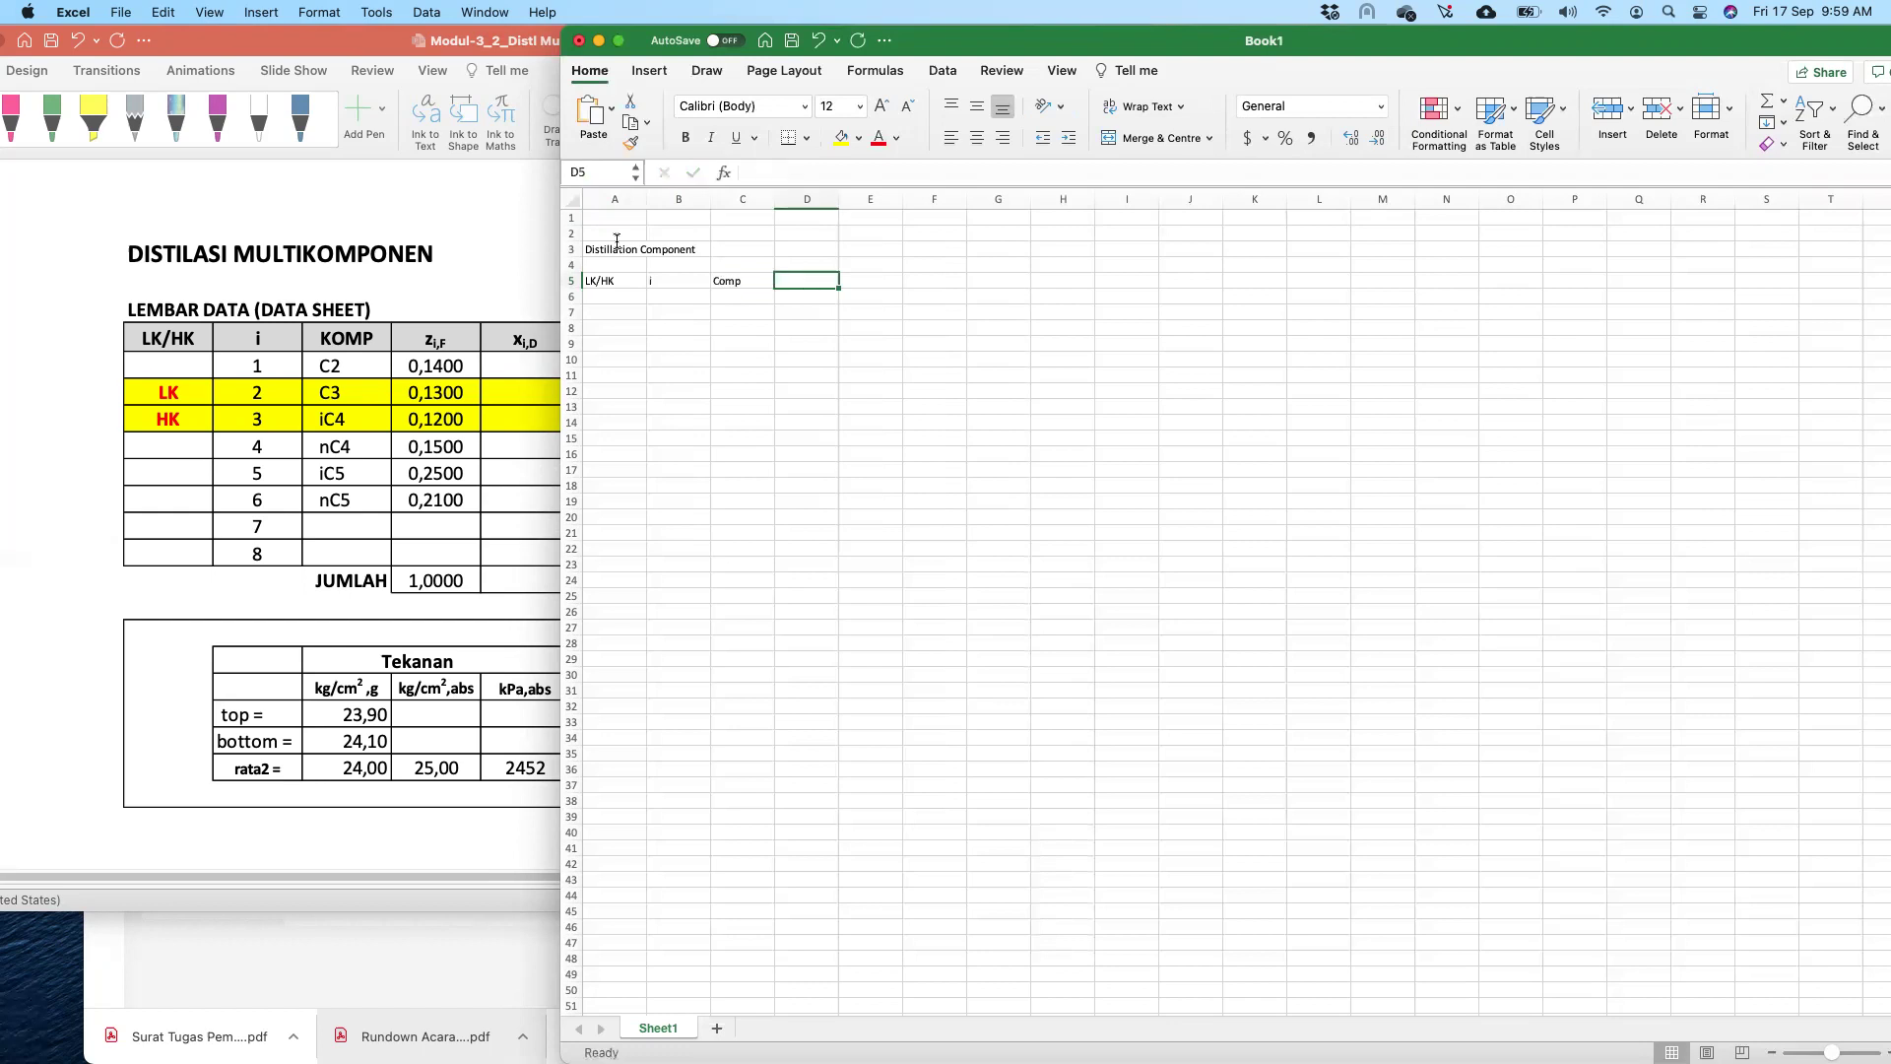
text(Zi,F)
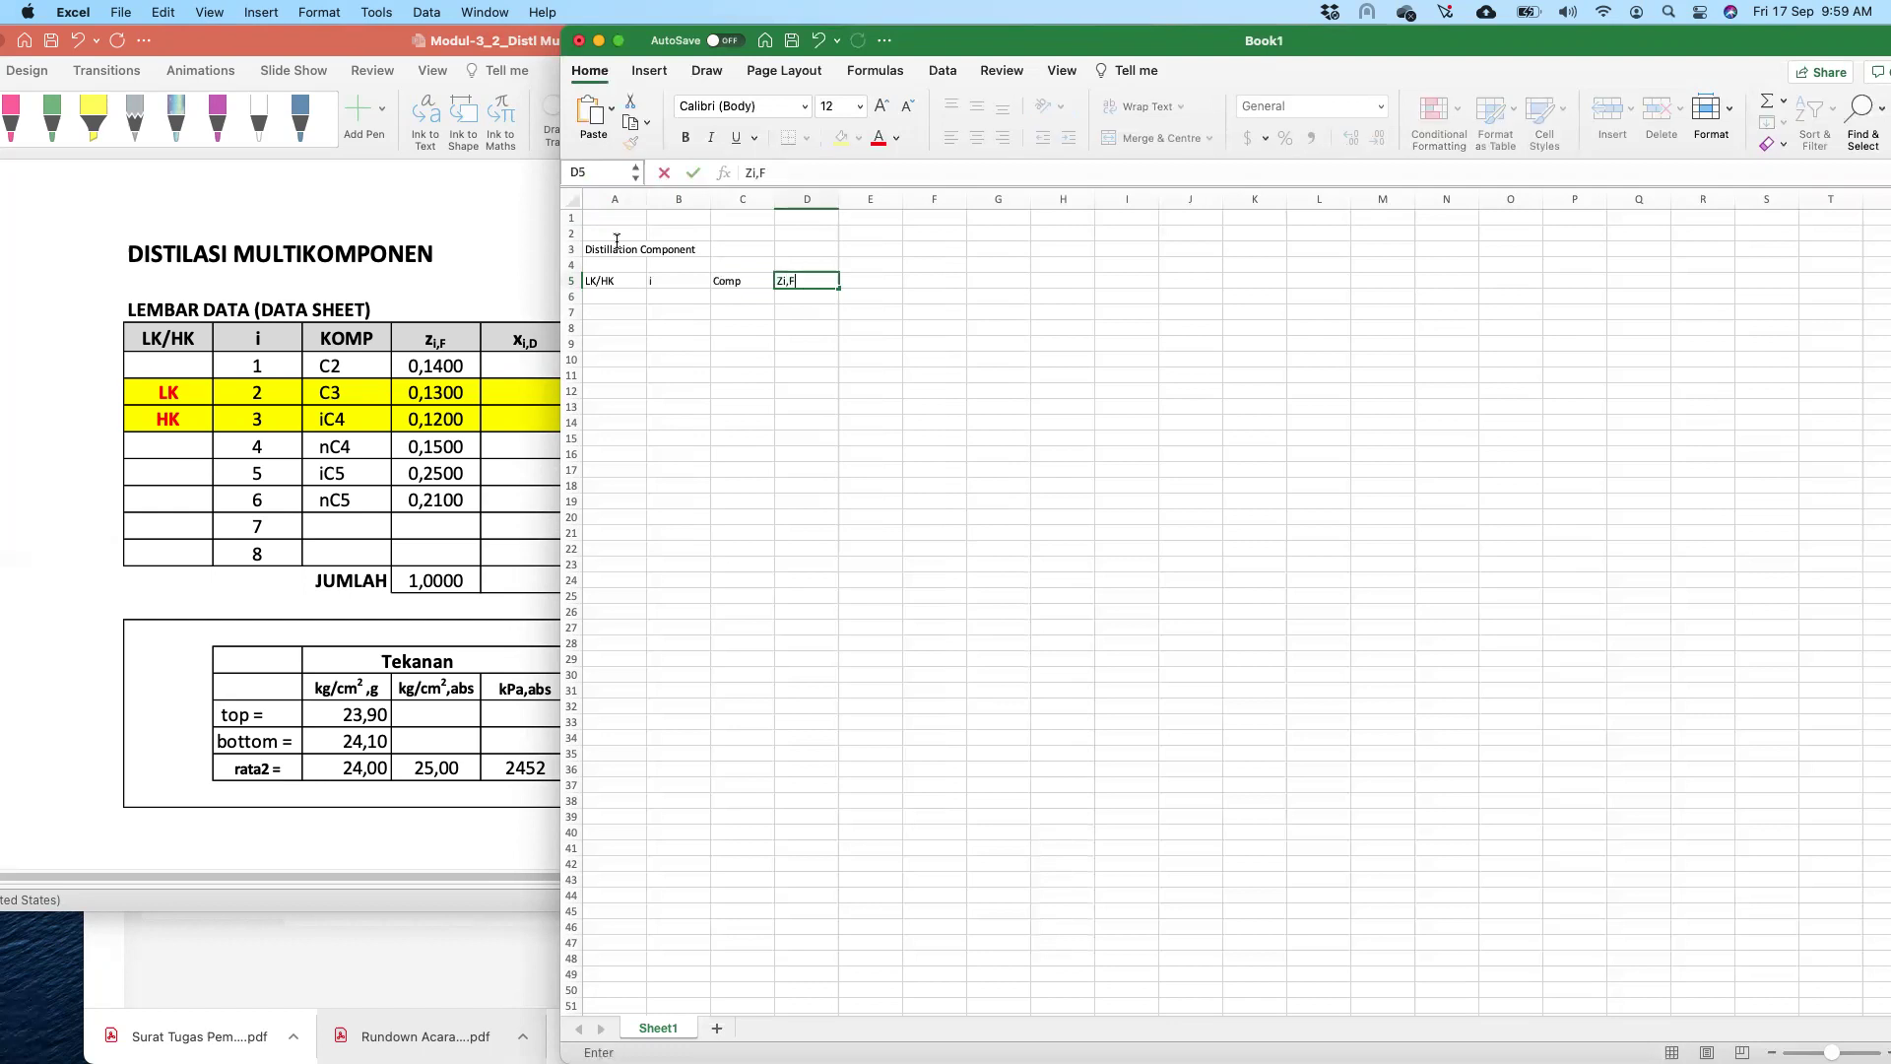
key(Tab)
- Move the workbook window below the slide's table headings and enter the headers "Xi,D" and "Xi,B" in E5 and F5
click(450, 40)
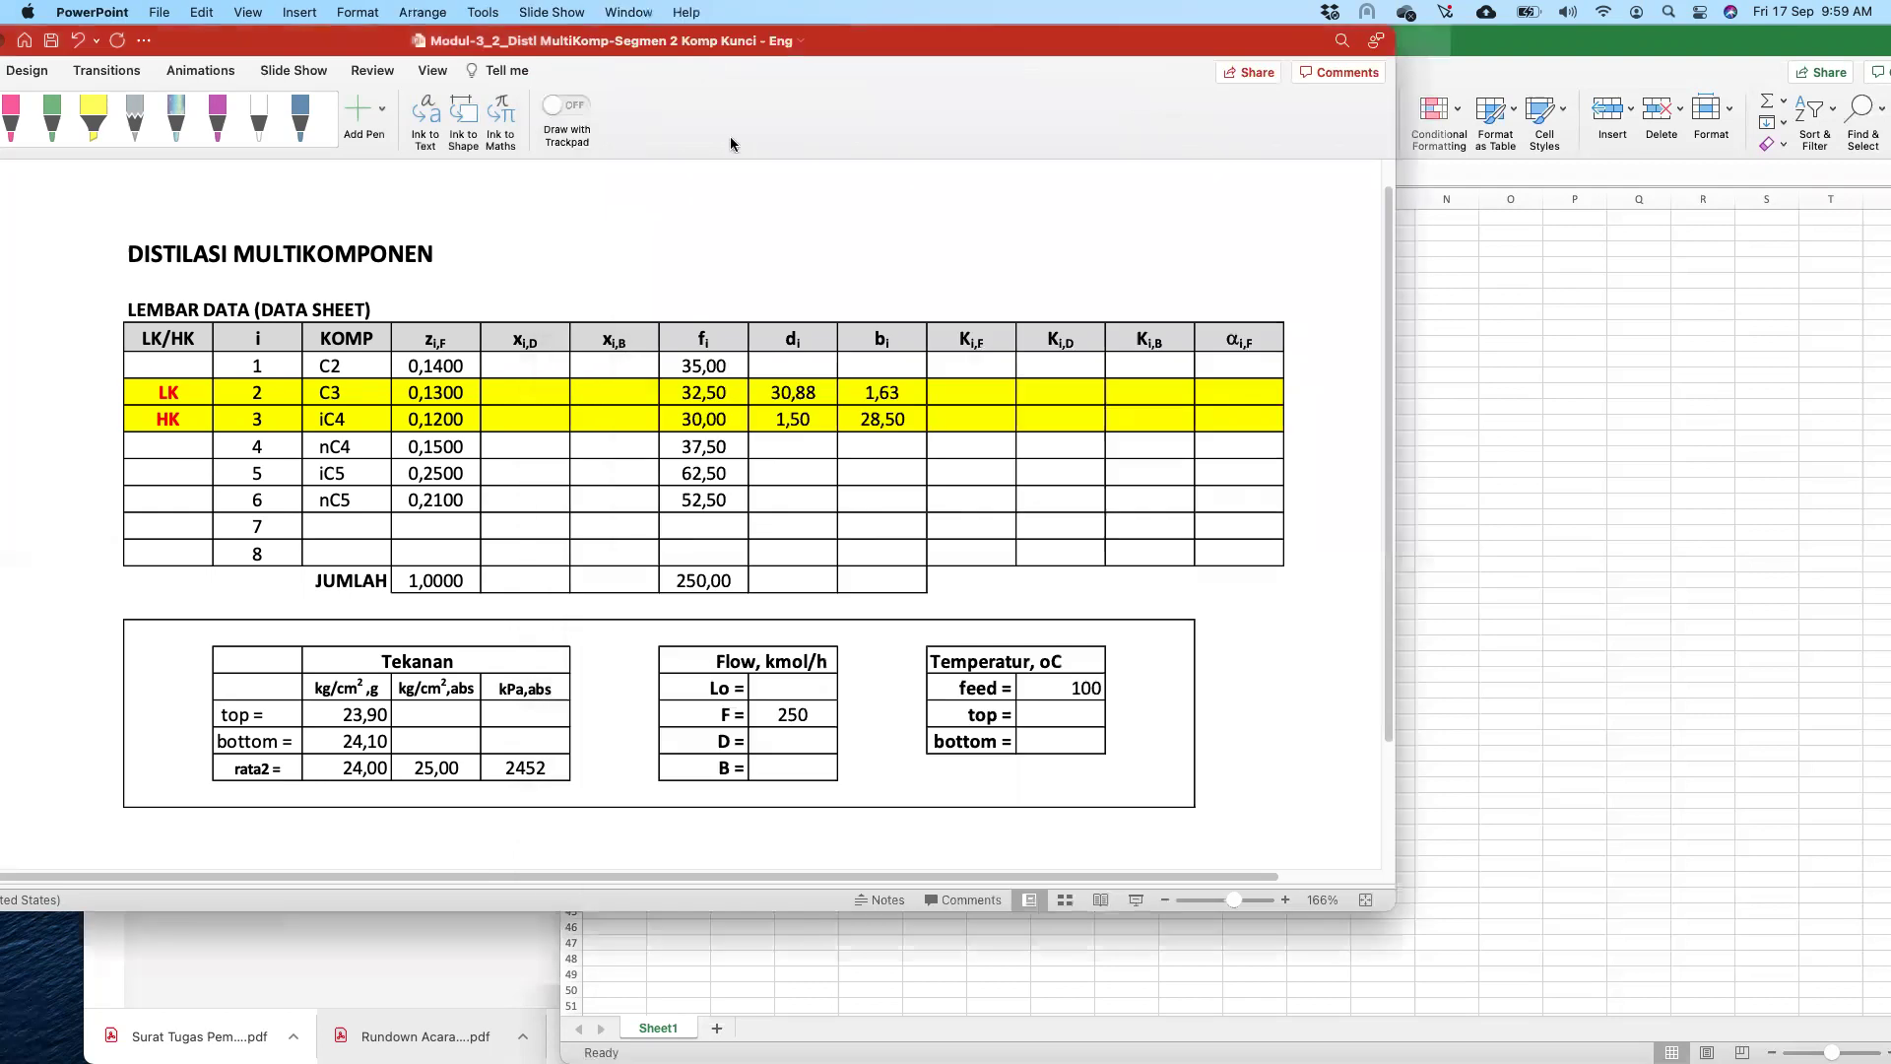
drag(1440, 28, 1229, 454)
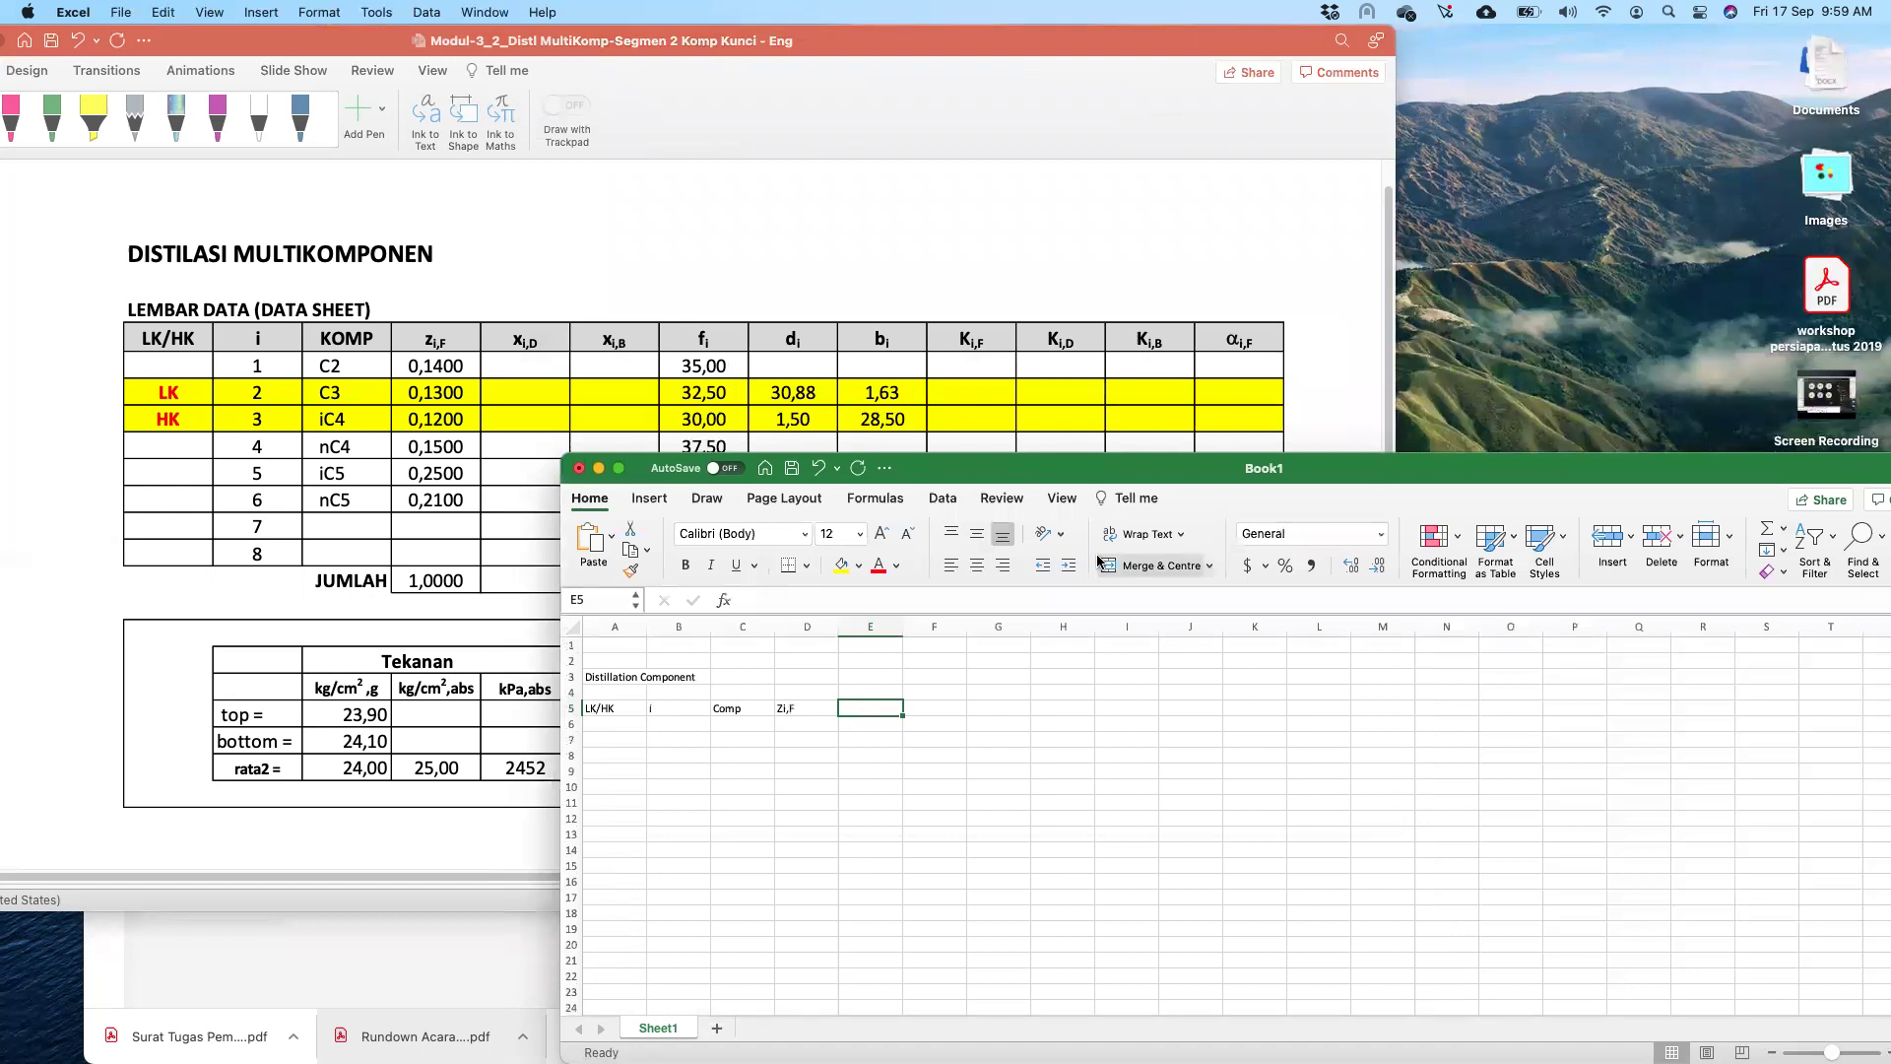
text(Xi,D)
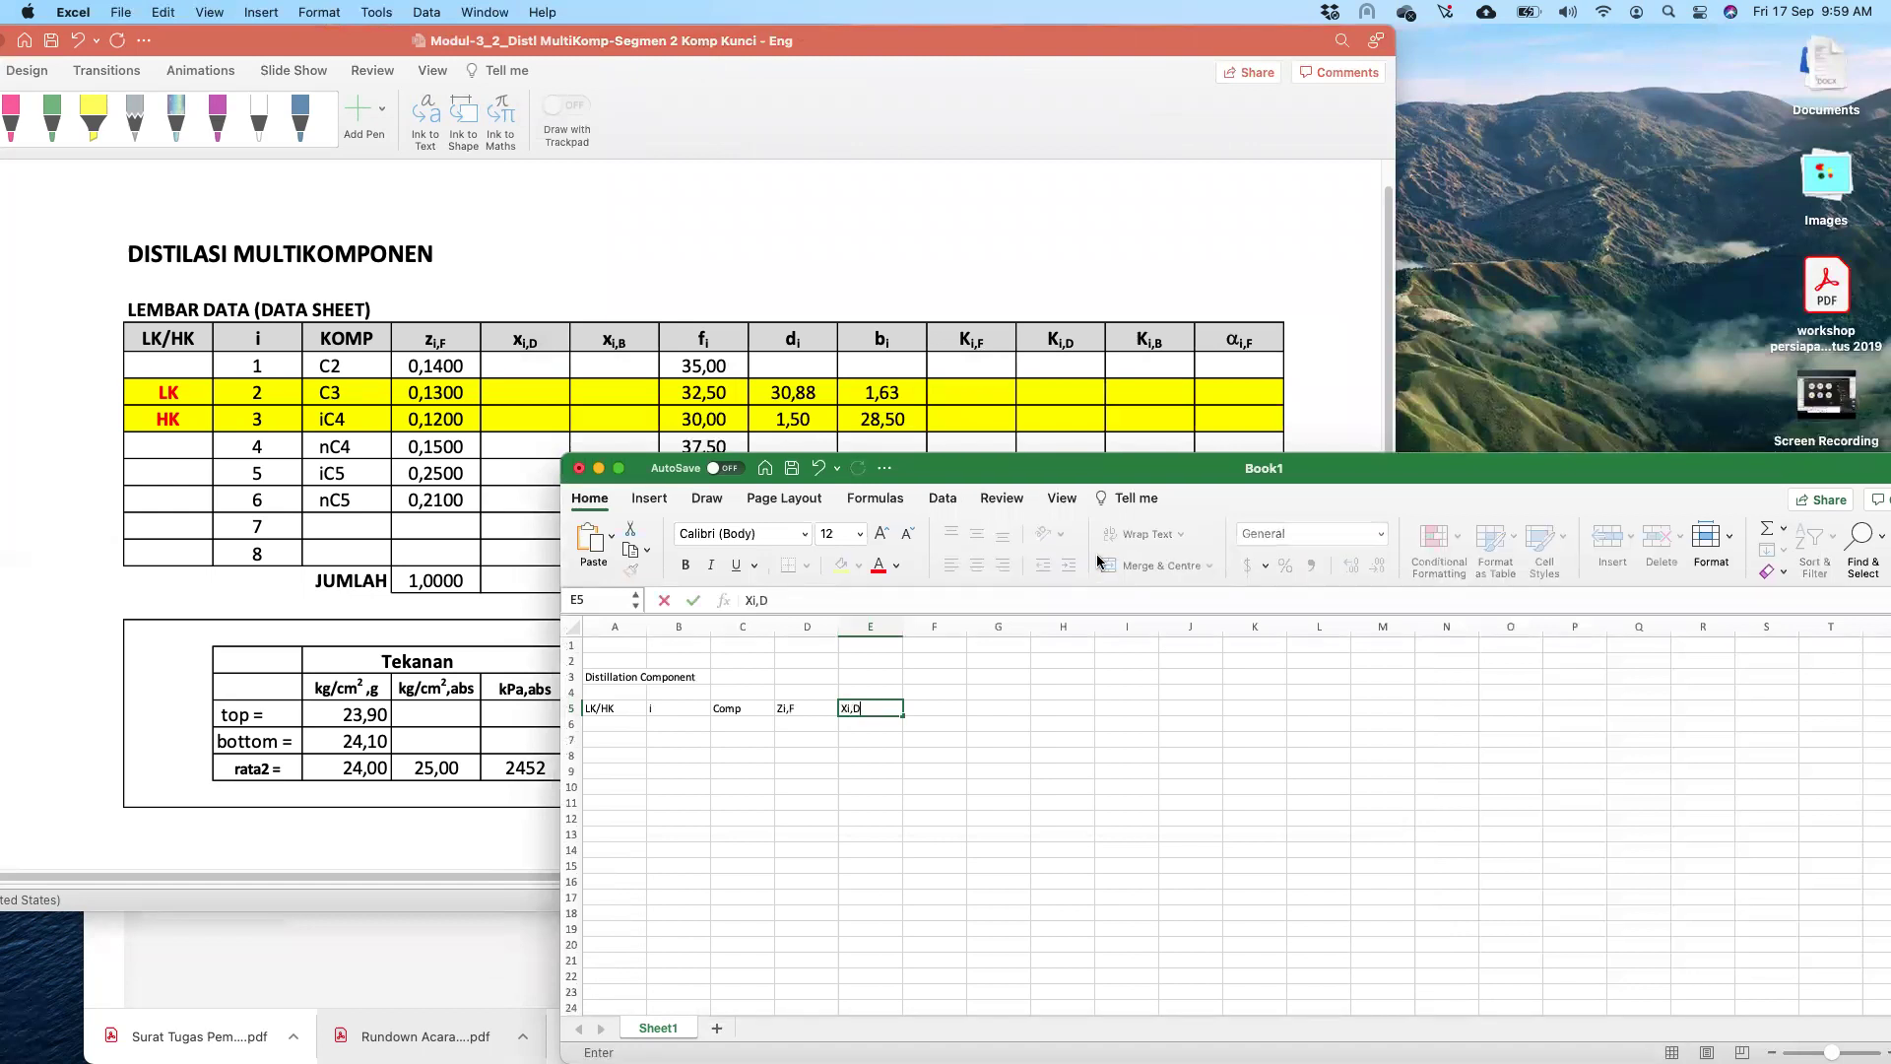
key(Tab)
text(Xi,B)
key(Tab)
- Enter the headers "f1" in G5 and "d1" in H5
text(f)
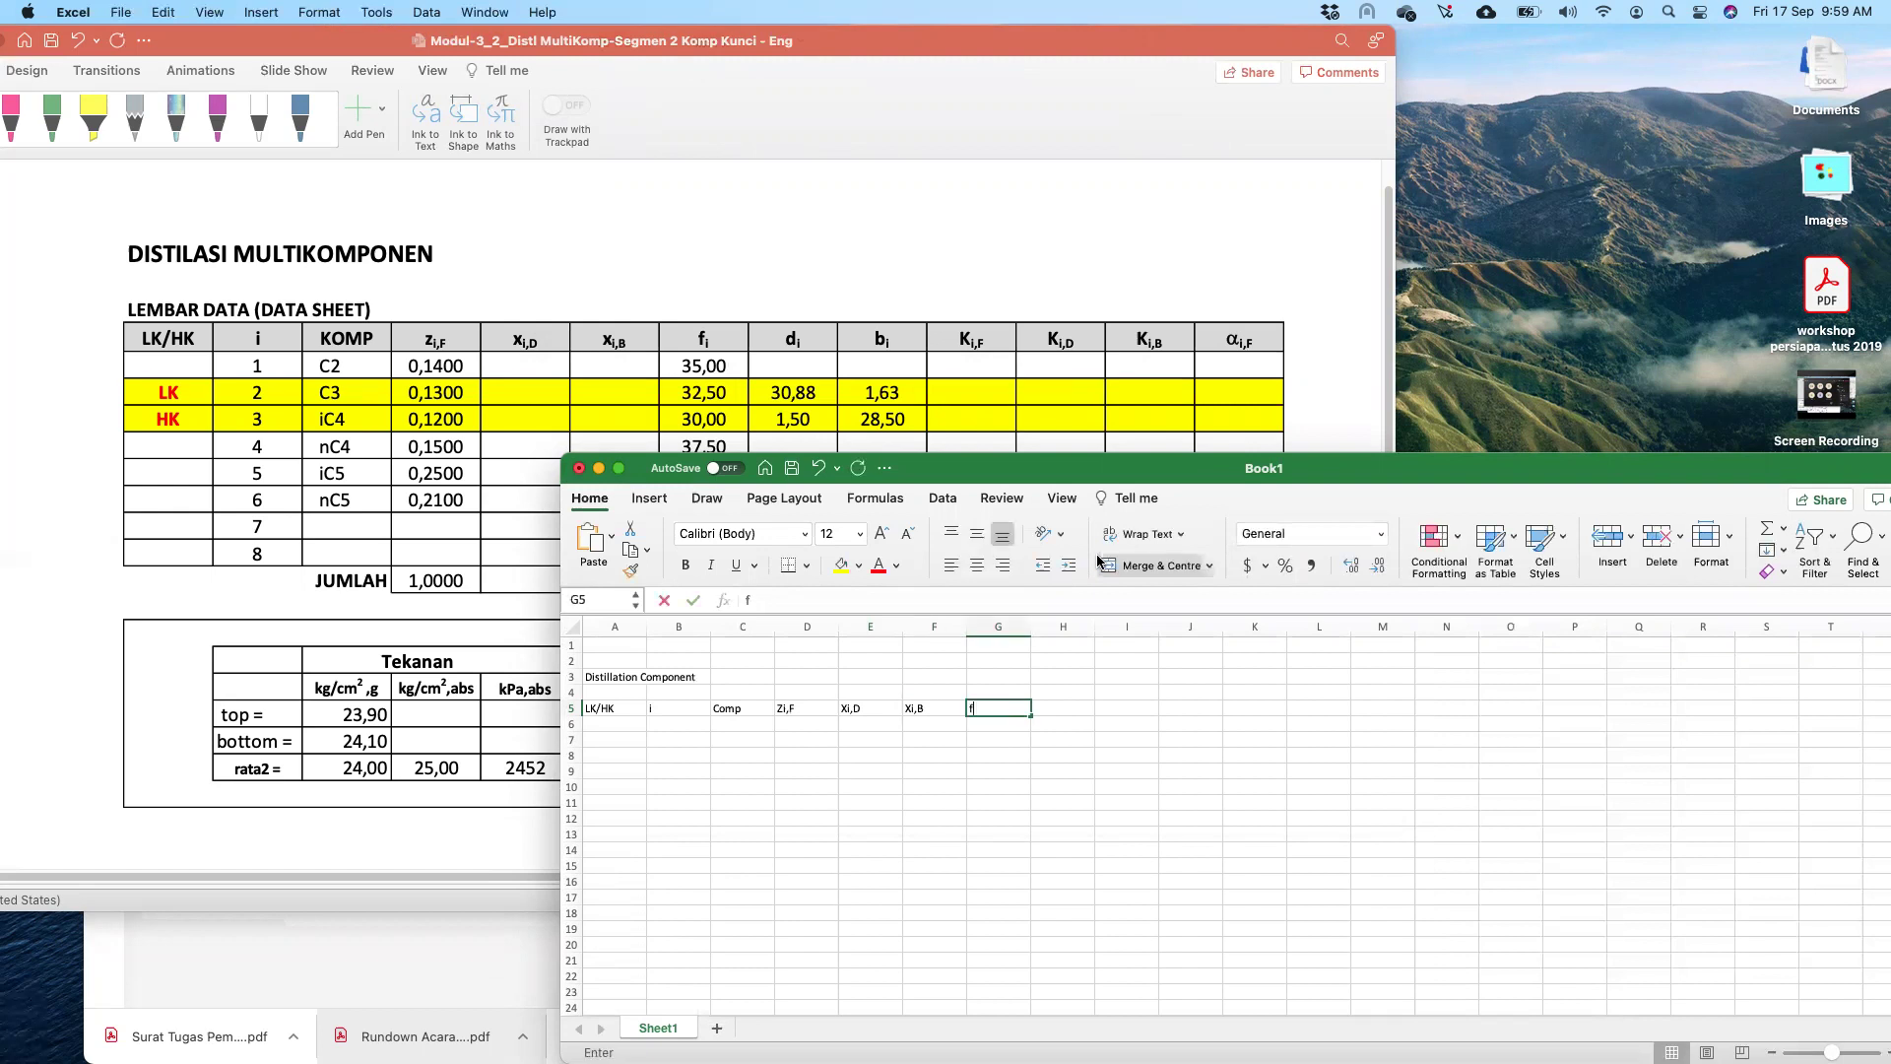
text(1)
key(Tab)
text(d1)
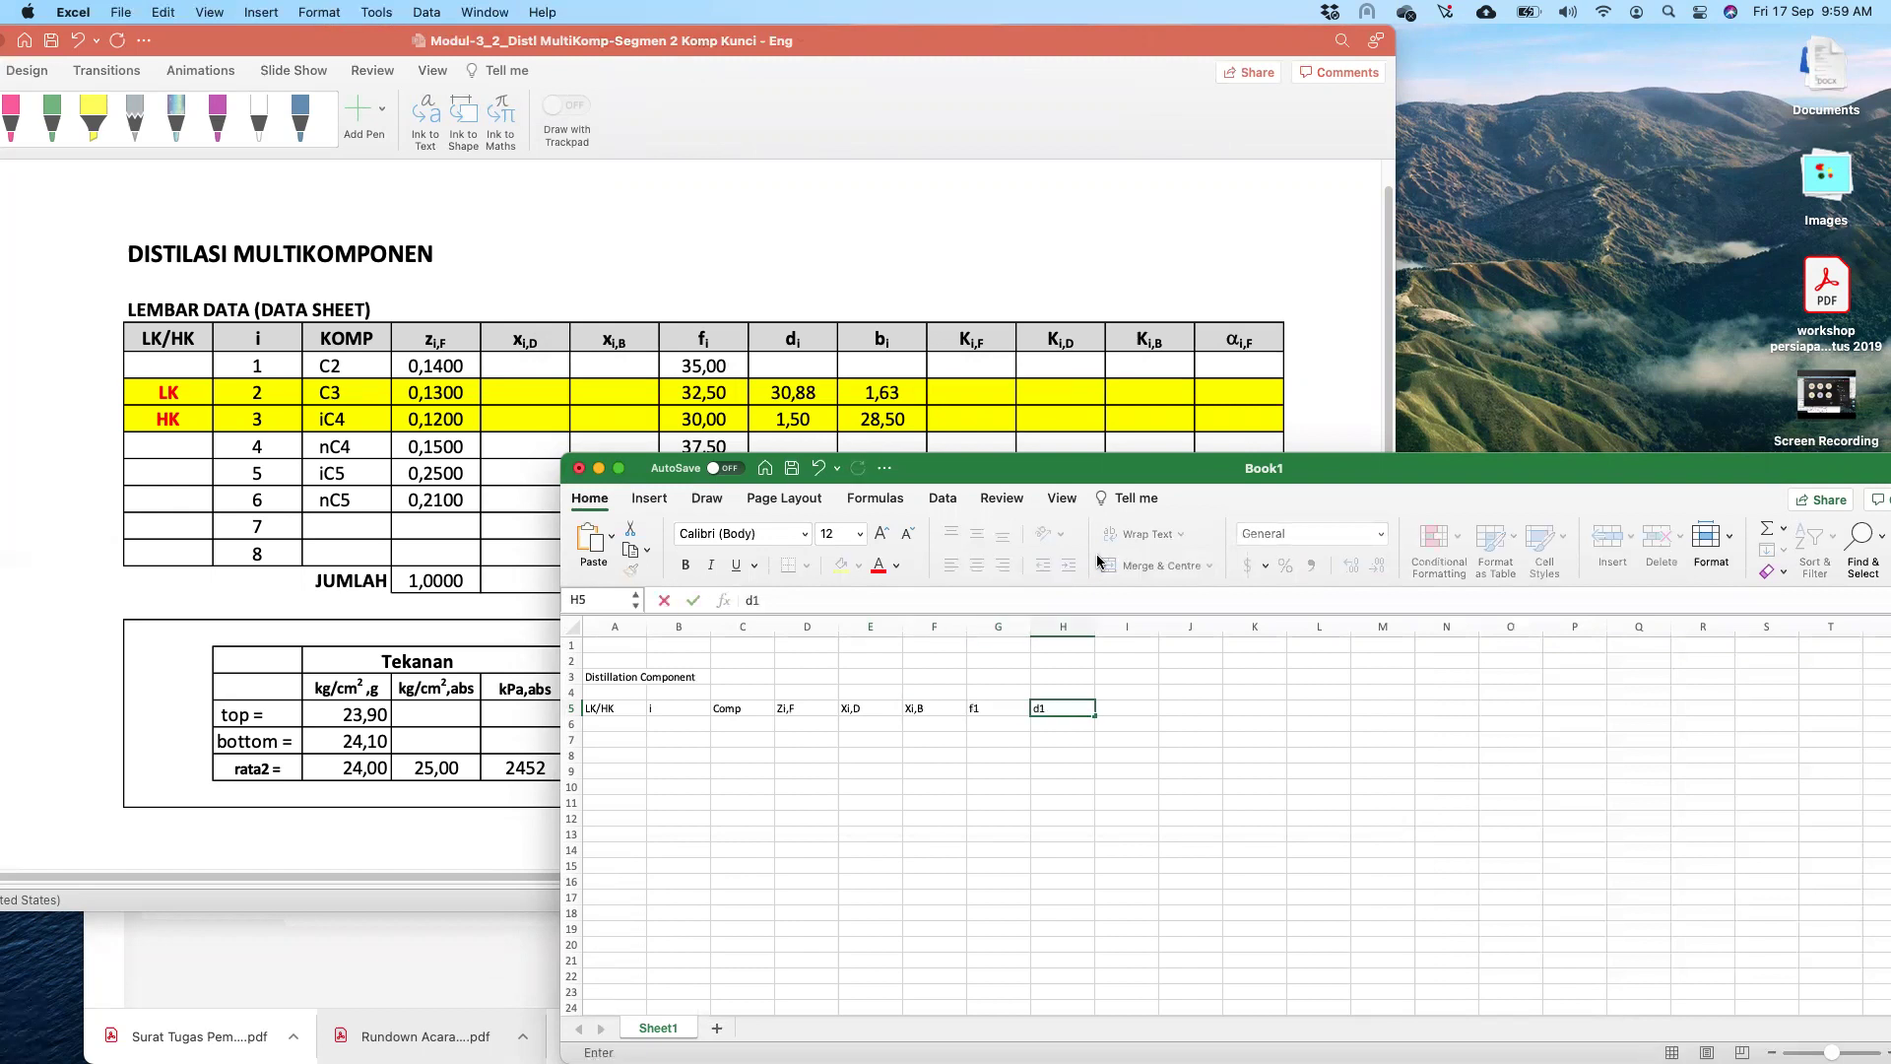
key(Tab)
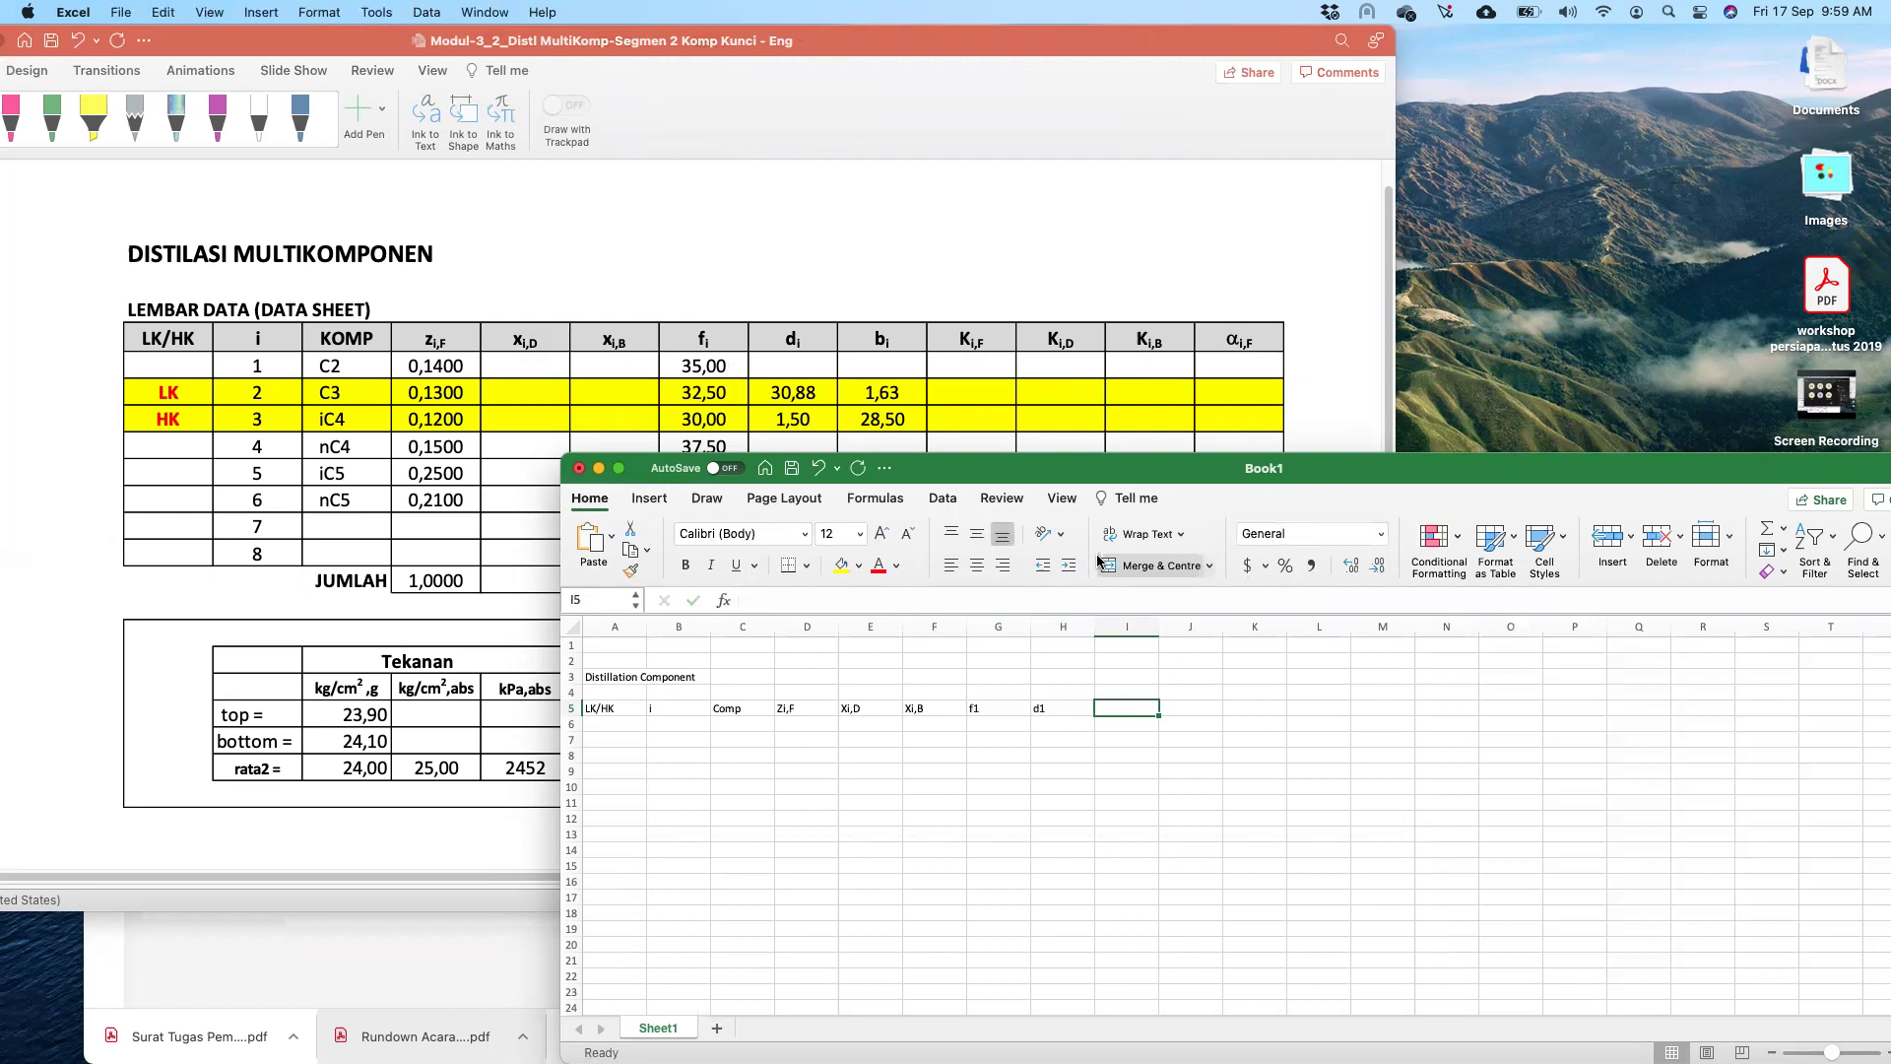
- Change the header in H5 to "di" and enter the header "bi" in I5
key(Left)
text(d)
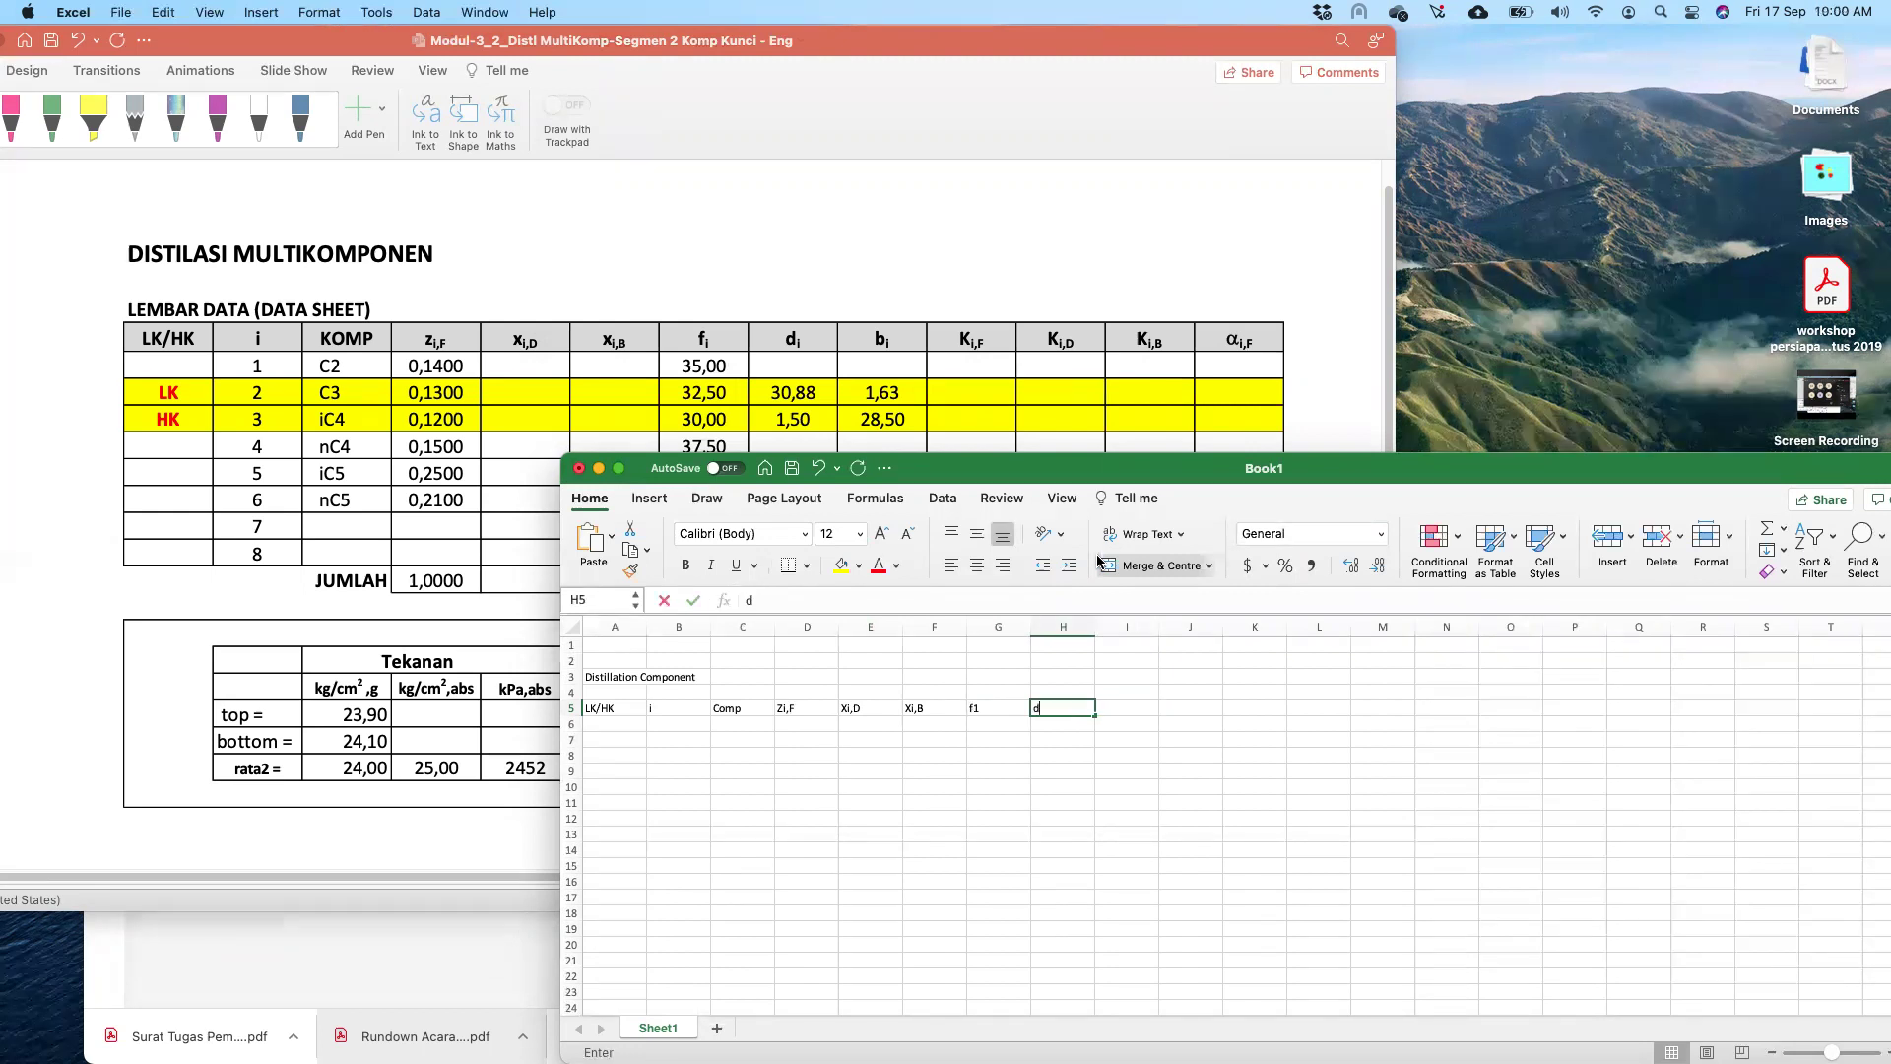
text(i)
key(Tab)
text(b)
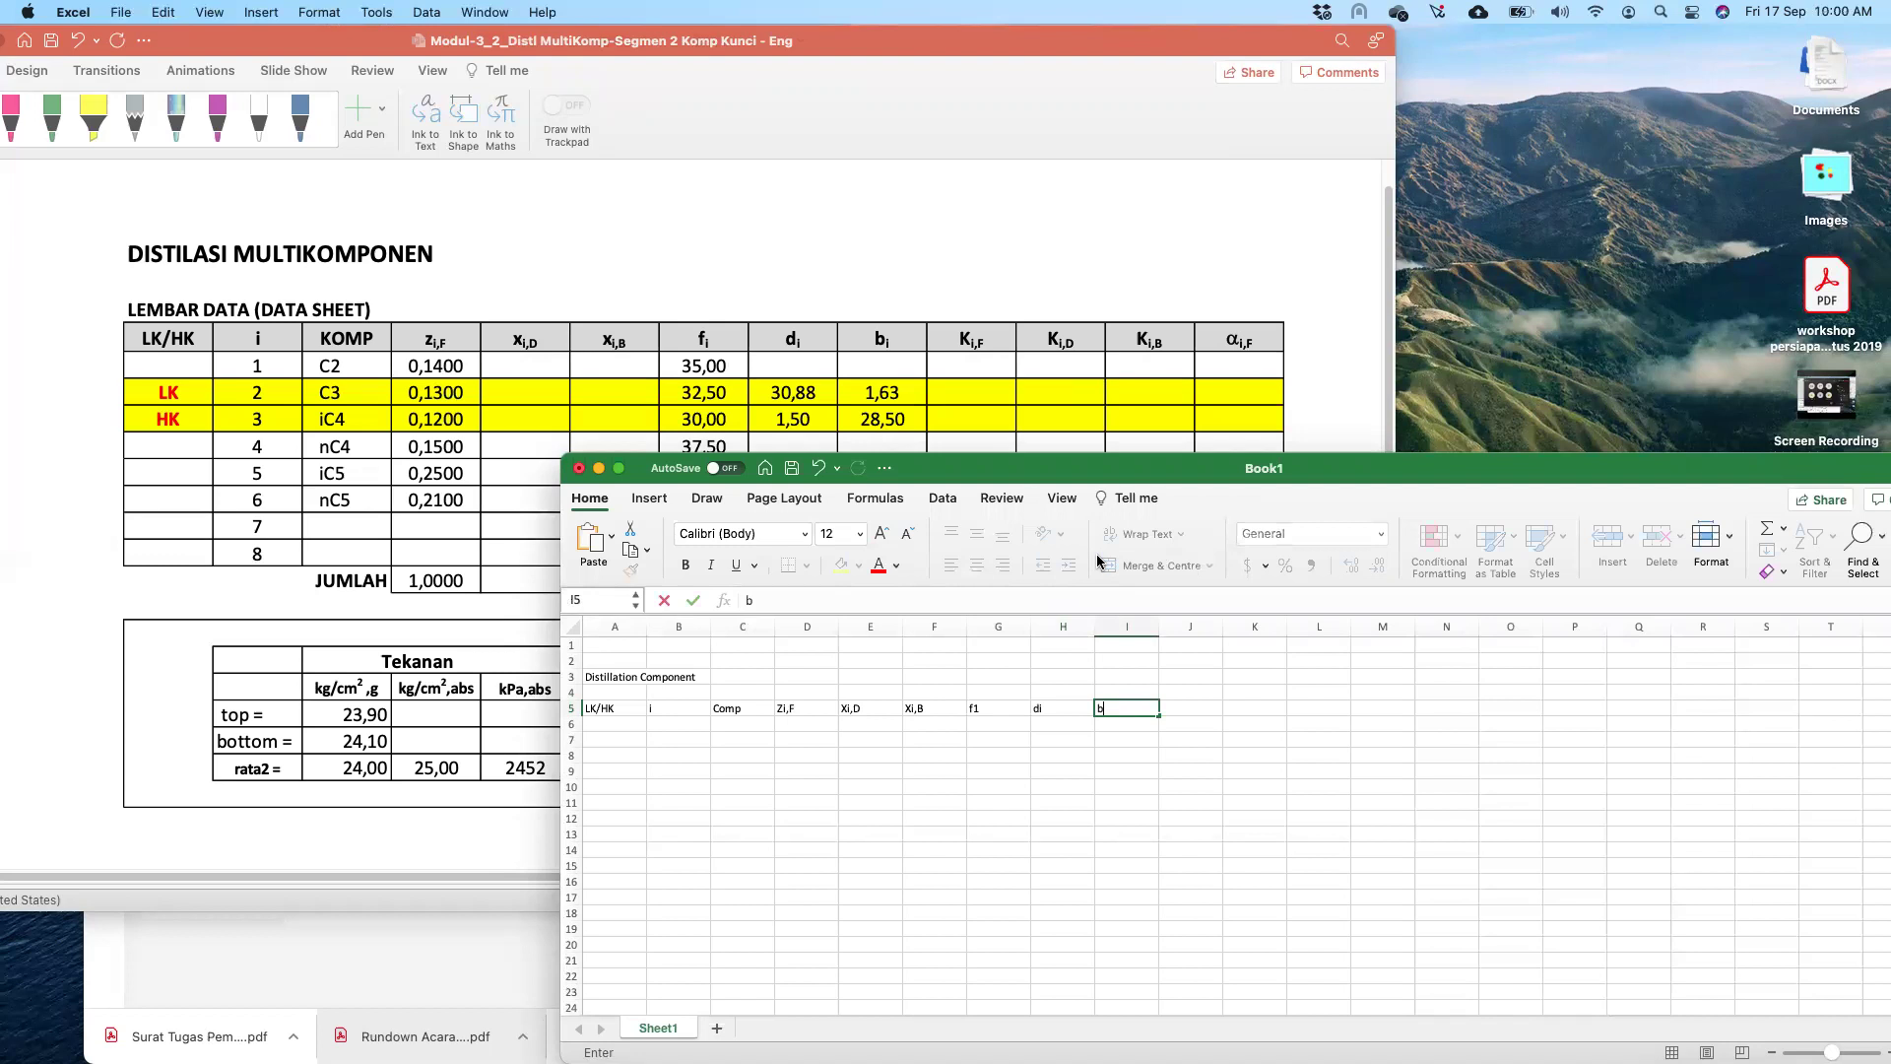
text(i)
key(Tab)
- Enter the headers "K,iF", "Ki,D", "Ki,B" and "alfa i,F" in cells J5 to M5
text(K,)
key(Tab)
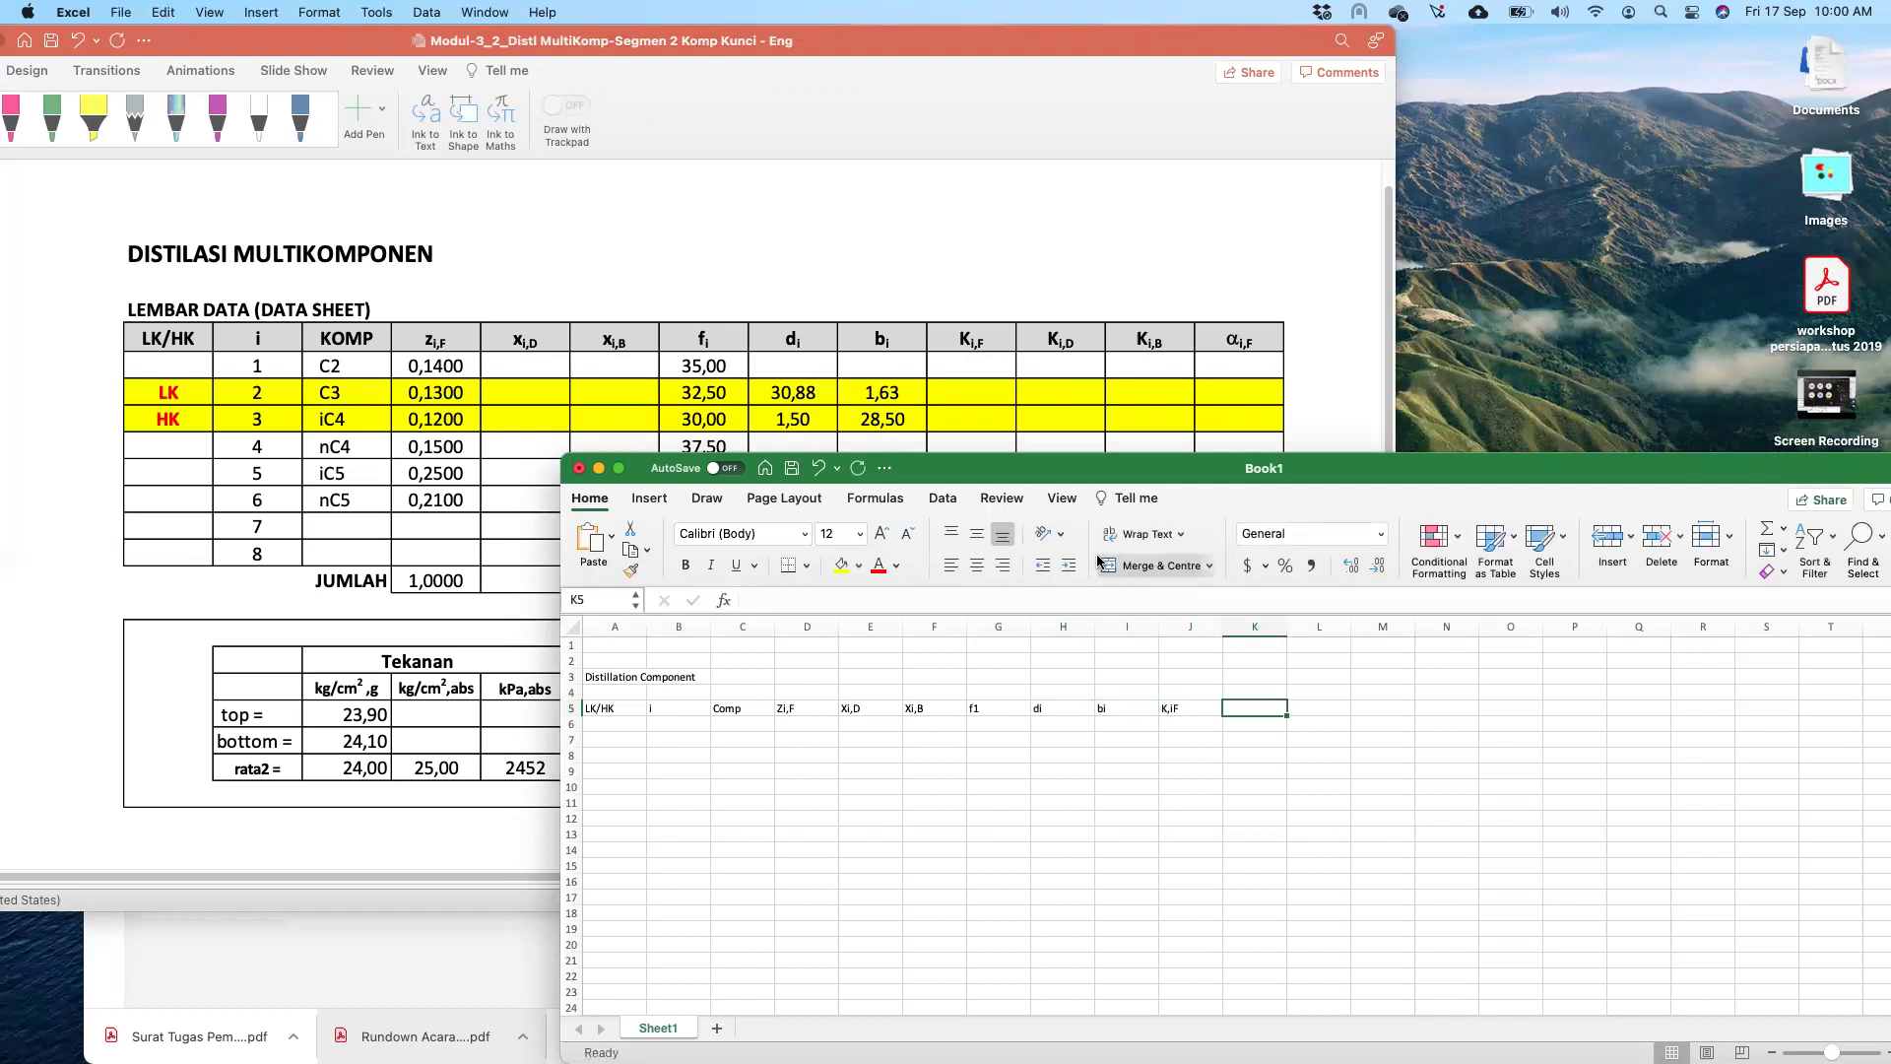
text(Ki,D)
key(Tab)
text(Ko)
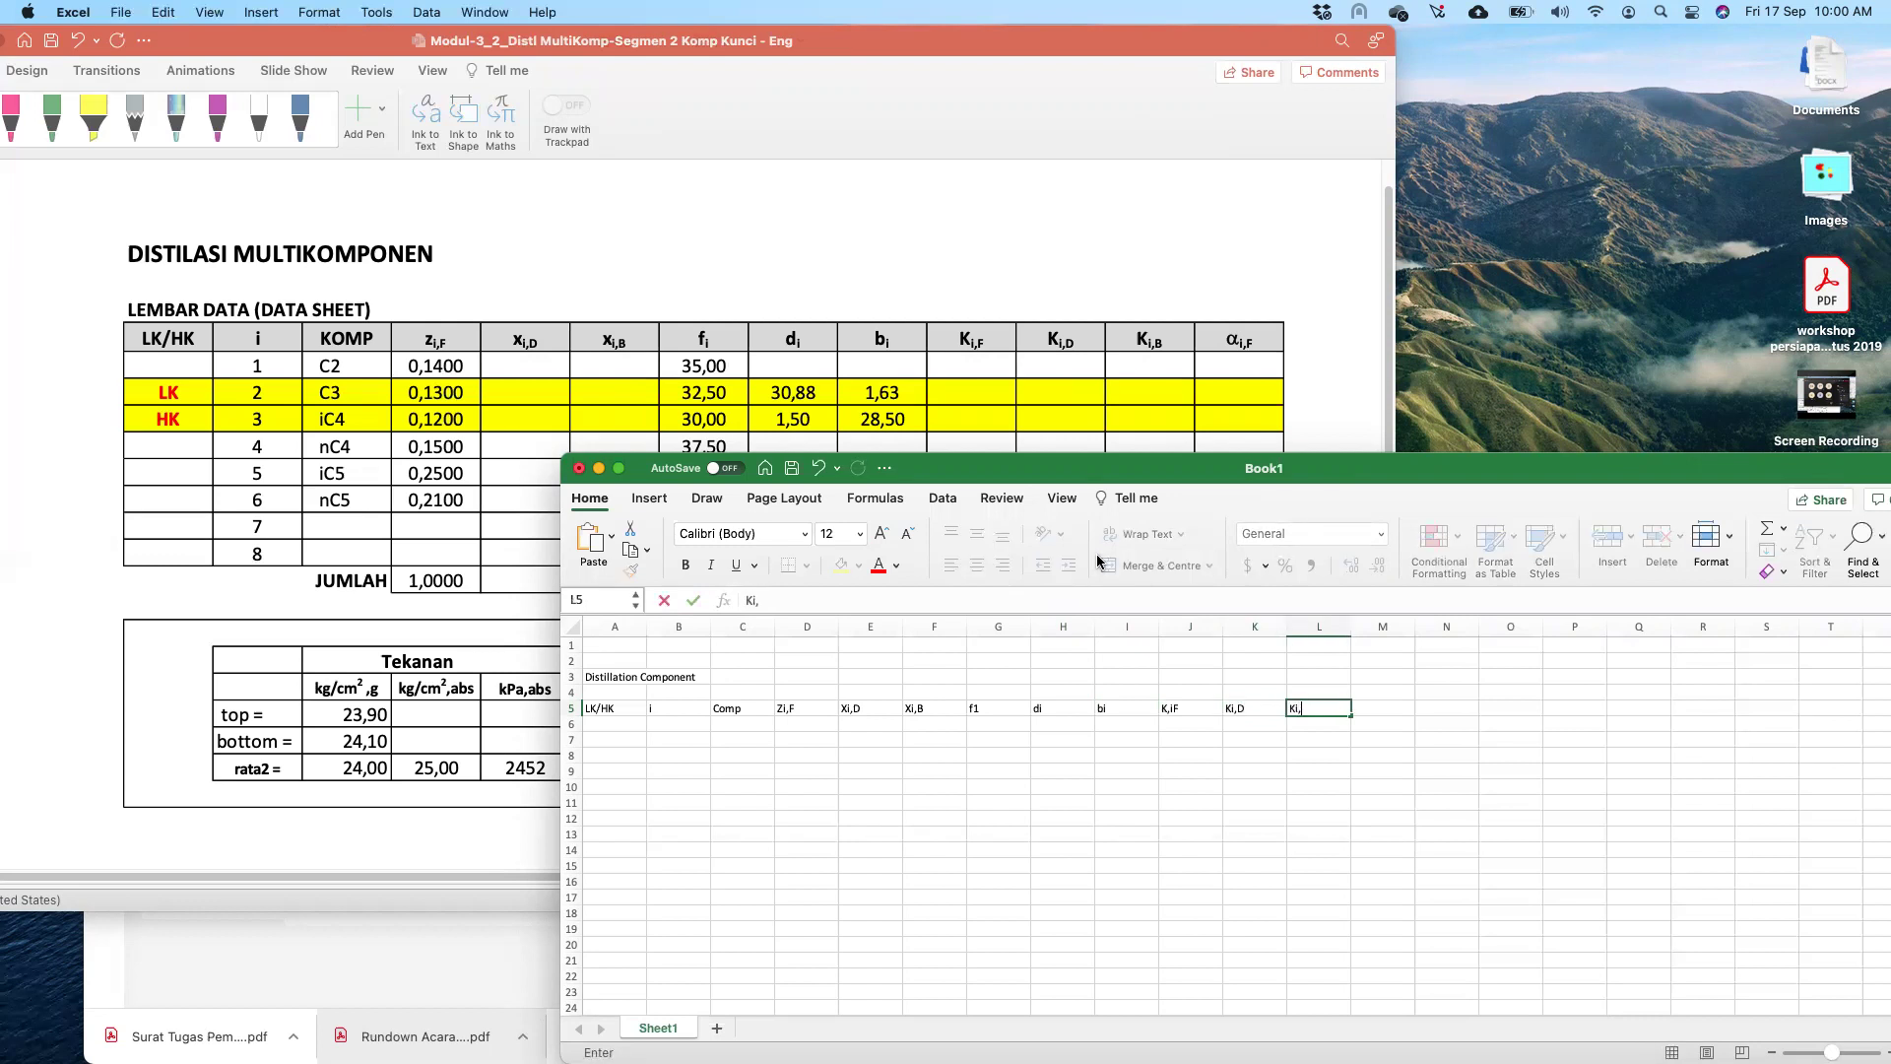
text(,B)
key(Tab)
text(alfa)
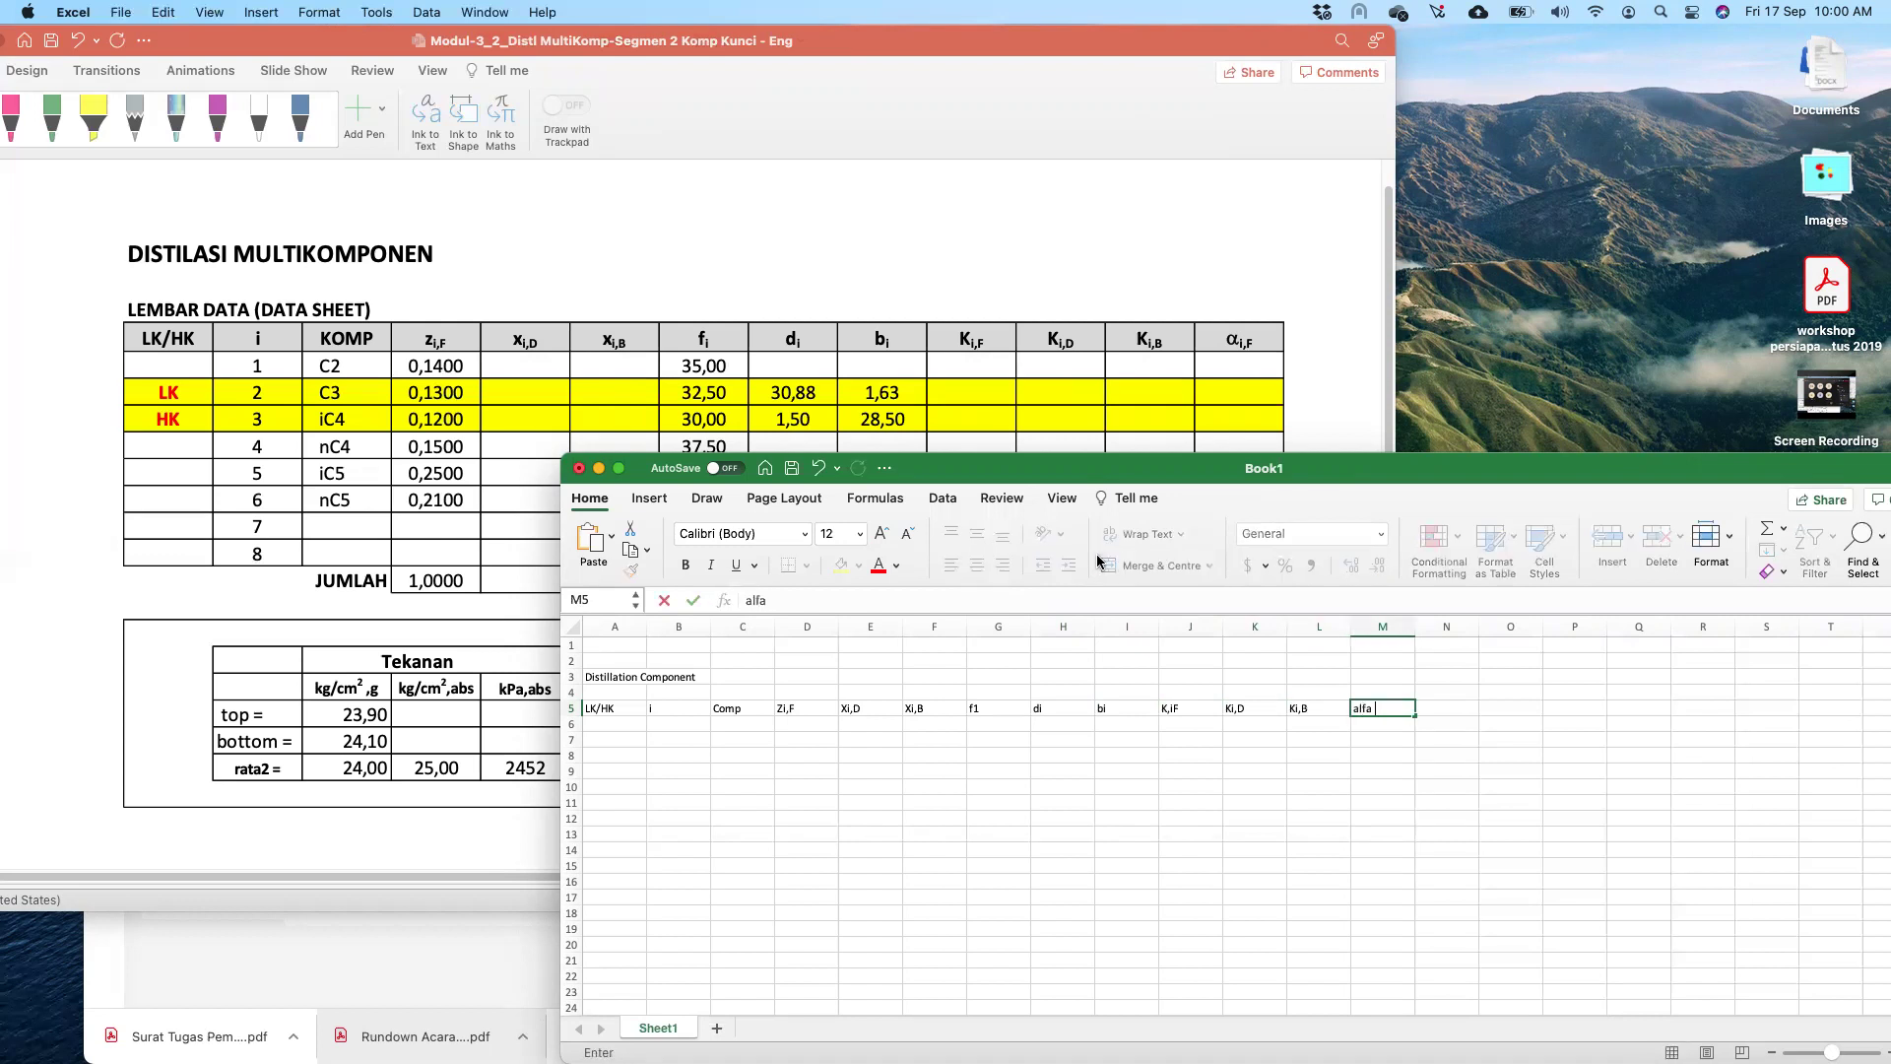
key(Return)
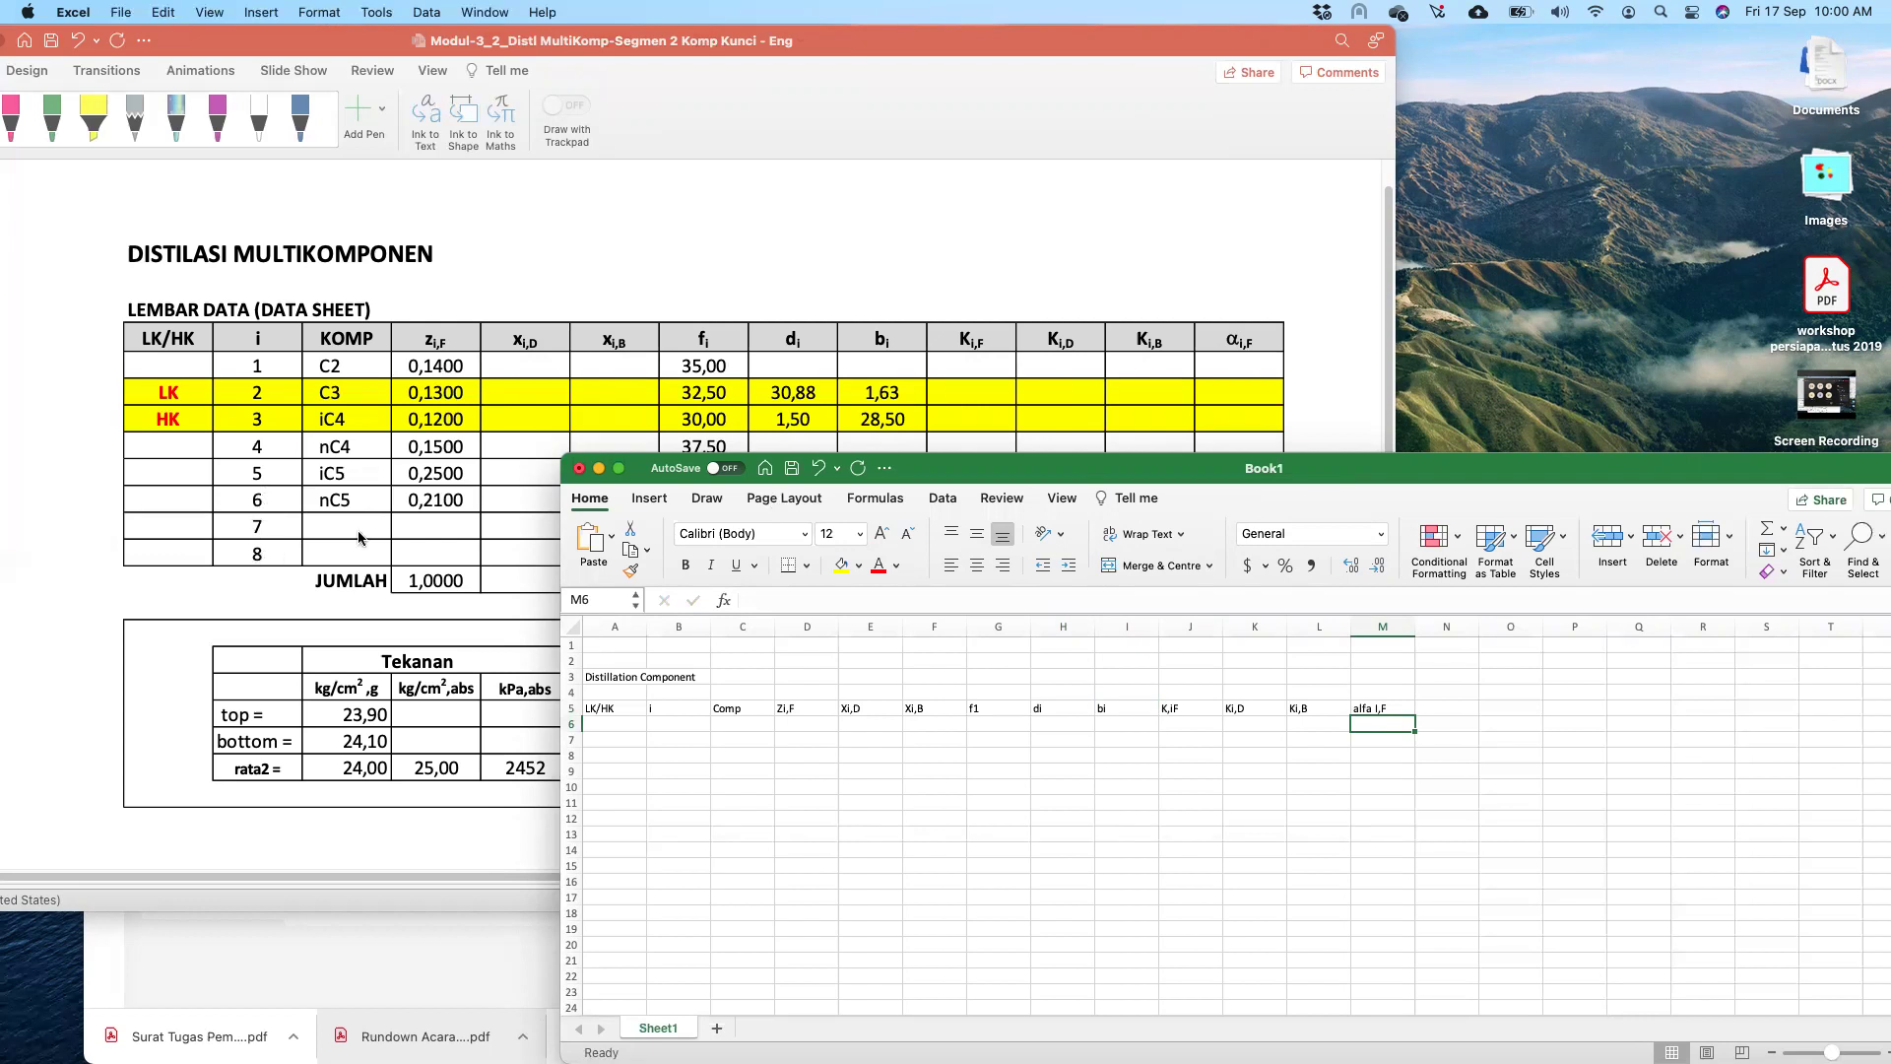
- Apply all borders to the data table range A5:M14
click(621, 710)
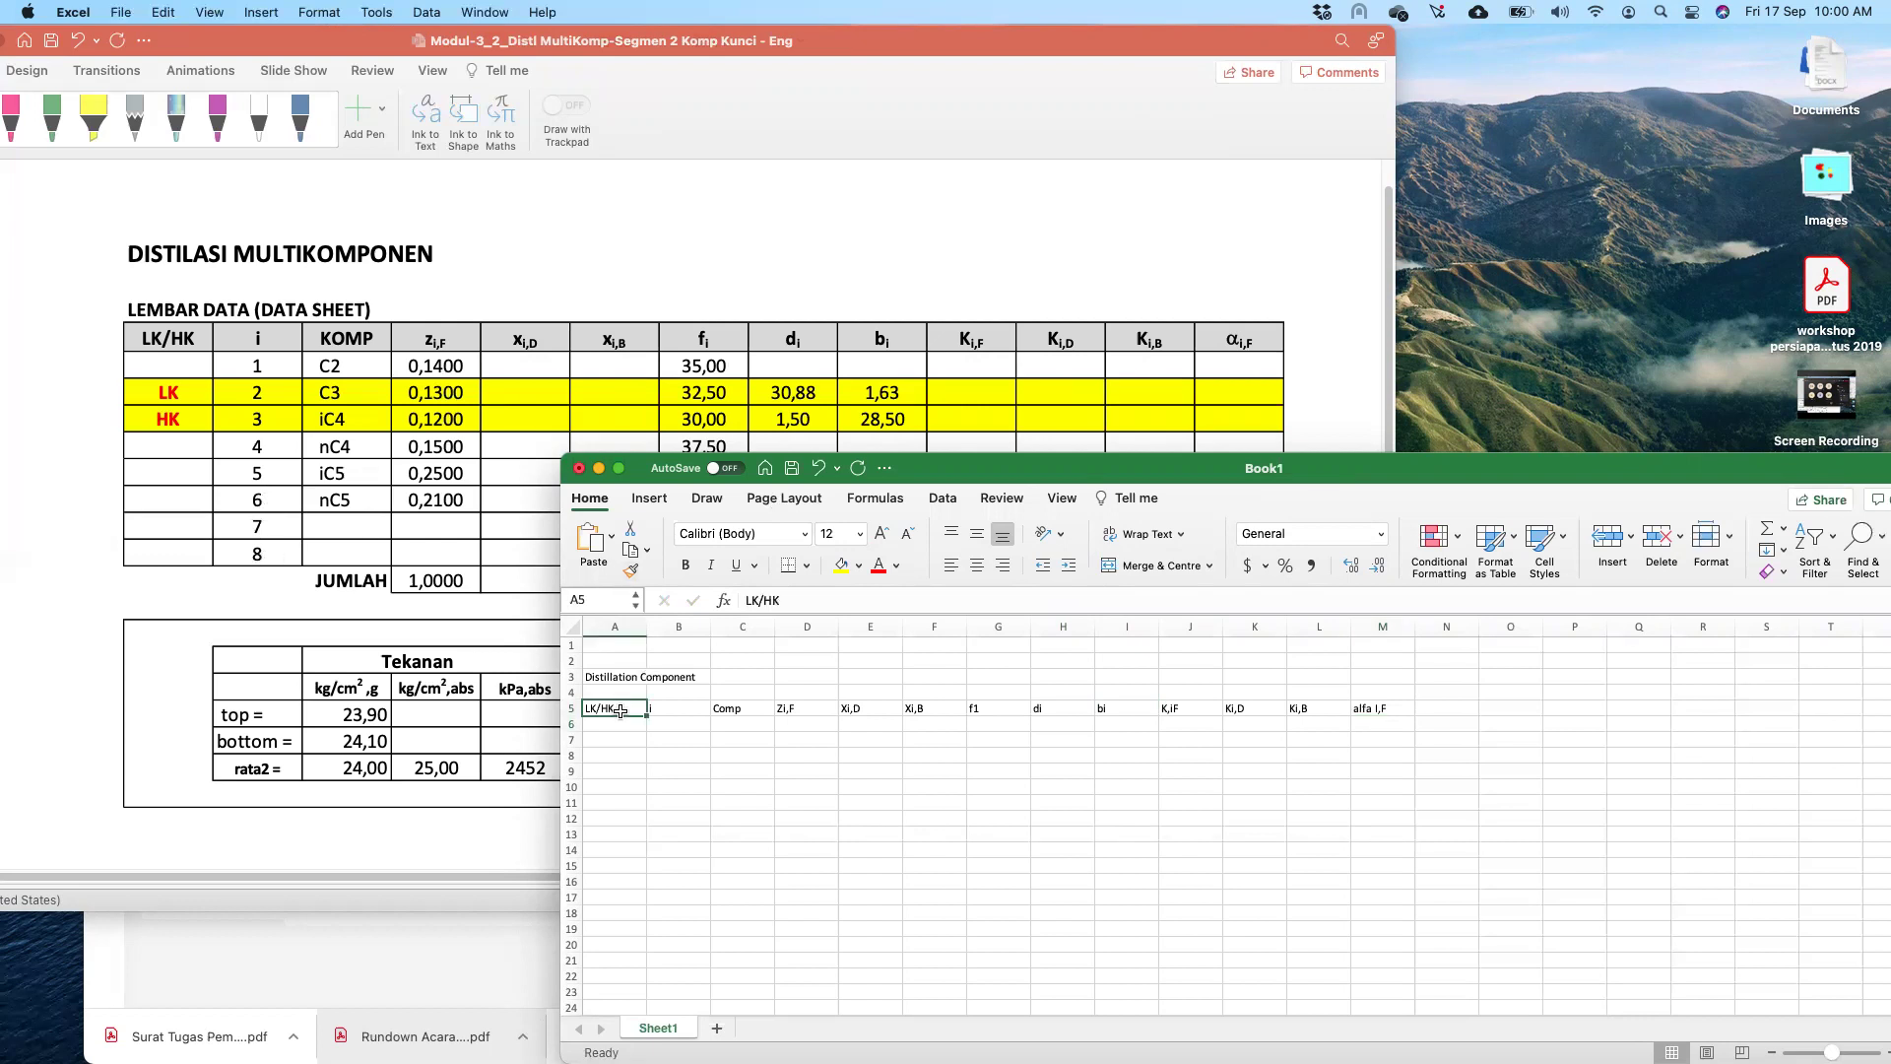
key(shift+Down)
key(shift+Down)
key(shift+Down)
key(shift+Down)
key(shift+Down)
key(shift+Down)
key(shift+Down)
key(shift+Down)
key(shift+Down)
key(shift+Right)
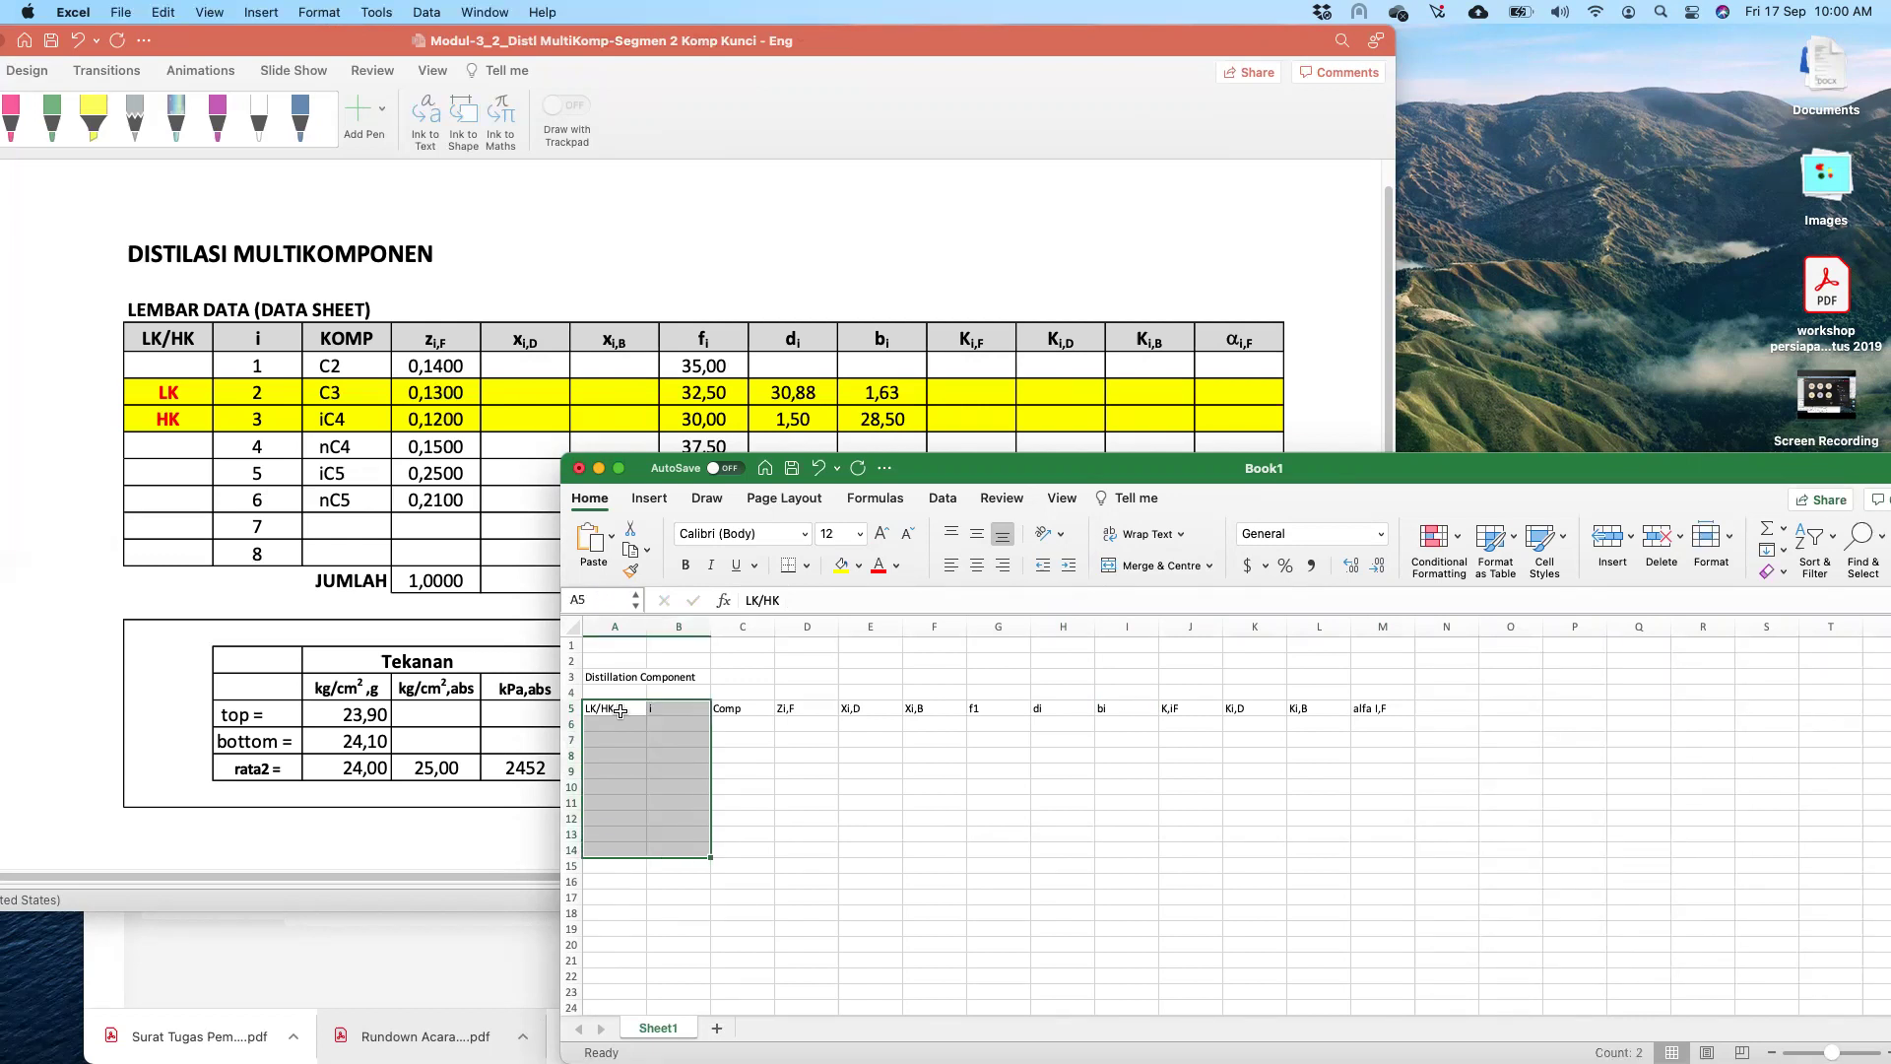
key(shift+Right)
key(shift+Right)
key(shift+Right)
key(shift+Right)
key(shift+Right)
key(shift+Right)
key(shift+Right)
key(shift+Right)
key(shift+Right)
key(shift+Right)
key(shift+Right)
key(shift+Right)
key(shift+Left)
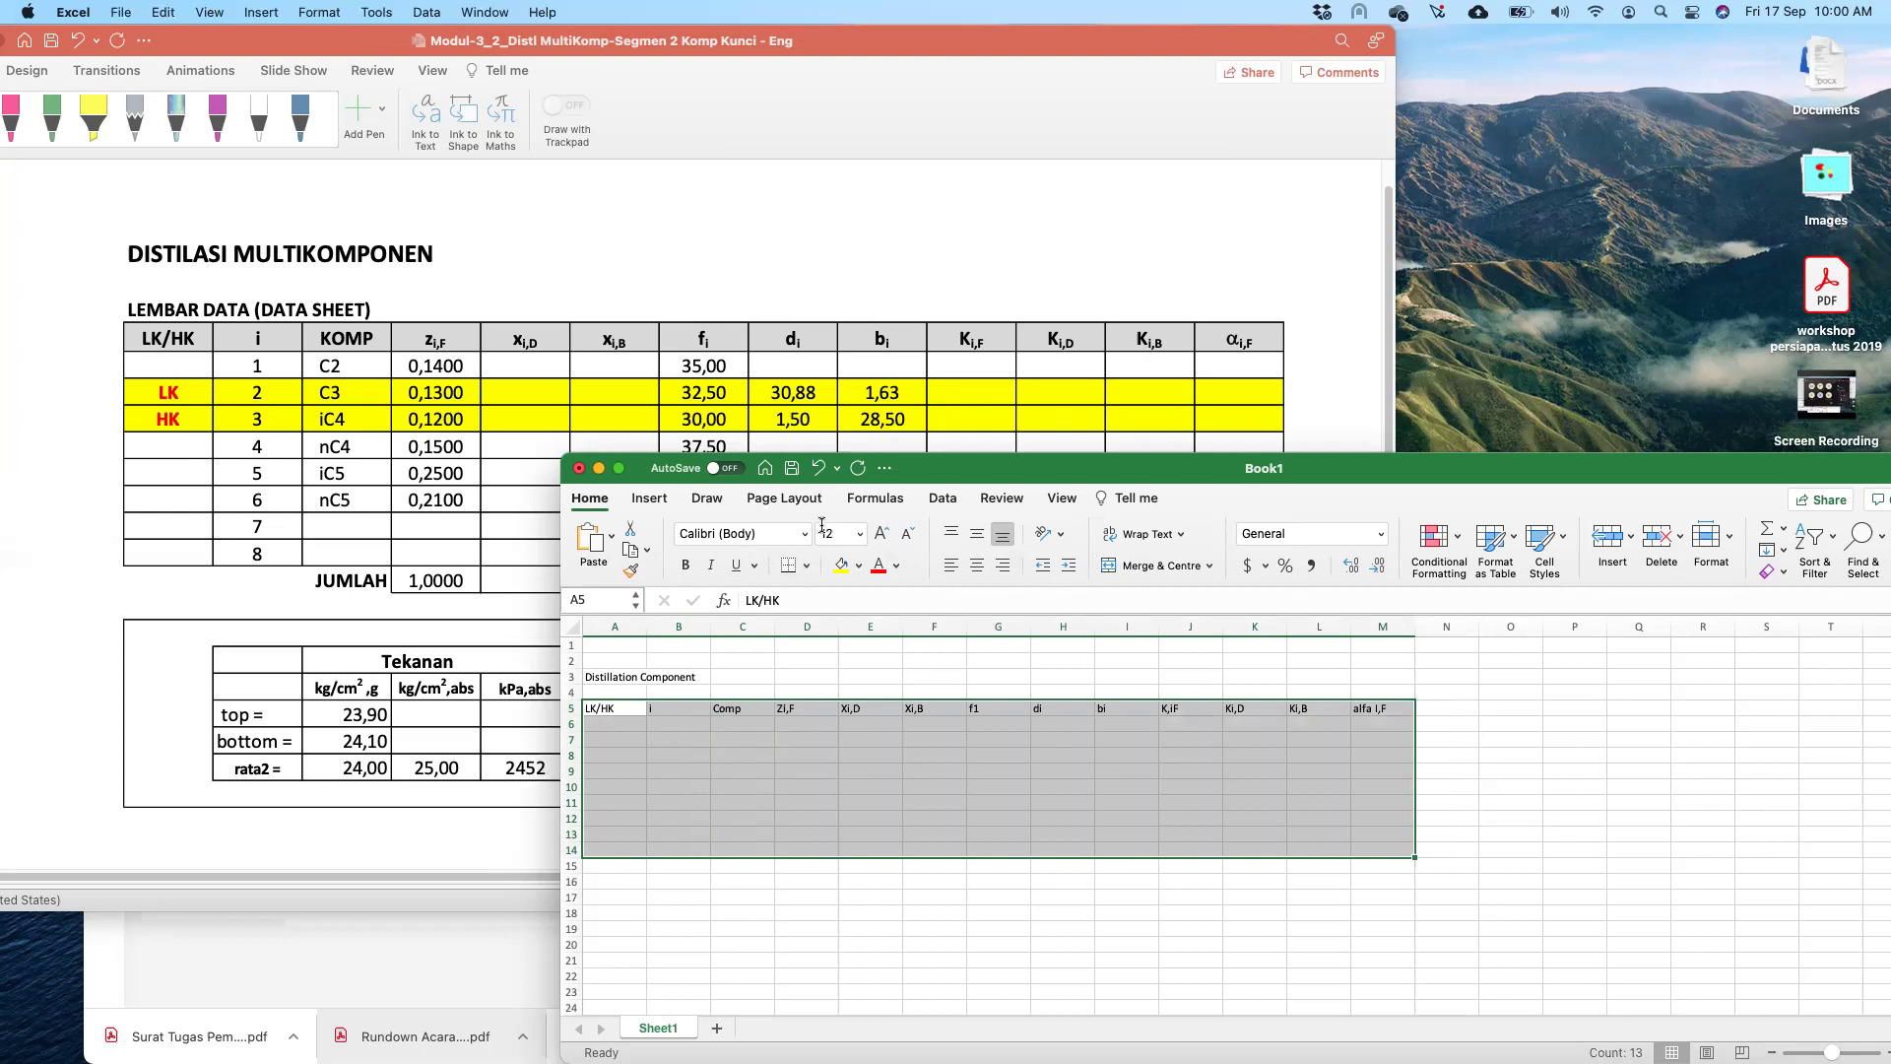
click(808, 566)
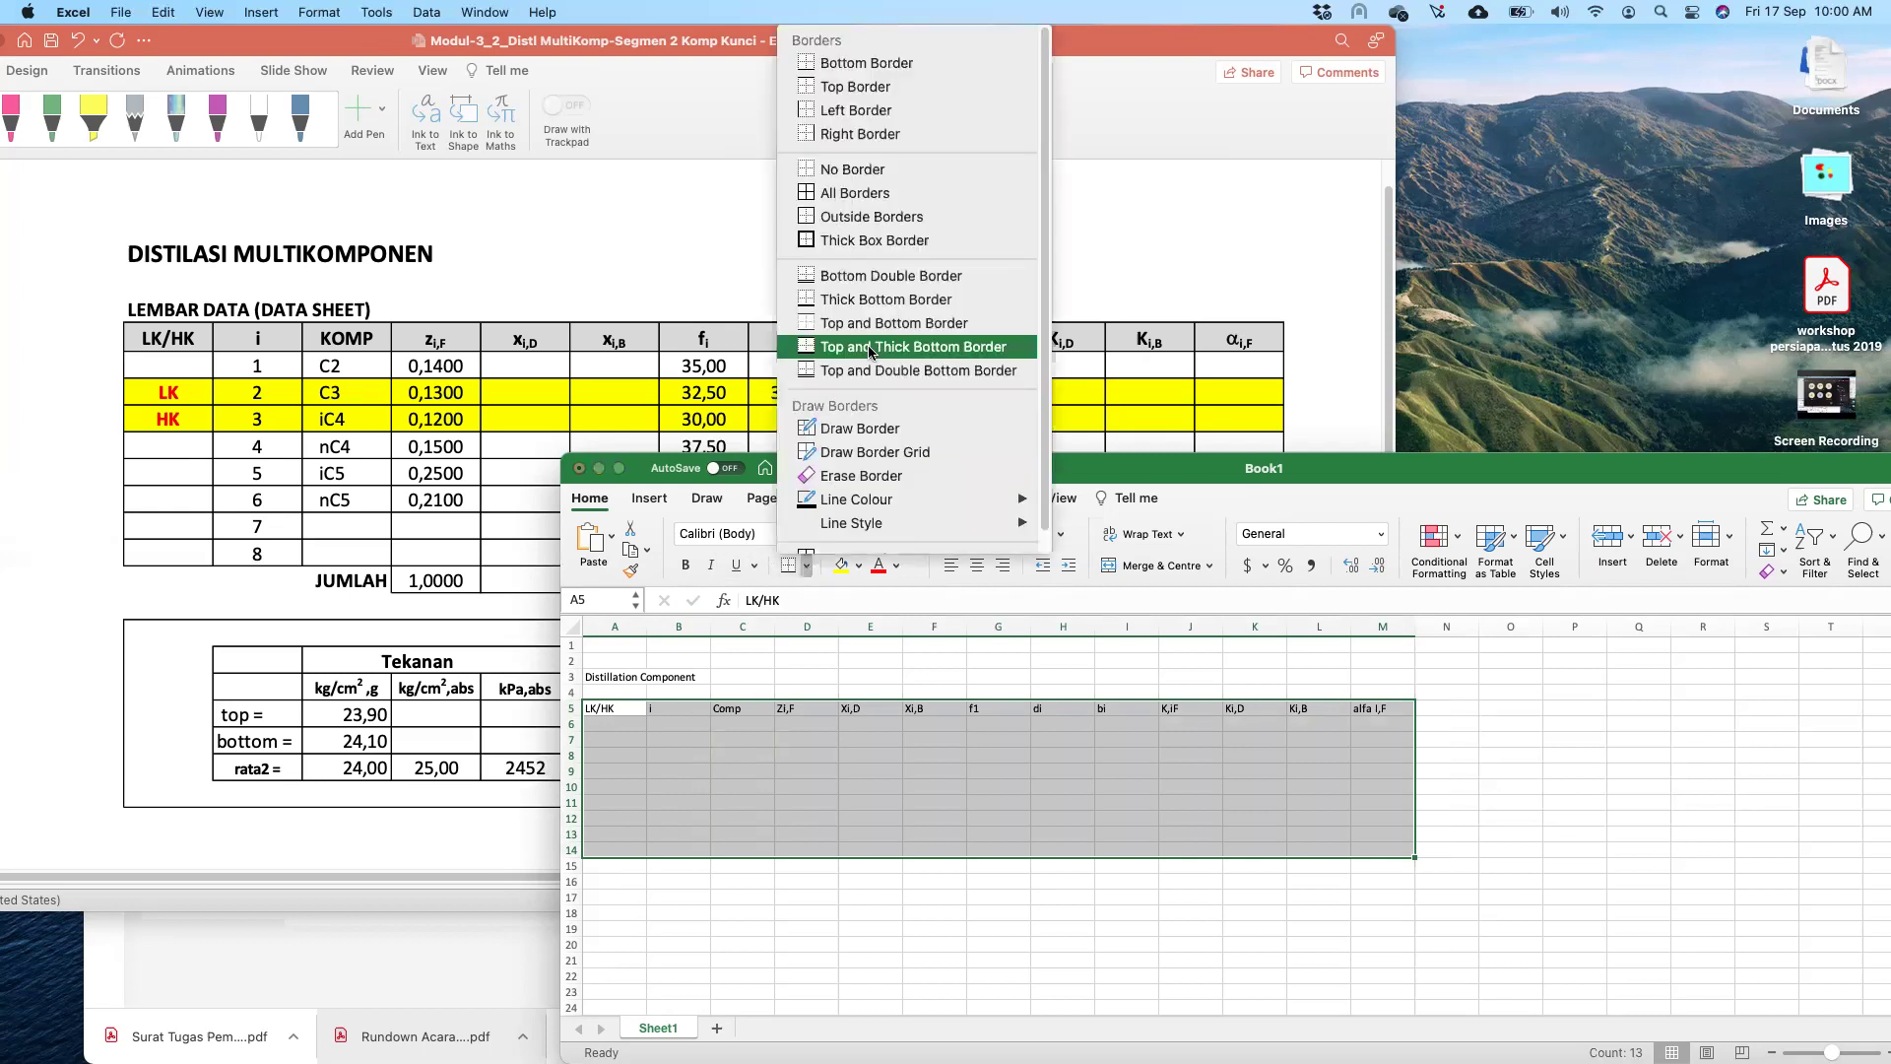
click(851, 191)
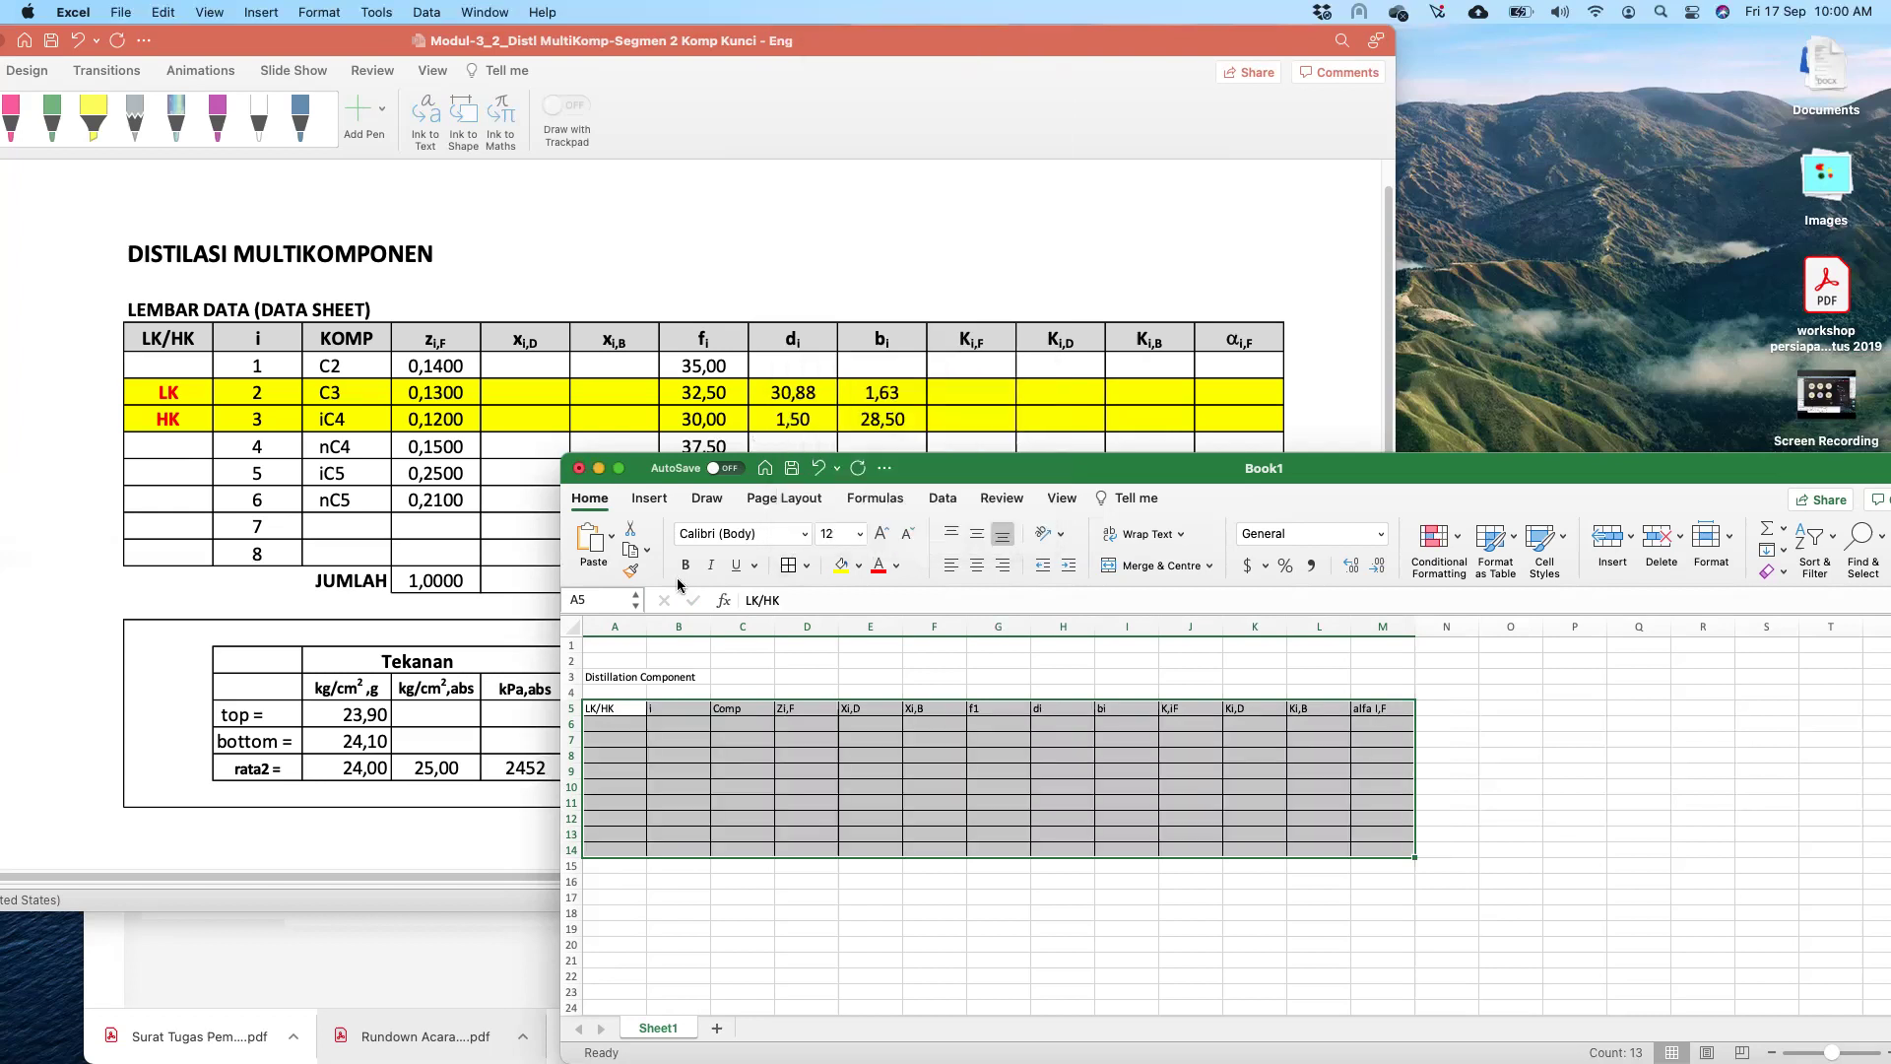
- Centre the header row A5:M5 and make it bold
click(613, 707)
shift+click(1409, 708)
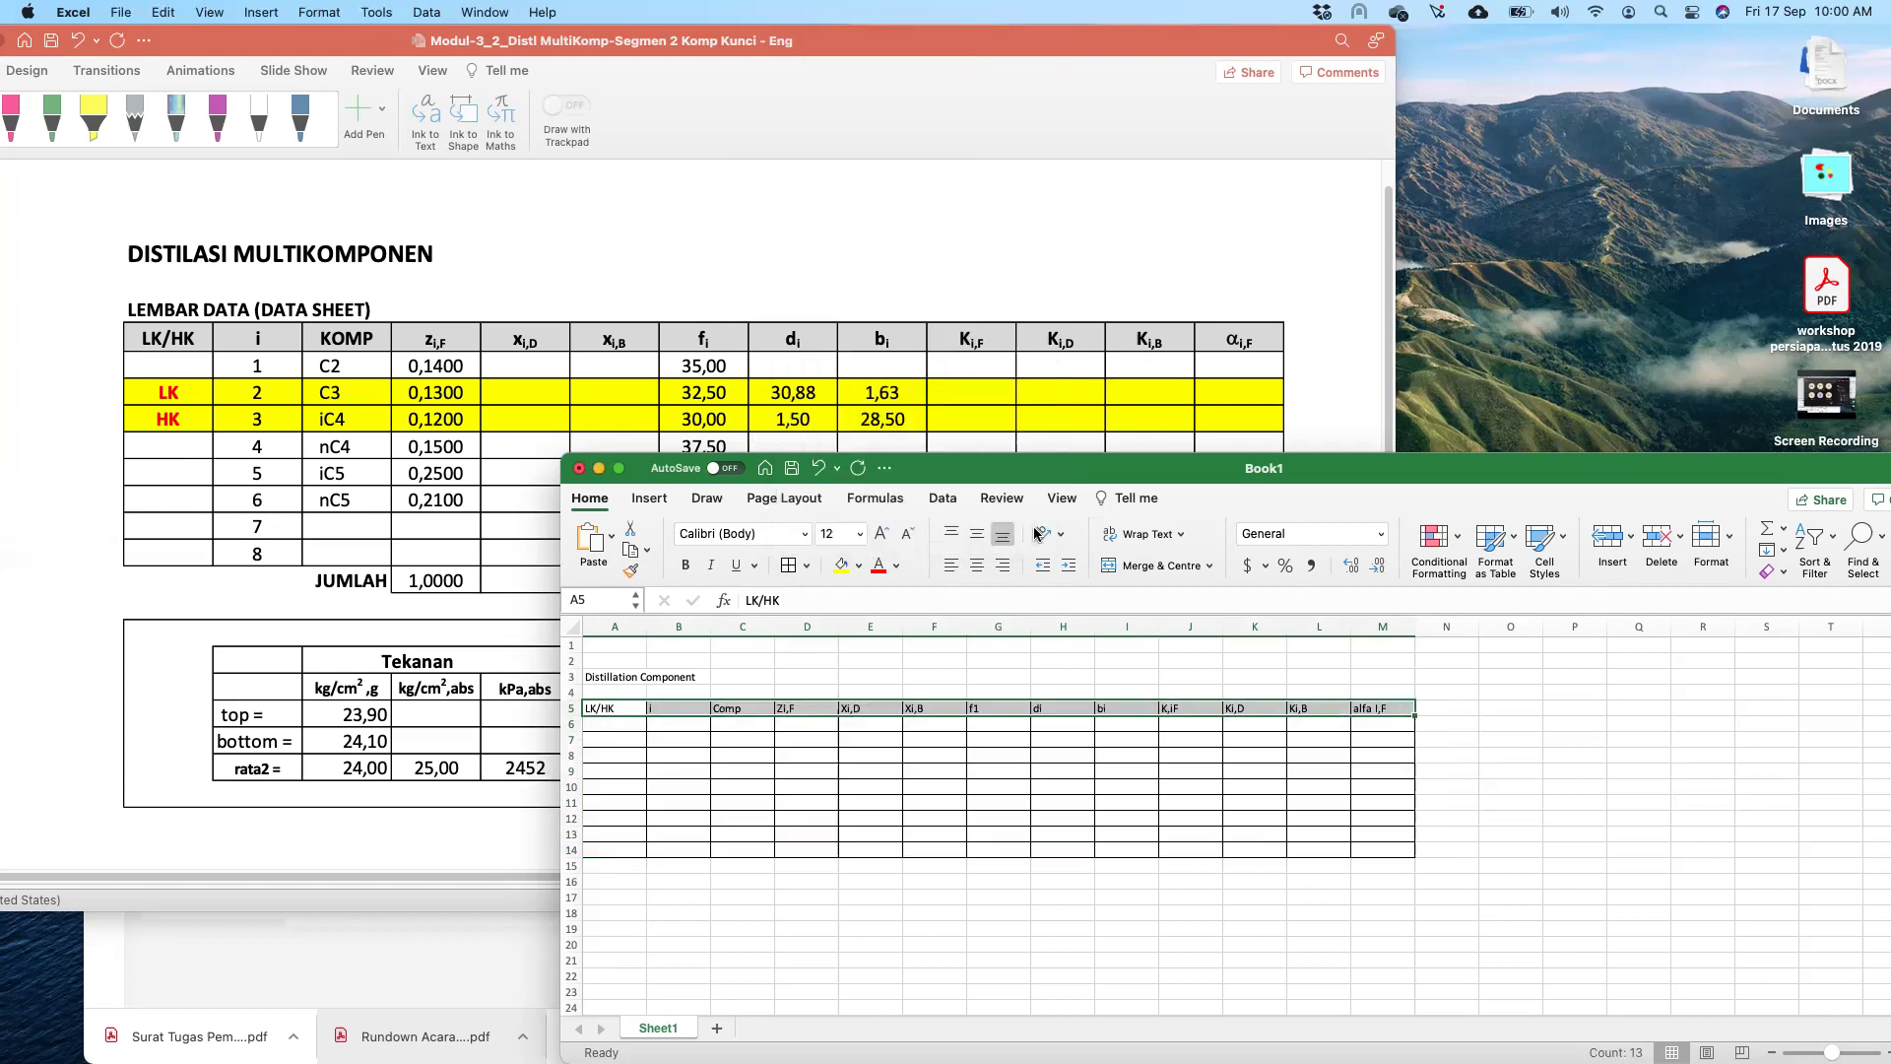
click(976, 566)
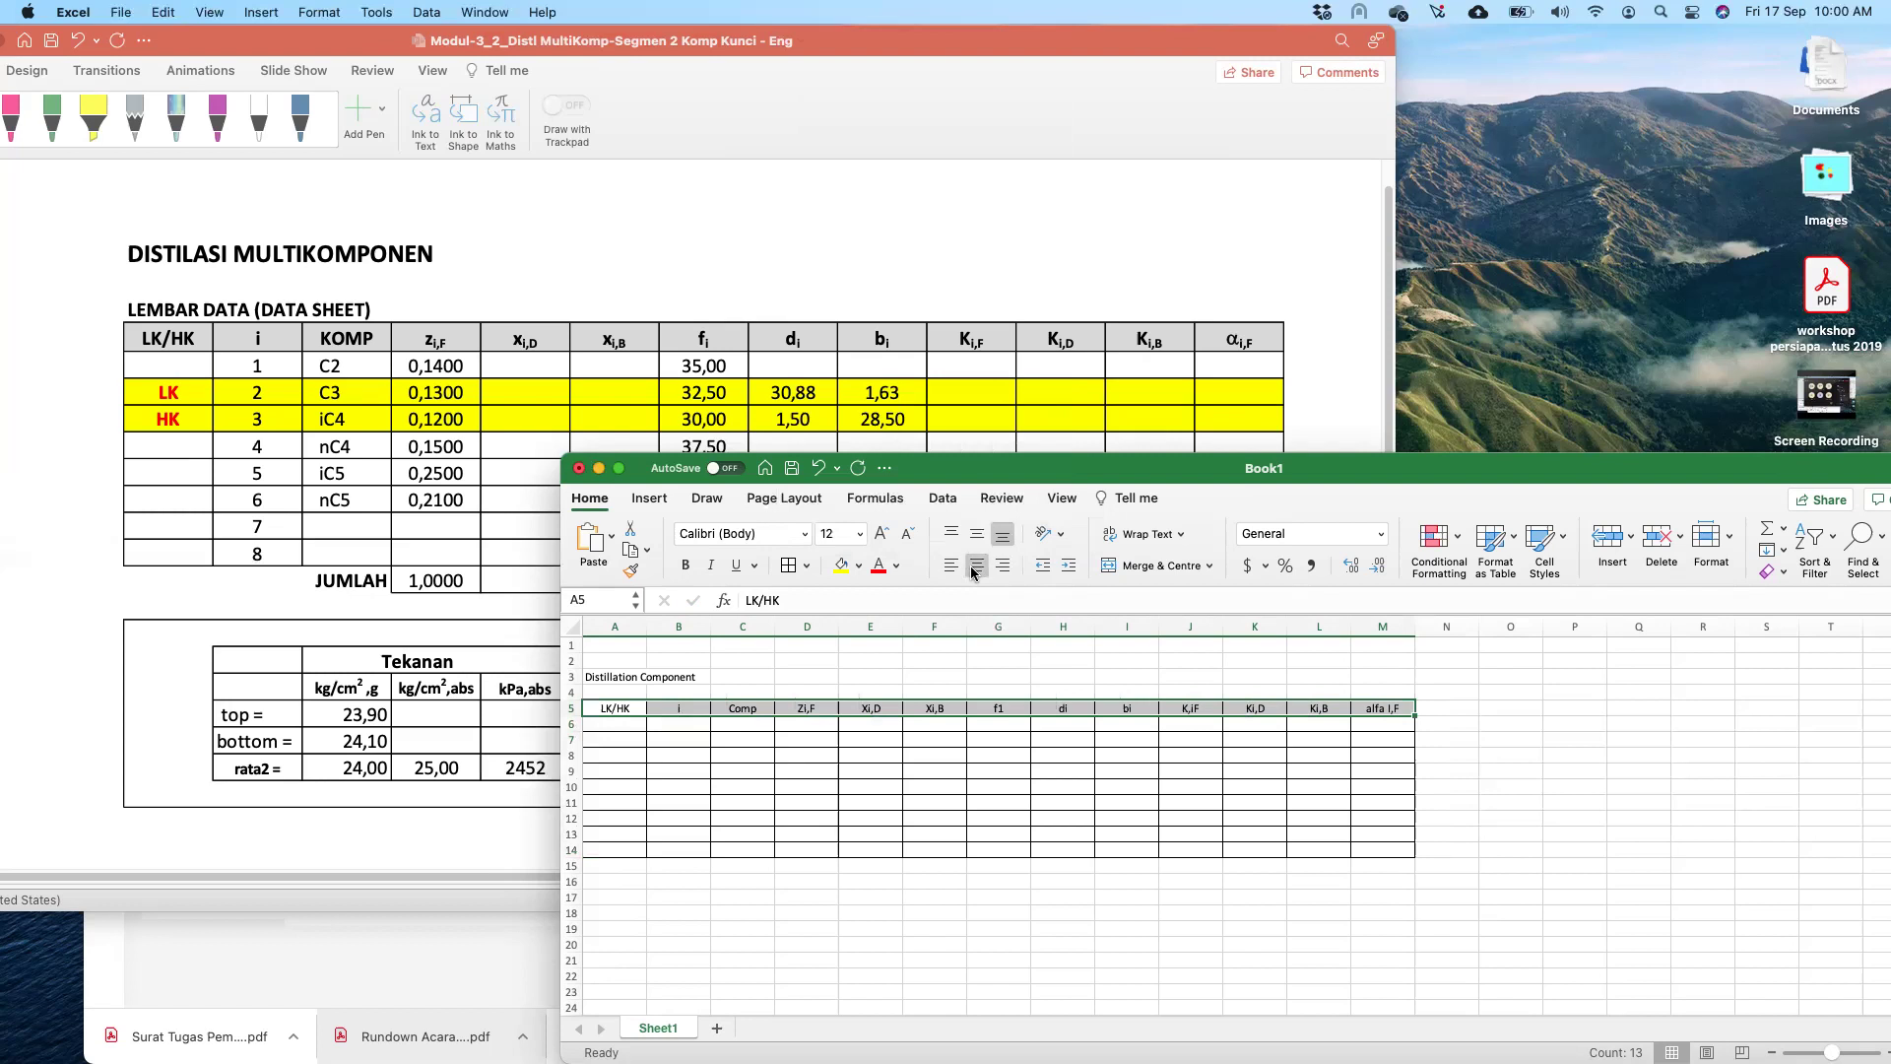
key(super+b)
- Move the workbook window above the slide's lower tables and shorten it so those tables stay readable
click(893, 802)
drag(1186, 489, 1378, 65)
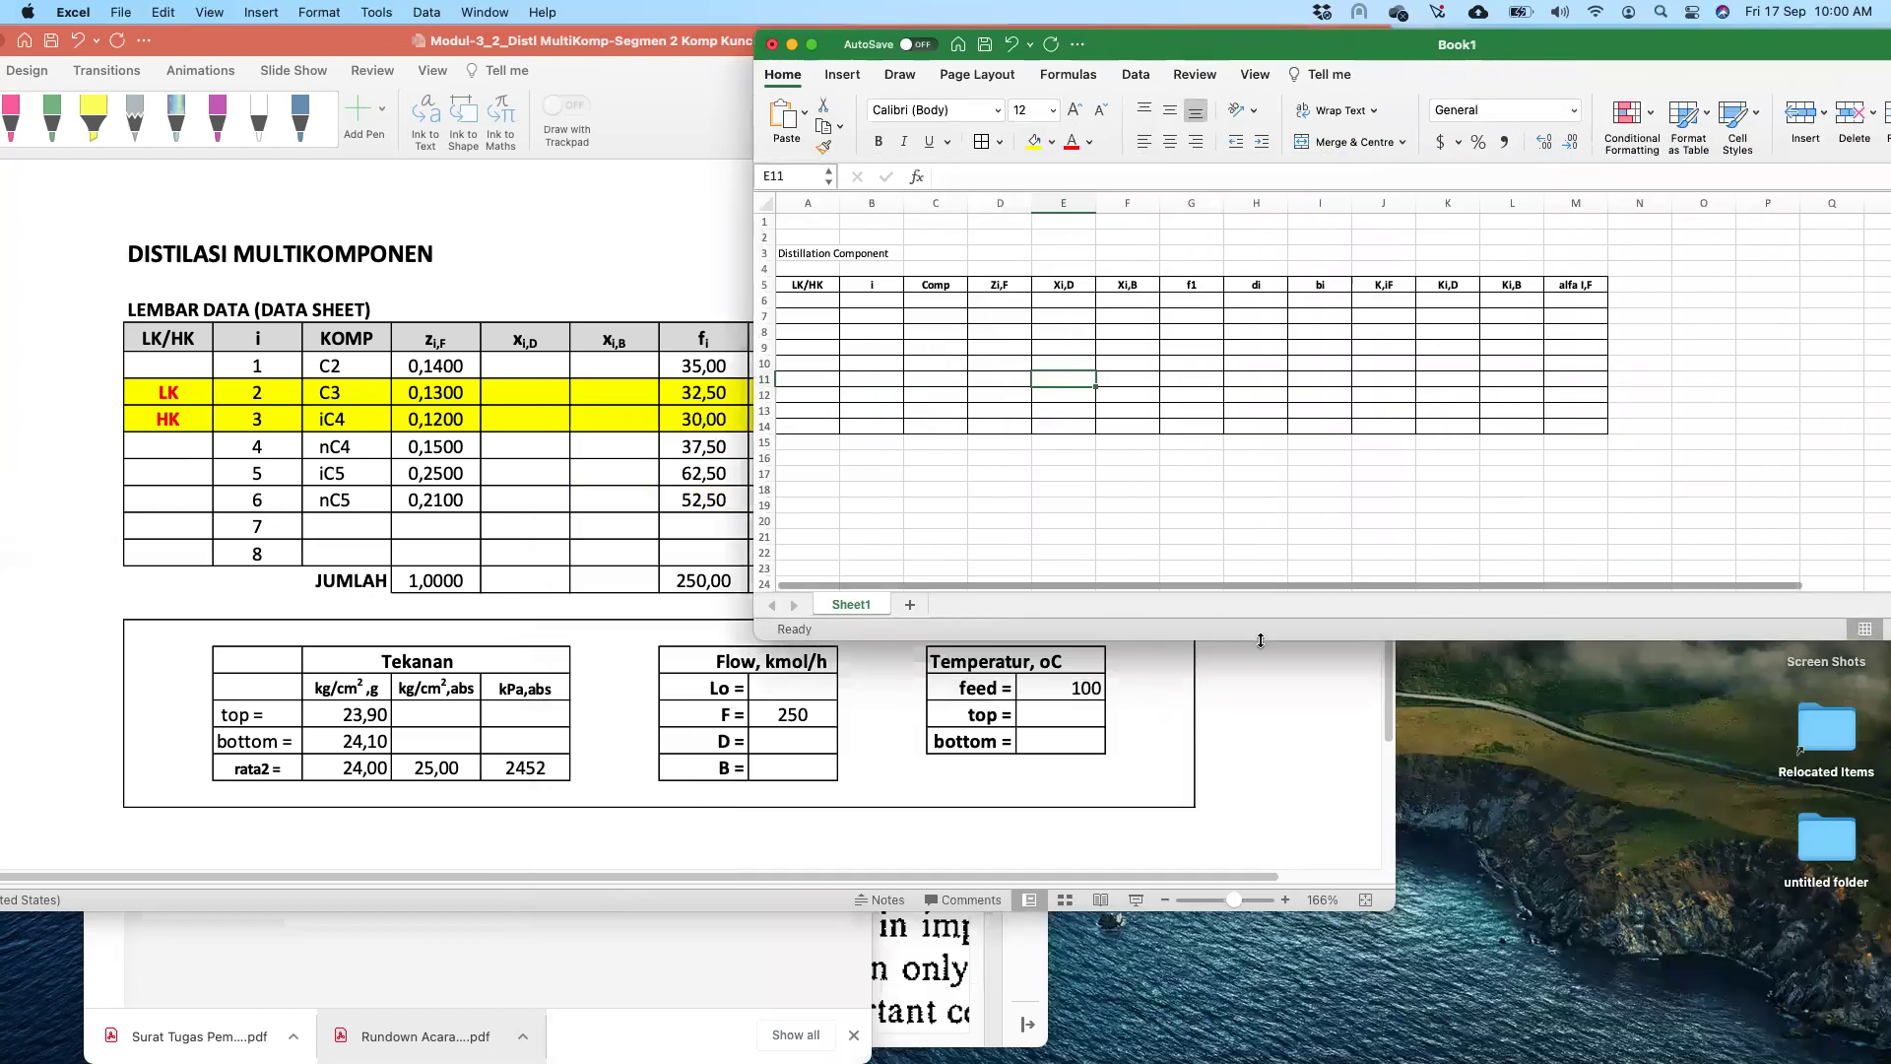
drag(1261, 640, 1261, 595)
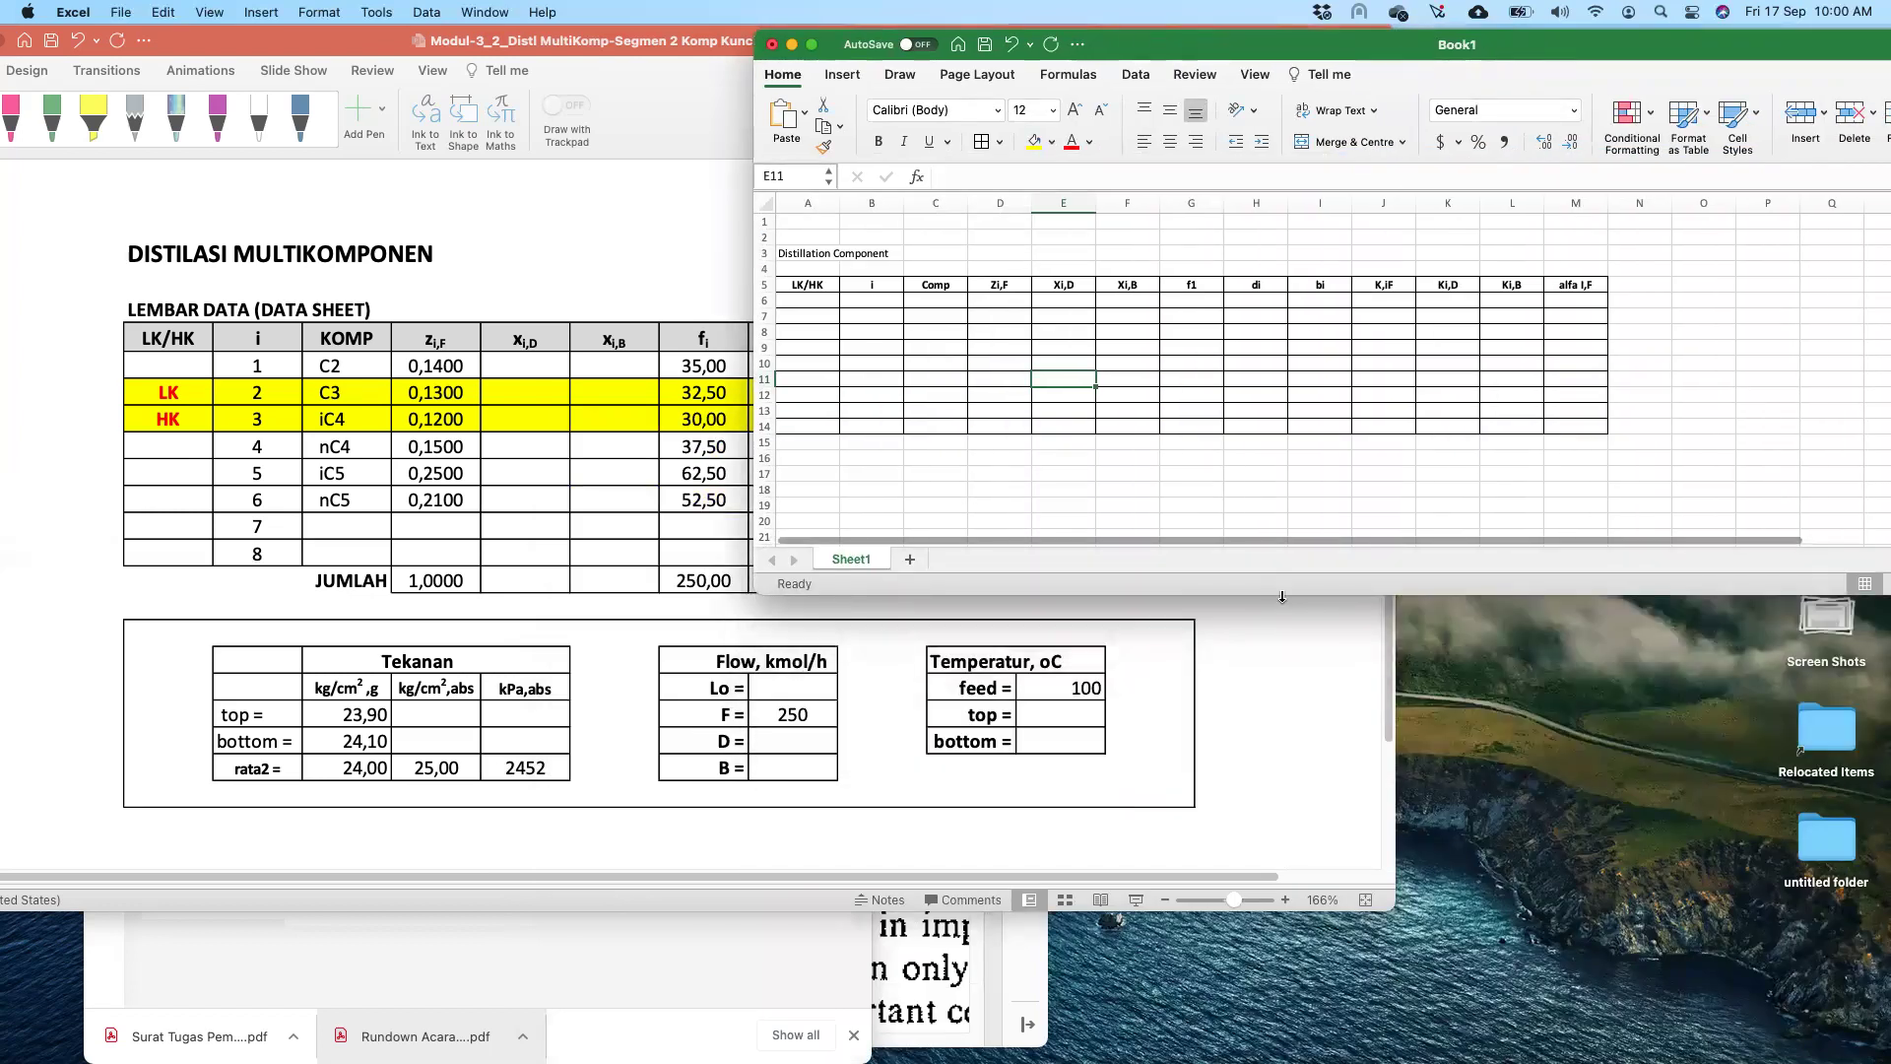
- Enter the label "Sum" in C15 and apply all borders to the total cells D15:M15
click(1006, 454)
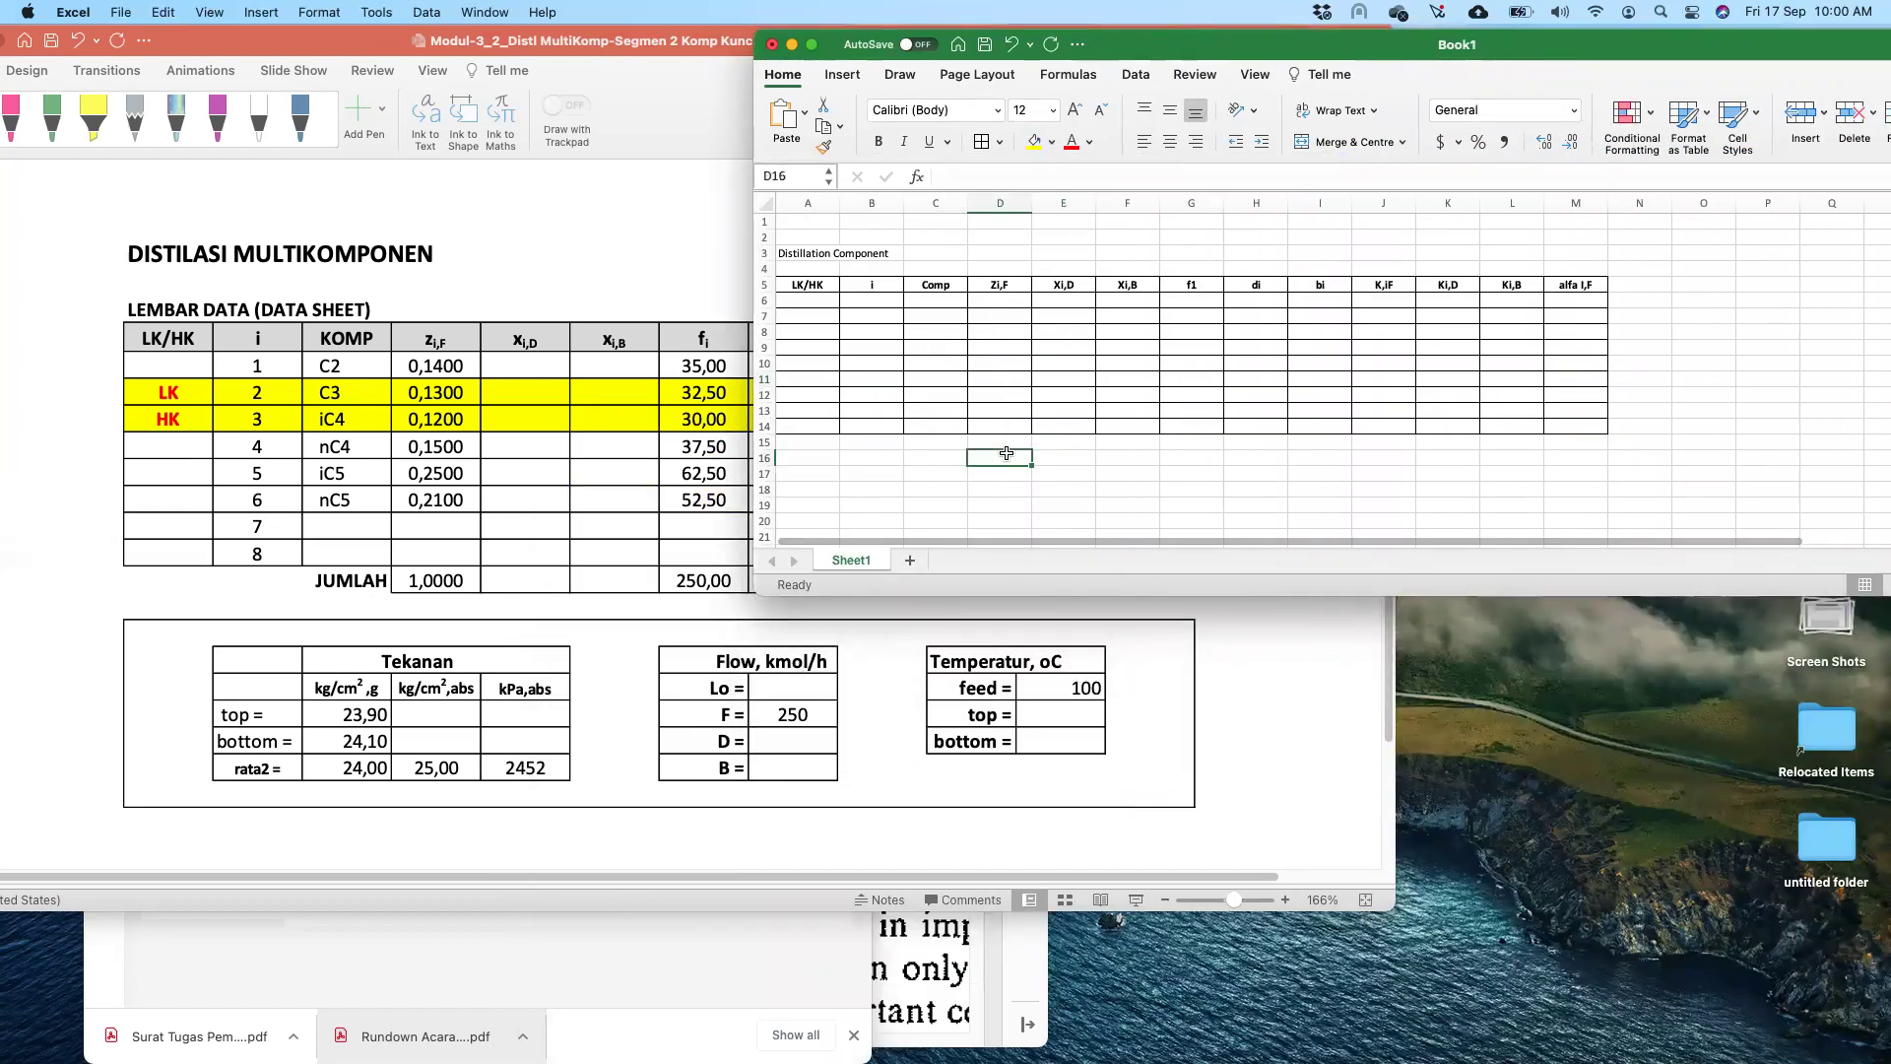
click(936, 451)
click(933, 435)
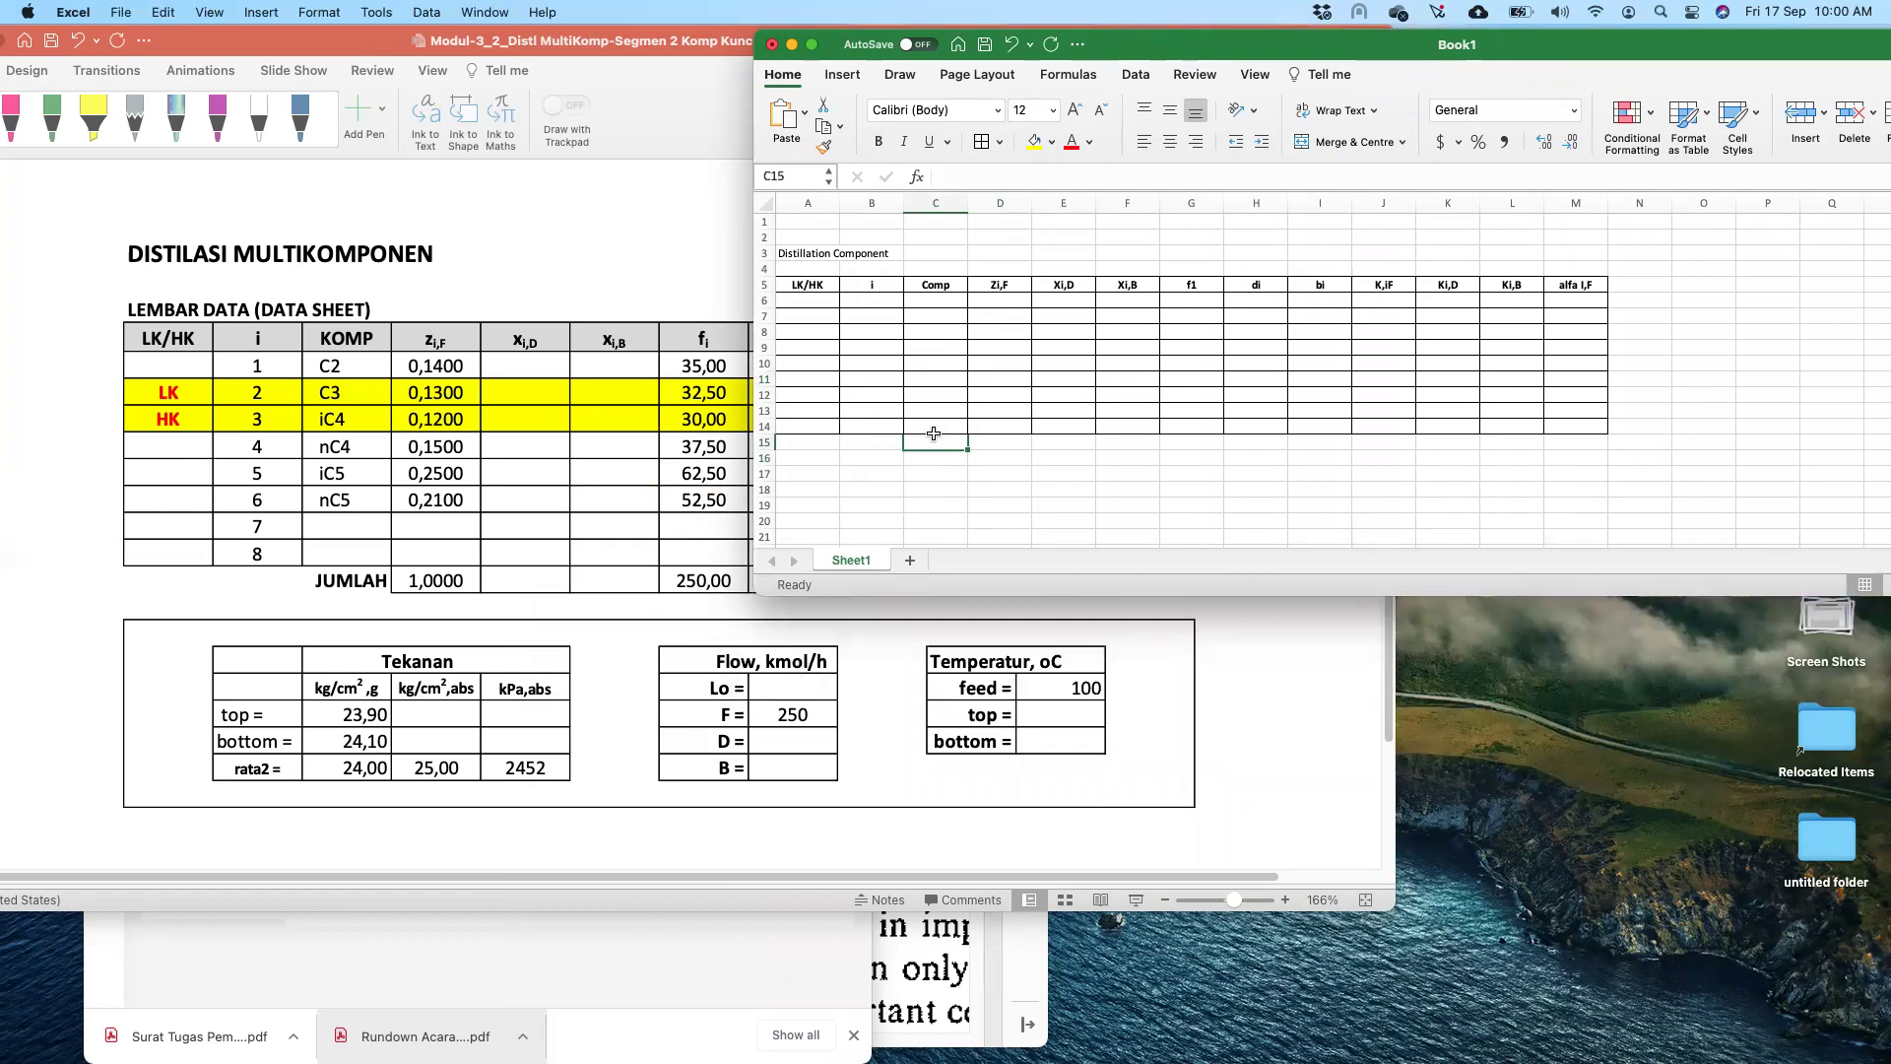
text(Sum)
key(BackSpace)
key(Tab)
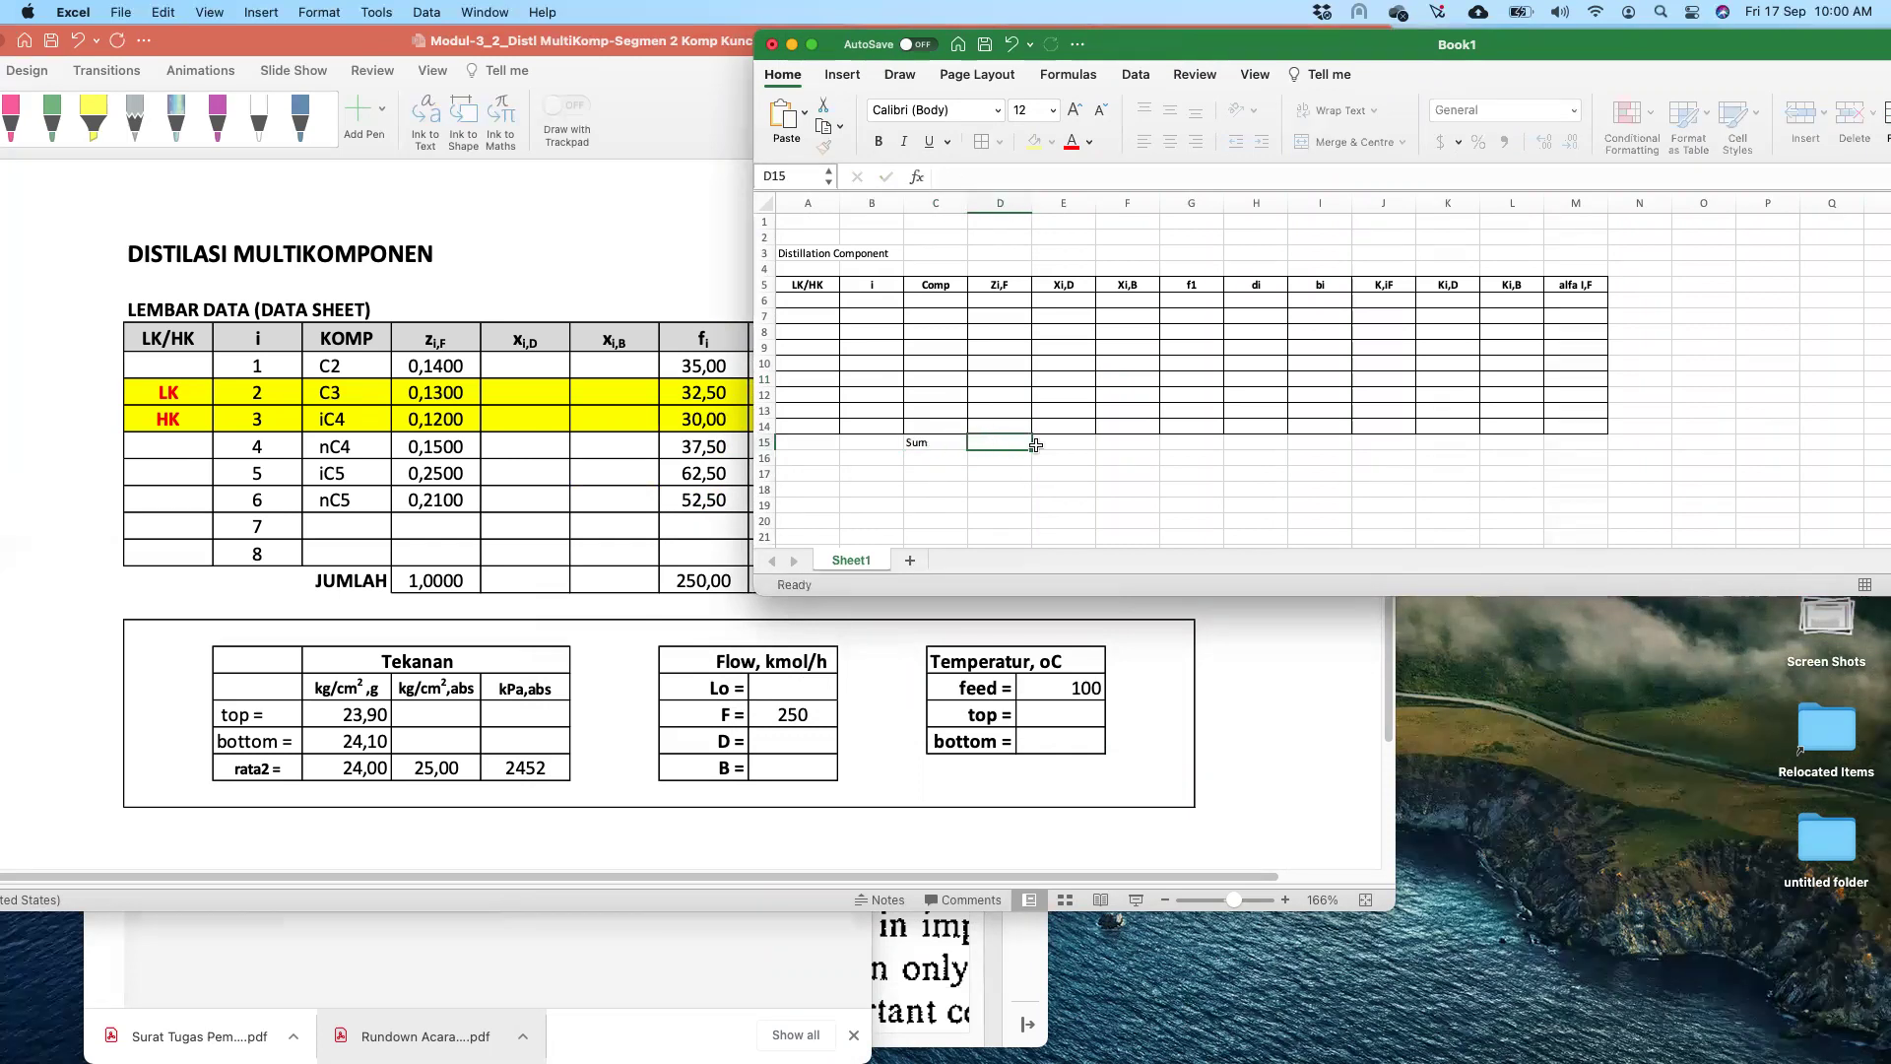
shift+click(1597, 443)
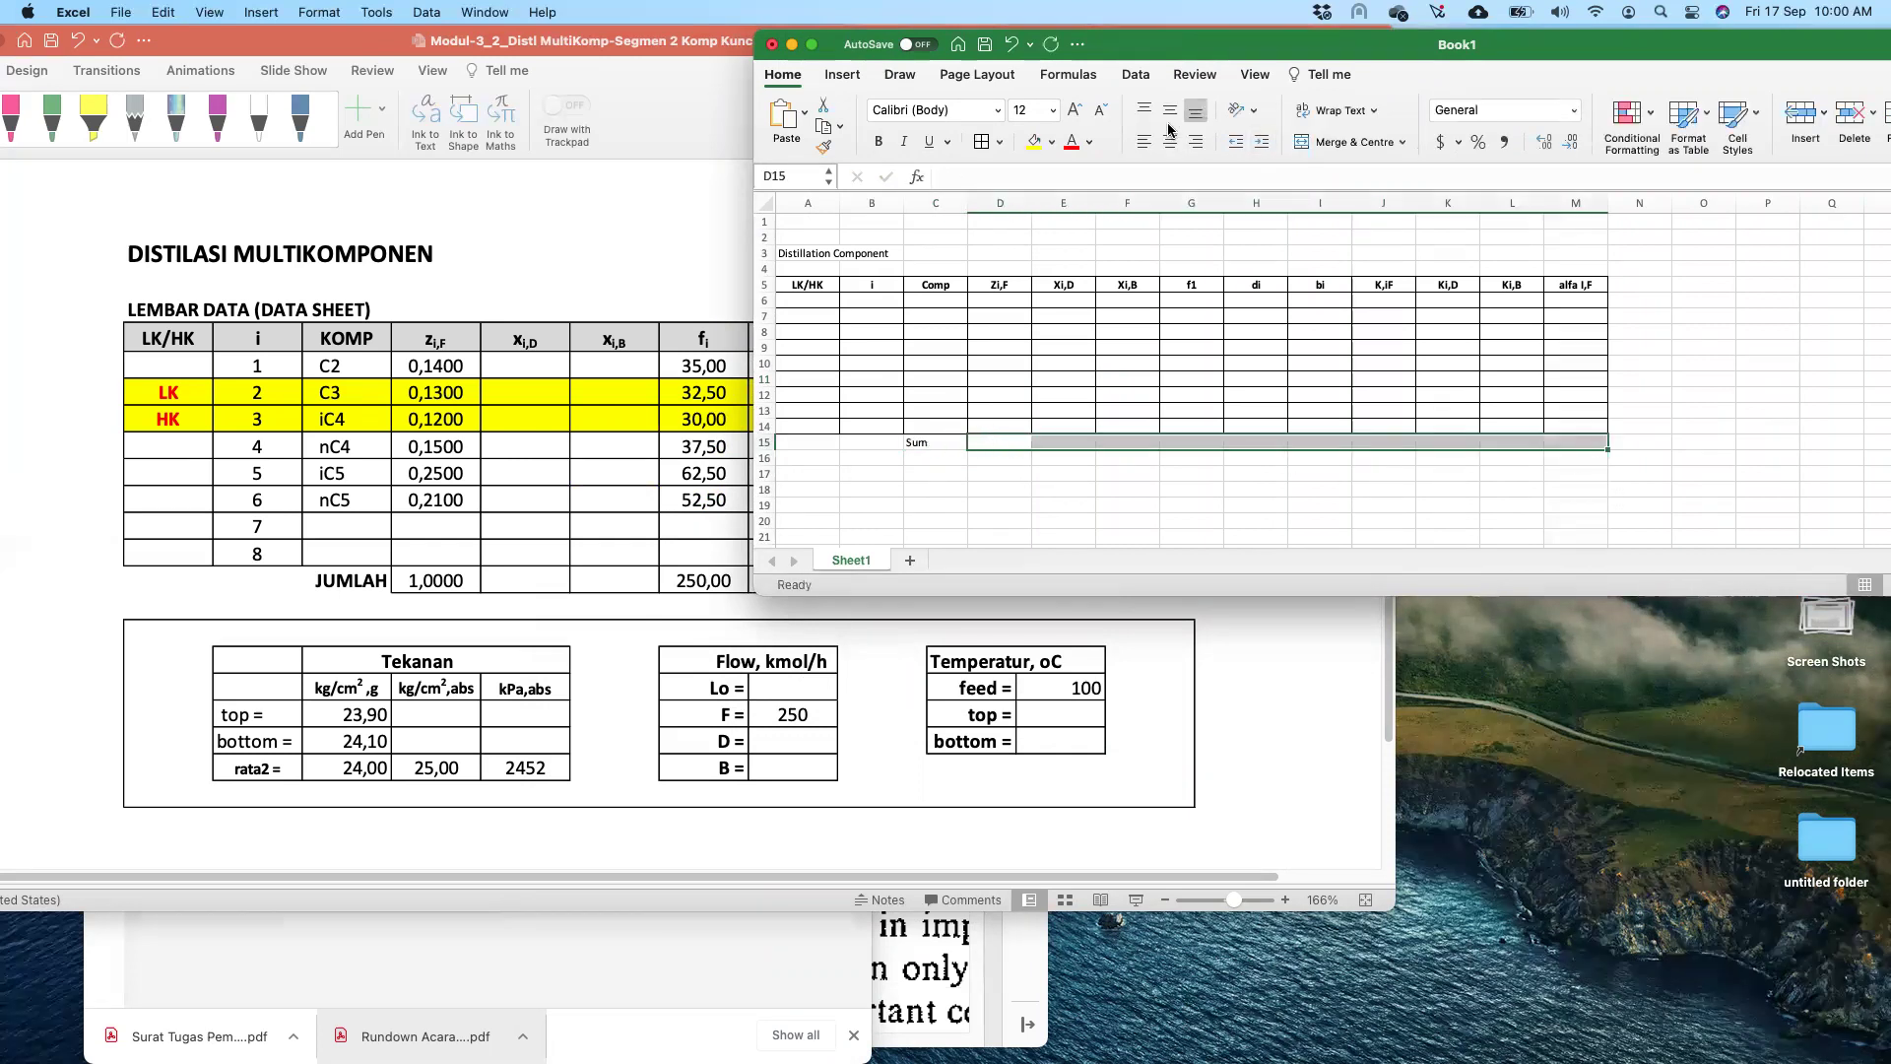
click(981, 145)
- Enter the heading "Pressure" in cell B19 below the data table
scroll(976, 456, down, 5)
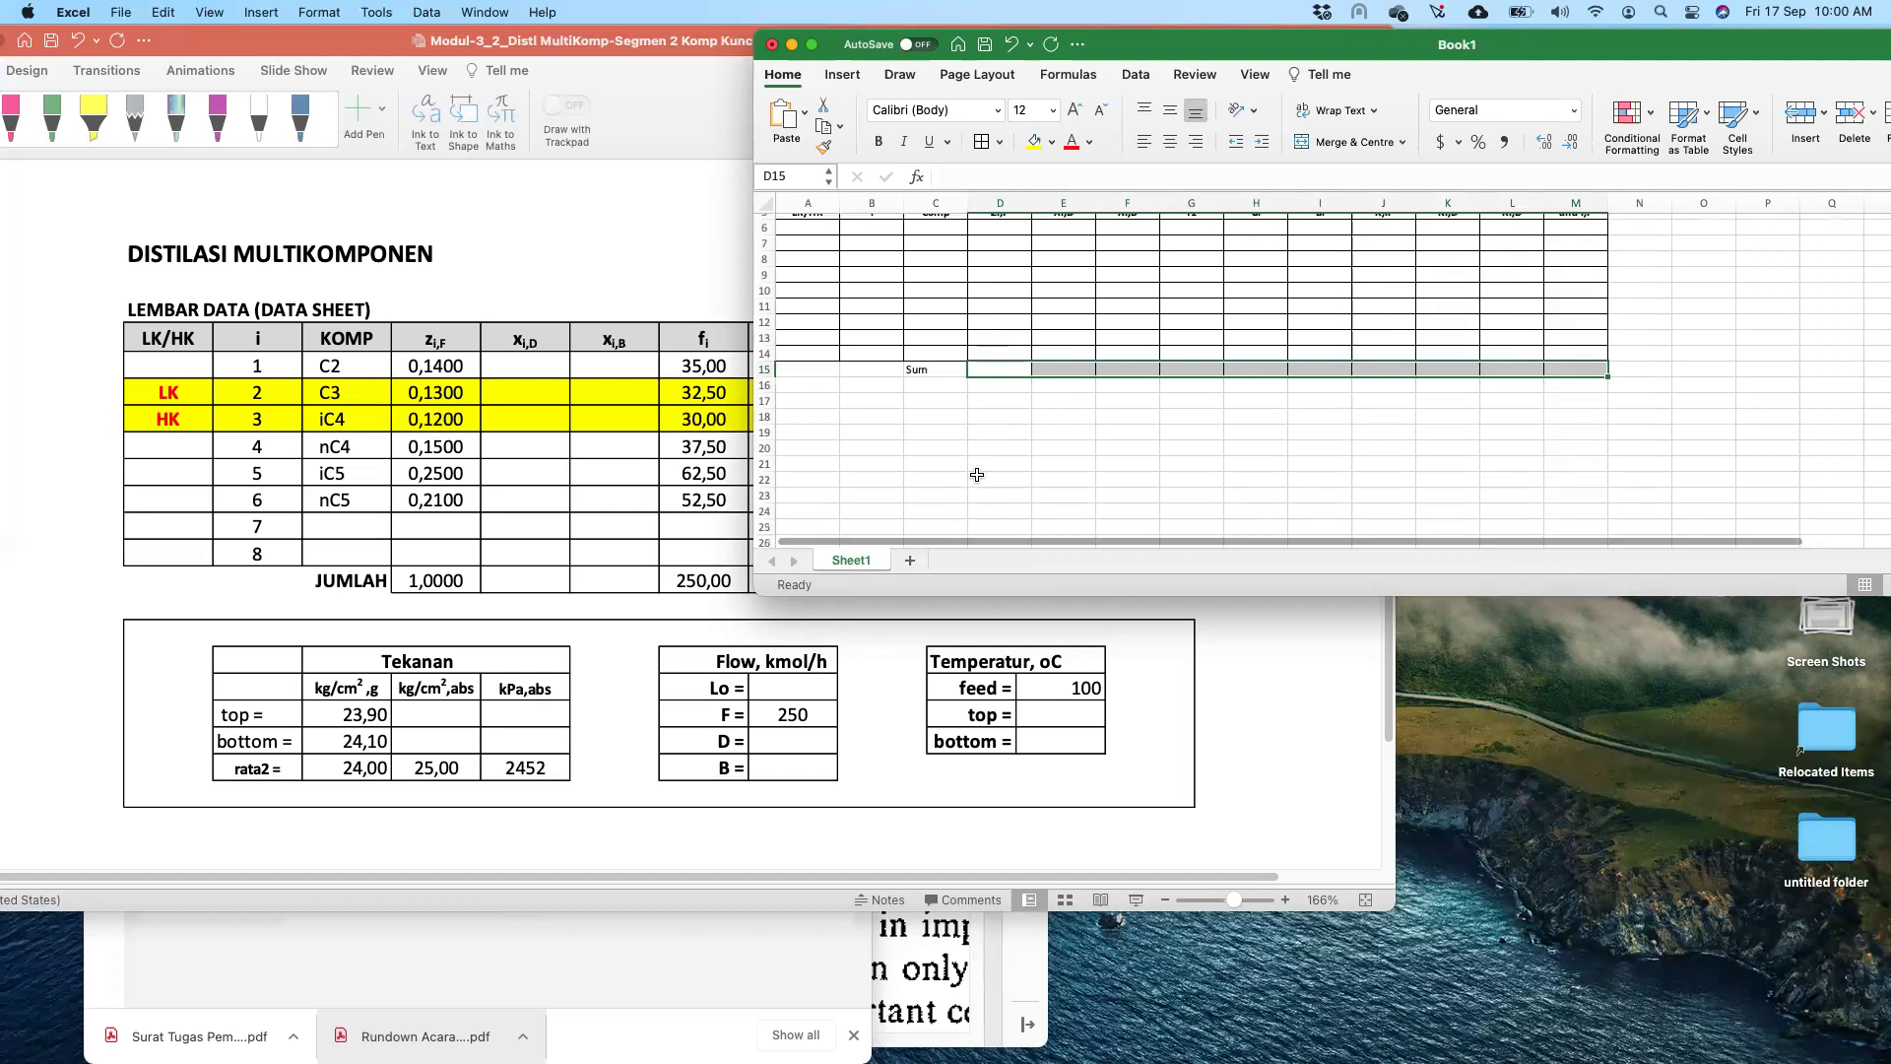
click(874, 433)
text(Pres)
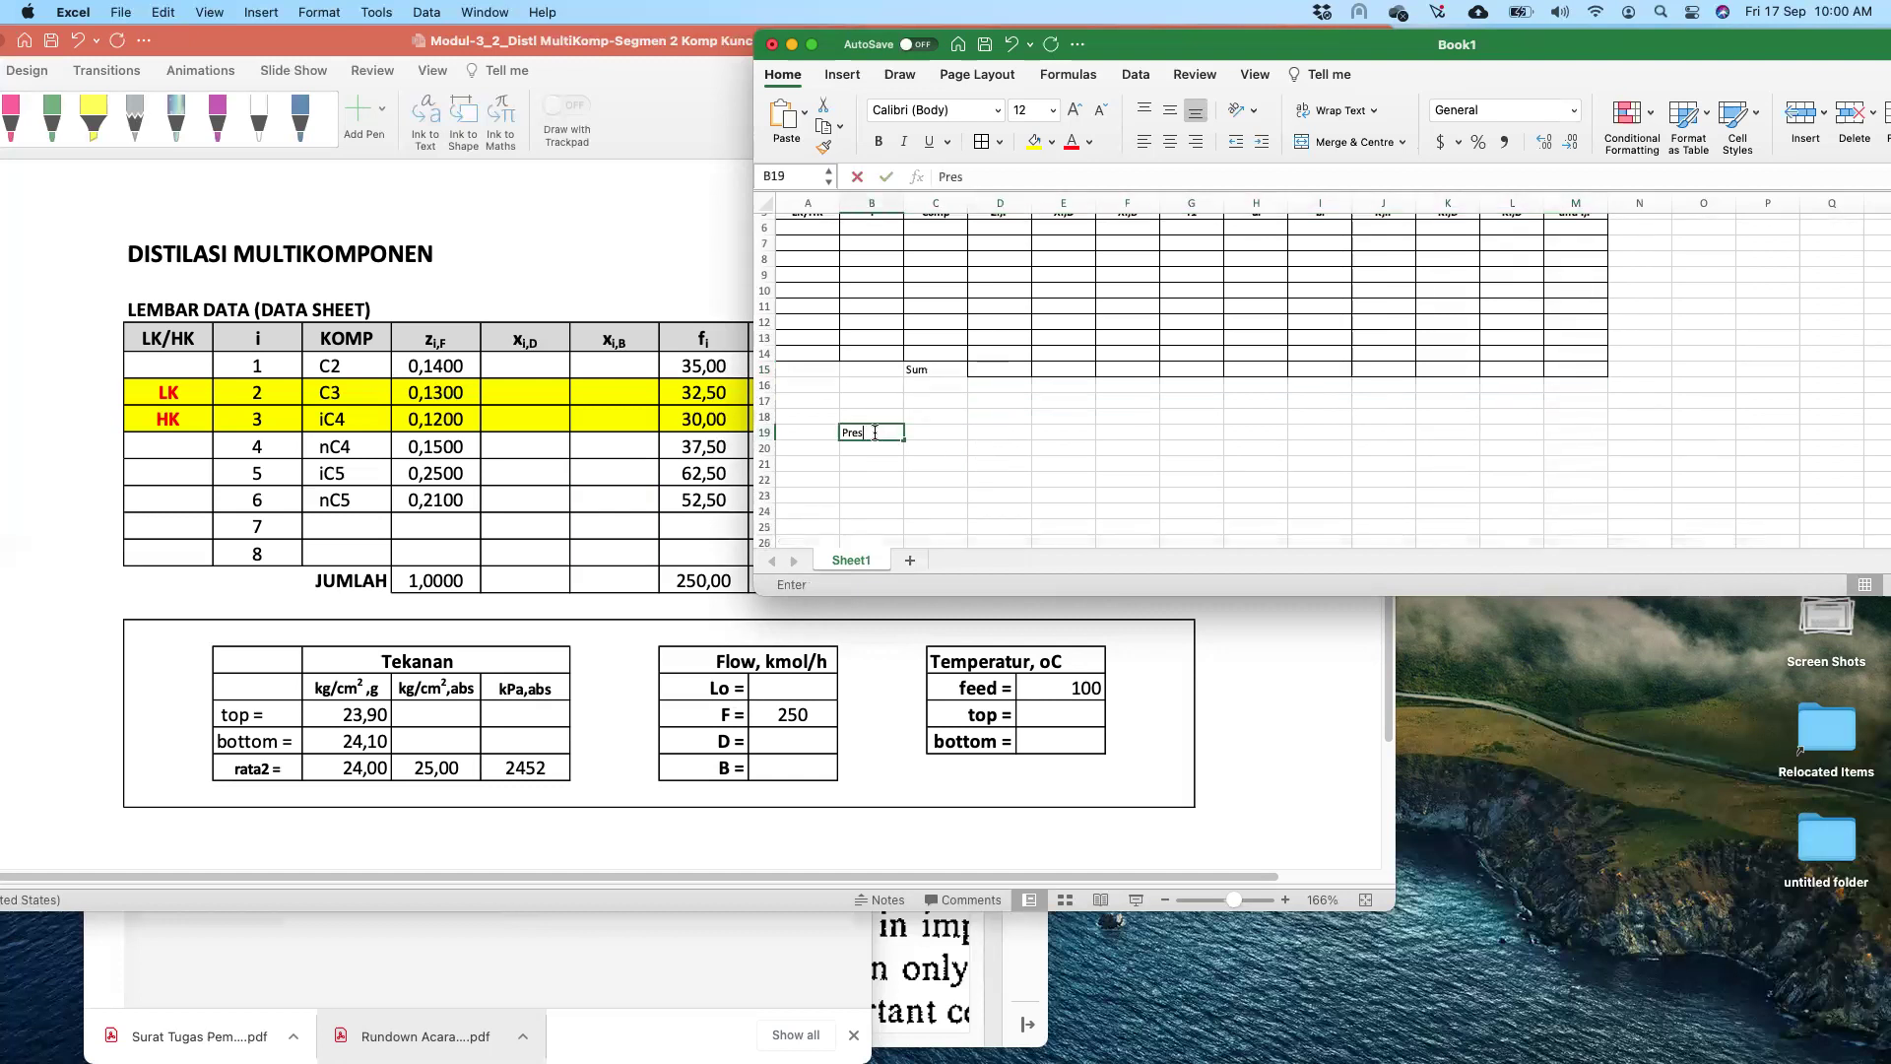
text(srure)
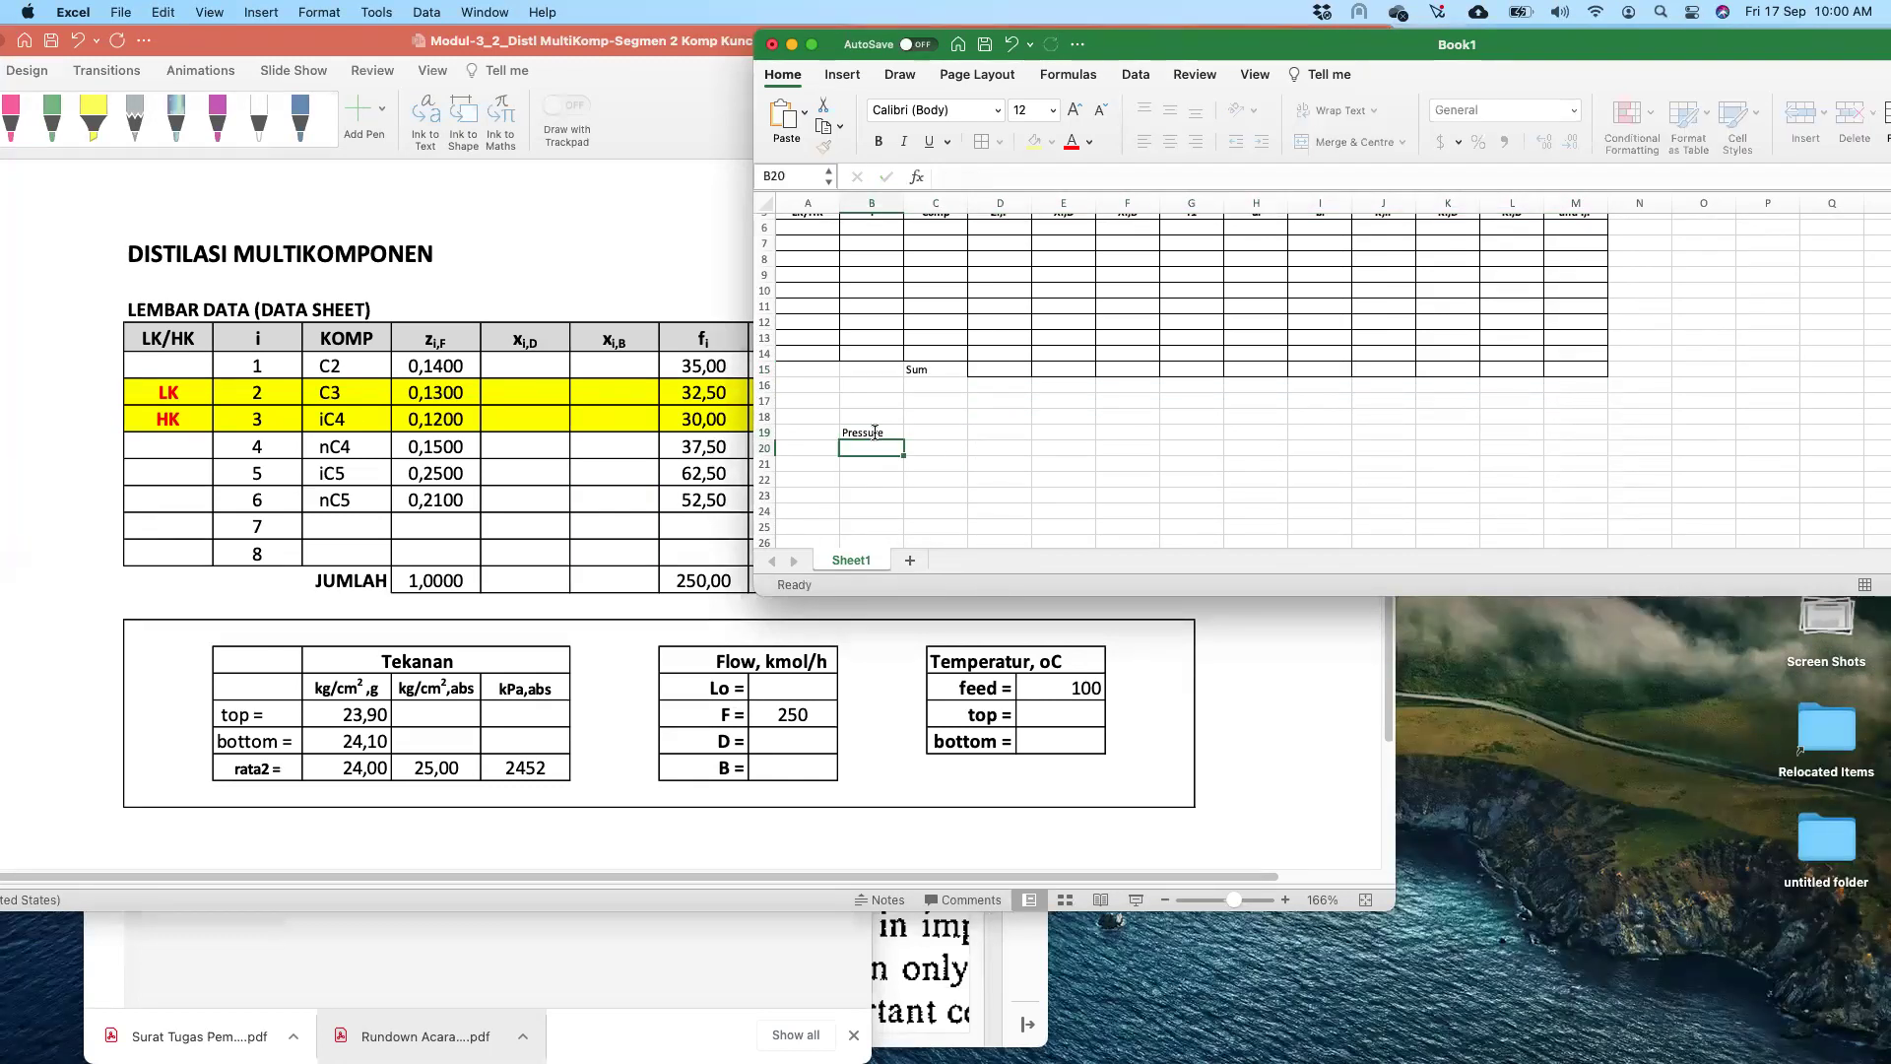
key(Return)
- Enter the row label "top =" in A21 for the pressure table
key(Left)
key(Down)
text(top -)
key(Return)
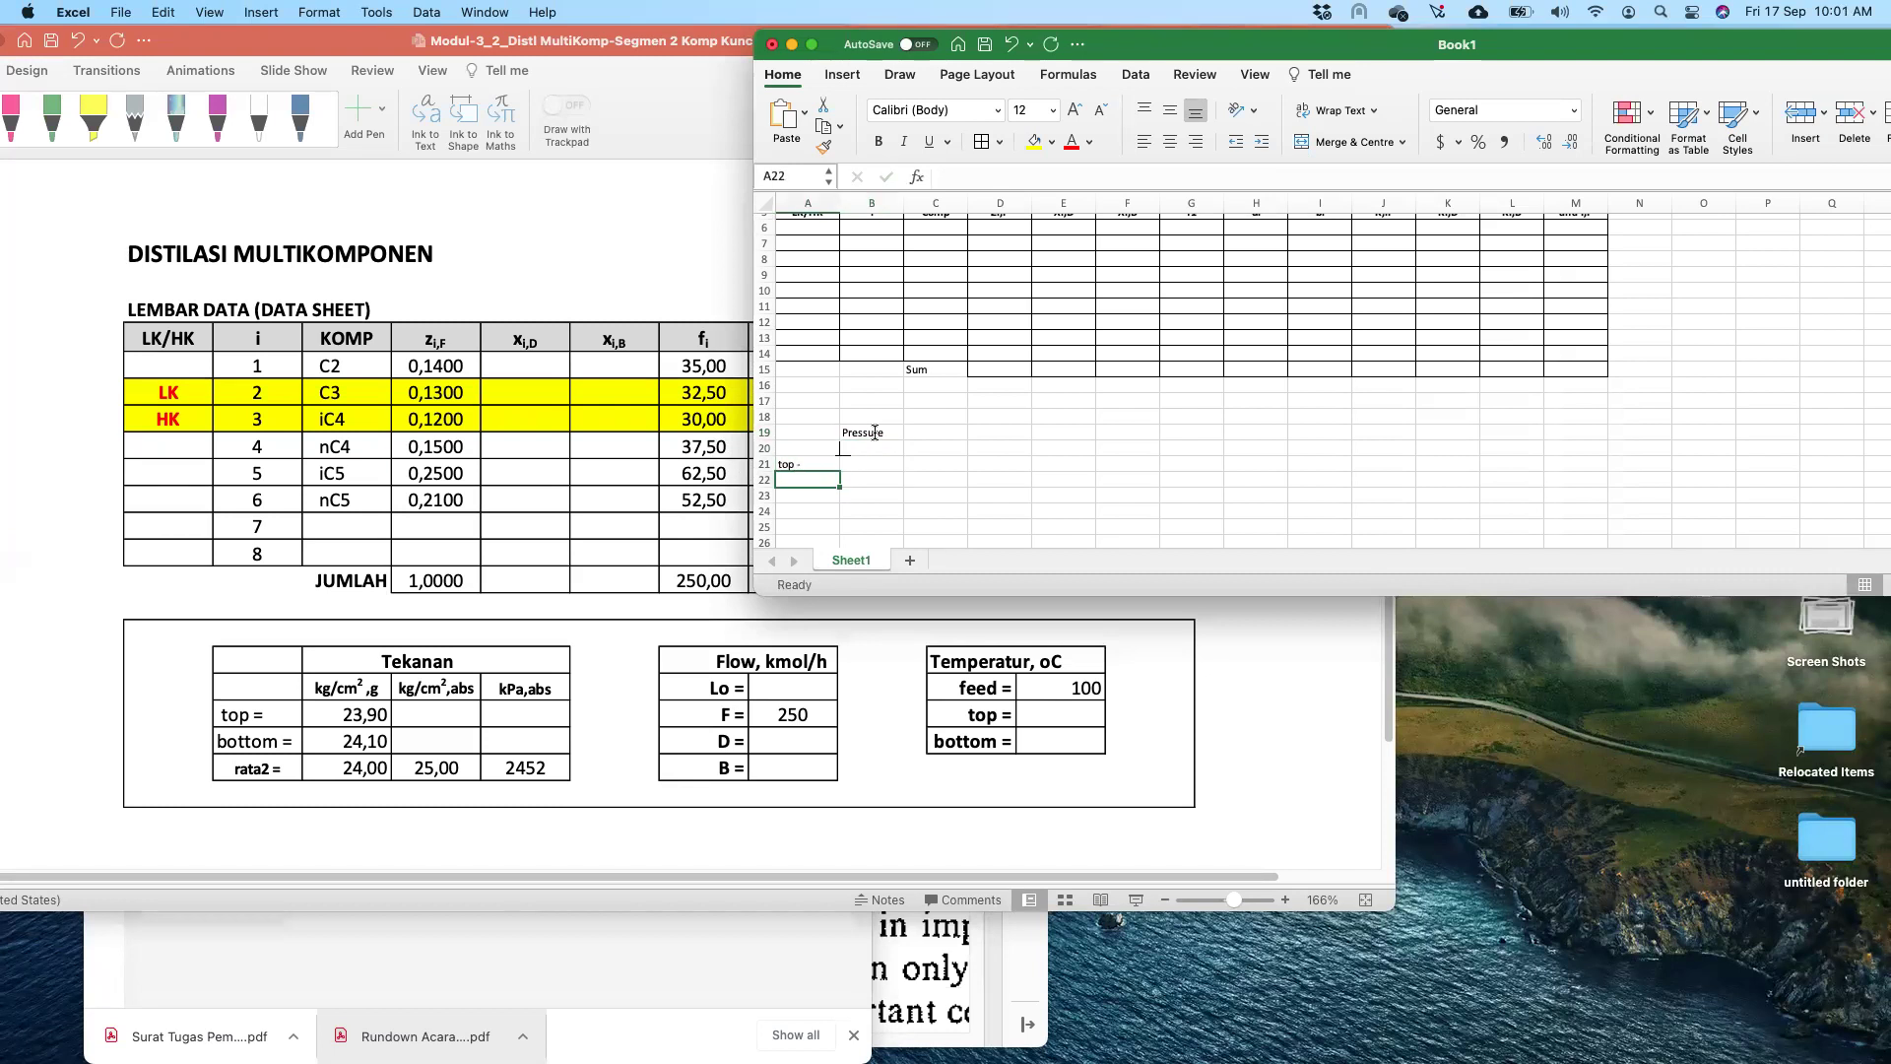
click(812, 468)
text(top)
key(Return)
- Add the row labels "bottom =" in A22 and "average =" in A23
text(bott9)
text(m =)
key(Return)
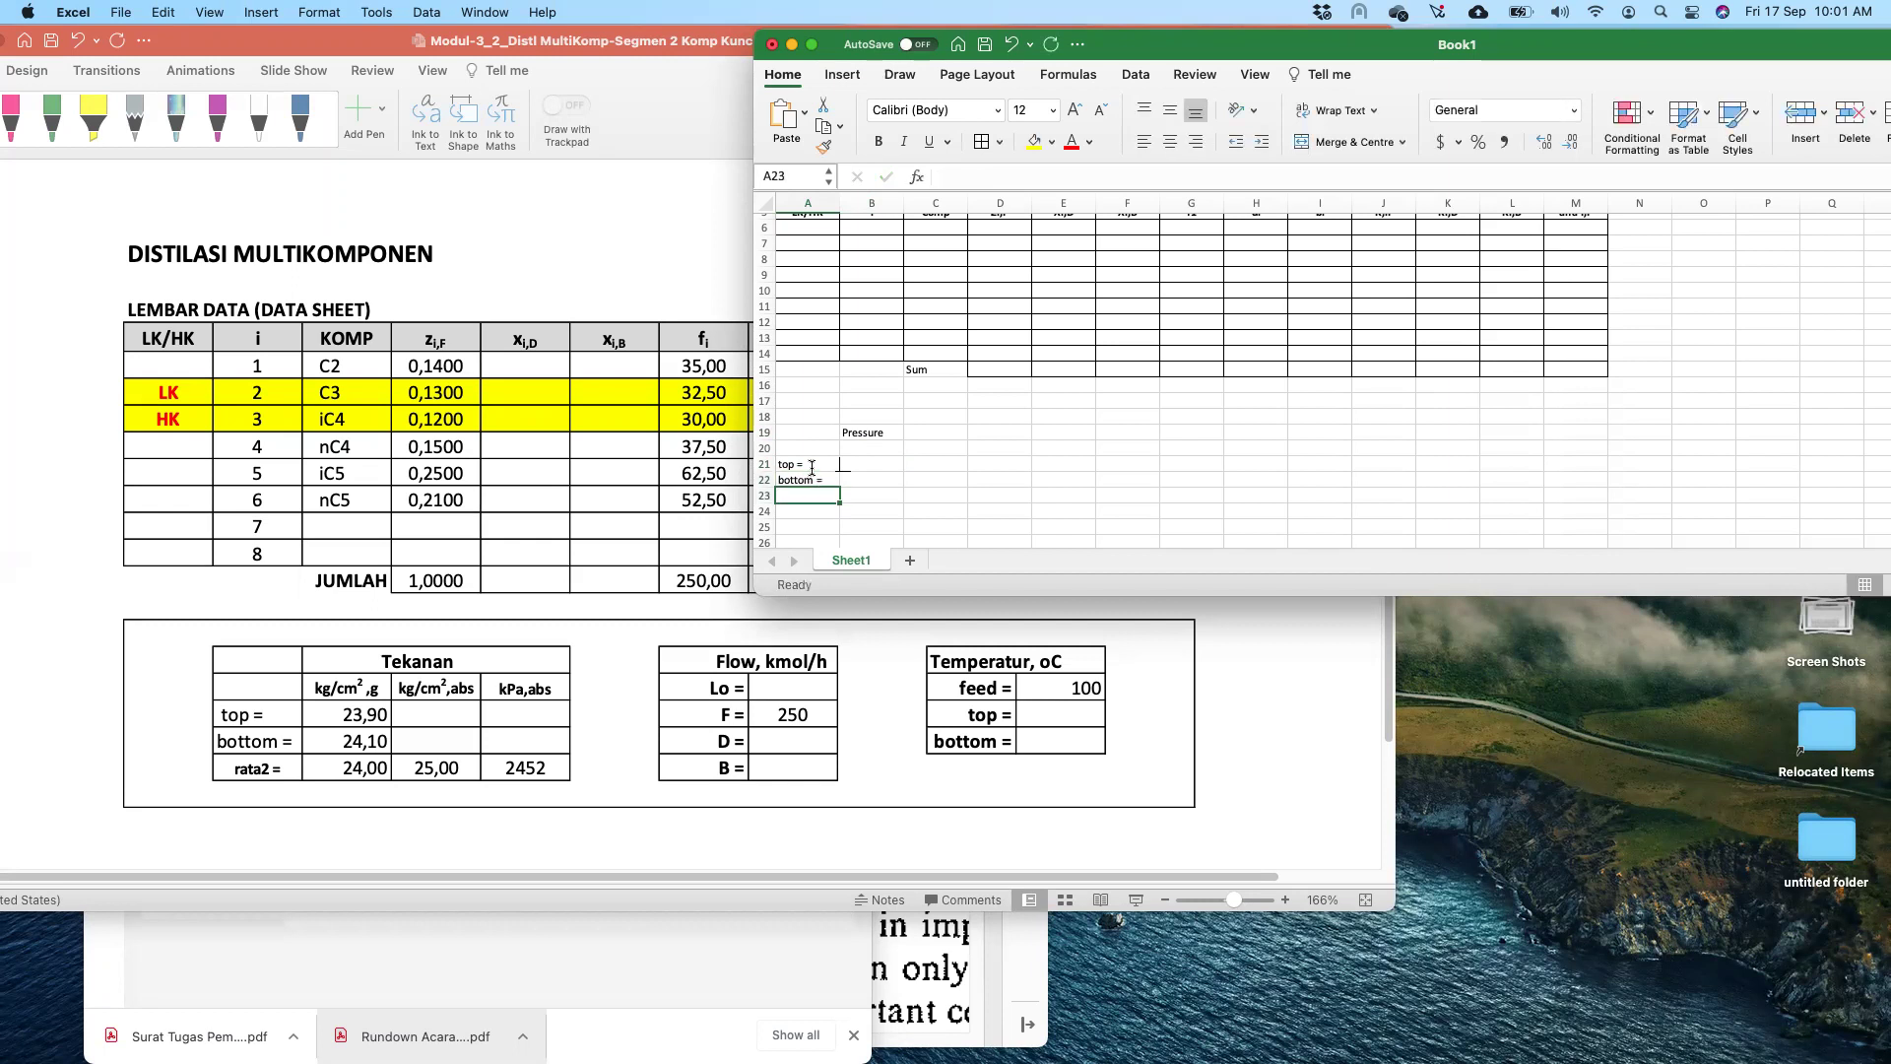
text(a)
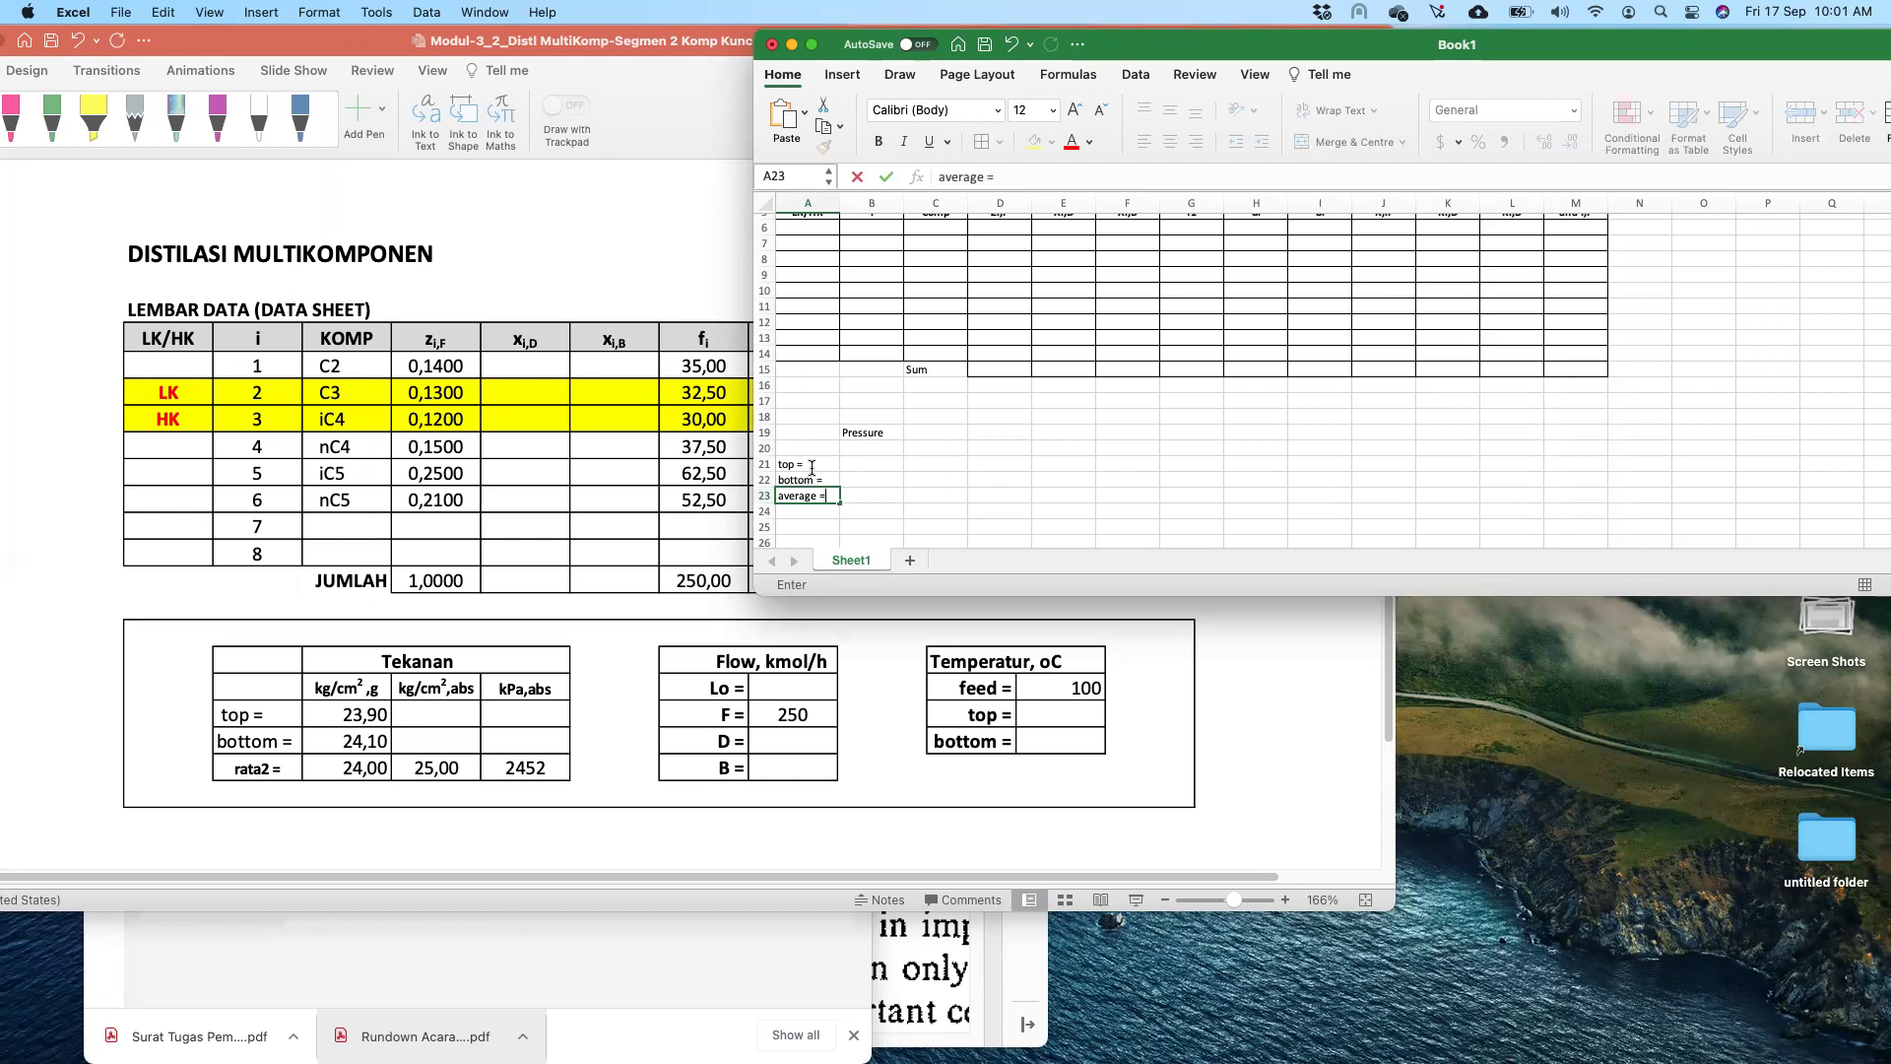
text(verage =)
key(Return)
- Enter the unit headers "kg/cm2,g", "kg/cm2,abs" and "kPa,abs" in B20:D20 and apply all borders to A20:D23
click(859, 440)
text(kg/cm2,g)
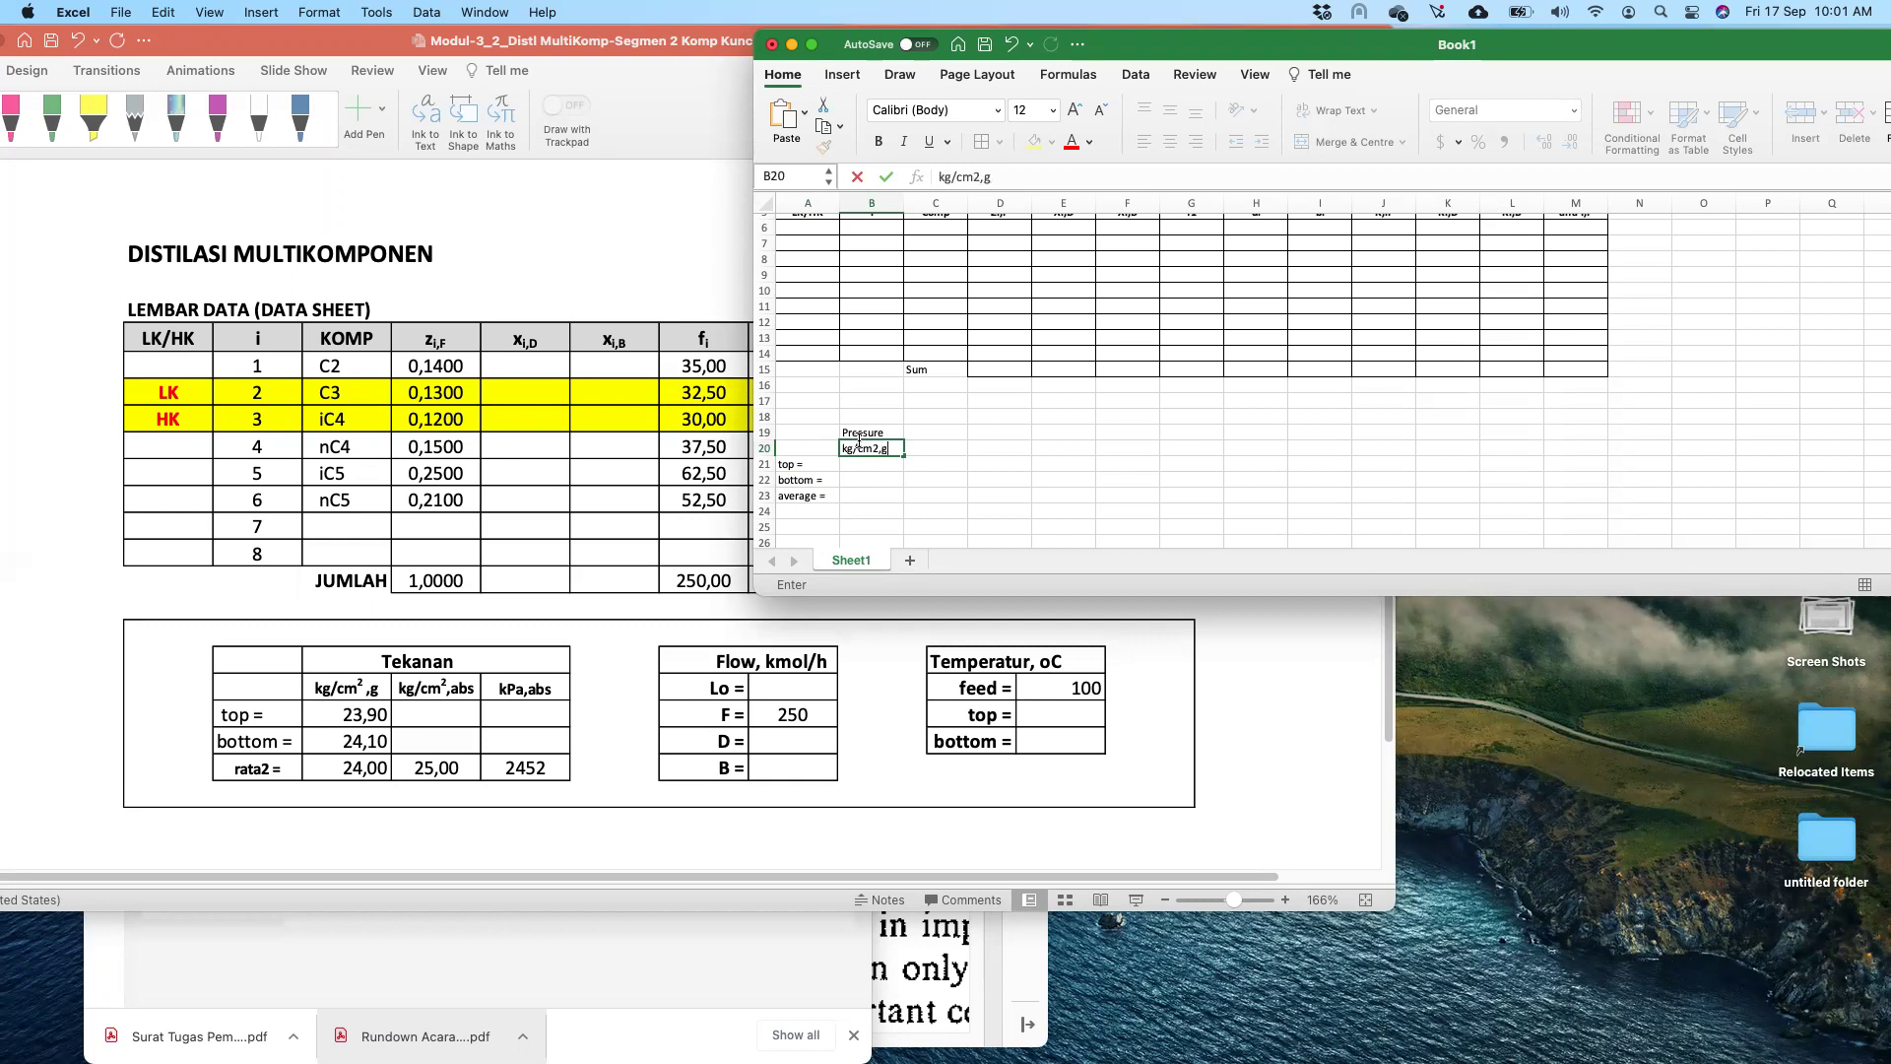
key(Tab)
text(km)
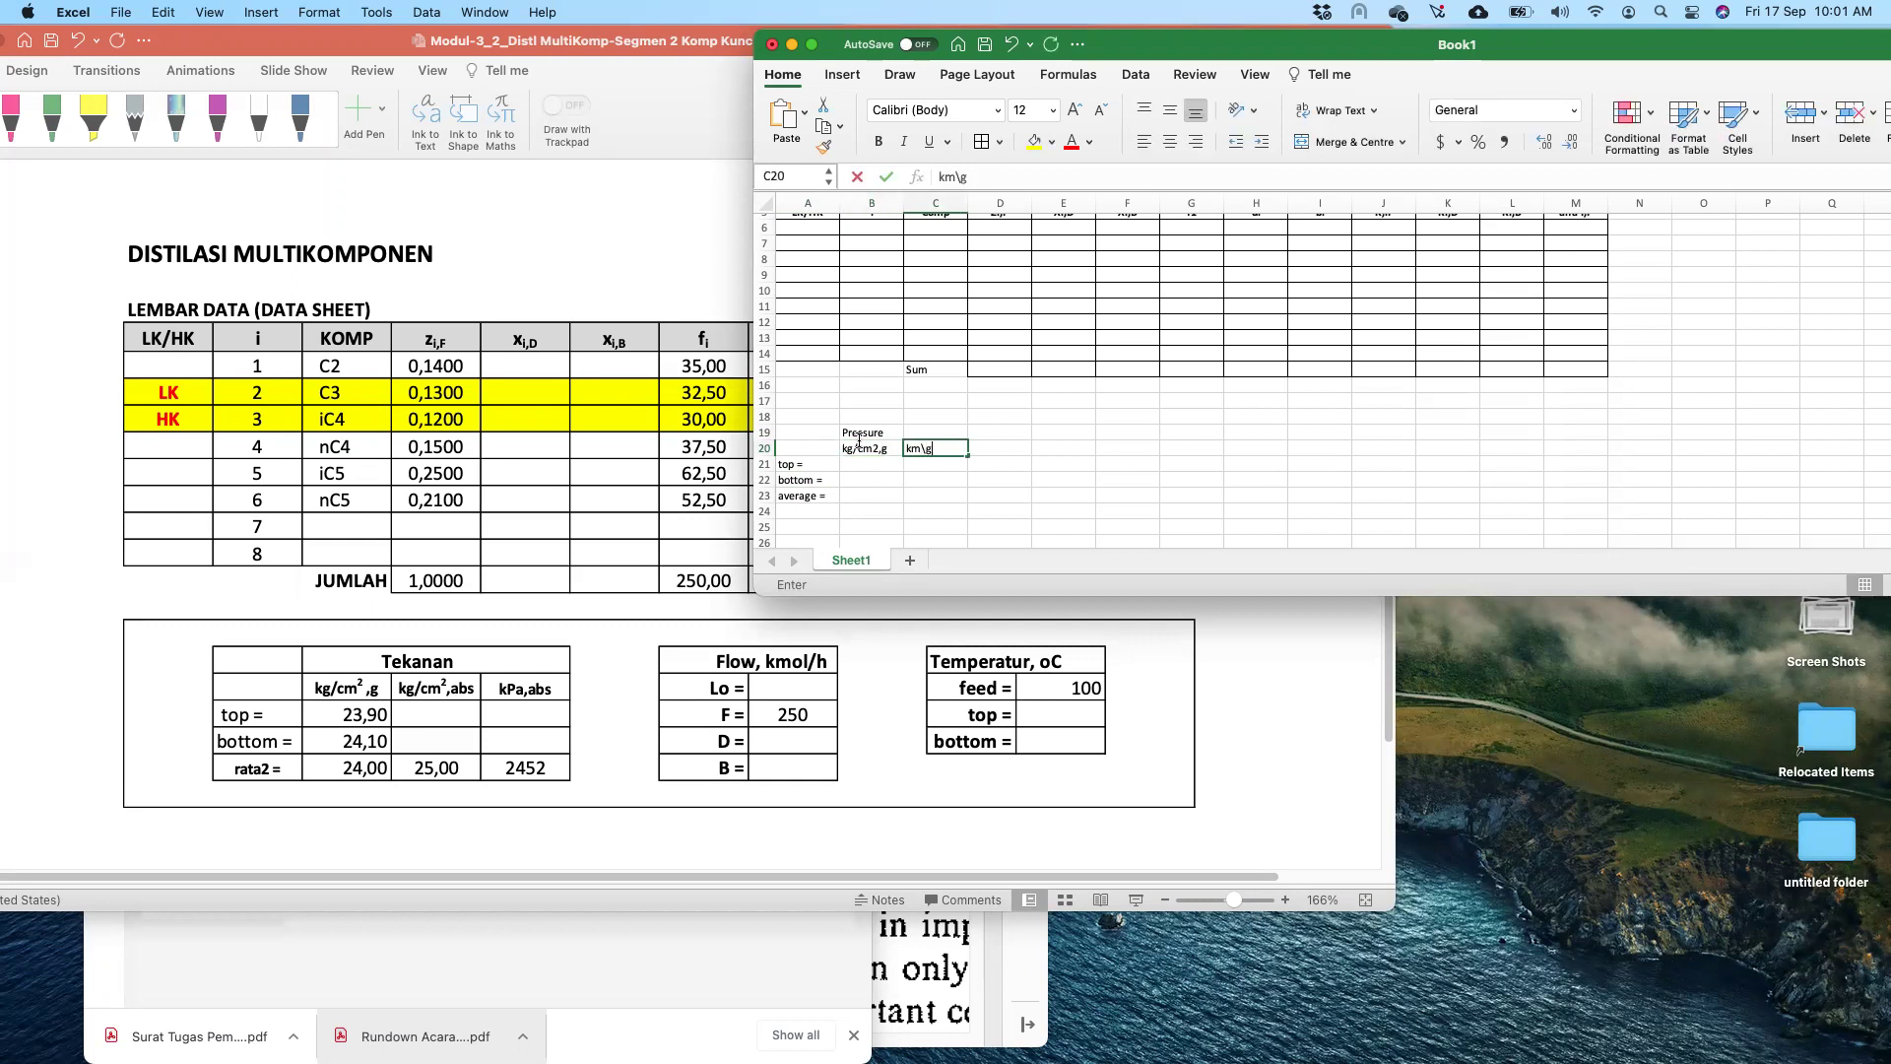
text(/cm2,abs)
key(Tab)
text(kPa,)
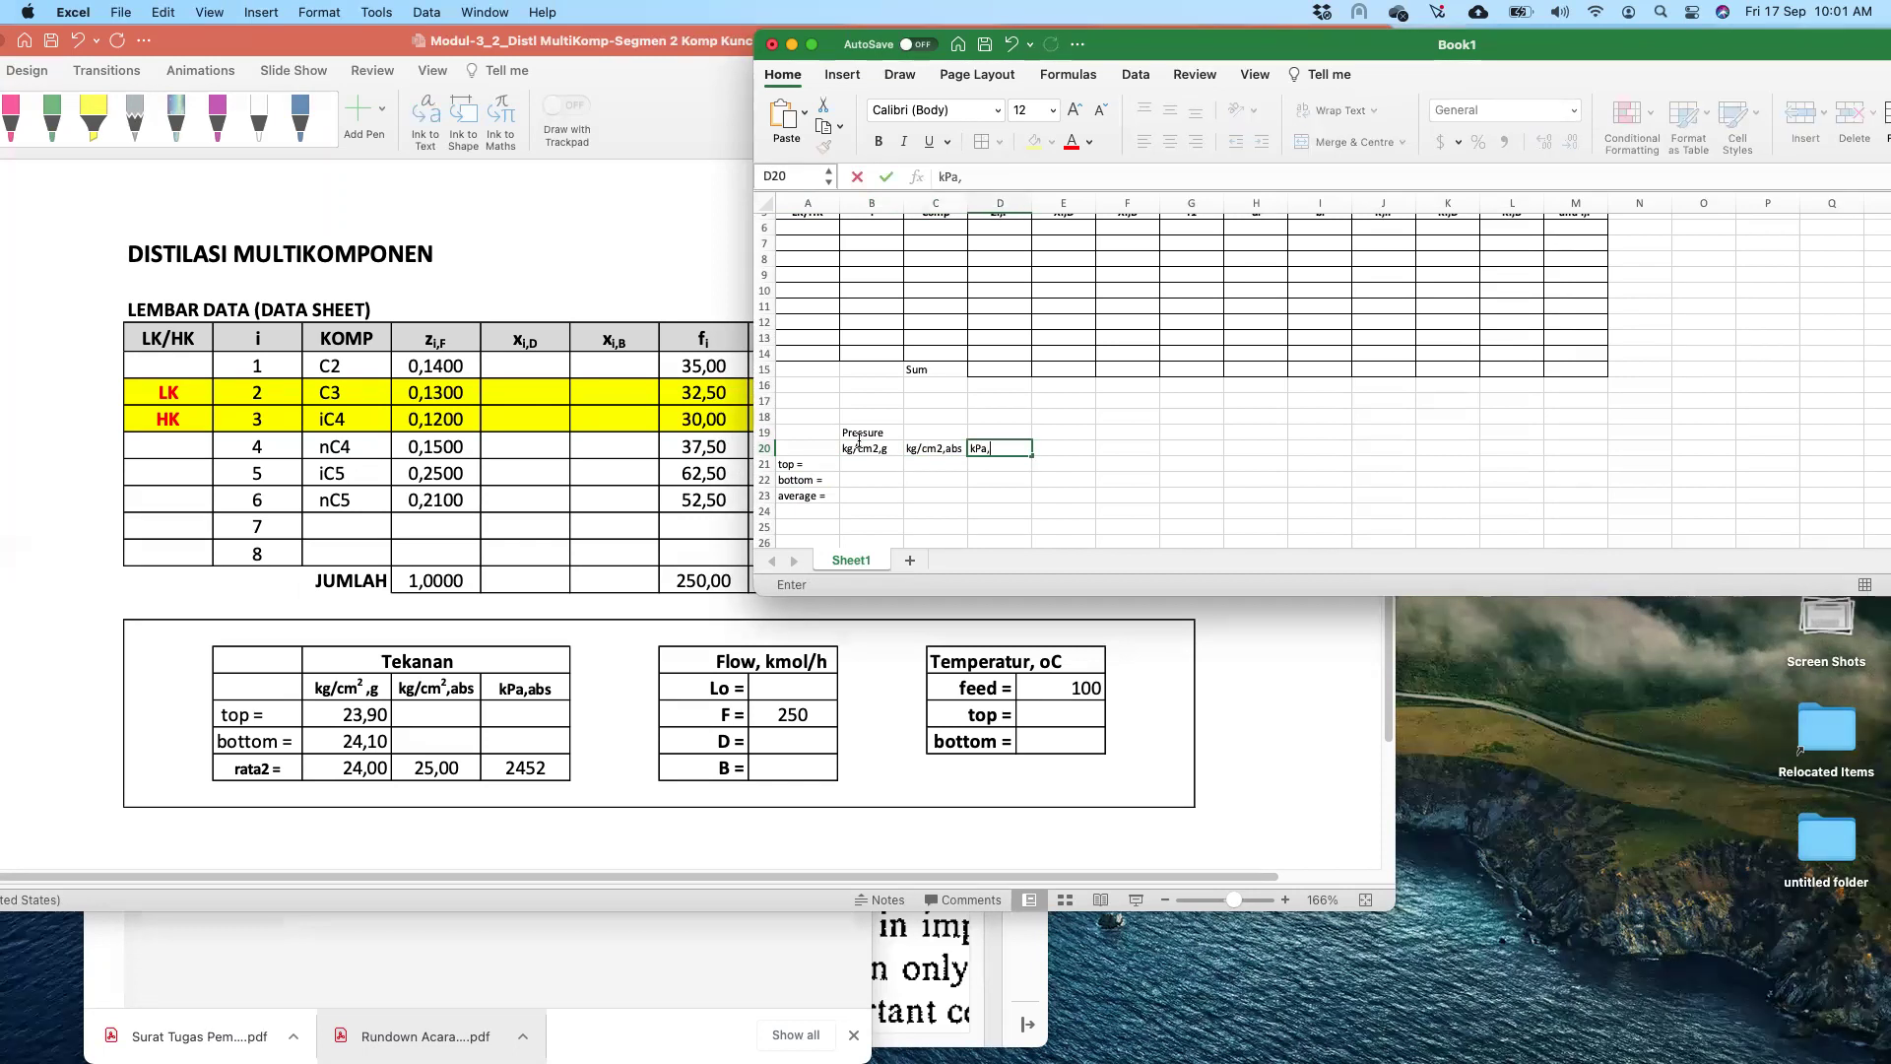
text(abs)
key(Down)
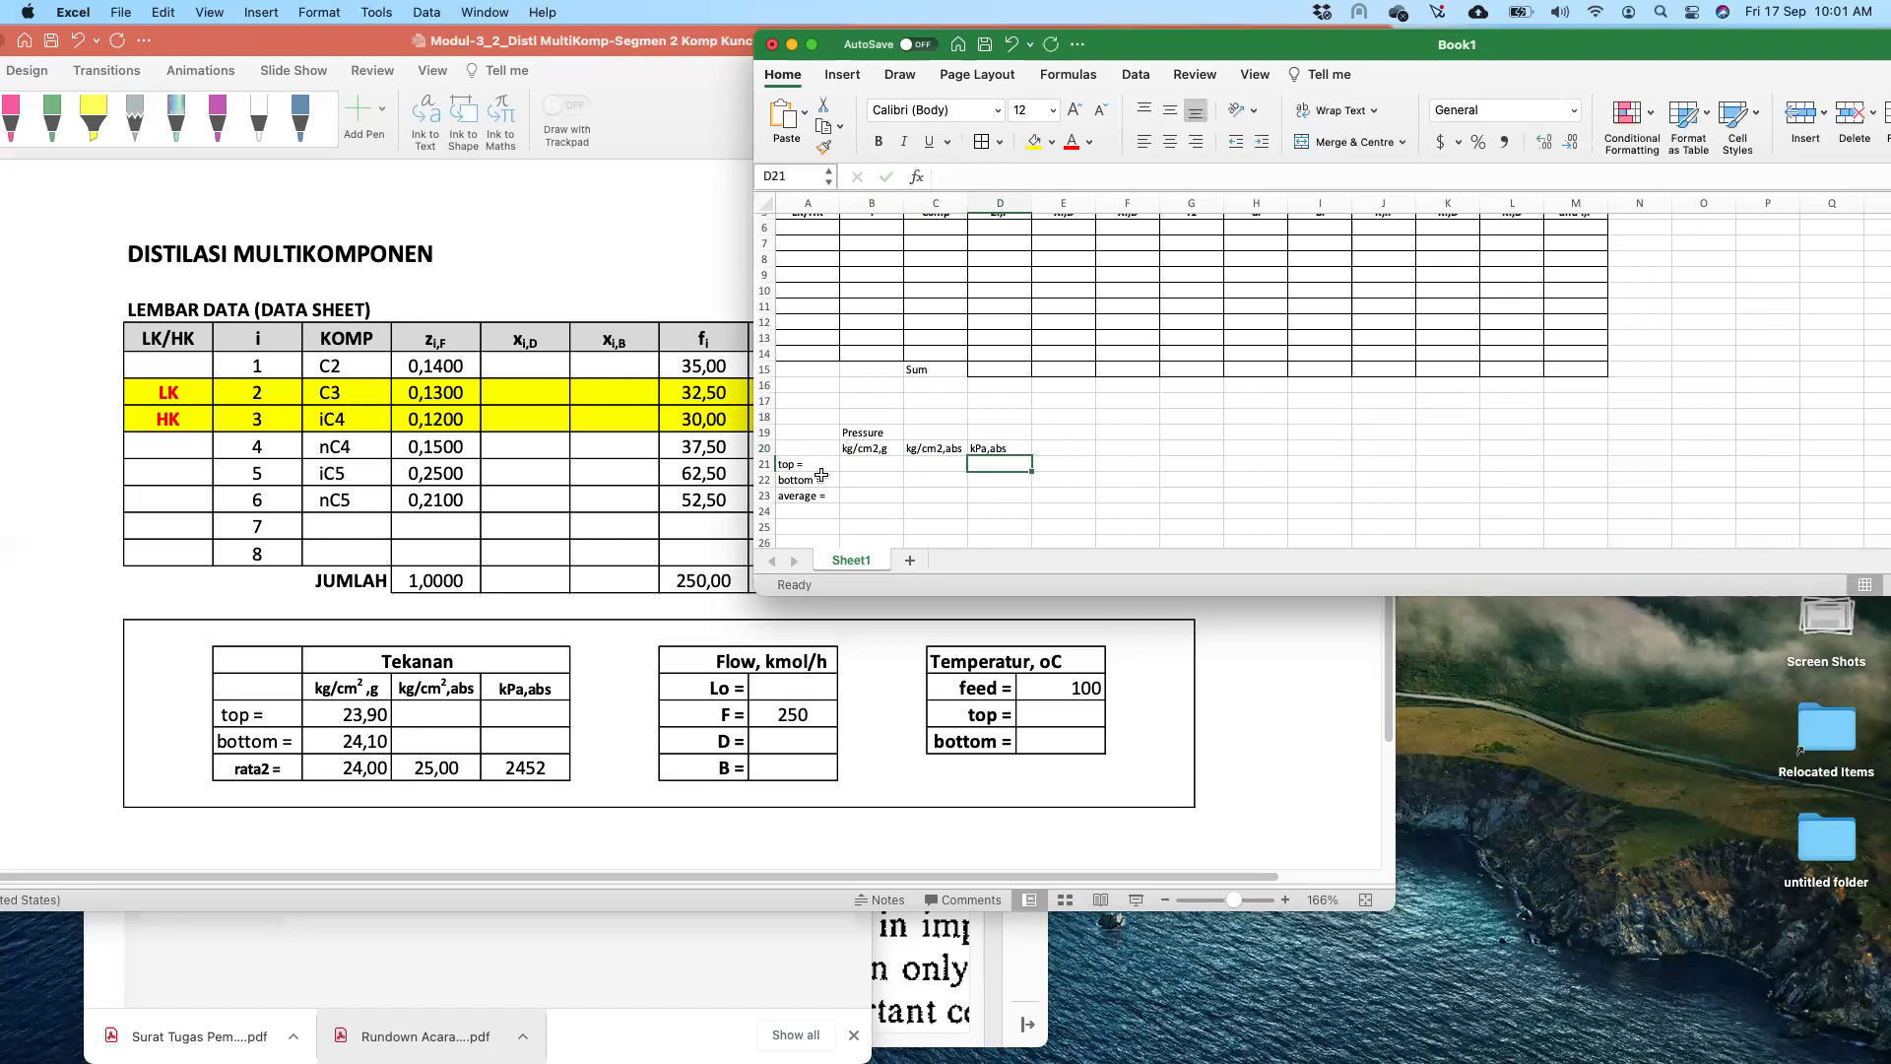
drag(798, 448, 978, 493)
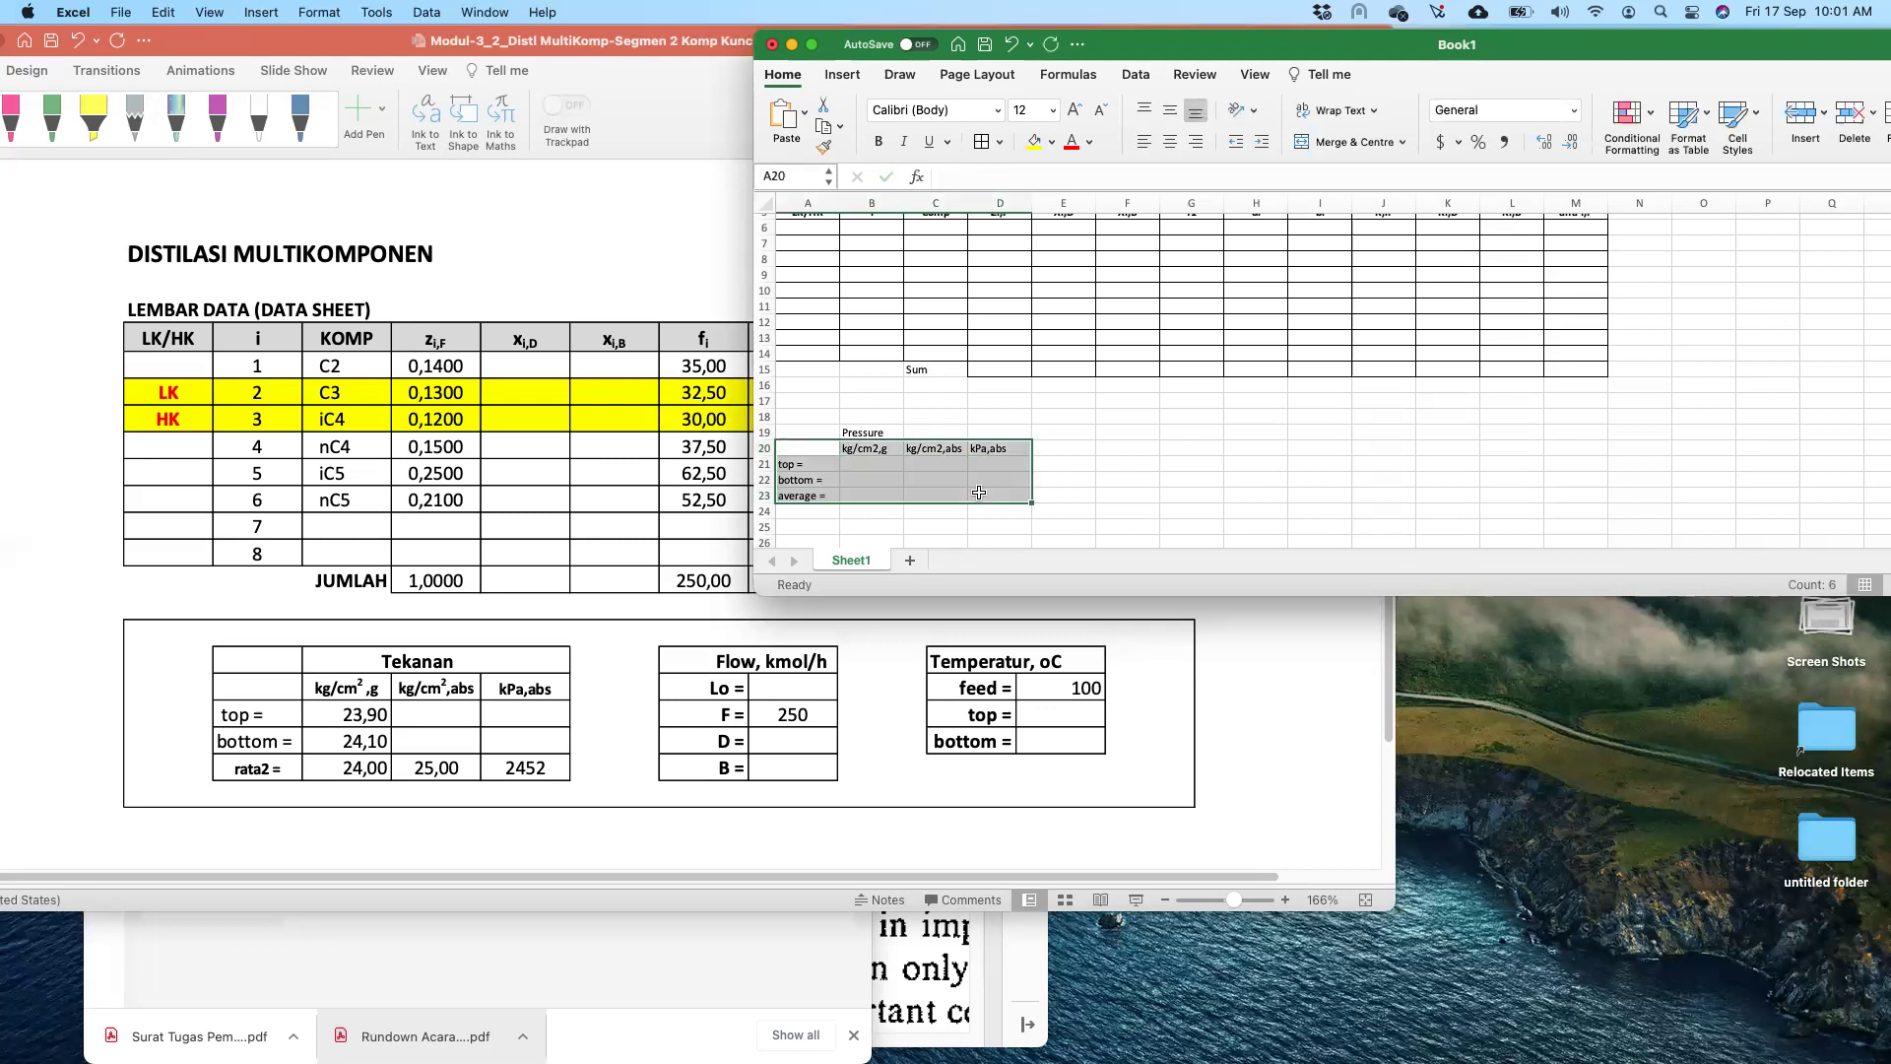
click(981, 143)
- Enter the heading "Flow" in F19 with the row labels "L0", "F=", "D=" and "B=" in F20:F23
click(1134, 433)
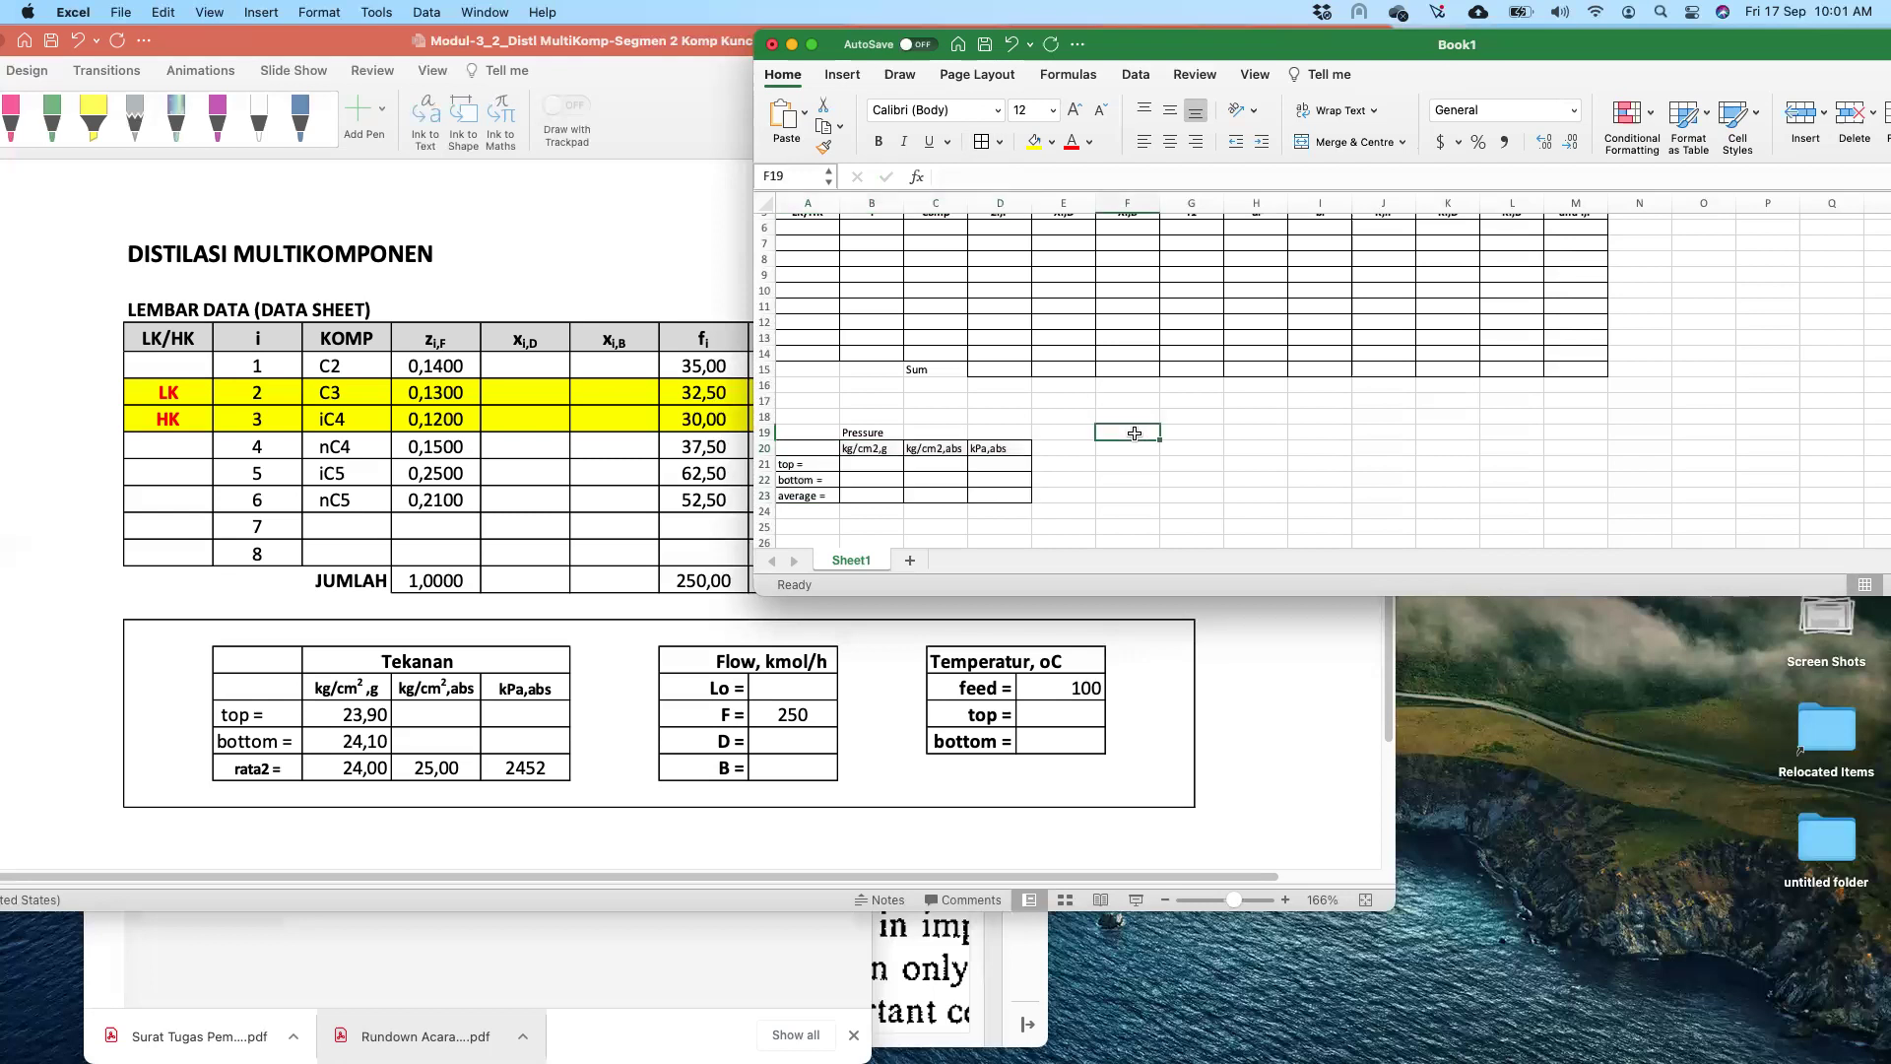
text(Flow)
key(Return)
text(L0)
key(Return)
text(F=)
key(Return)
text(D=)
key(Return)
text(B=)
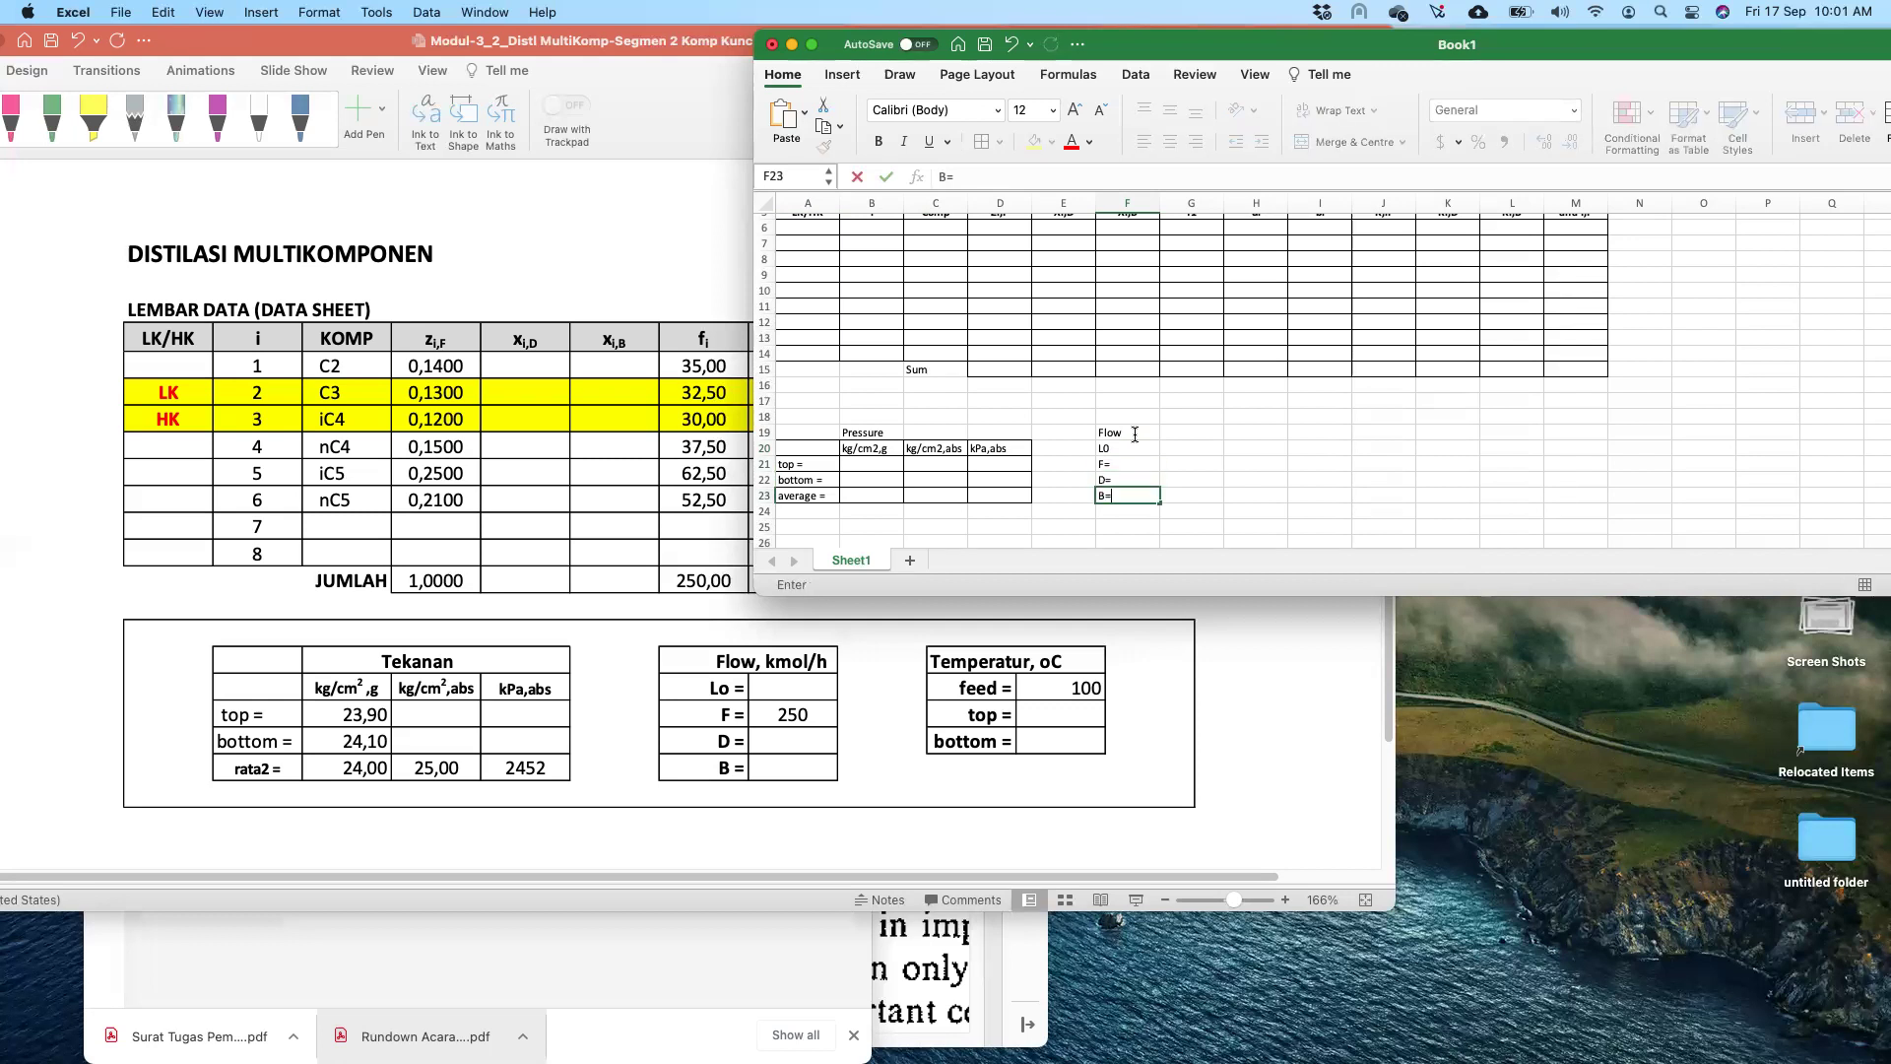
key(Tab)
- Apply all borders to the flow table range F19:G23
click(1202, 466)
drag(1118, 437, 1194, 497)
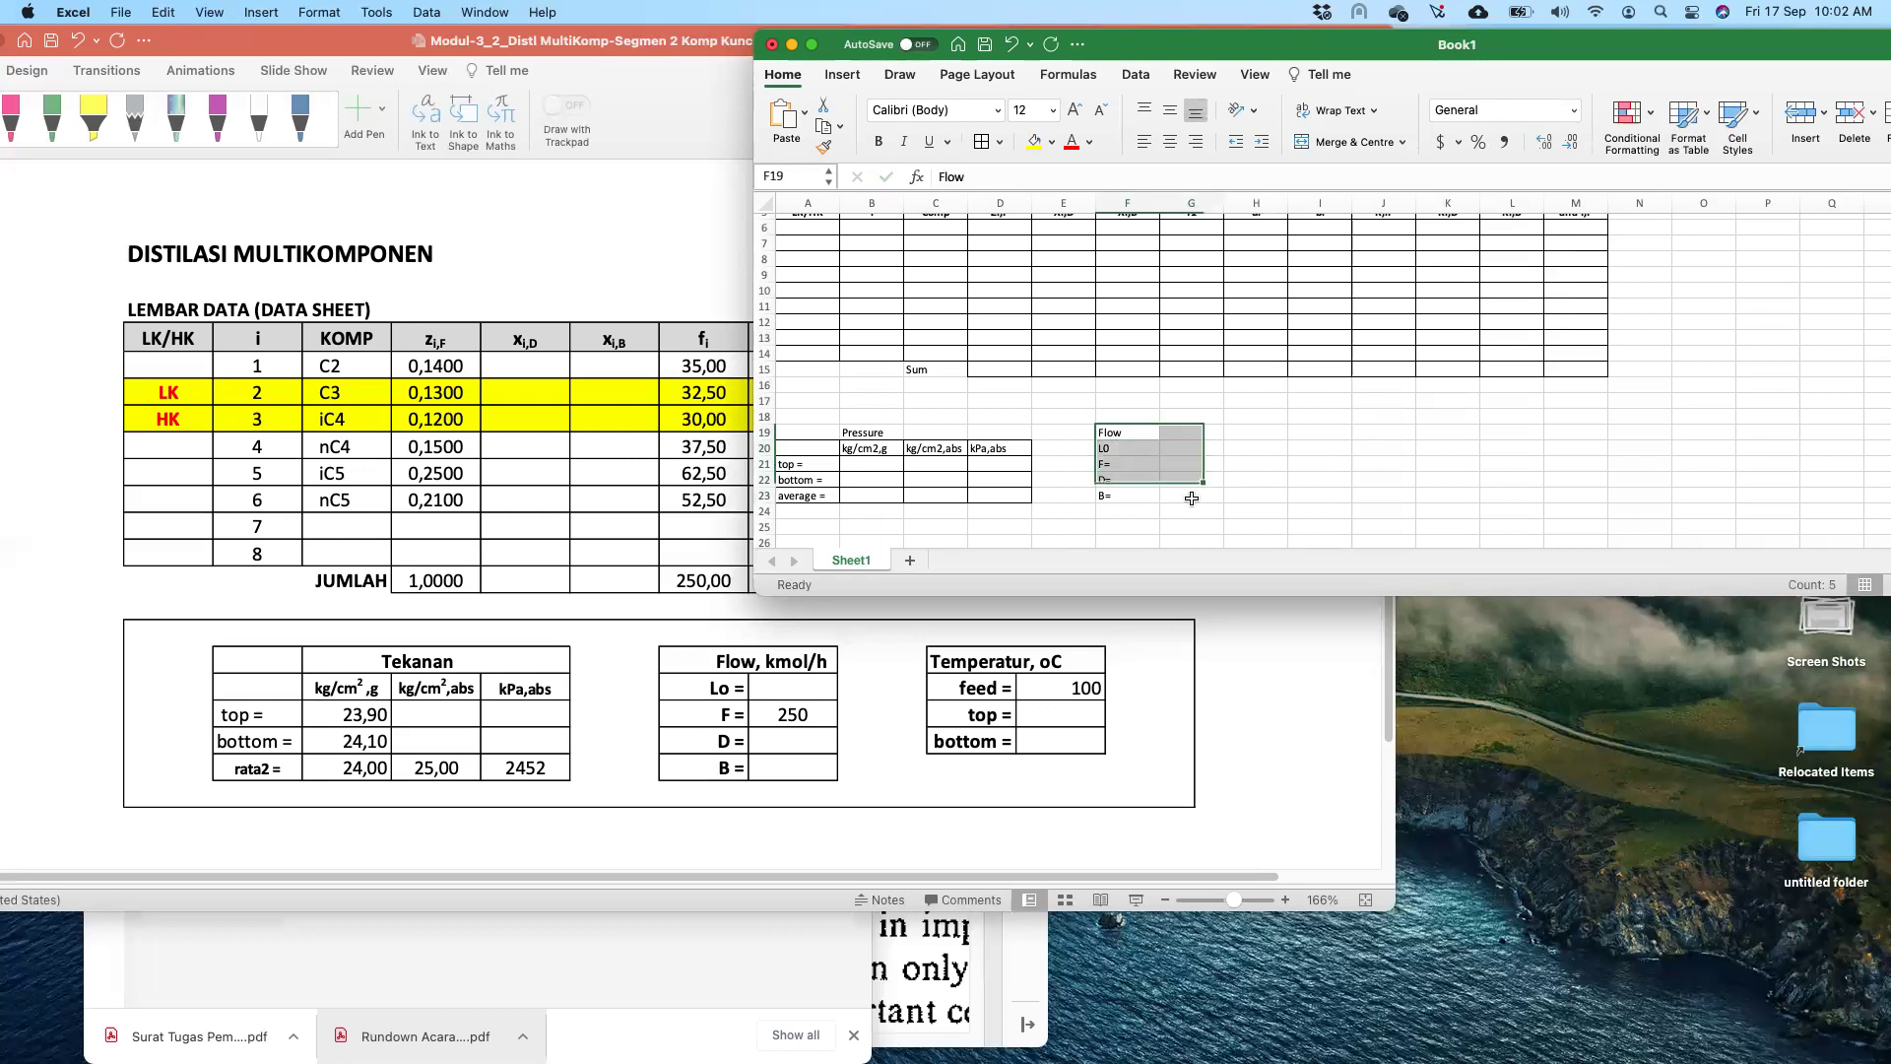
click(999, 145)
click(979, 153)
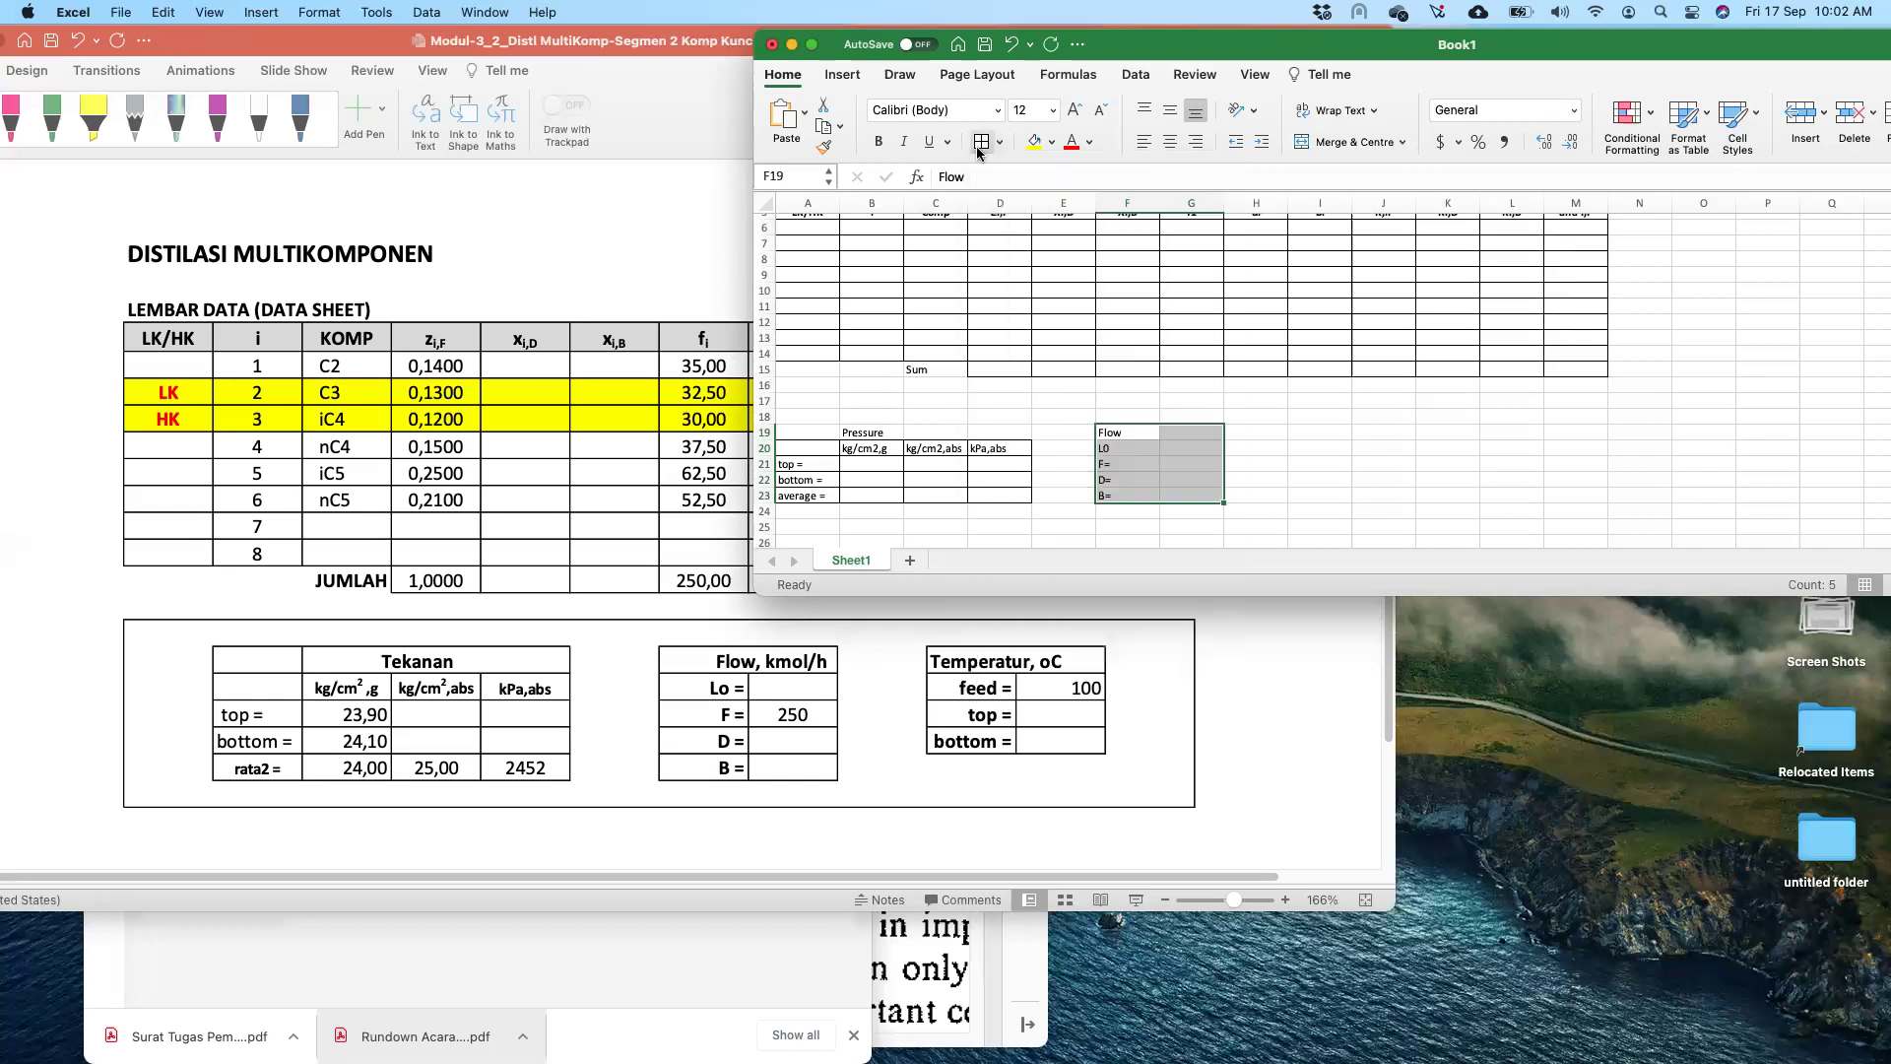
click(1137, 433)
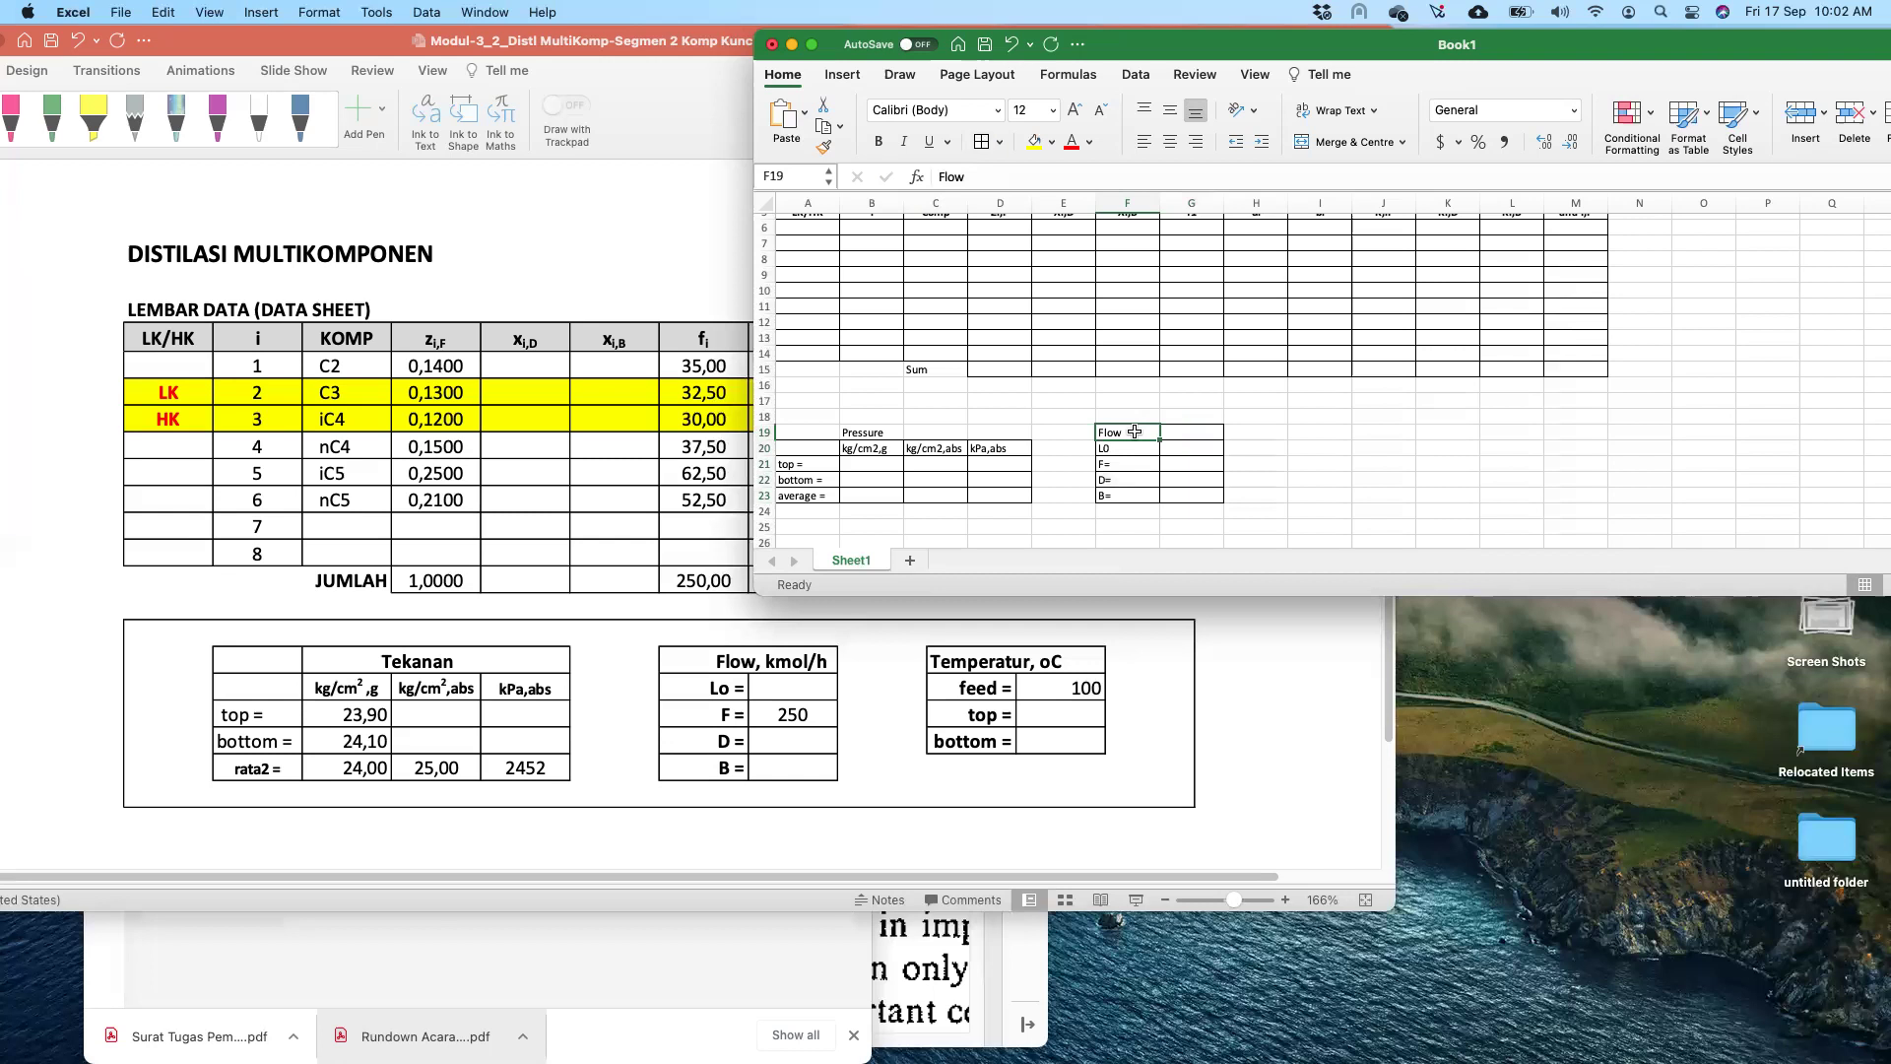
- Merge and centre the flow table heading across F19:G19 and change it to "Flow, kmol/h"
shift+click(1179, 445)
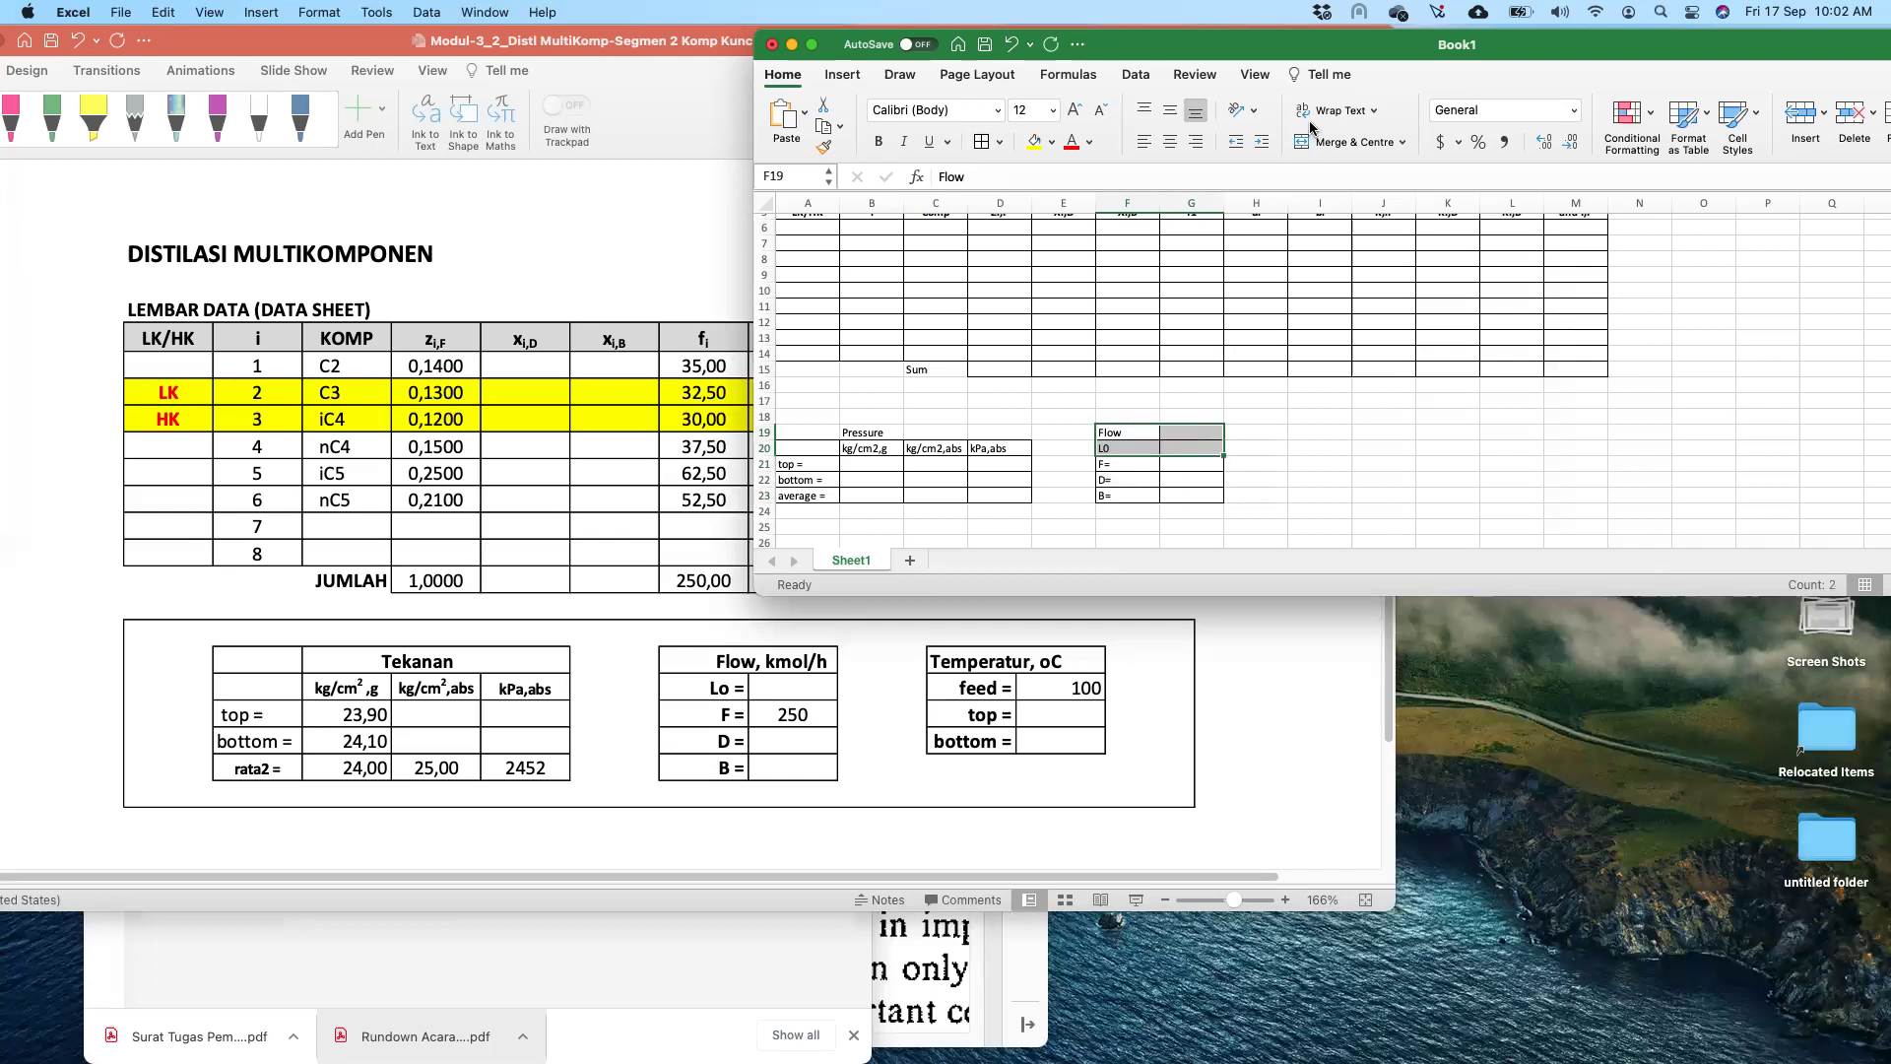
click(1139, 433)
shift+click(1186, 431)
click(1302, 140)
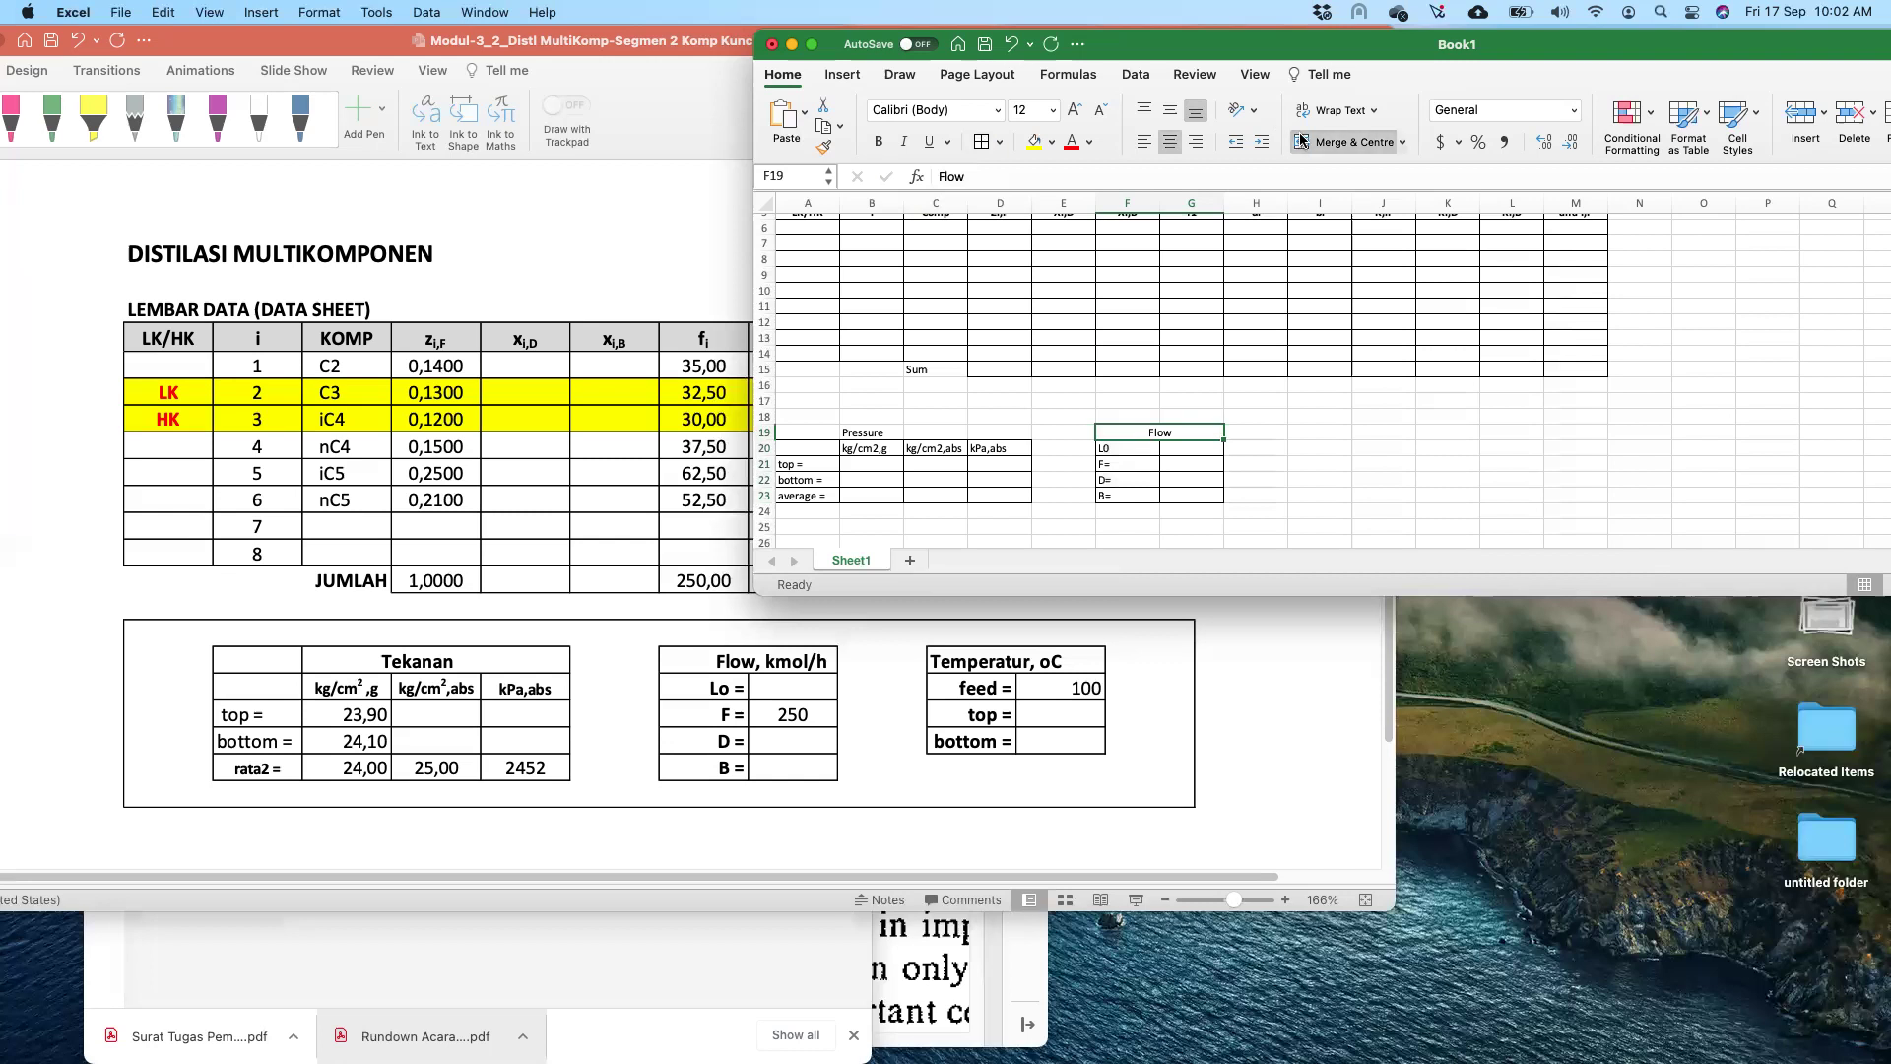
click(1064, 174)
text(, kmol/h)
key(shift+Return)
- Enter the heading "Temperature, oC" in I19 for the temperature table
click(1314, 436)
text(Temperature.)
key(BackSpace)
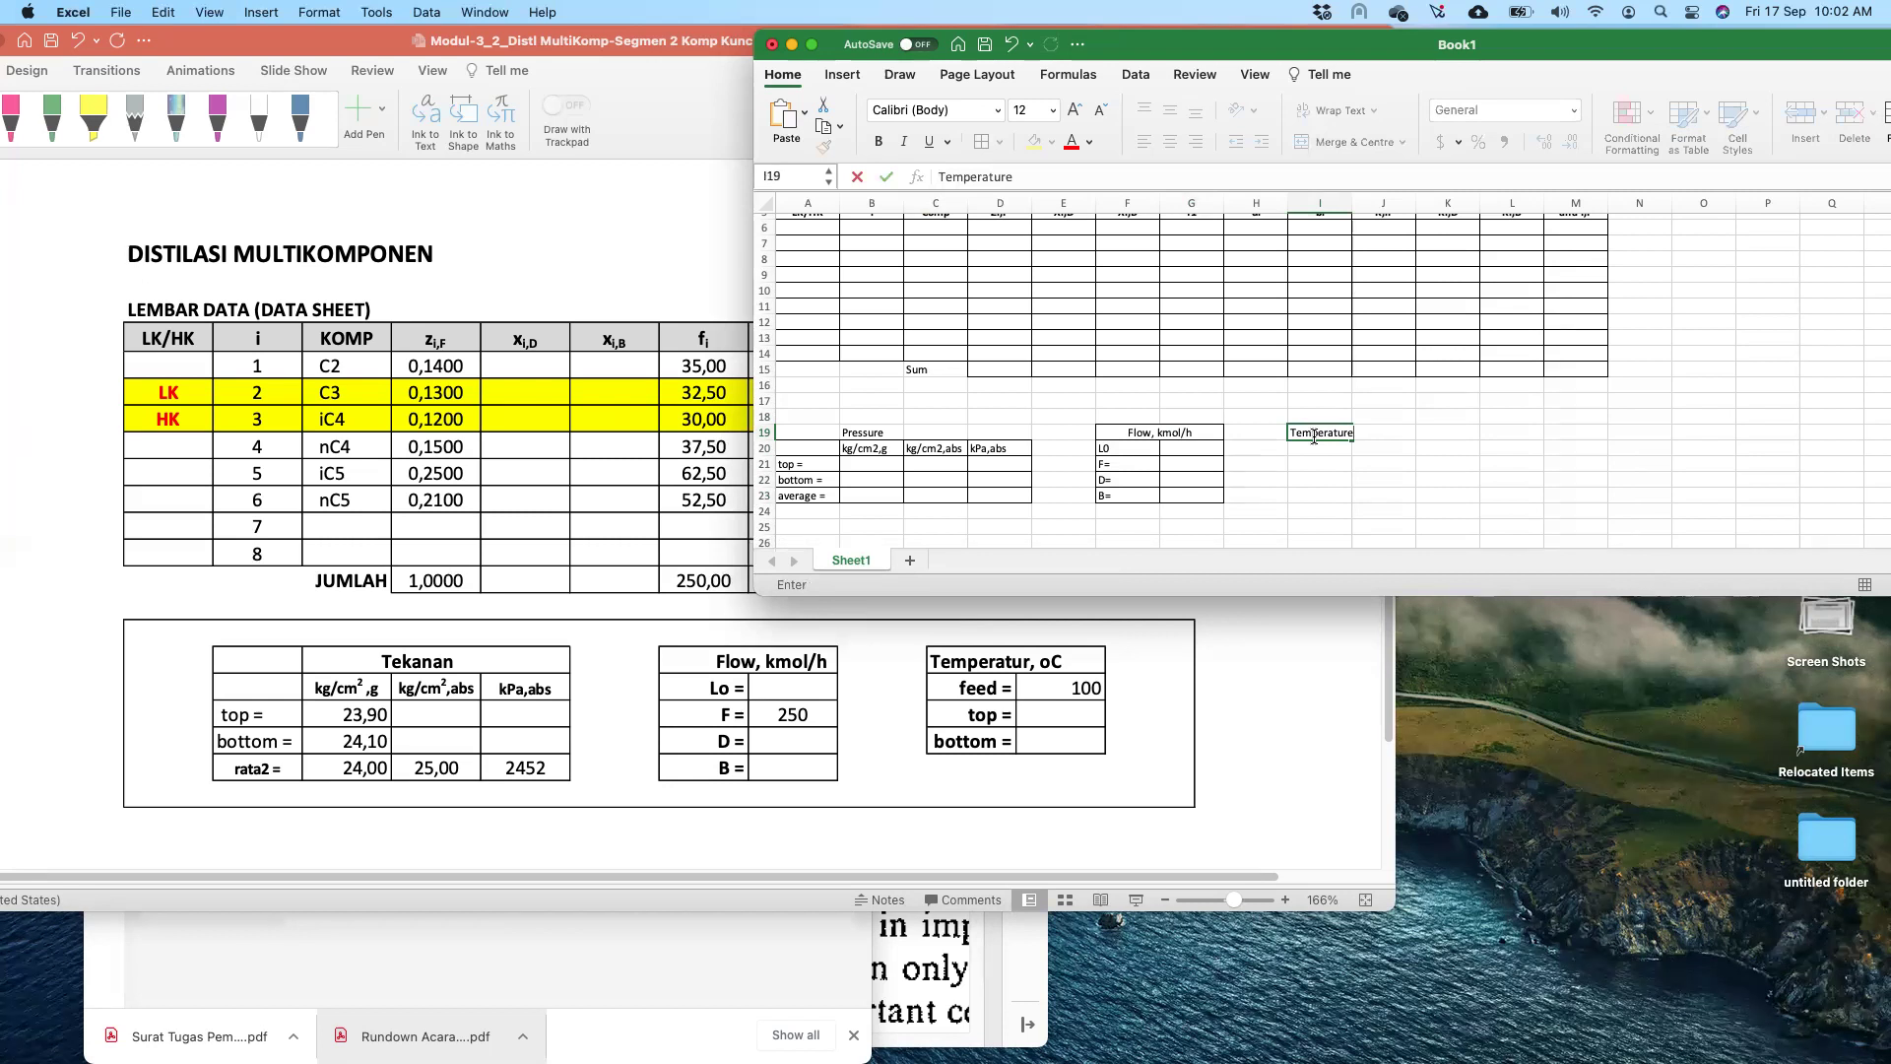
key(BackSpace)
key(Return)
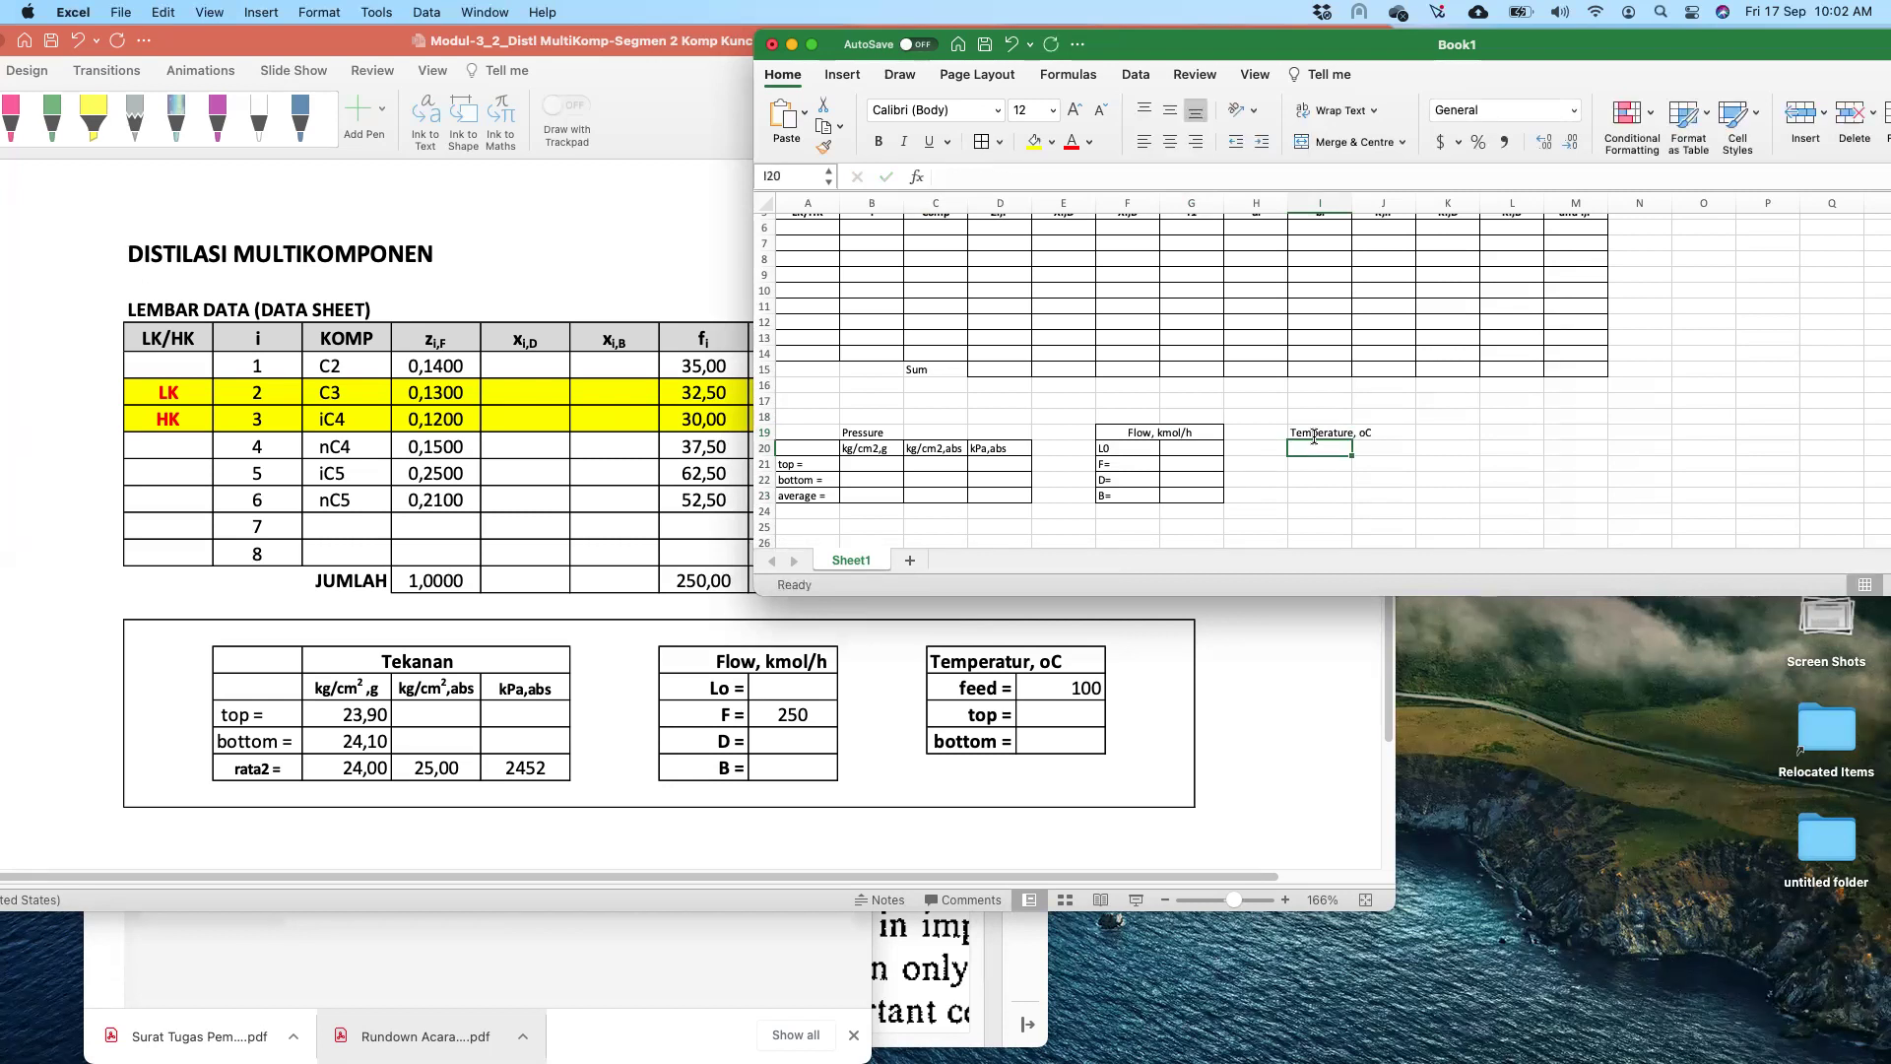
- Enter the temperature row labels "feed =", "top =" and "bottom =" in I20:I22
text(feed)
key(Return)
text(temperature, oC)
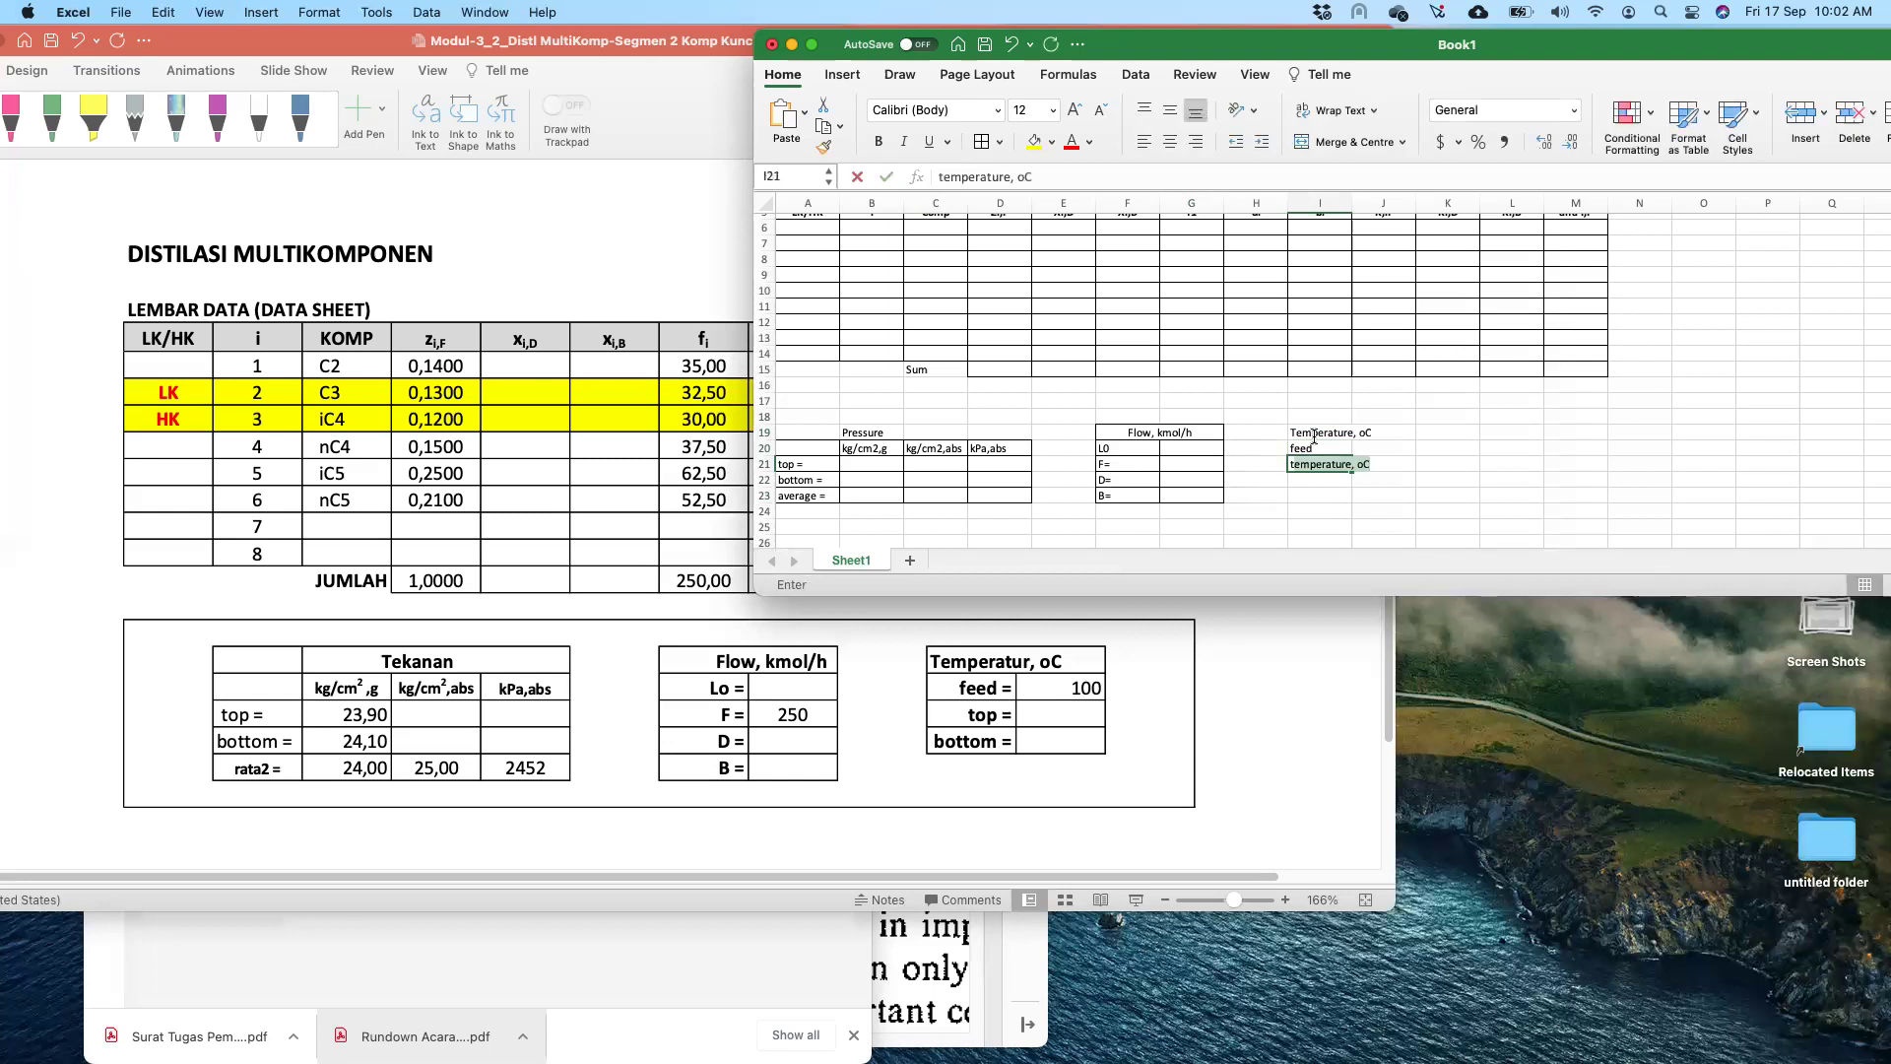
click(1313, 447)
text(feed=)
key(Return)
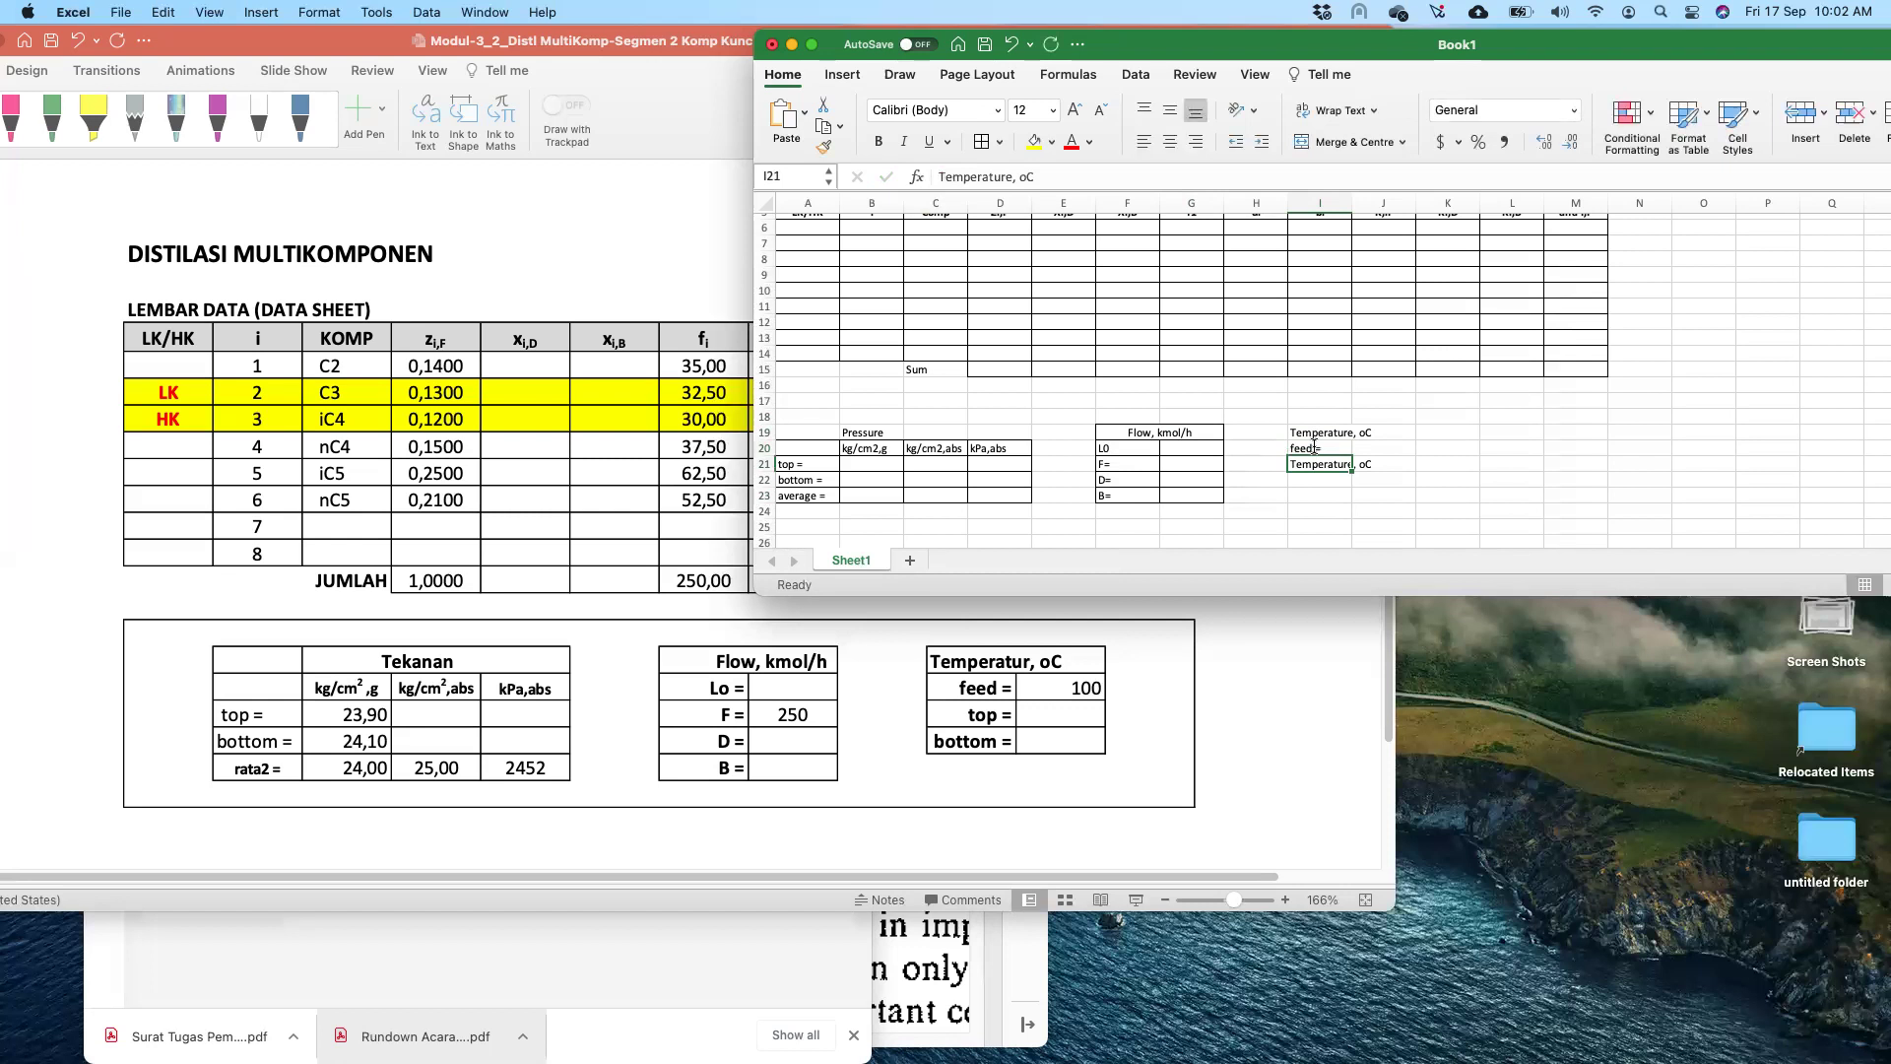
text(top =)
key(Return)
text(bot)
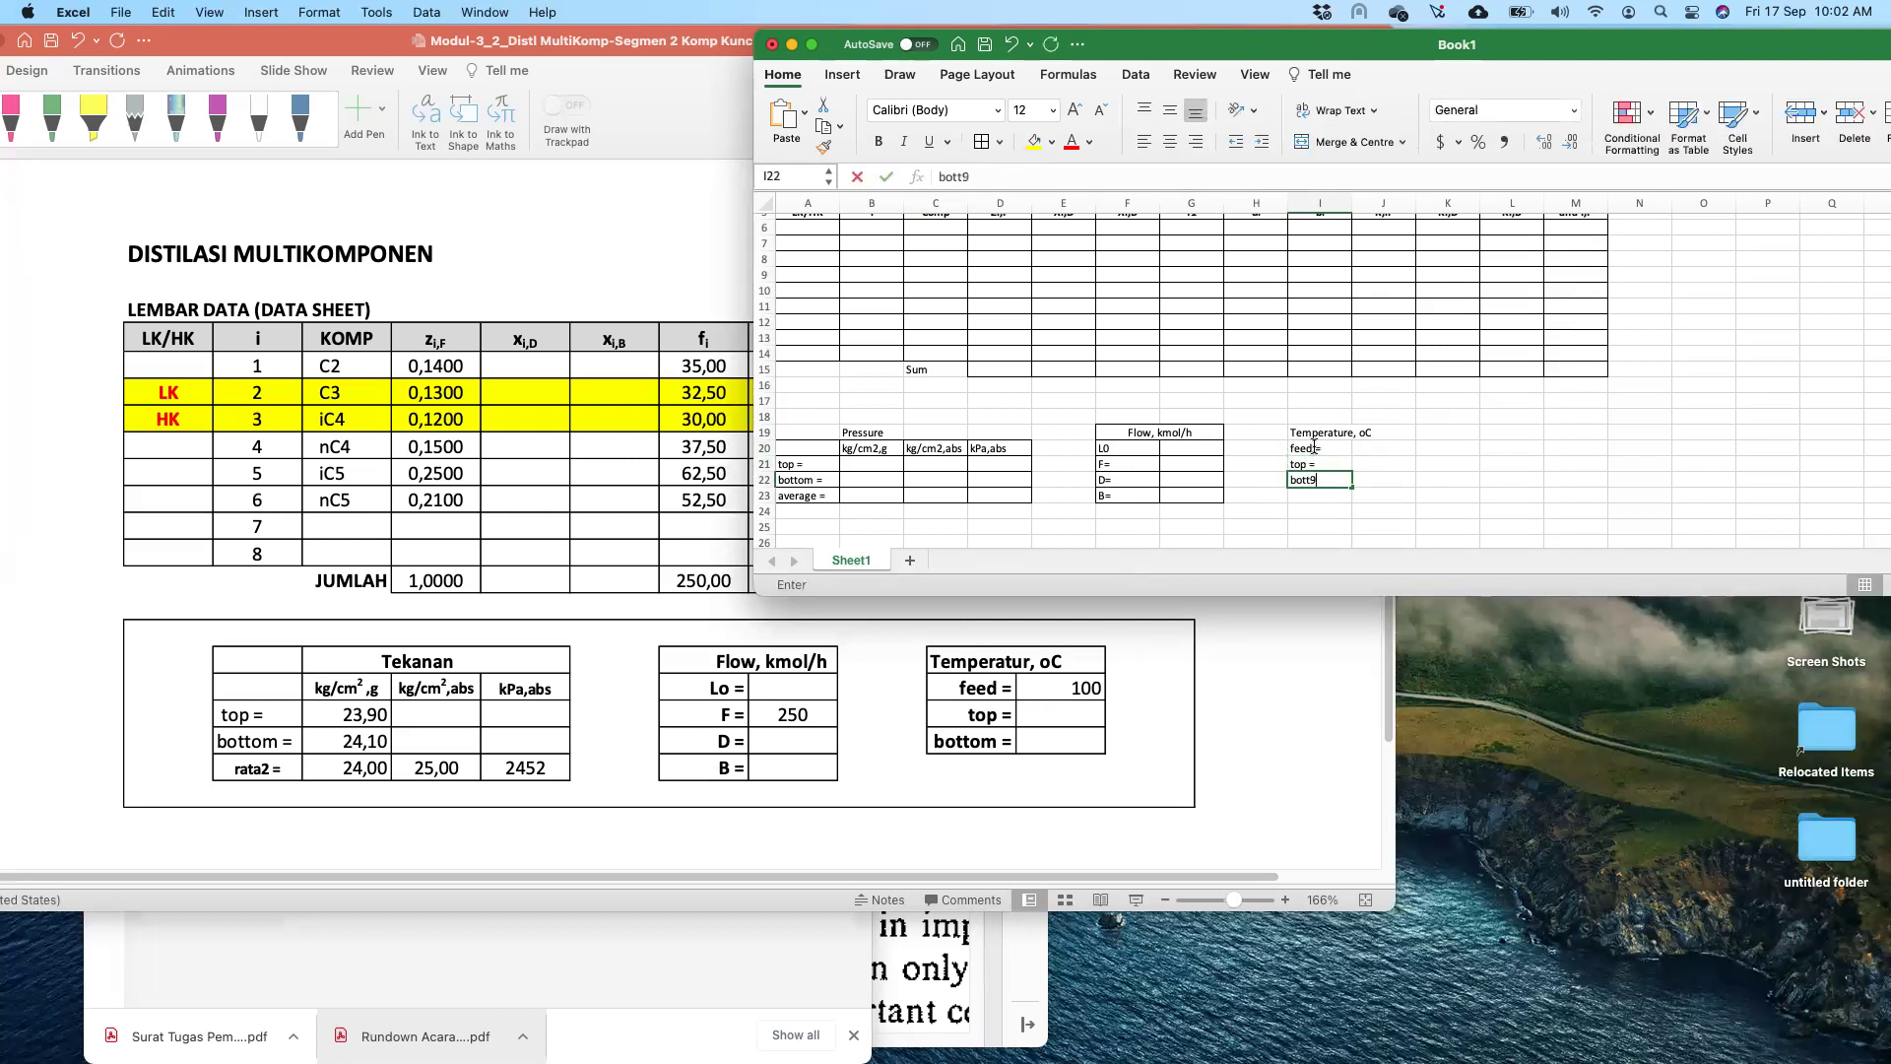
text(tom =)
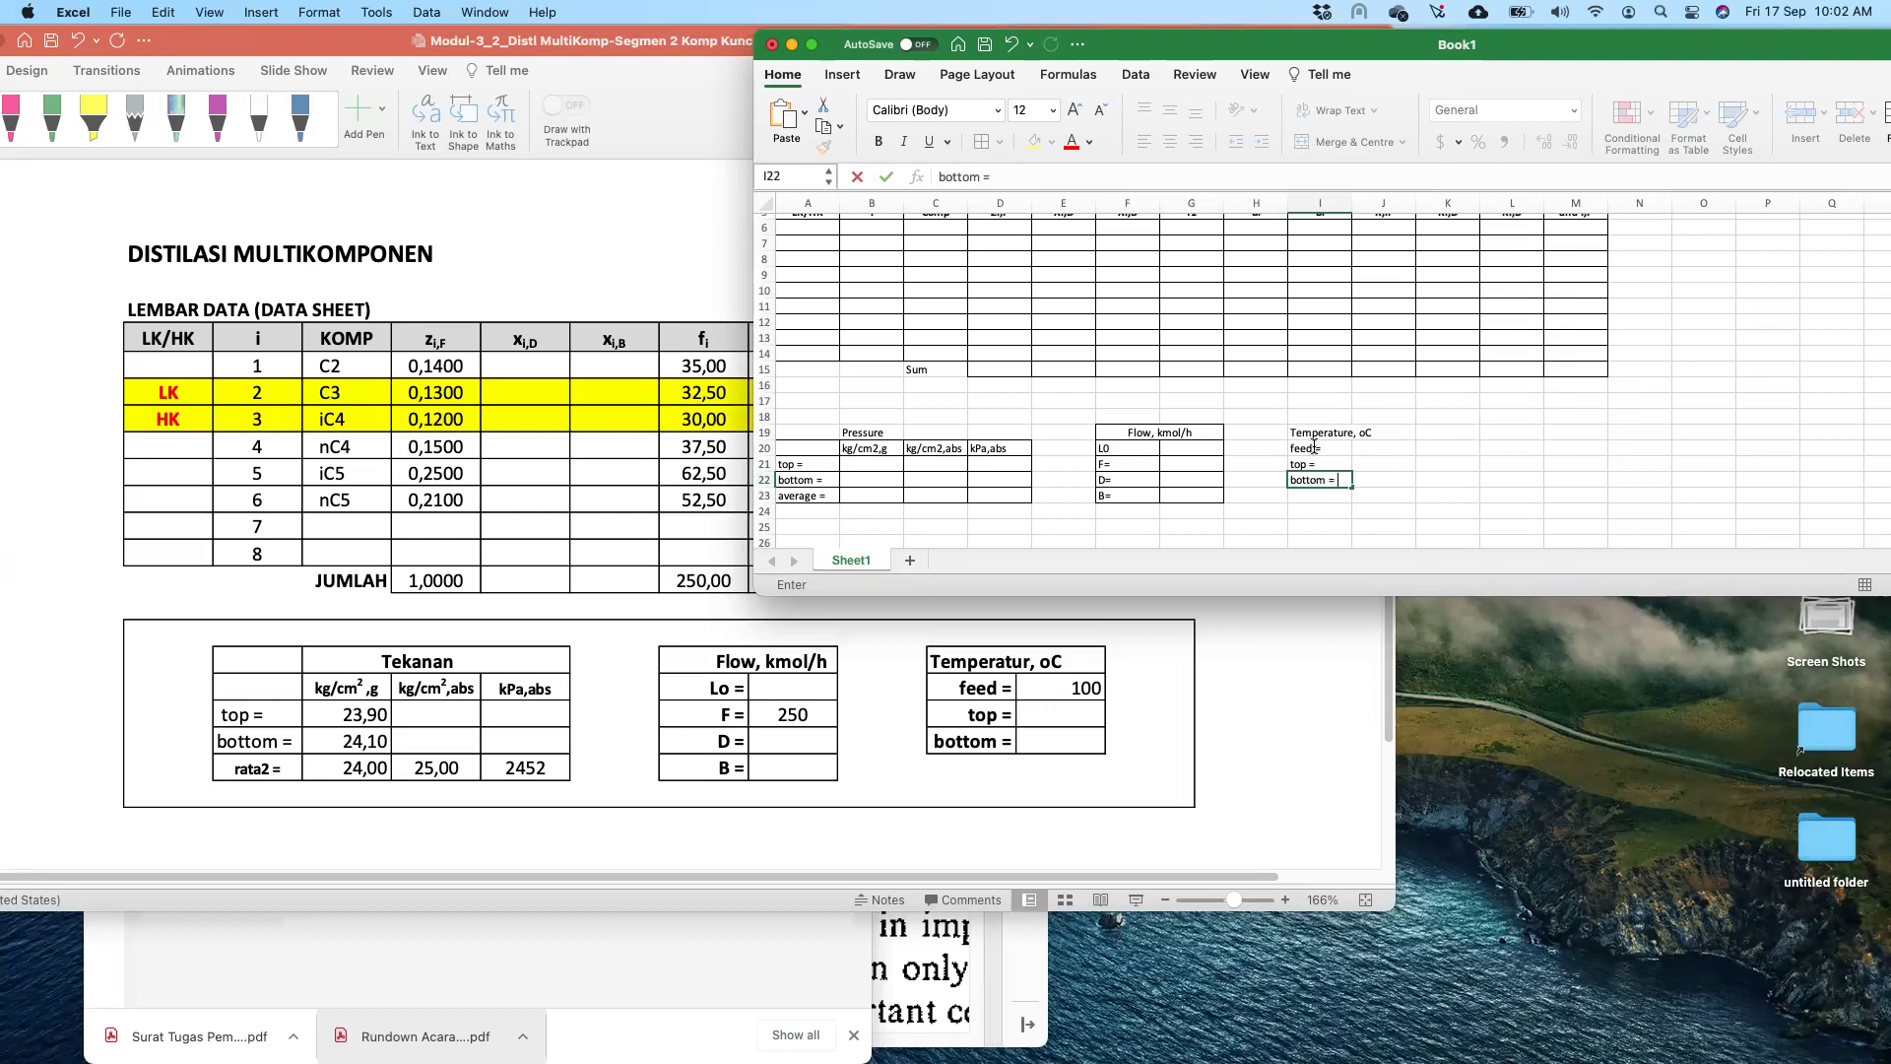
key(Return)
- Apply all borders to the temperature table I19:J22 and merge and centre its heading across I19:J19
click(1329, 432)
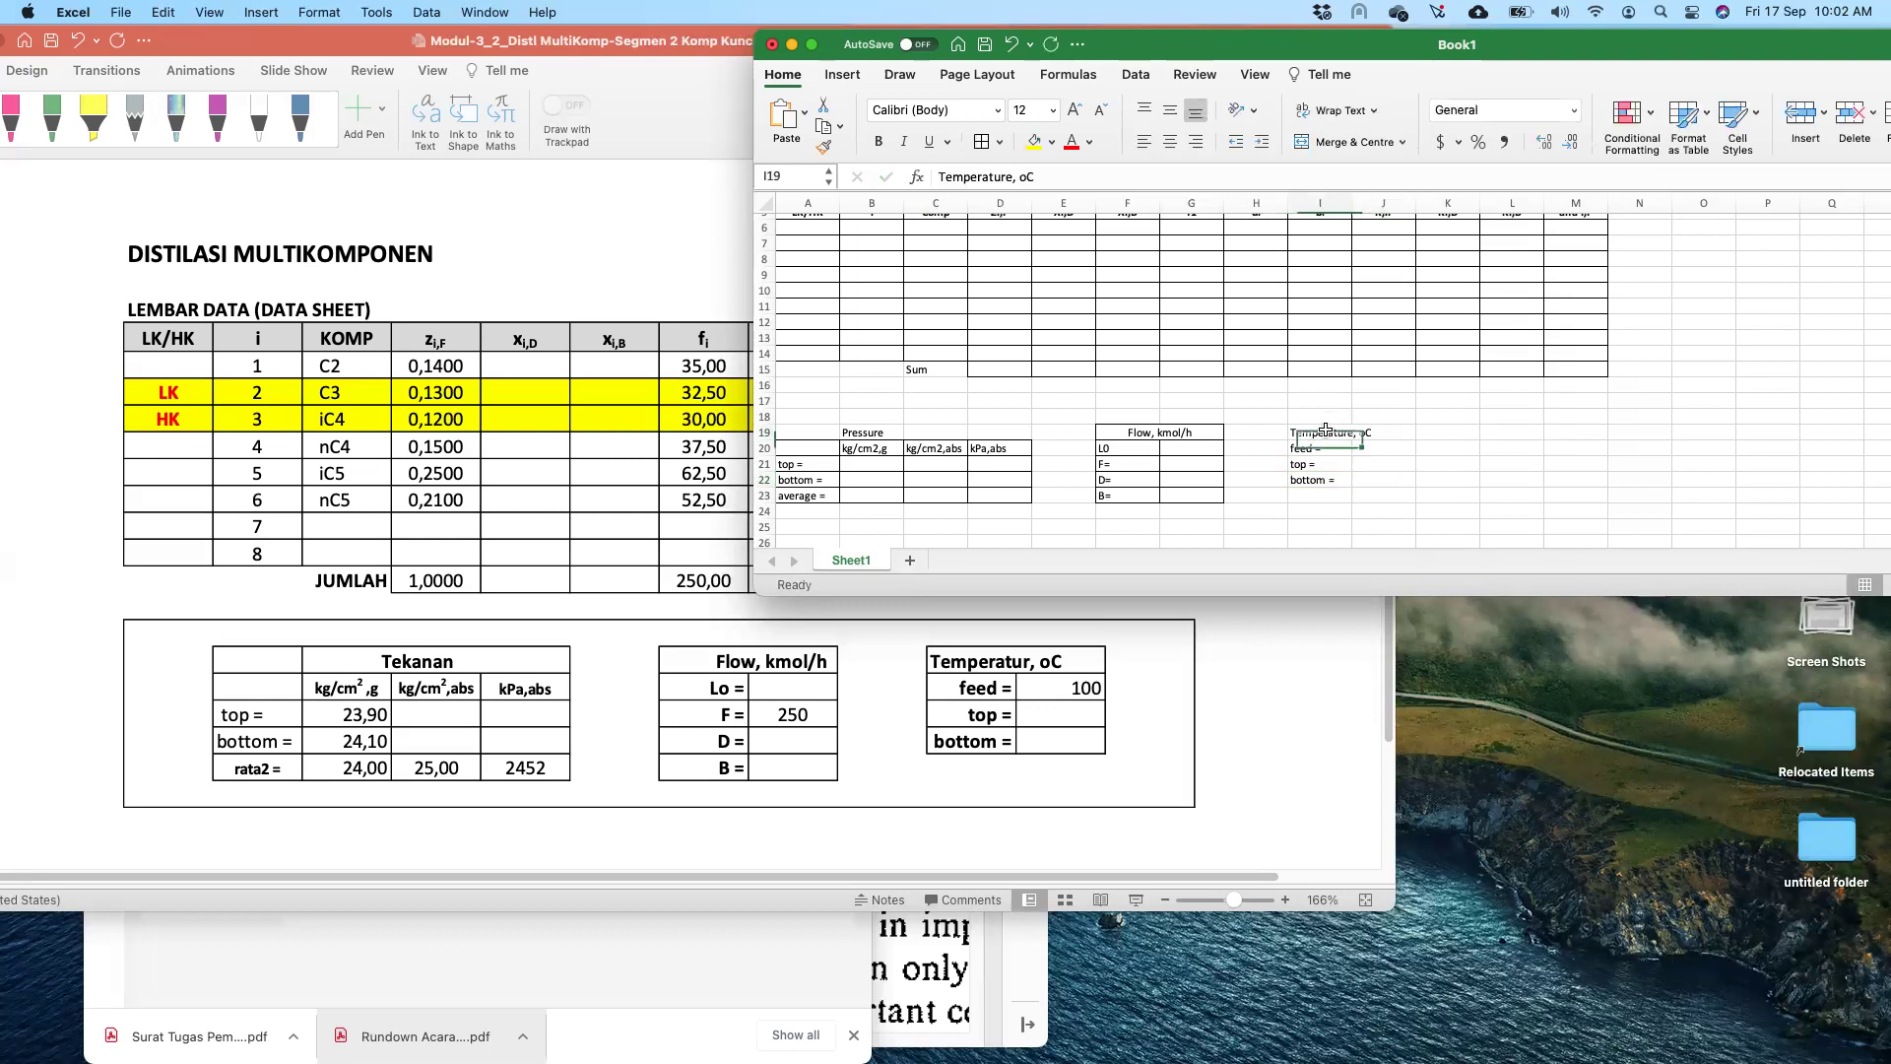
drag(1346, 486, 1389, 483)
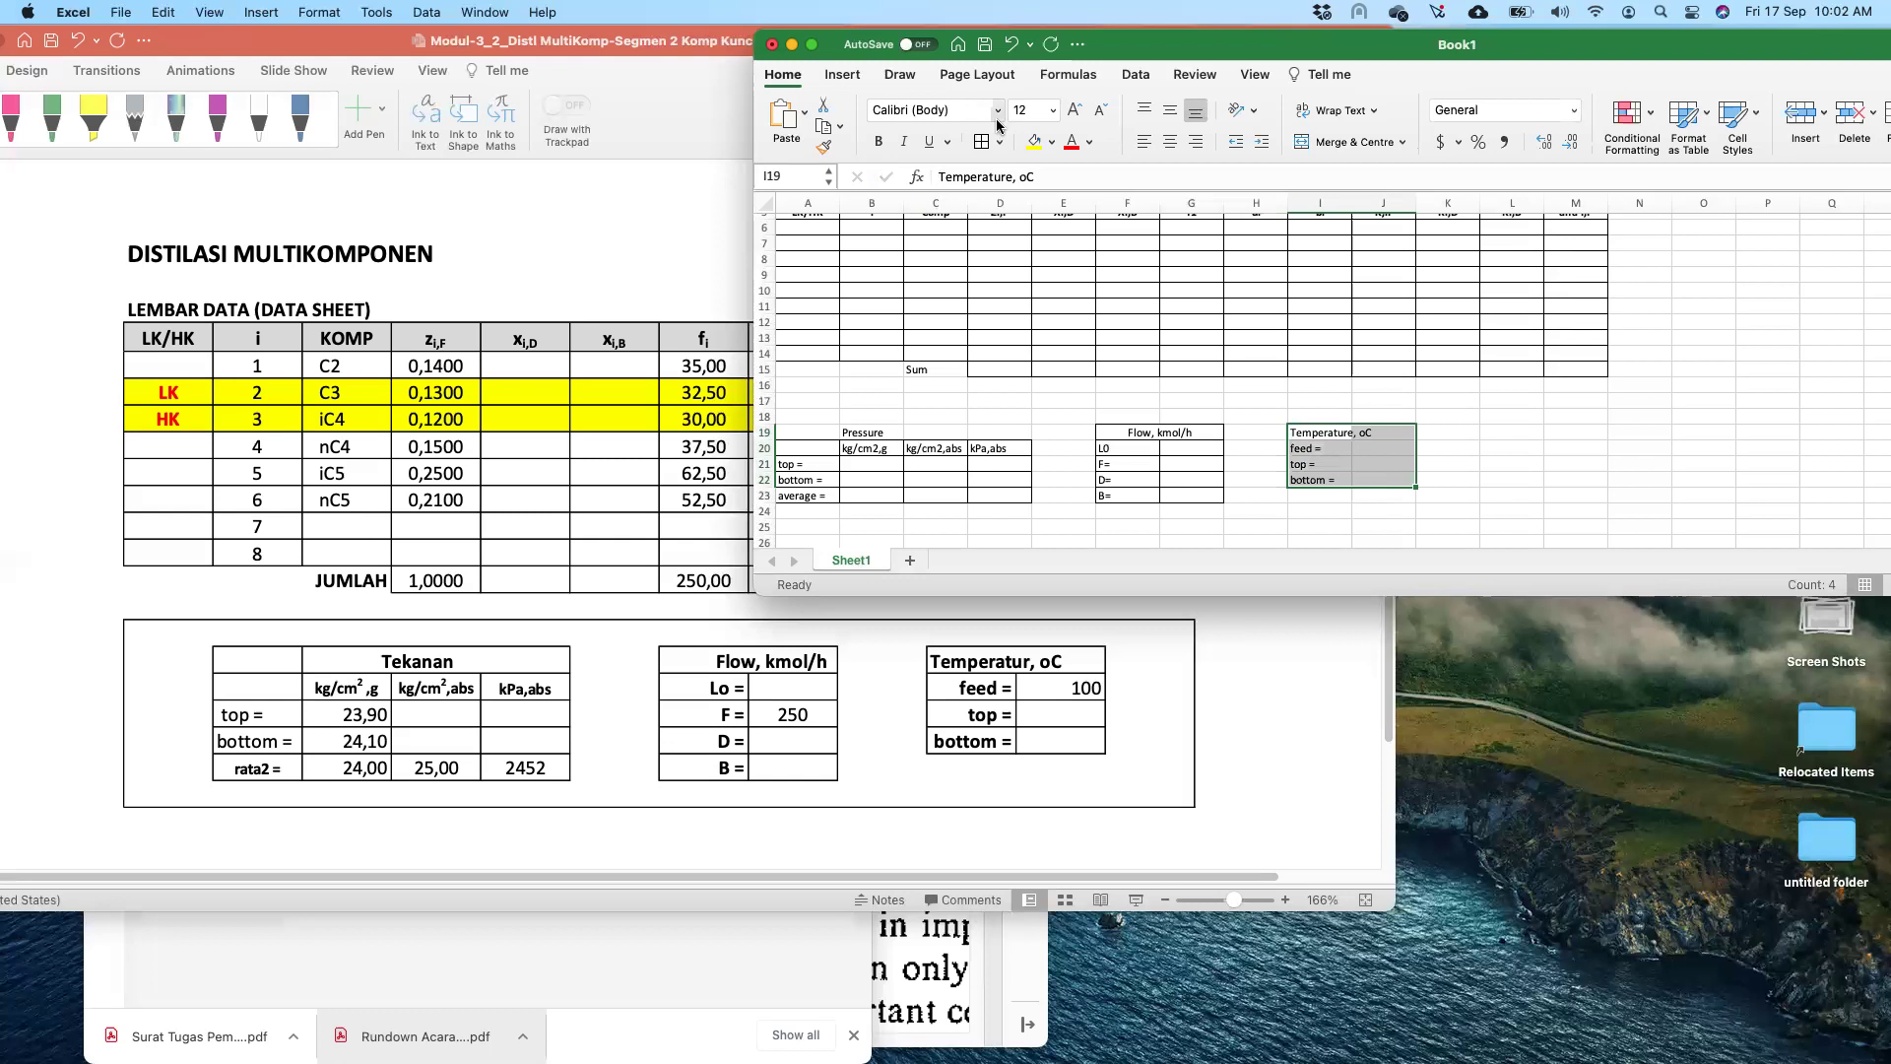
click(980, 146)
drag(1320, 430, 1381, 432)
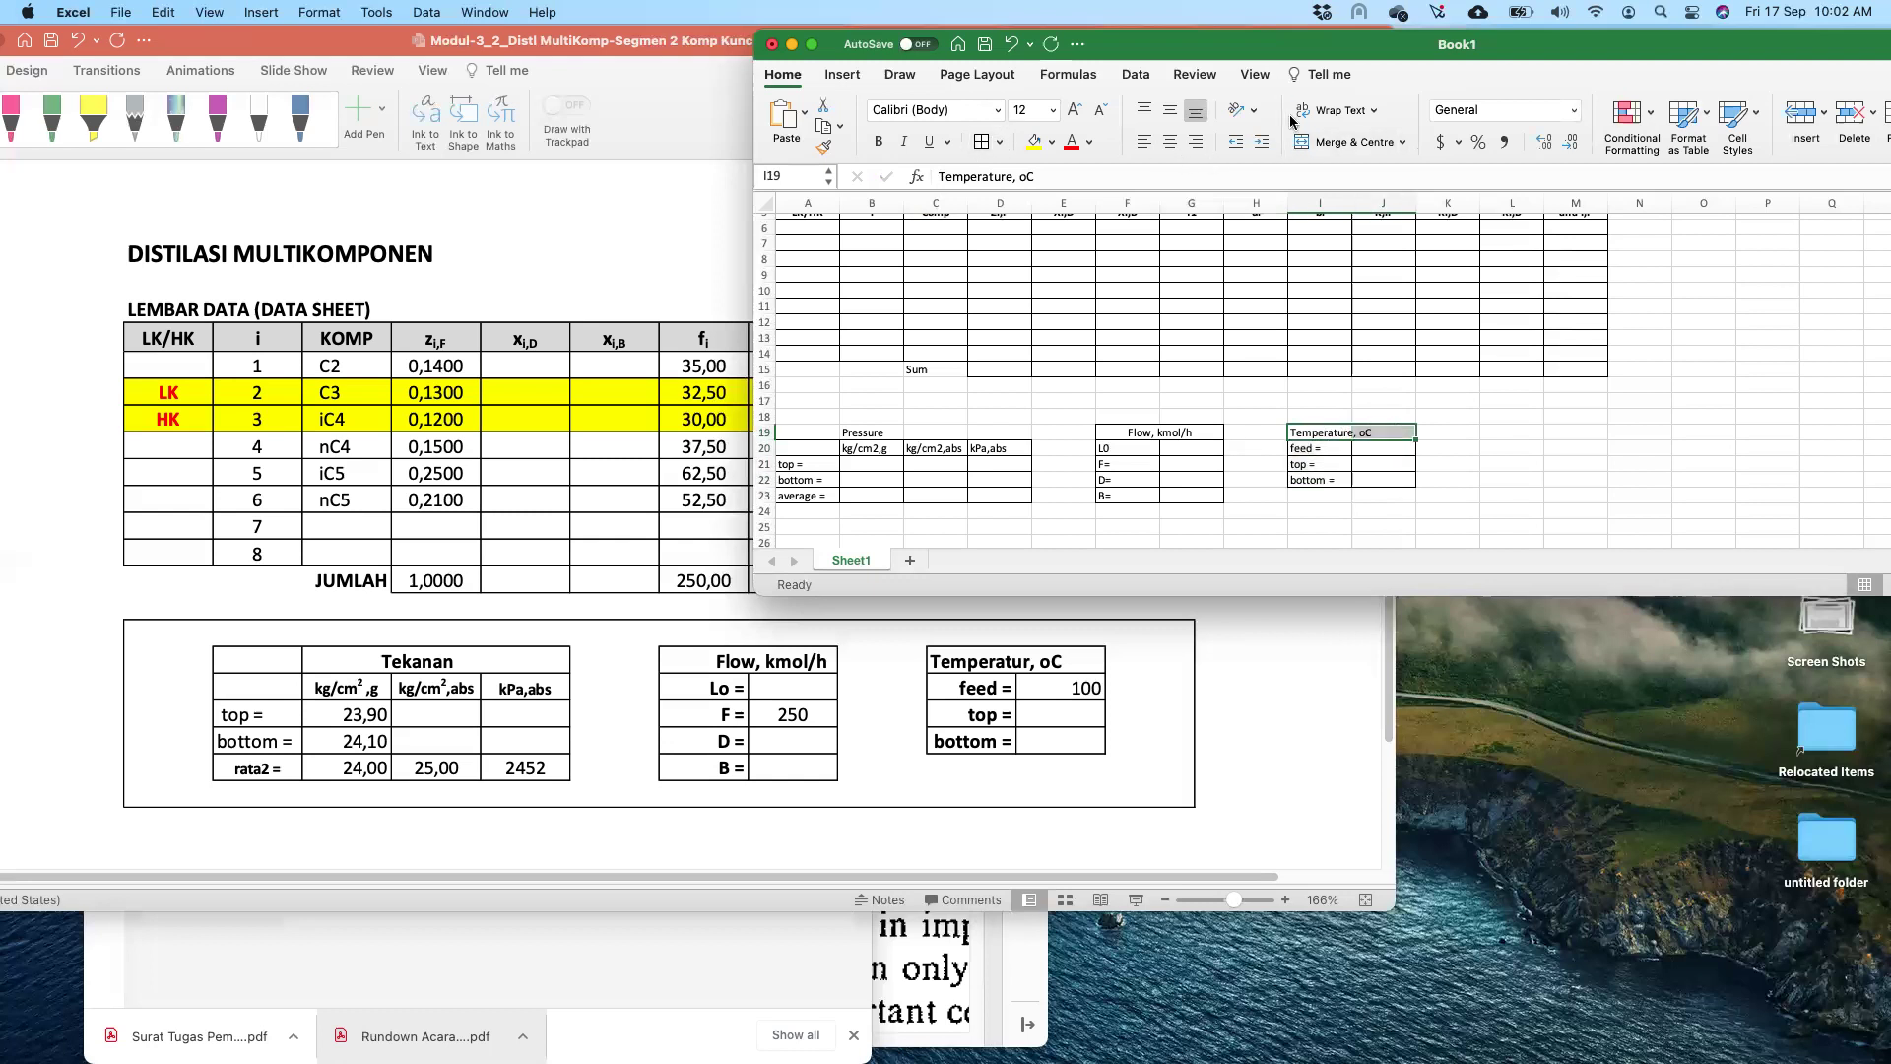
click(1308, 149)
- Merge and centre the Pressure heading across A19:D19 and make the range A19:J24 bold
scroll(1182, 493, down, 1)
drag(810, 431, 991, 432)
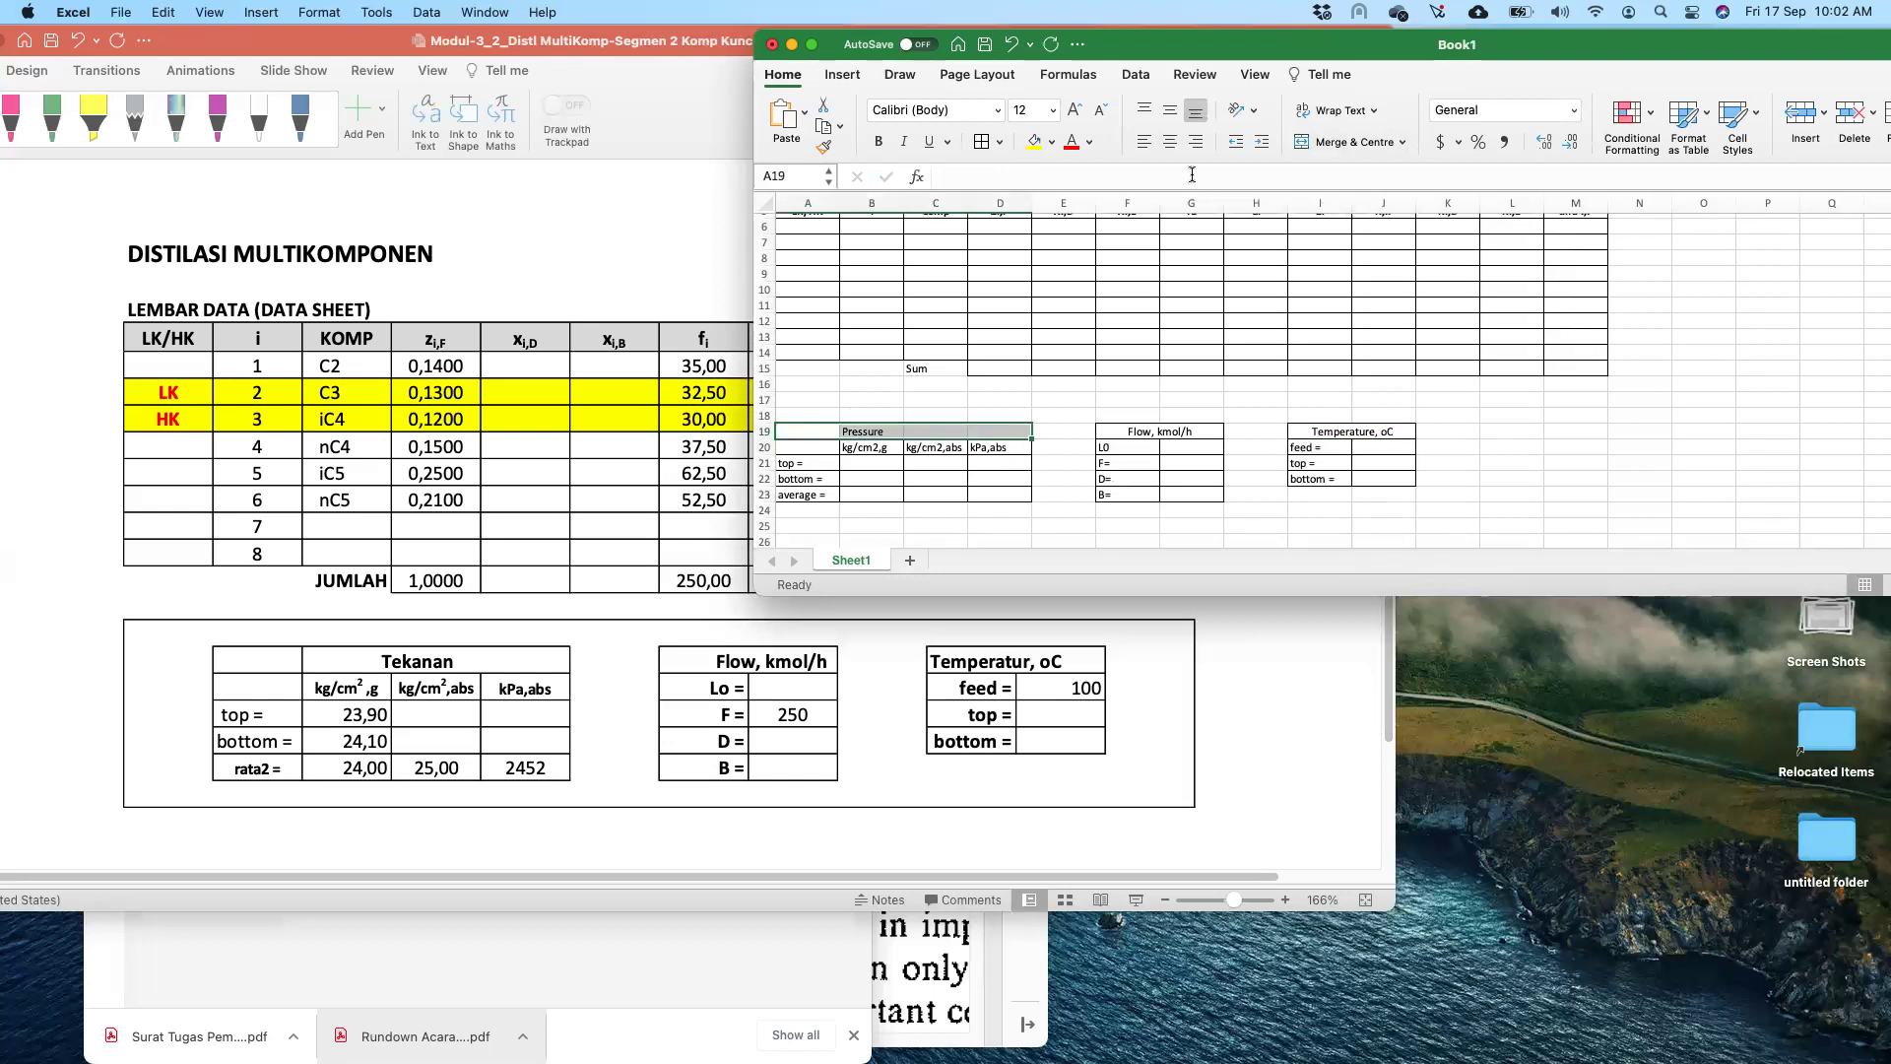
click(1320, 142)
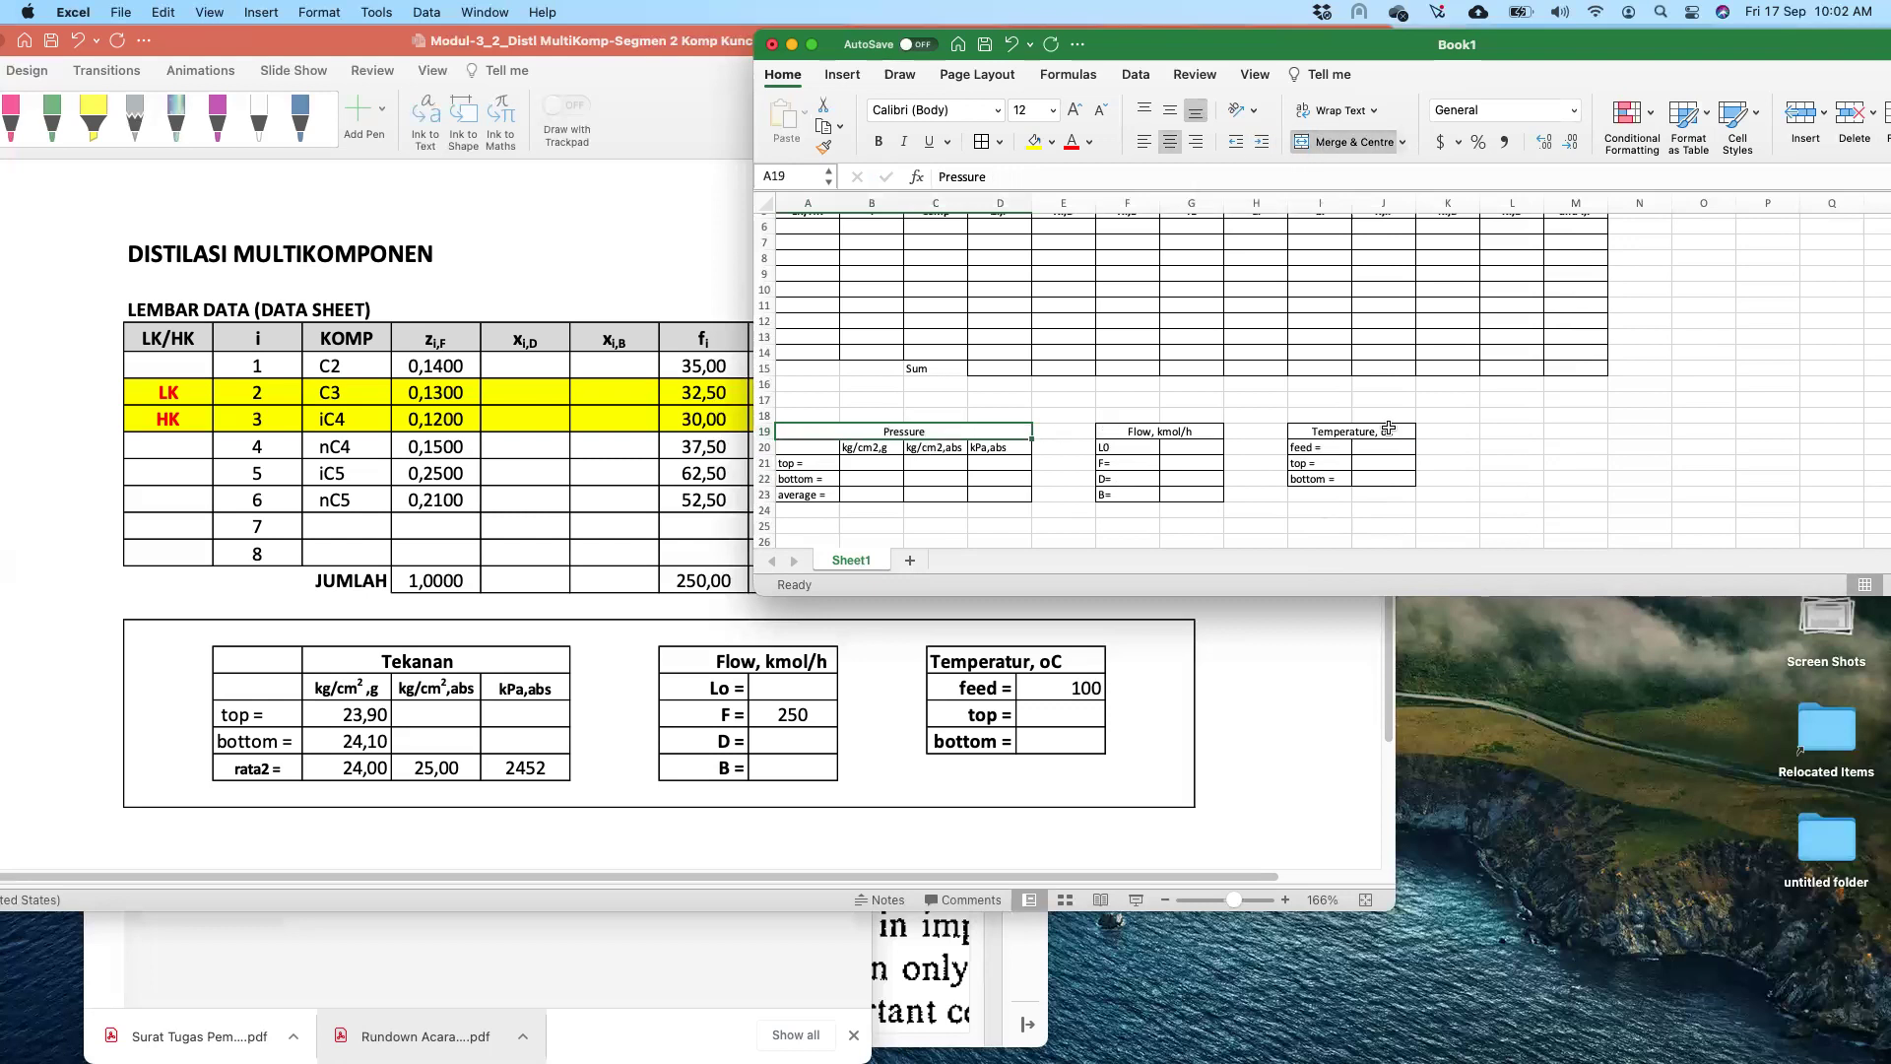
drag(1367, 483, 1365, 510)
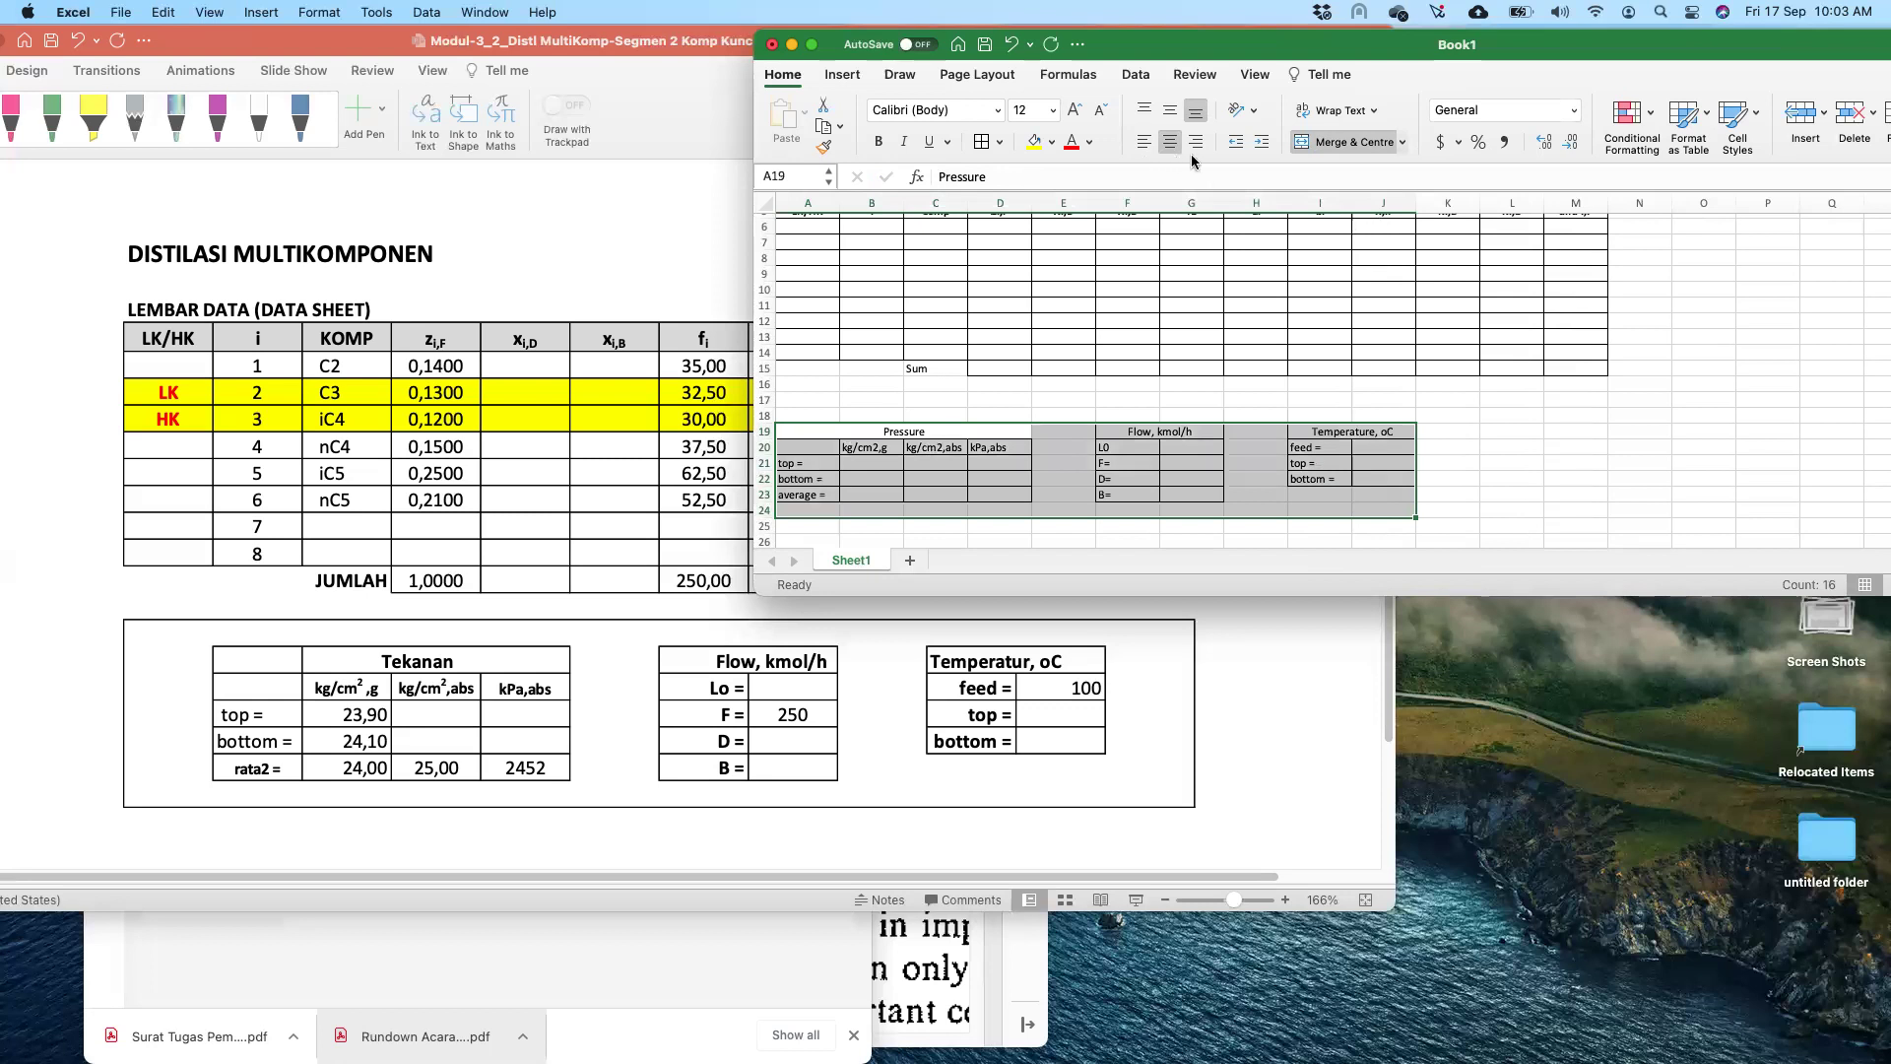
key(super+b)
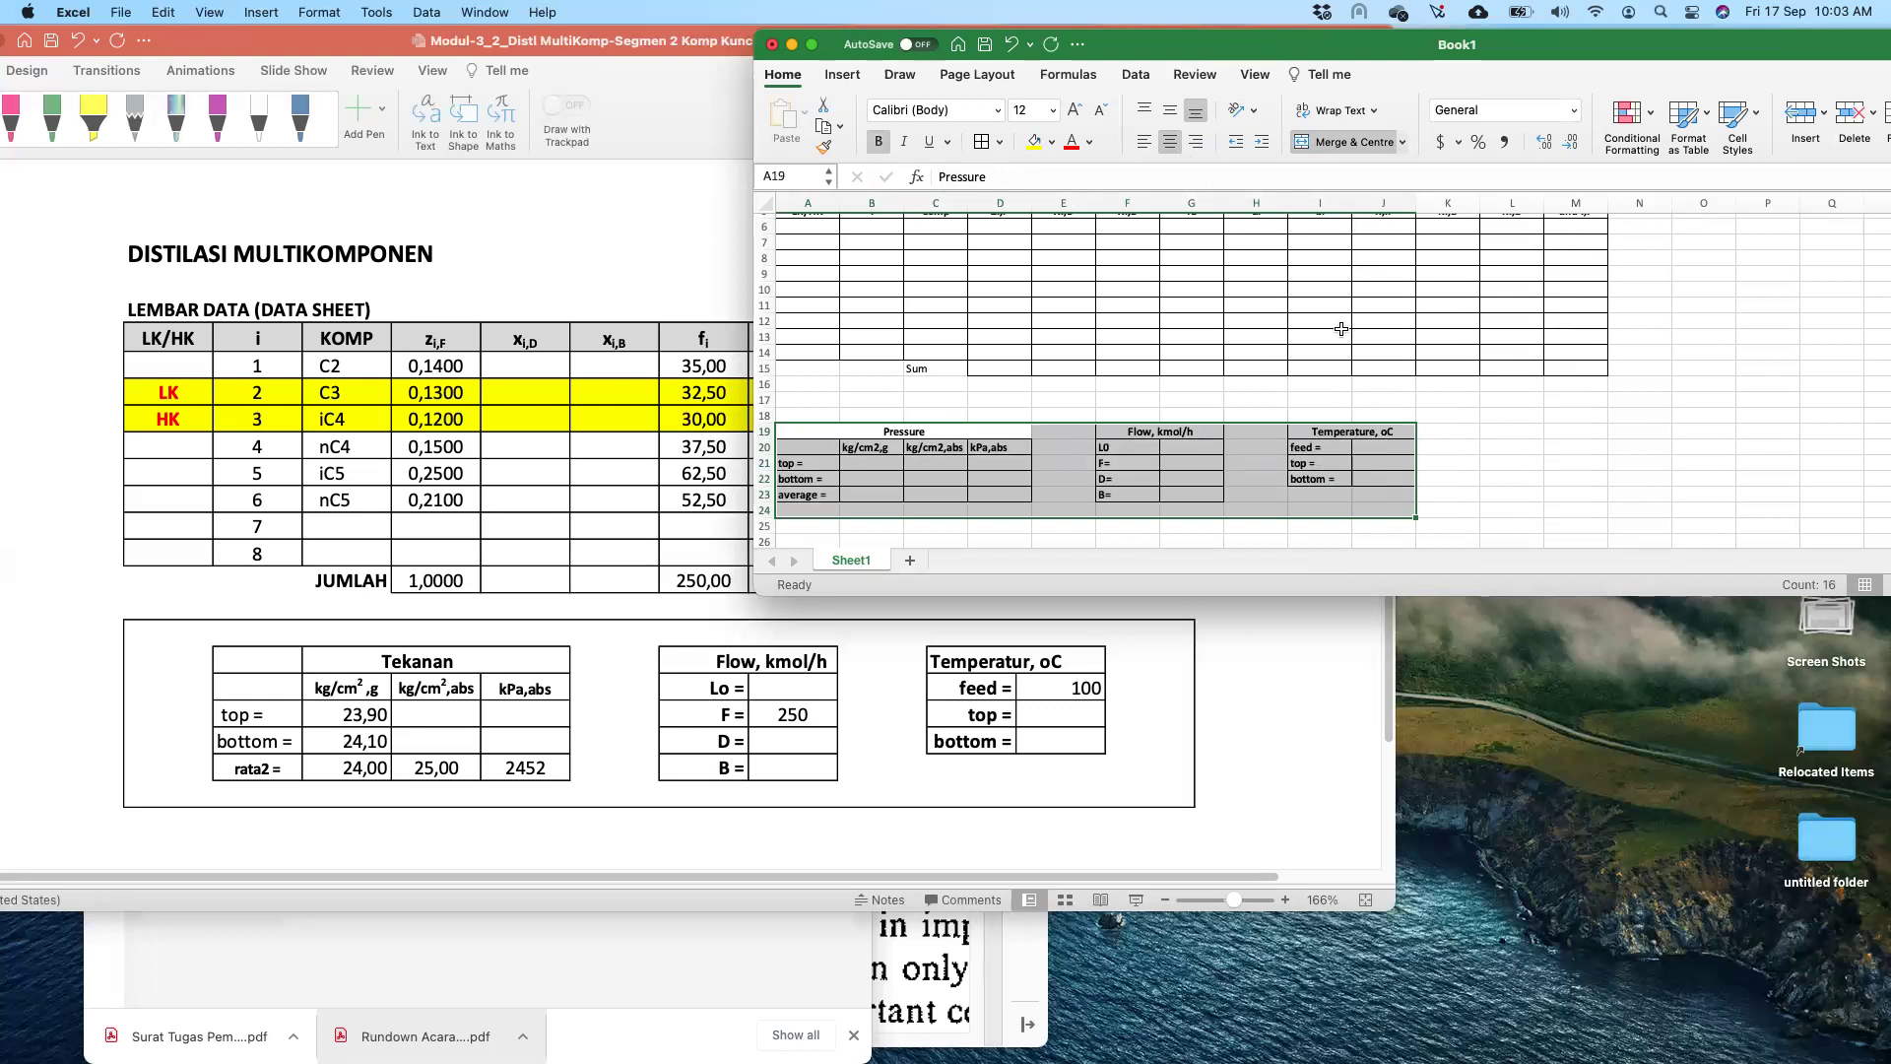
- Save the workbook as "exercise - TK3101 17th of Sept 2021" in Excel Workbook format in the Downloads folder
click(730, 683)
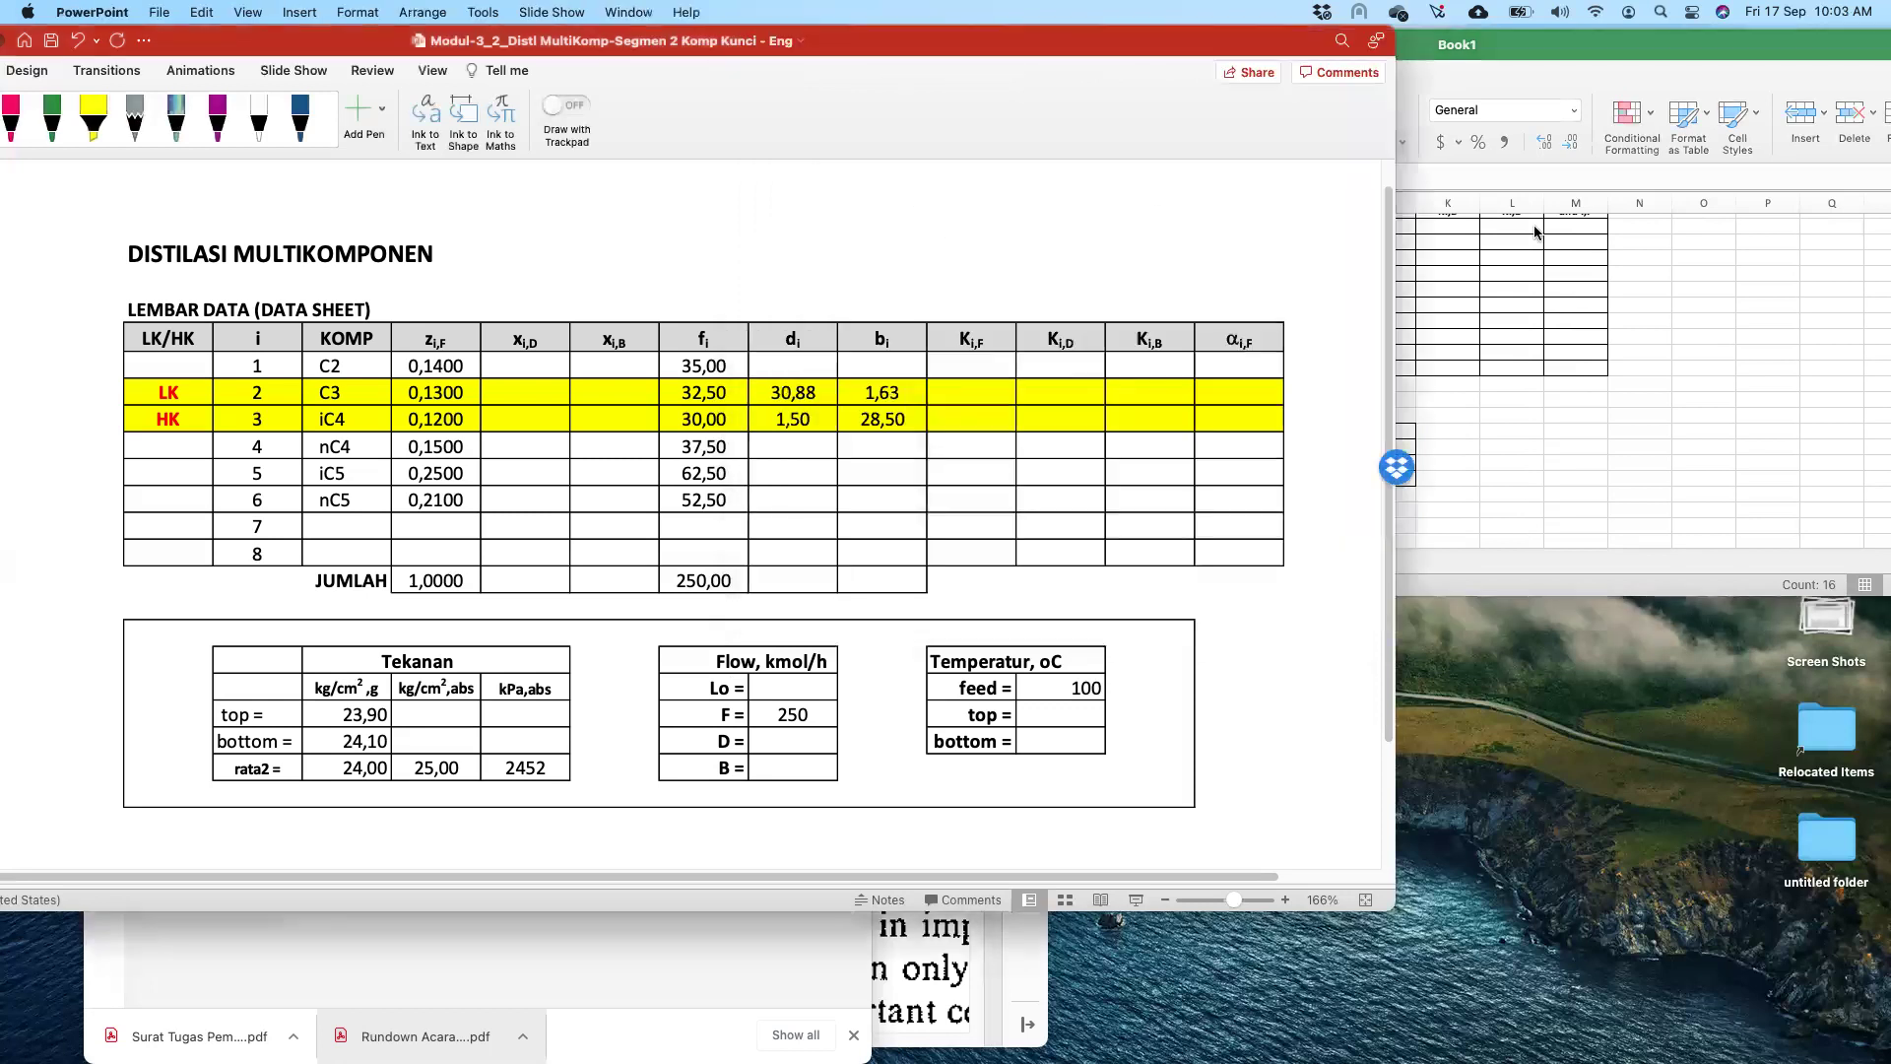
click(1554, 83)
drag(1558, 30, 1504, 263)
scroll(1118, 638, up, 2)
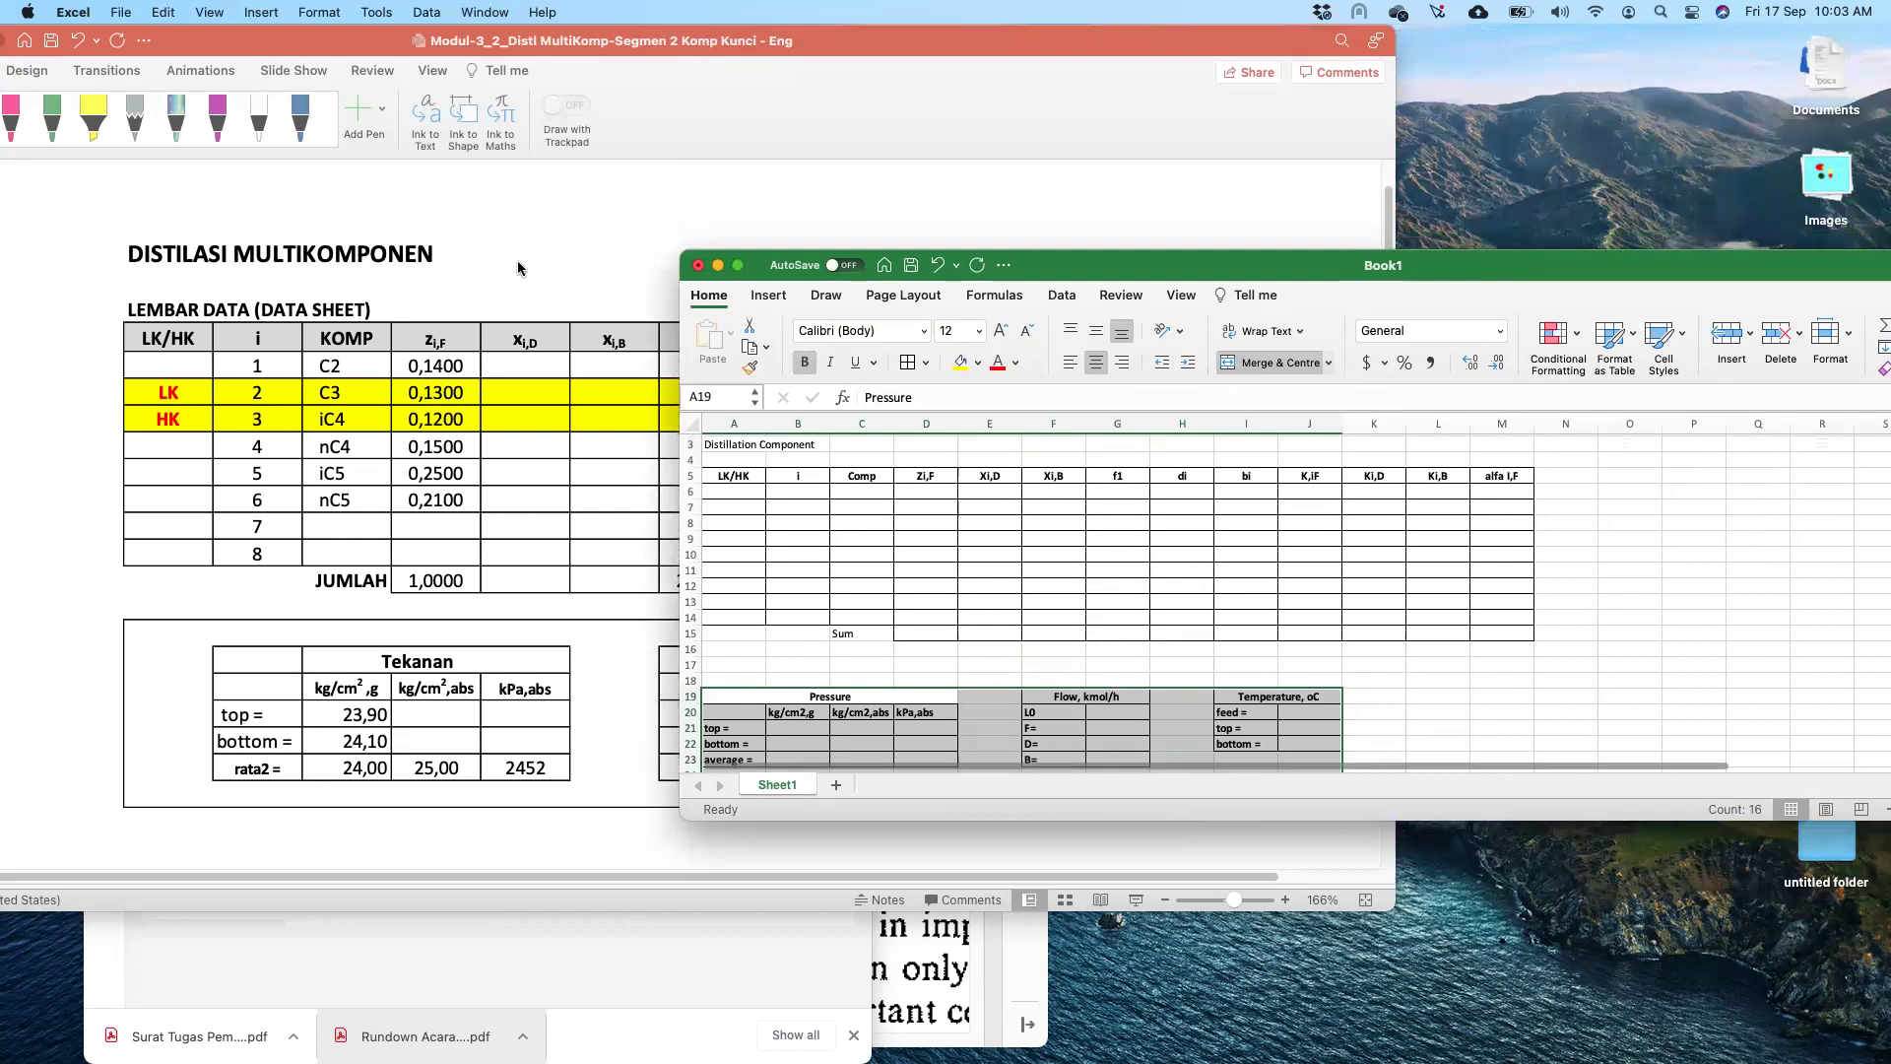
click(121, 14)
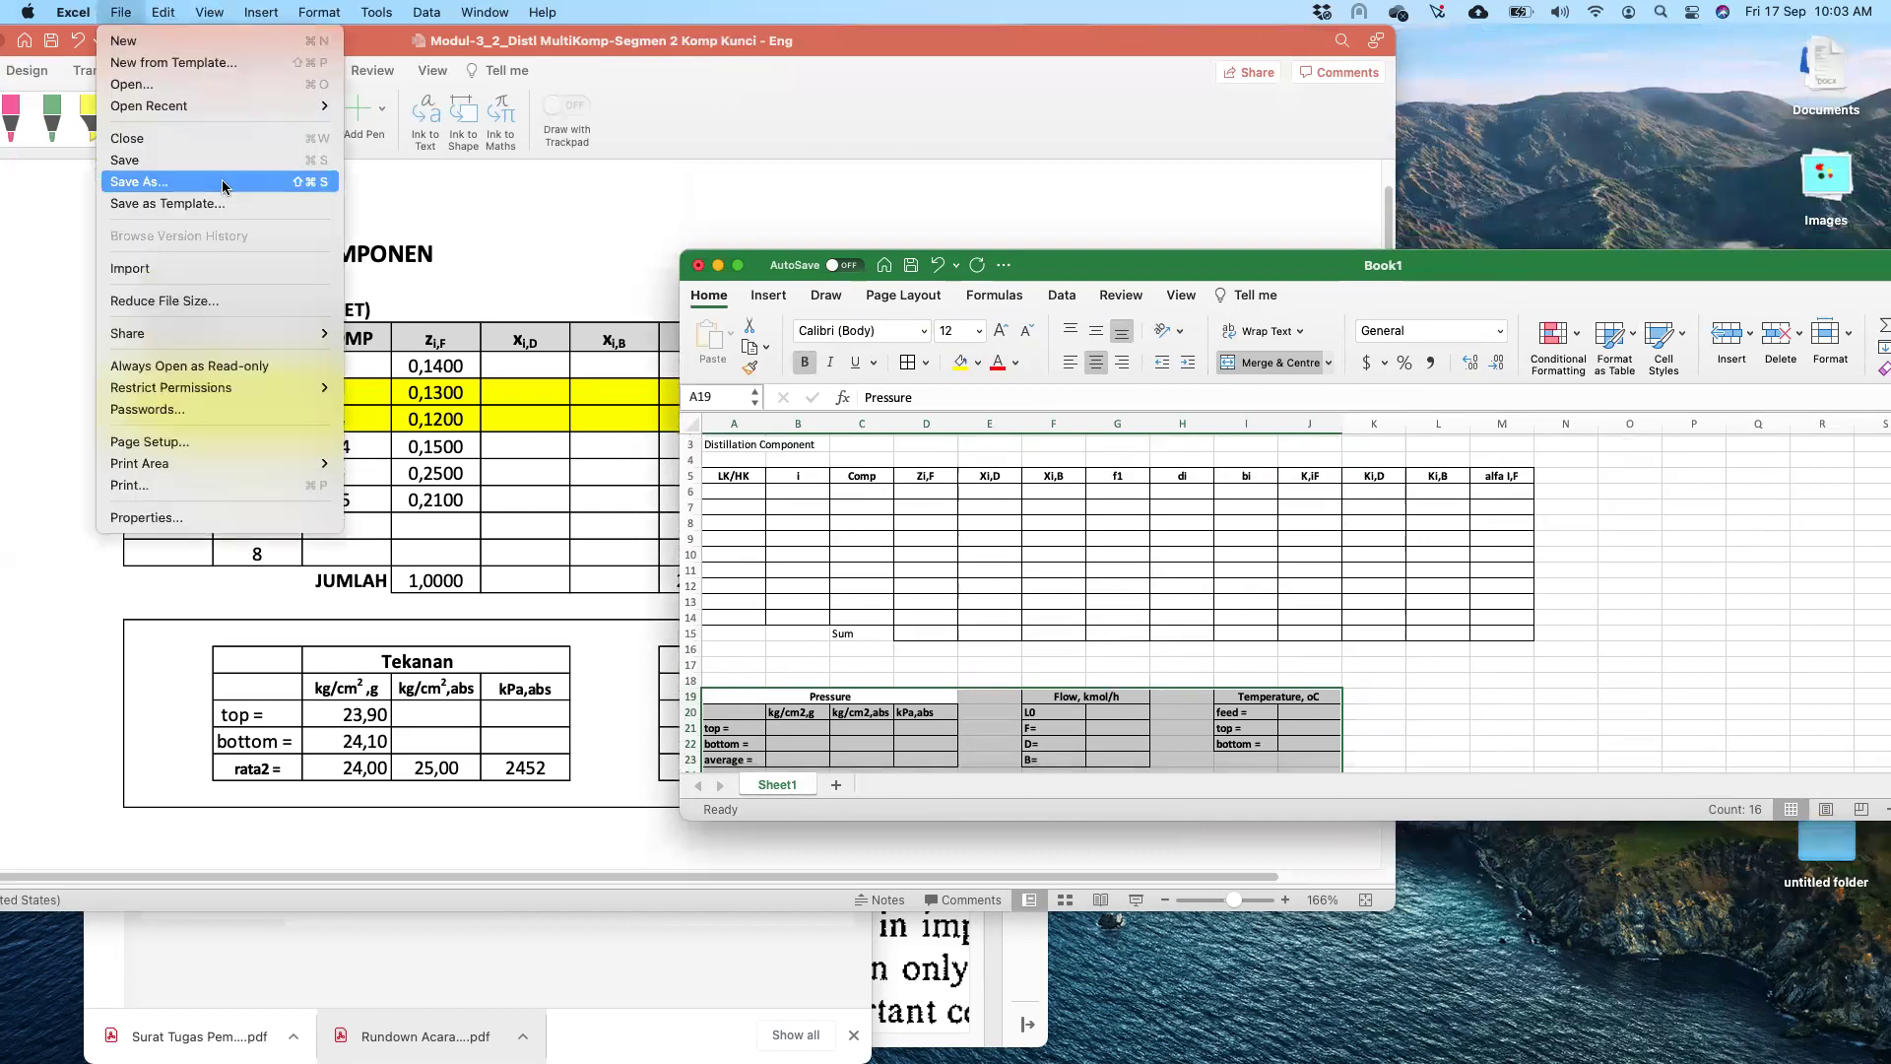
click(222, 183)
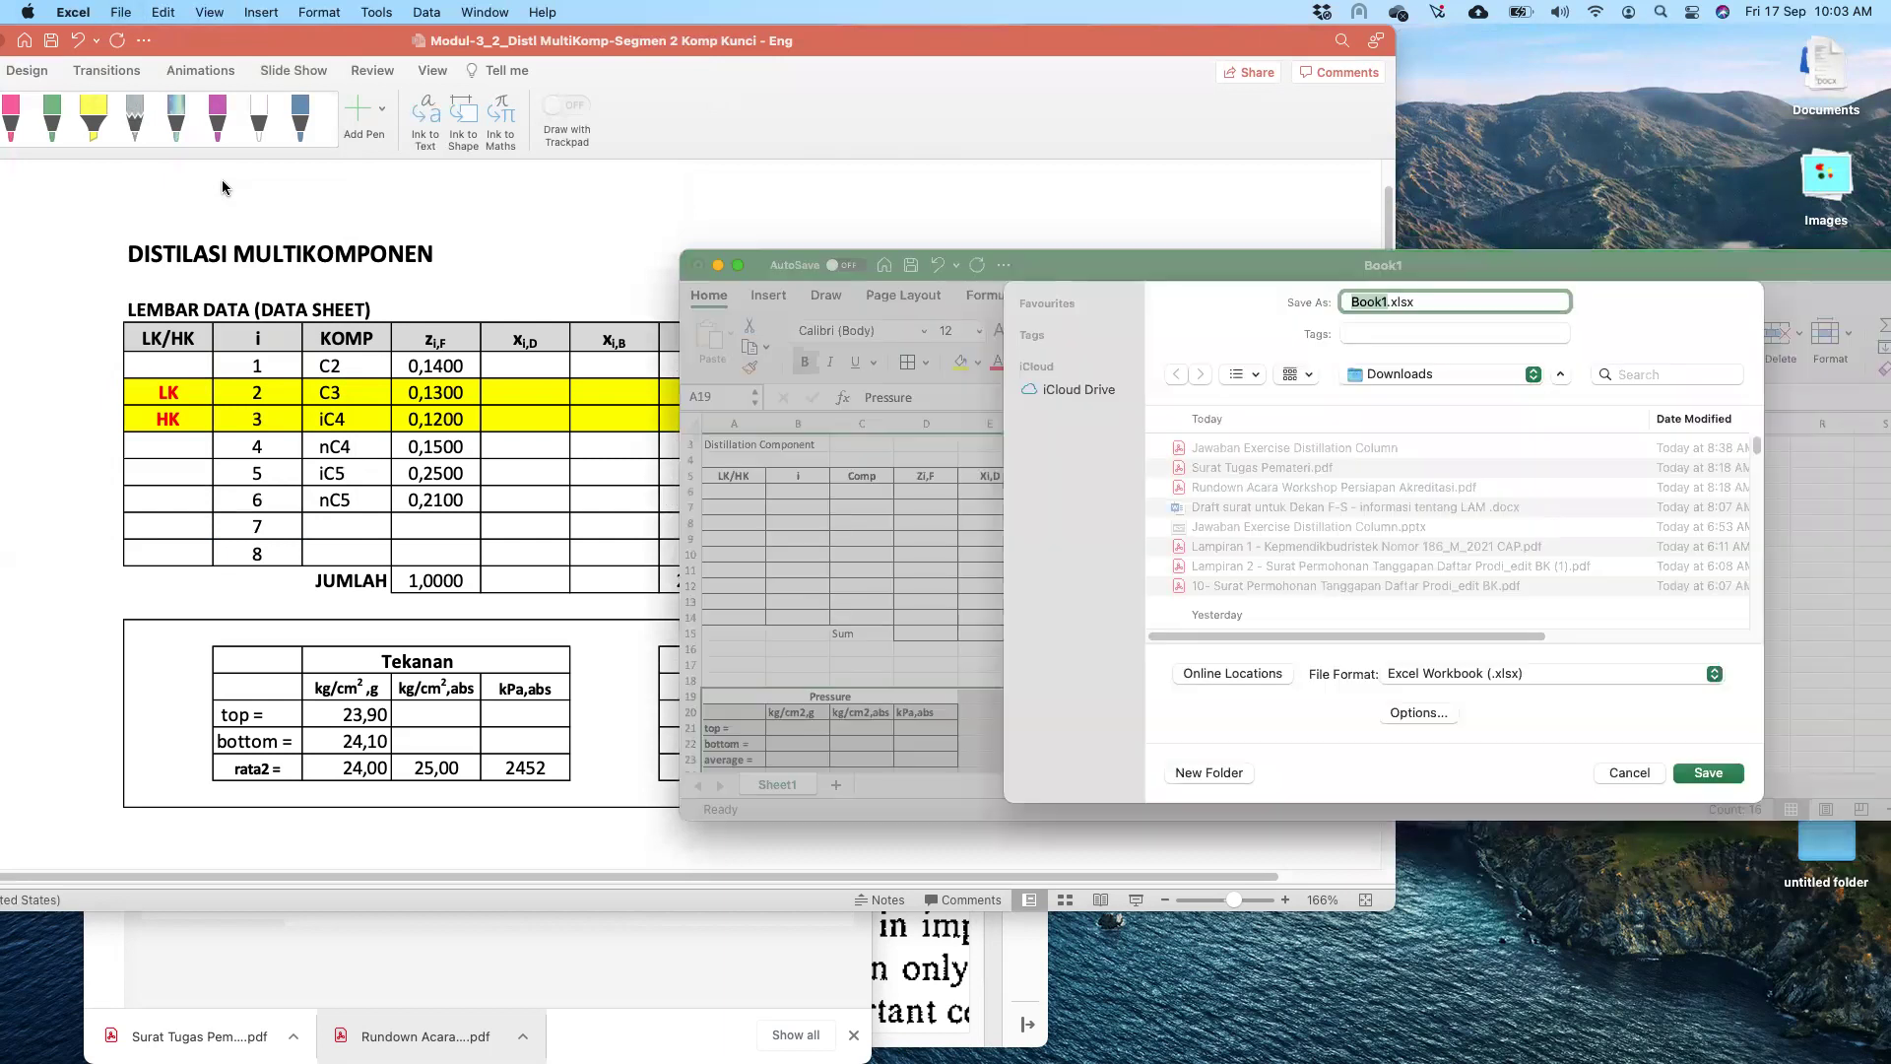
text(exercise - TK3101 17th of Sept 2021)
key(Return)
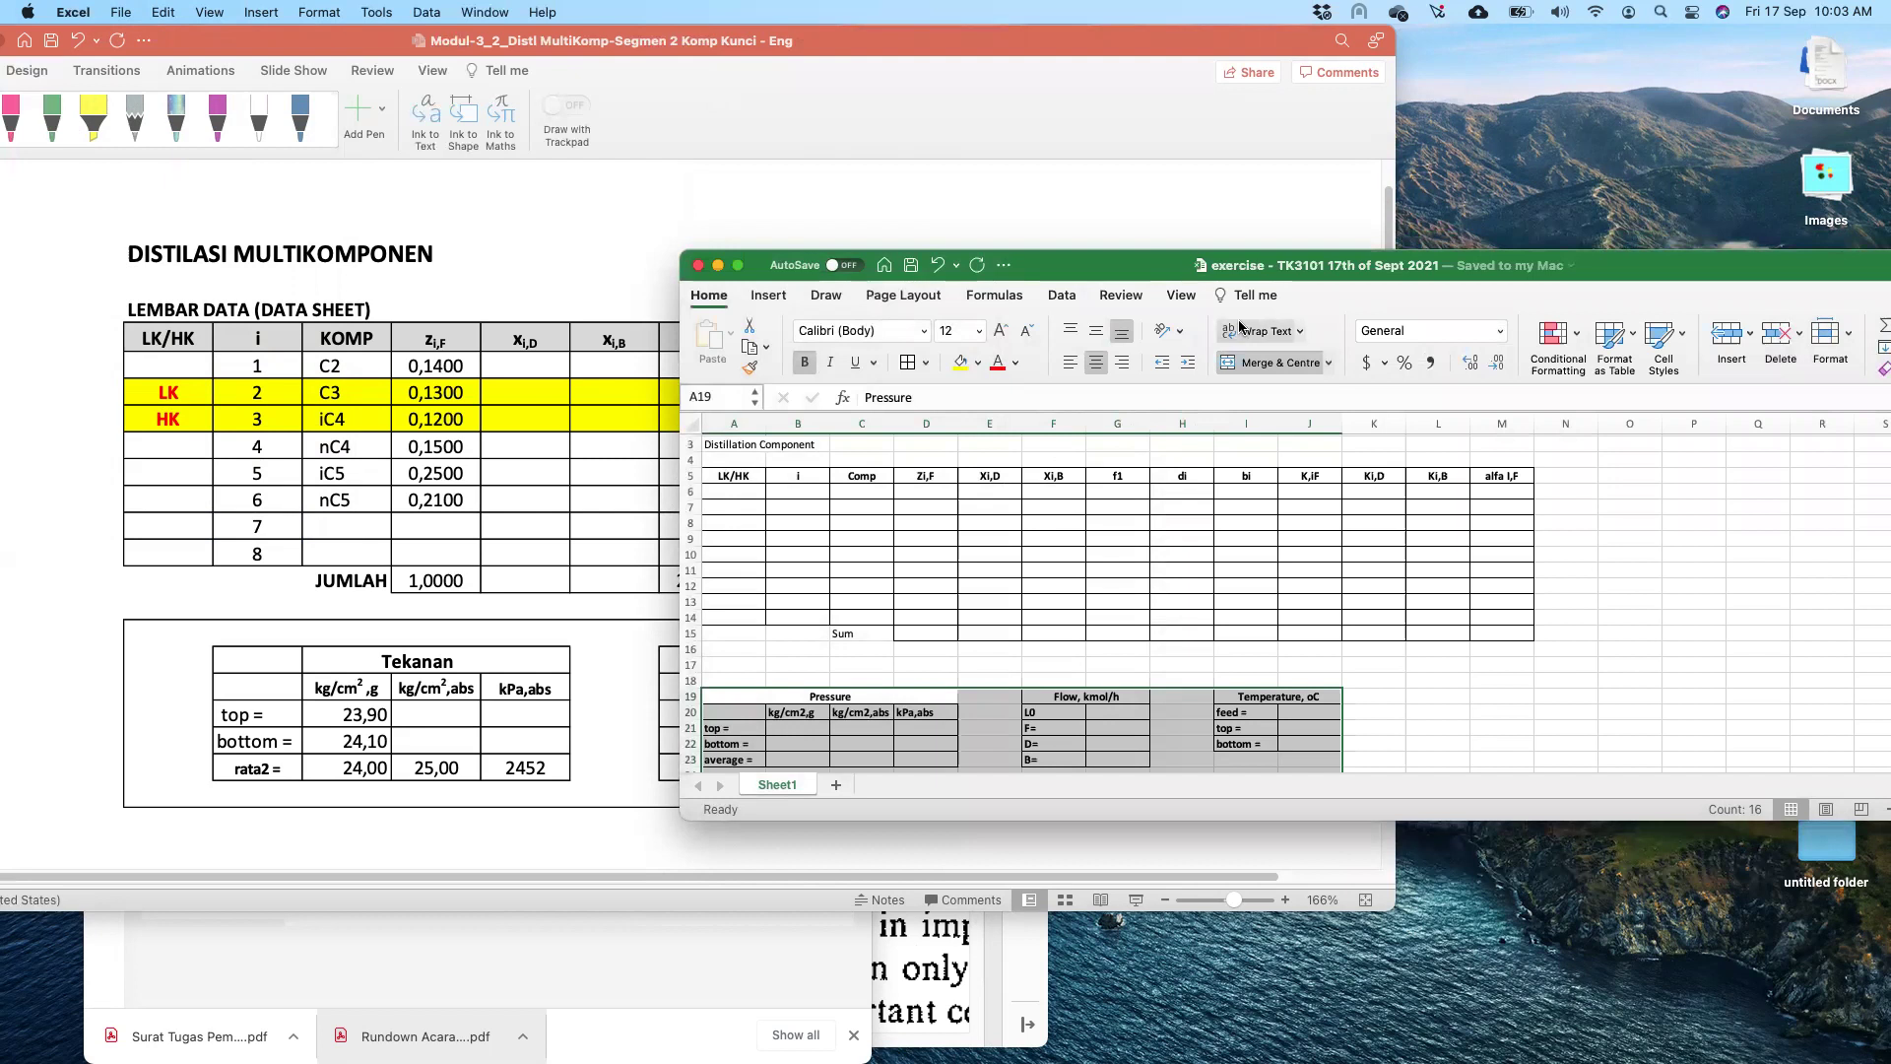
- Switch to PowerPoint, extend its window downward, and move the workbook window up so the slide's lower tables stay uncovered
click(1256, 877)
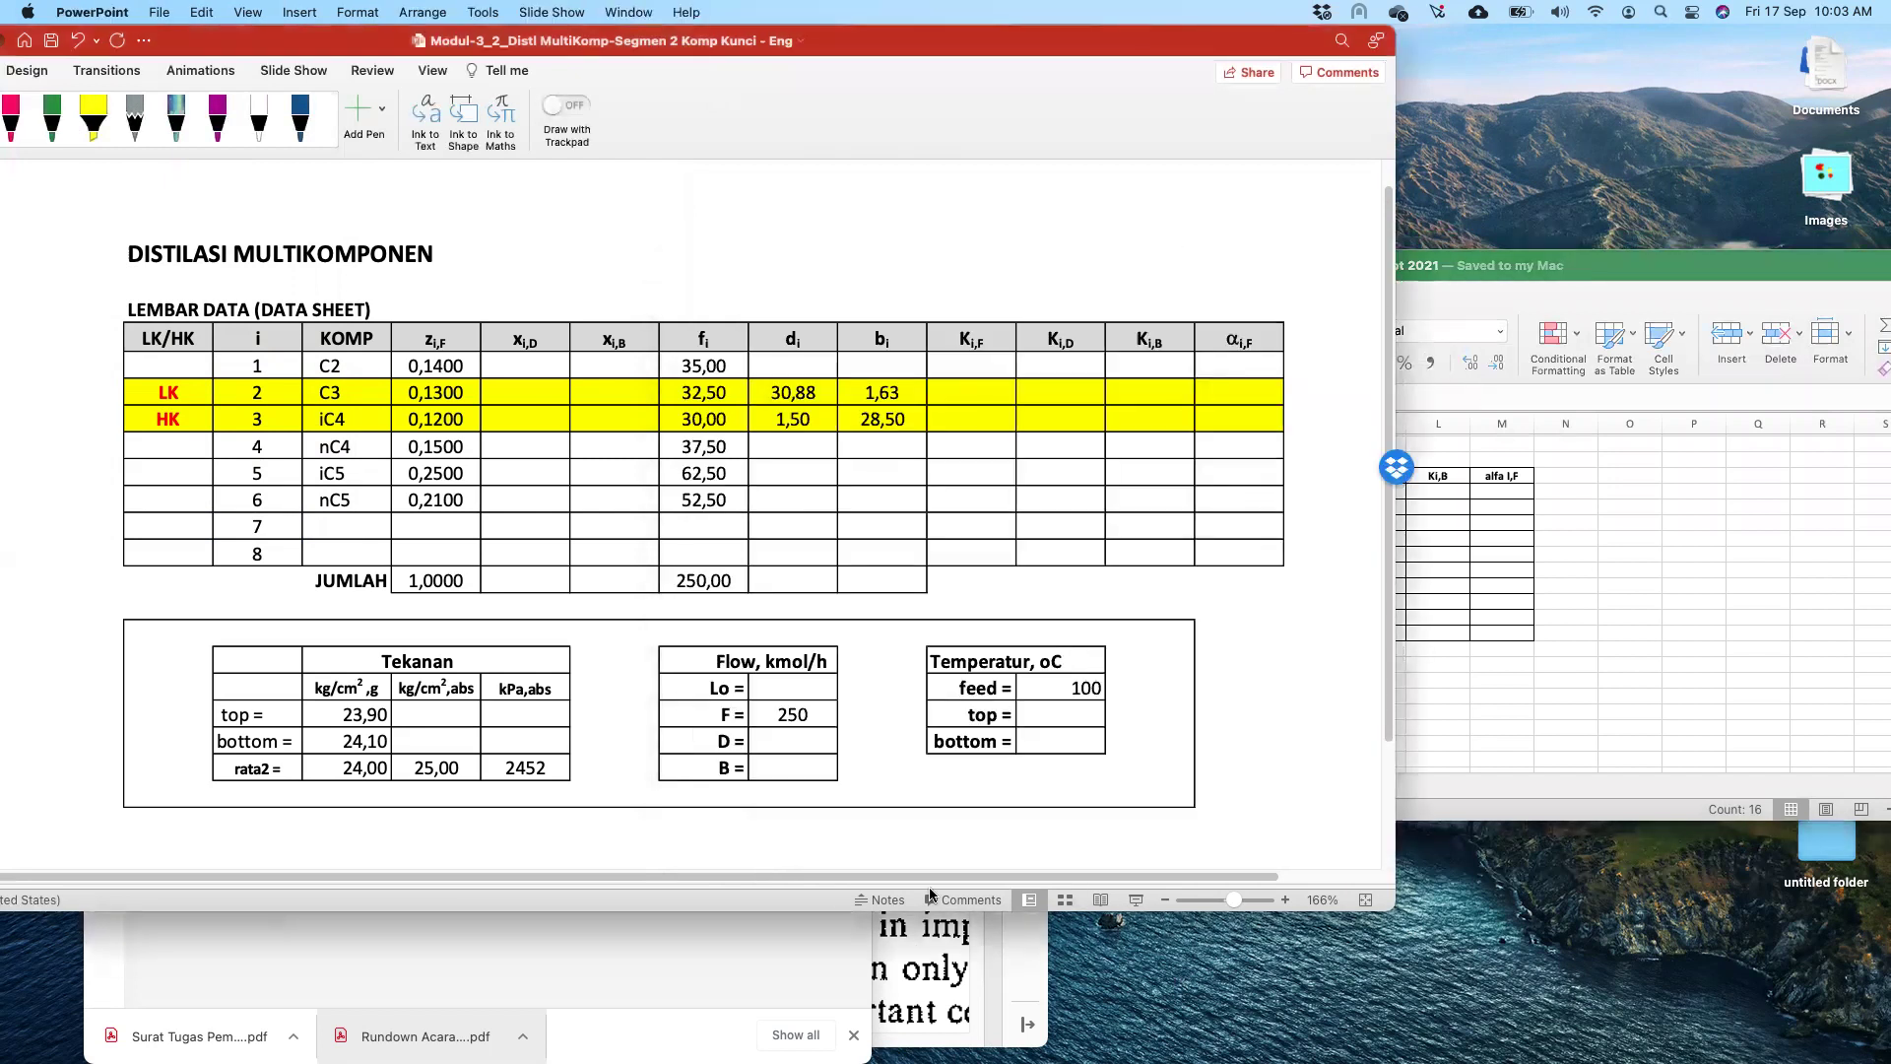
double_click(769, 912)
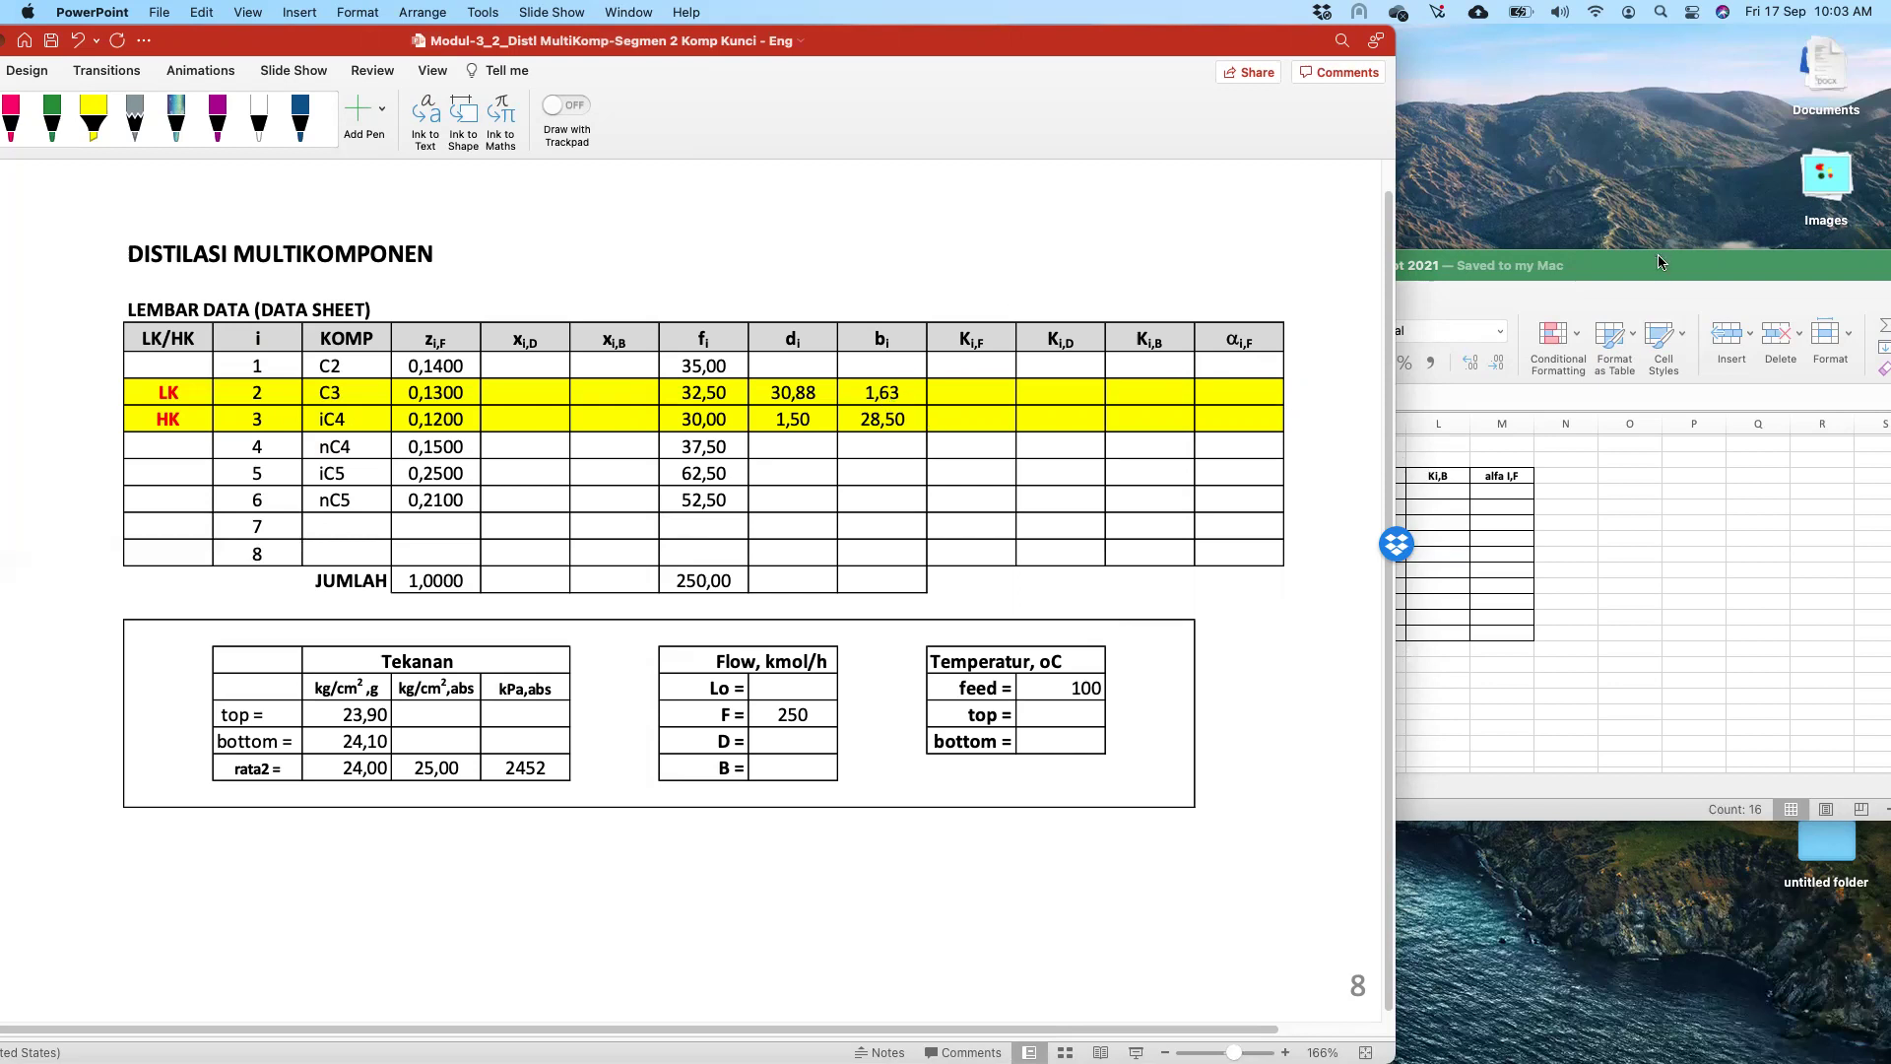
drag(1658, 254, 1889, 30)
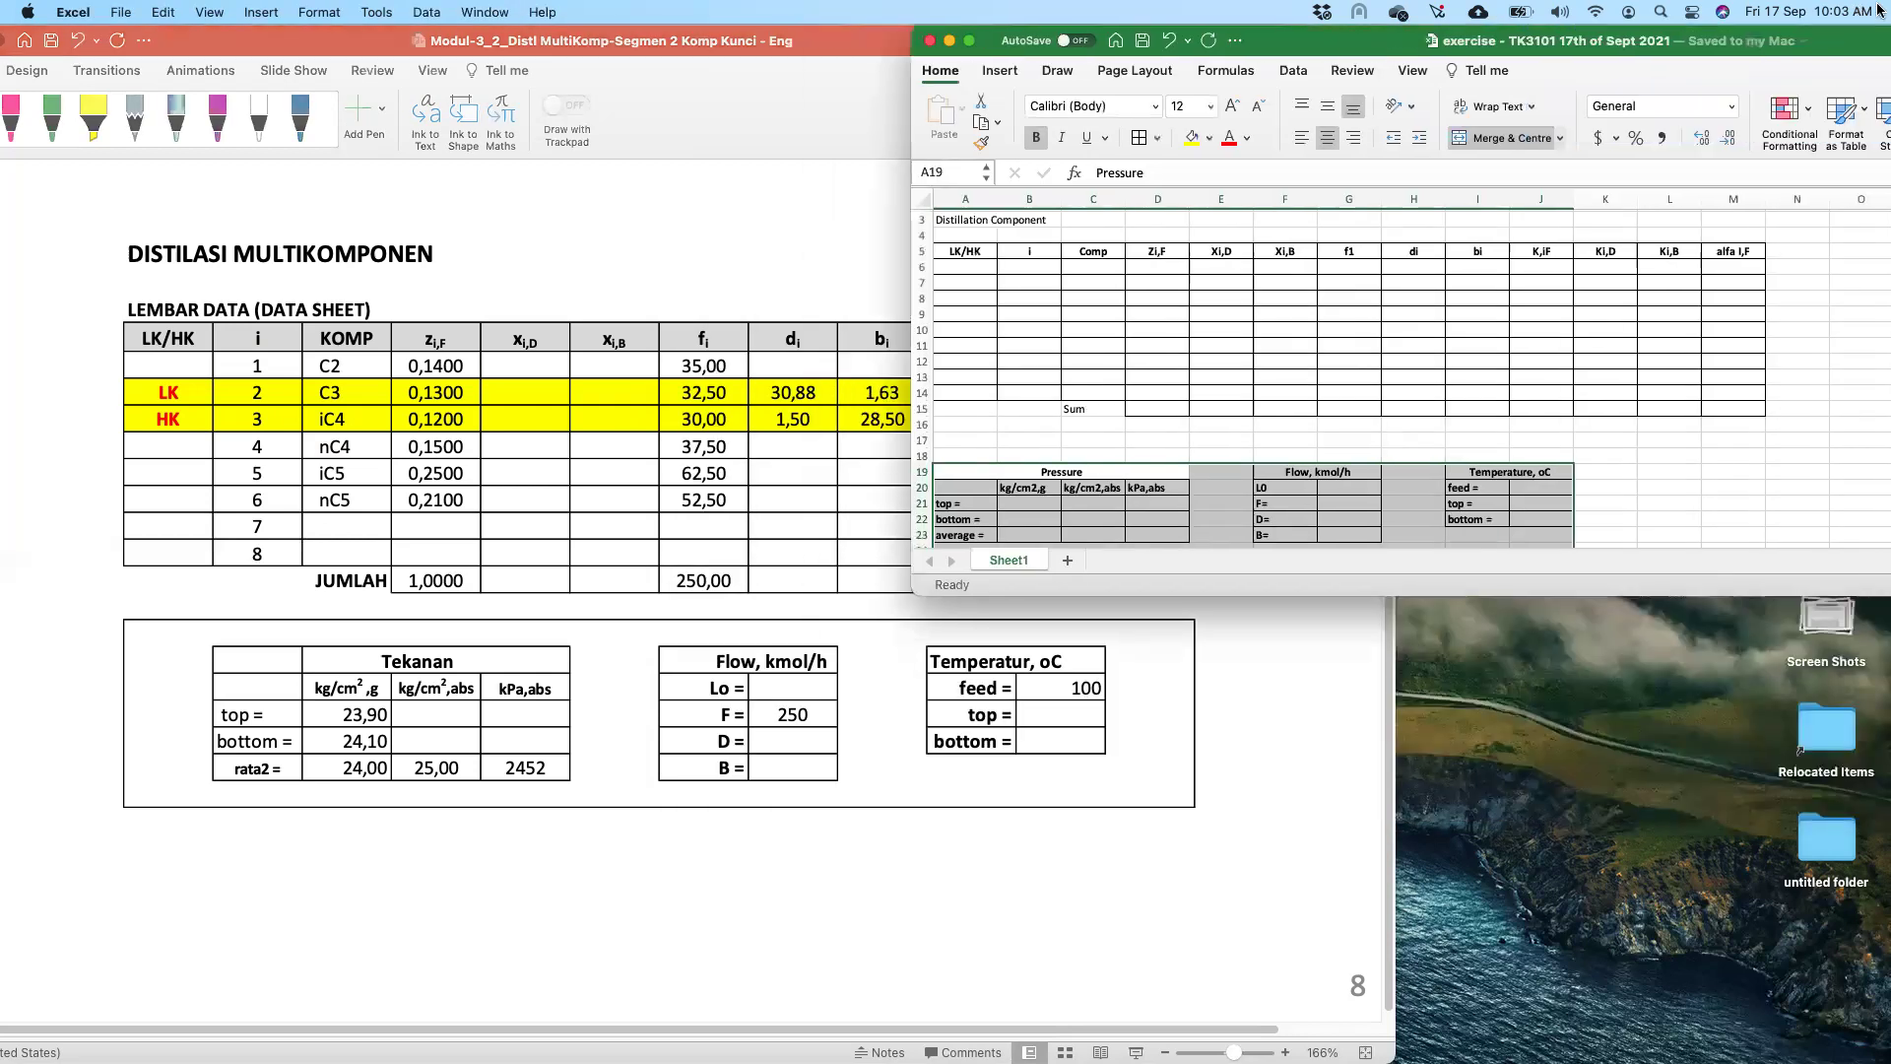
- Consult the slide's flow table and enter the feed flow F of 250 in G21 of the Excel workbook
click(700, 650)
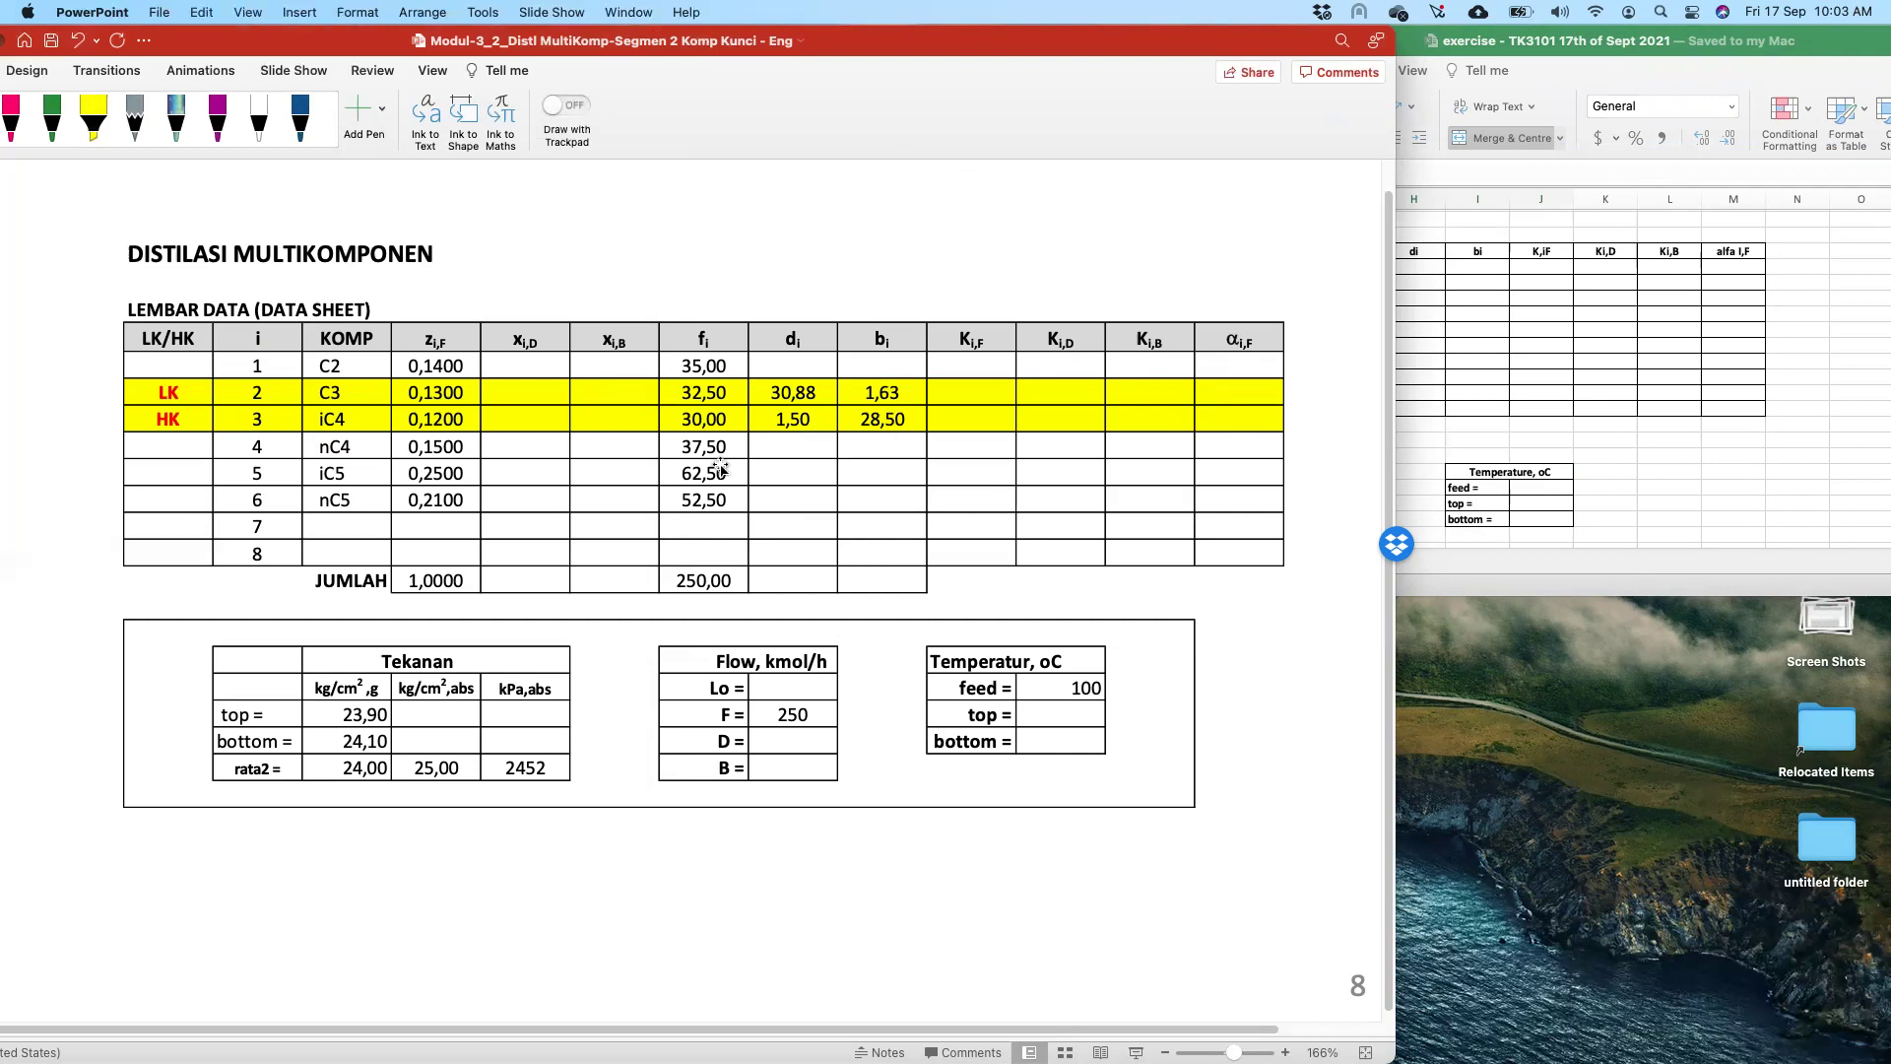
click(391, 458)
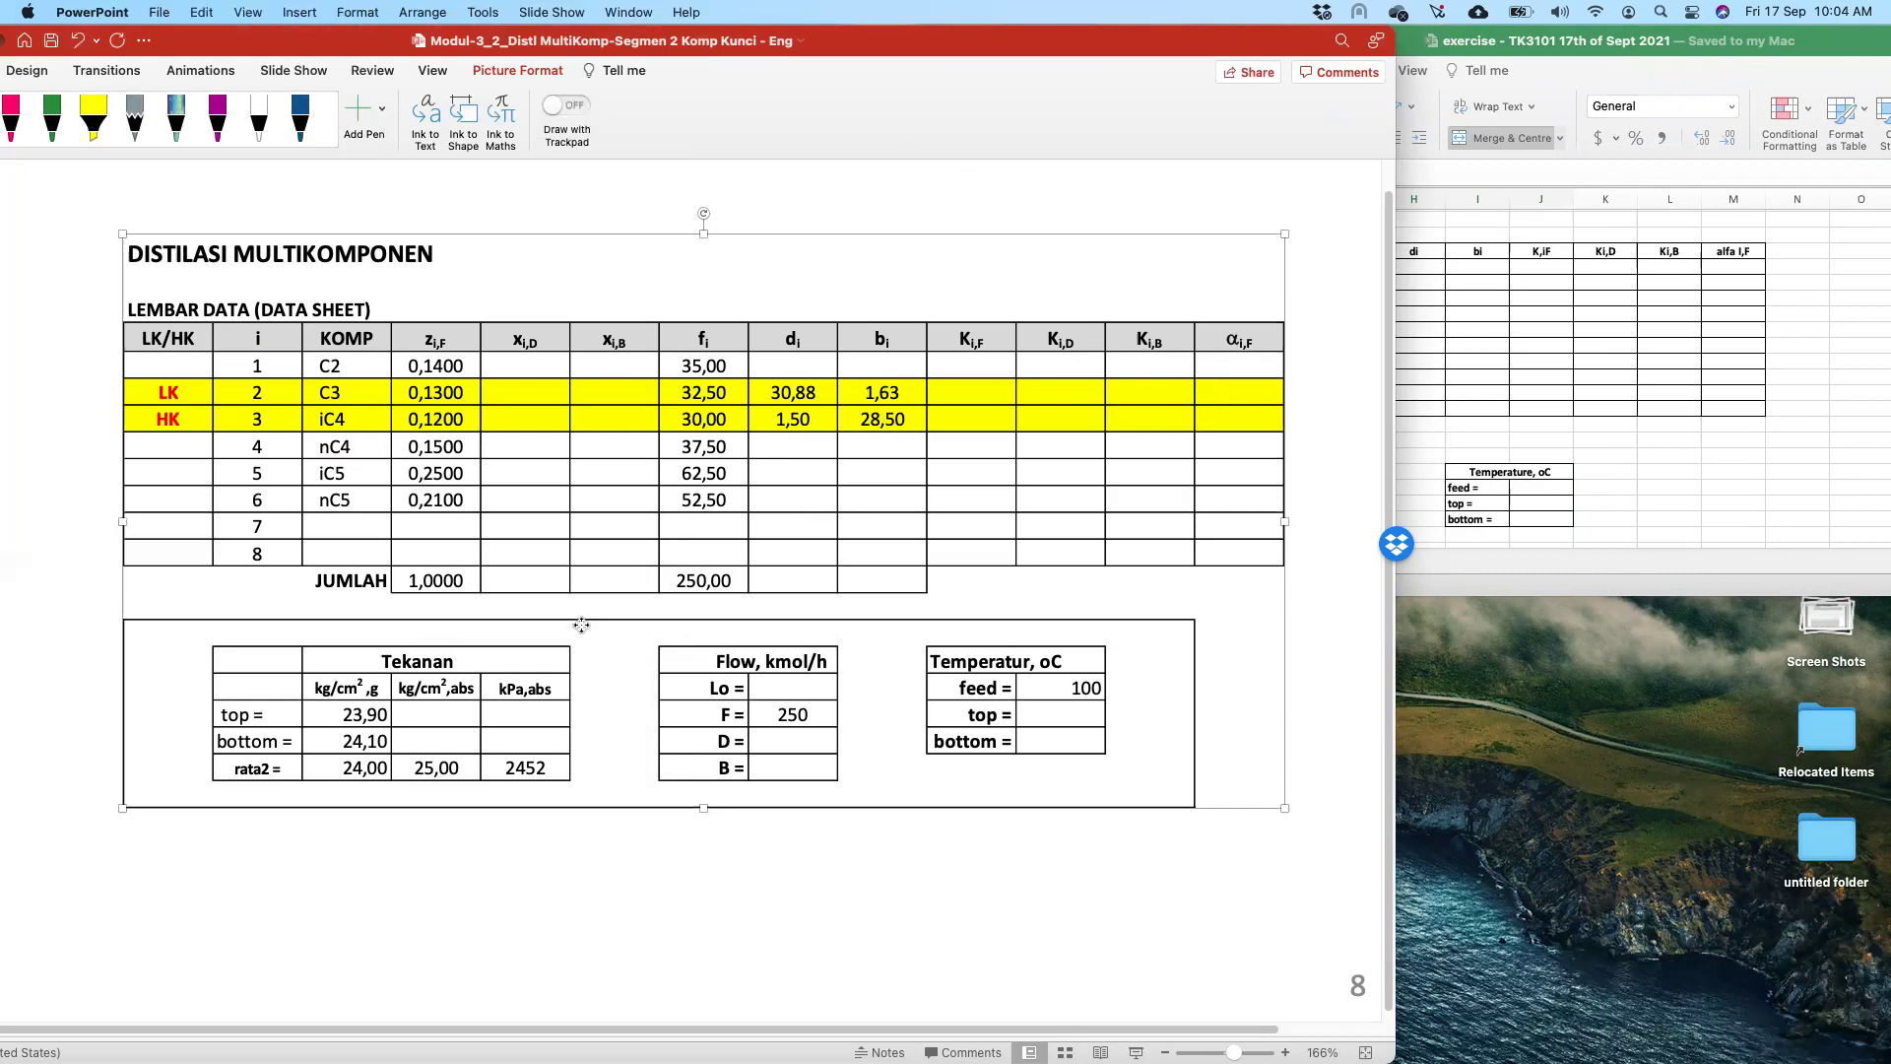
click(23, 598)
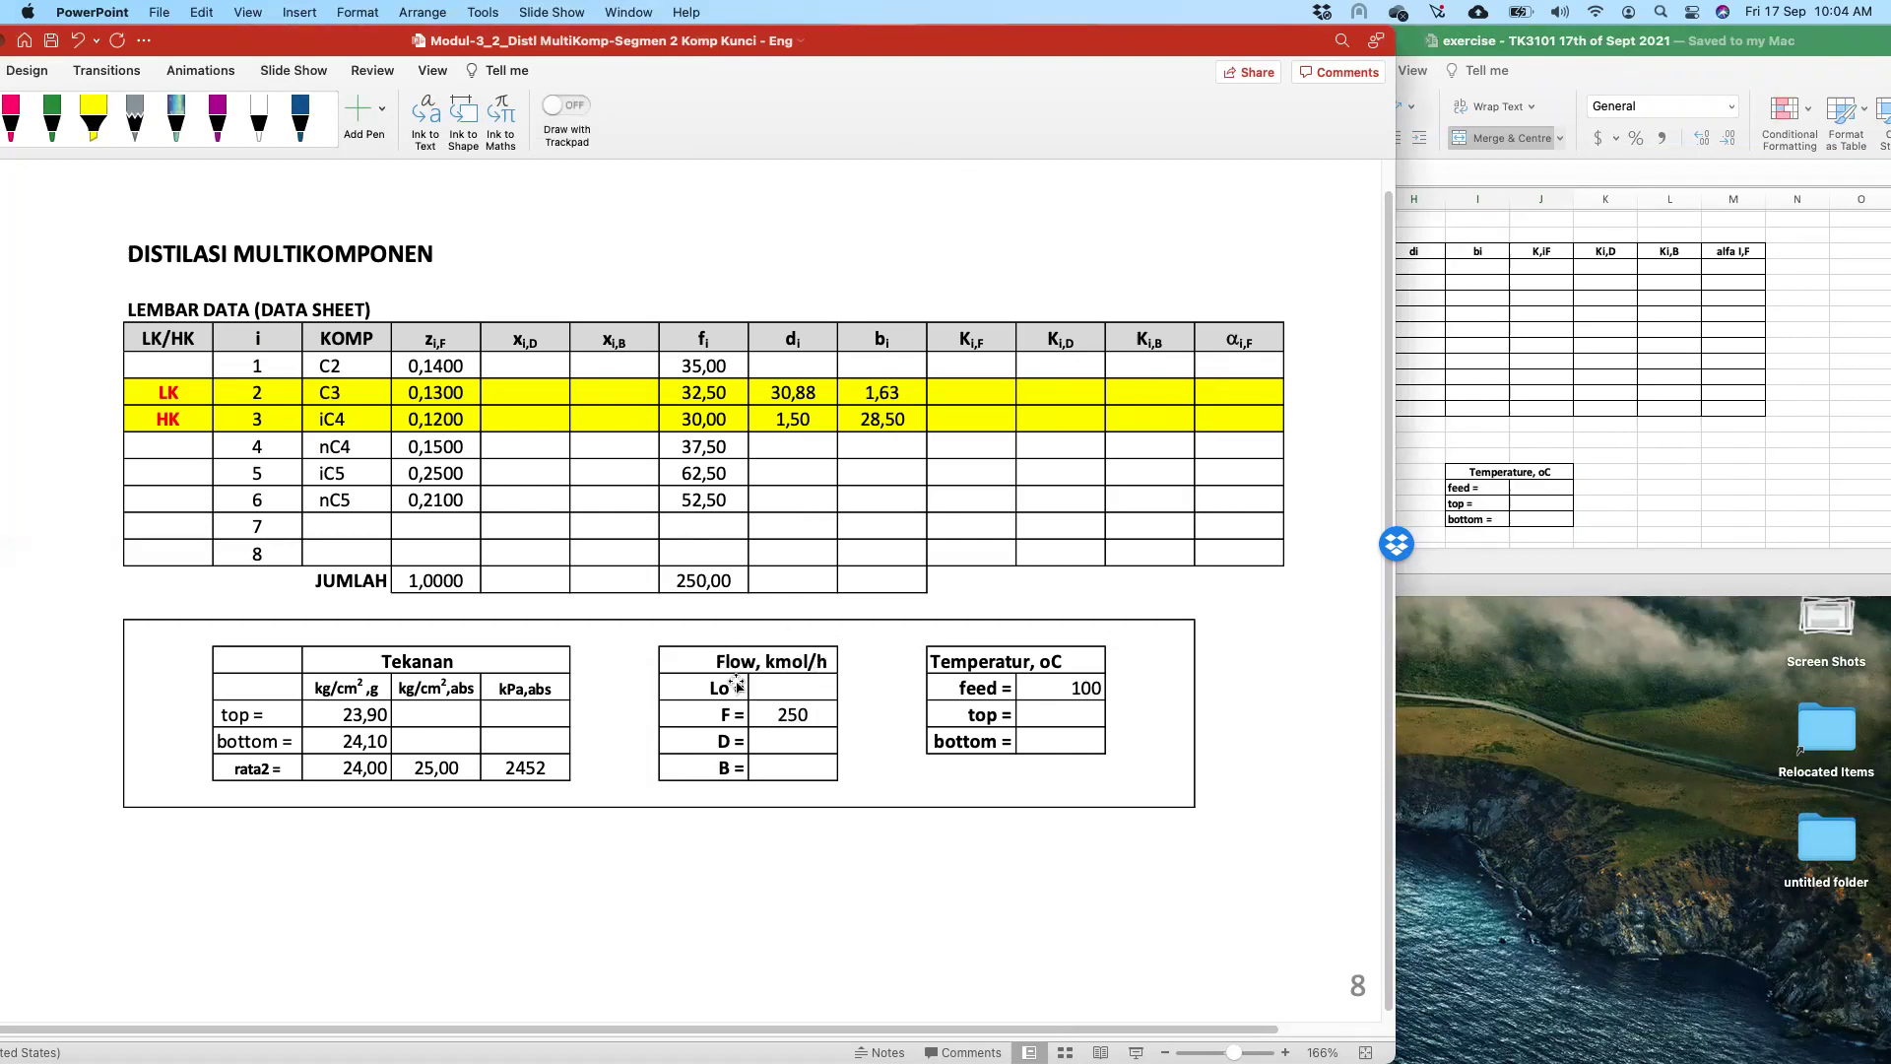
click(1529, 506)
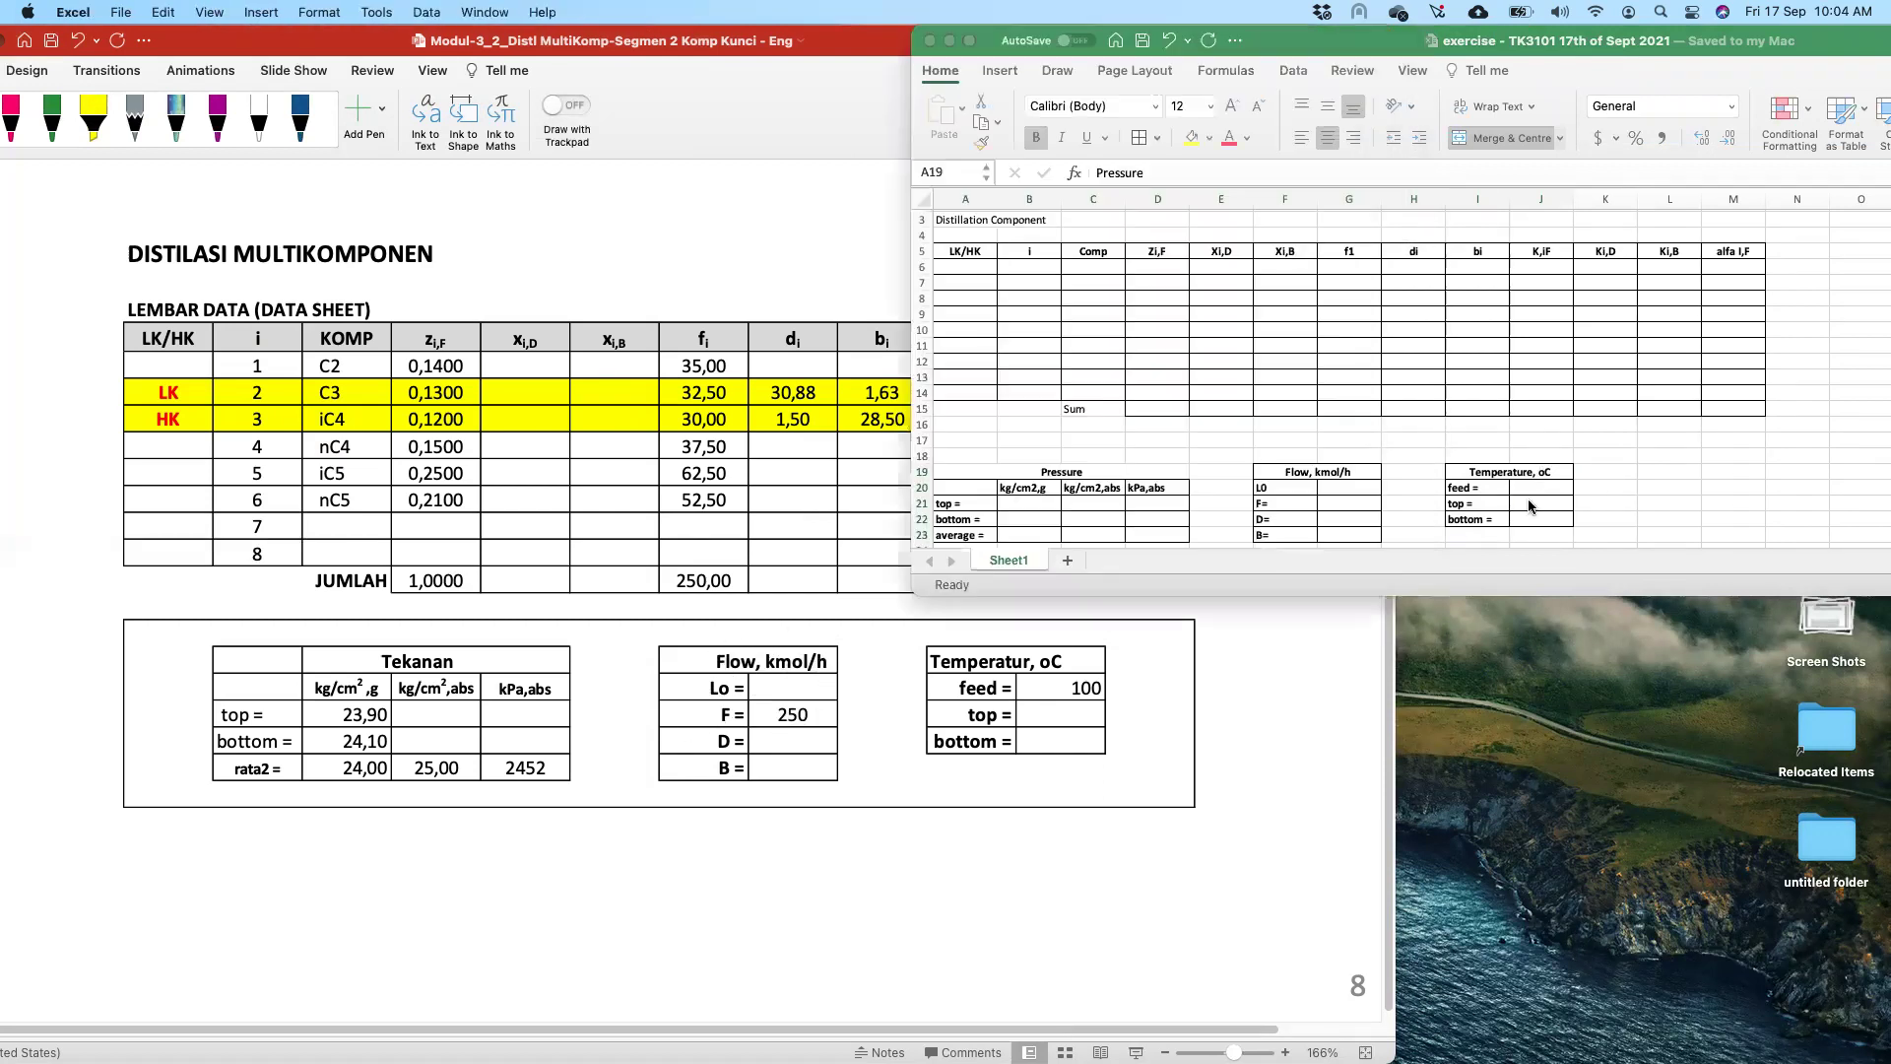
click(1321, 506)
text(250)
key(Return)
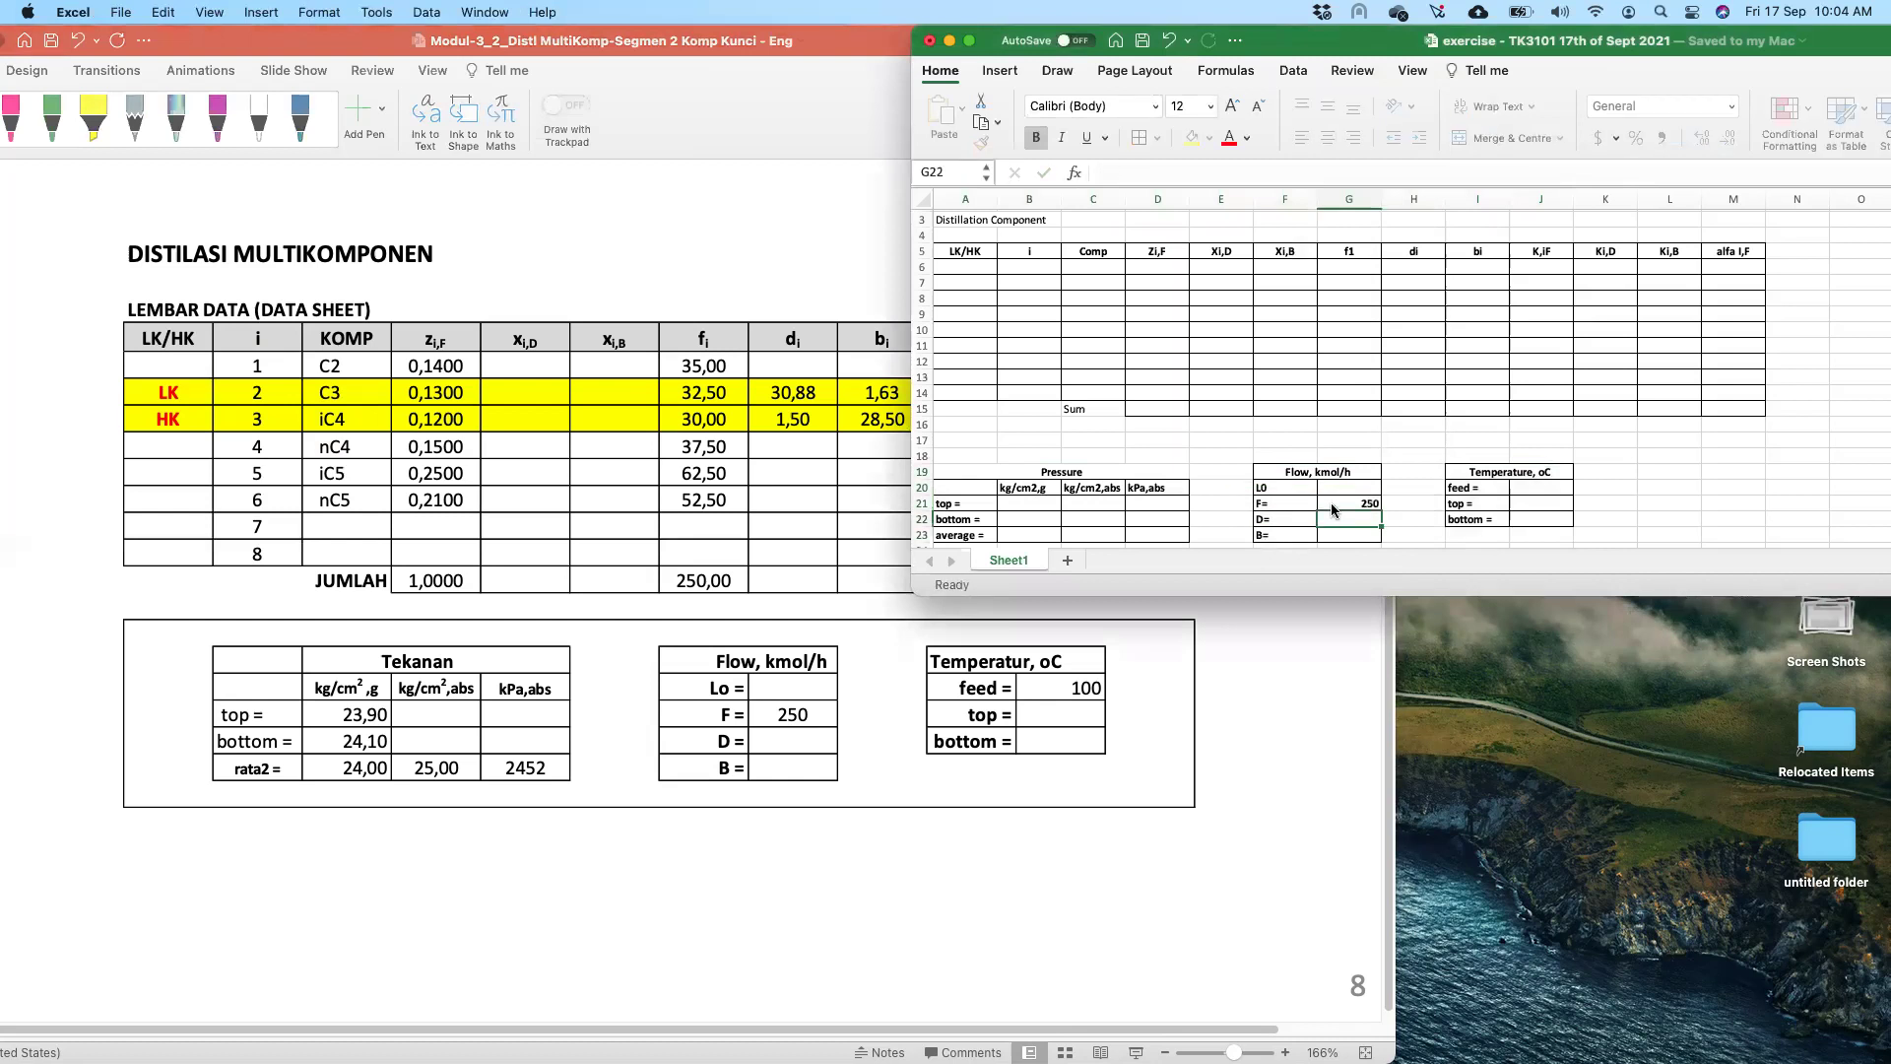
- Consult the slide's pressure table and enter the kg/cm2,g pressures in the Excel workbook: top 23.9 in B21 and bottom 24.10 in B22
click(633, 739)
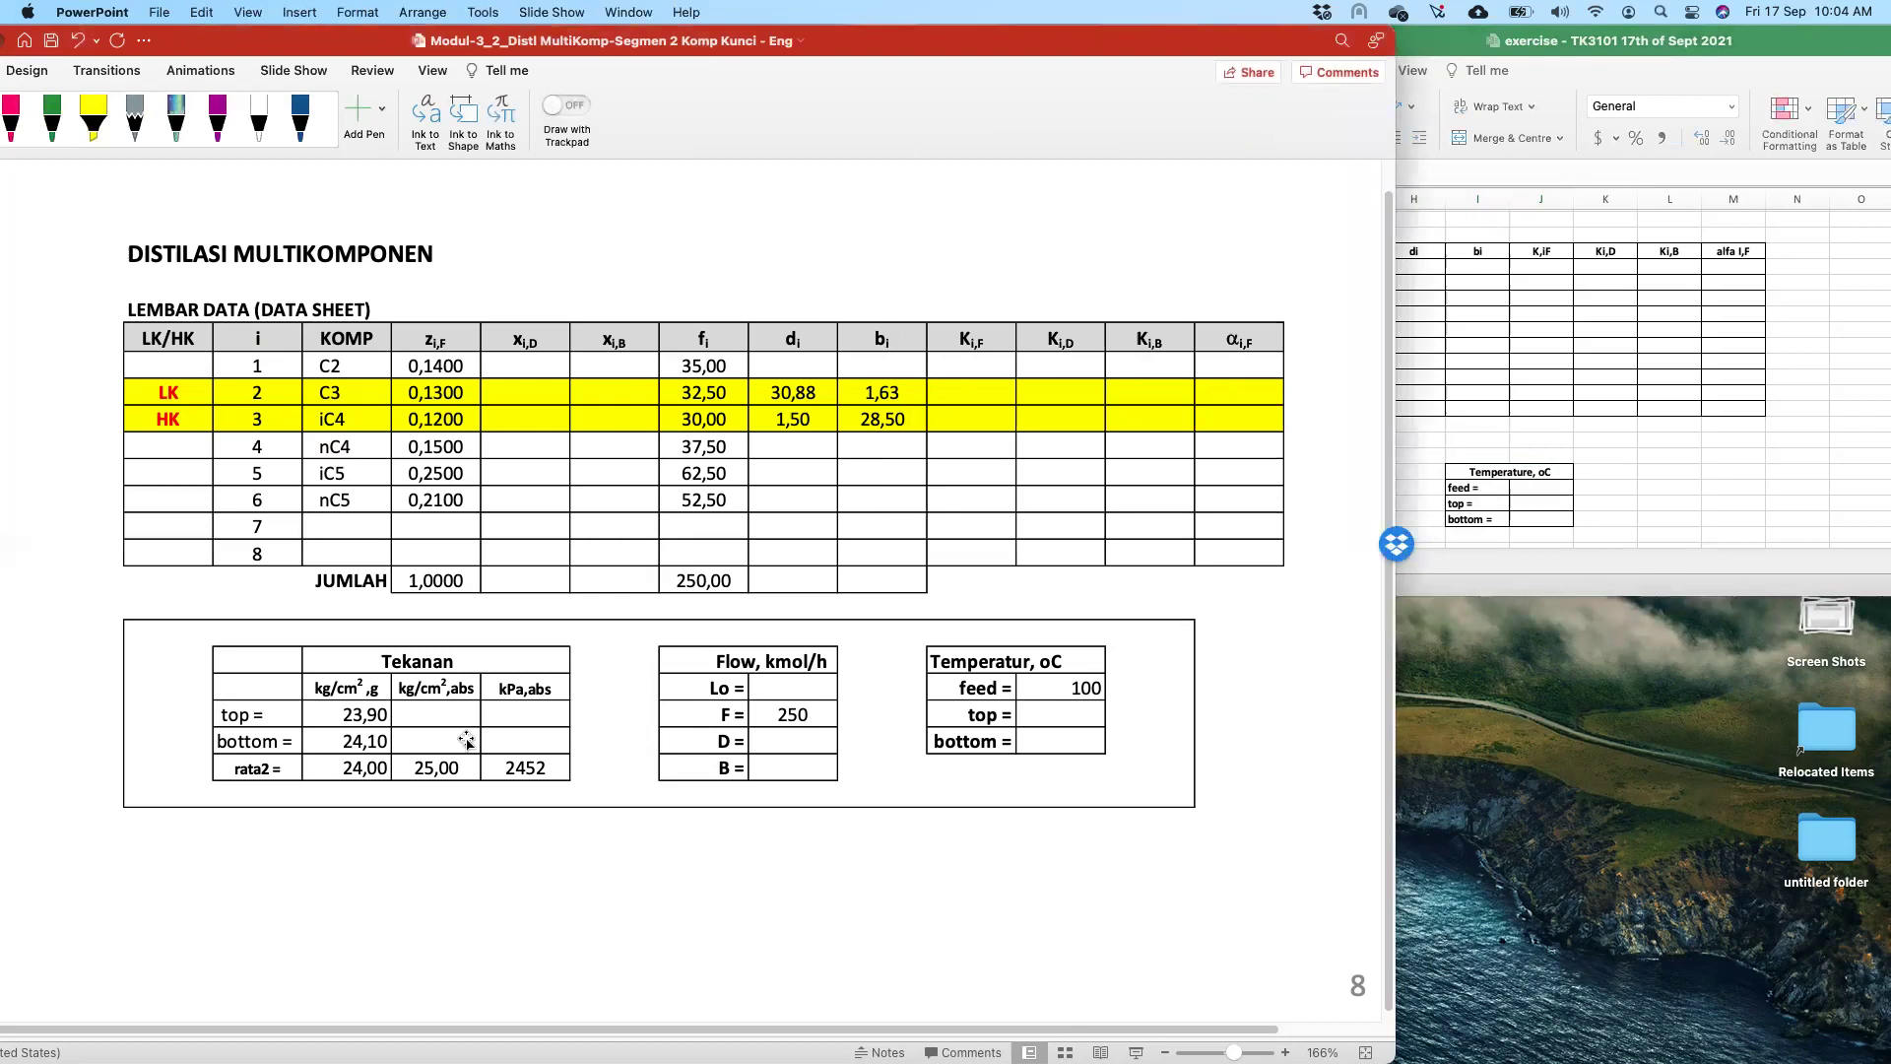
scroll(438, 724, down, 1)
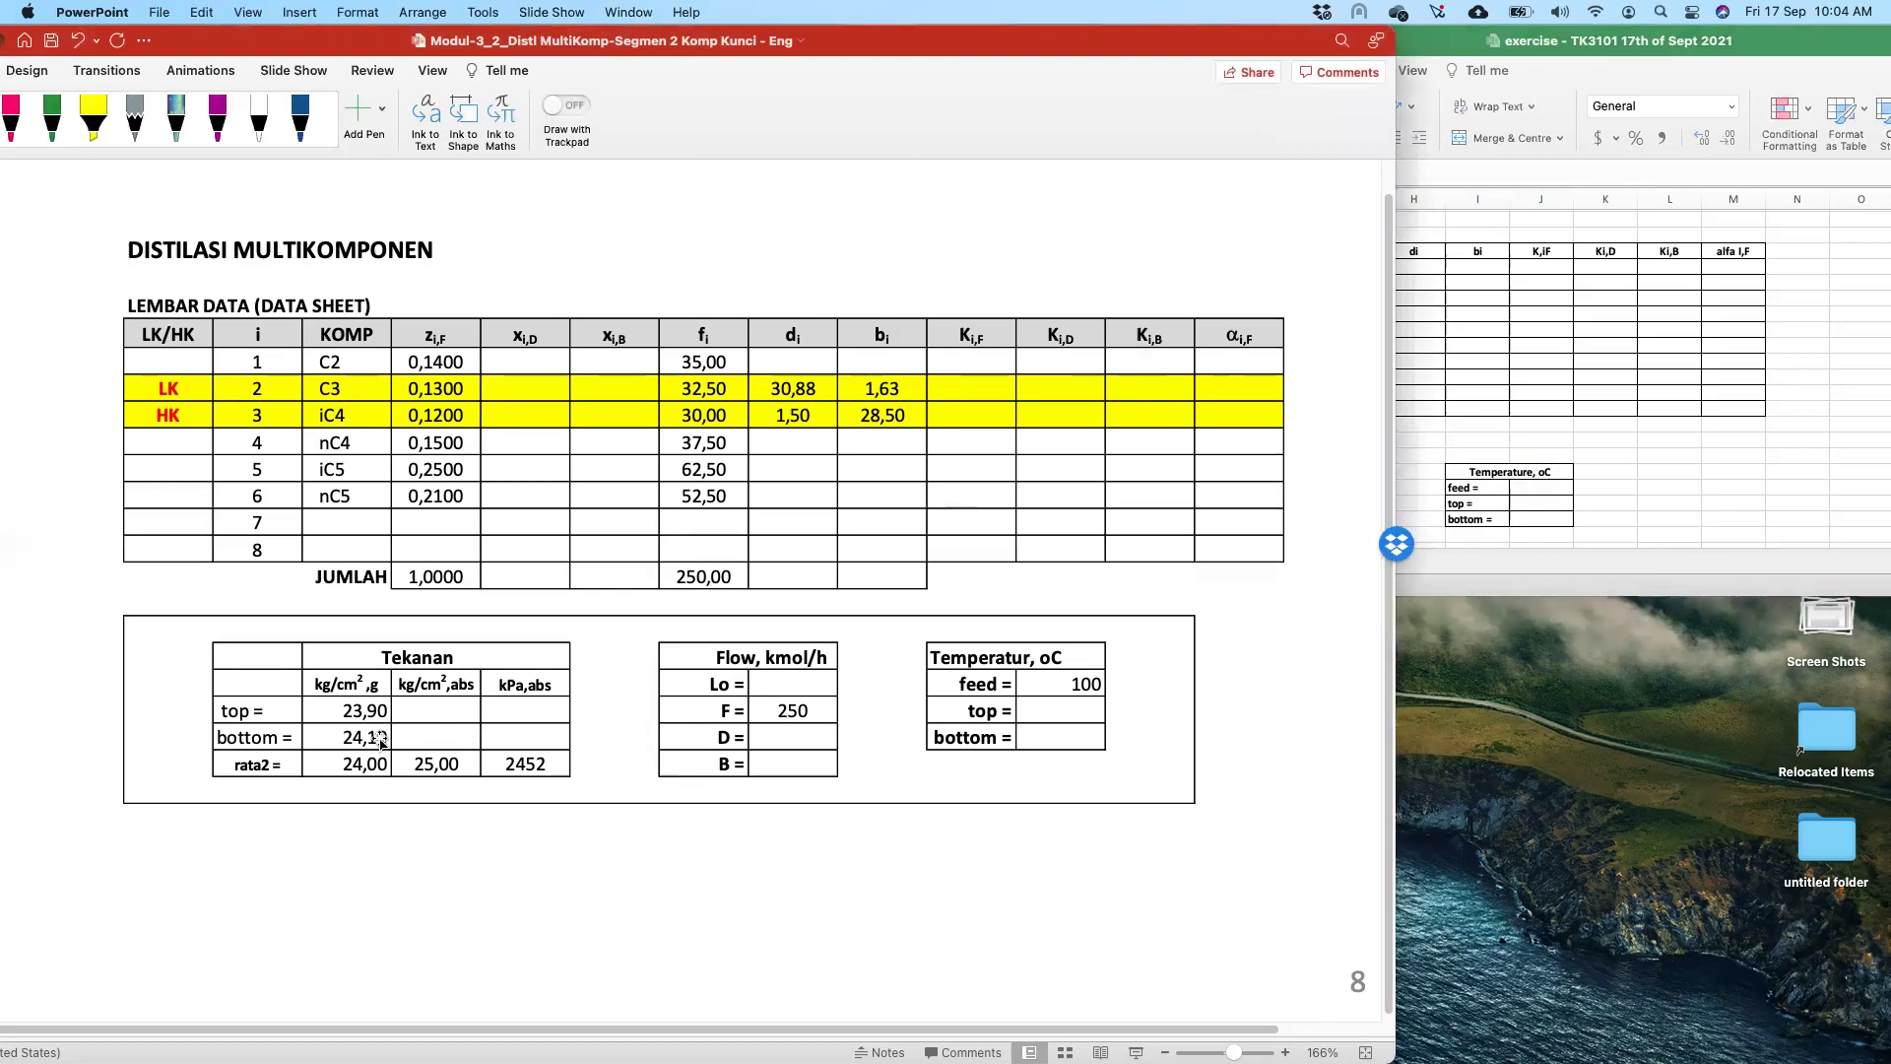
click(1459, 509)
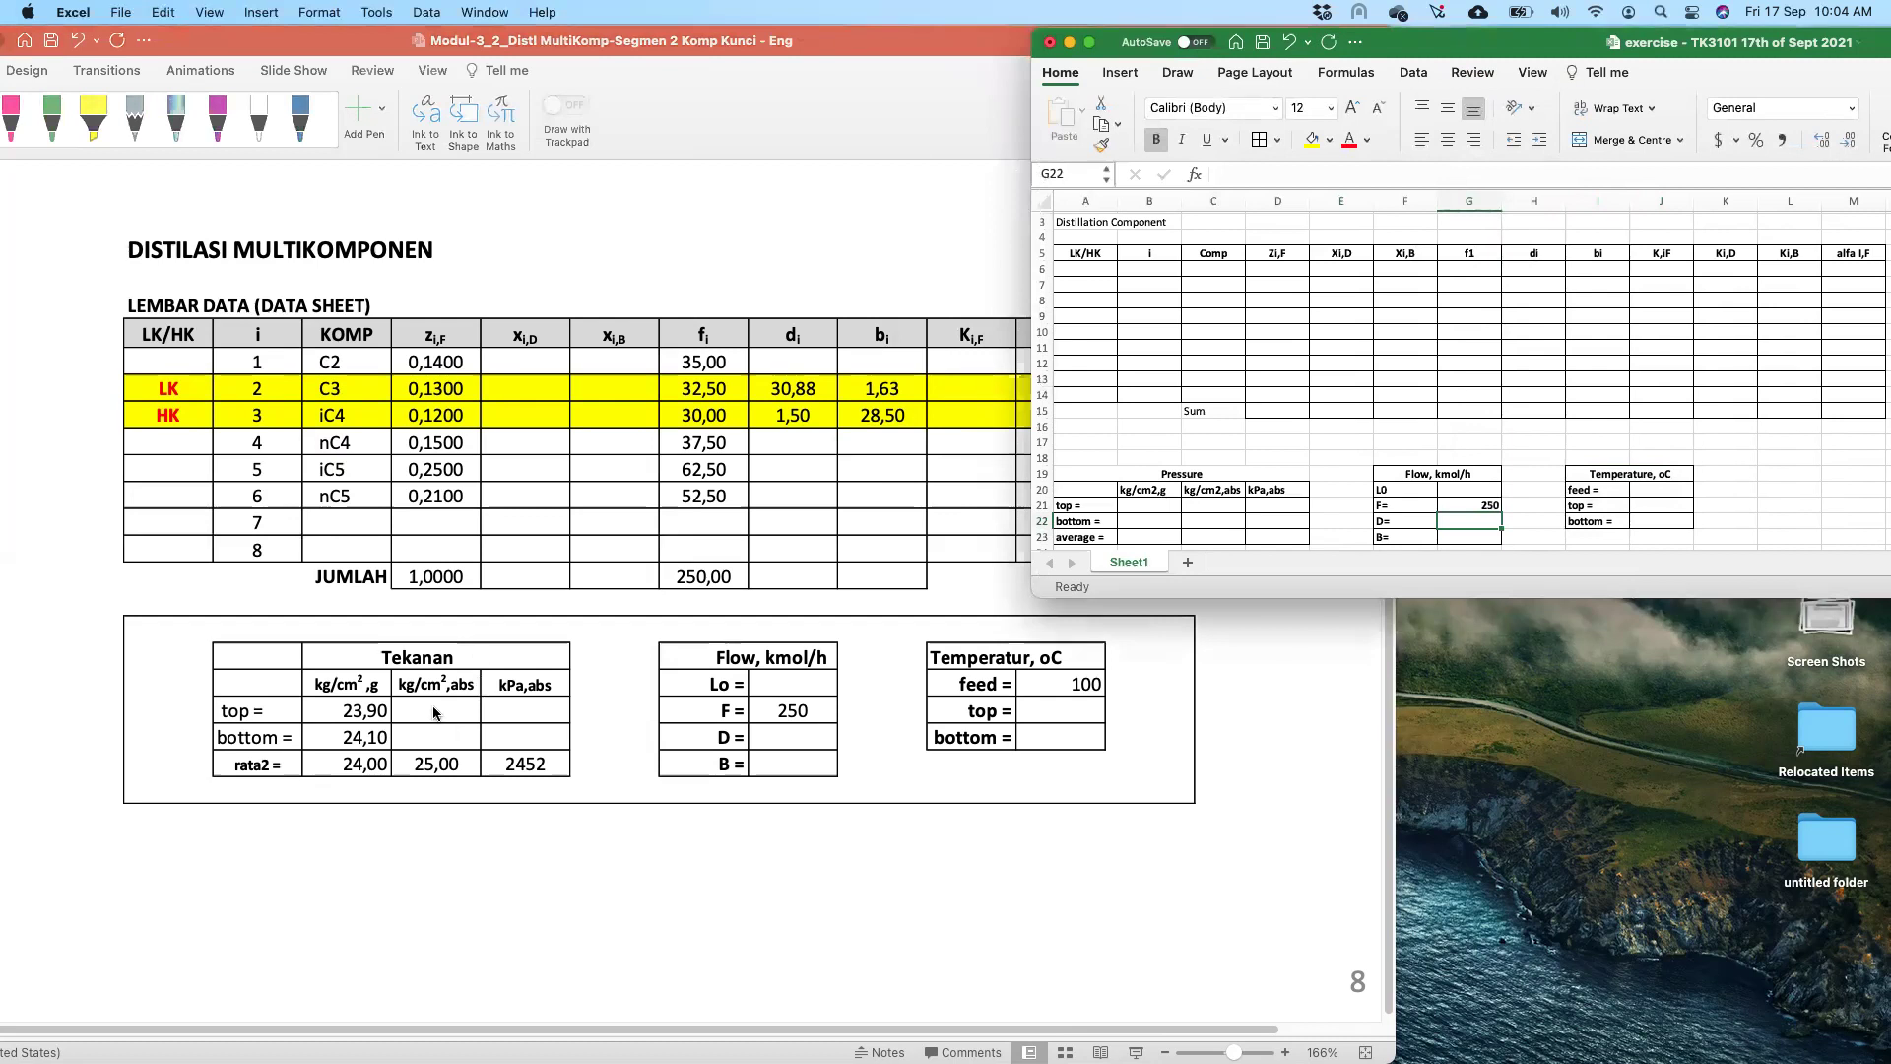
scroll(435, 709, down, 1)
scroll(1148, 457, down, 3)
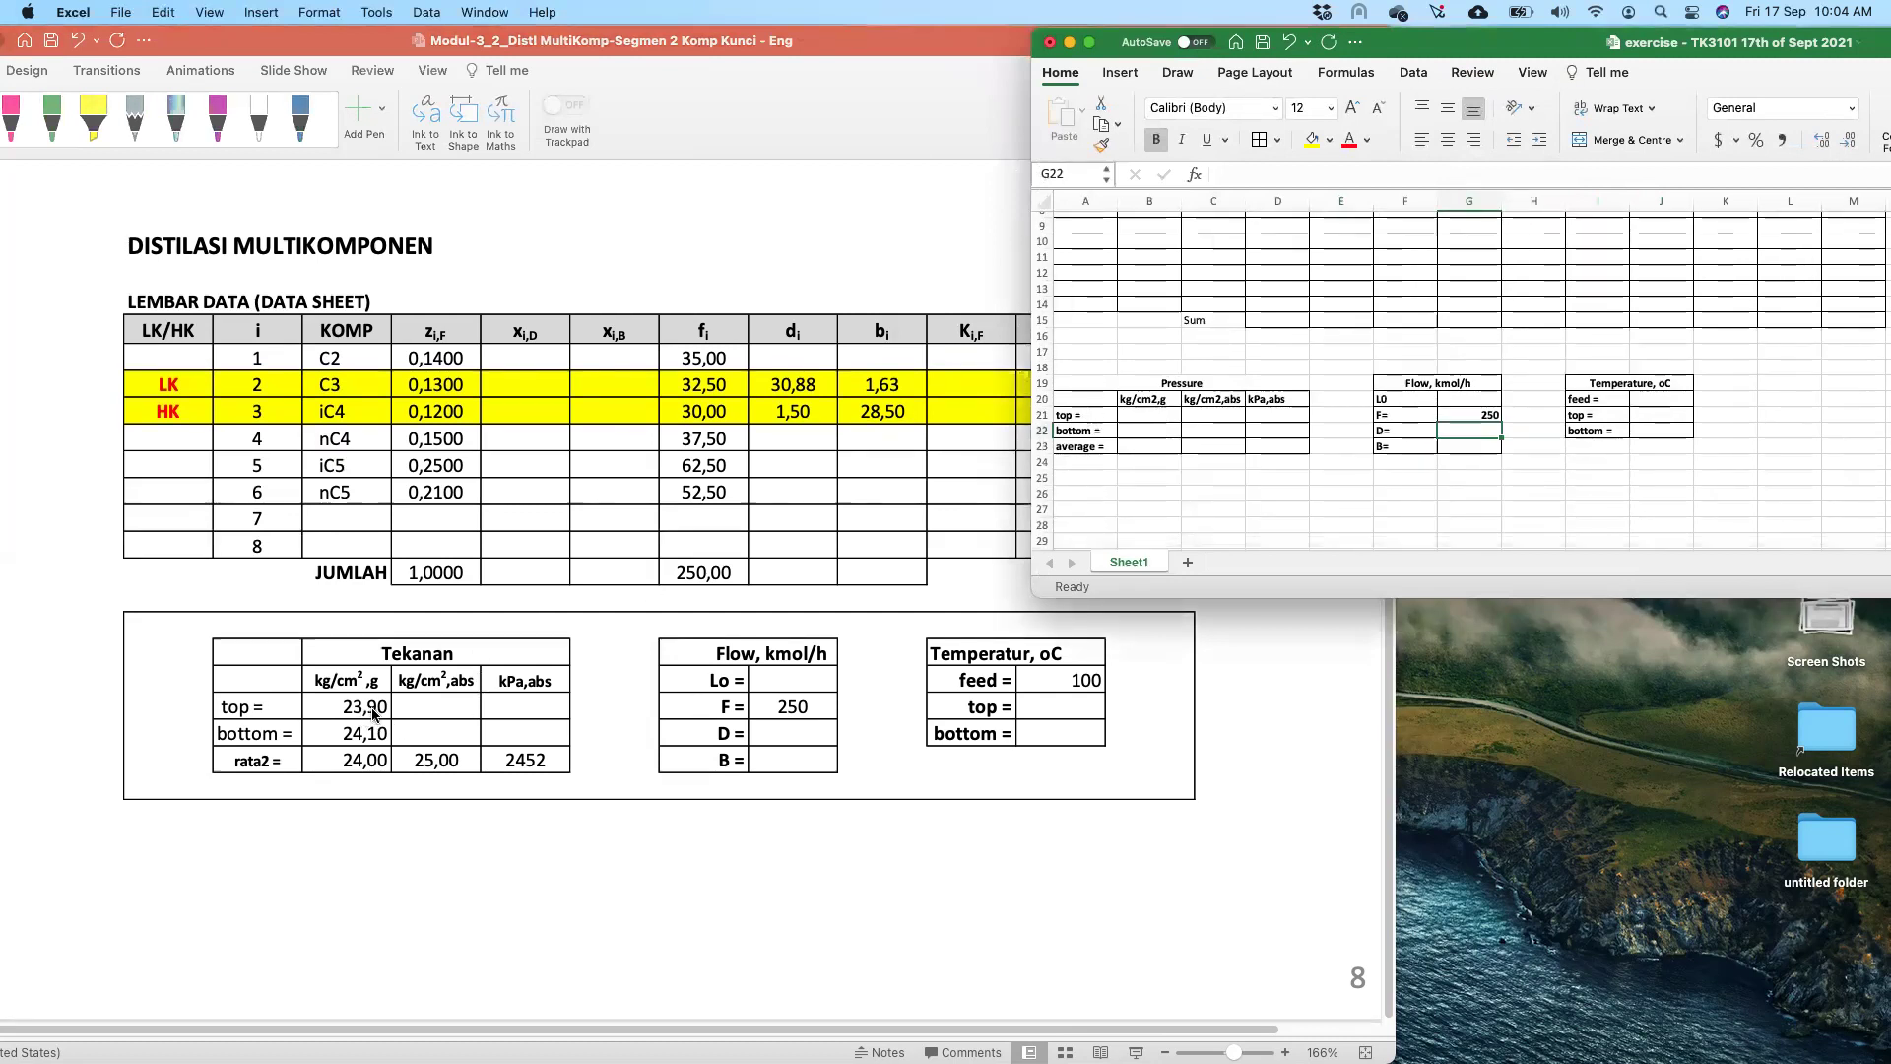
click(1153, 417)
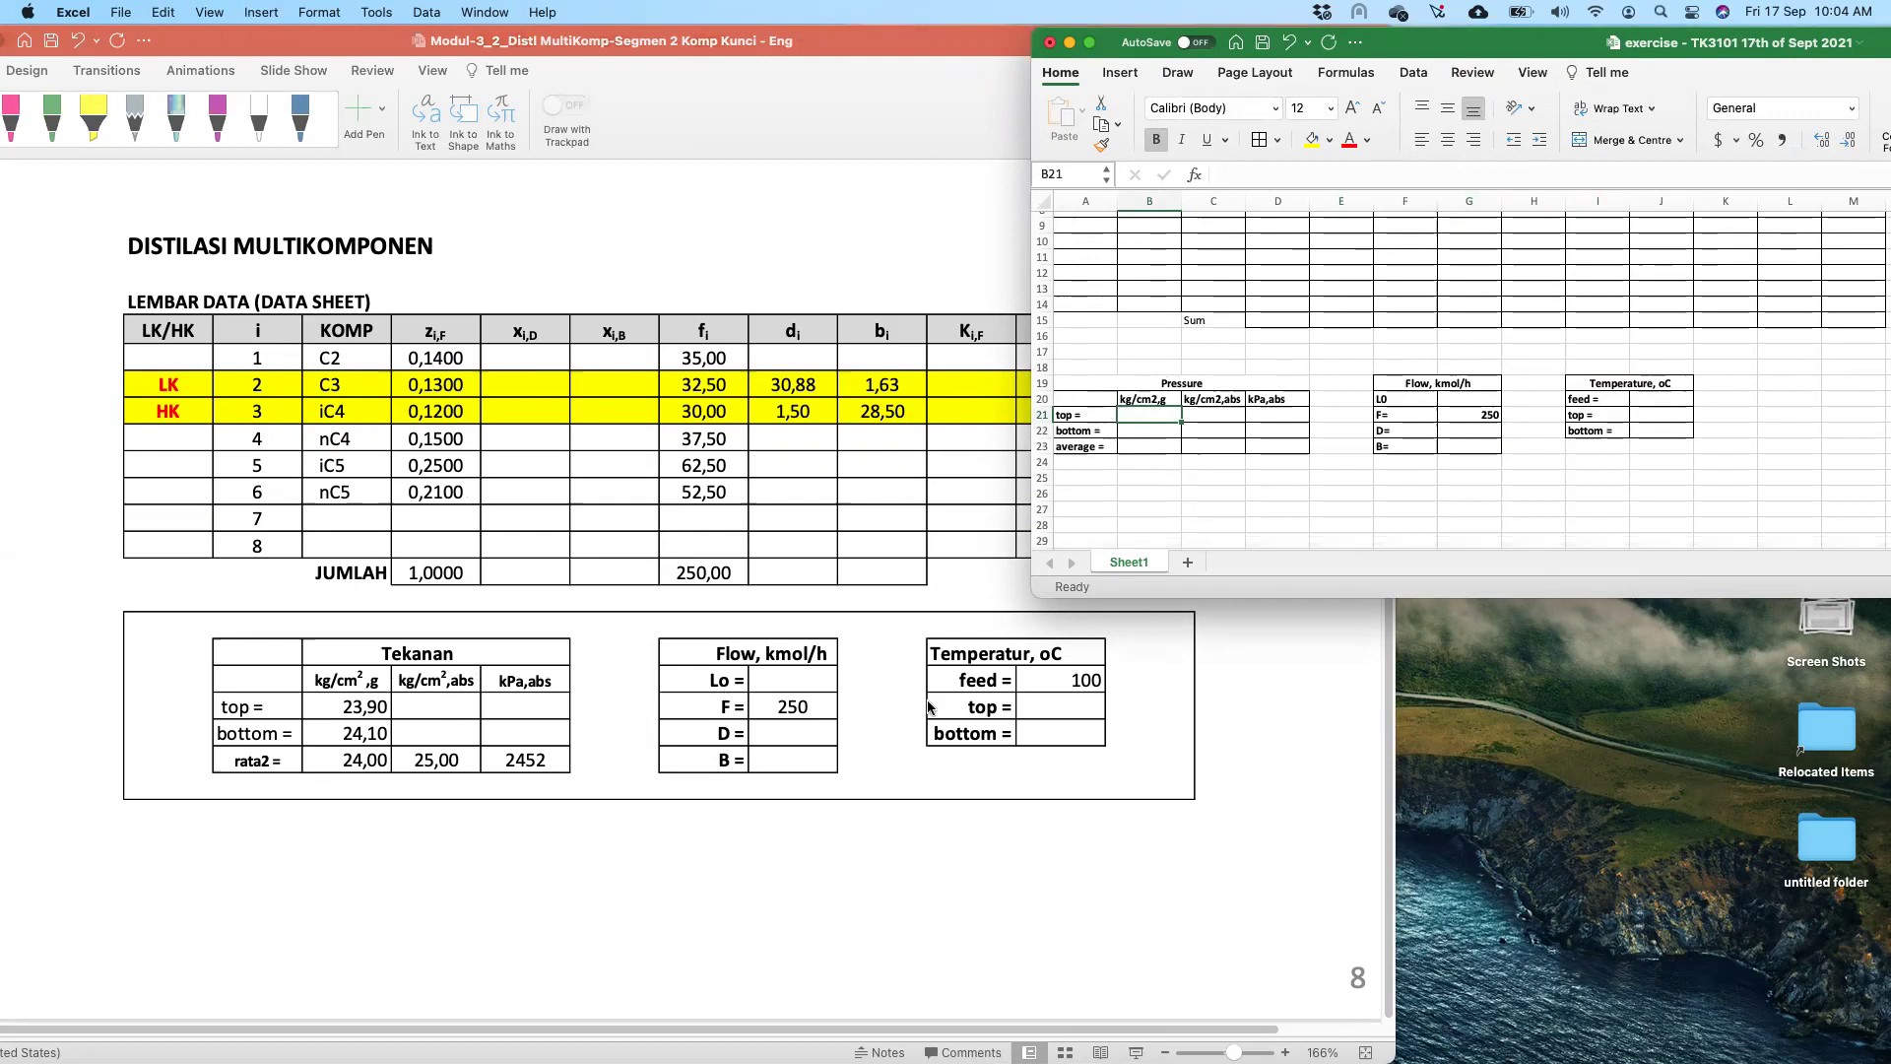
text(23.9)
key(Return)
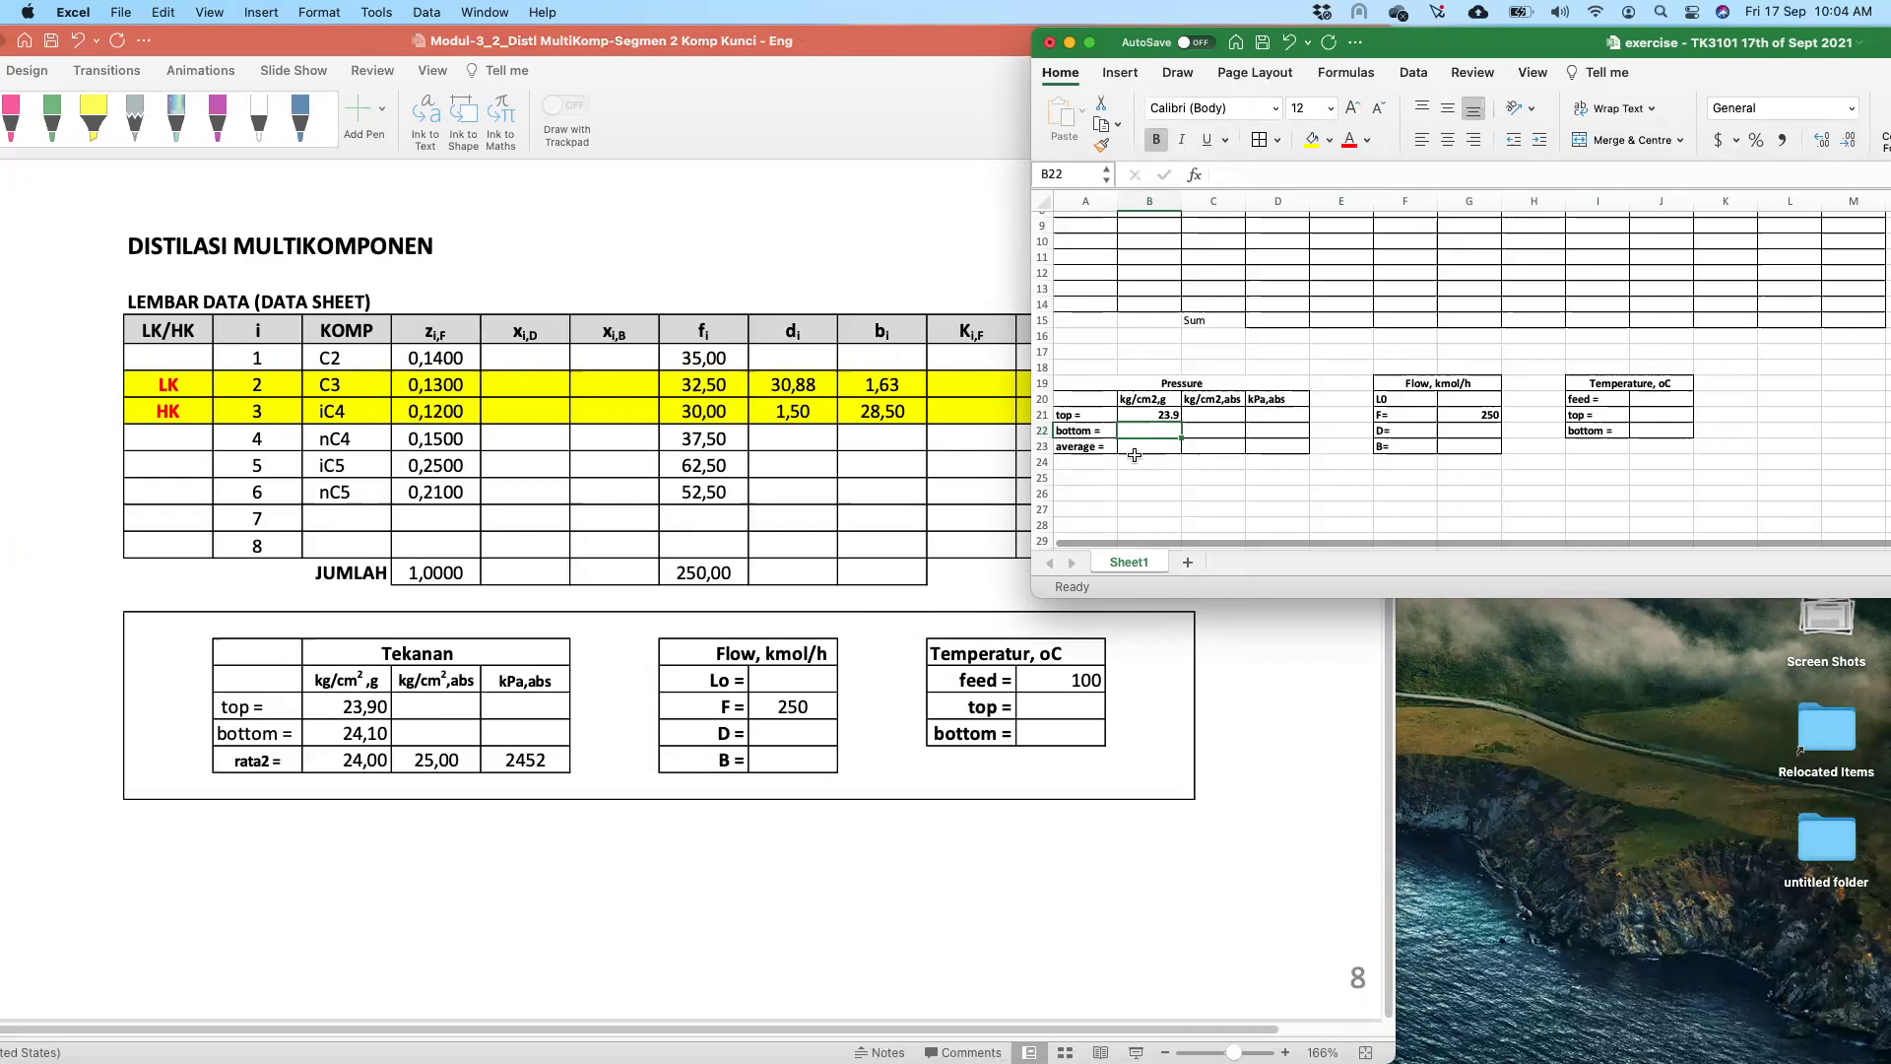
text(24)
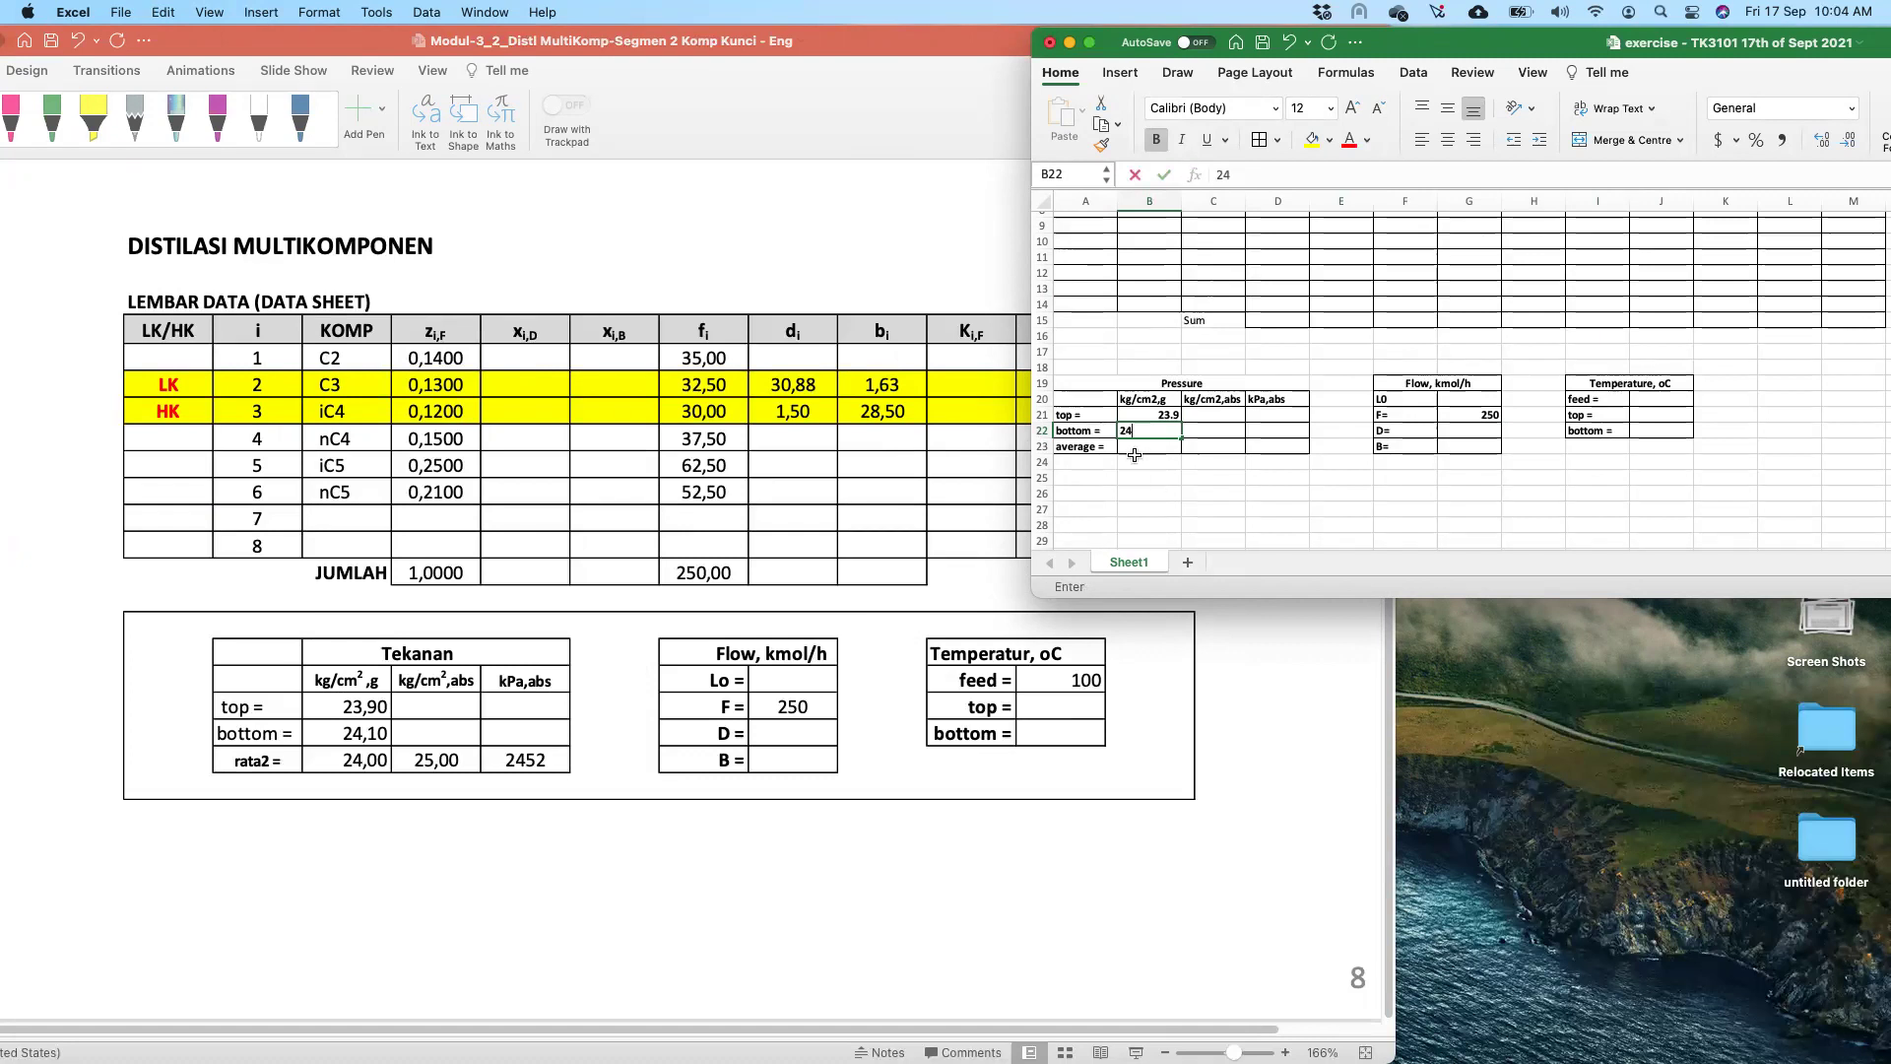
text(.10)
key(Return)
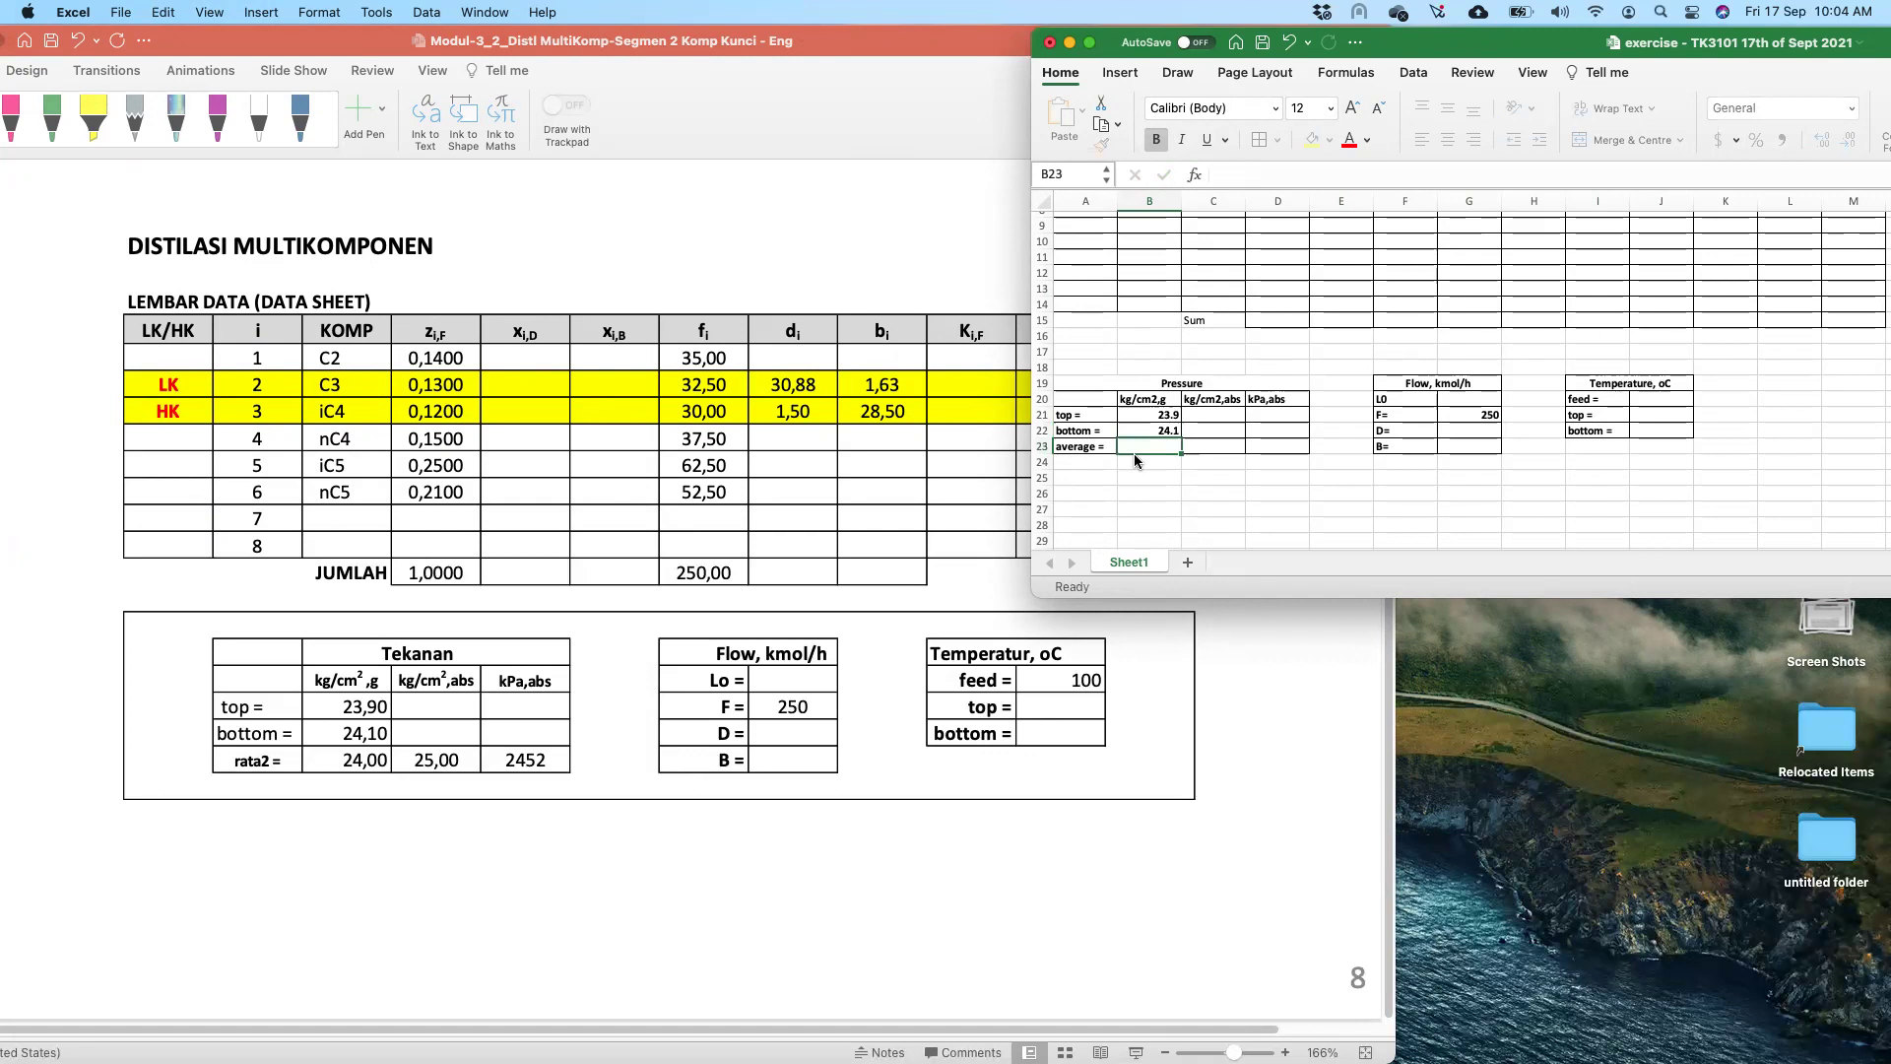
- Extend the workbook window downward, bring it fully into view and zoom the sheet to 140%
click(1383, 606)
click(1487, 551)
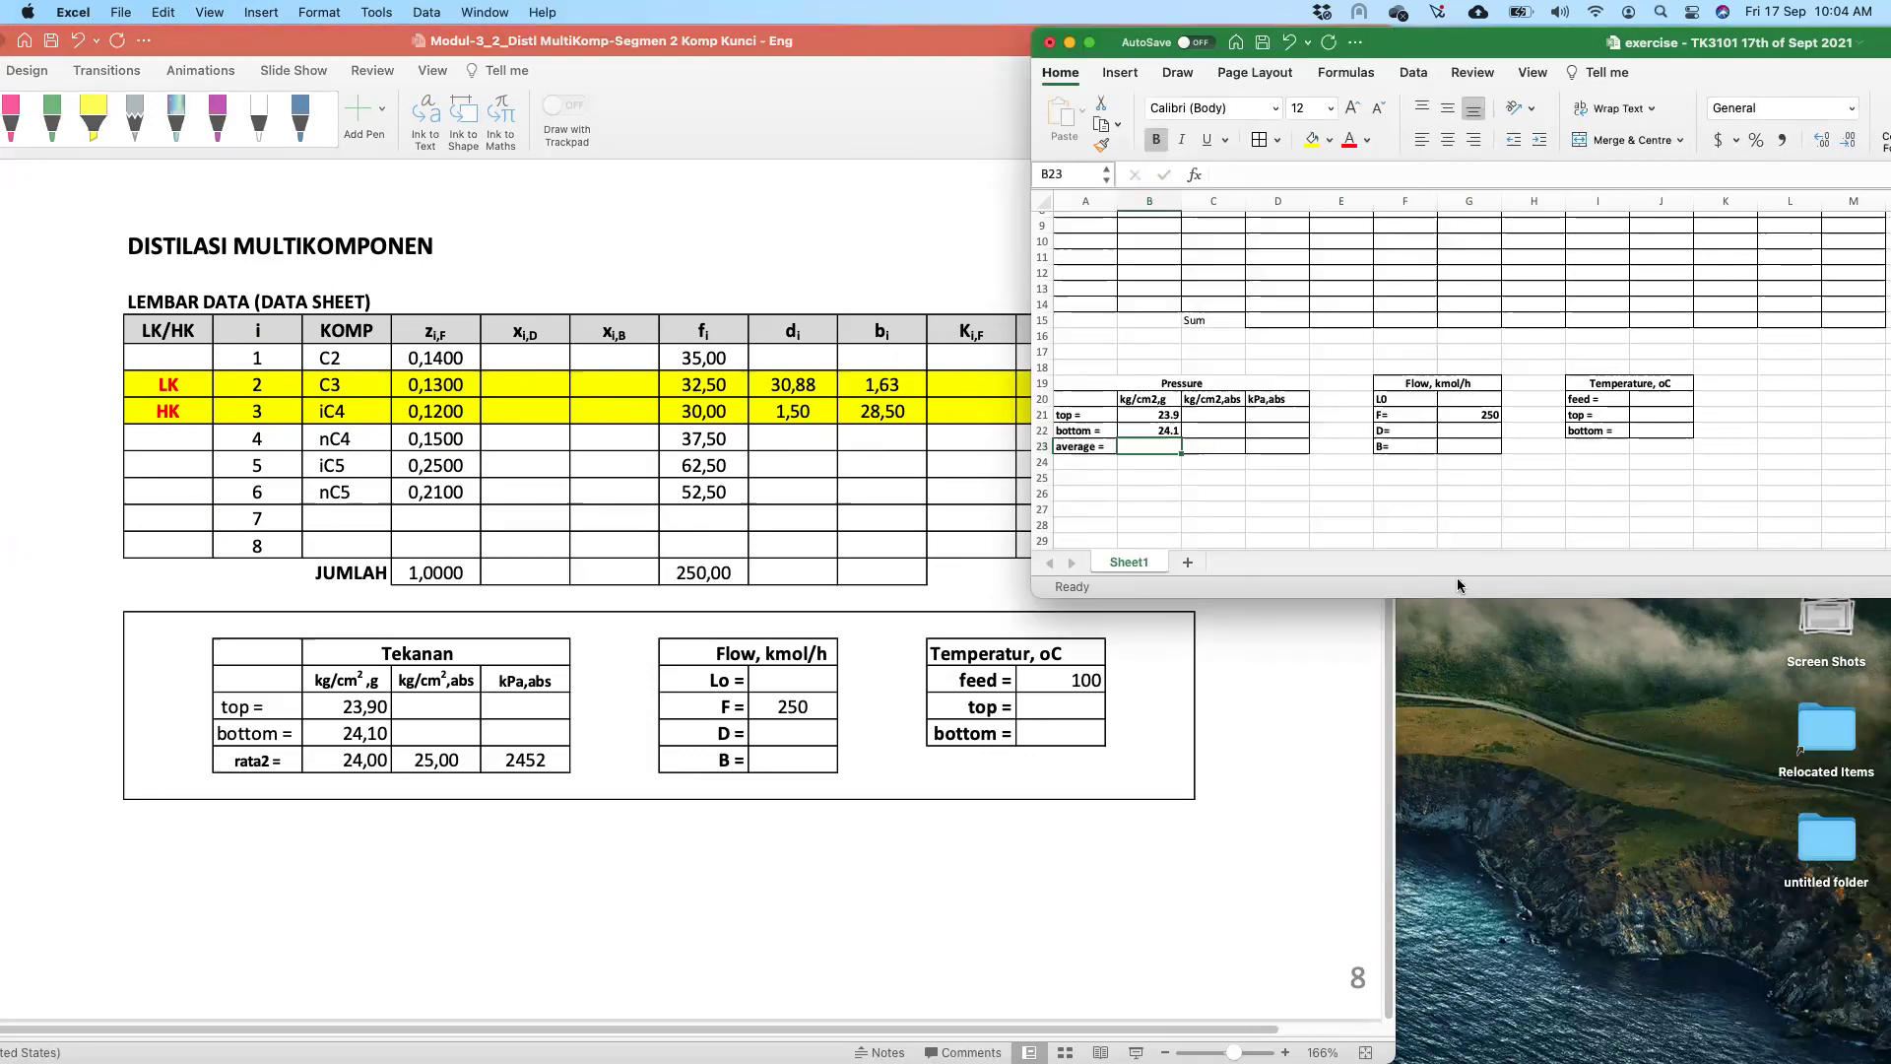
drag(1438, 597, 1441, 931)
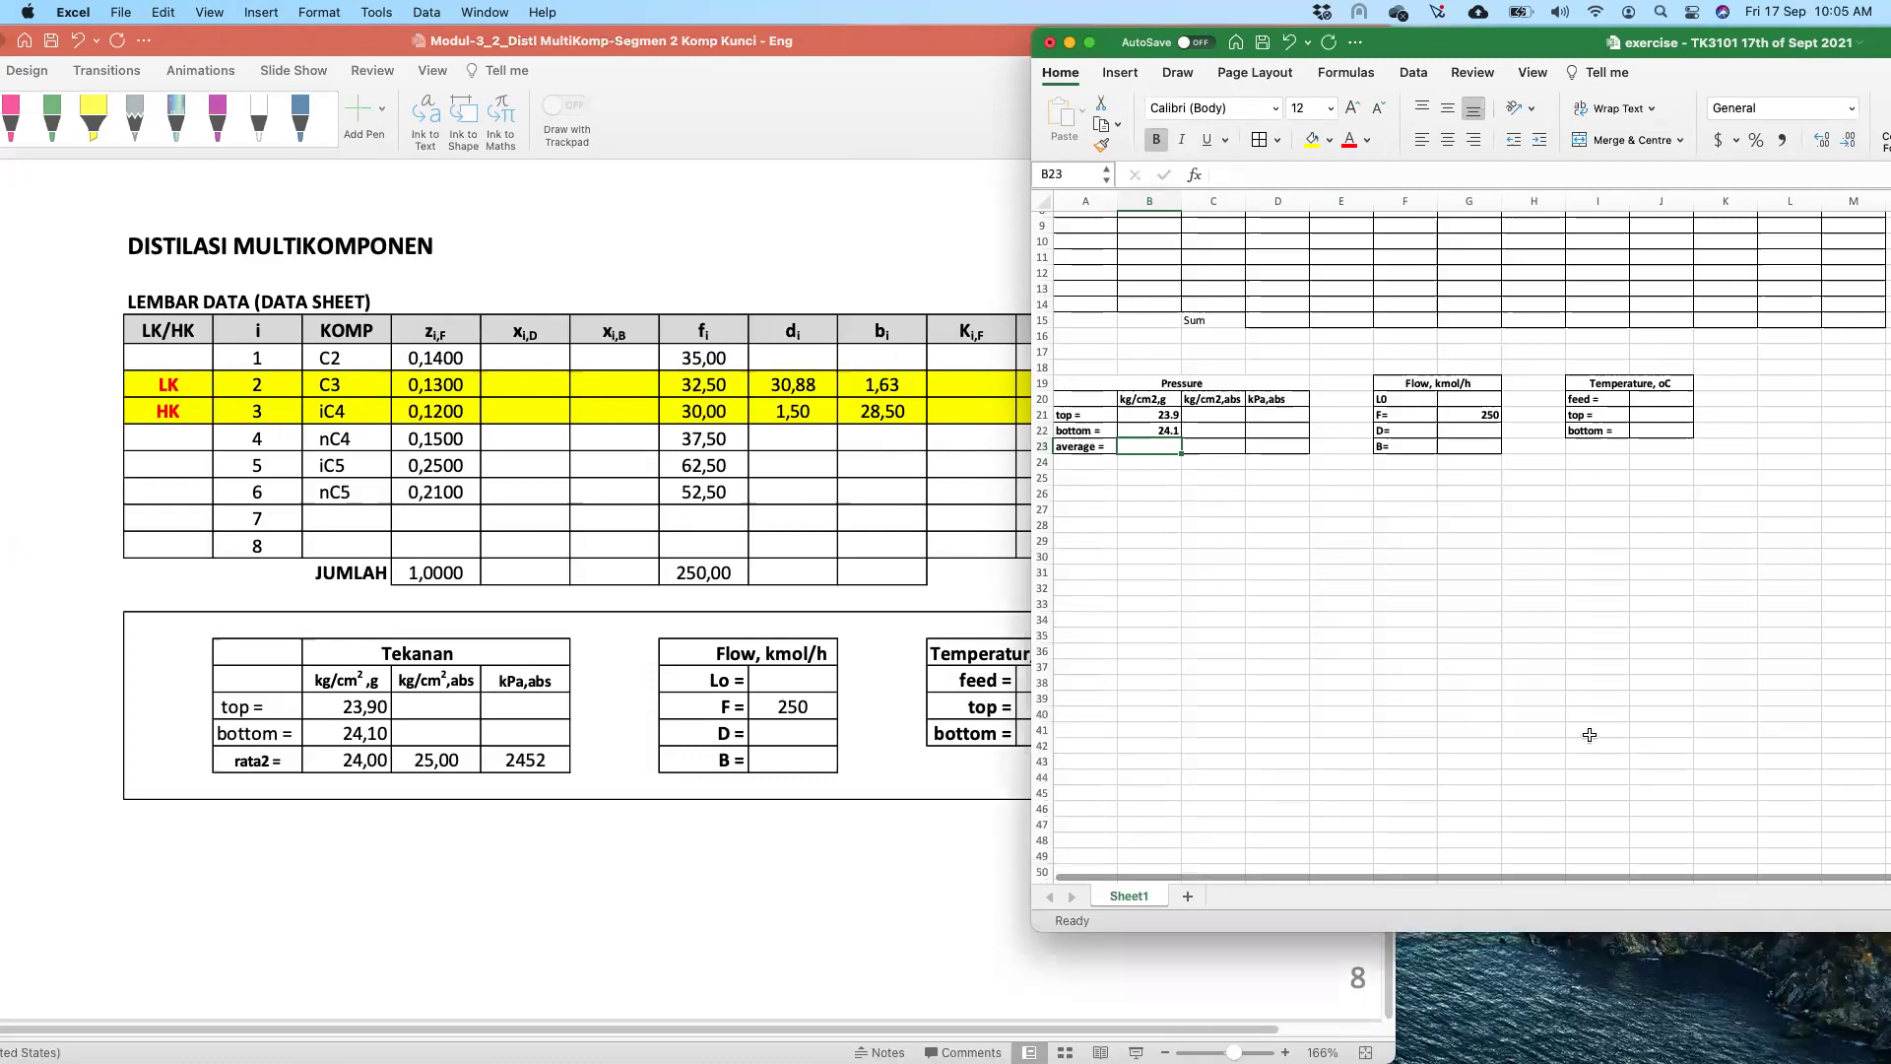
drag(1714, 39, 956, 10)
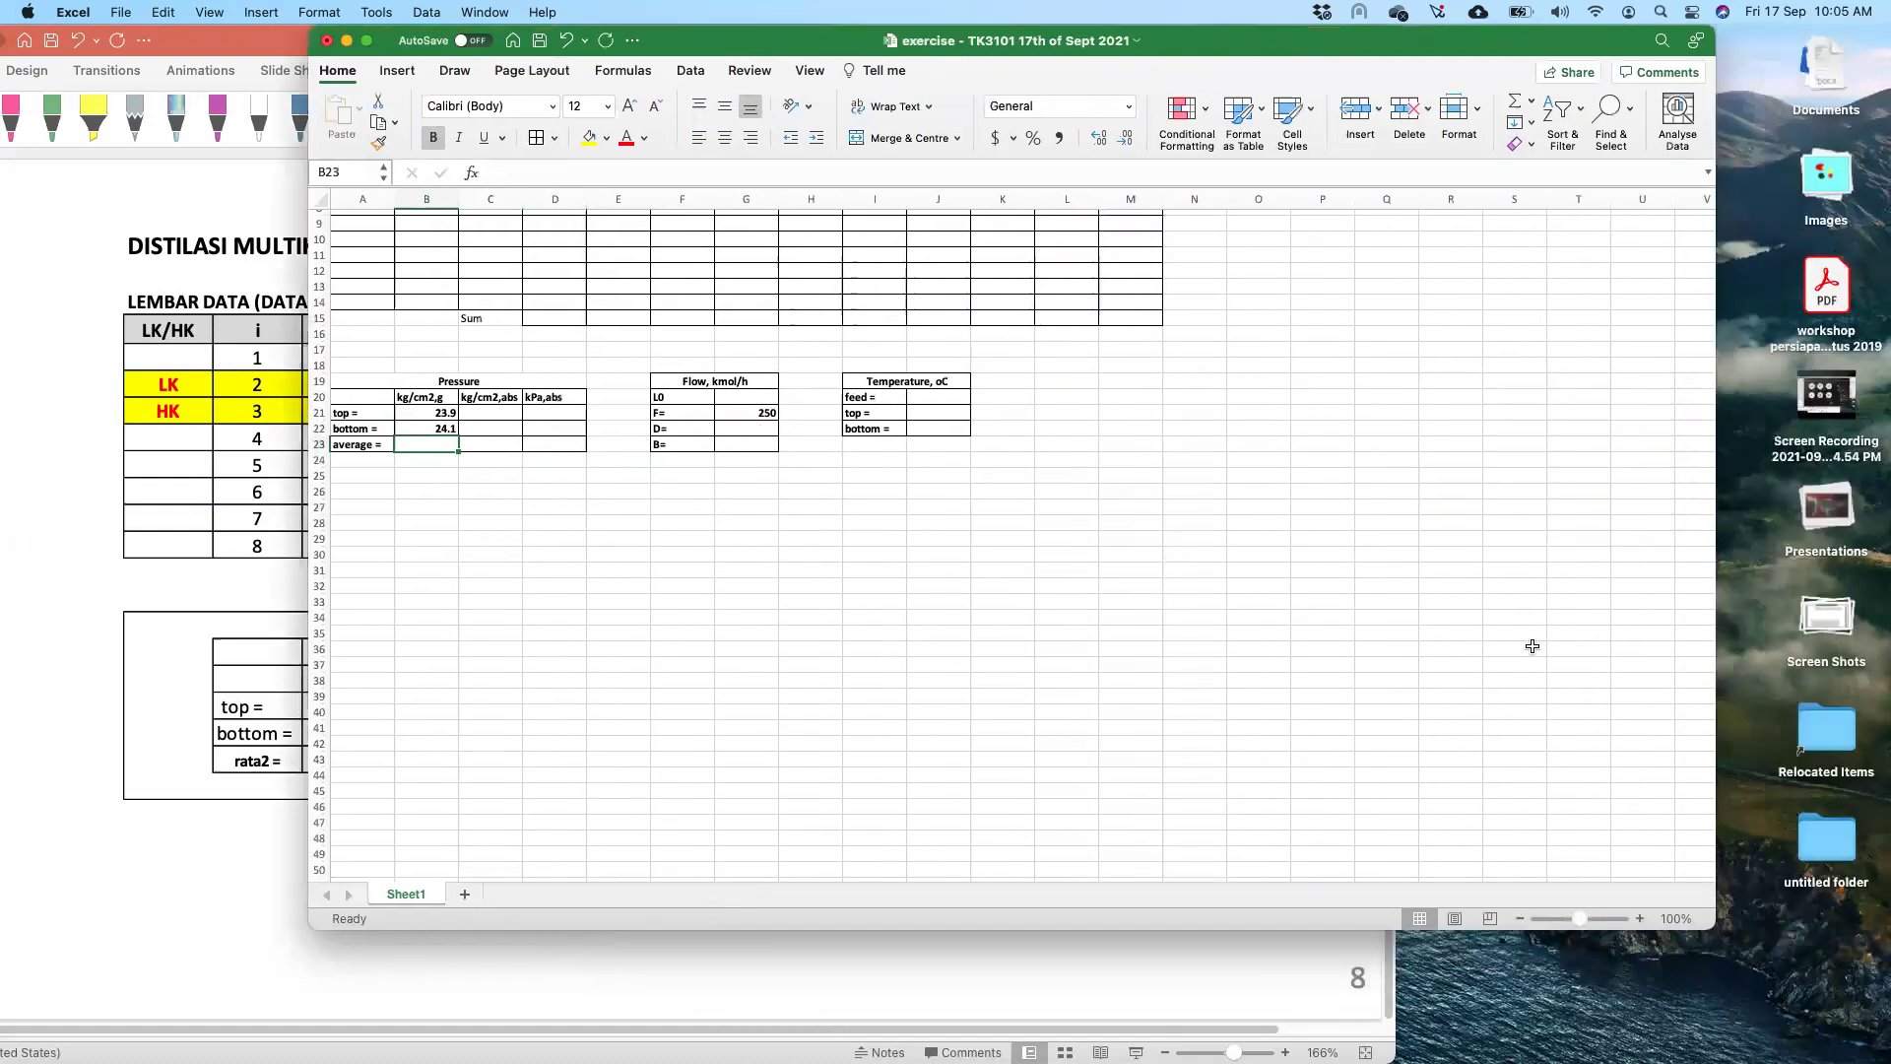
click(1640, 918)
click(1640, 918)
click(1640, 918)
click(1640, 918)
scroll(1432, 760, up, 3)
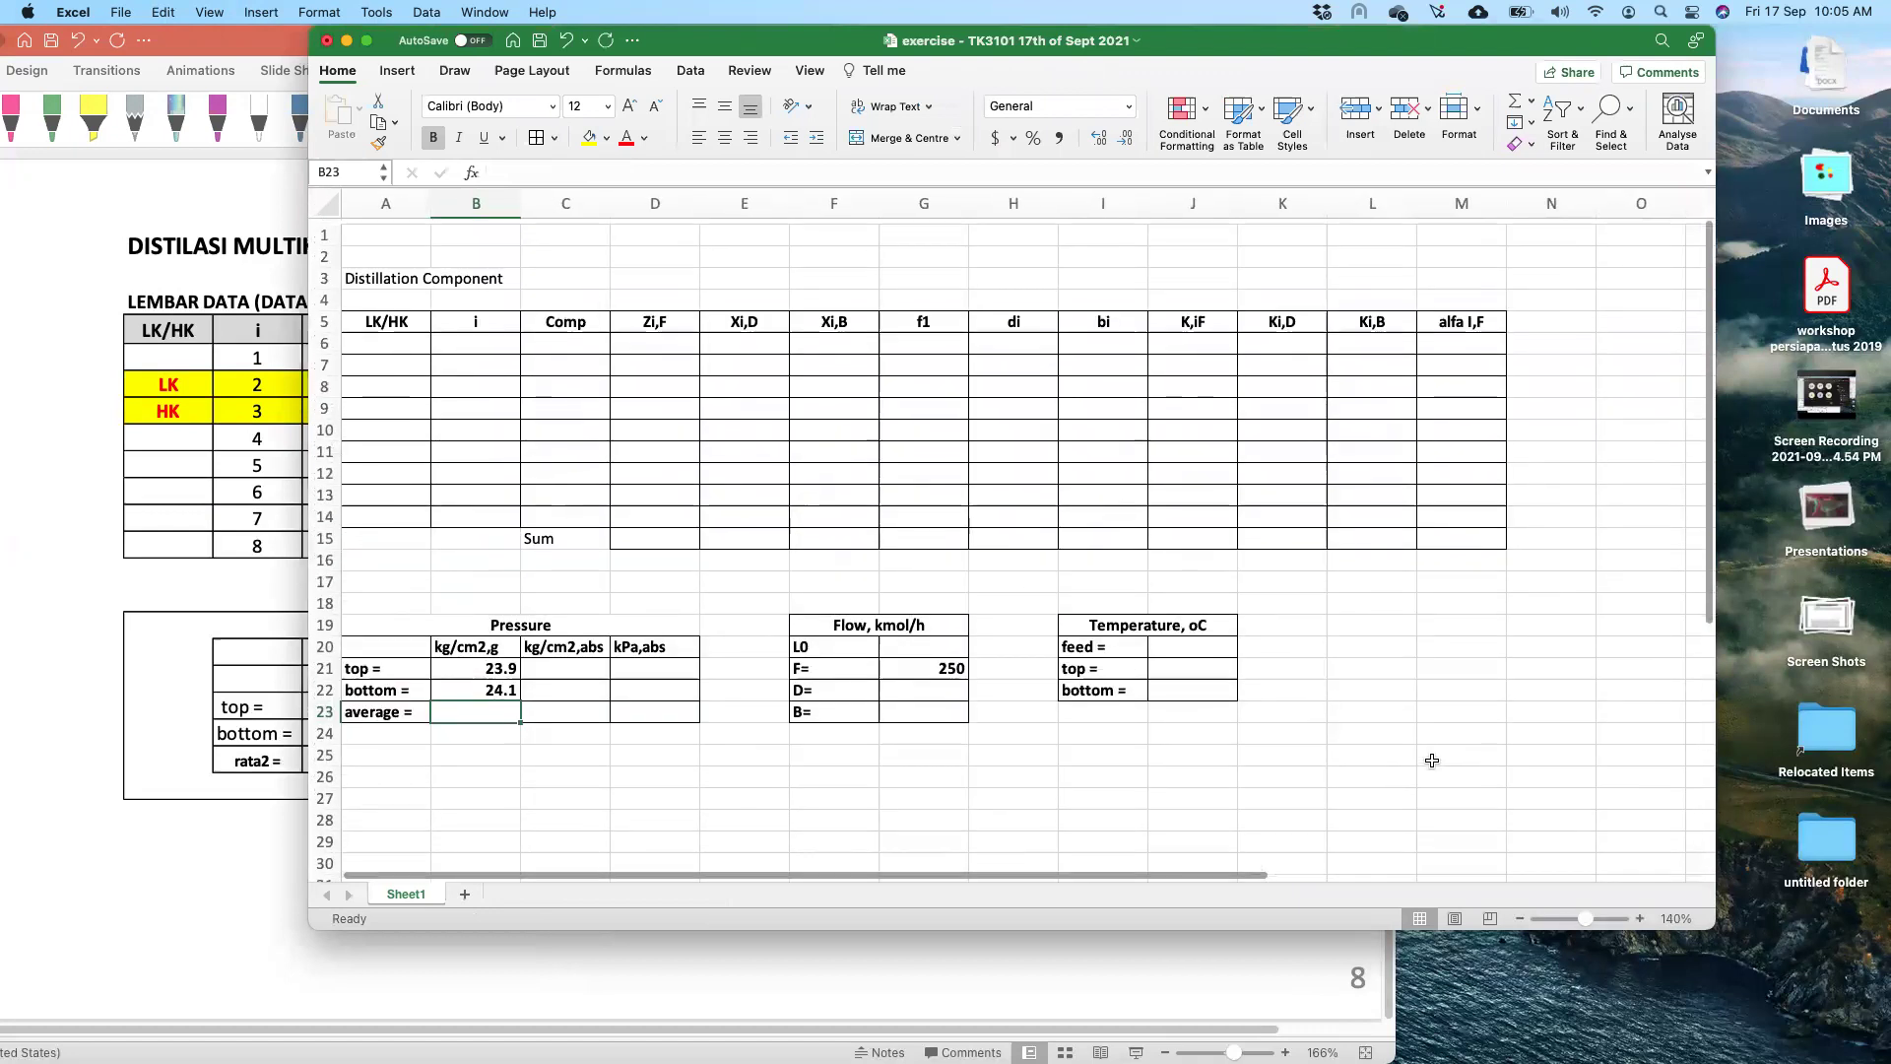
- Move the workbook window beside the slide's component table and extend it to the lower edge of the screen
drag(1531, 44, 1876, 69)
drag(1491, 45, 1848, 33)
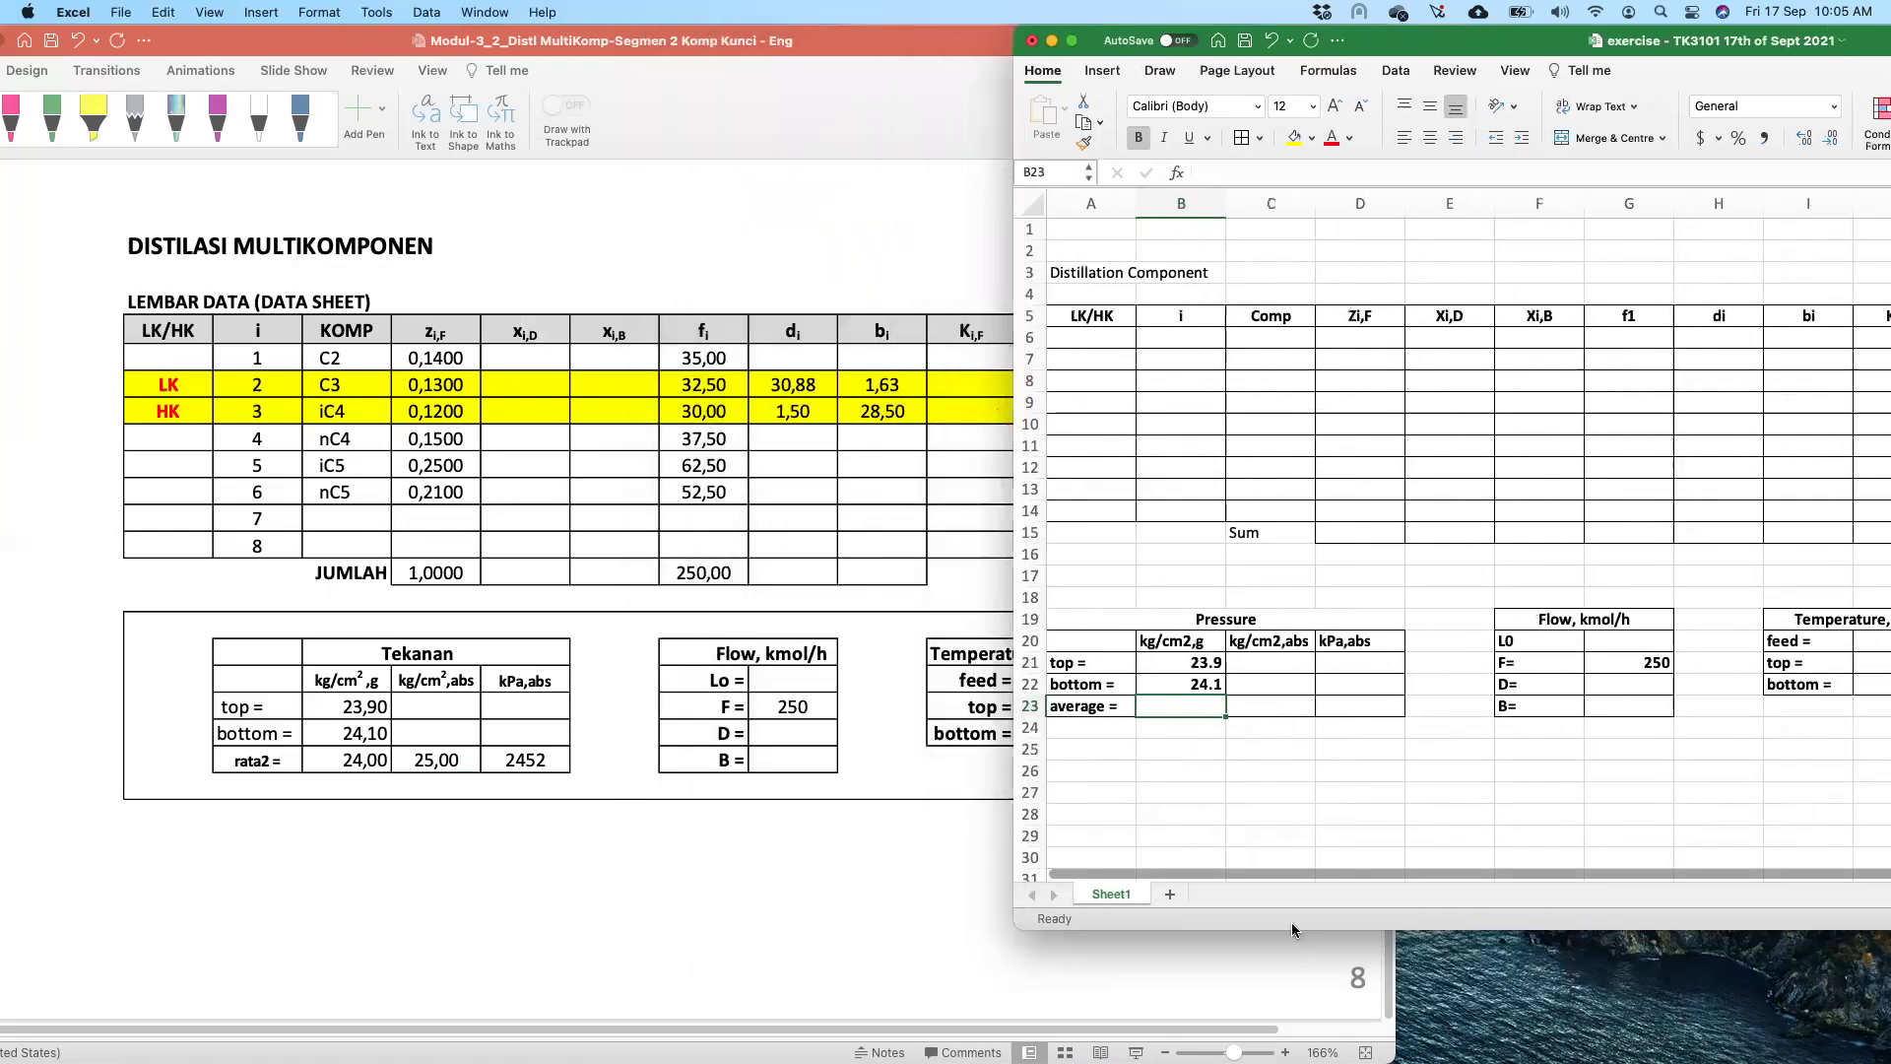
drag(1292, 934, 1292, 1060)
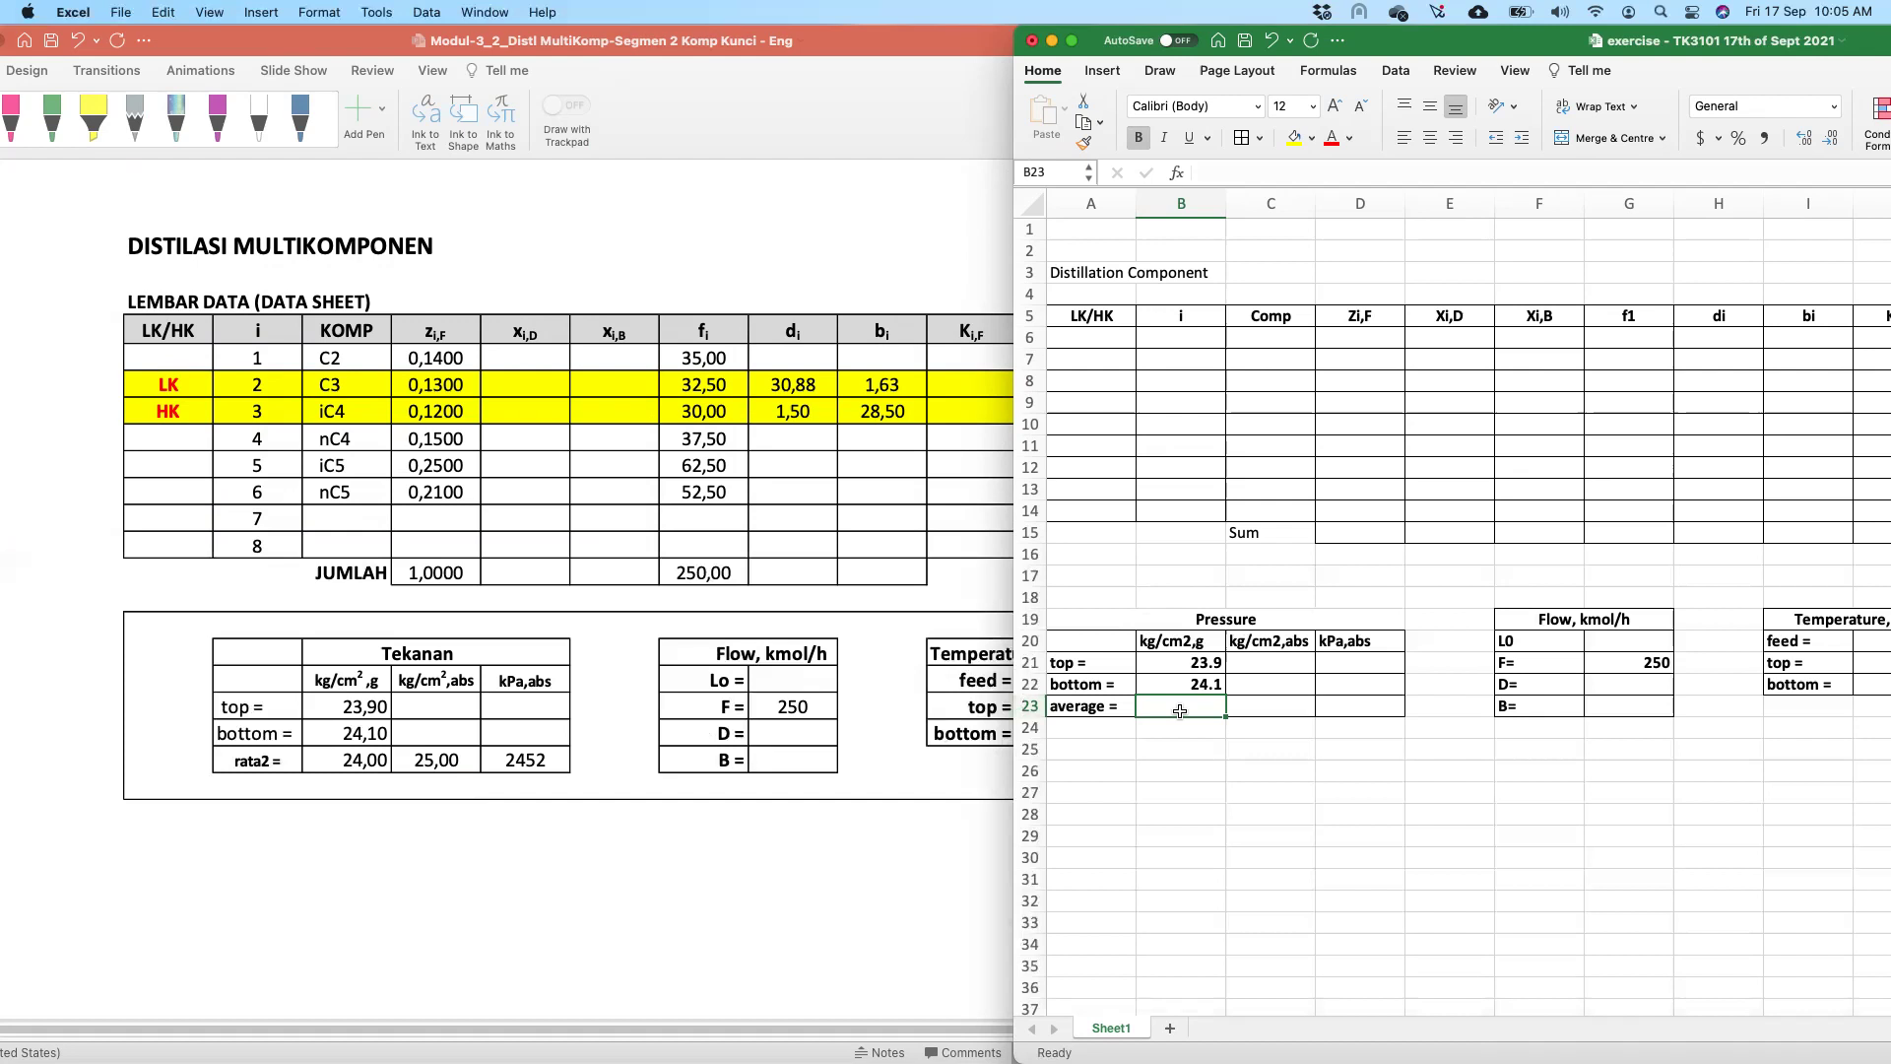
- Enter the average gauge pressure 24 in B23 and calculate the absolute pressure in C23 as B23+1
text(24)
key(Tab)
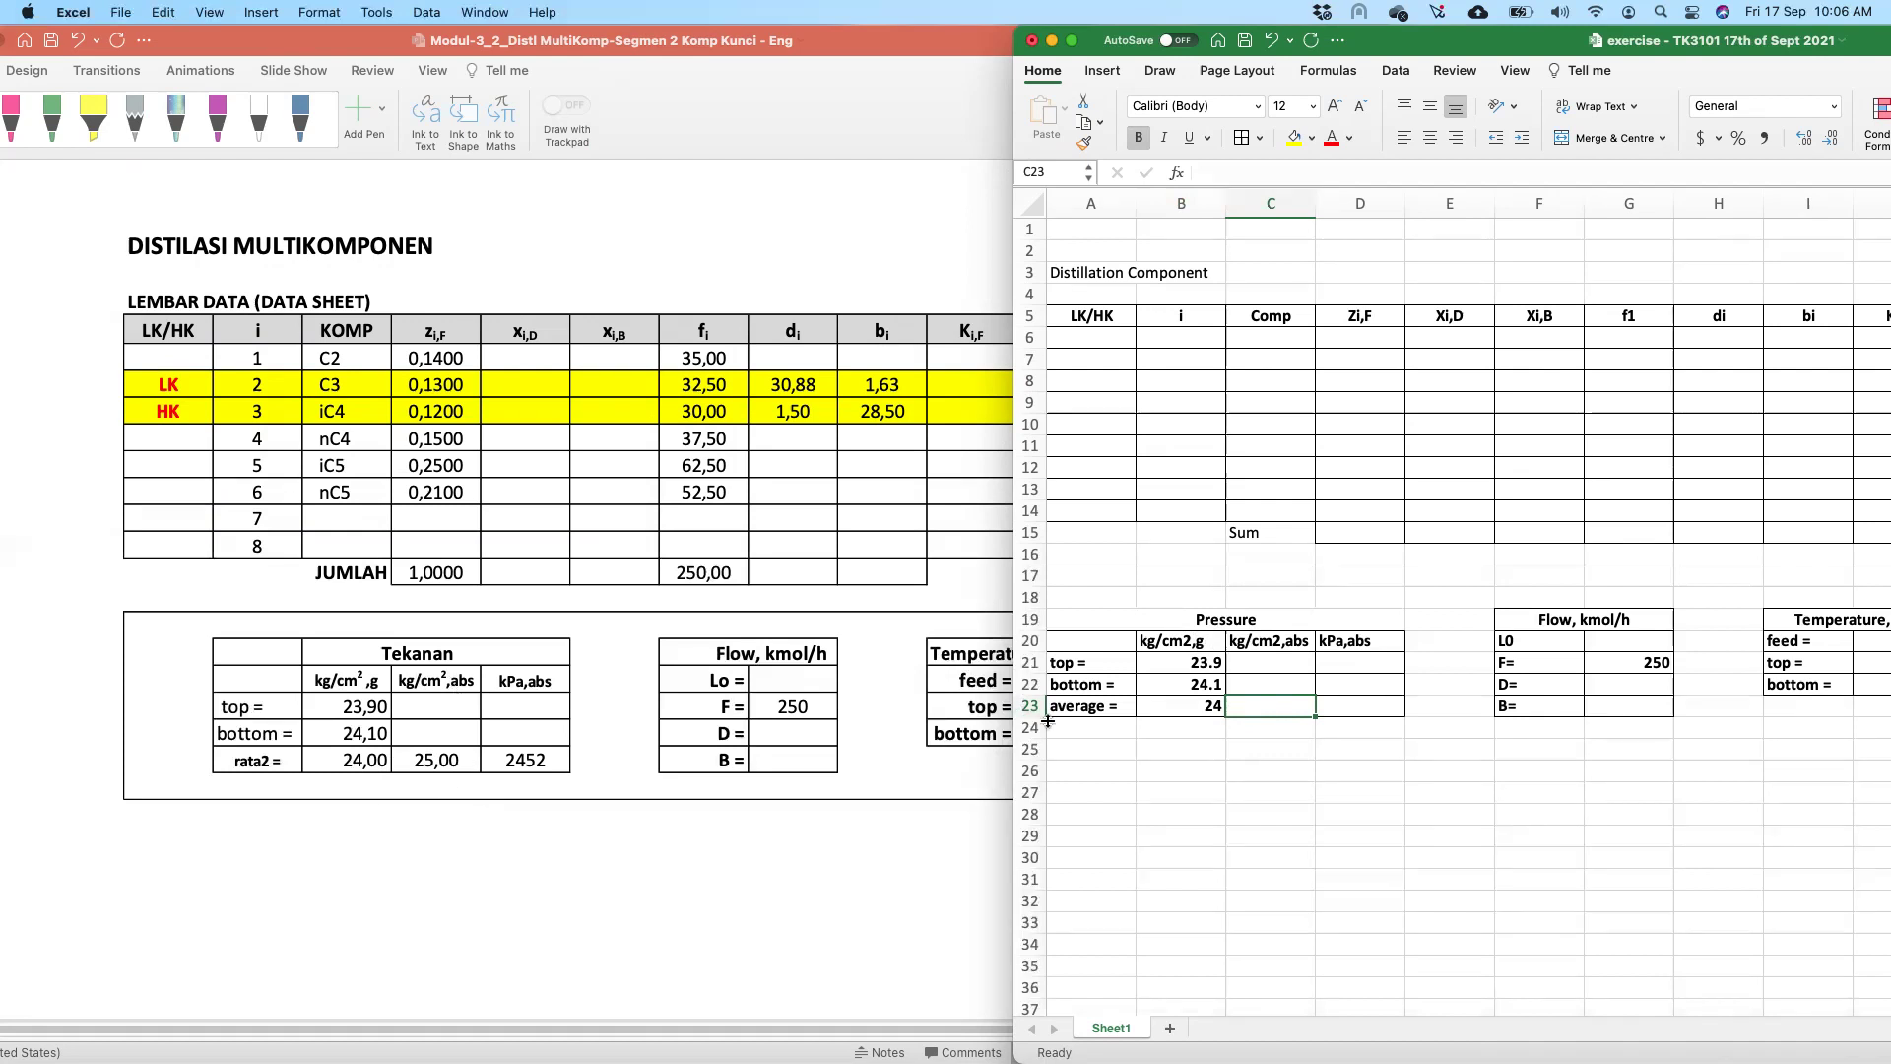
text(=)
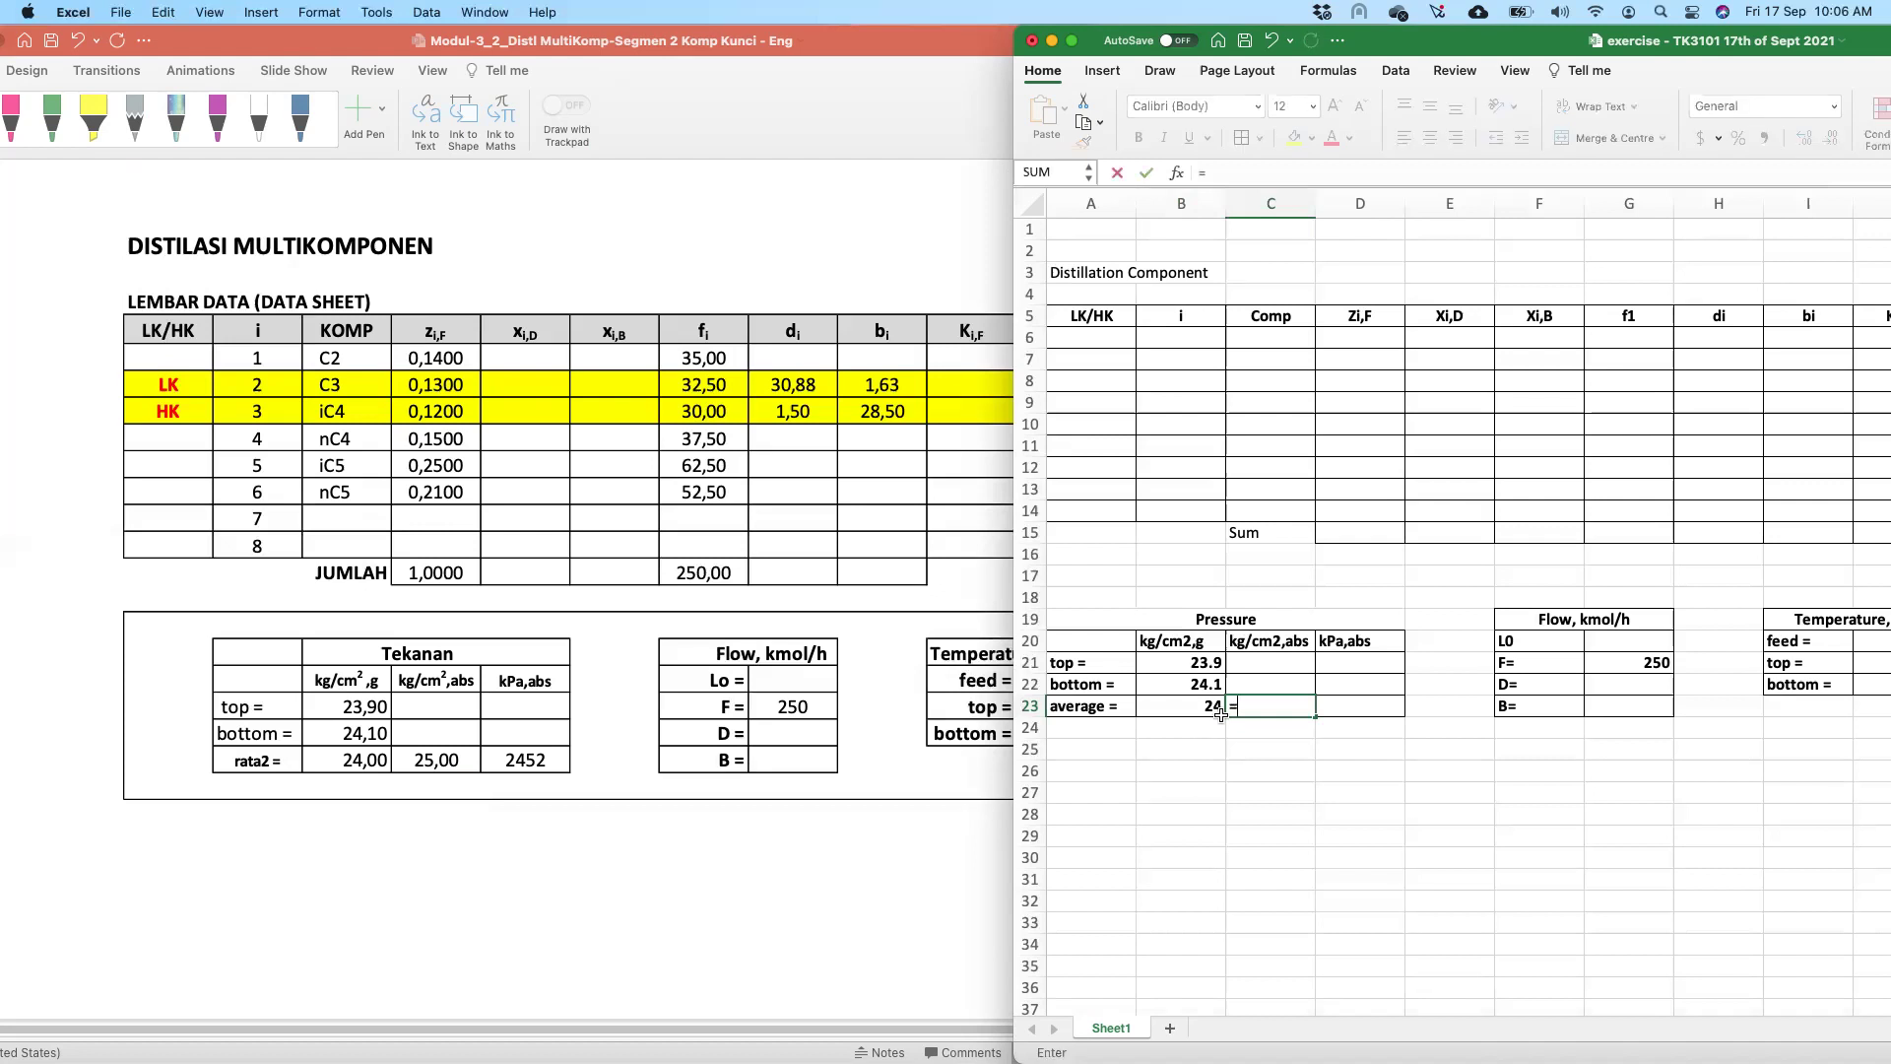
text(24+)
key(BackSpace)
key(BackSpace)
key(BackSpace)
click(1222, 713)
text(+1)
key(Return)
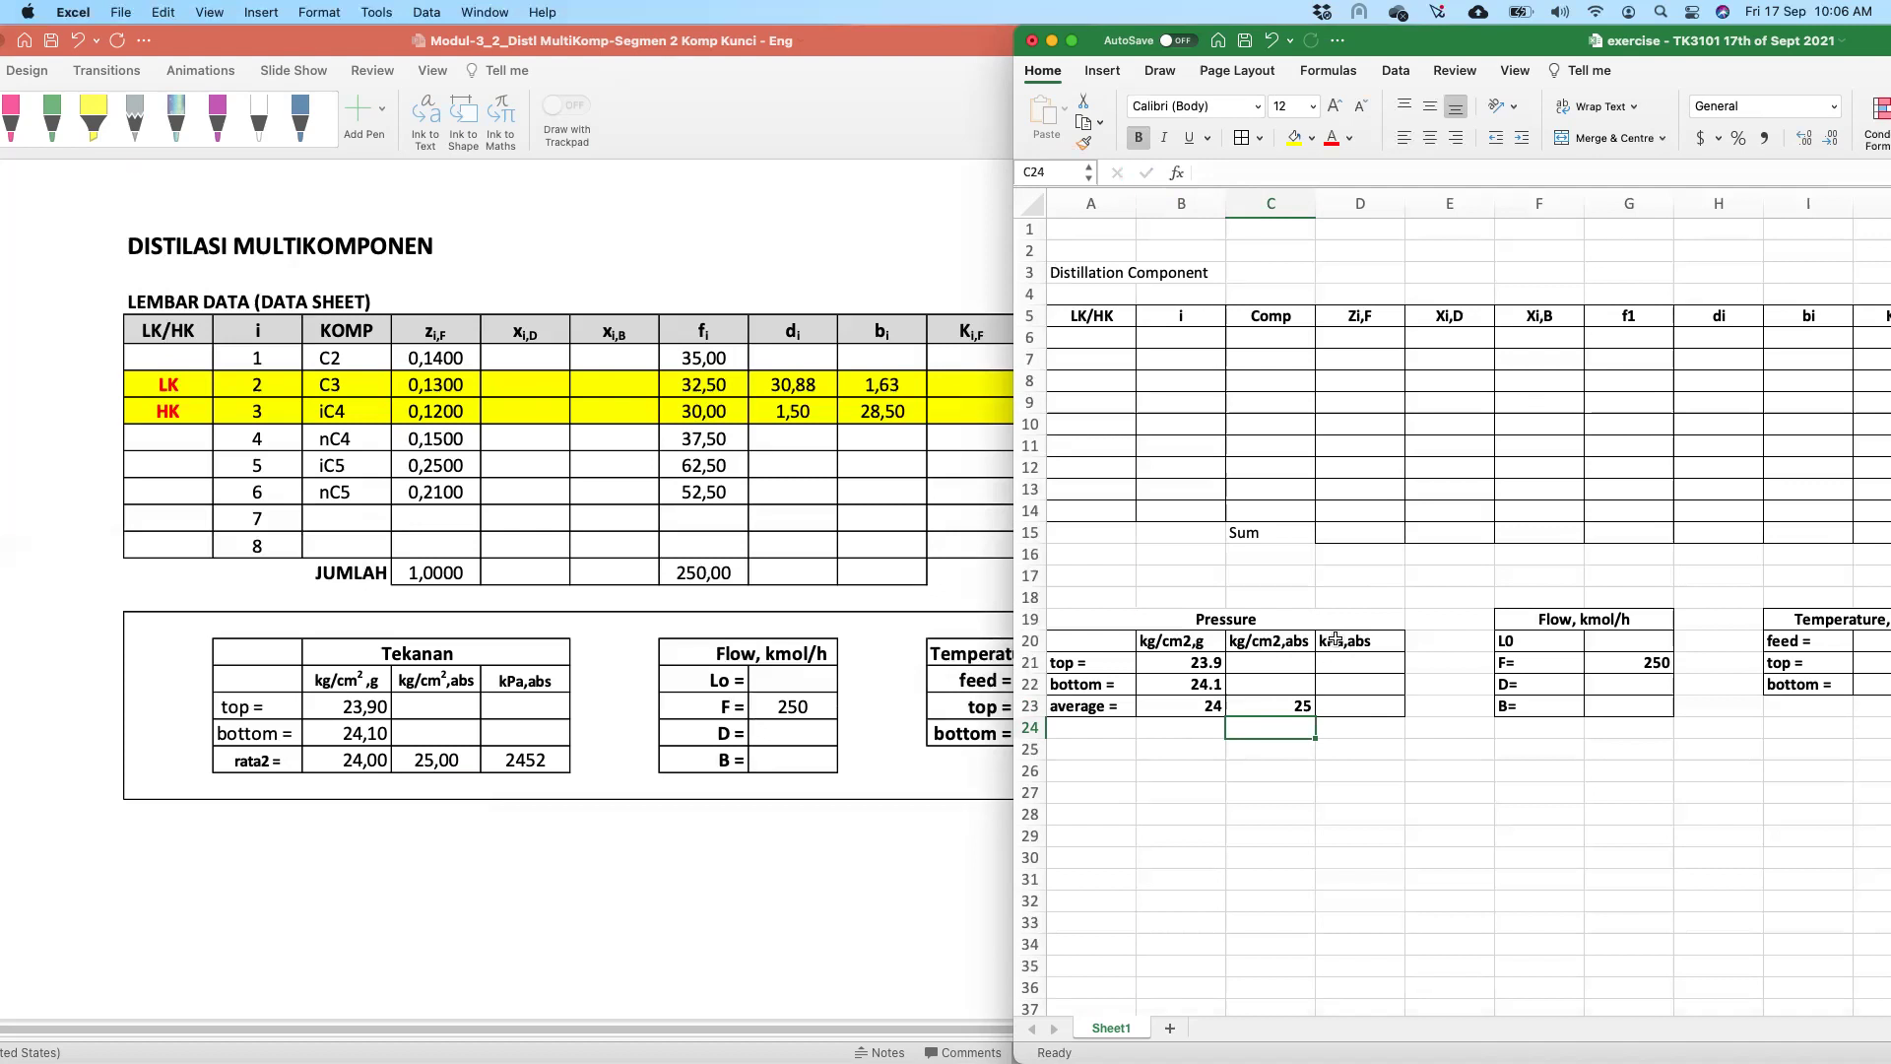
- Enter the average absolute pressure in kPa as =2452 in D23
click(1332, 712)
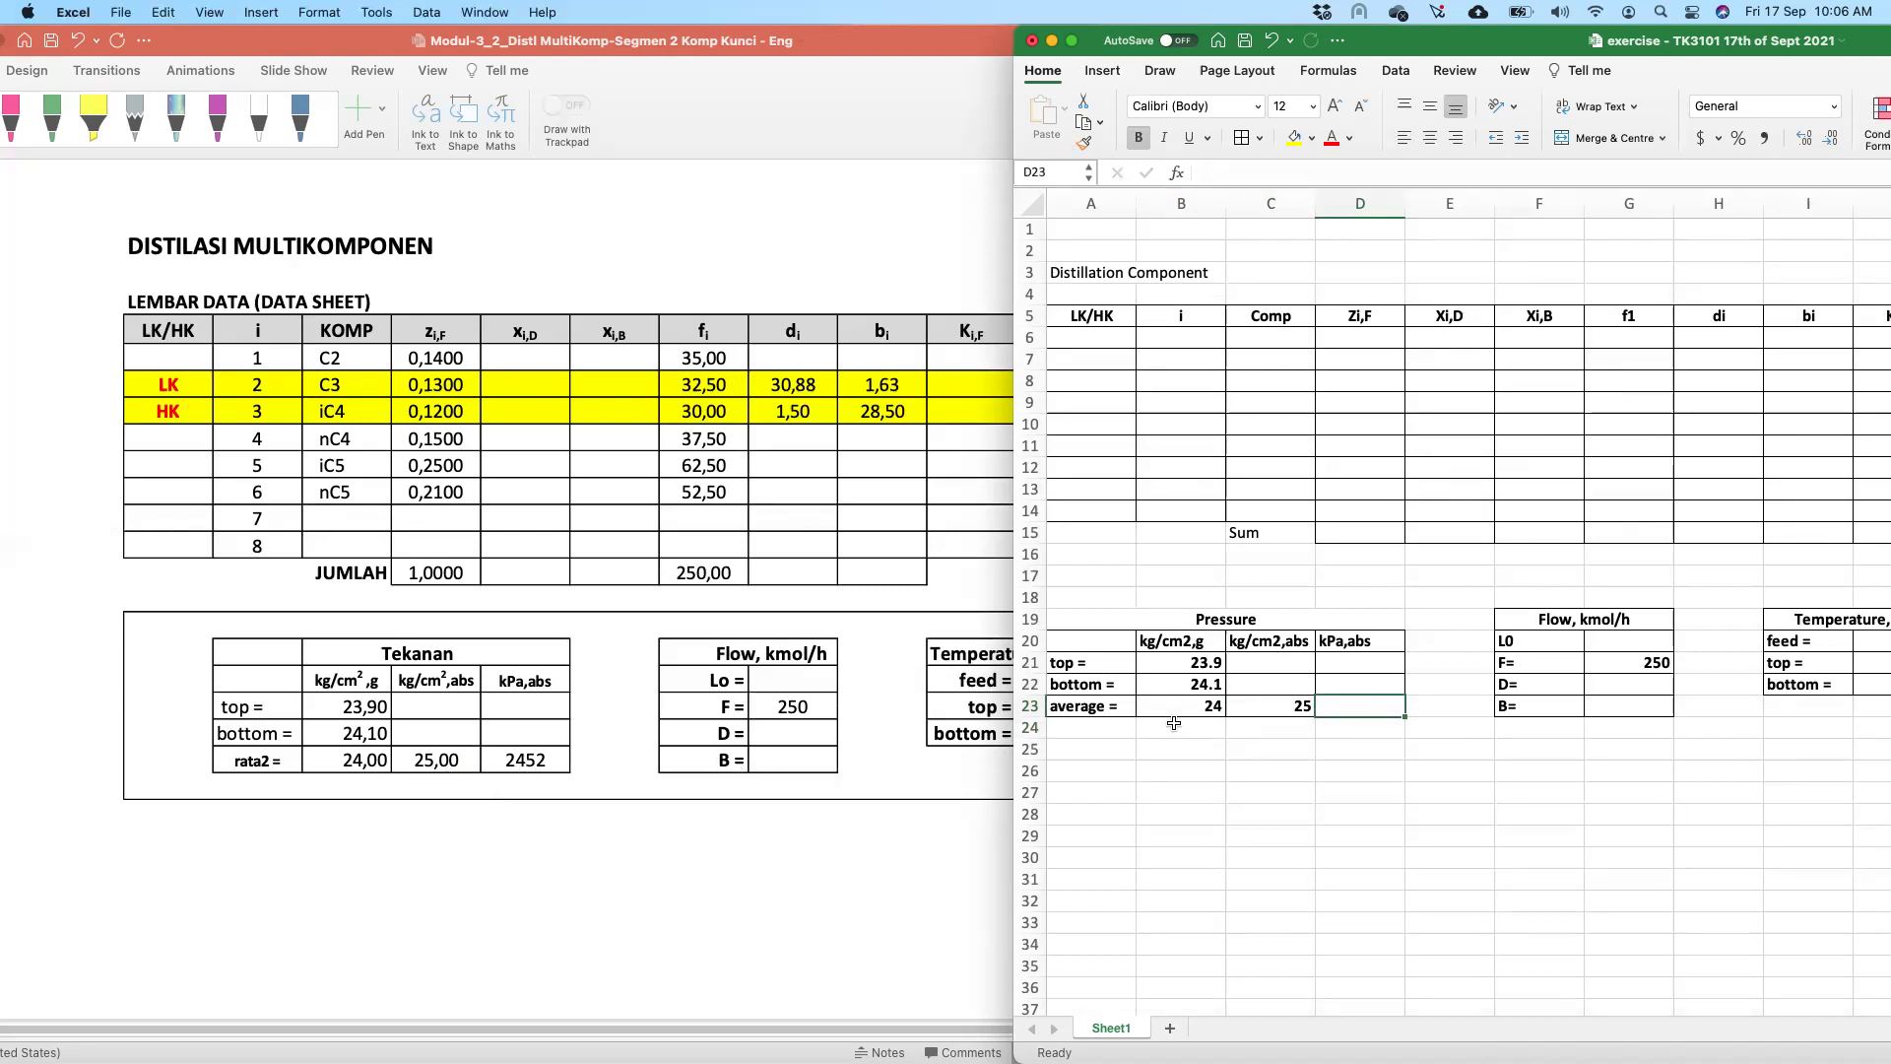
text(=)
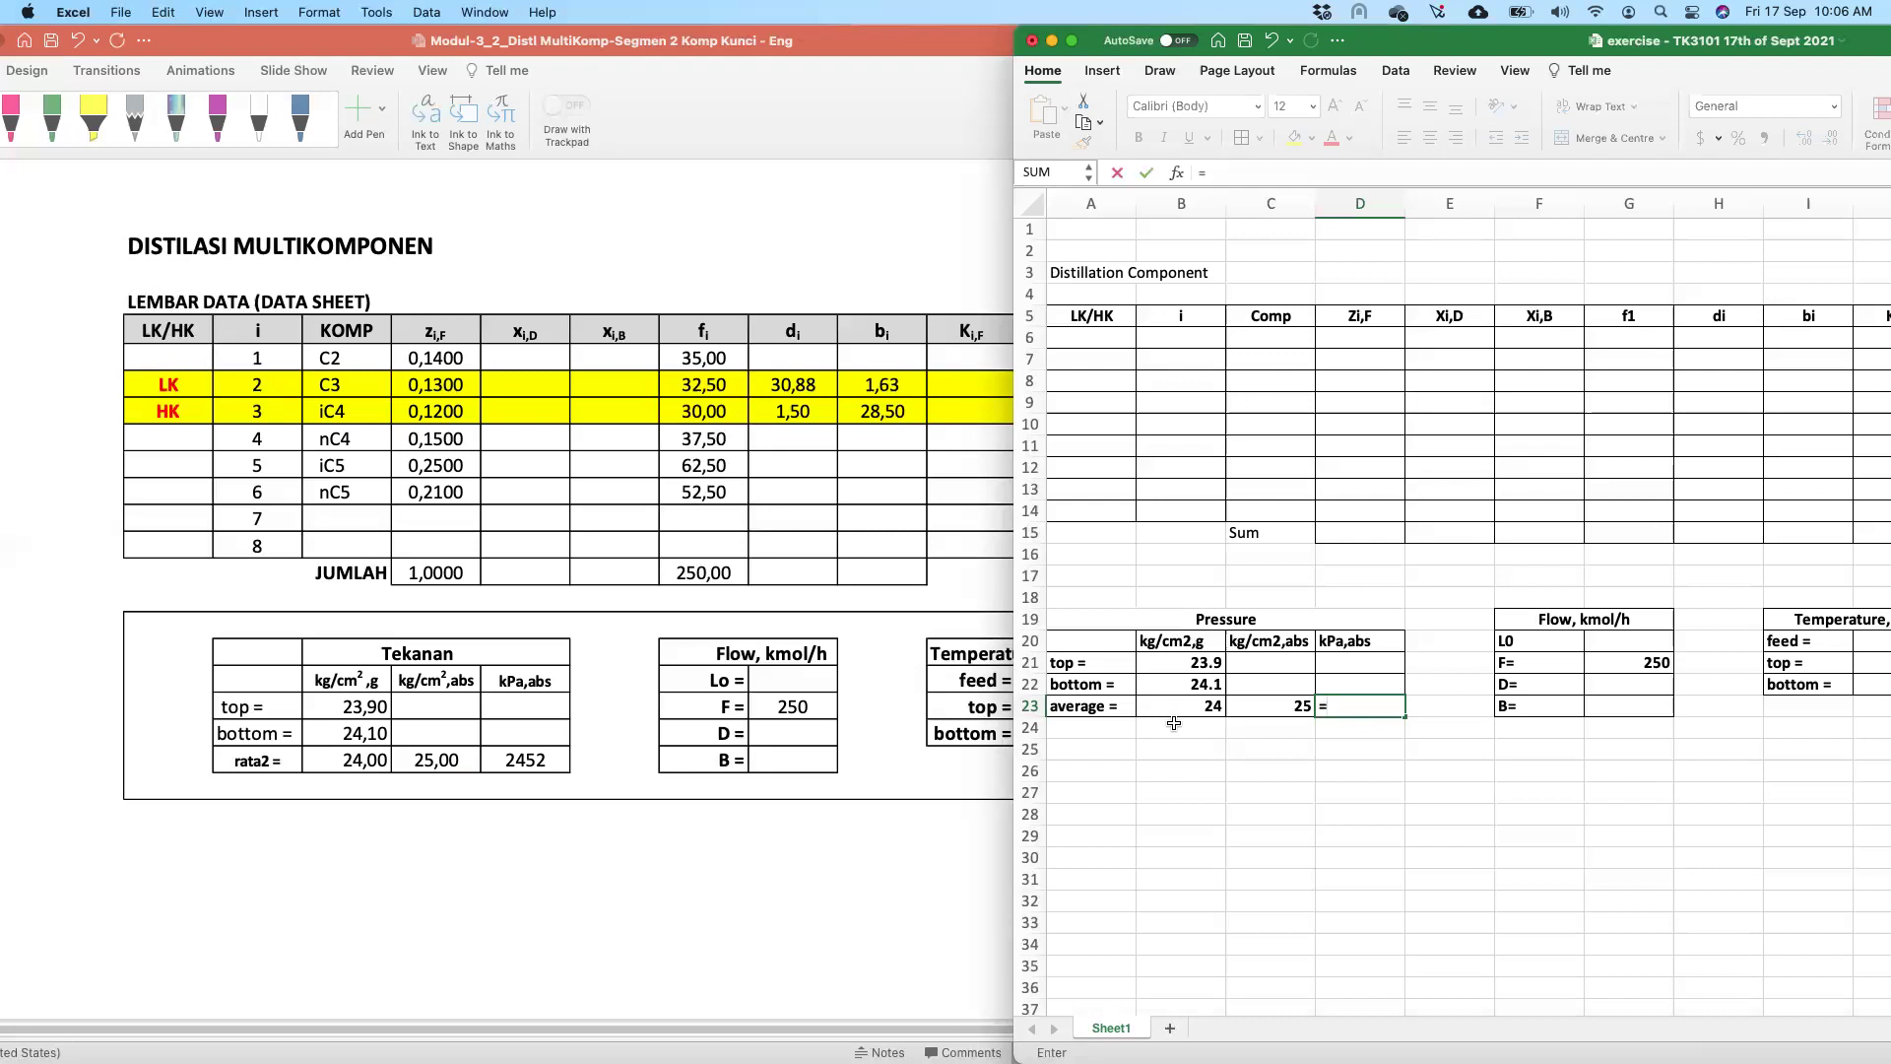
text(2452)
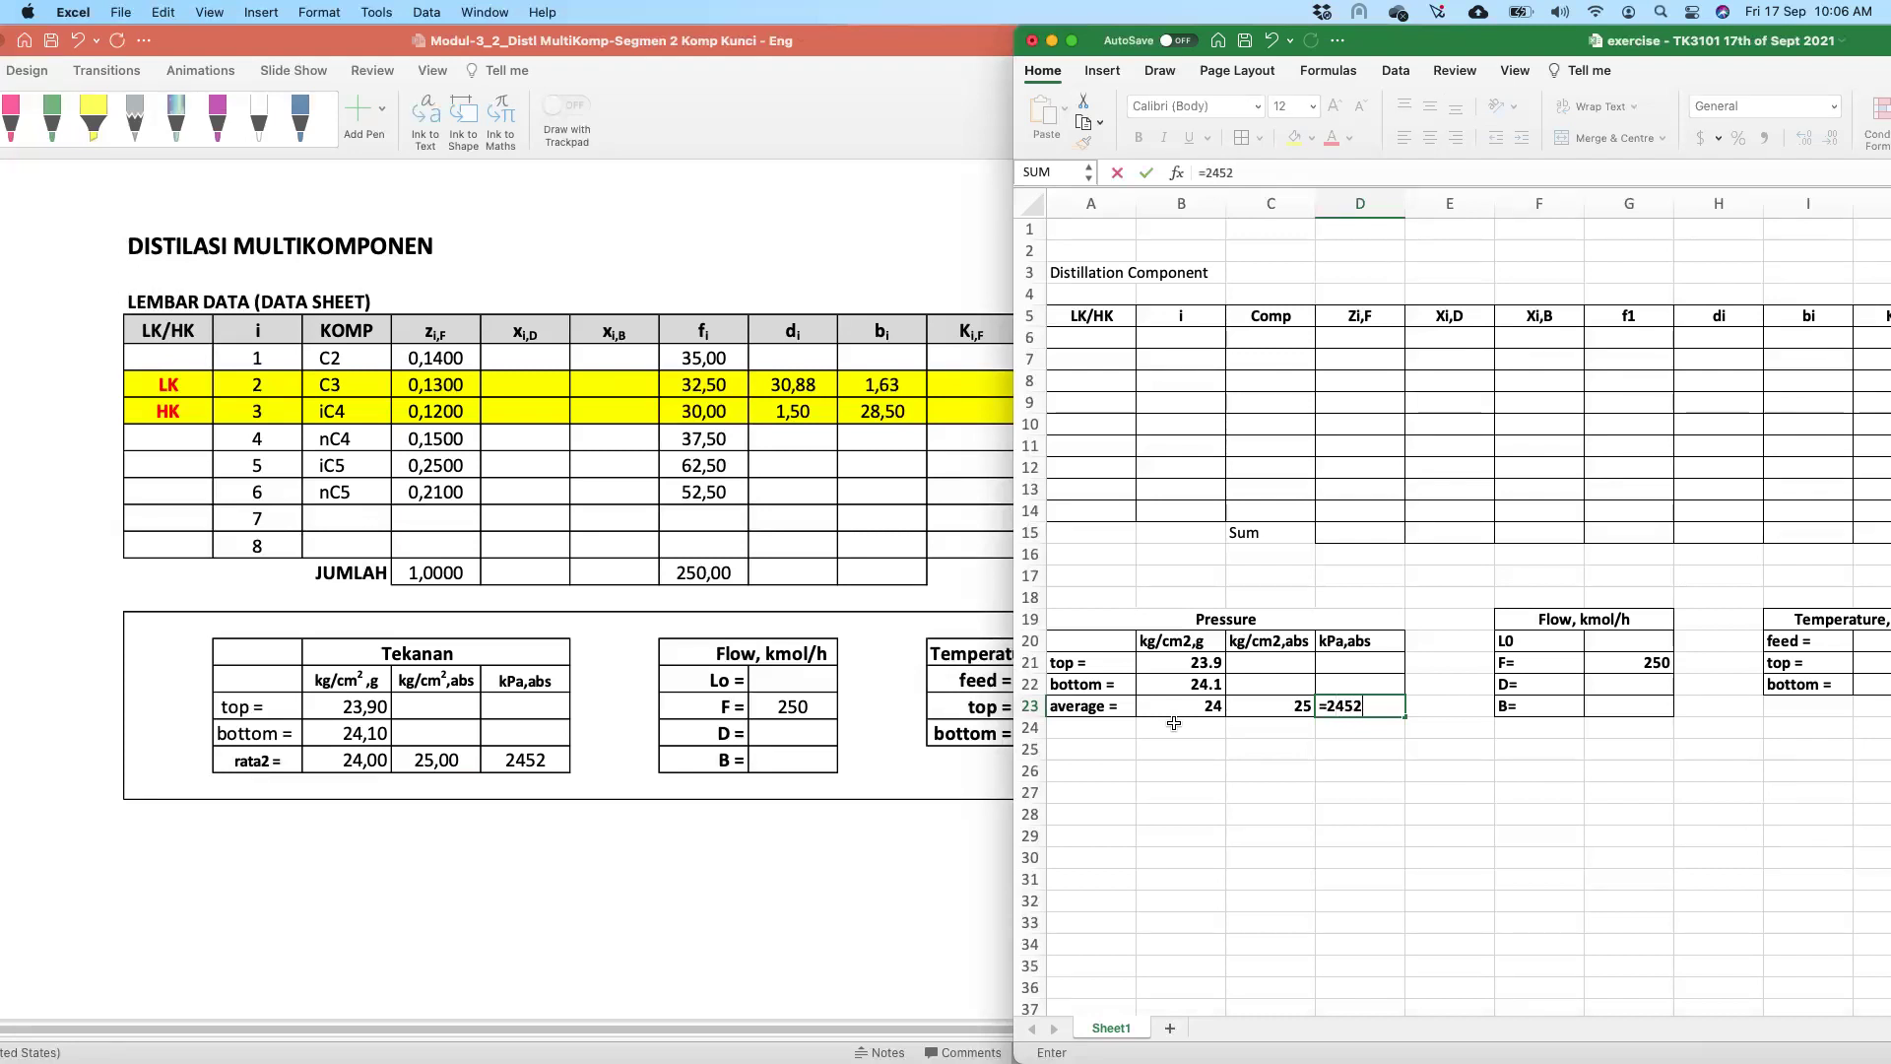
key(Return)
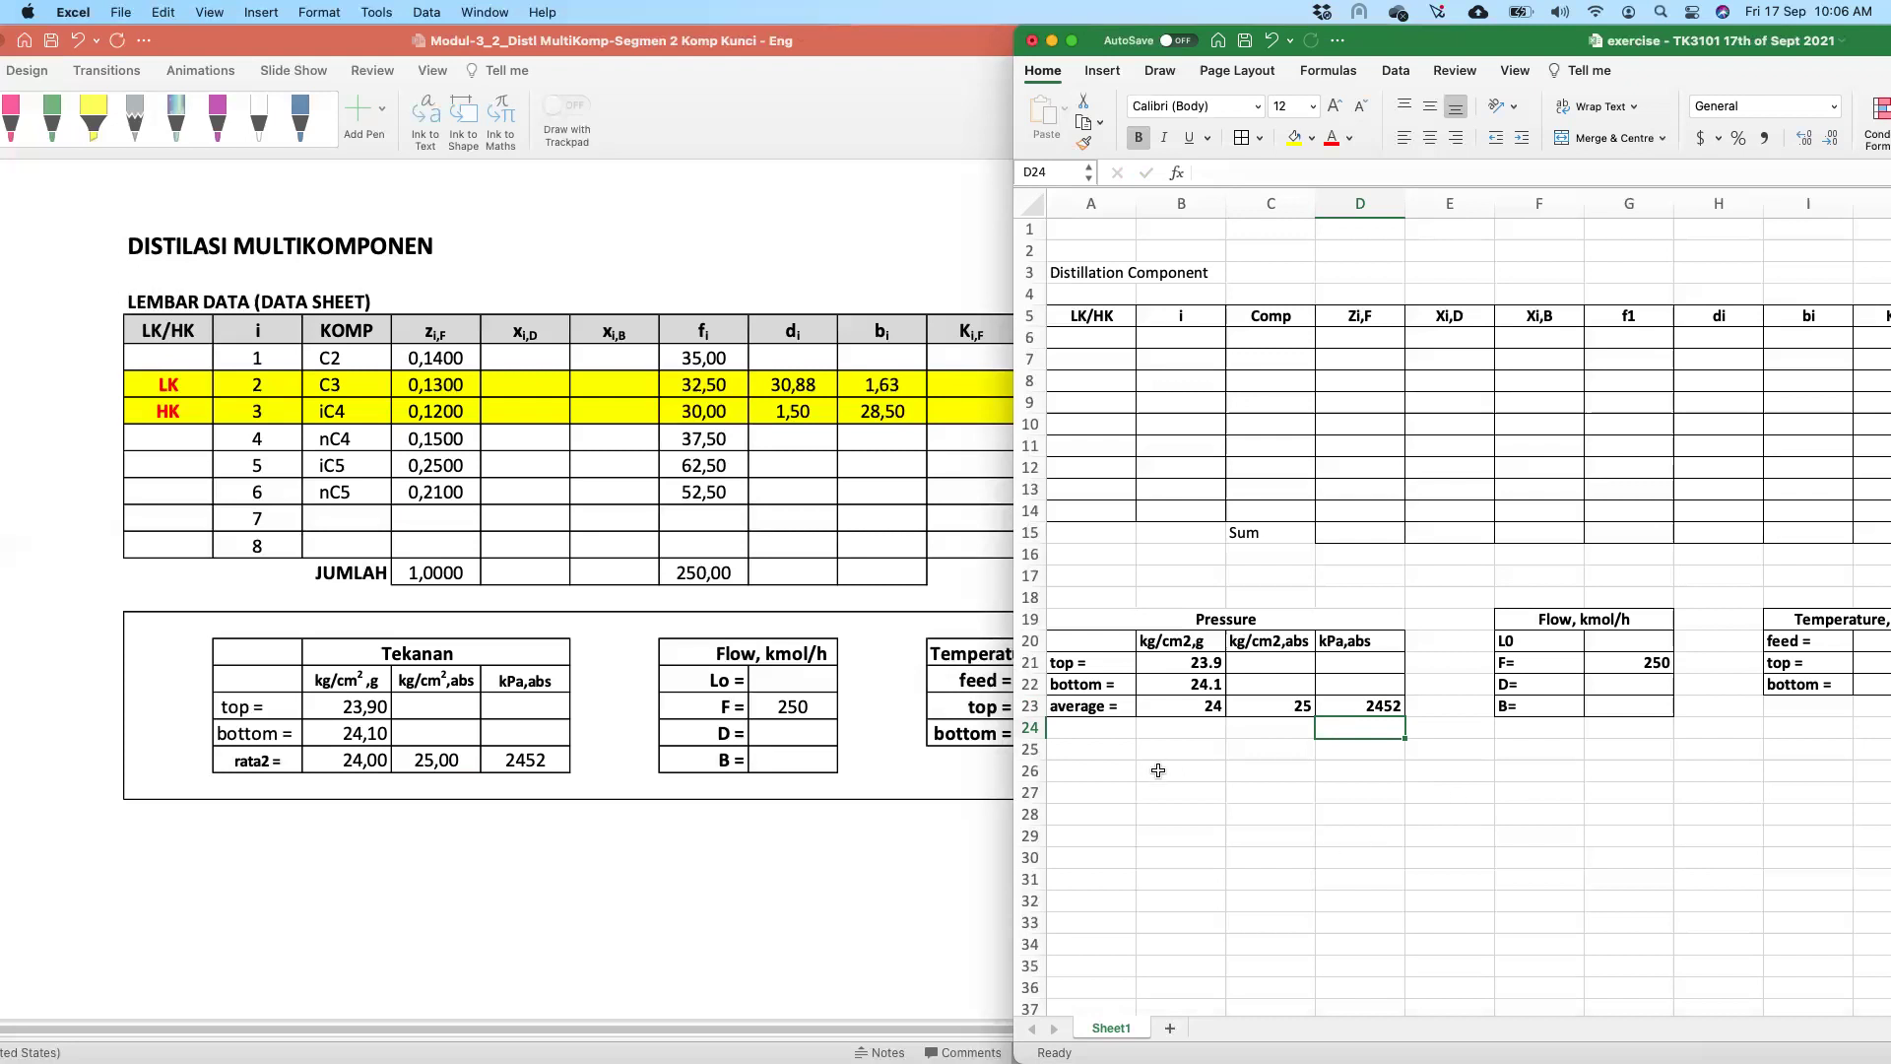
- Consult the slide's temperature table and enter the feed temperature of 100 in J20 of the Excel workbook
click(752, 844)
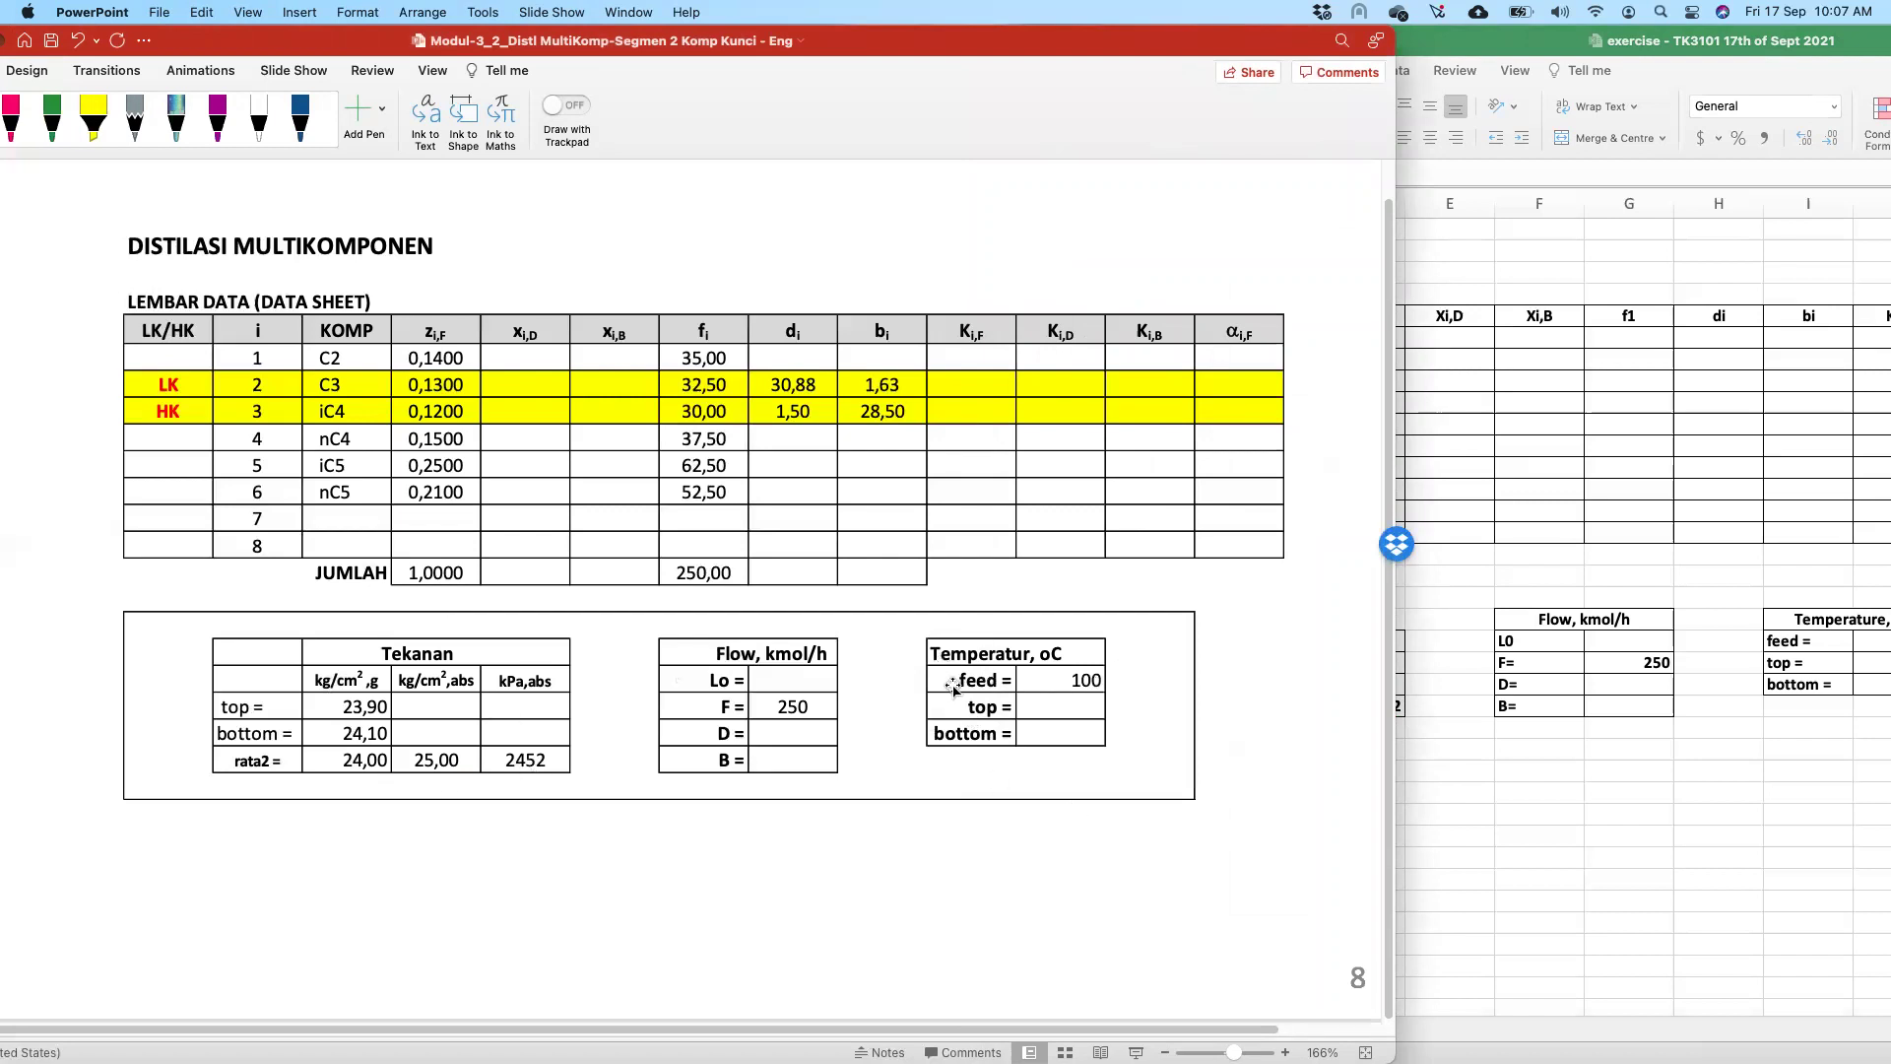
click(1646, 746)
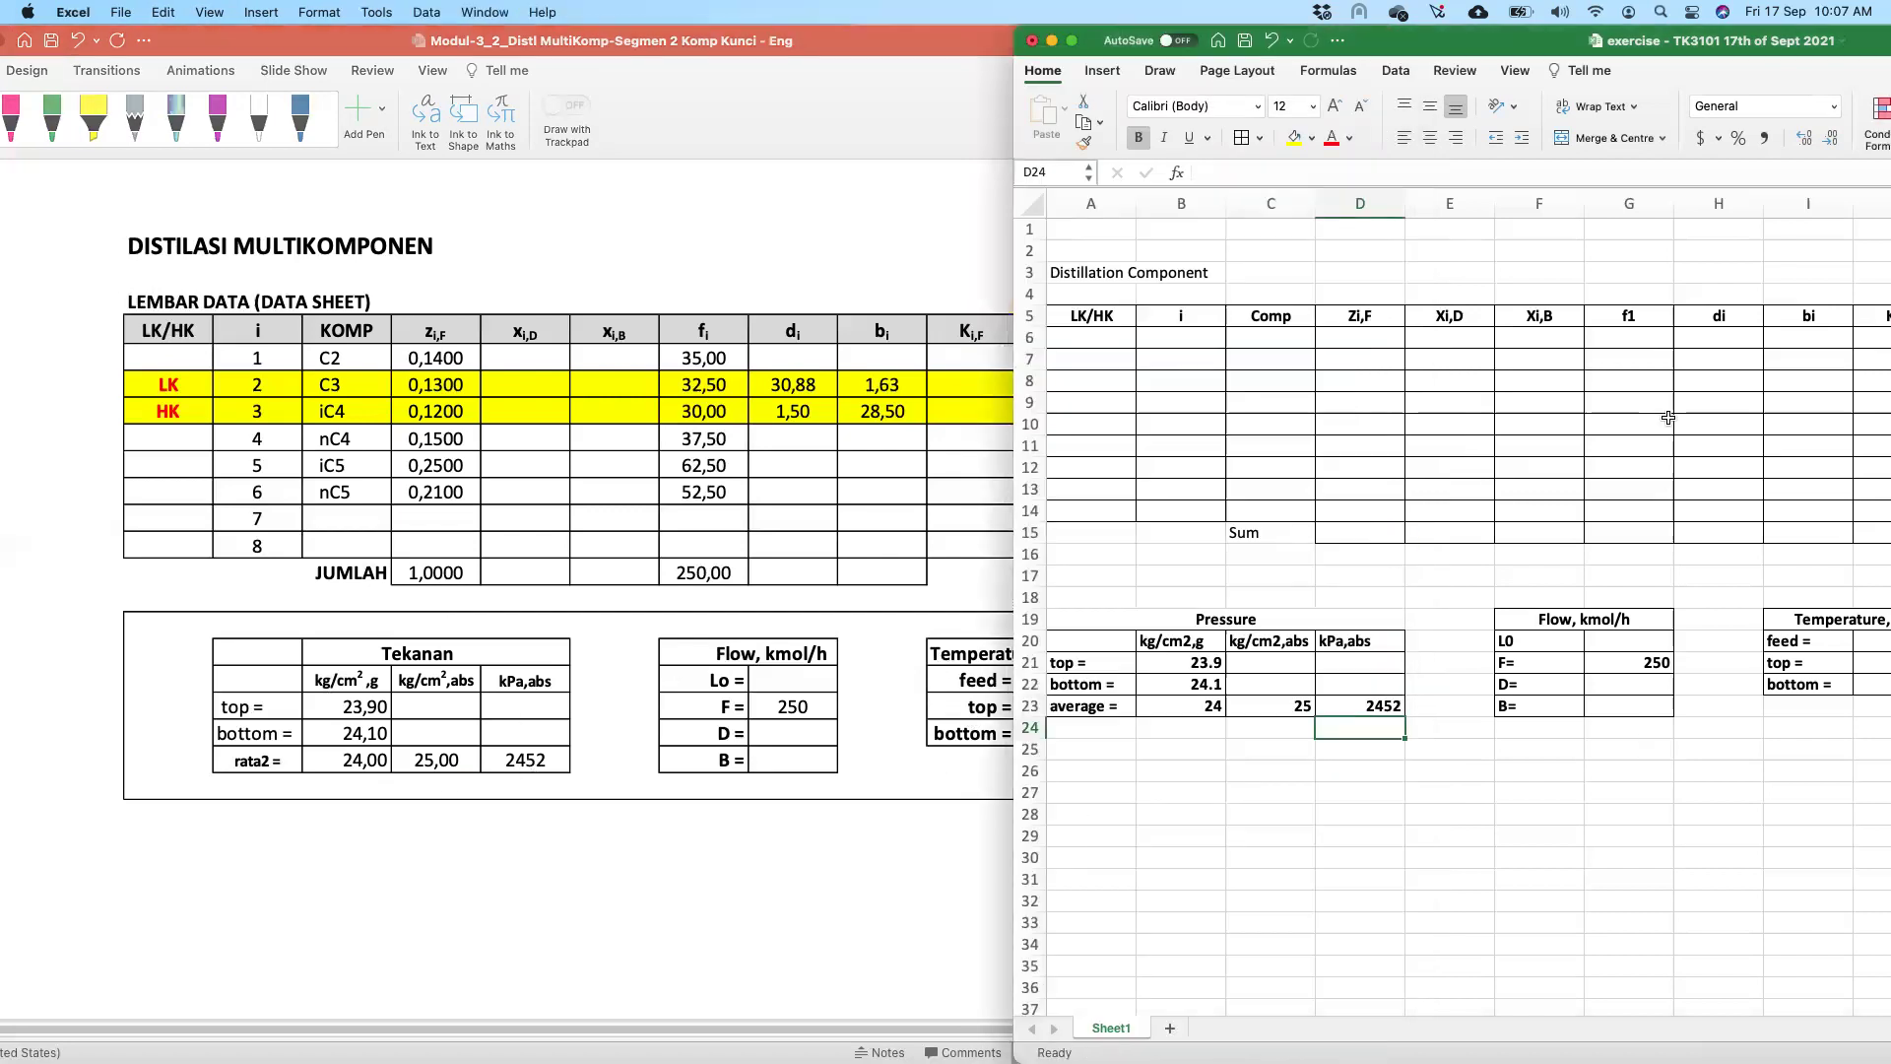
click(870, 785)
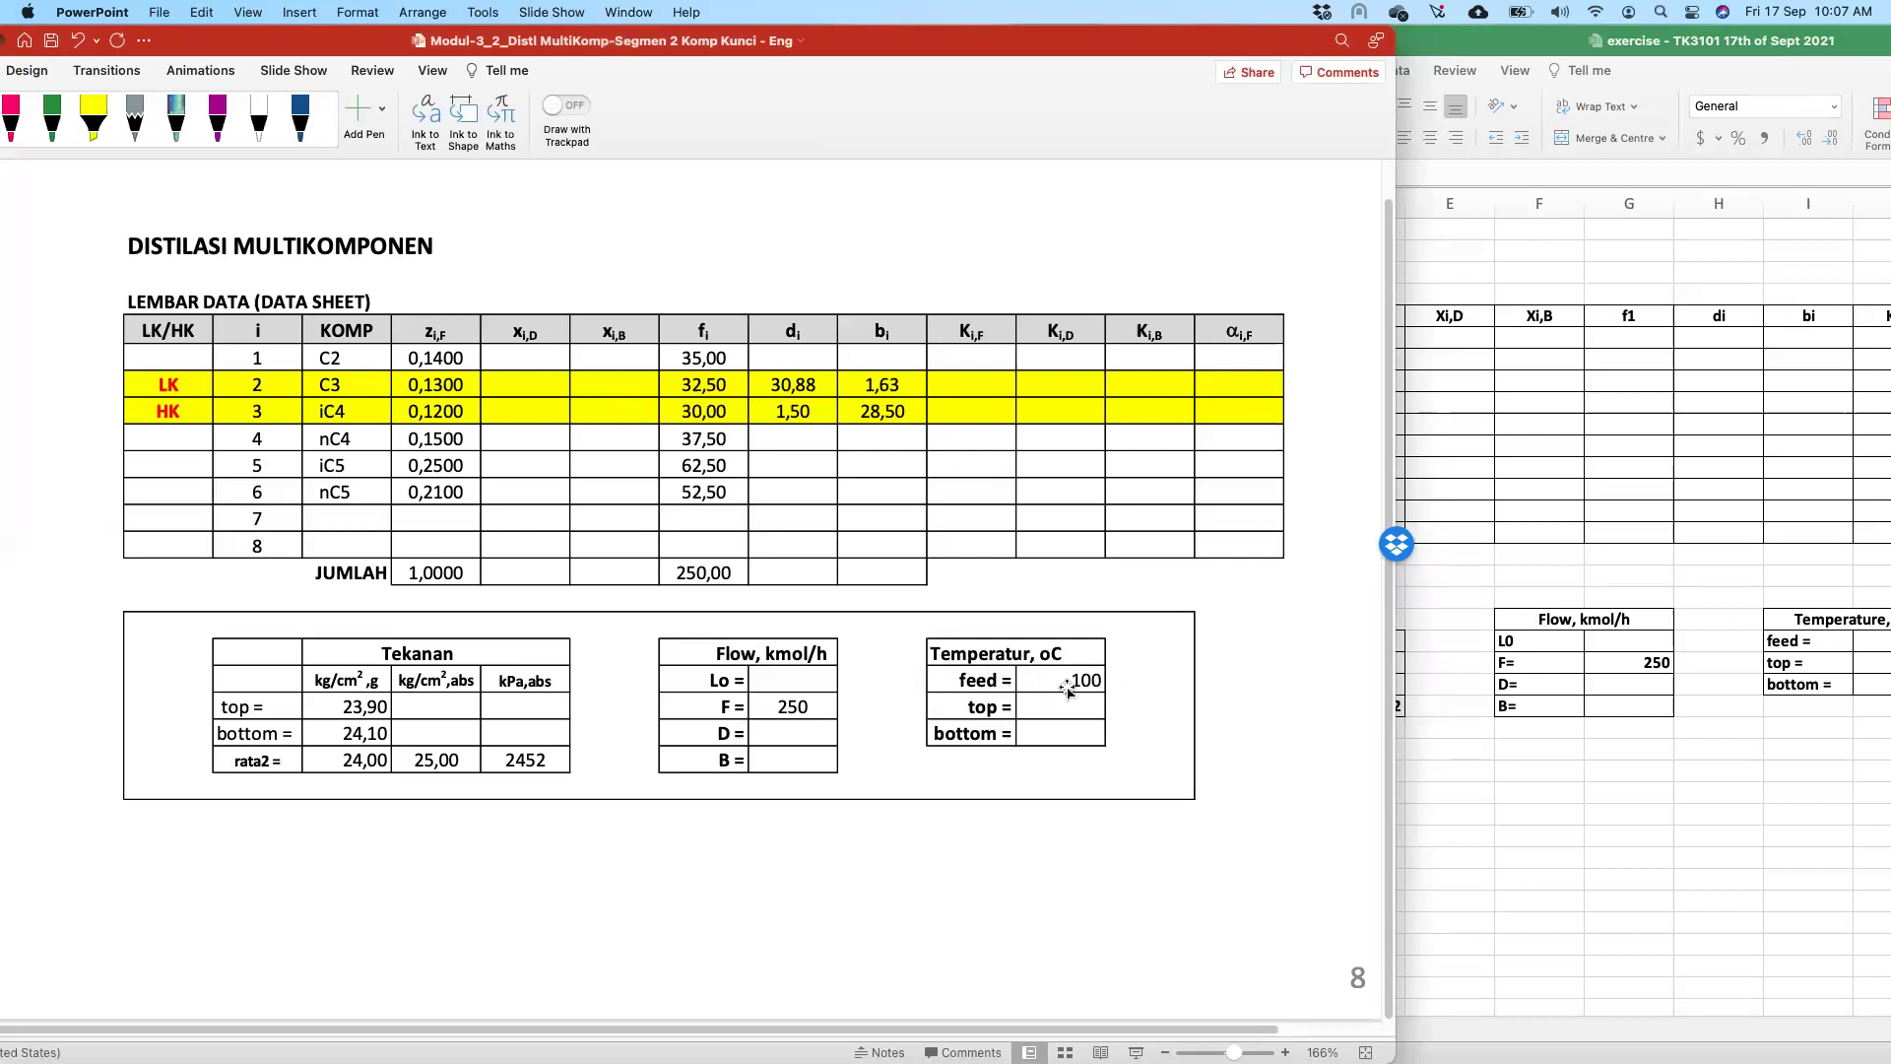
click(1740, 79)
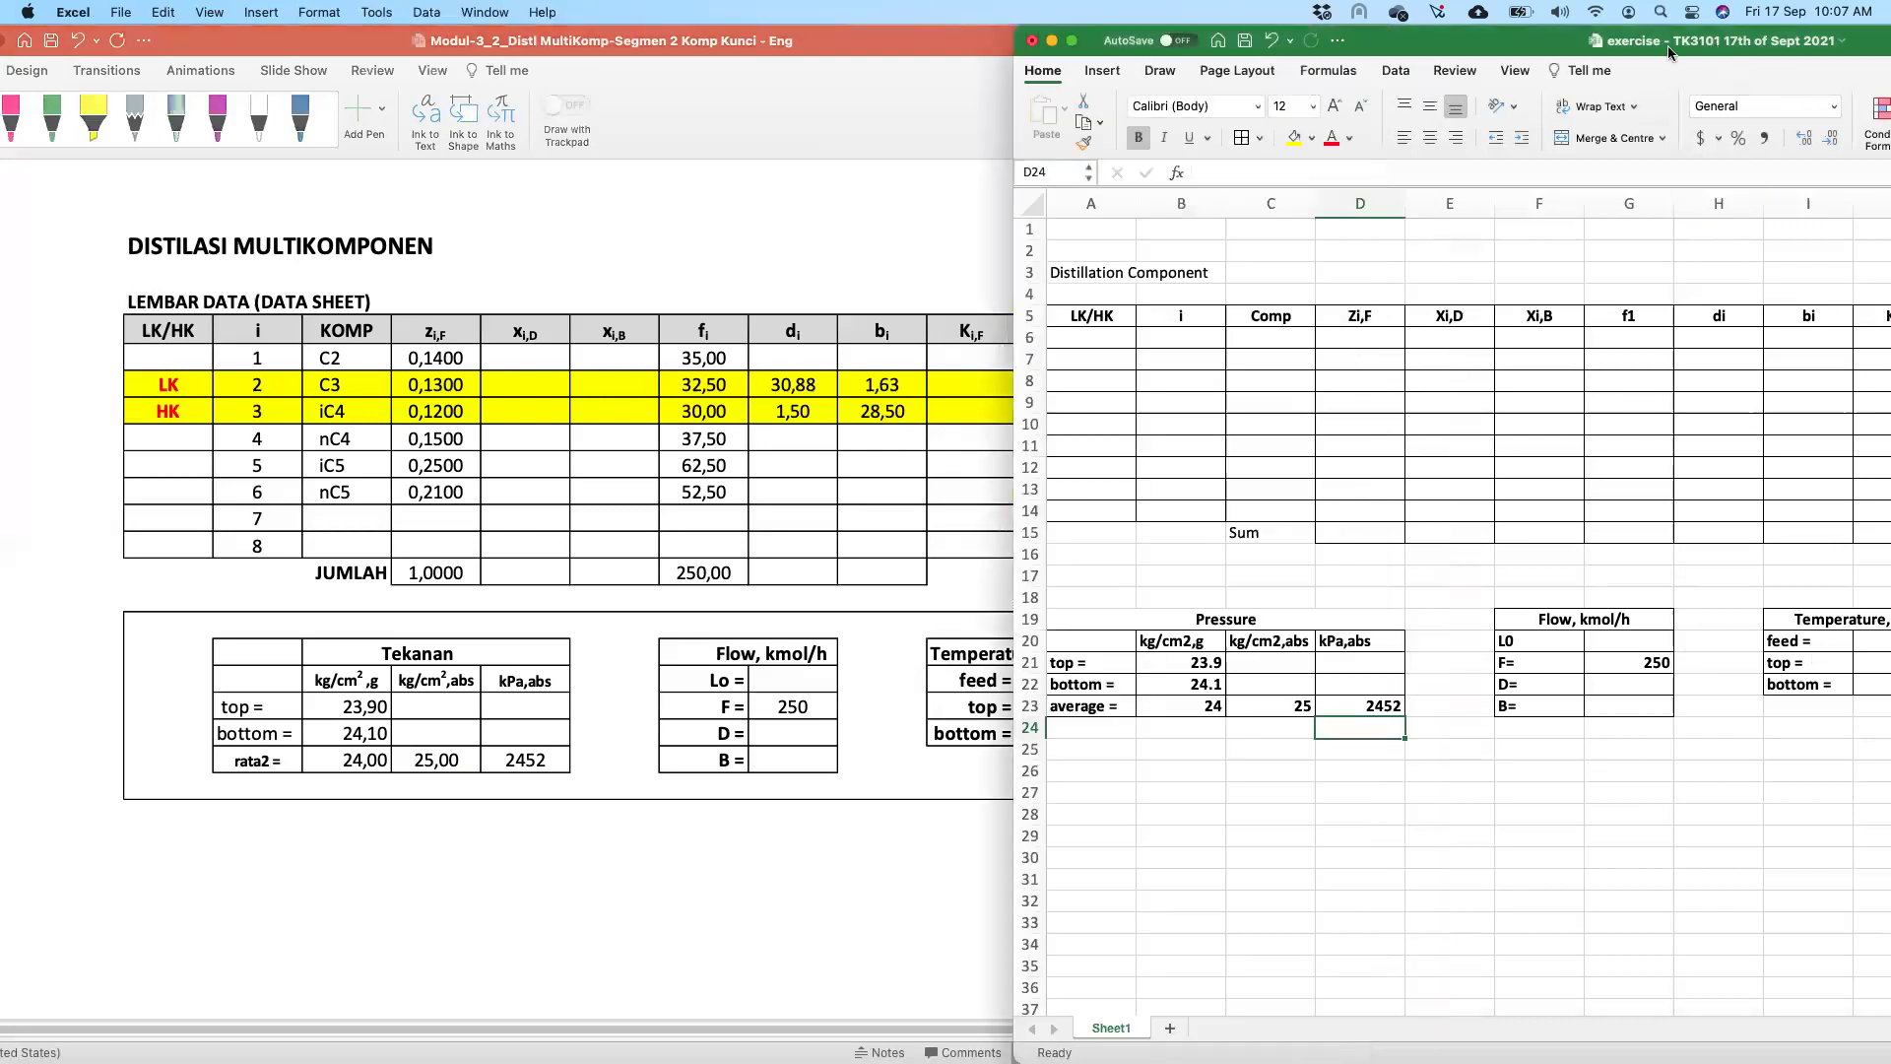
drag(1426, 45, 1166, 46)
click(1613, 639)
text(100)
key(Return)
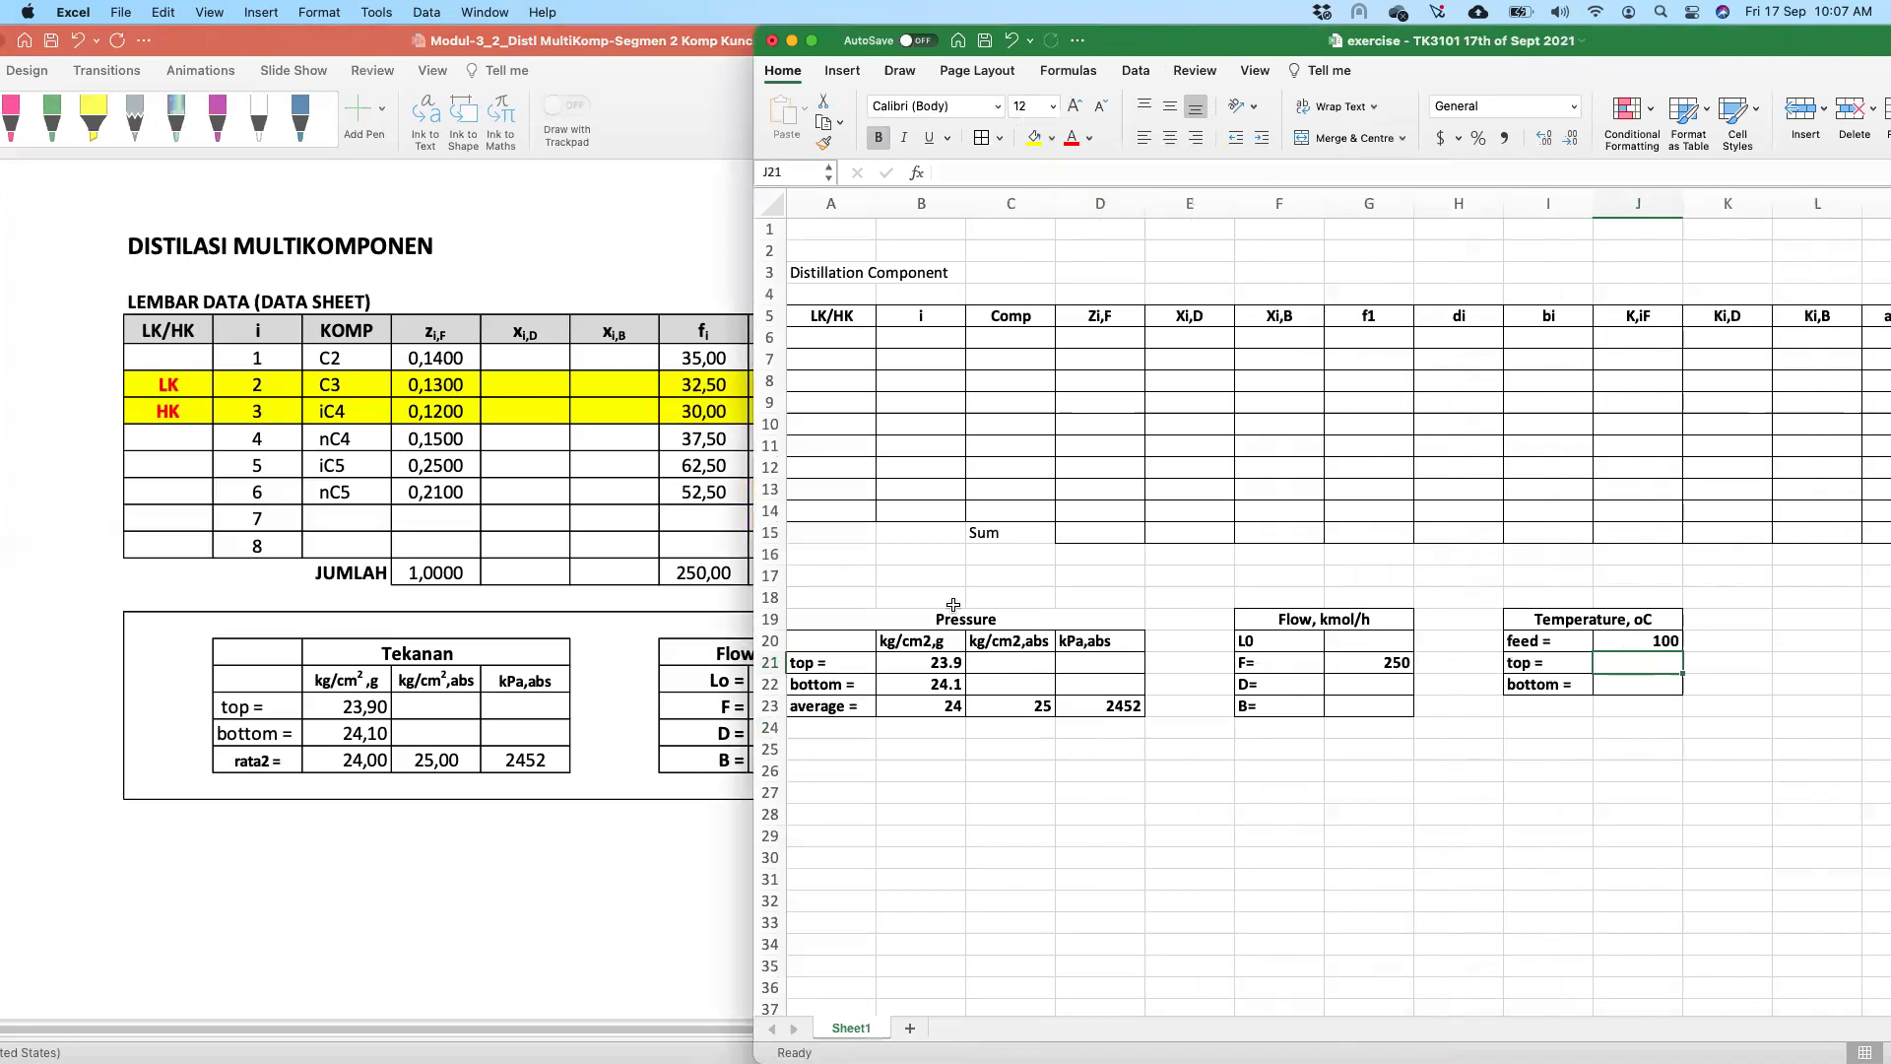
- Review the slide in PowerPoint and shift the workbook window sideways so the slide's component, fi and di columns stay uncovered
click(626, 626)
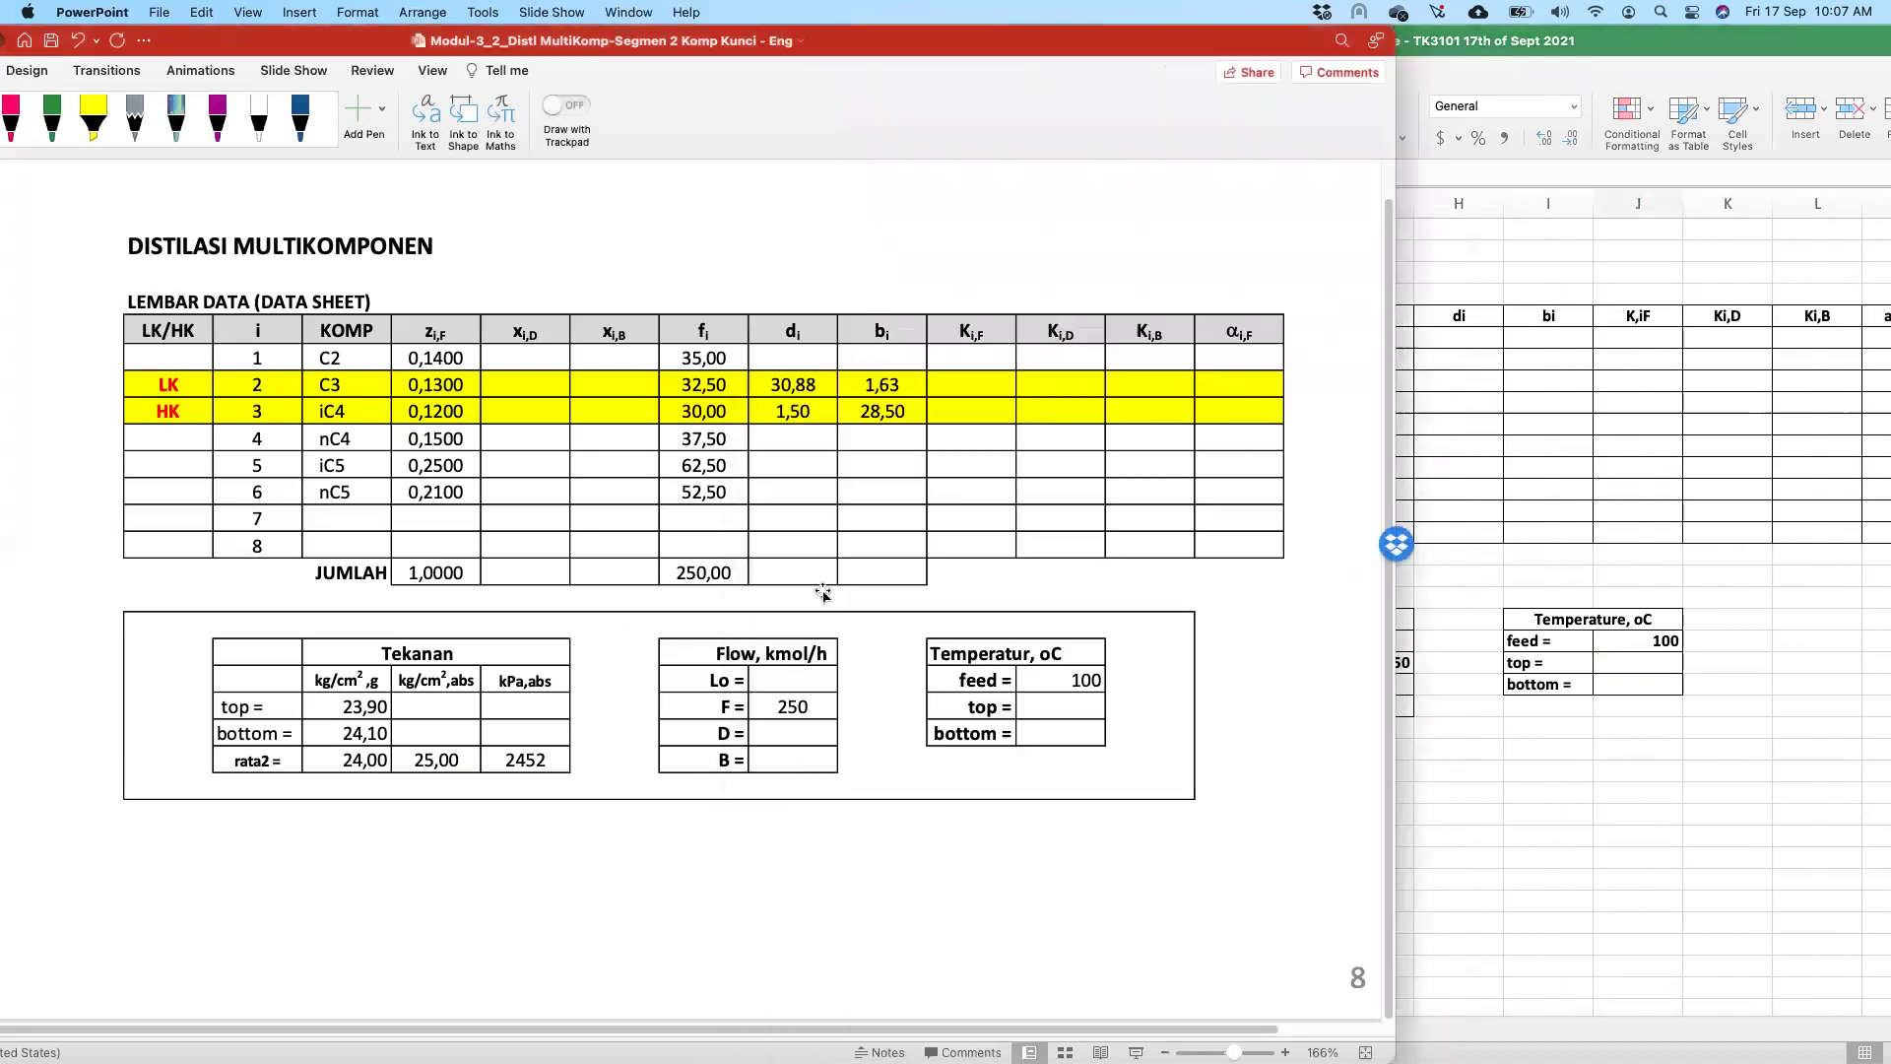
click(1616, 50)
drag(1616, 52, 1790, 49)
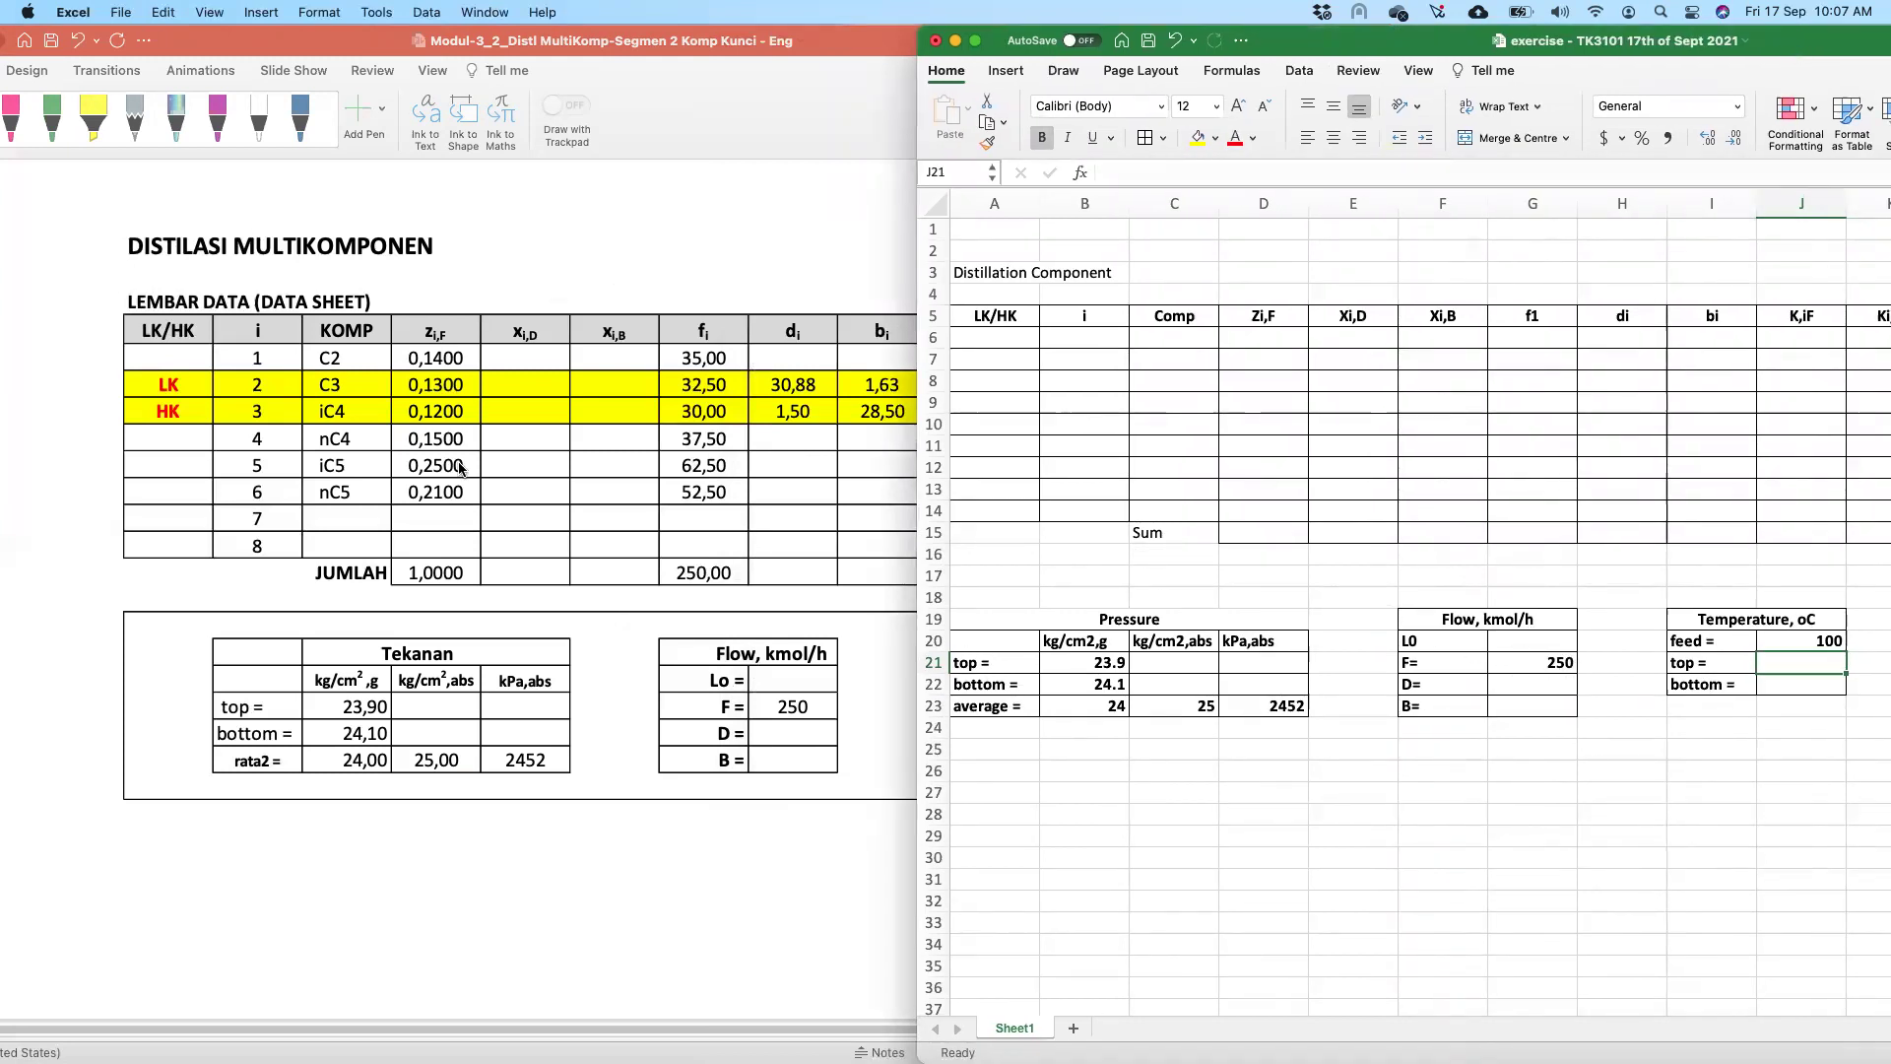
- Number the components 1 to 8 in the i column, B6:B13
click(1081, 337)
text(1)
key(Return)
text(2)
key(Return)
text(3)
key(Return)
text(4)
key(Return)
text(5)
key(Return)
text(6)
key(Return)
text(78)
key(Return)
click(1094, 471)
text(7)
key(Return)
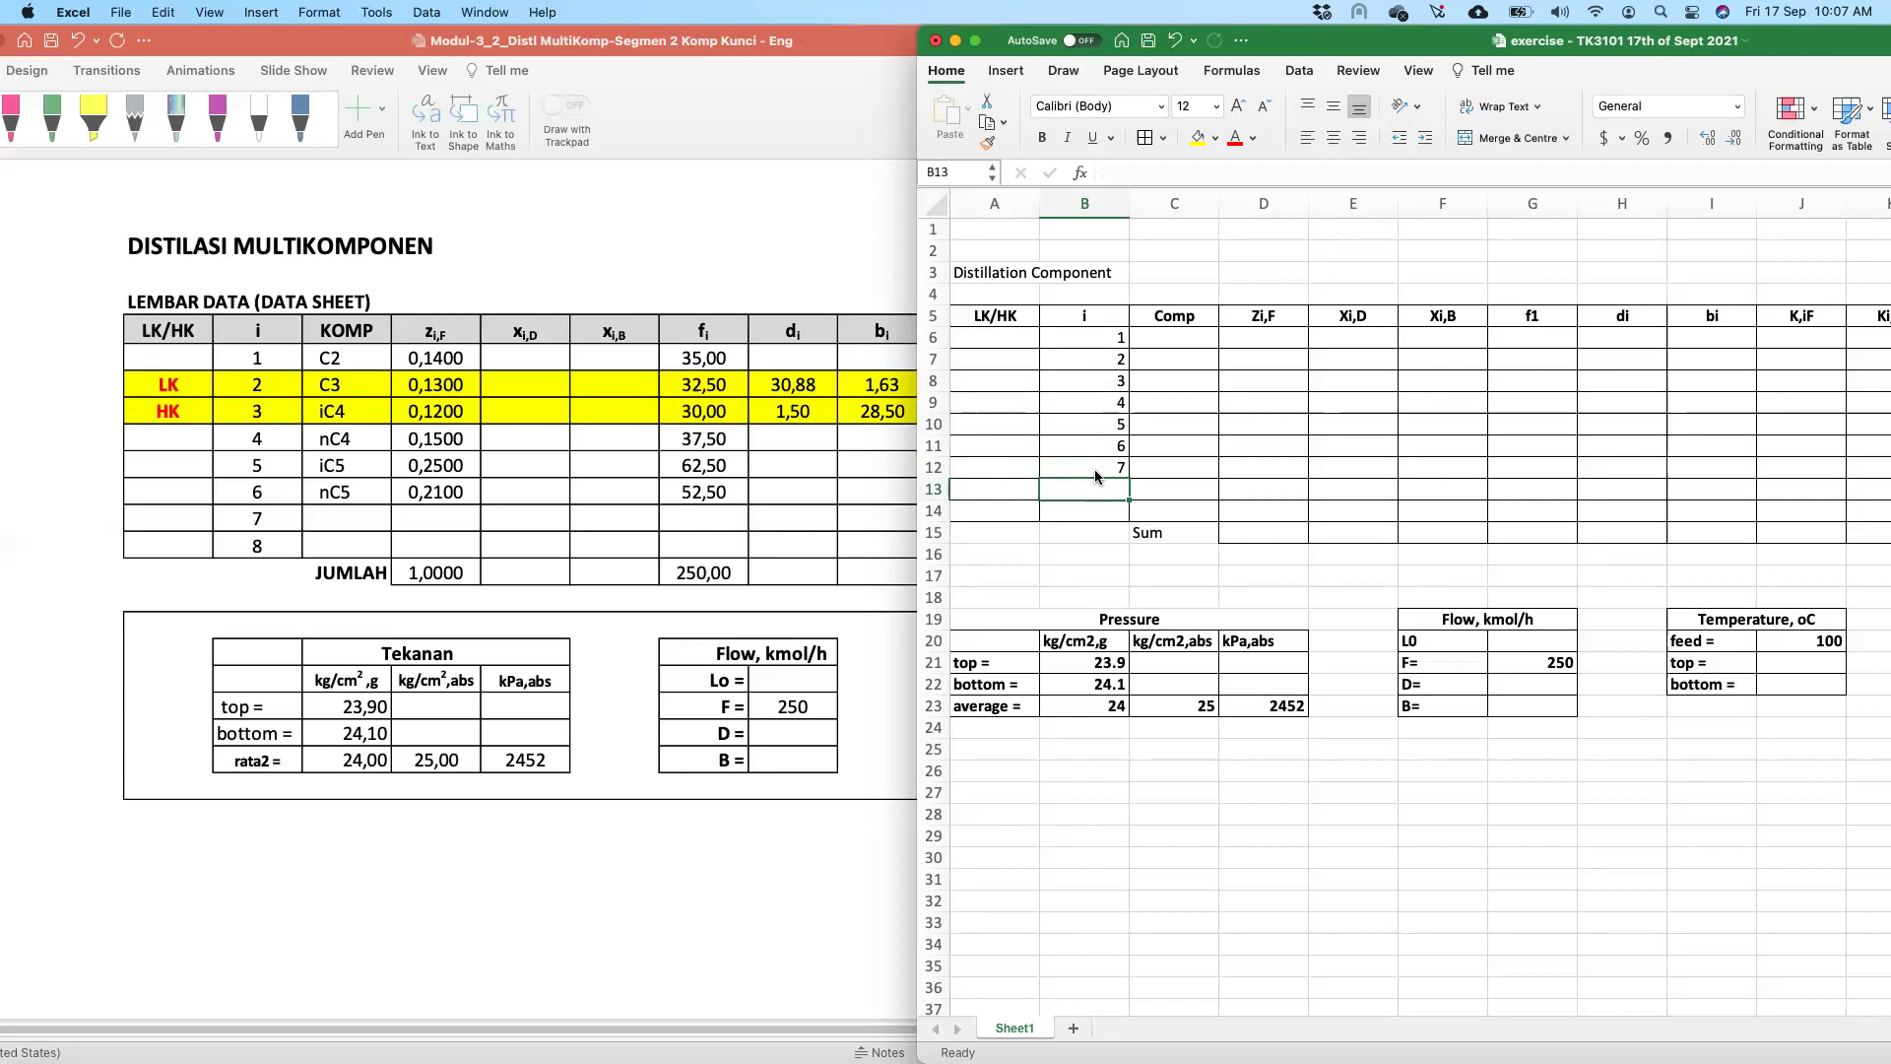
text(8)
key(Tab)
- Enter C2 as the first component name in C6
click(1205, 337)
text(C2)
key(Up)
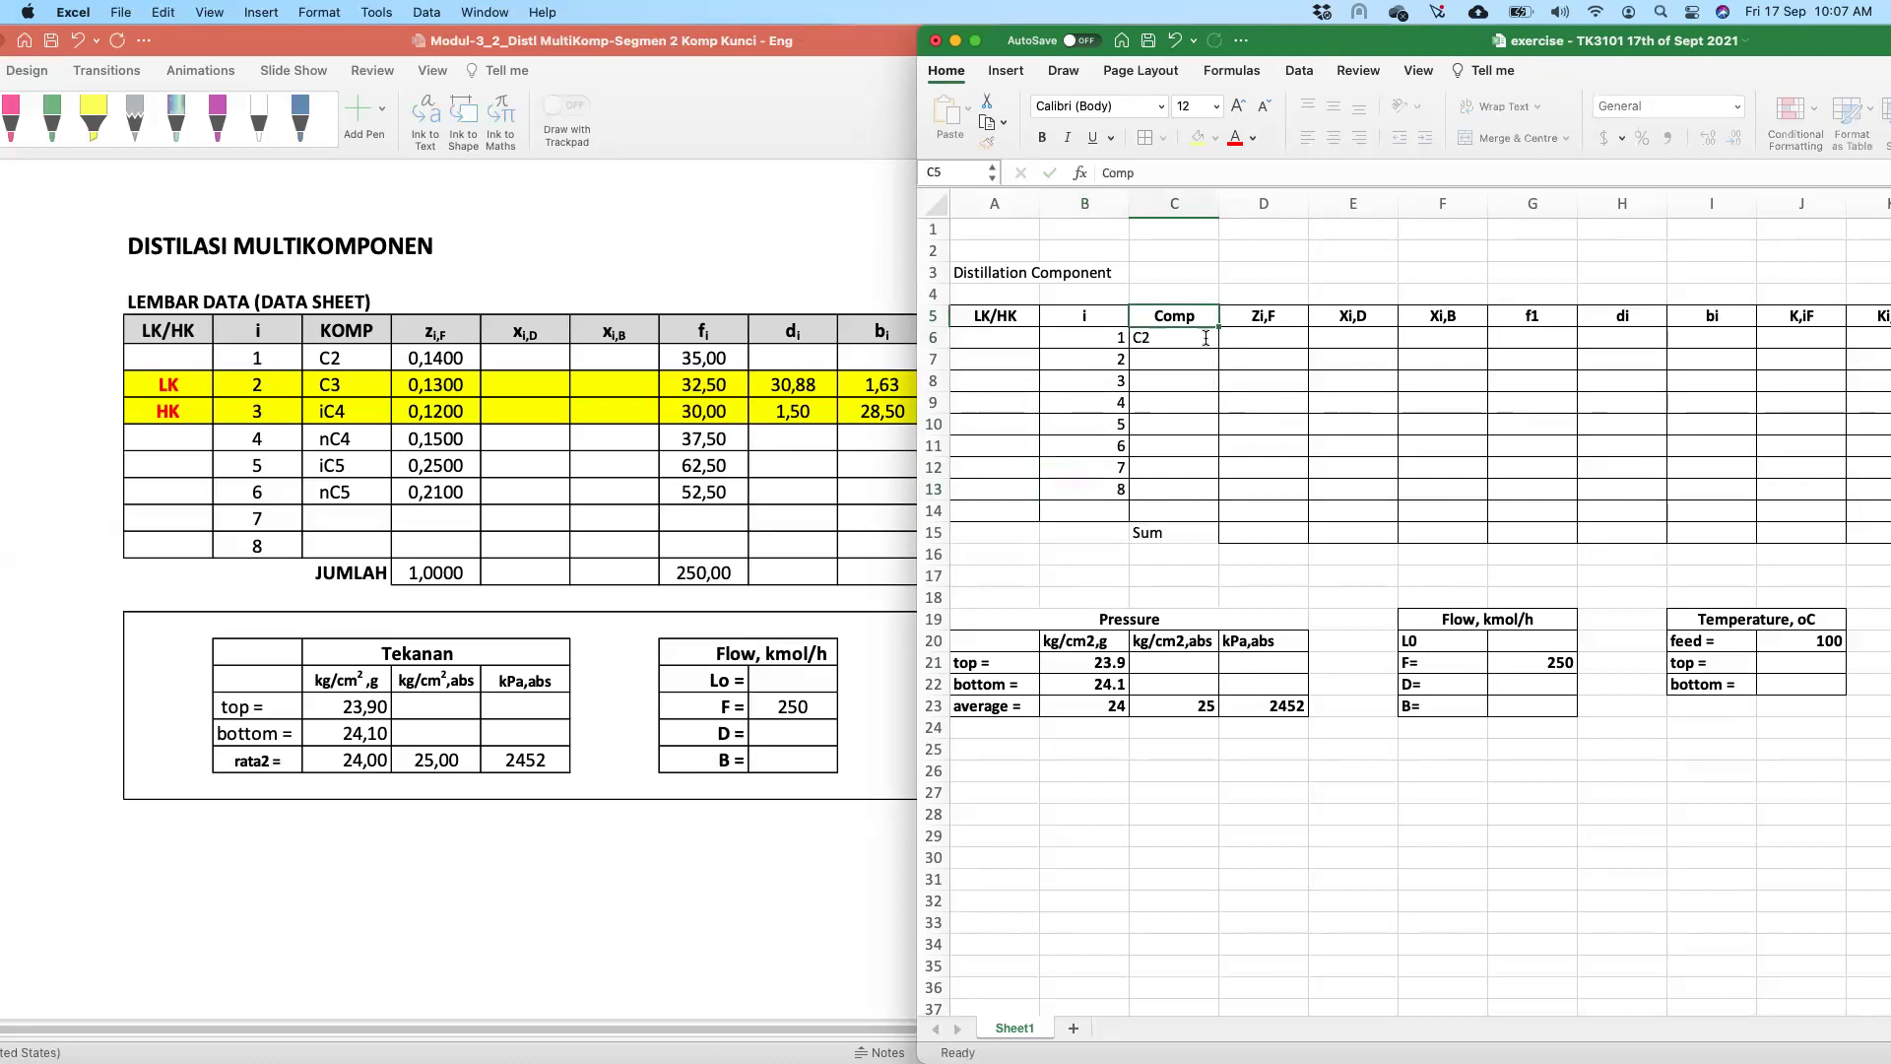
text(C3)
key(Up)
text(iC4)
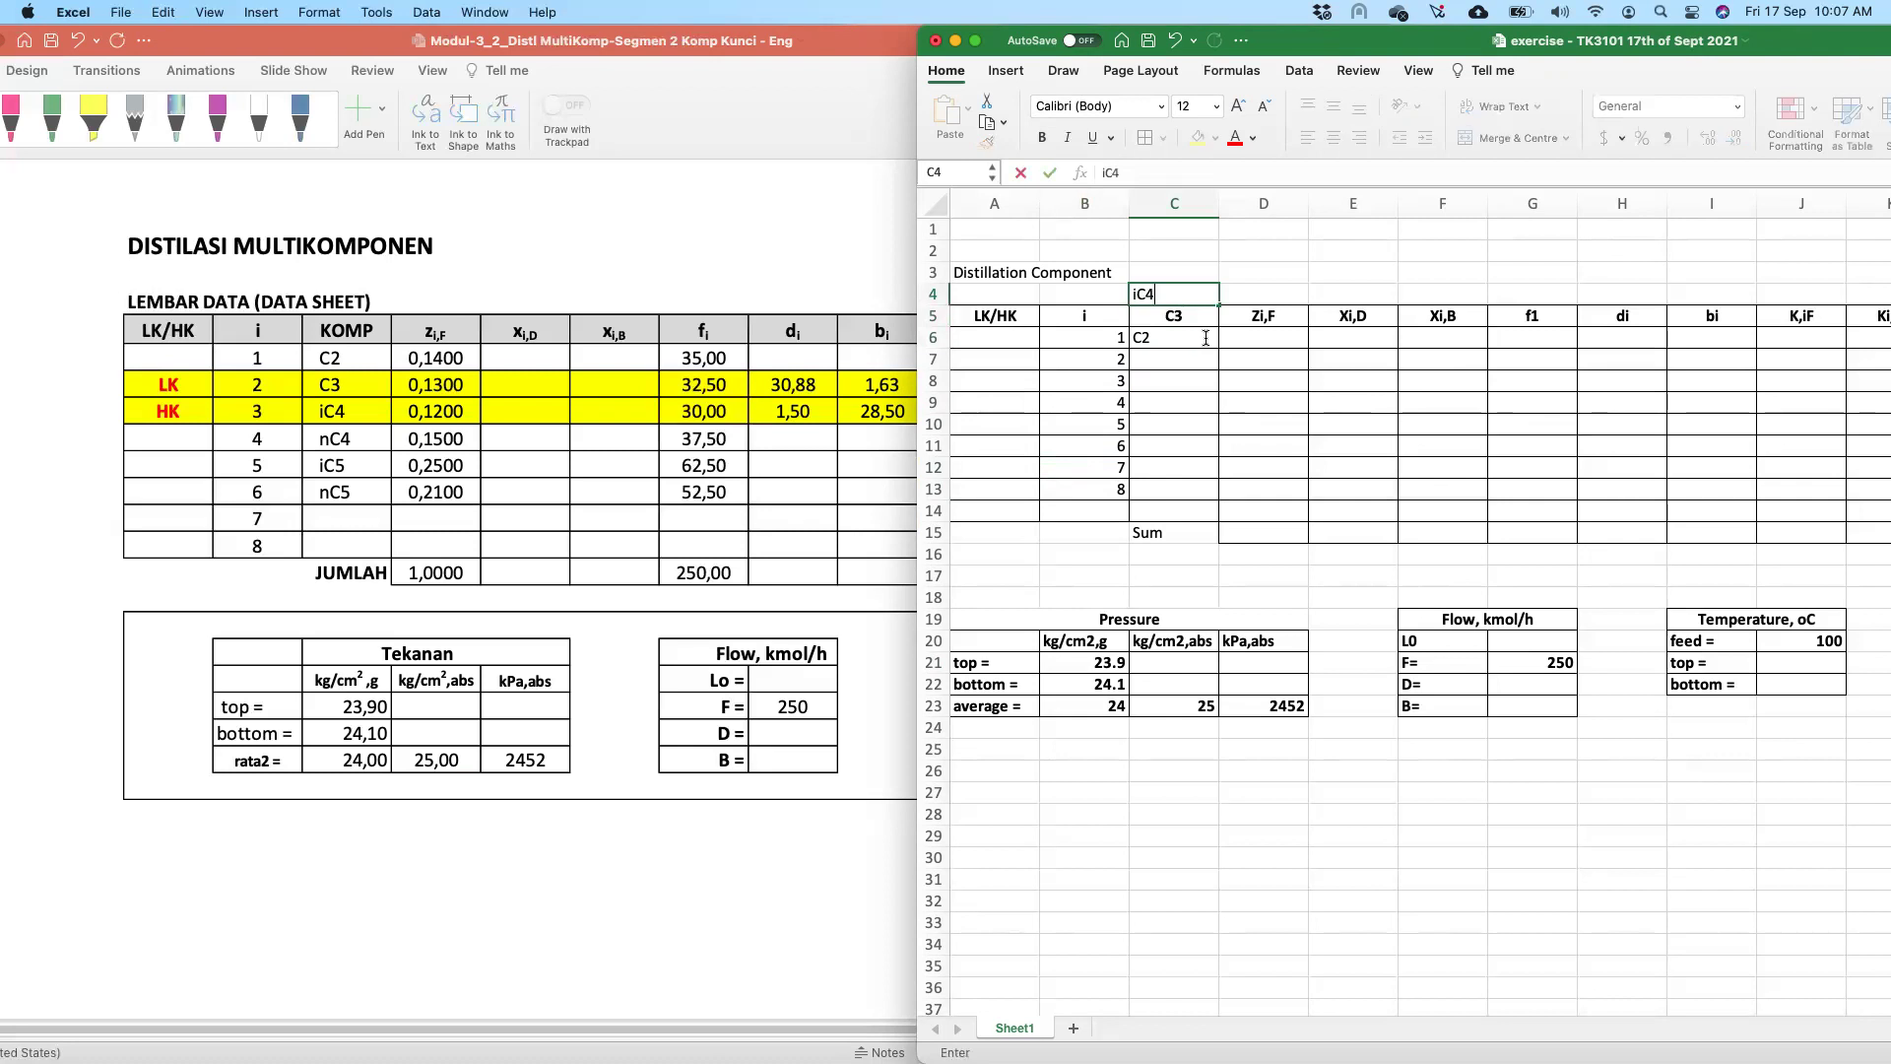
key(Return)
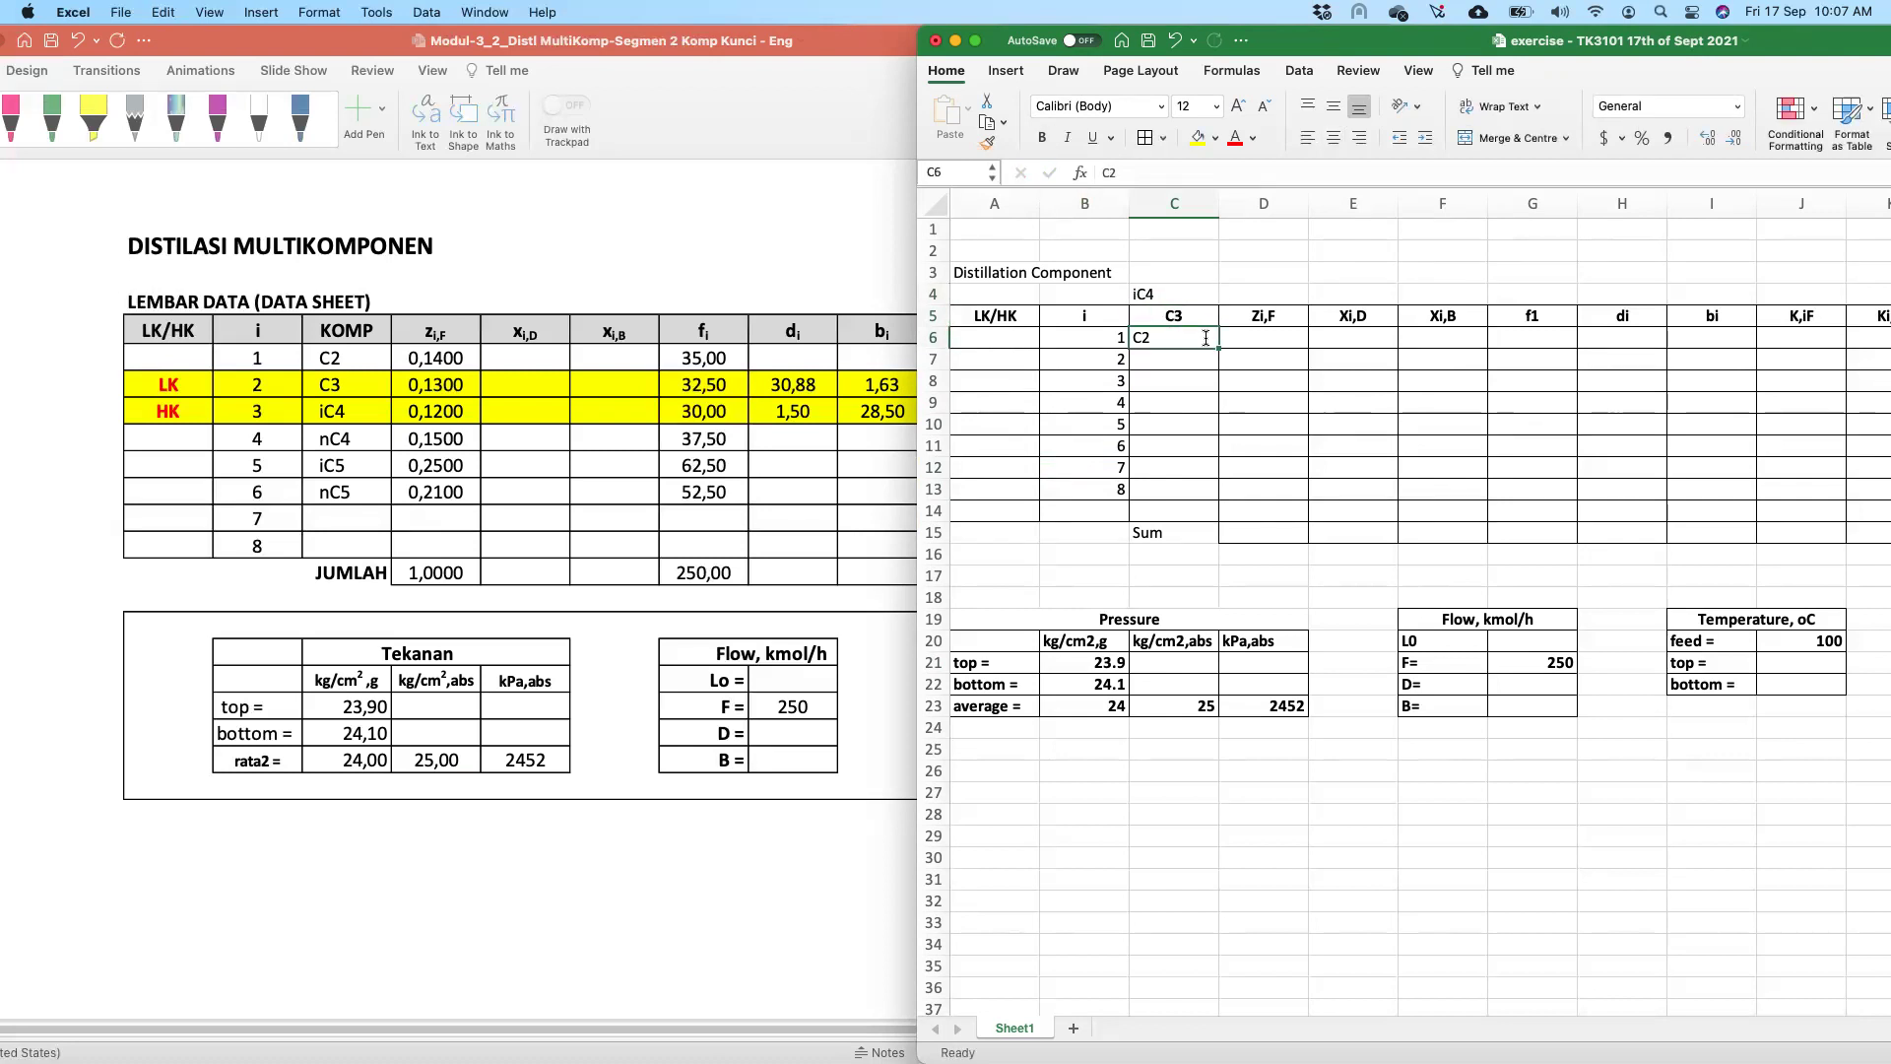
text(Comp)
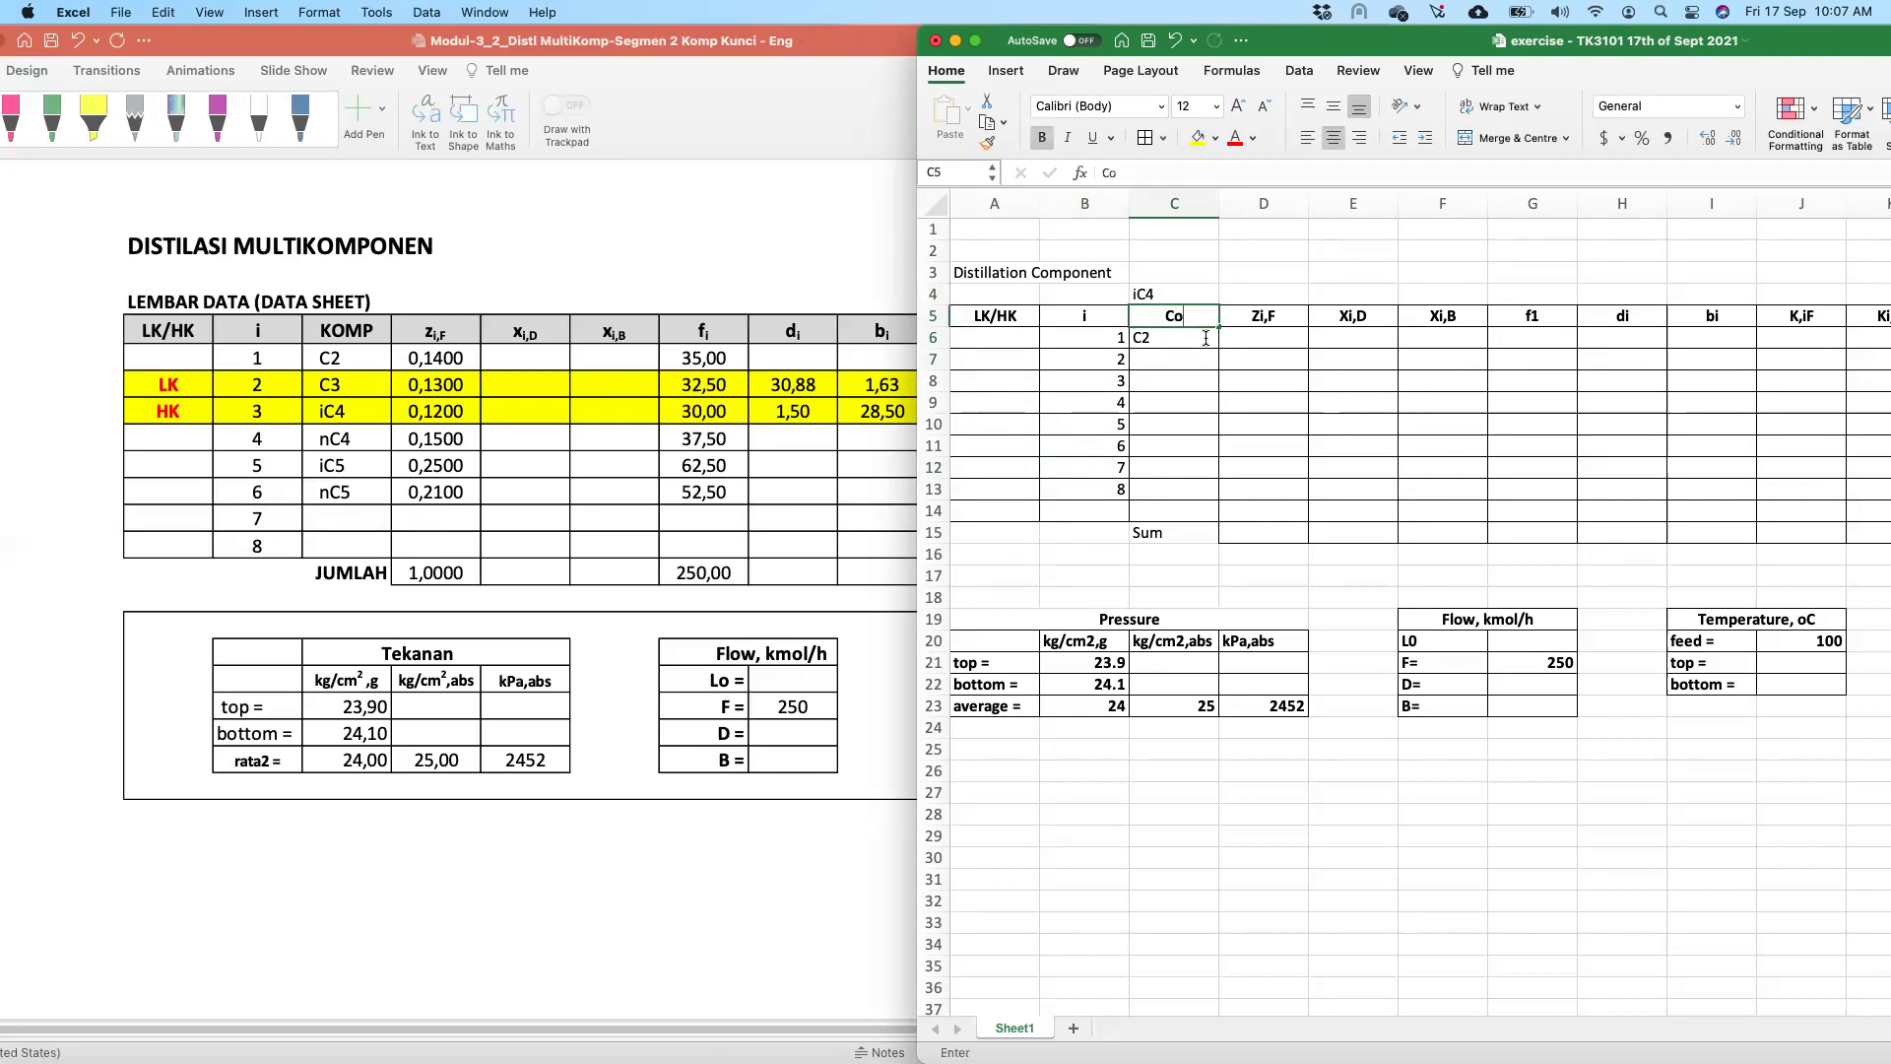
key(Return)
key(Up)
key(Up)
key(Delete)
key(Down)
key(Down)
key(Down)
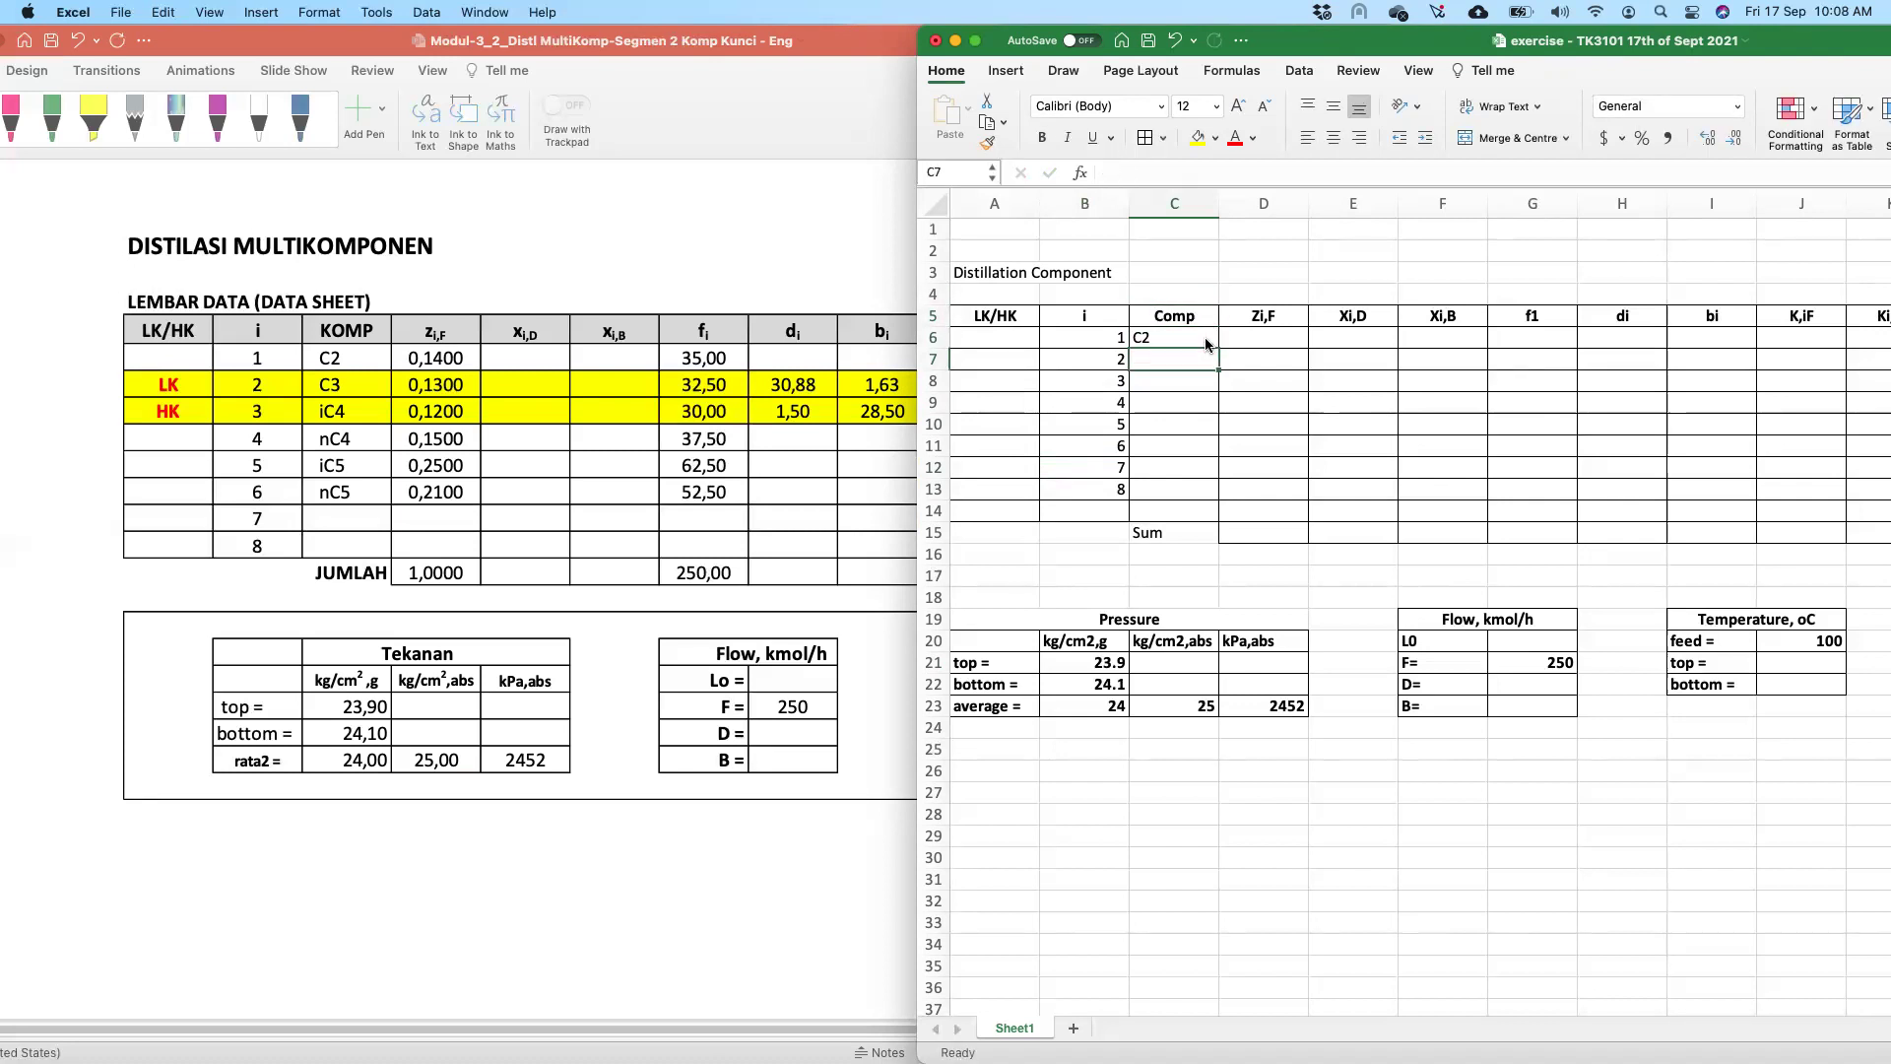
- Enter the component names C3, iC4 and nC4 in C7:C9 of the Comp column
text(C2)
key(Return)
text(iC4)
key(ctrl+Return)
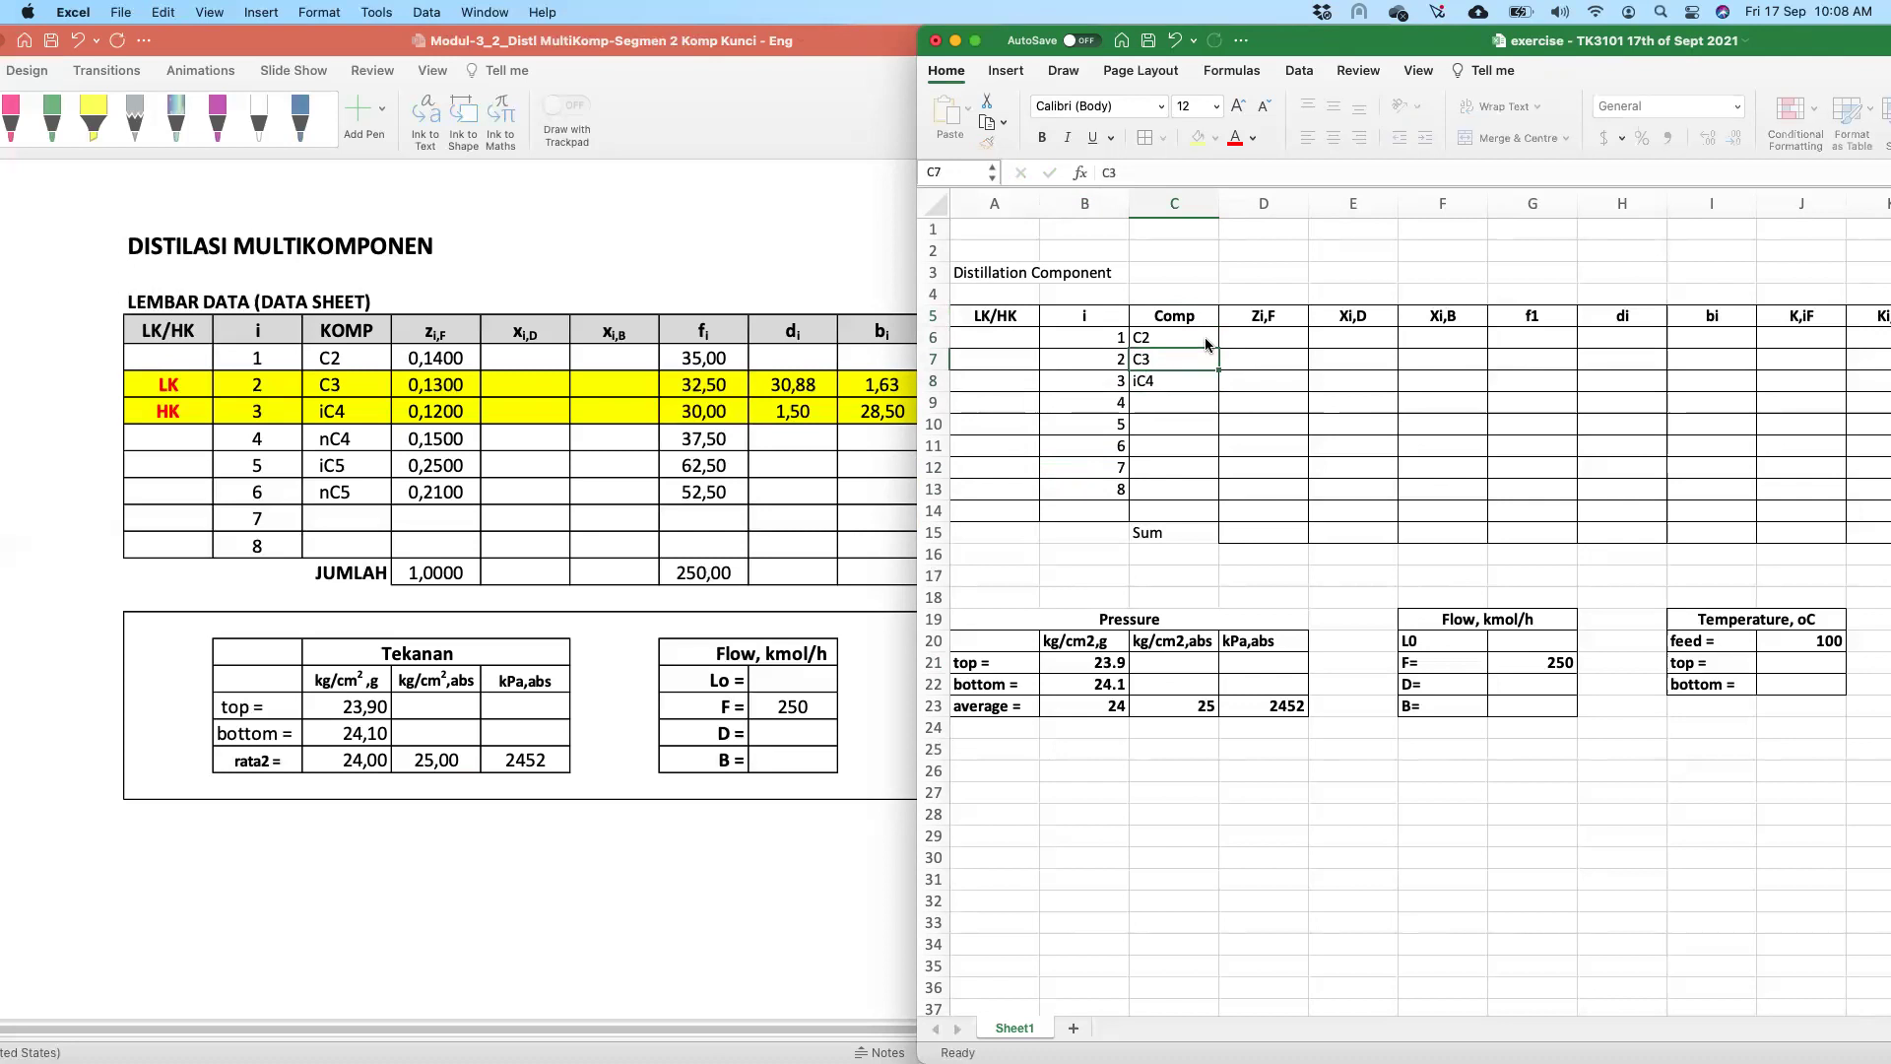
key(Return)
text(nC)
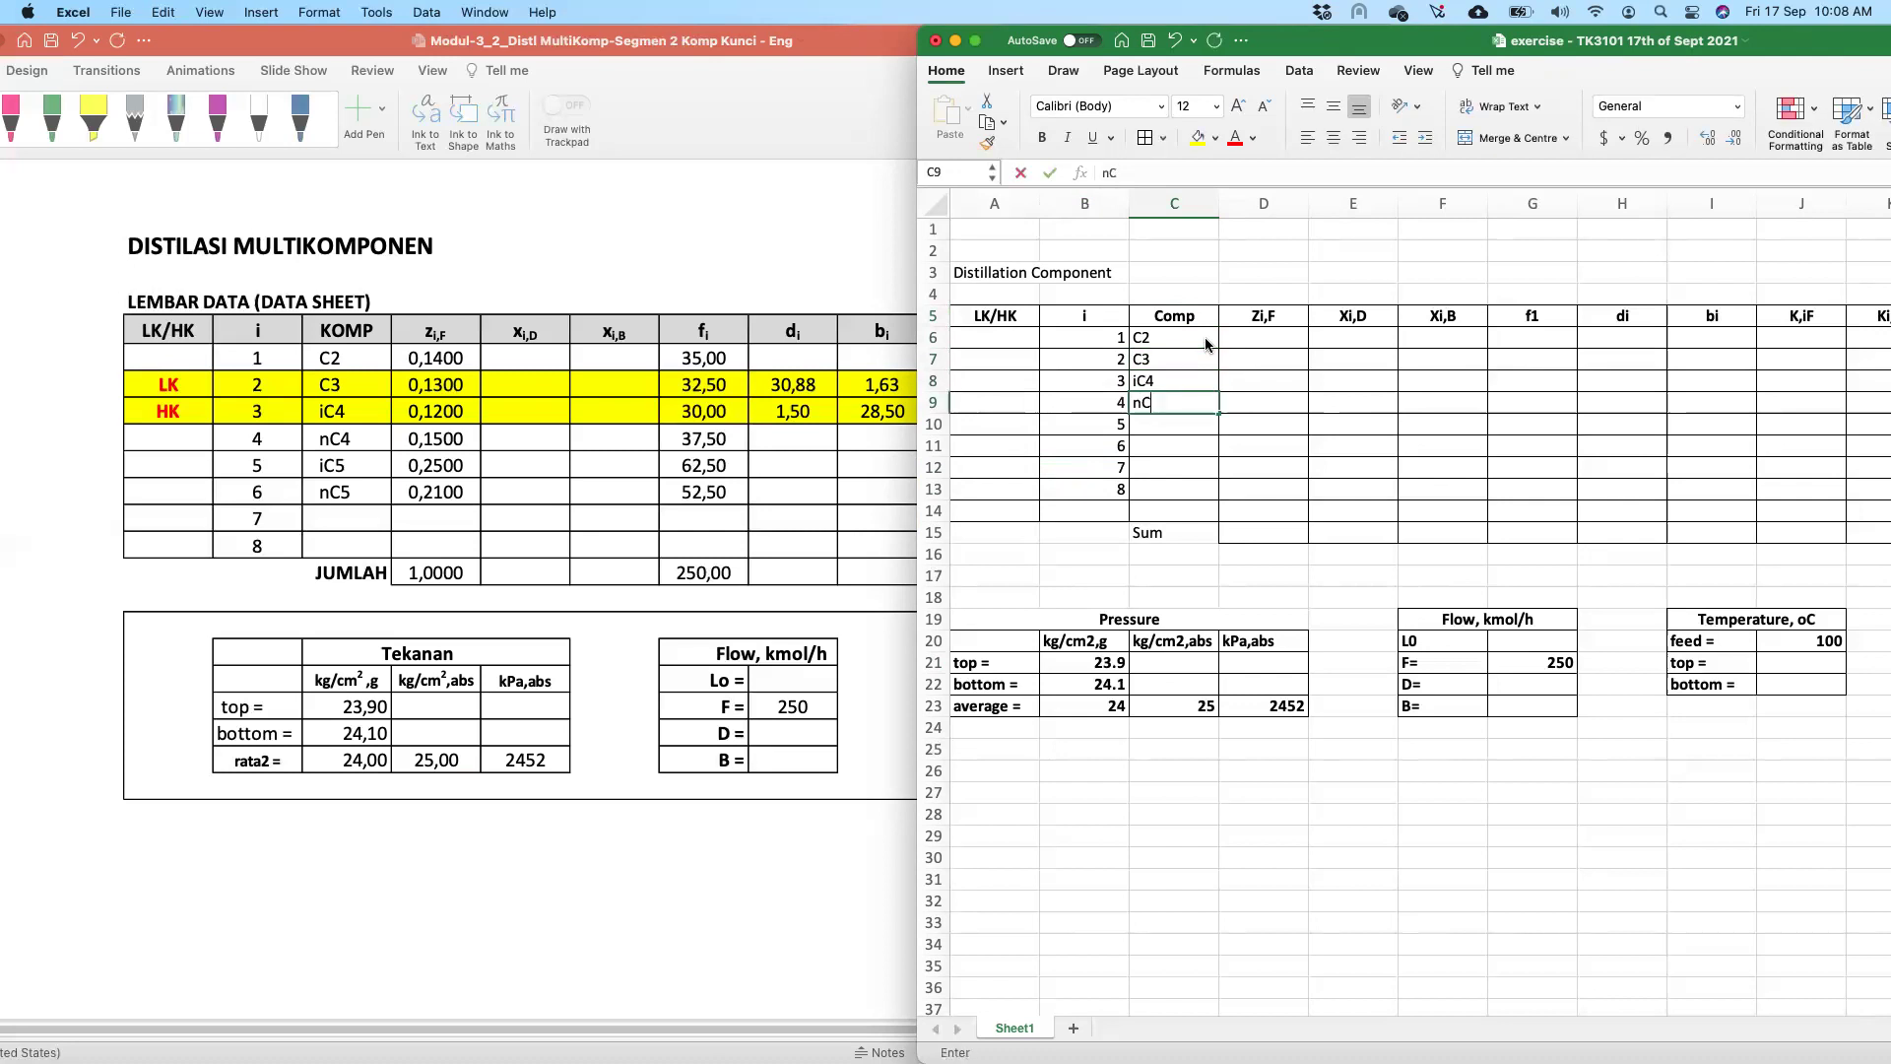
text(4)
key(Up)
text(i)
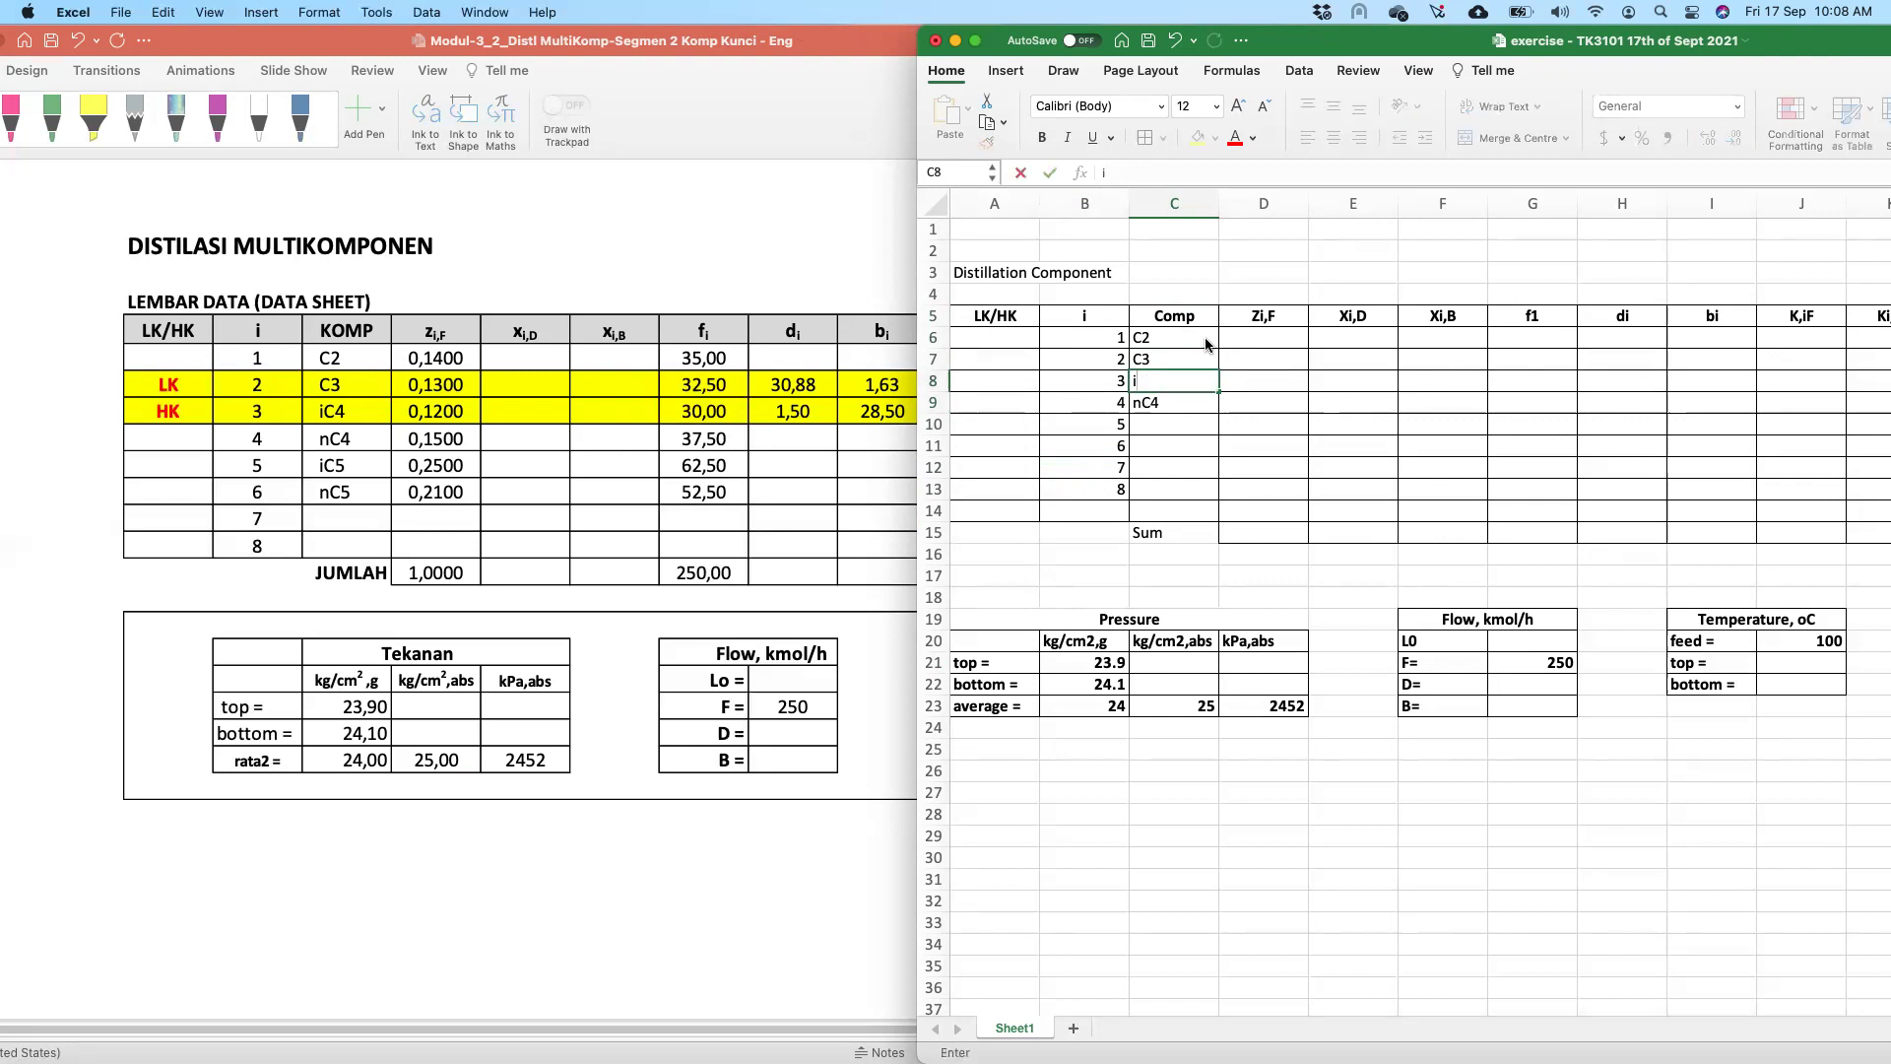
text(C4)
key(Return)
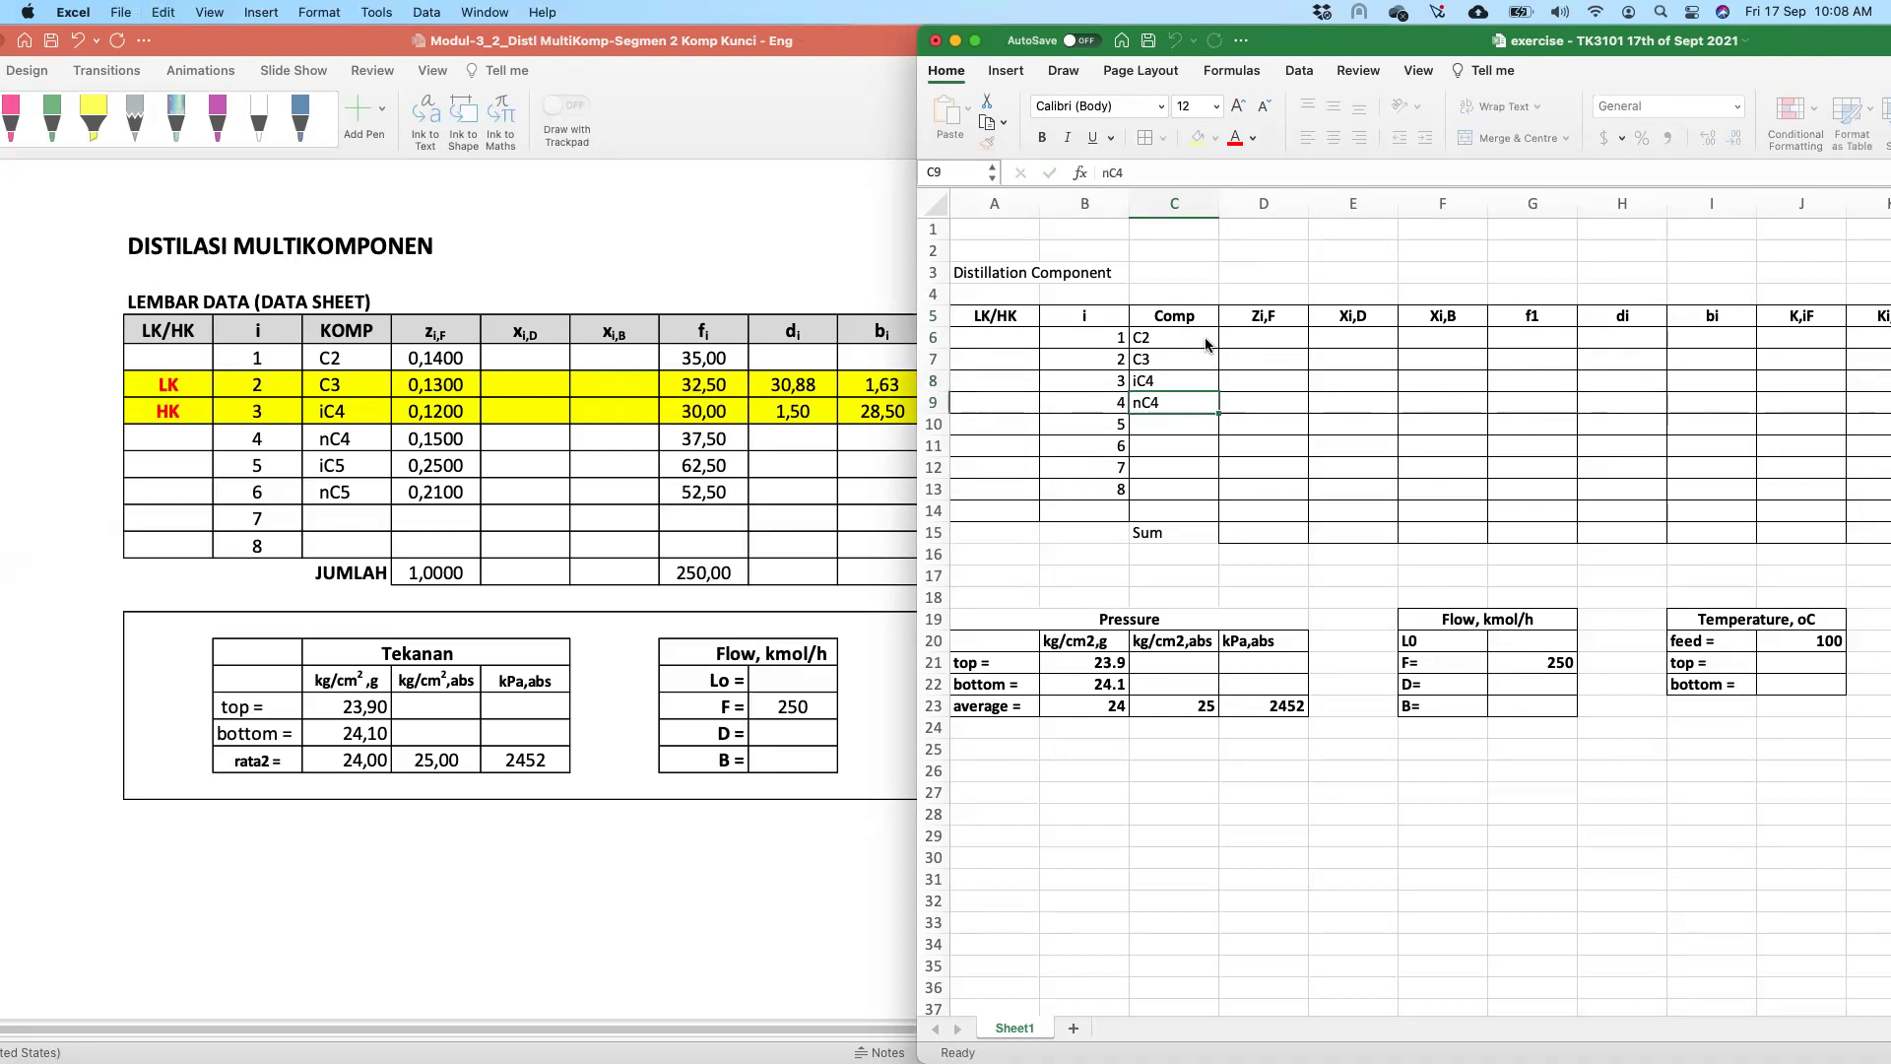
- Complete the component names with iC5 in C10 and nC5 in C11
key(Down)
text(iC)
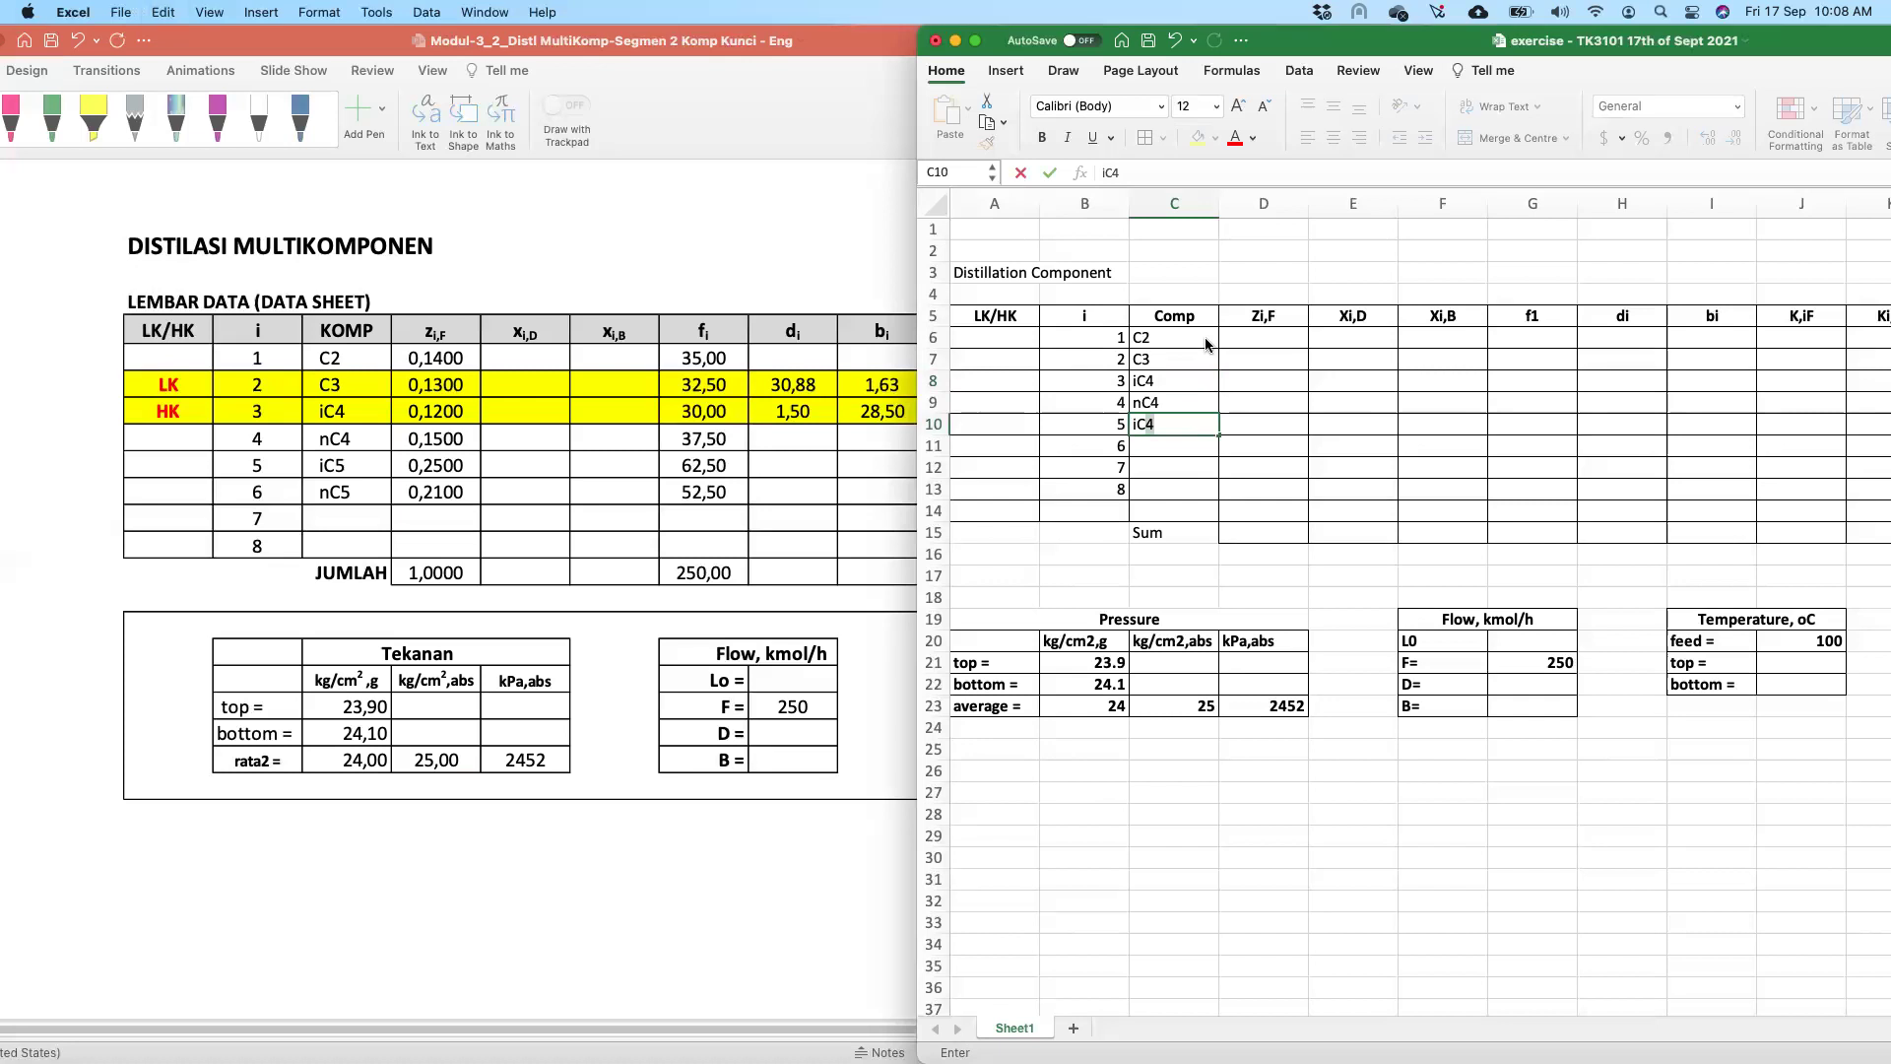
key(Return)
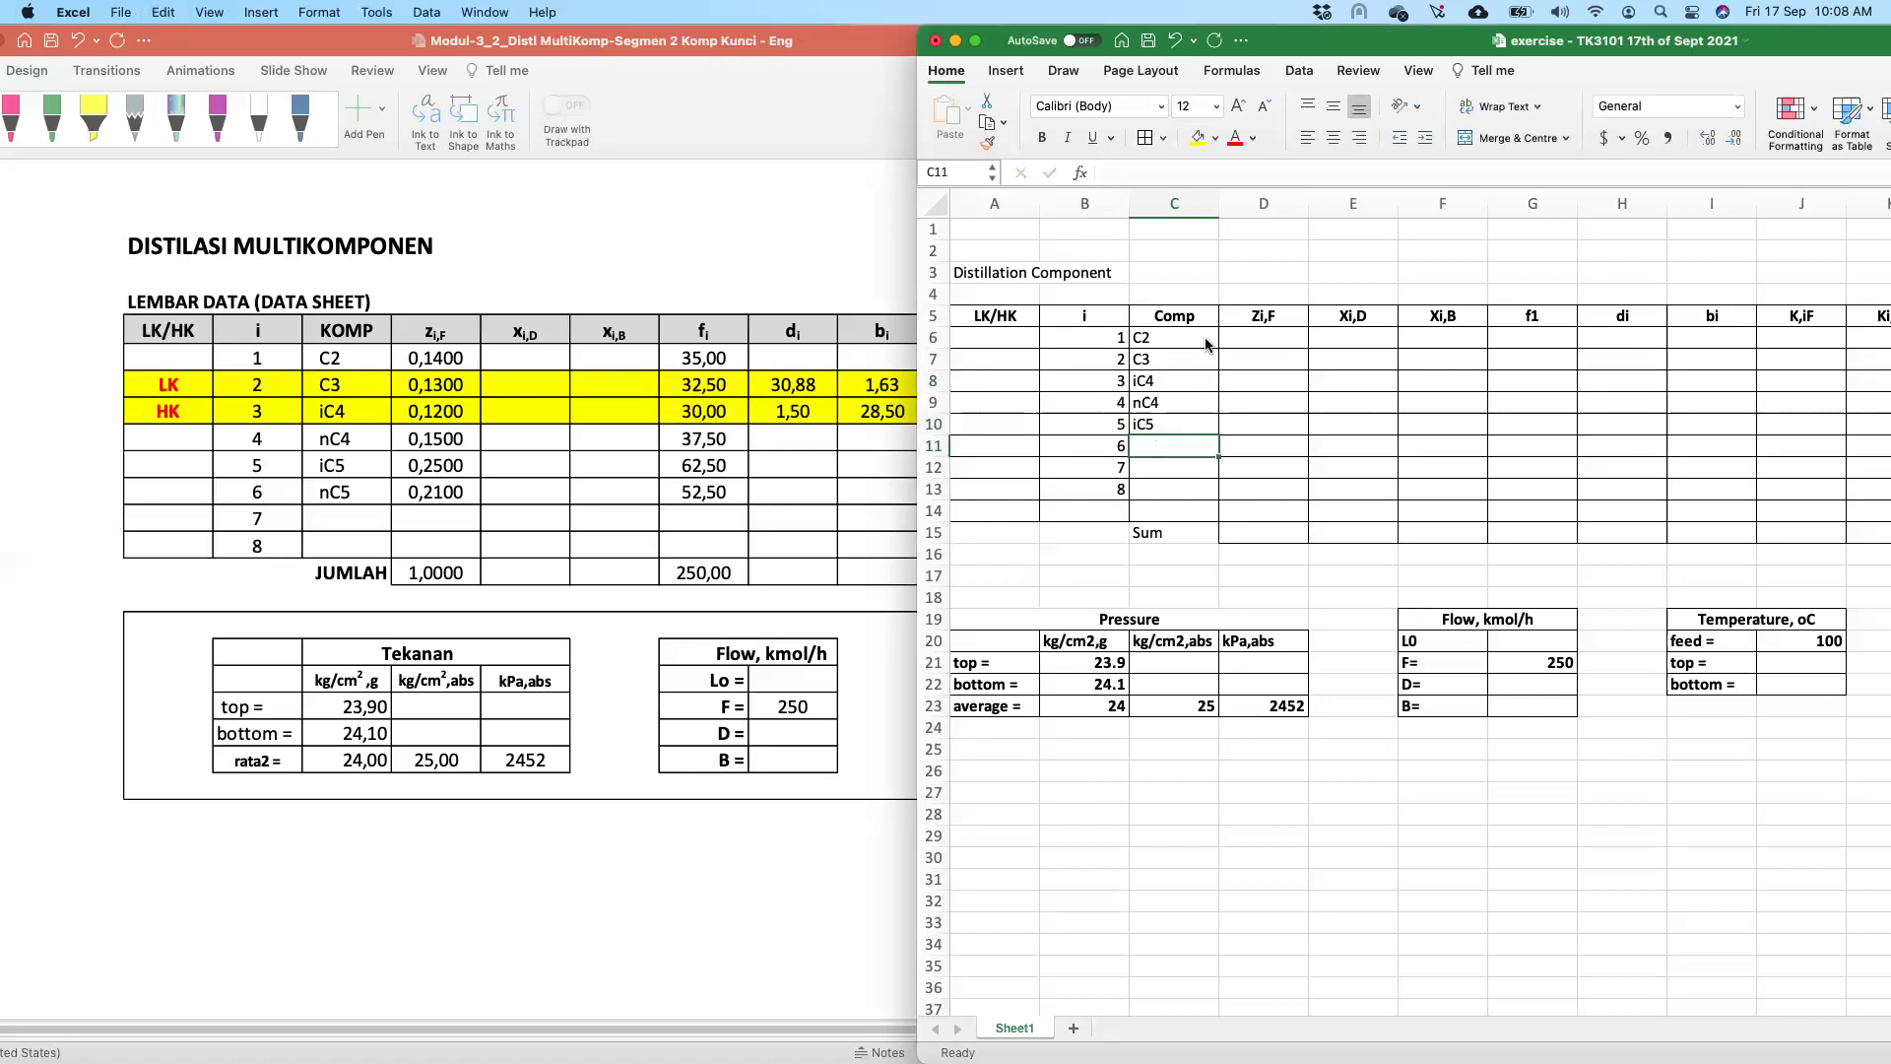
text(nC5)
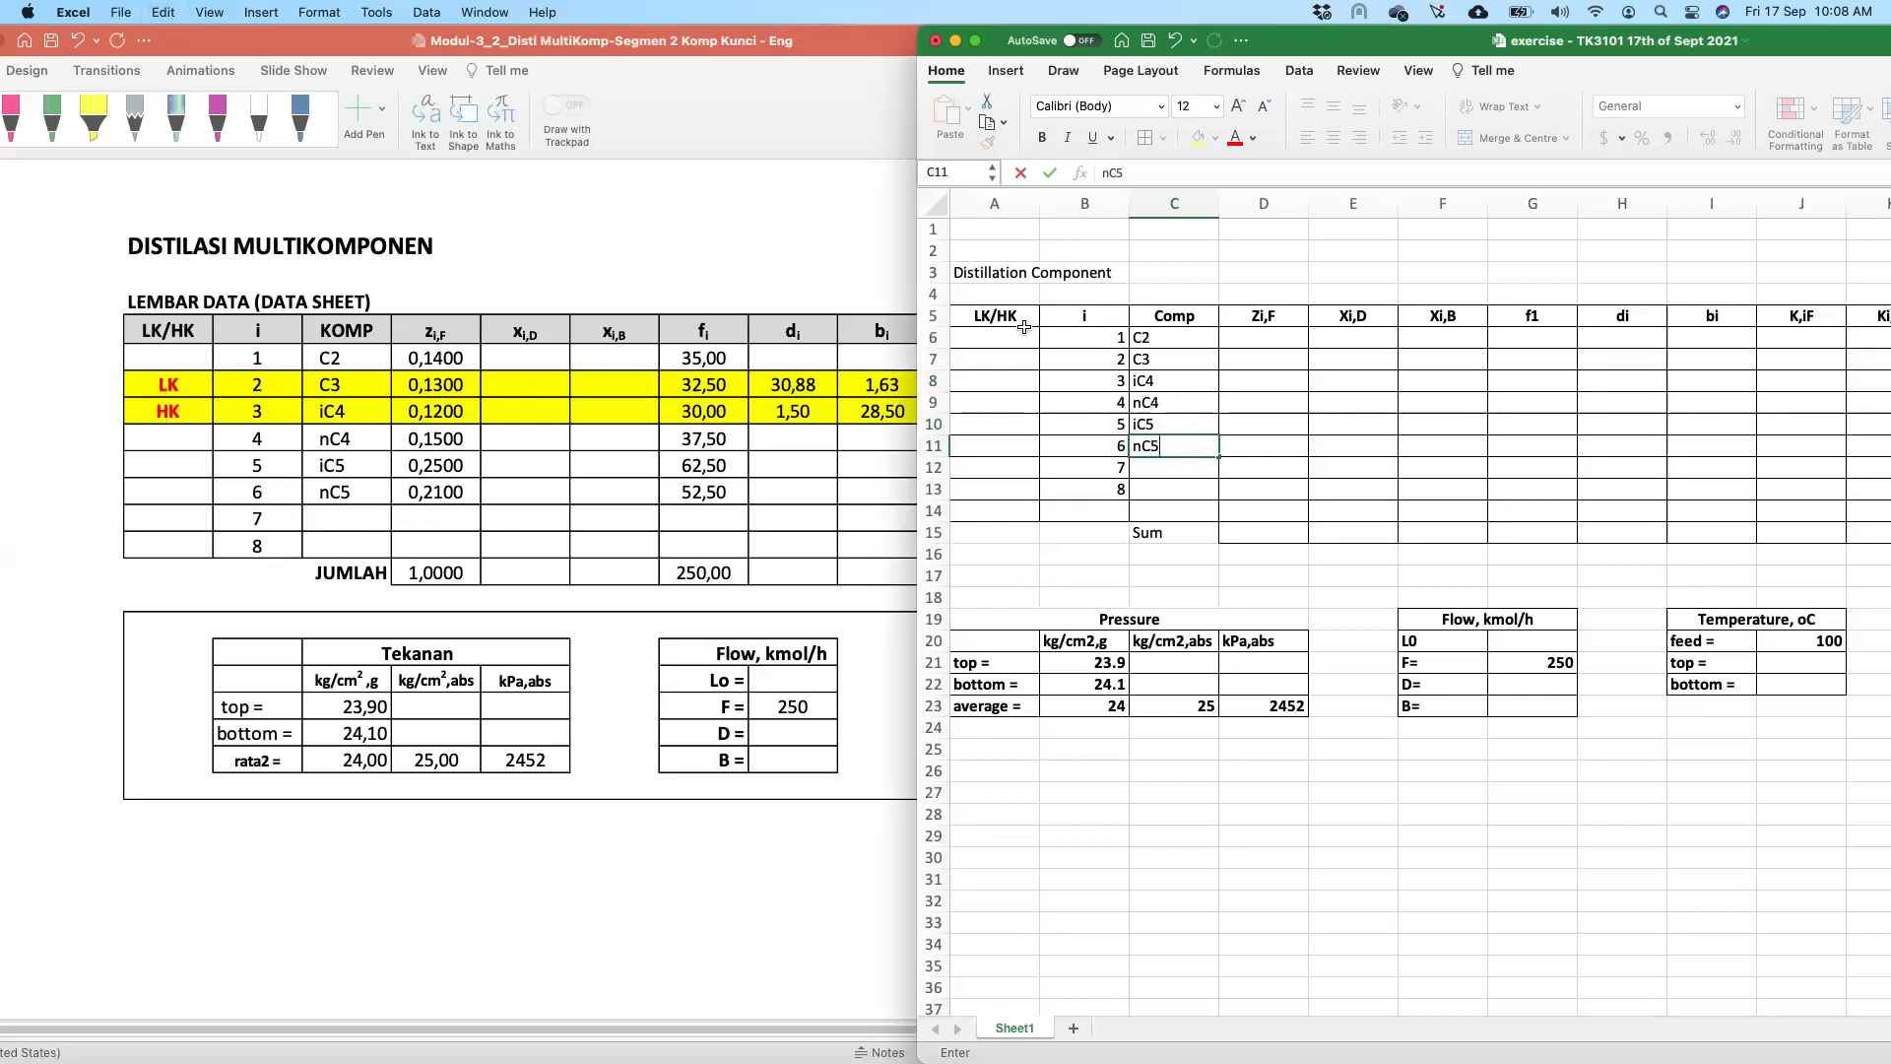
- Enter the Zi,F feed fractions 0.14, 0.13 and 0.12 for C2, C3 and iC4 in D6:D8
click(1249, 334)
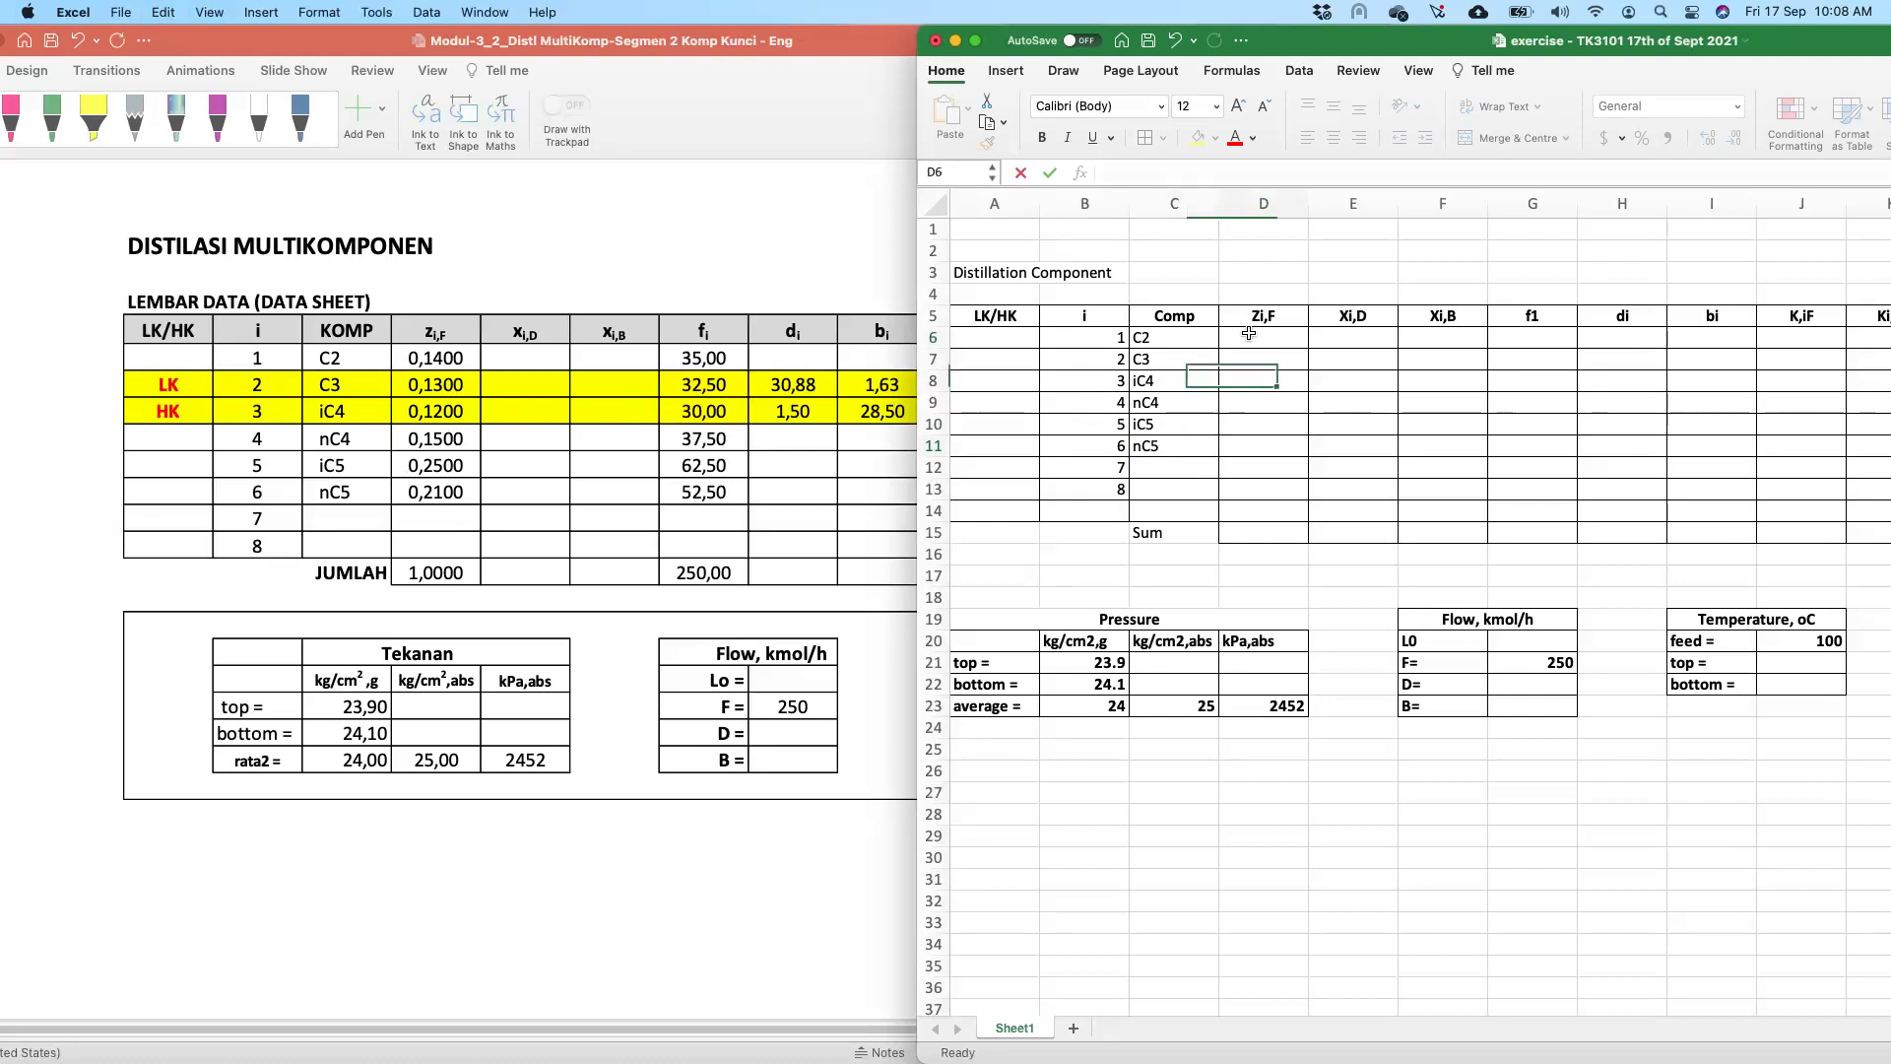
text(0.1400)
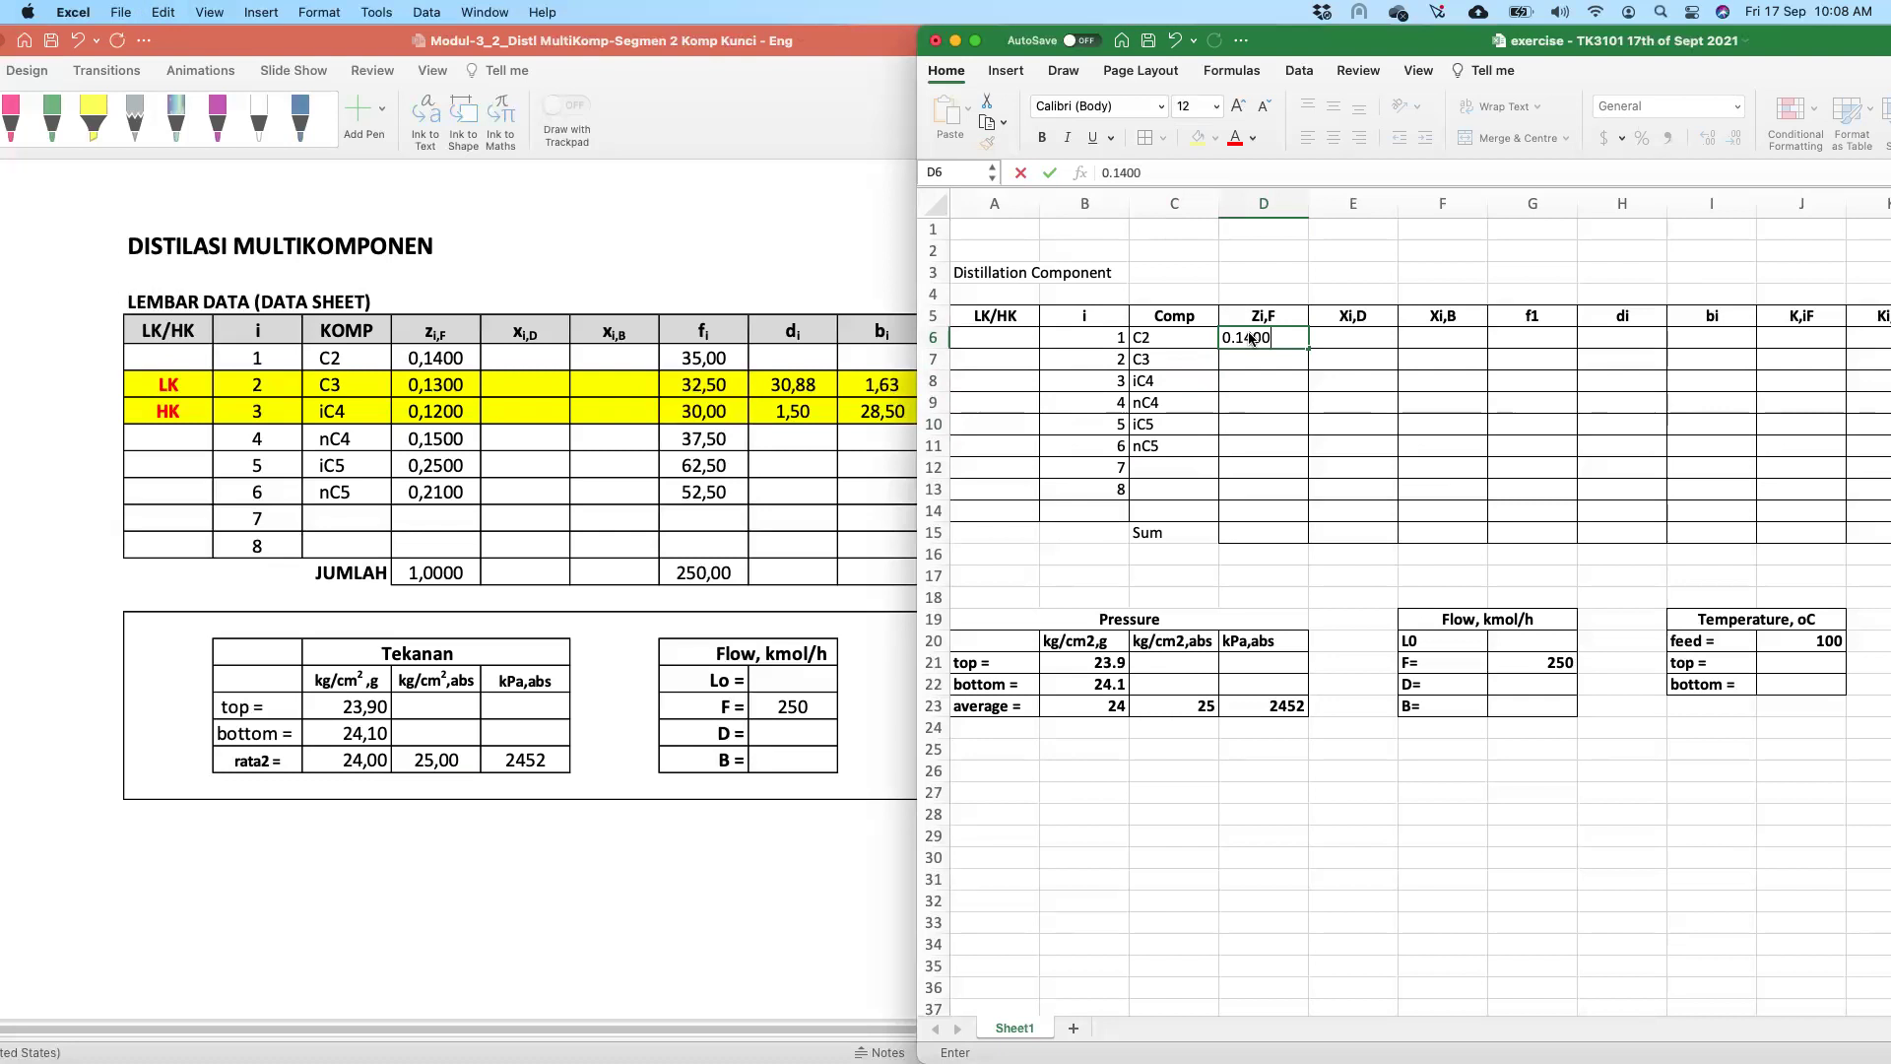
key(Return)
text(0.1)
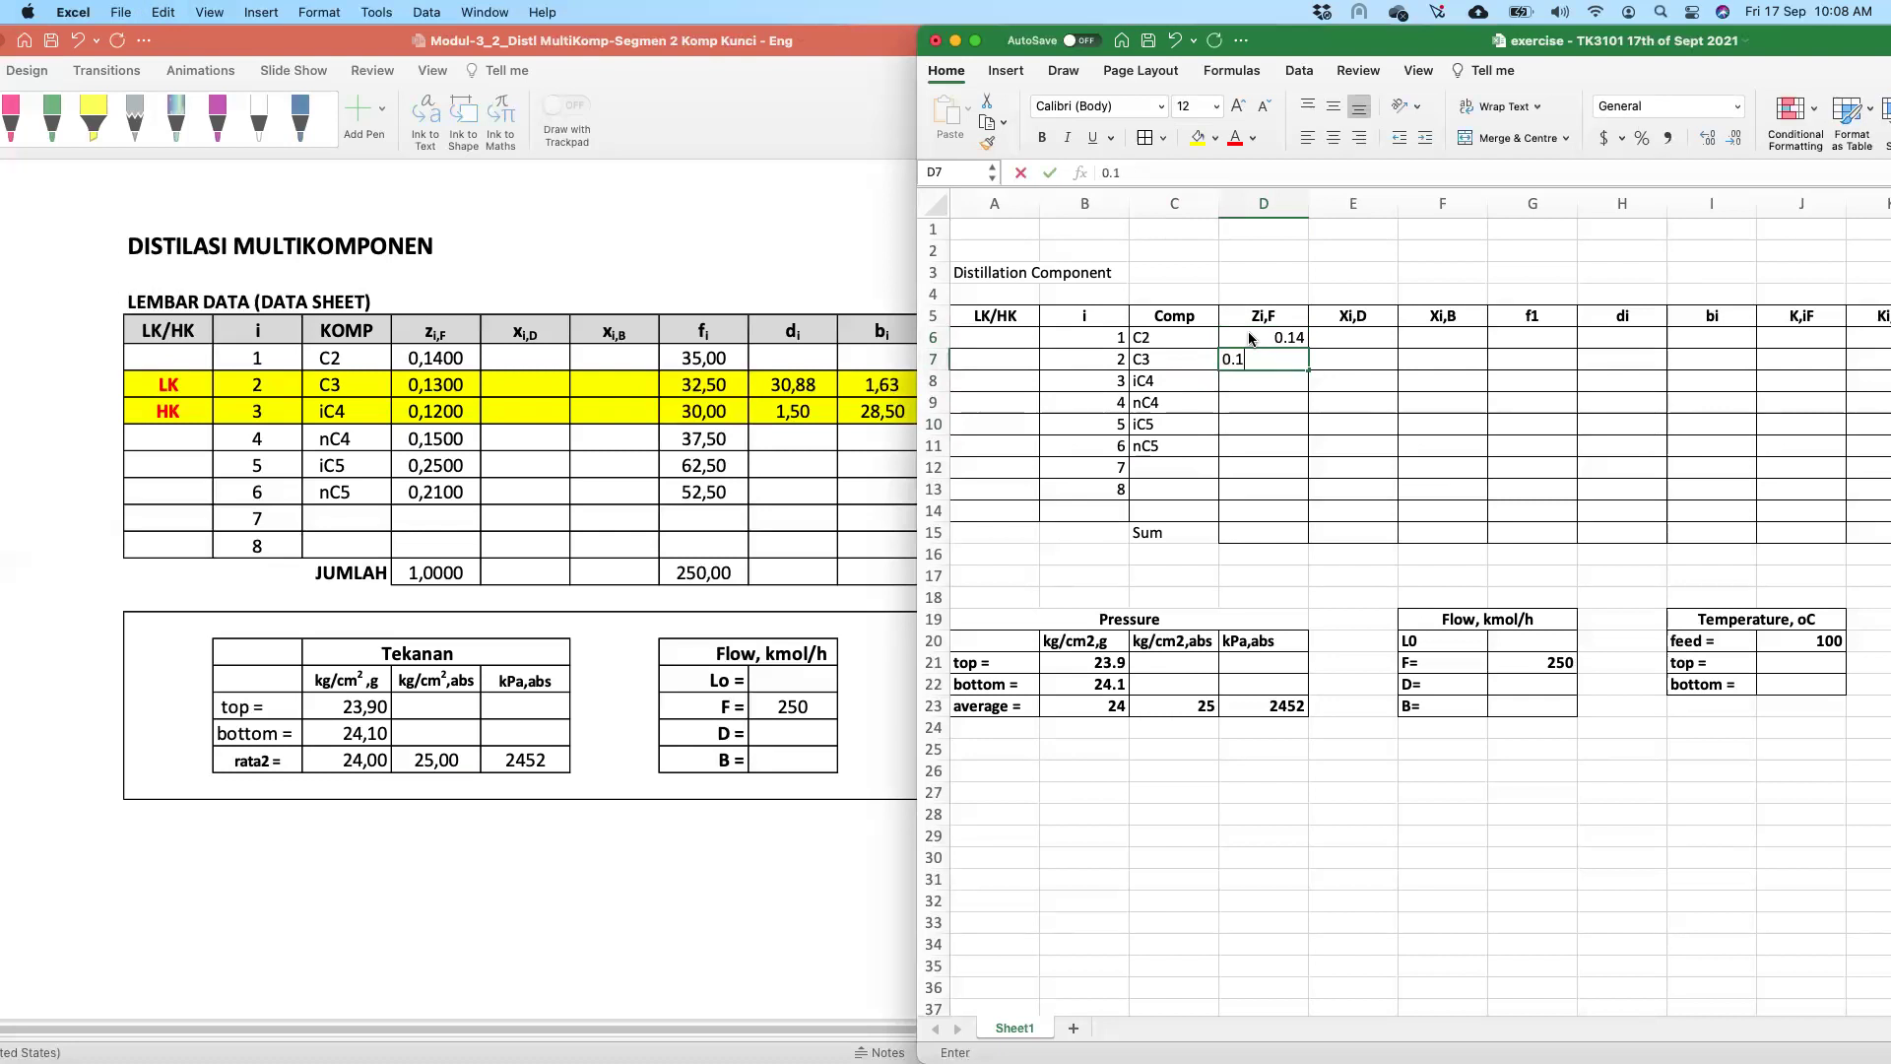
text(30)
key(Return)
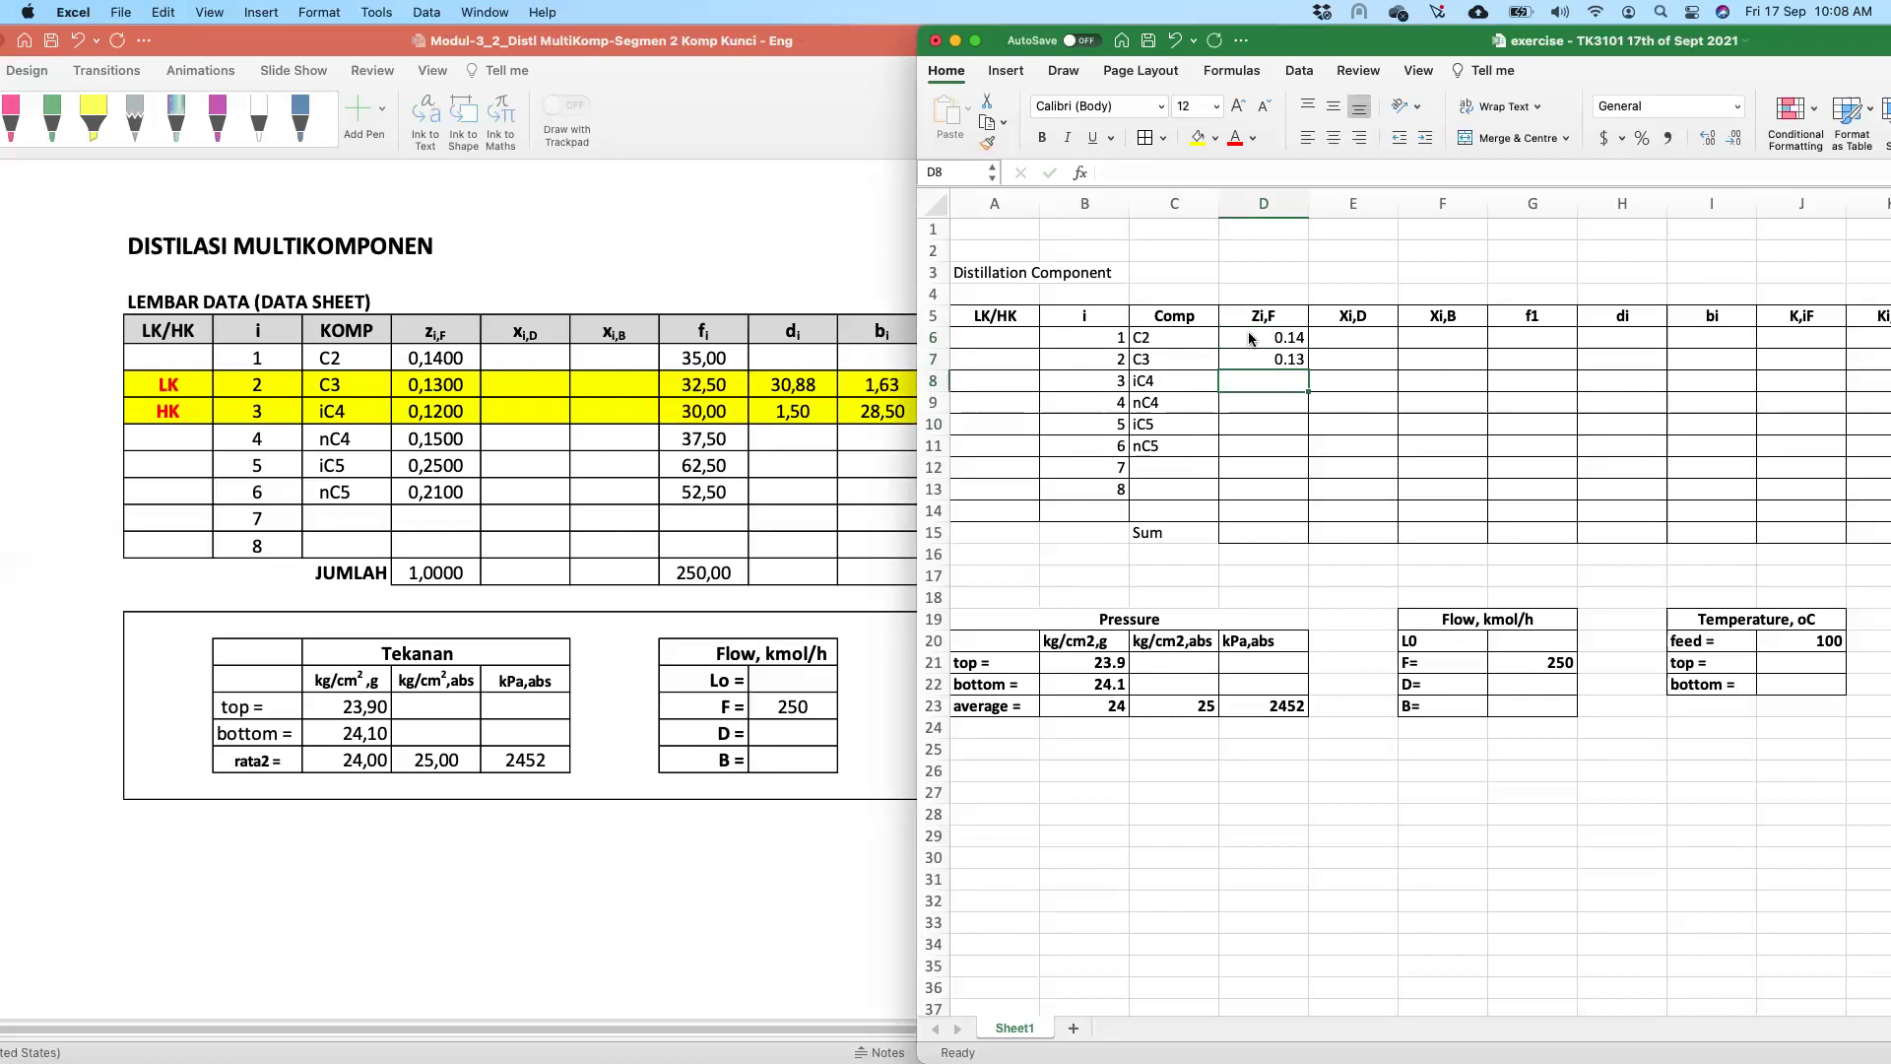
text(1.)
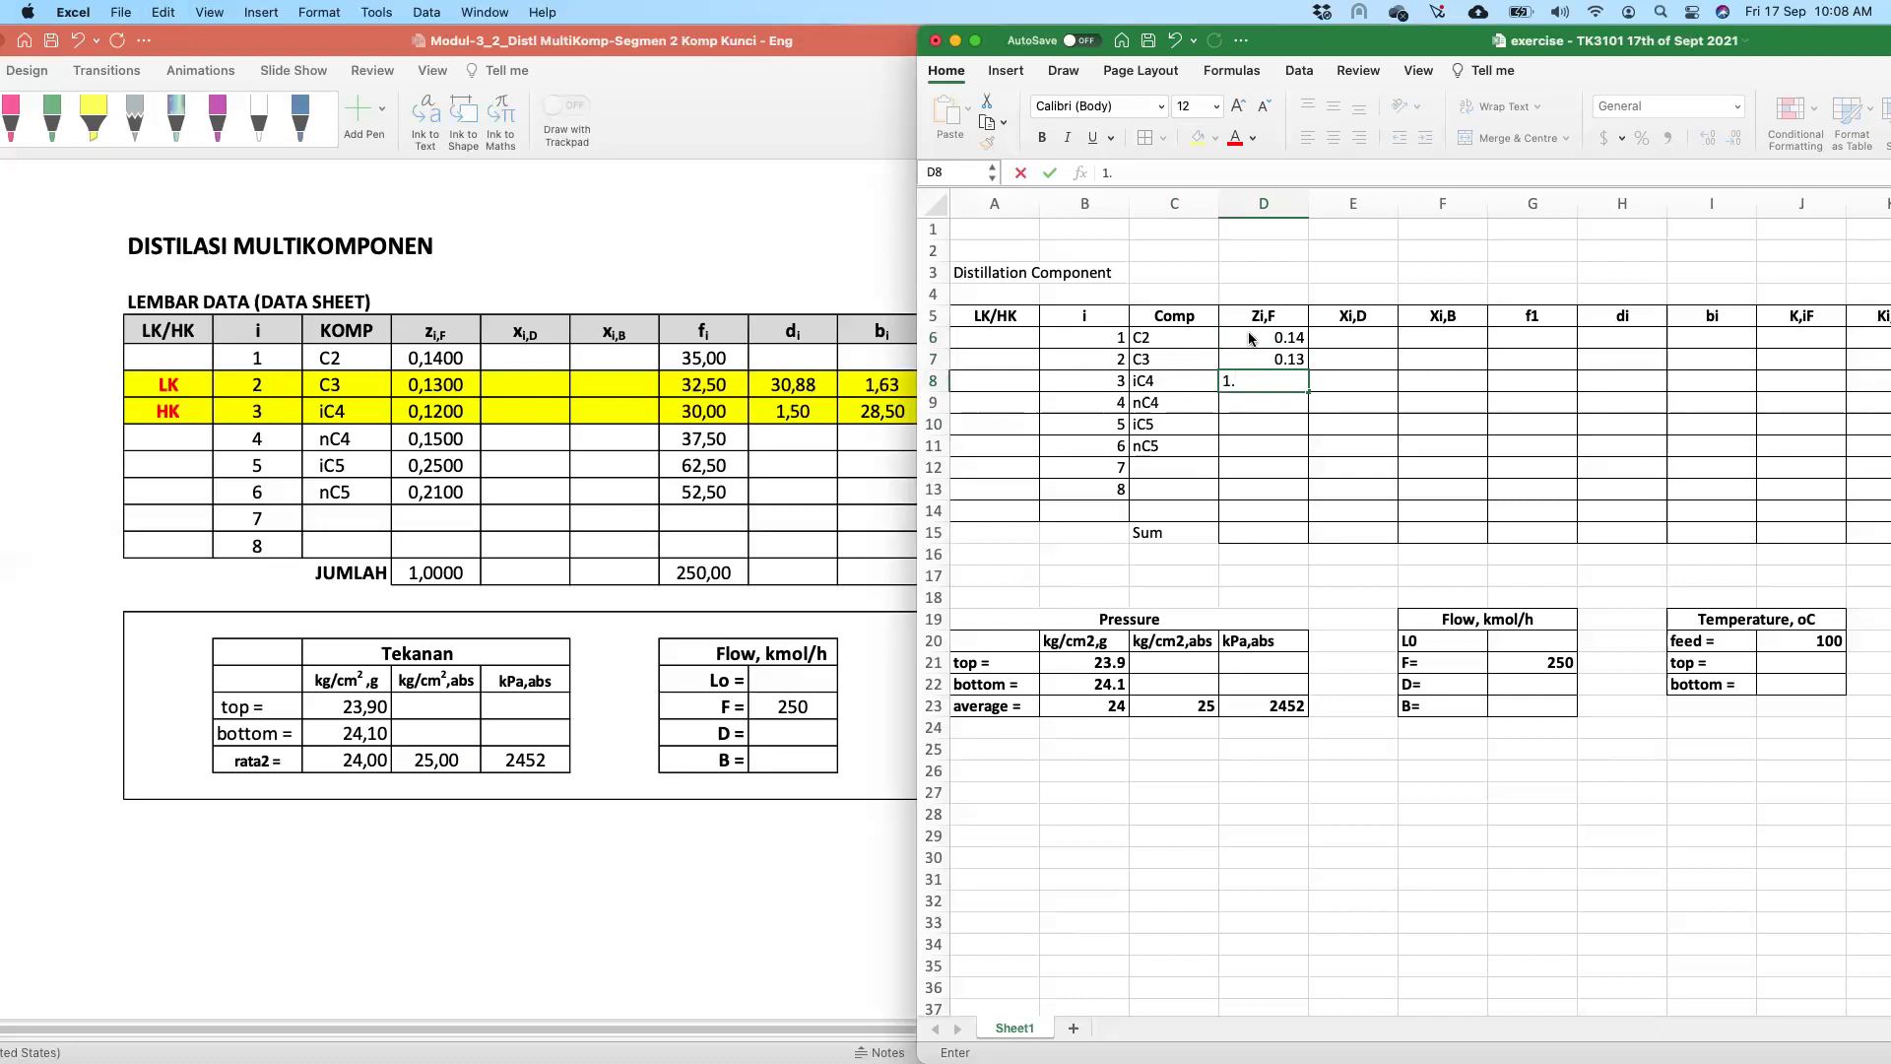
text(2)
key(Return)
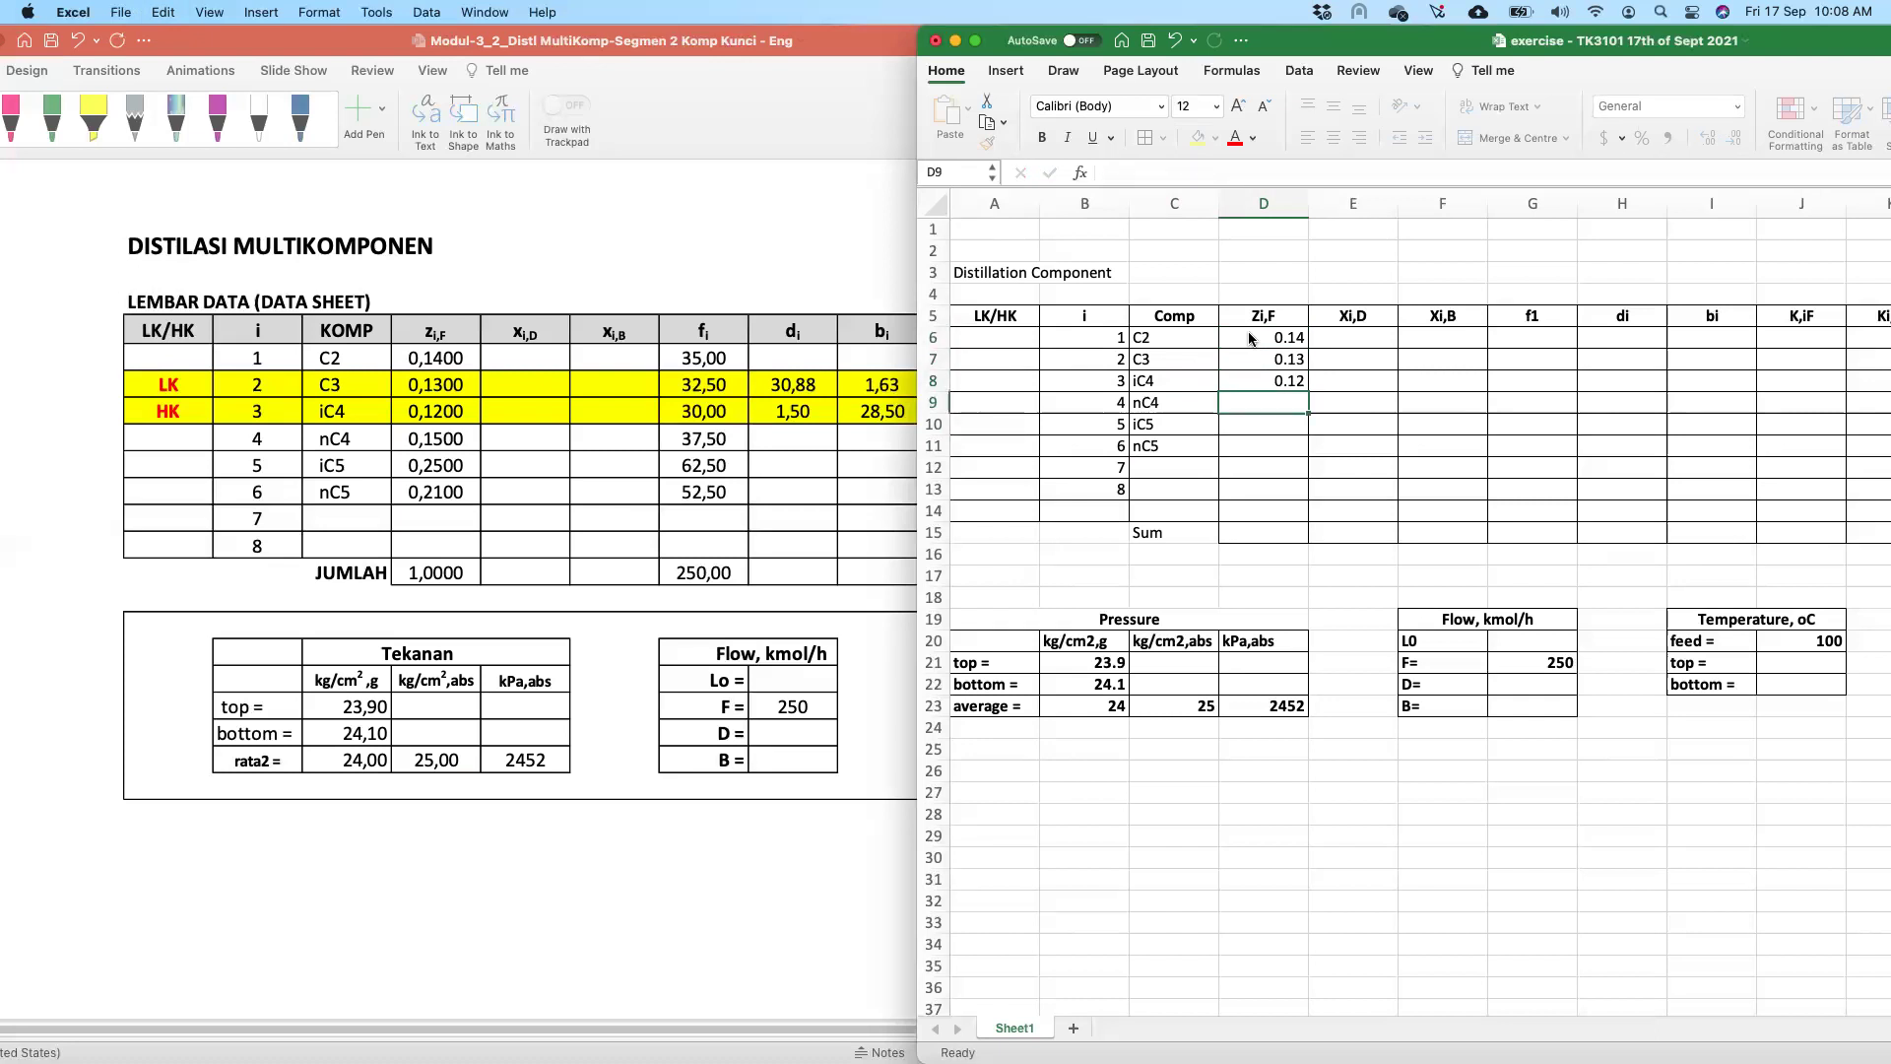
- Enter the Zi,F feed fractions 0.15, 0.25 and 0.21 for nC4, iC5 and nC5 in D9:D11
text(0.15)
key(Return)
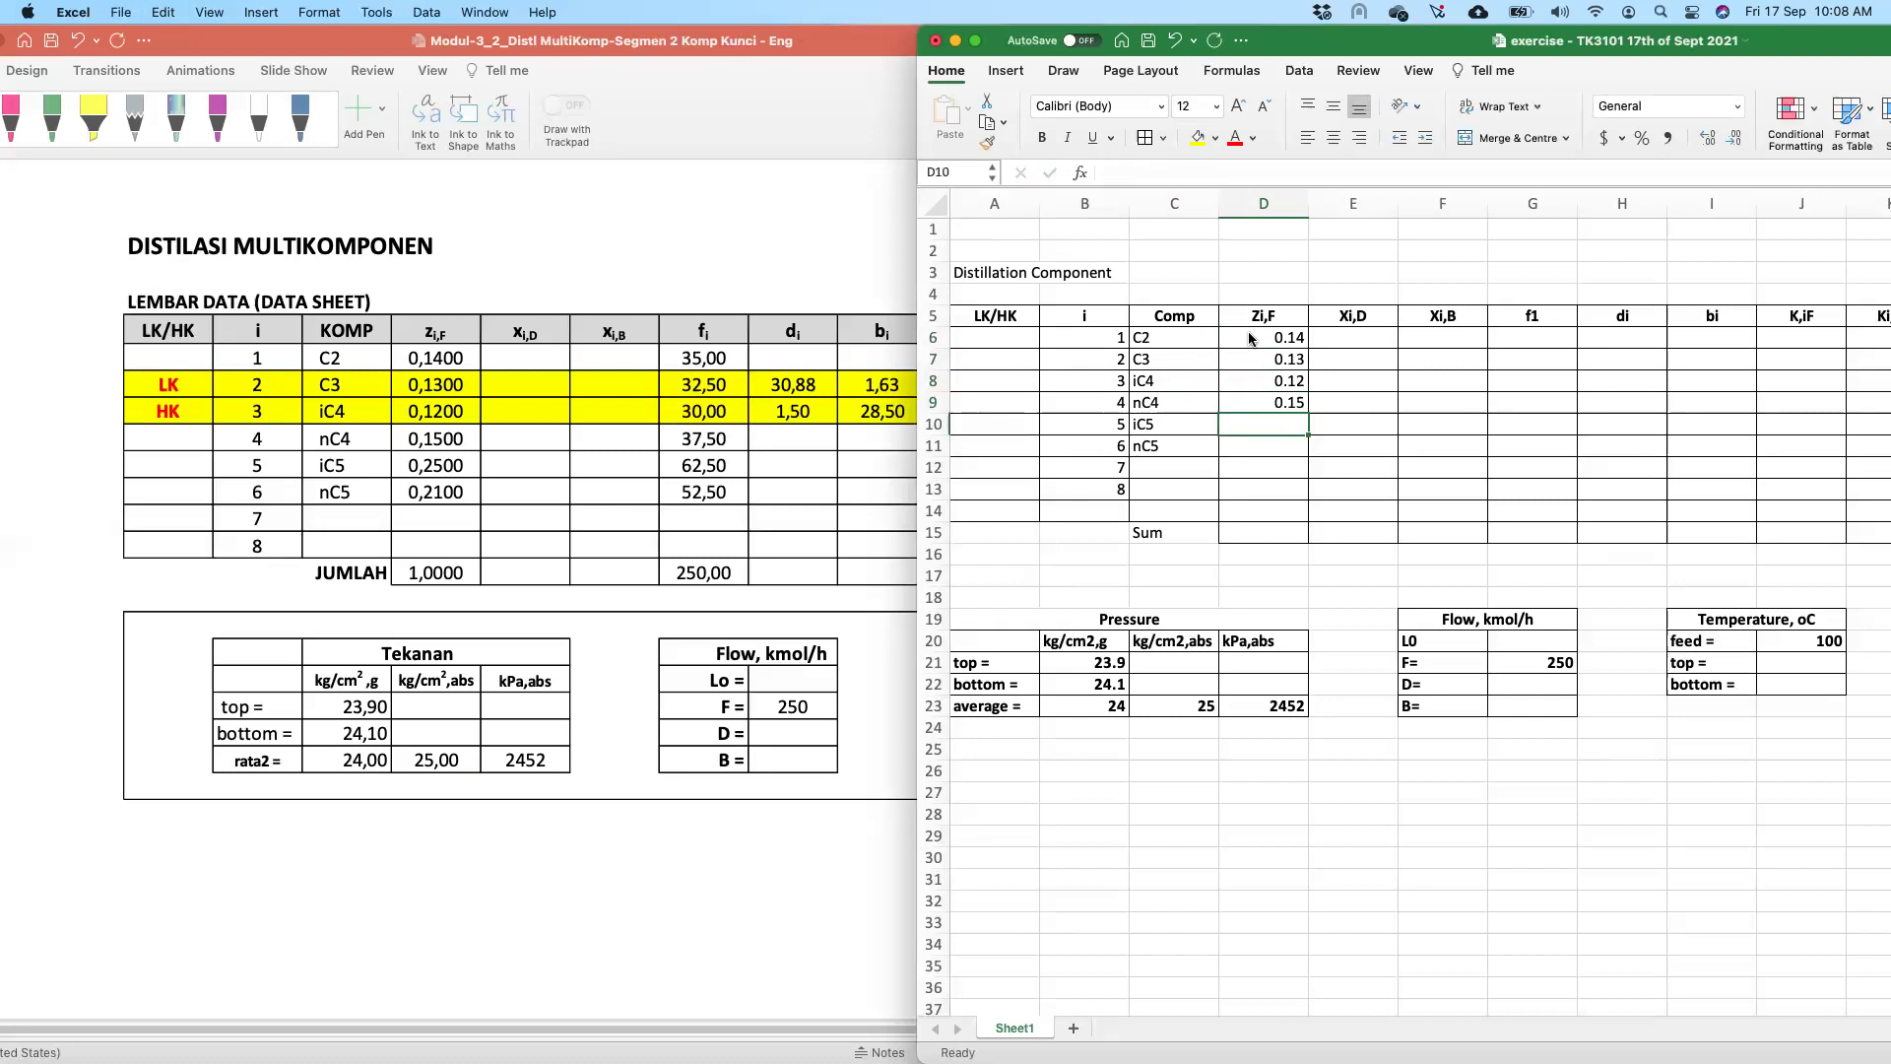
key(F2)
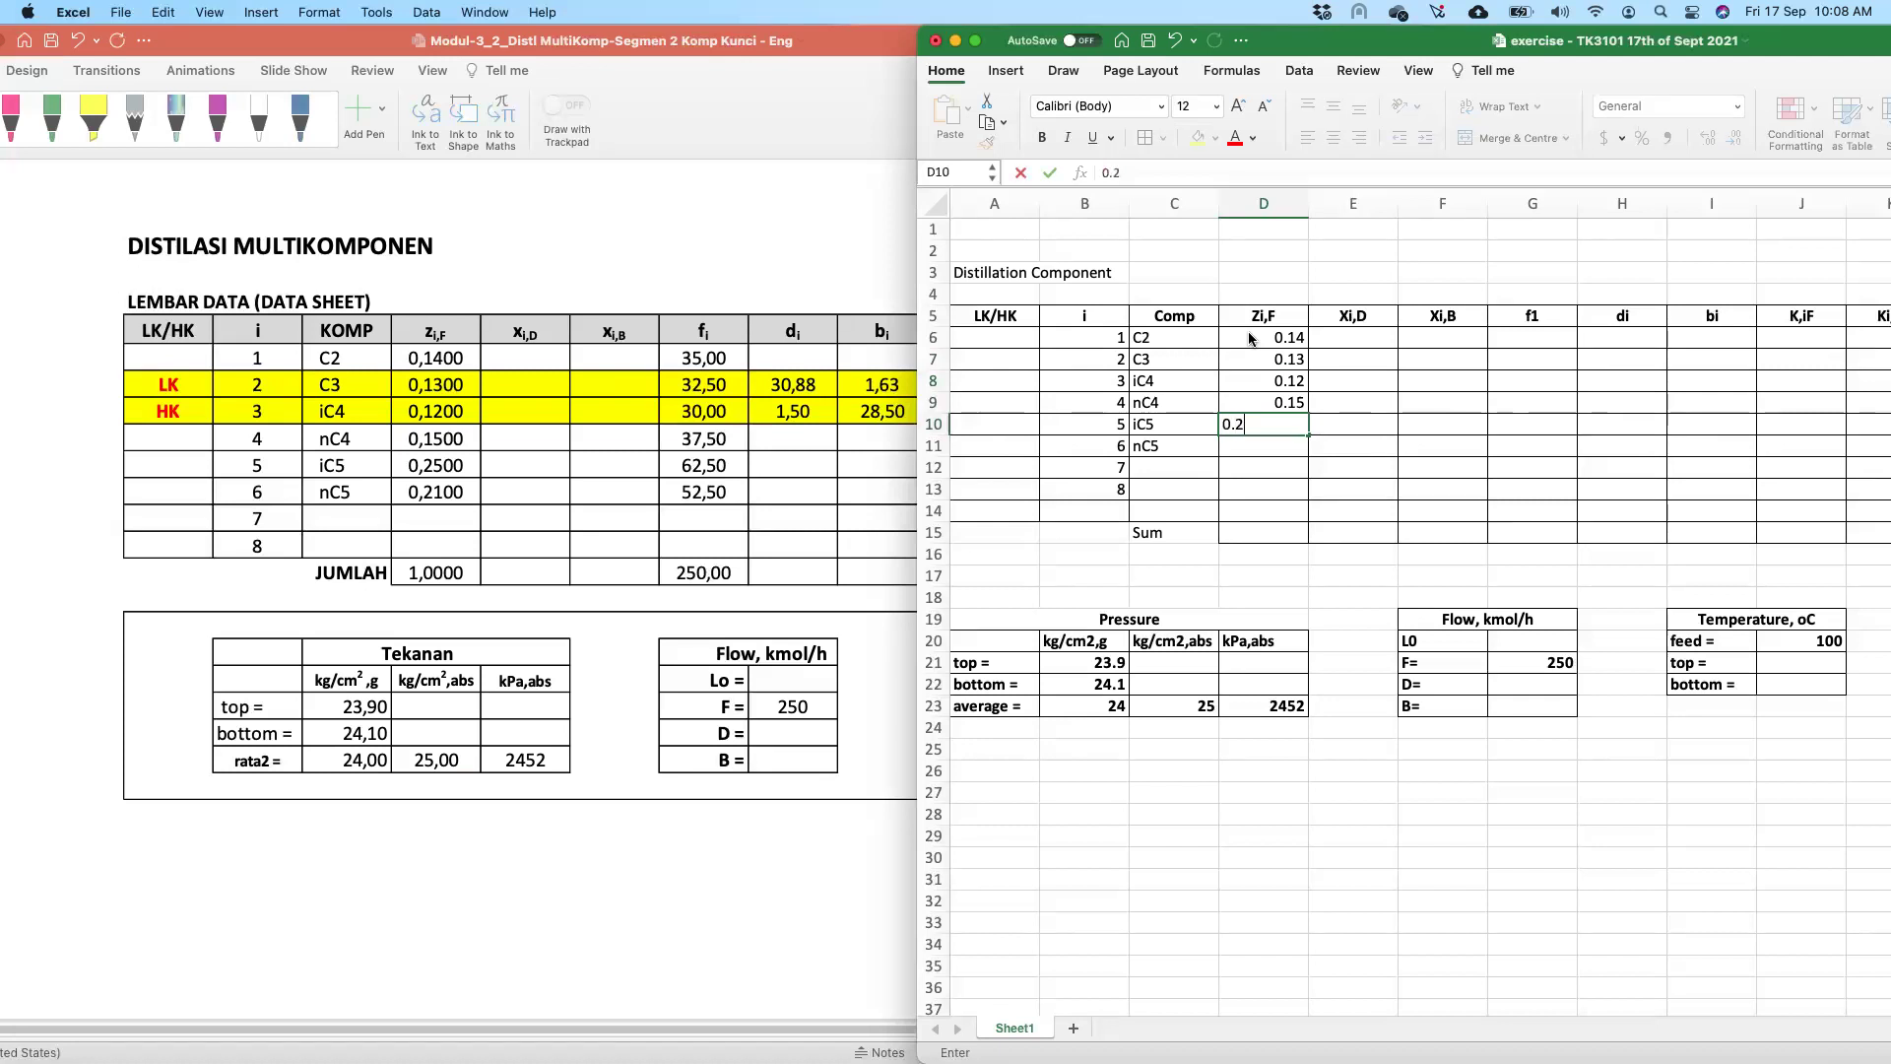
key(Return)
text(0.21)
key(Return)
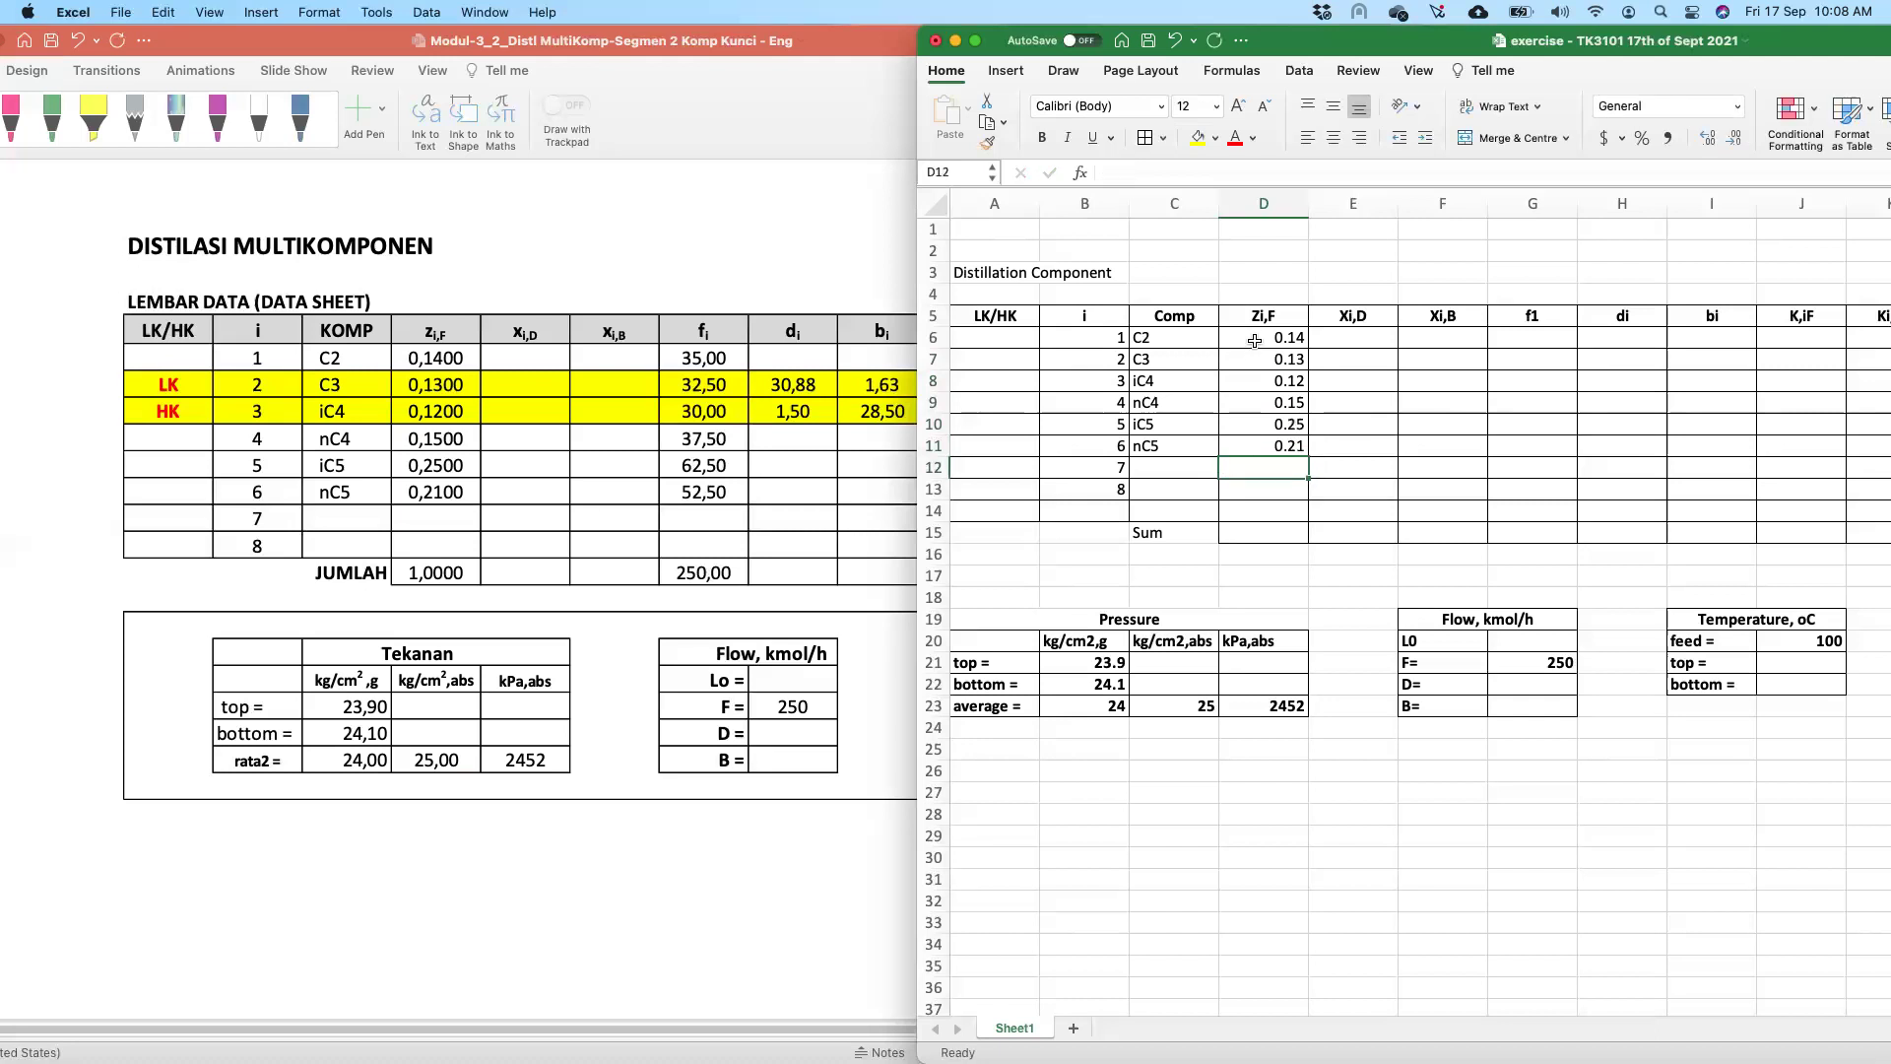
- Centre the Zi,F values in D6:D11 and format them with four decimal places
click(1277, 343)
shift+click(1273, 445)
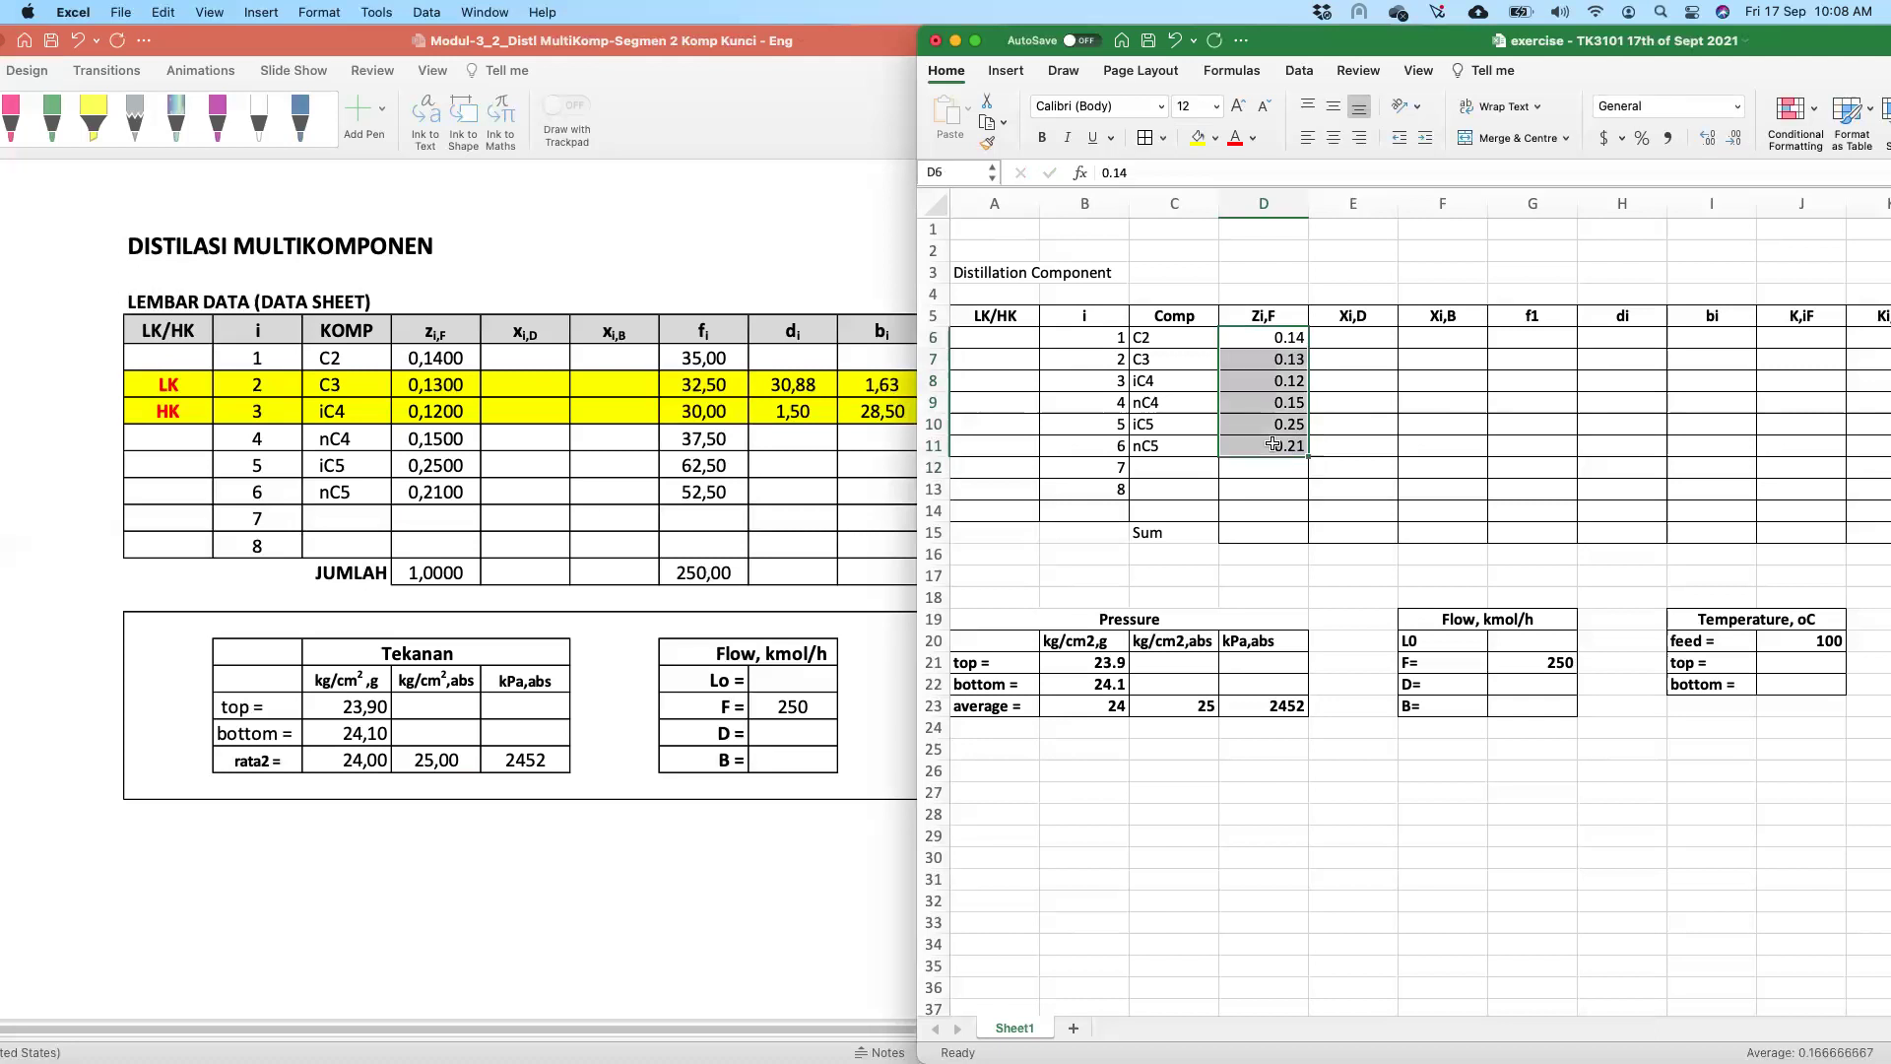
click(1337, 137)
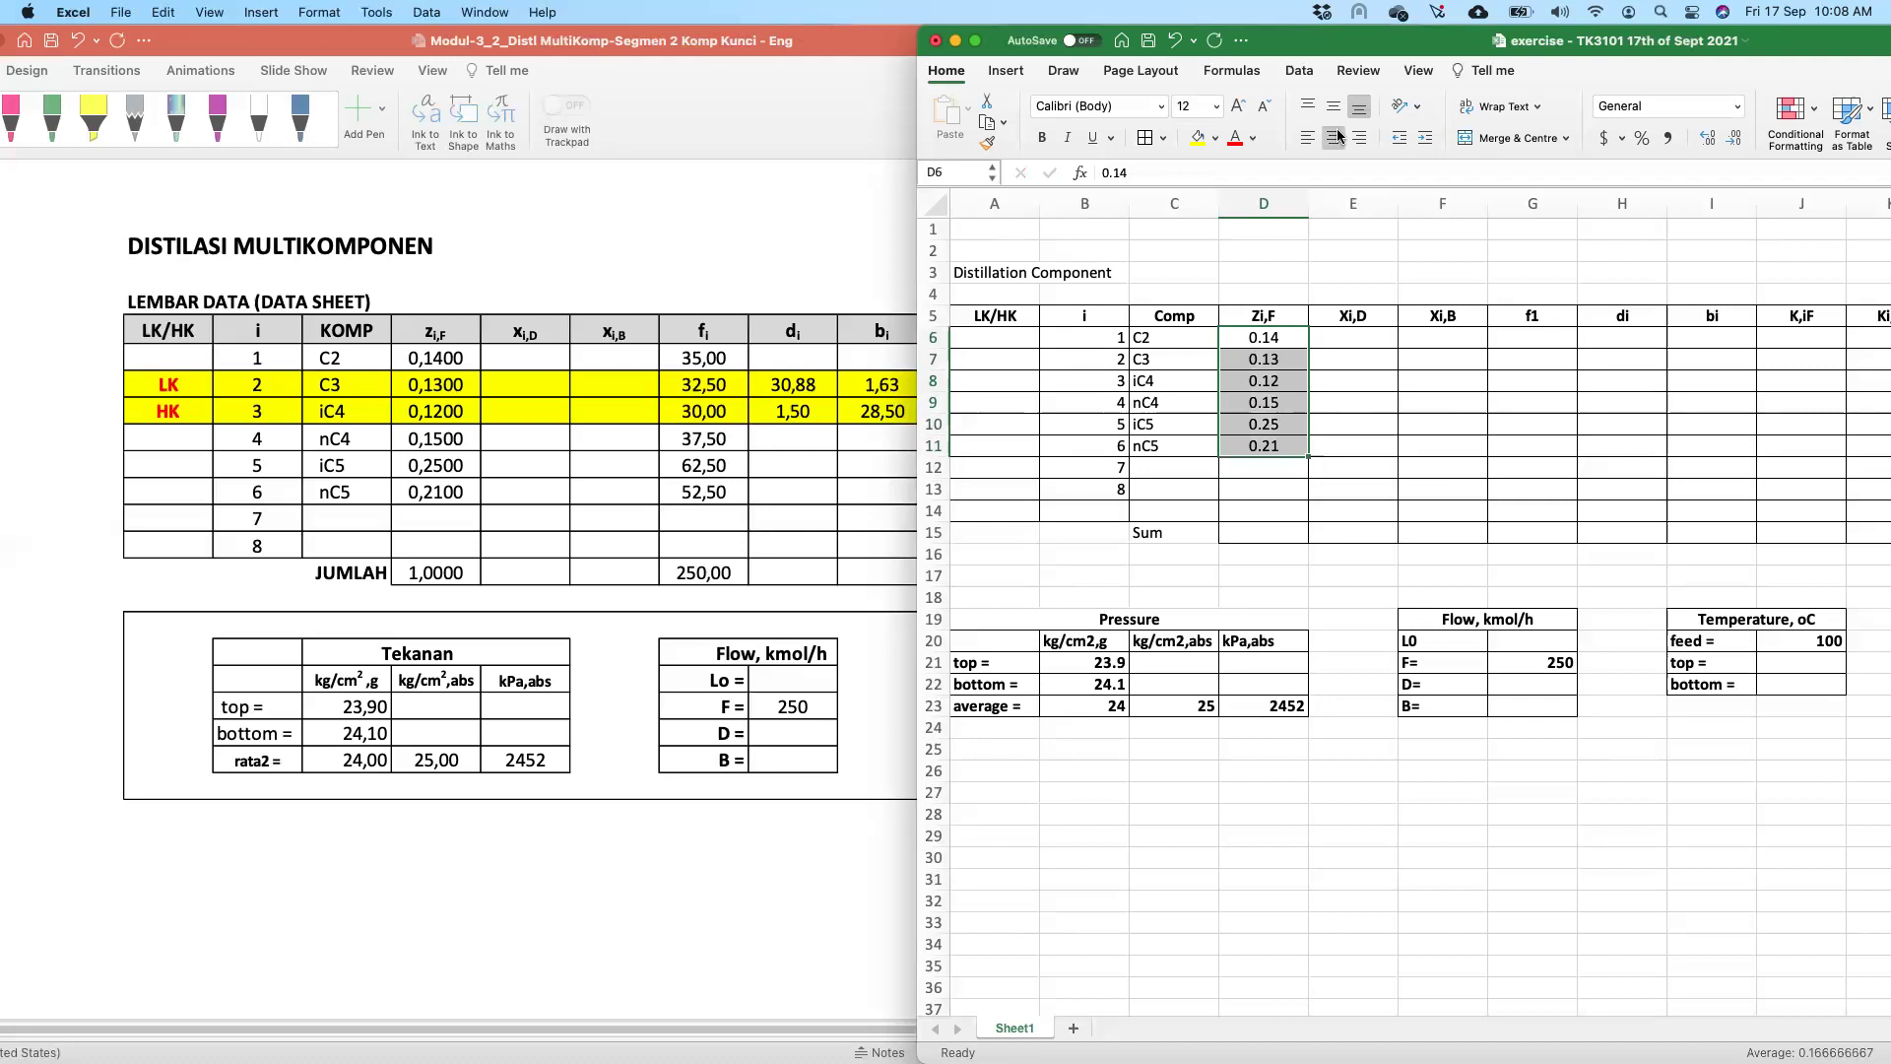
click(1706, 139)
click(1706, 138)
click(1708, 139)
click(1711, 139)
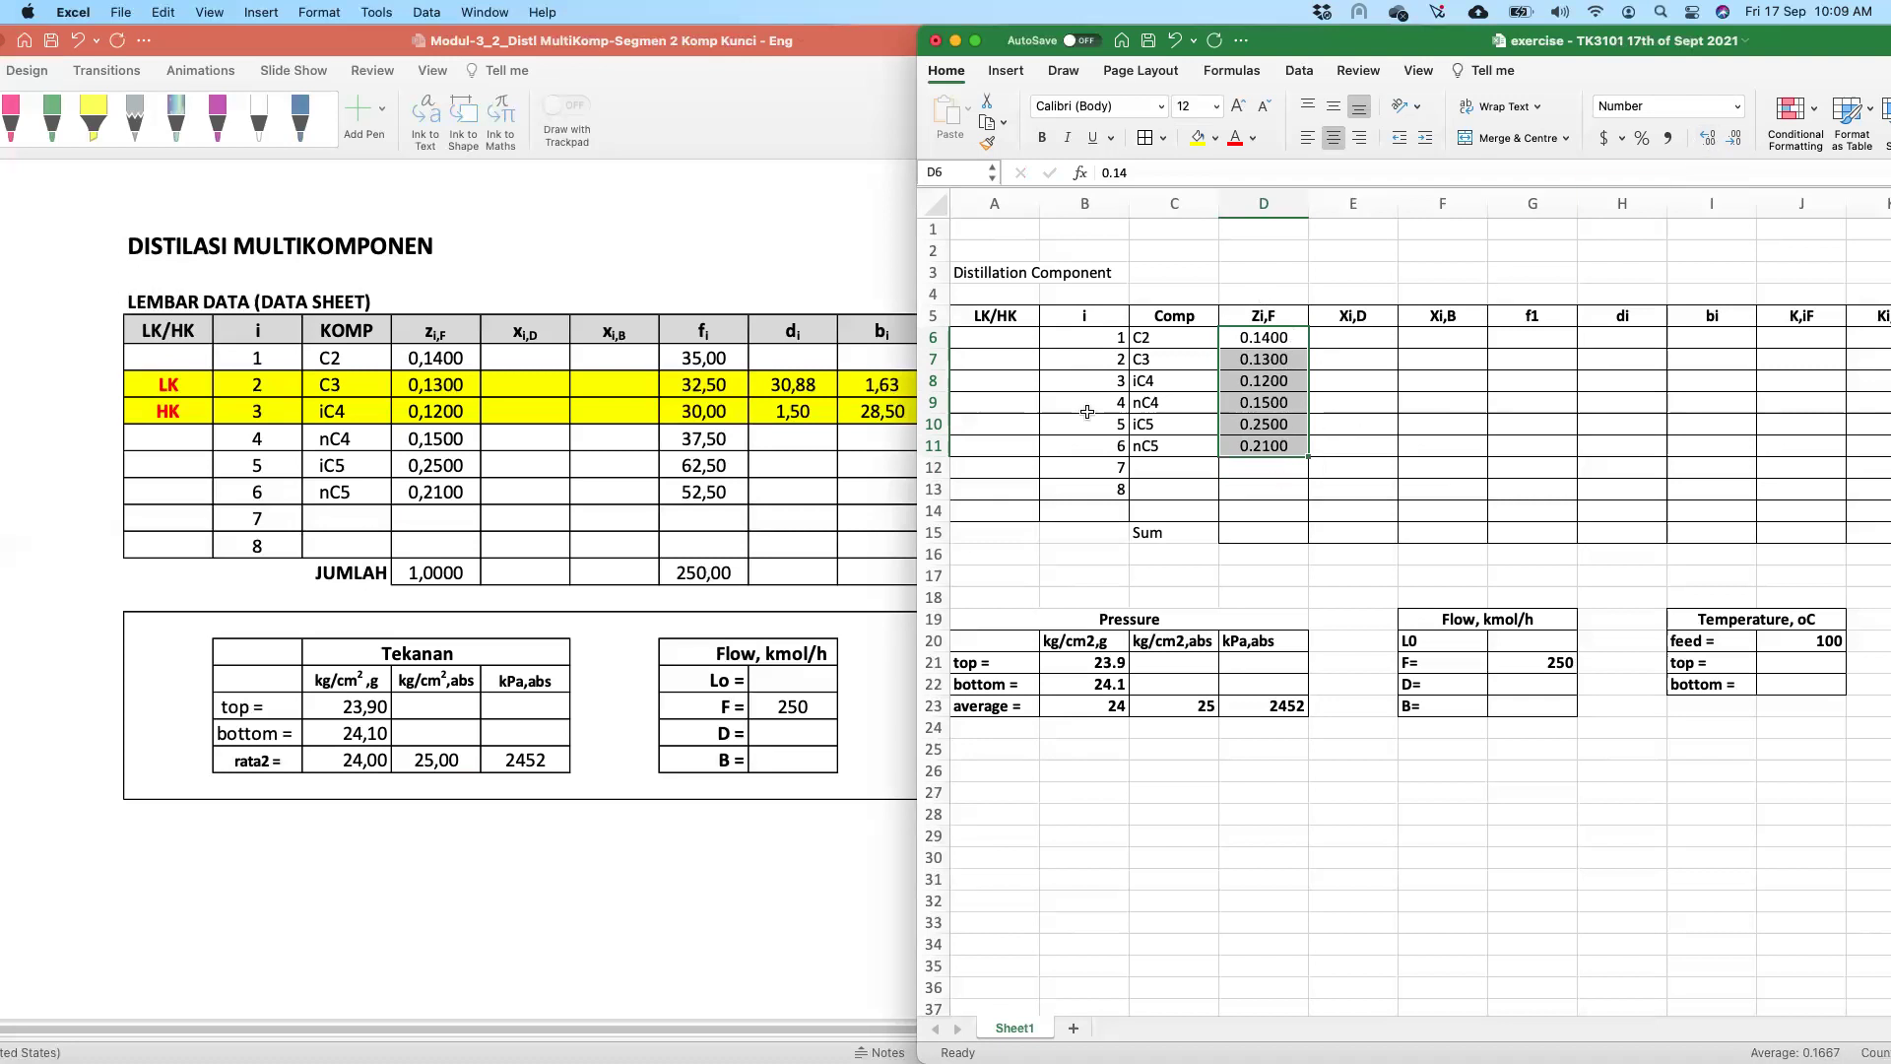
- Centre the contents of the component table's body cells B6:J13
click(1206, 337)
mouse_move(1101, 337)
mouse_down()
mouse_move(1209, 484)
mouse_move(1280, 508)
mouse_up()
drag(1813, 498, 1810, 492)
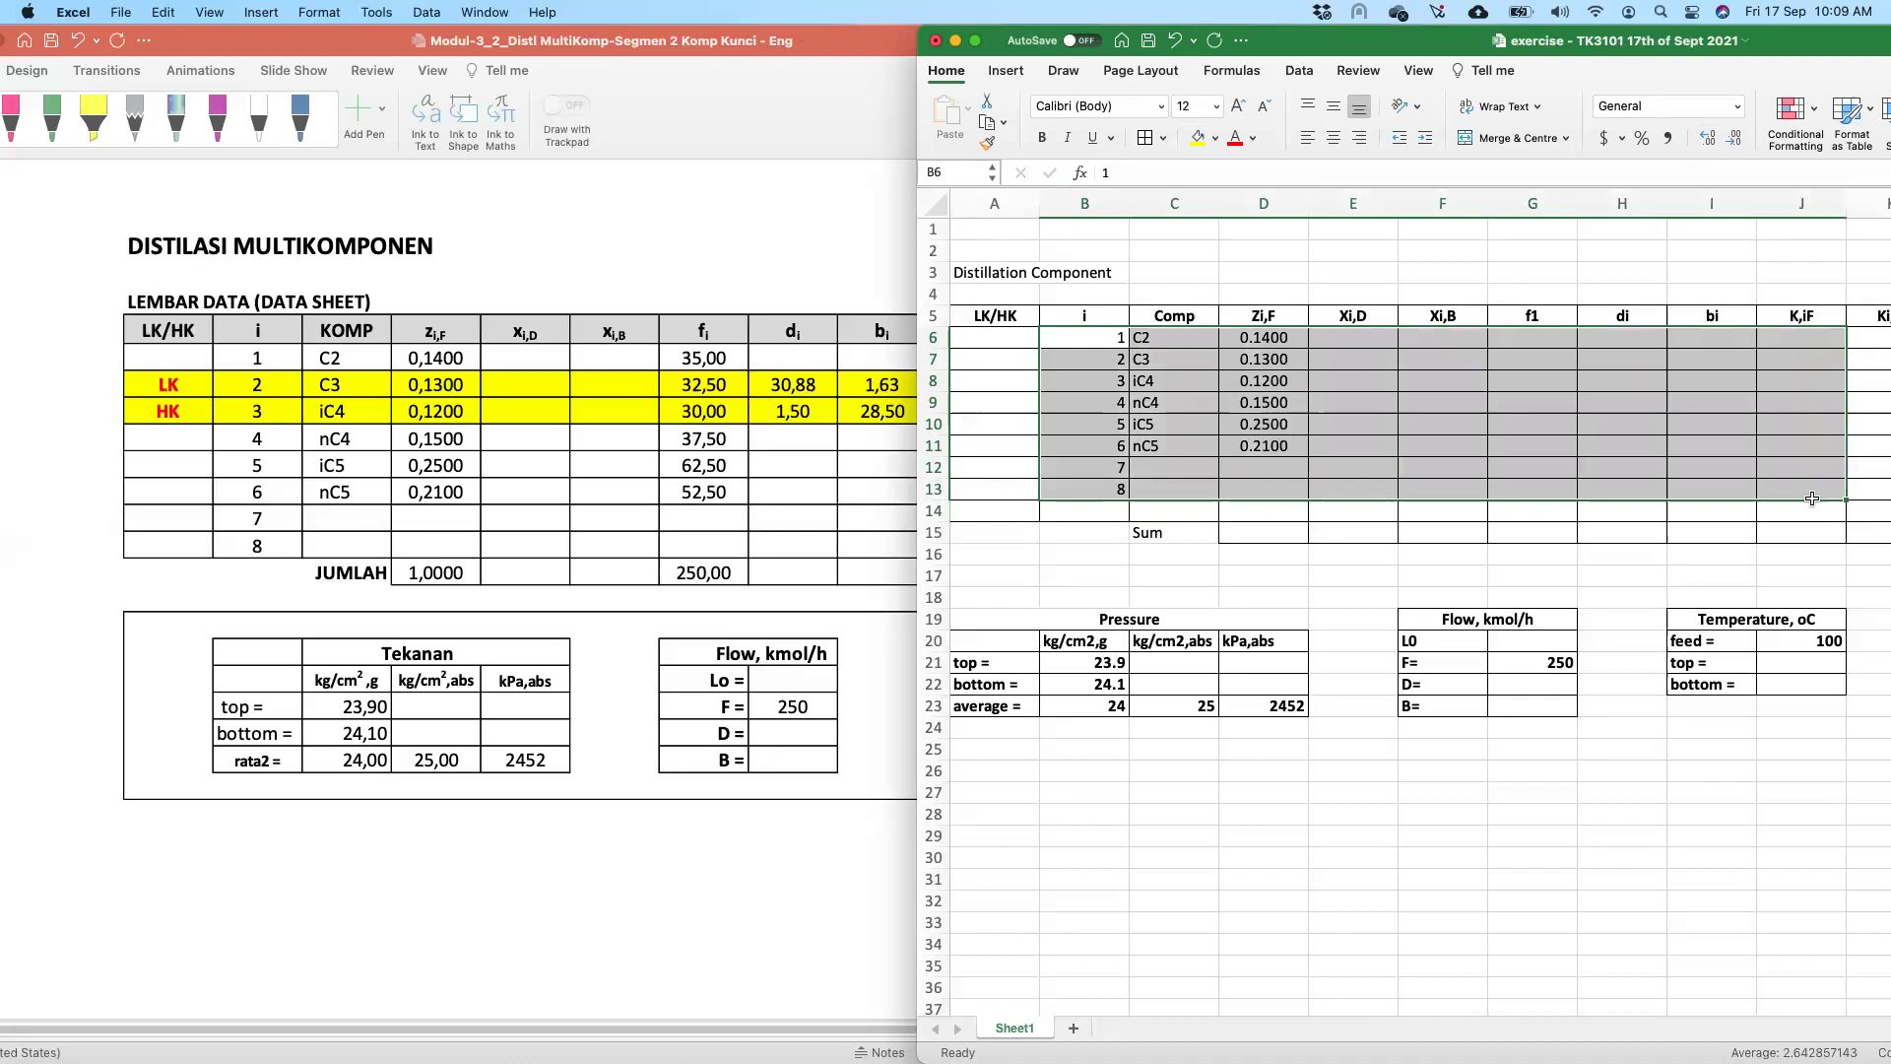
click(1333, 139)
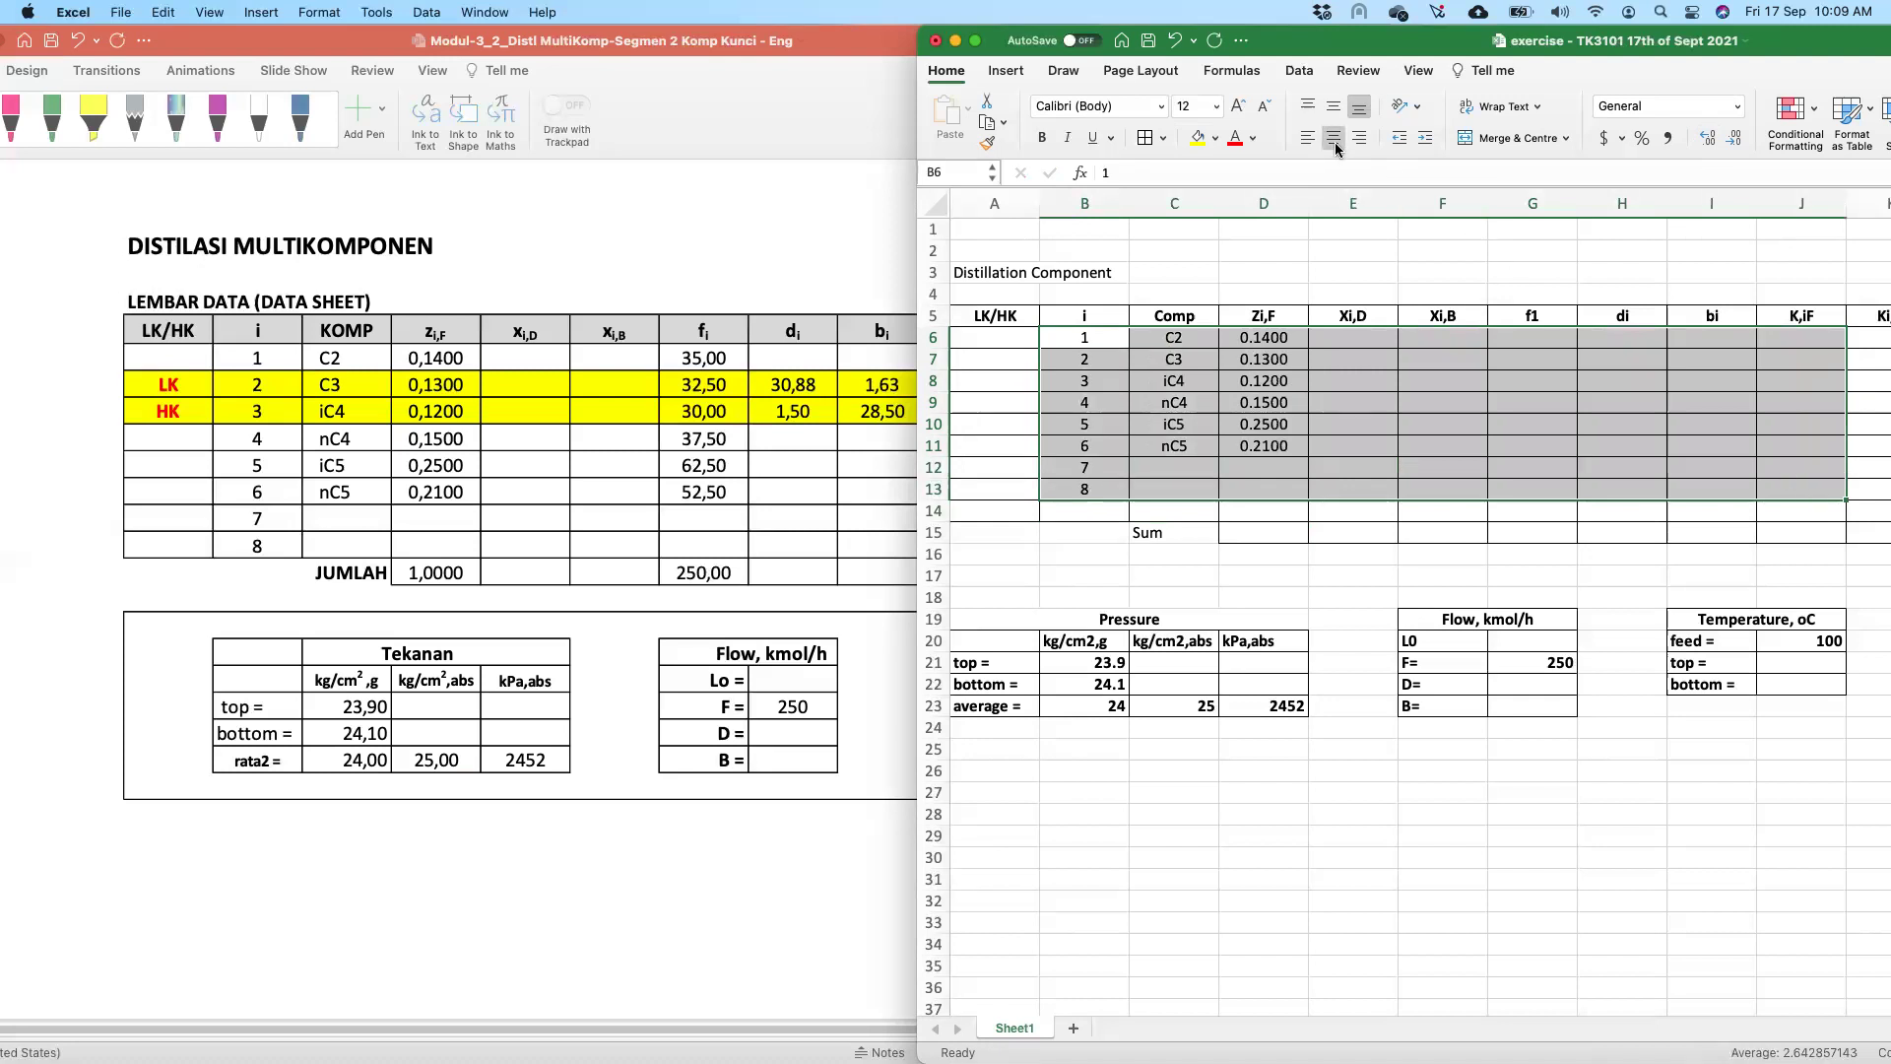
- Fill the header row A5:M5 with light grey and place the workbook window back beside the slide's component table
click(1330, 424)
click(970, 316)
scroll(971, 317, right, 1)
scroll(970, 316, right, 10)
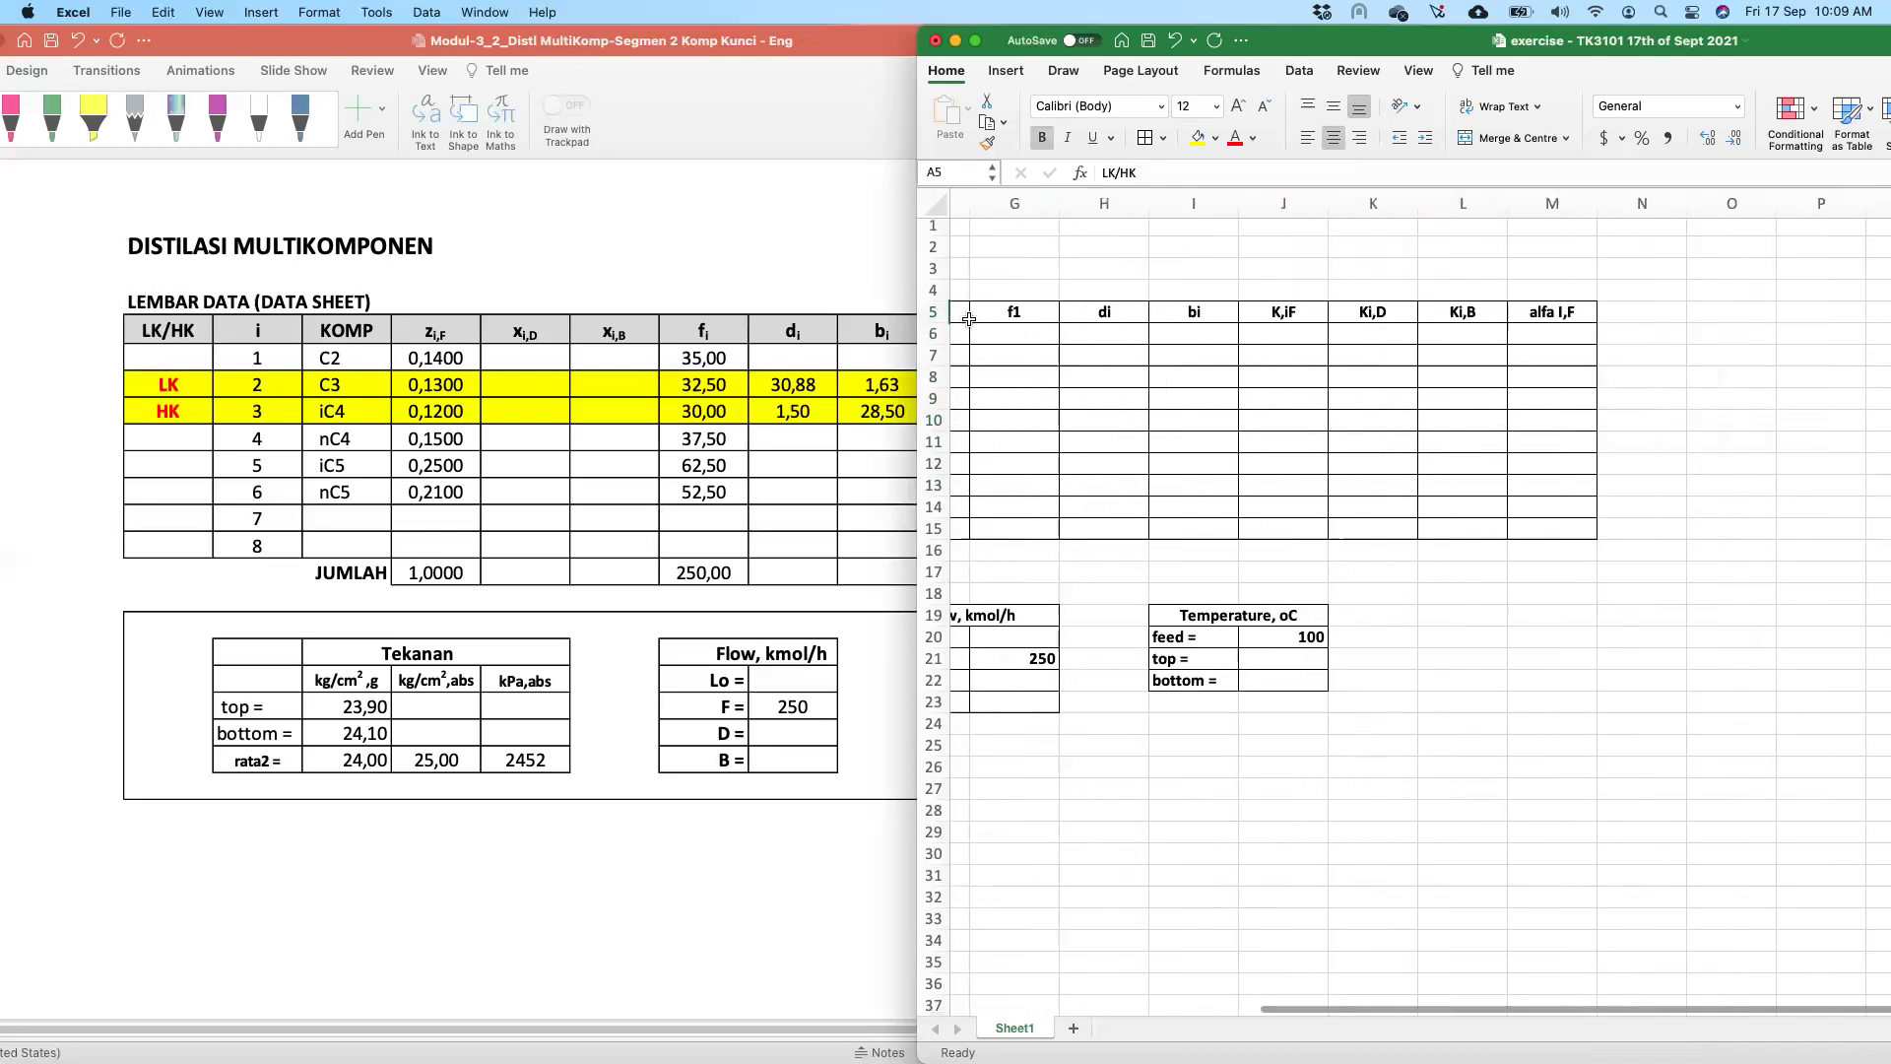
shift+click(1485, 311)
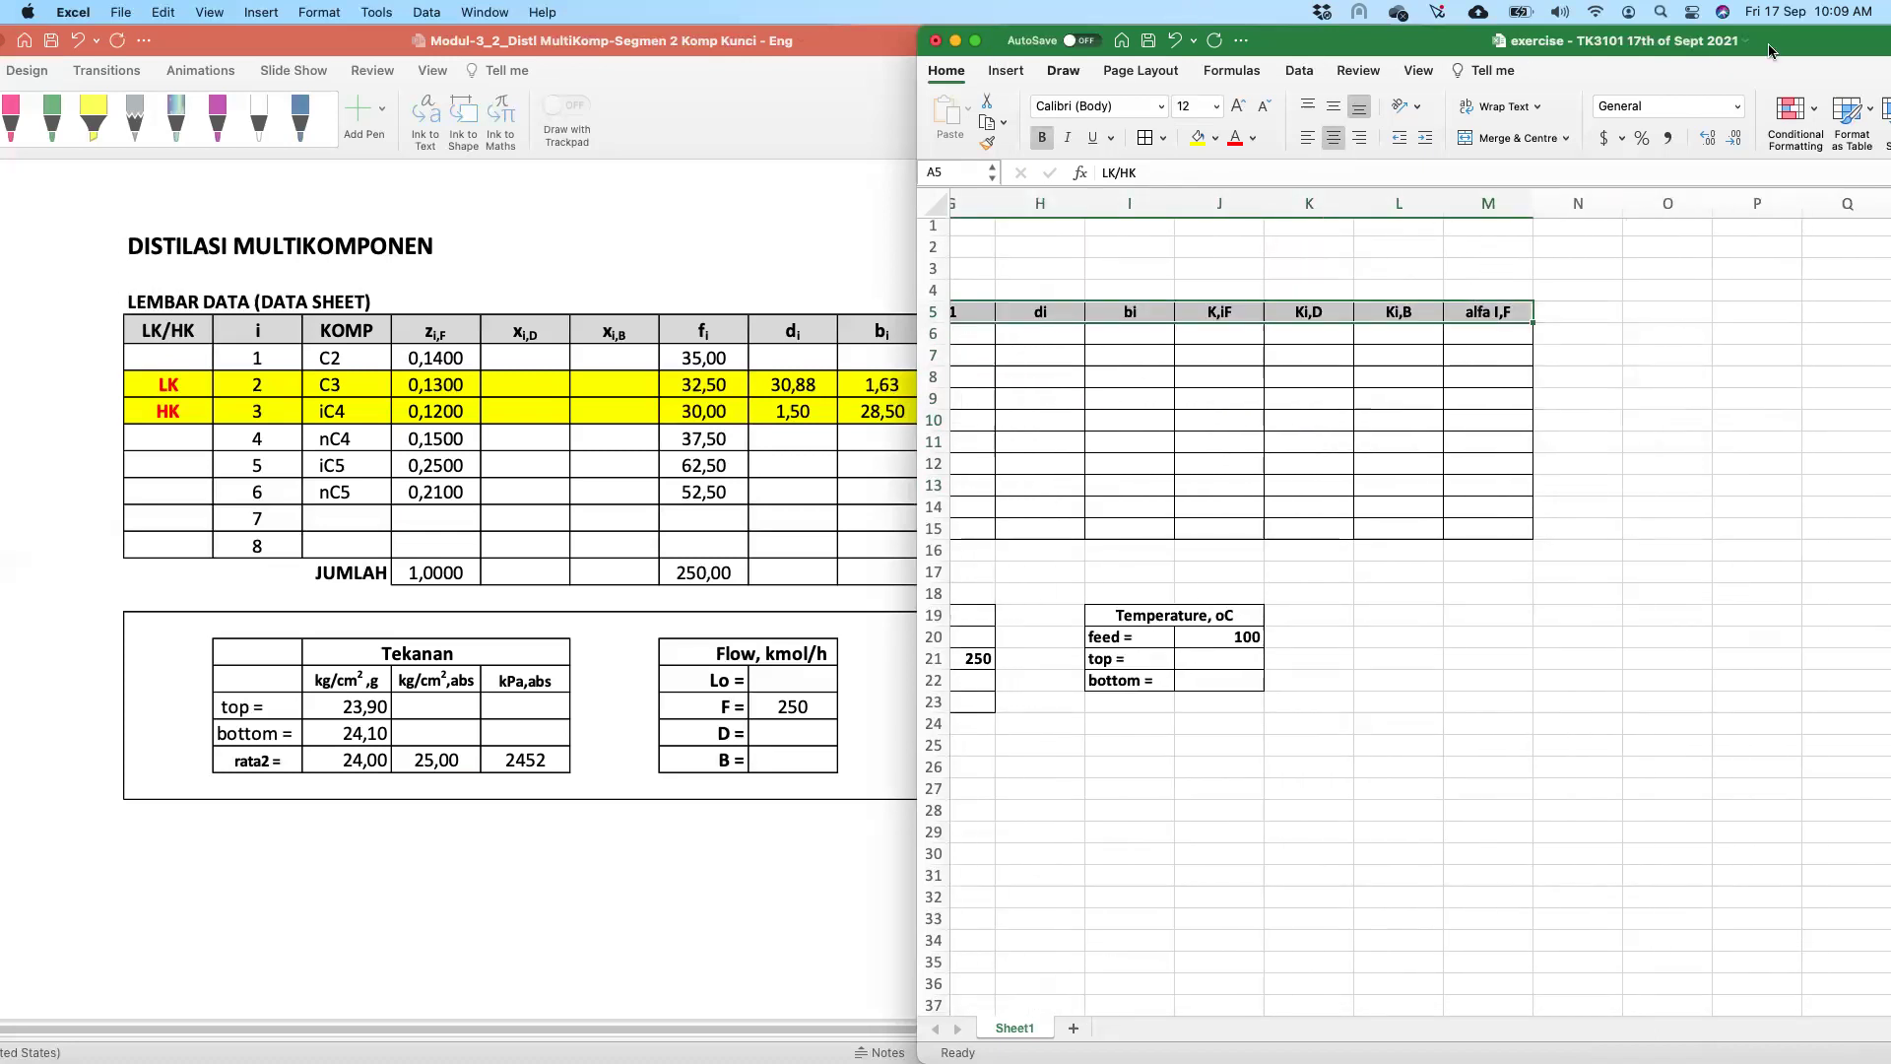
double_click(1715, 56)
drag(1588, 105, 1332, 106)
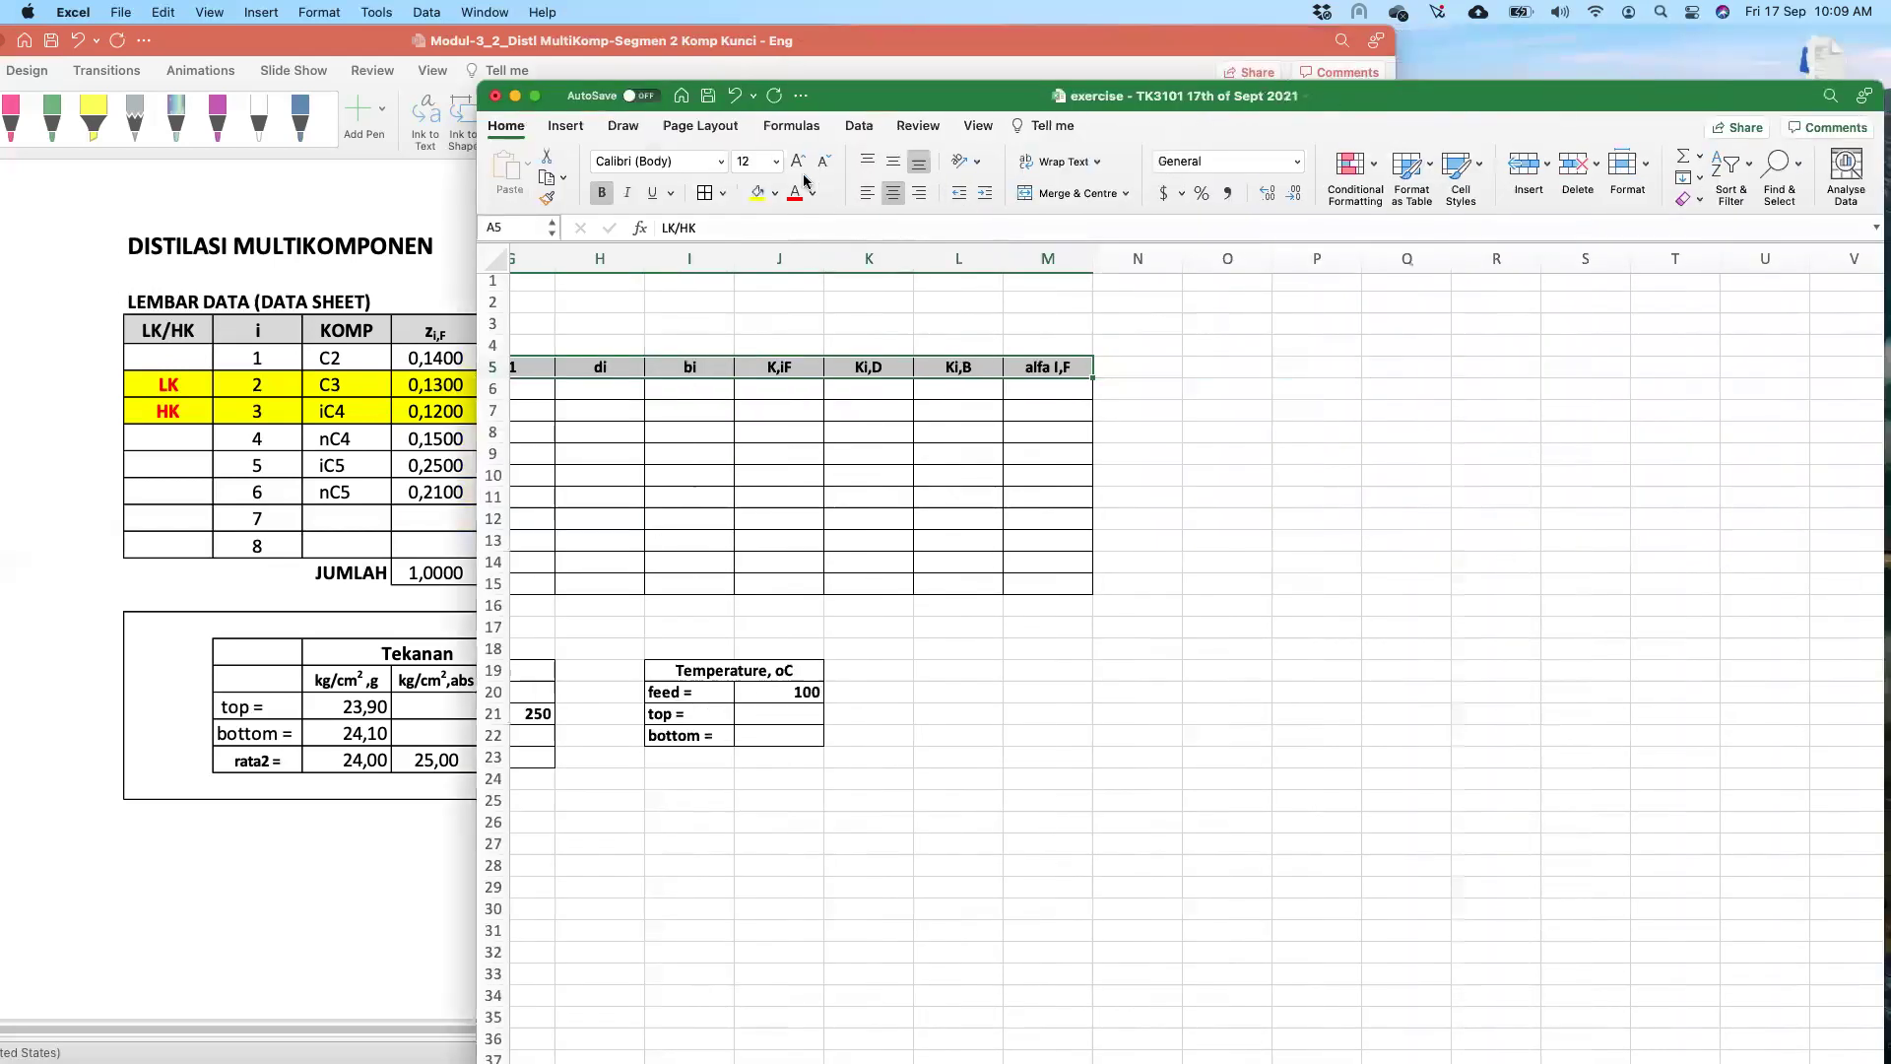
click(776, 193)
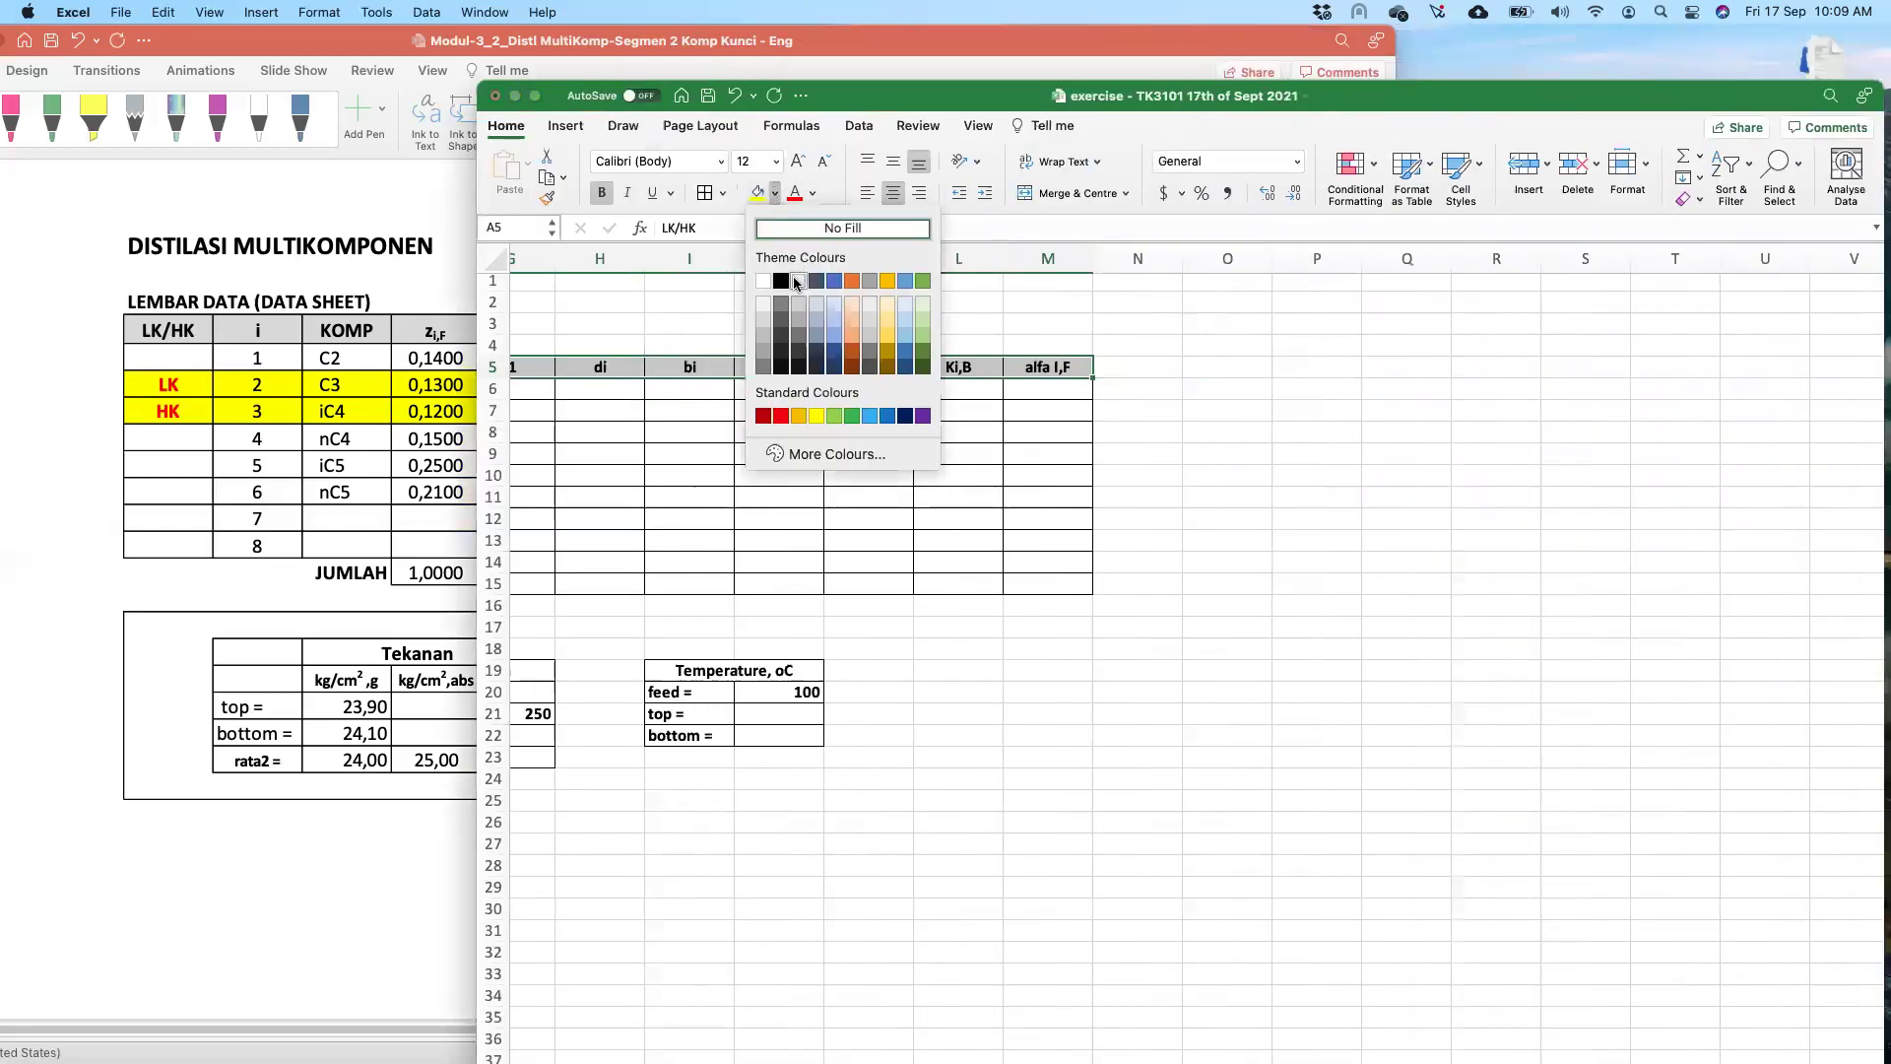
click(912, 496)
drag(880, 95, 1194, 12)
- Total the Zi,F column in D15 with the formula =SUM(D6:D14)
click(1139, 524)
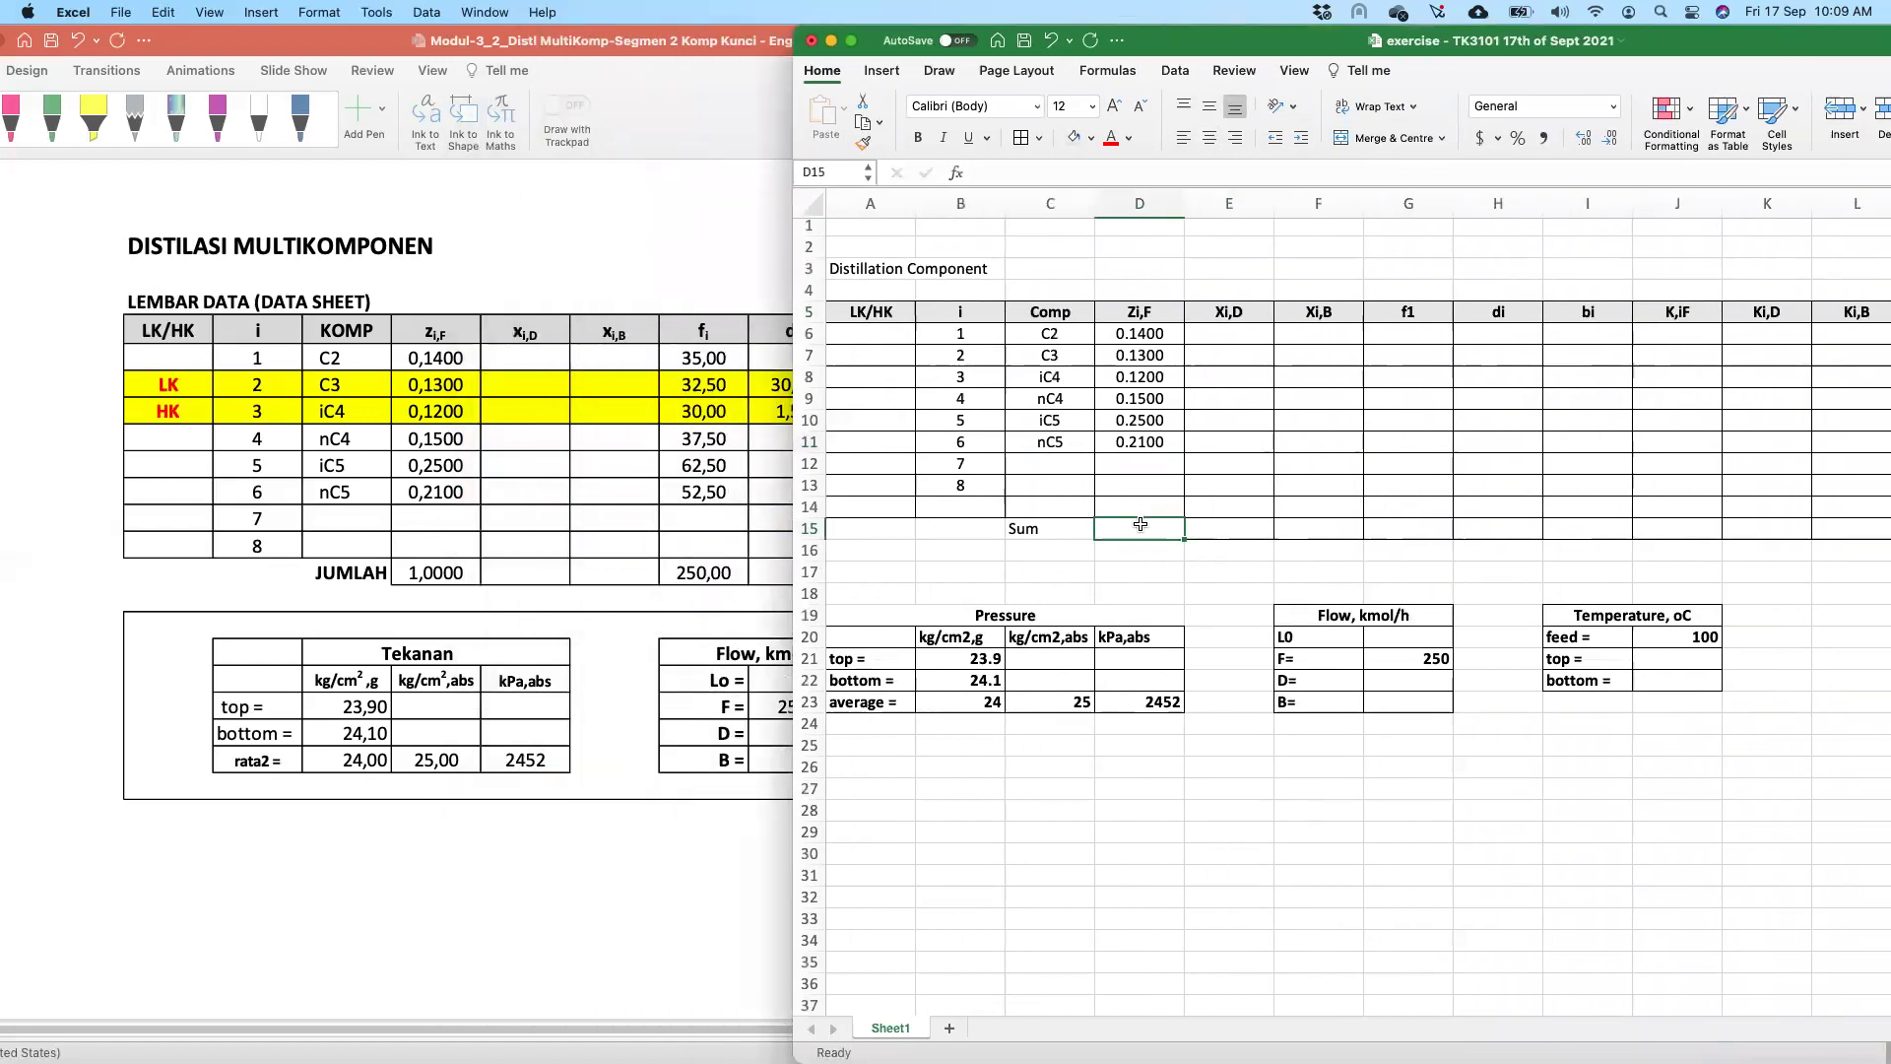
text(=sum()
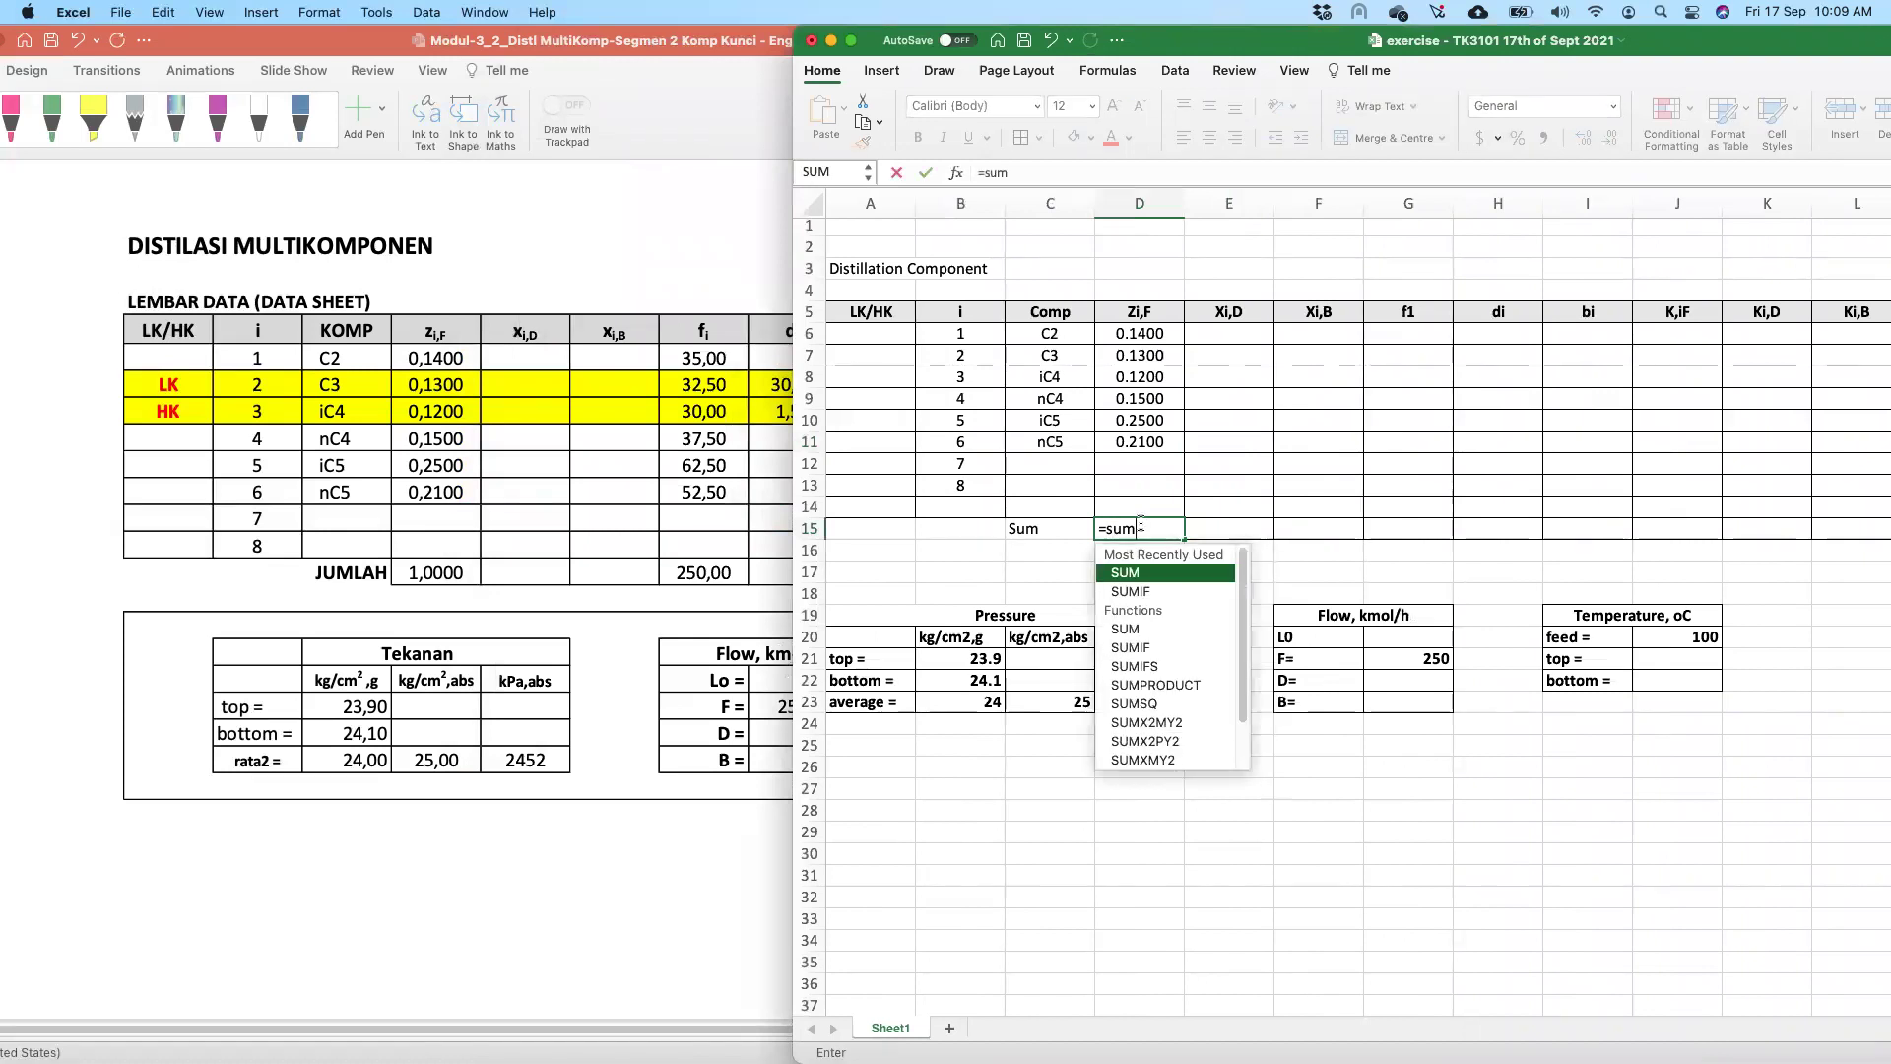
click(1157, 337)
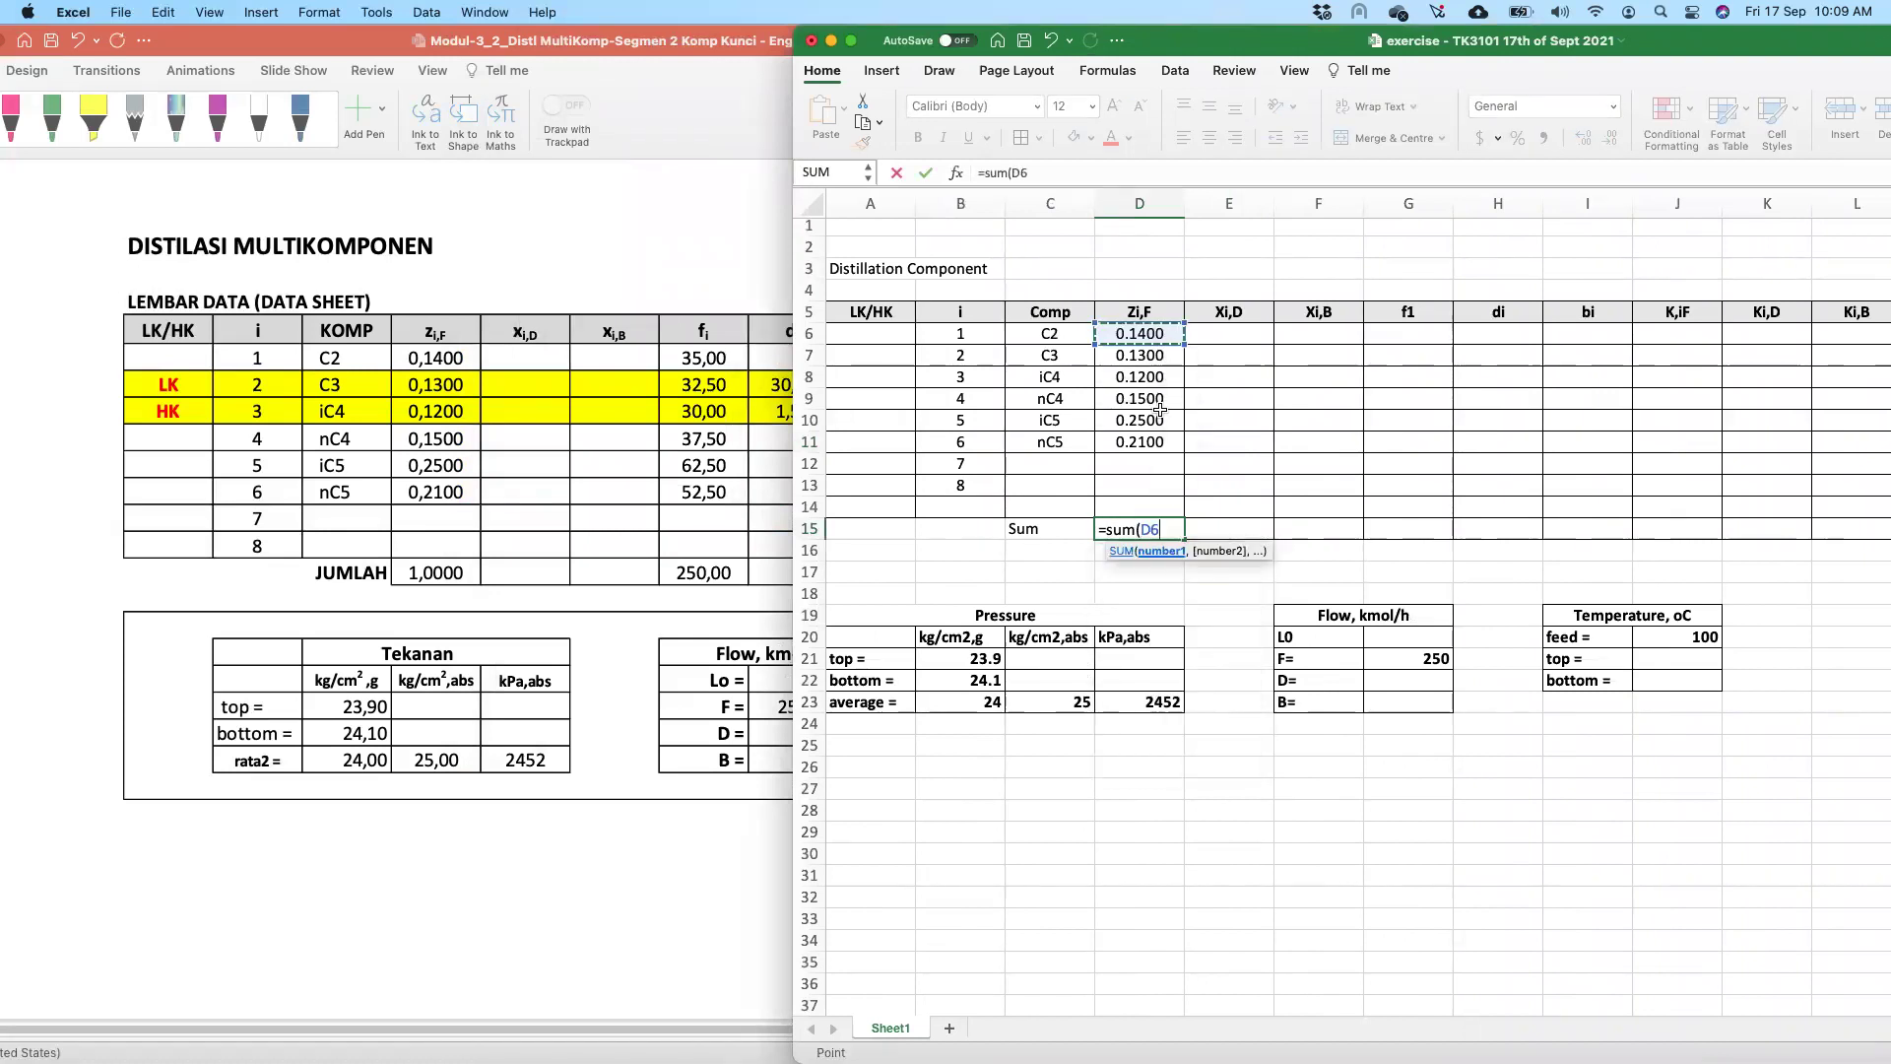
key(shift+Down)
key(shift+Down)
key(shift+Down)
key(shift+Down)
key(shift+Down)
key(Return)
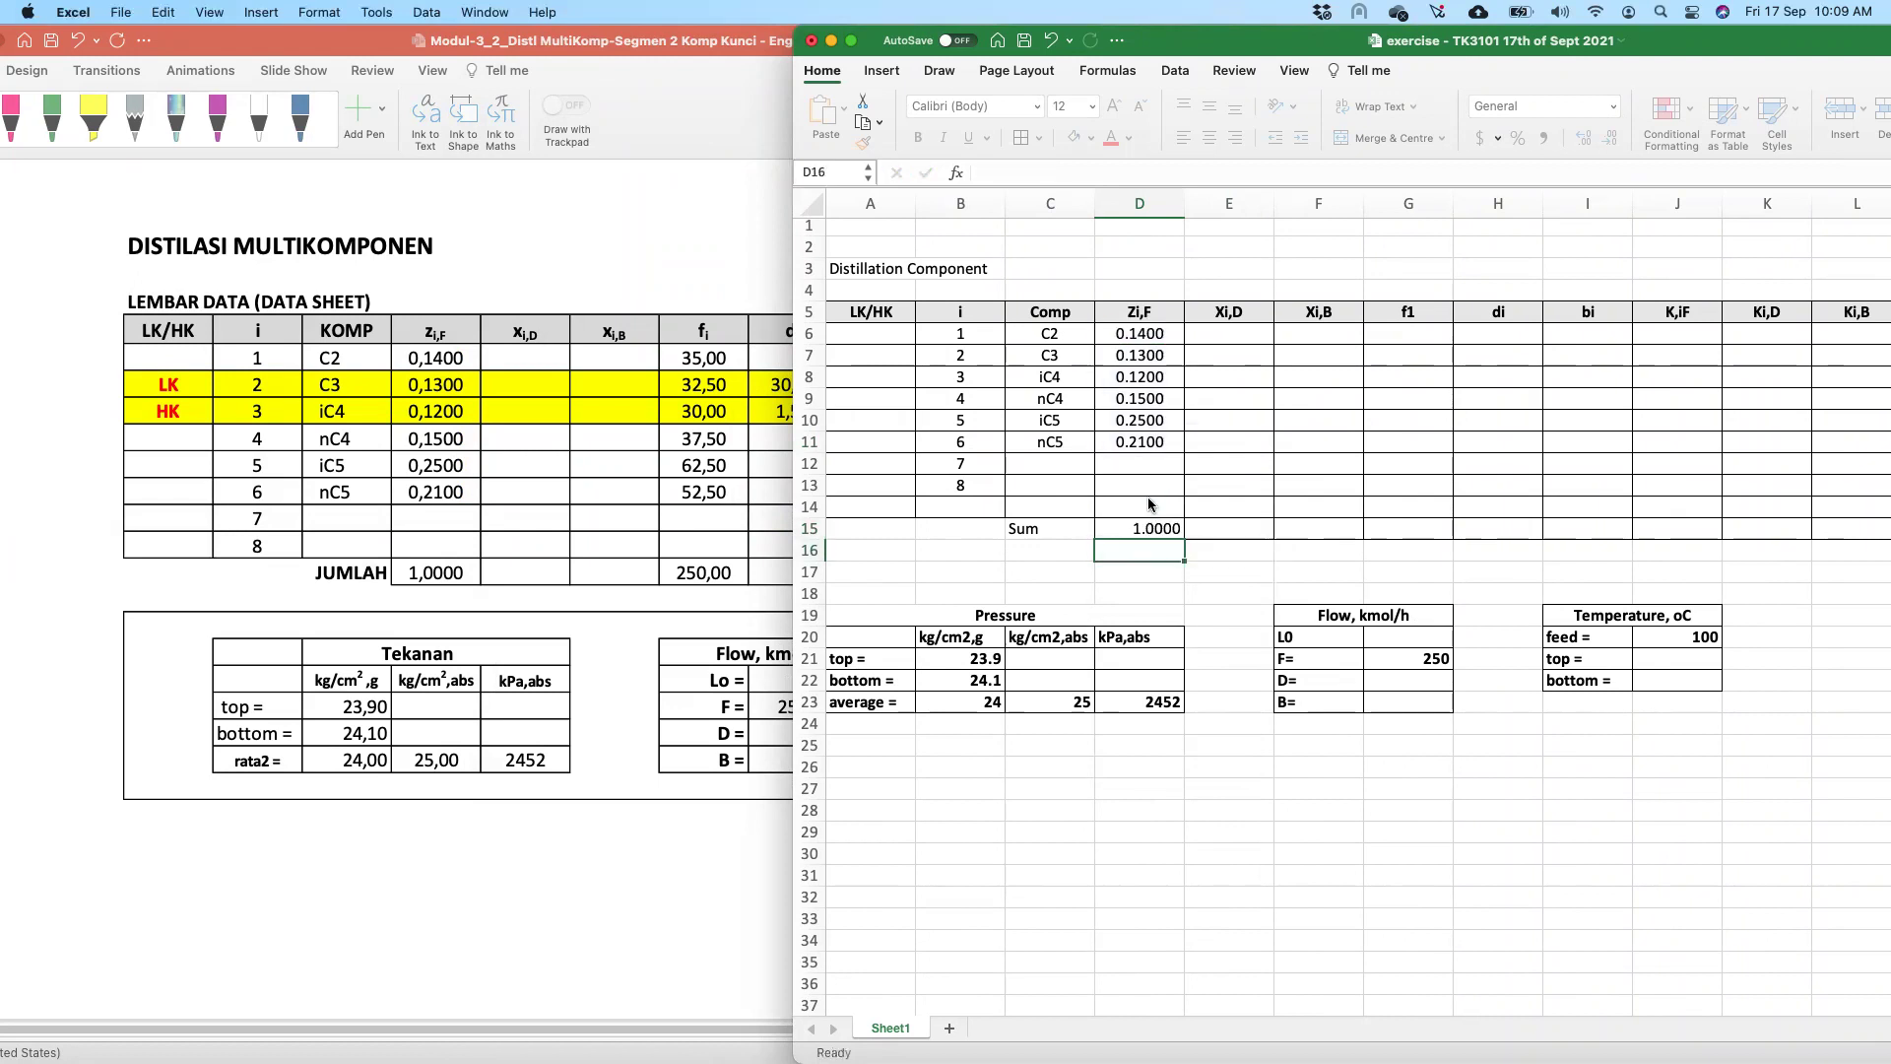
key(Up)
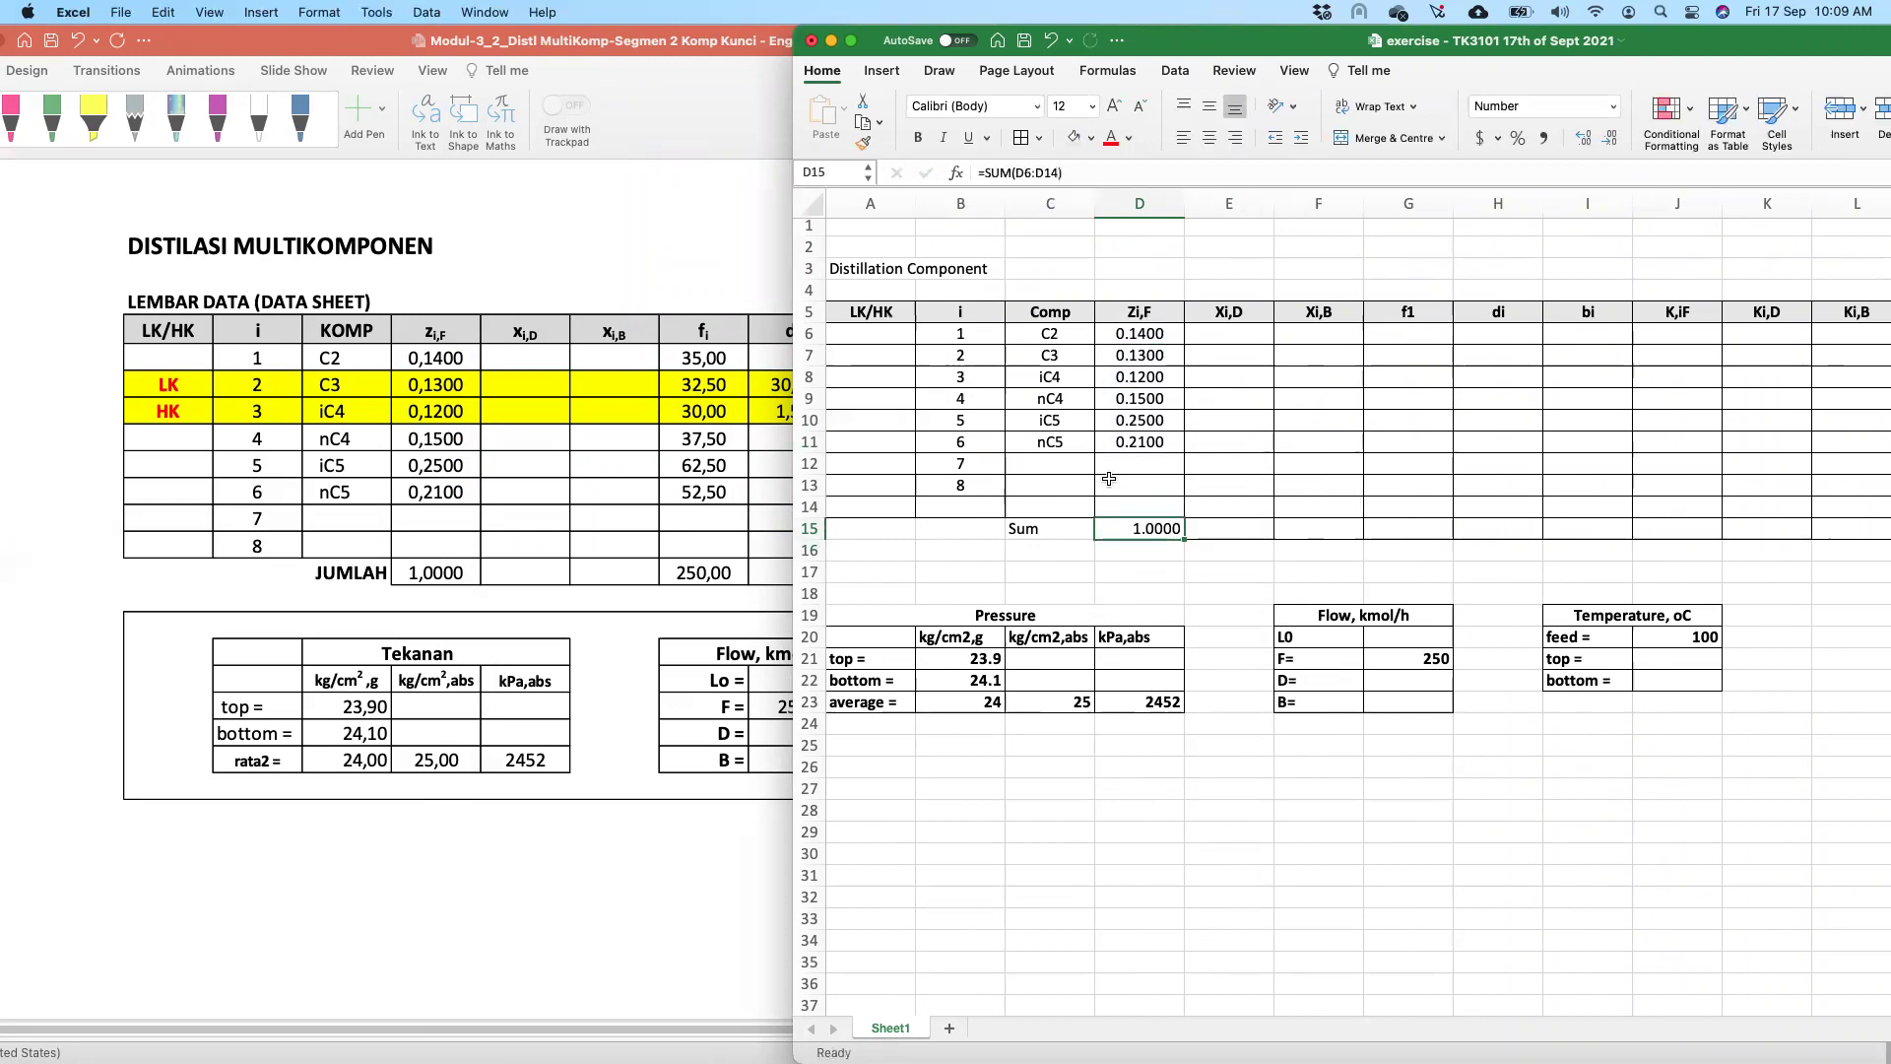
- Centre the contents of the whole Sum row, row 15
click(814, 530)
click(1211, 143)
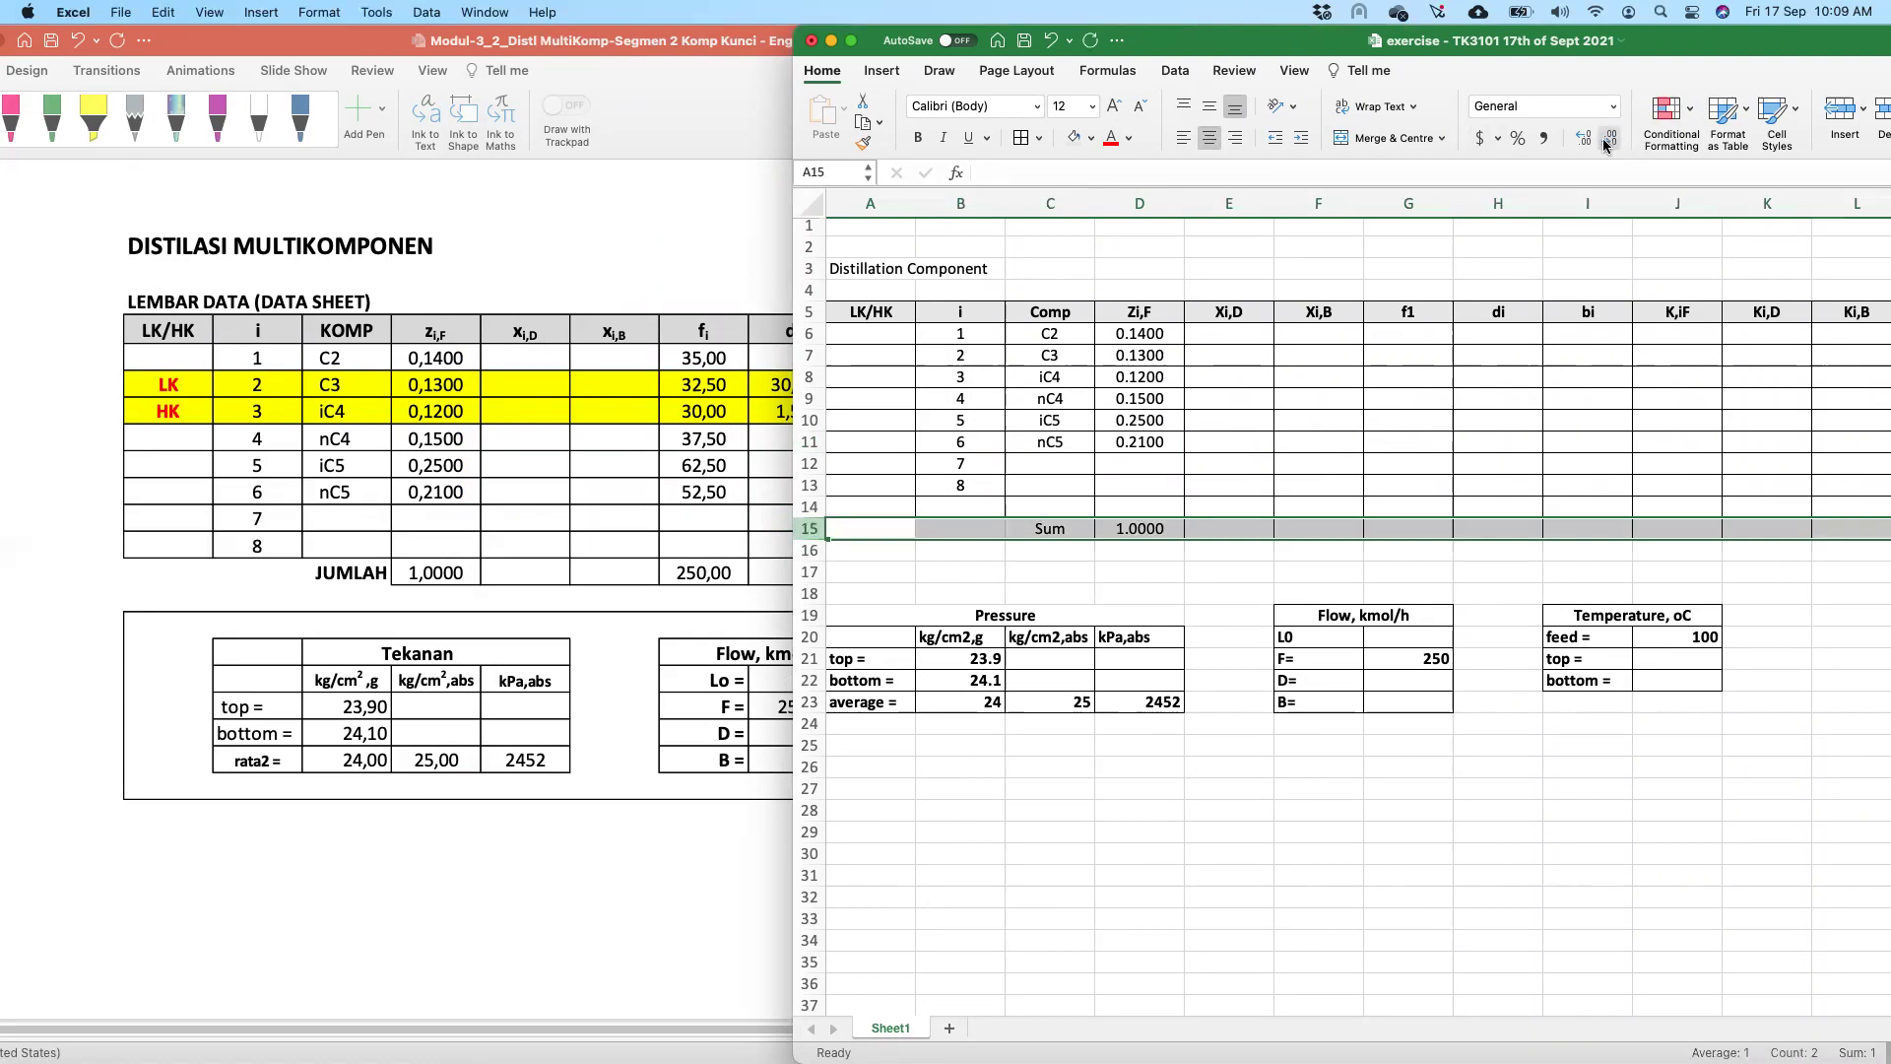
click(1398, 468)
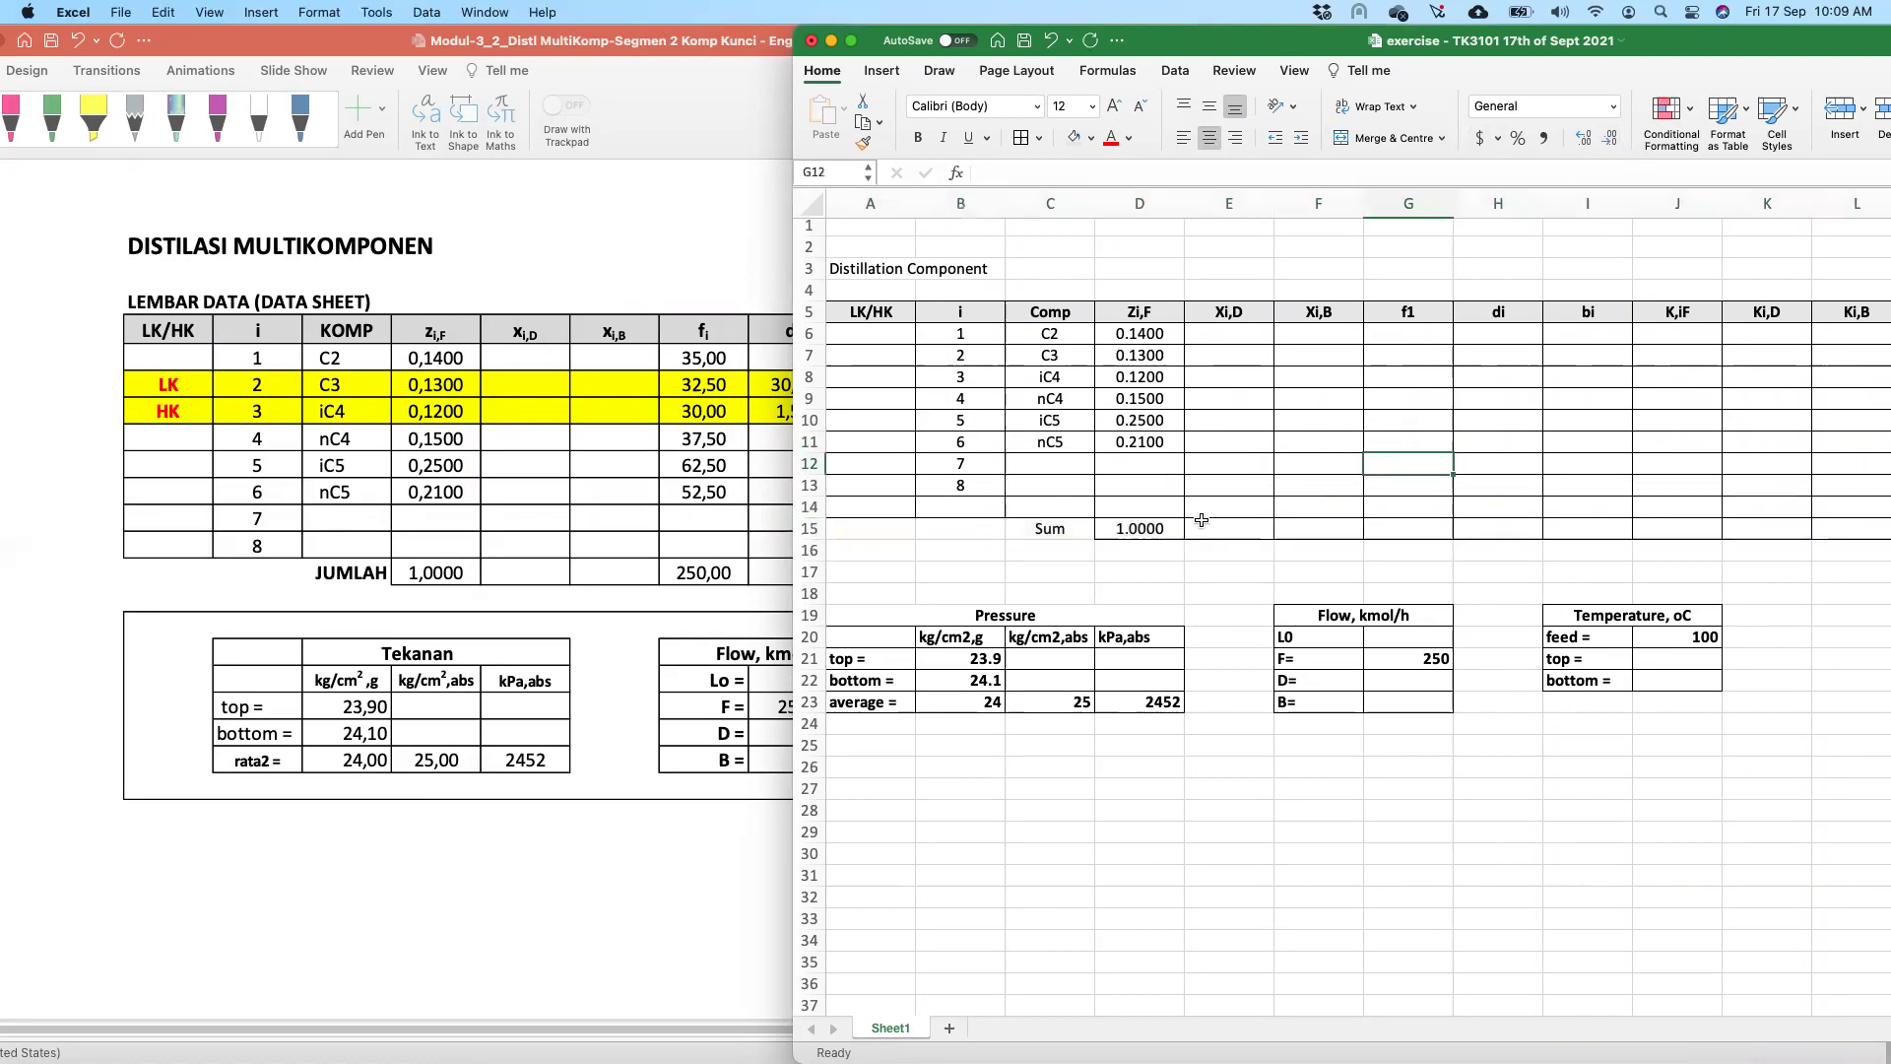
- Format the Sum row cells D15:M15 with three decimal places
click(1163, 522)
scroll(1163, 522, right, 5)
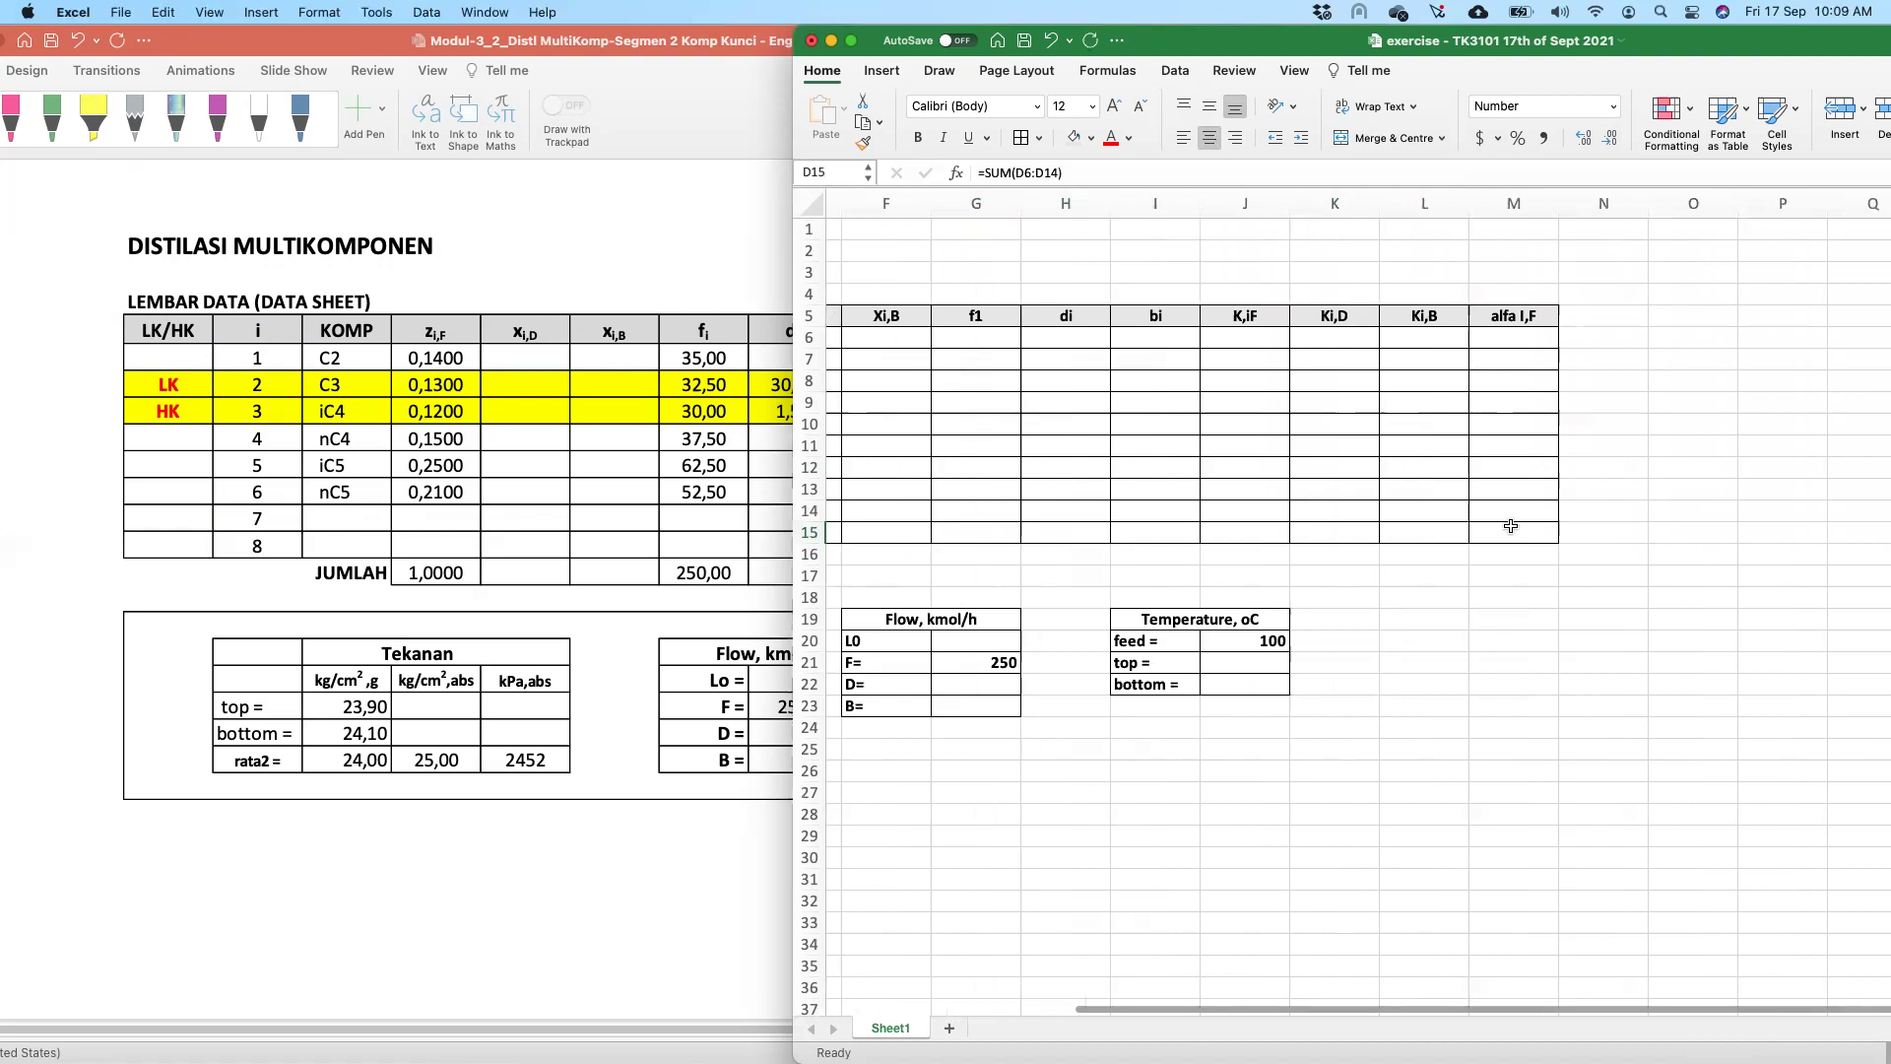
shift+click(1513, 530)
scroll(1123, 762, left, 5)
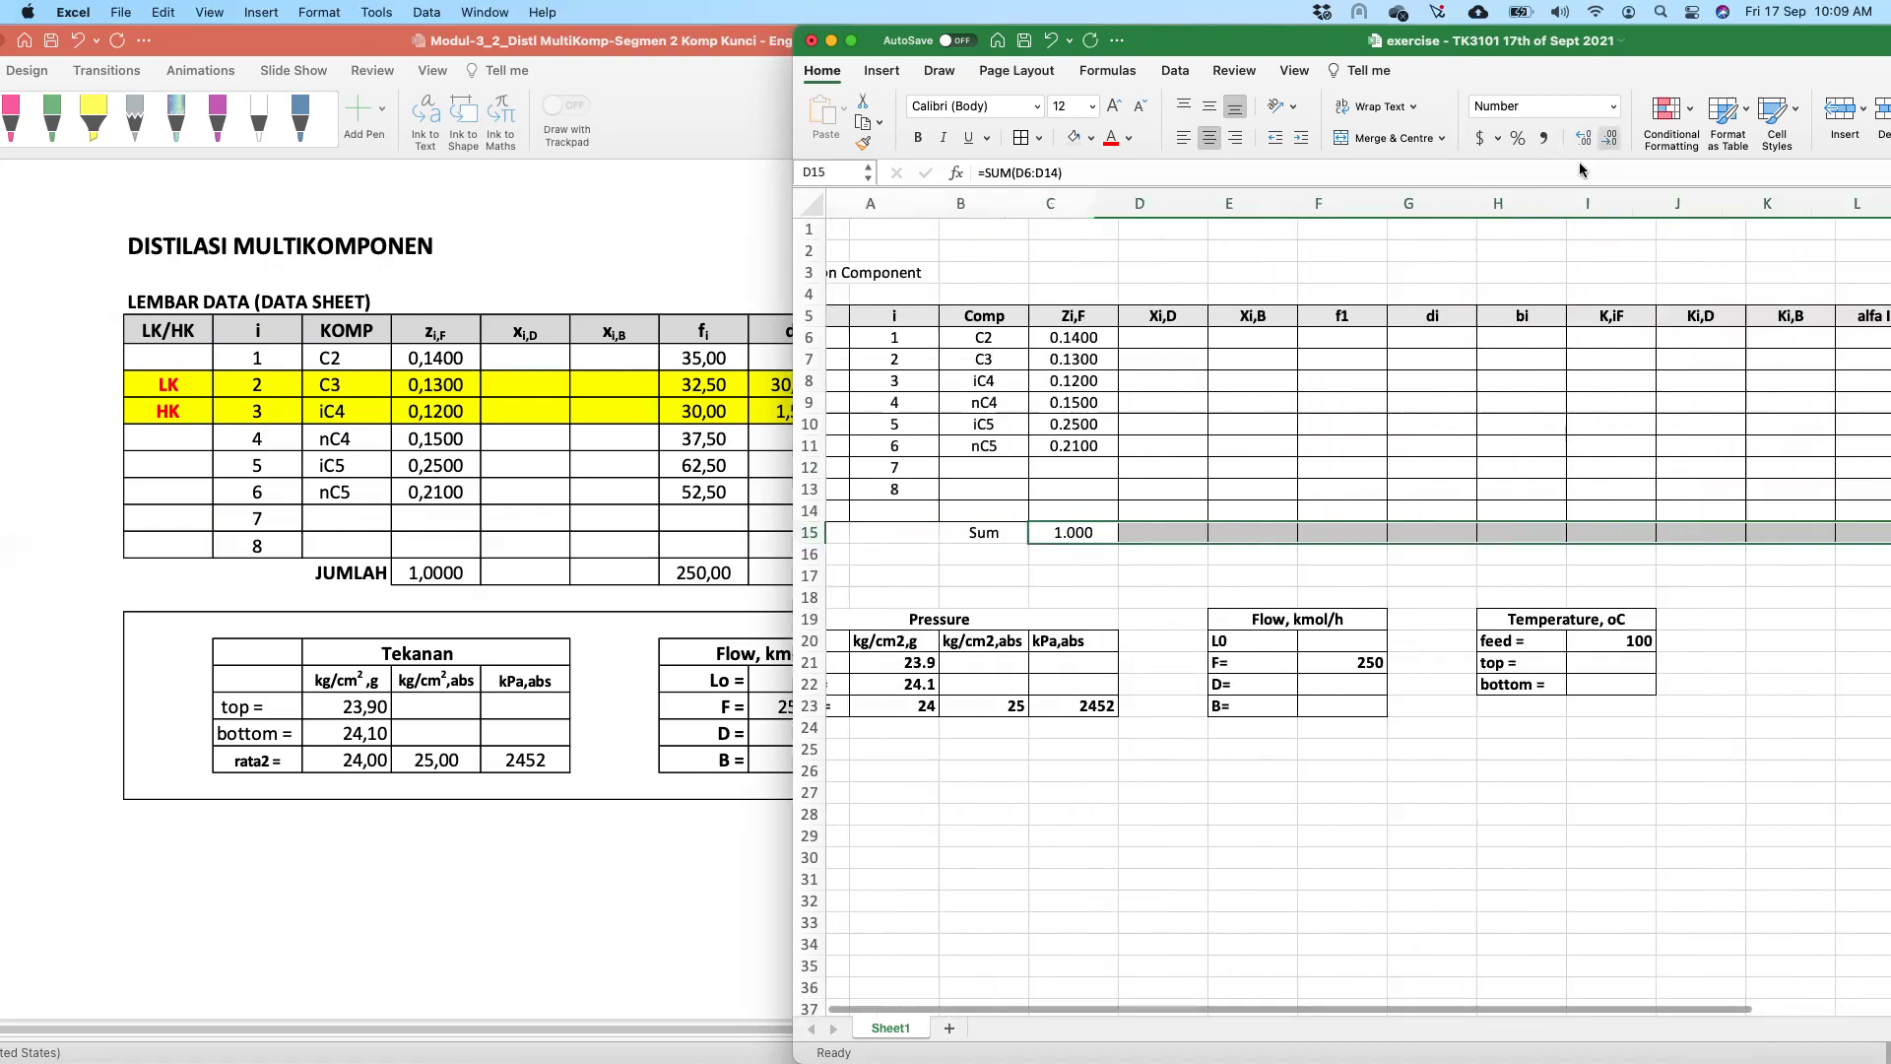
click(1044, 810)
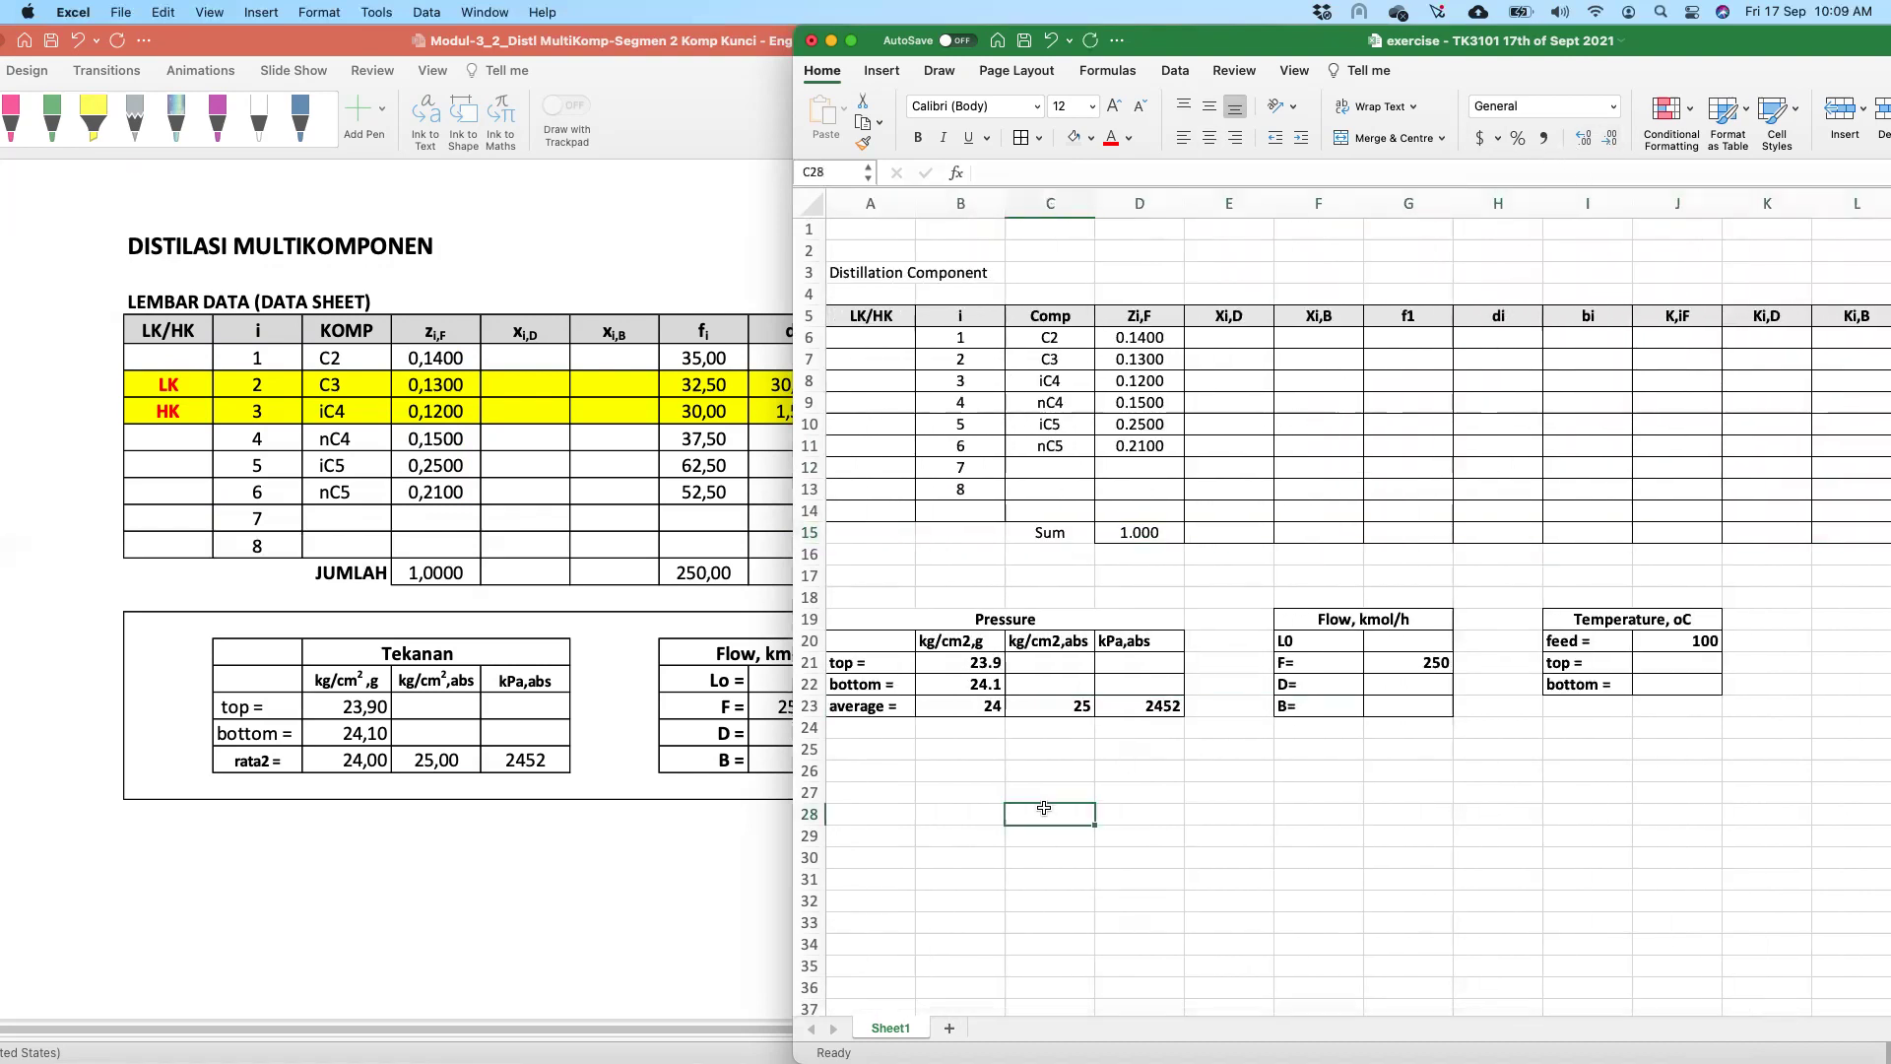
- Check the fi heading on the PowerPoint slide and correct the Excel header in G5 to fi
click(657, 498)
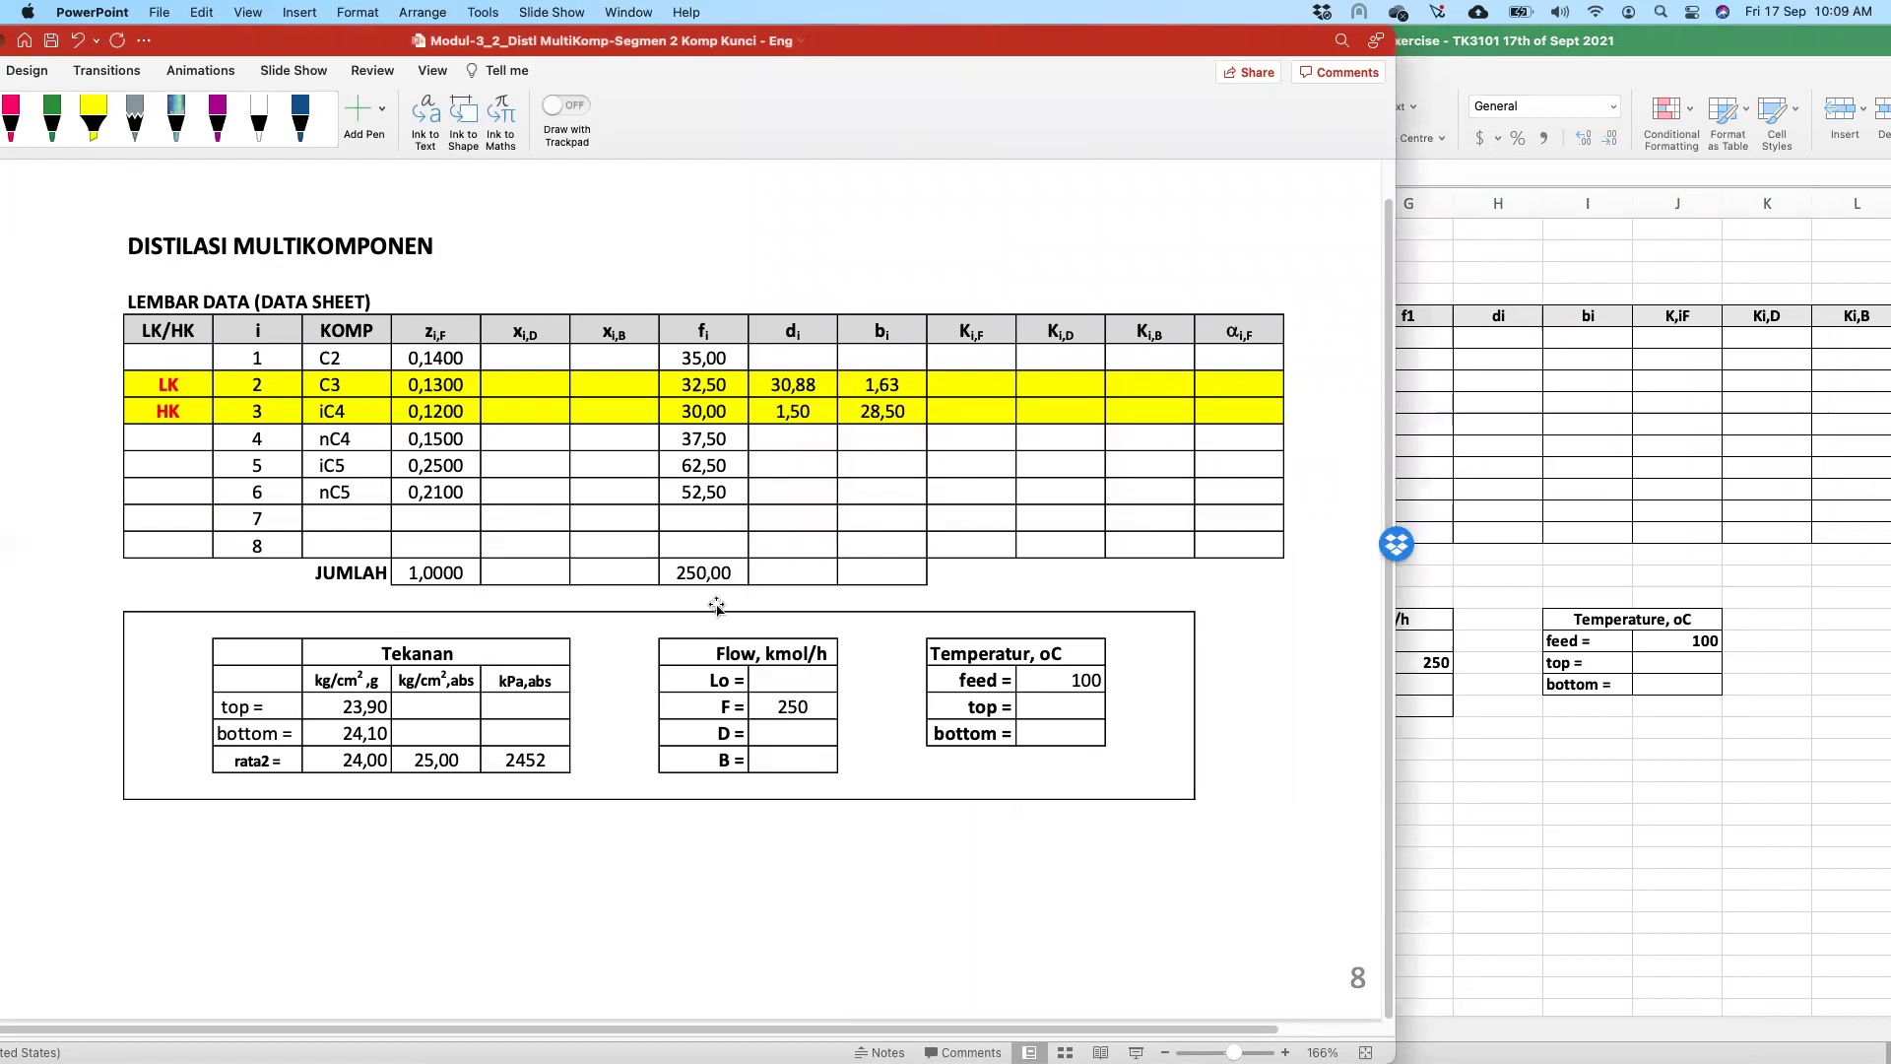
click(711, 334)
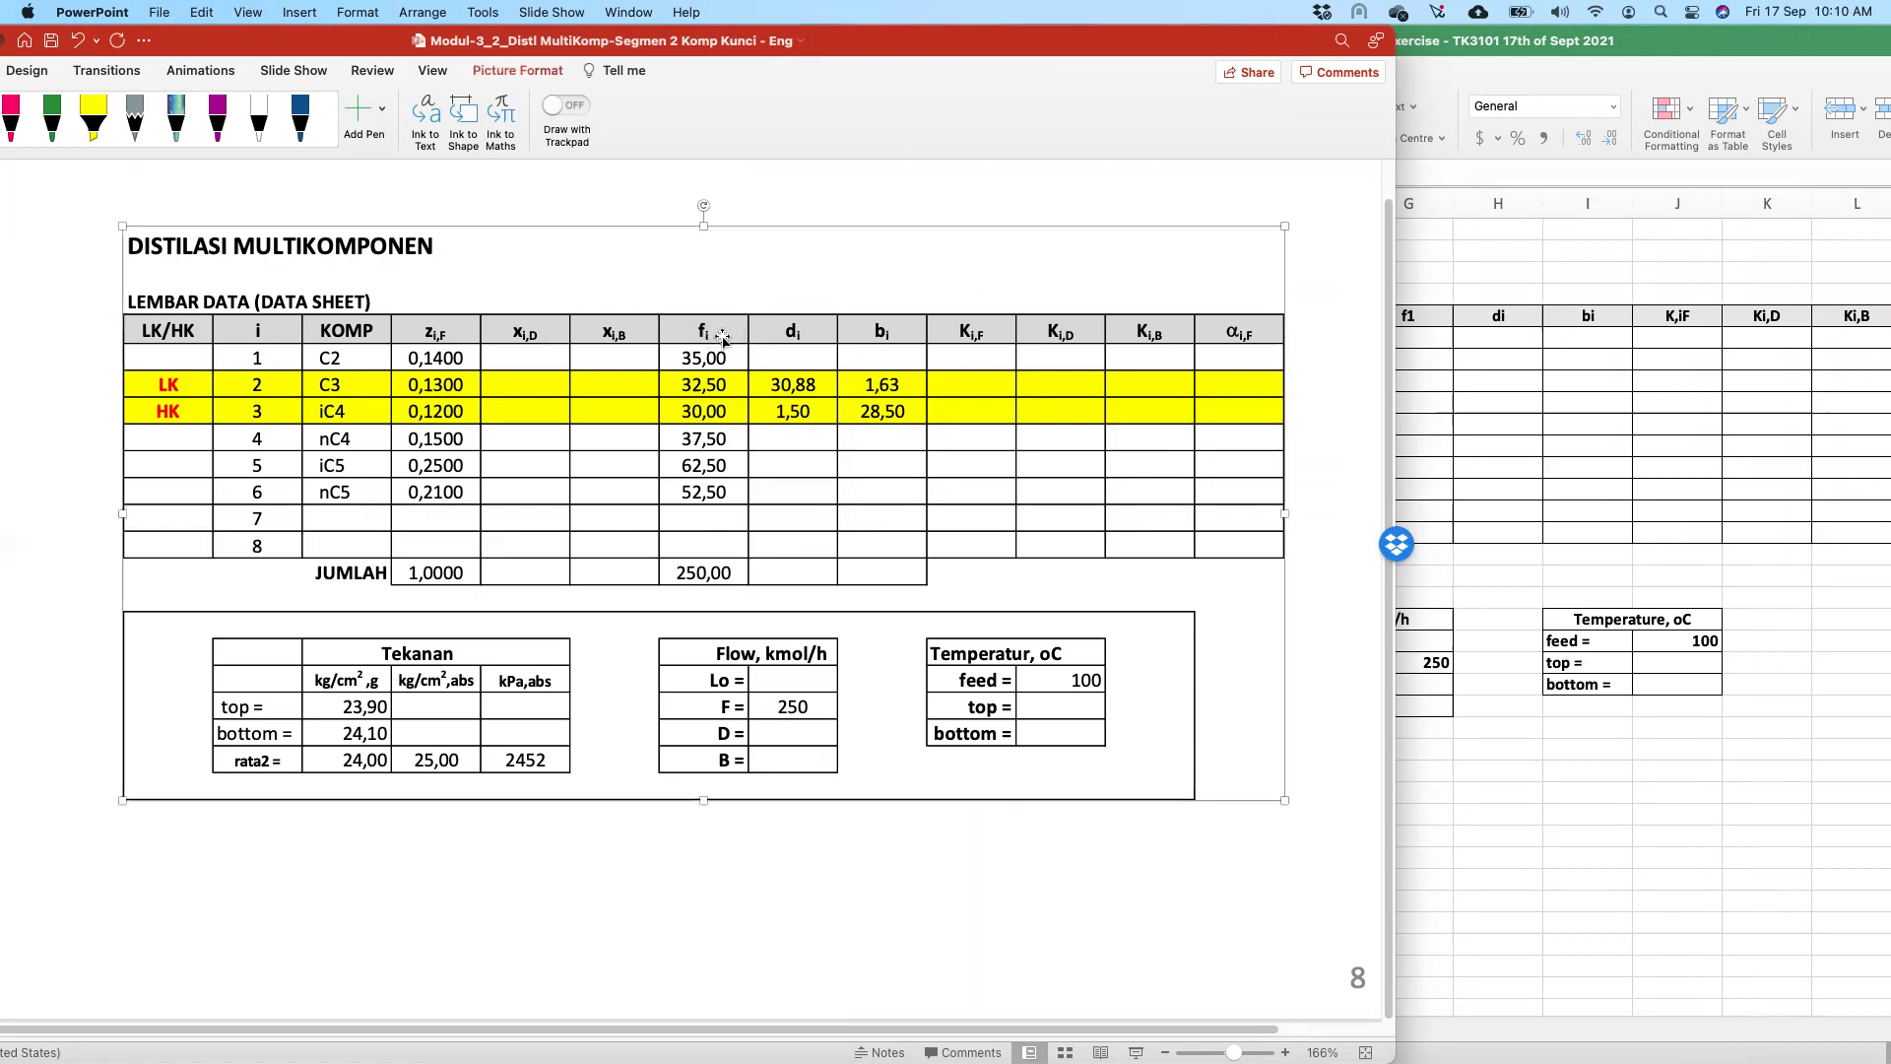
click(1492, 408)
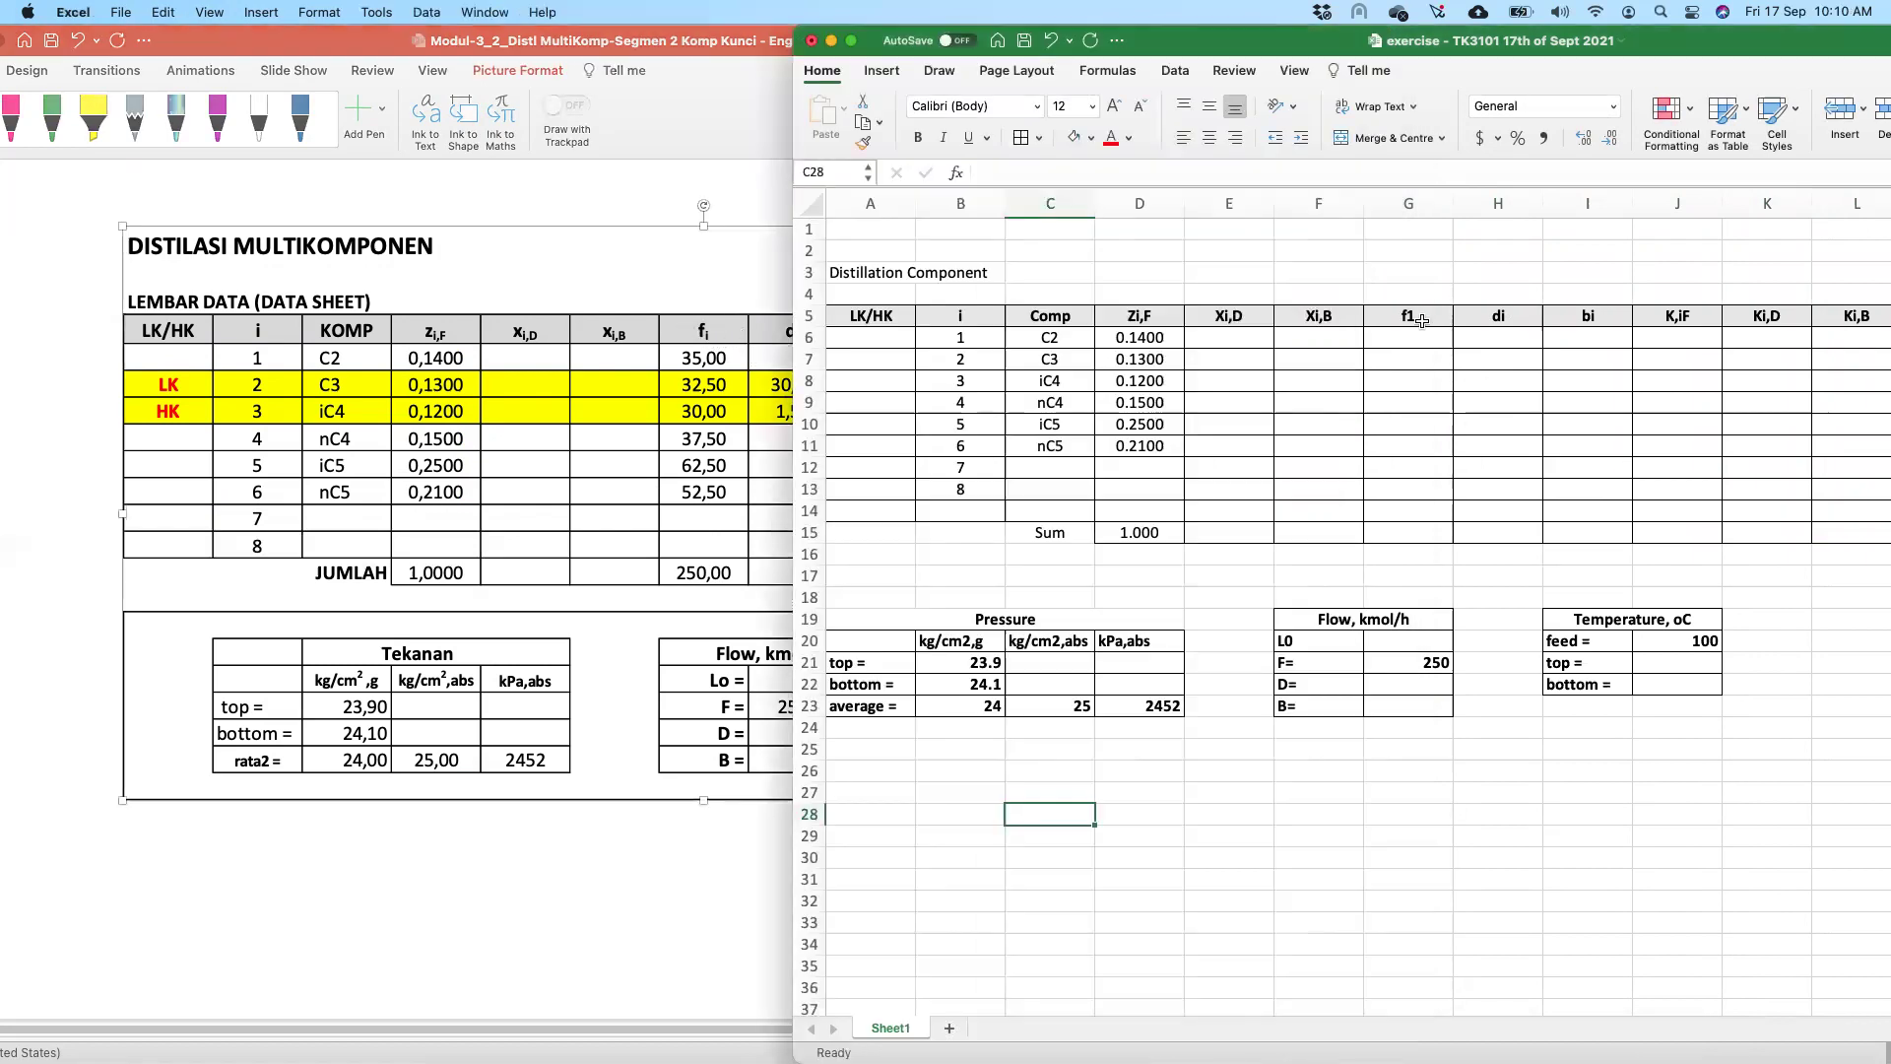
click(1401, 318)
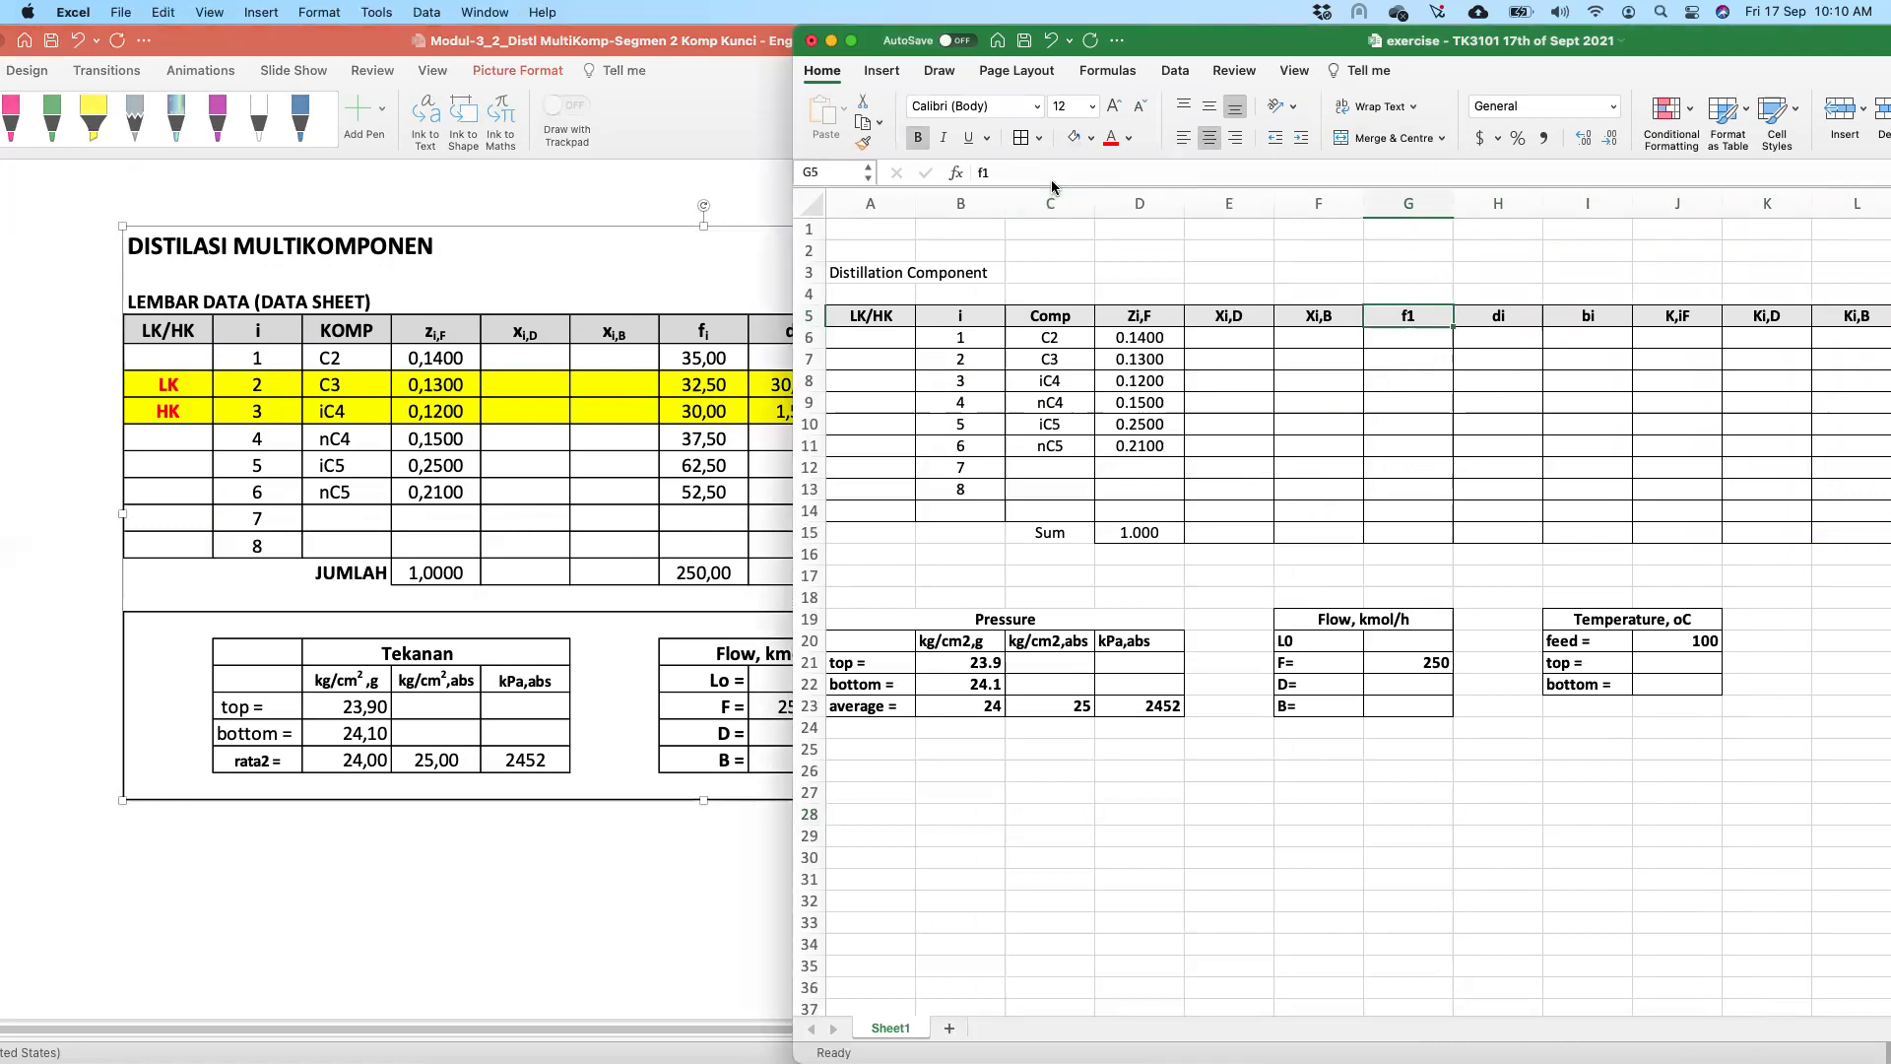
click(1048, 180)
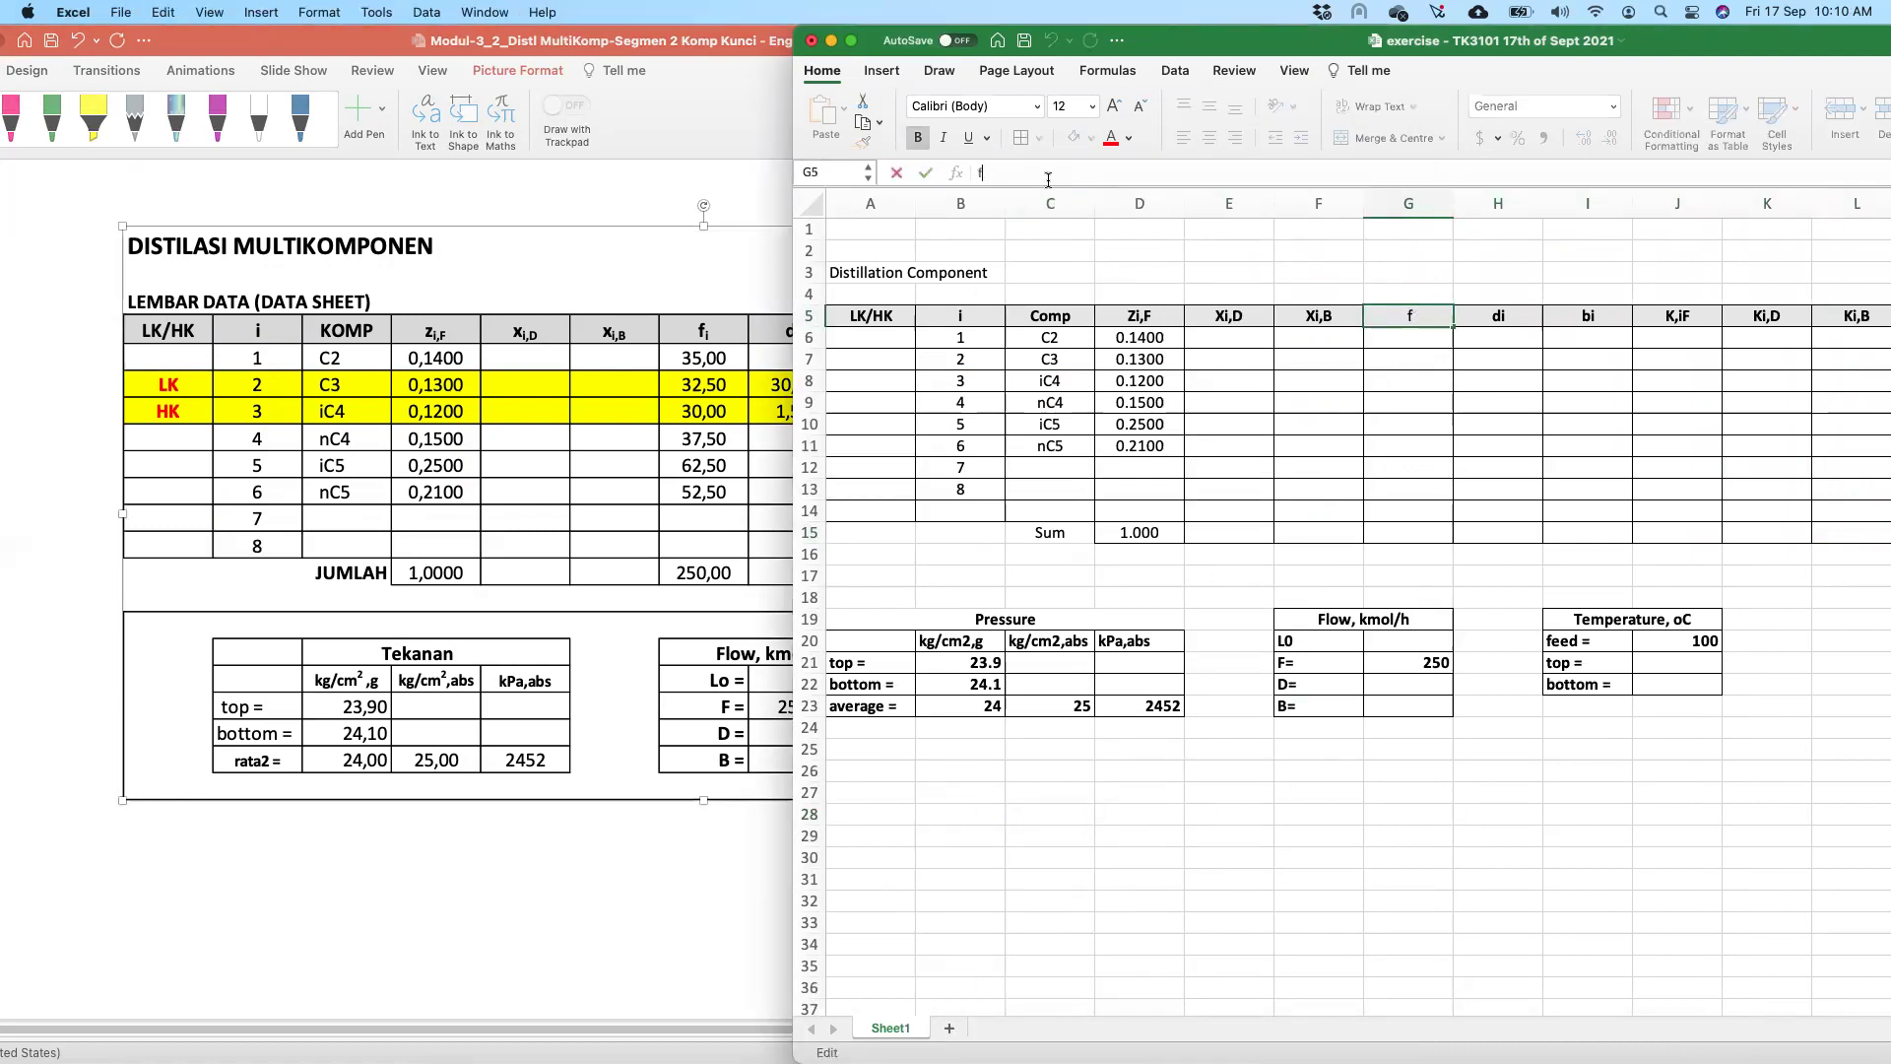
key(Return)
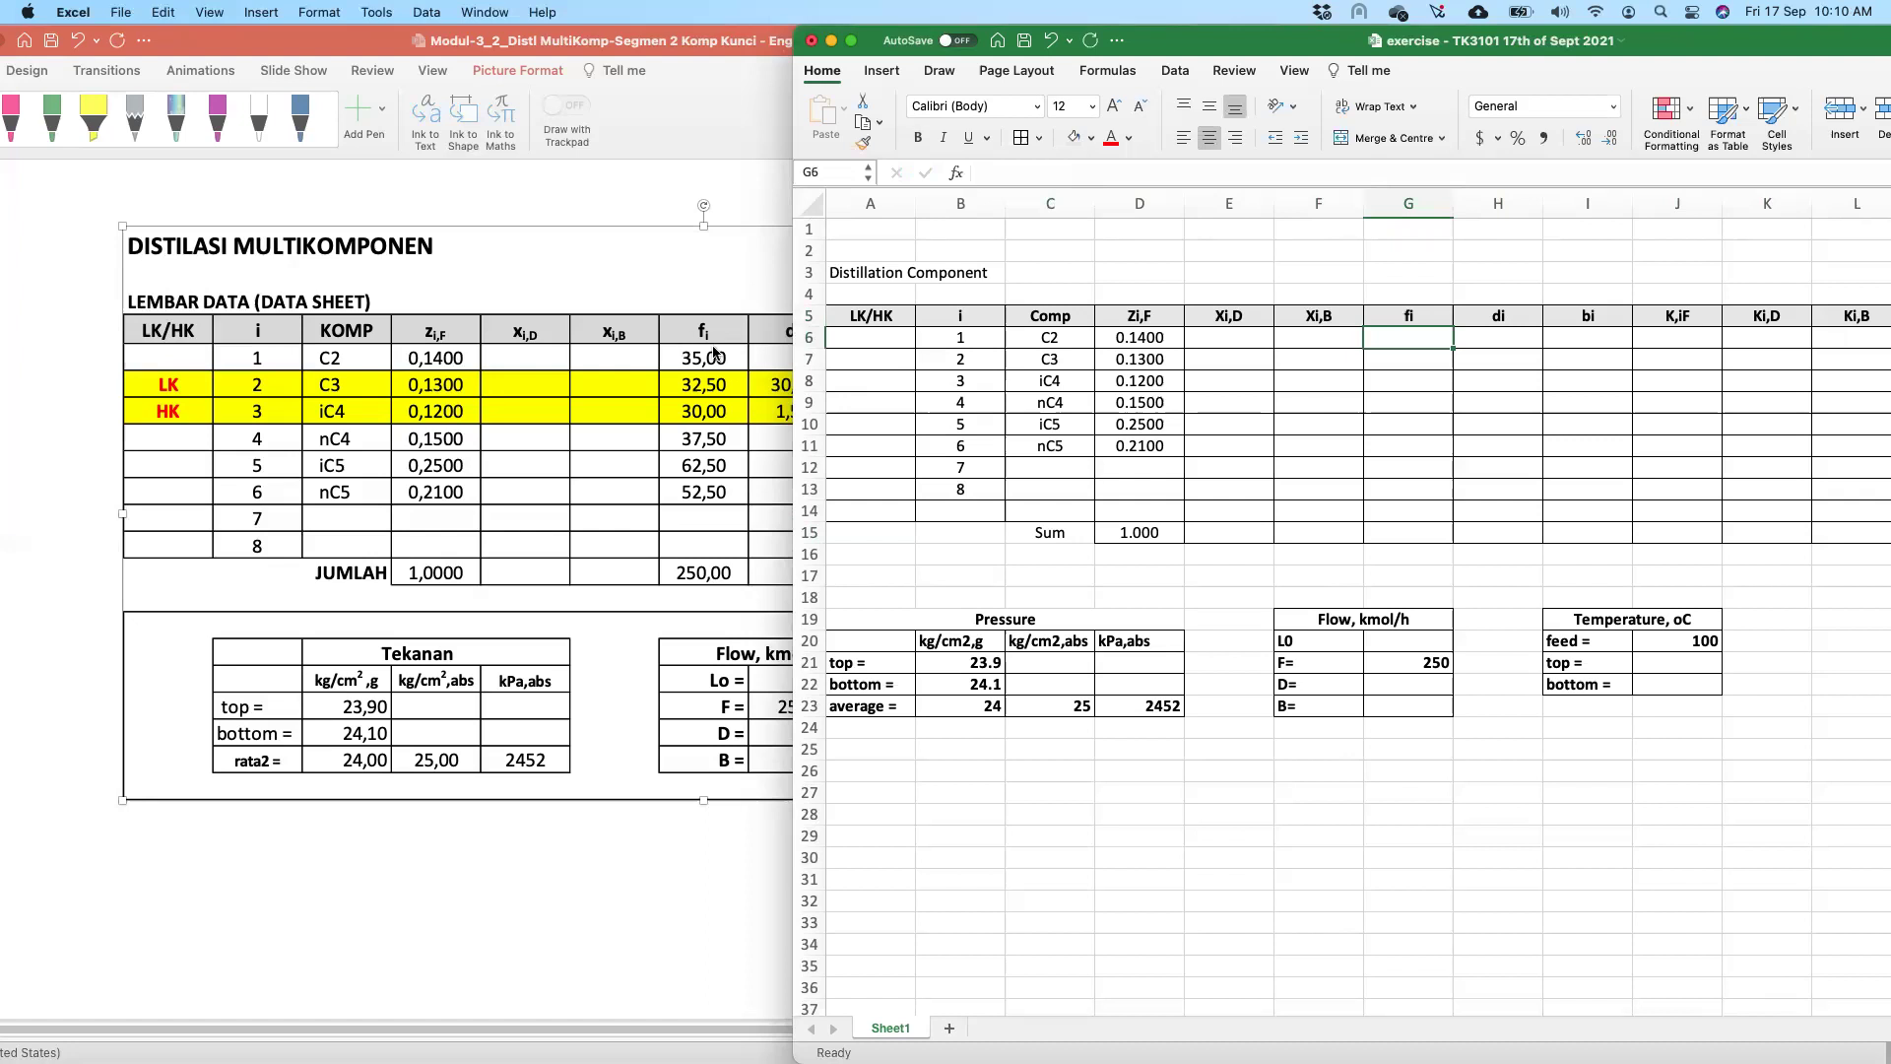
- Calculate C2's fi in G6 with the formula =D6*$G$21 and fill it down to G11 for the other components
click(1397, 530)
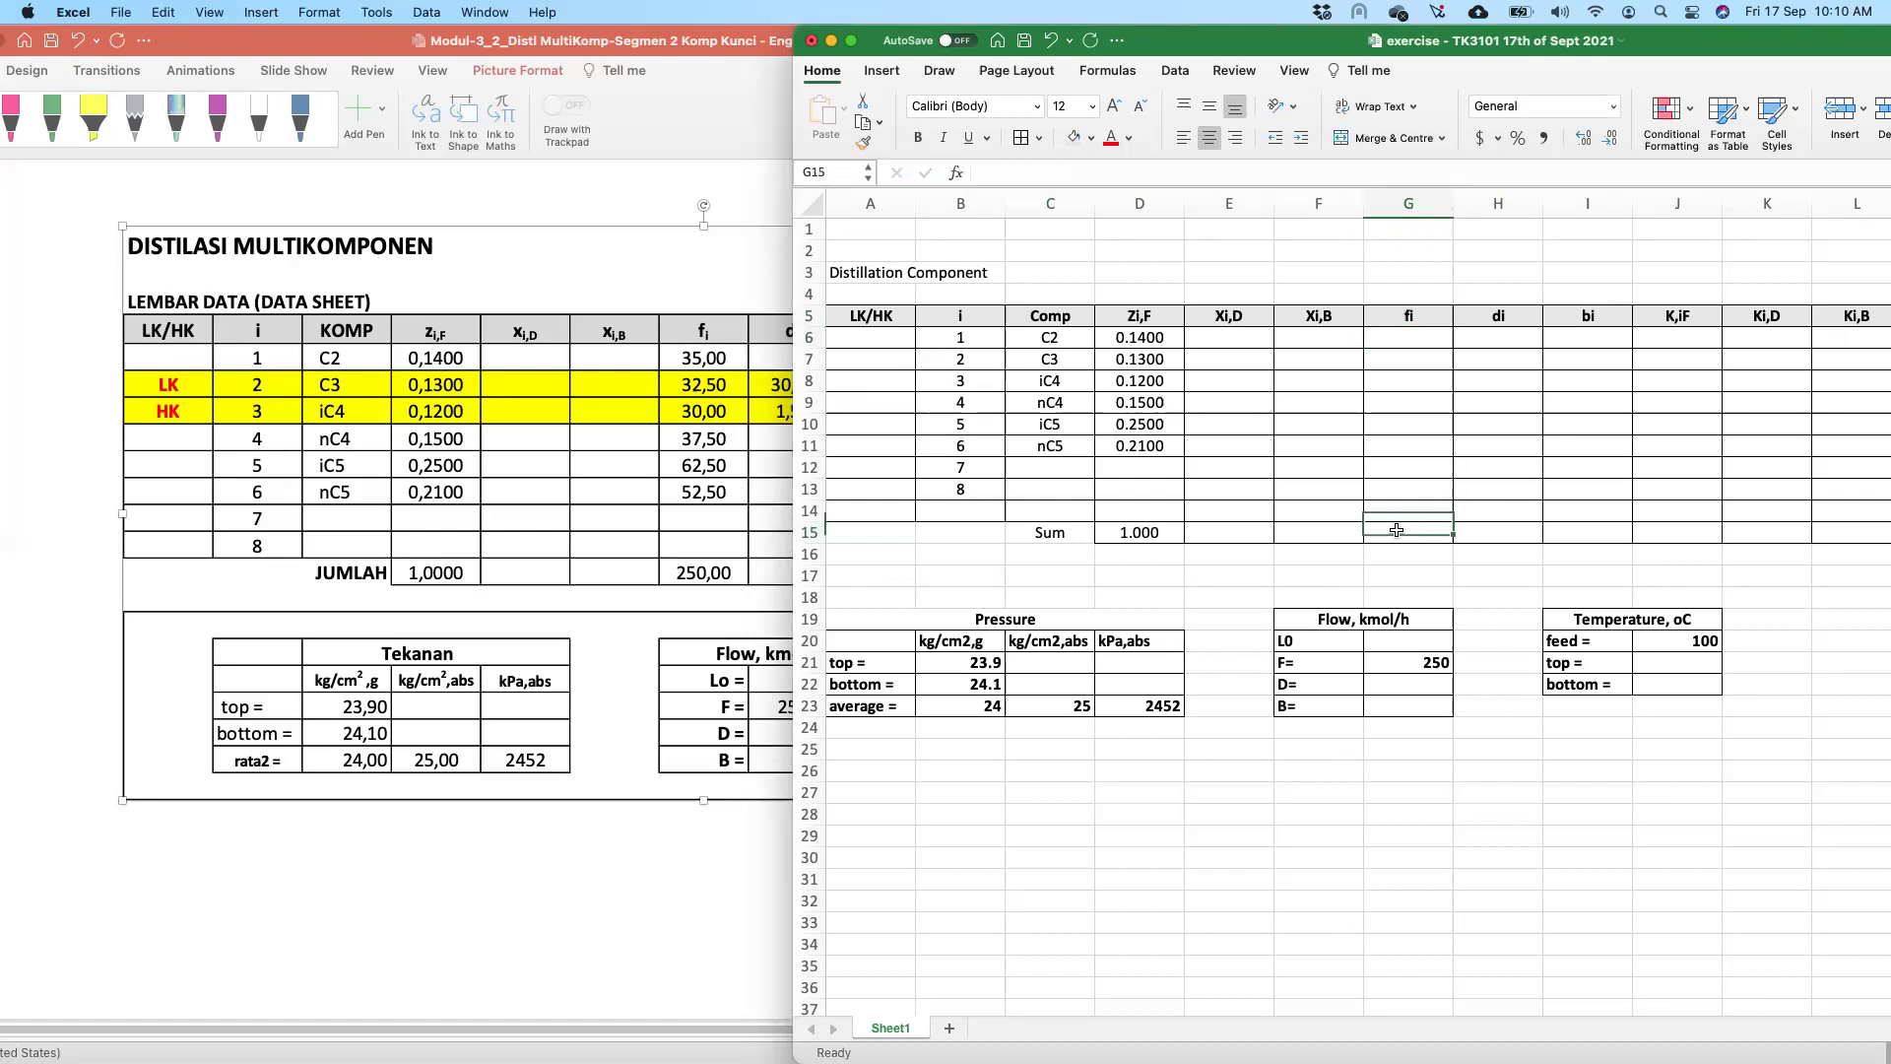
click(1421, 662)
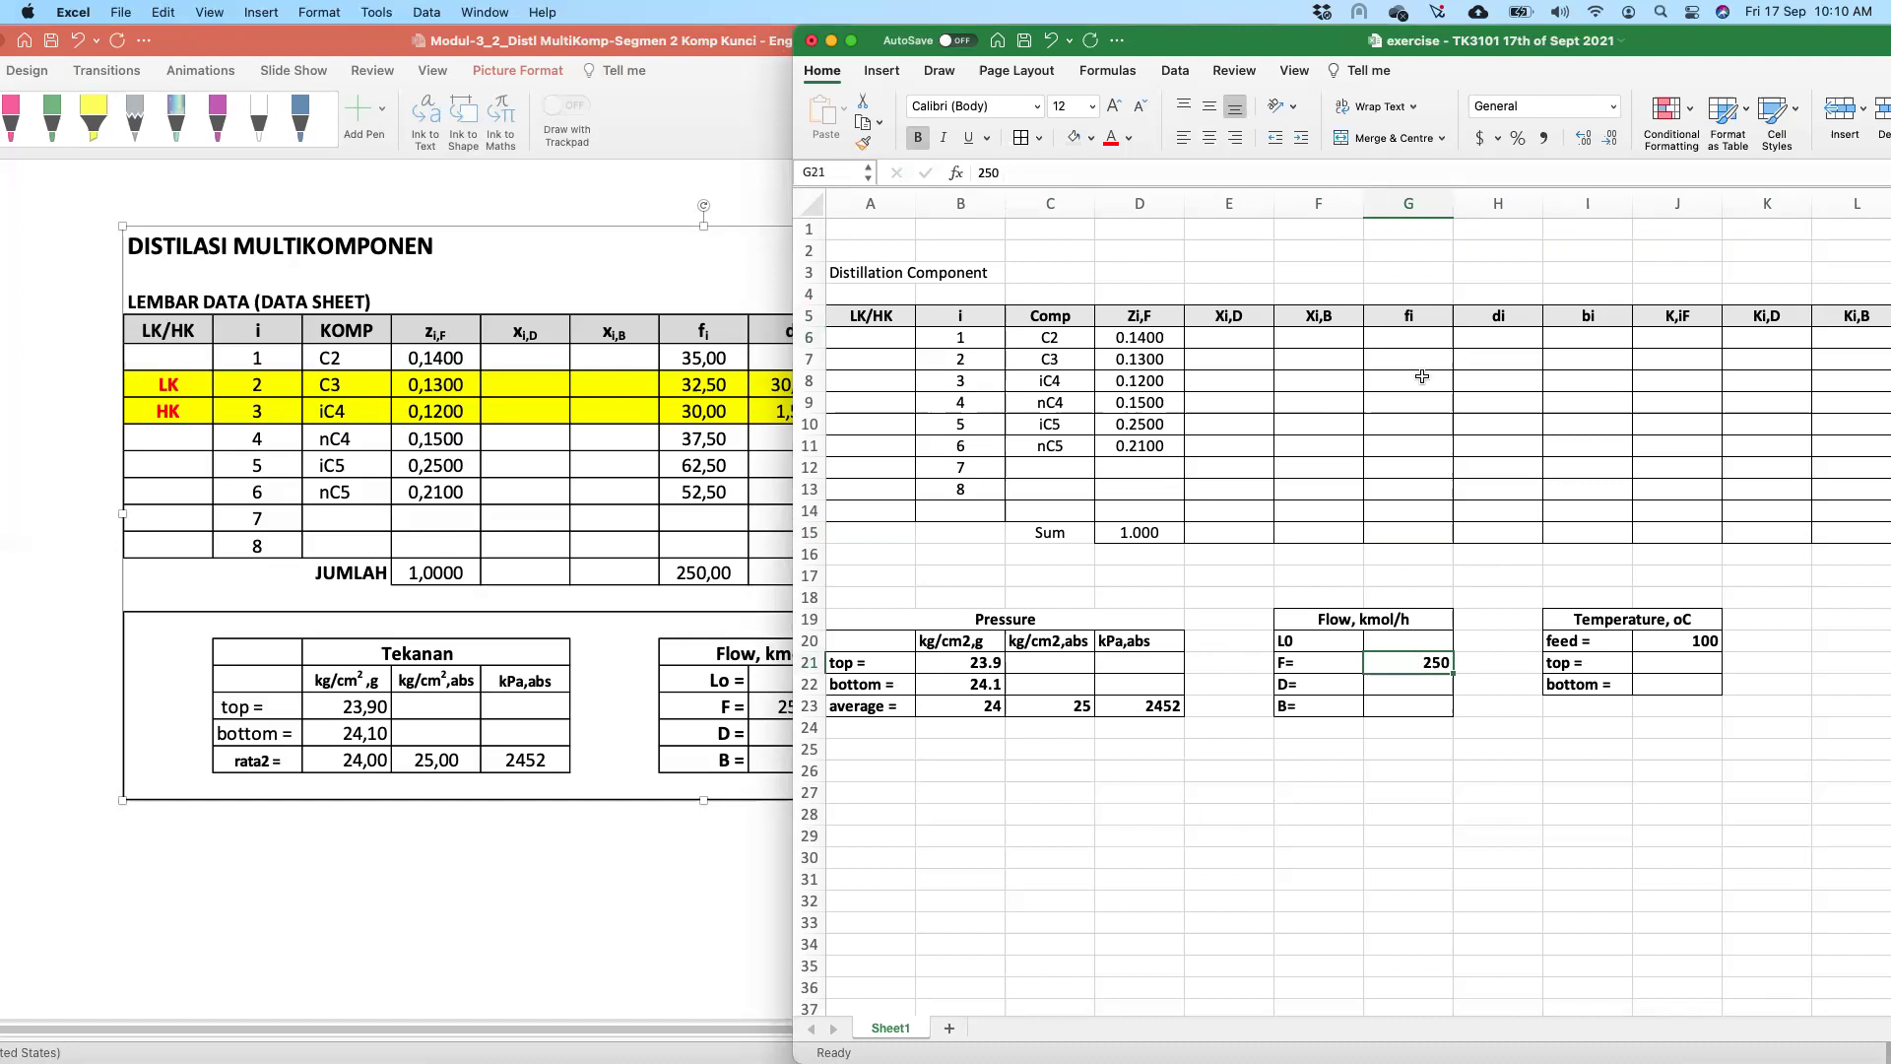
click(1397, 335)
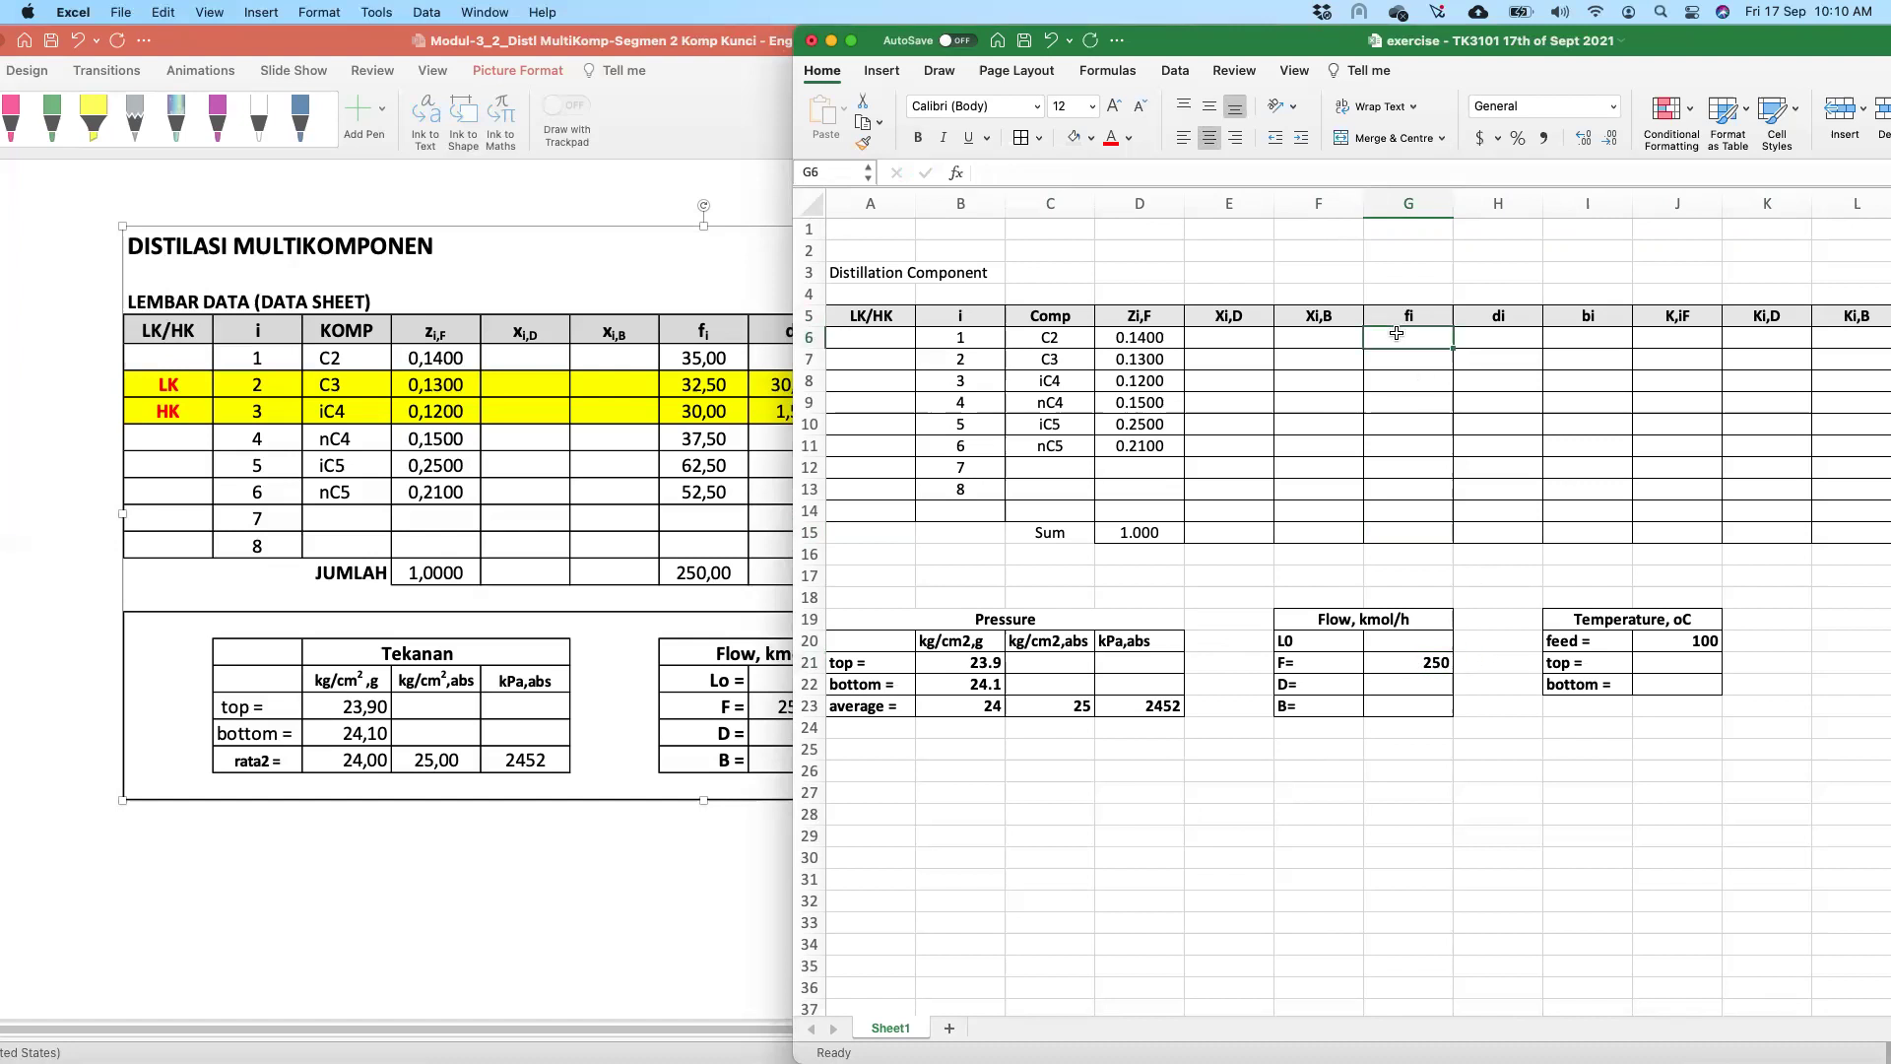
text(=)
click(1131, 338)
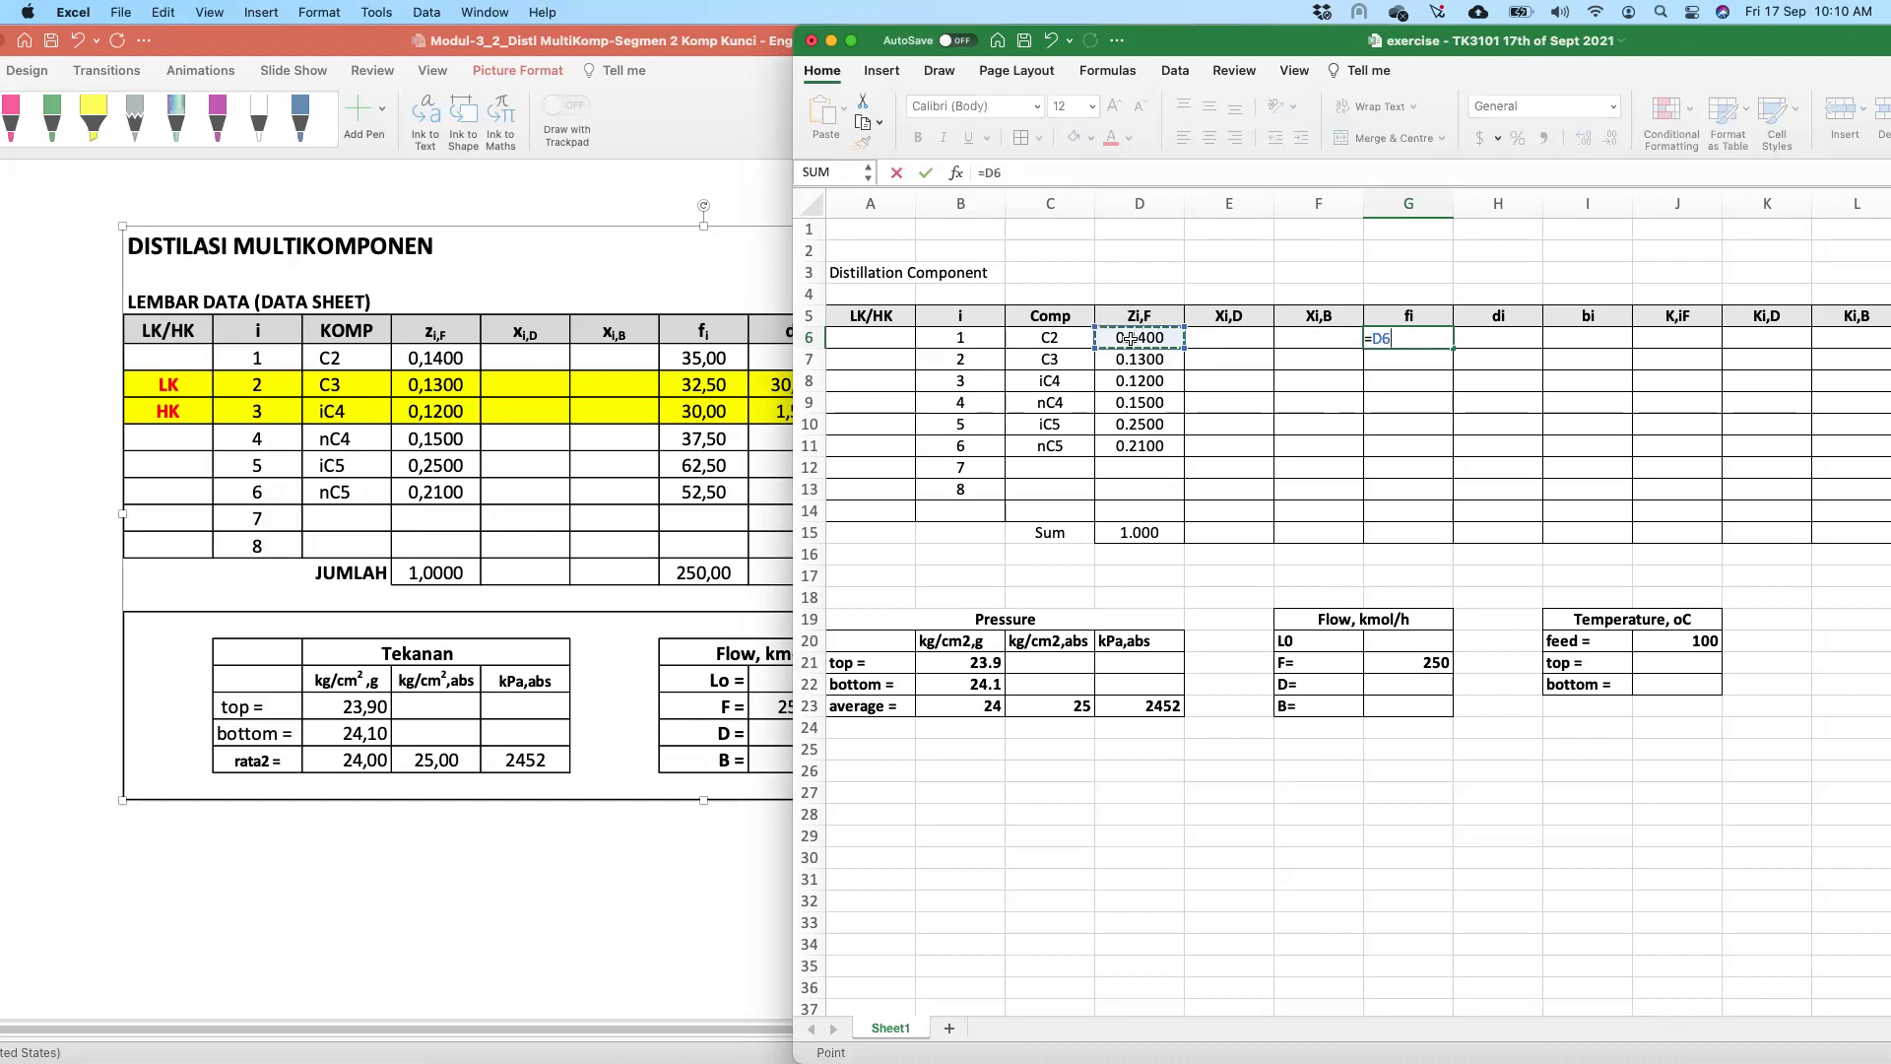
text(*)
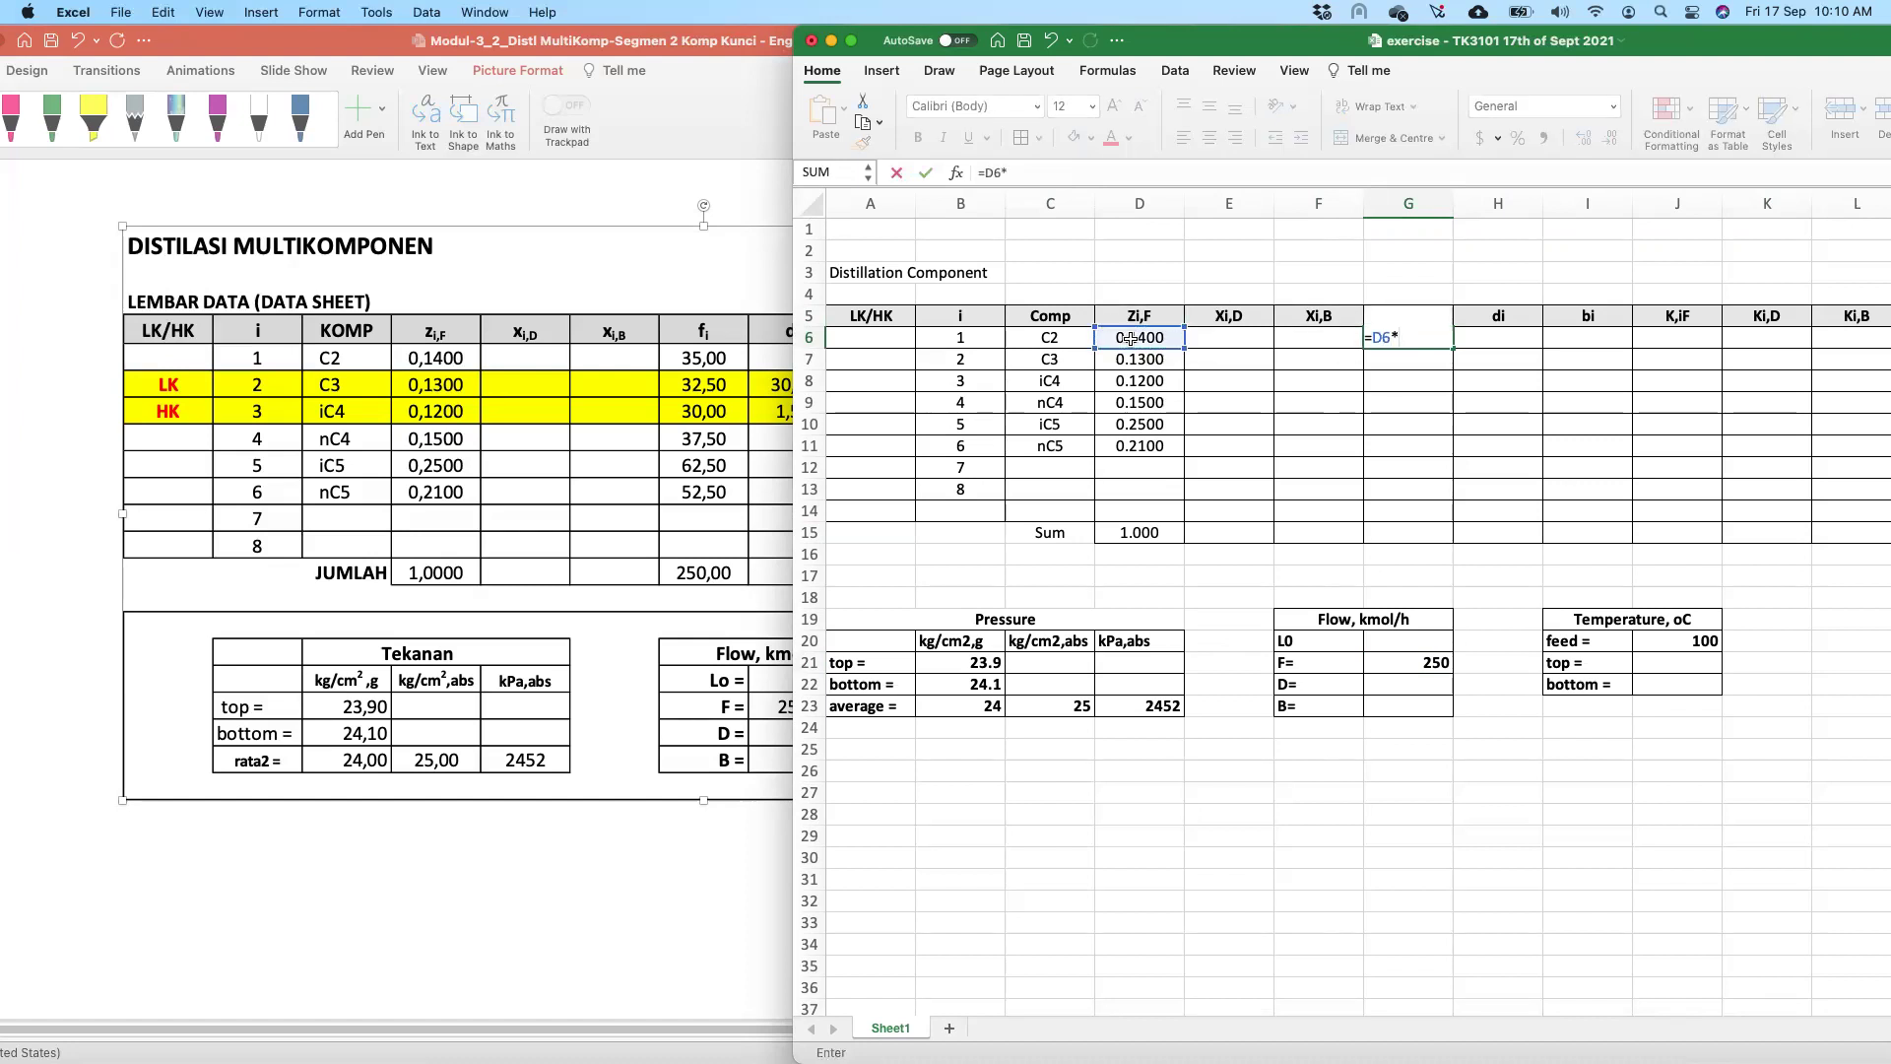
click(1427, 662)
click(1011, 173)
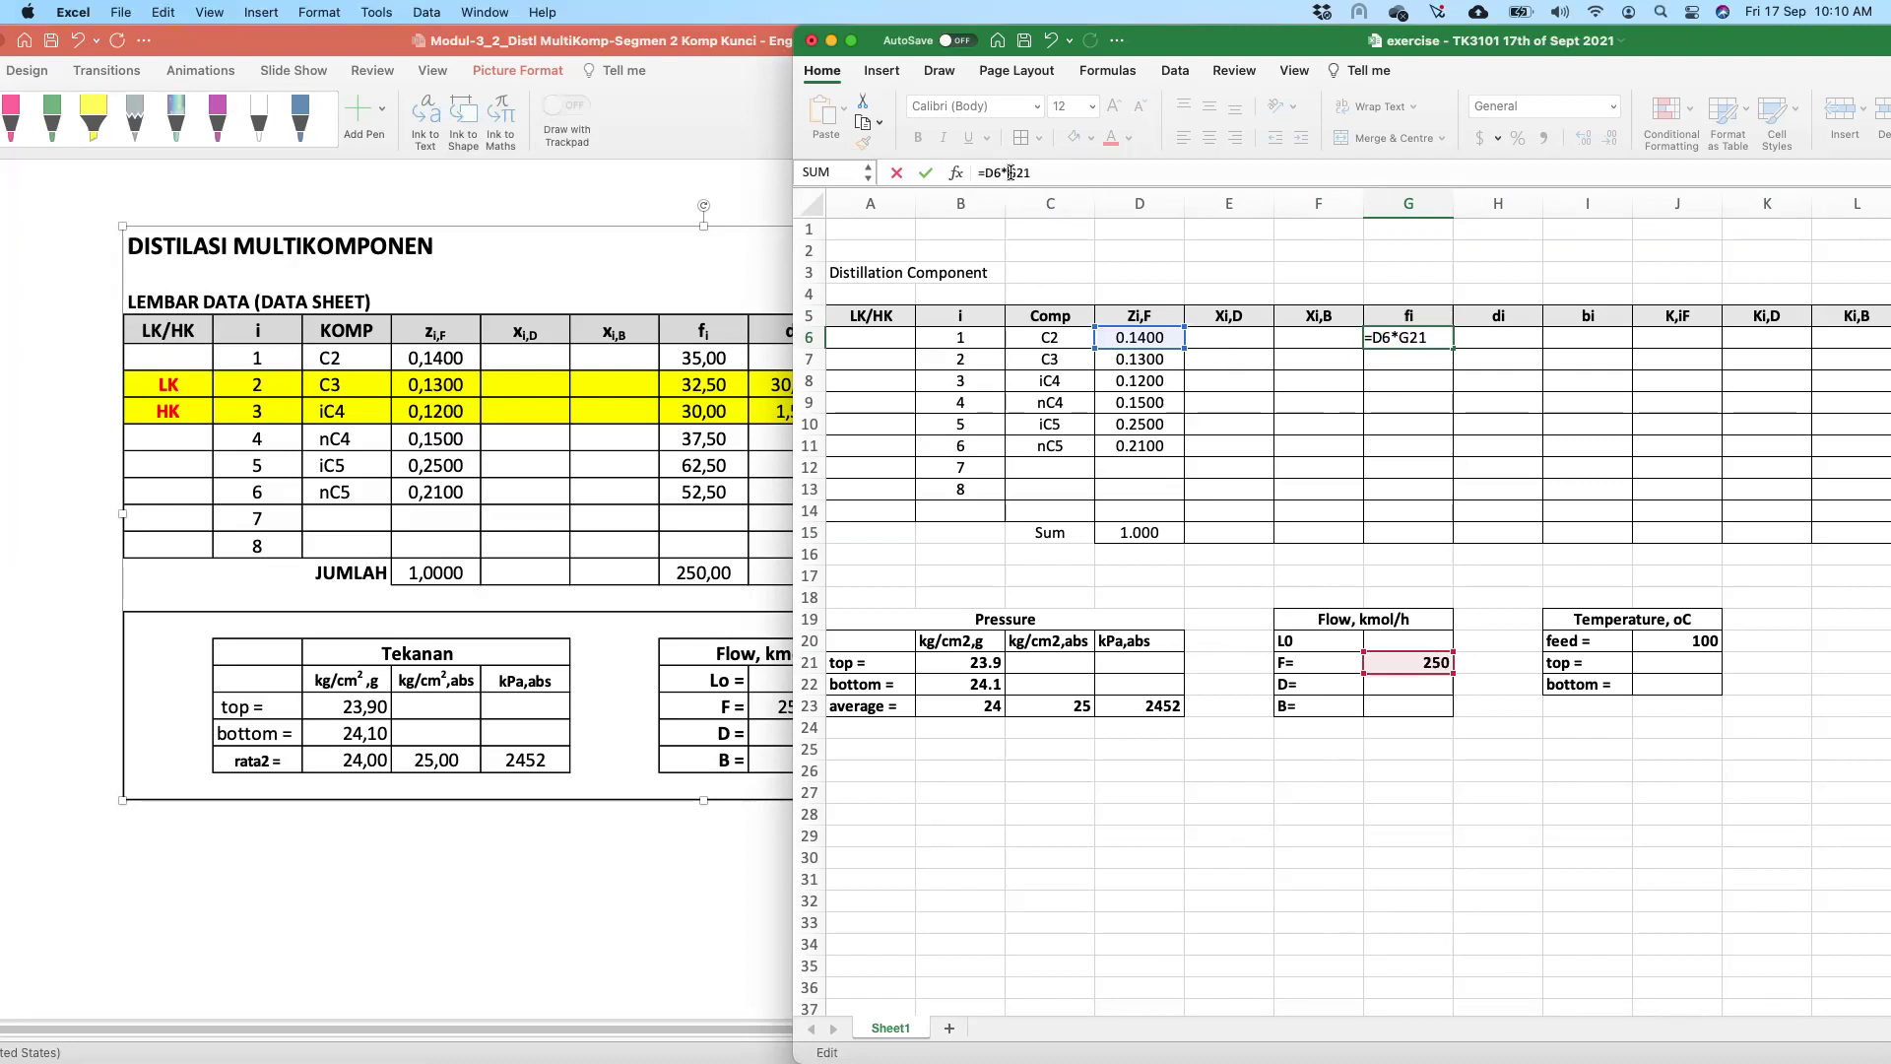
text($)
key(Right)
text($)
key(Return)
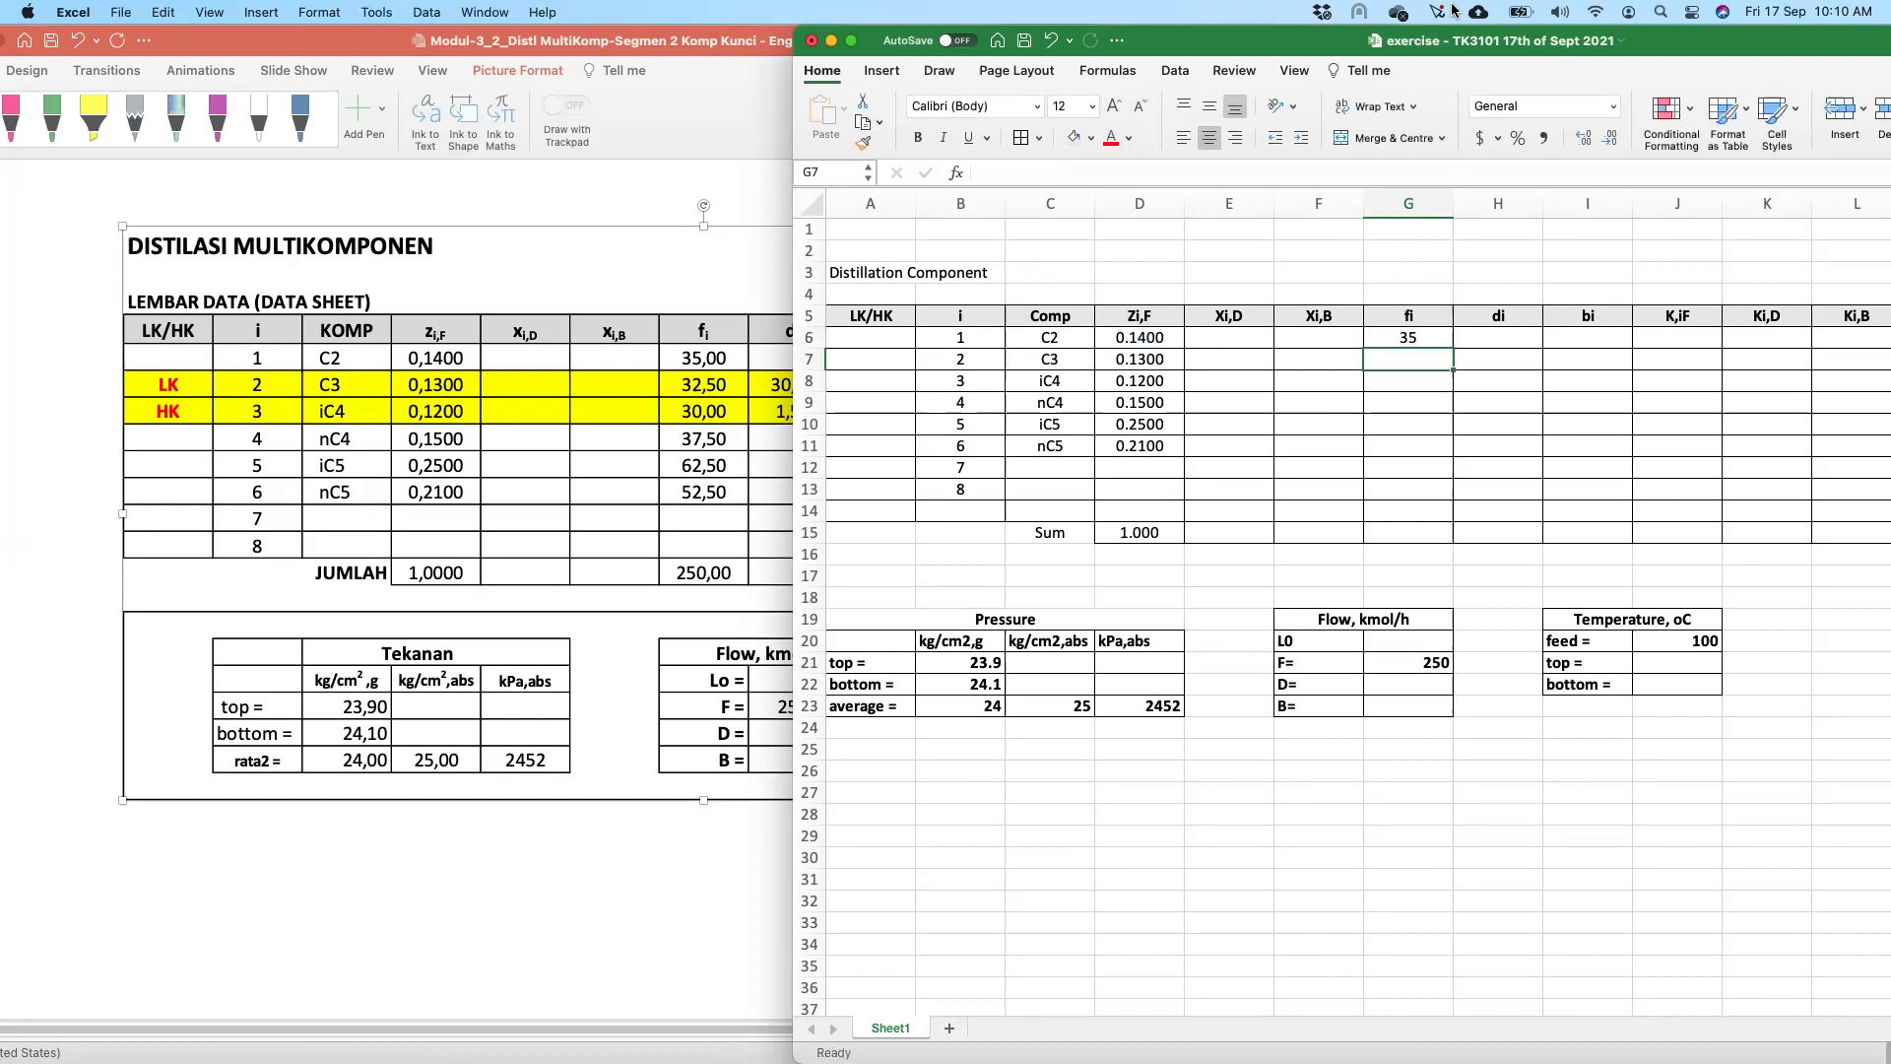
click(1426, 339)
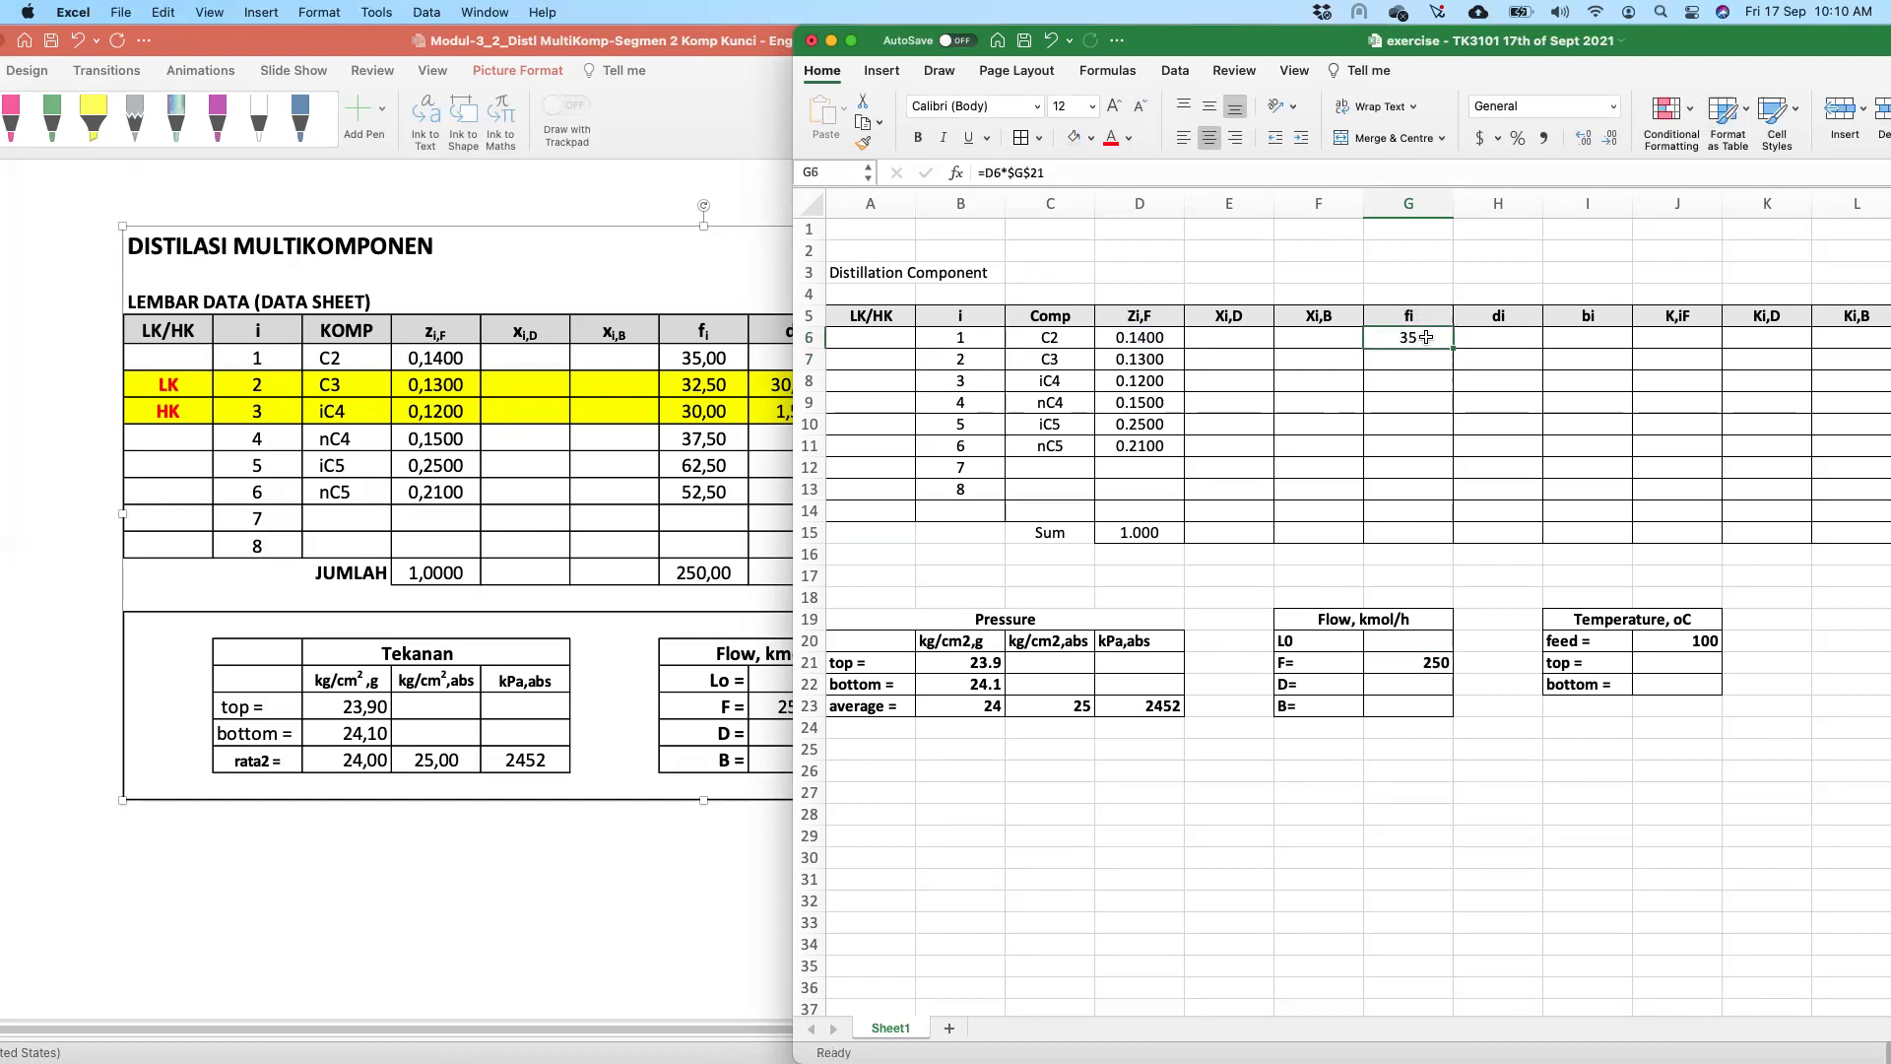
drag(1455, 348, 1455, 455)
- Copy the Zi,F total formula from D15 into G15 and show the fi total without decimal places
click(1174, 540)
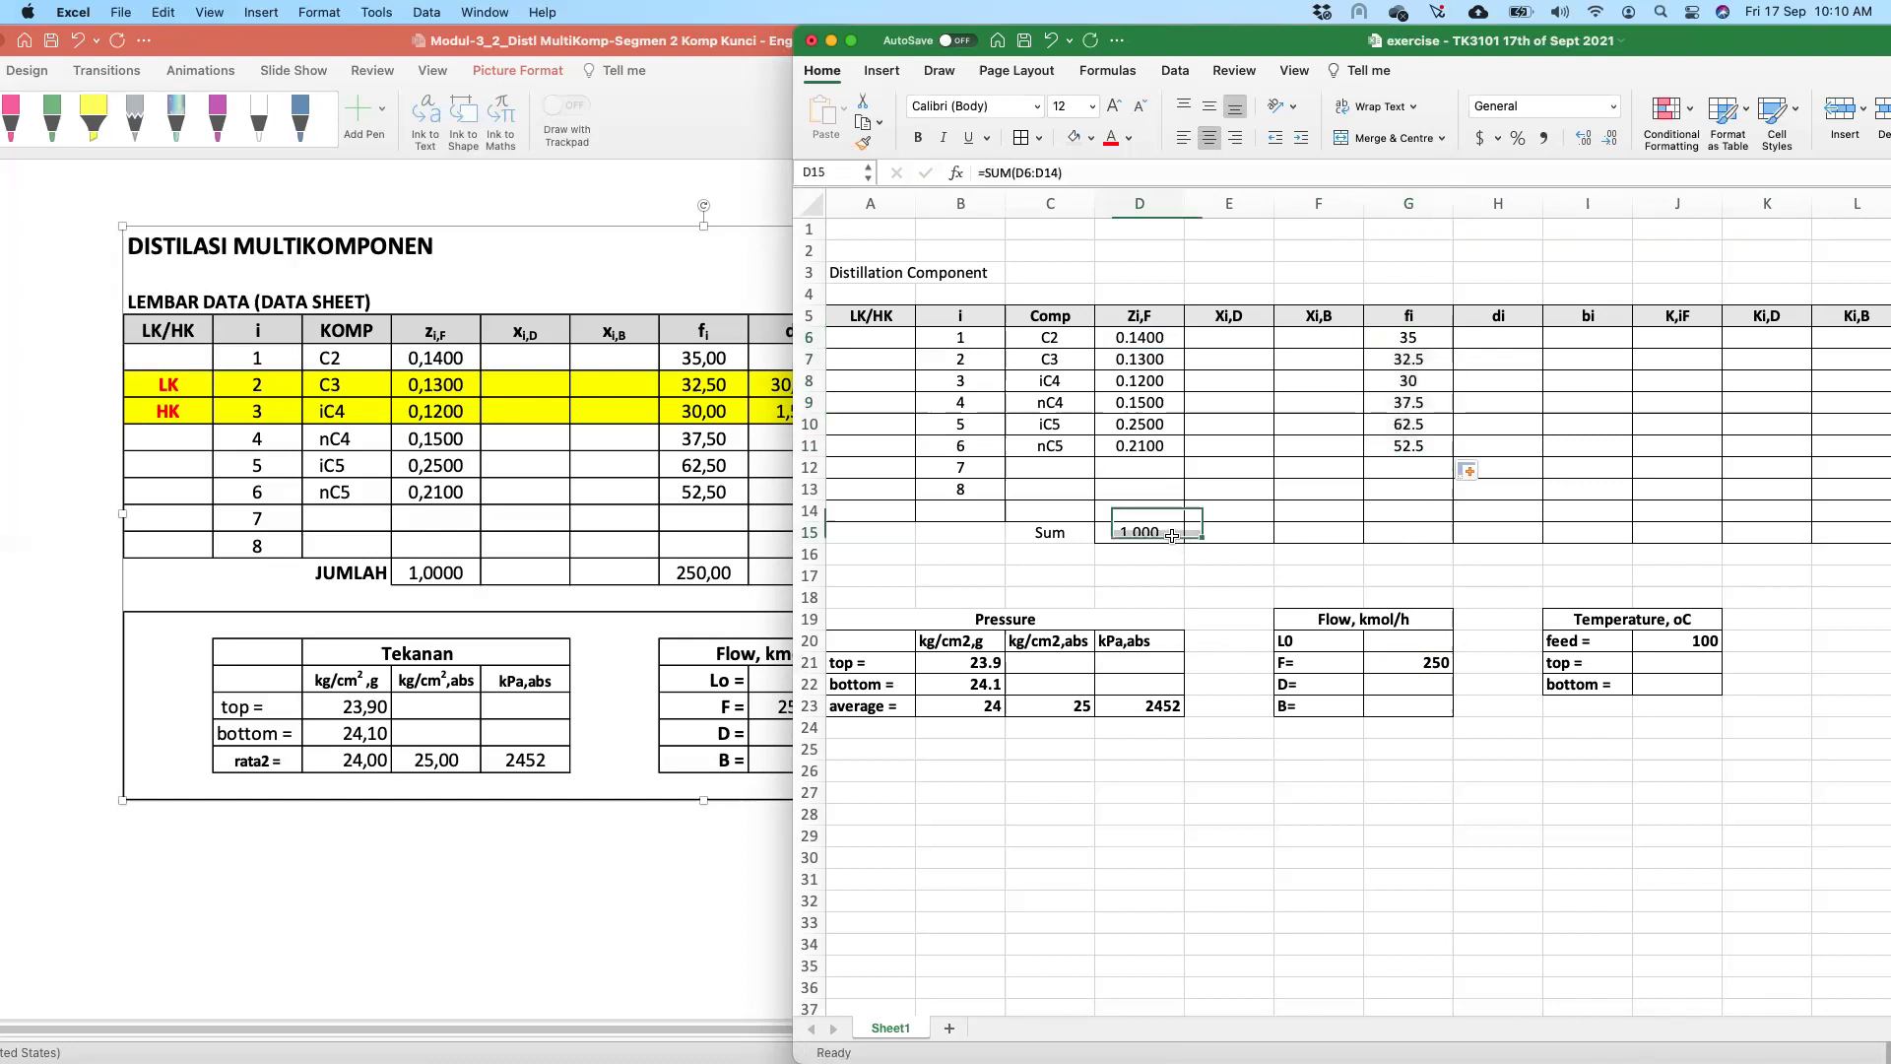
key(cmd+c)
click(1404, 538)
key(cmd+v)
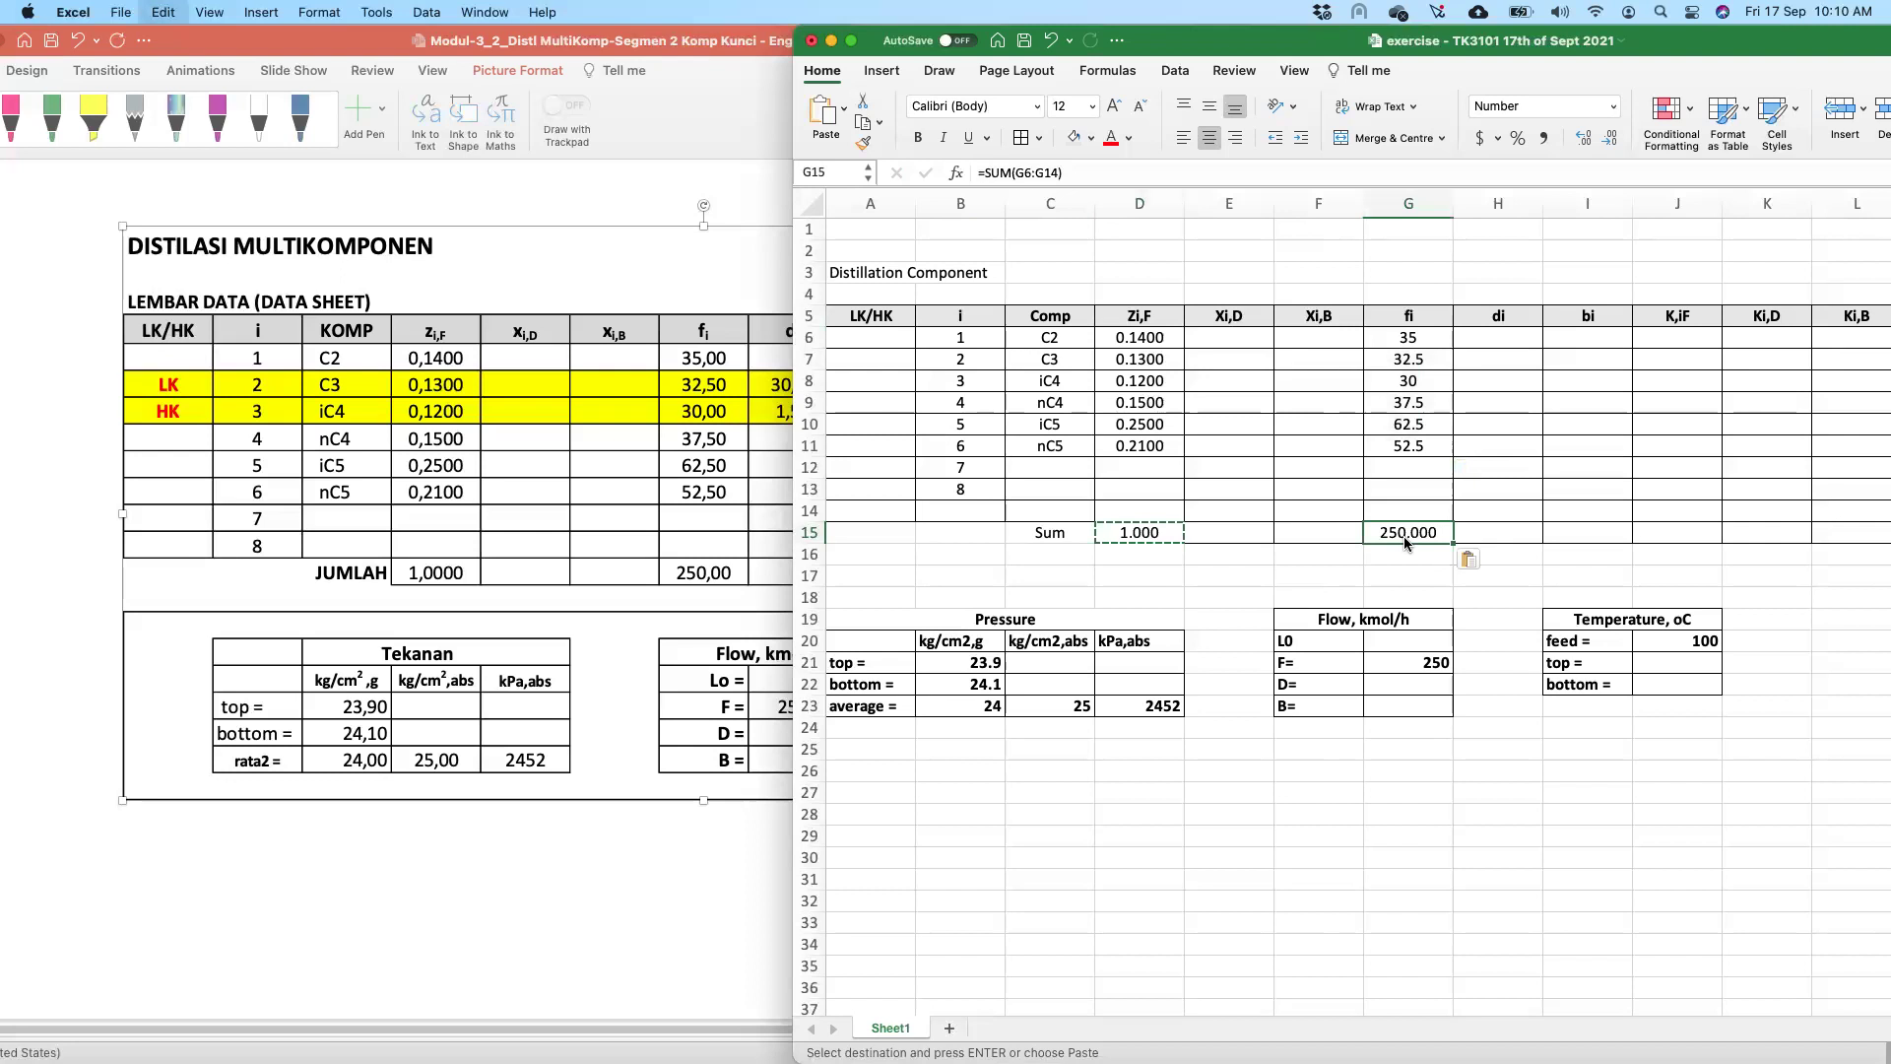
click(1611, 142)
click(1611, 142)
click(1612, 142)
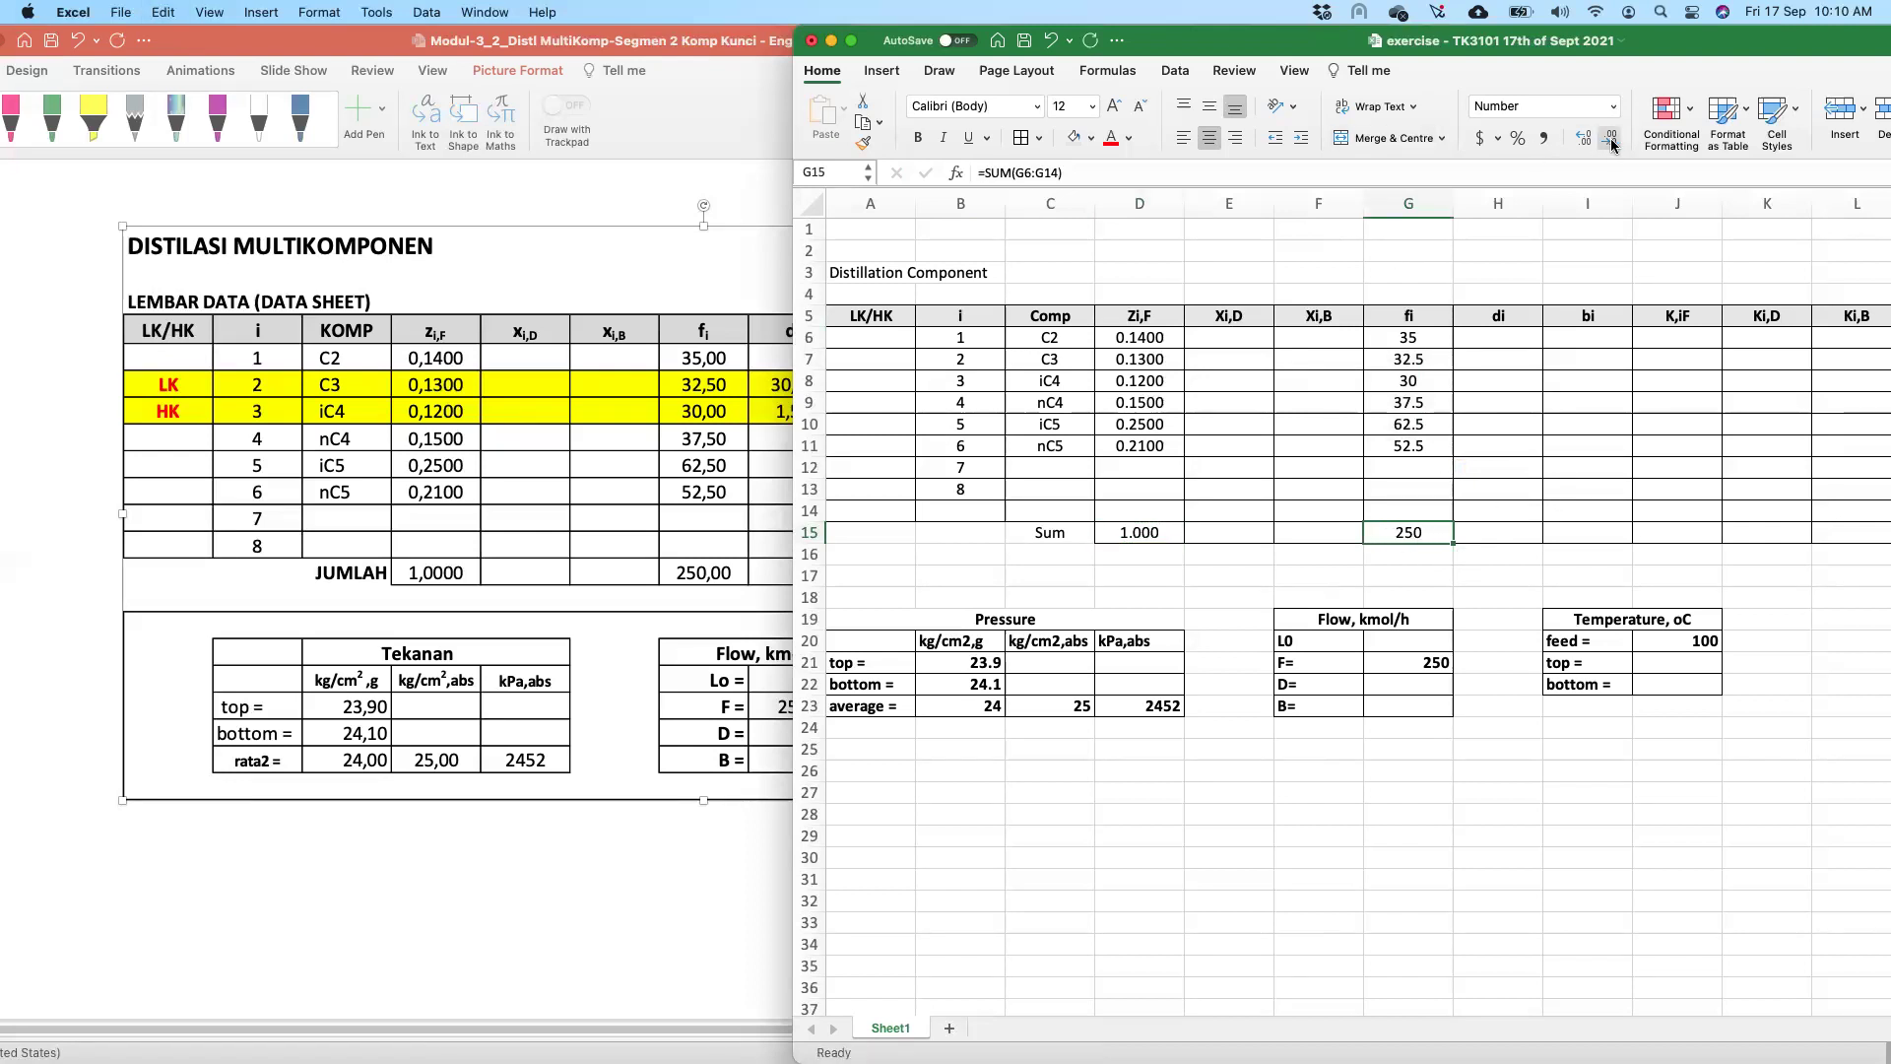
- Format the component fi values in G6:G11 with two decimal places
click(1402, 335)
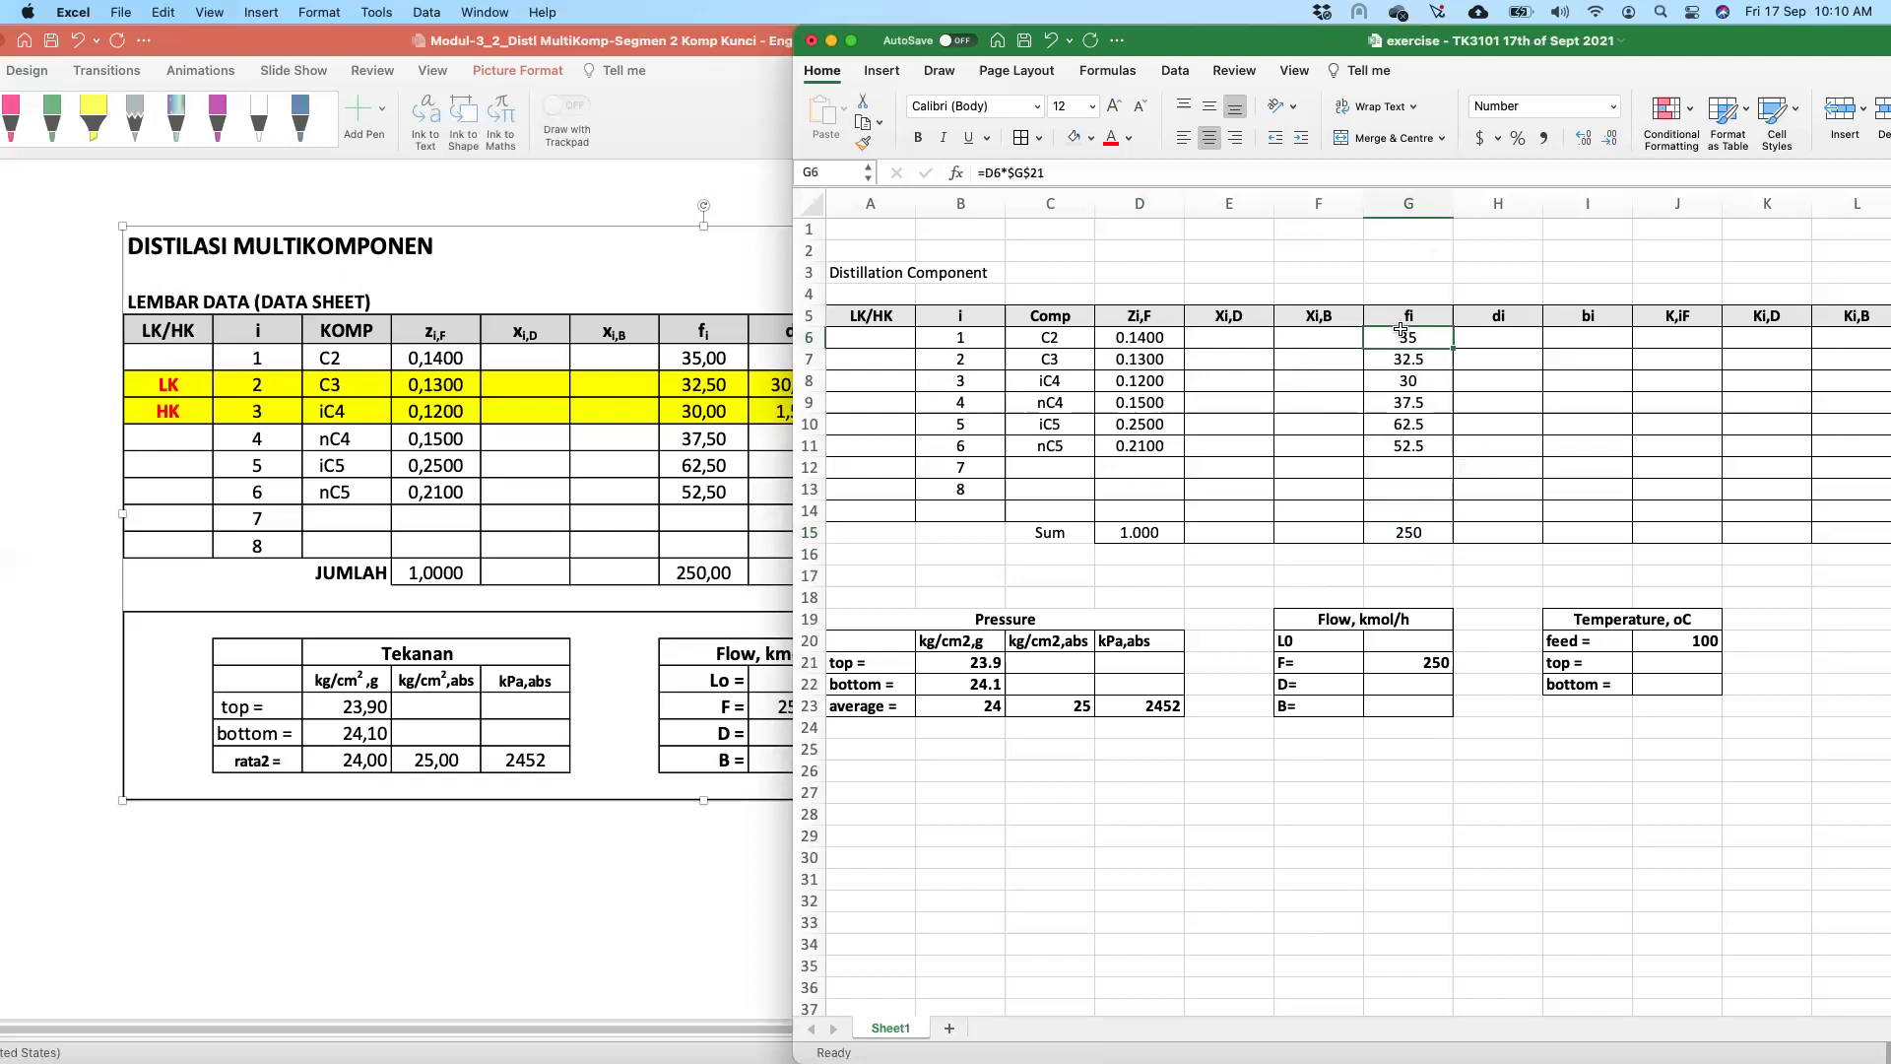
shift+click(1415, 446)
click(1583, 139)
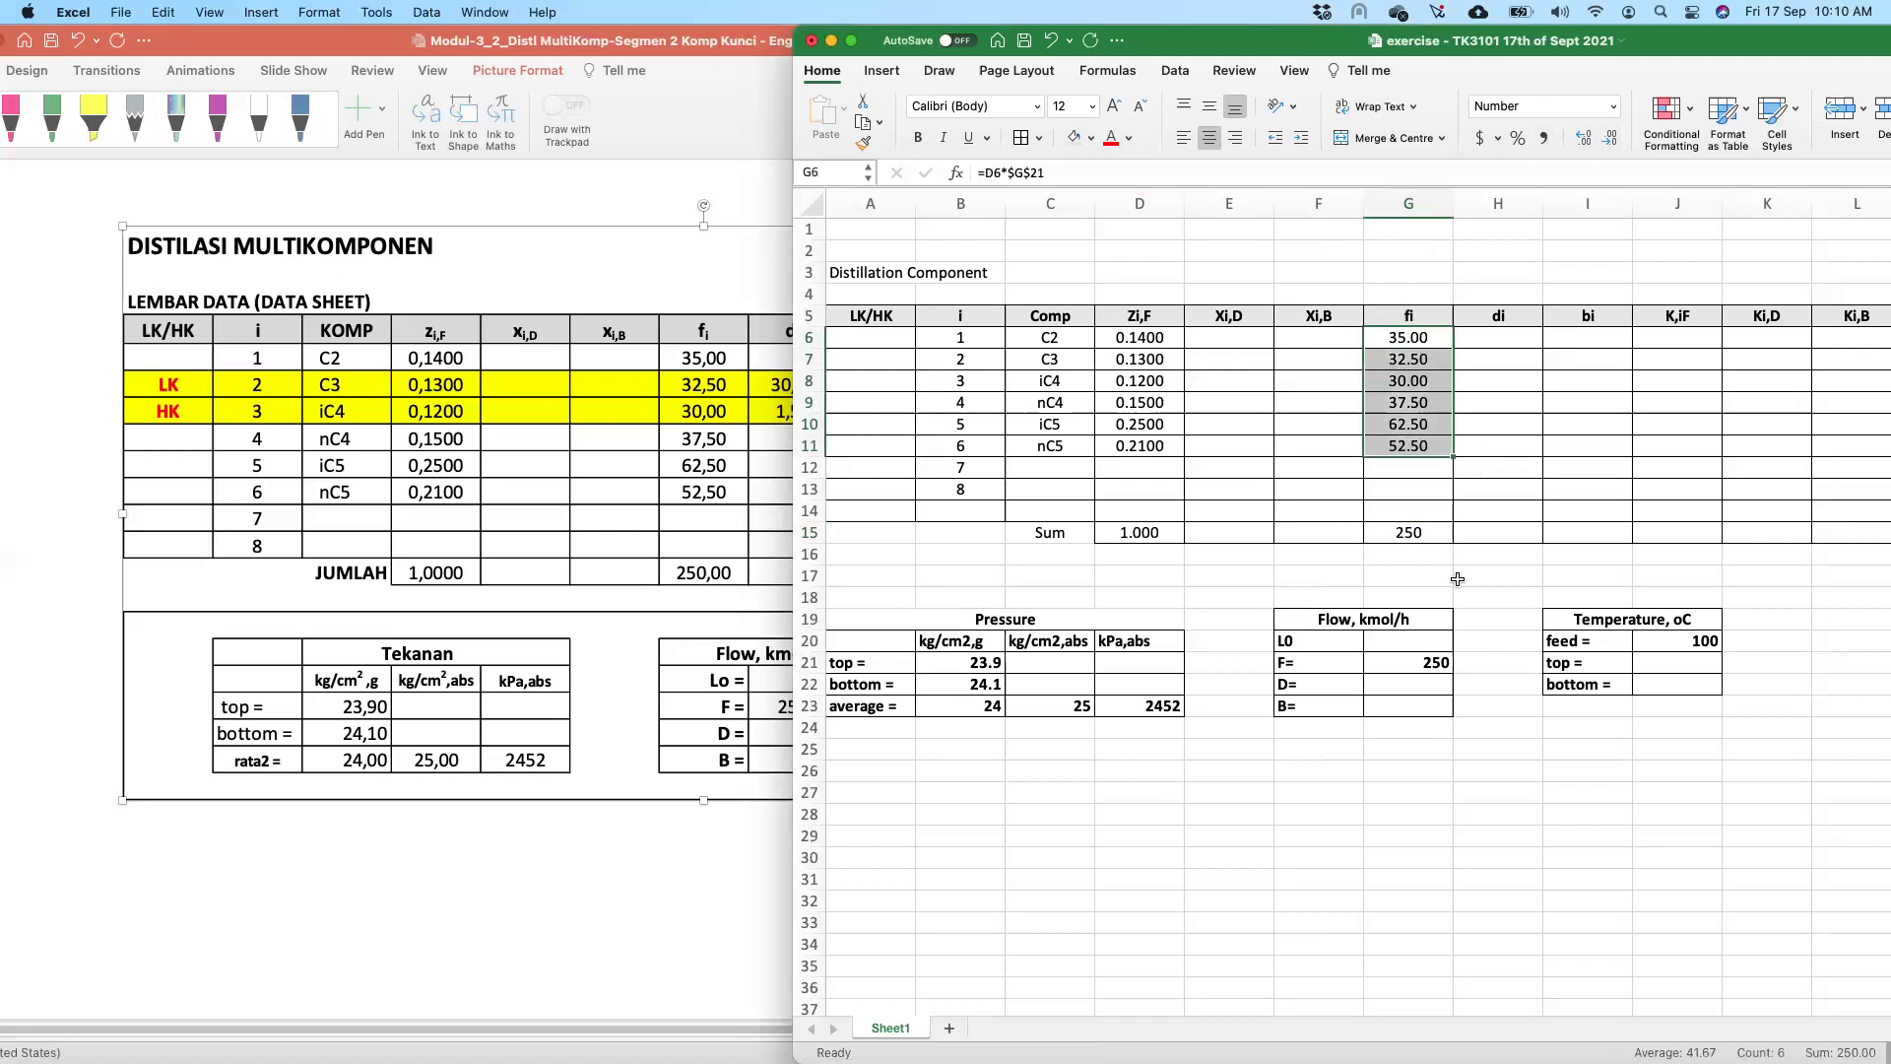
click(1471, 551)
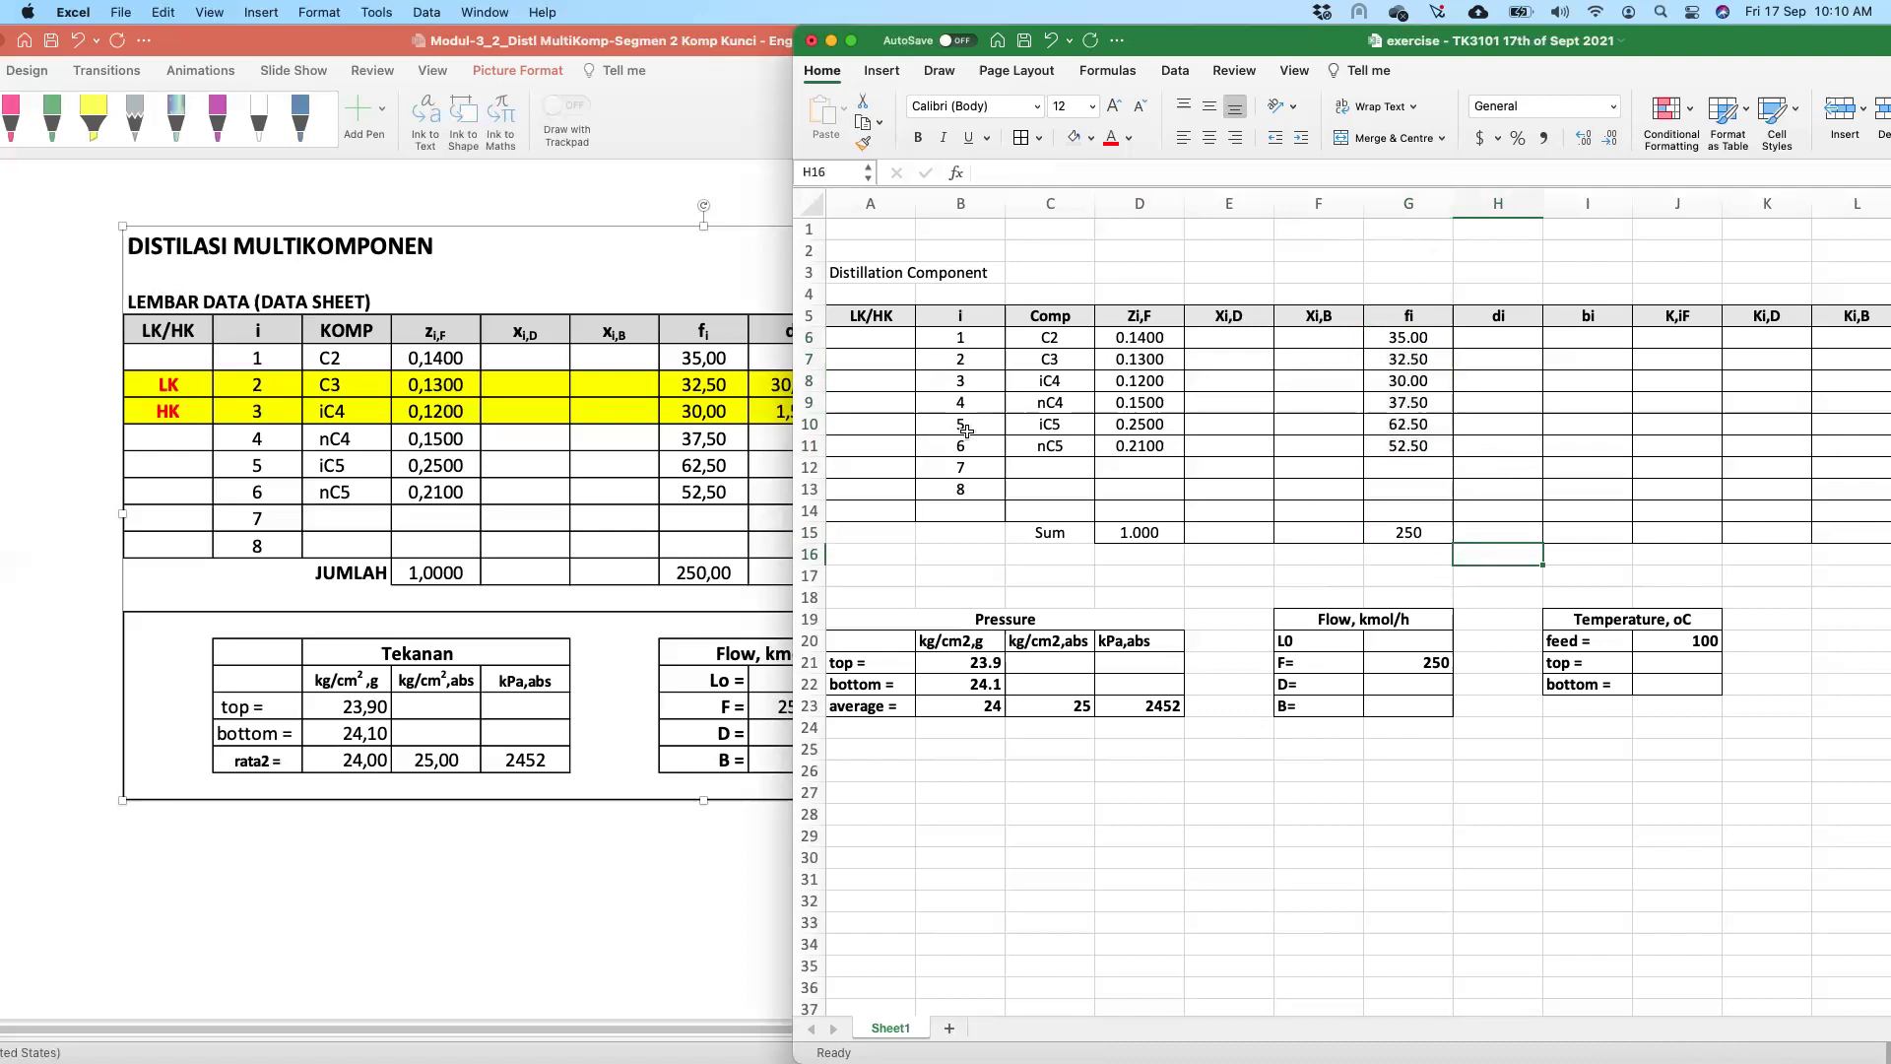
- Switch to the PowerPoint slide to review its component table and move its window aside to uncover the desktop
click(672, 406)
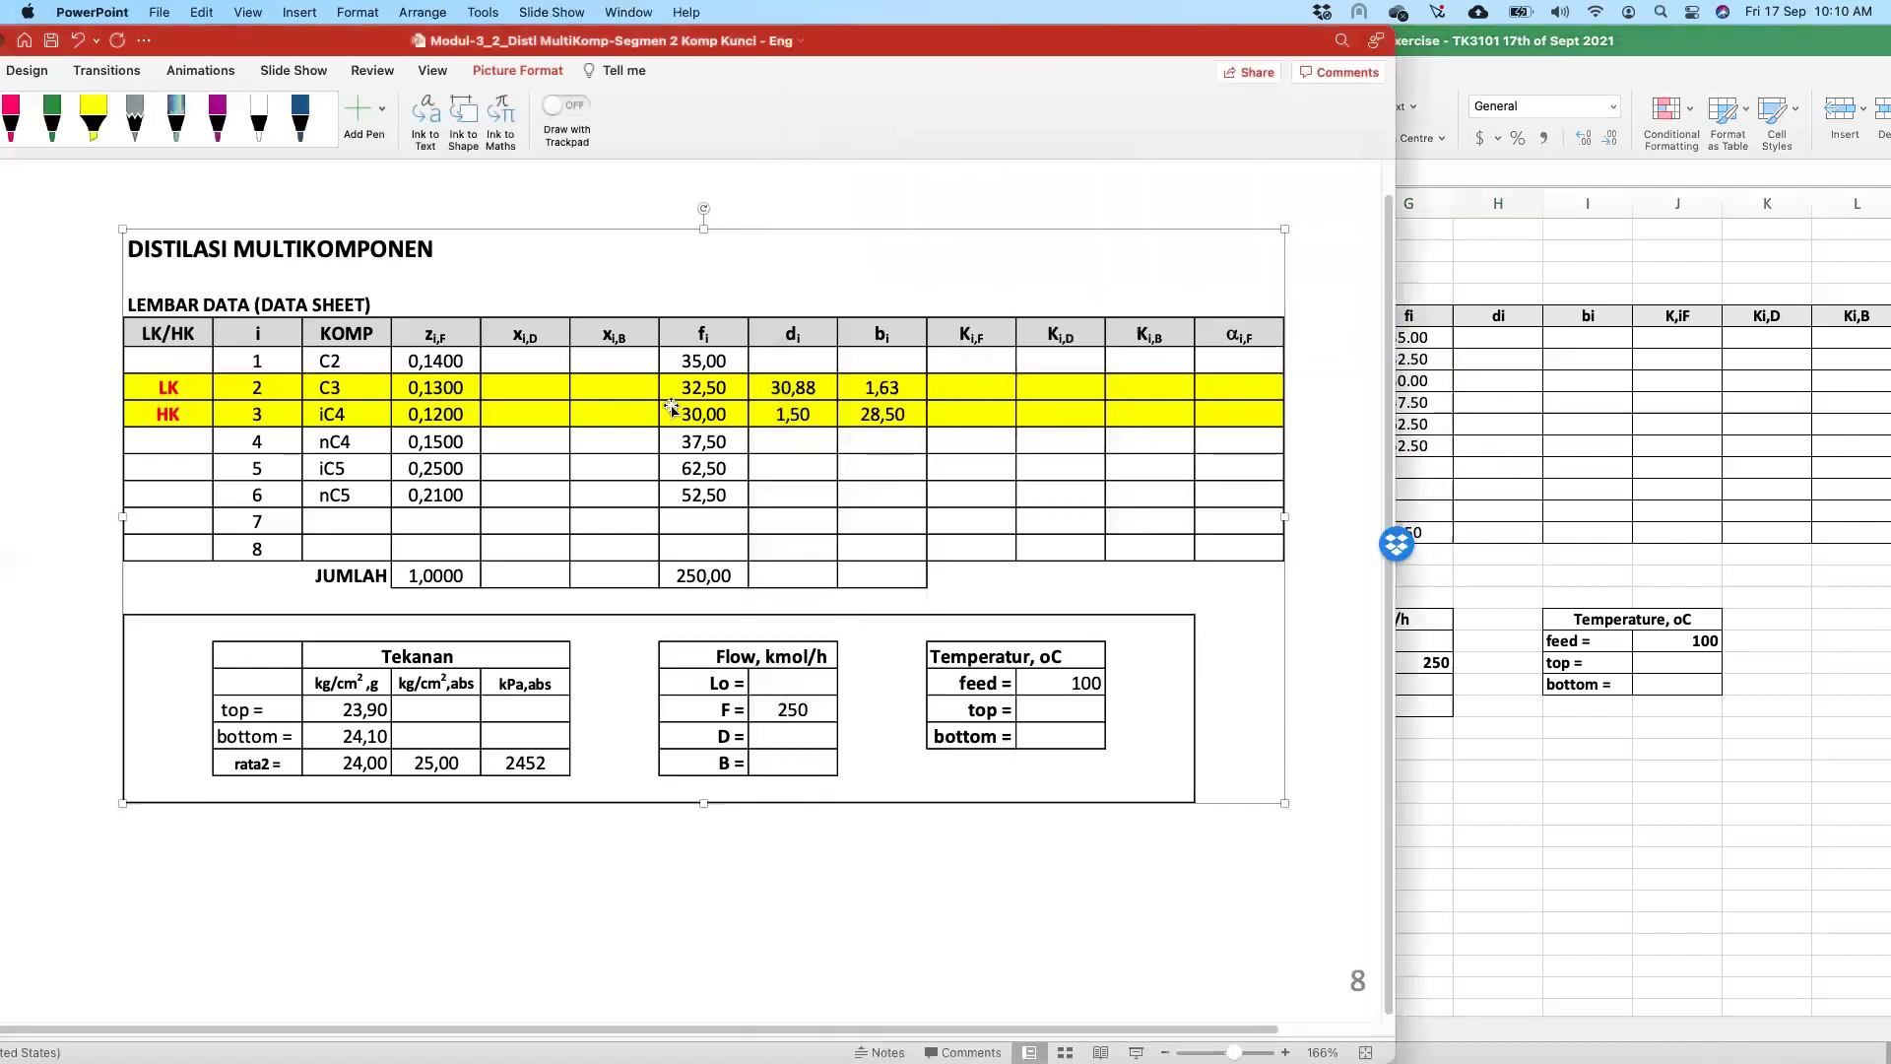
scroll(672, 407, up, 2)
scroll(671, 407, down, 1)
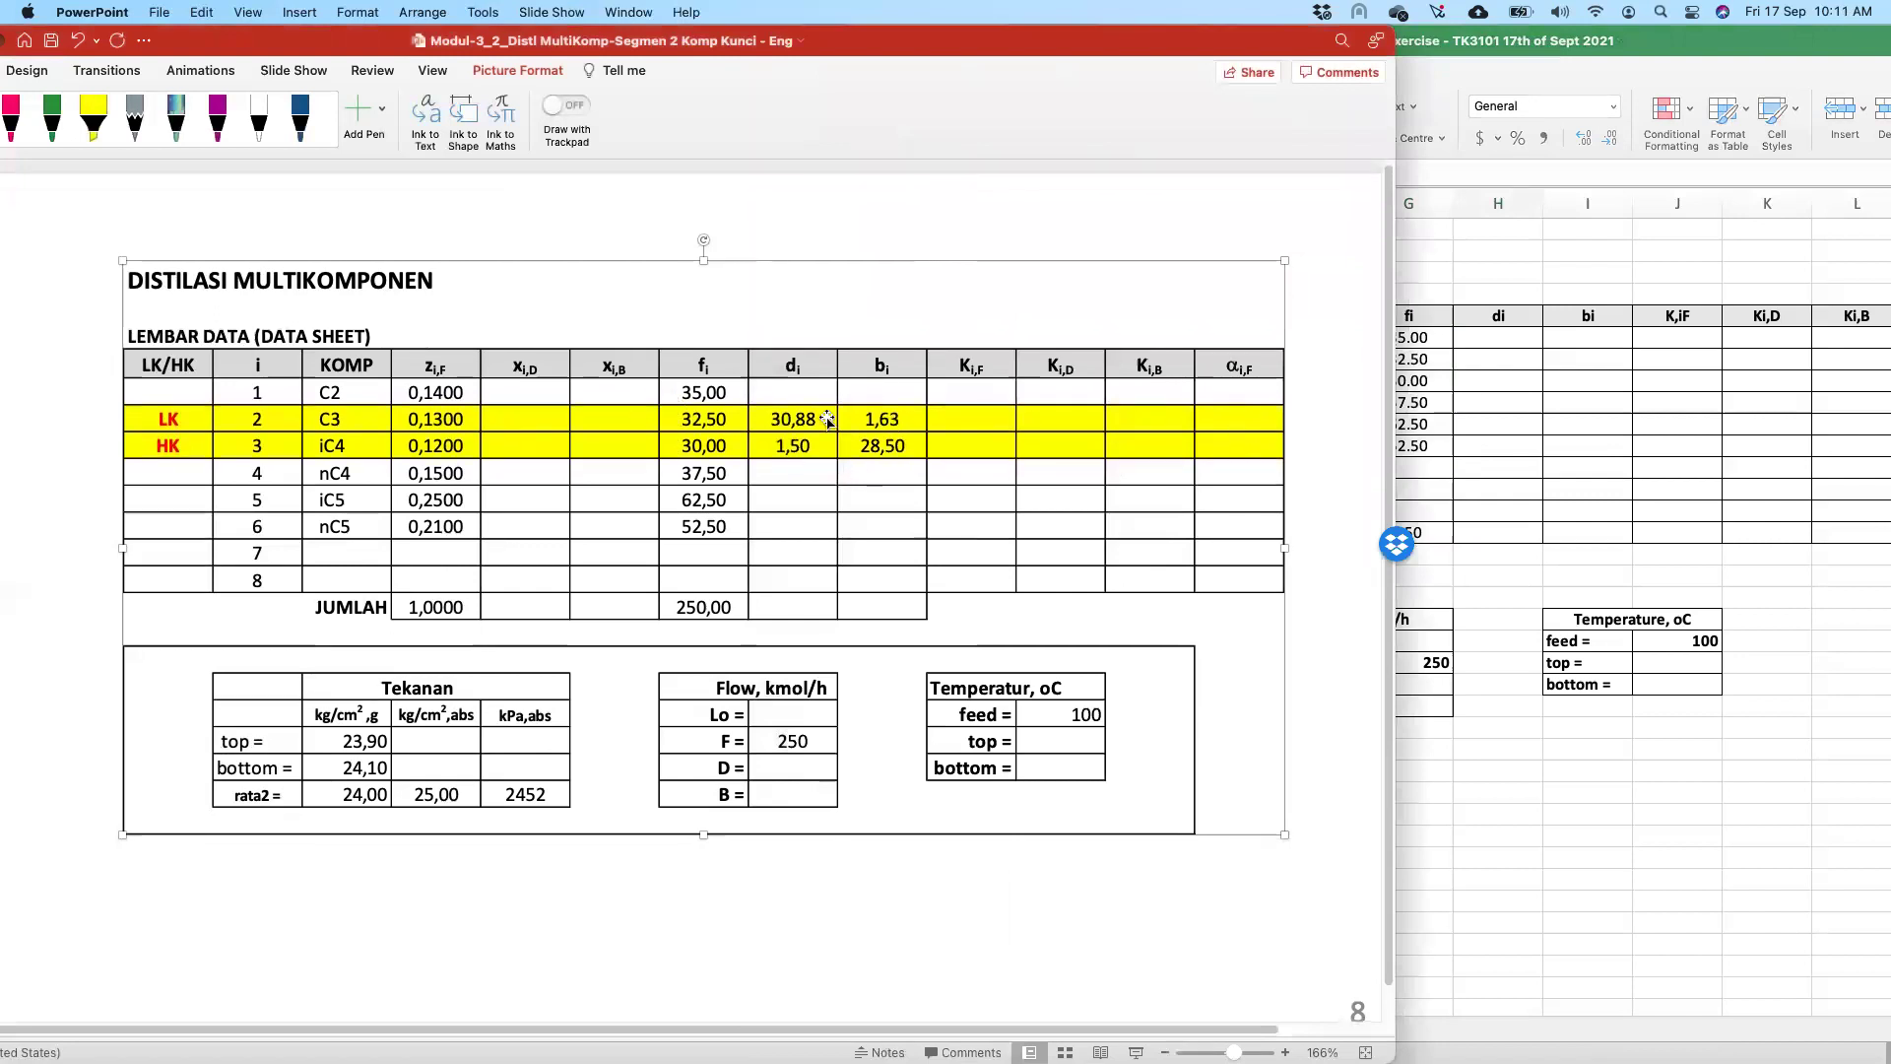
click(907, 191)
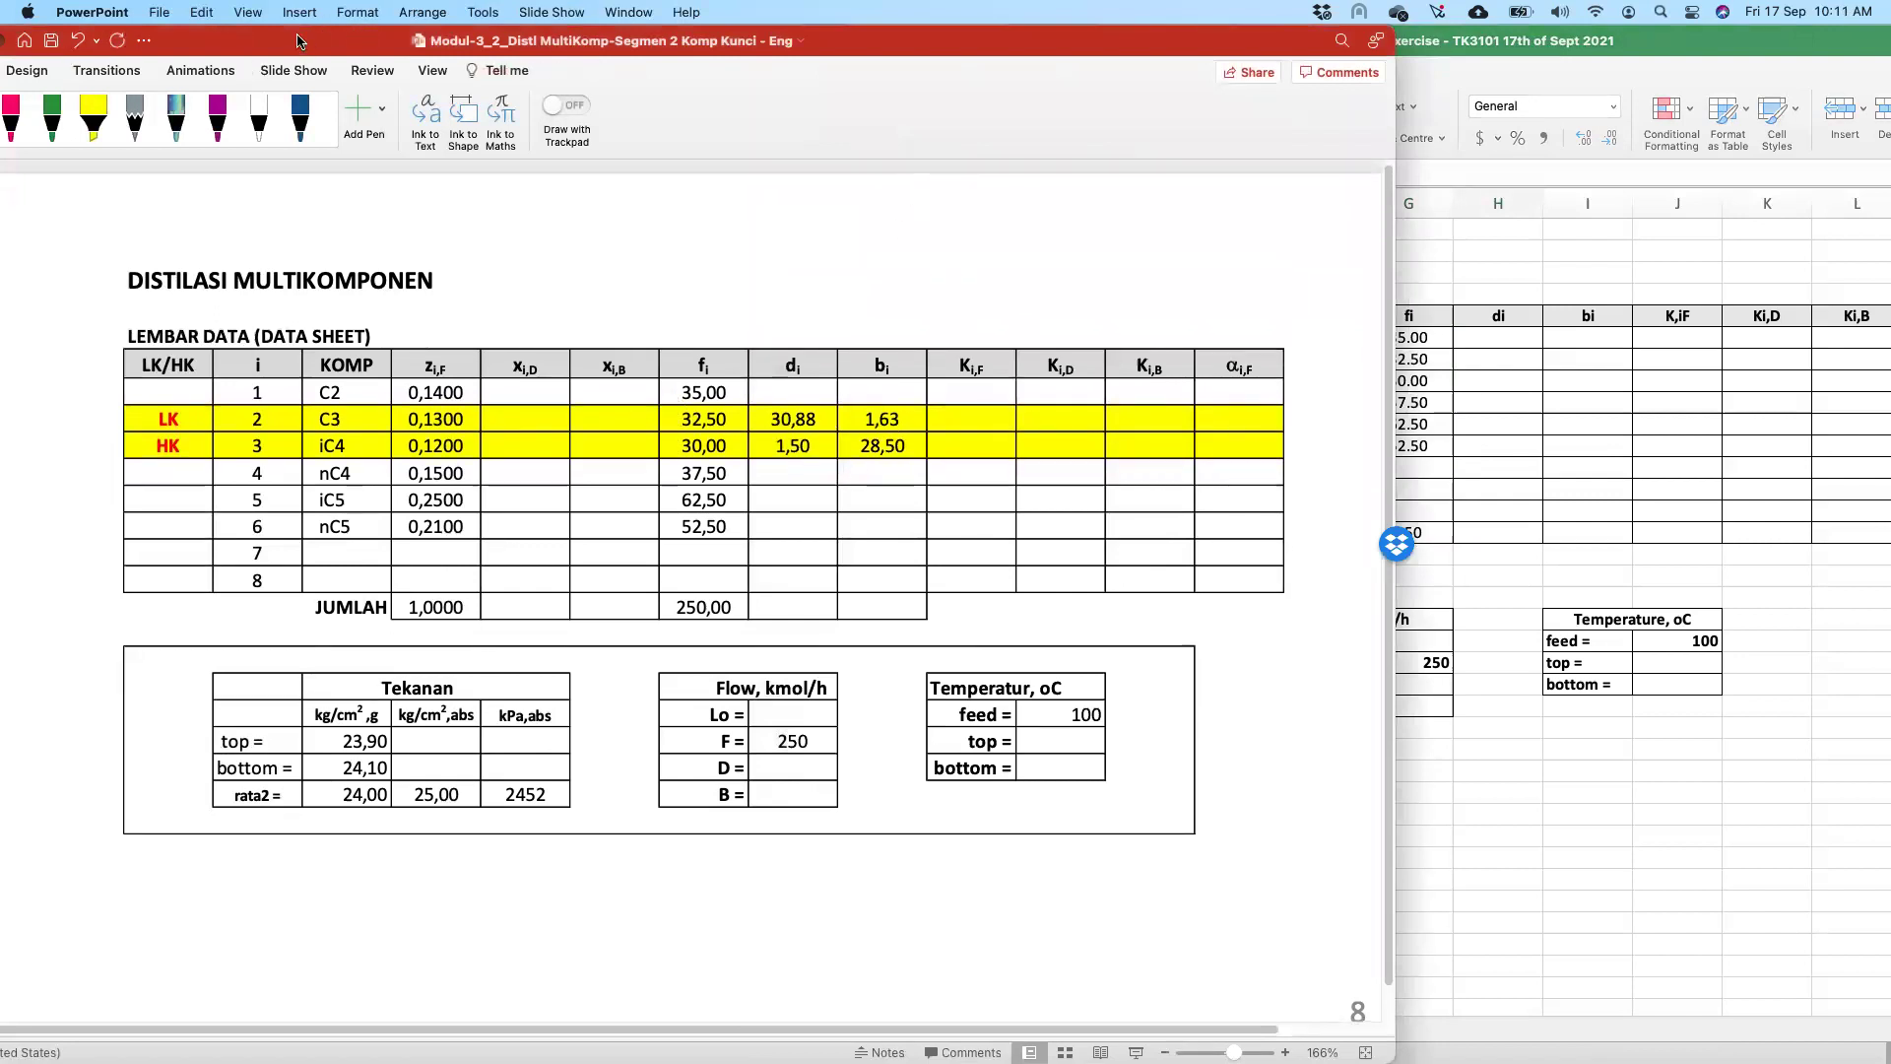
drag(292, 52, 652, 53)
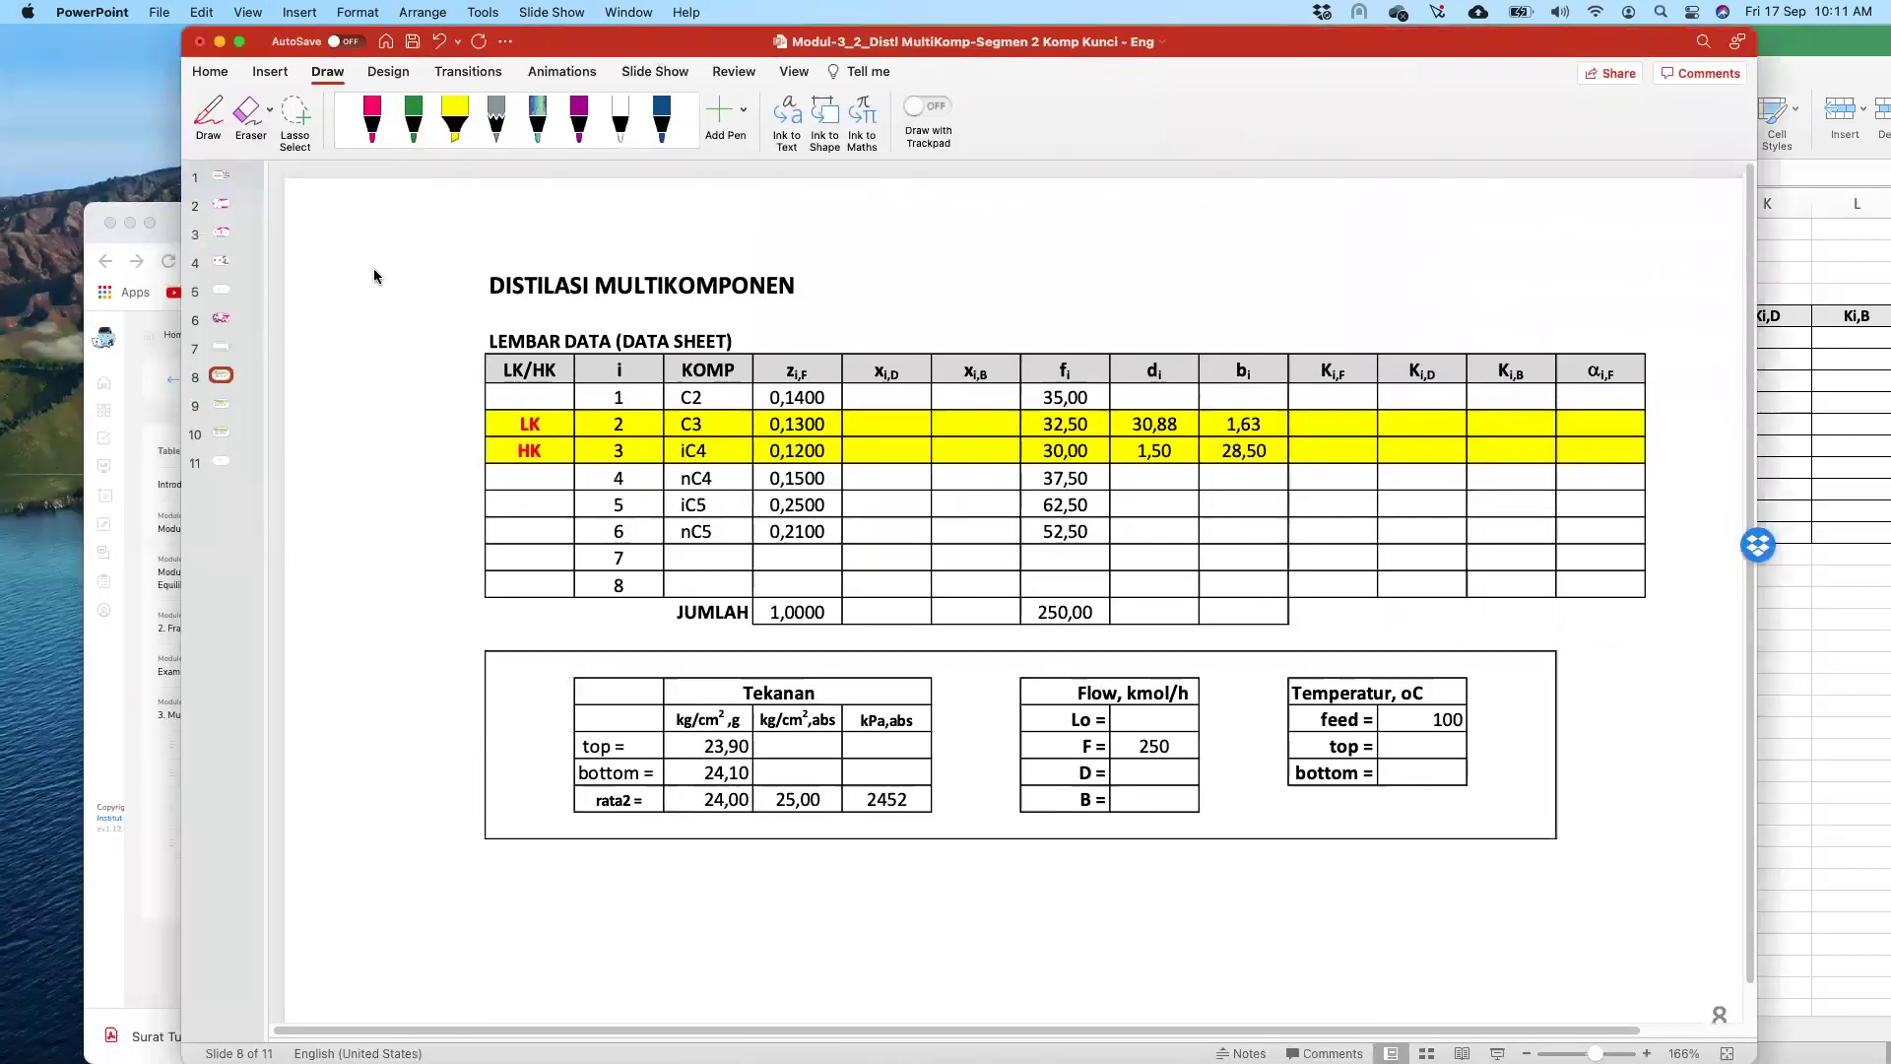
mouse_move(103, 1038)
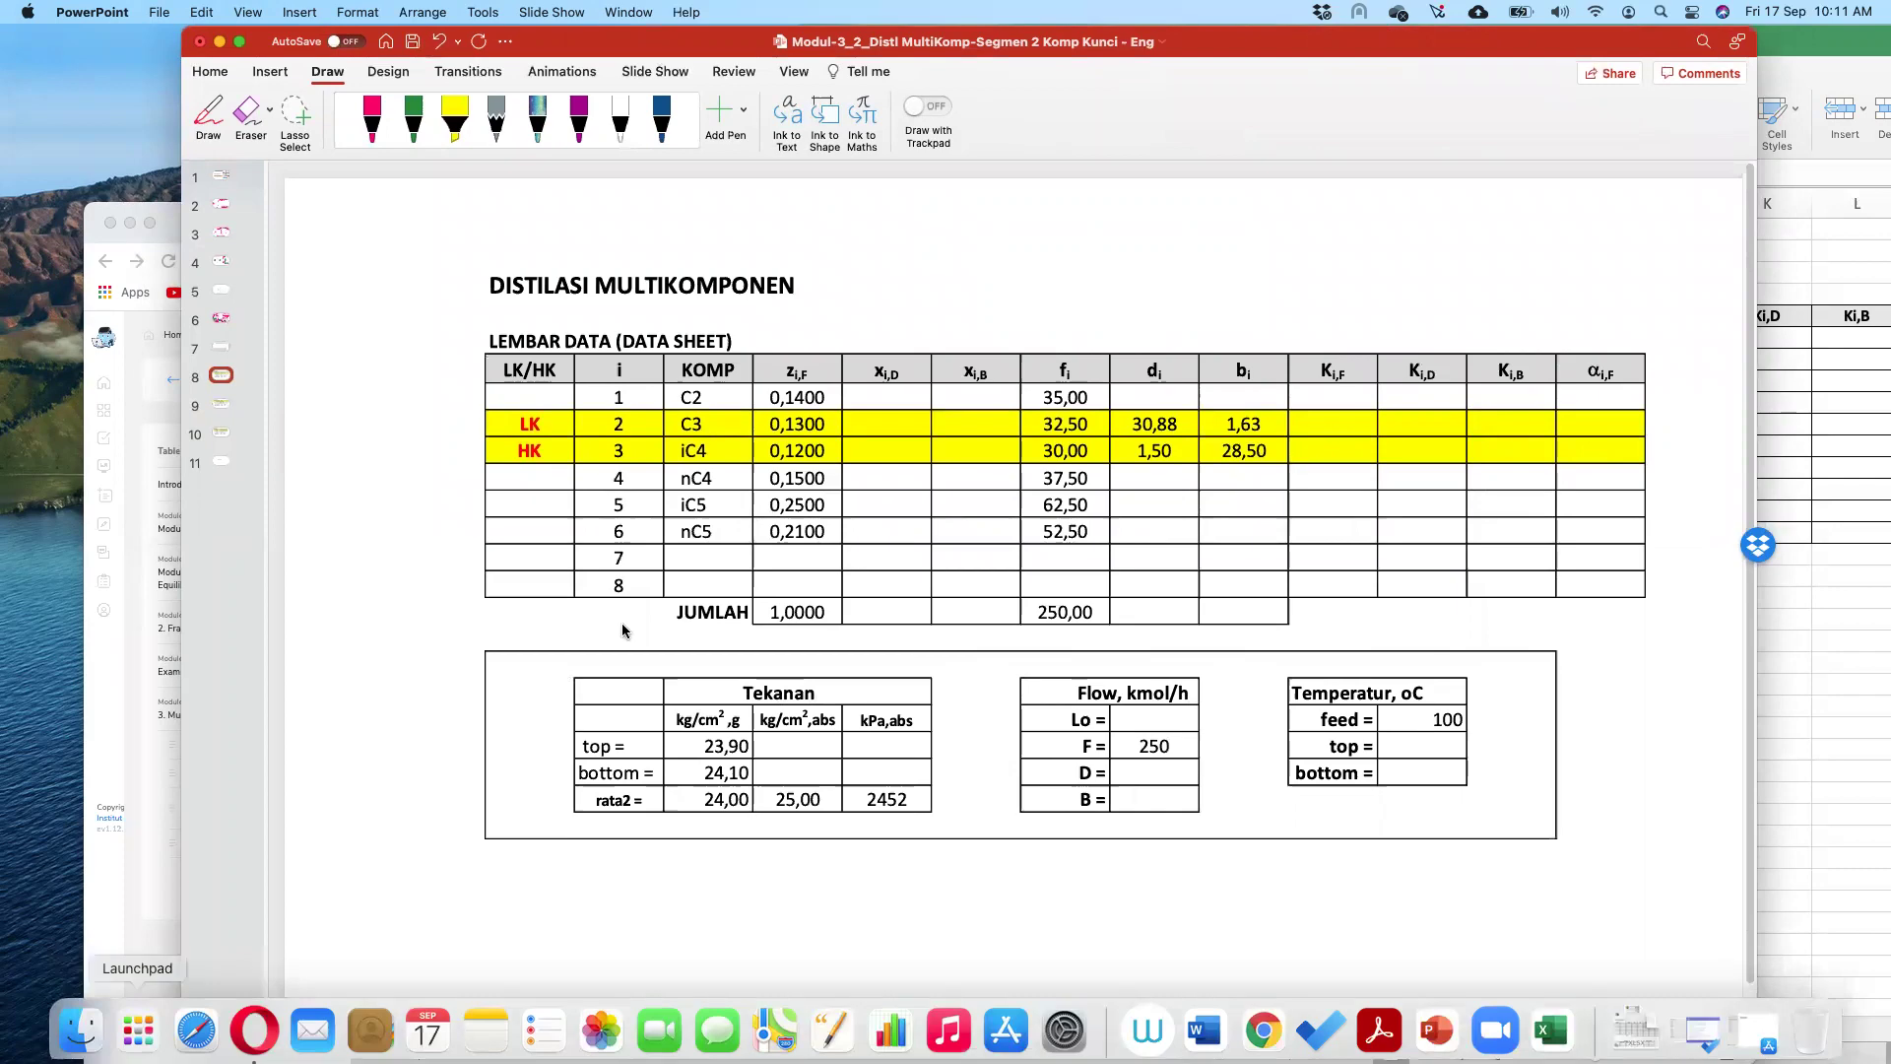
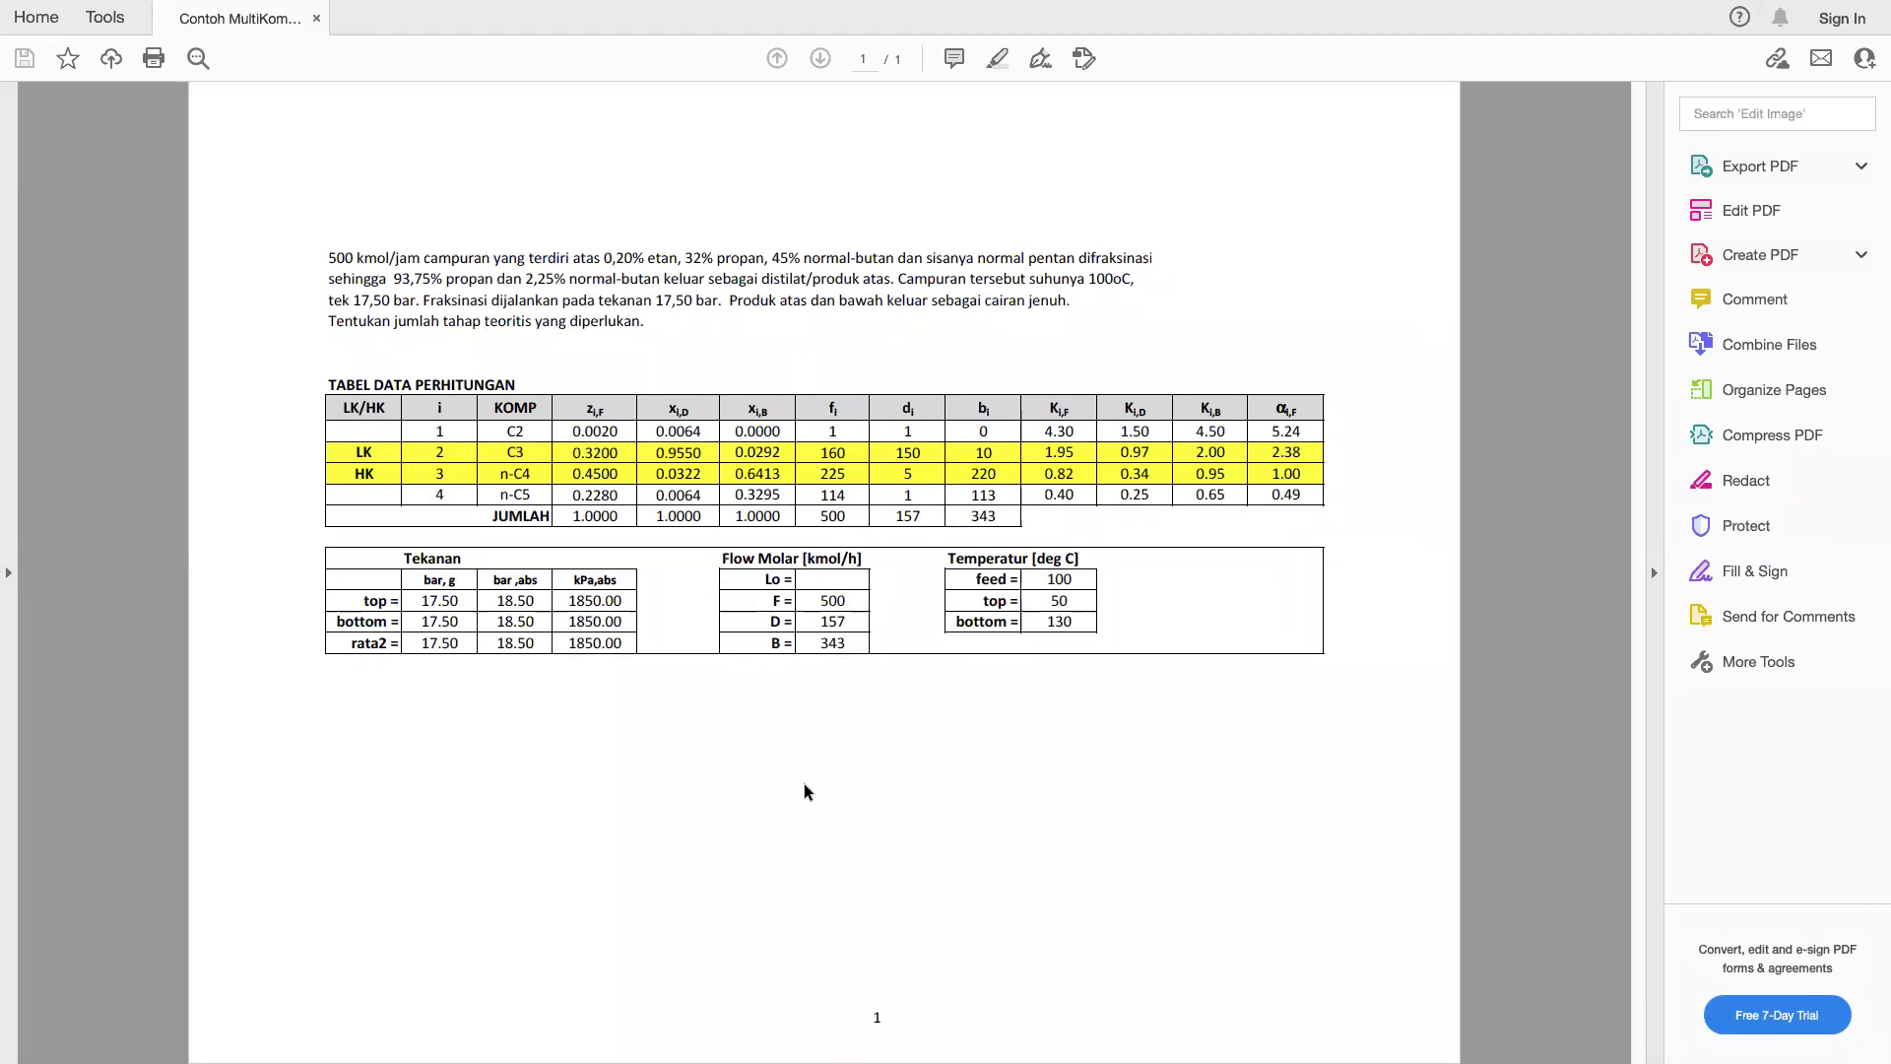
- Take Contoh MultiKomp.pdf out of full screen and switch back to the PowerPoint data sheet slide, repositioning its window
mouse_move(482, 5)
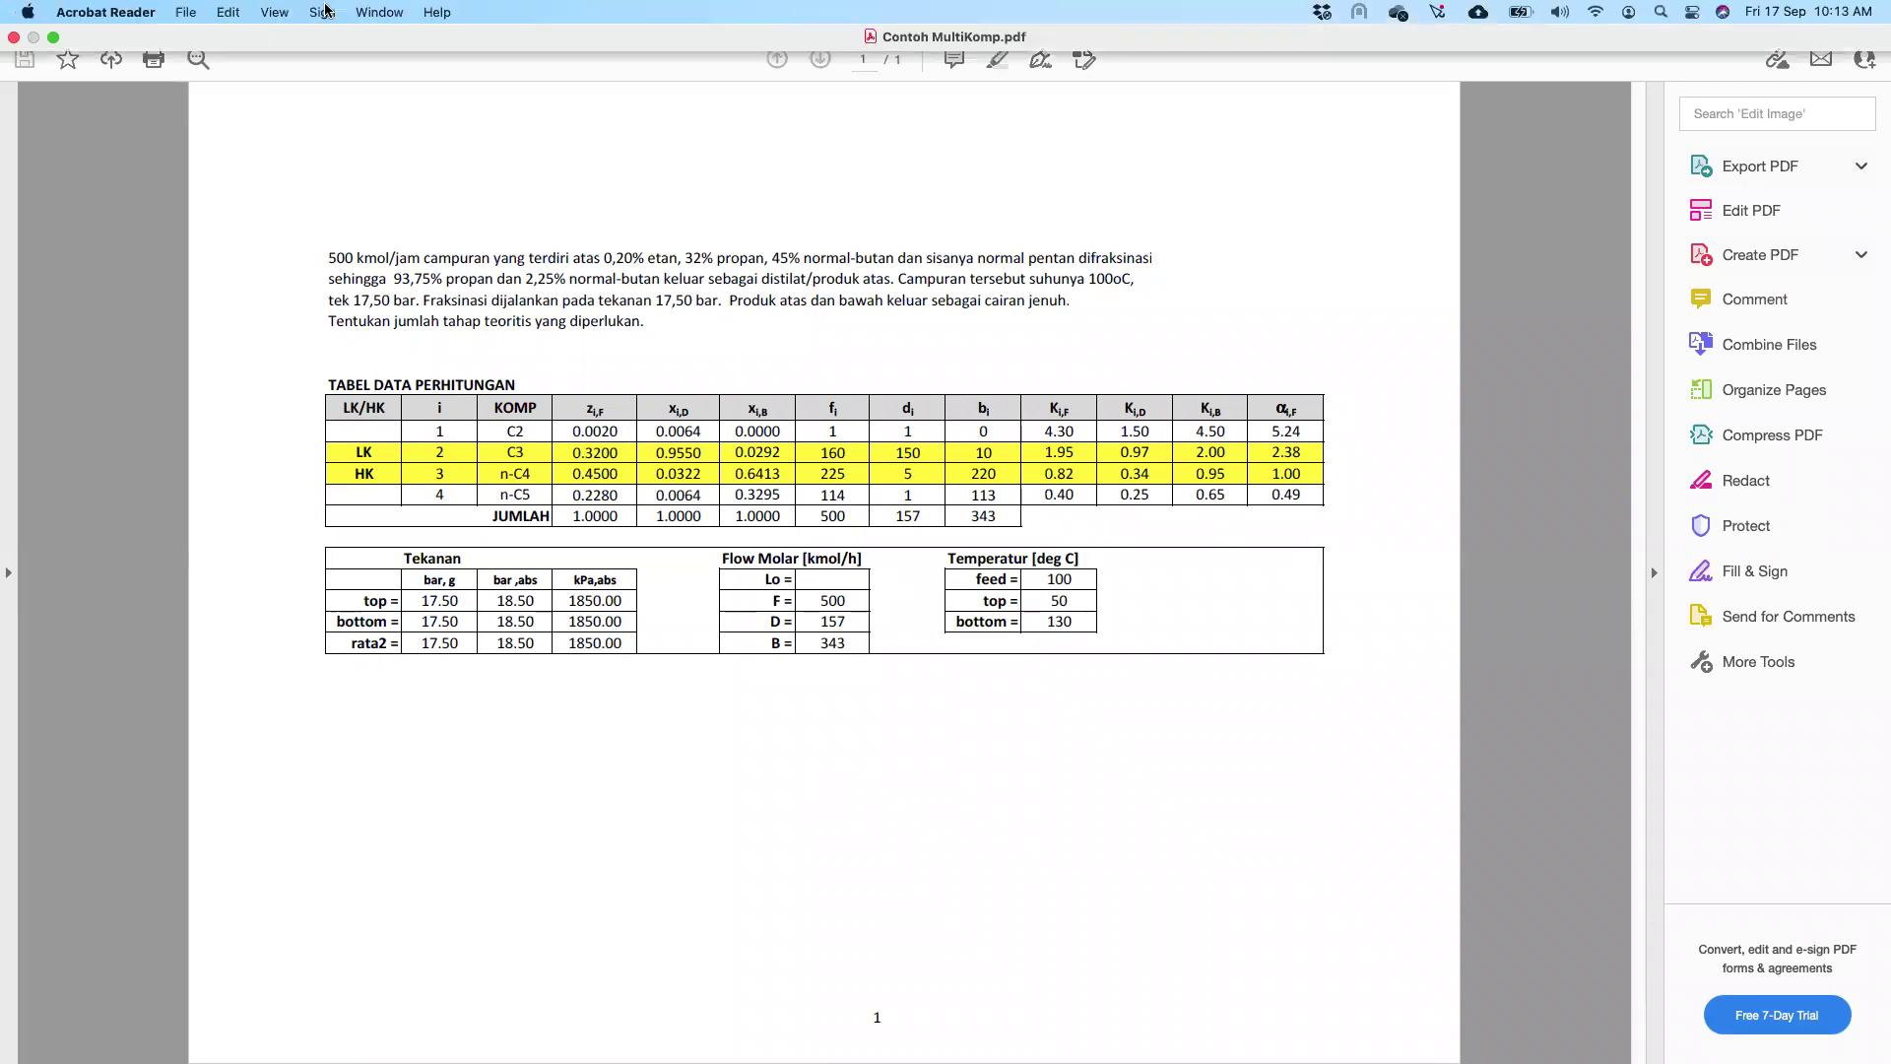
click(52, 40)
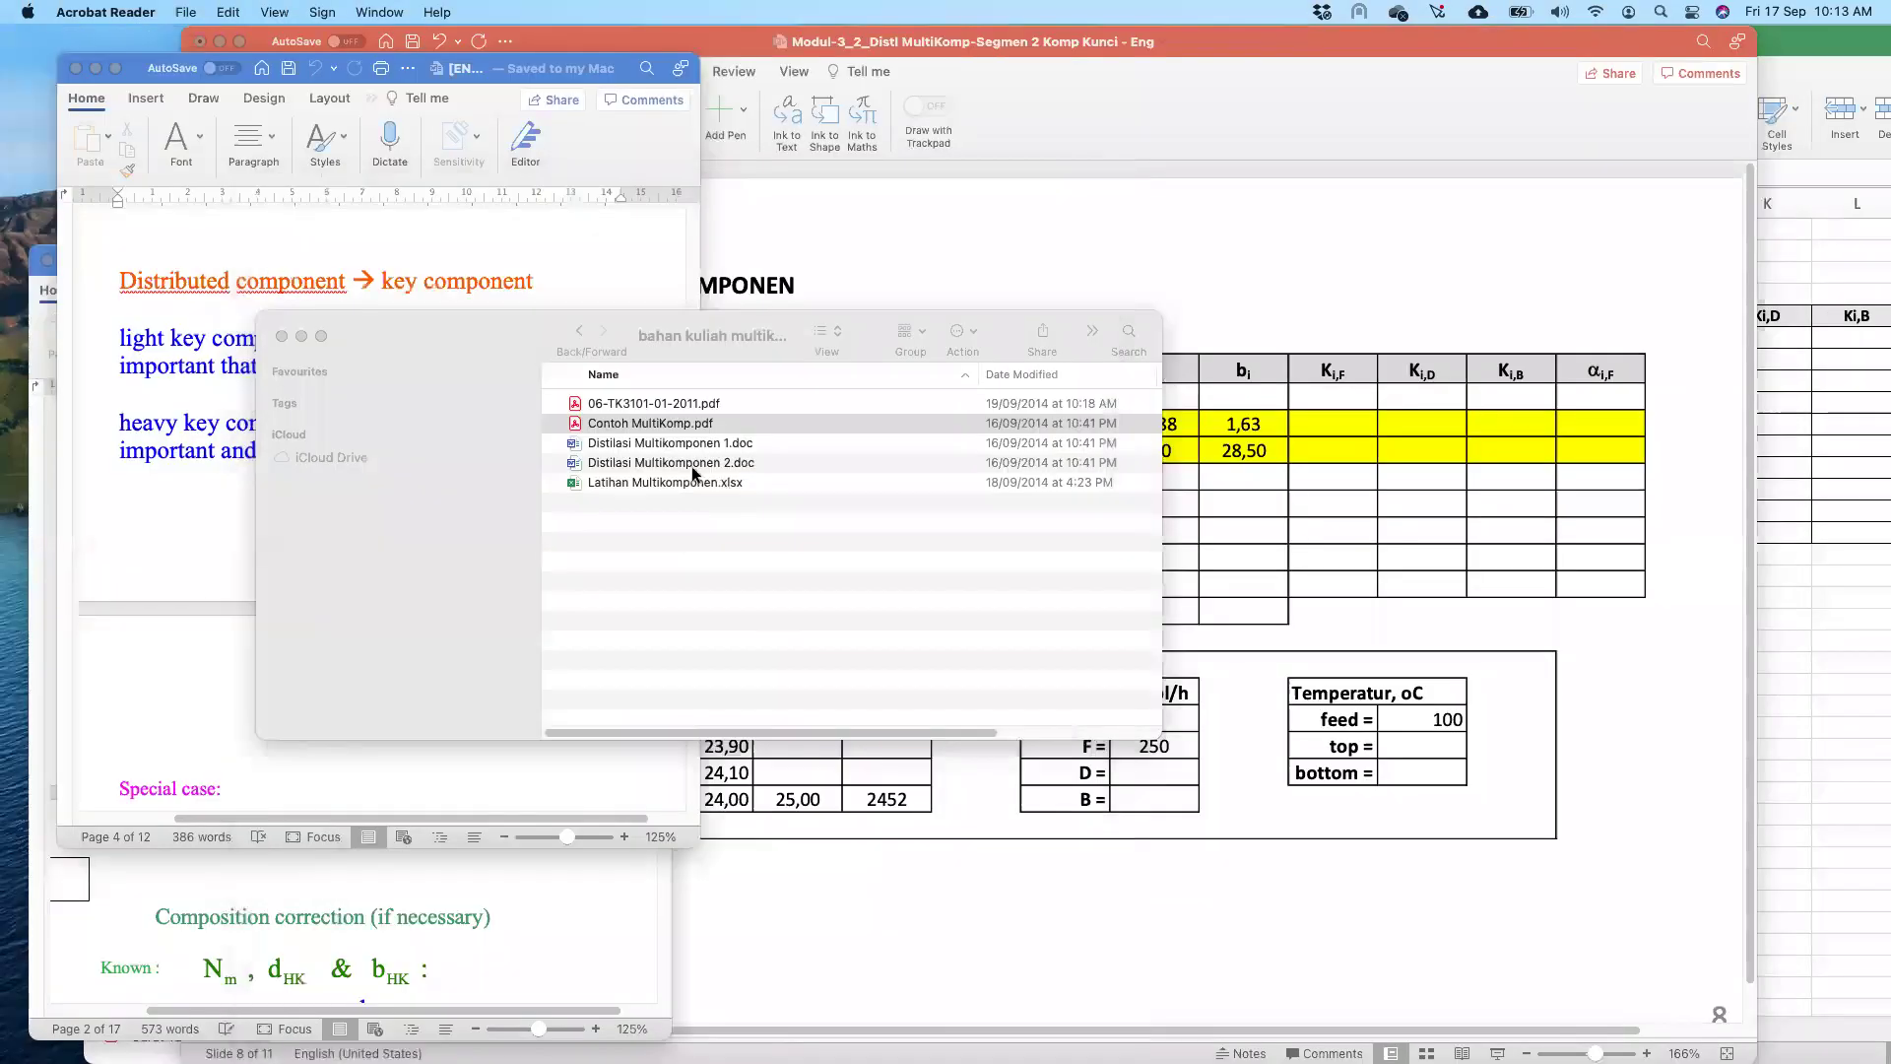
click(258, 38)
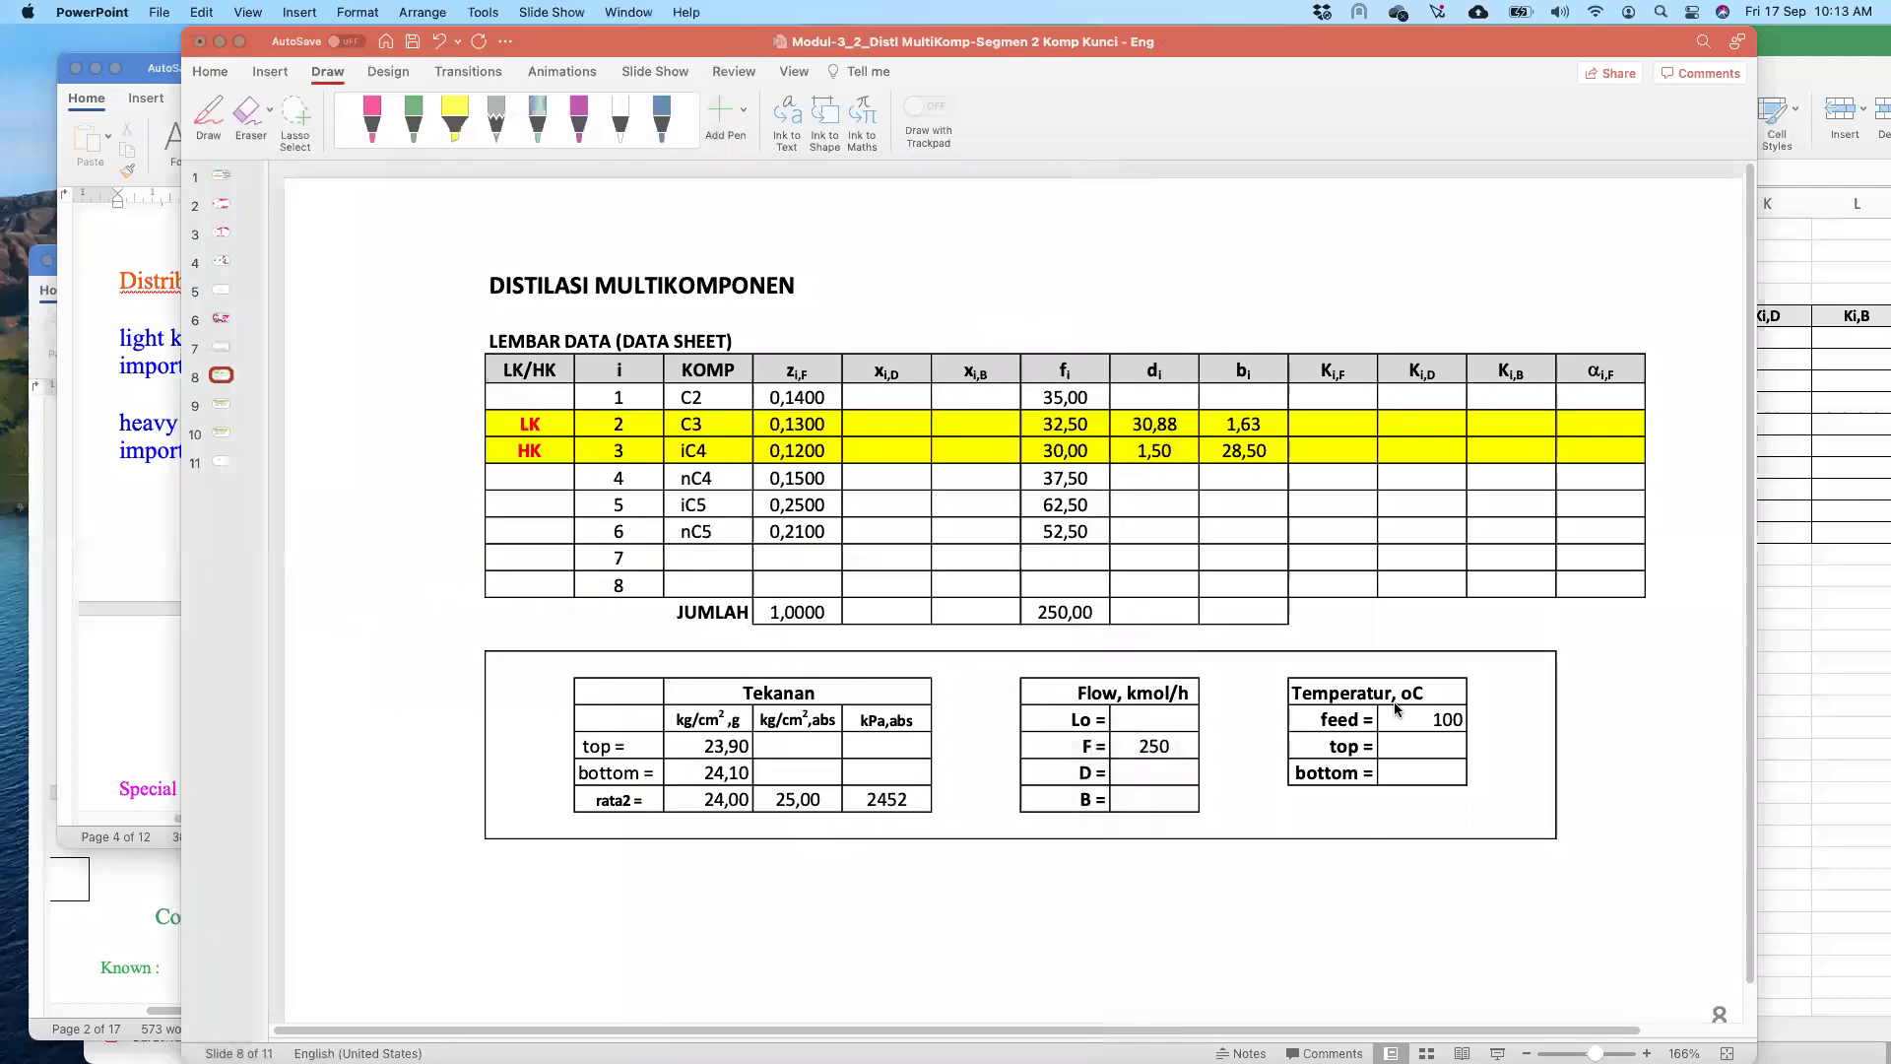
click(239, 43)
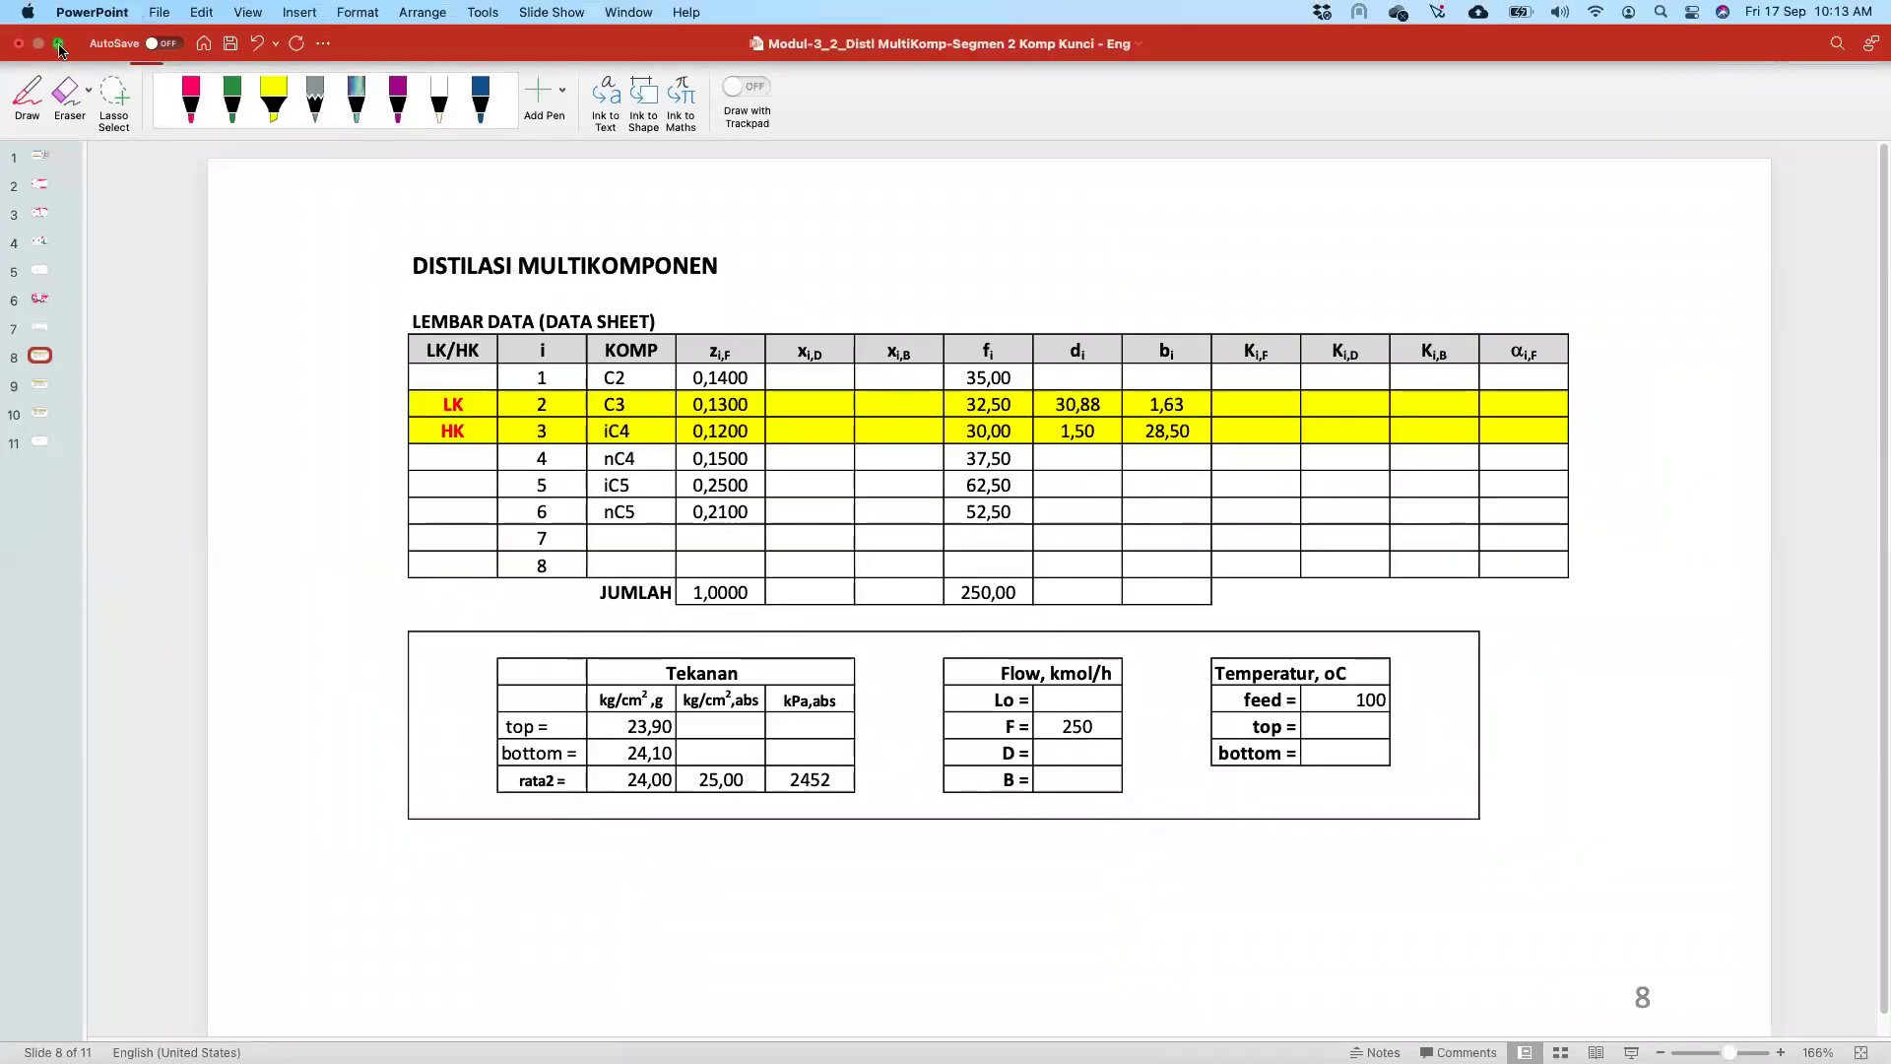
click(60, 45)
drag(752, 23, 424, 23)
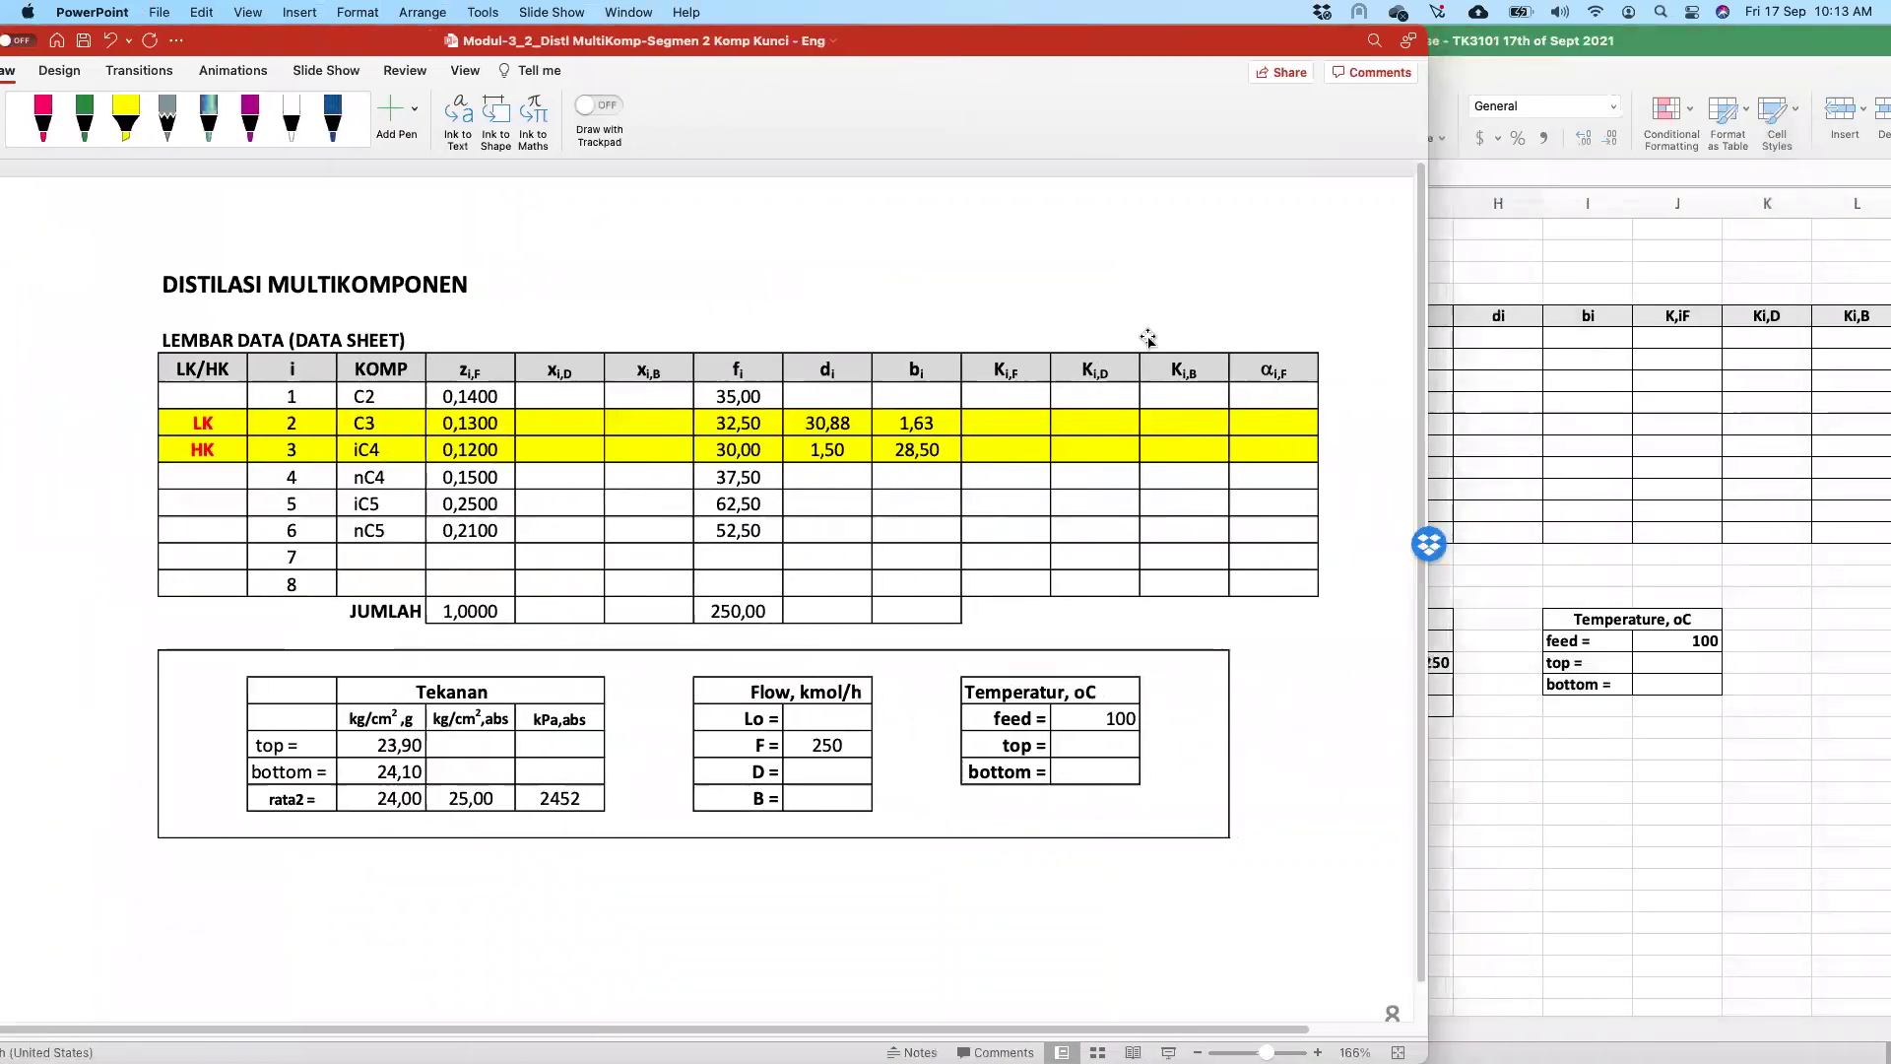
- Arrange the Excel workbook beside the PowerPoint slide, zooming the slide out to 144% so its di and bi columns stay in view
click(1493, 591)
drag(1665, 45, 1877, 73)
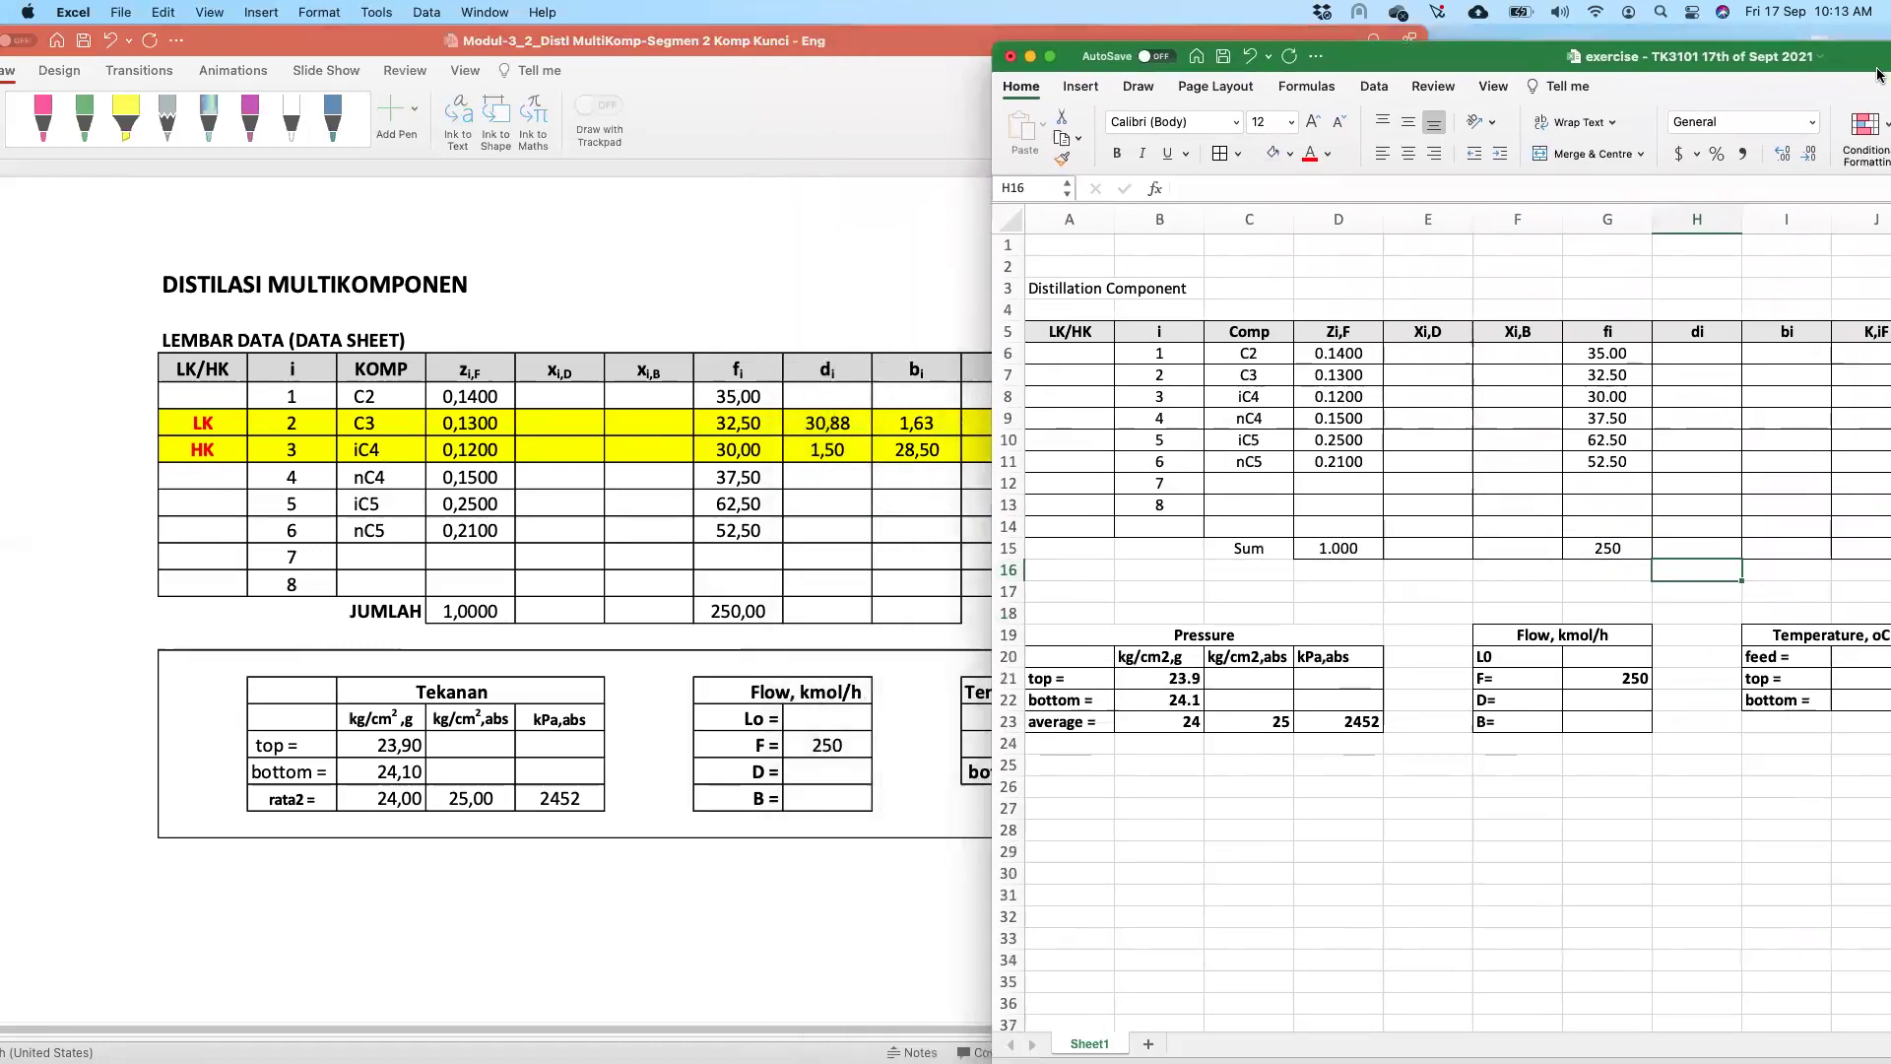
click(823, 457)
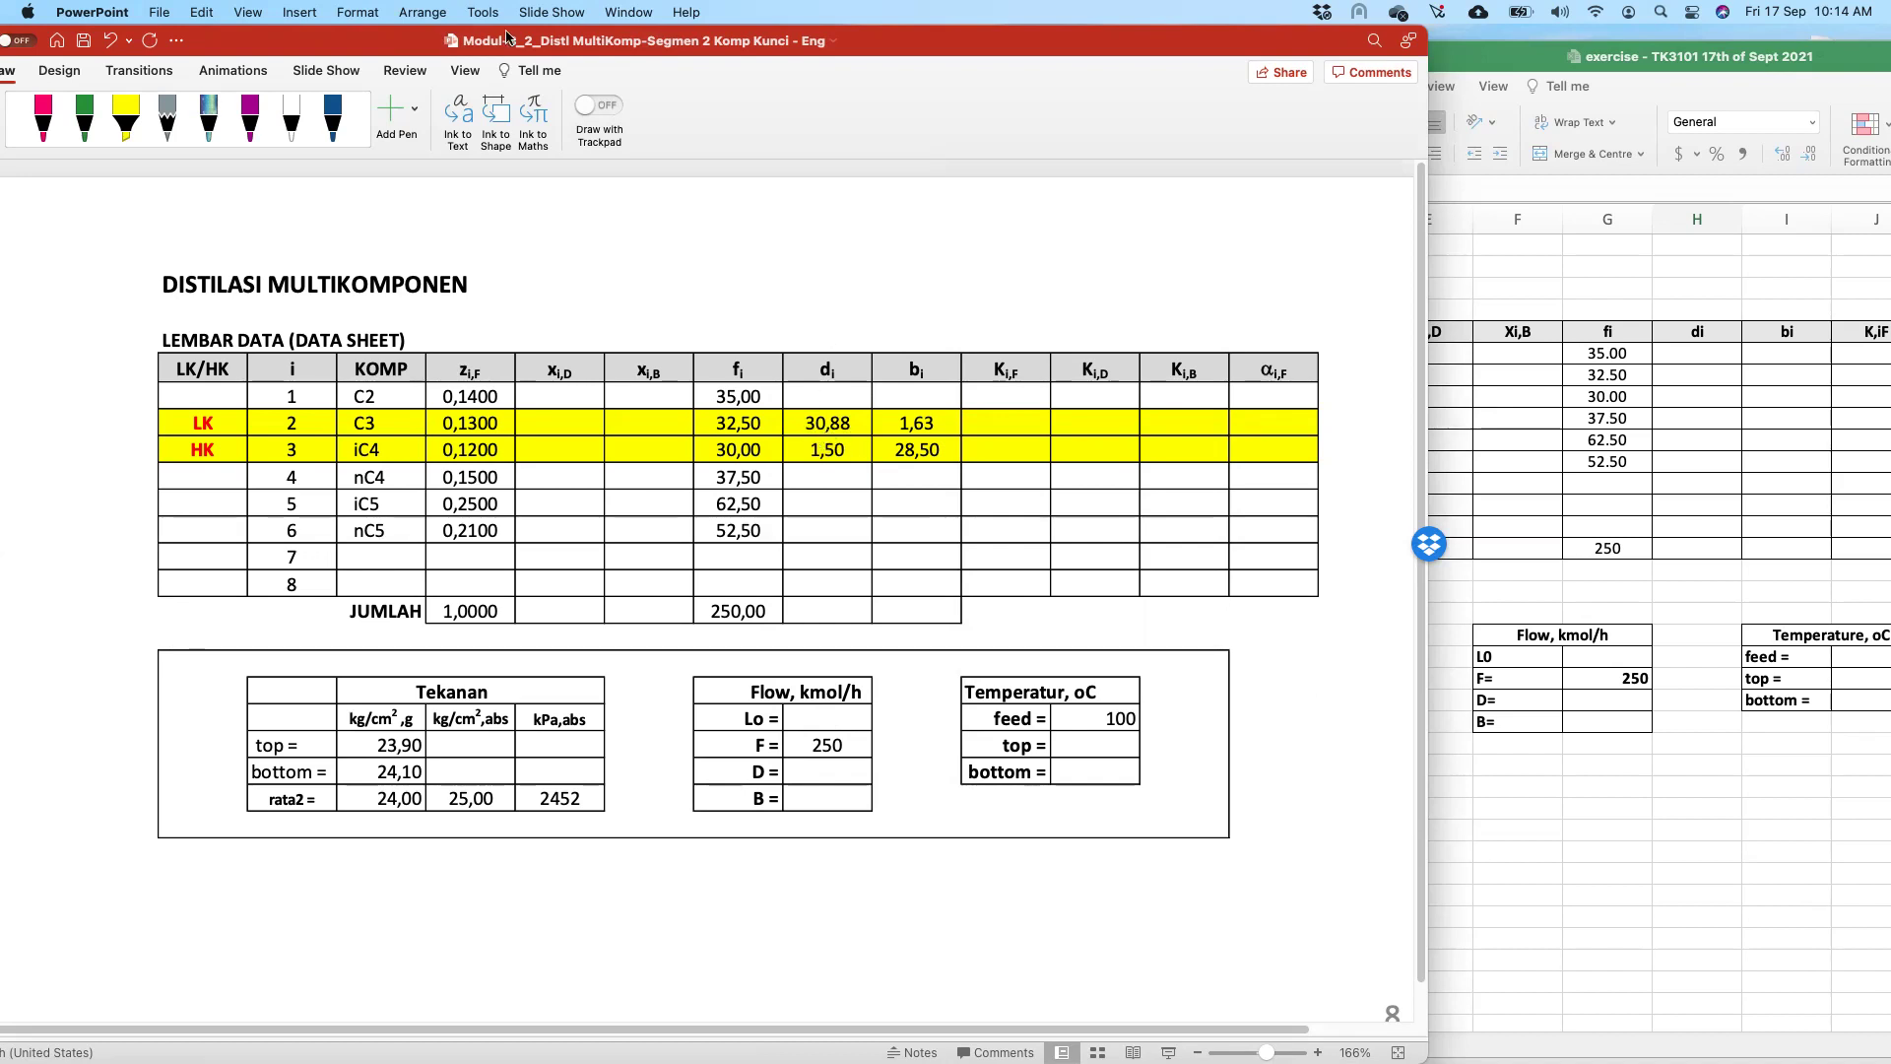
drag(311, 49, 196, 50)
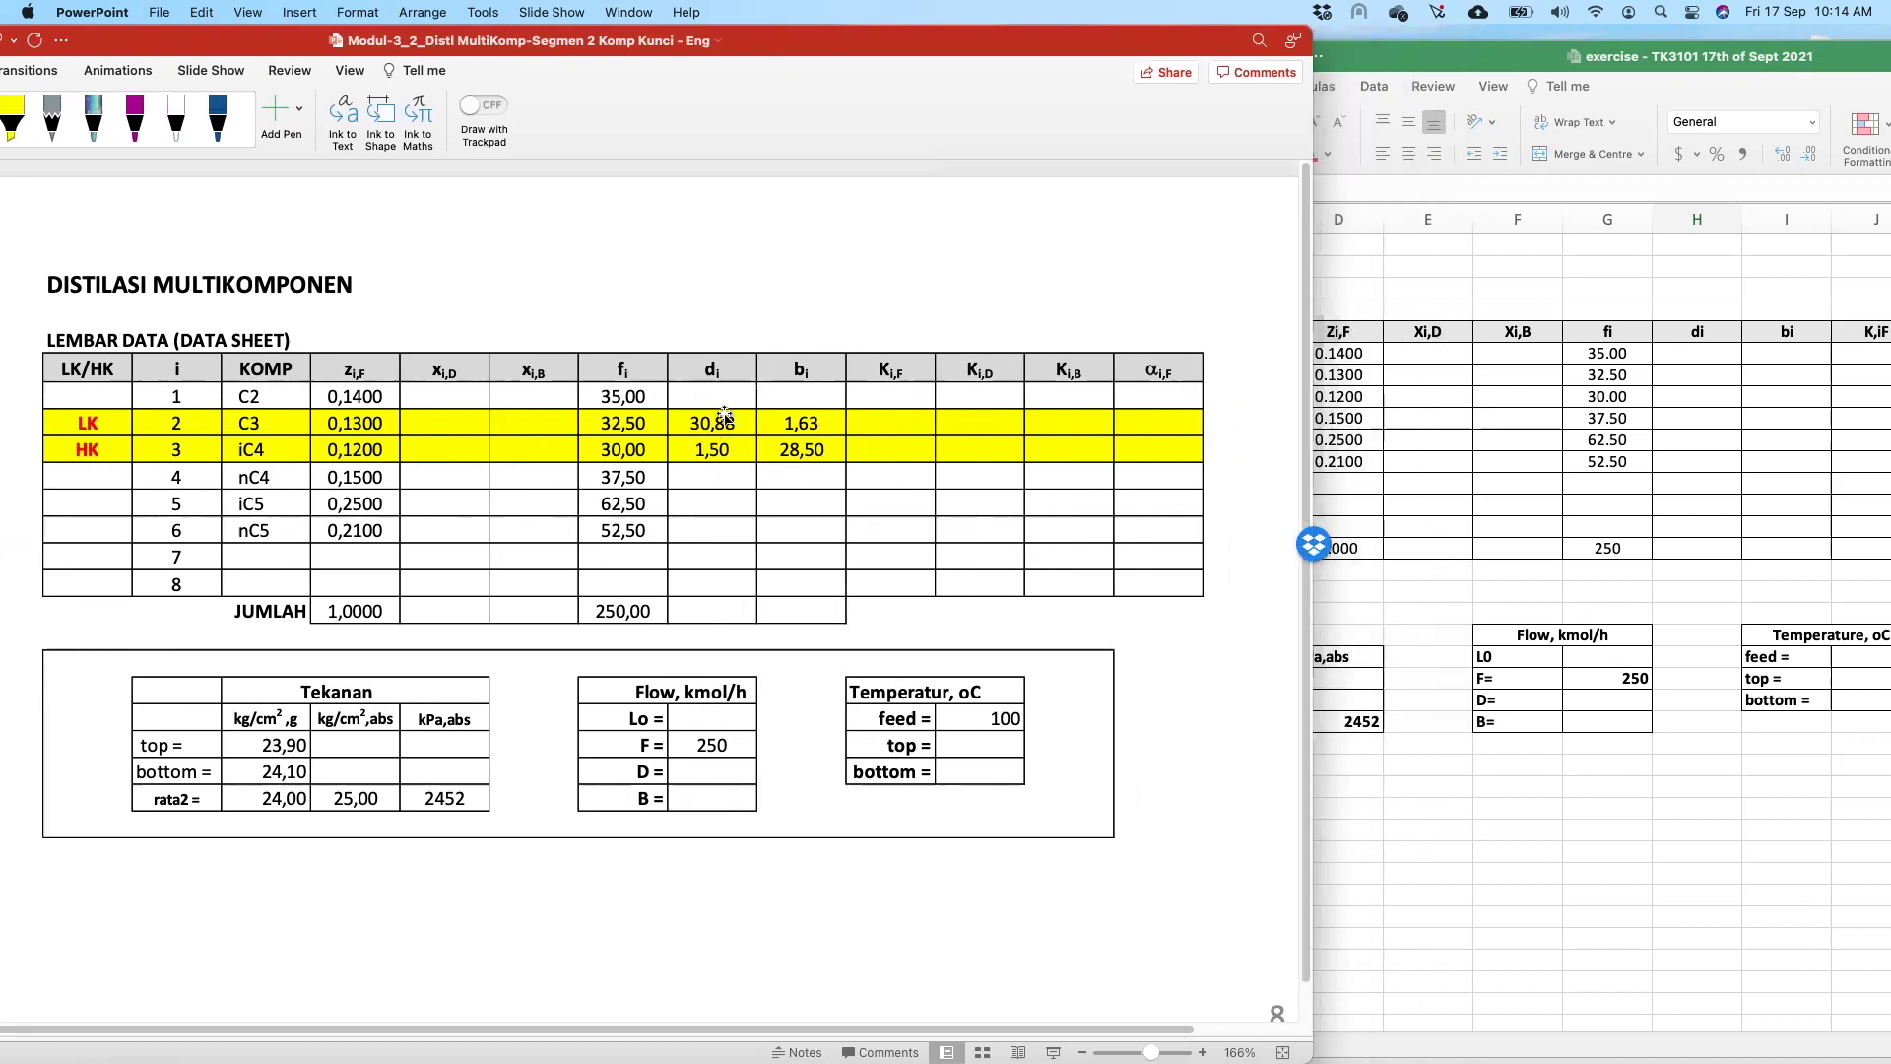
scroll(698, 443, down, 2)
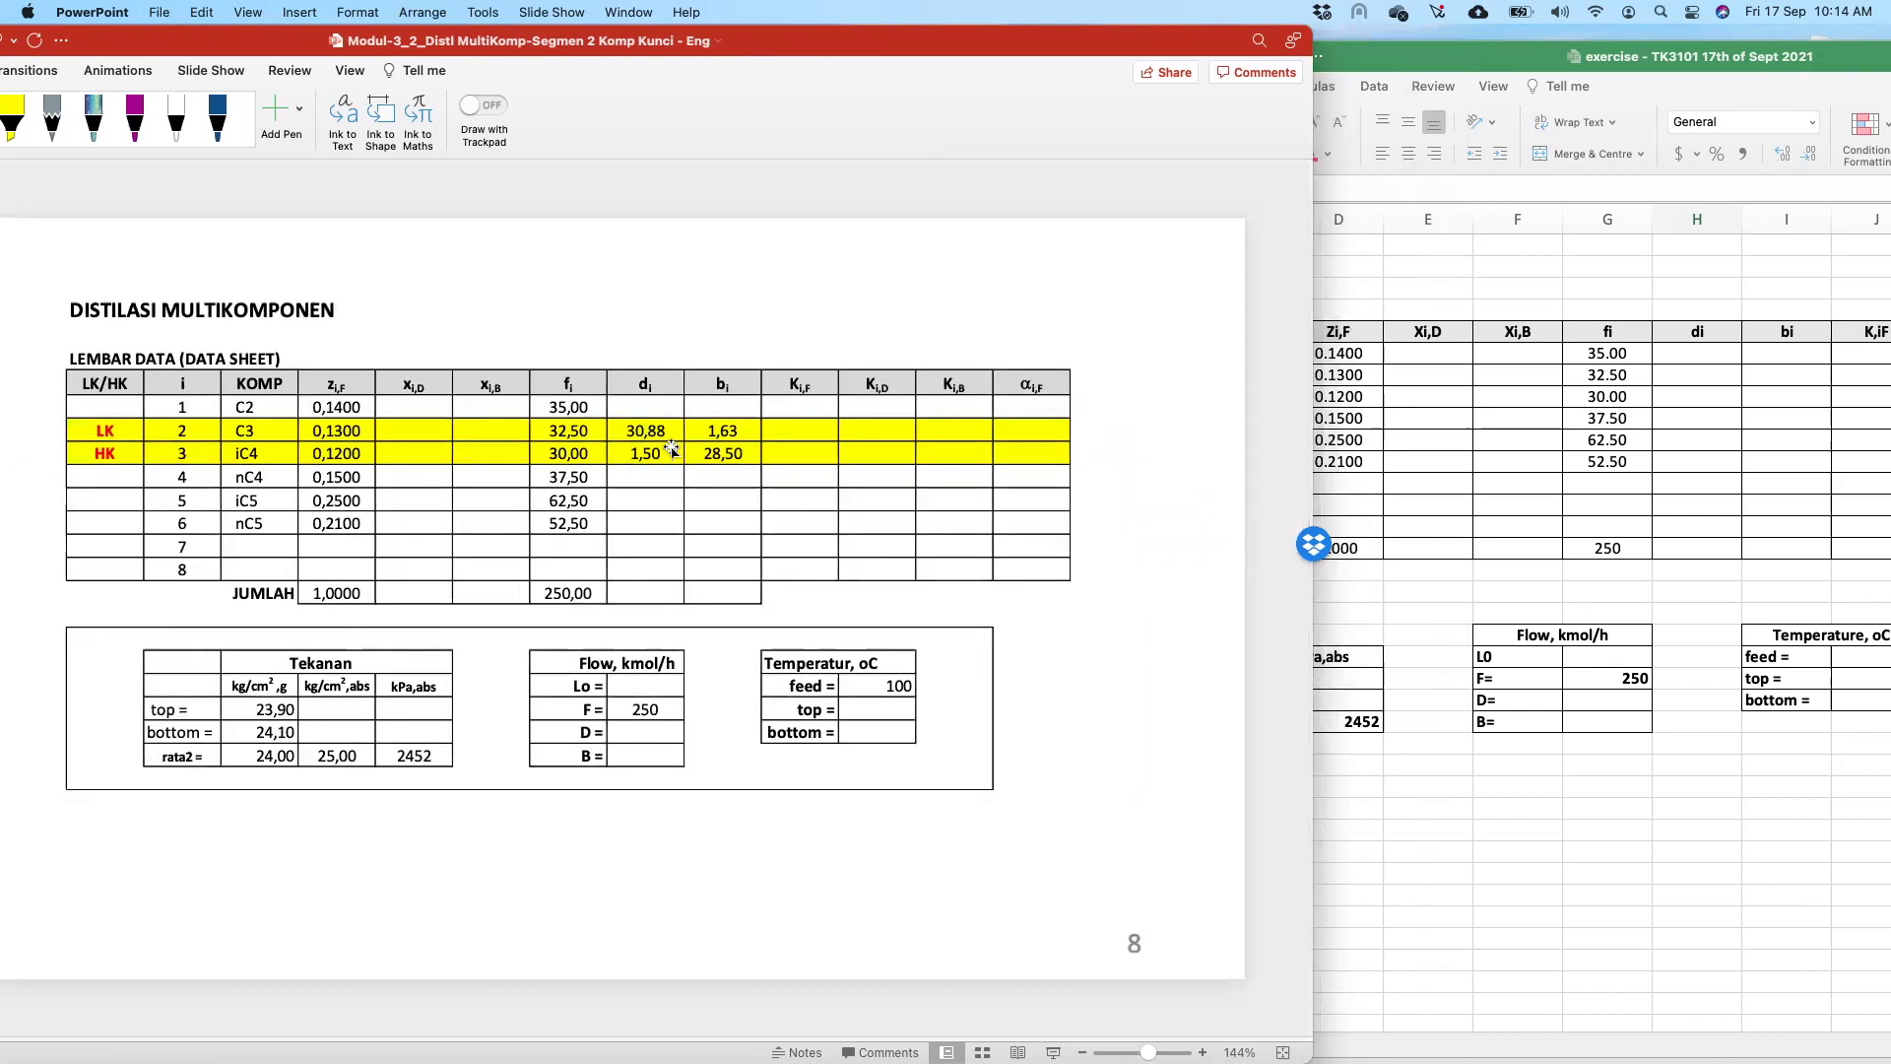
click(1523, 158)
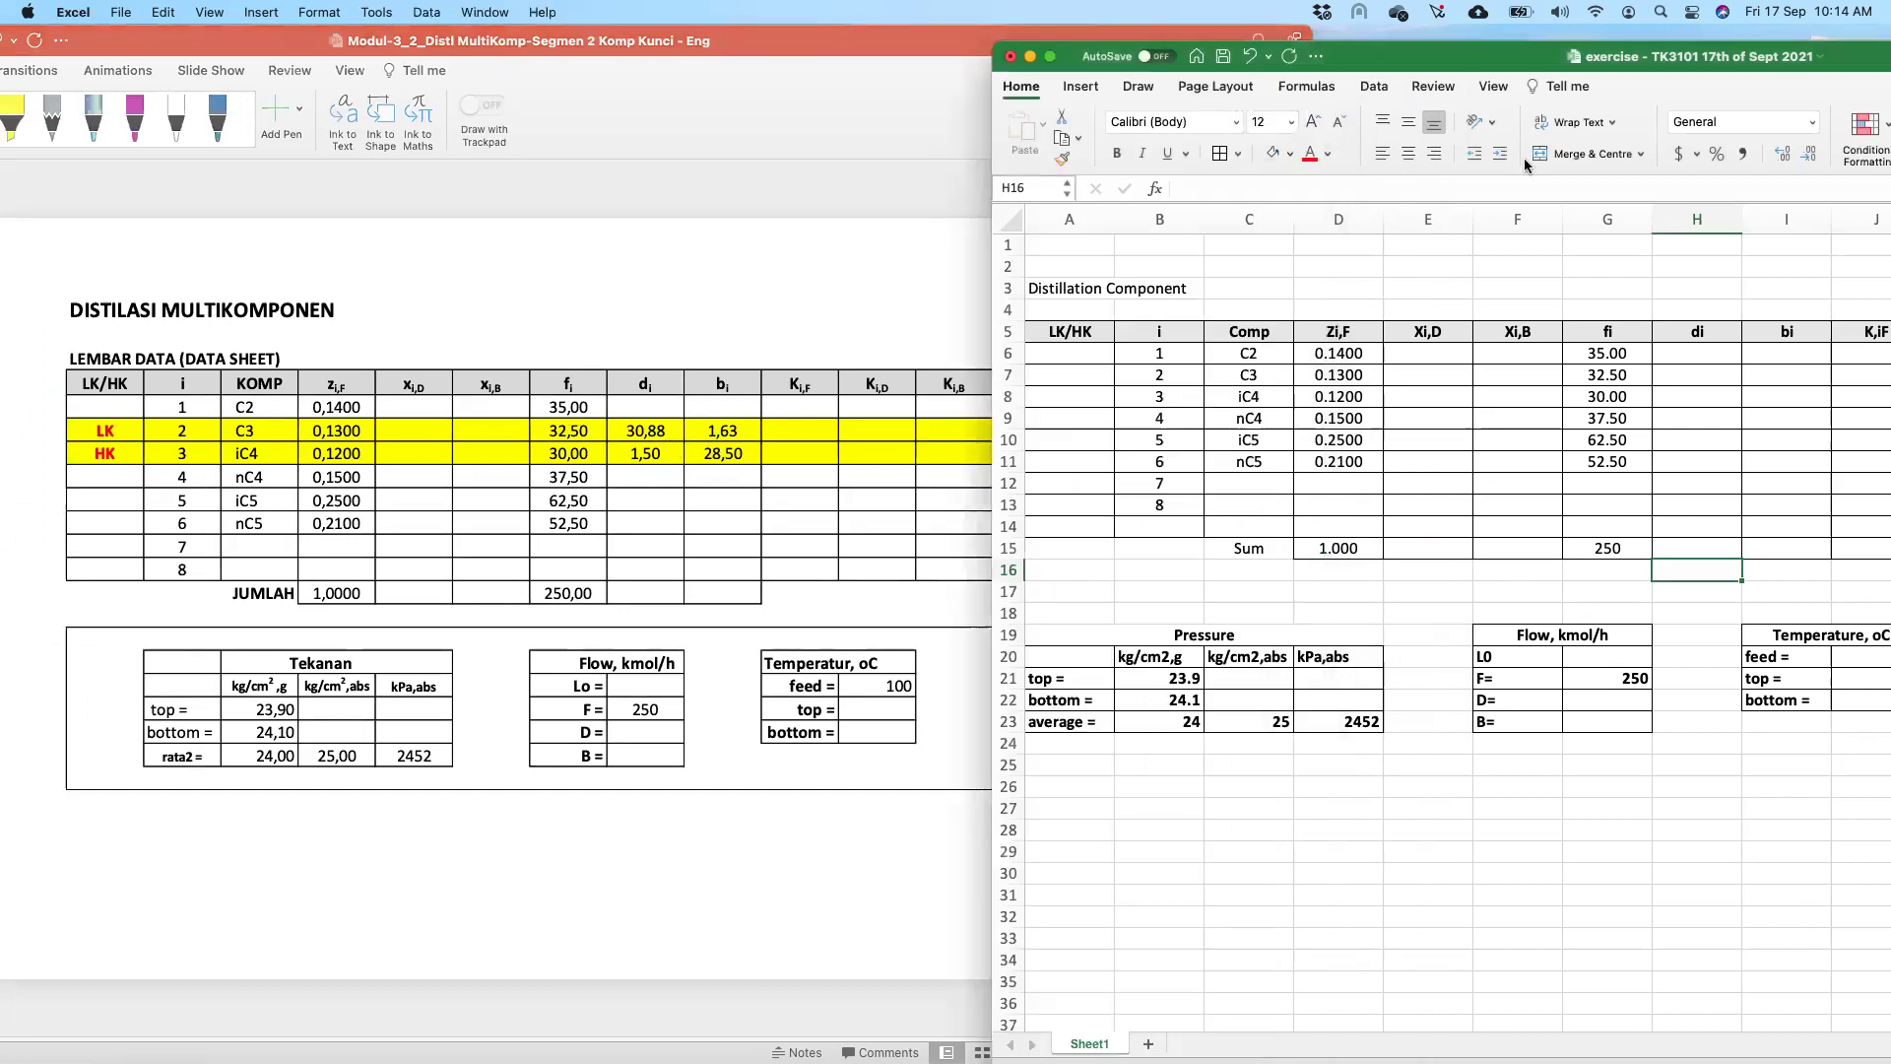
drag(1474, 61, 1233, 31)
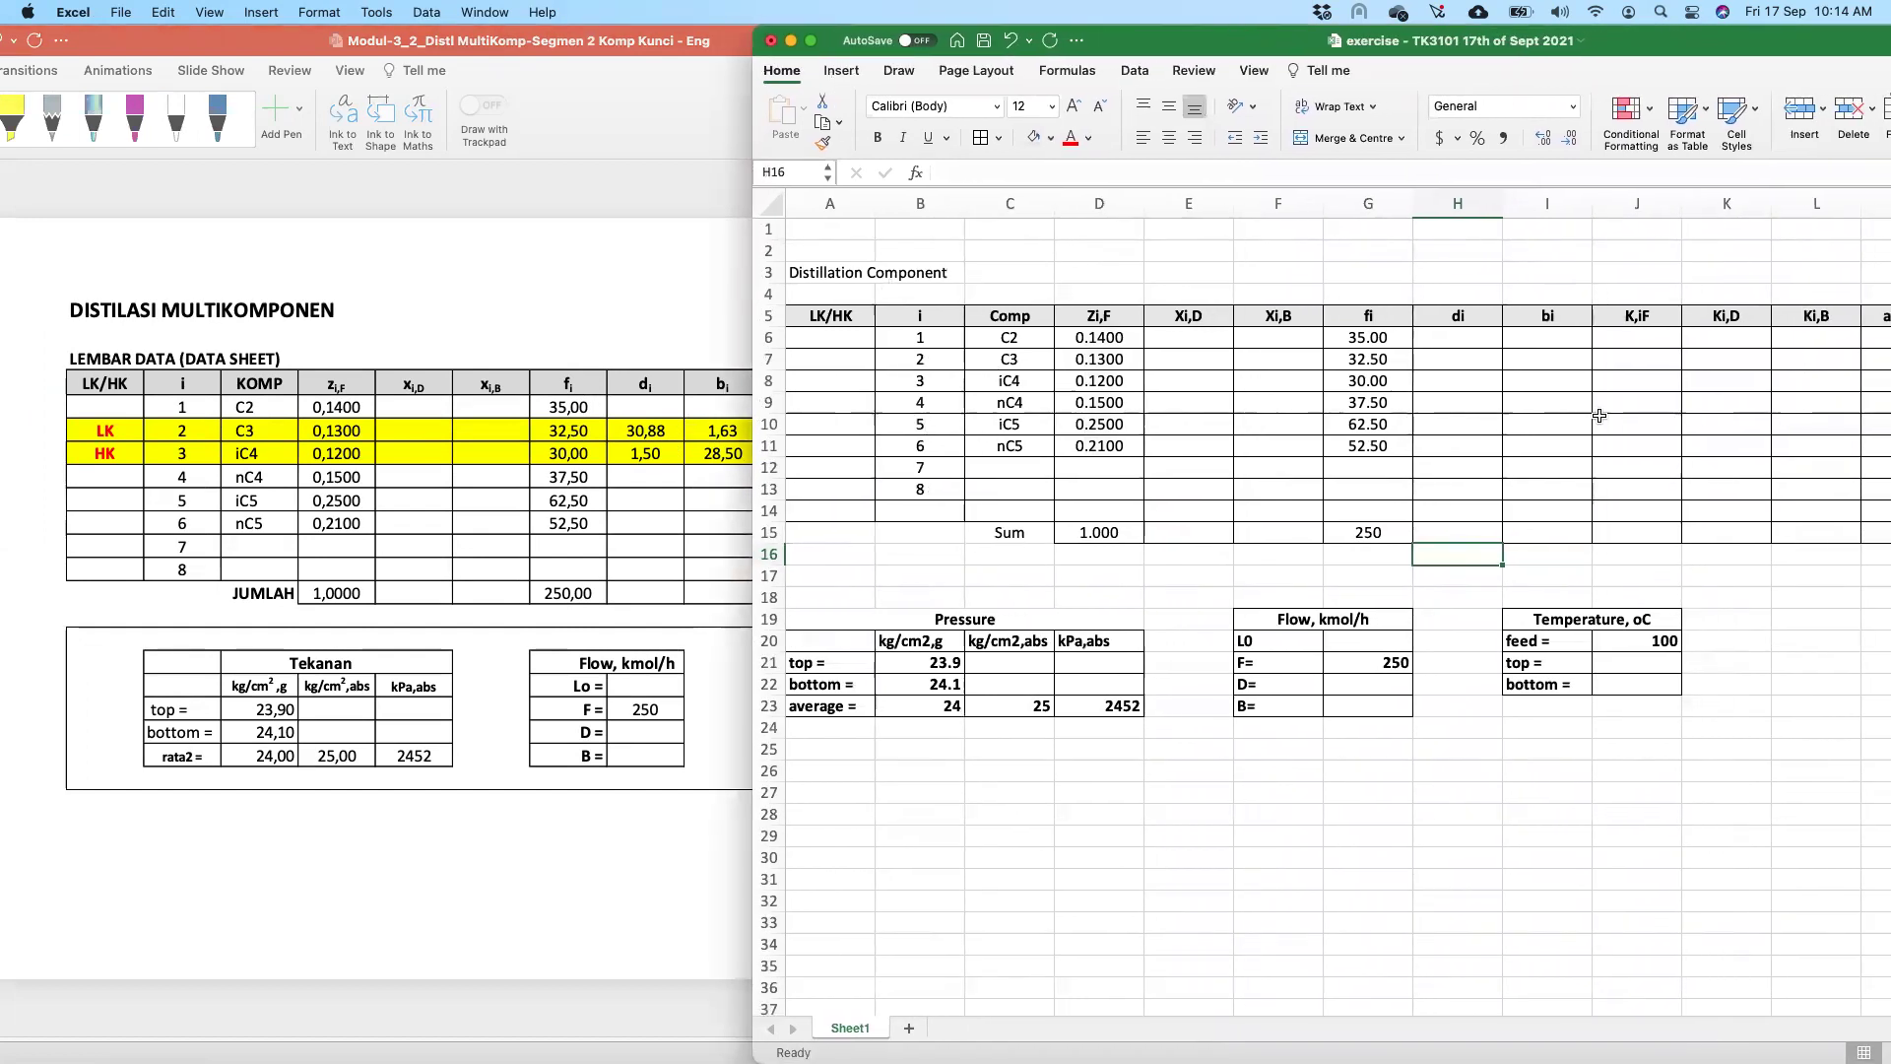
- Select the di and bi cells H7:I11 and start entering a value beginning with 30 in I7
click(1481, 380)
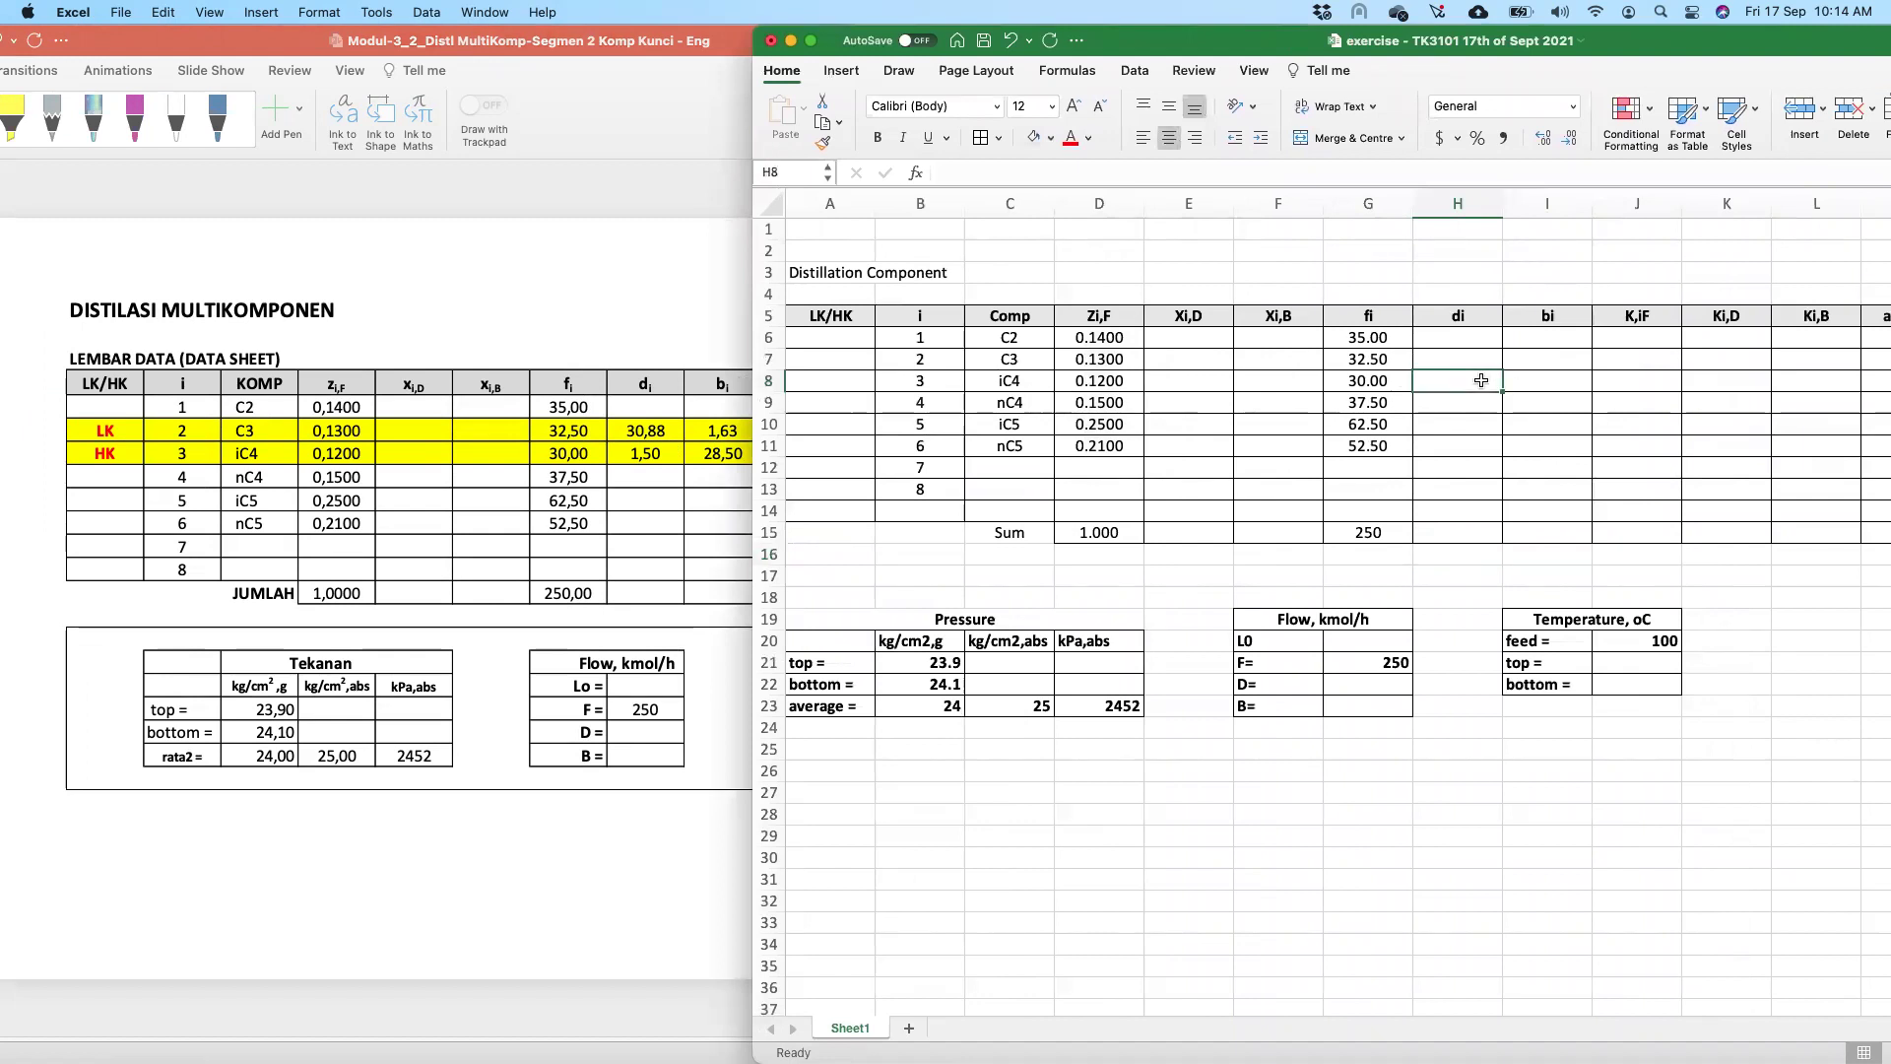
drag(1547, 358, 1462, 441)
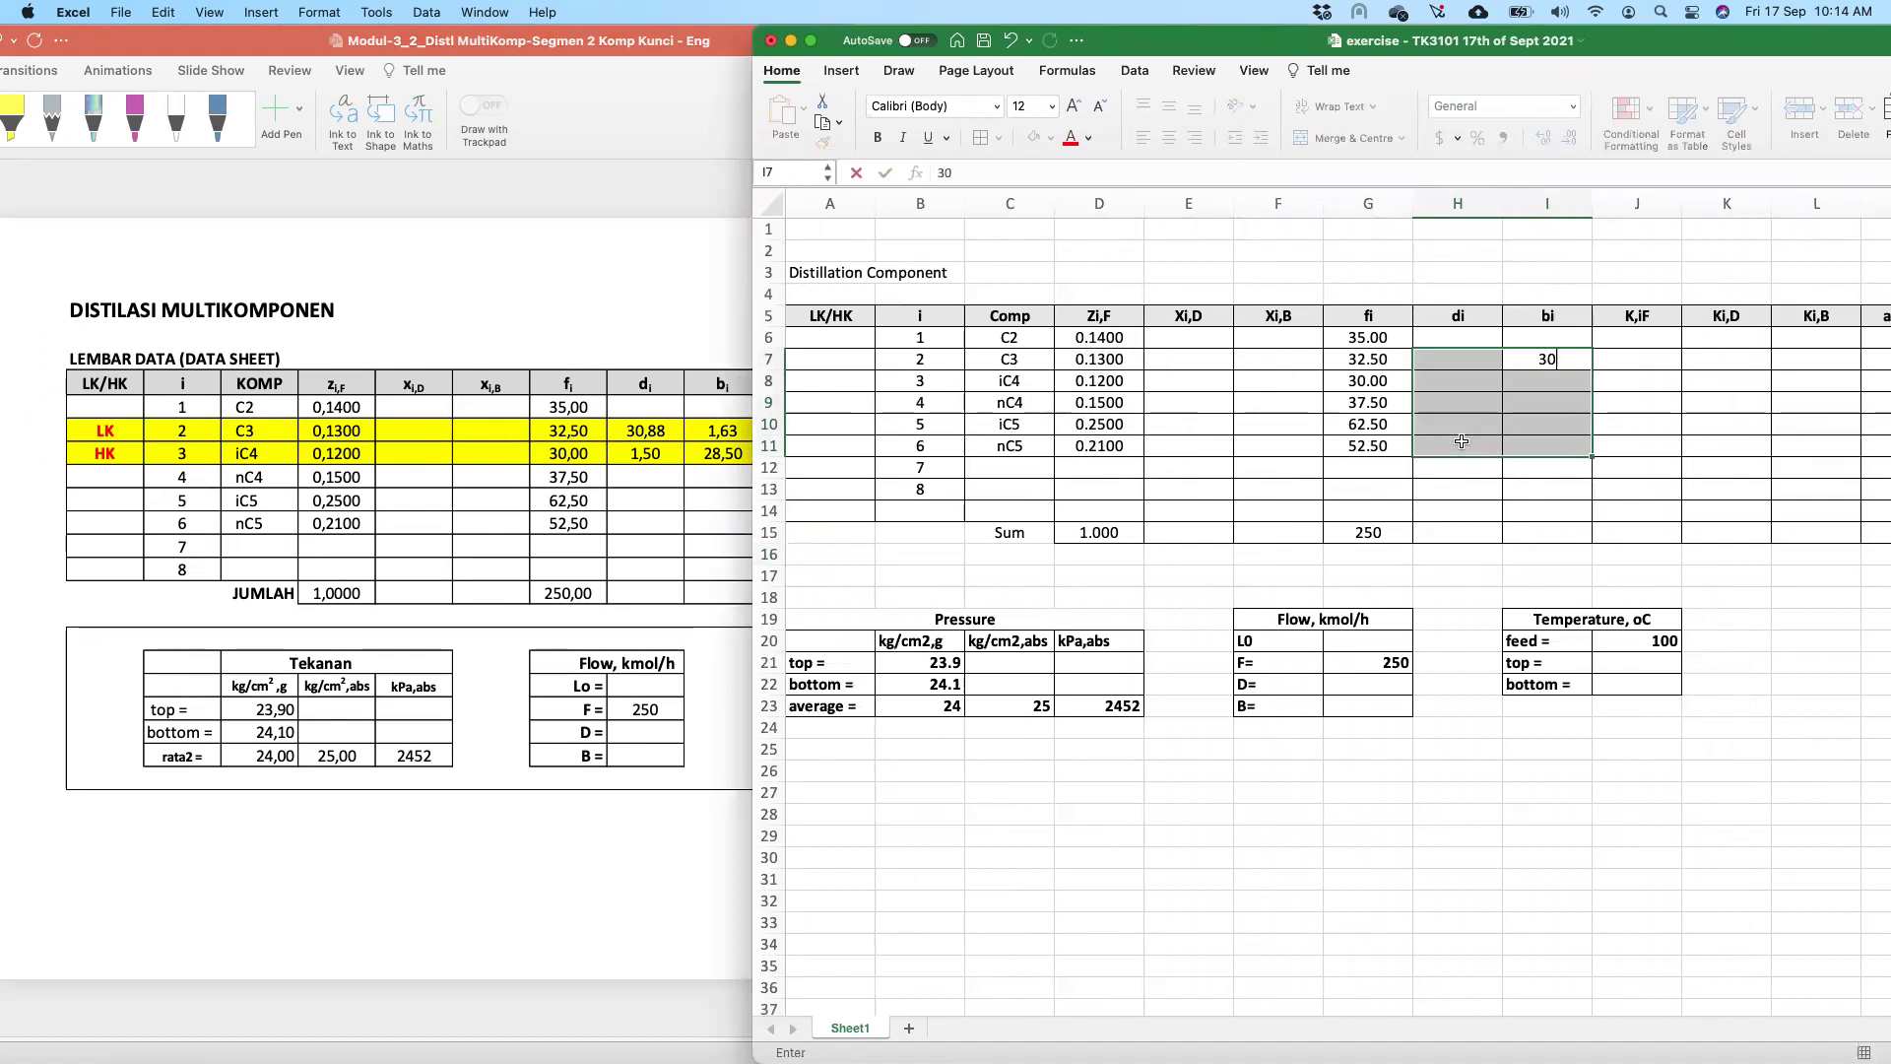
- Enter the di values 30.88 for C3 in H7 and 1.5 for iC4 in H8
double_click(1460, 360)
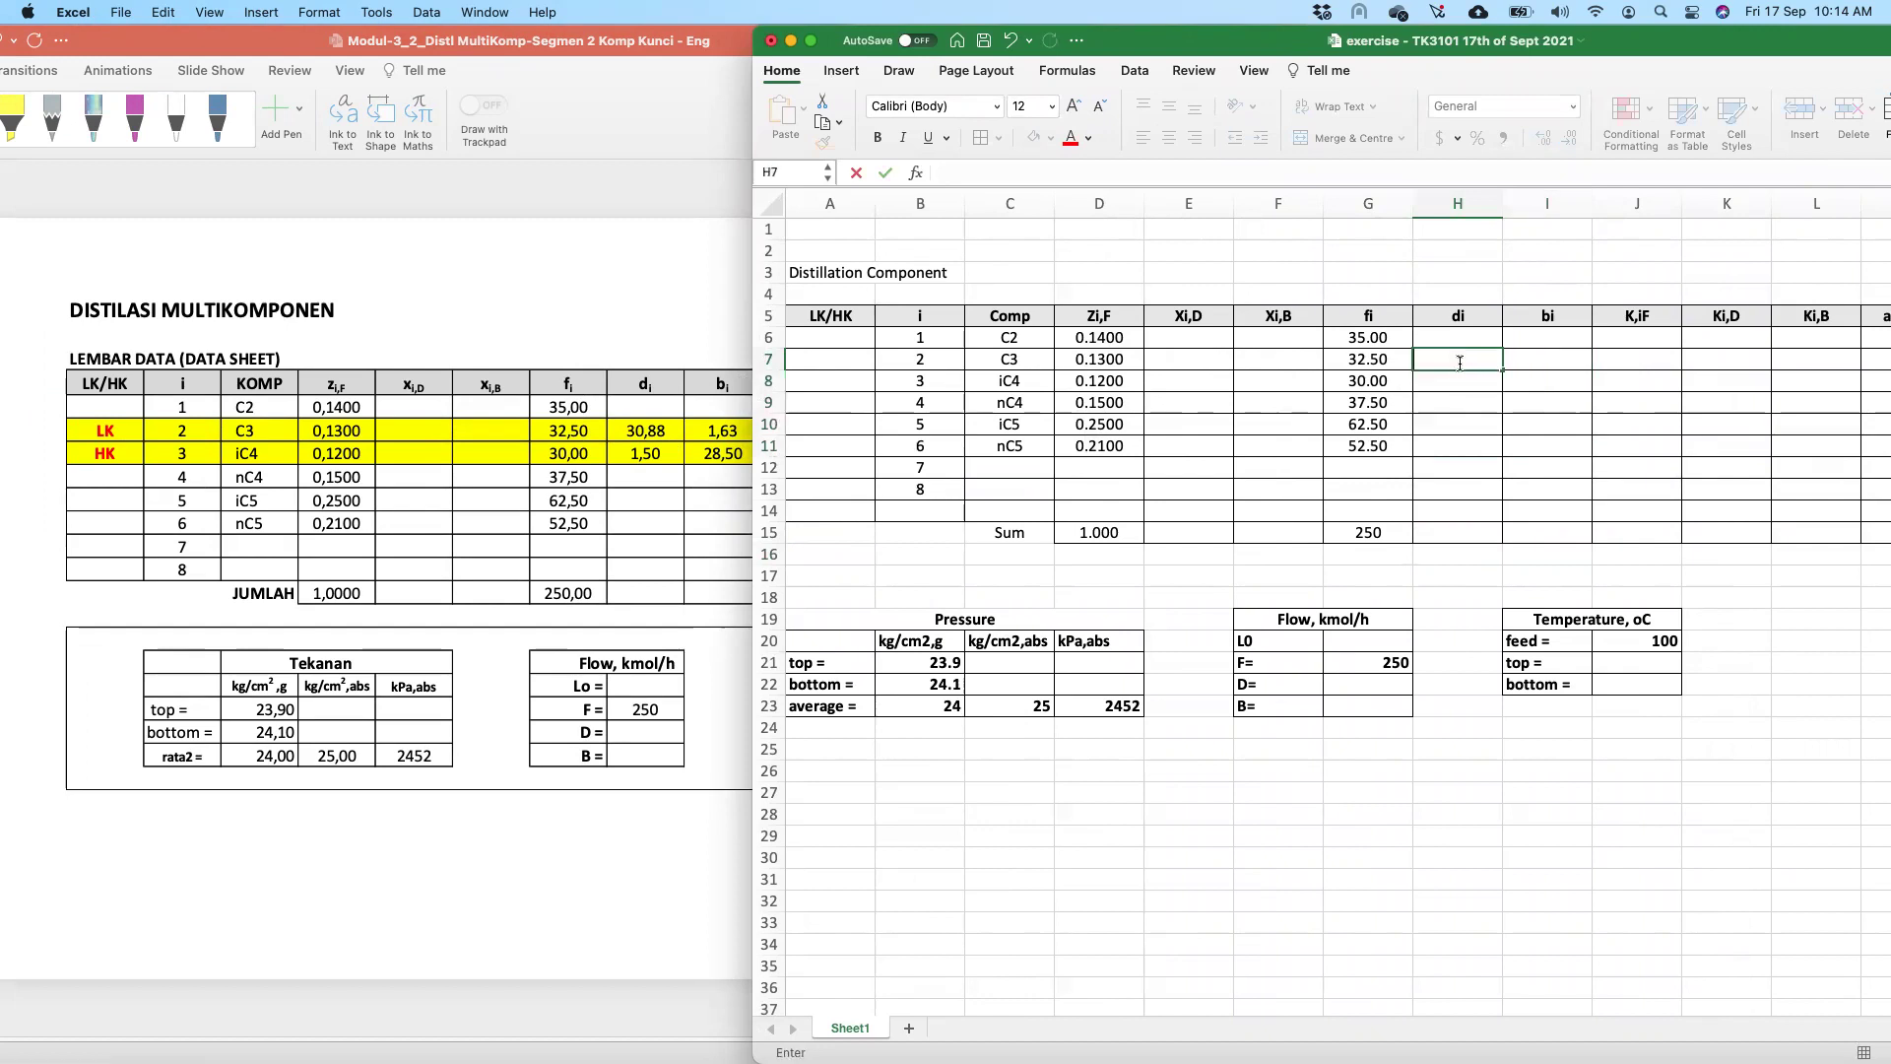
text(30.88)
key(Return)
text(1.5)
key(Tab)
- Enter the bi values 1.63 for C3 in I7 and 28.5 for iC4 in I8
click(1510, 359)
text(1)
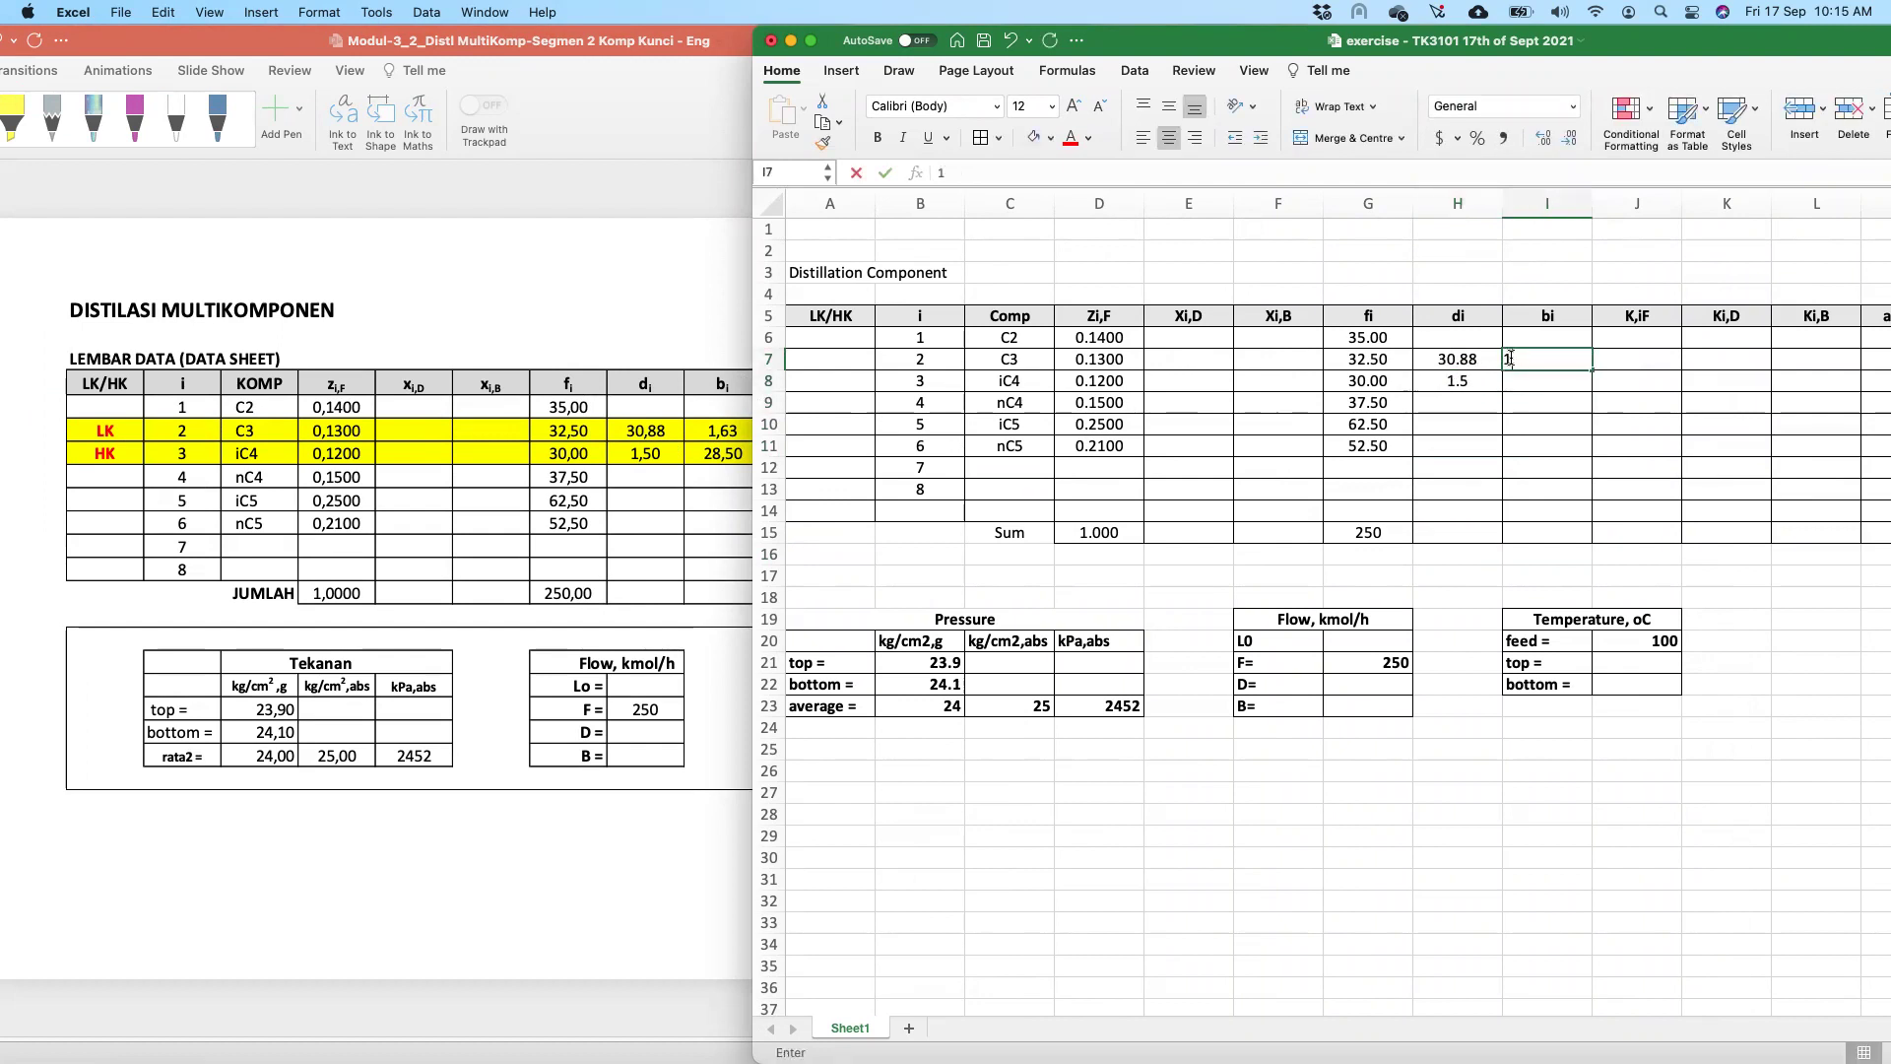
text(.63)
key(Return)
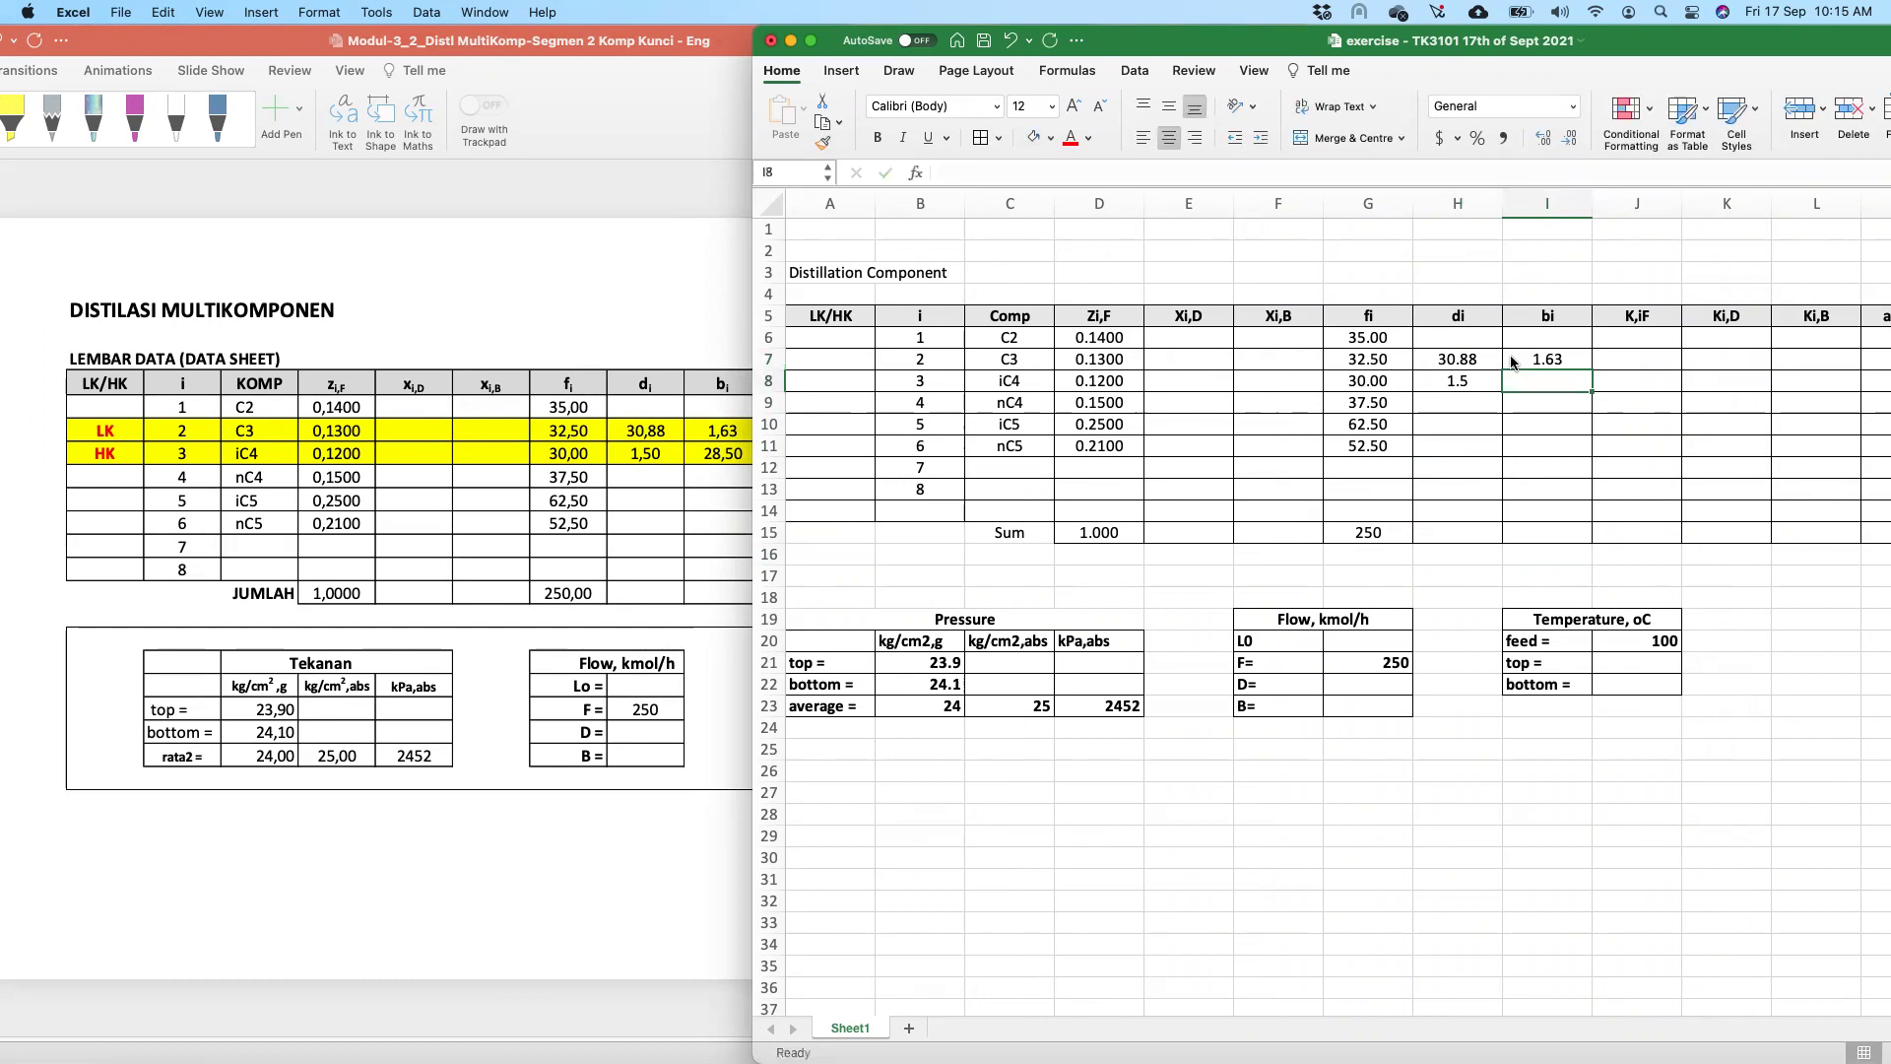
text(28.5)
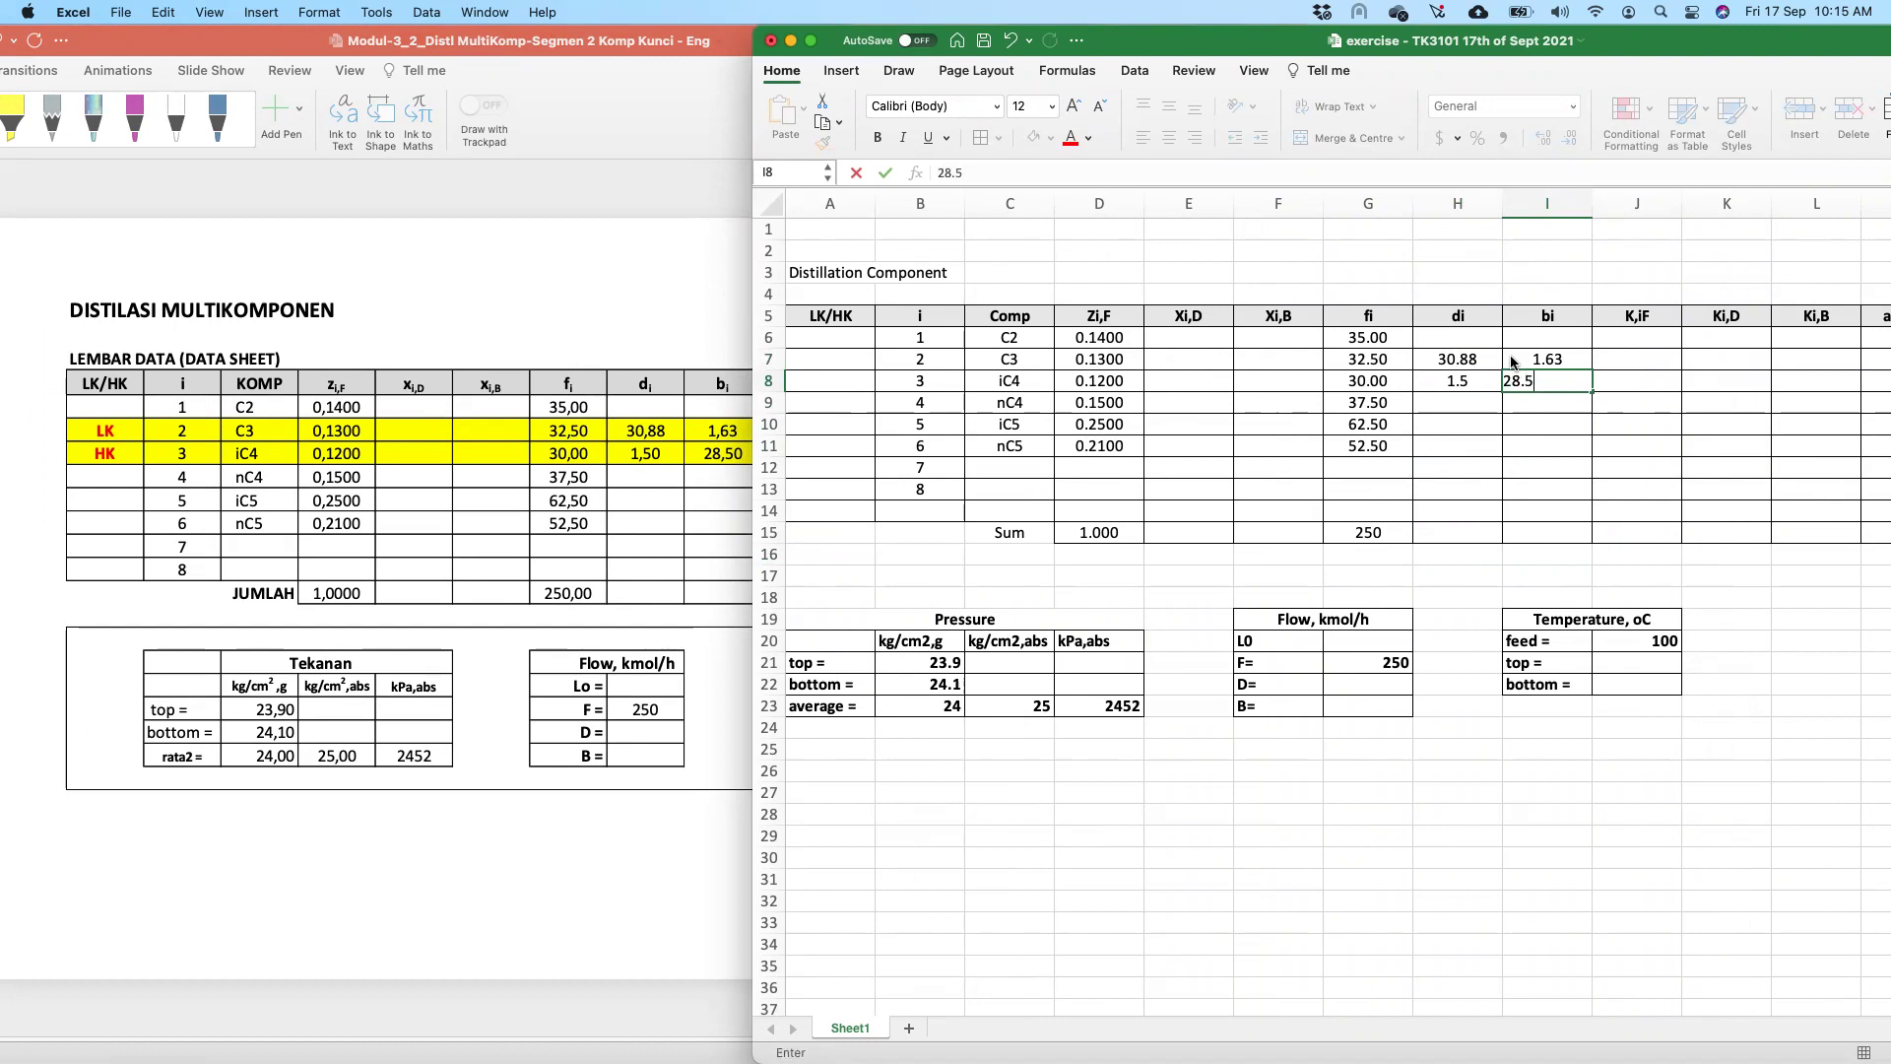
key(Return)
click(1454, 337)
shift+click(1581, 504)
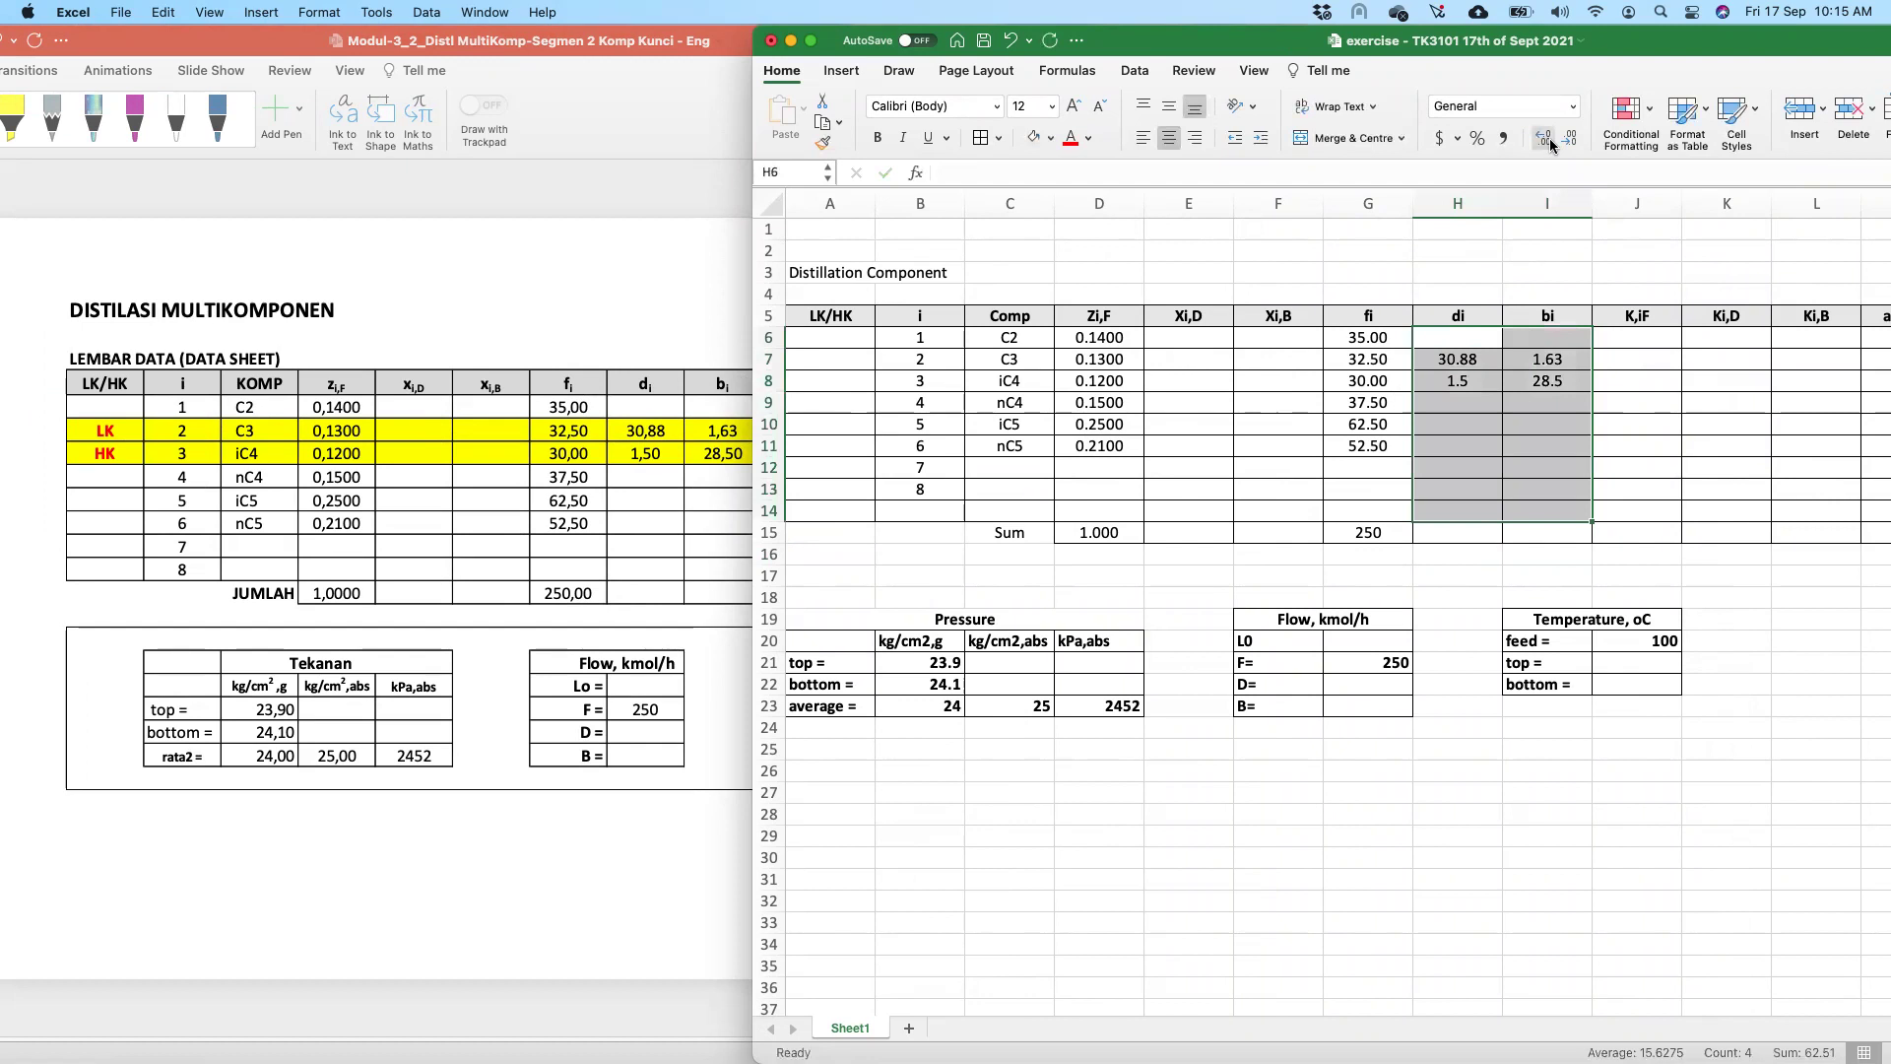
click(1542, 358)
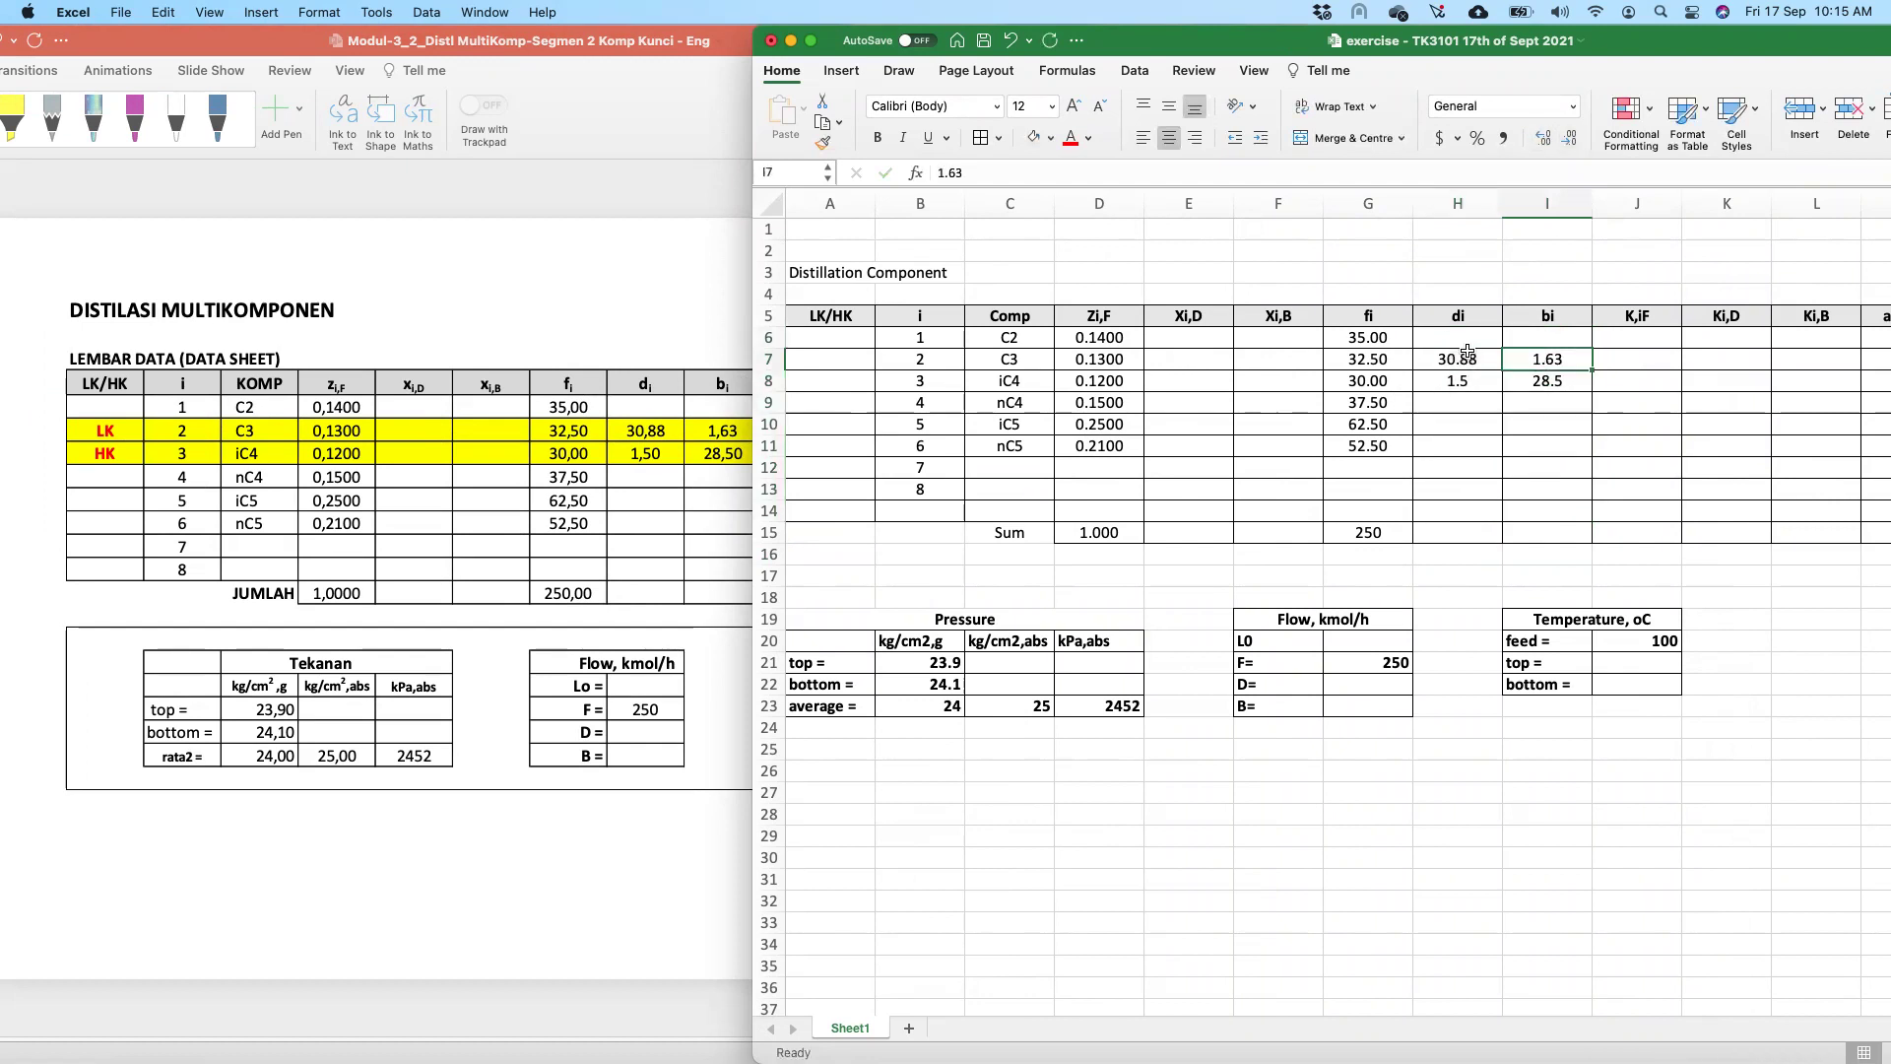
click(1448, 336)
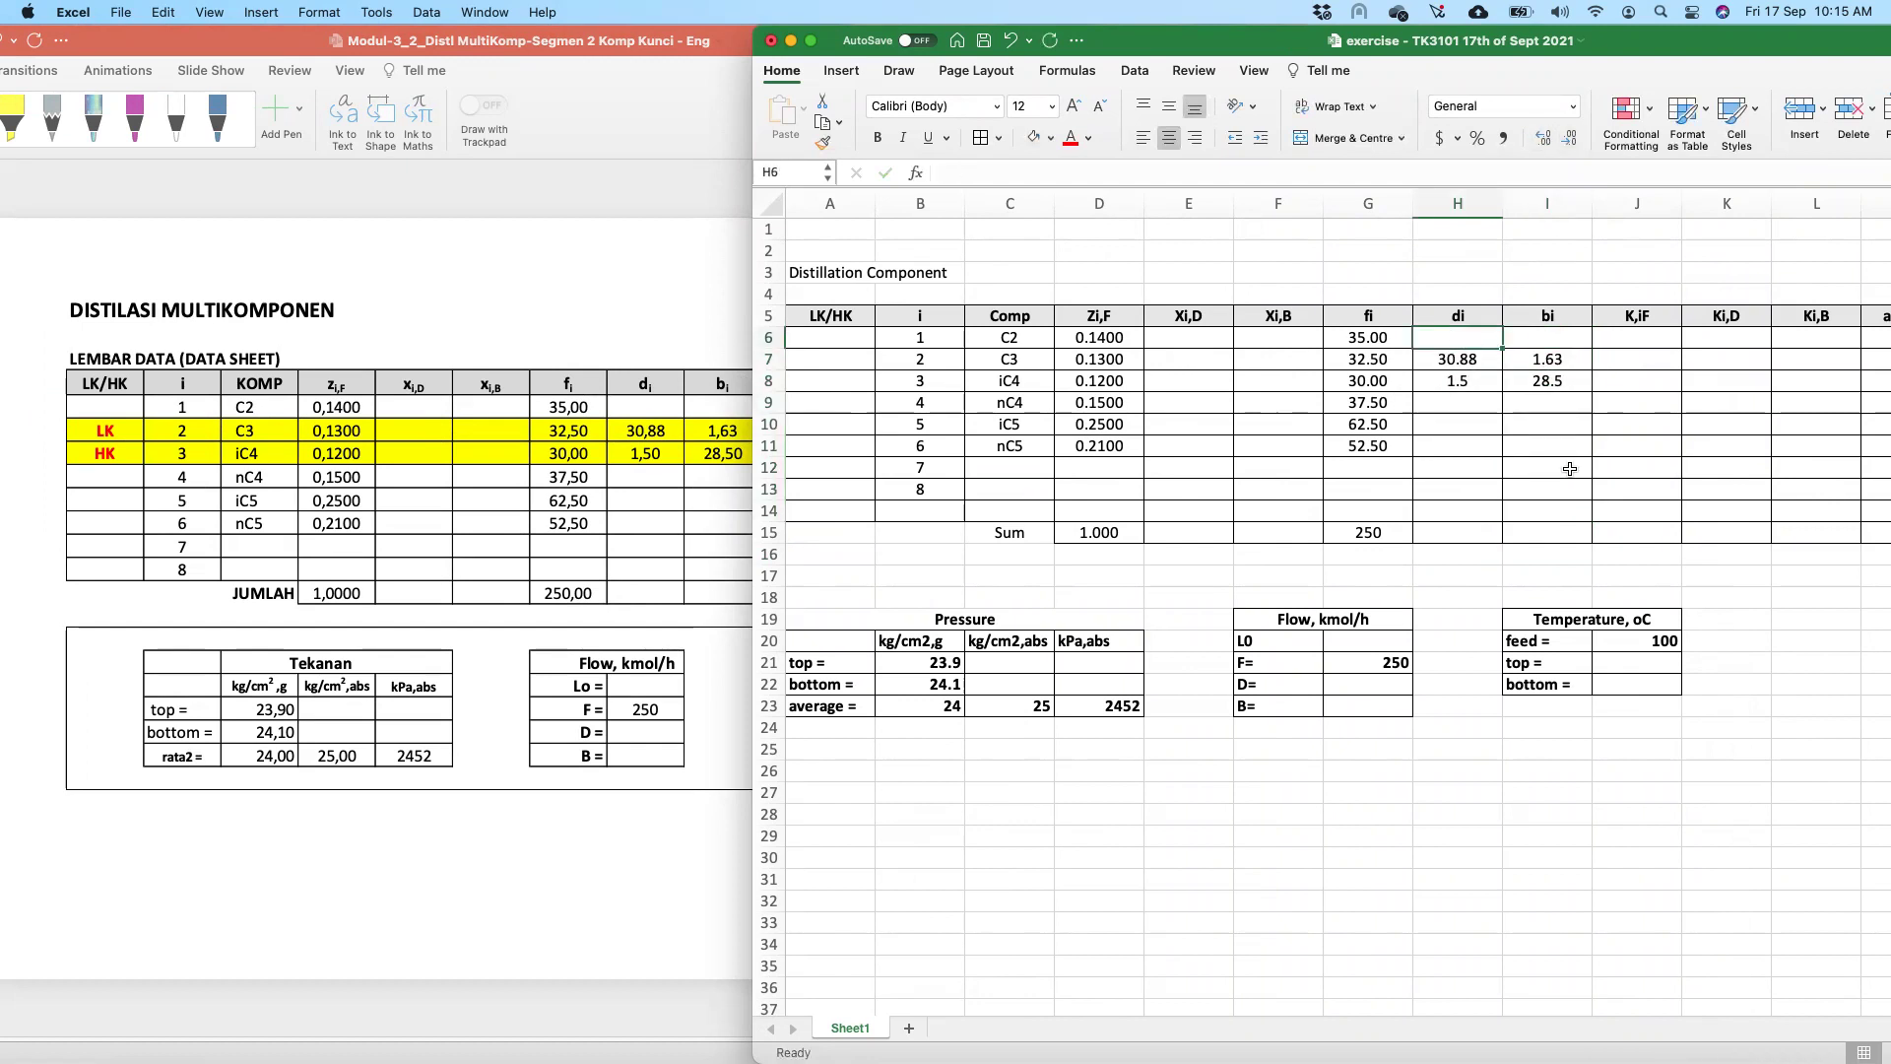
shift+click(1554, 509)
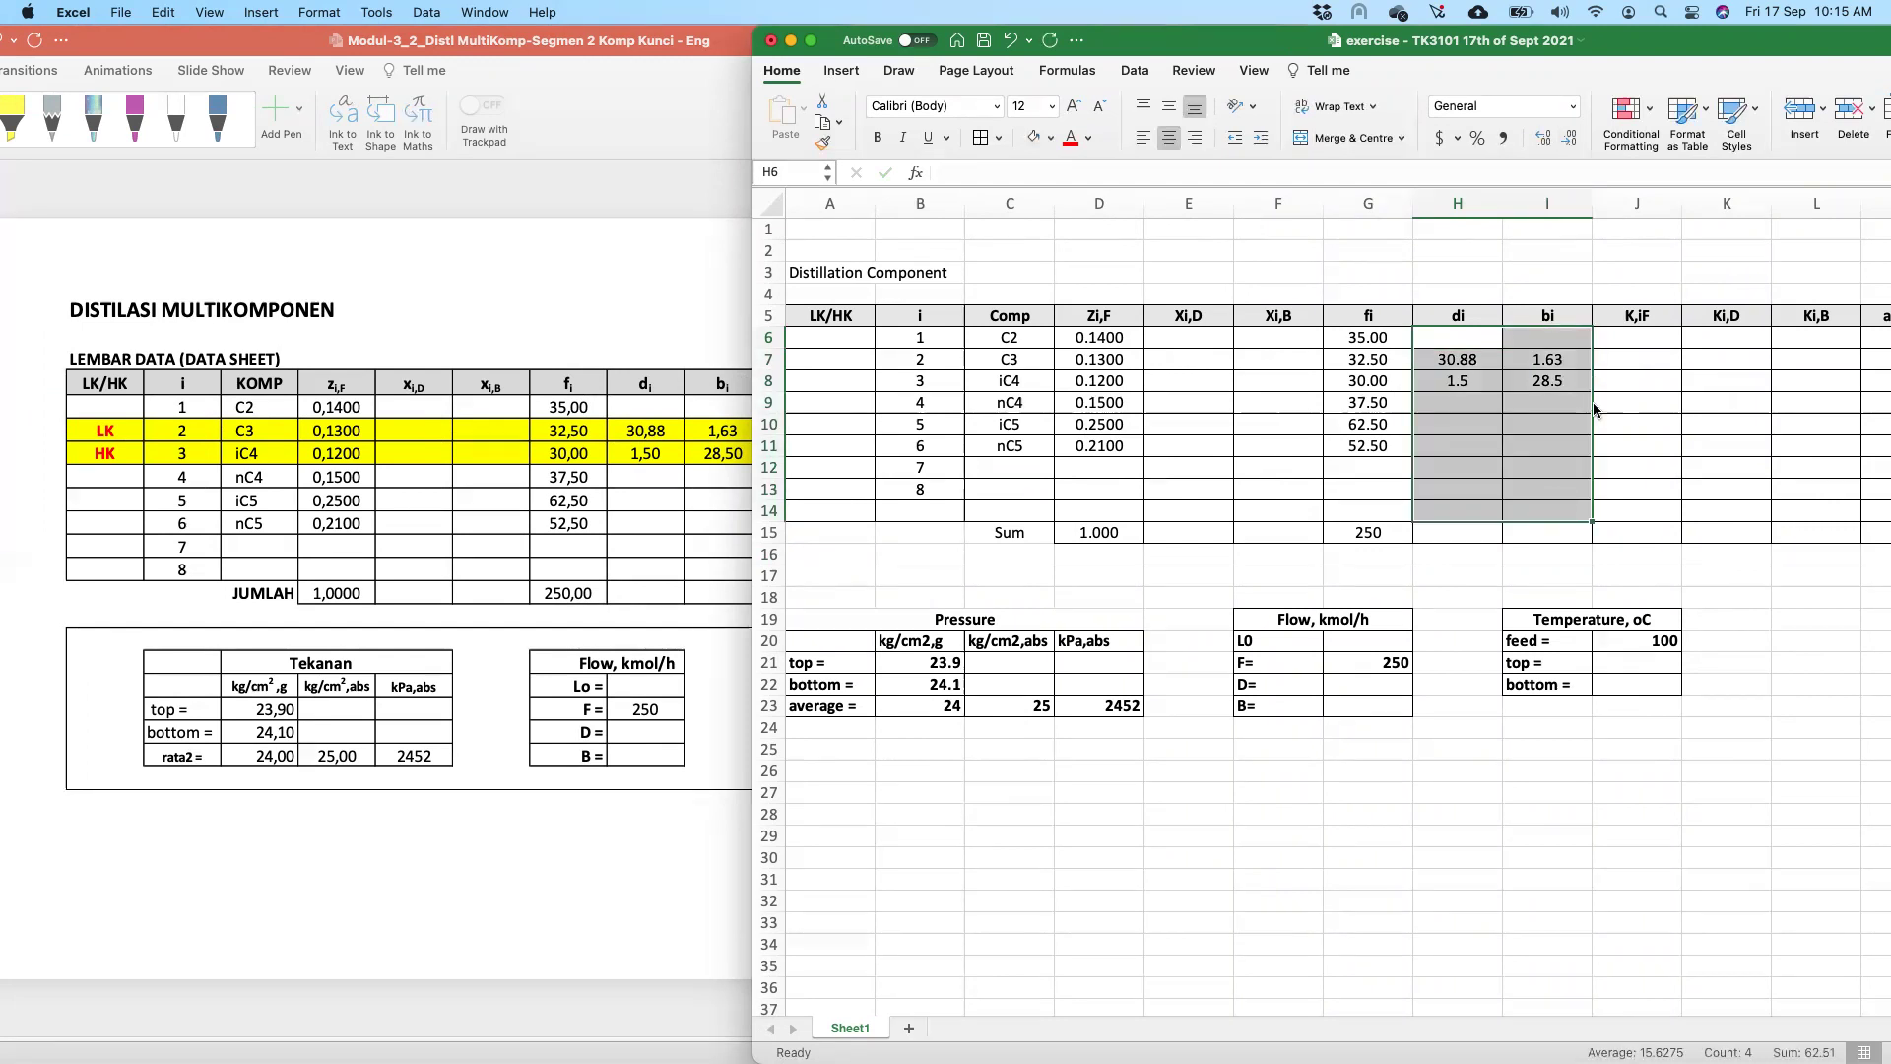
click(1676, 437)
- Make the di and bi values of C3 and iC4 in H7:I8 bold
click(1466, 360)
shift+click(1540, 381)
key(super+b)
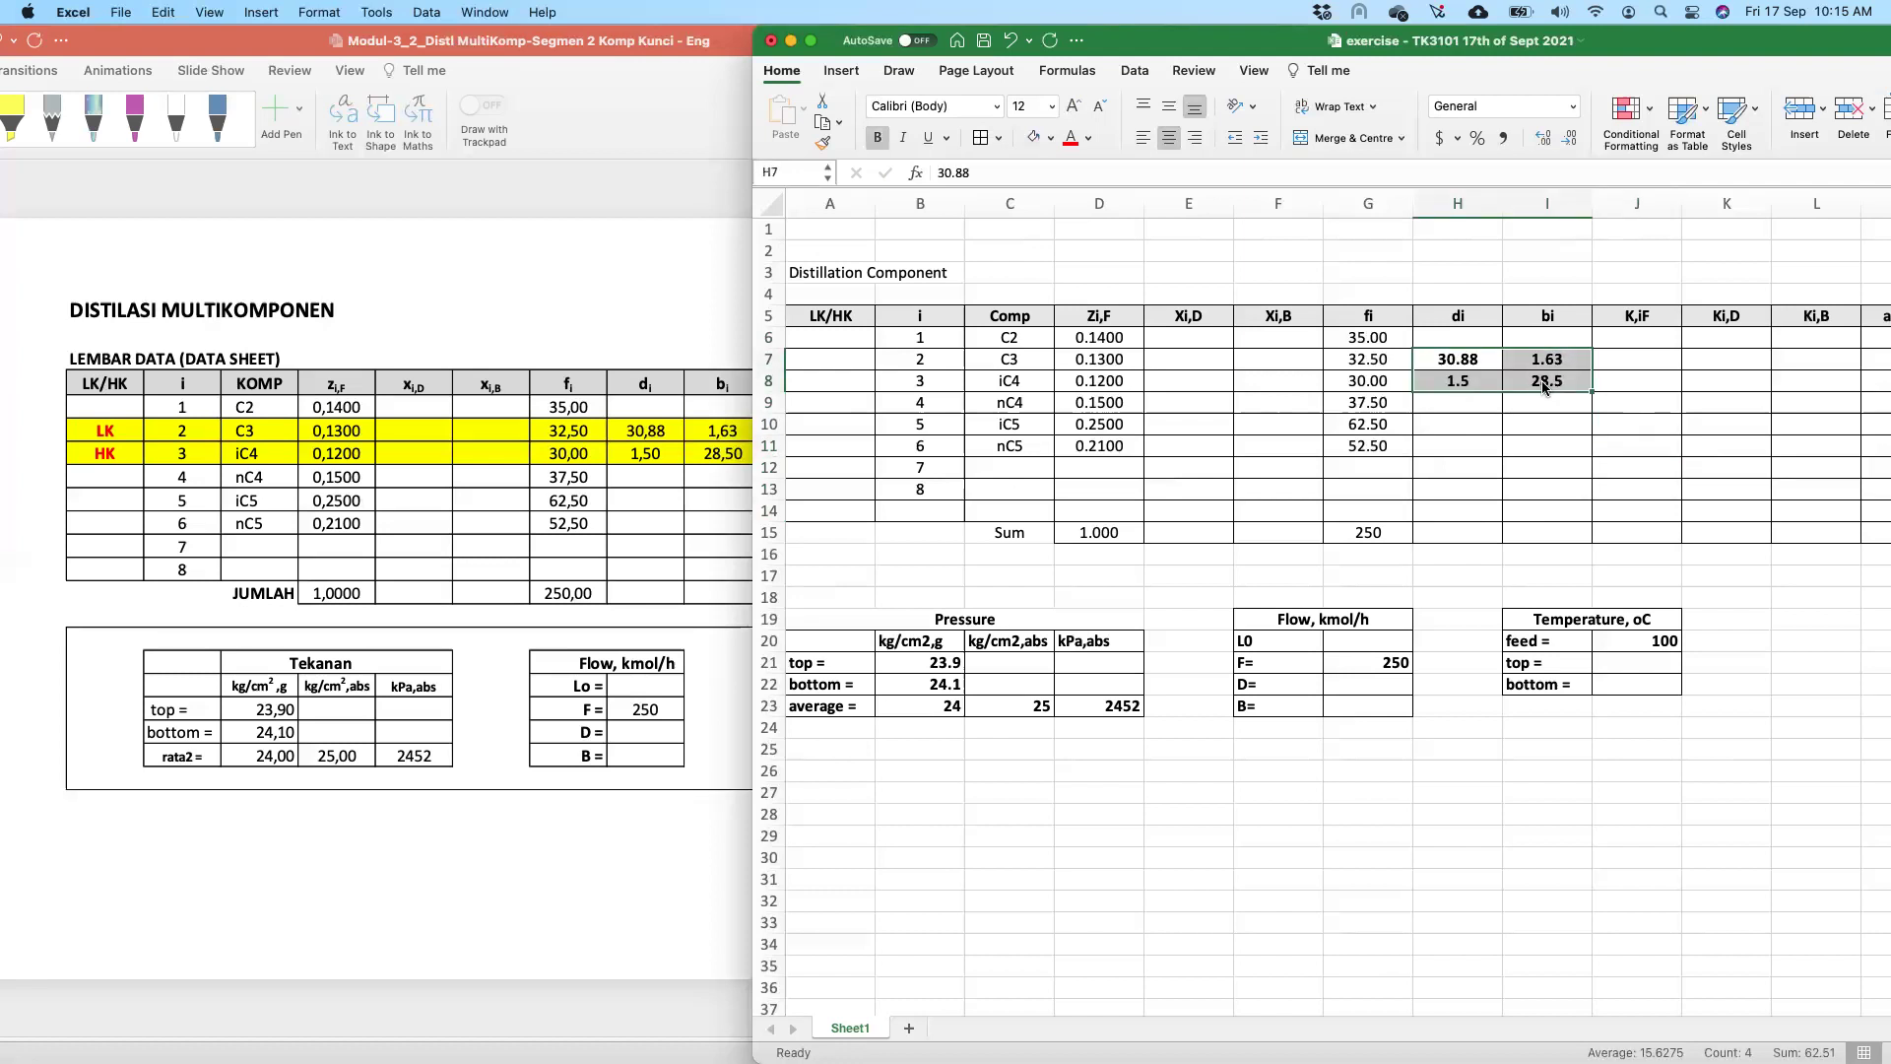
click(655, 596)
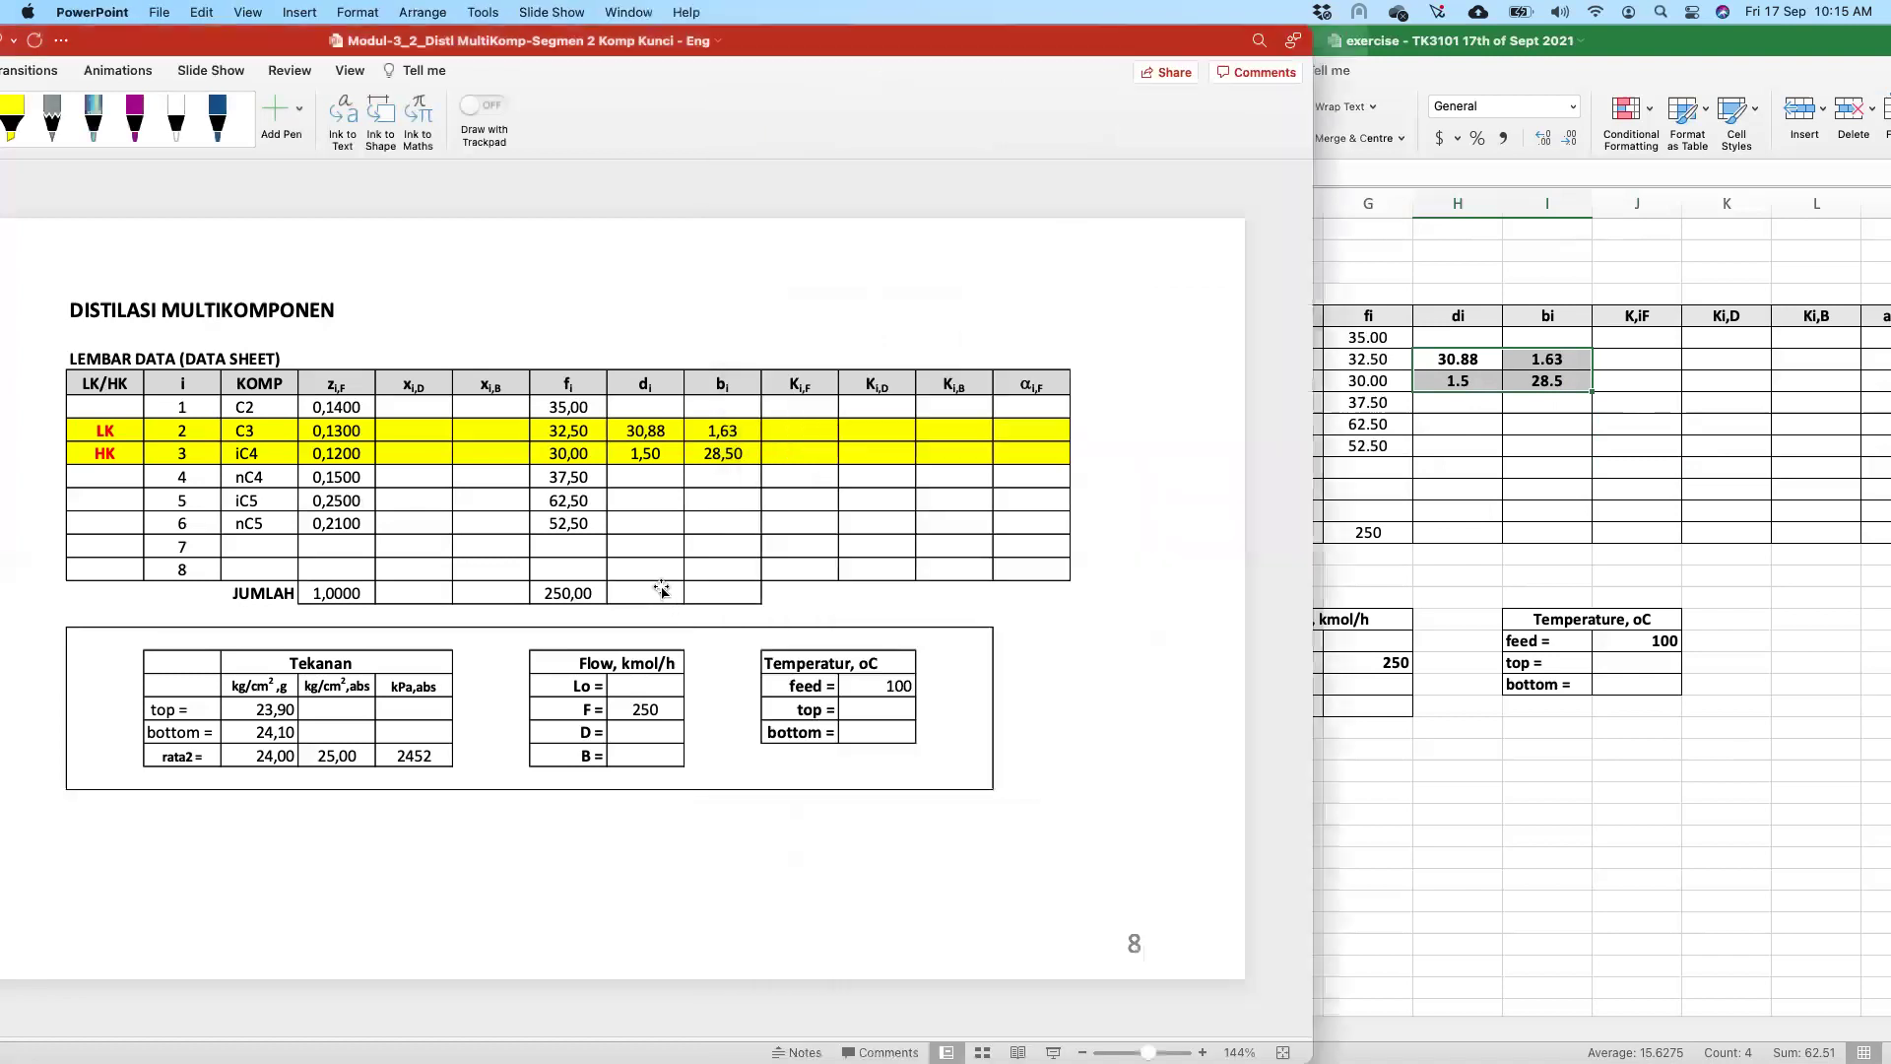
key(super+Tab)
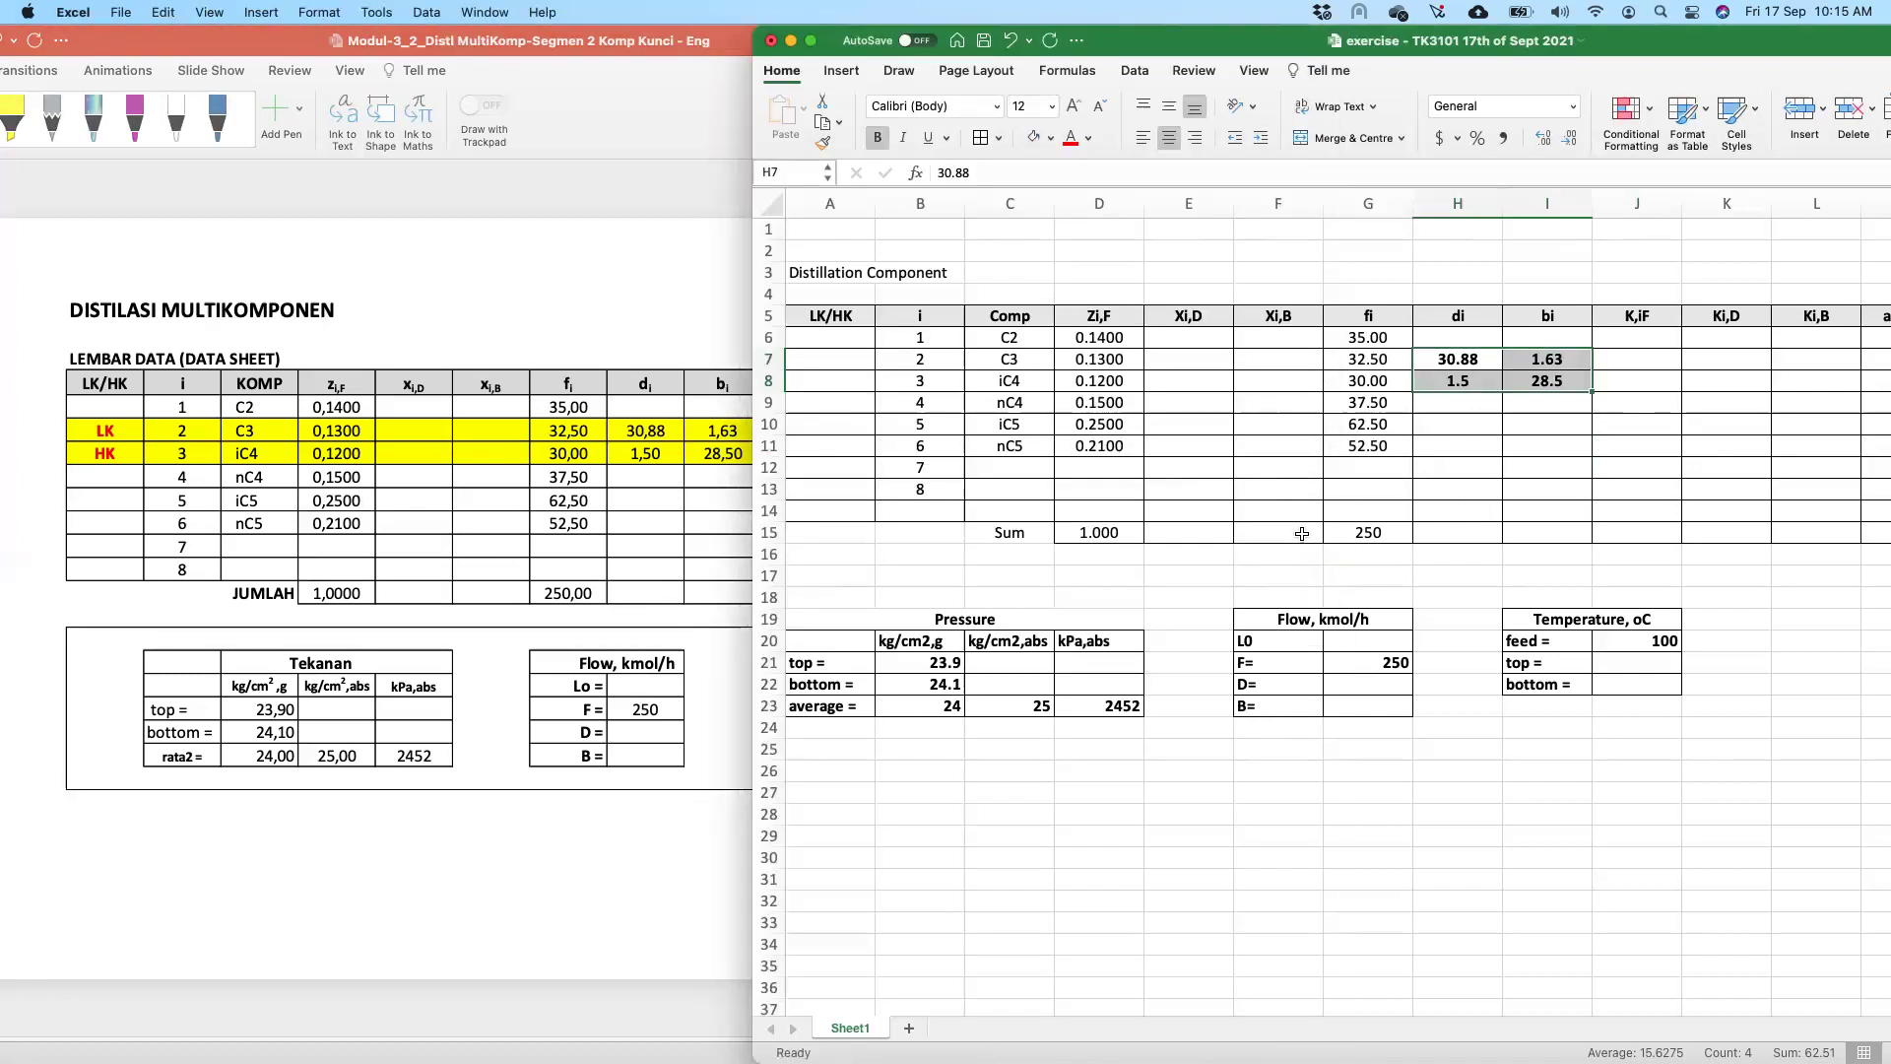
click(617, 488)
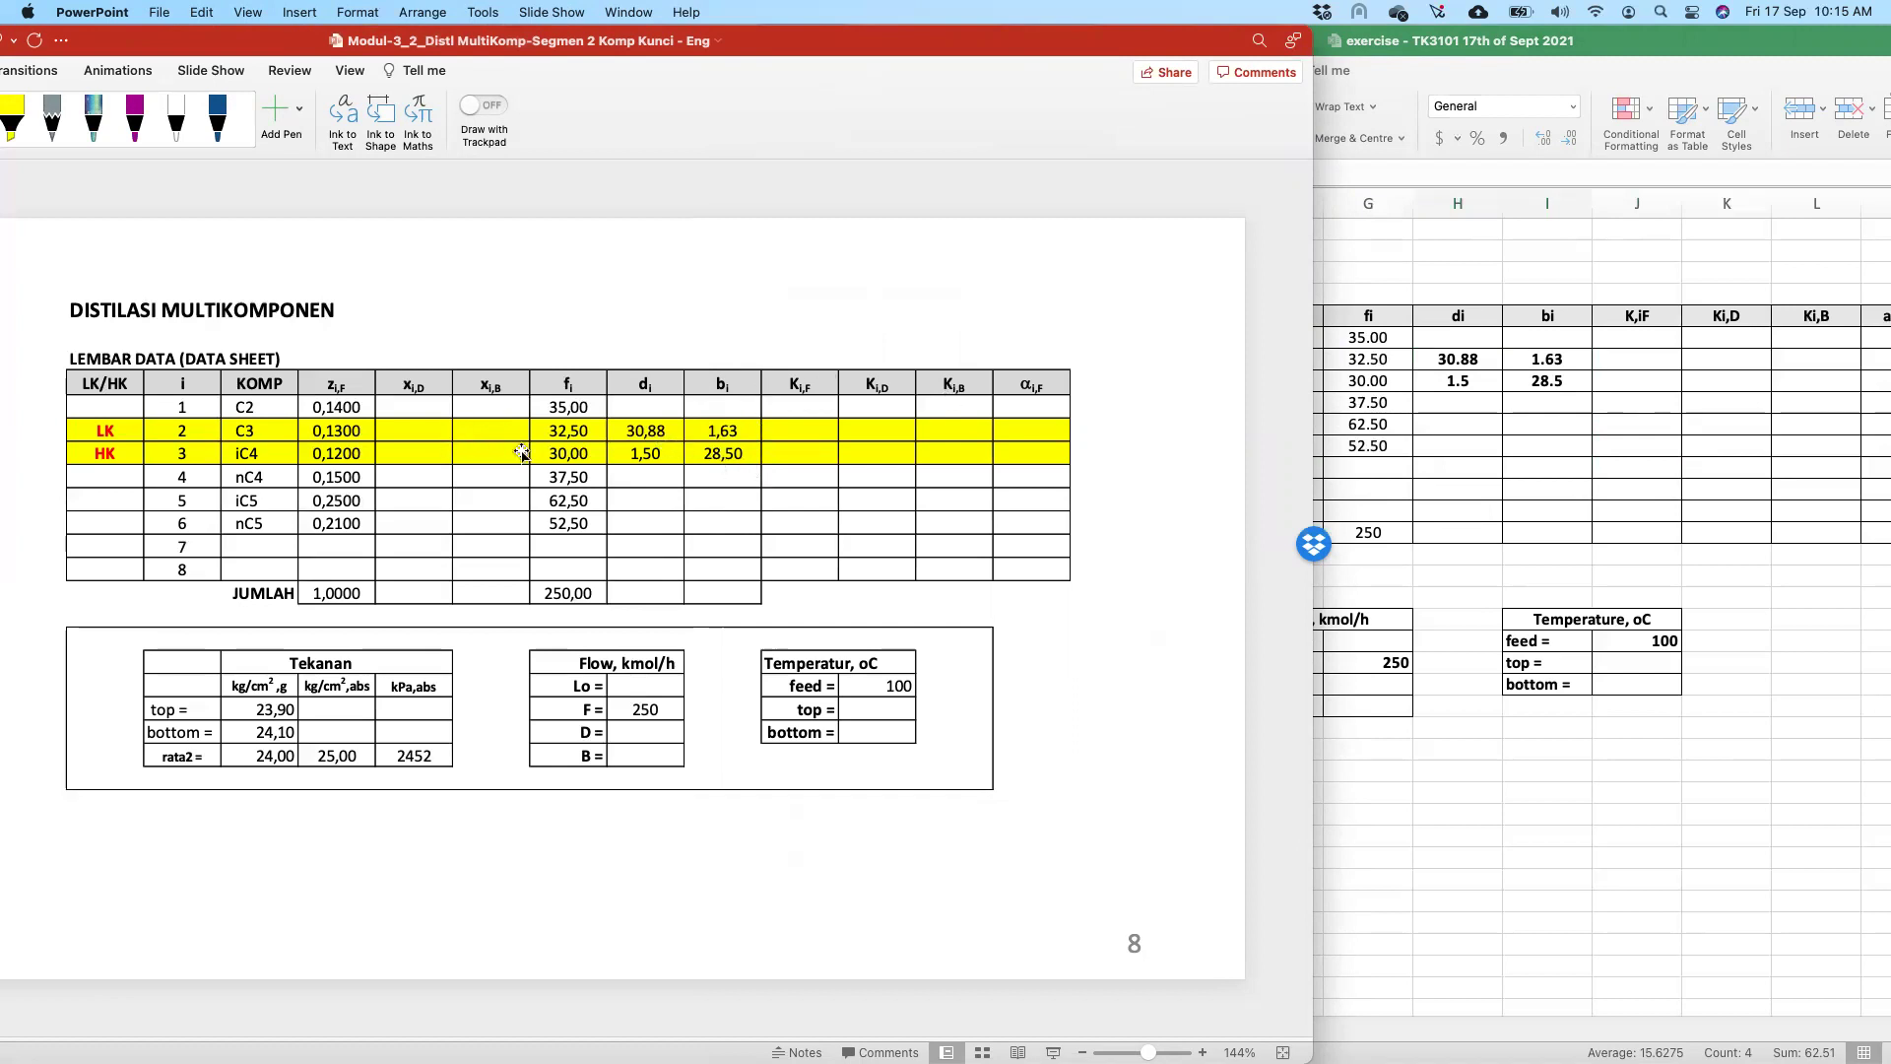
click(1440, 395)
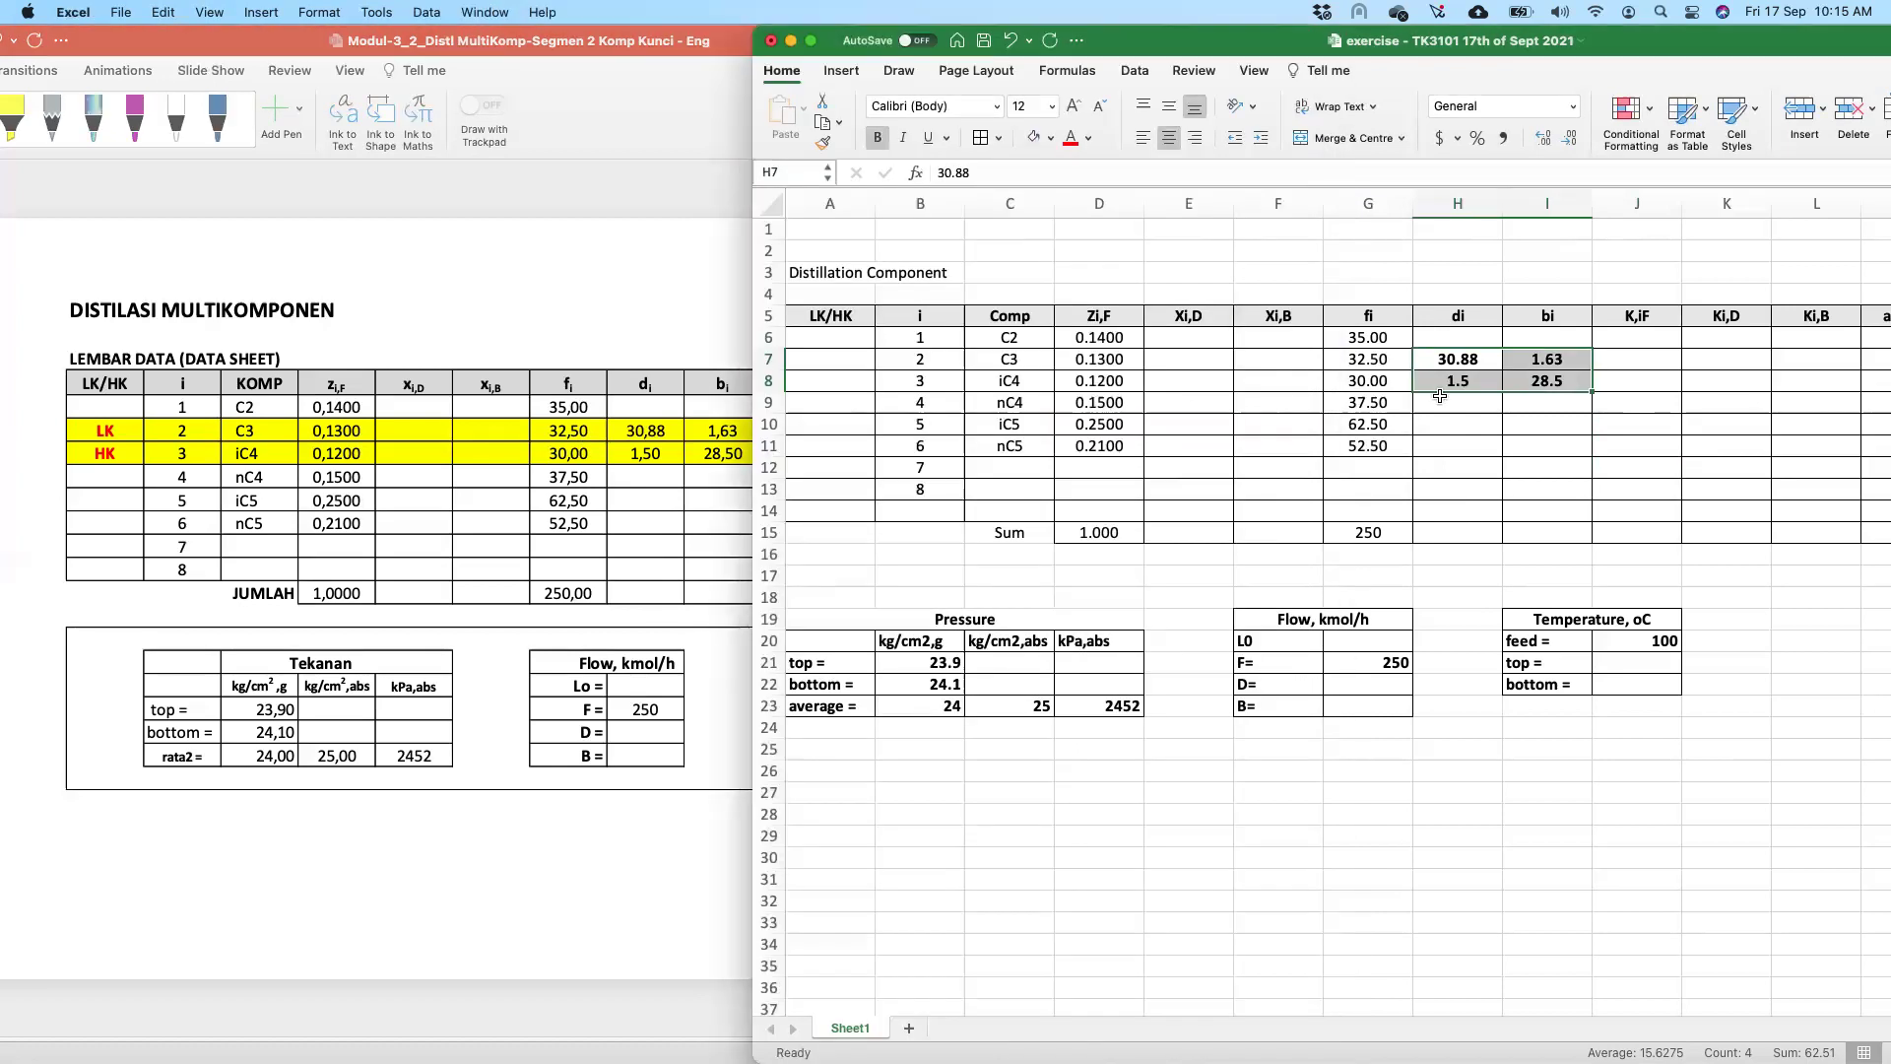
click(1441, 388)
click(1441, 336)
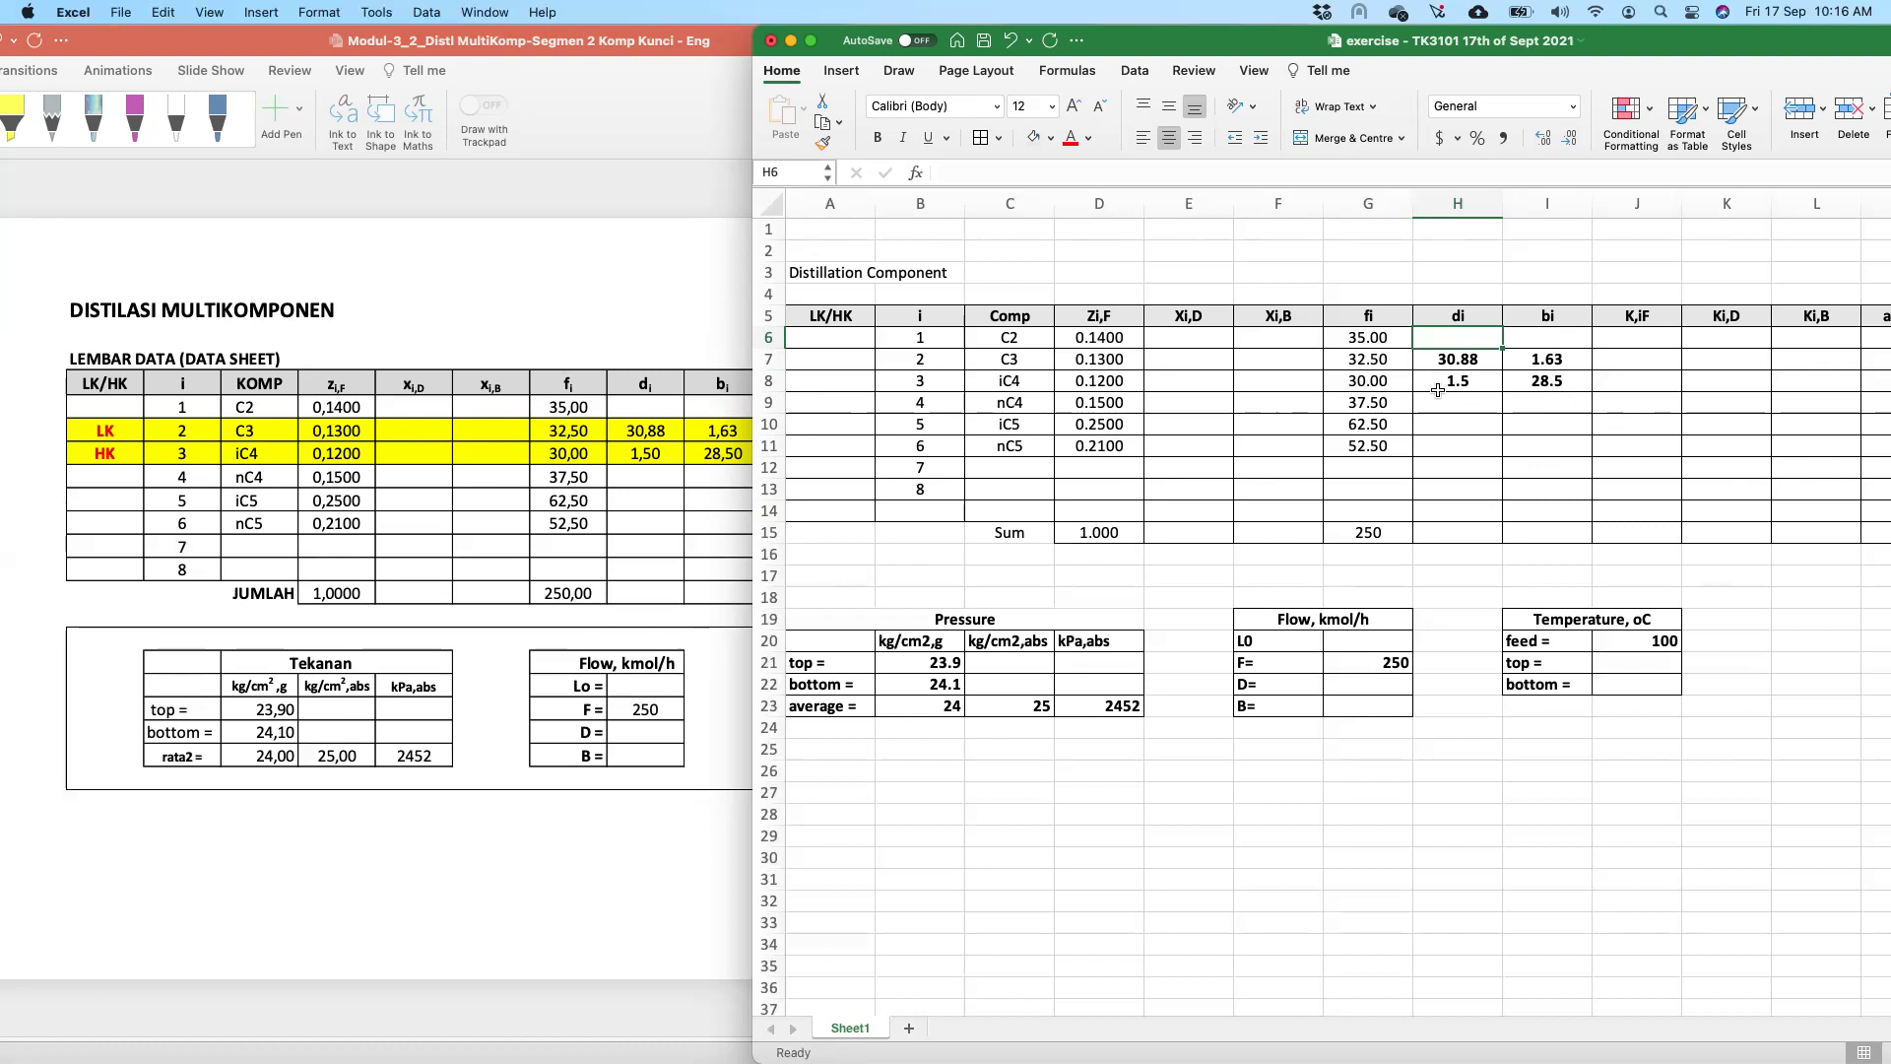
- Label C3 as LK in A7 and iC4 as HK in A8 in the LK/HK column
scroll(1281, 390, right, 1)
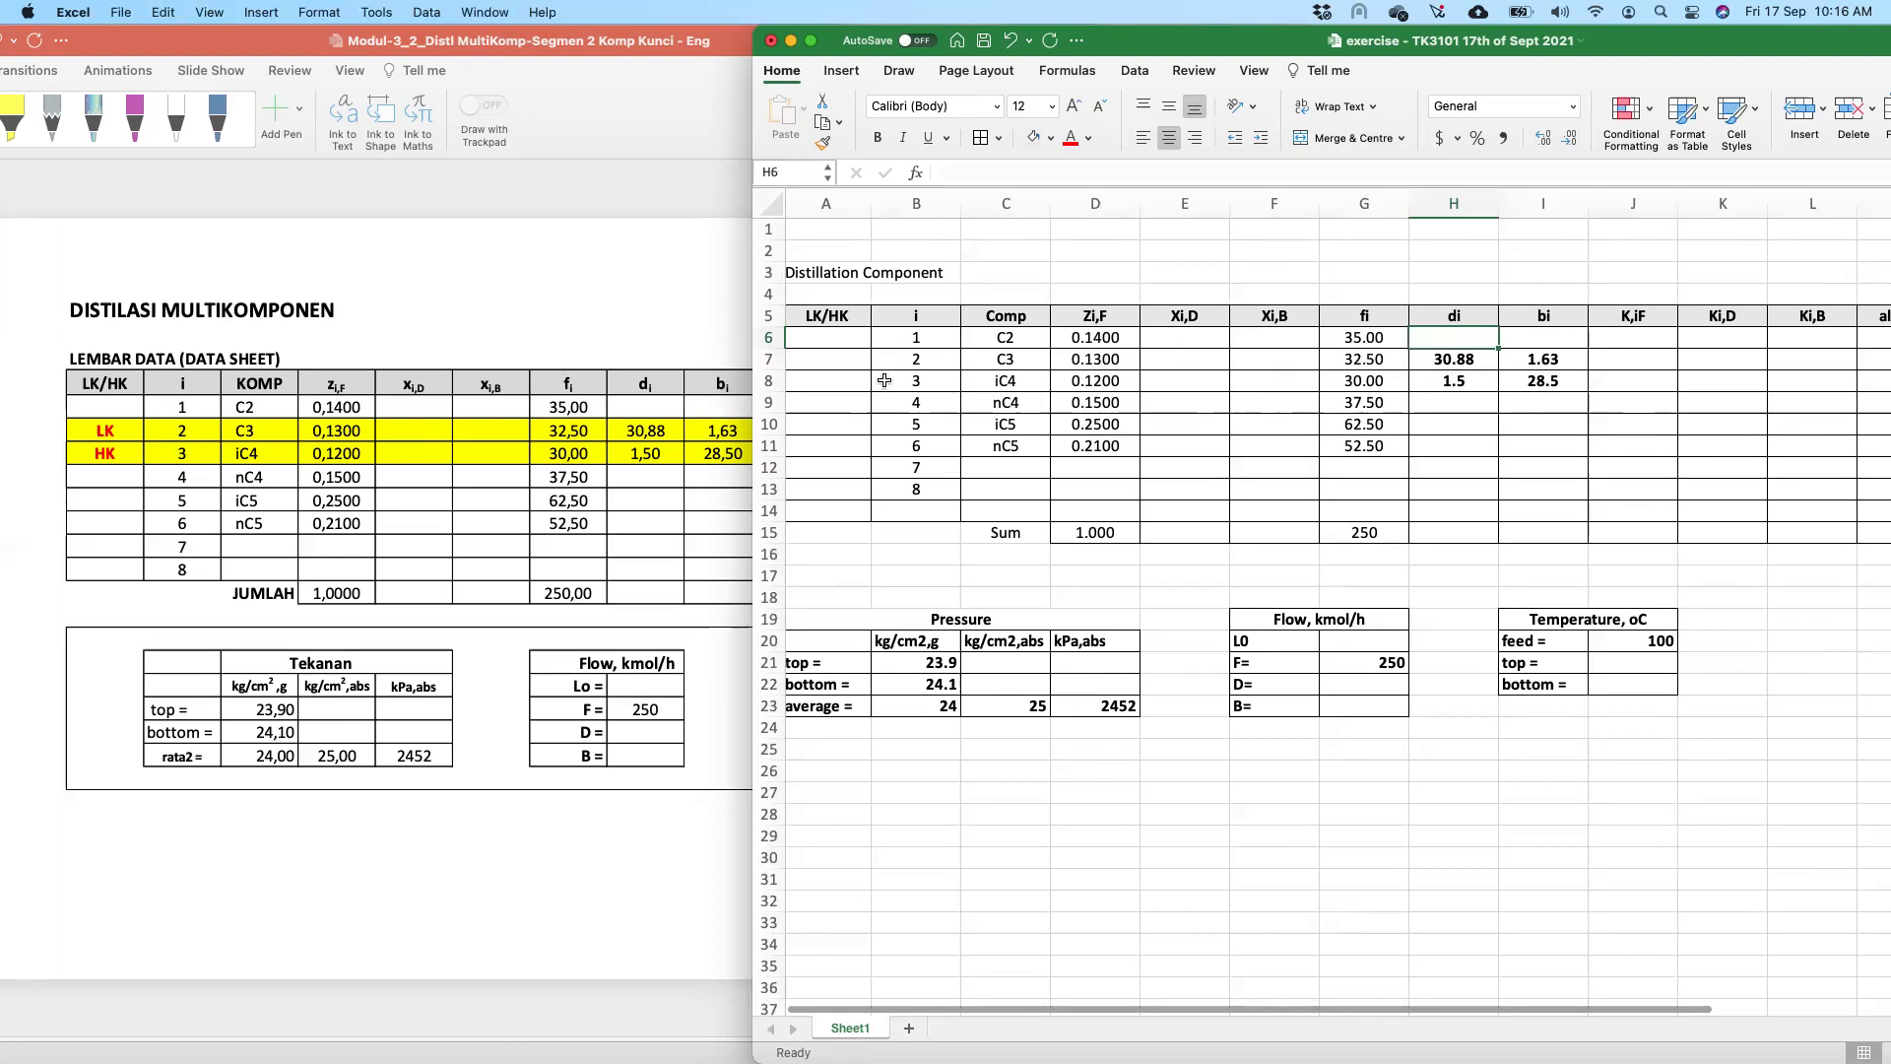
click(837, 357)
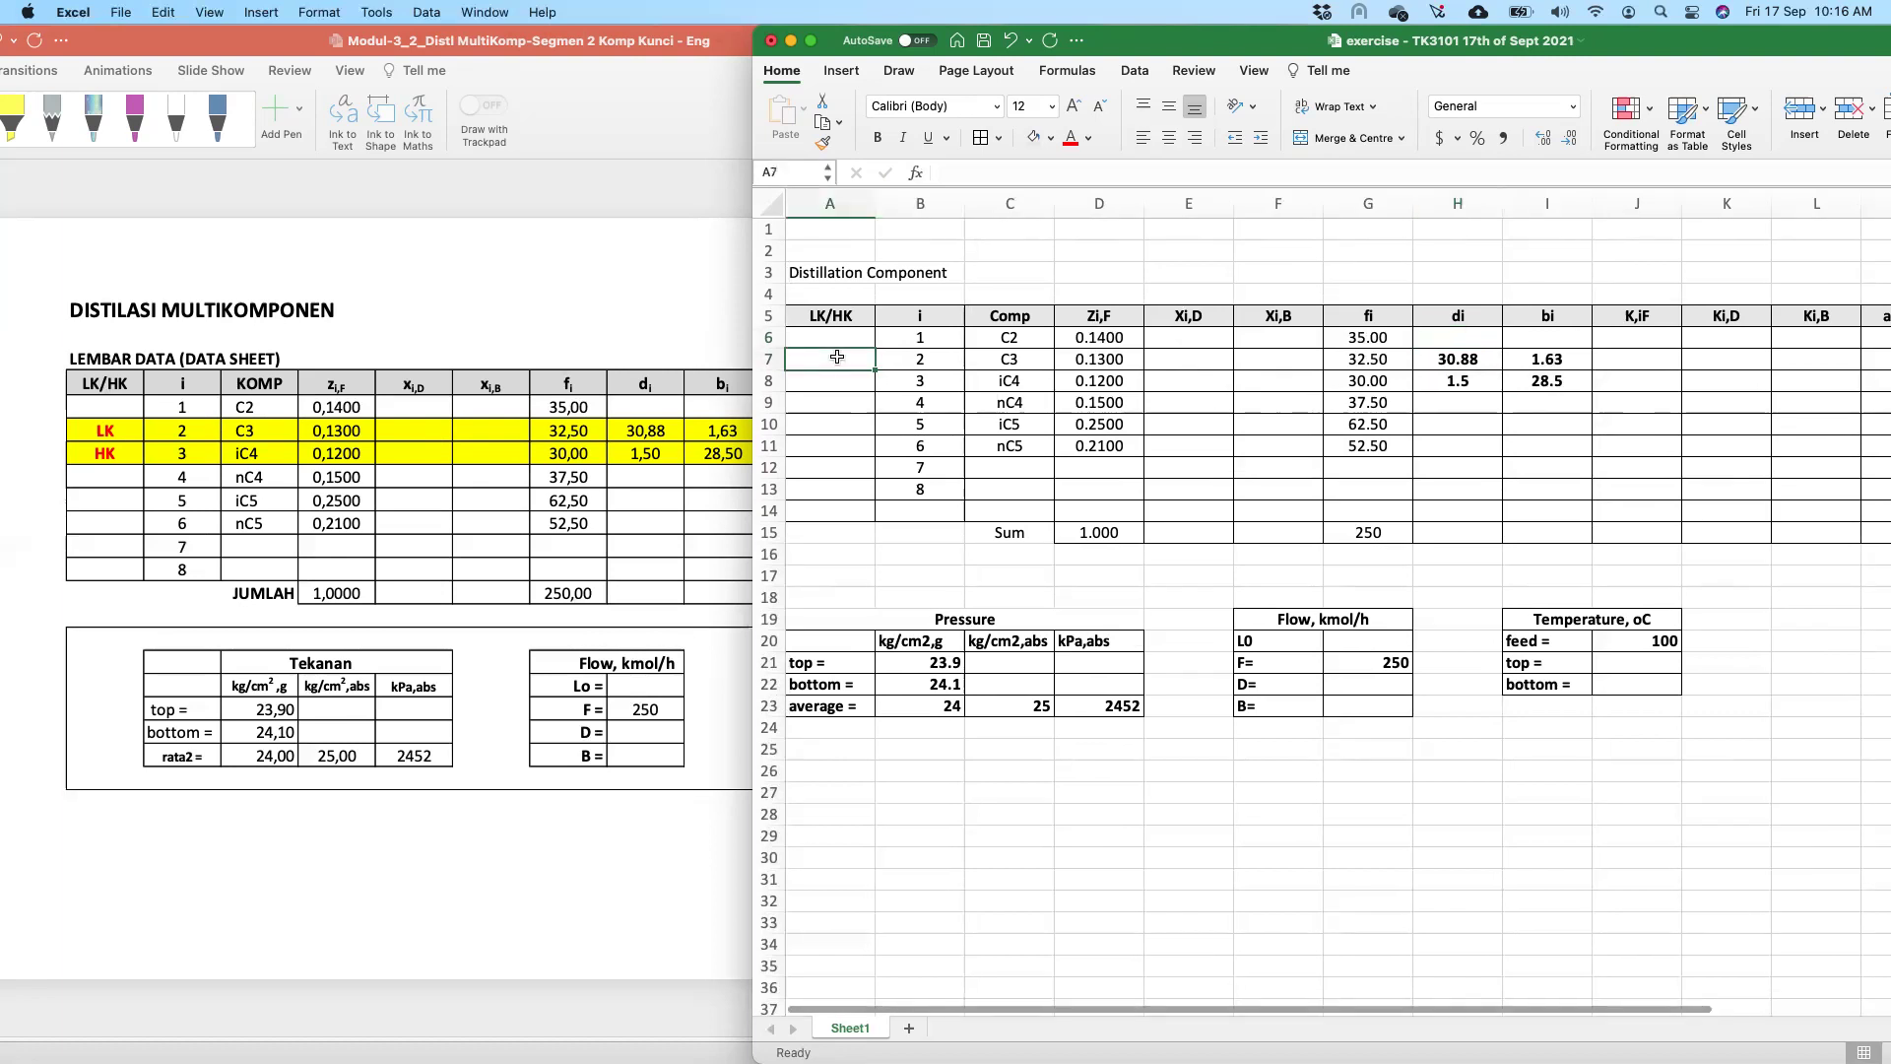
text(LK)
key(Return)
text(HK)
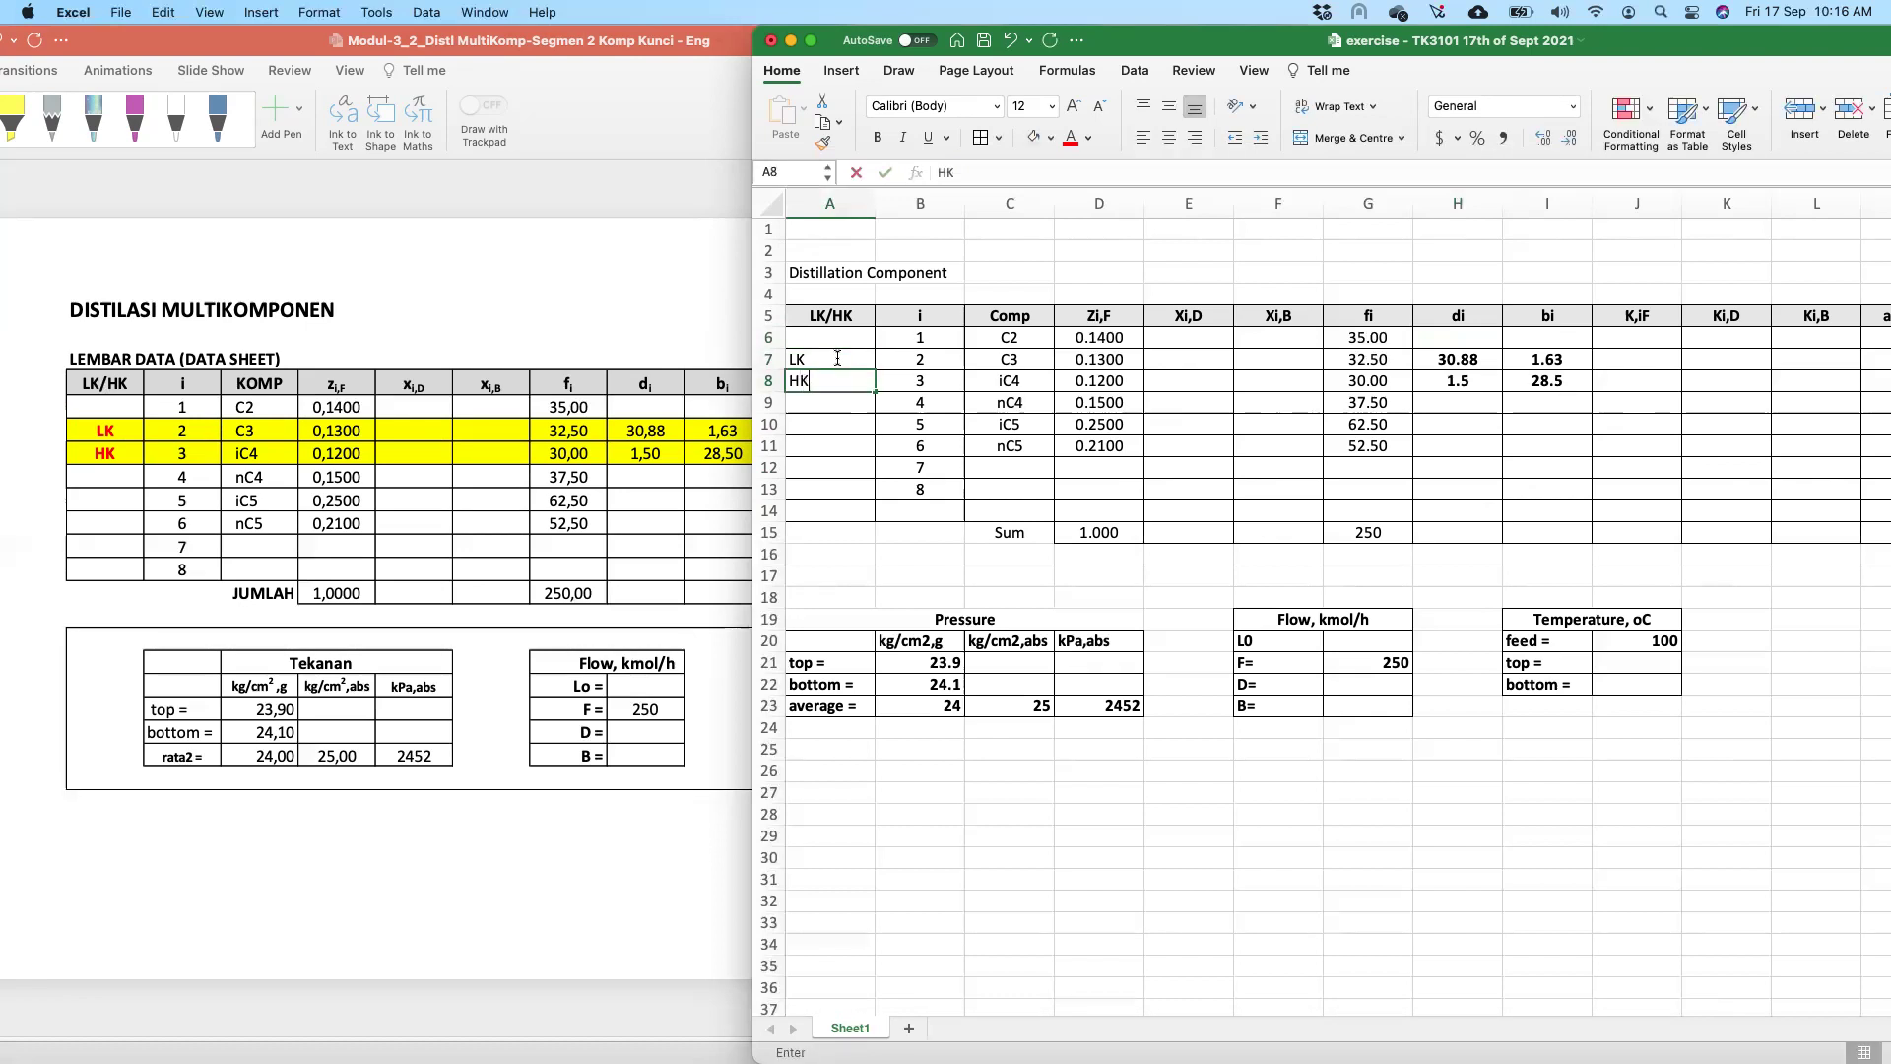
key(Return)
- Shade the LK and HK rows, 7 and 8, with a light gold fill across the component table
click(829, 354)
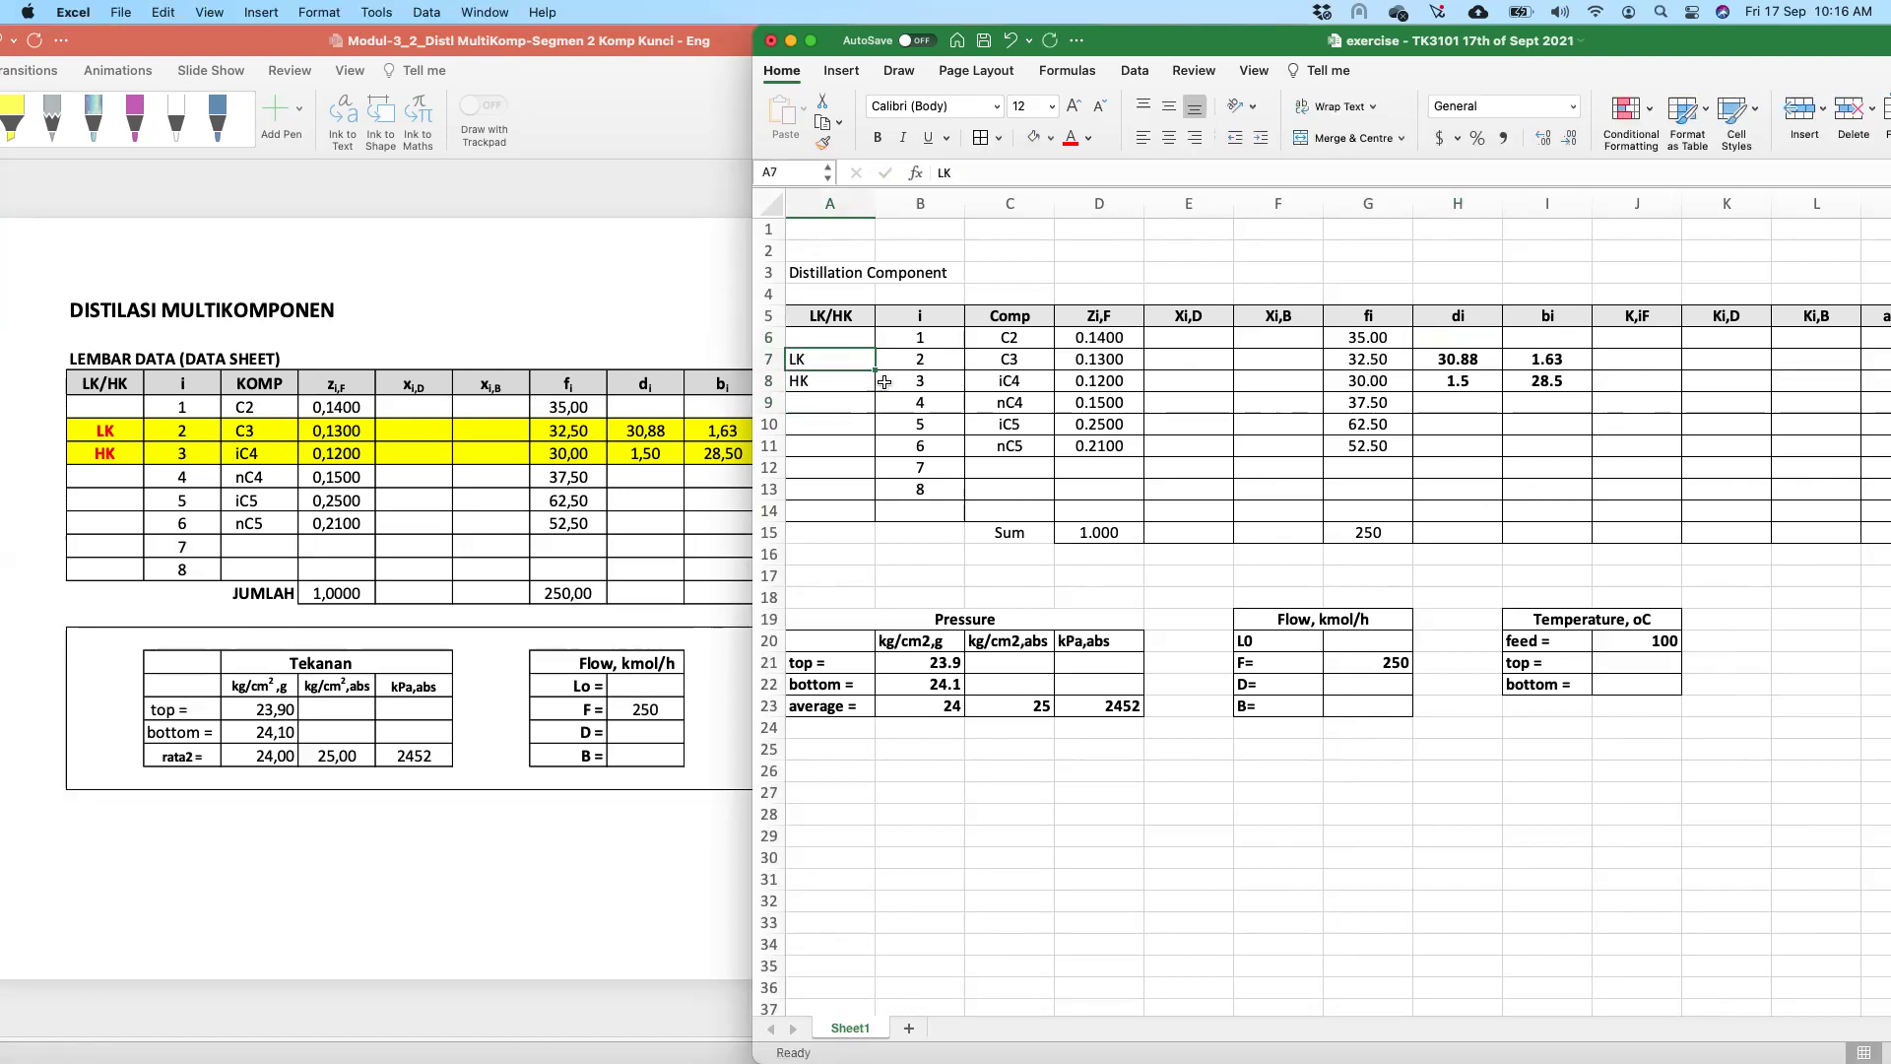
shift+click(1874, 380)
scroll(1874, 380, right, 5)
scroll(1874, 380, left, 5)
scroll(1875, 380, down, 1)
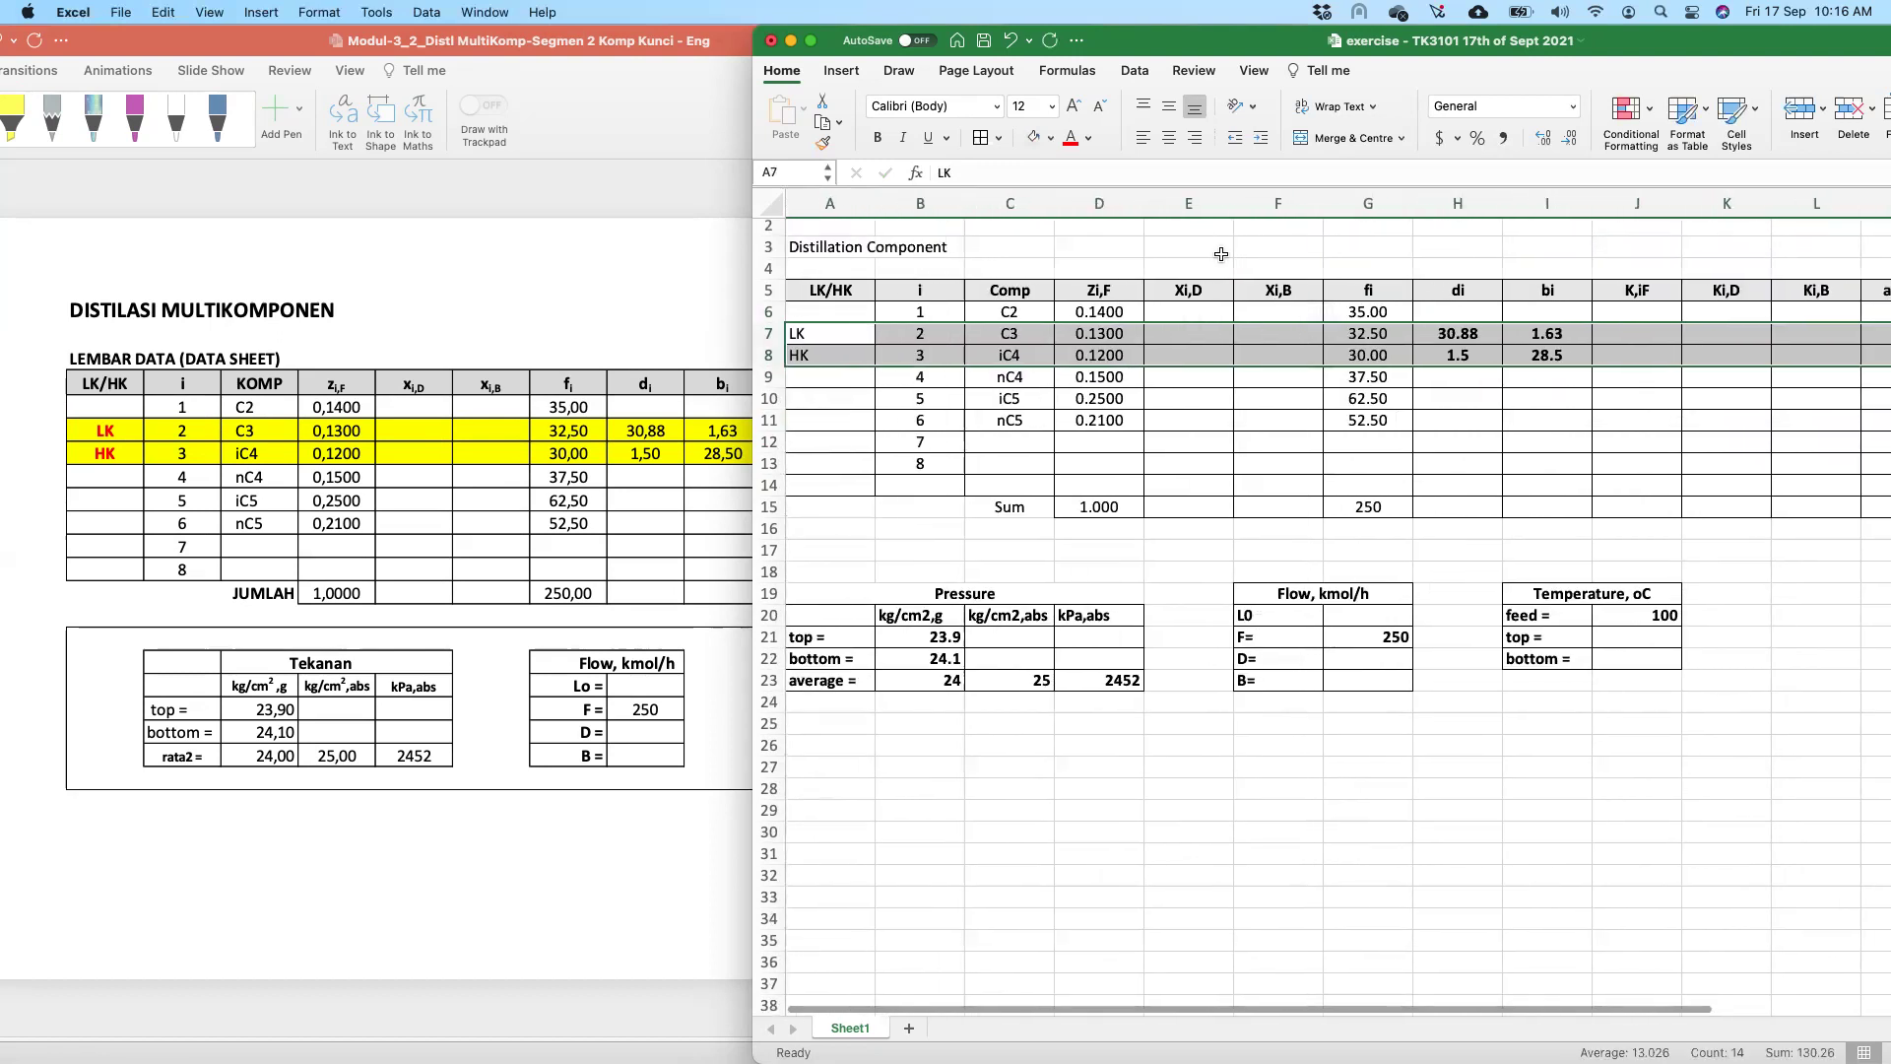
click(1051, 147)
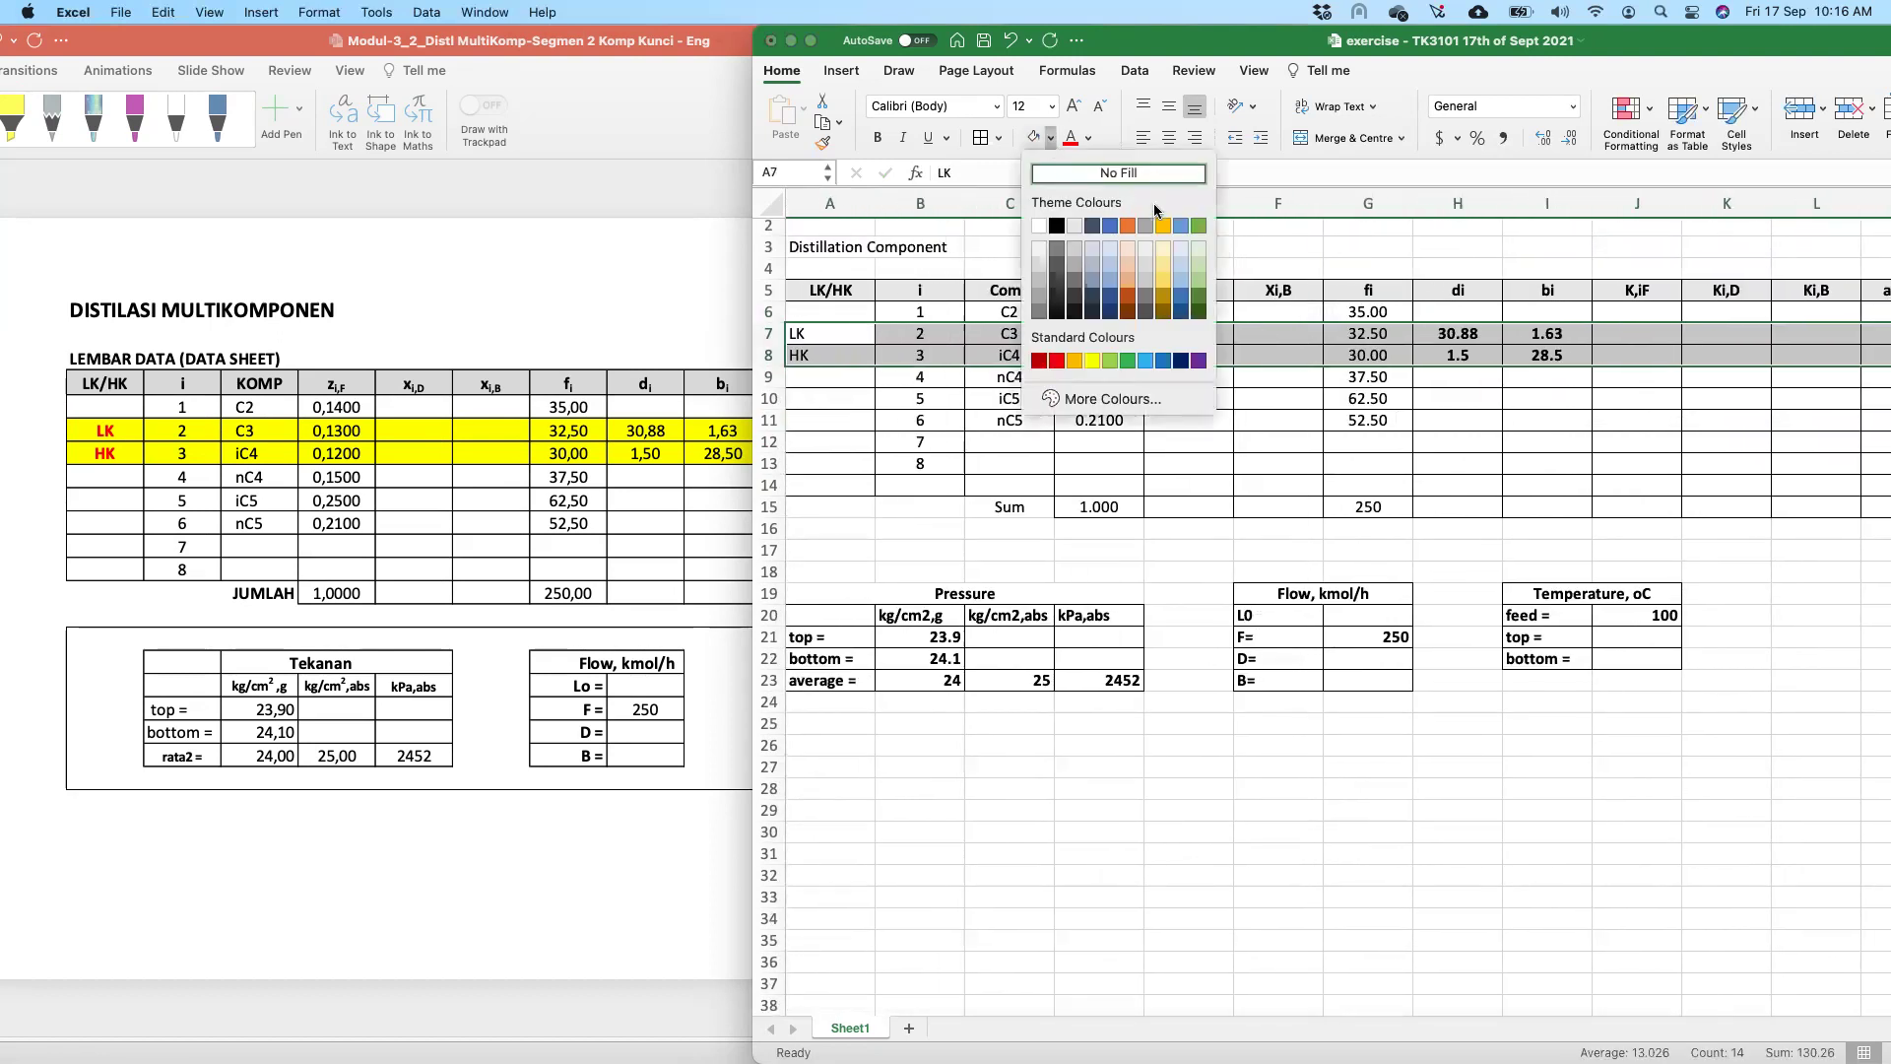
click(1165, 260)
click(1188, 440)
scroll(1188, 439, up, 1)
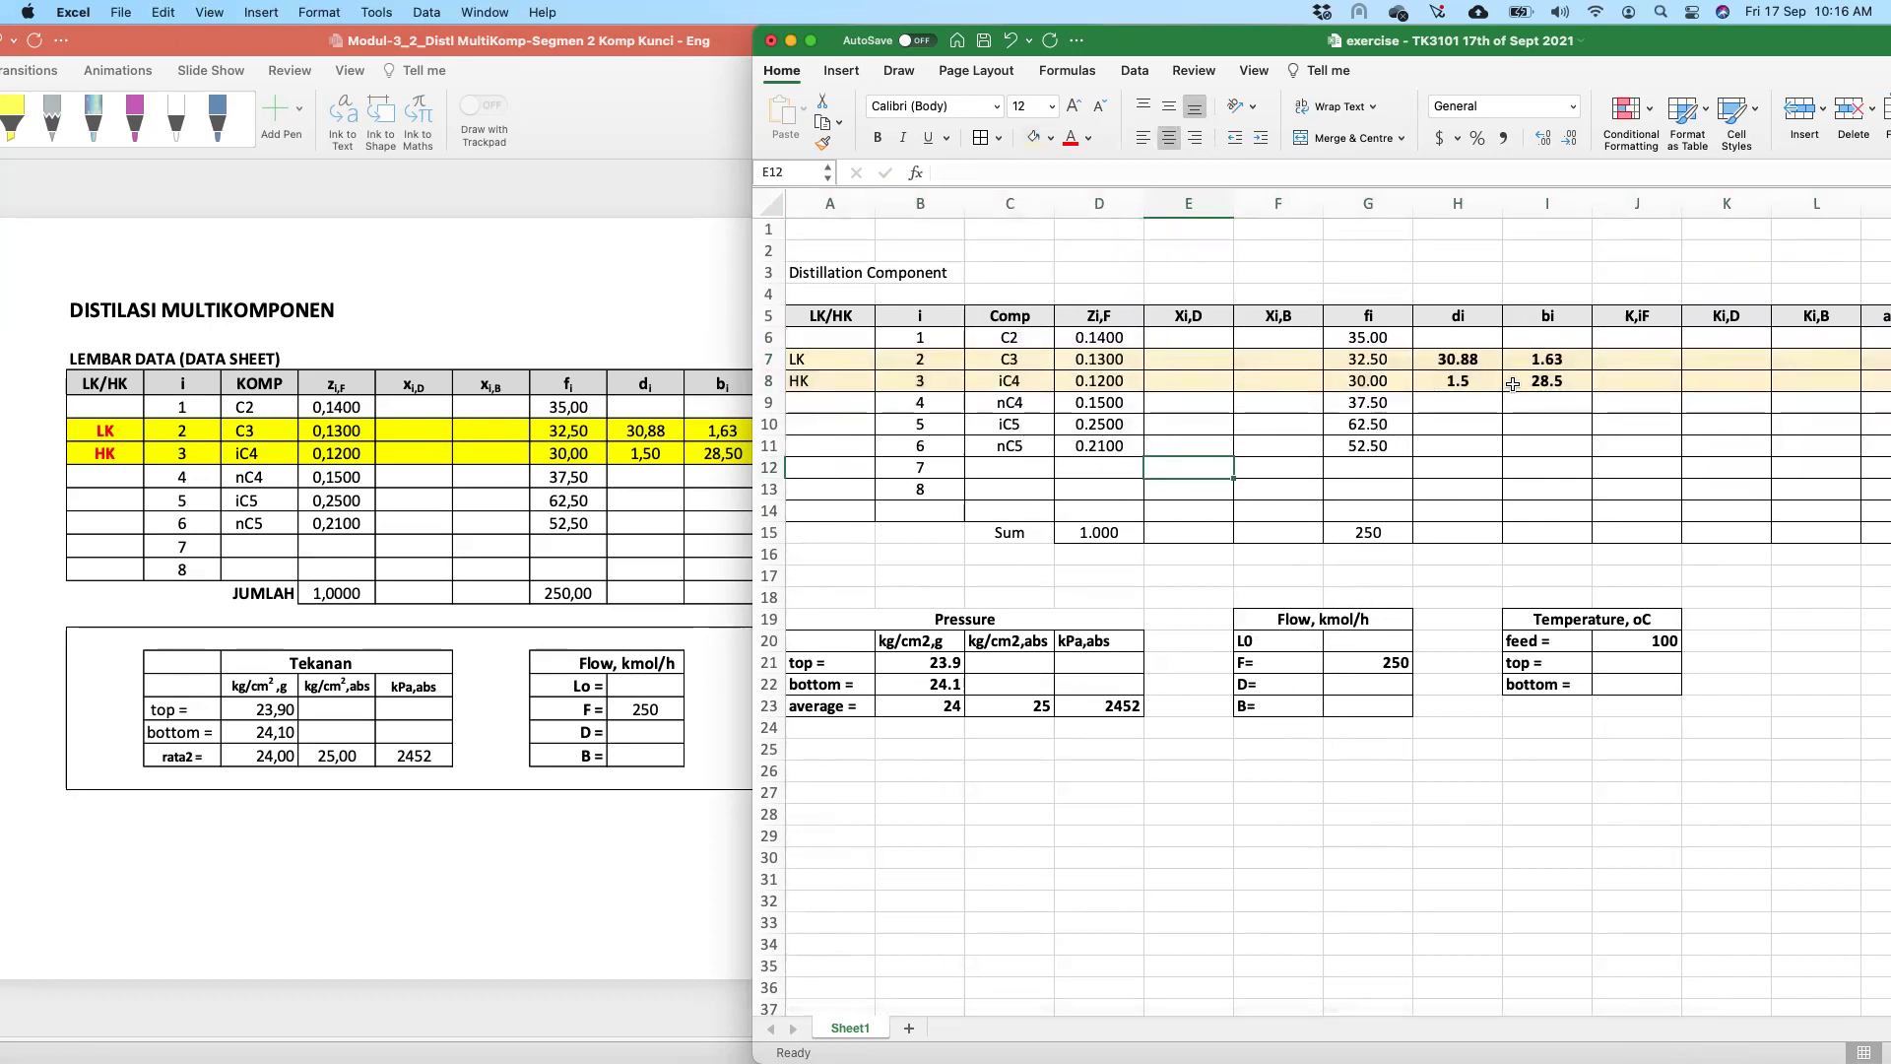
click(1479, 379)
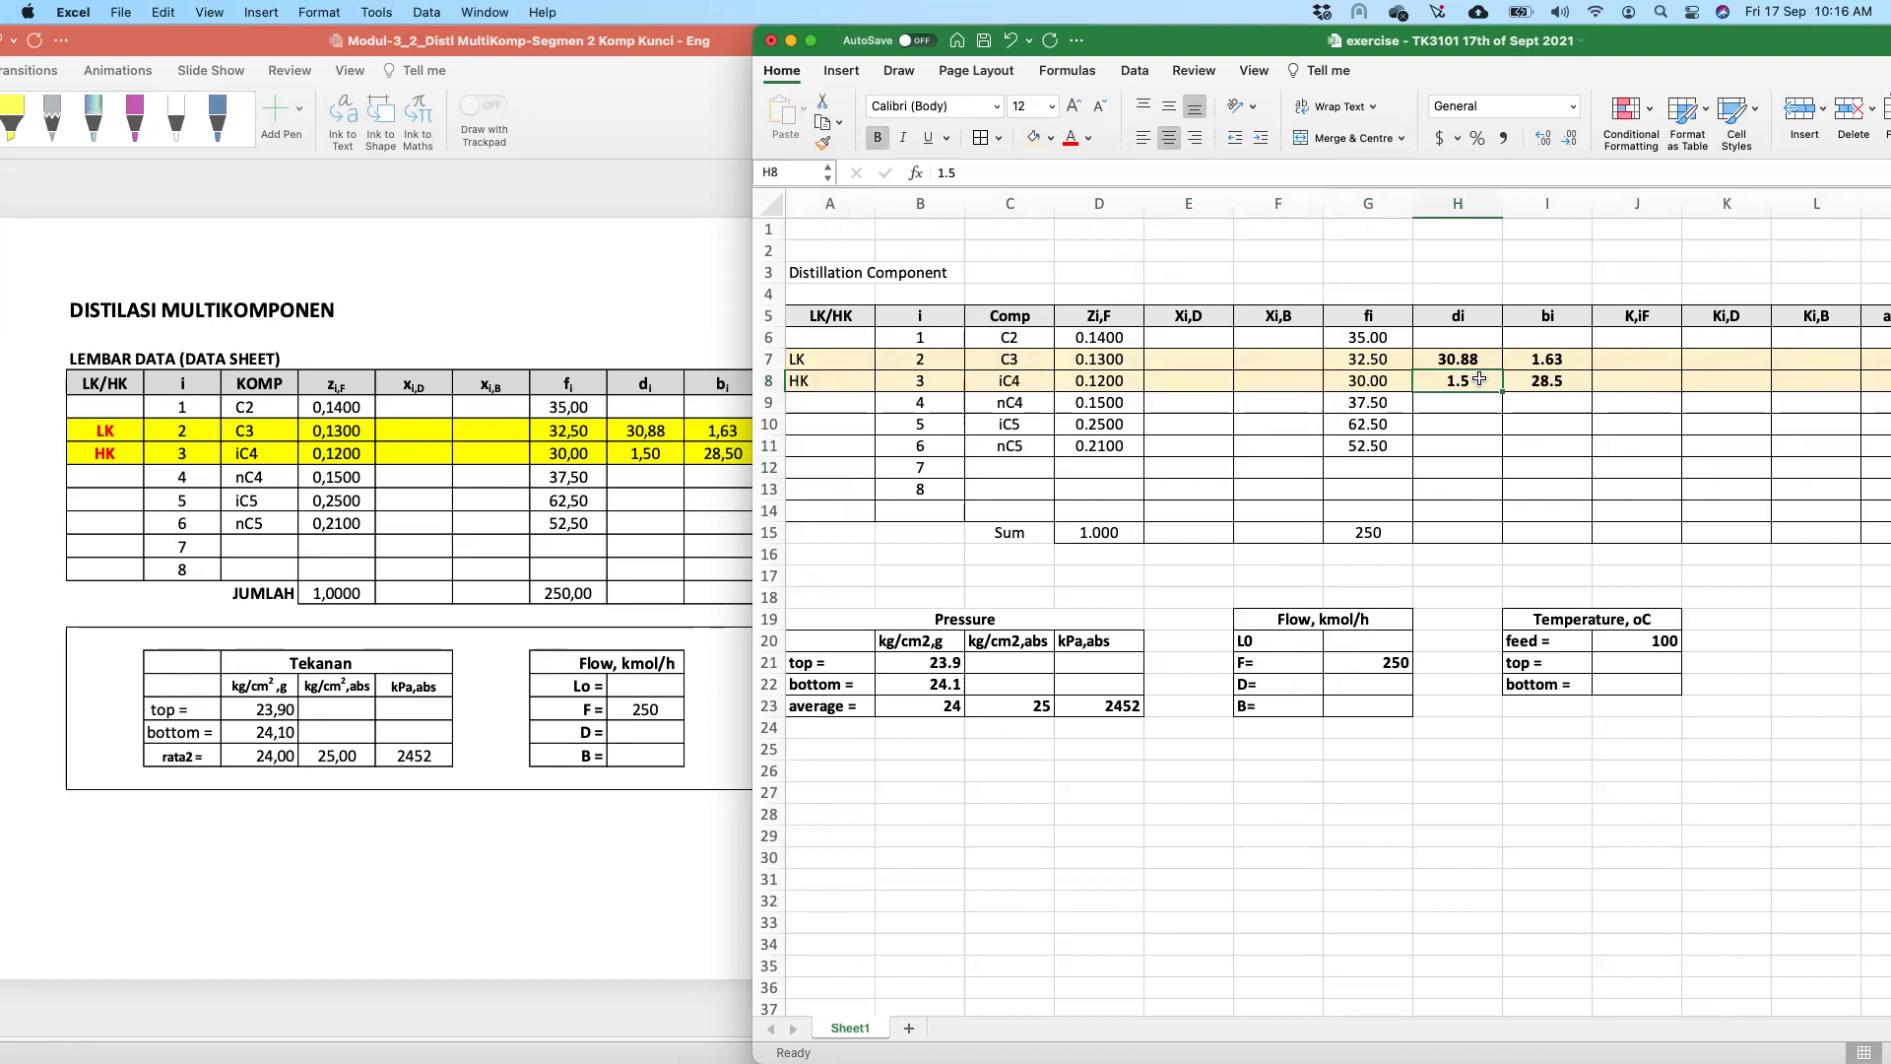
click(835, 380)
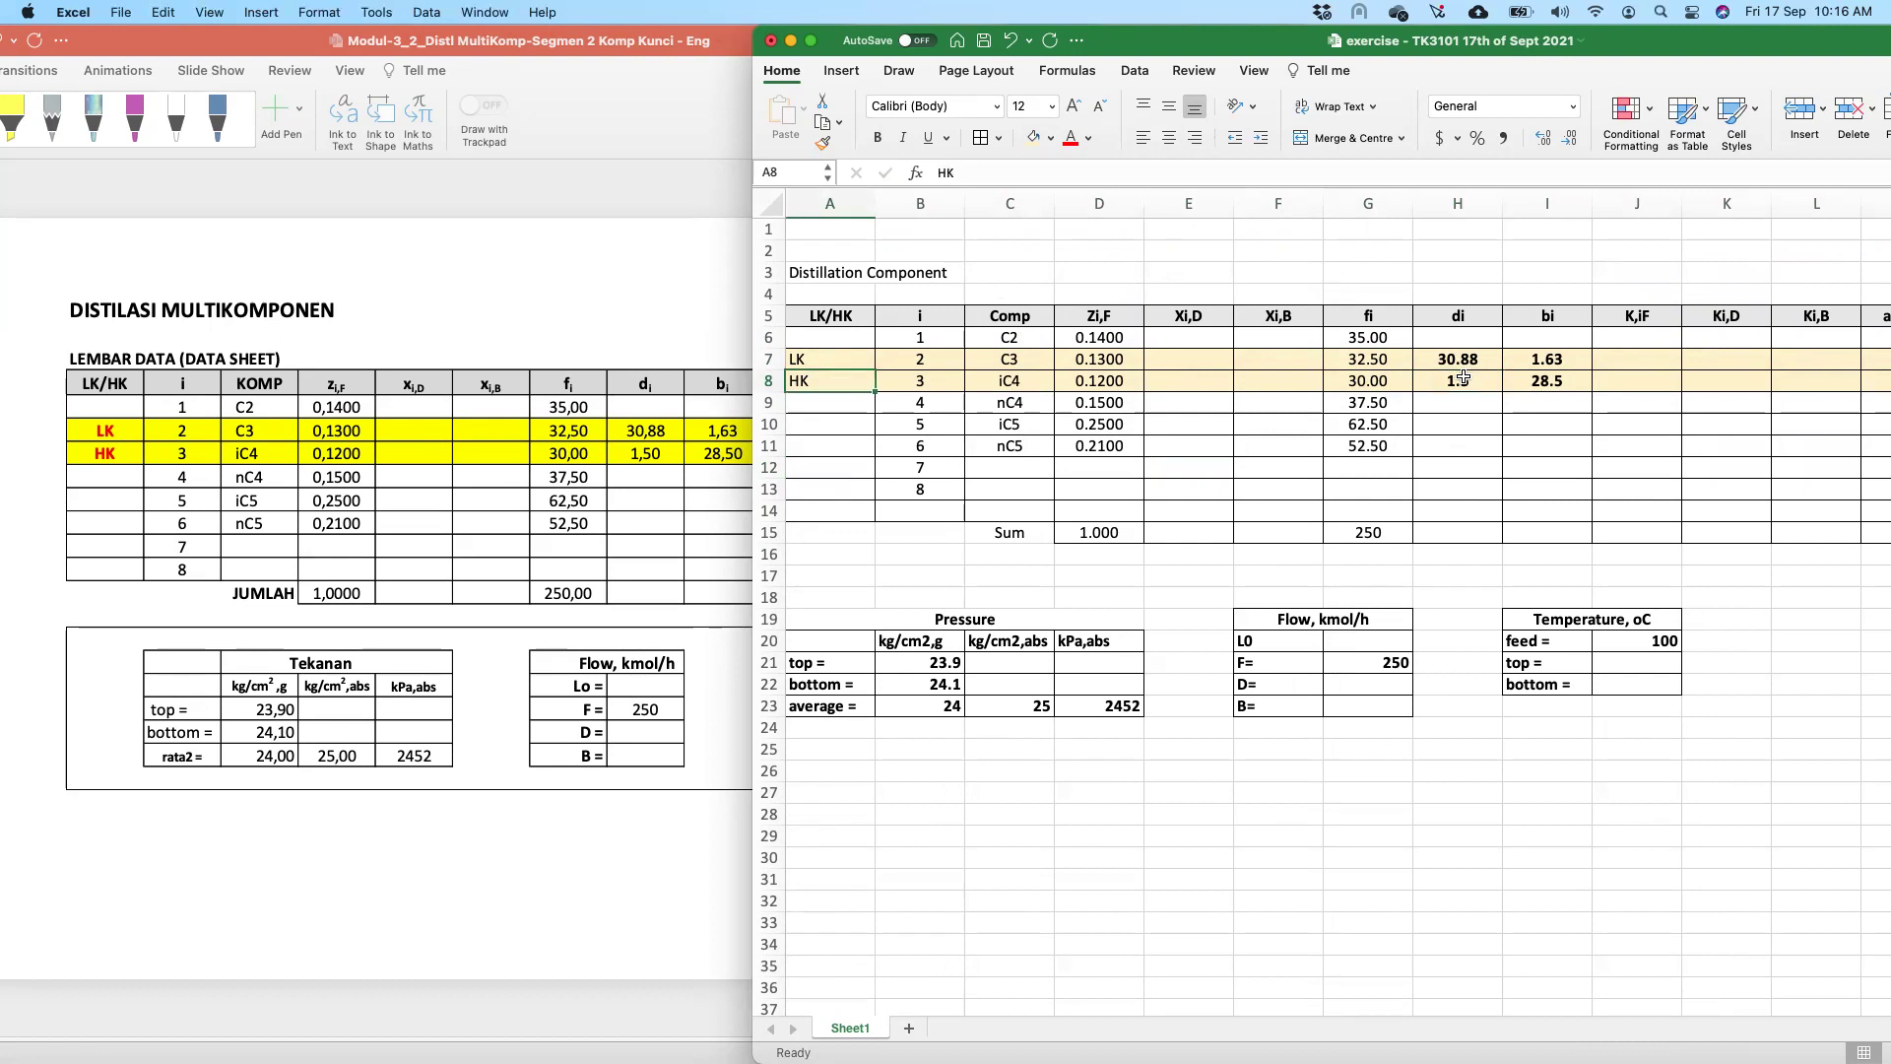
click(1462, 379)
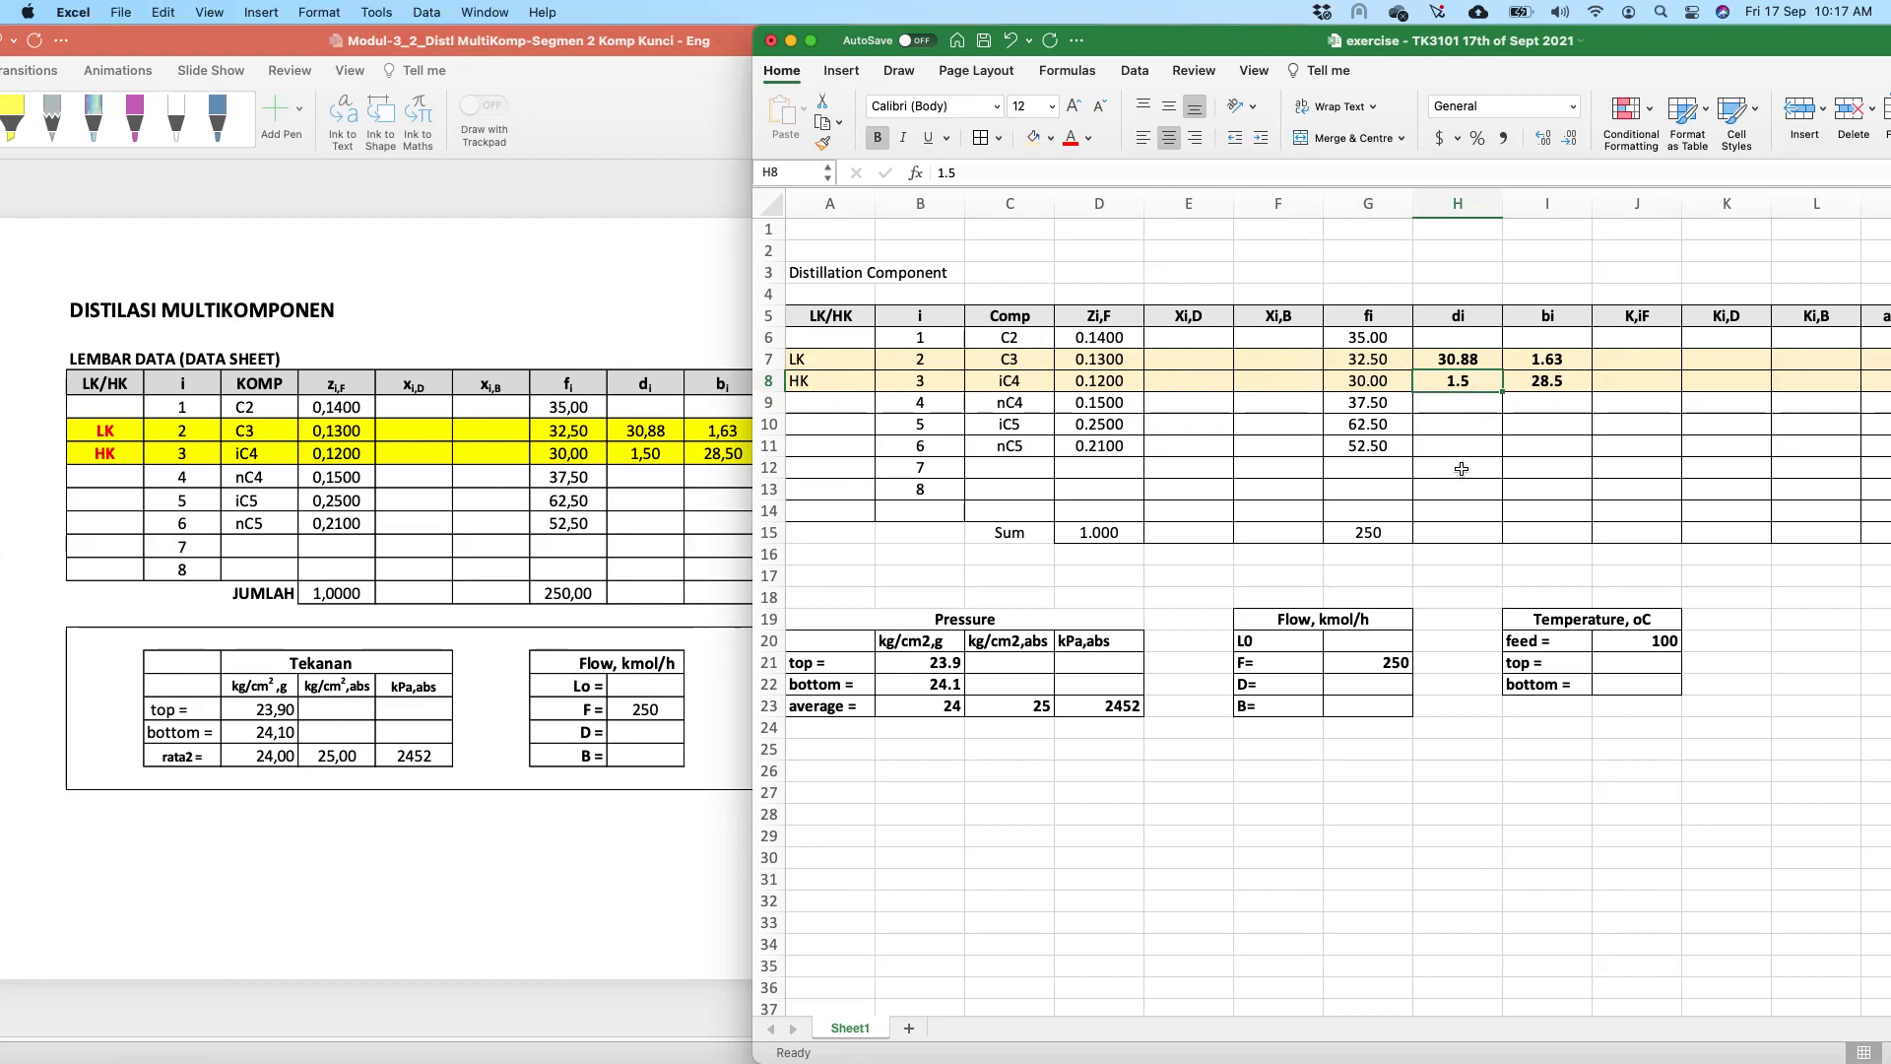
- Enter 0 as the di value for nC4, iC5 and nC5 in H9:H11
click(1460, 409)
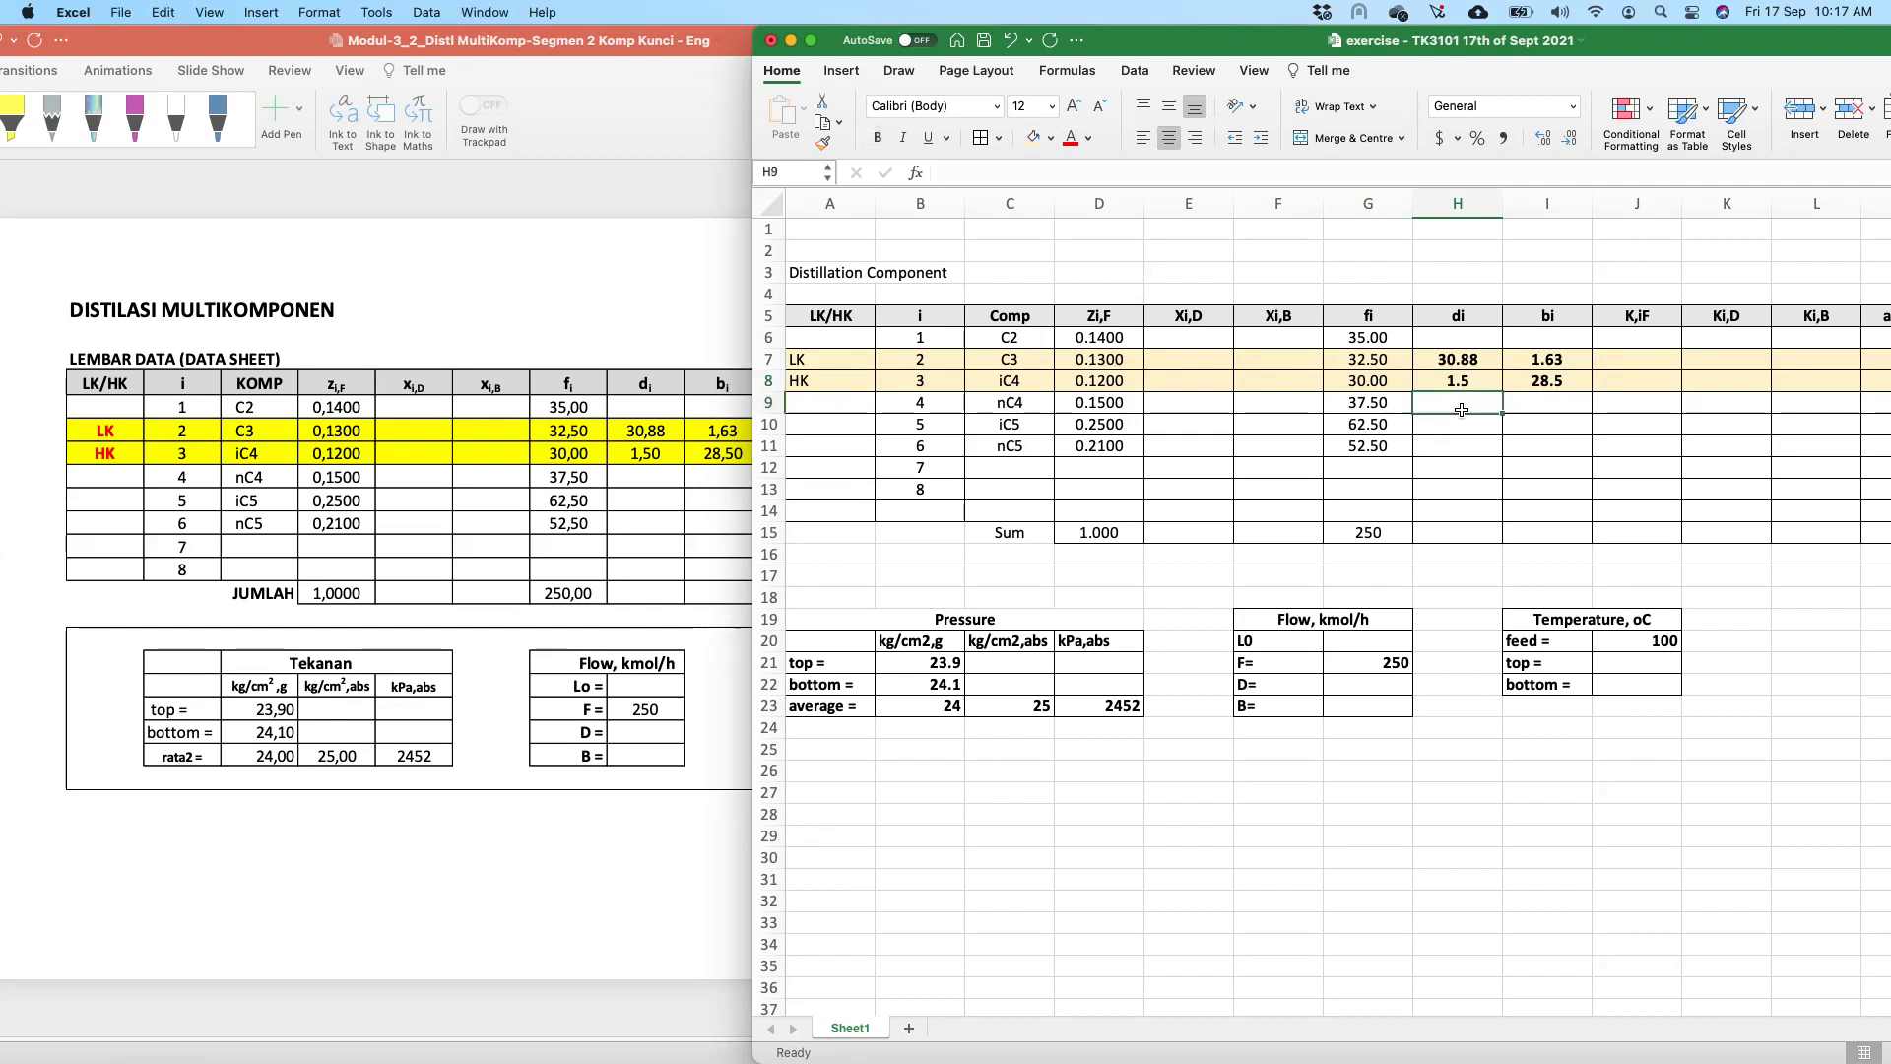
text(0)
key(Return)
text(0)
key(Return)
text(0)
key(Return)
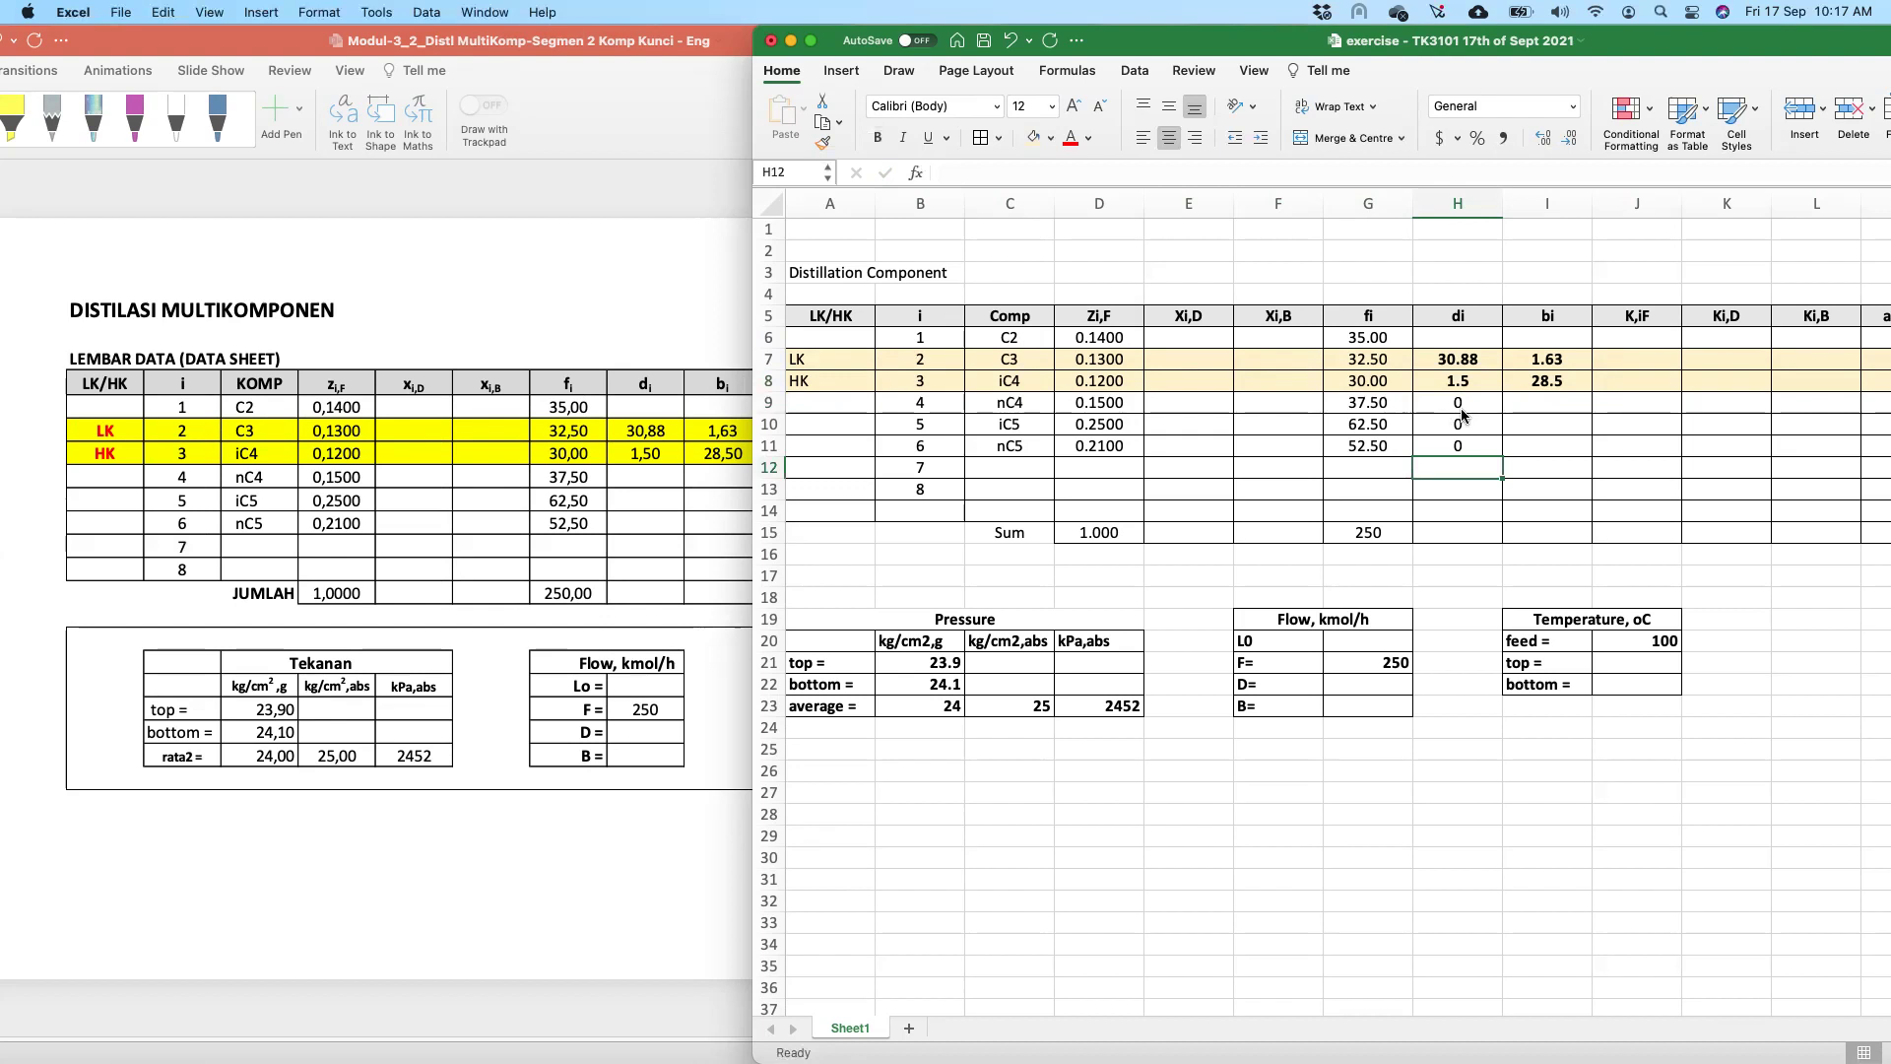
- Shade the zero di values in H9:H11 with a light orange fill
click(1462, 410)
shift+click(1458, 456)
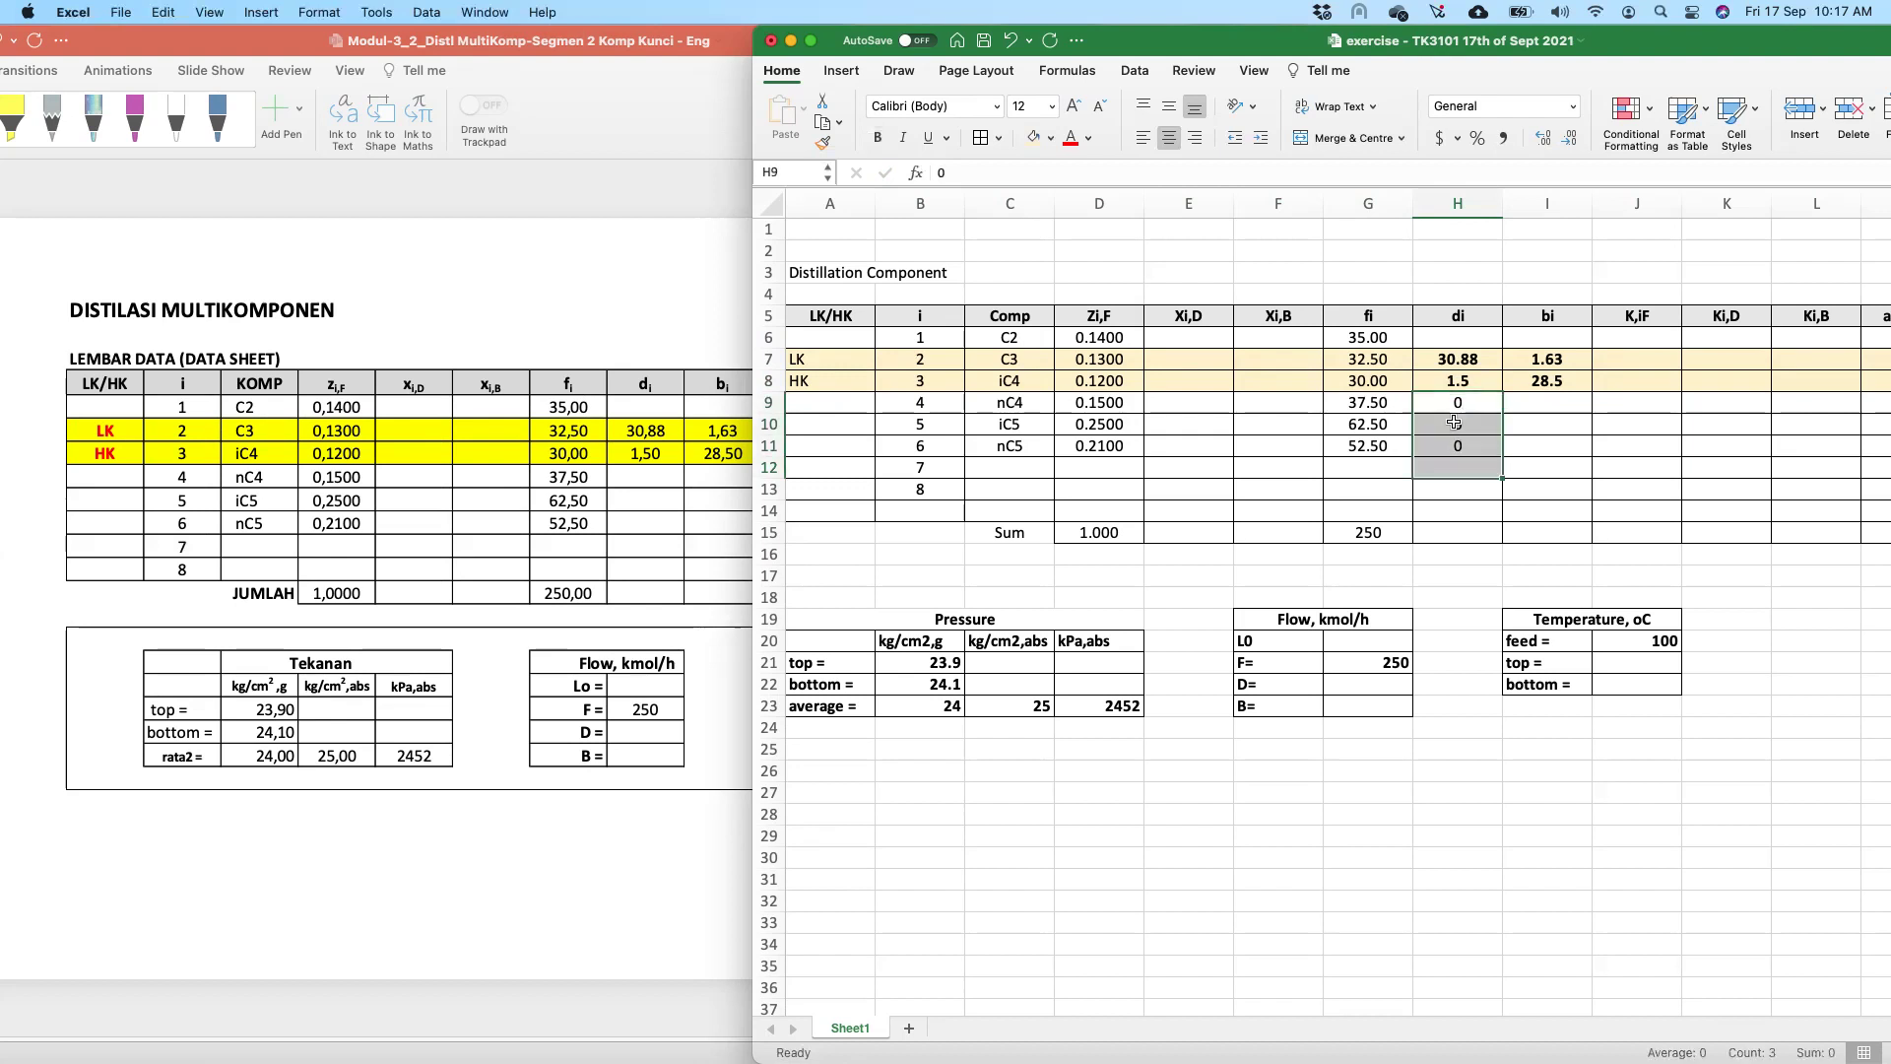
click(1444, 400)
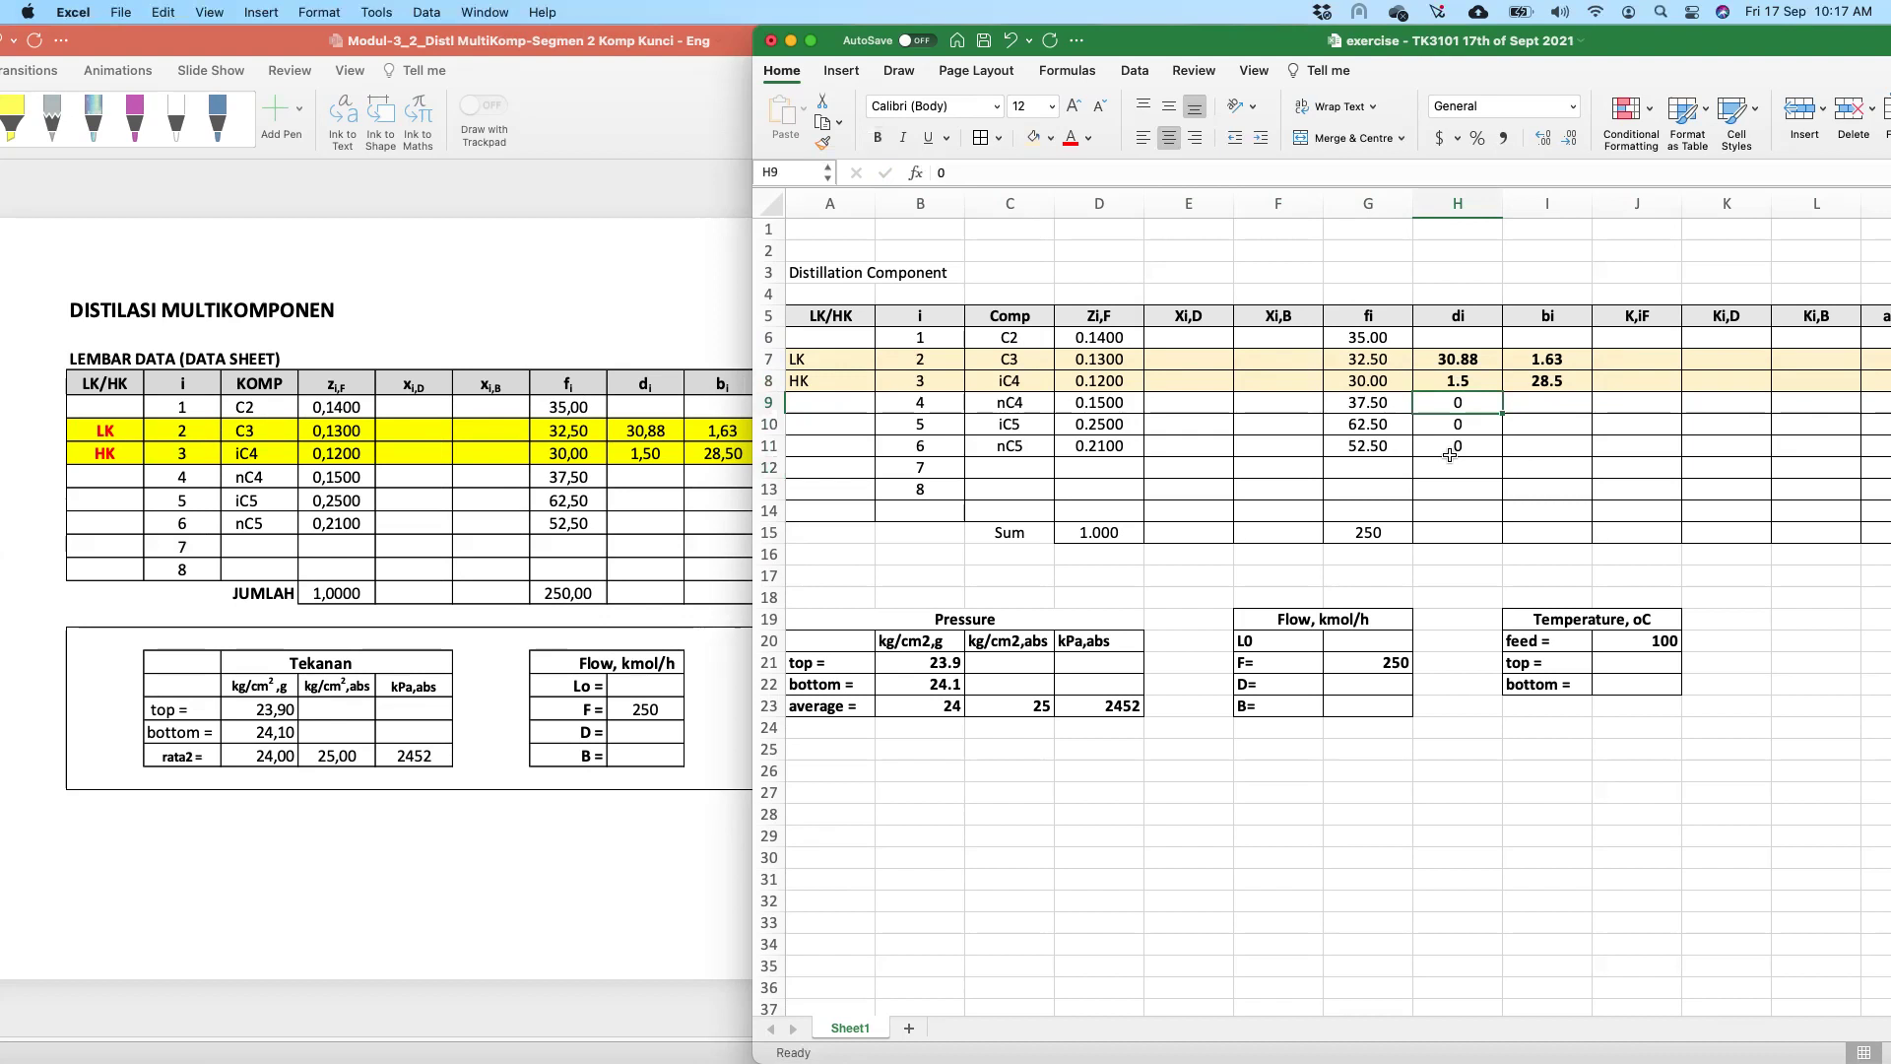
shift+click(1450, 454)
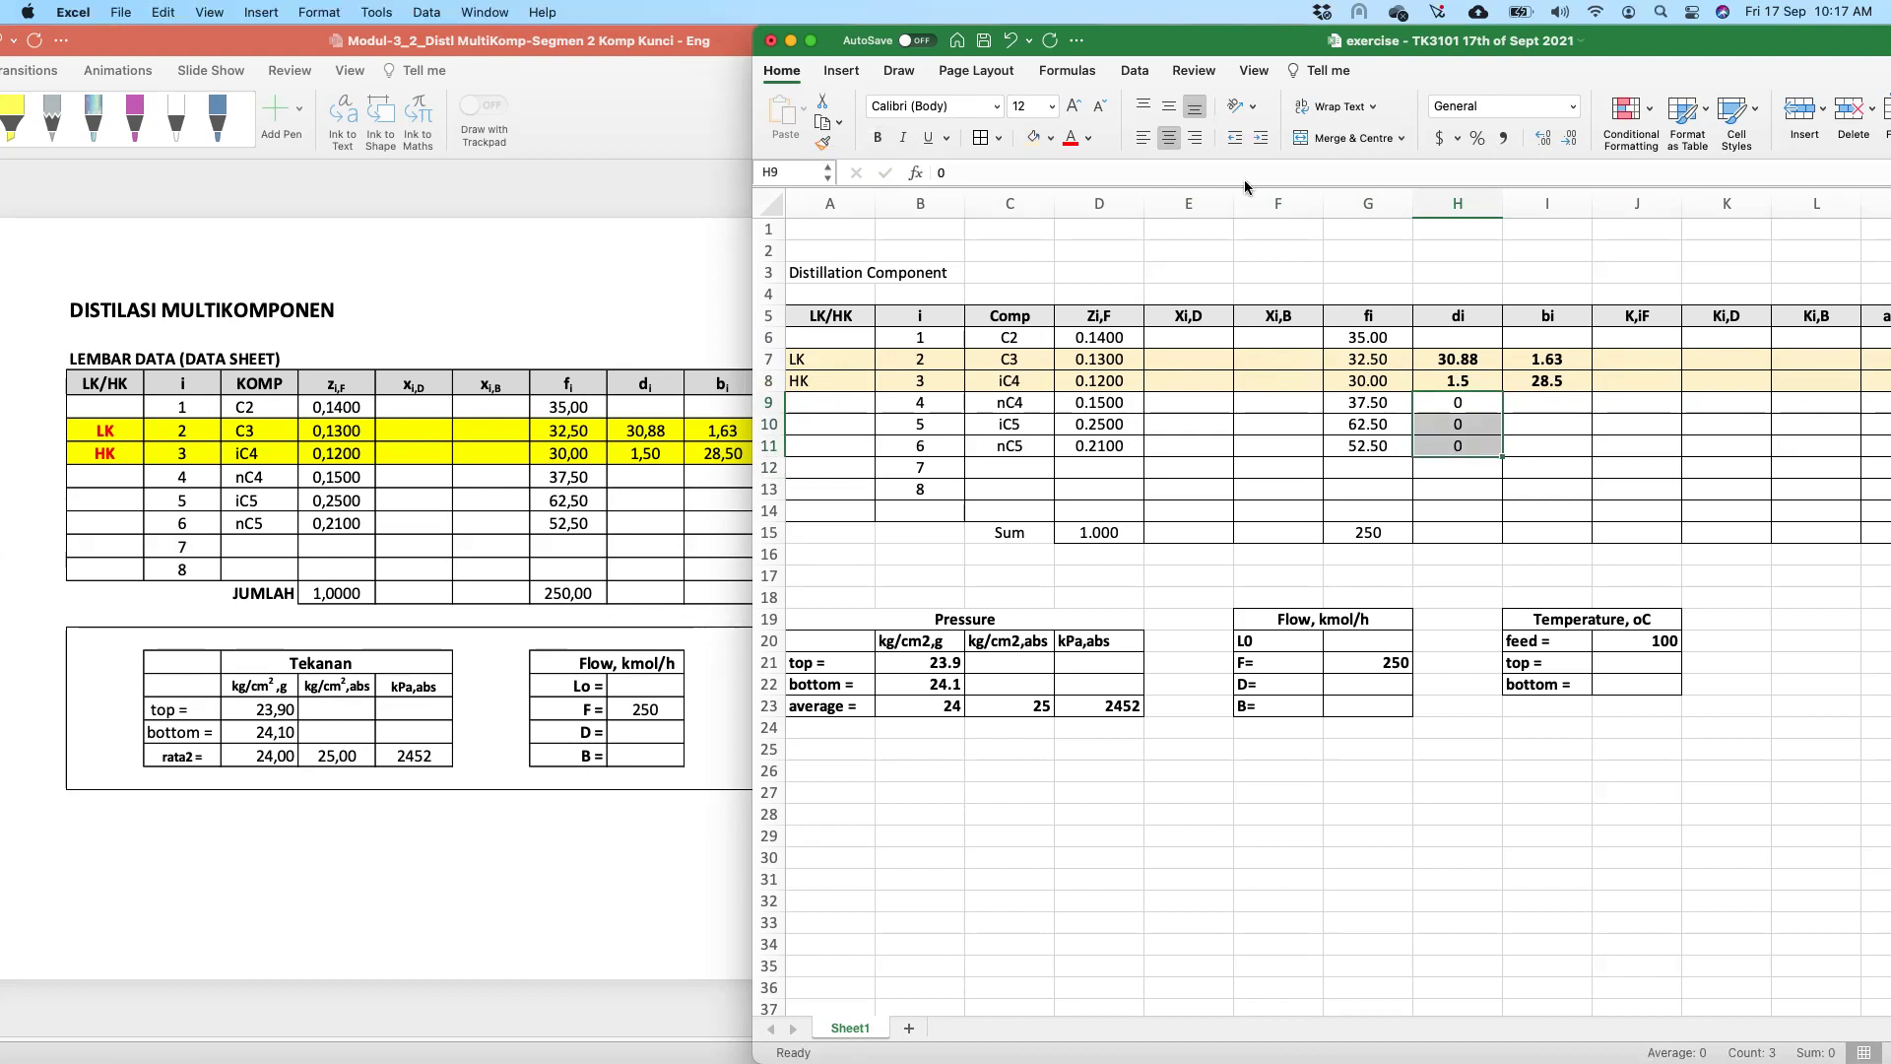
click(1050, 138)
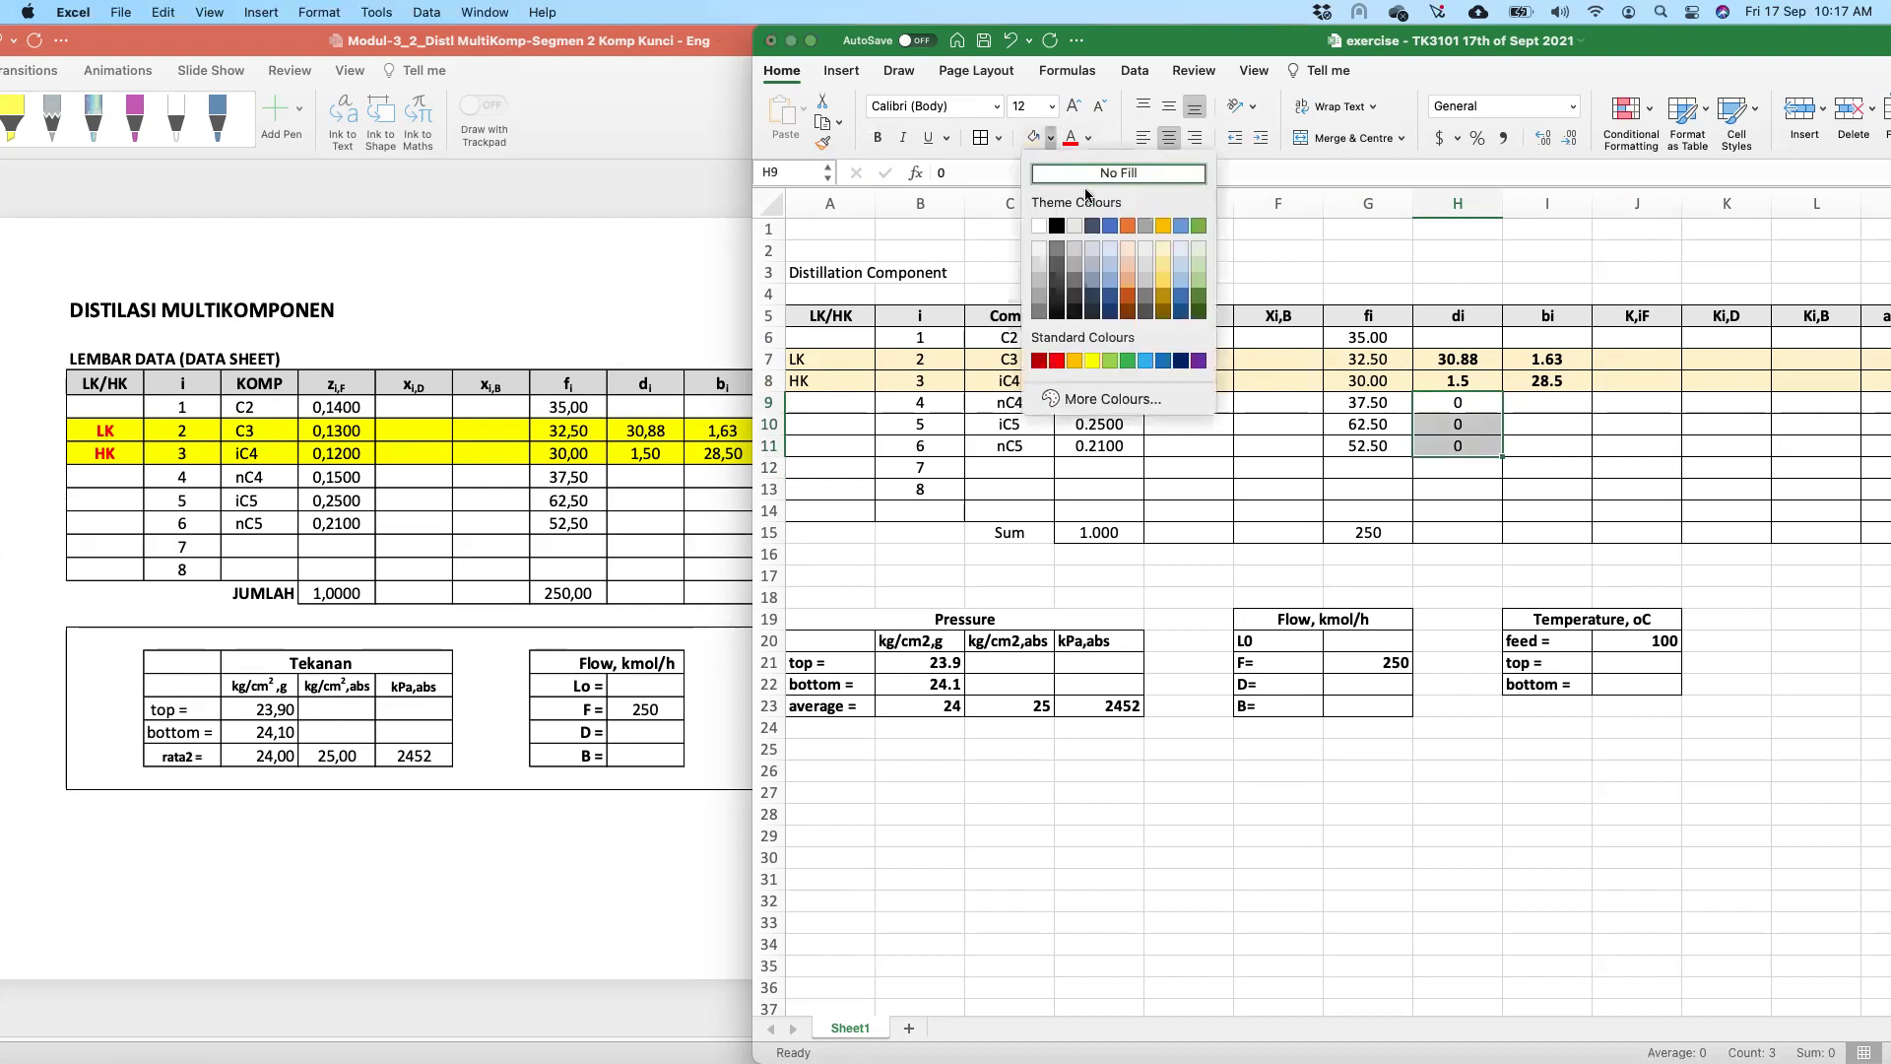
click(1126, 246)
click(1623, 493)
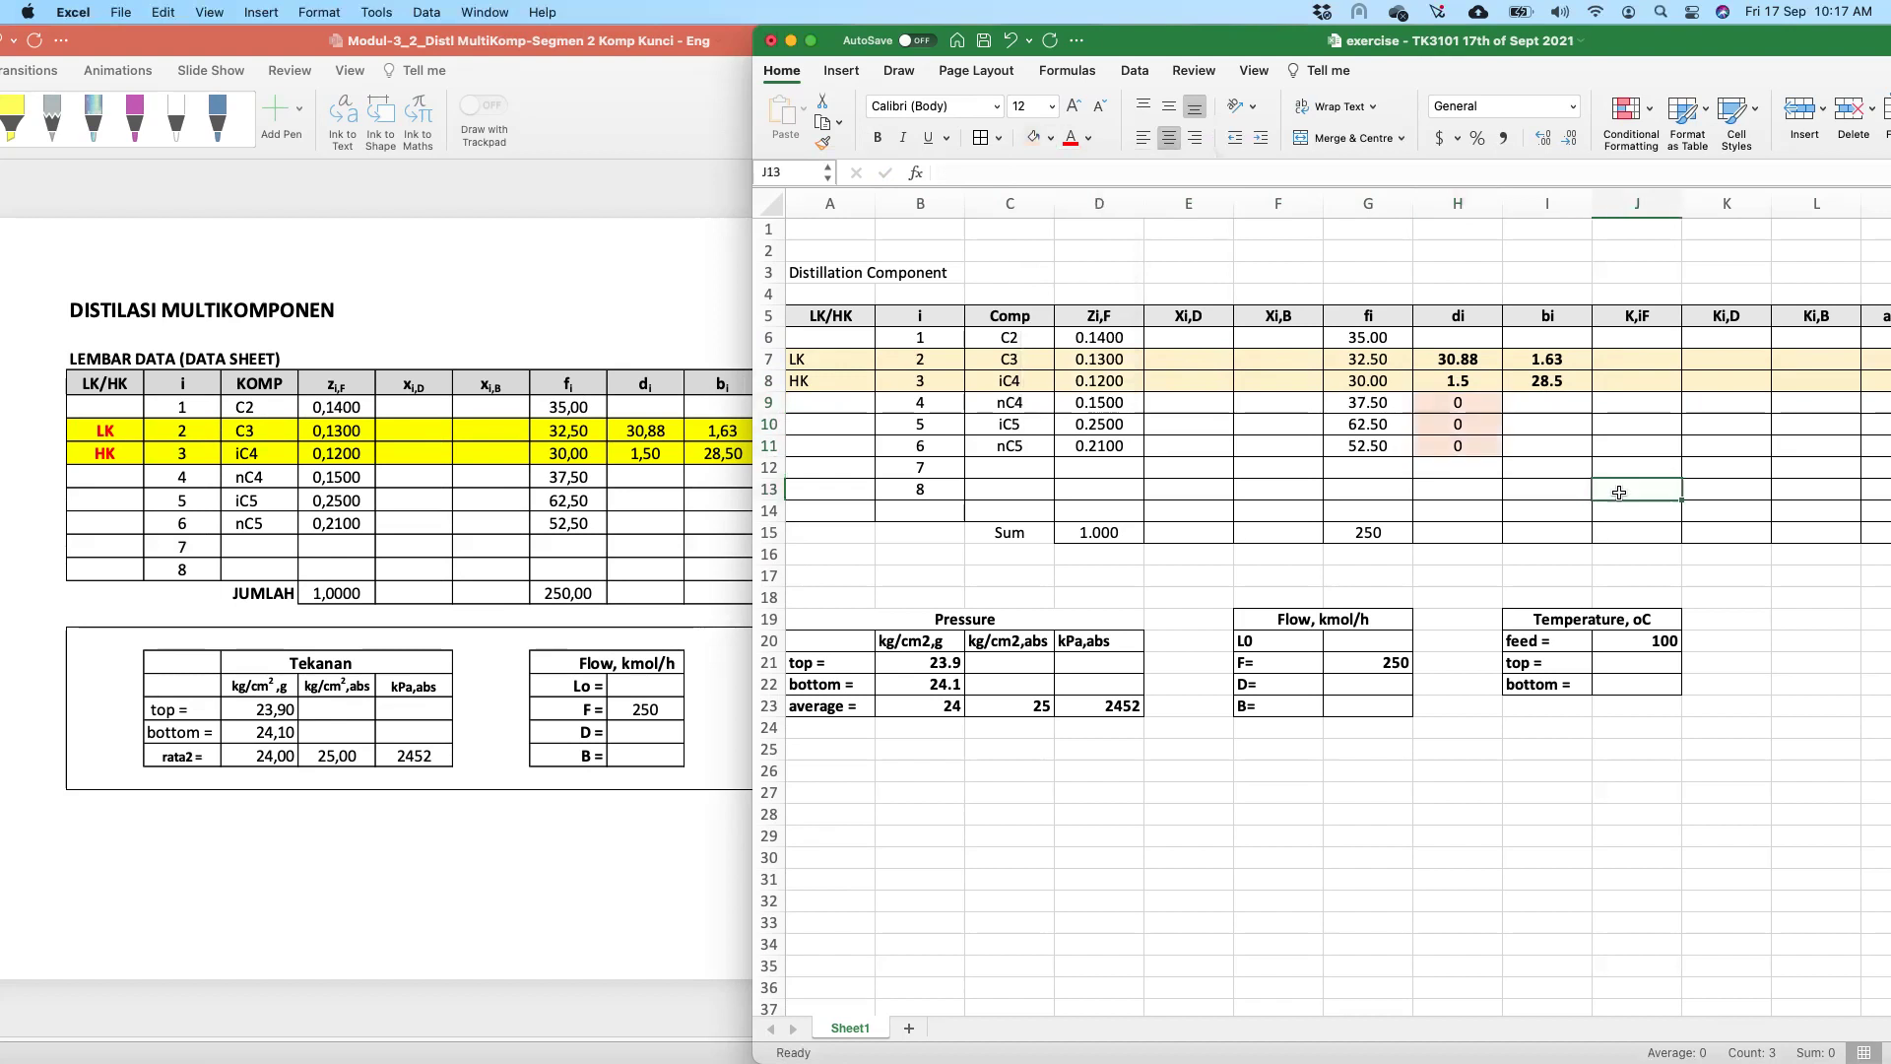
- Enter 35 as the di value for C2 in H6 and give the cell the same light orange fill
click(1434, 339)
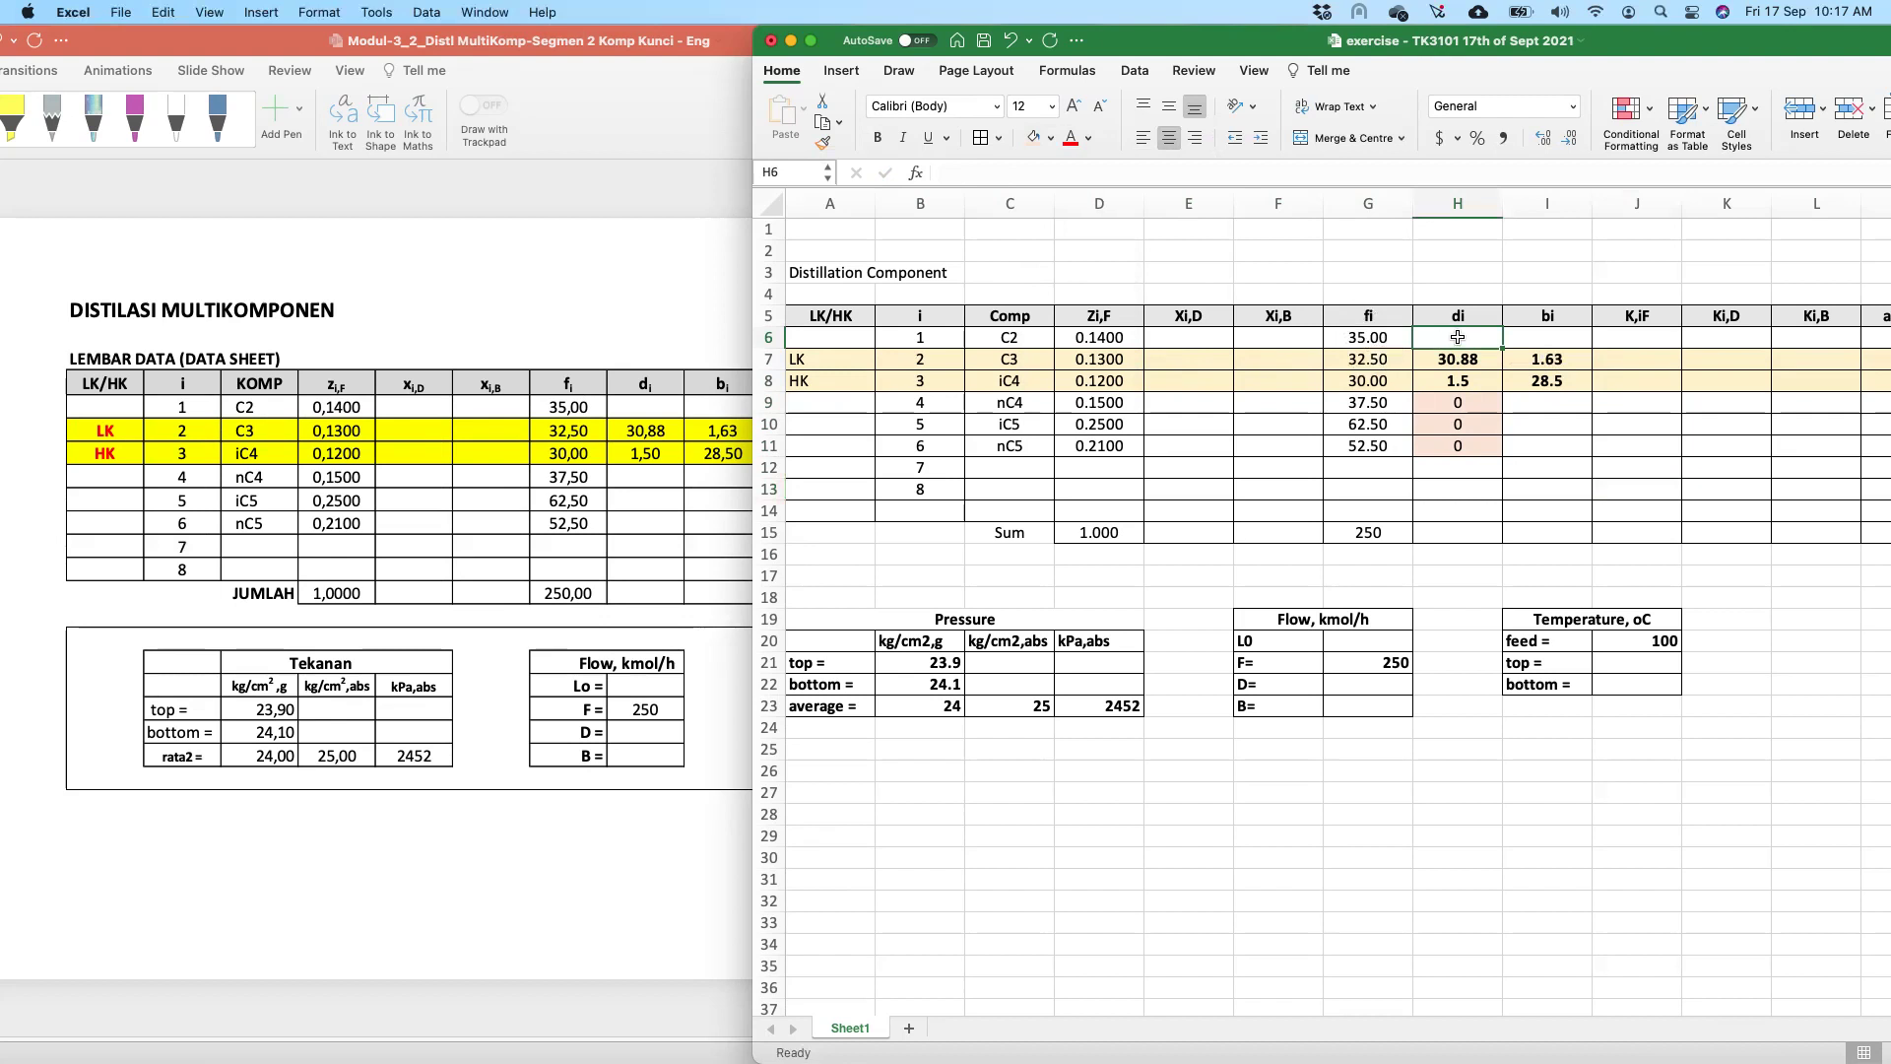
text(35)
key(Return)
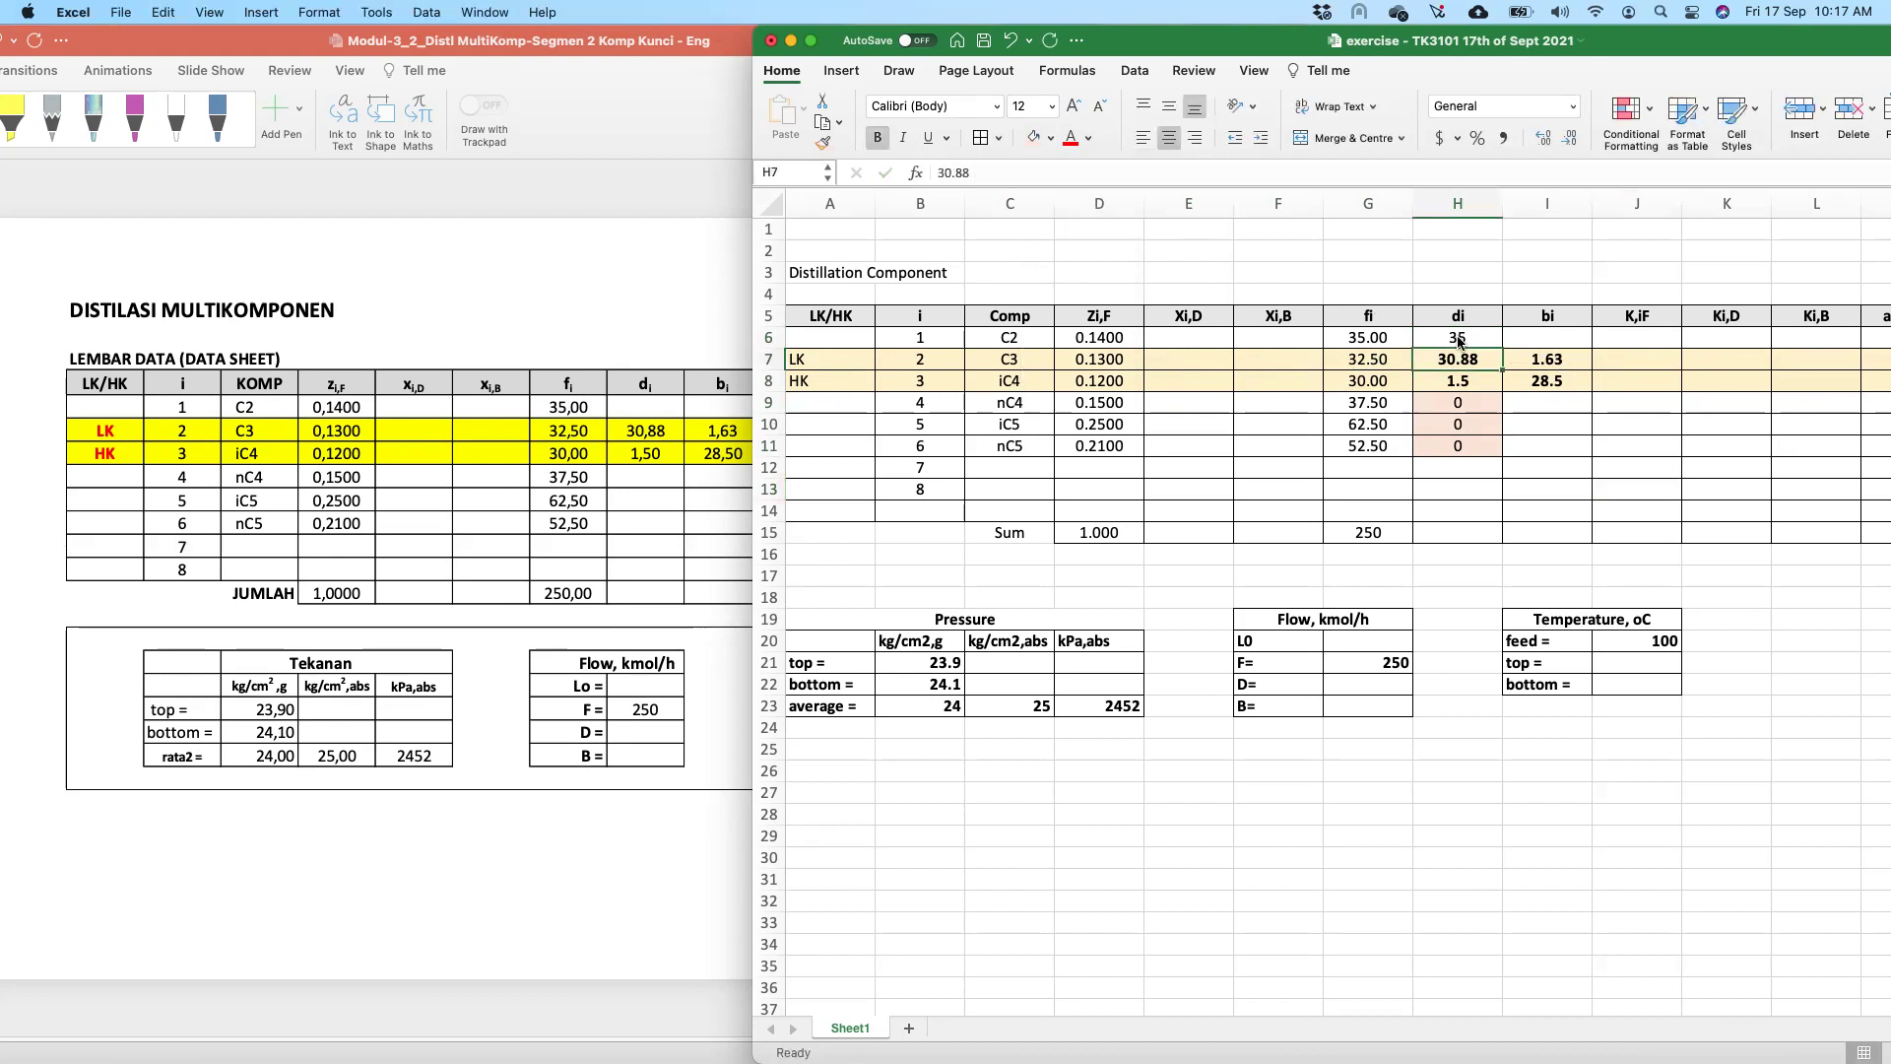
click(1458, 323)
click(1456, 335)
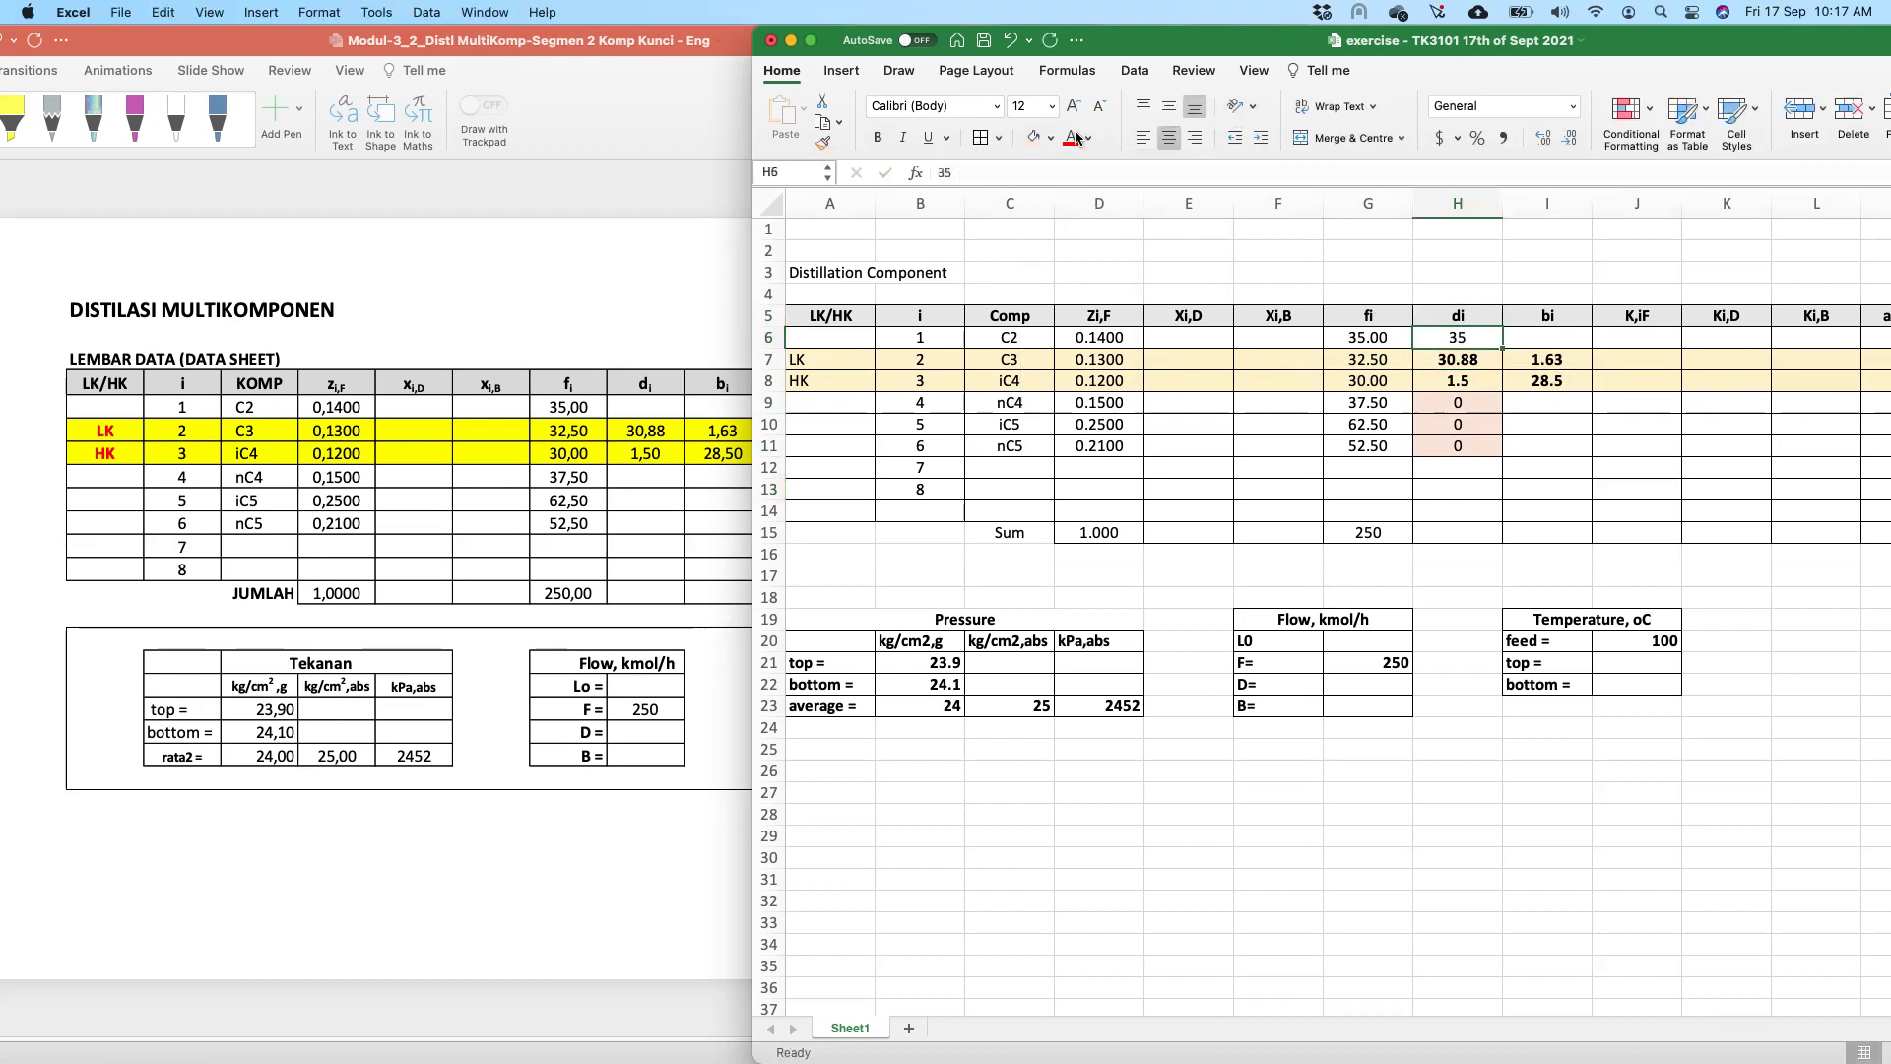
click(1032, 145)
- Enter 0 as the bi value for C2 in I6
click(1543, 339)
key(Return)
key(Up)
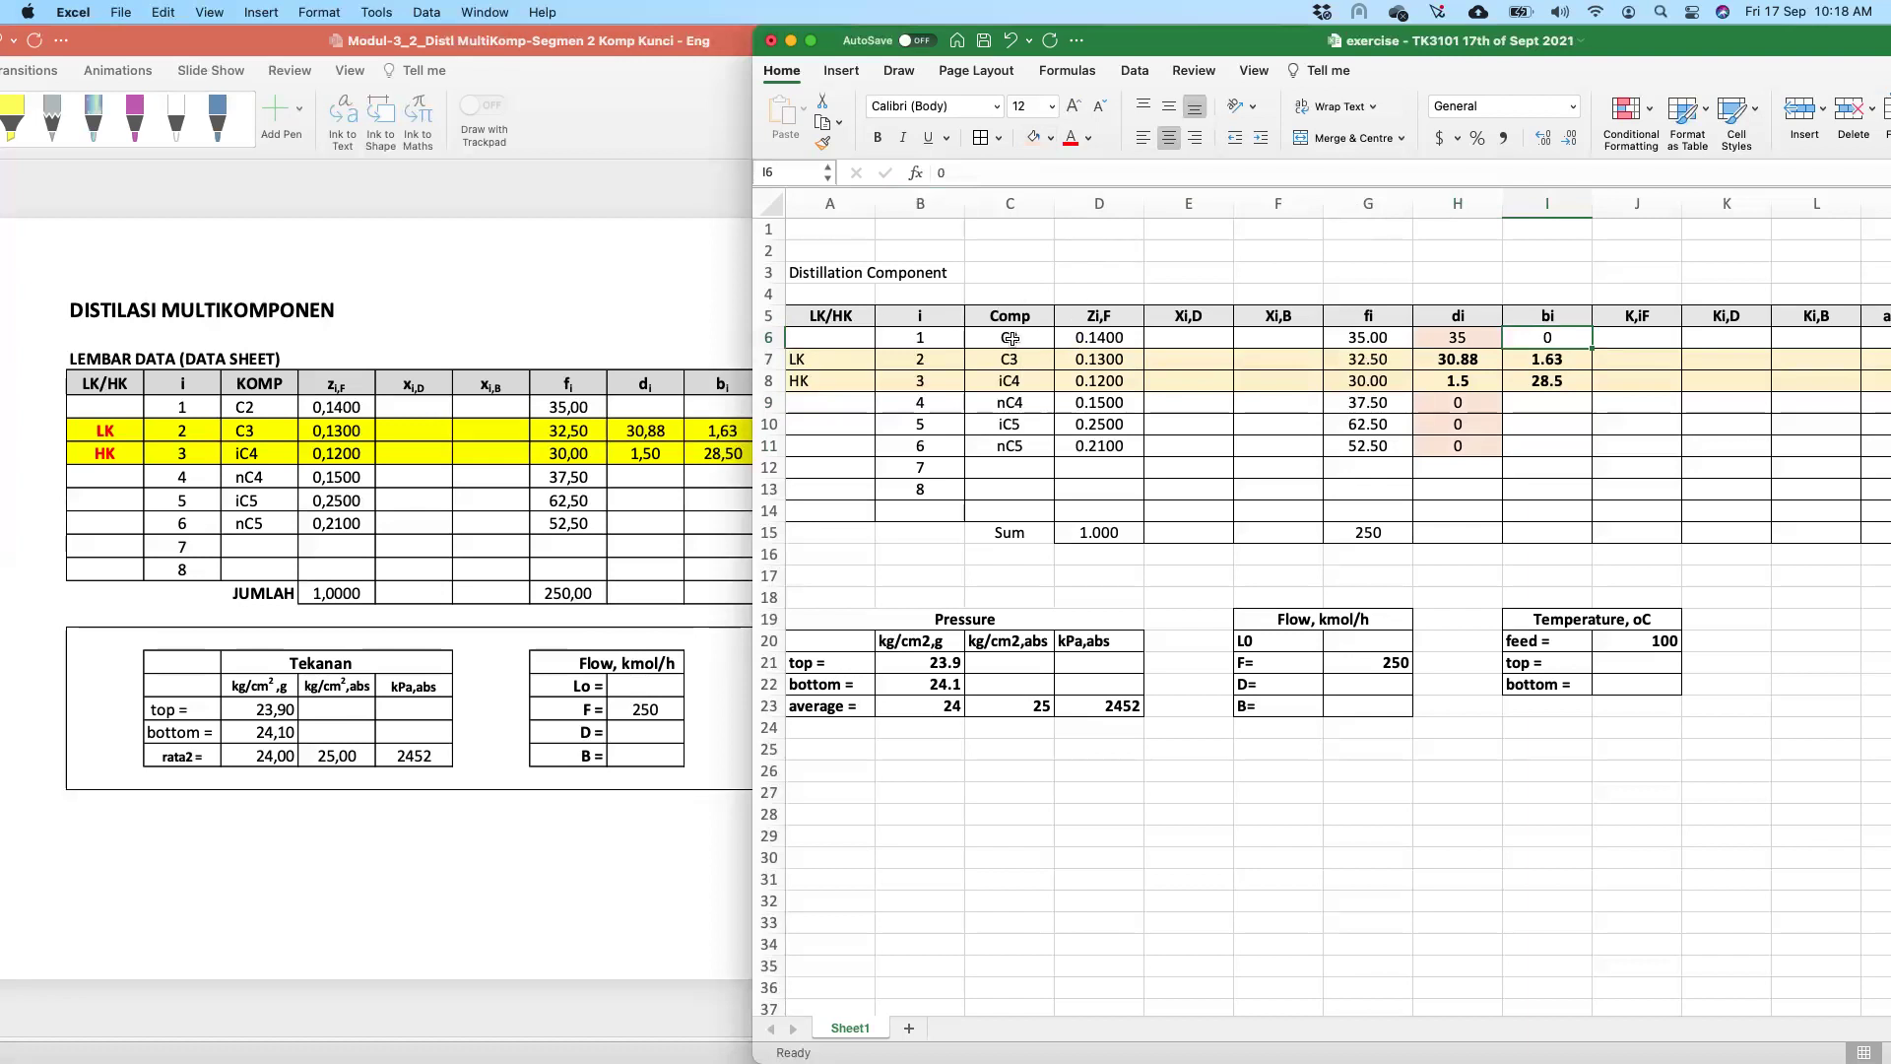
- Shade I6 with the light orange fill and calculate bi as fi minus di (=G9-H9) for nC4, iC5 and nC5 in I9:I11
click(1036, 144)
click(1545, 404)
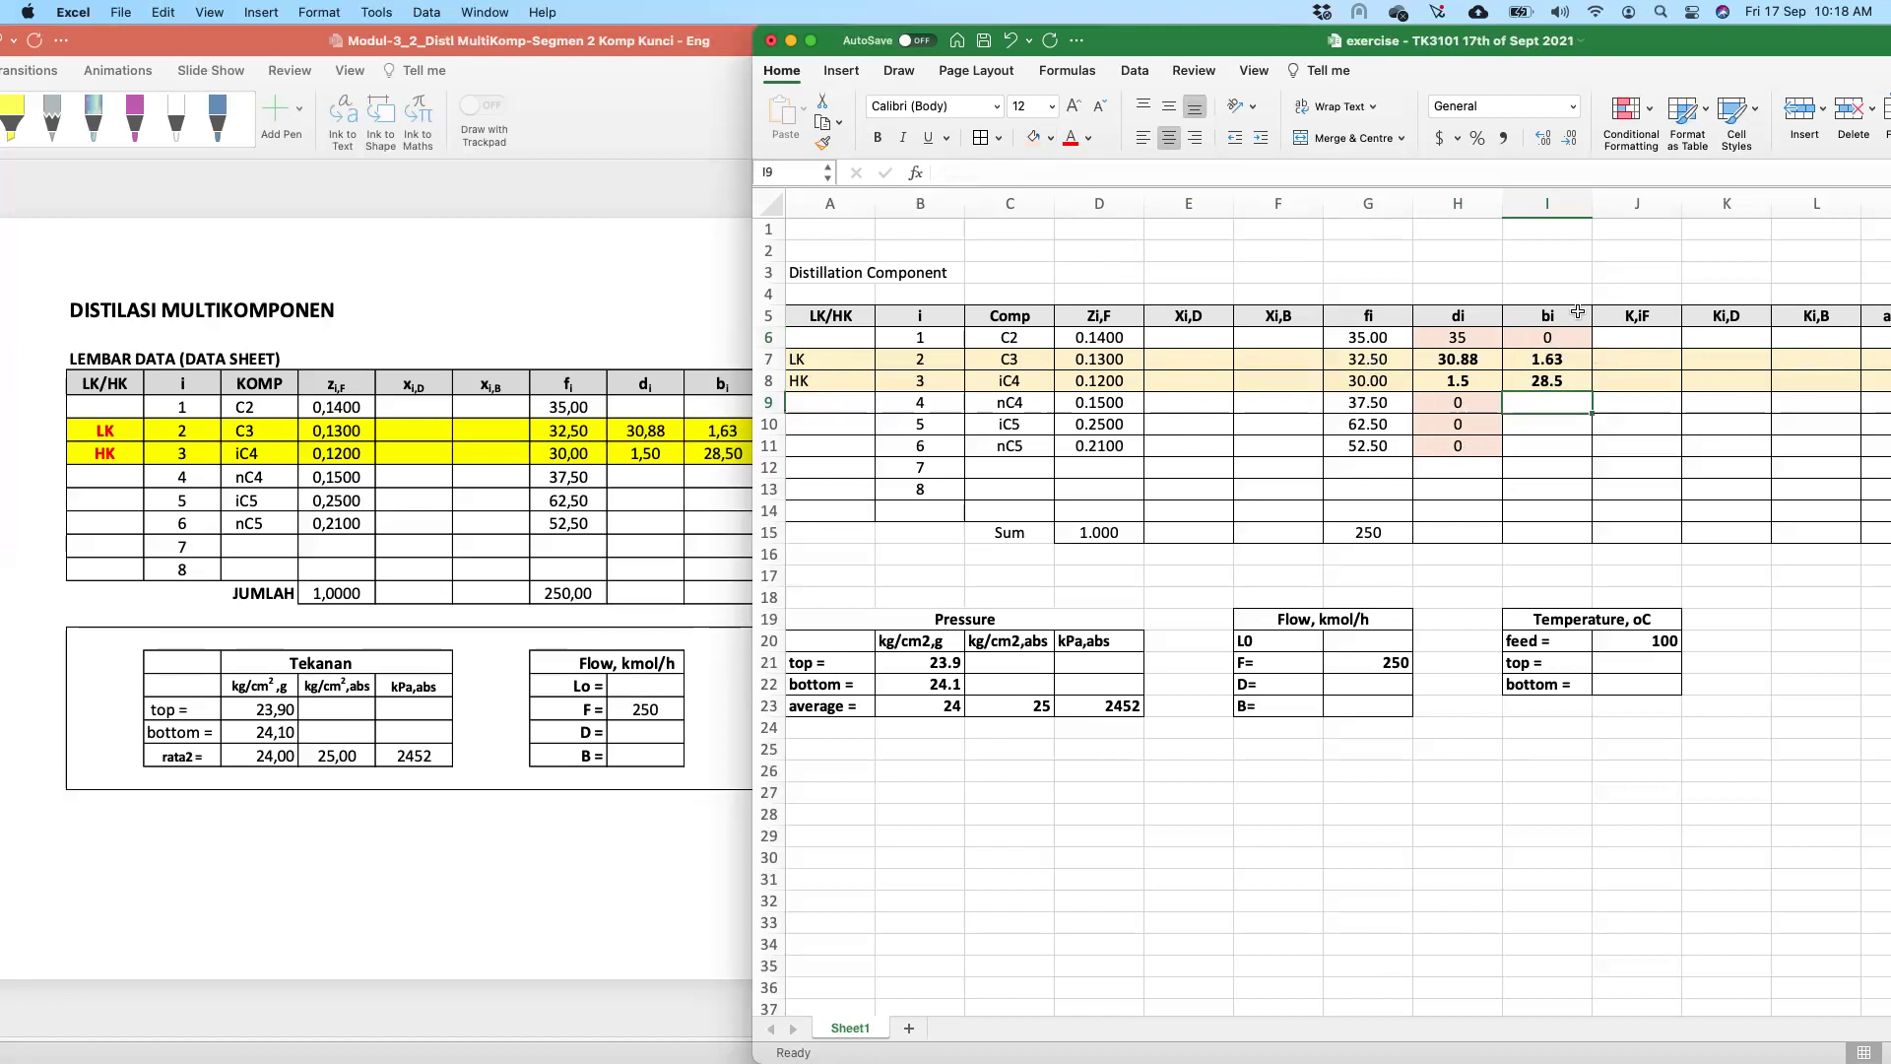
text(=)
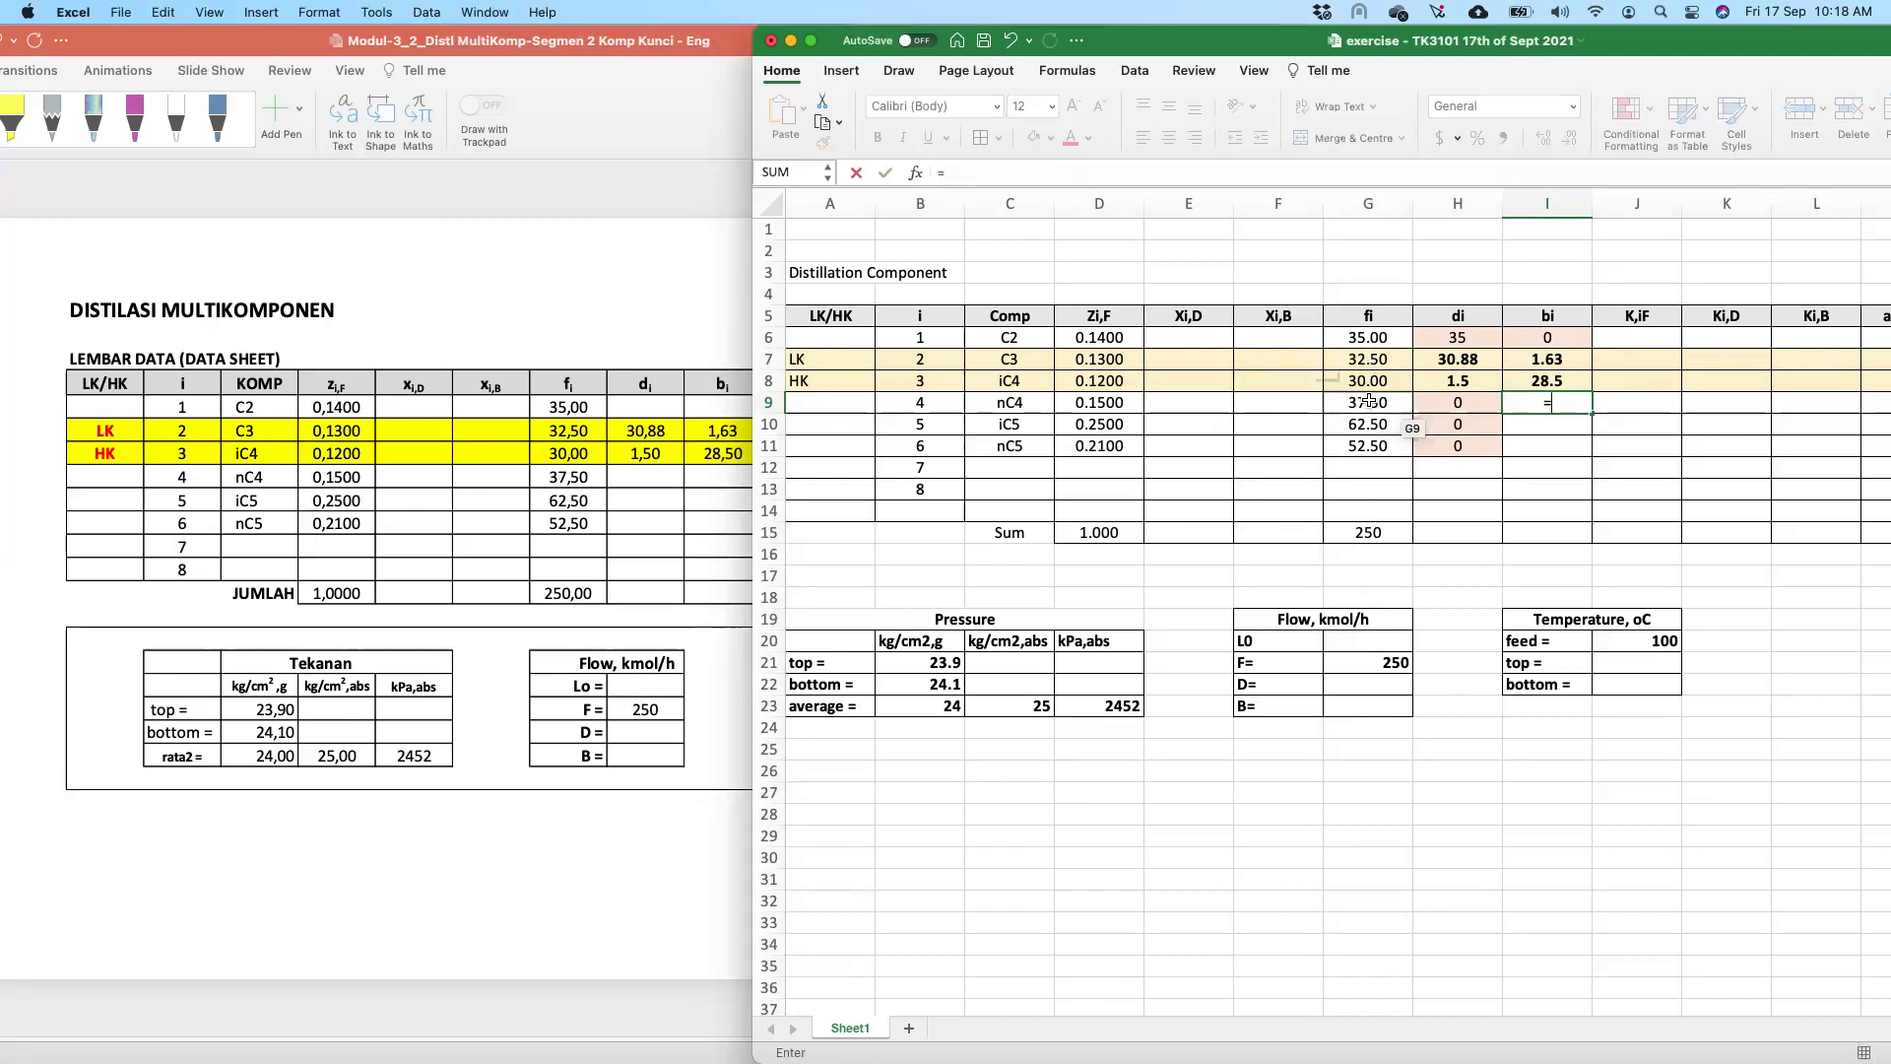
click(1368, 402)
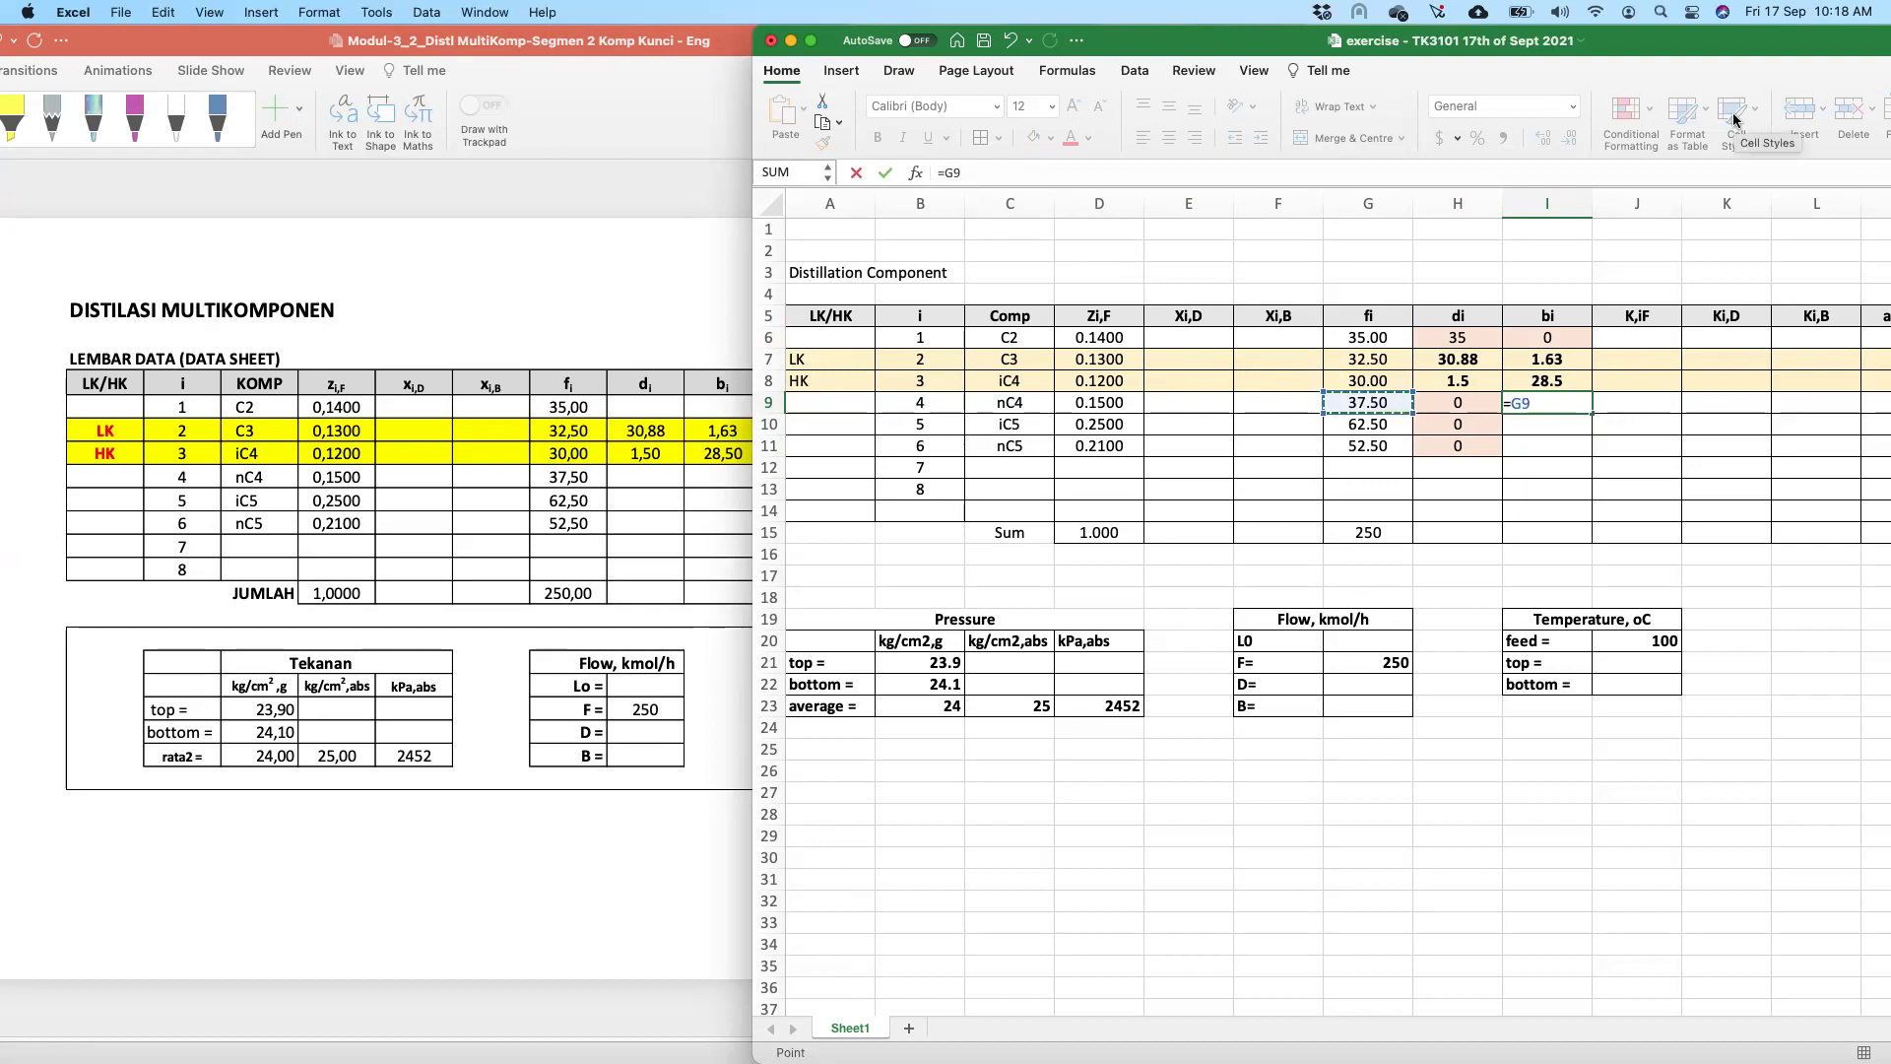
text(-)
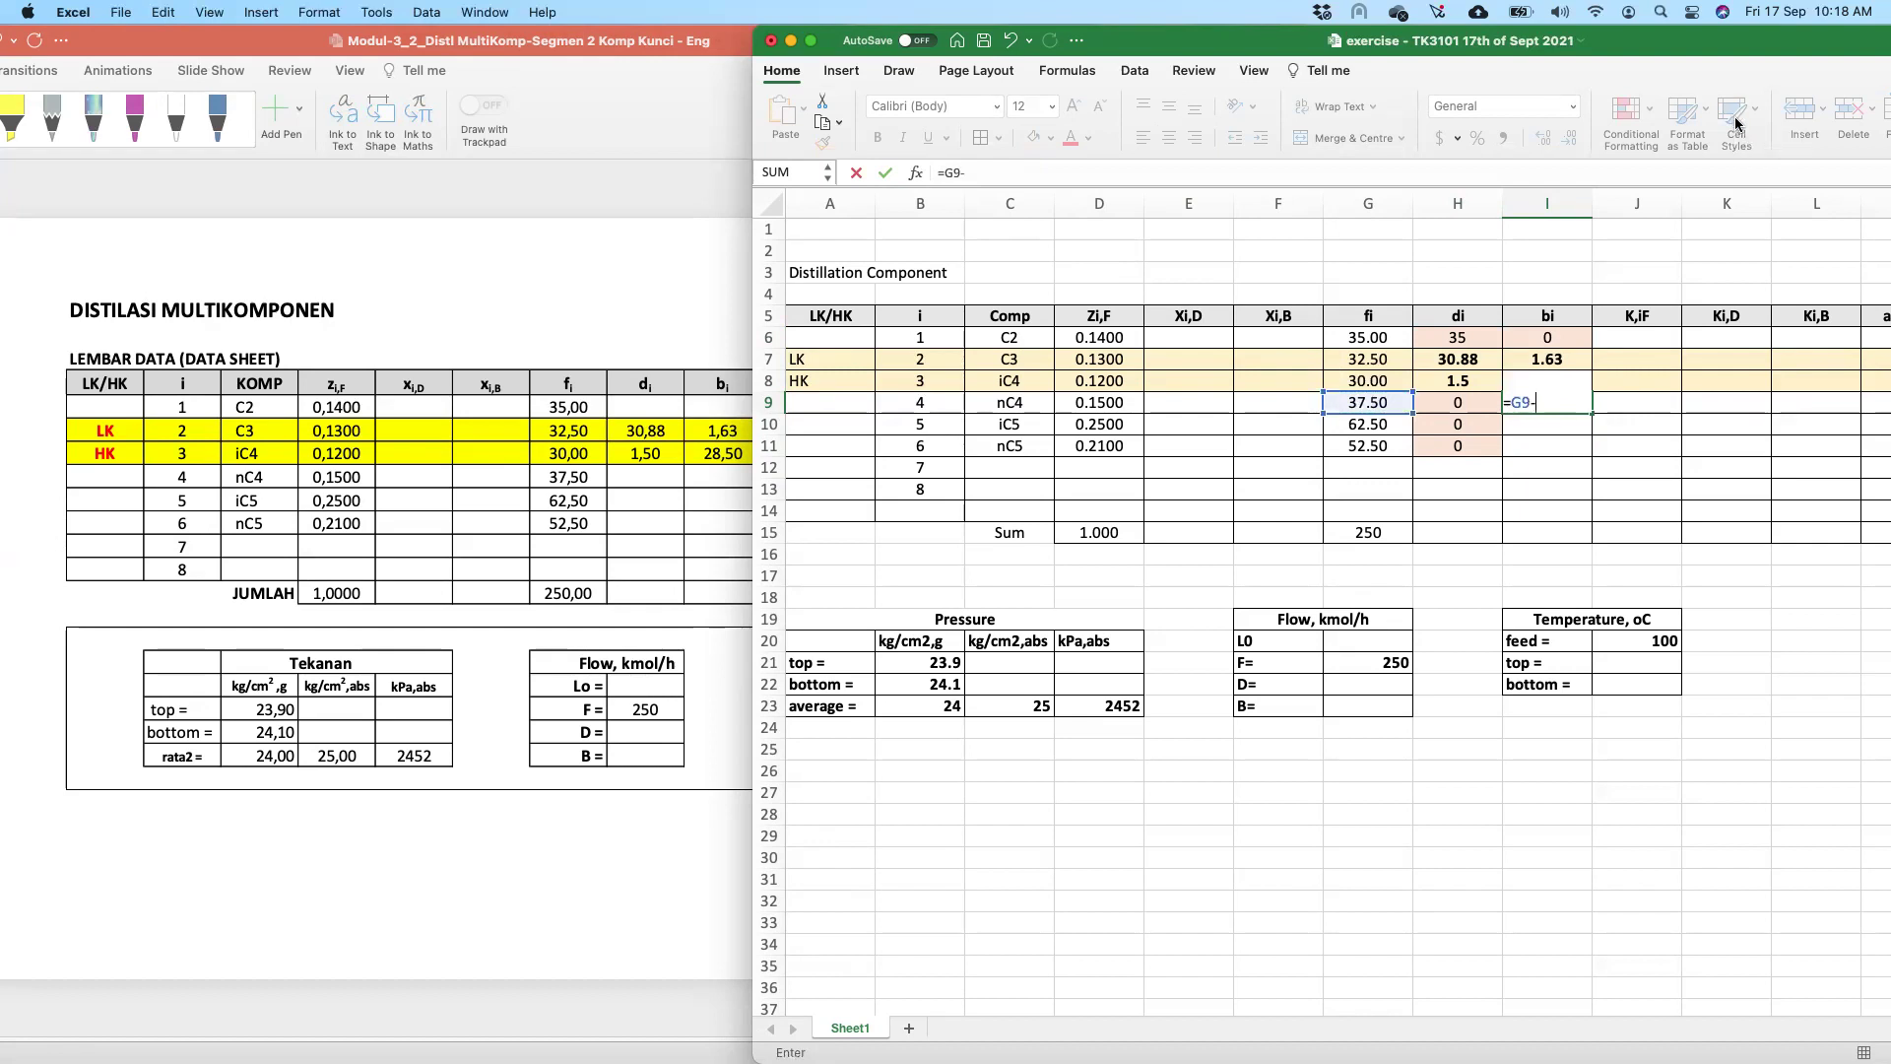
click(1463, 402)
key(Return)
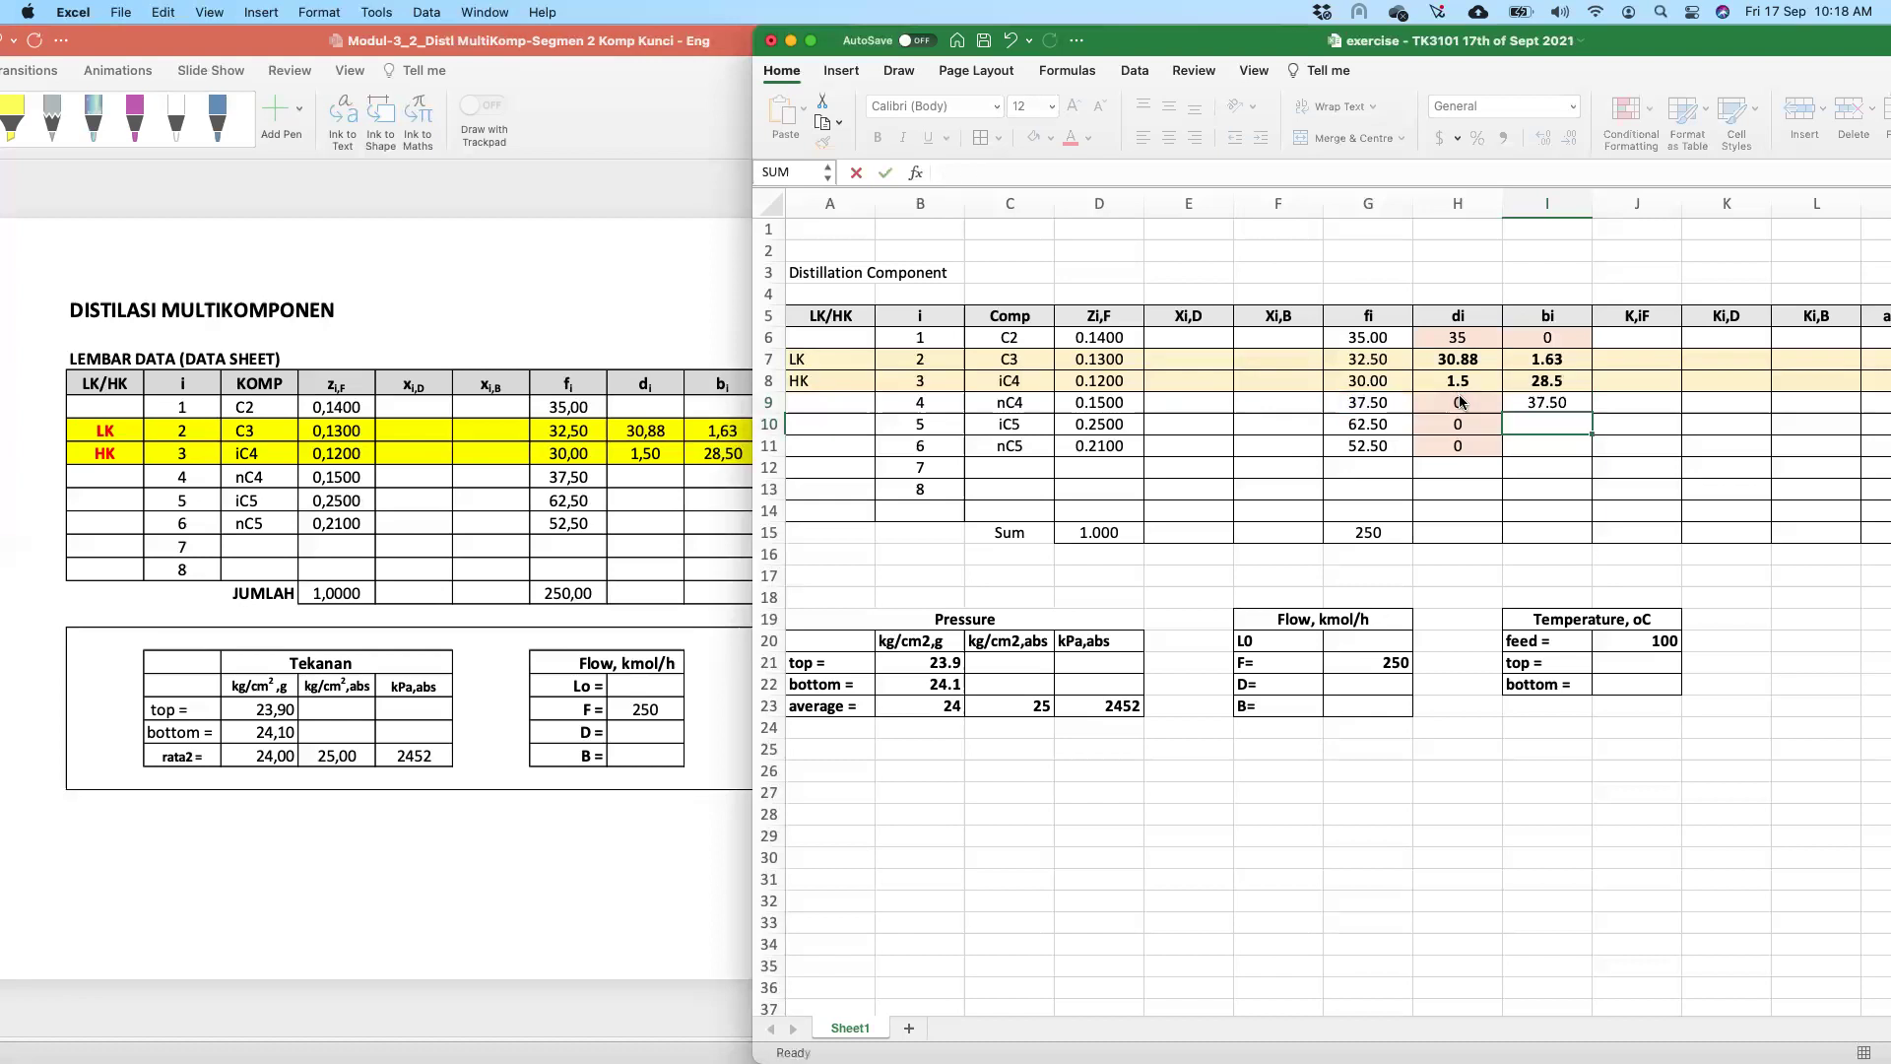
click(1571, 408)
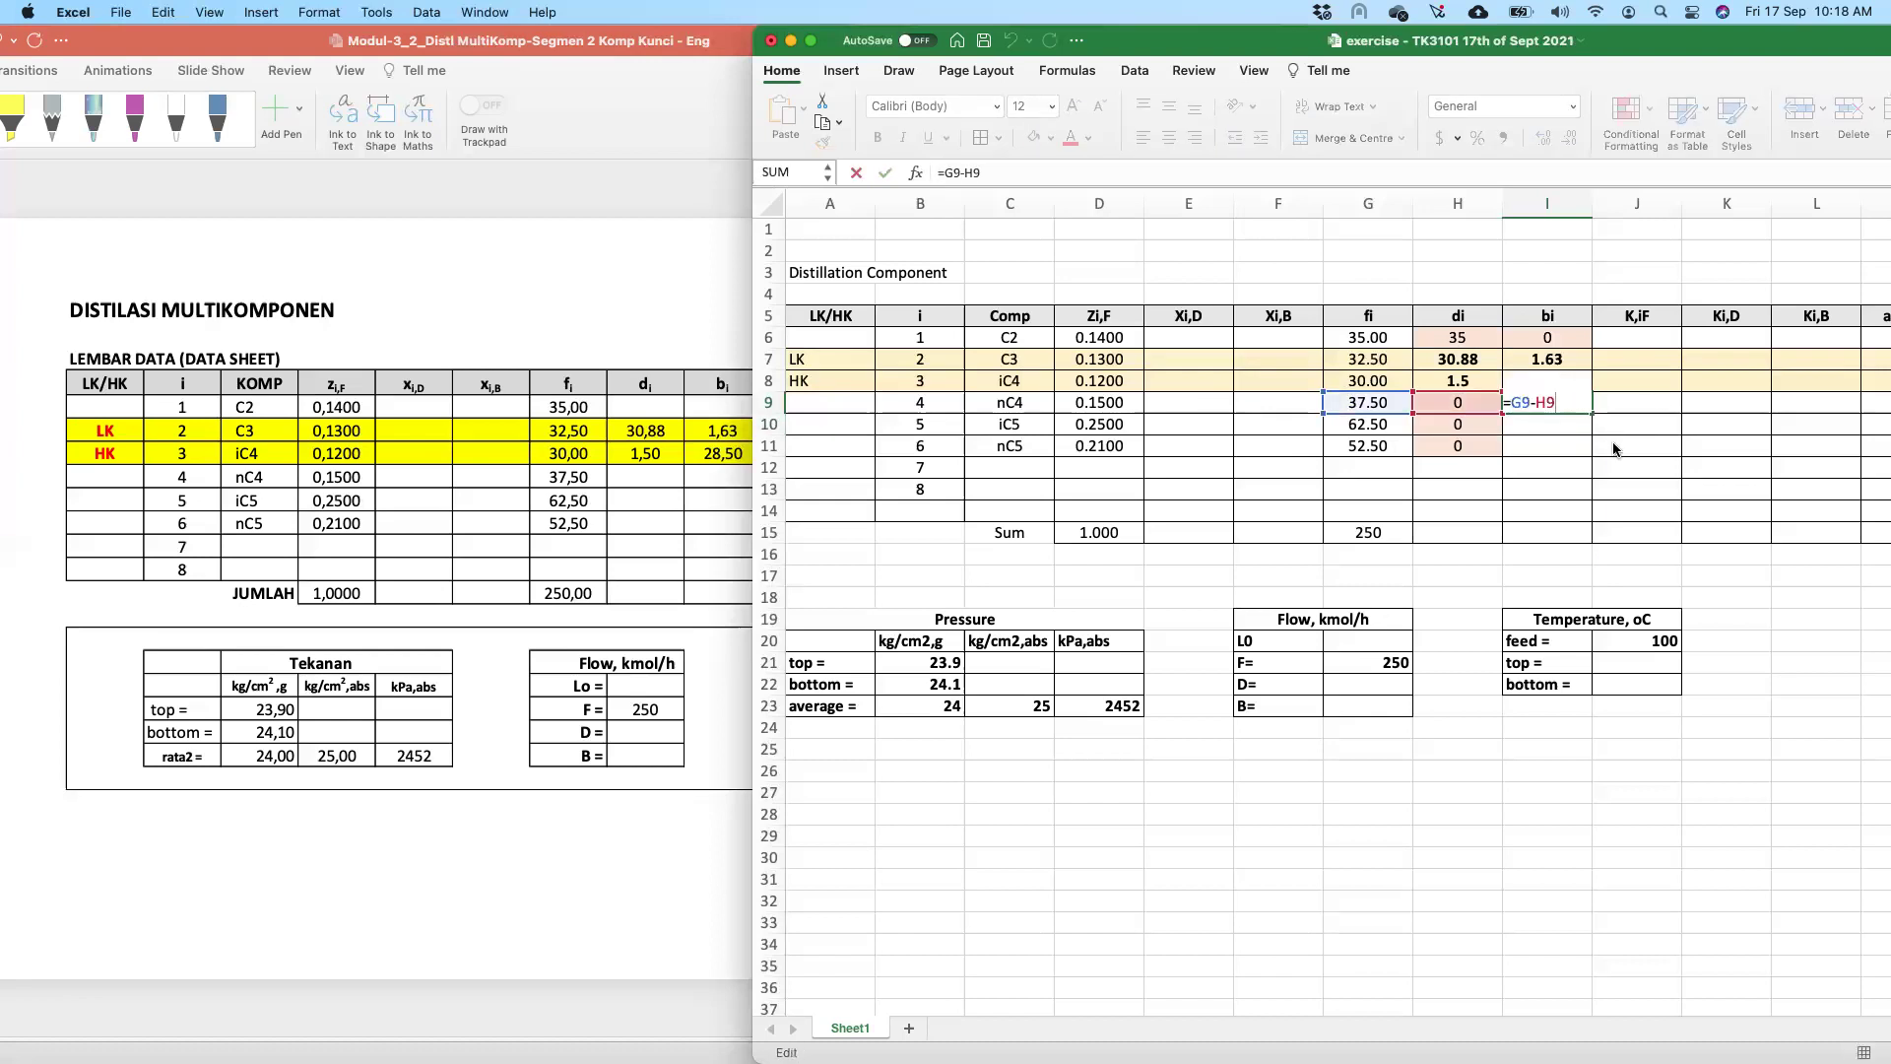
drag(1589, 409, 1585, 467)
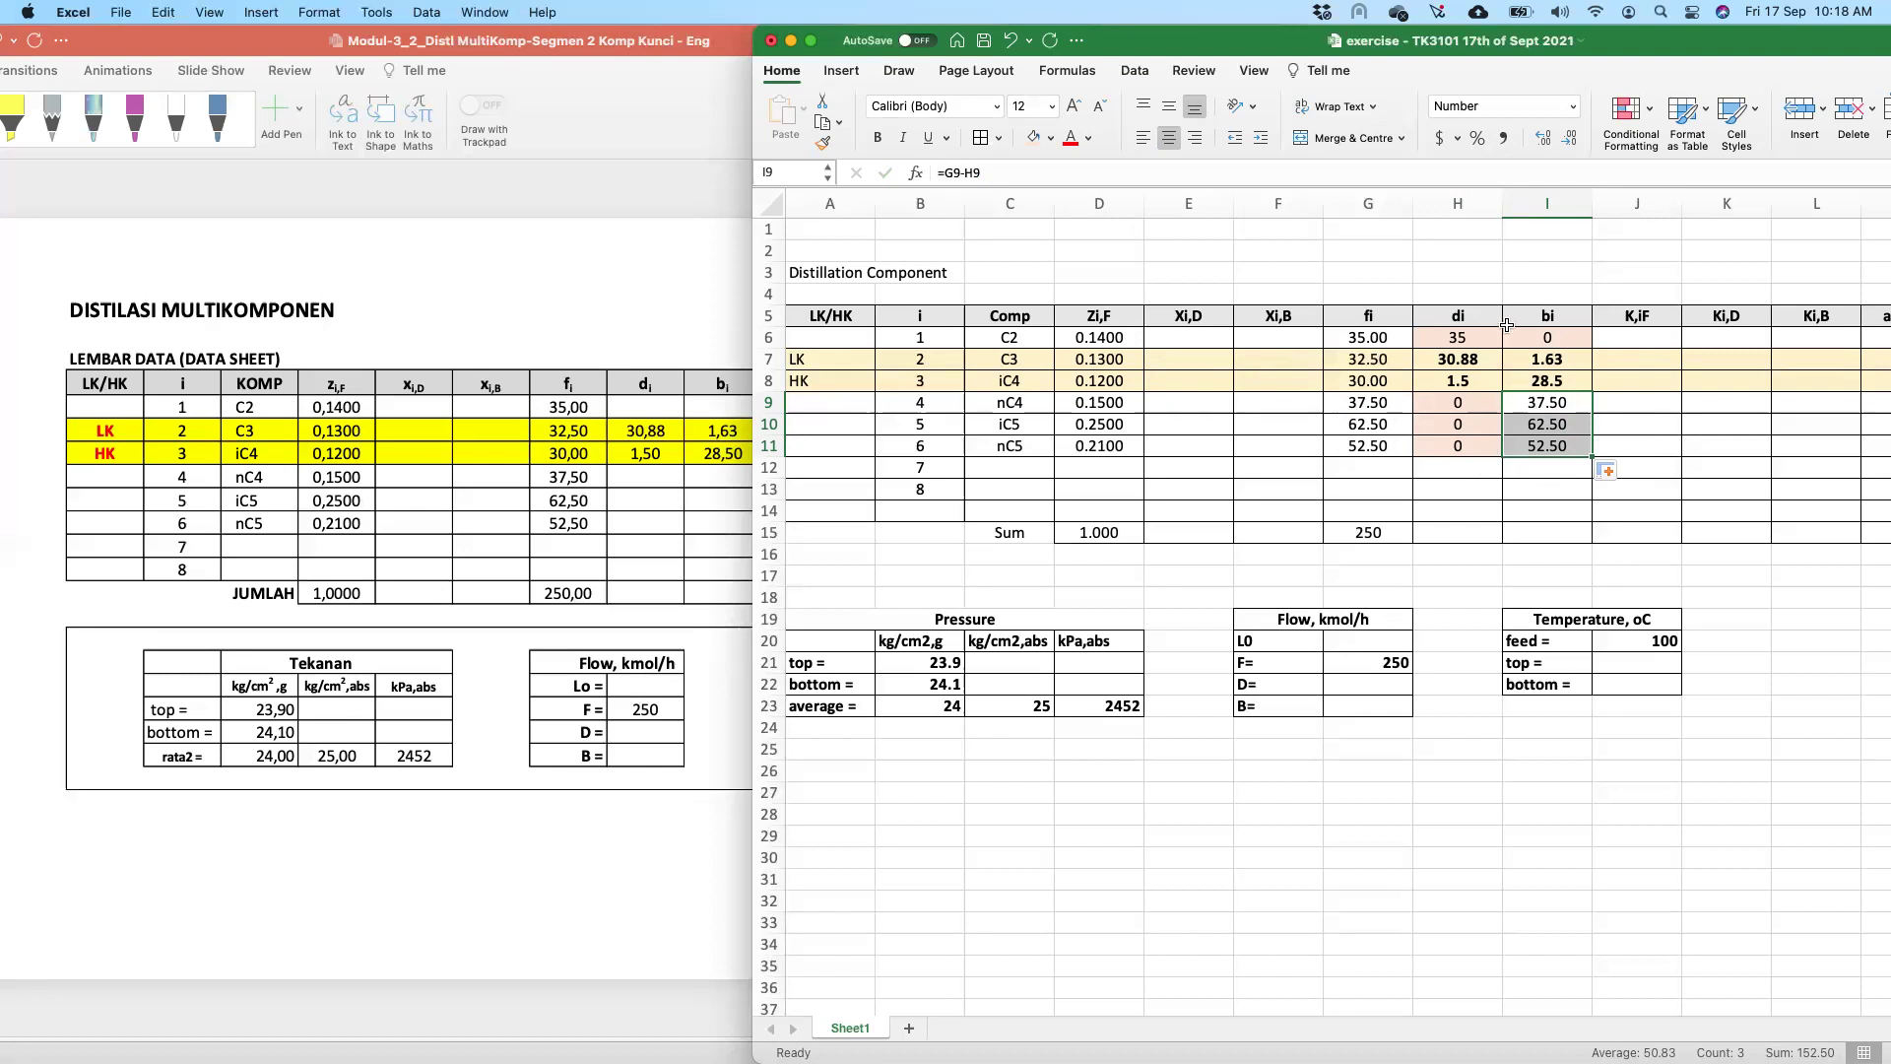
- Total the di column in H15 with =SUM(H6:H11) and copy the formula to I15 for the bi column
click(1462, 532)
text(=sum()
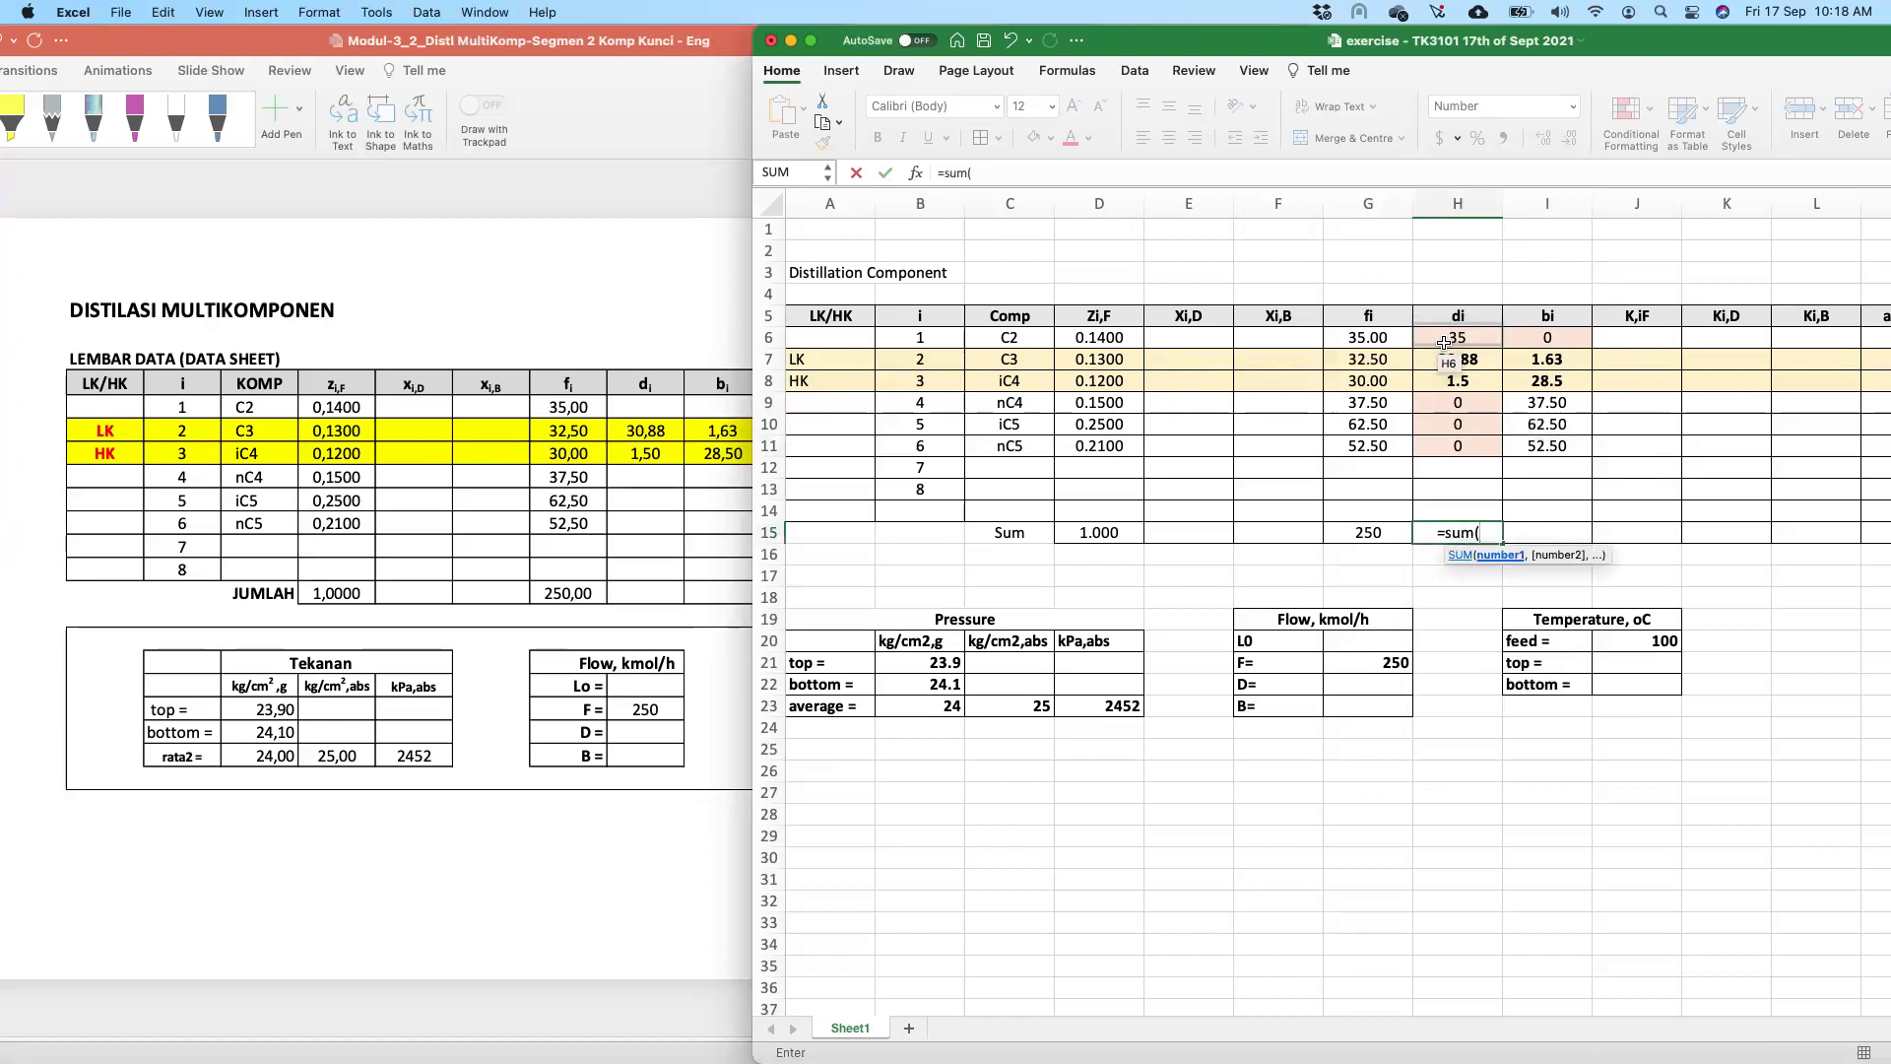
drag(1444, 342, 1448, 452)
key(Return)
click(1478, 532)
drag(1500, 541, 1573, 544)
click(1472, 533)
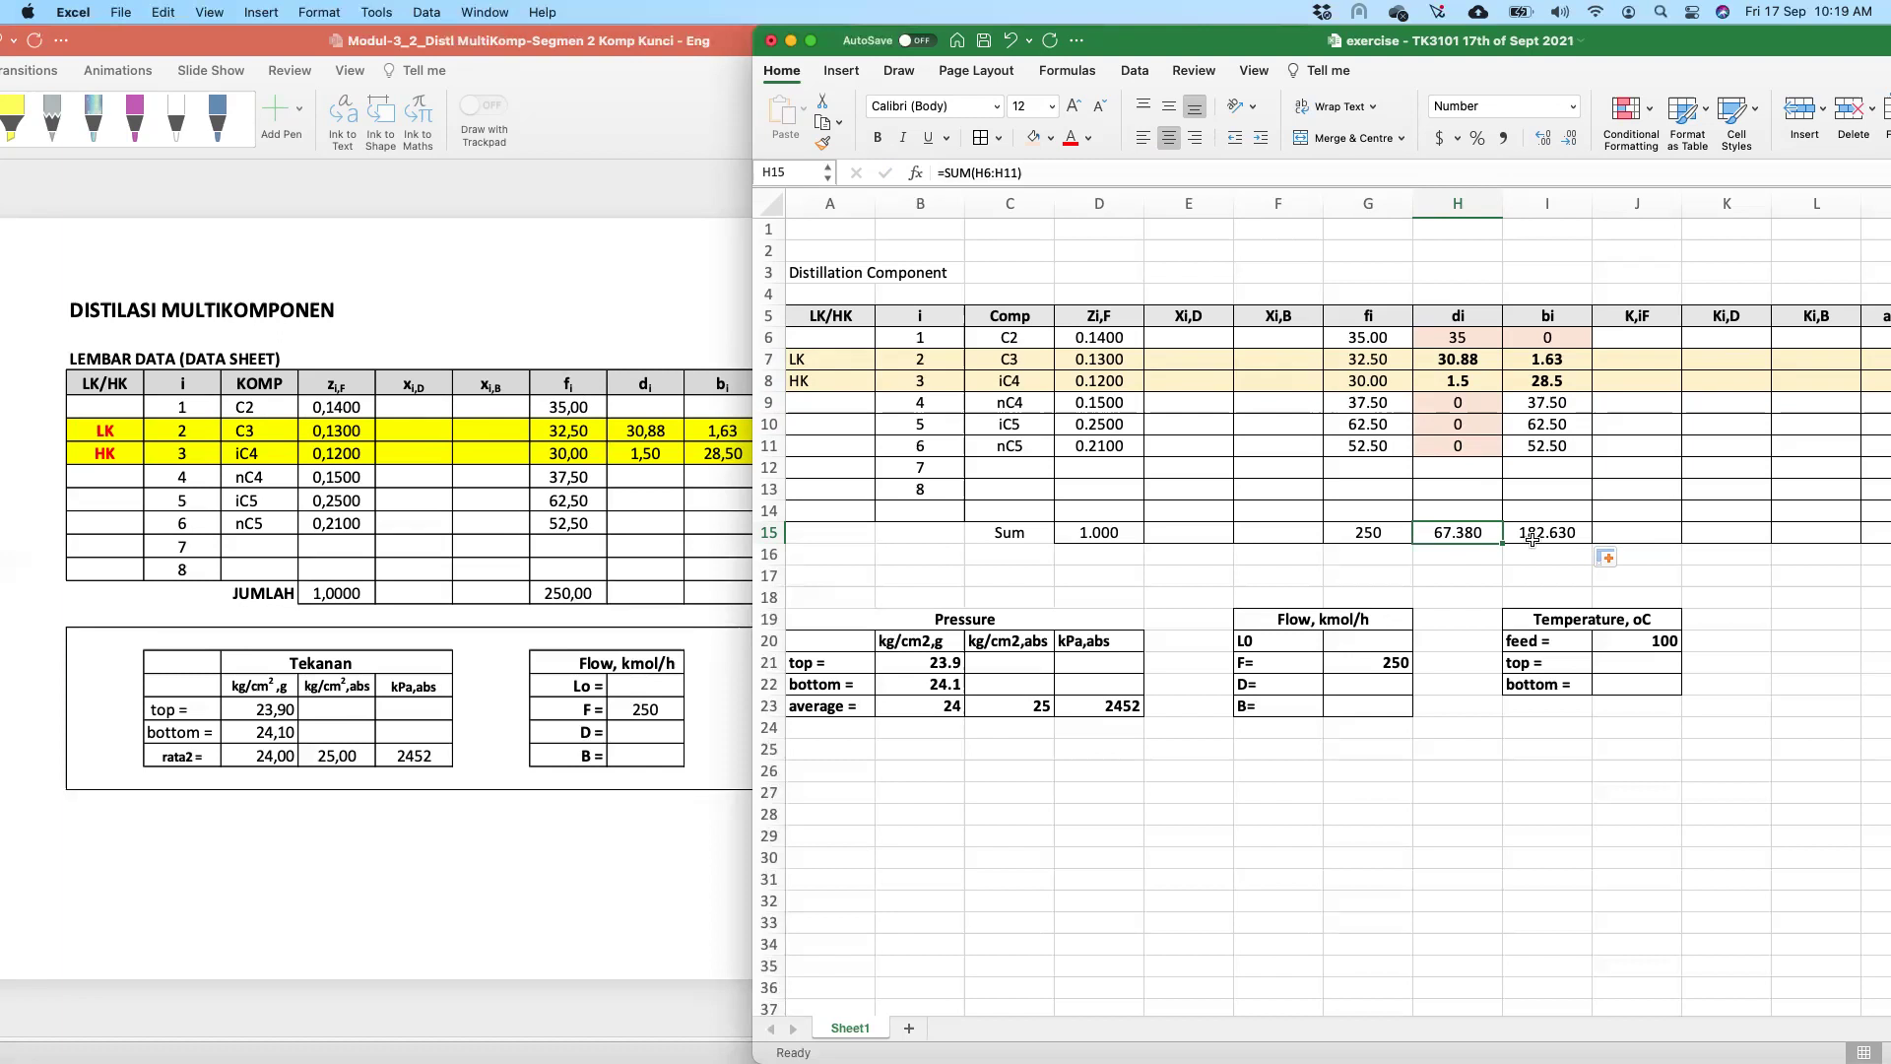
- Calculate the Xi,D value for C2 in E6 as =H6/$H$15, keeping the di total as an absolute reference
click(1178, 334)
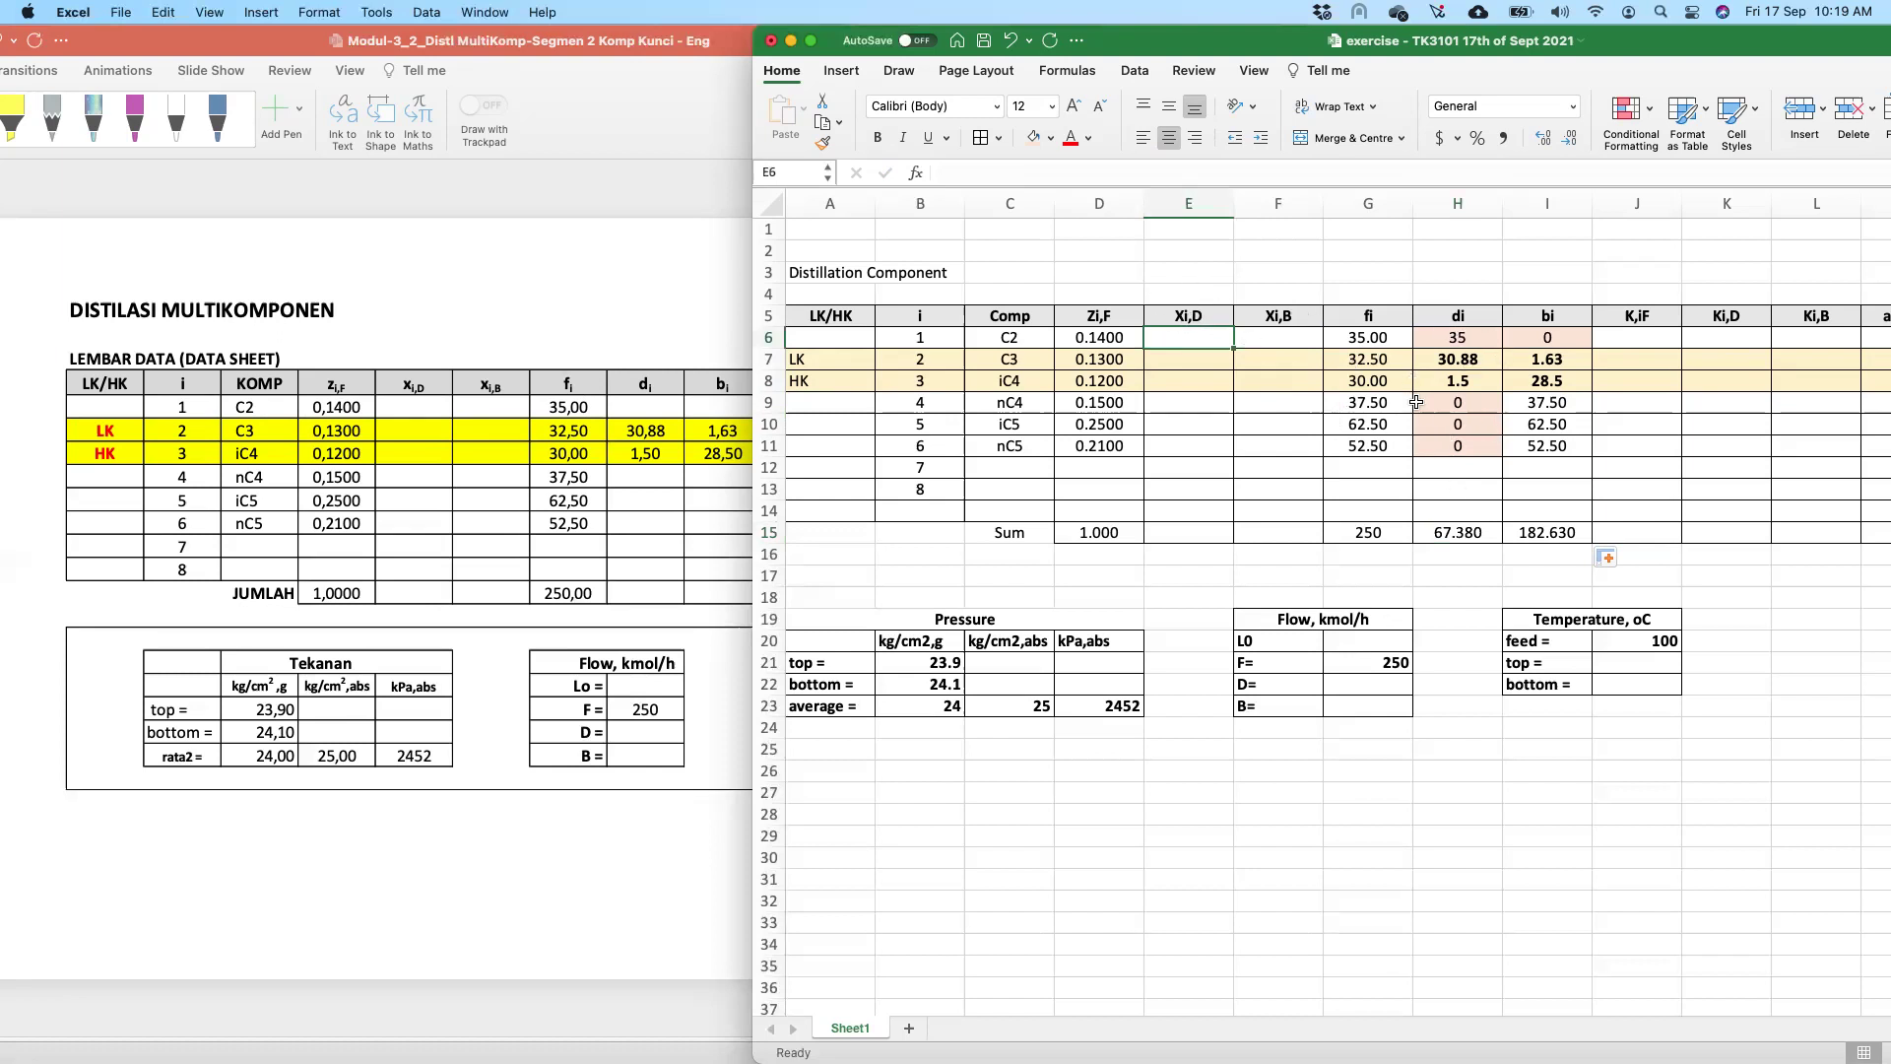
text(=)
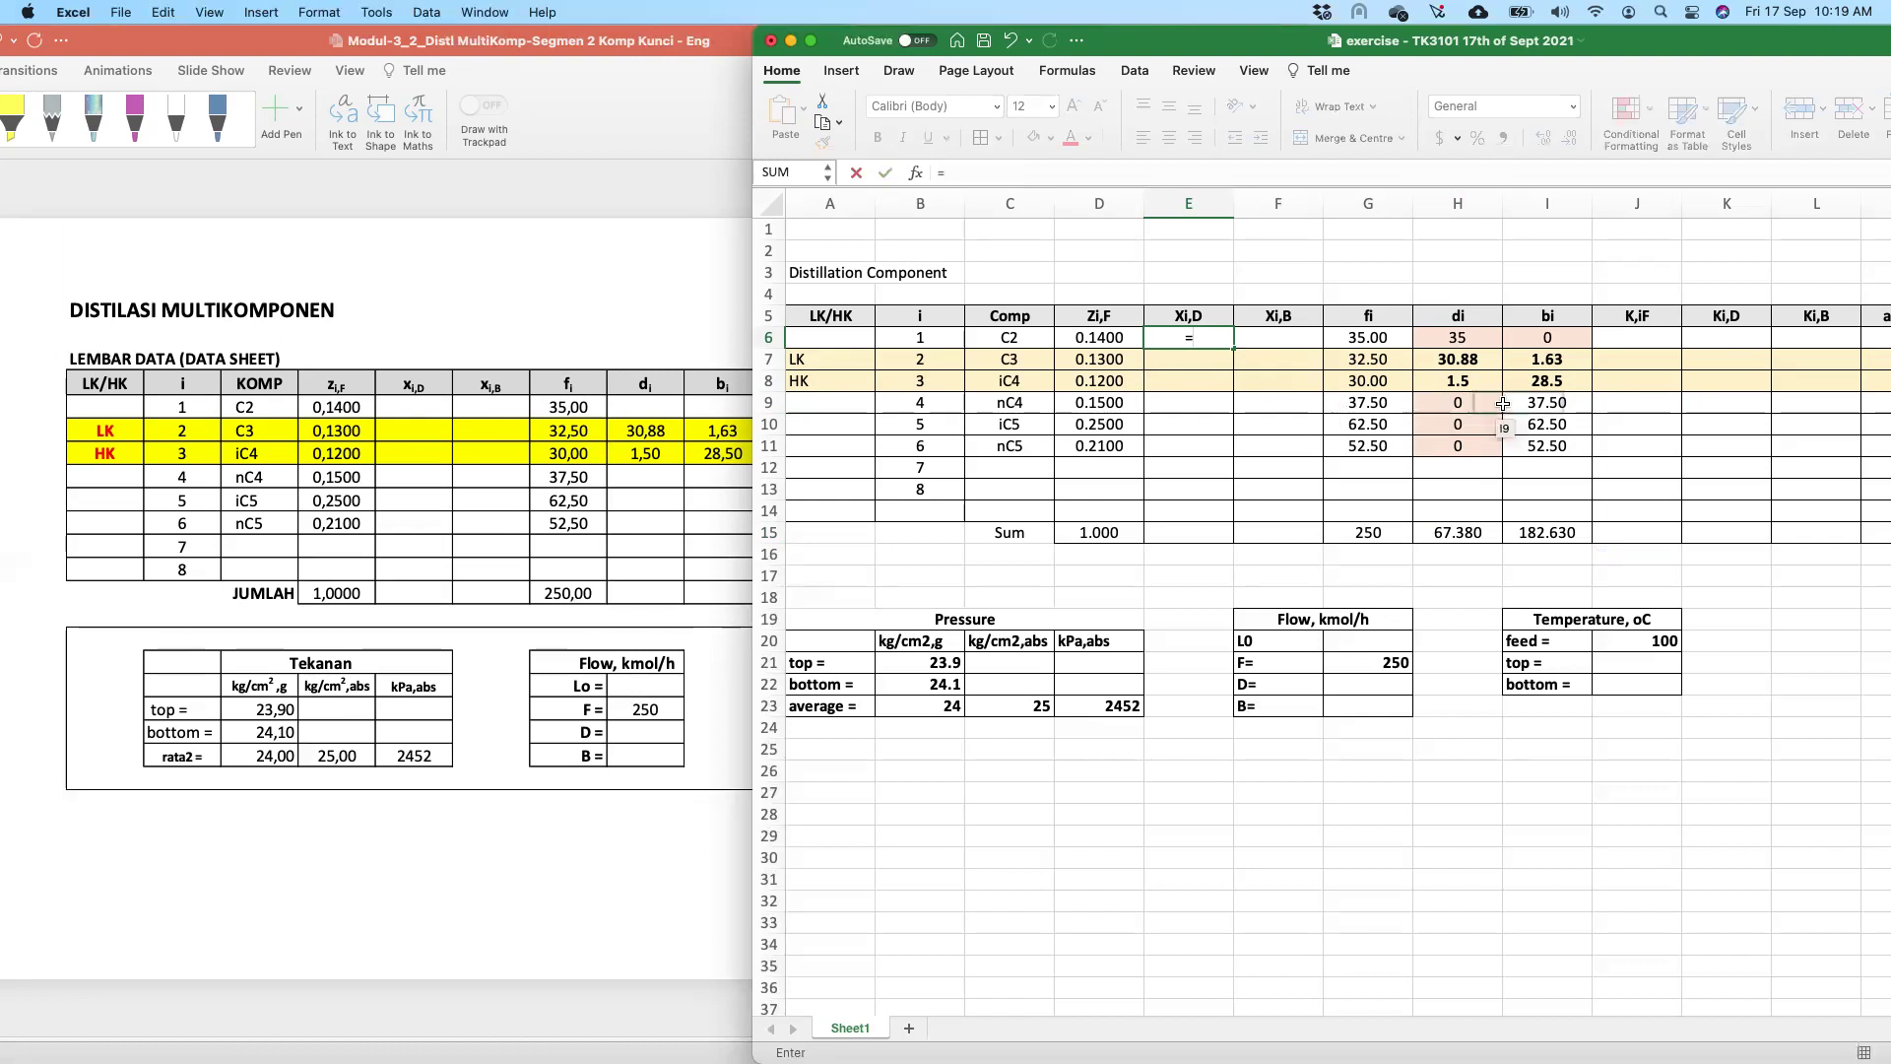
click(1468, 337)
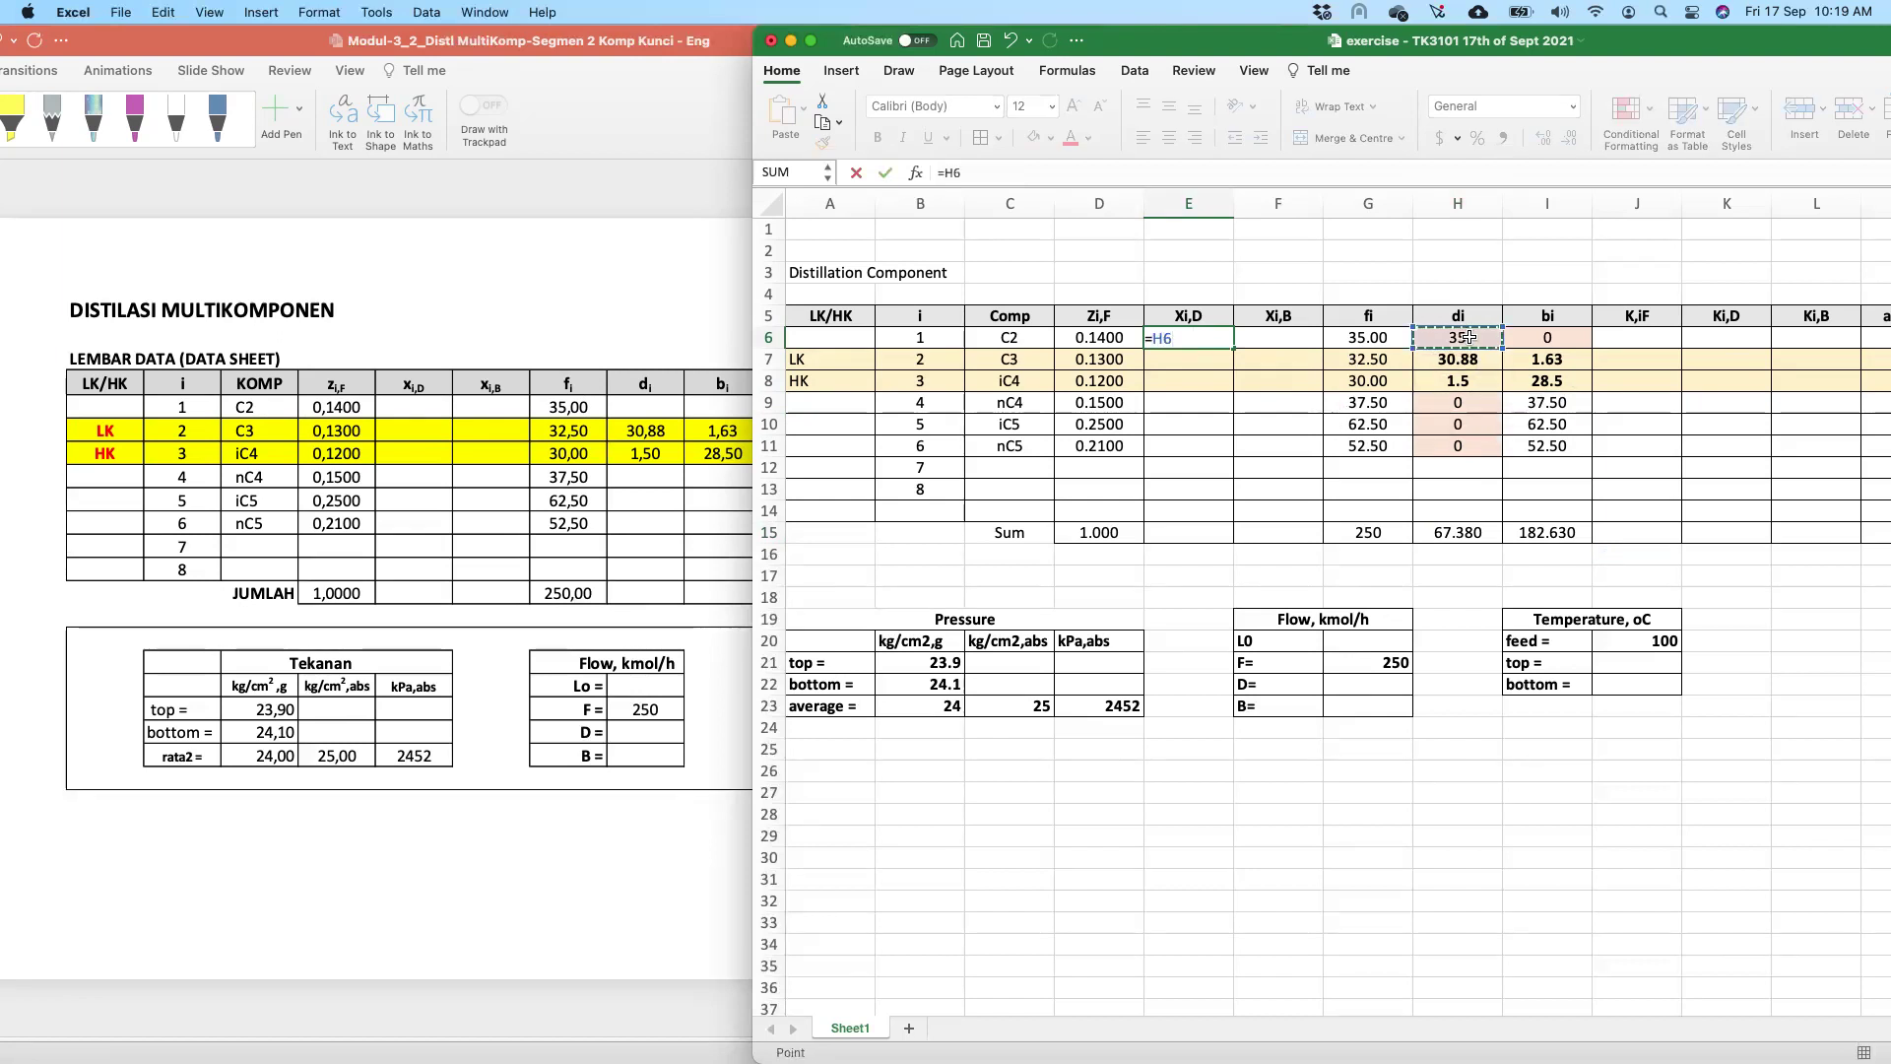
text(/)
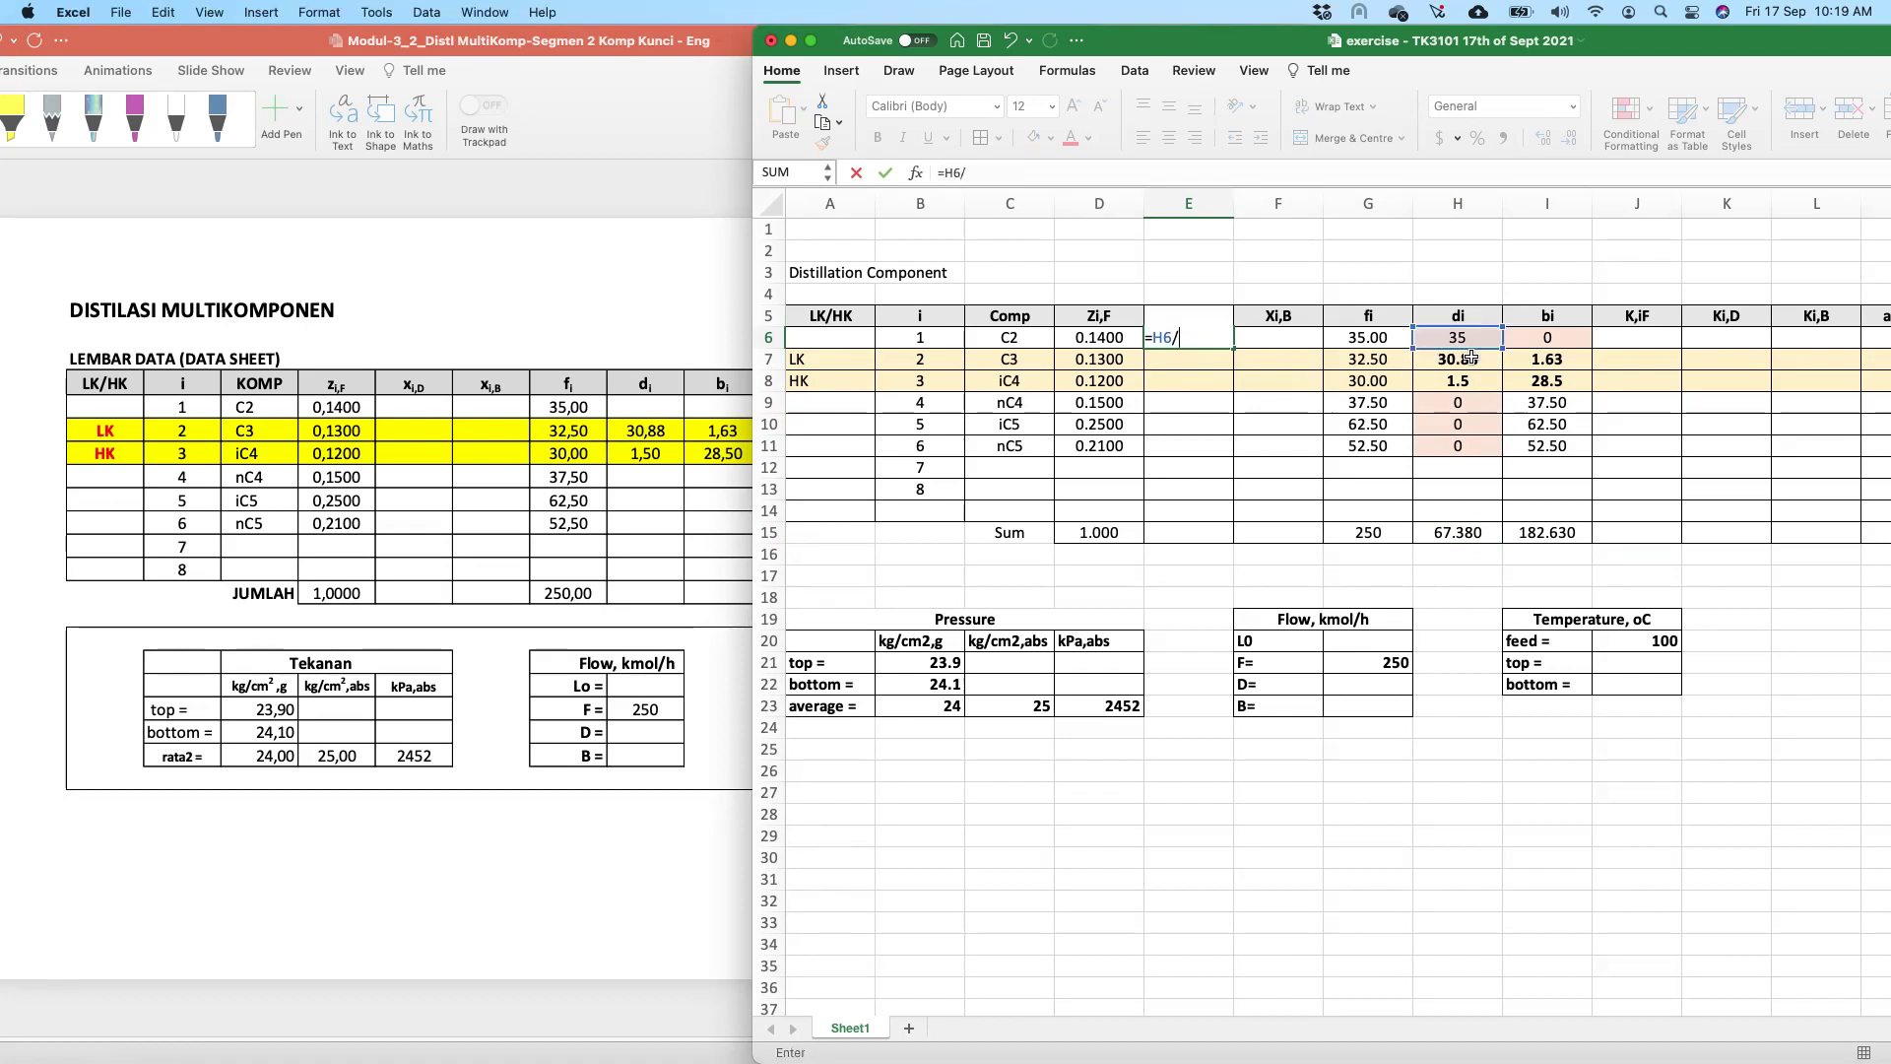
click(1457, 532)
key(F2)
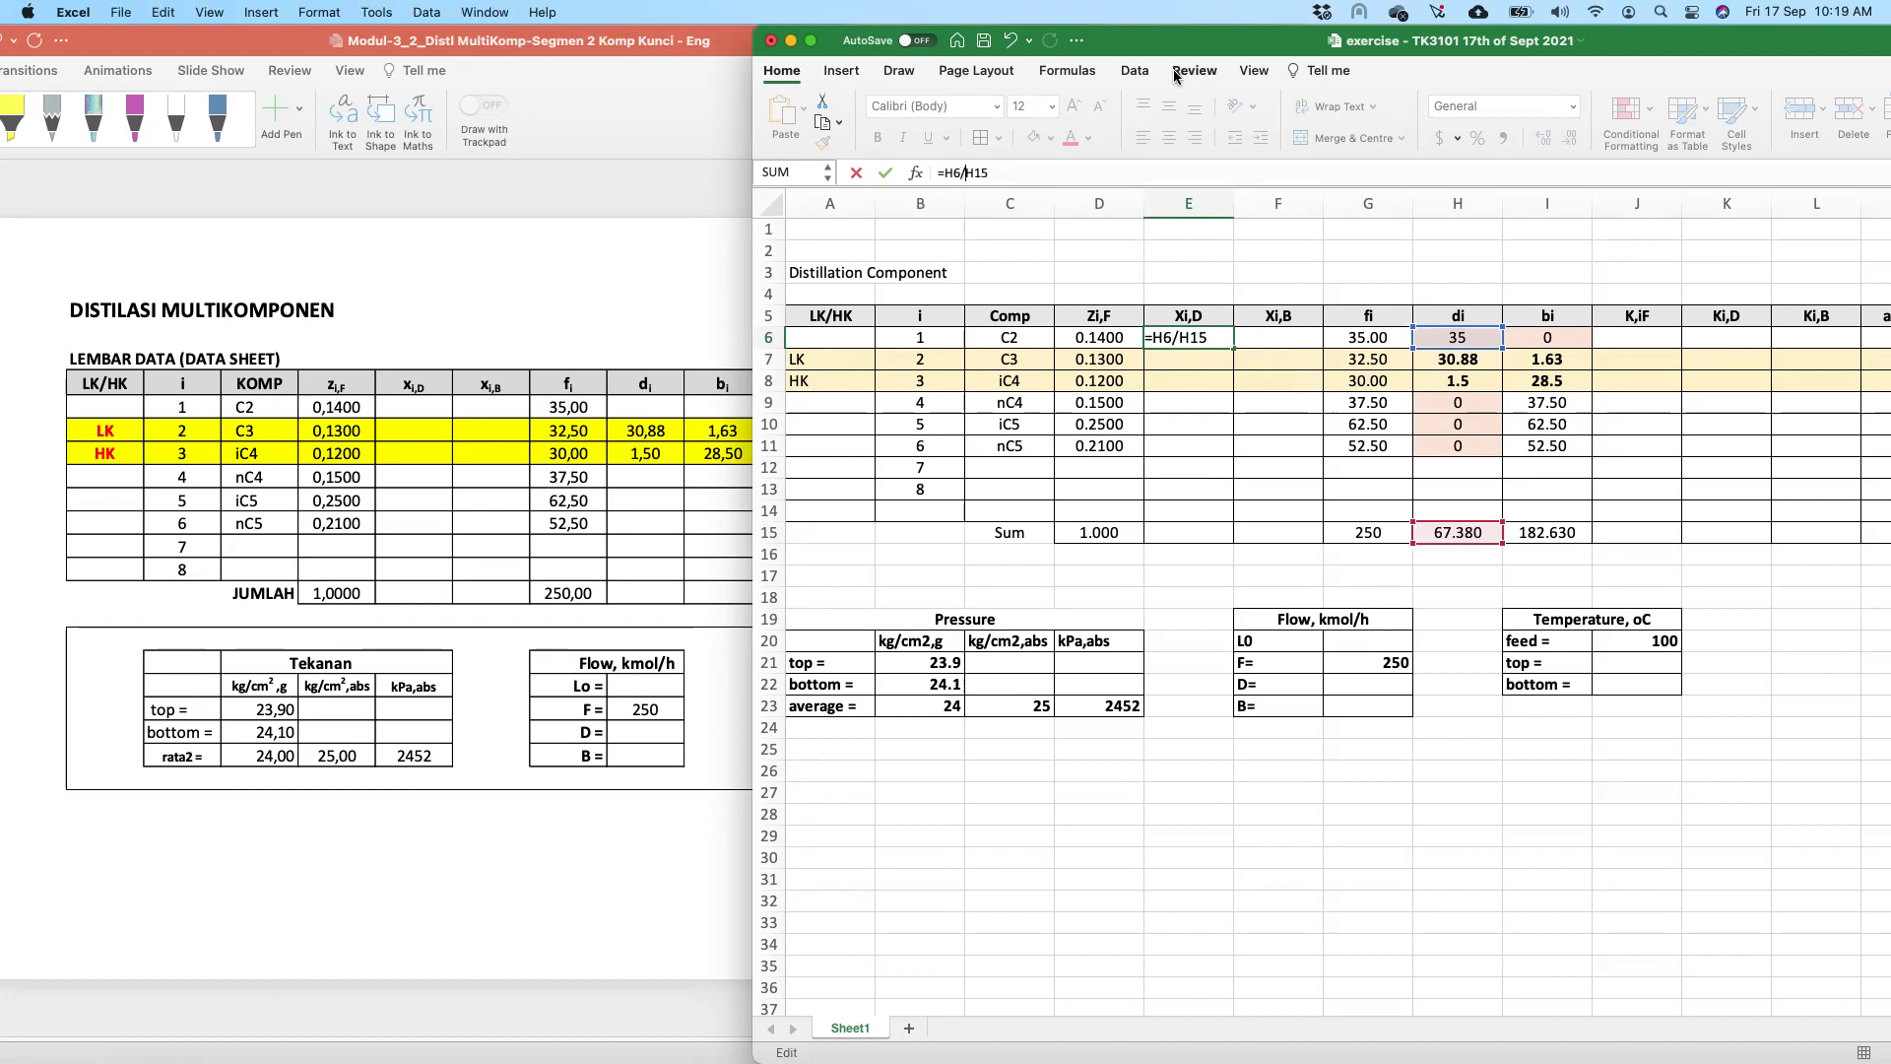
key(Left)
key(Left)
key(Left)
text($$)
key(Return)
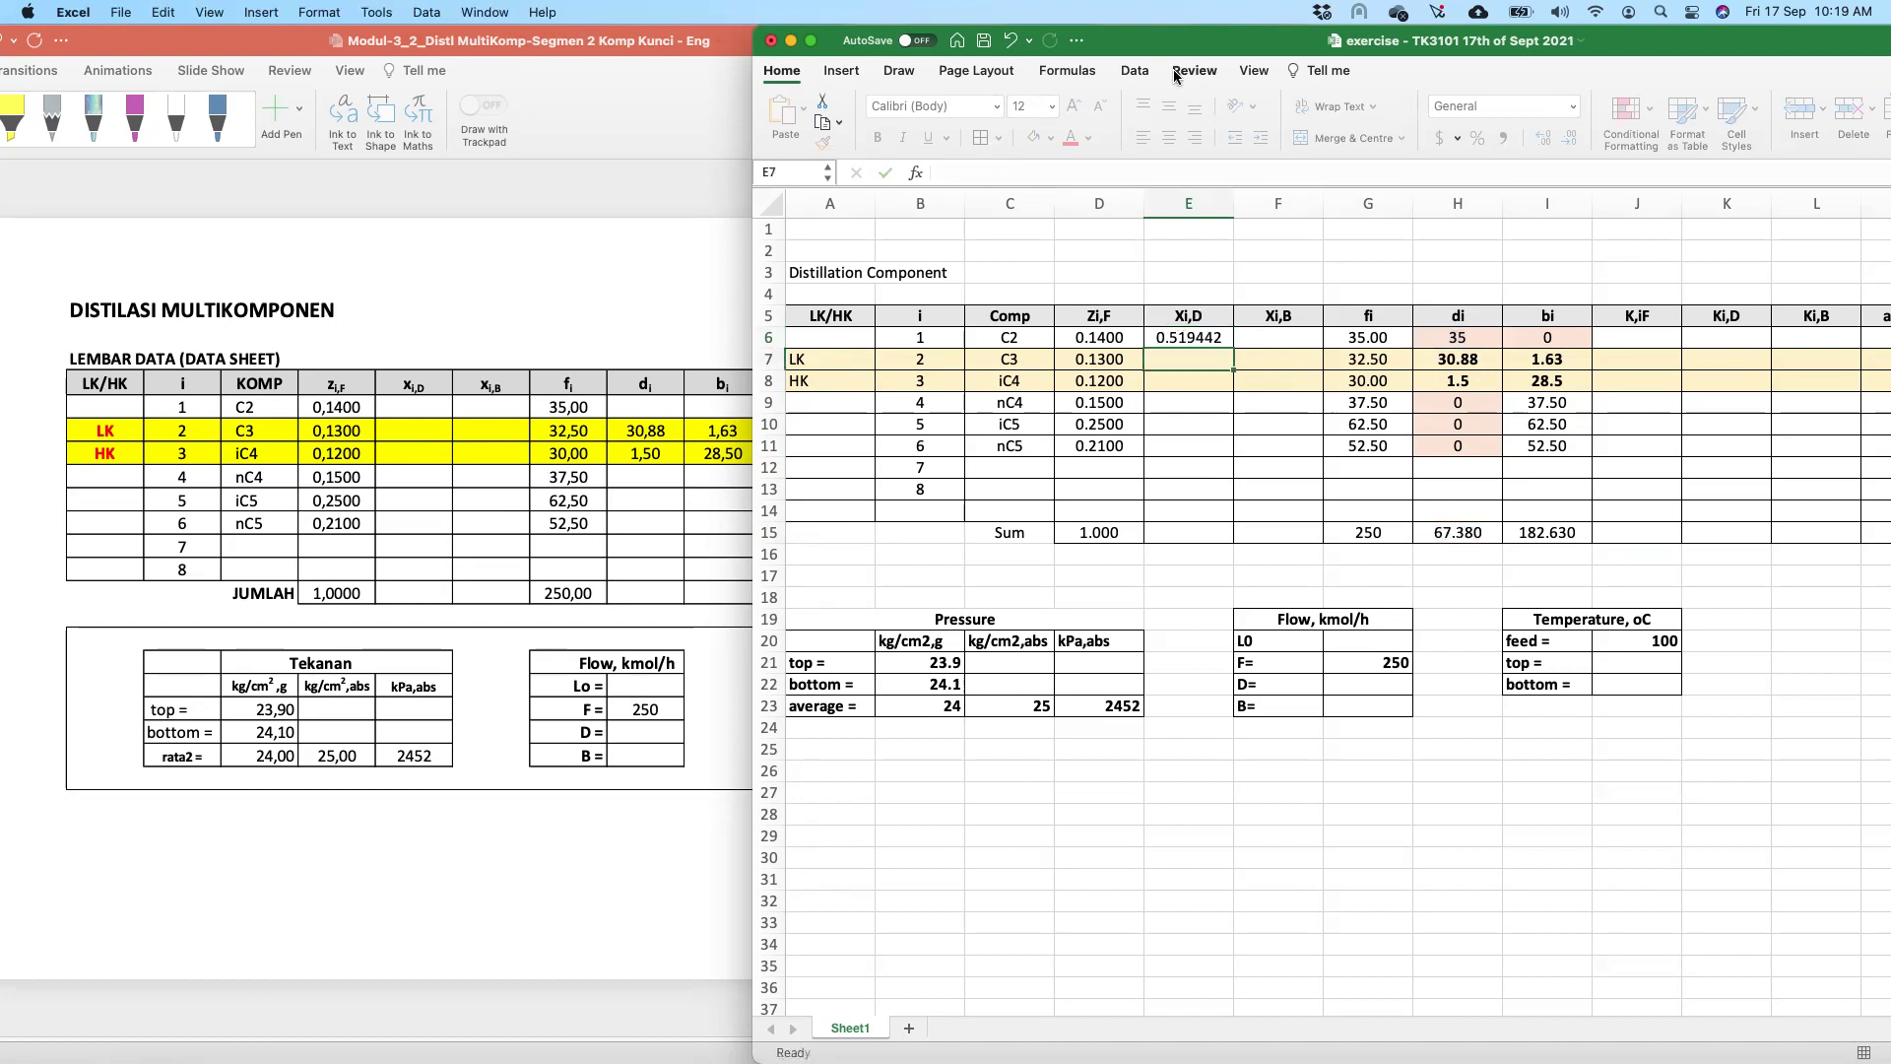
- Copy the Xi,D formula from E6 down through E11 and display the values with four decimal places
click(1213, 338)
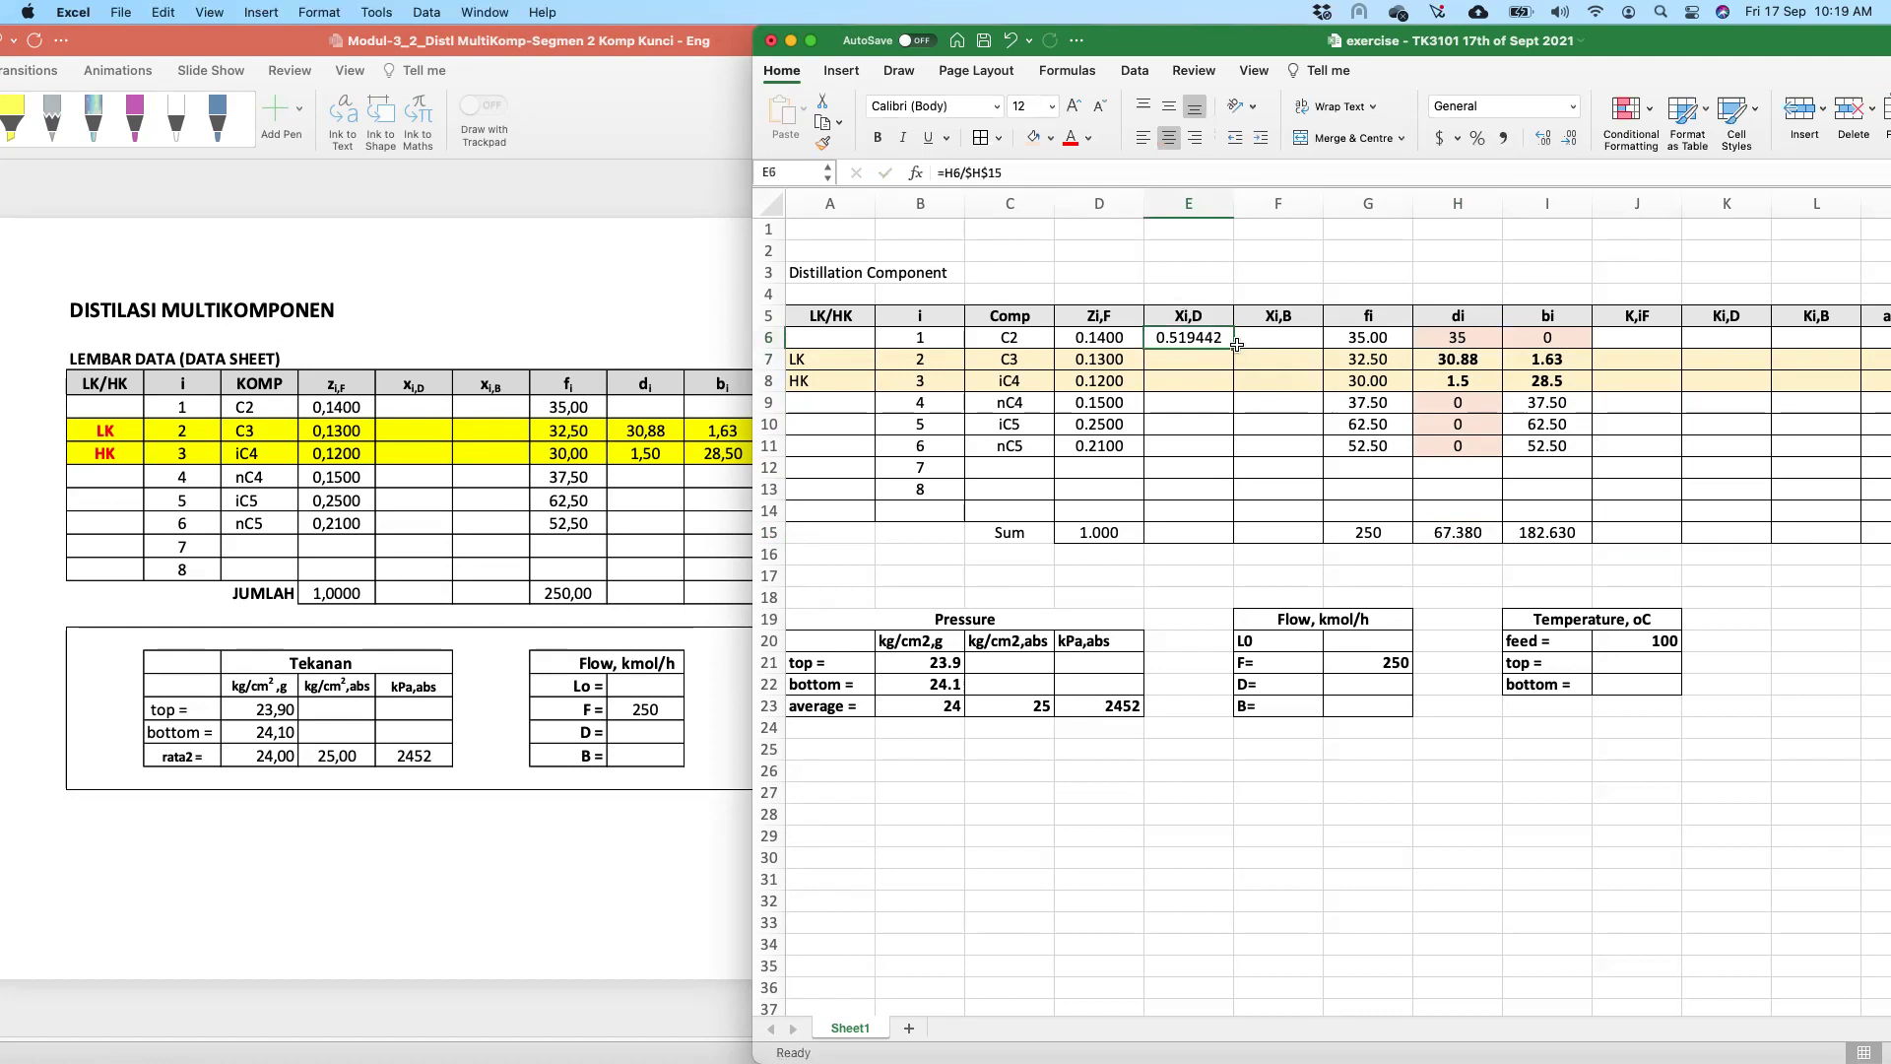
drag(1234, 348, 1233, 449)
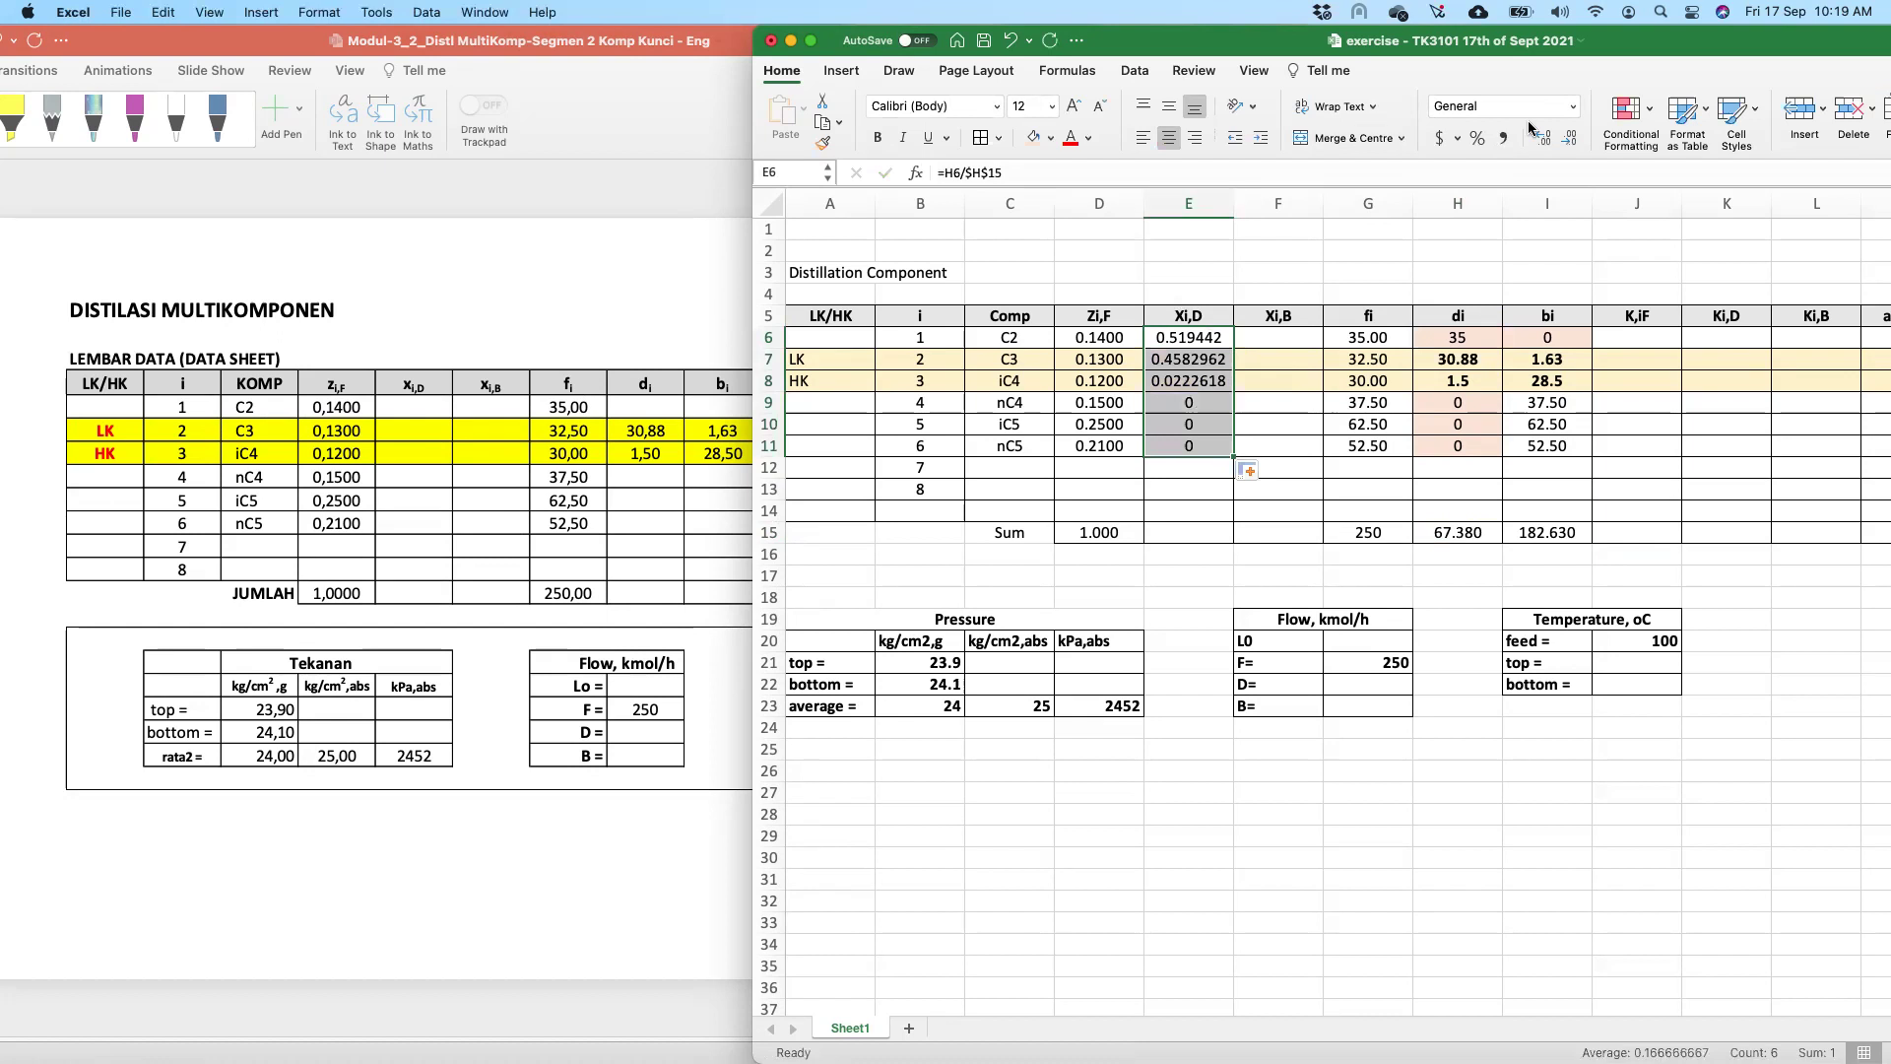
click(1569, 138)
click(1569, 137)
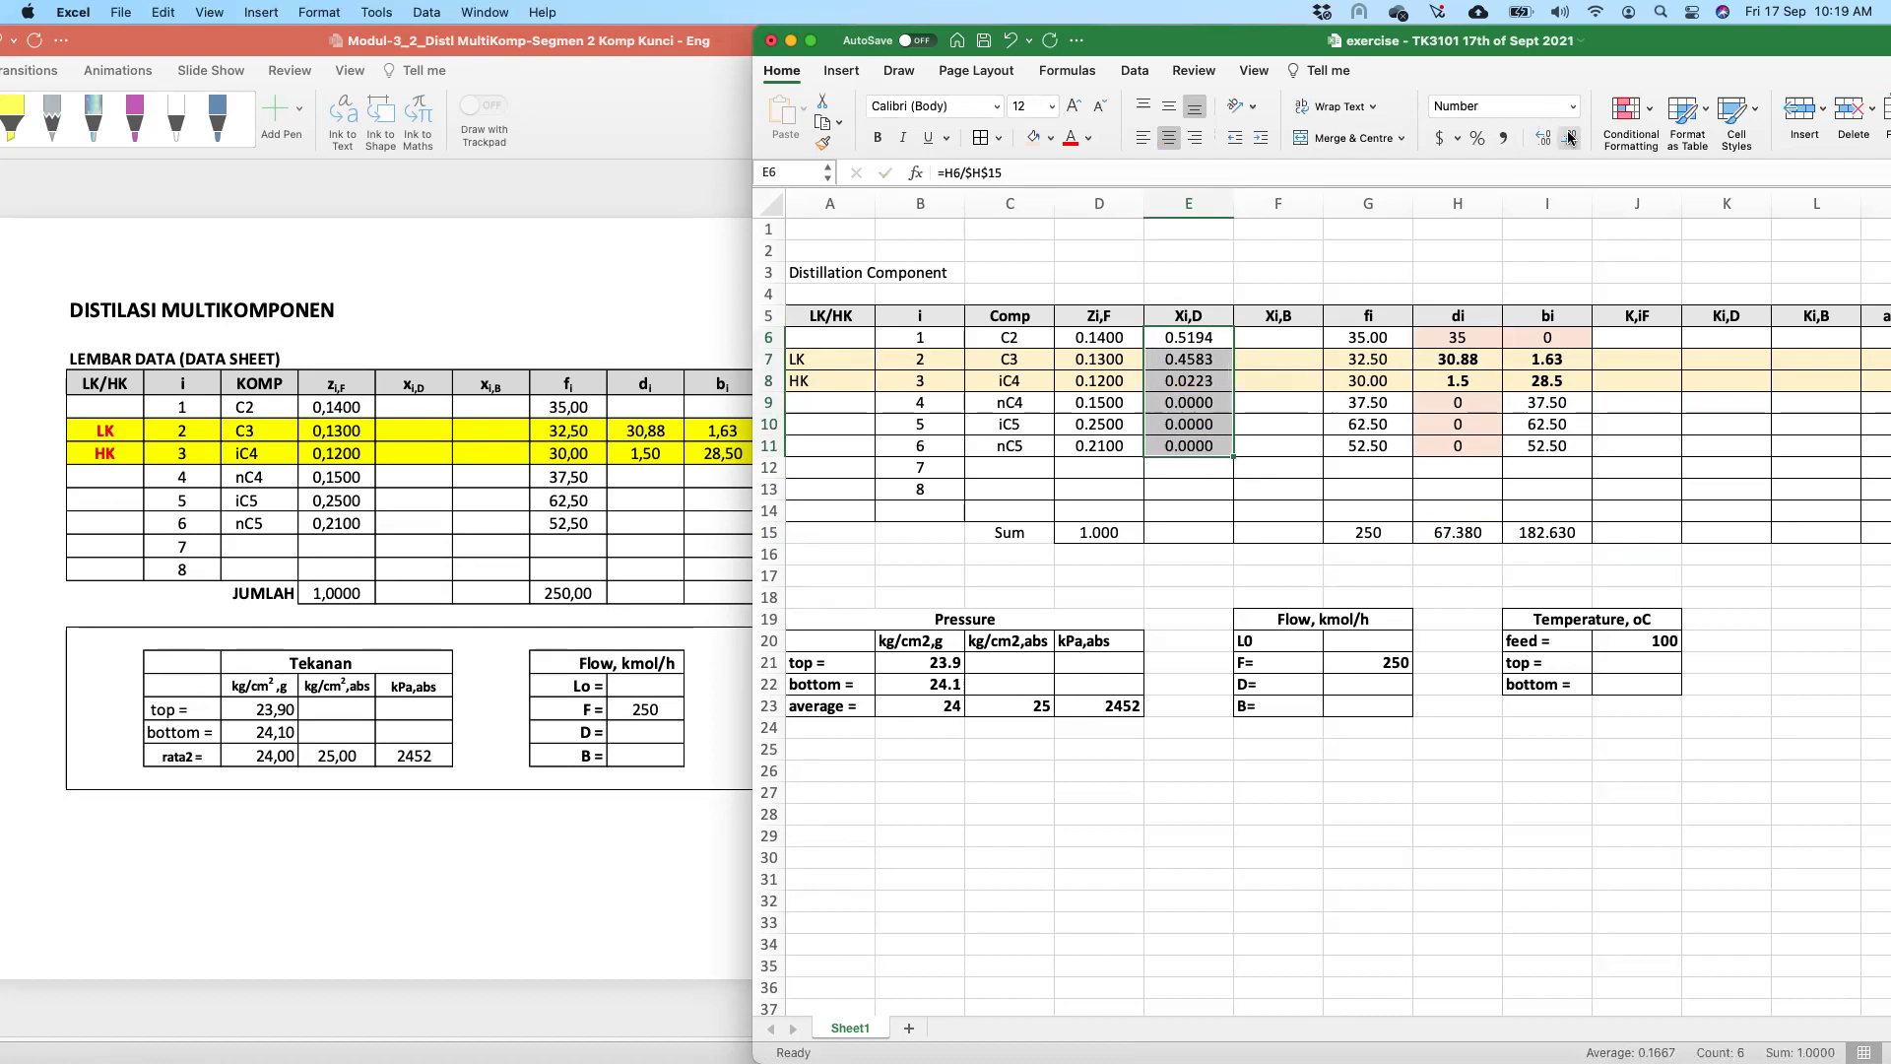
click(1312, 465)
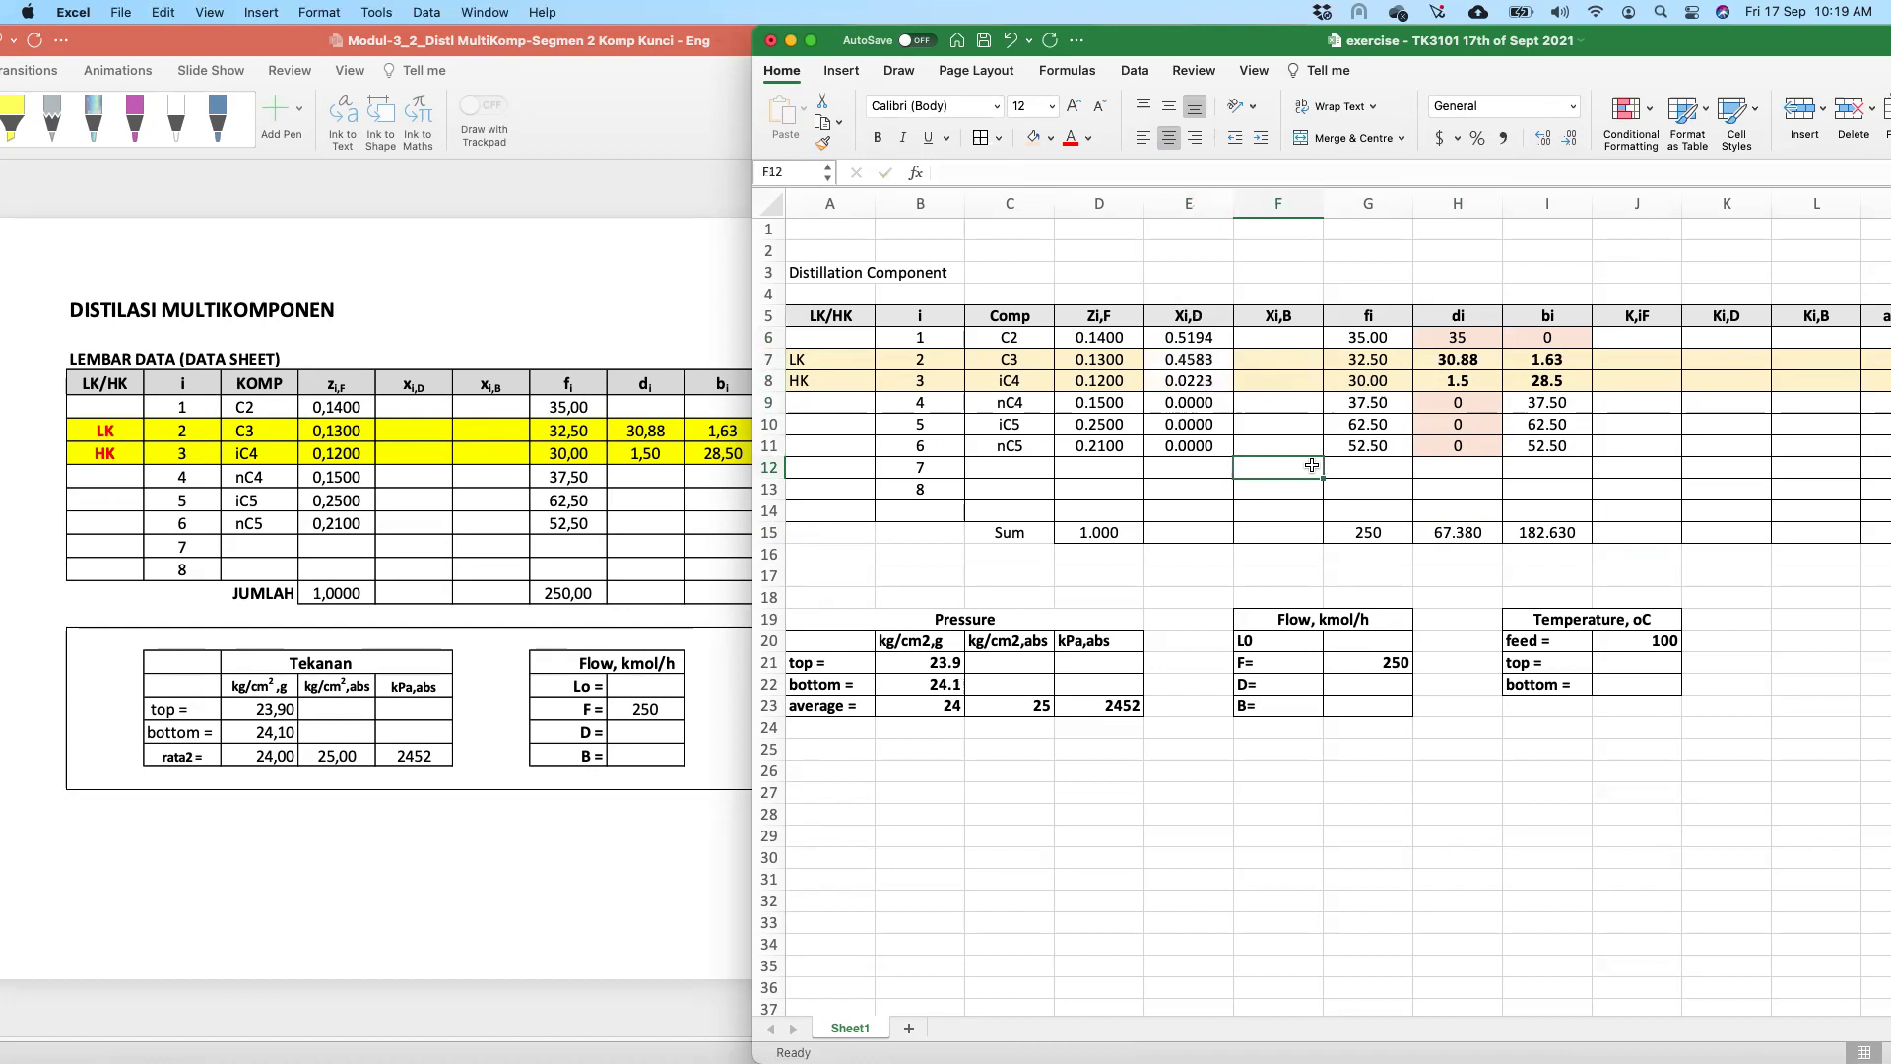
- Calculate Xi,B in F6 as =I6/$I$15 with an absolute reference to the bi total, and copy it down through F11
click(1262, 340)
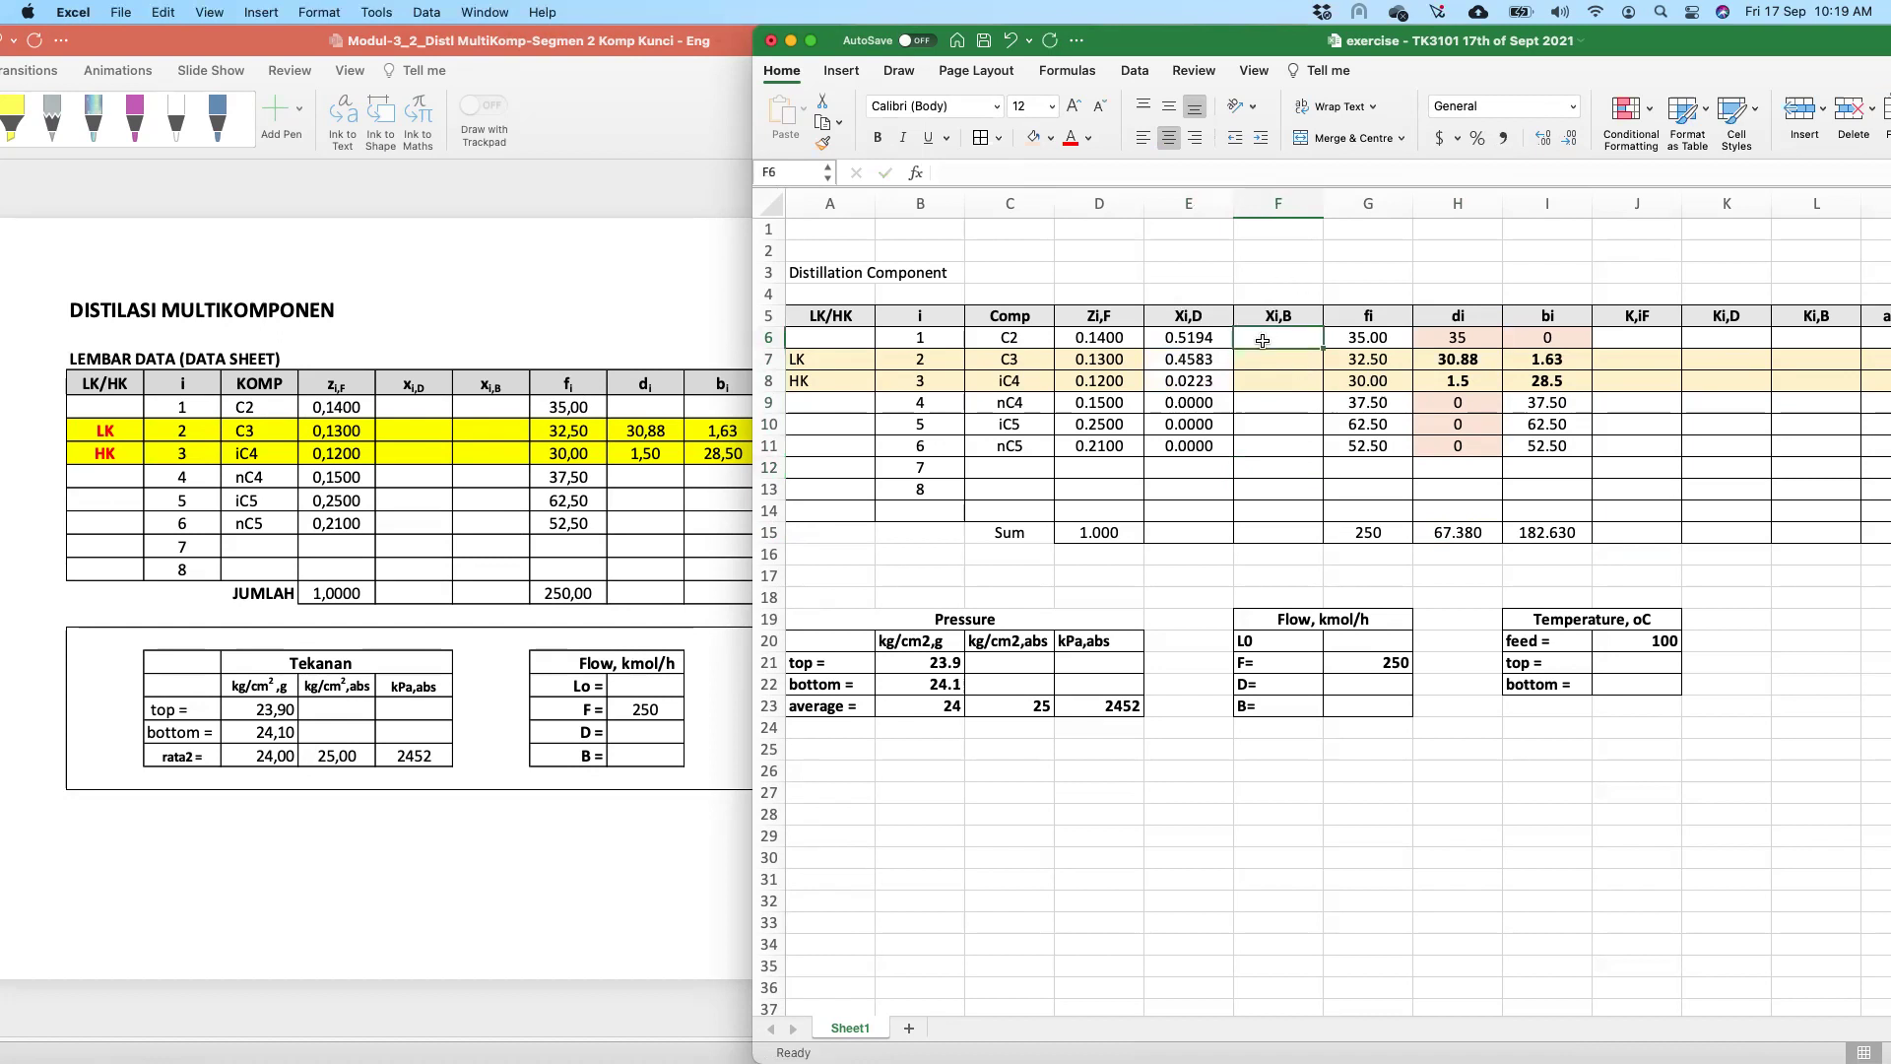
text(=)
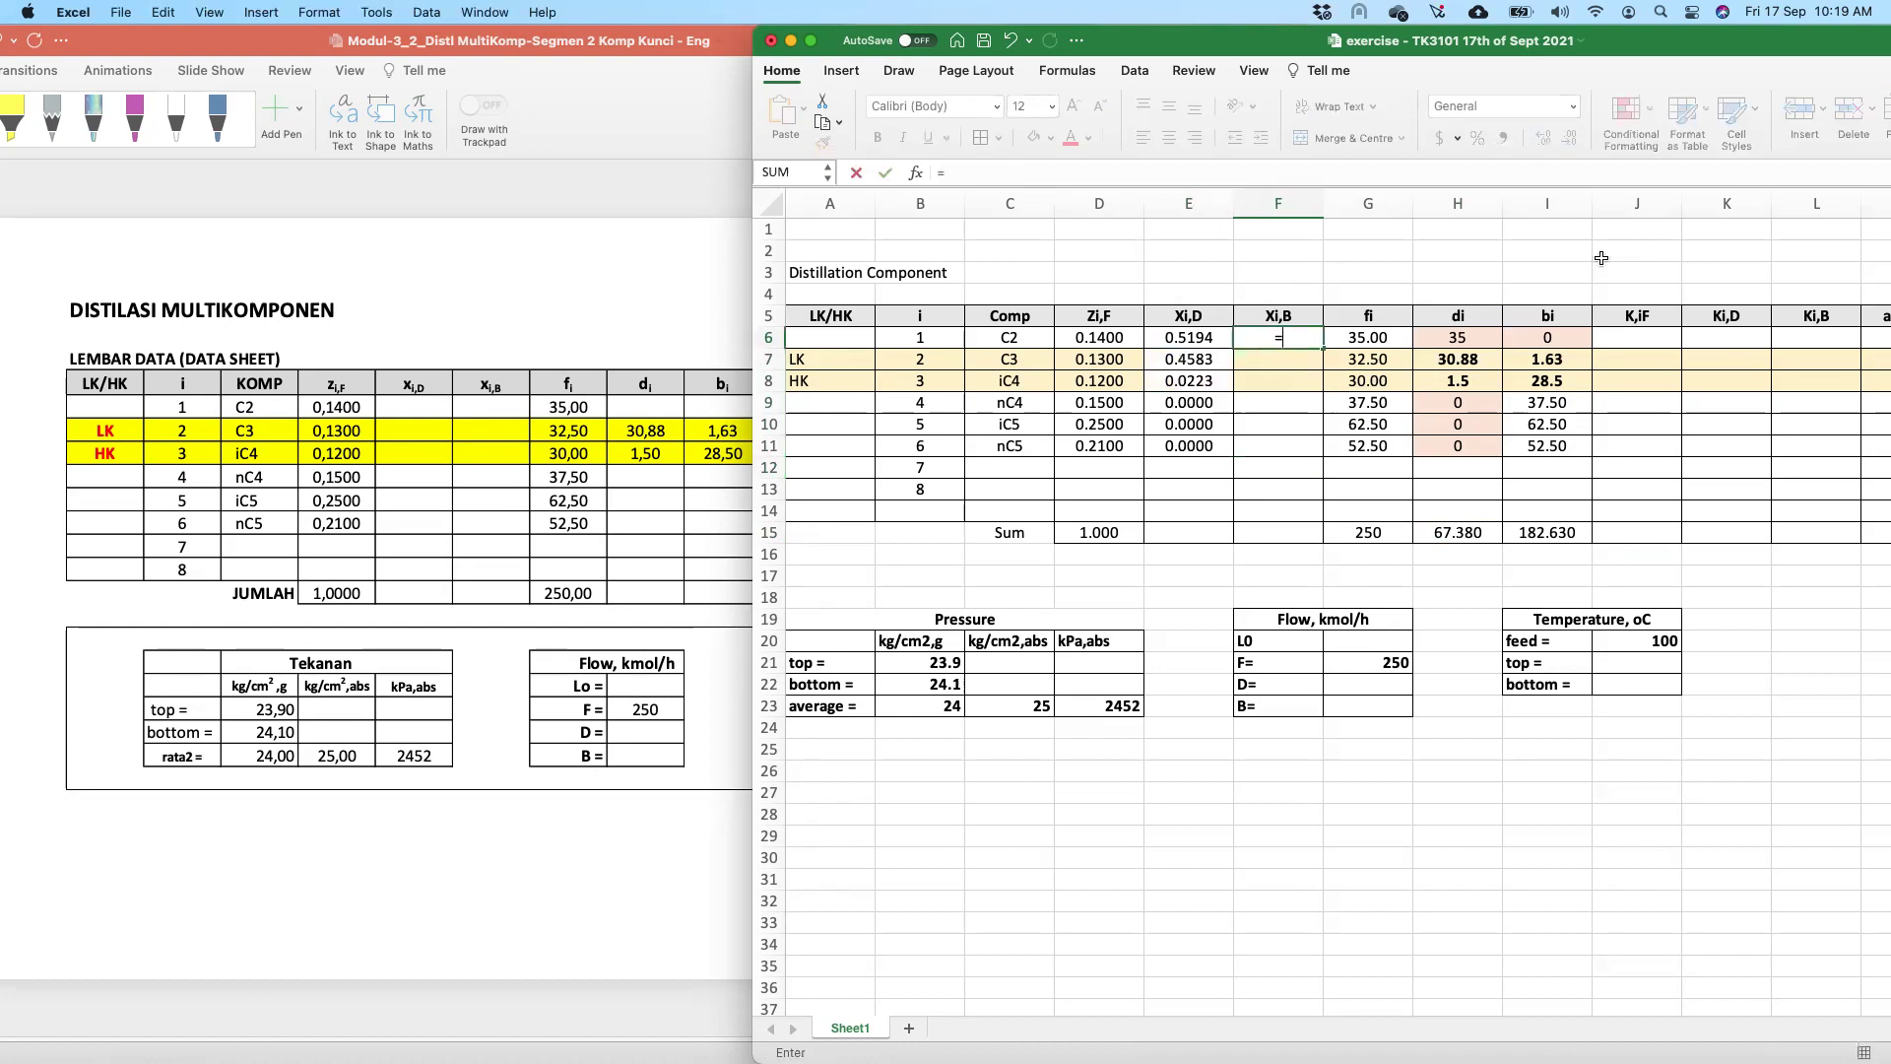
click(1568, 336)
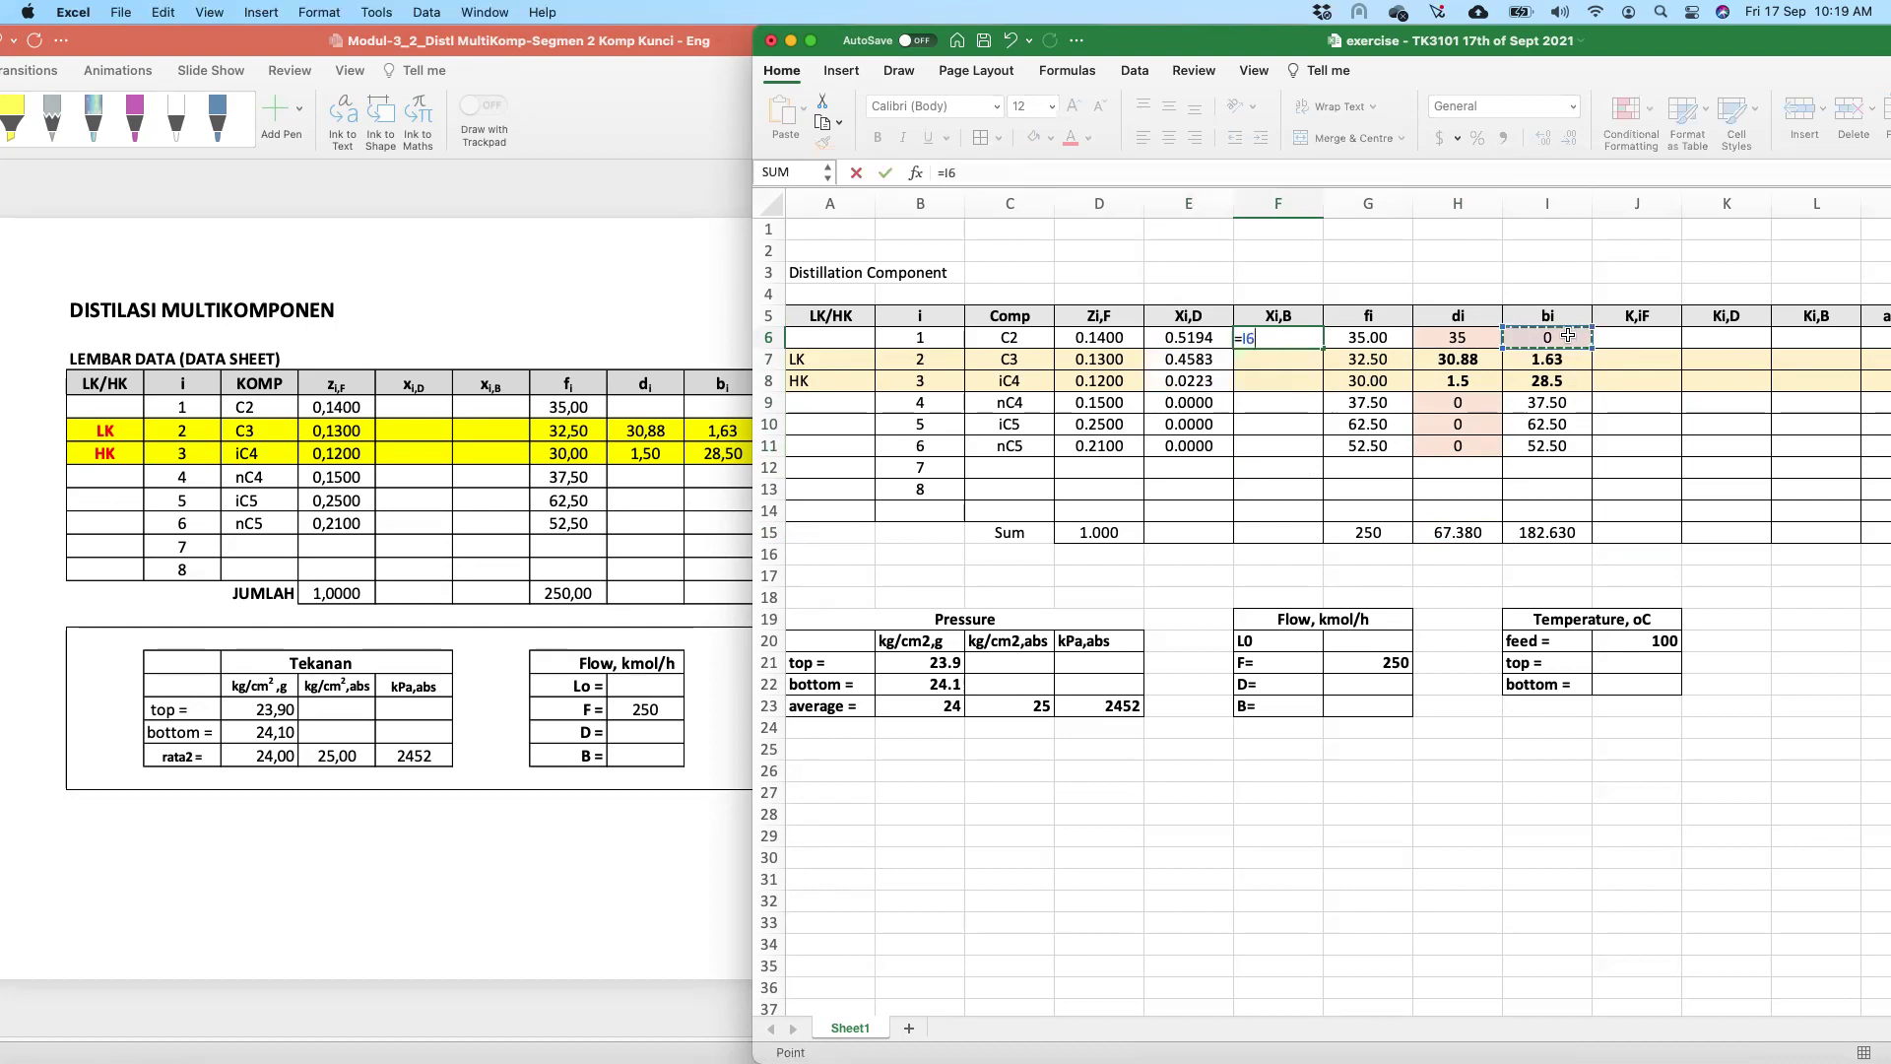
text(/)
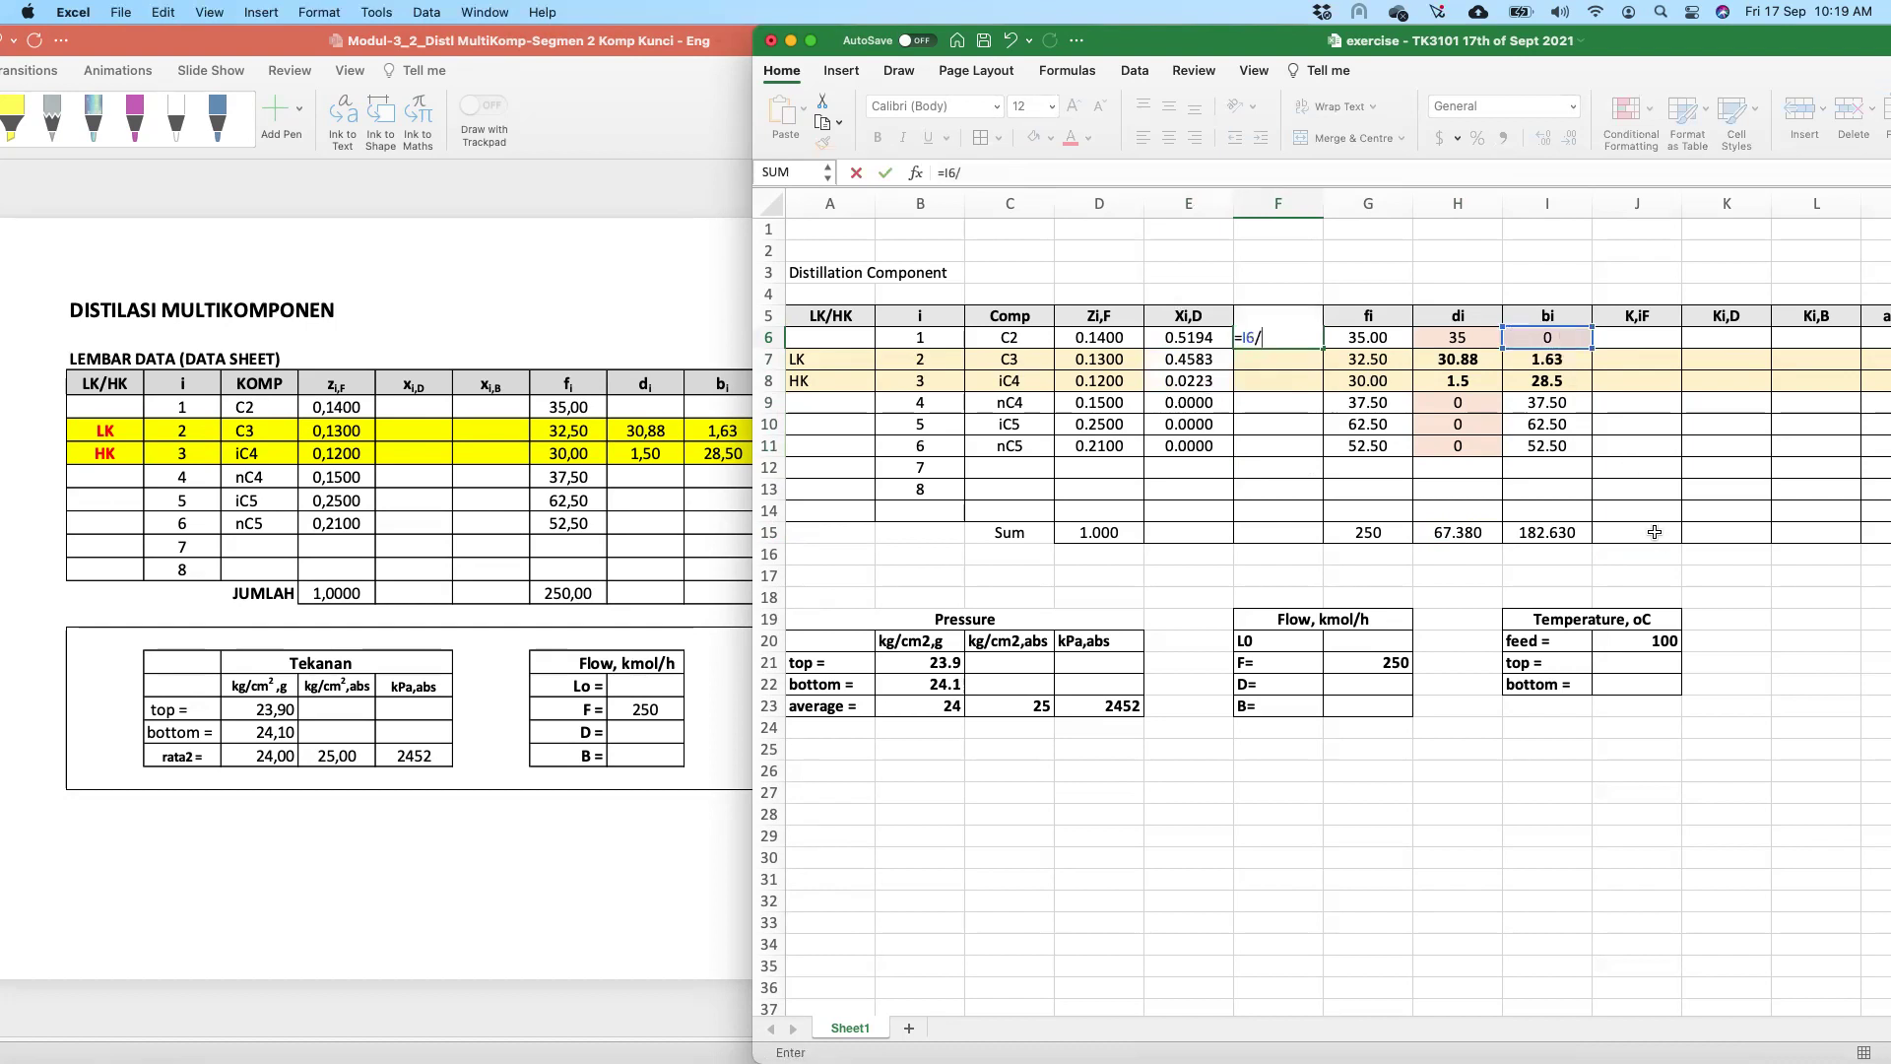
click(1568, 533)
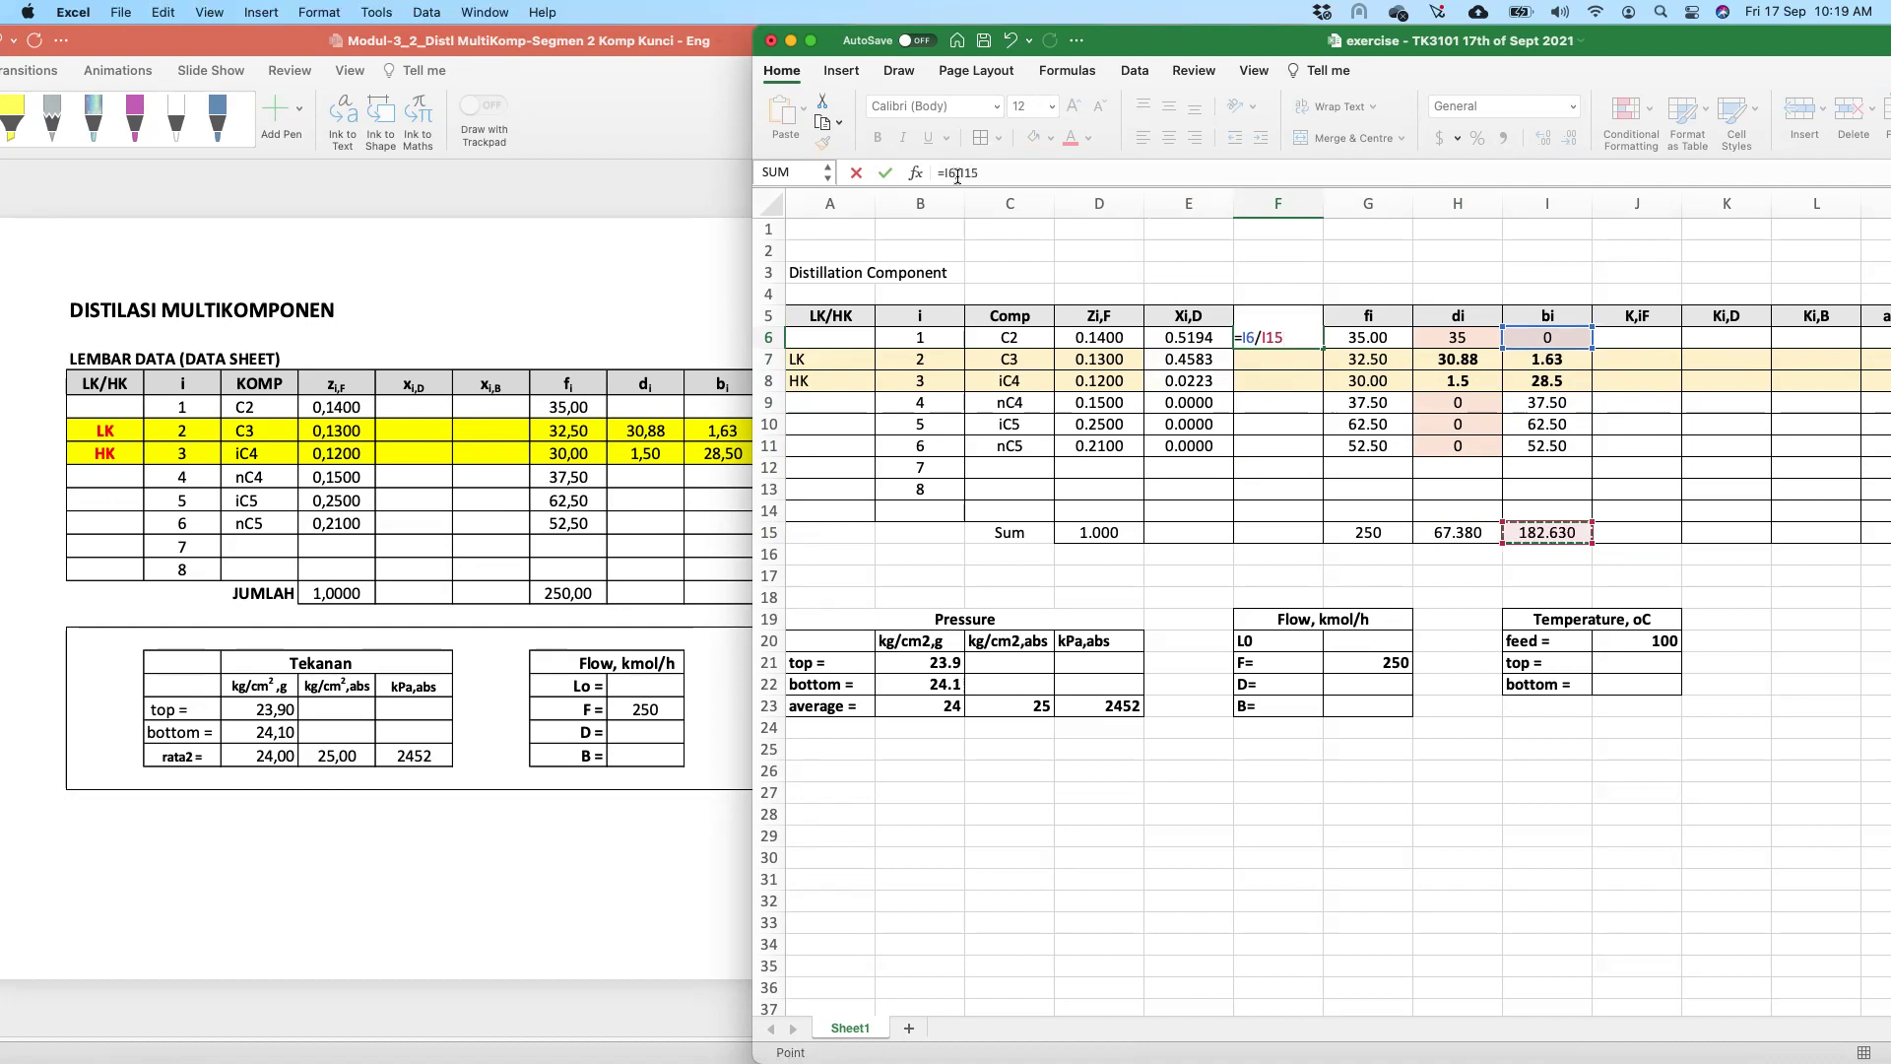
key(F2)
text($)
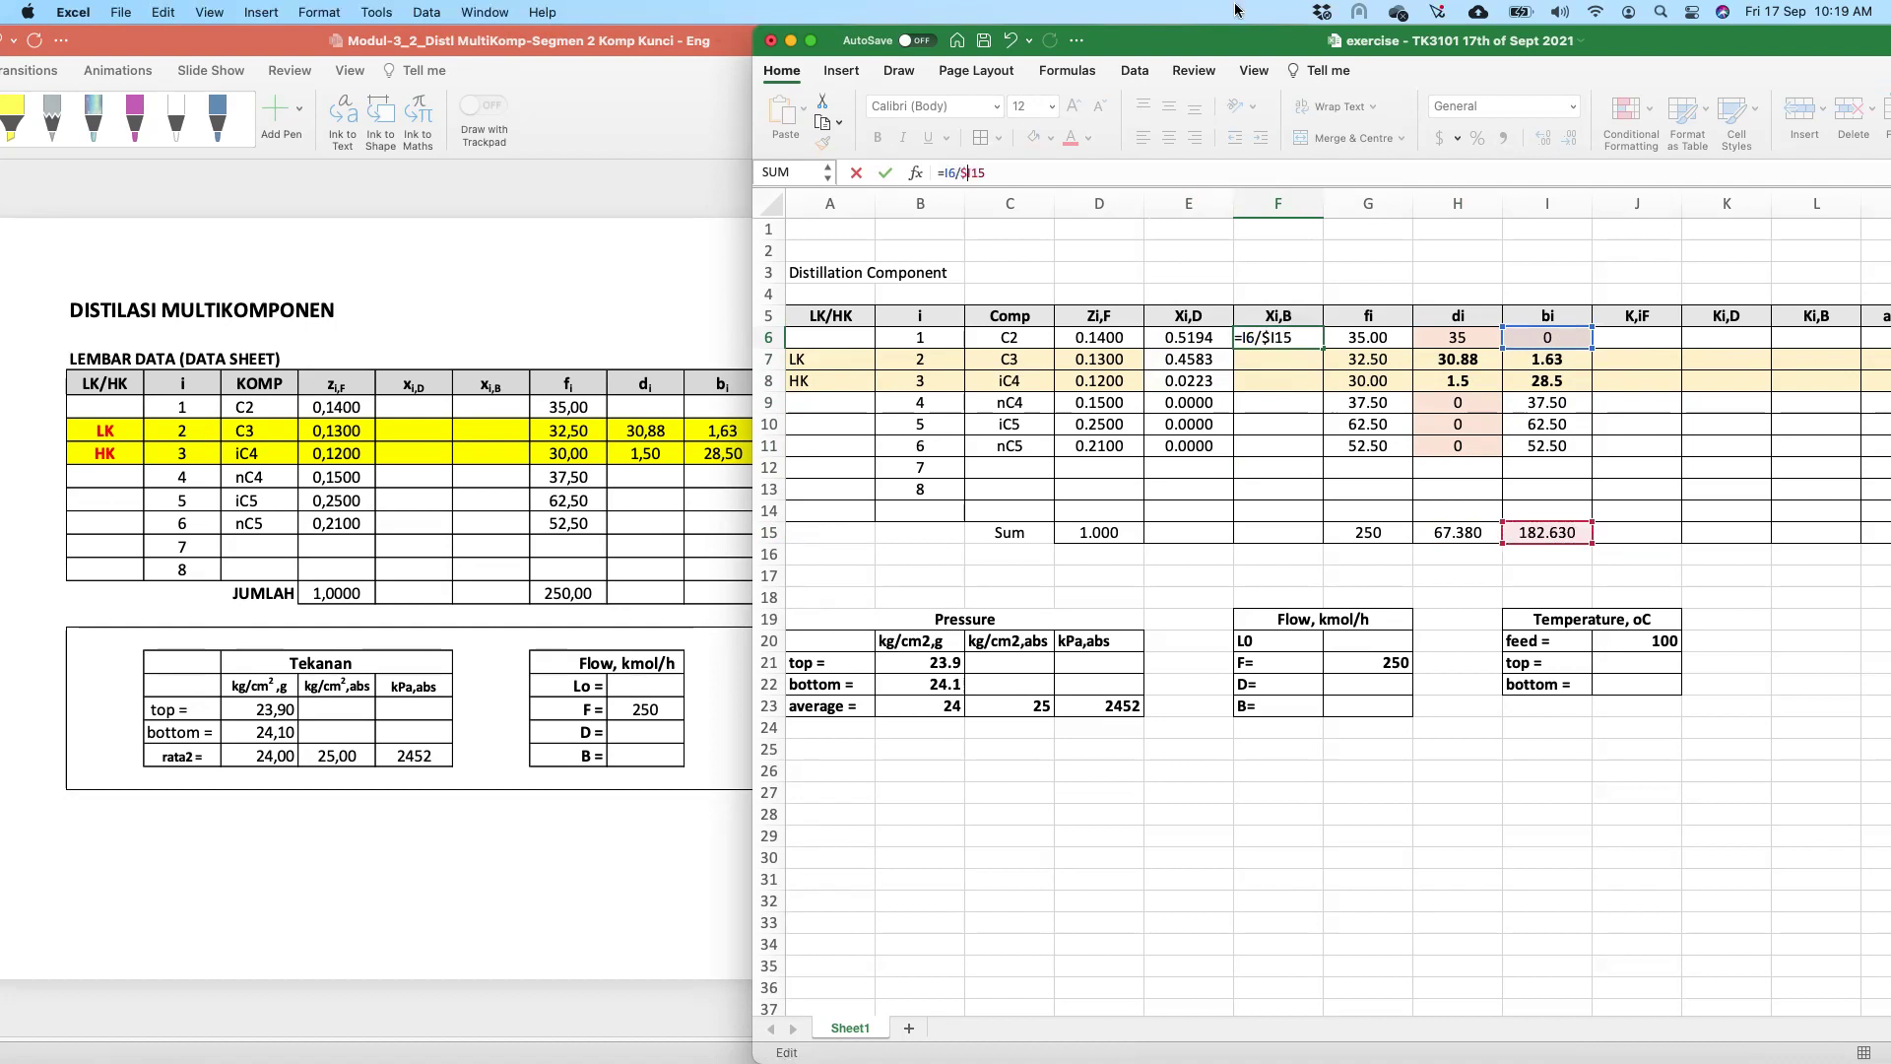
key(Return)
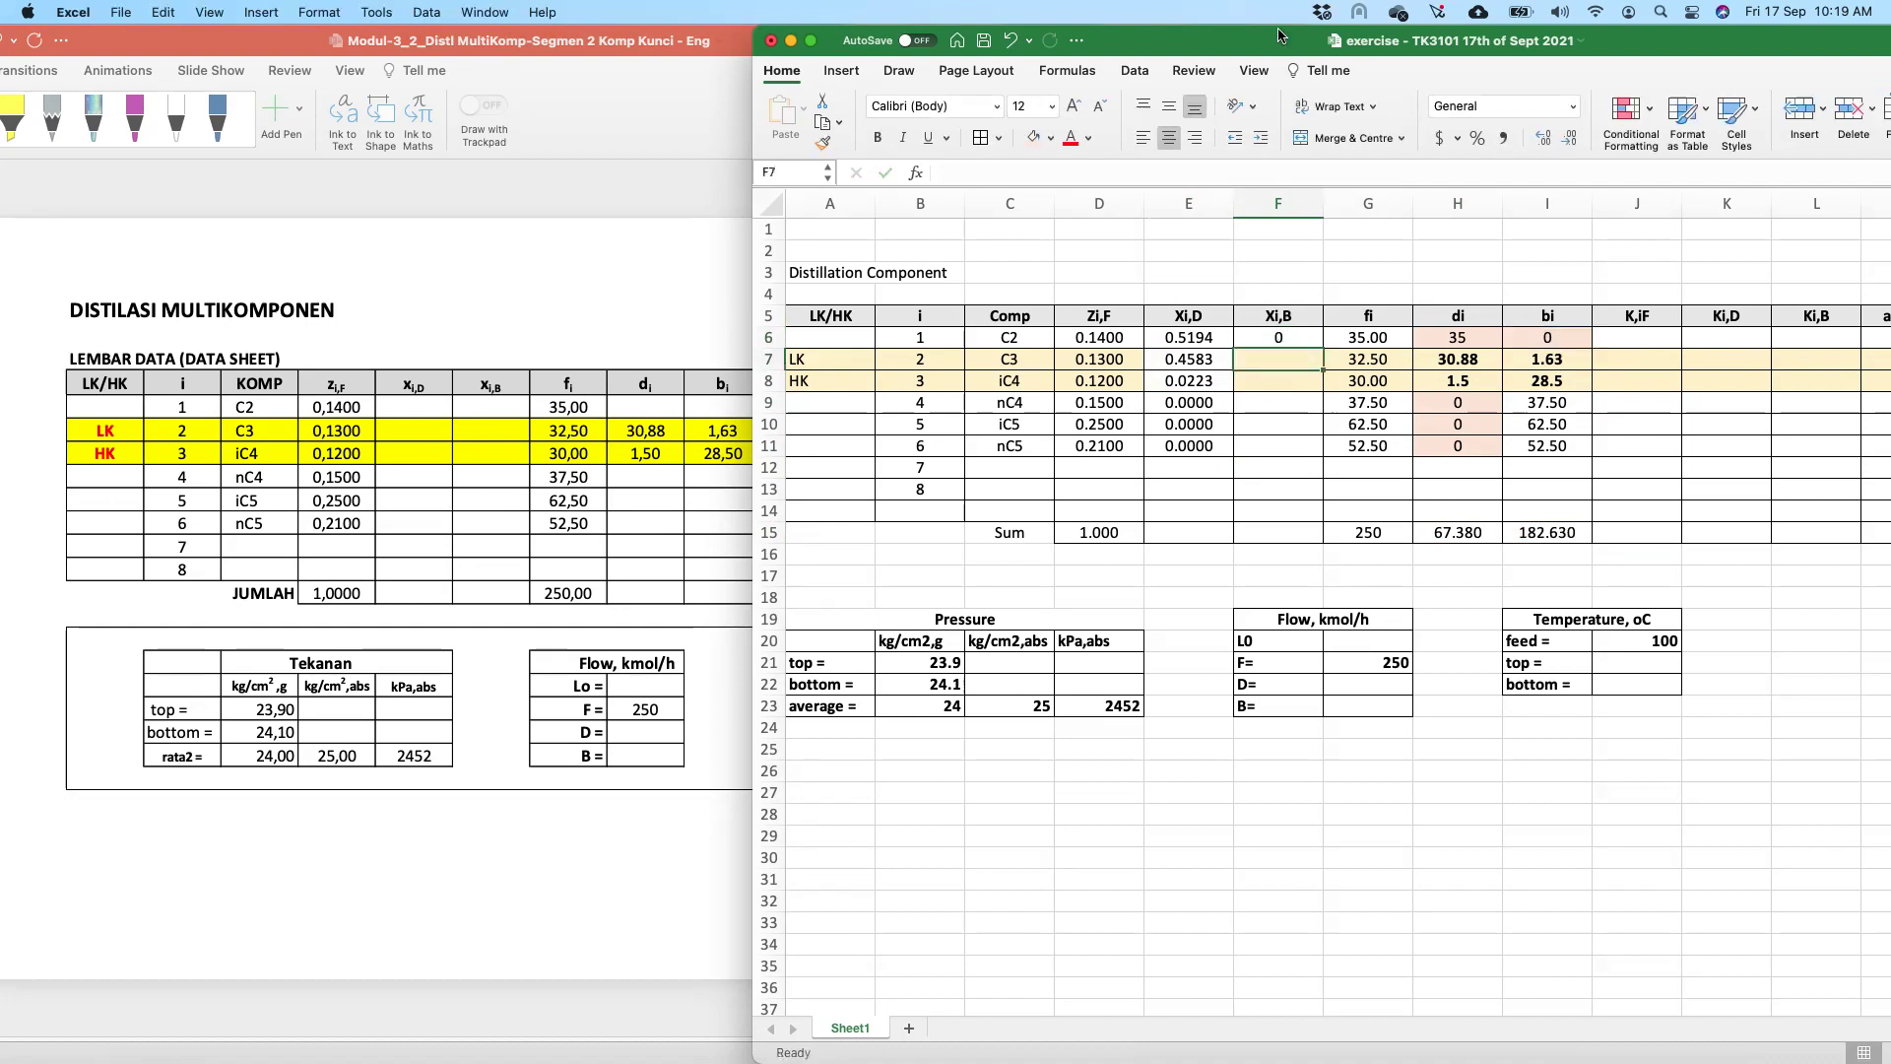
click(1306, 342)
drag(1321, 350, 1324, 449)
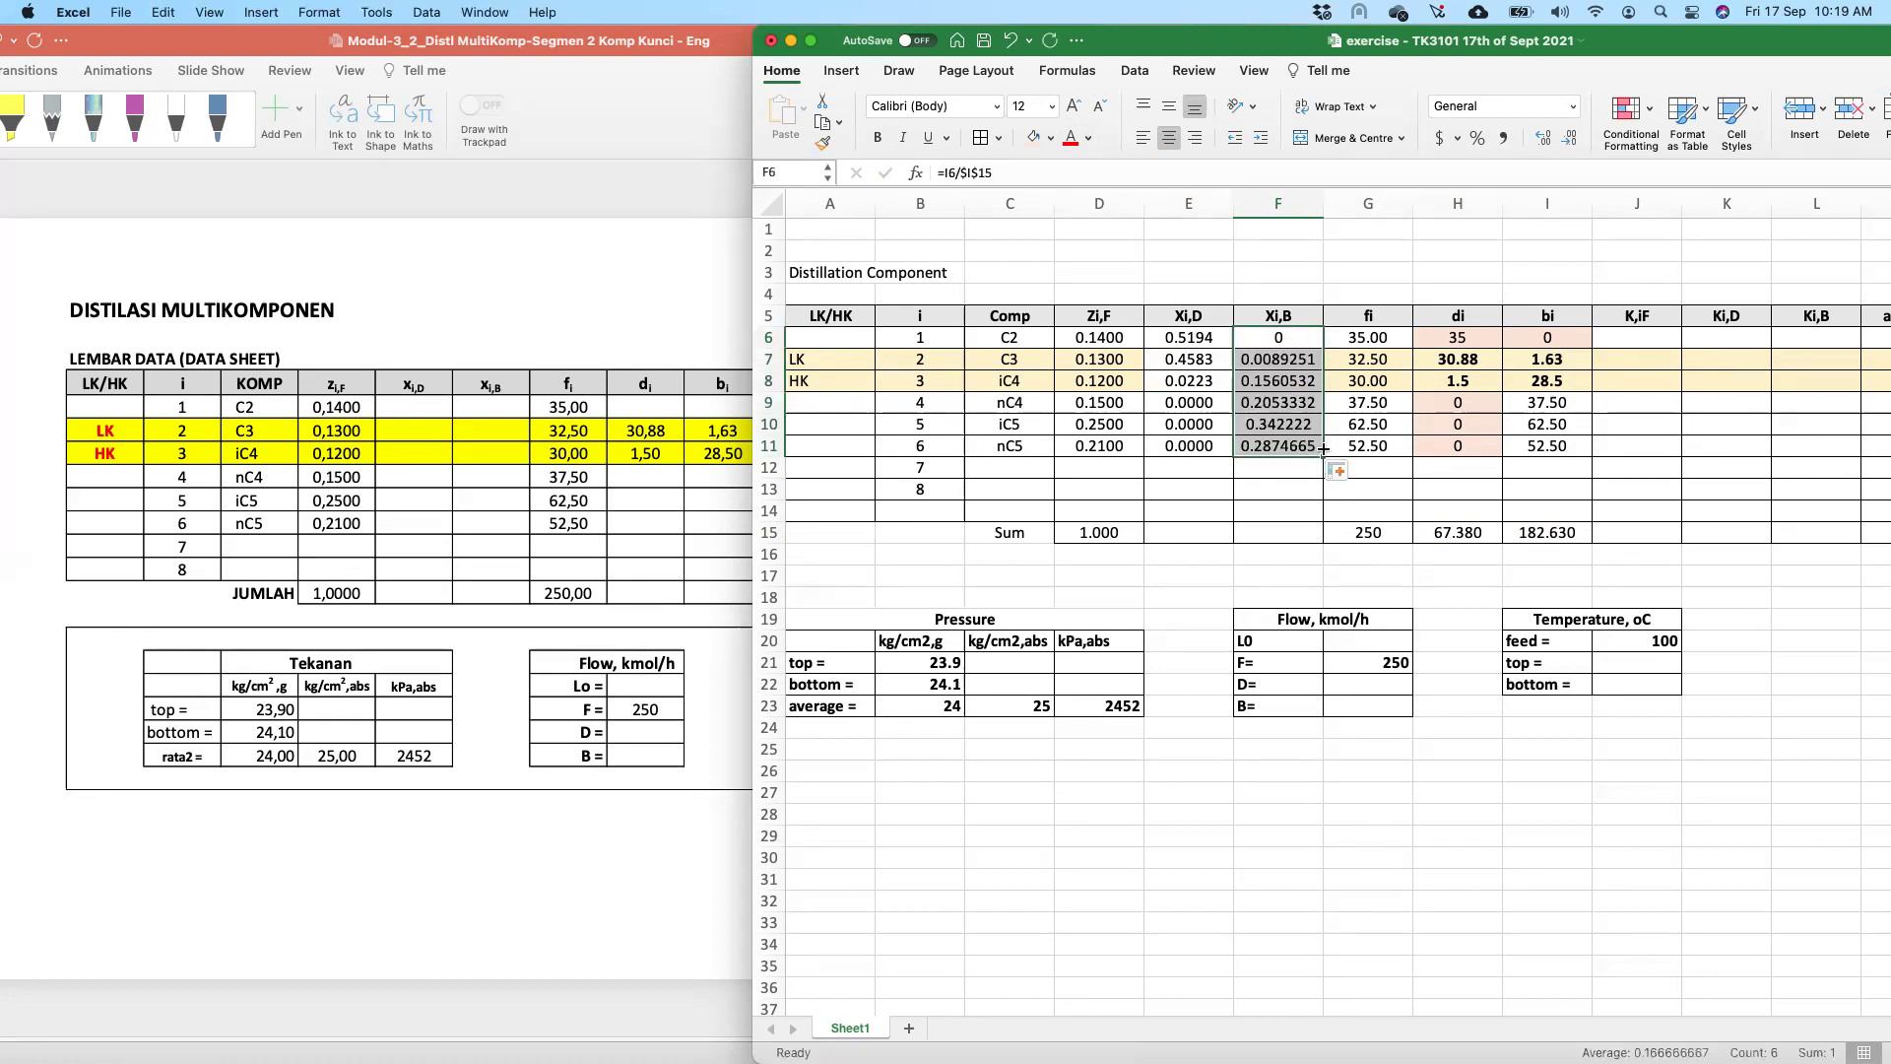
- Reapply the light gold key-component fill to D7:G8 in the LK and HK rows
click(1164, 381)
click(1133, 360)
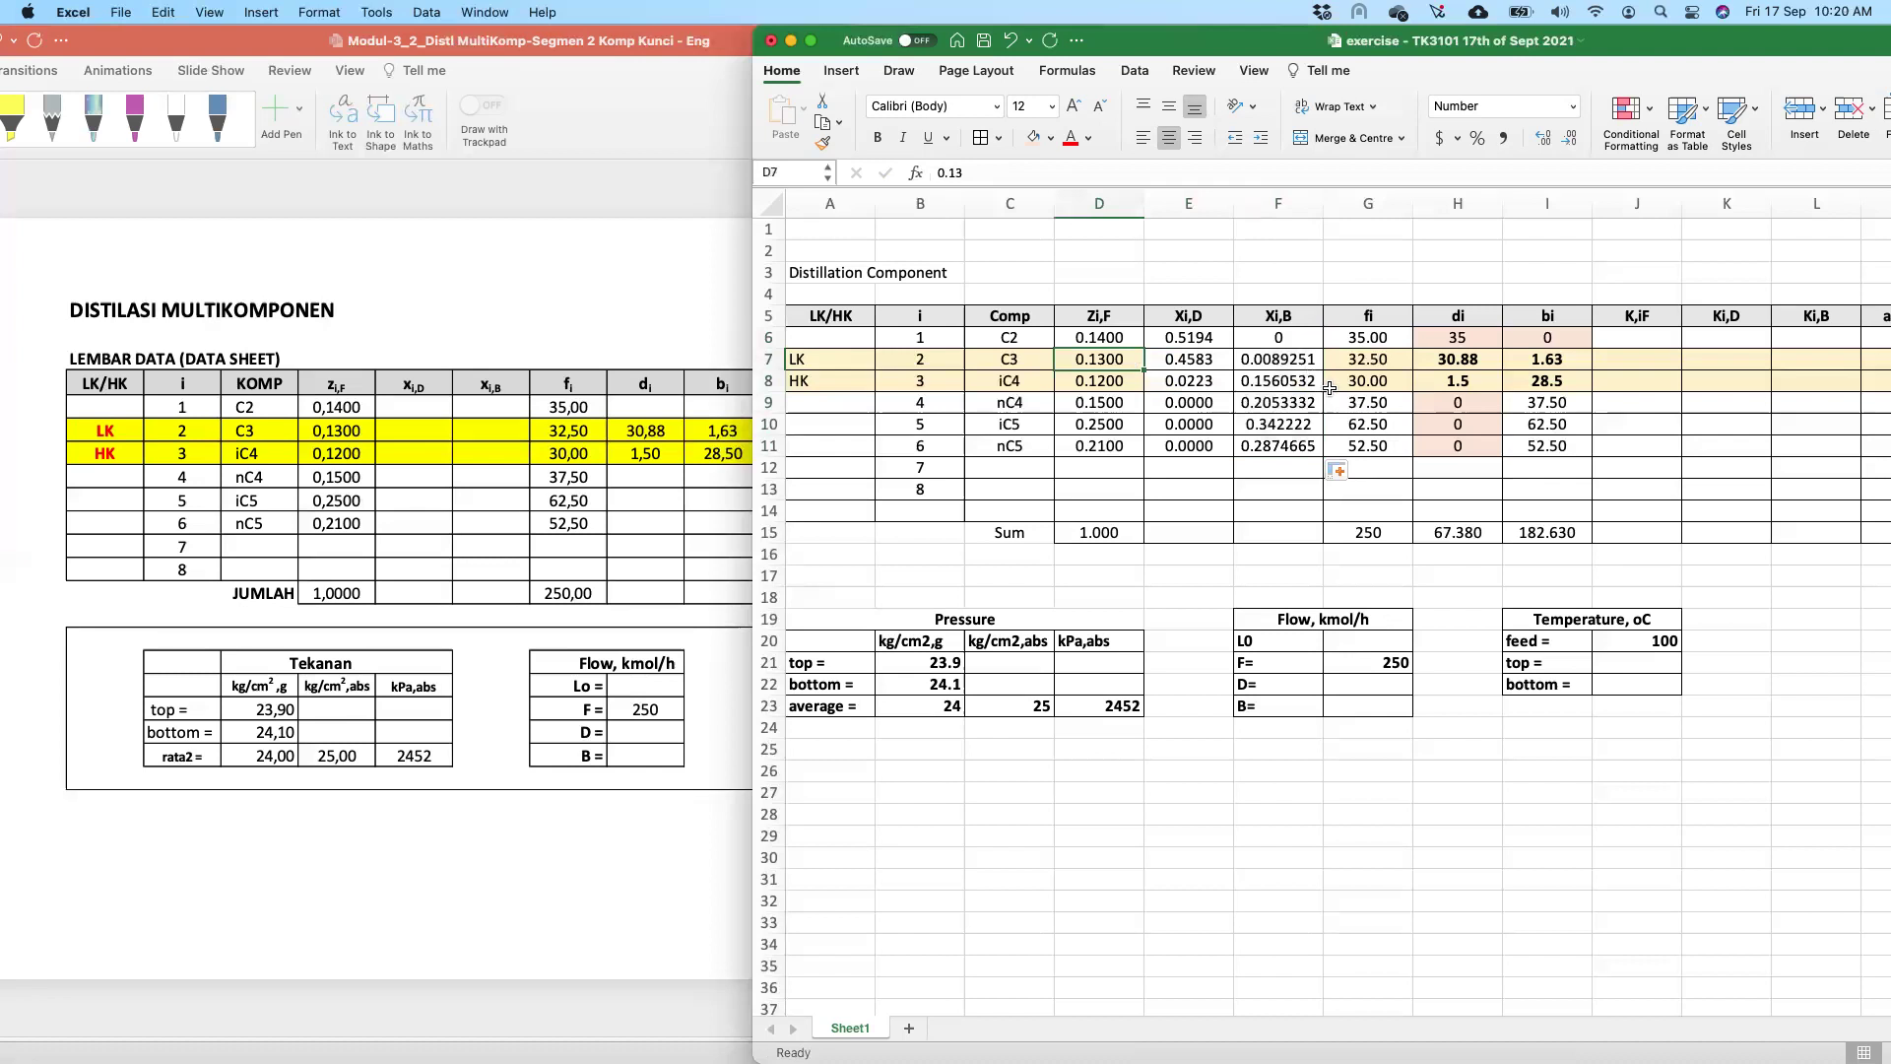
shift+click(1329, 388)
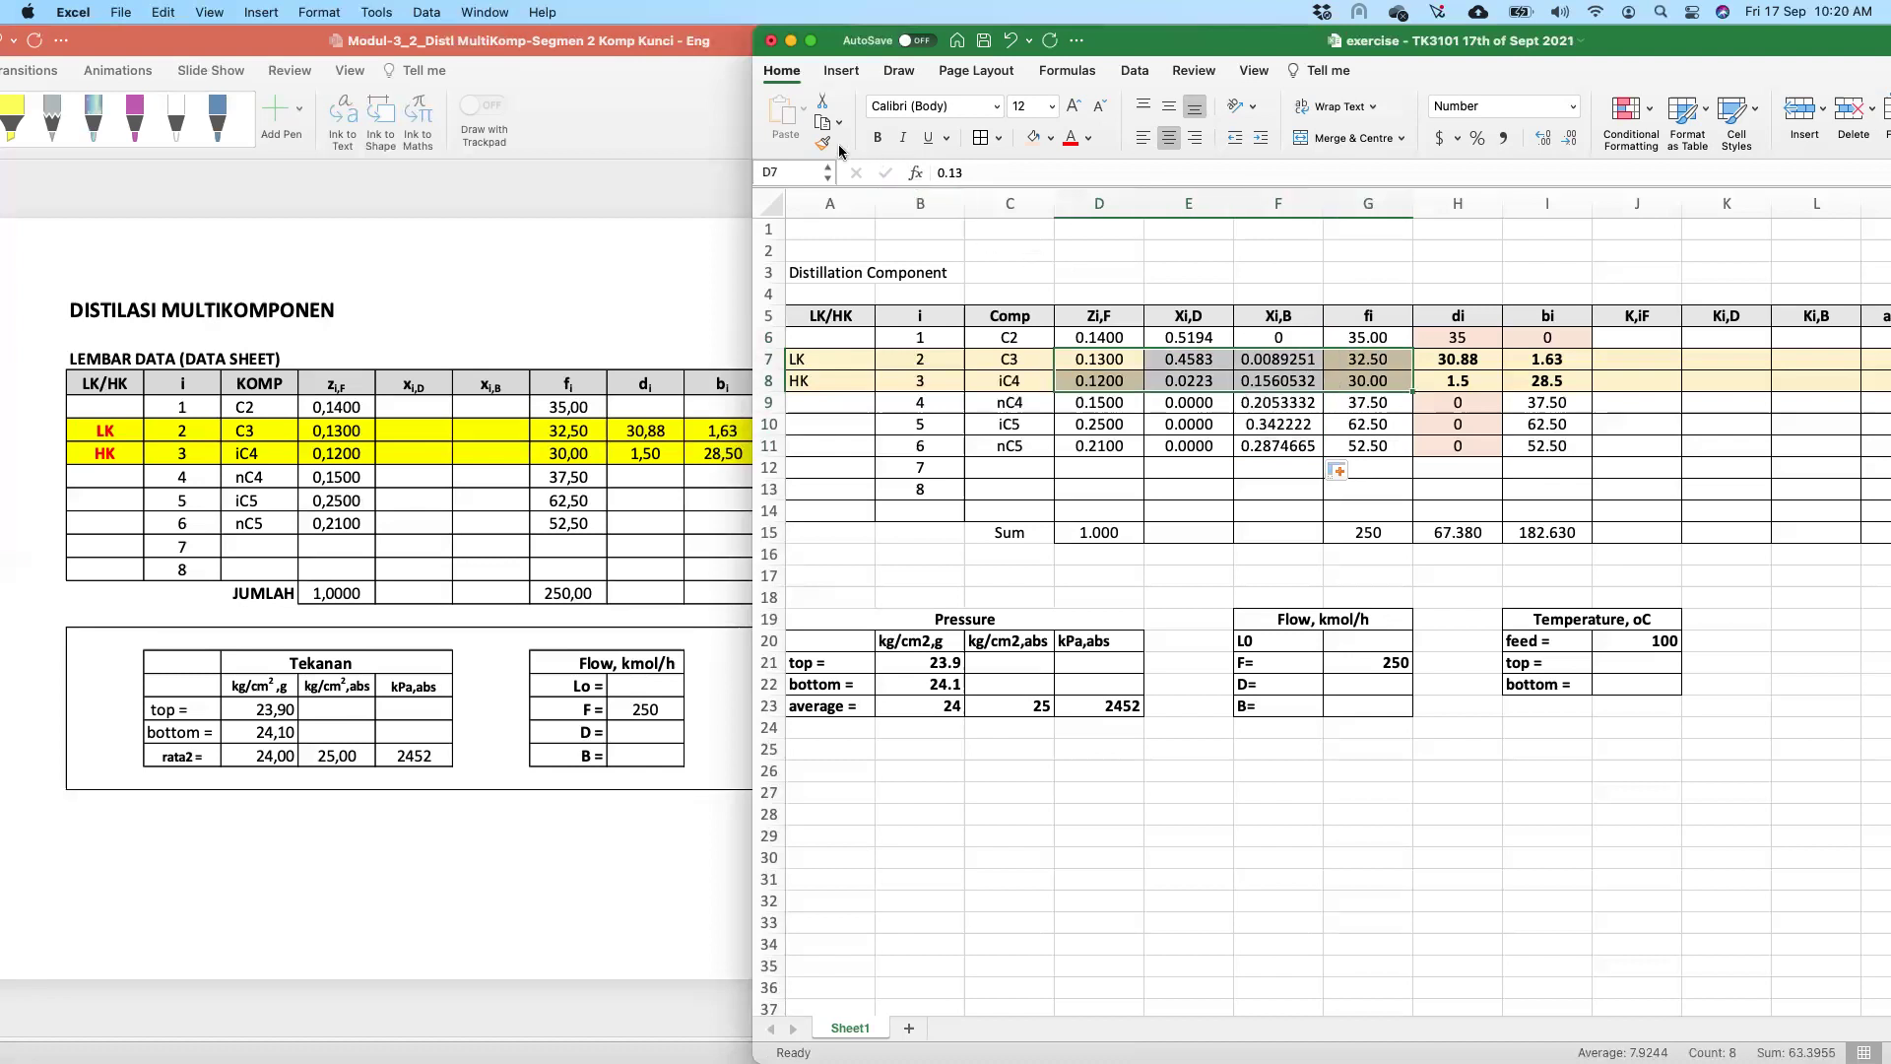
click(1051, 138)
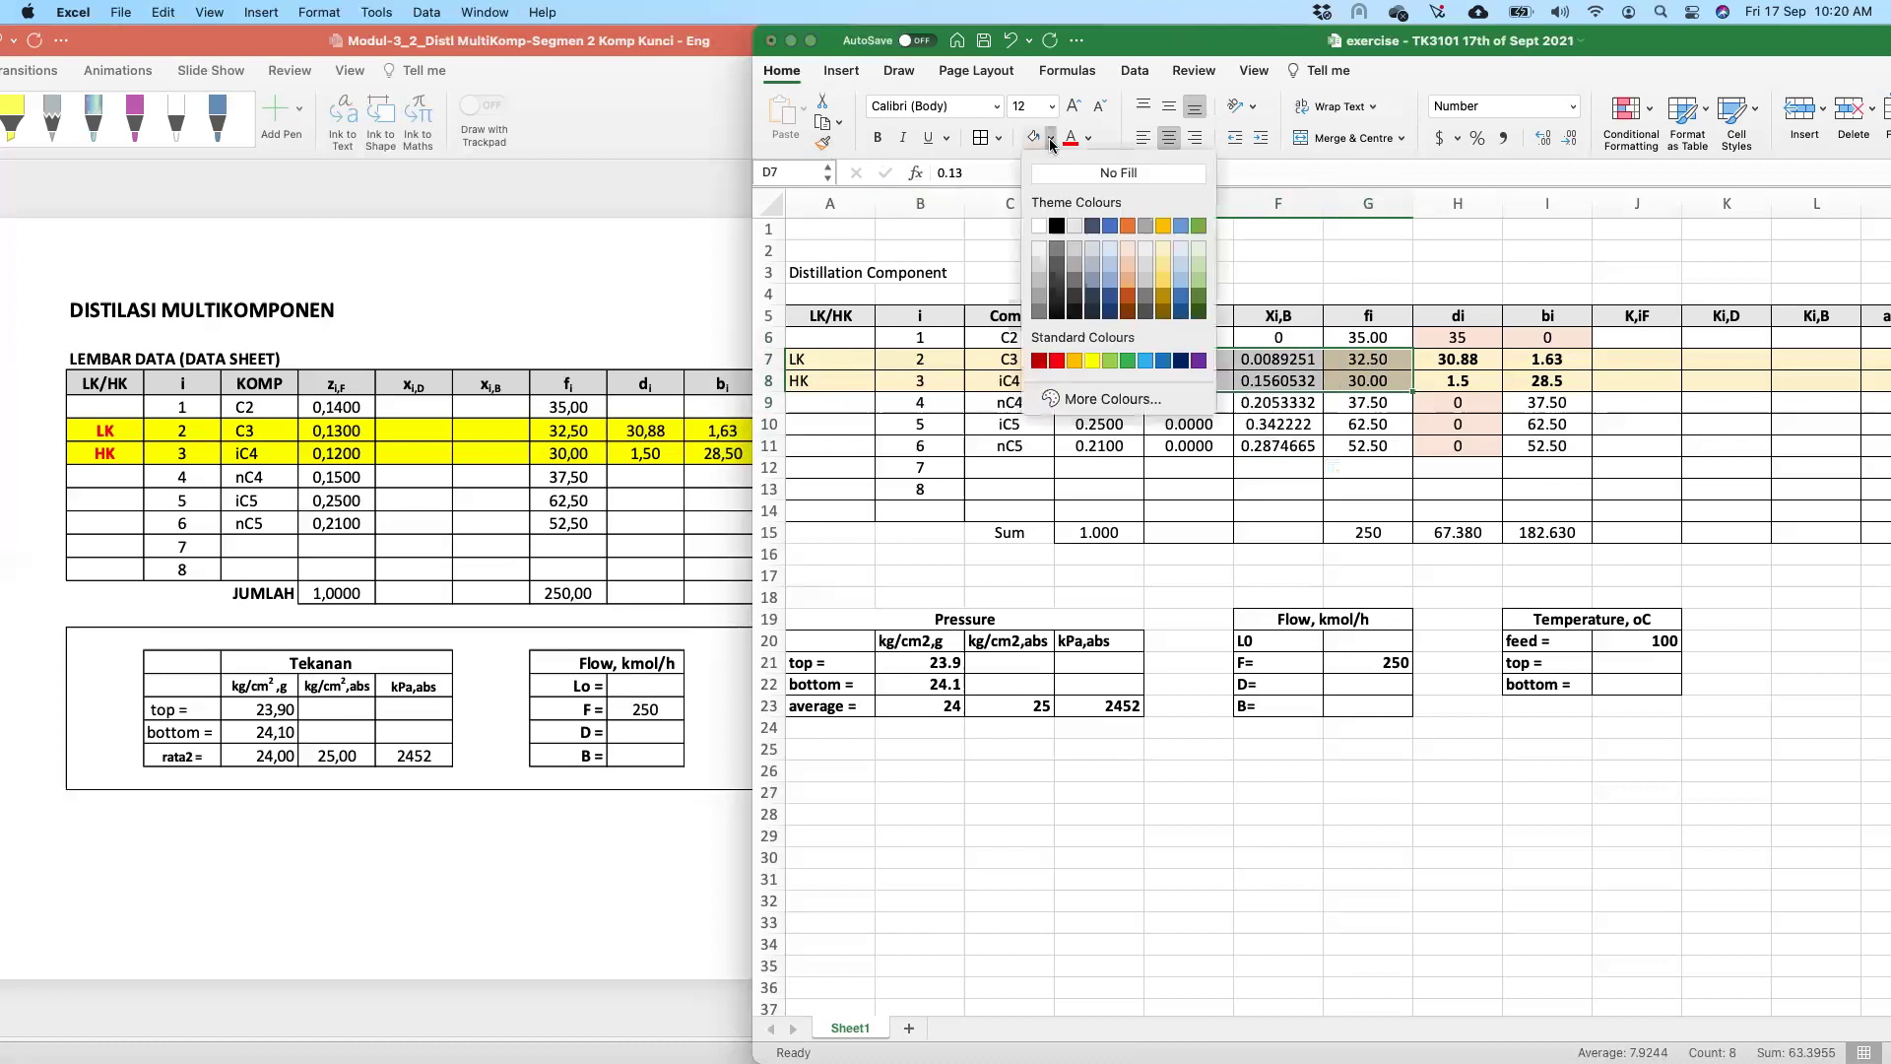
click(1163, 252)
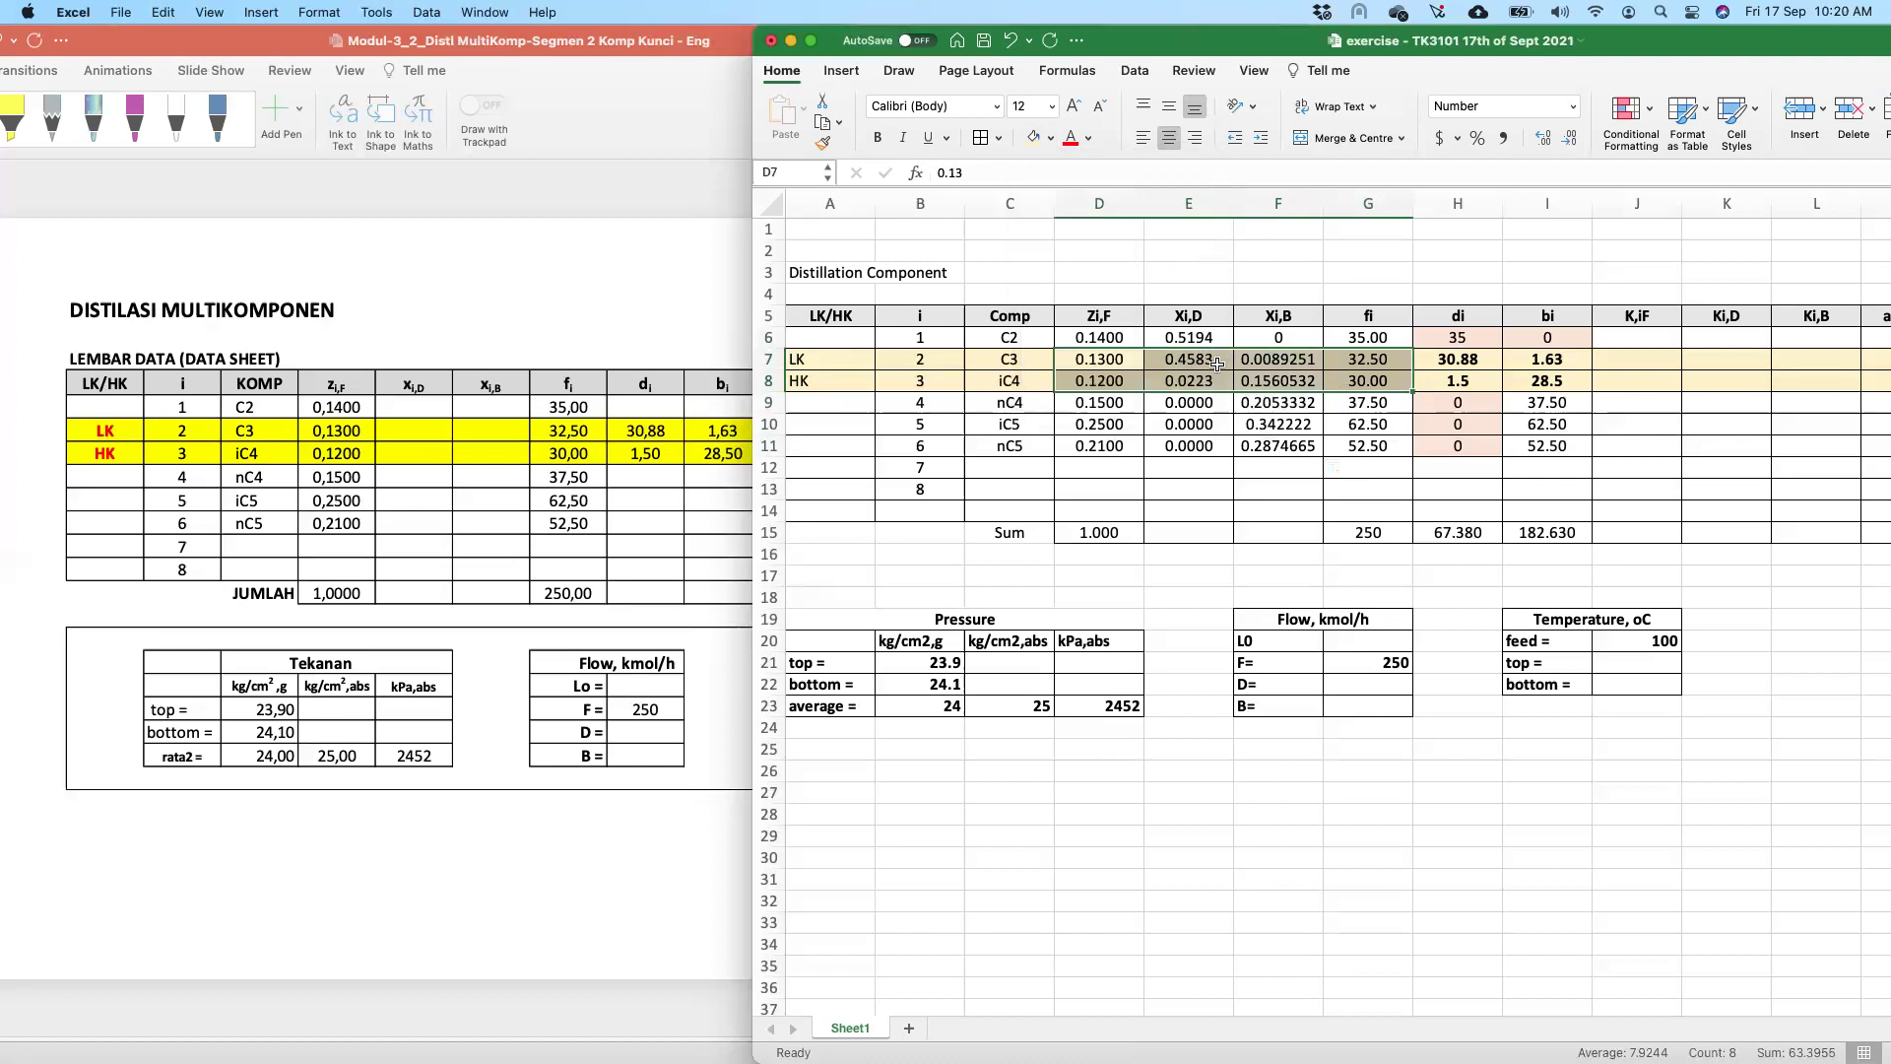
- Display the Xi,B values in F6:F11 with four decimal places
click(1277, 338)
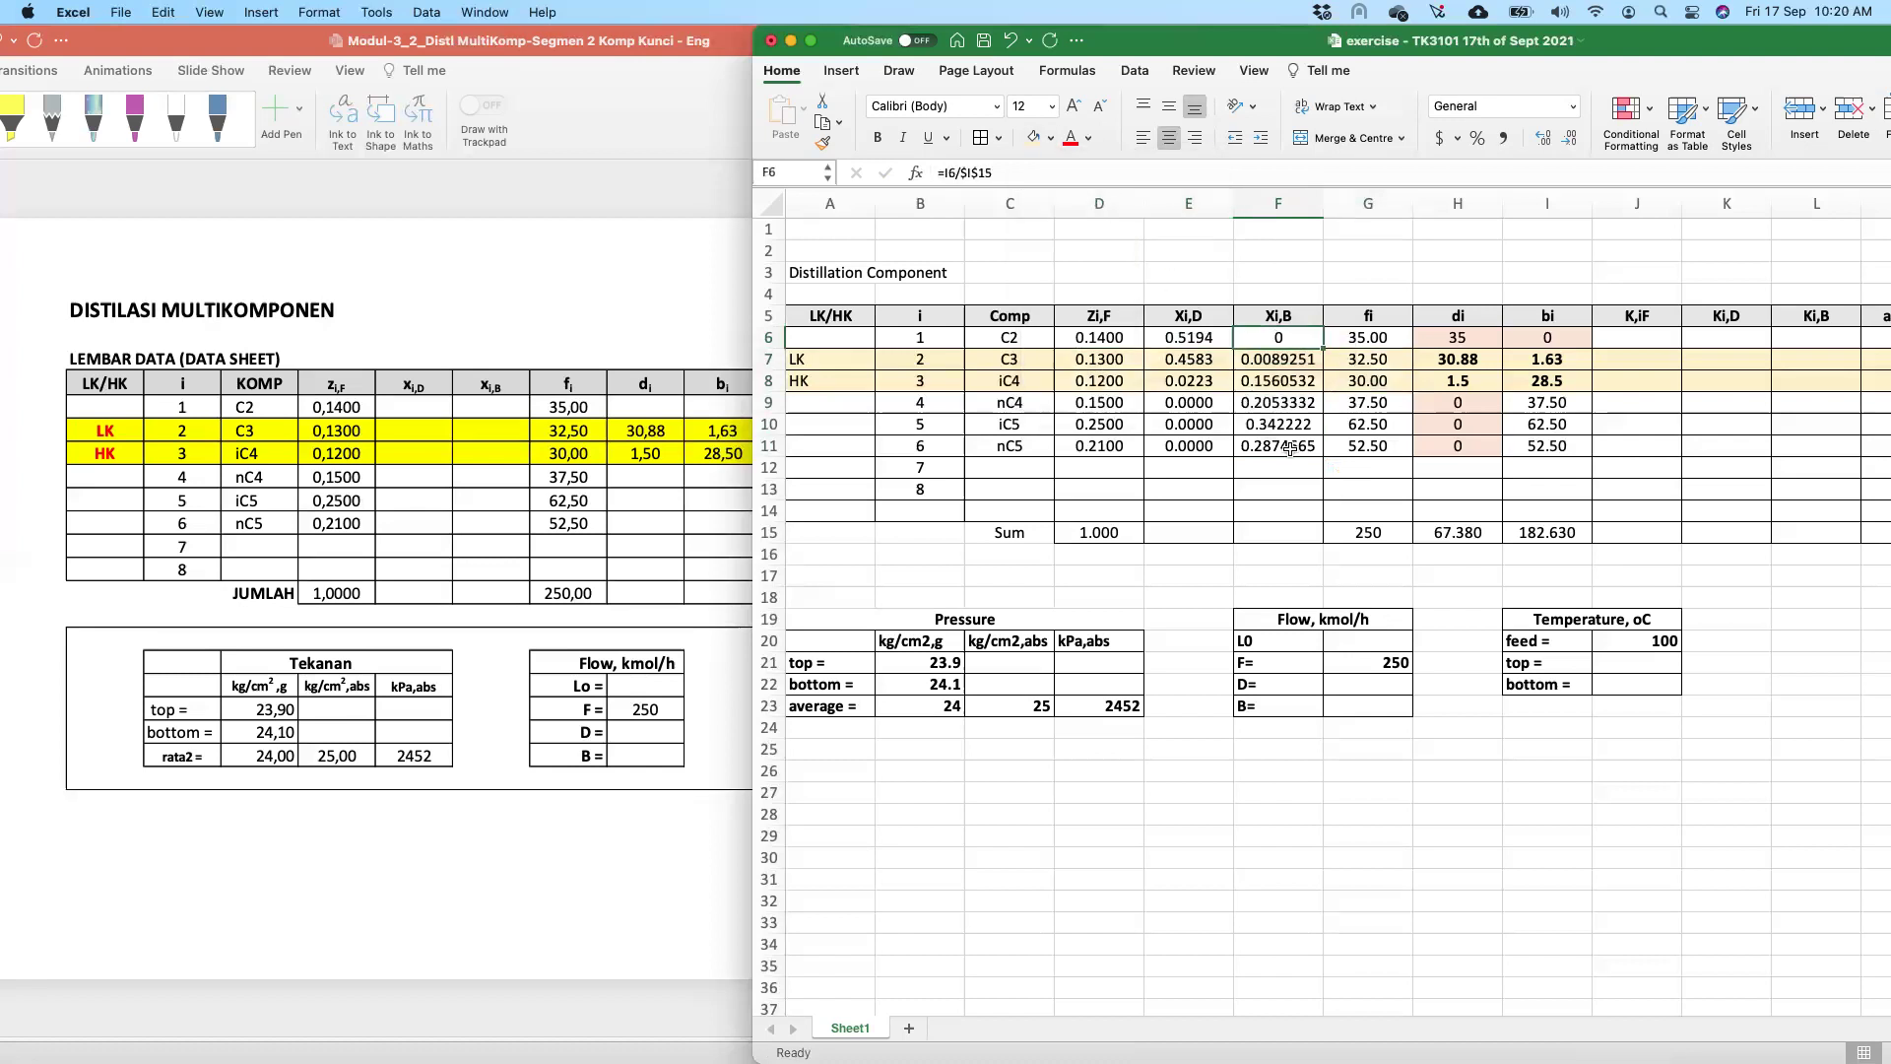
shift+click(1290, 448)
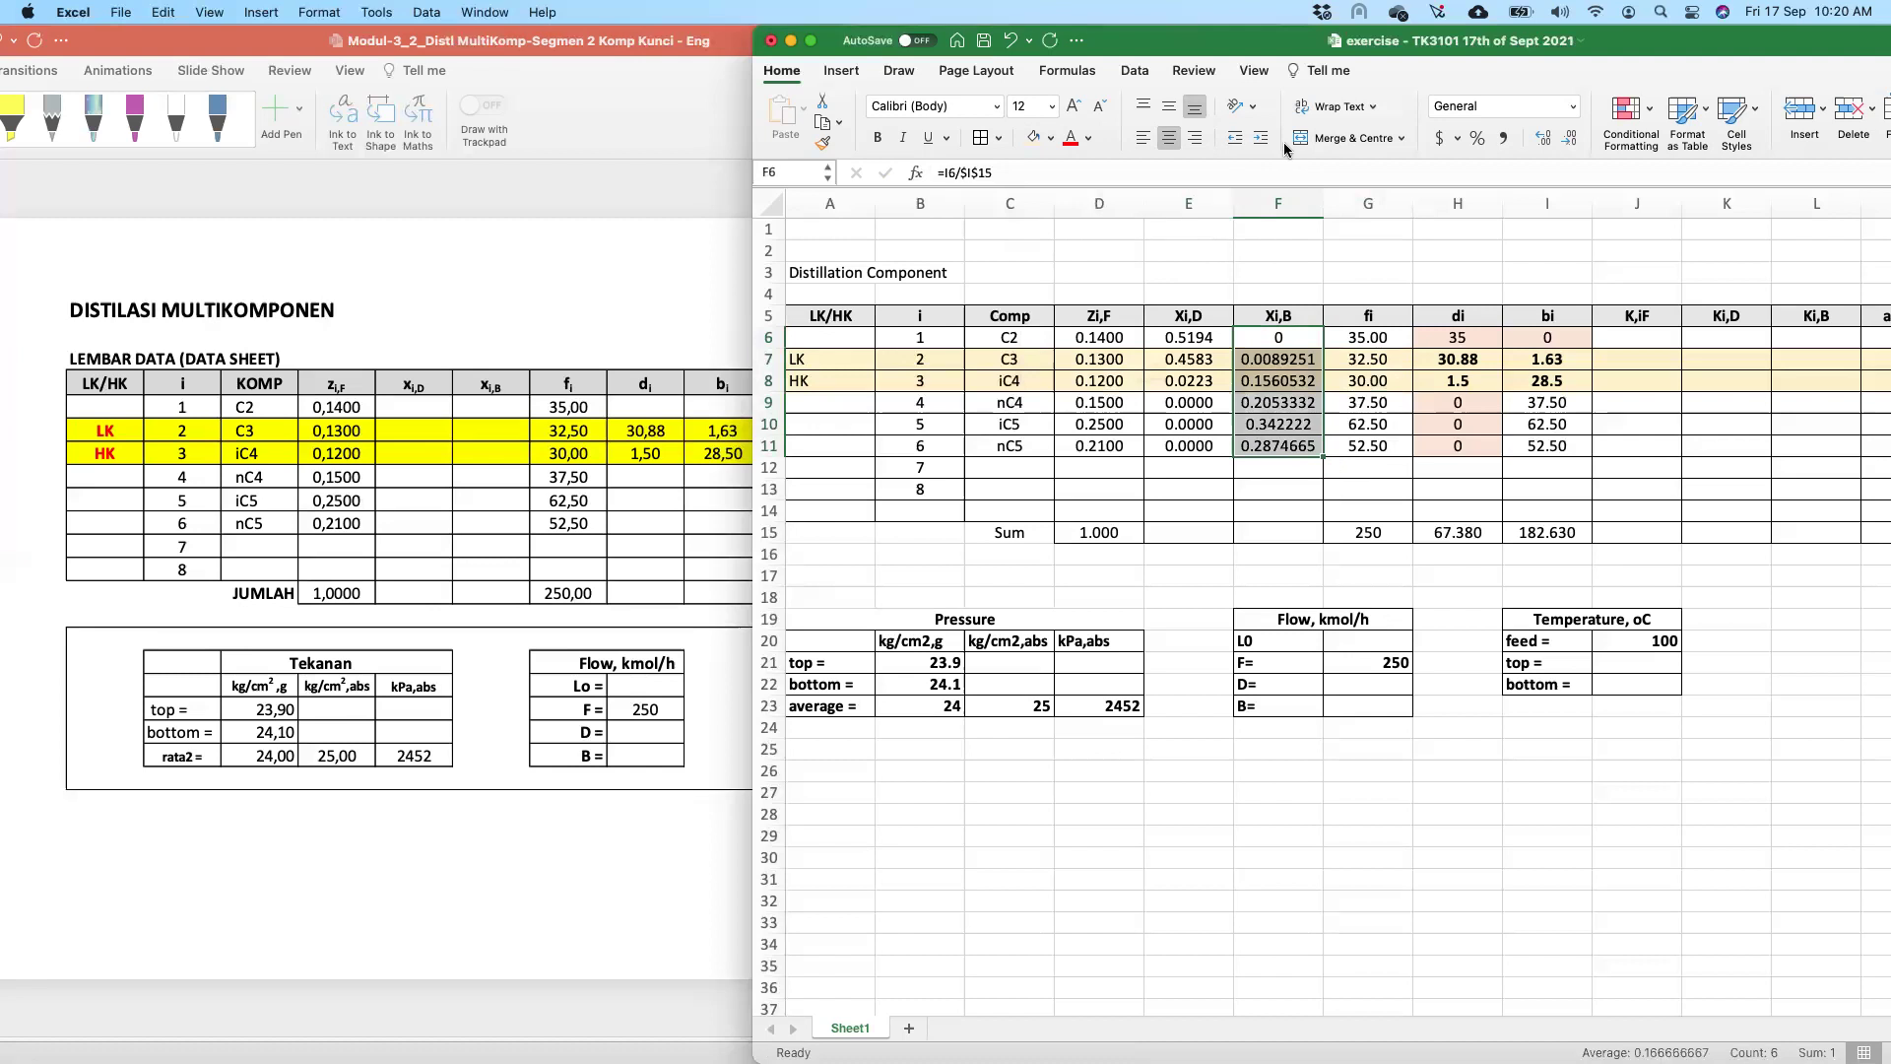
click(1572, 139)
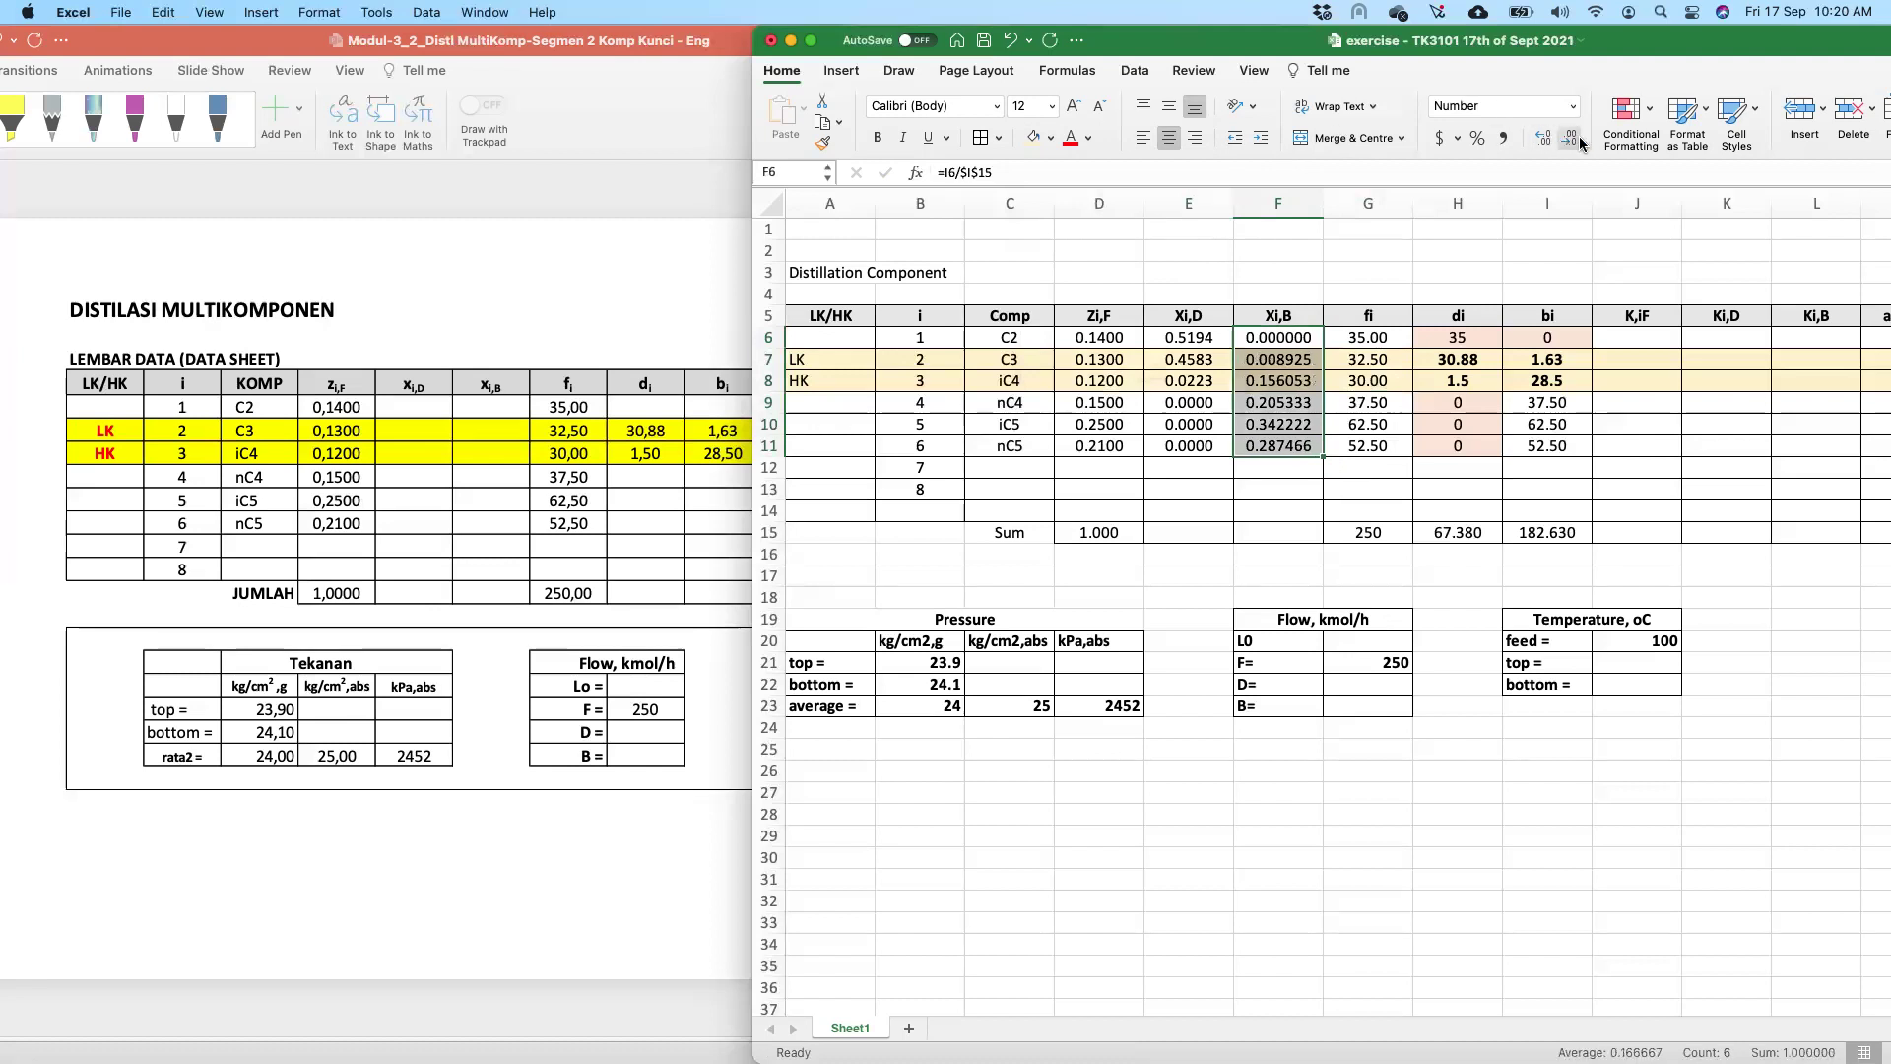
click(1569, 141)
click(1568, 141)
click(1354, 479)
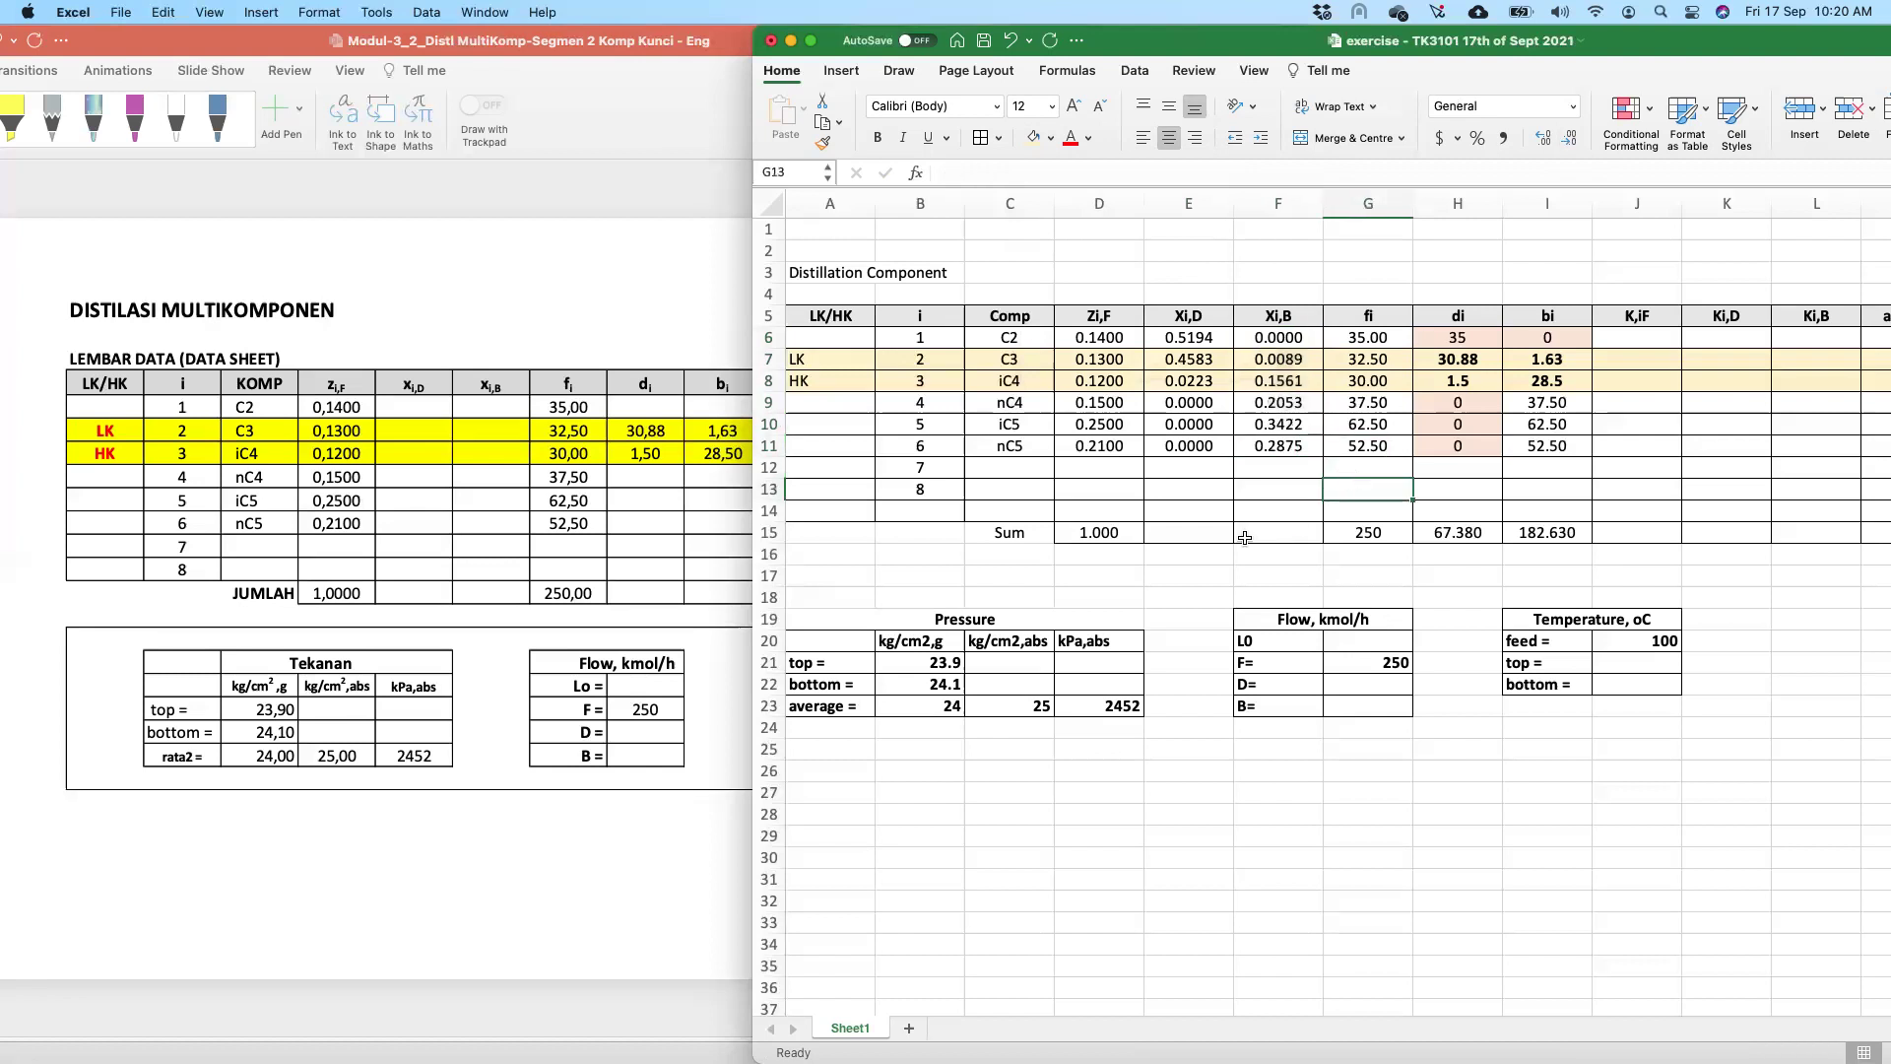
- Total the Xi,D values in E15 with a SUM of E6:E11, and copy the formula across to F15 for Xi,B
click(1193, 531)
text(=sum()
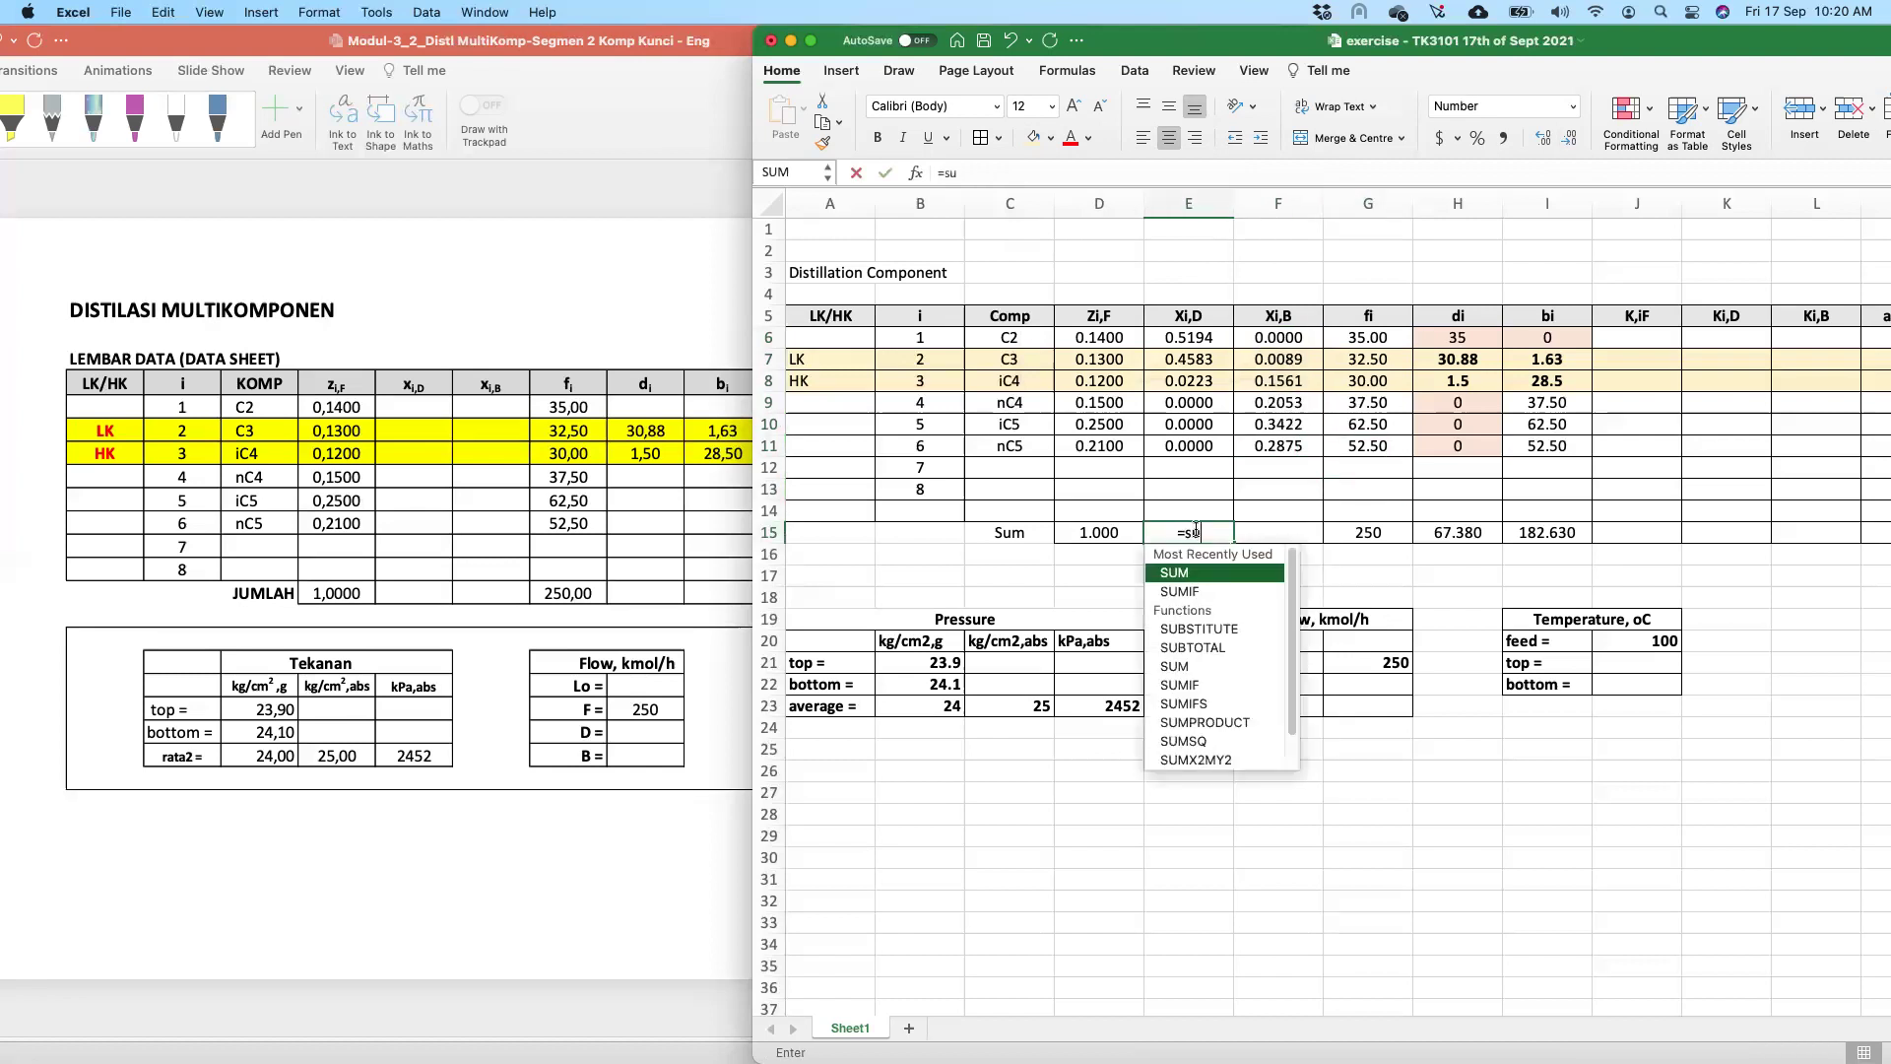
click(1203, 337)
drag(1204, 337, 1213, 447)
key(Return)
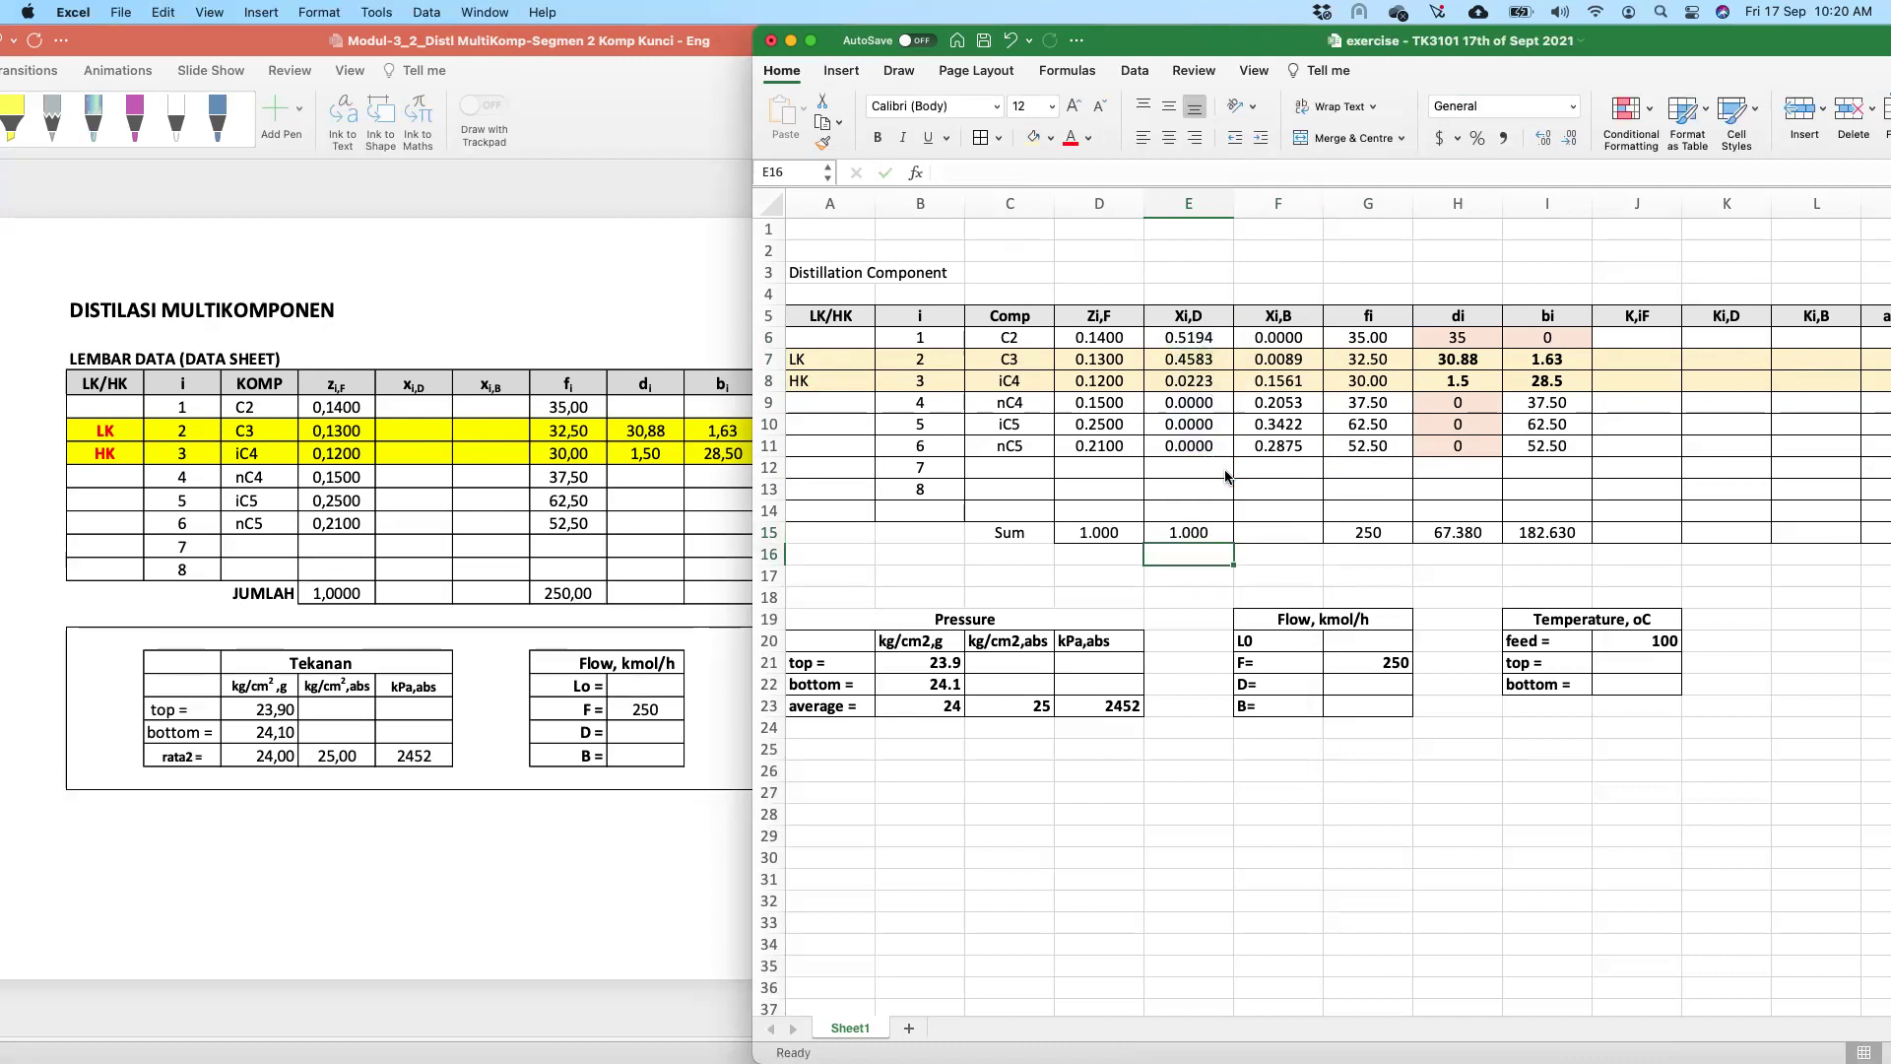
click(1227, 538)
drag(1232, 544, 1300, 540)
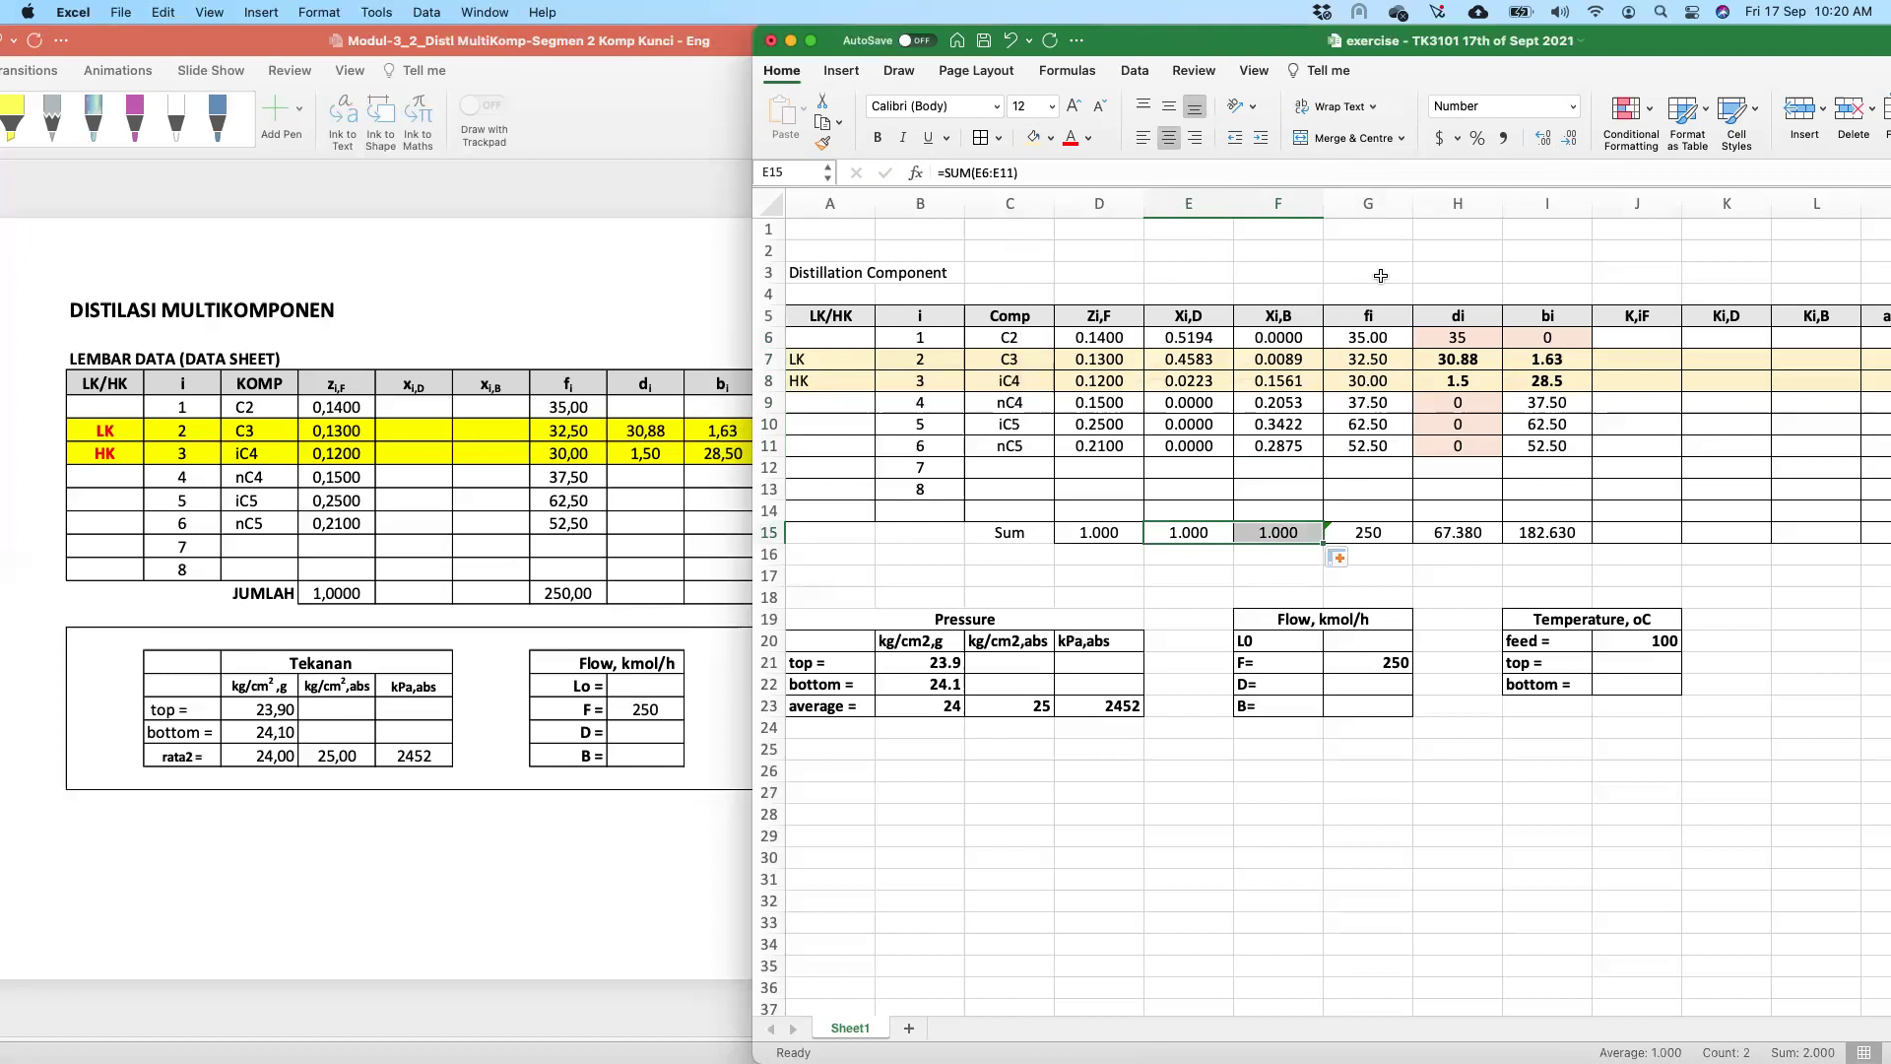
- Switch to PowerPoint and compare the worksheet's mole fractions and totals with the data sheet on slide 9
click(67, 911)
scroll(71, 914, down, 1)
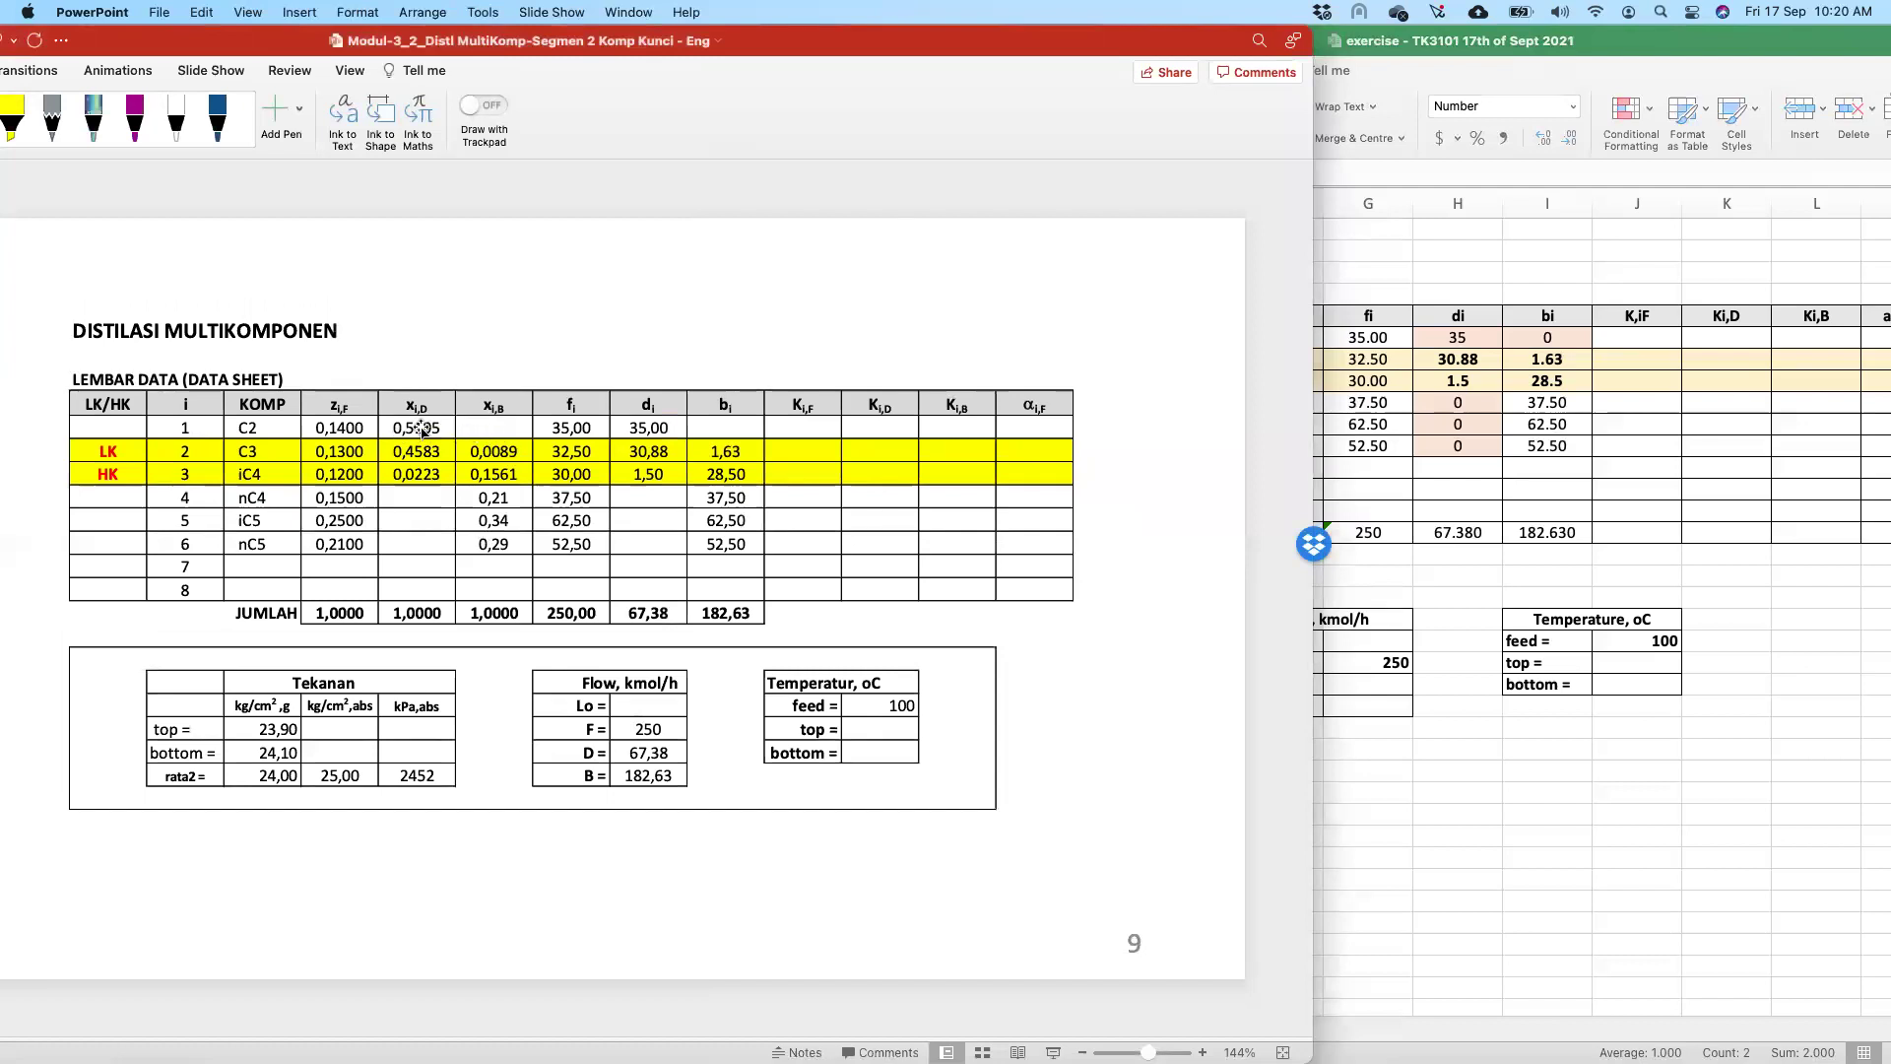
click(1609, 396)
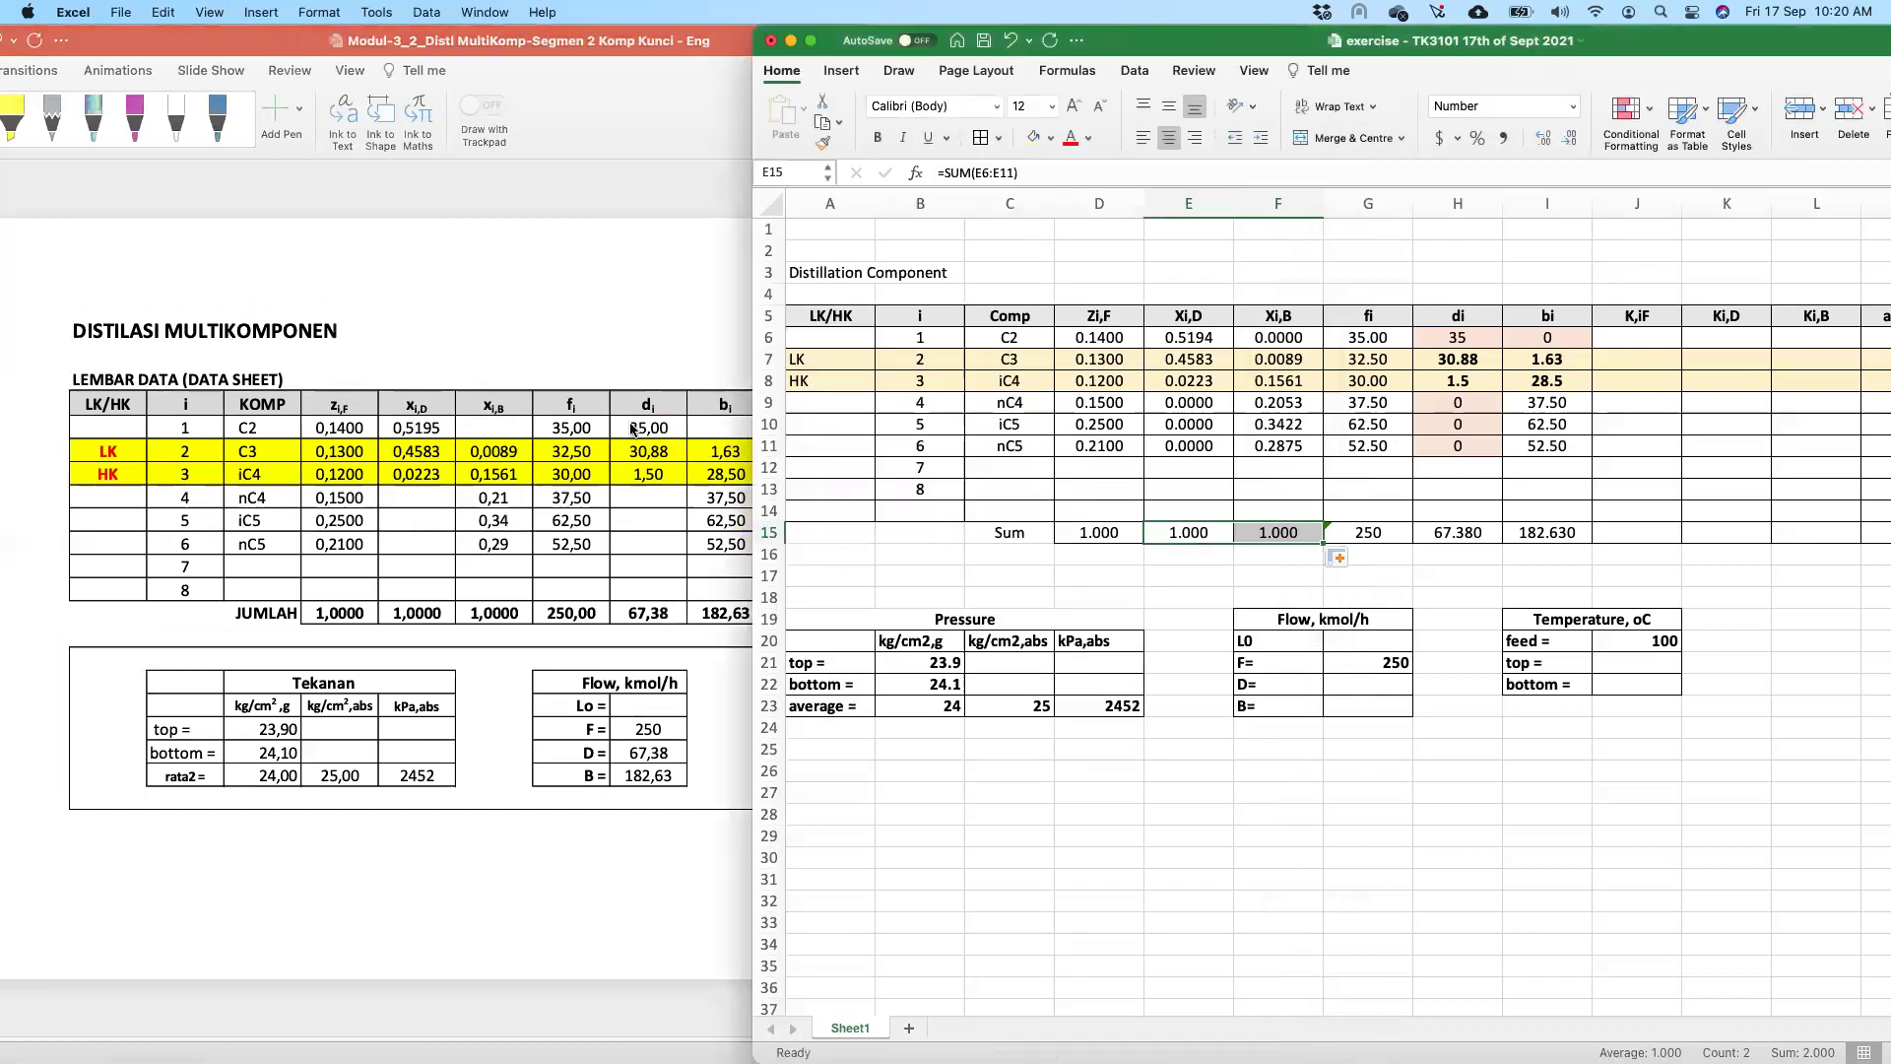
click(651, 426)
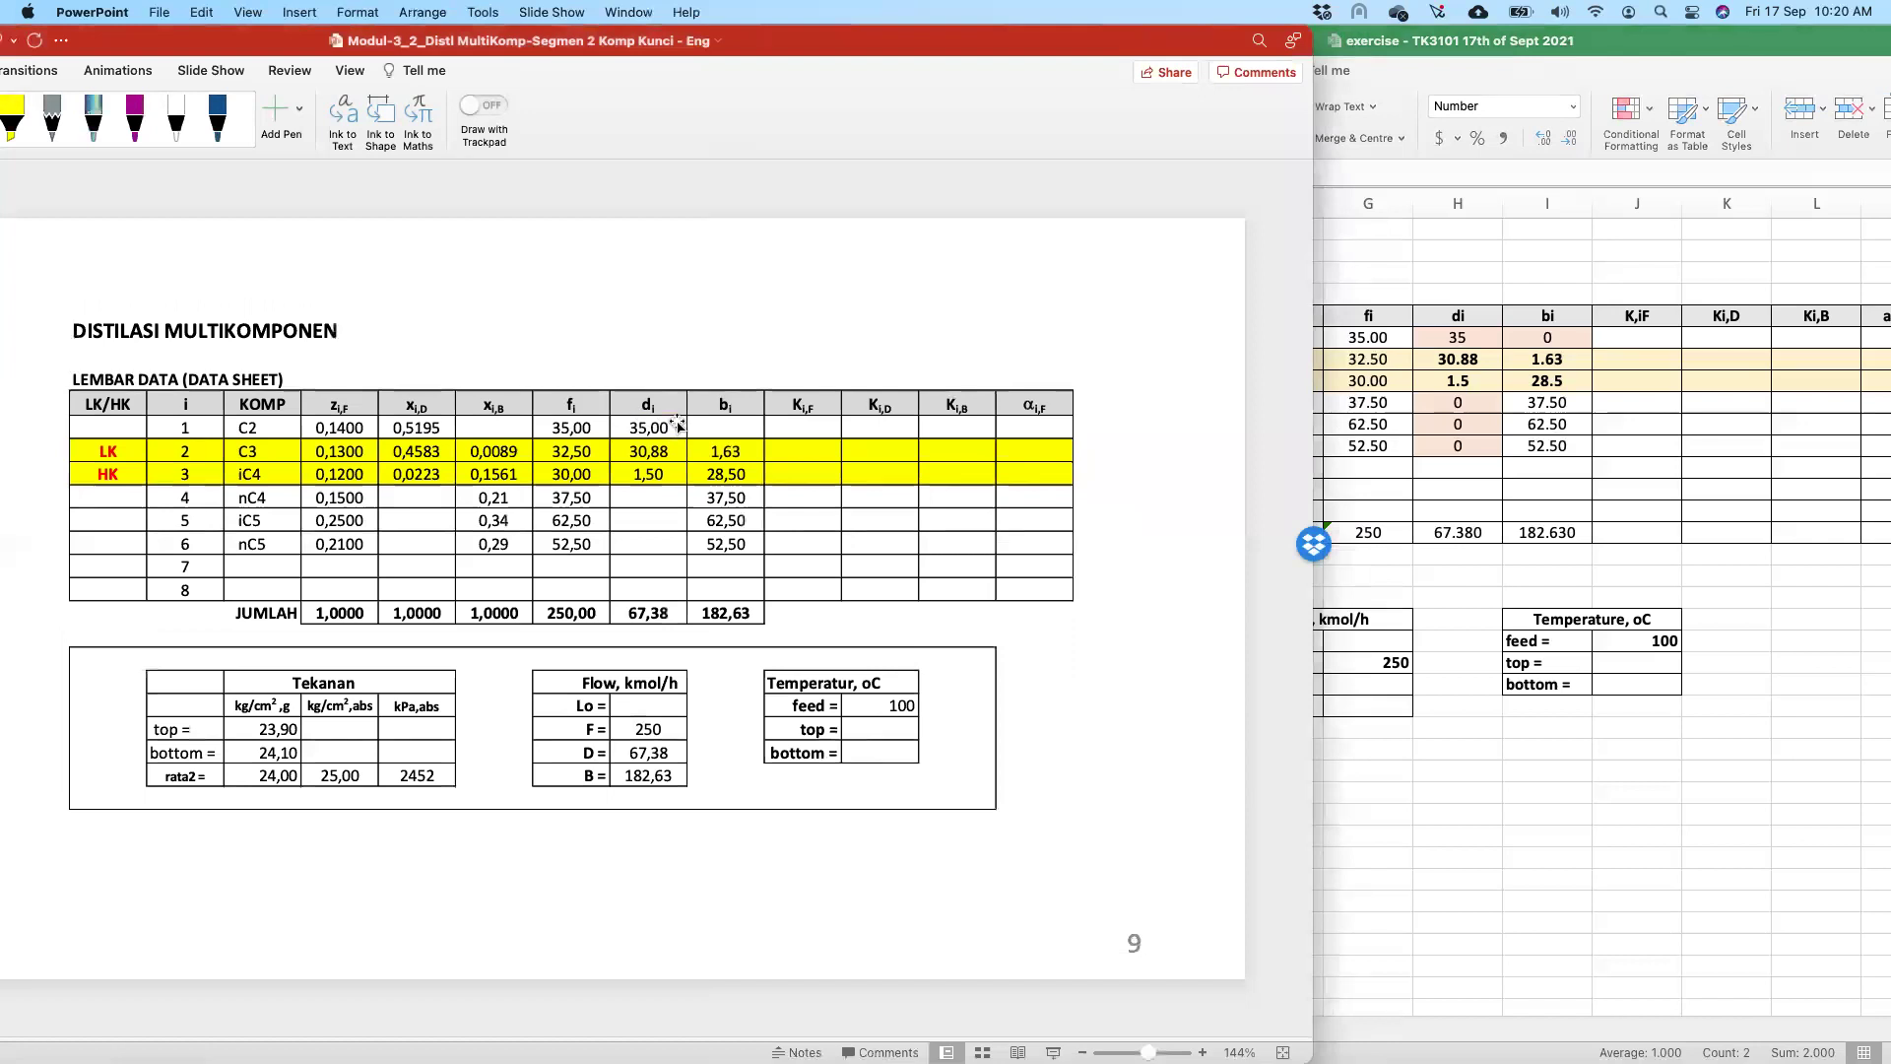
- Examine the K and relative volatility columns on slide 10 in PowerPoint, and bring the matching empty columns of the Excel worksheet into view
key(Page_Down)
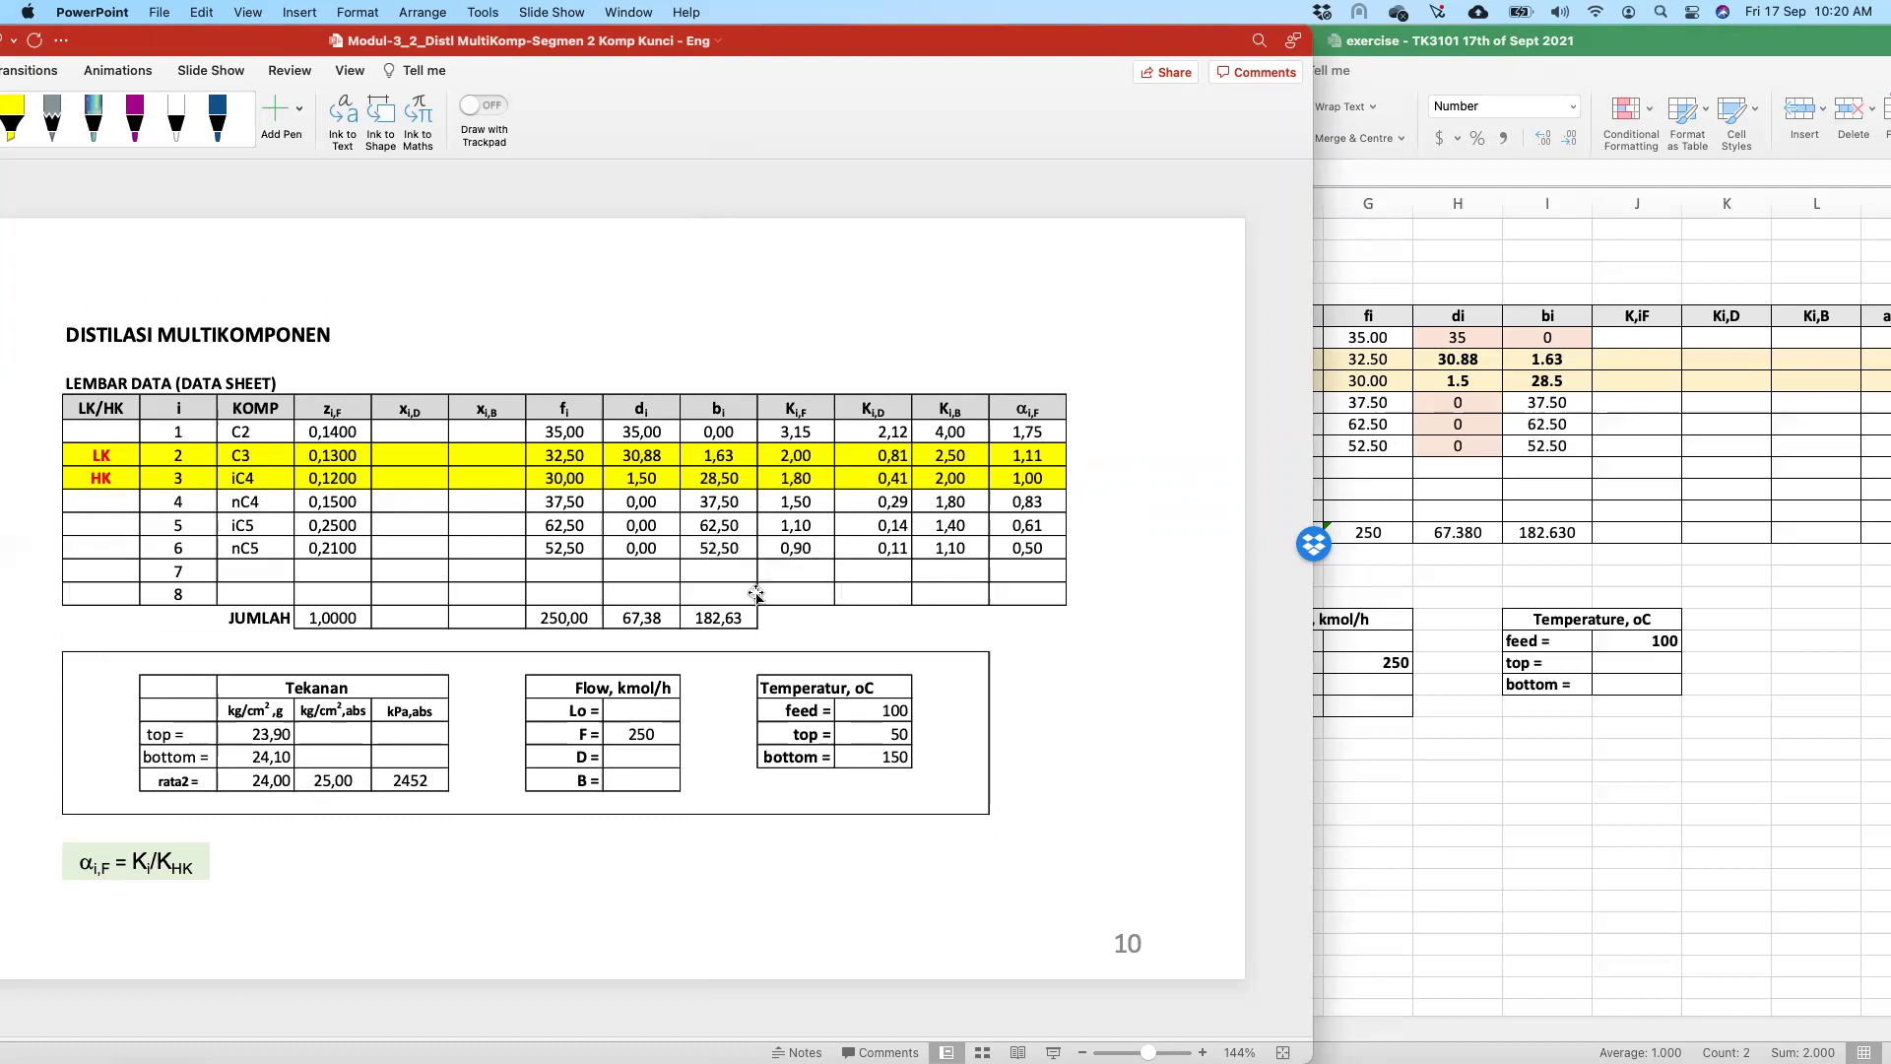
key(Page_Down)
key(Page_Up)
key(super+Tab)
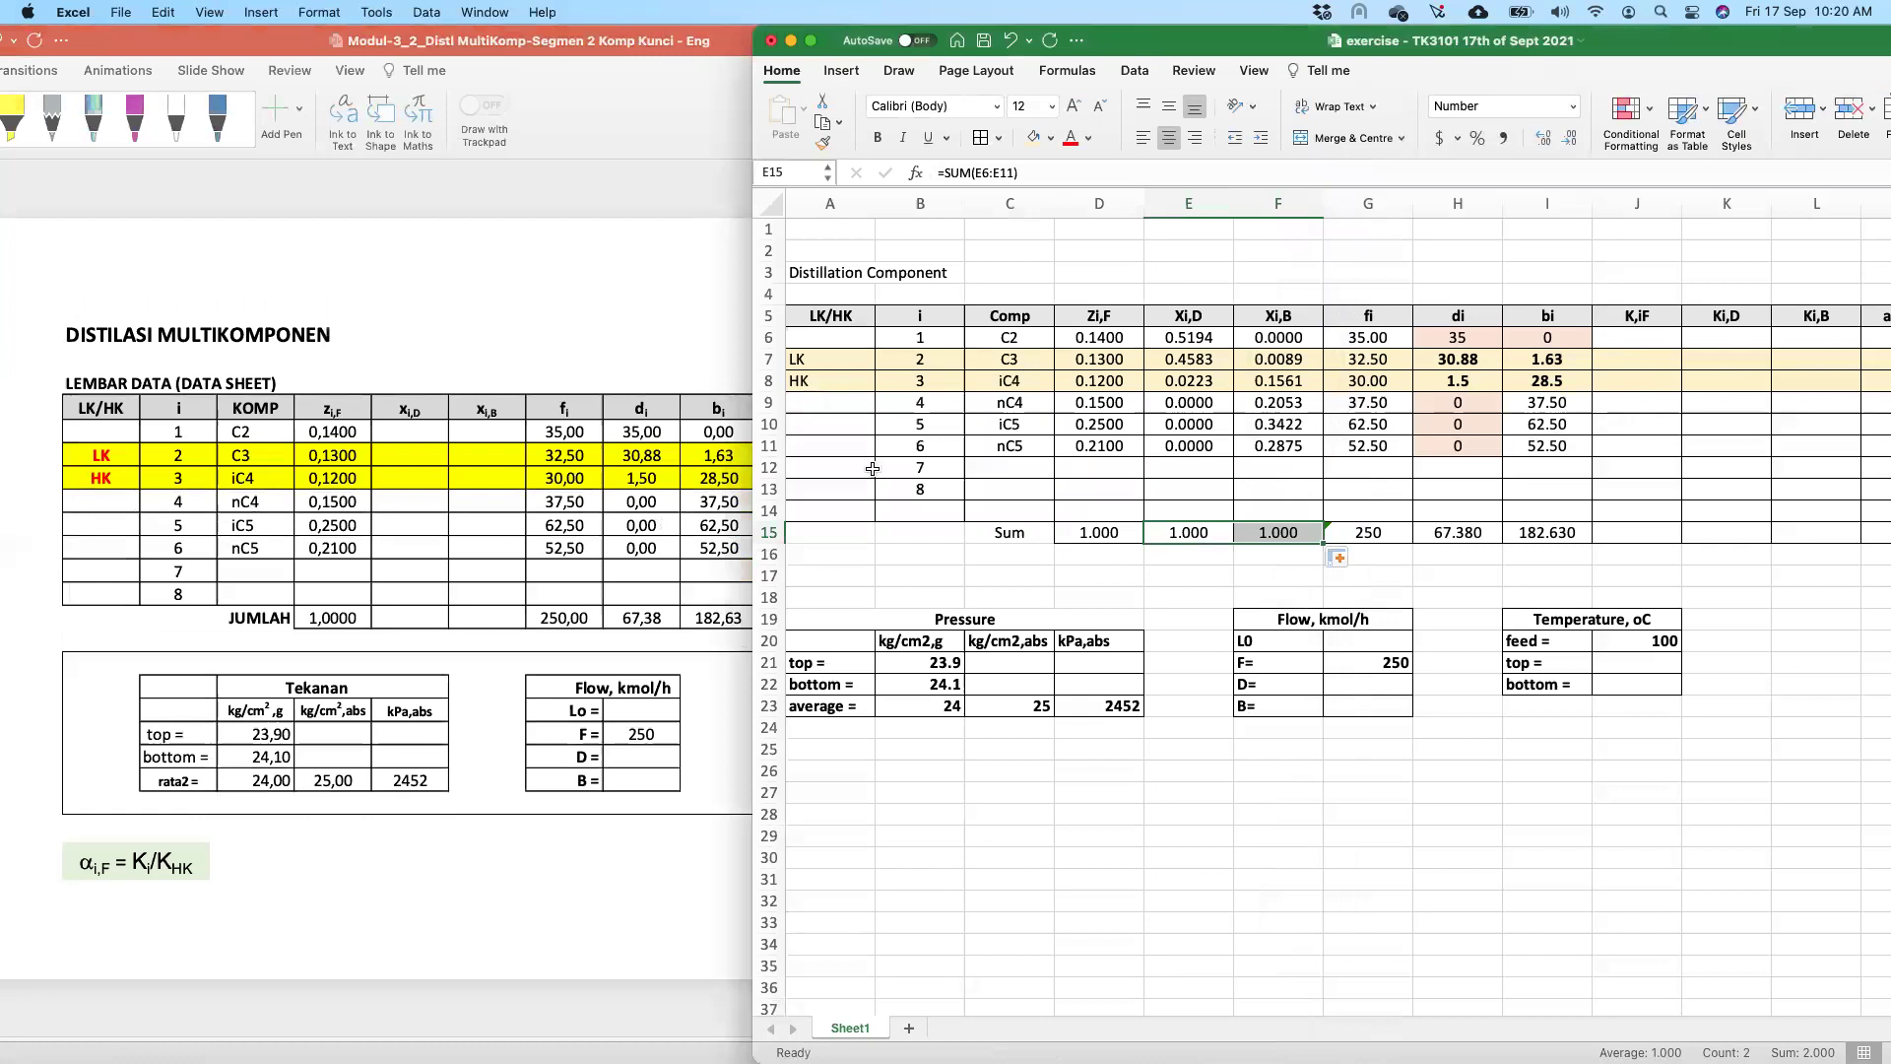
key(super+Tab)
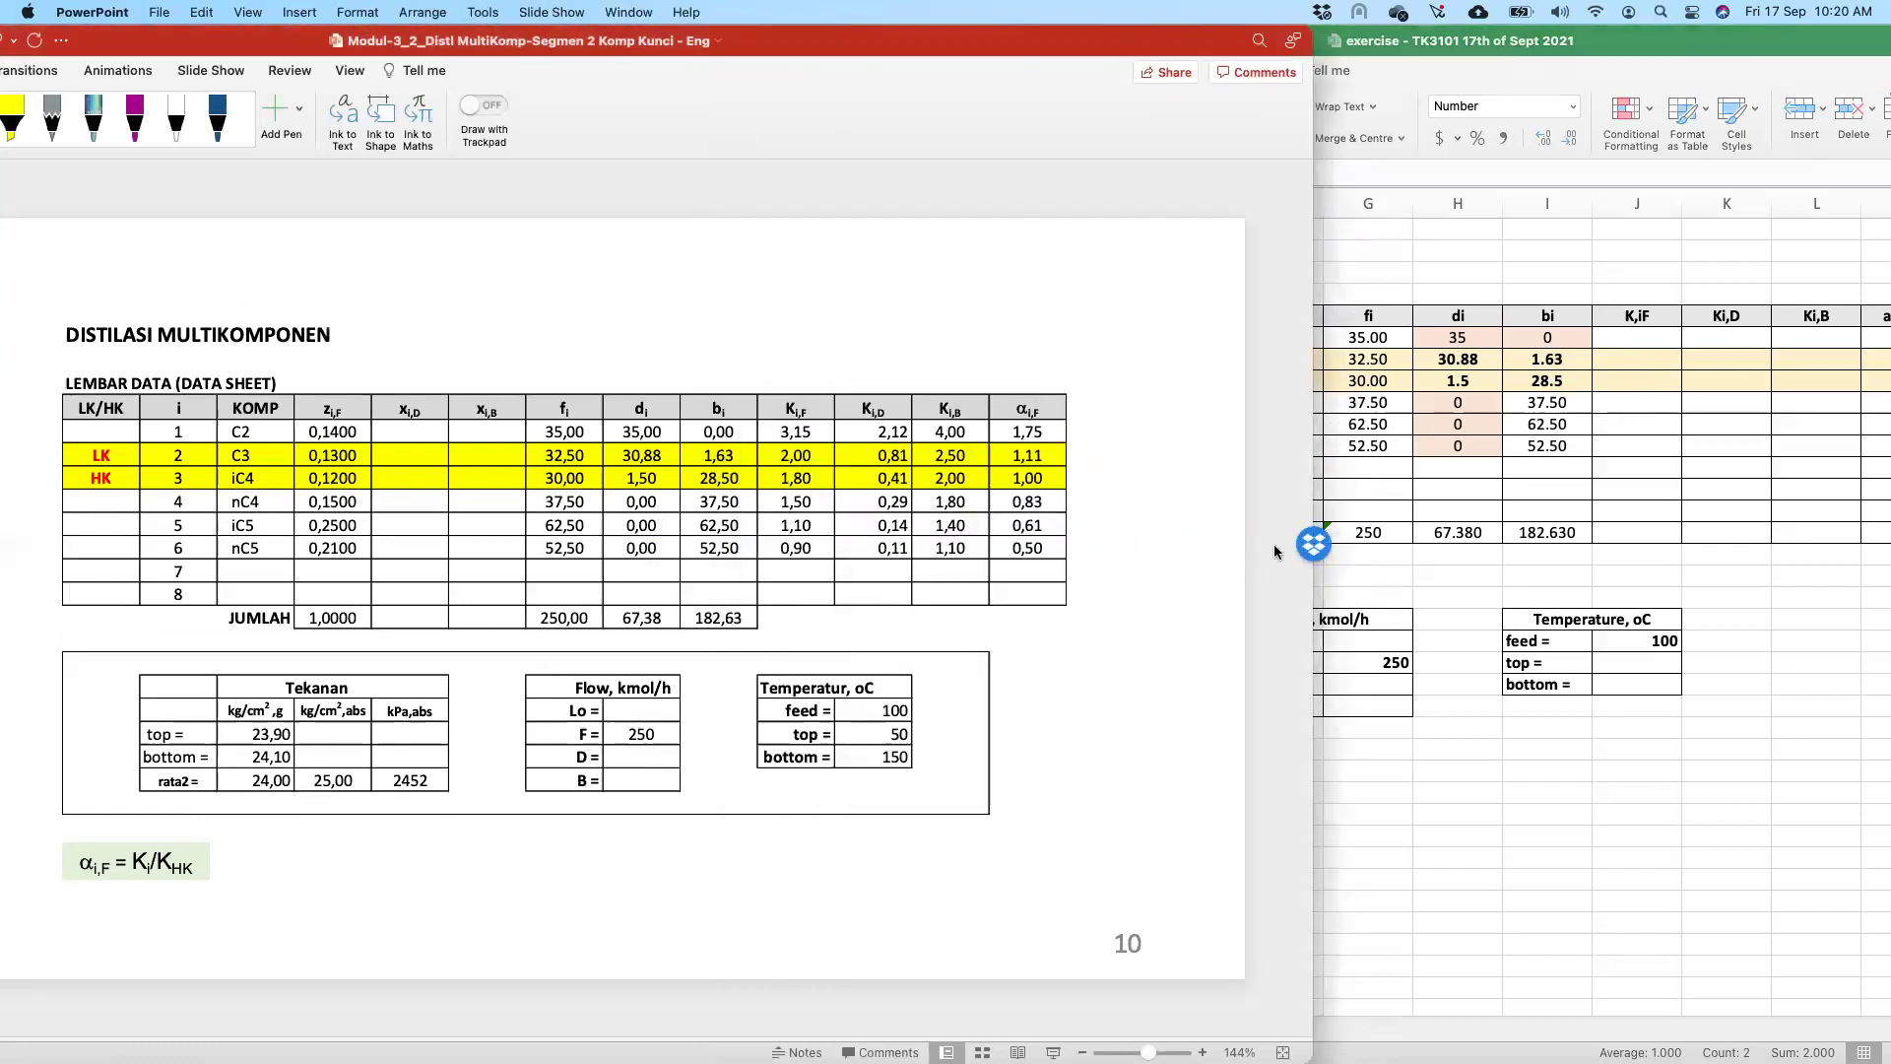
key(super+Tab)
double_click(1294, 39)
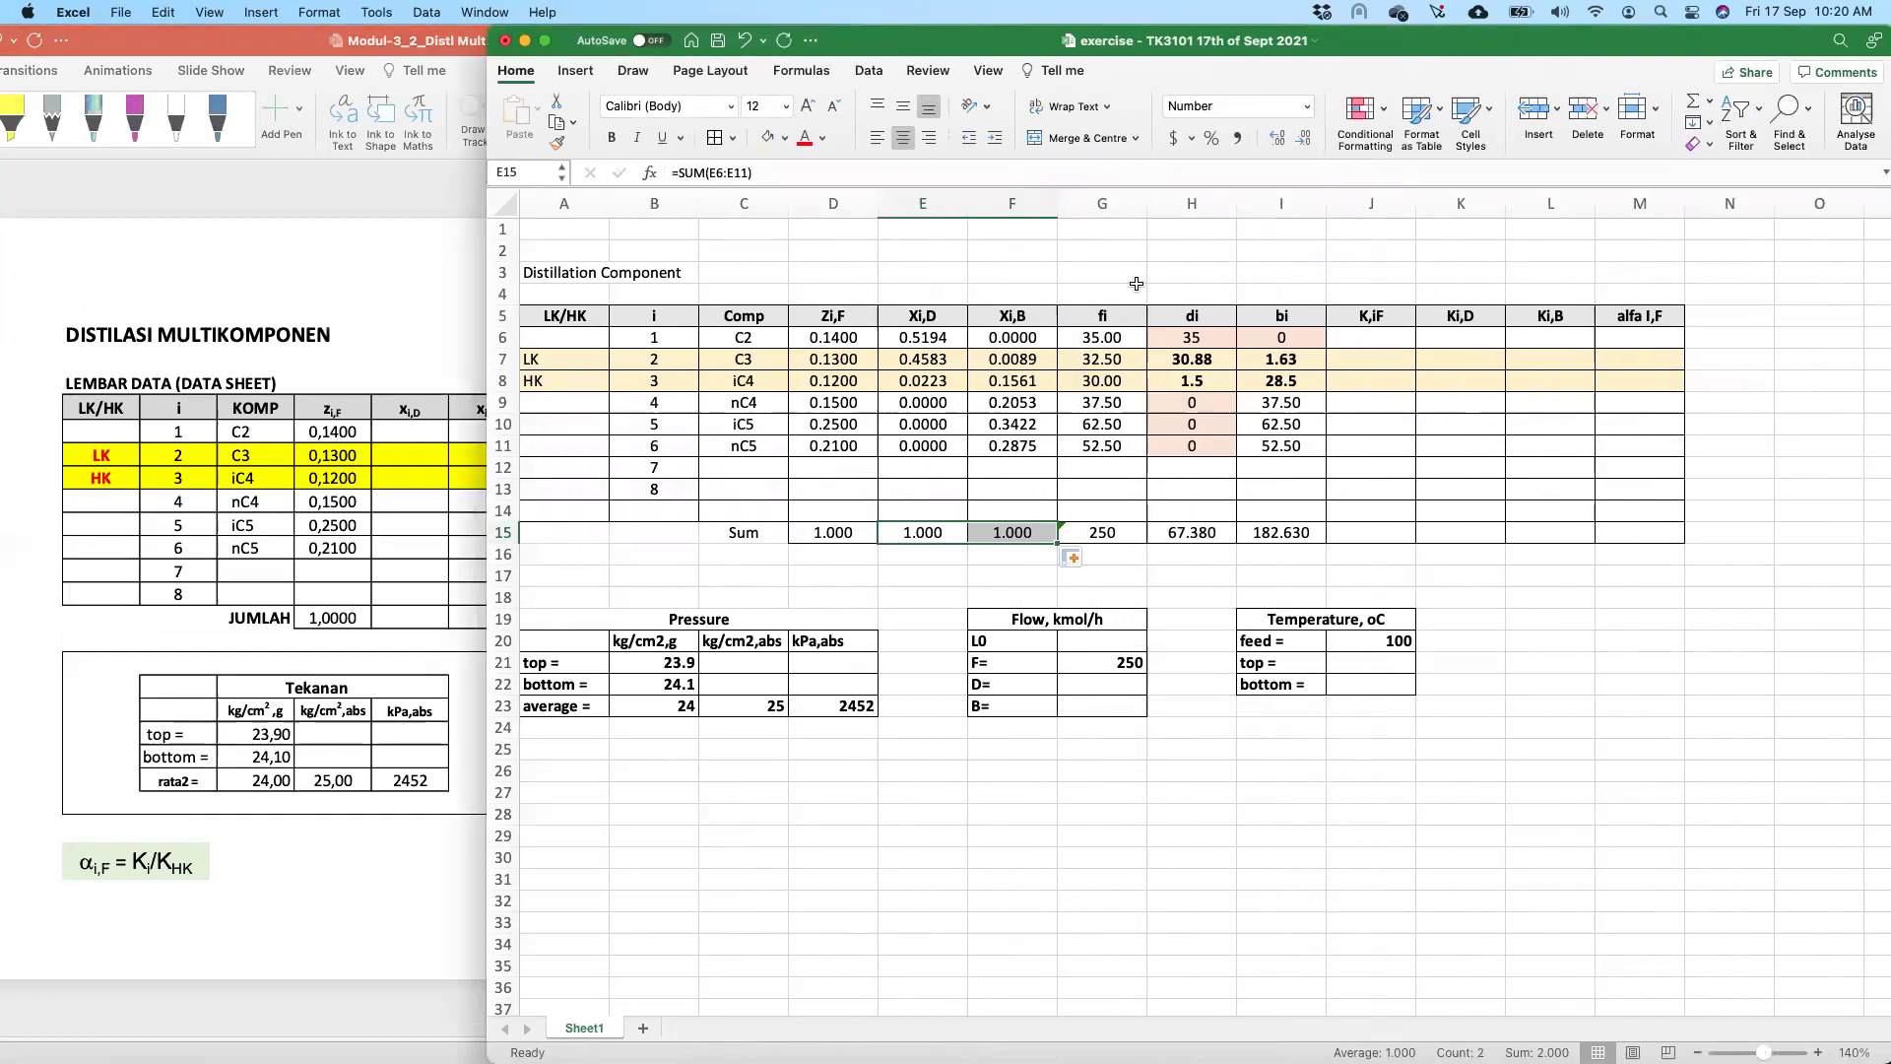
click(1369, 386)
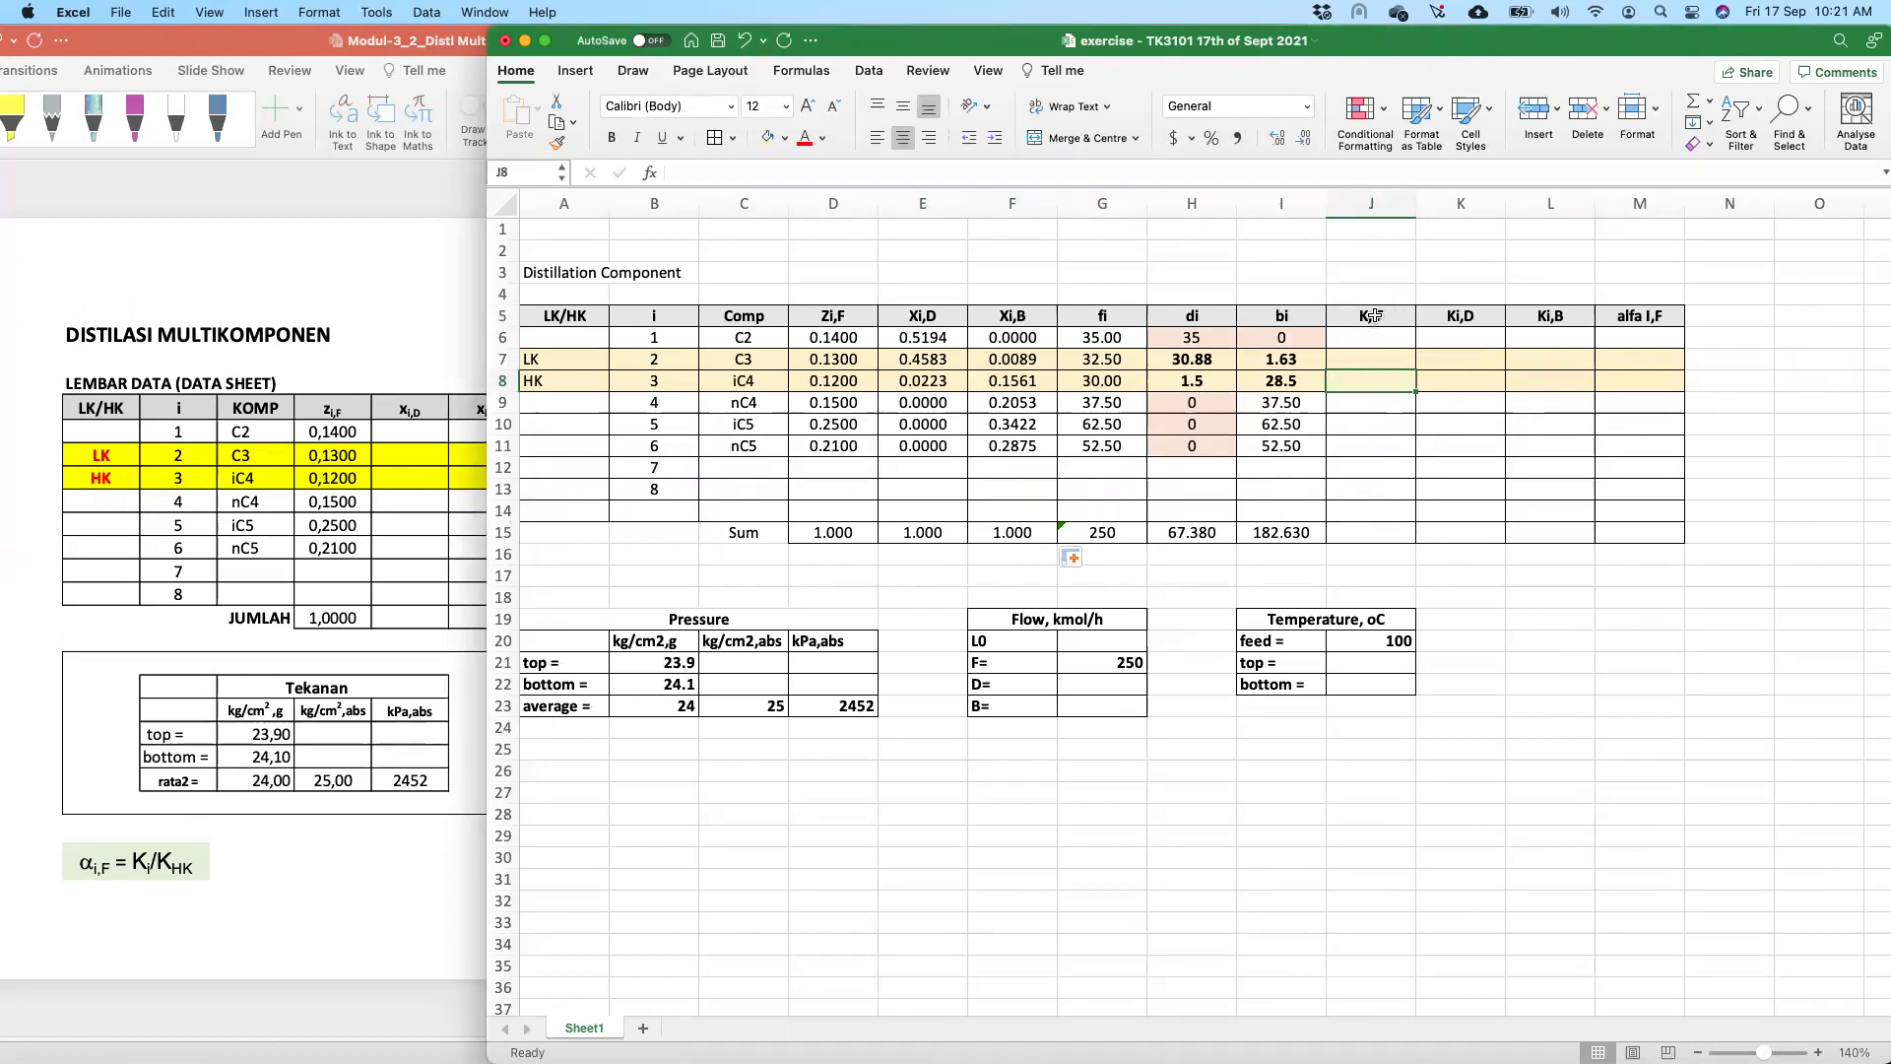
click(401, 633)
click(1419, 492)
- Handwrite "To find K ?" with an arrow to "nomogram" in green ink beside the temperature table, and circle cell J7
click(633, 73)
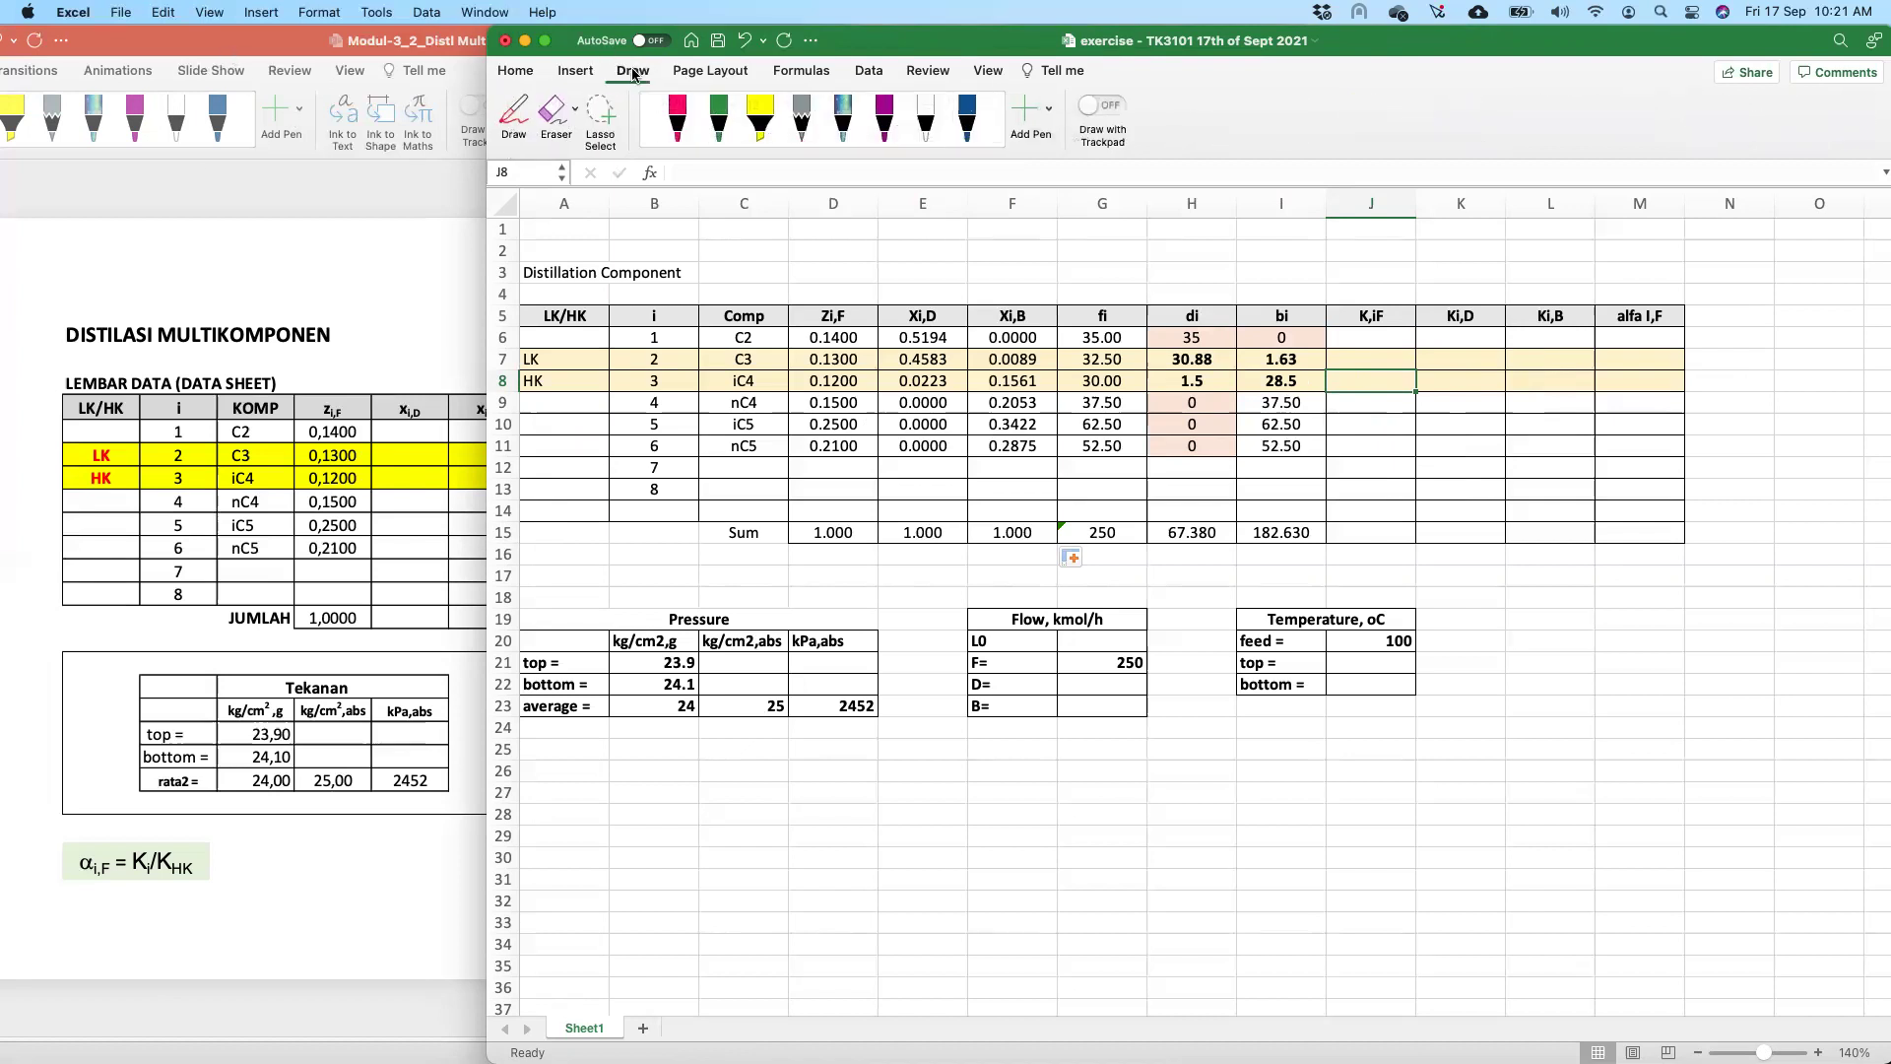
click(678, 118)
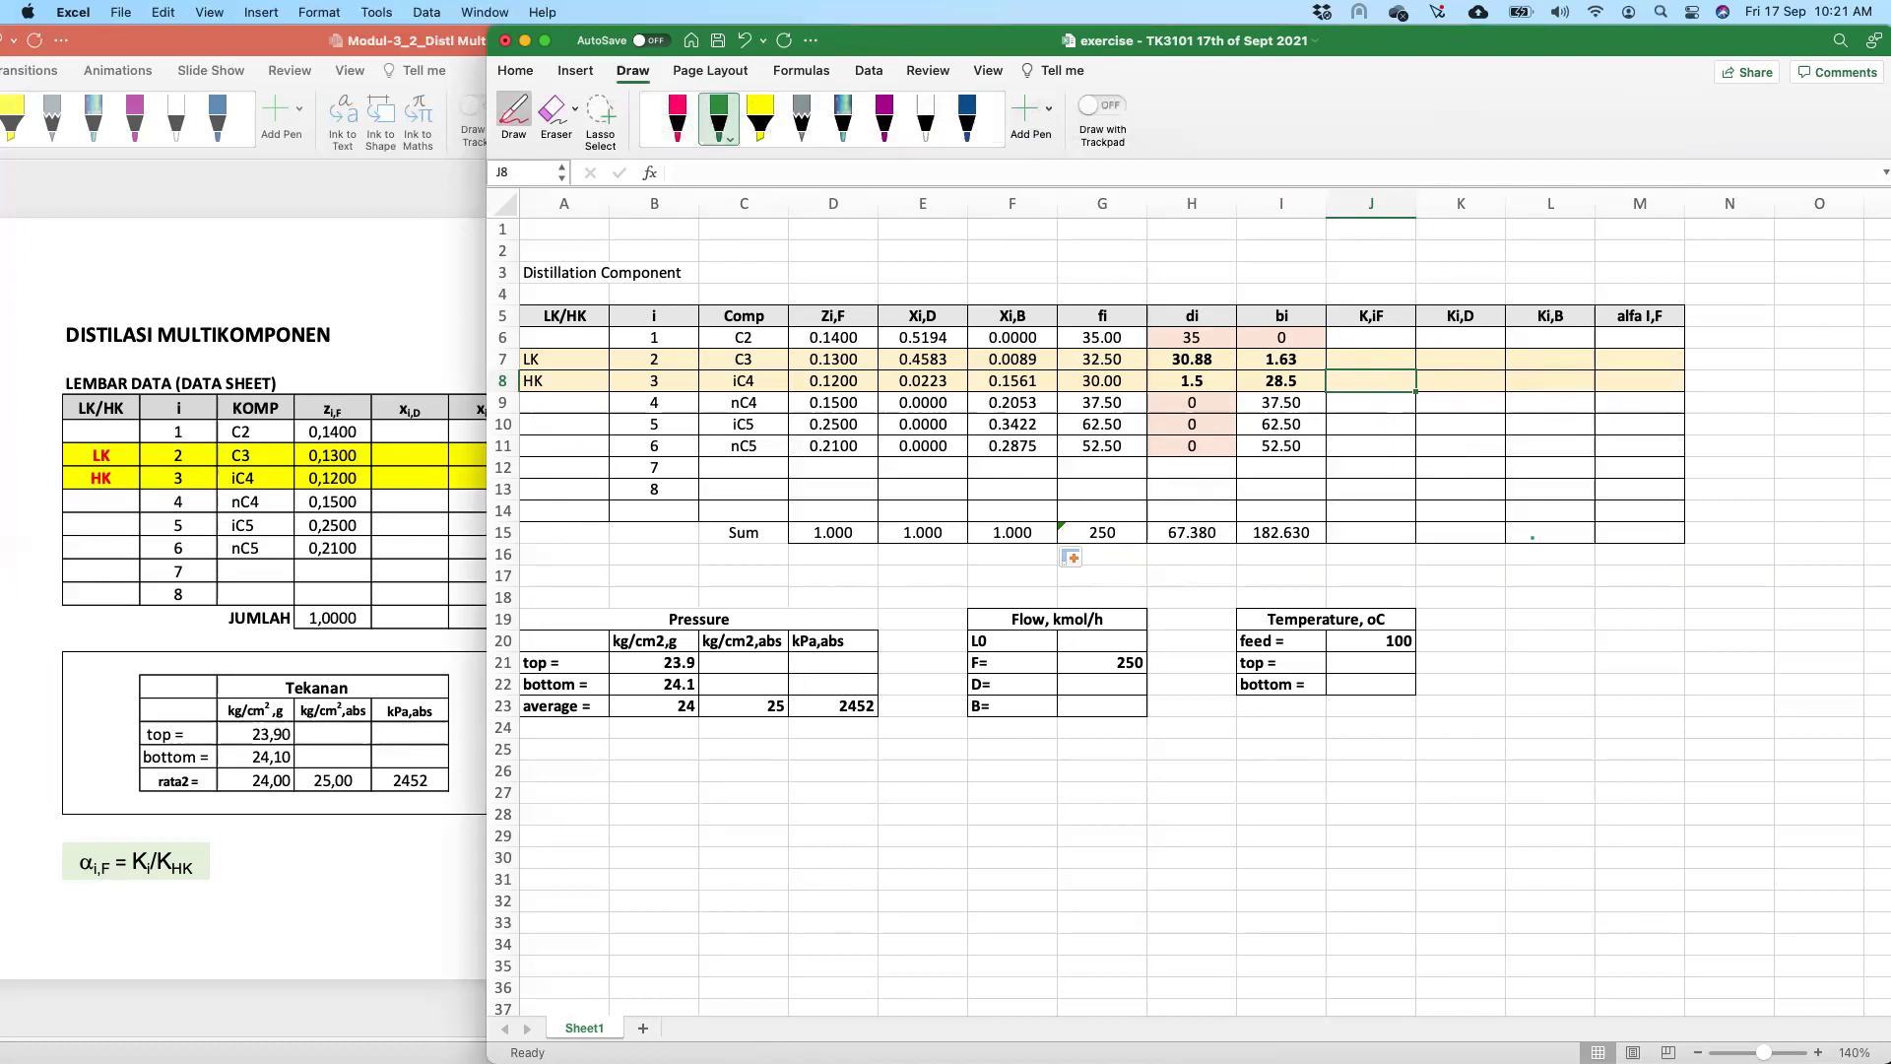
mouse_move(1475, 562)
mouse_down()
mouse_move(1502, 561)
mouse_move(1490, 587)
mouse_move(1622, 582)
mouse_move(1547, 638)
mouse_up()
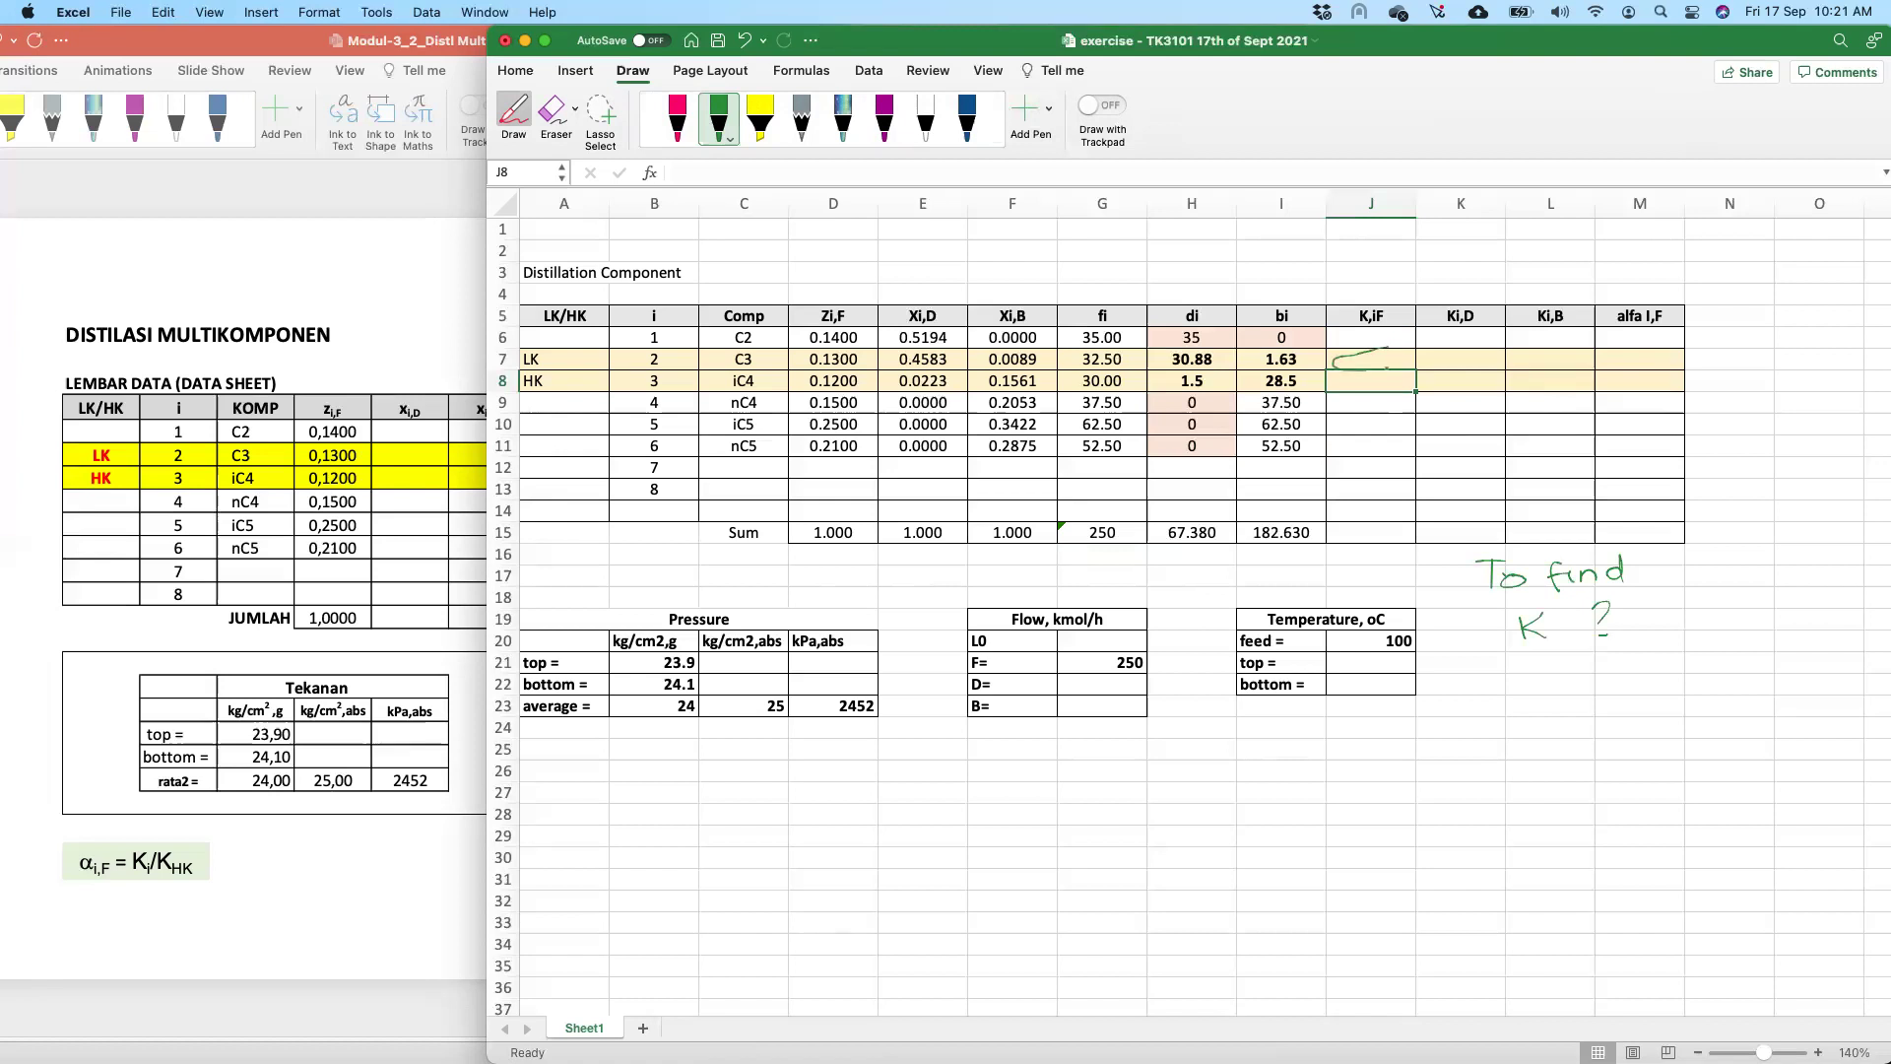
drag(1388, 367, 1359, 346)
mouse_move(1529, 647)
mouse_down()
mouse_move(1533, 690)
mouse_move(1559, 673)
mouse_up()
mouse_move(1485, 723)
mouse_down()
mouse_move(1587, 697)
mouse_move(1607, 724)
mouse_move(1703, 680)
mouse_up()
- Handwrite "K (P, T)" with 2452 kPa and 100 °C in green ink below the tables, and "K,i,Feed" above the K,iF column
drag(1331, 771, 1332, 803)
mouse_move(1347, 772)
mouse_down()
mouse_move(1351, 800)
mouse_move(1422, 793)
mouse_up()
mouse_move(1419, 760)
mouse_down()
mouse_move(1423, 778)
mouse_move(1510, 749)
mouse_up()
mouse_move(1495, 754)
mouse_down()
mouse_move(1492, 779)
mouse_move(1524, 793)
mouse_up()
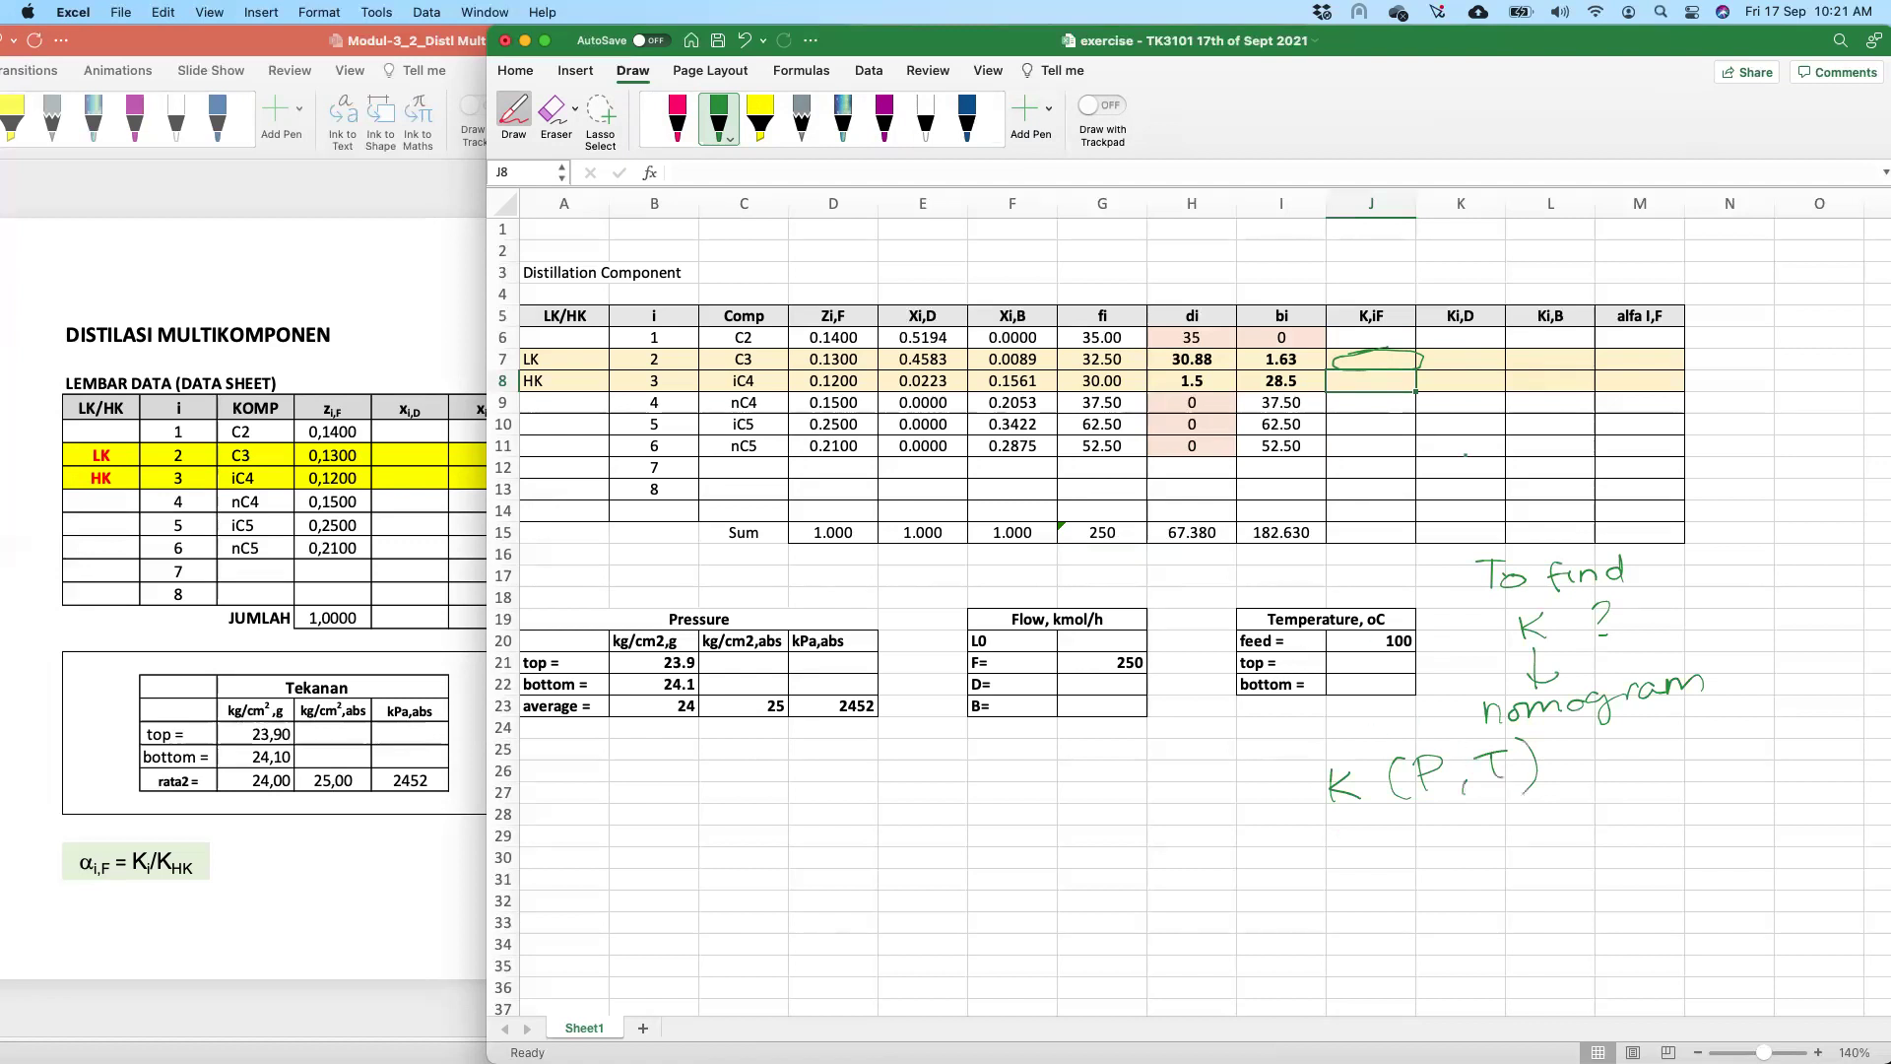
mouse_move(1343, 273)
mouse_down()
mouse_move(1343, 300)
mouse_move(1392, 298)
mouse_move(1454, 262)
mouse_up()
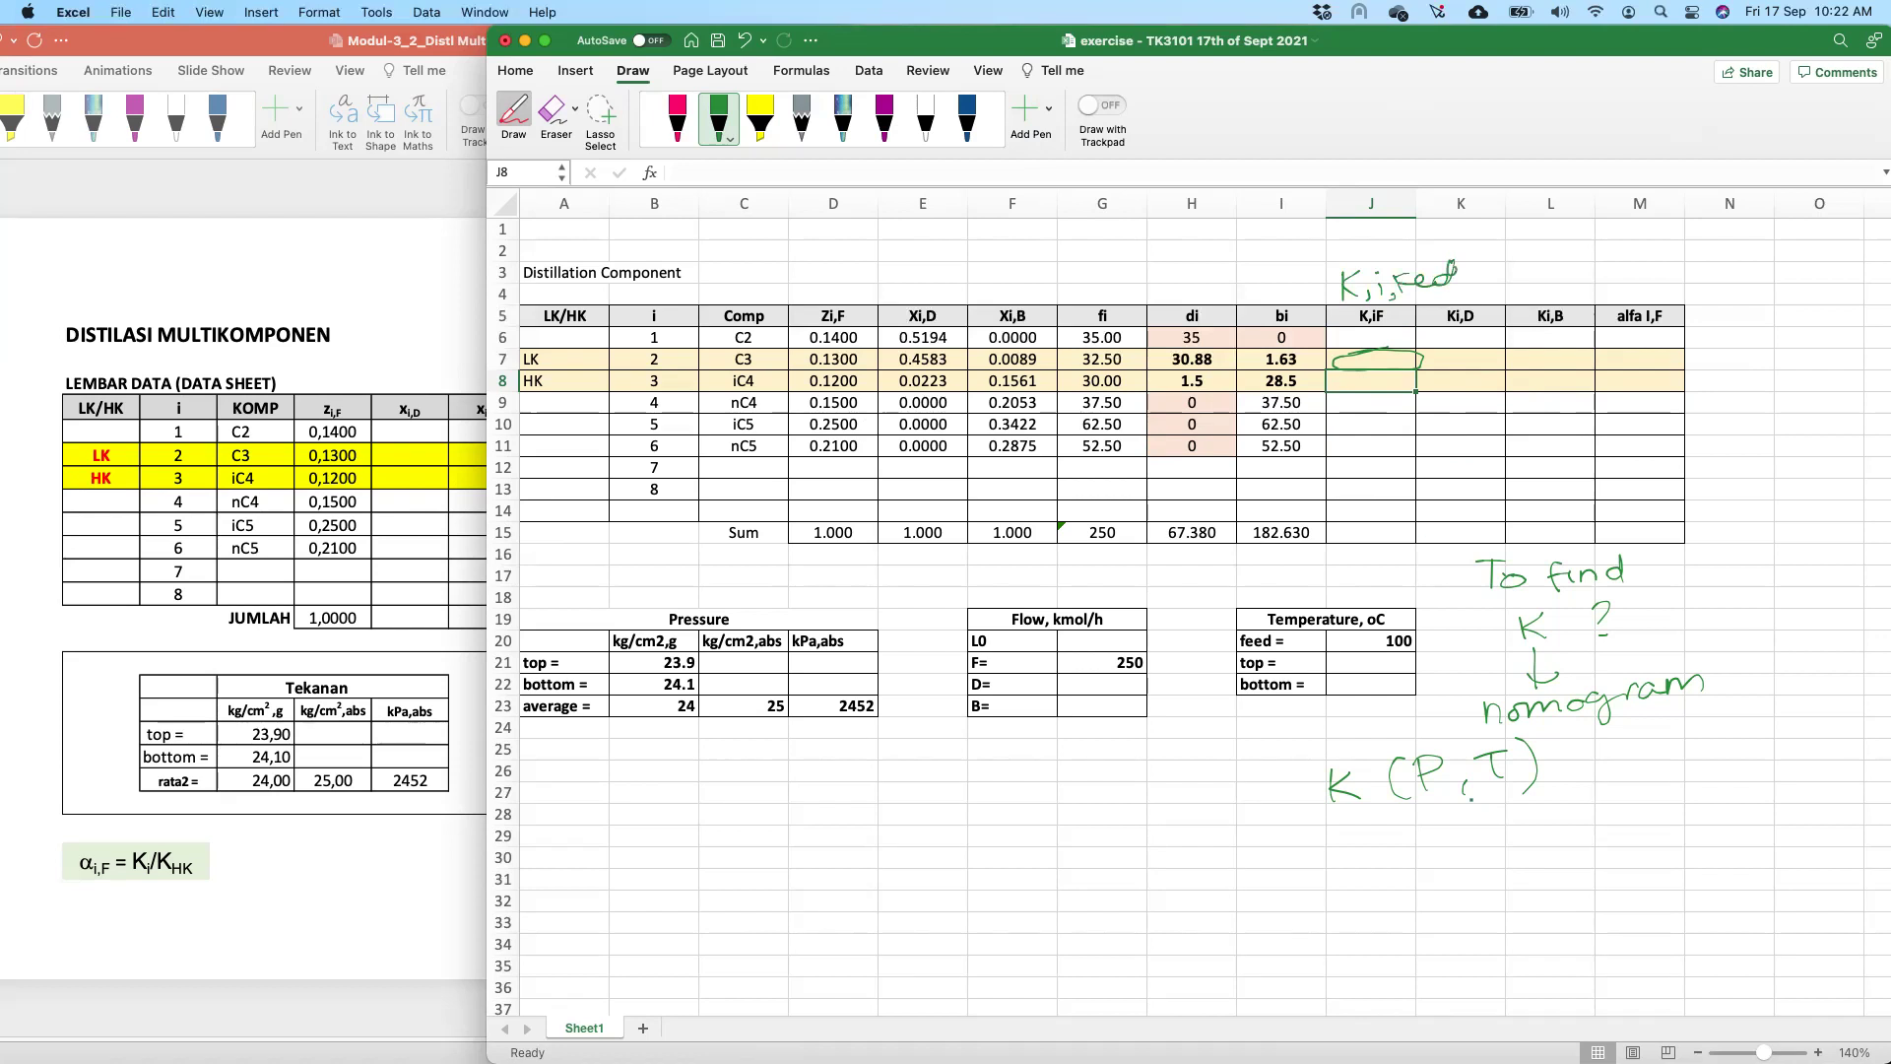
drag(1506, 806, 1591, 794)
mouse_move(1347, 836)
mouse_down()
mouse_move(1365, 853)
mouse_move(1452, 839)
mouse_move(1448, 871)
mouse_move(1458, 859)
mouse_up()
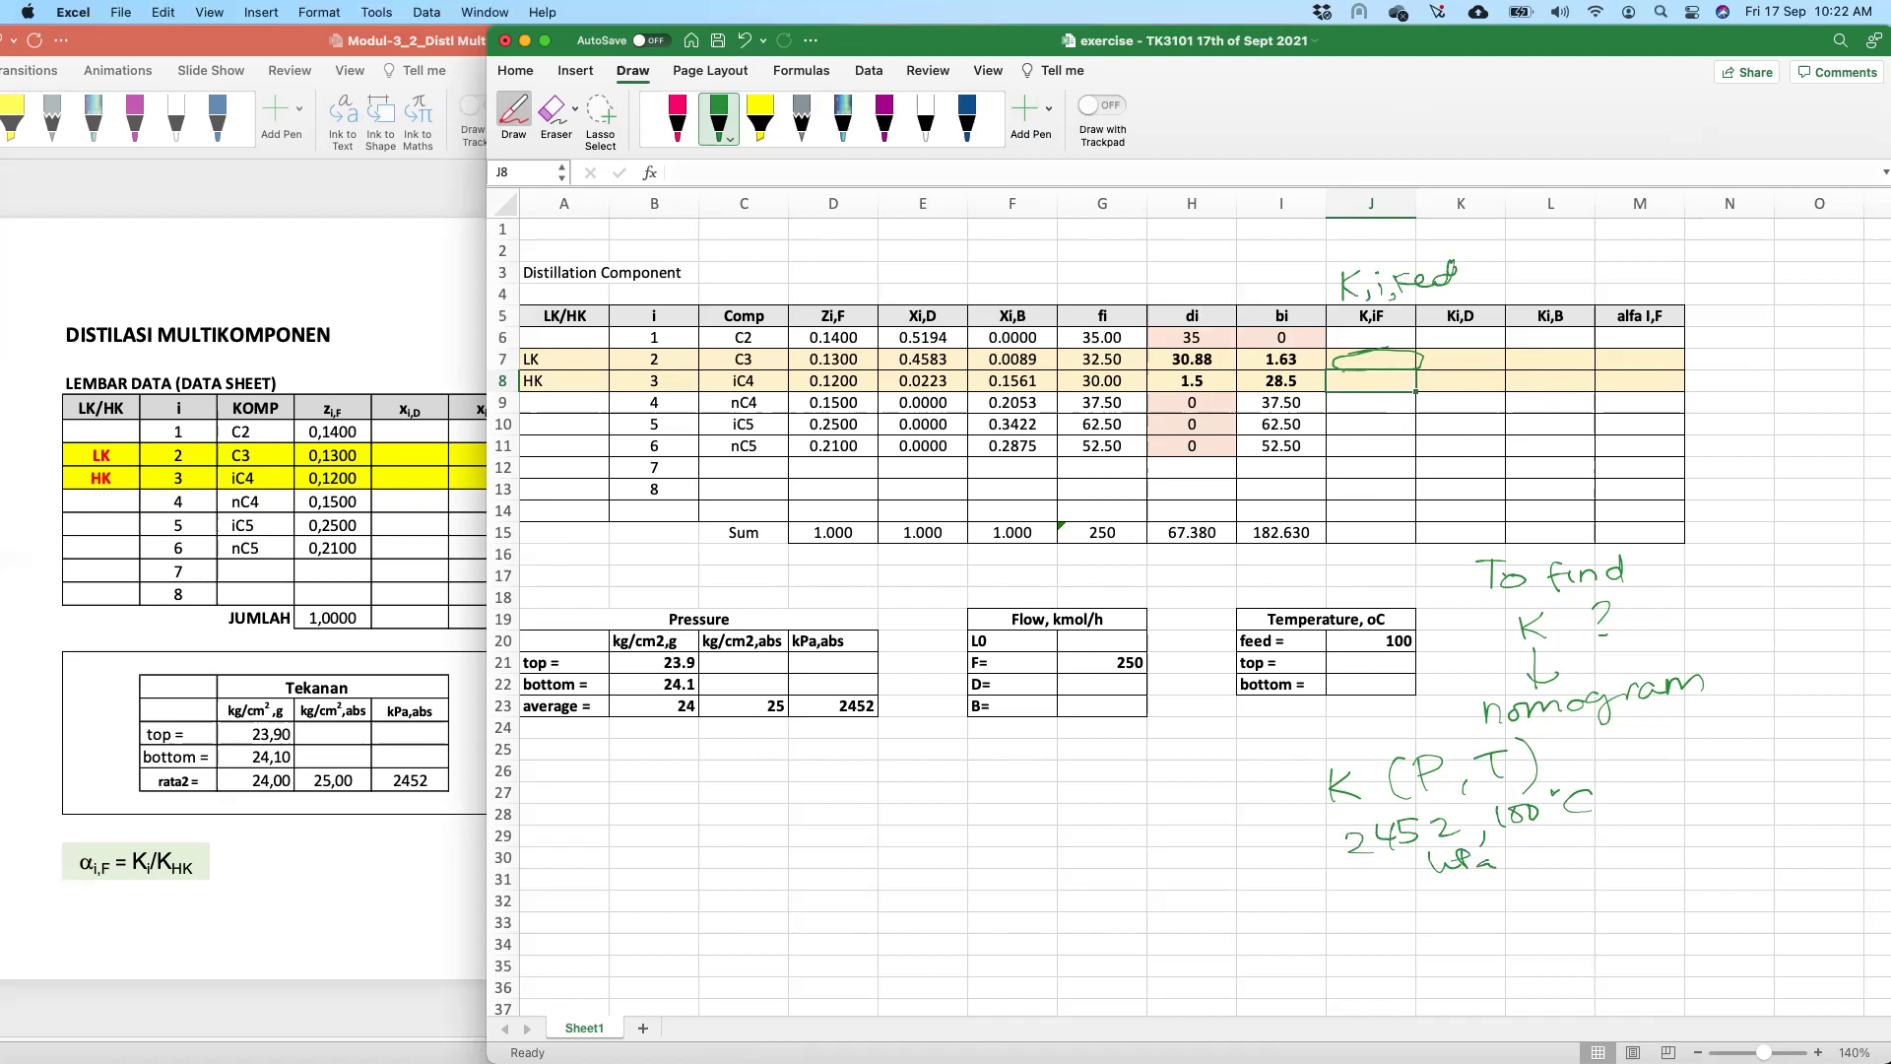
- Switch to PowerPoint, examine the K values on slide 10, and expand the presentation window to full screen
click(404, 583)
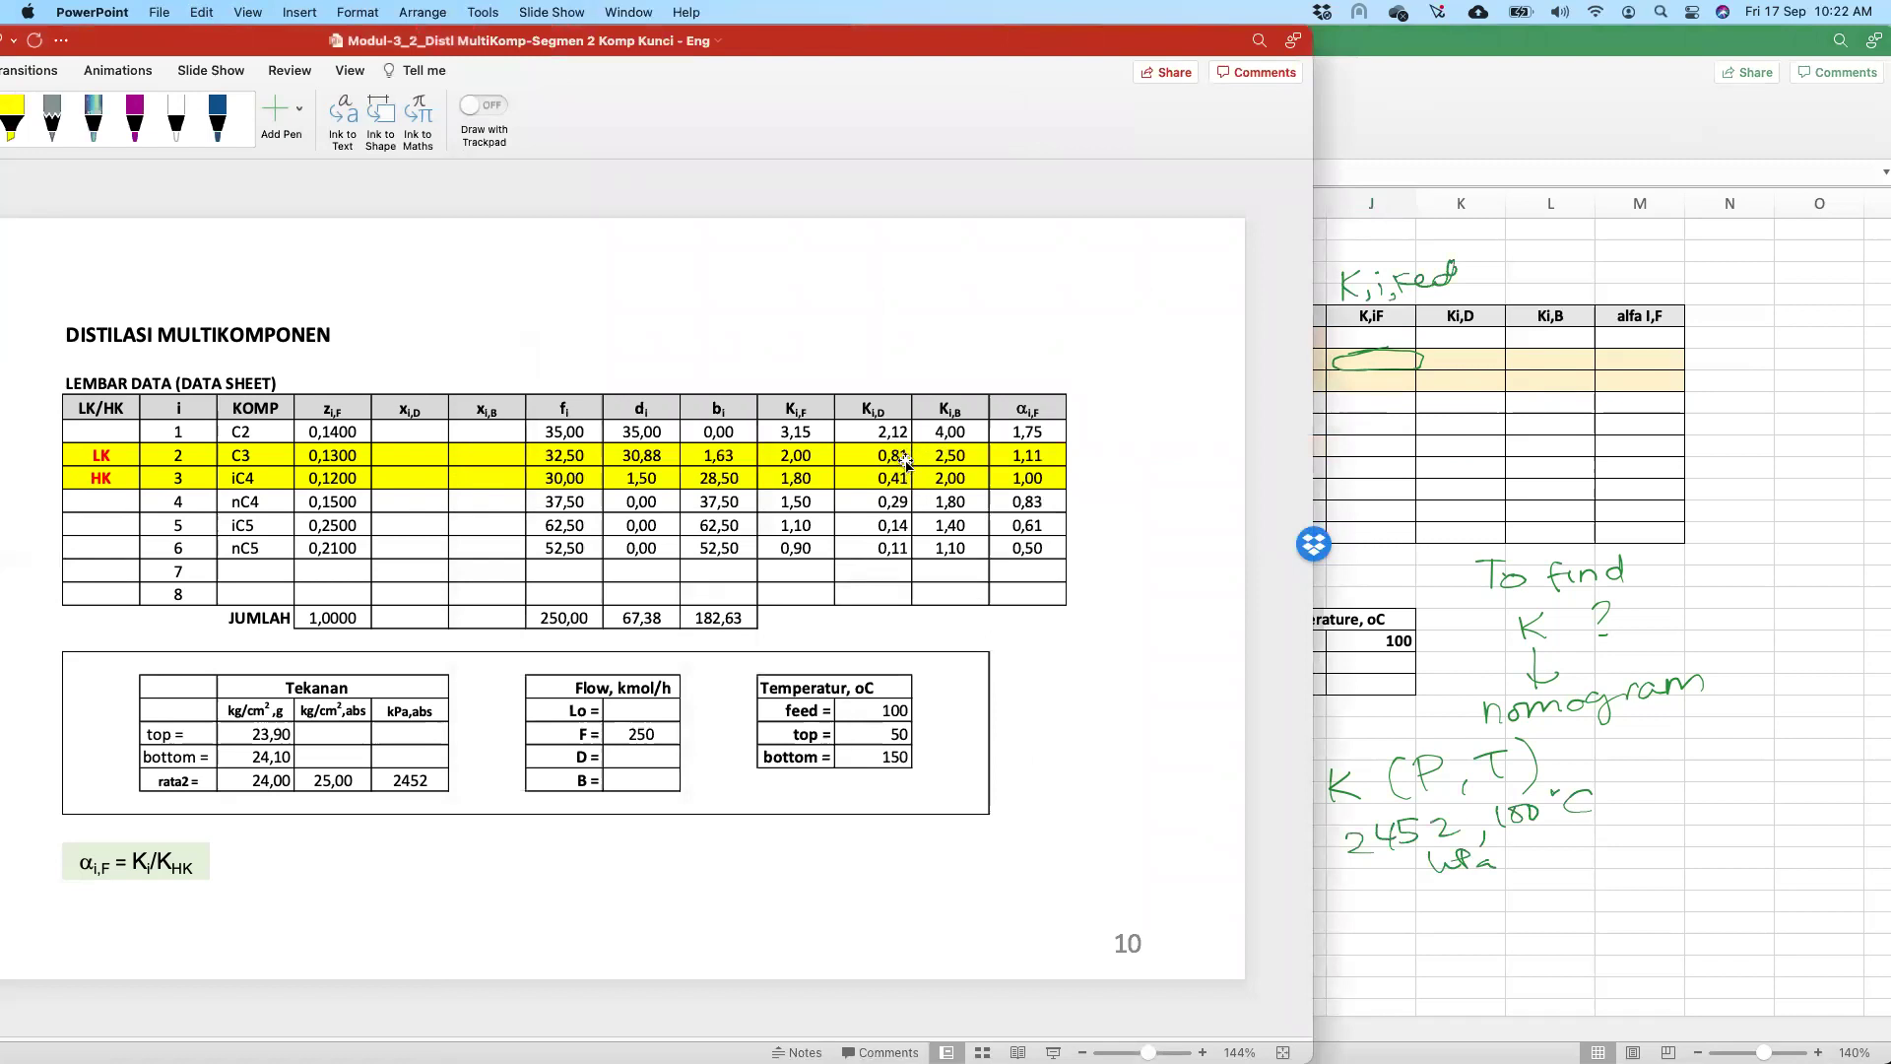
click(935, 483)
key(Escape)
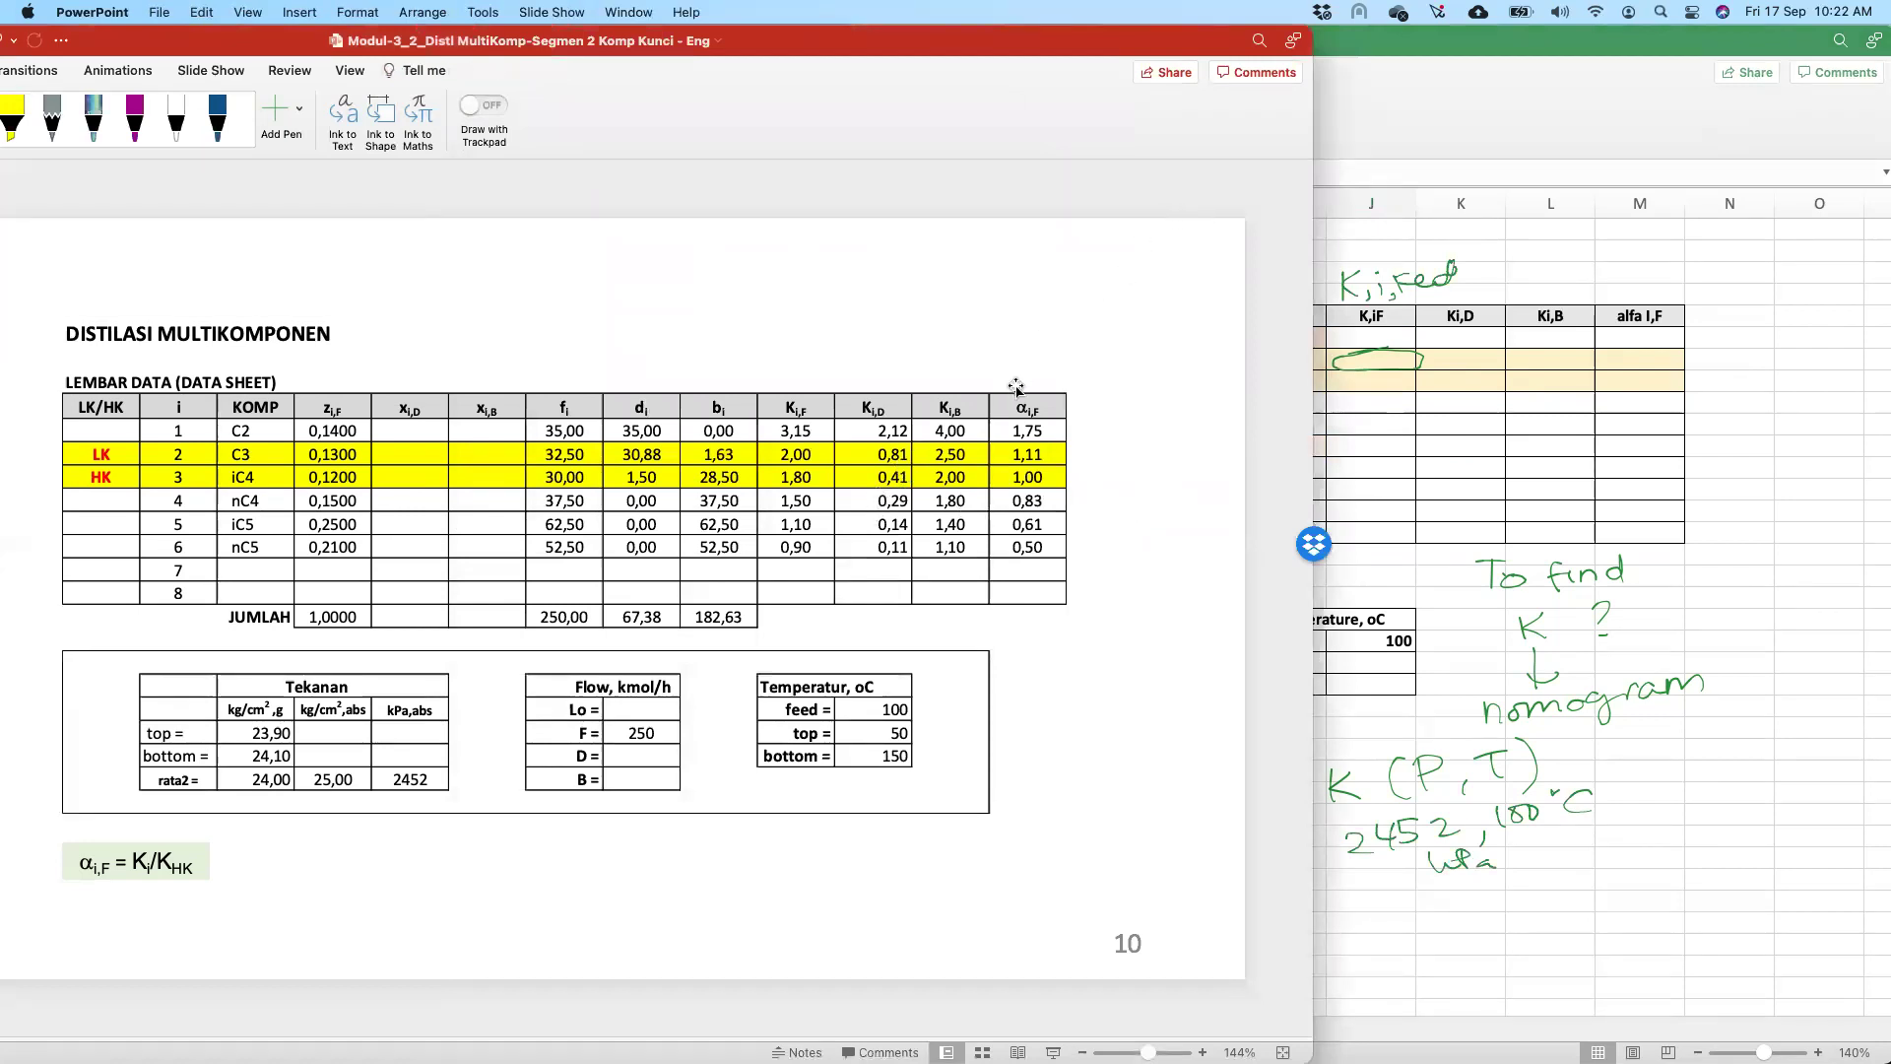
click(898, 452)
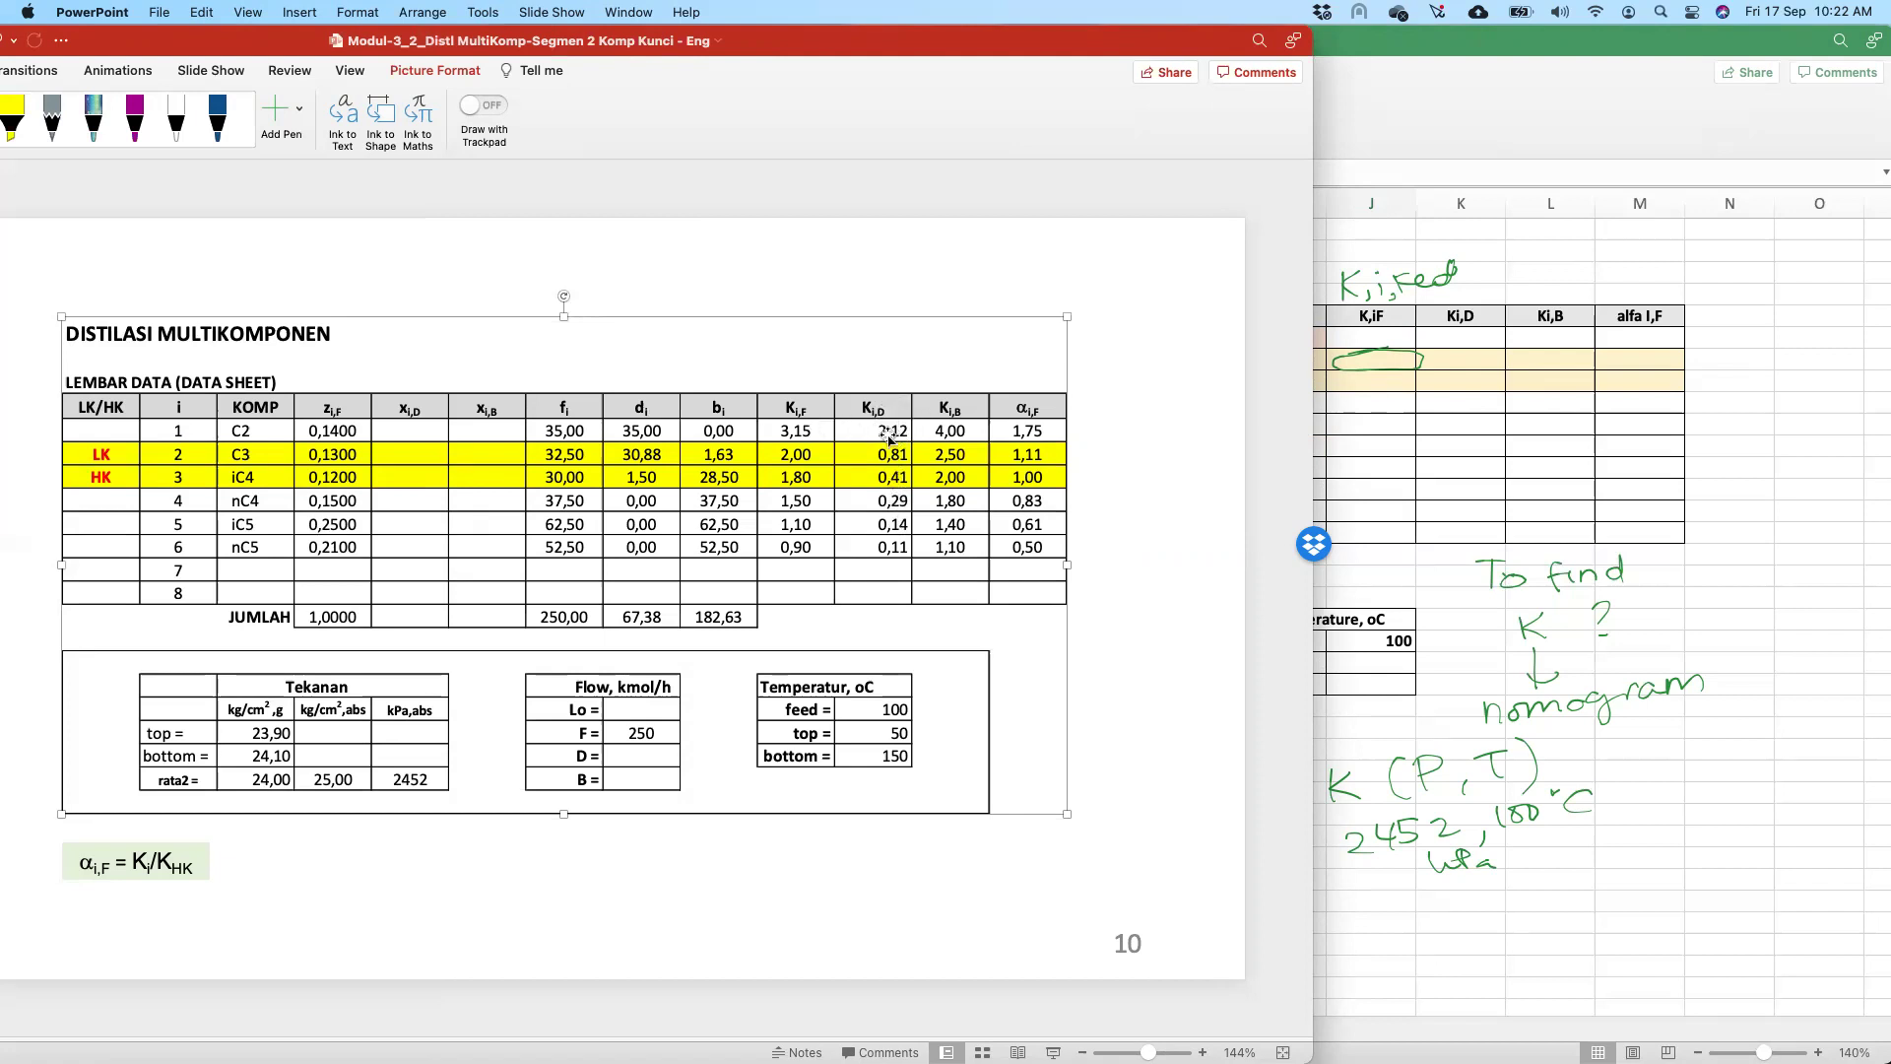
click(1103, 371)
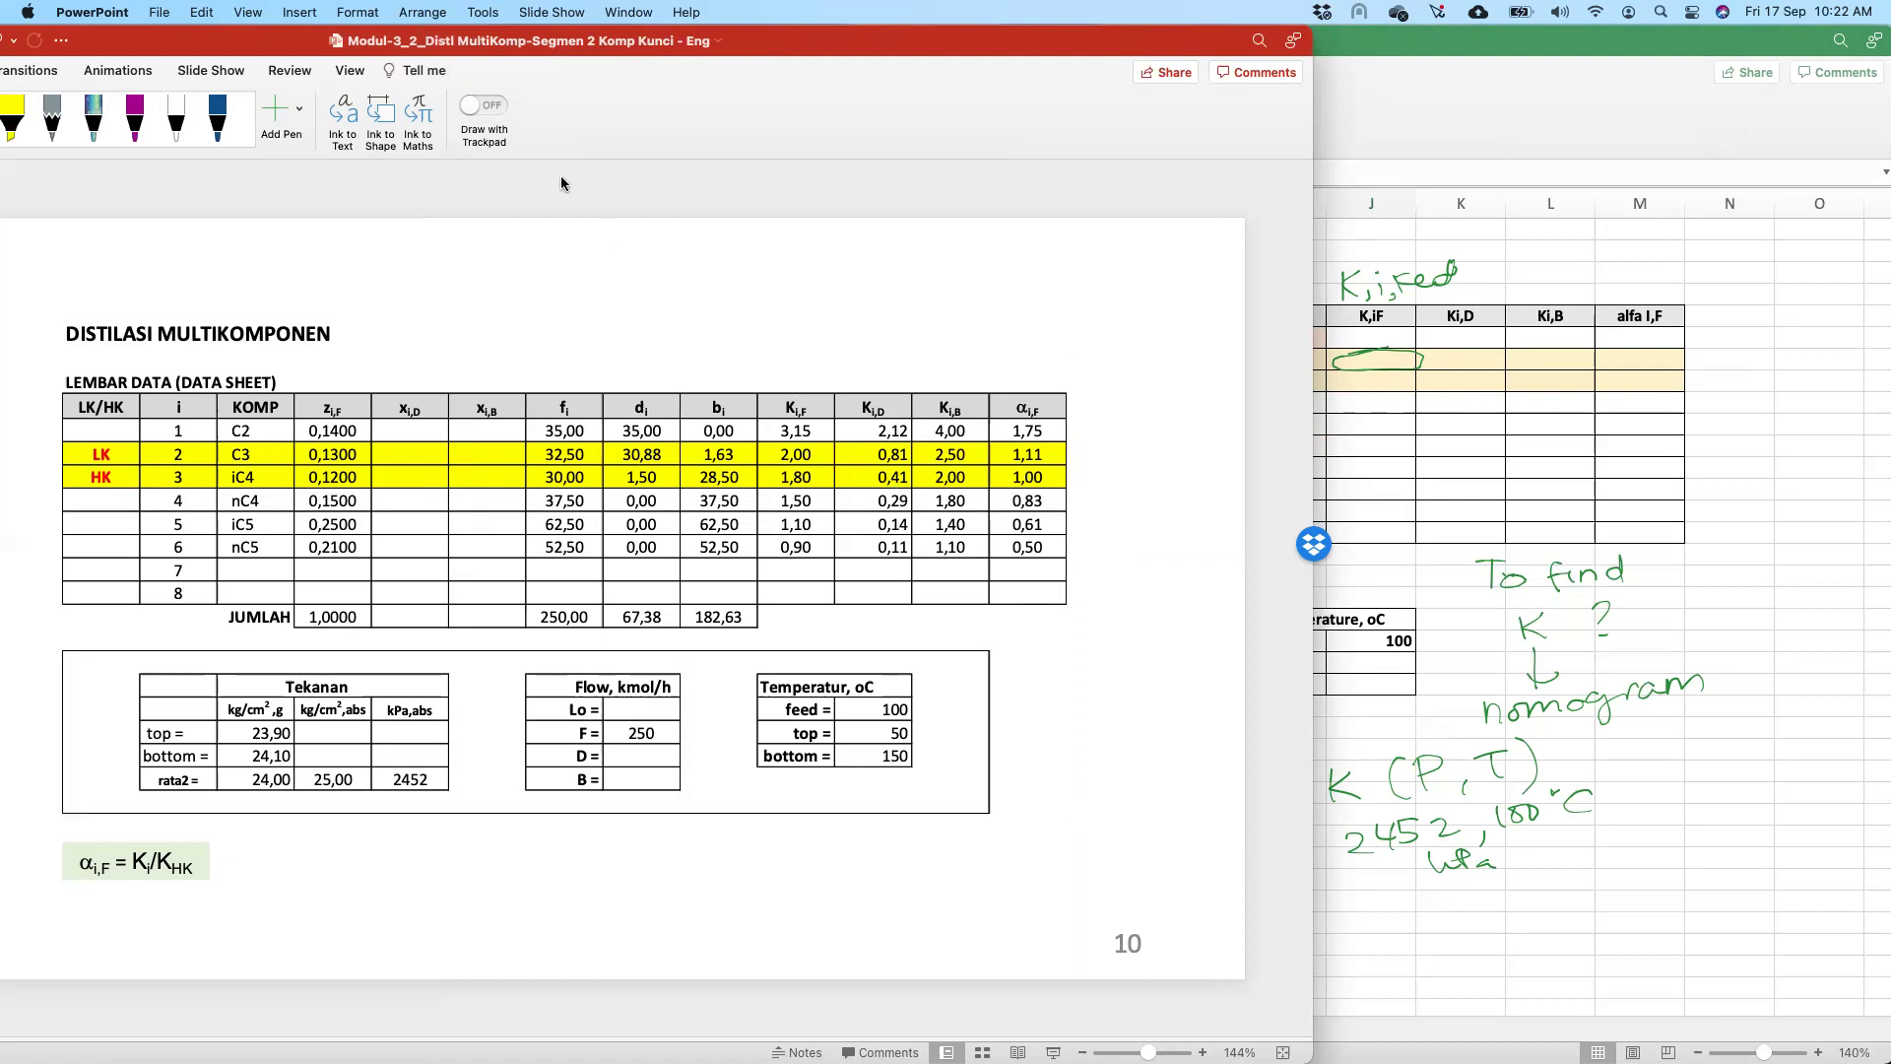
drag(219, 53, 516, 59)
click(96, 49)
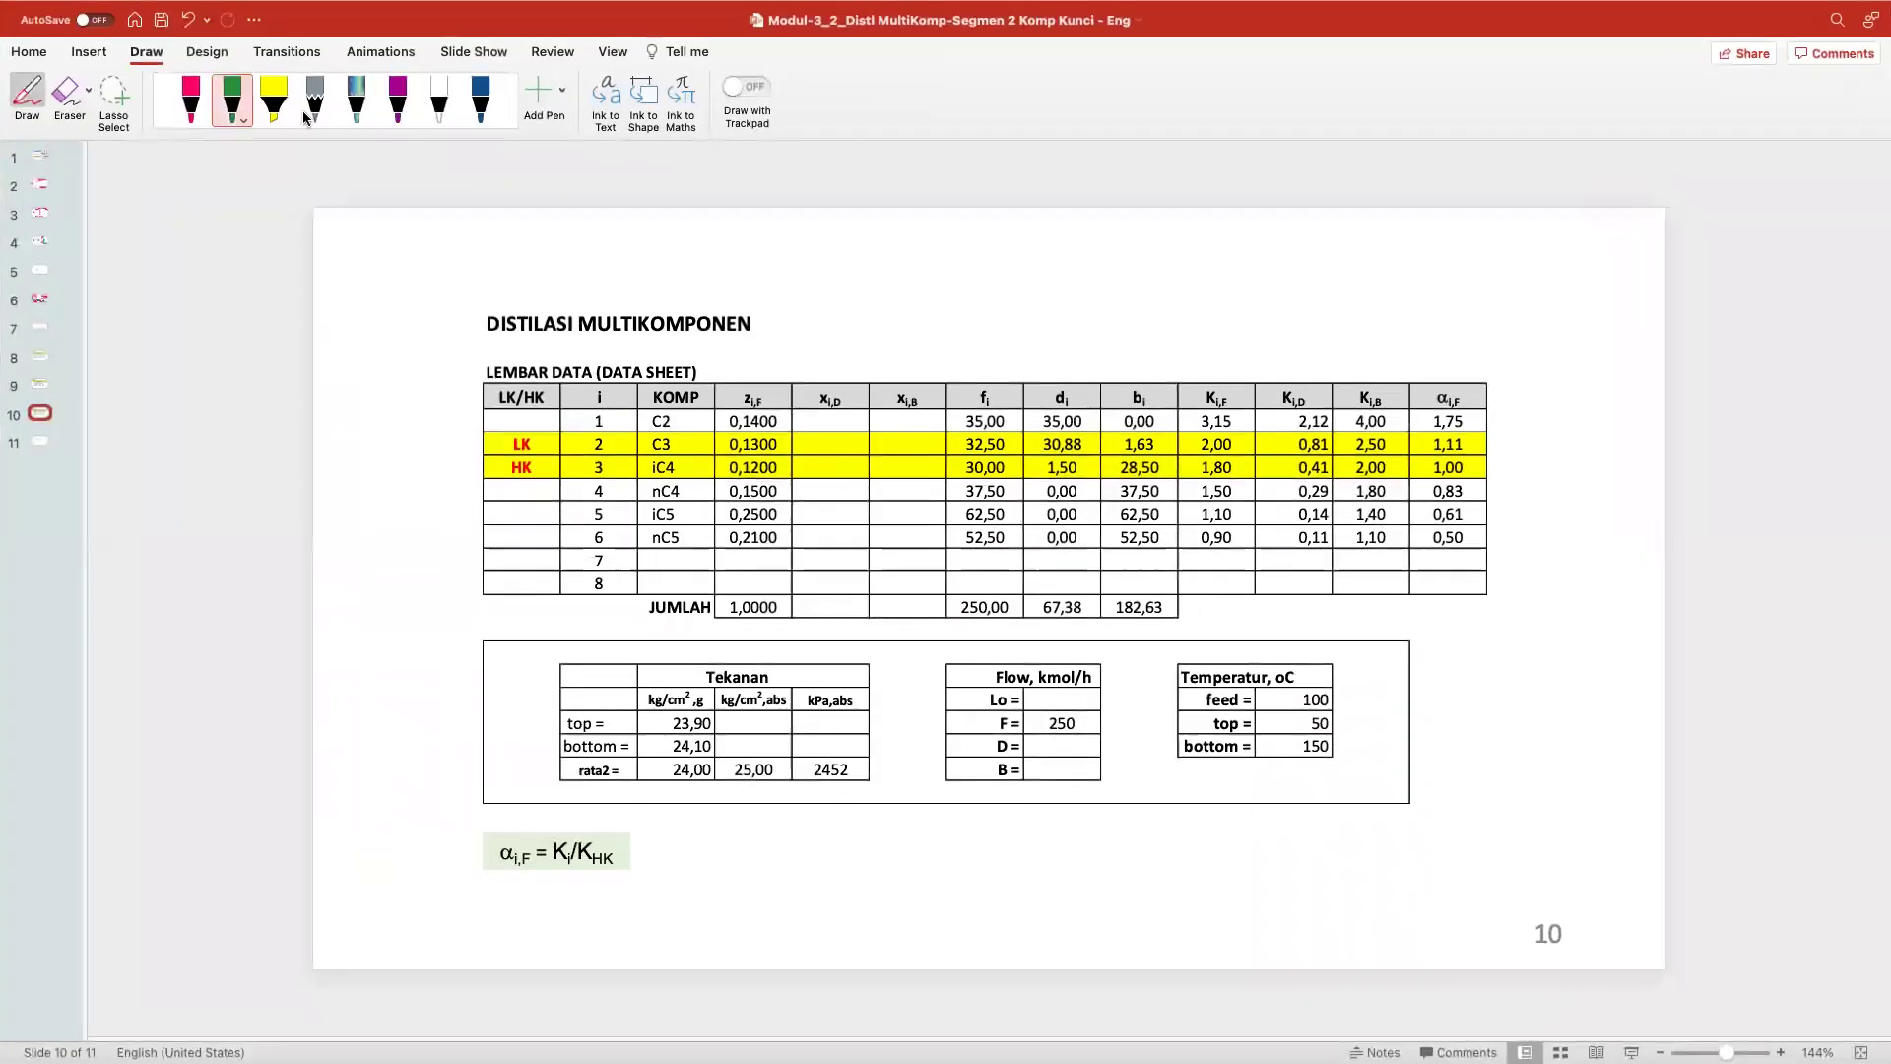
- Annotate the Ki,F column on slide 10 in red ink with an arrow to P = 2452 and T = 100 °C, and circle the Ki,D and Ki,B headings
click(191, 98)
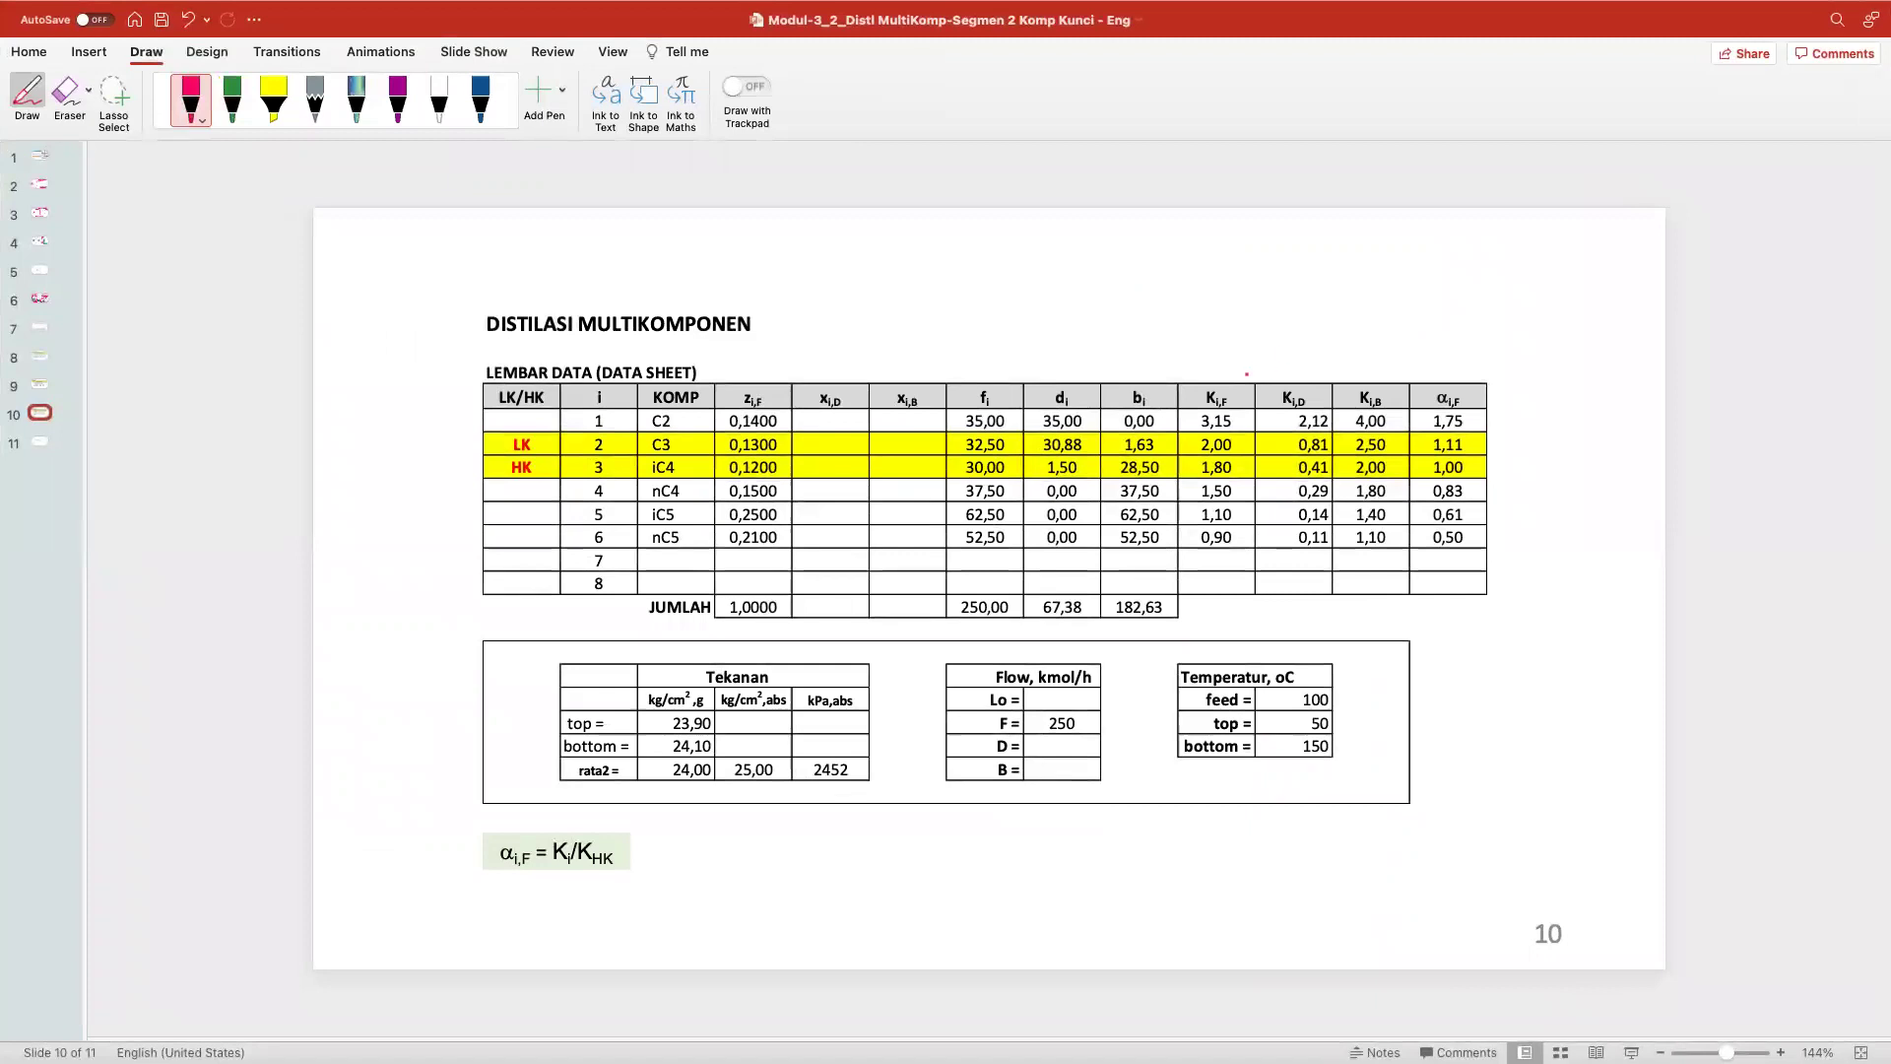
drag(1201, 376, 1203, 327)
drag(1179, 241, 1185, 250)
drag(1191, 245, 1207, 254)
drag(1219, 241, 1251, 255)
mouse_move(1268, 232)
mouse_down()
mouse_move(1260, 253)
mouse_move(1296, 238)
mouse_up()
drag(1170, 281, 1192, 277)
drag(1181, 279, 1231, 291)
drag(1245, 274, 1300, 273)
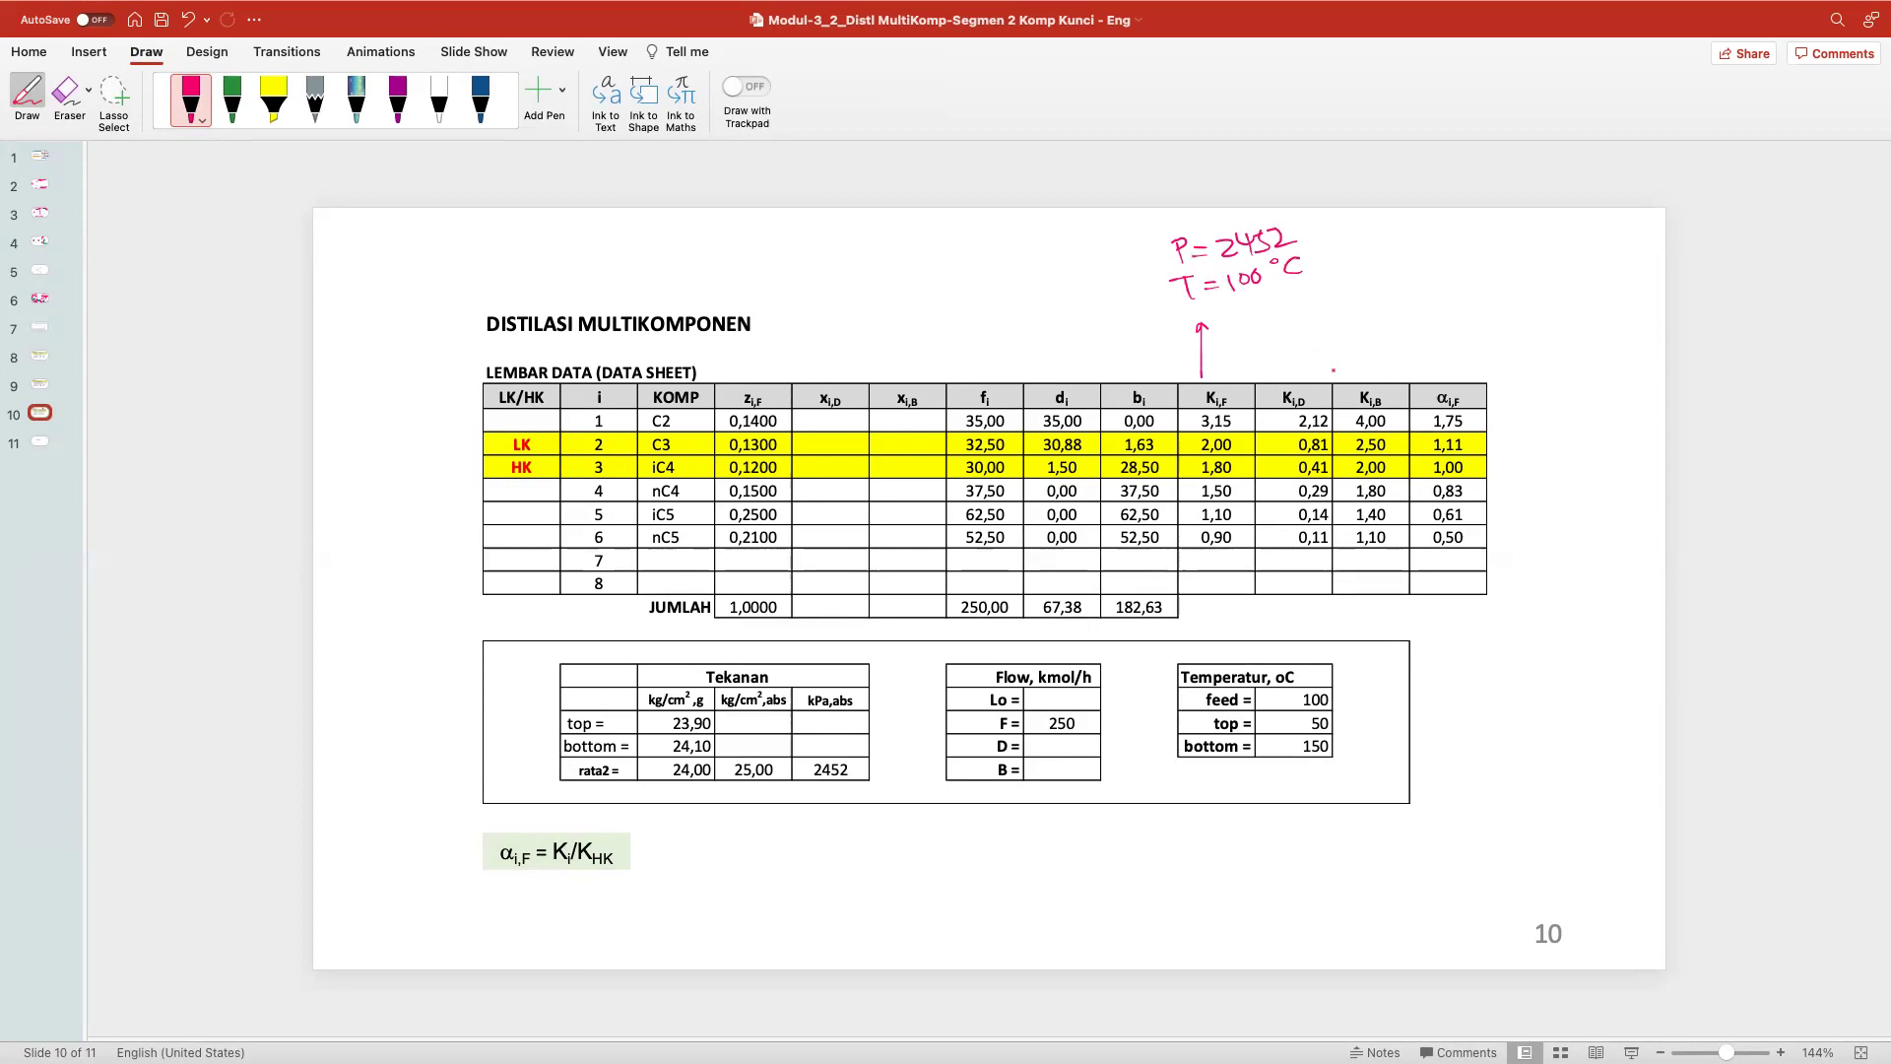
mouse_move(1335, 373)
mouse_down()
mouse_move(1288, 368)
mouse_move(1320, 404)
mouse_move(1350, 377)
mouse_move(1433, 381)
mouse_move(1354, 411)
mouse_move(1407, 368)
mouse_up()
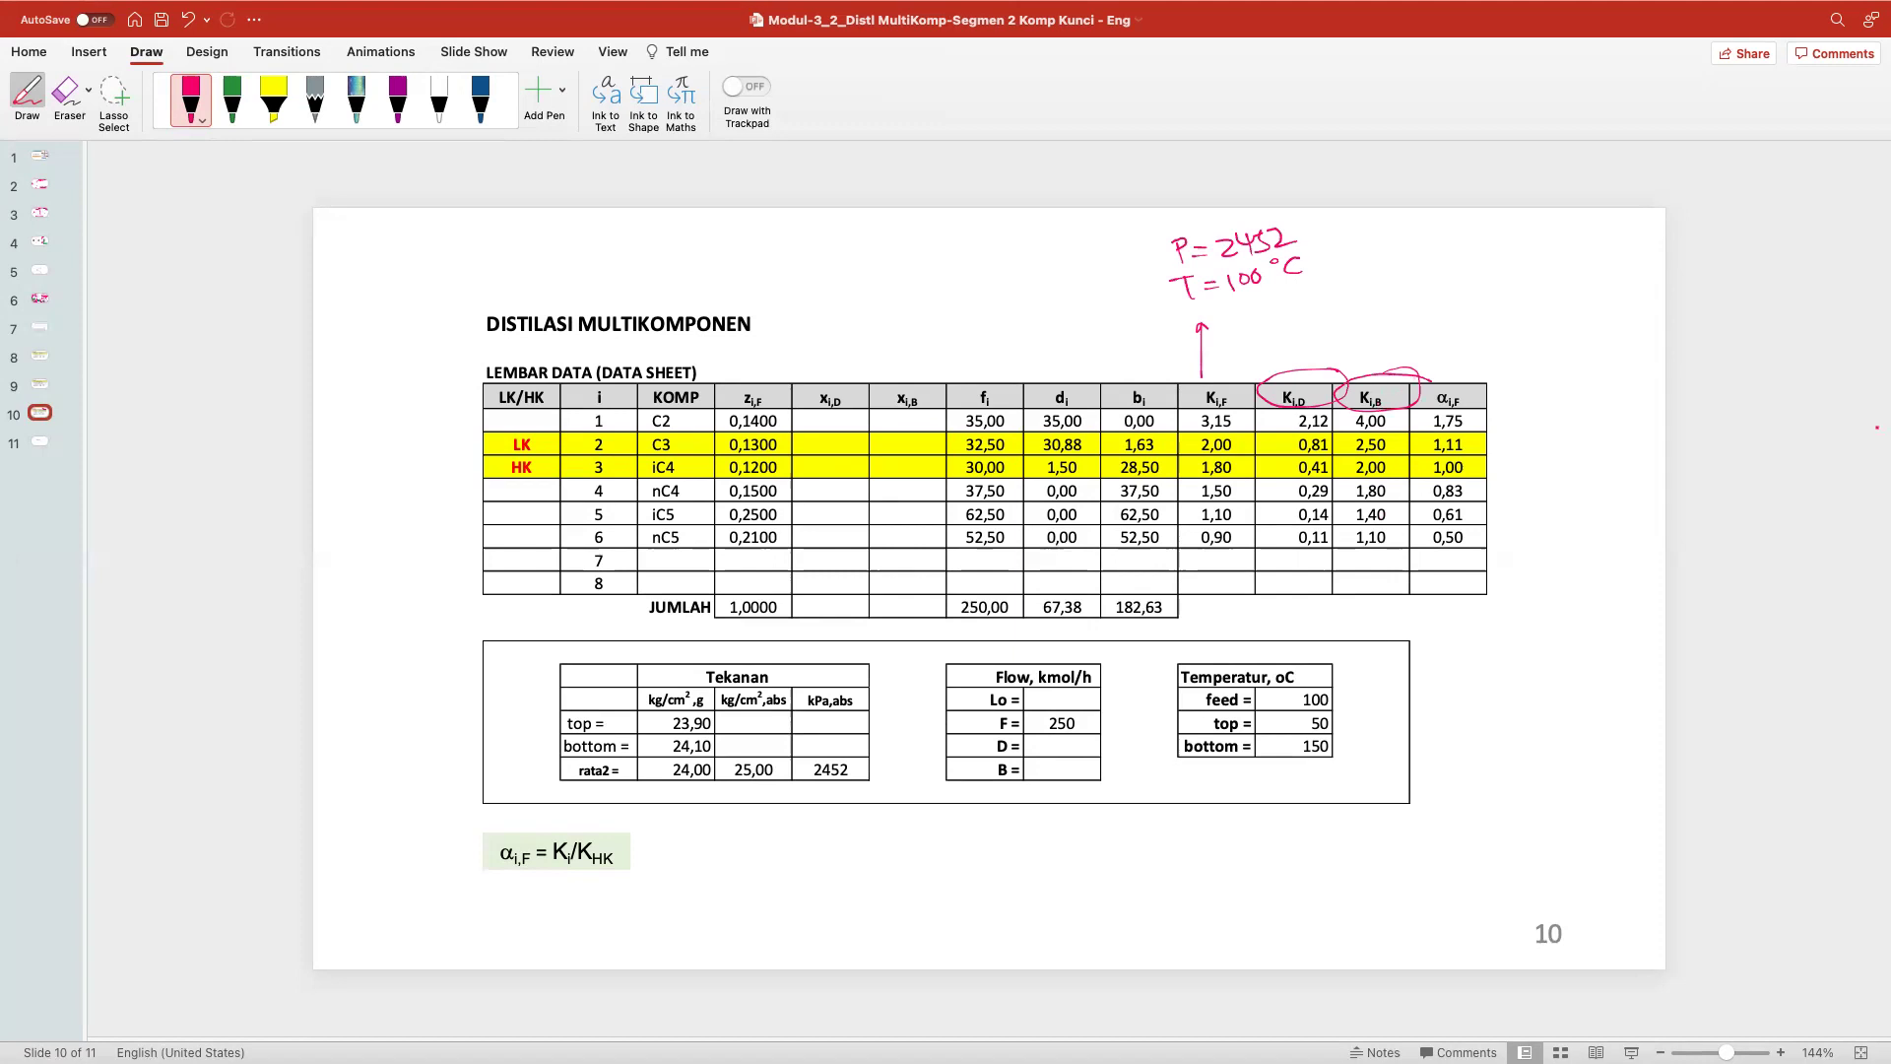
- Go back to slide 9 and mark the temperature table in red ink beside its empty top and bottom values
key(Escape)
key(Up)
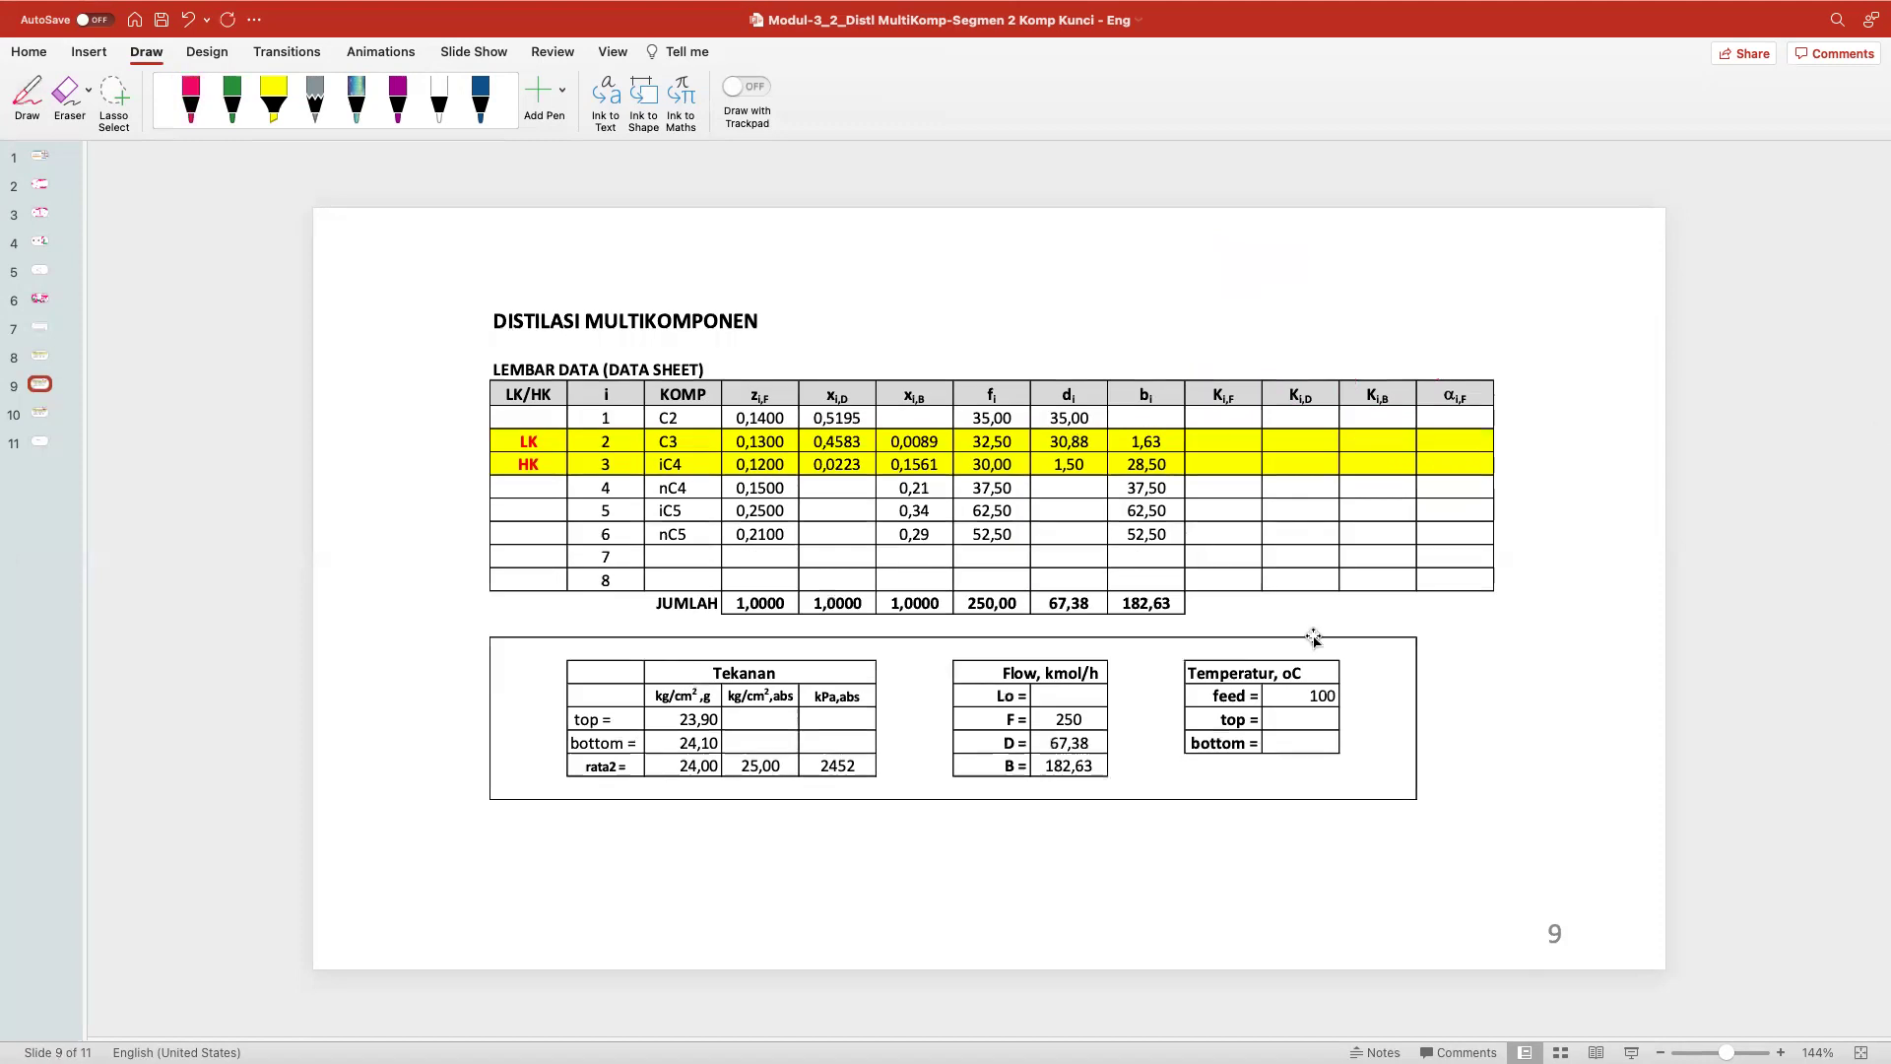
click(191, 98)
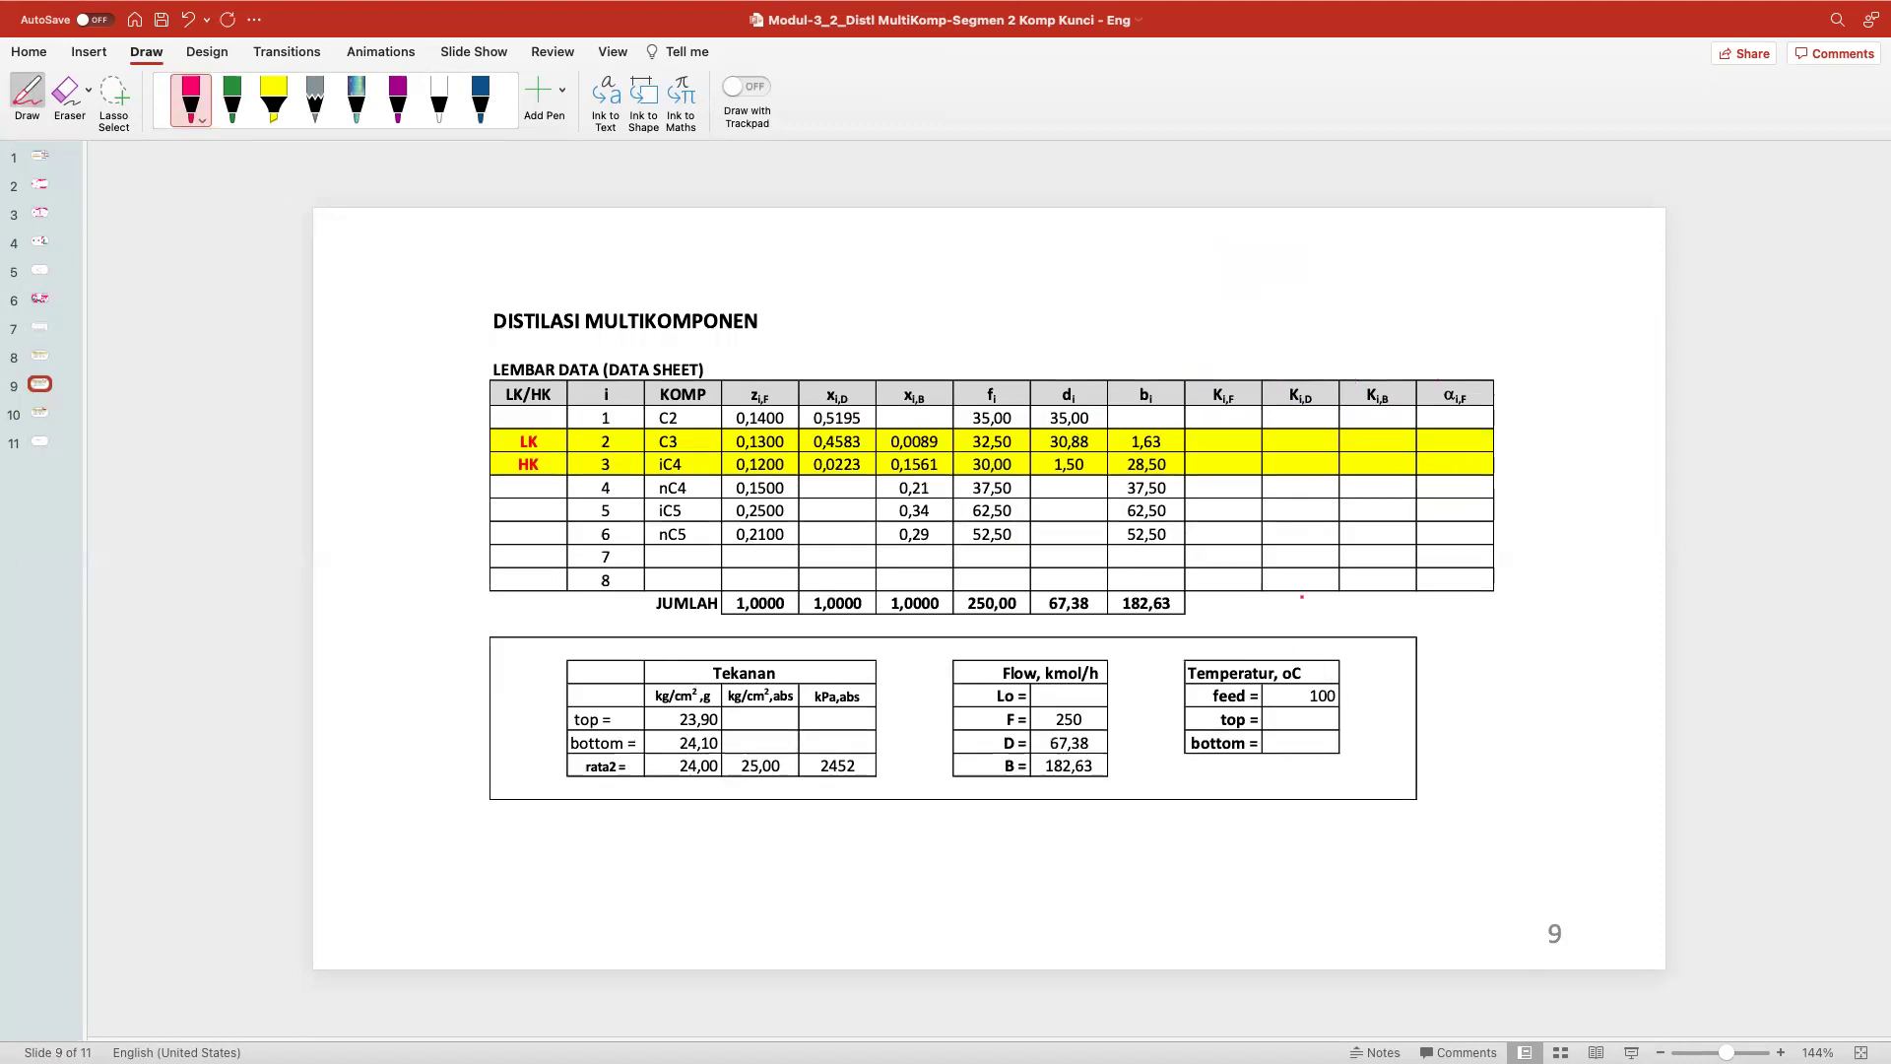
mouse_move(1349, 698)
mouse_down()
mouse_move(1378, 702)
mouse_move(1369, 727)
mouse_up()
click(1375, 737)
drag(1392, 618, 1365, 645)
- On slide 10, circle the top and bottom temperatures in red ink and draw an arrow to an underlined "assumption" note
key(Down)
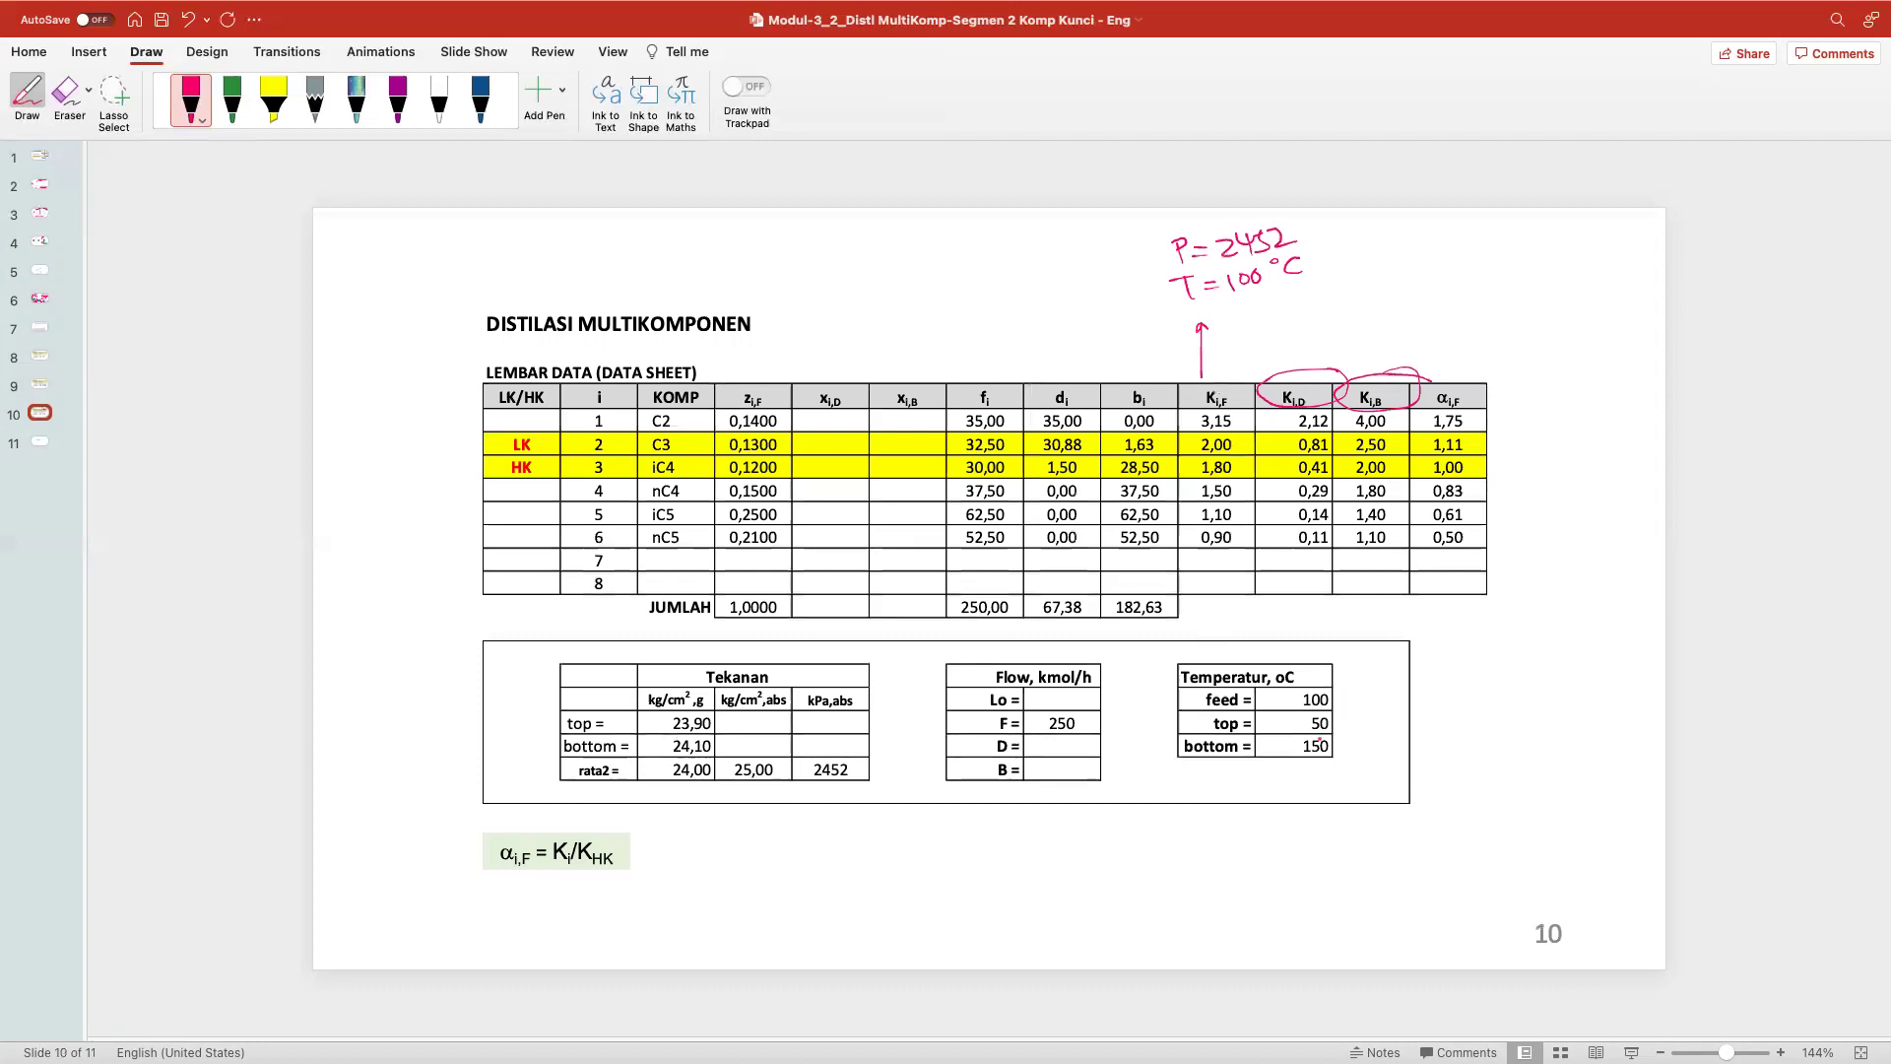
mouse_move(1359, 722)
mouse_down()
mouse_move(1297, 718)
mouse_move(1339, 775)
mouse_move(1372, 722)
mouse_move(1450, 724)
mouse_move(1436, 731)
mouse_move(1507, 690)
mouse_move(1665, 680)
mouse_up()
drag(1500, 722, 1593, 713)
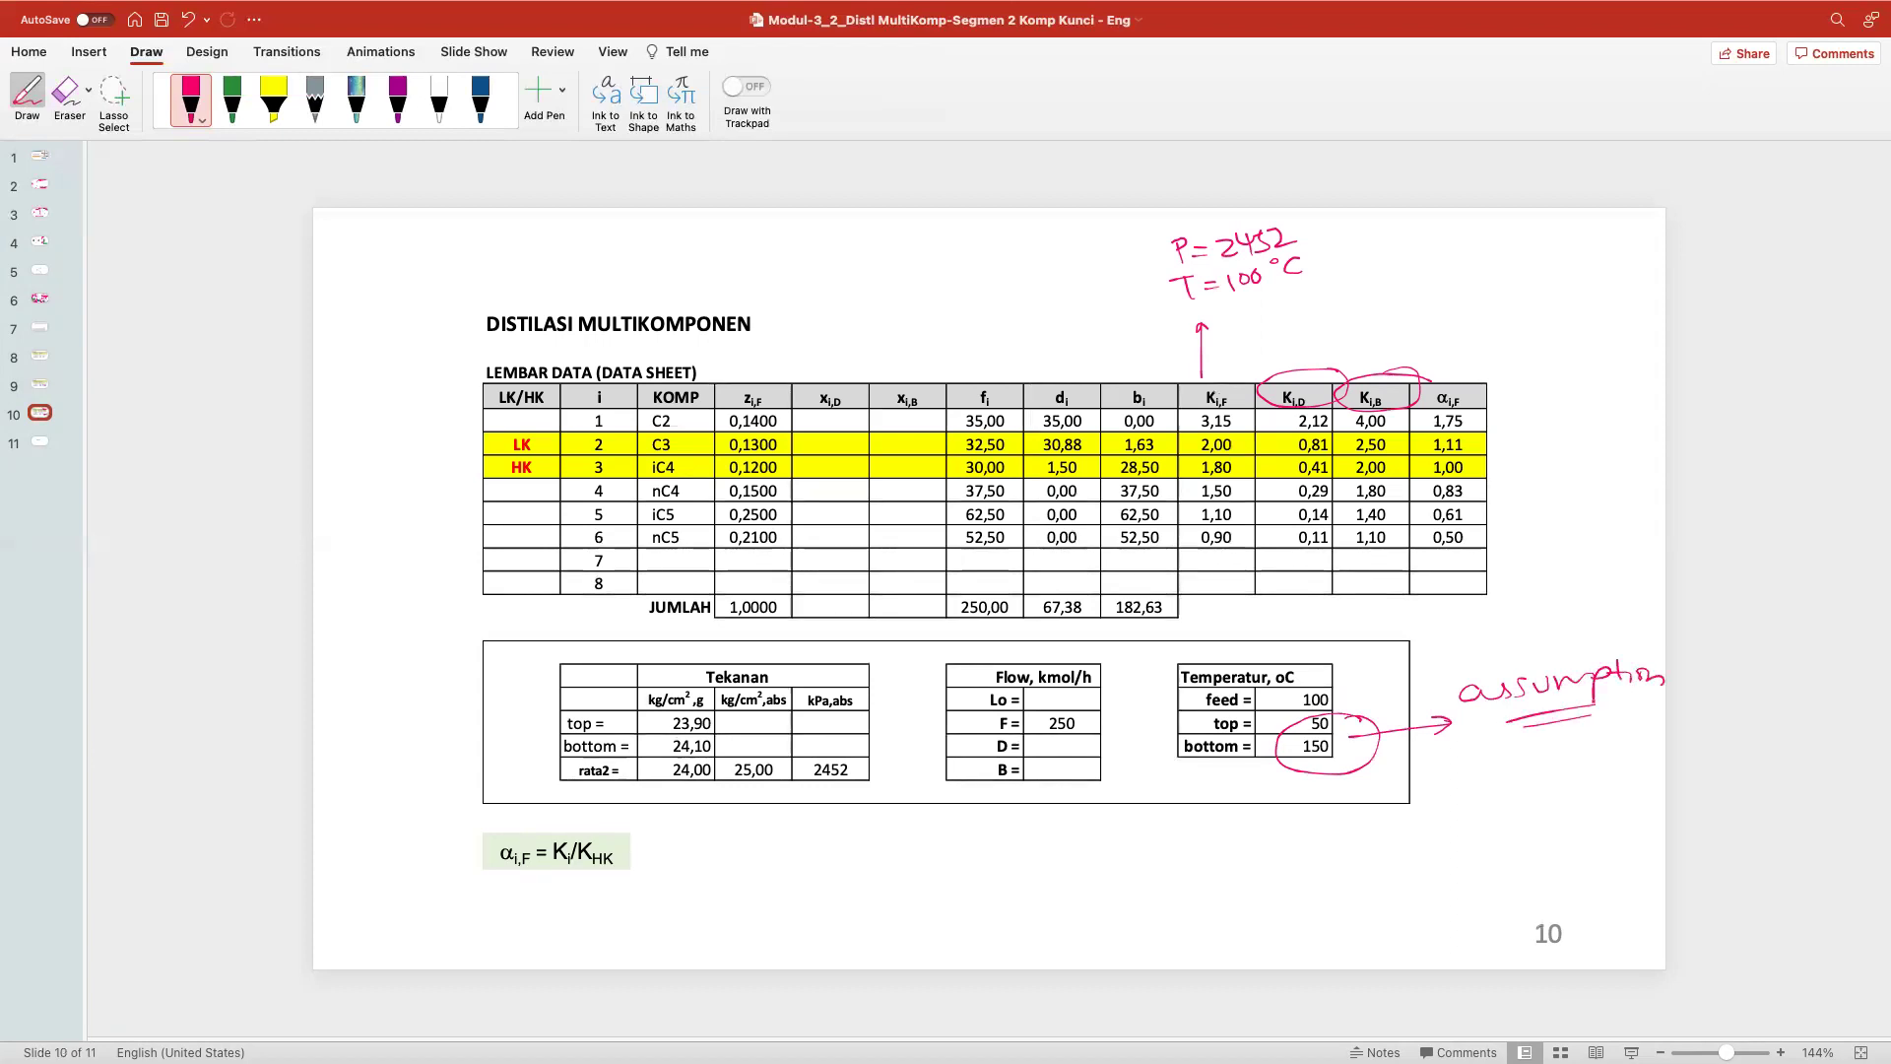
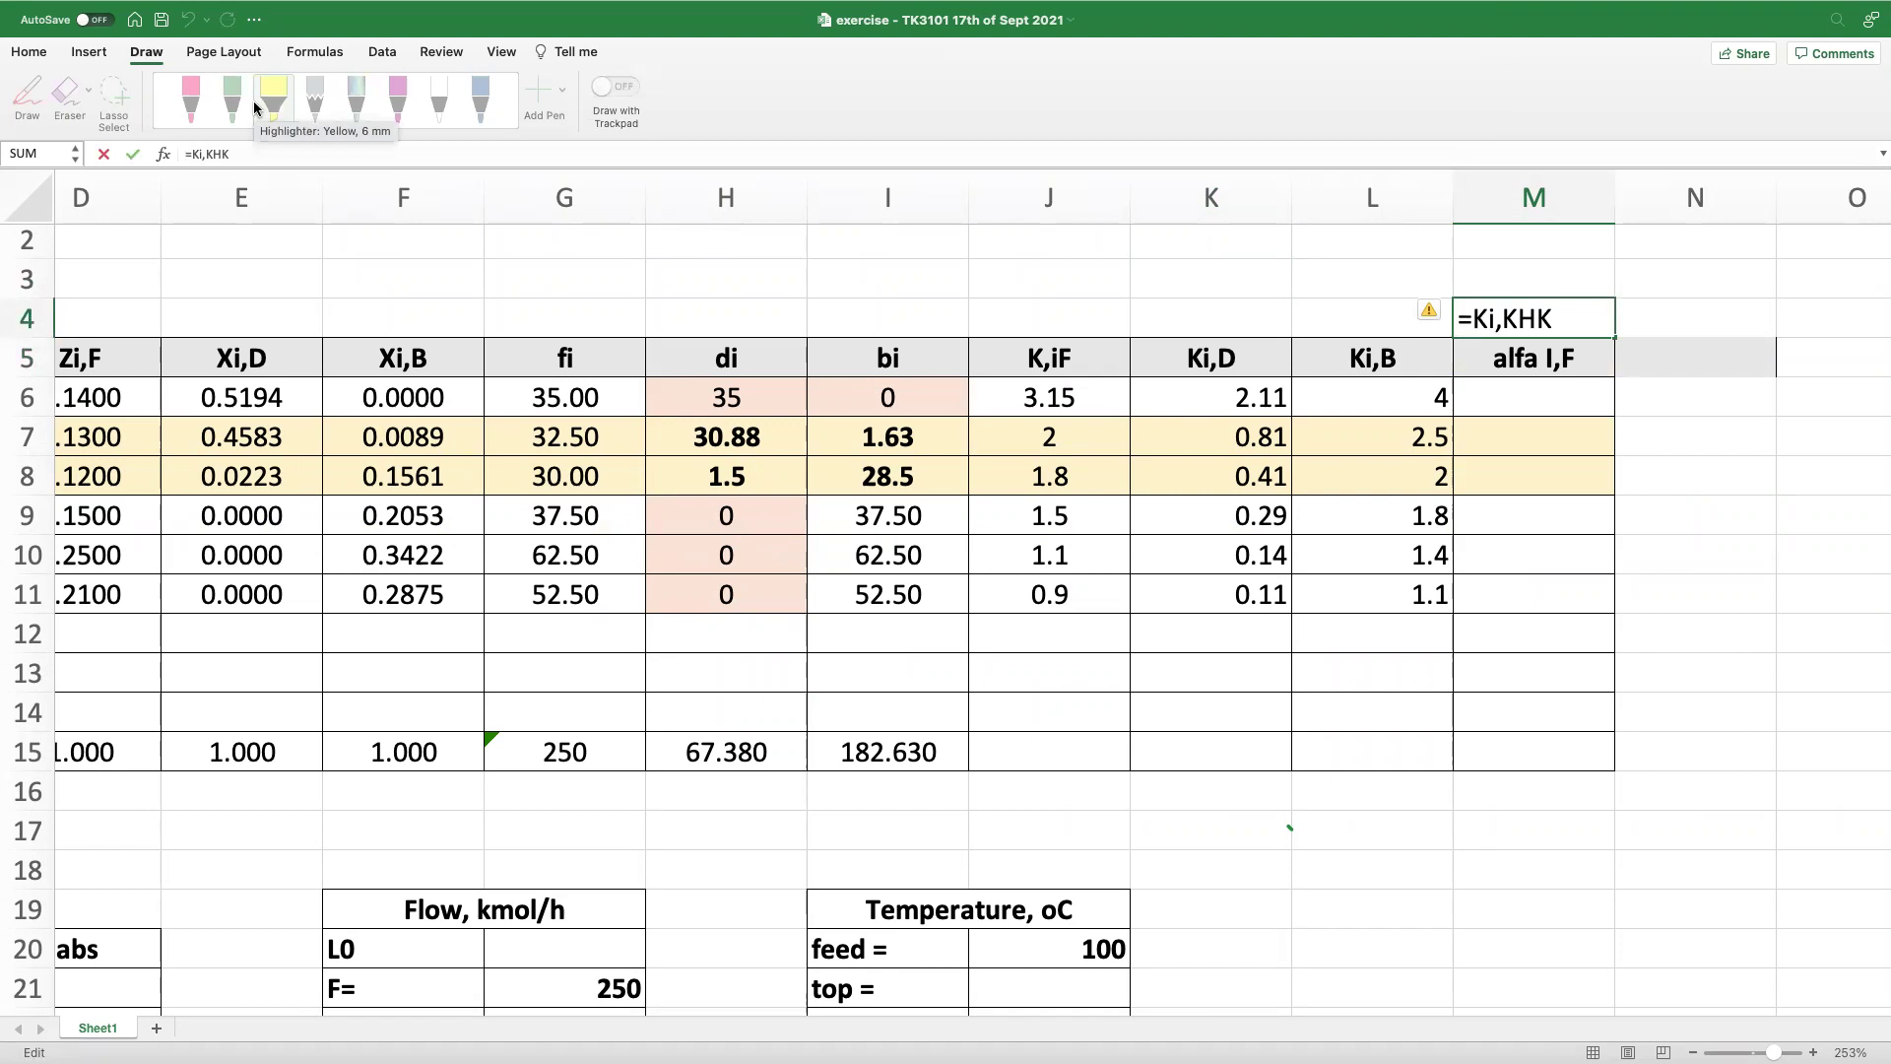
- Store the formula note above the alfa I,F heading in M4 as text, and correct it to read = Ki/KHK
key(Home)
text(')
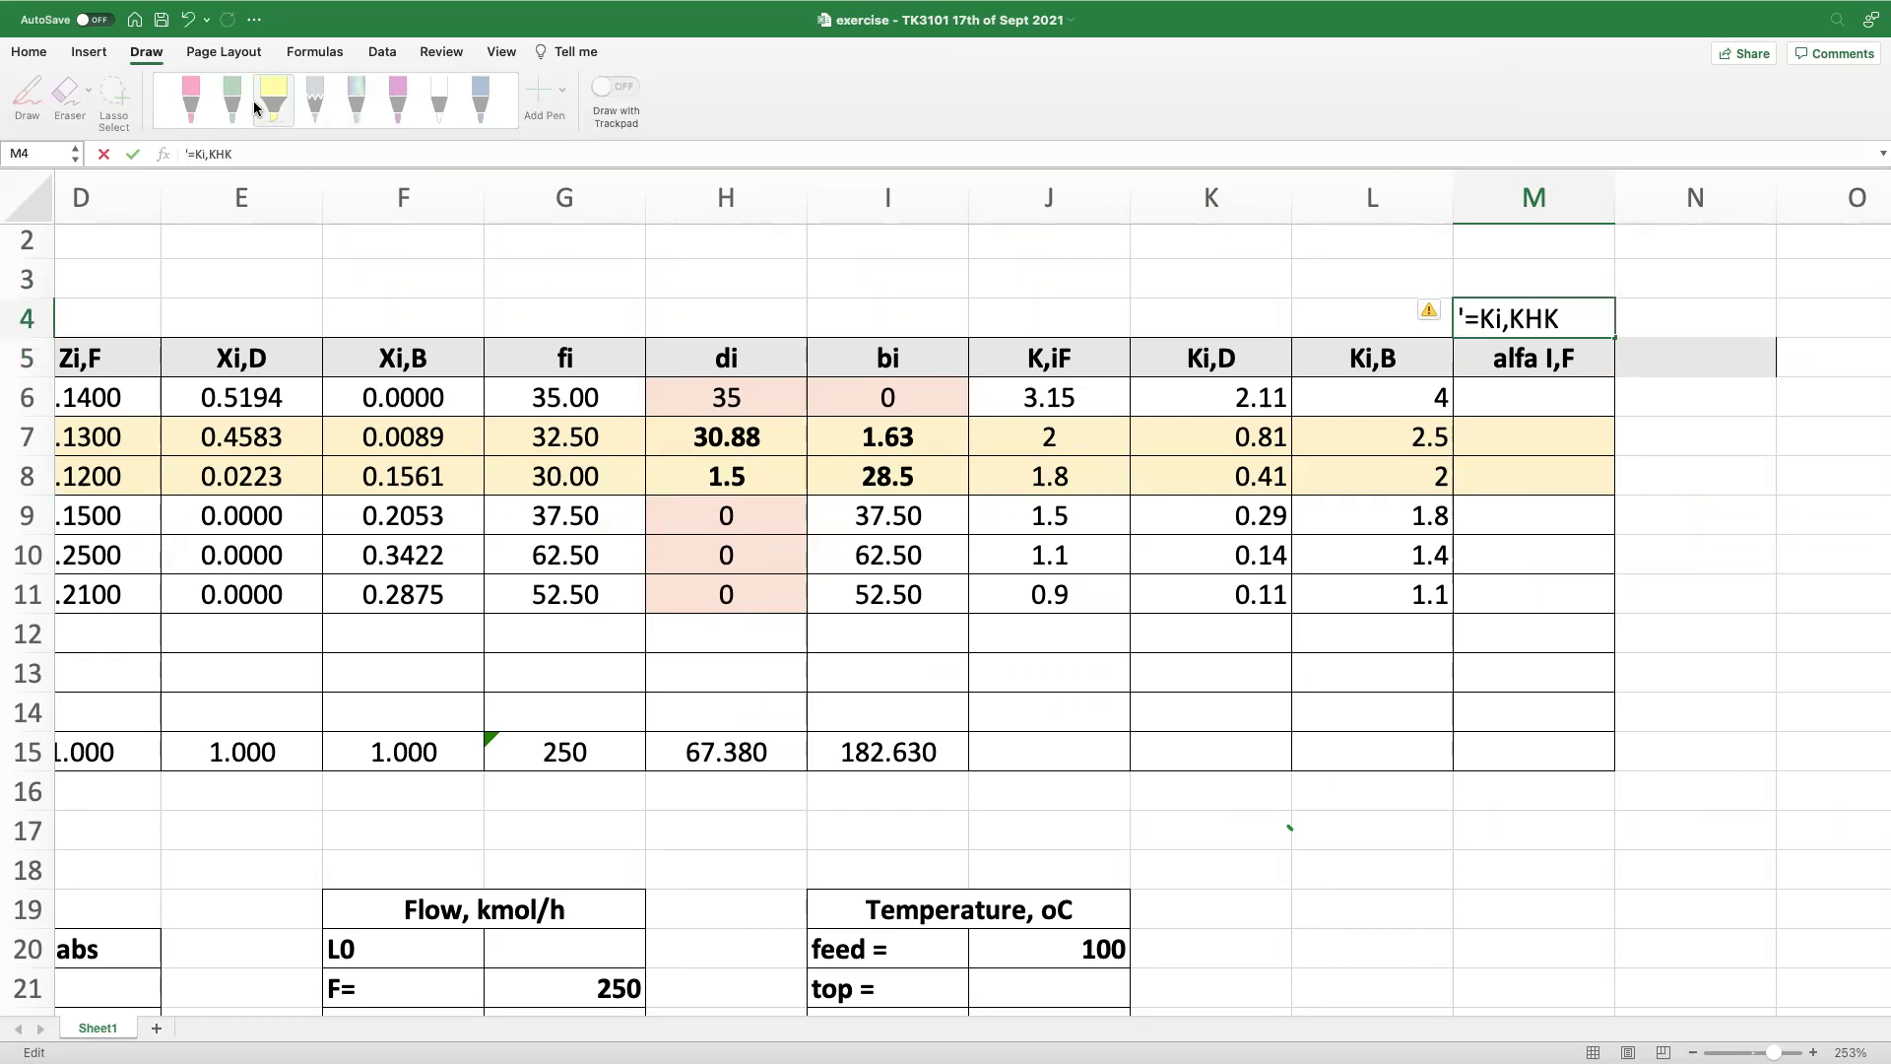
key(Return)
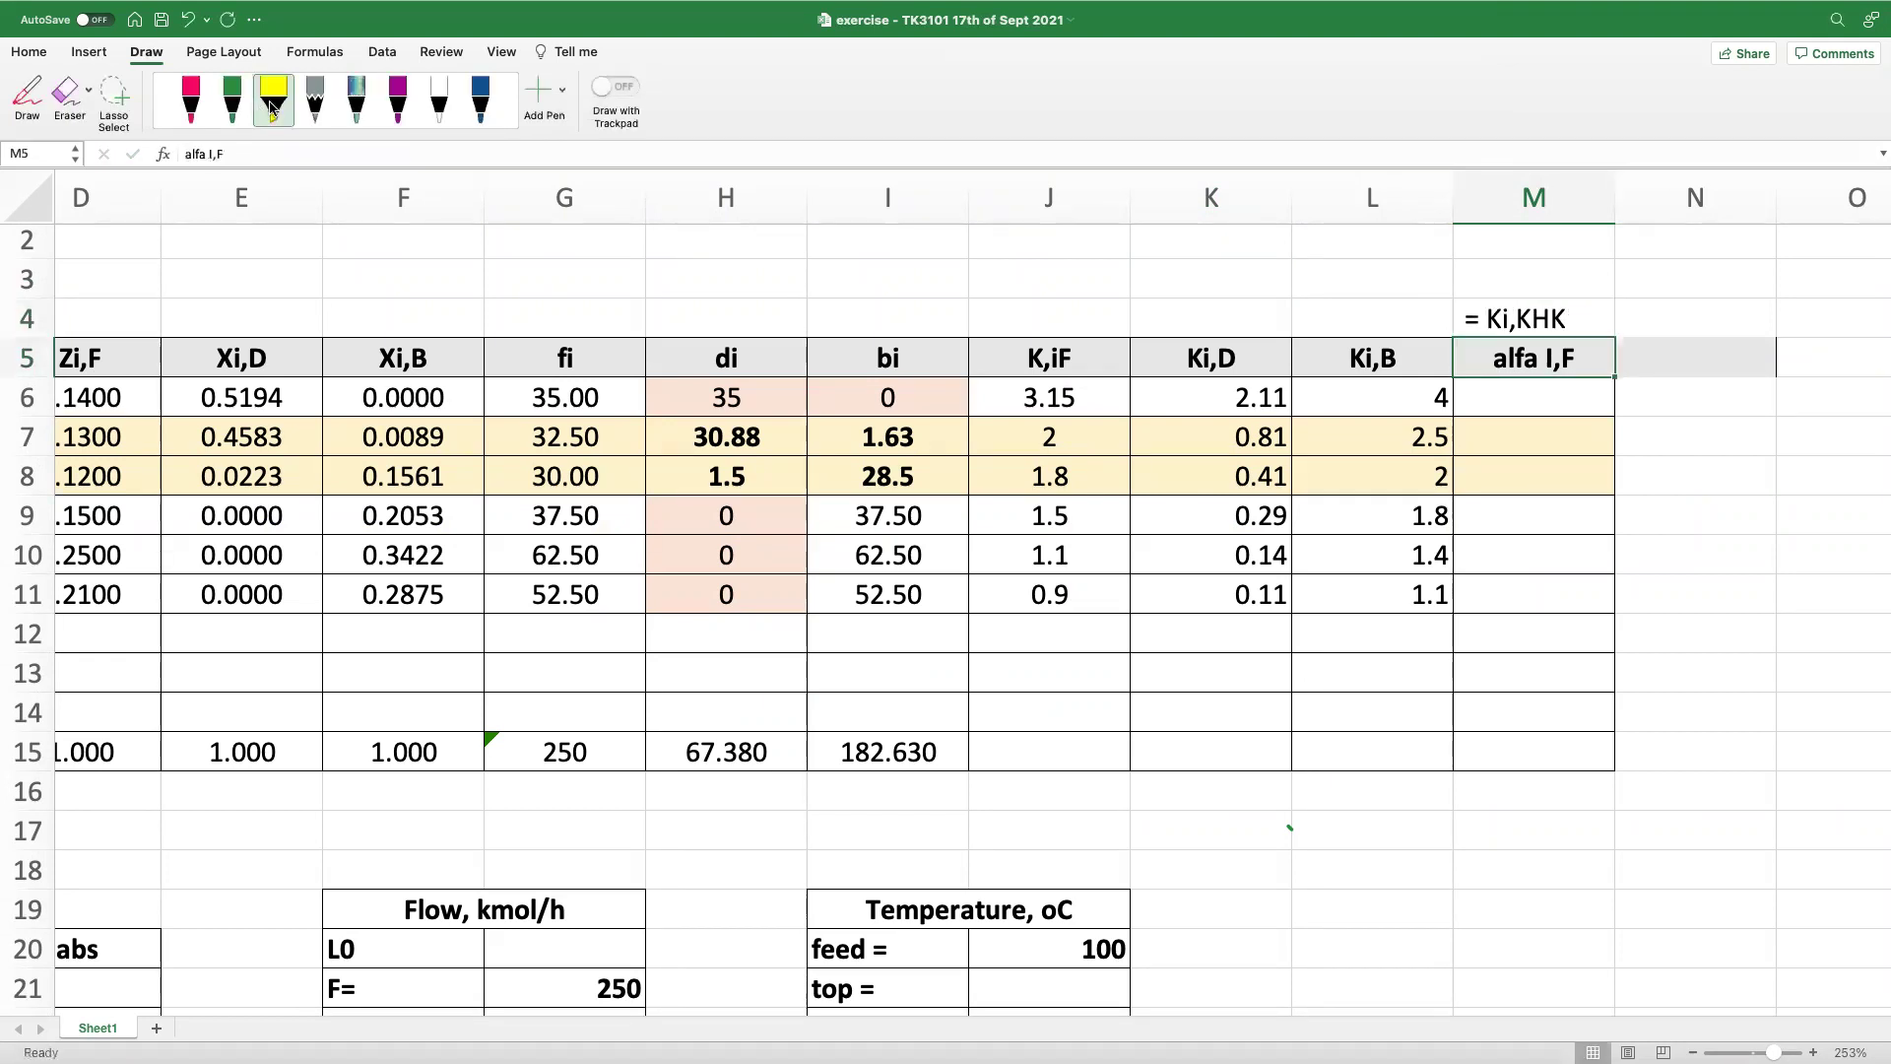
click(1535, 317)
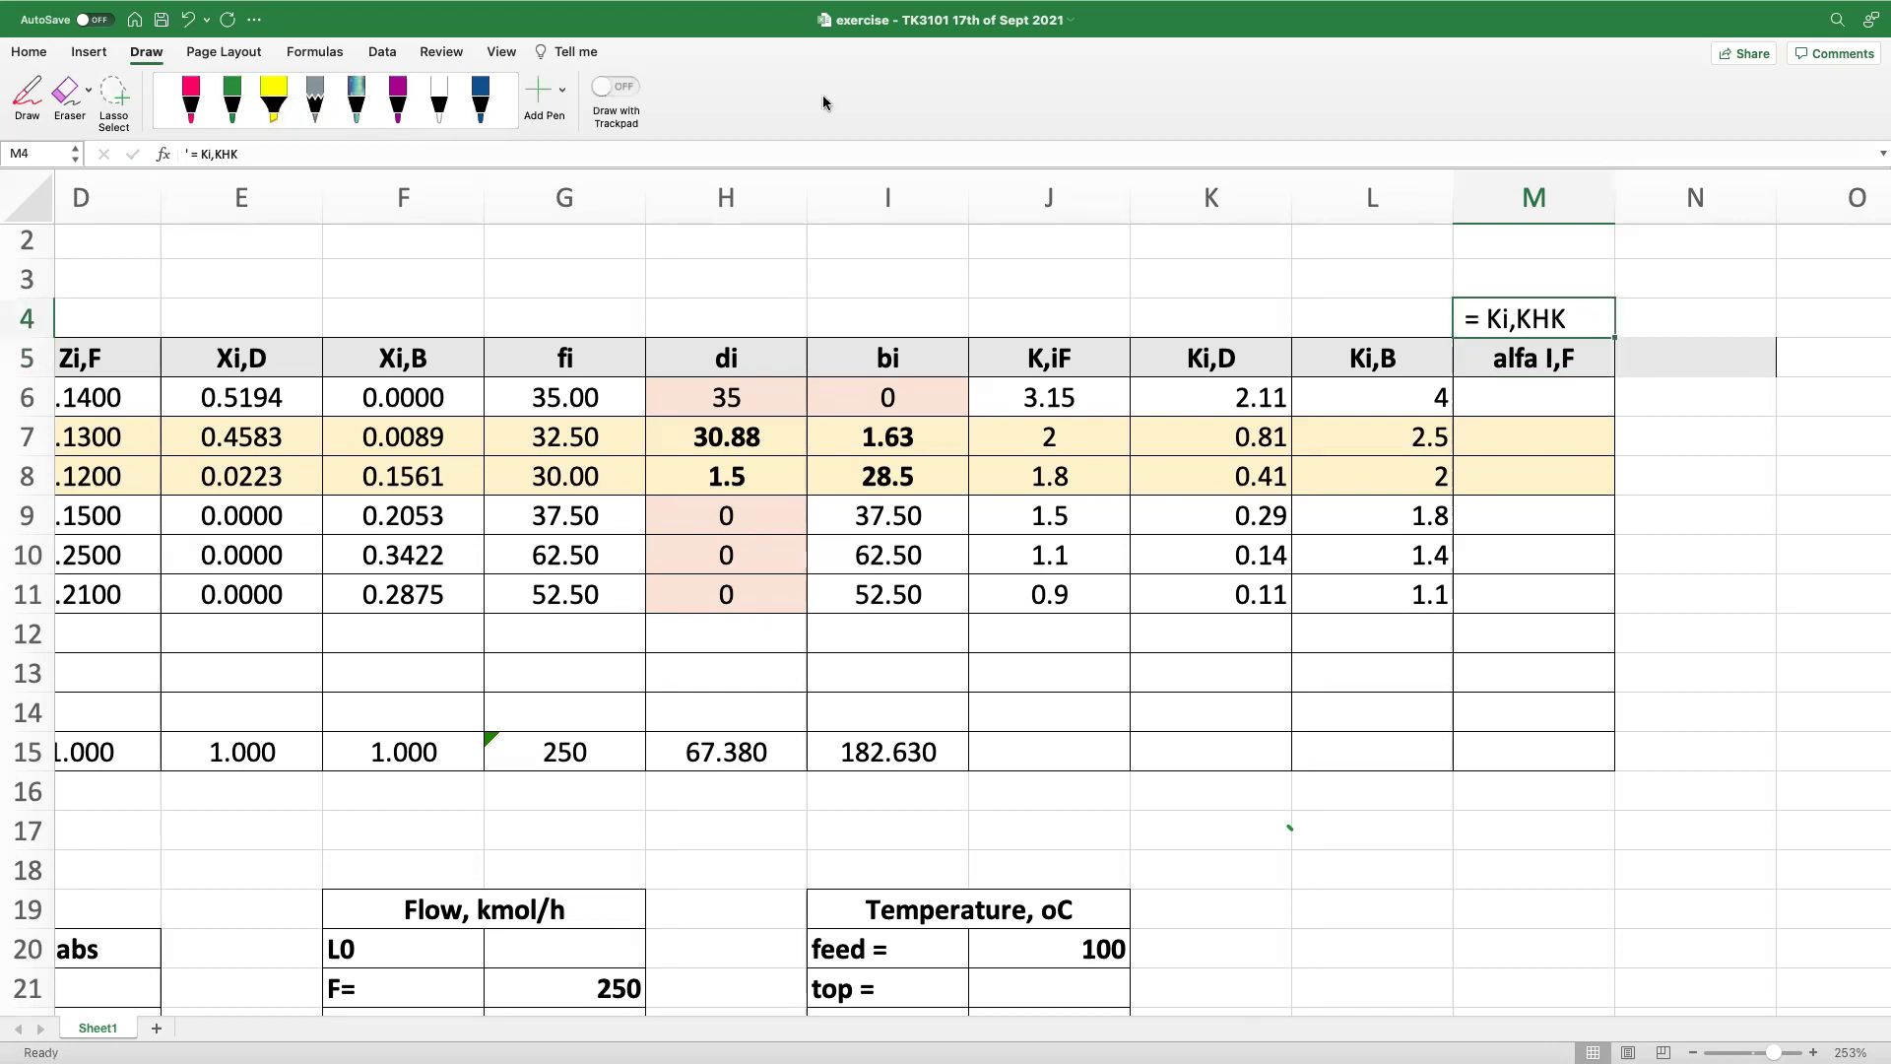
click(213, 155)
key(BackSpace)
text(/)
key(Return)
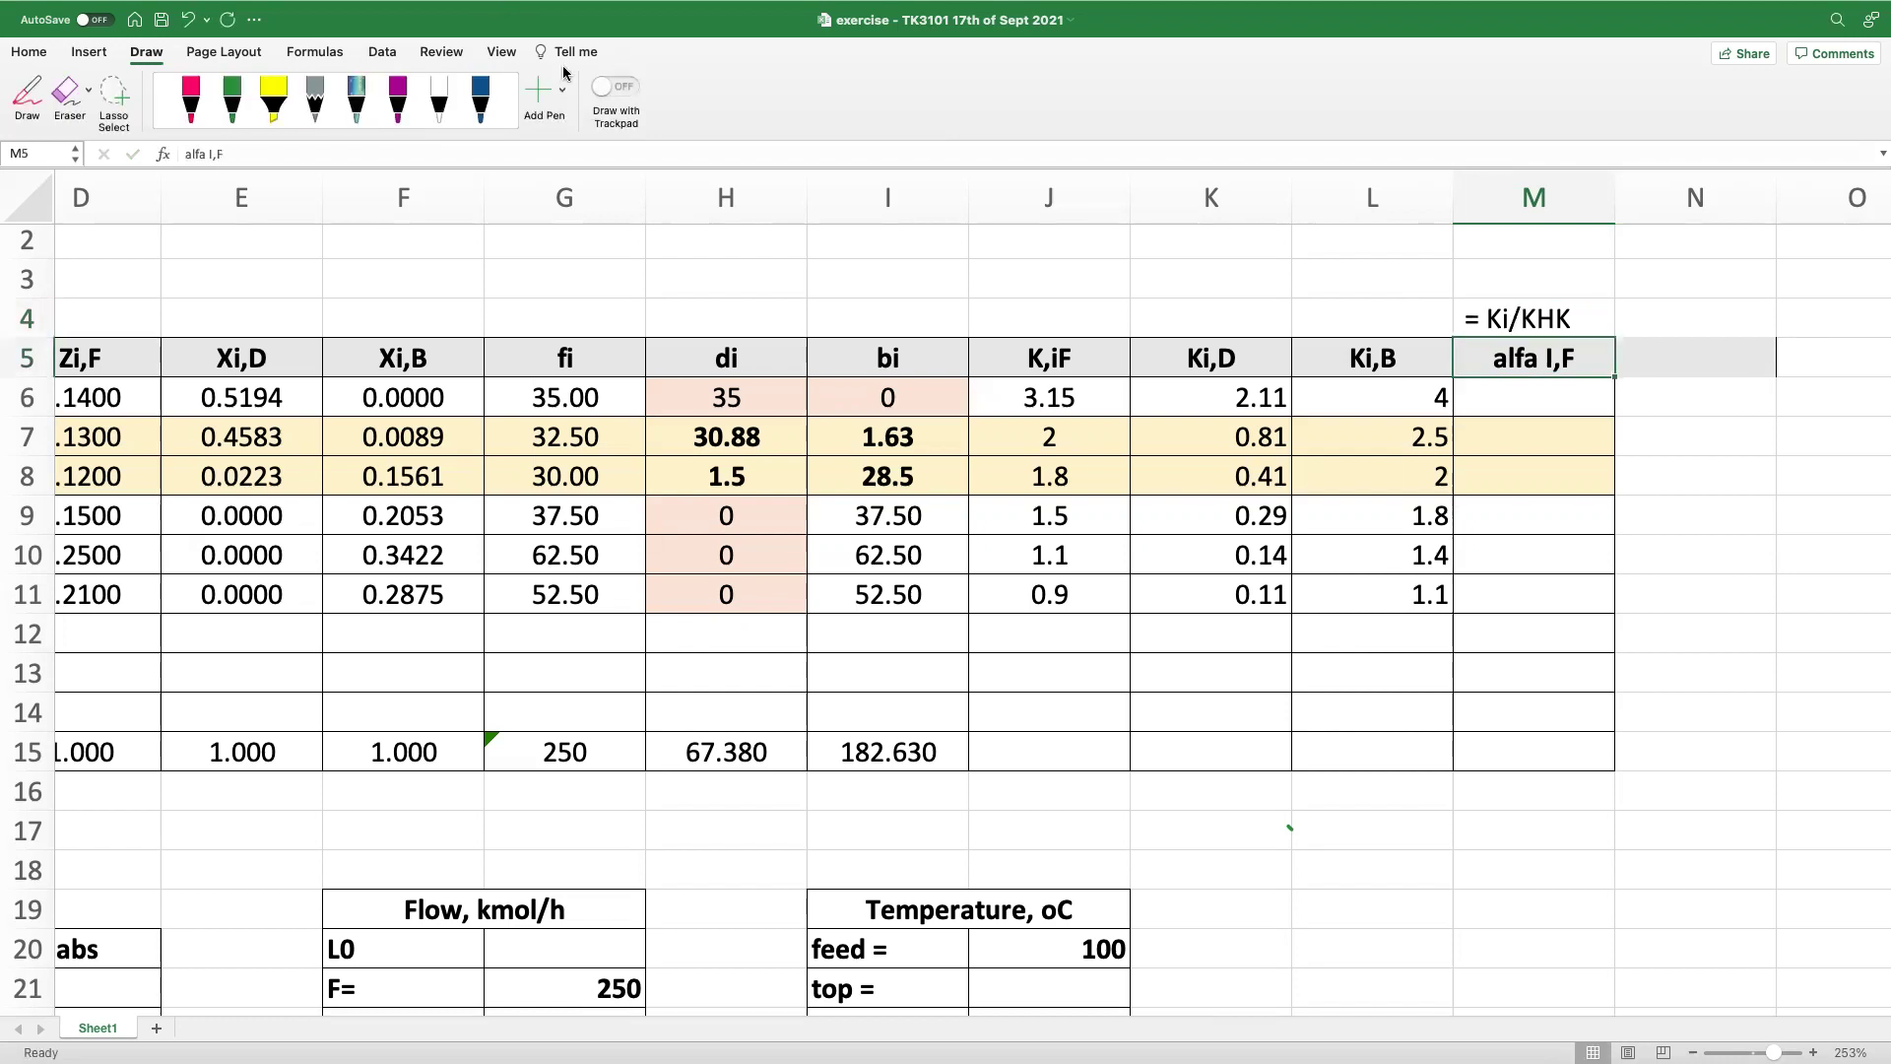
click(1500, 434)
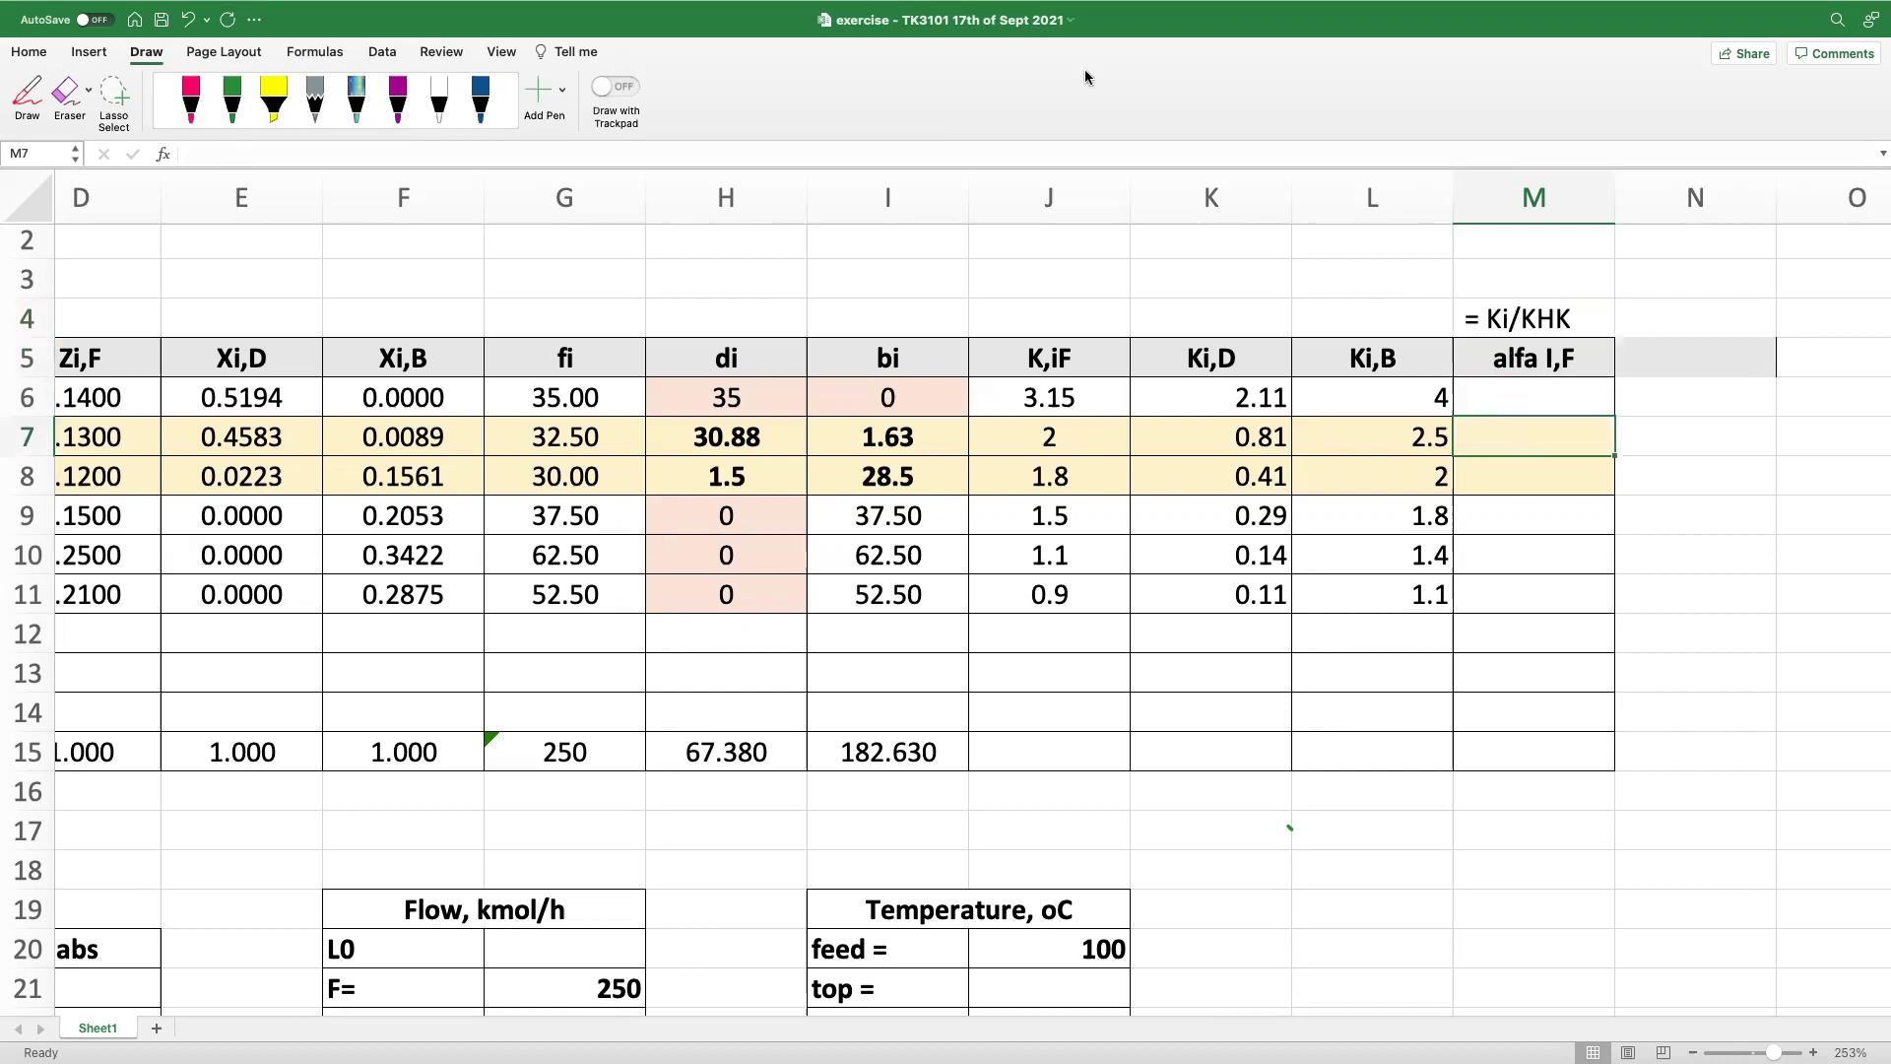
- Start the alfa I,F formula in M7 as =J7/J8, dividing the feed K value by the heavy key's K value
text(=)
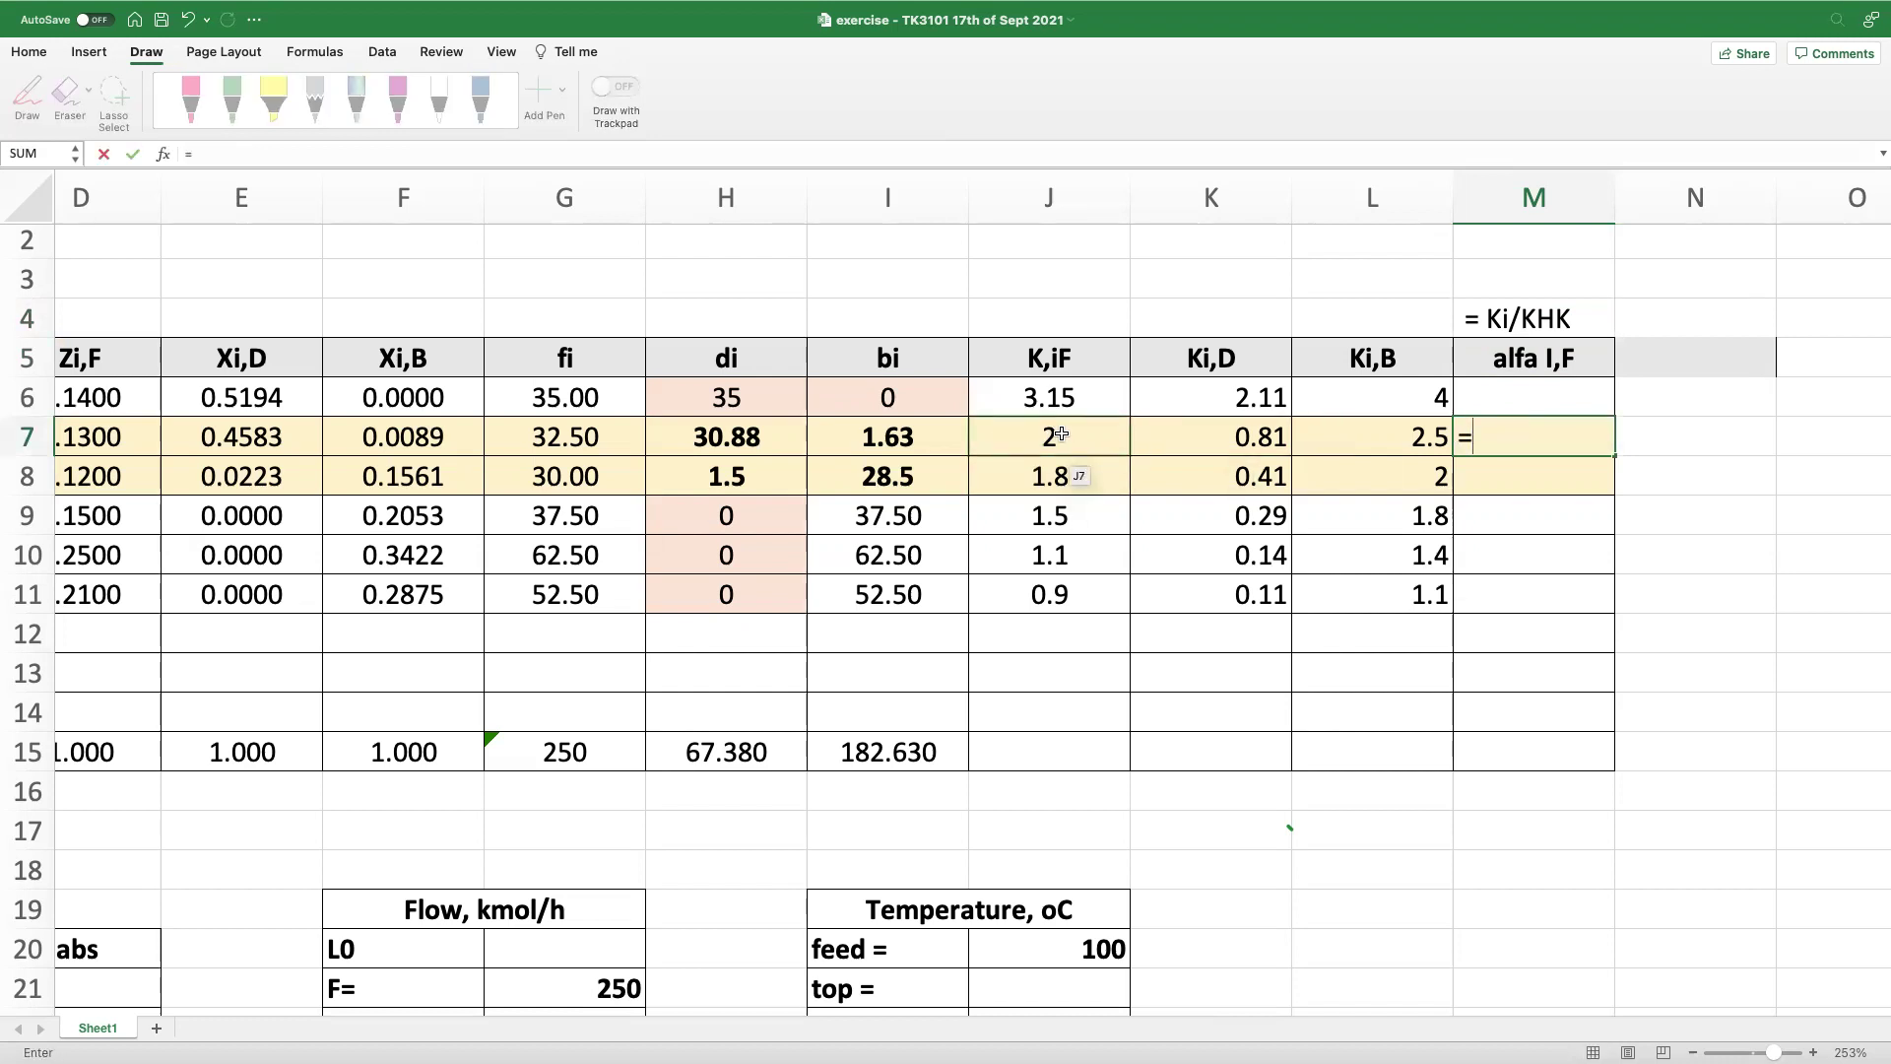
click(1061, 435)
text(/)
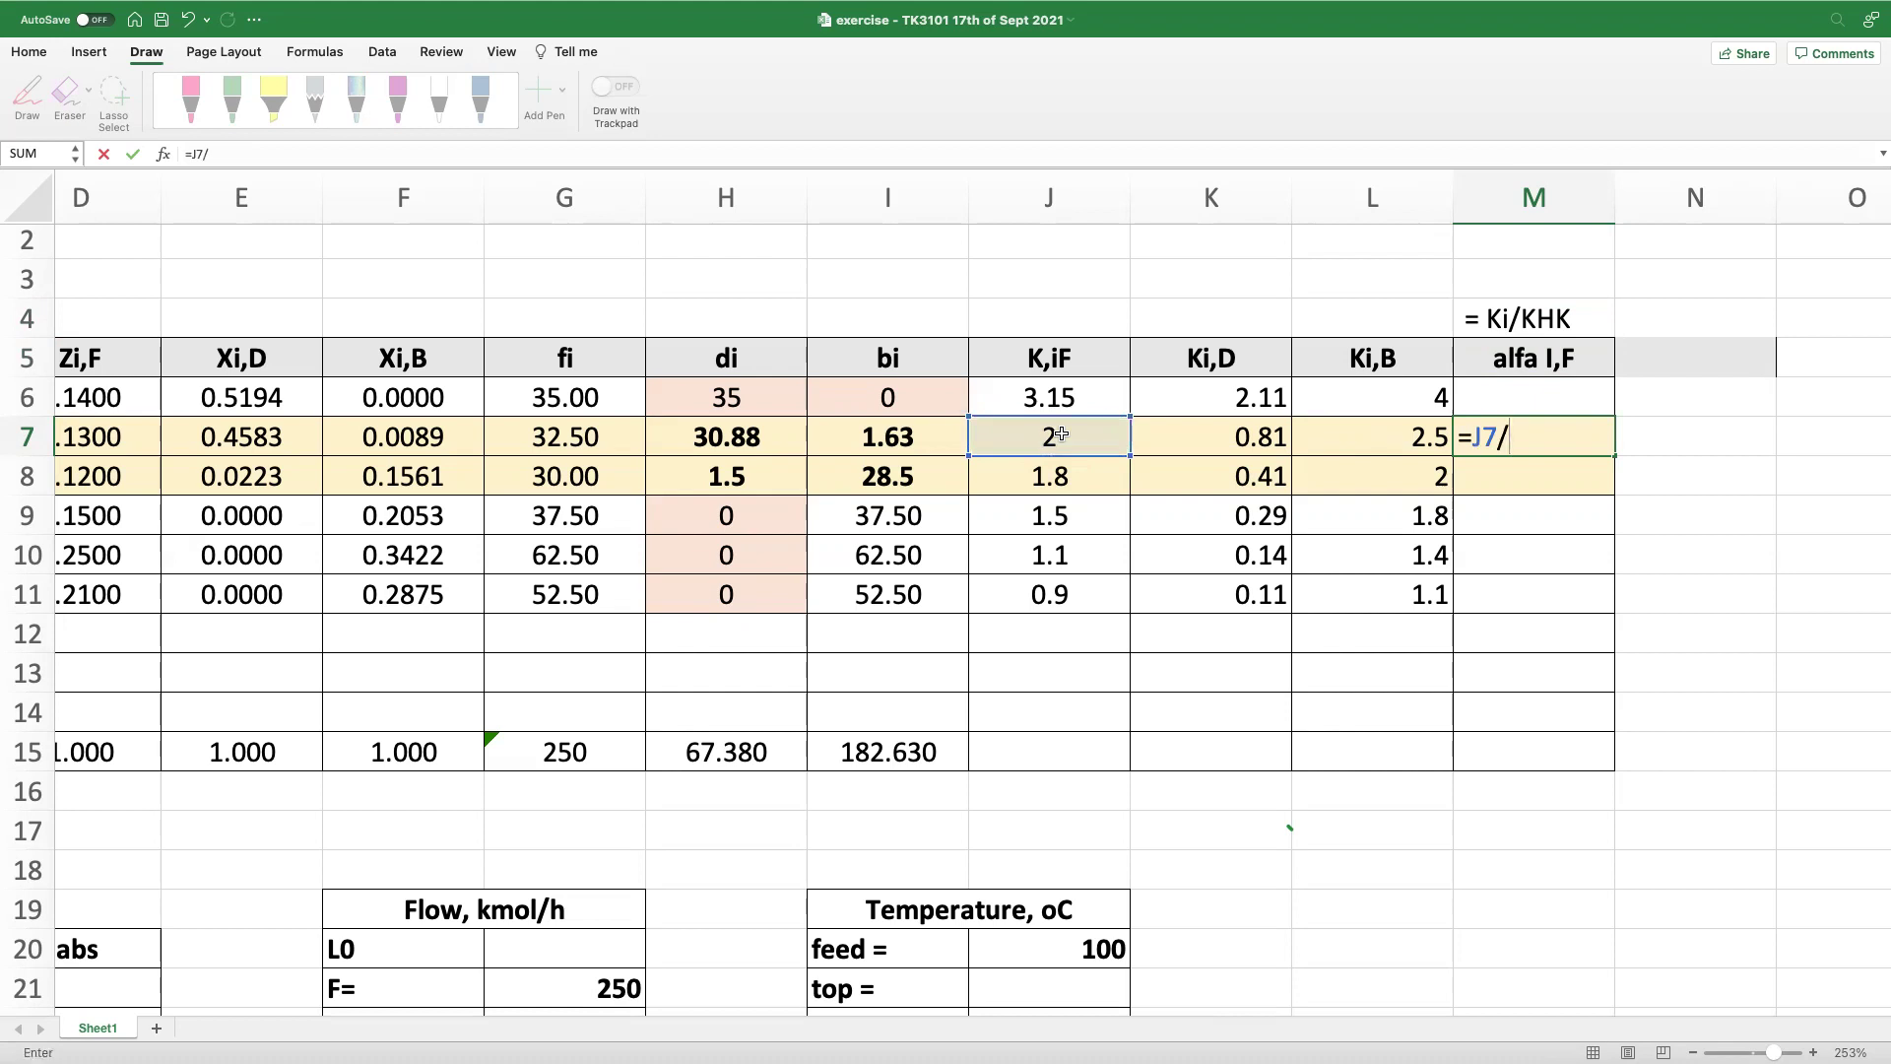
scroll(1074, 418, down, 1)
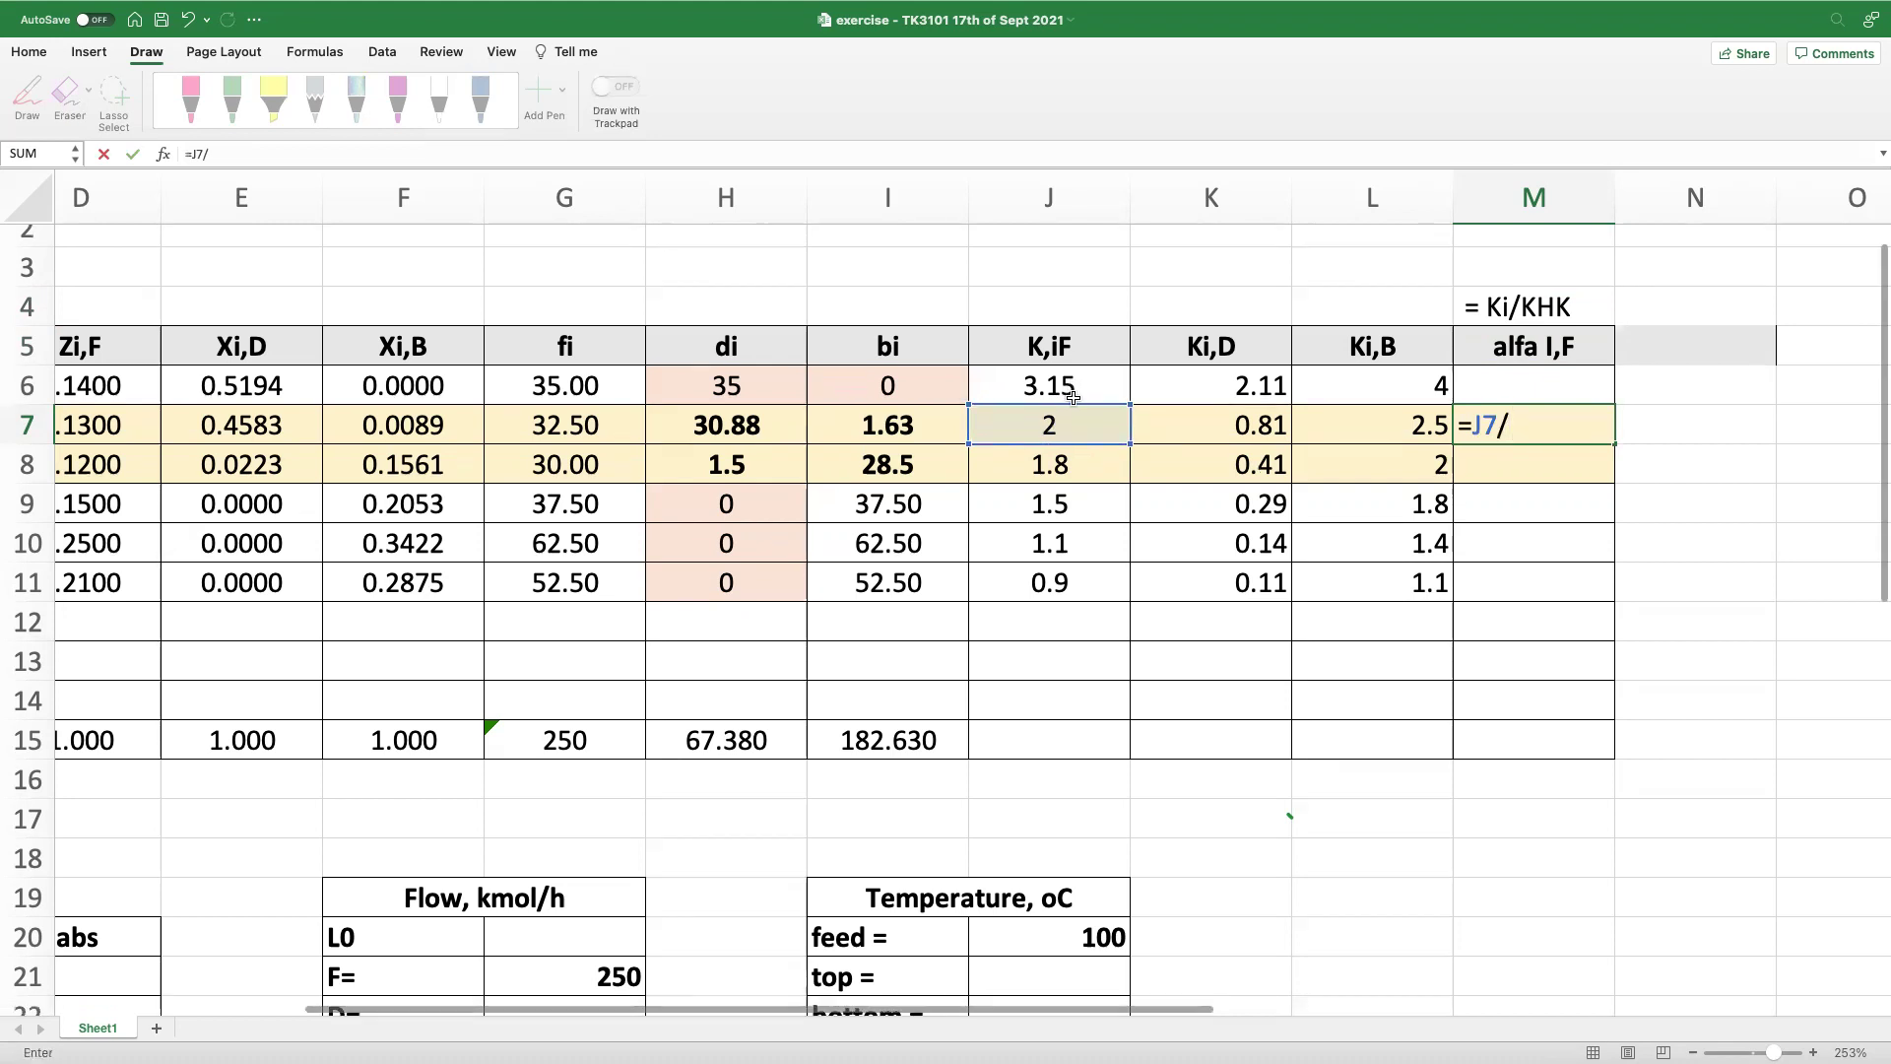
click(1053, 466)
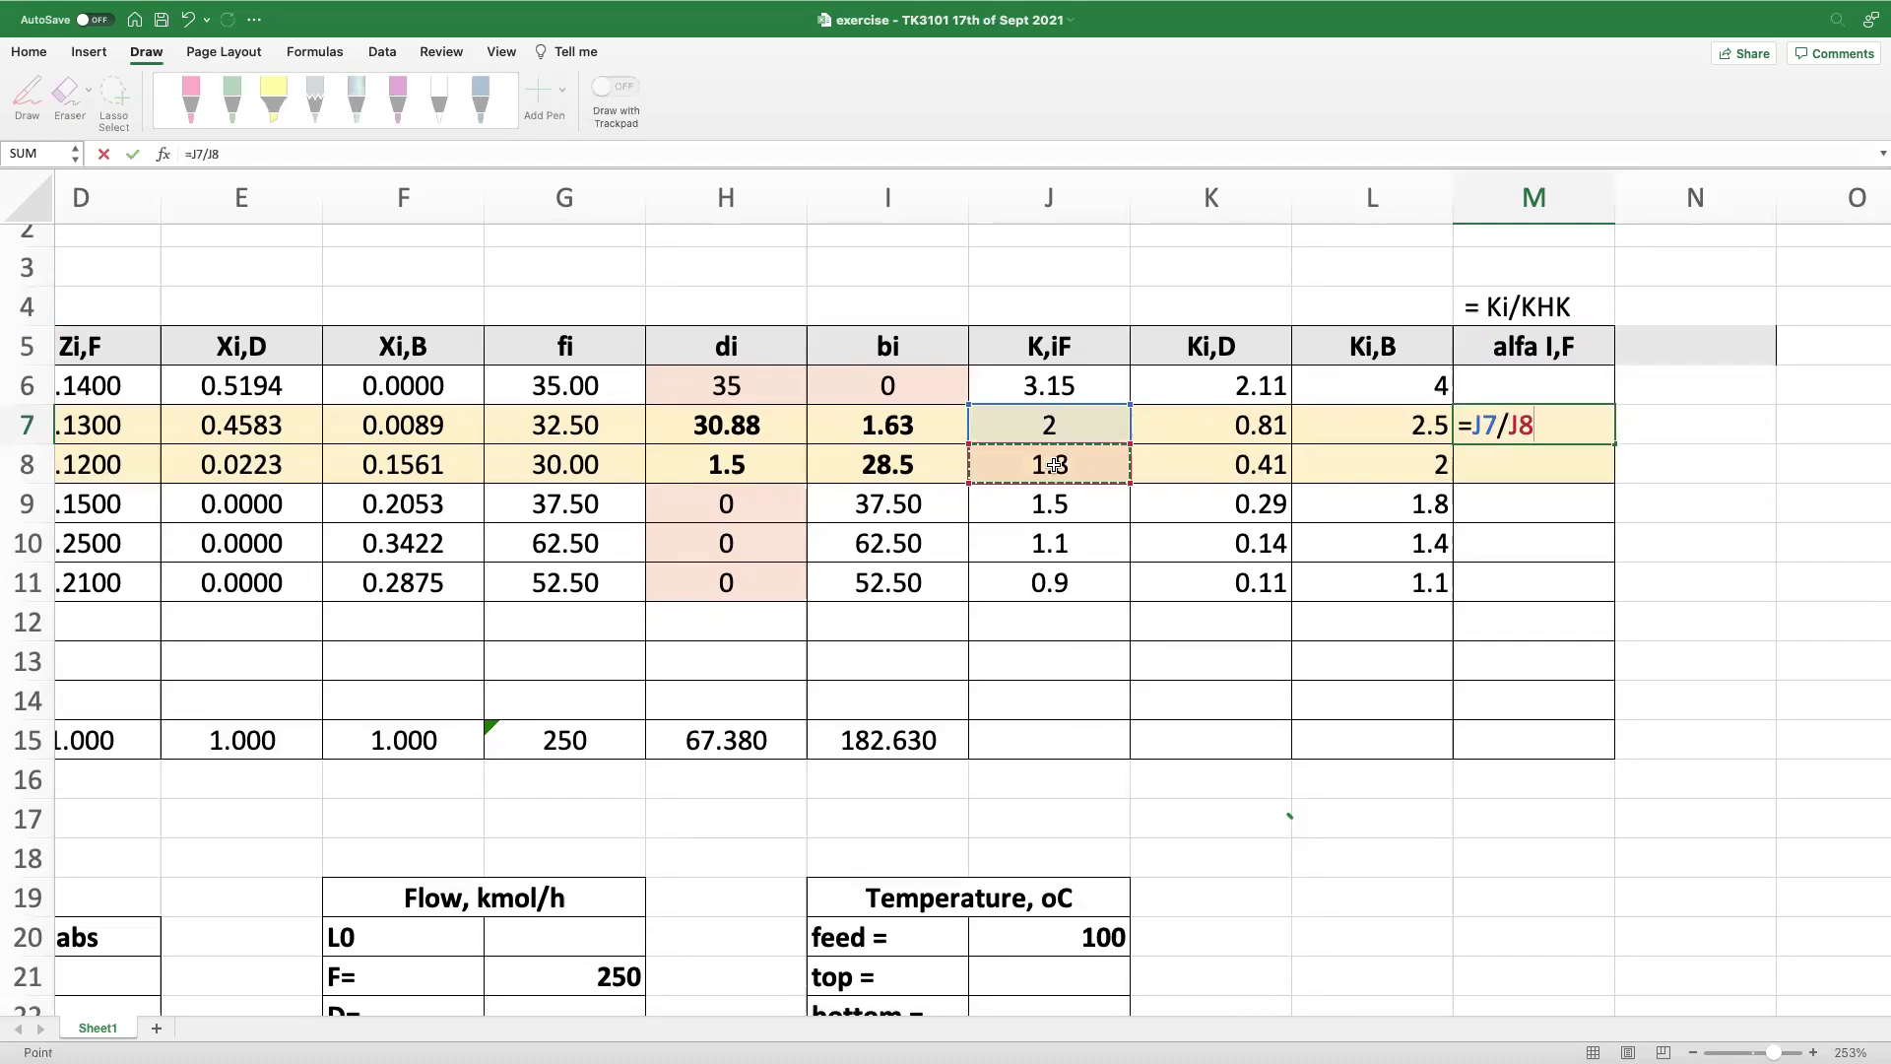
click(190, 153)
mouse_move(397, 11)
text($)
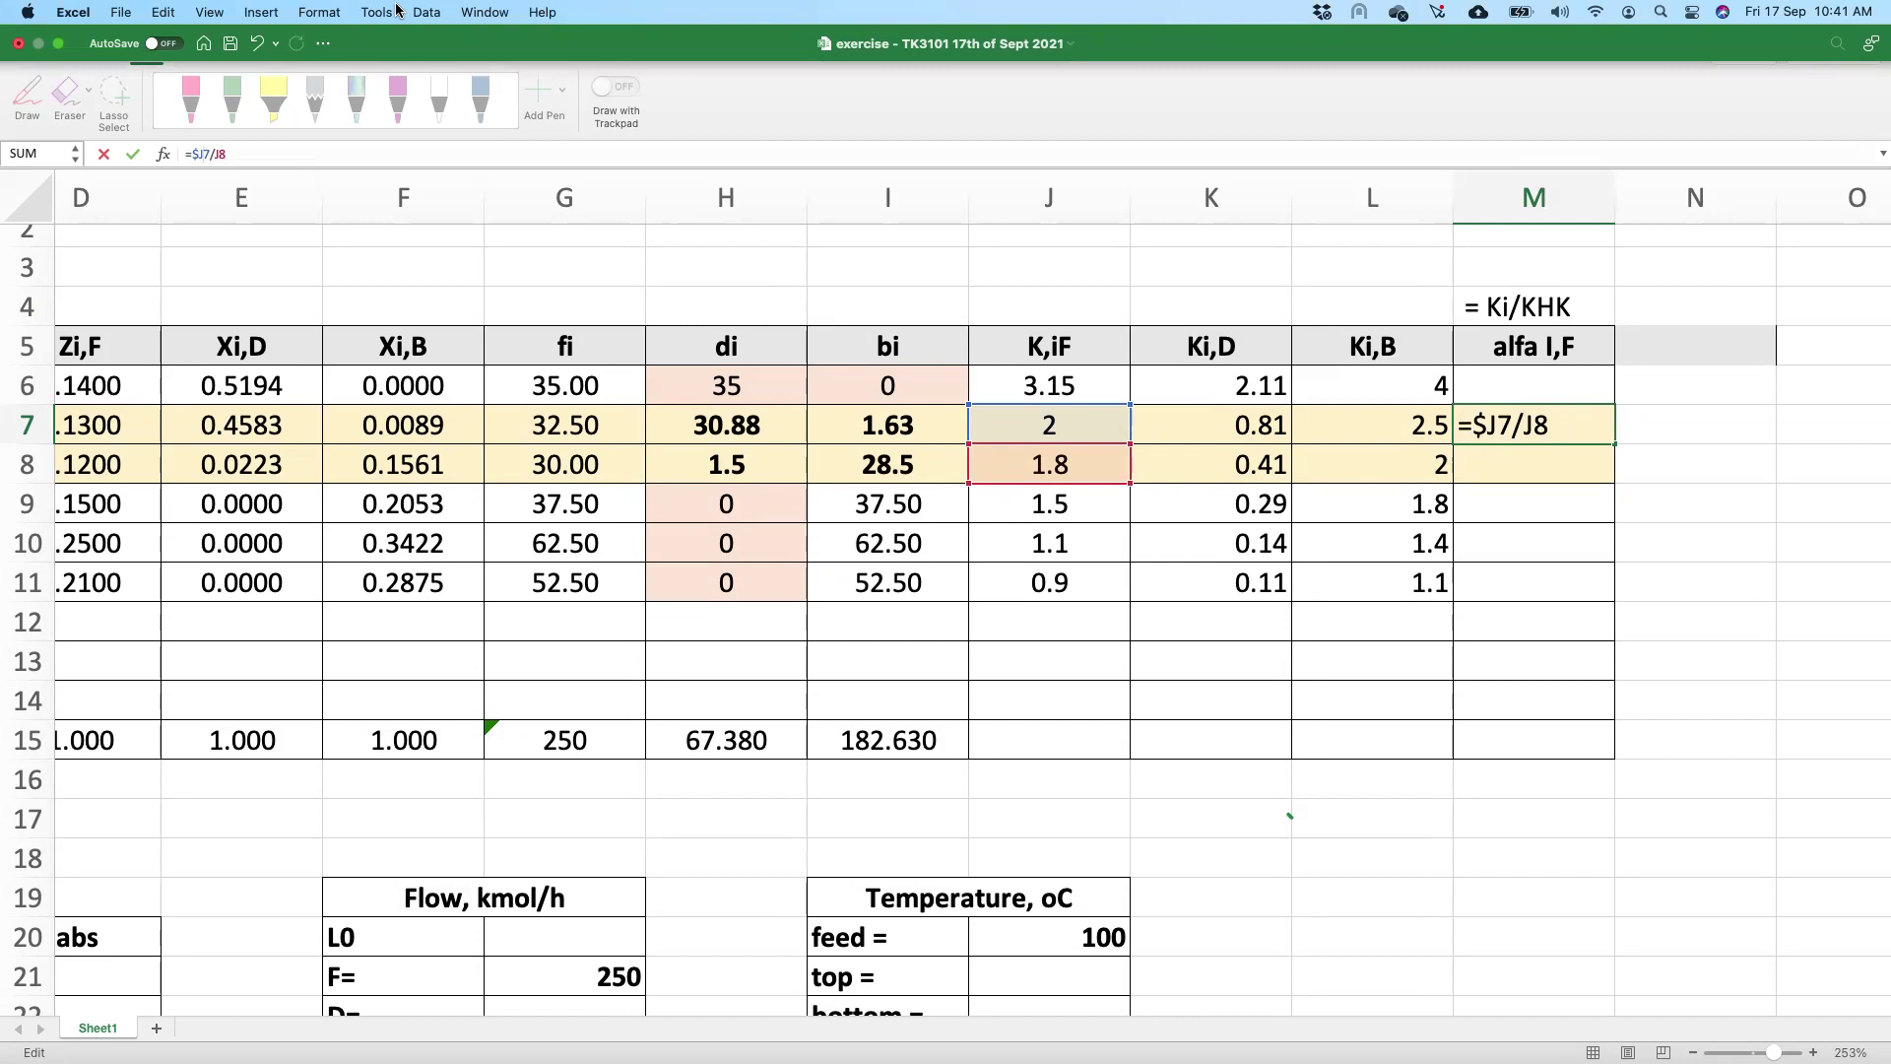
key(BackSpace)
key(Delete)
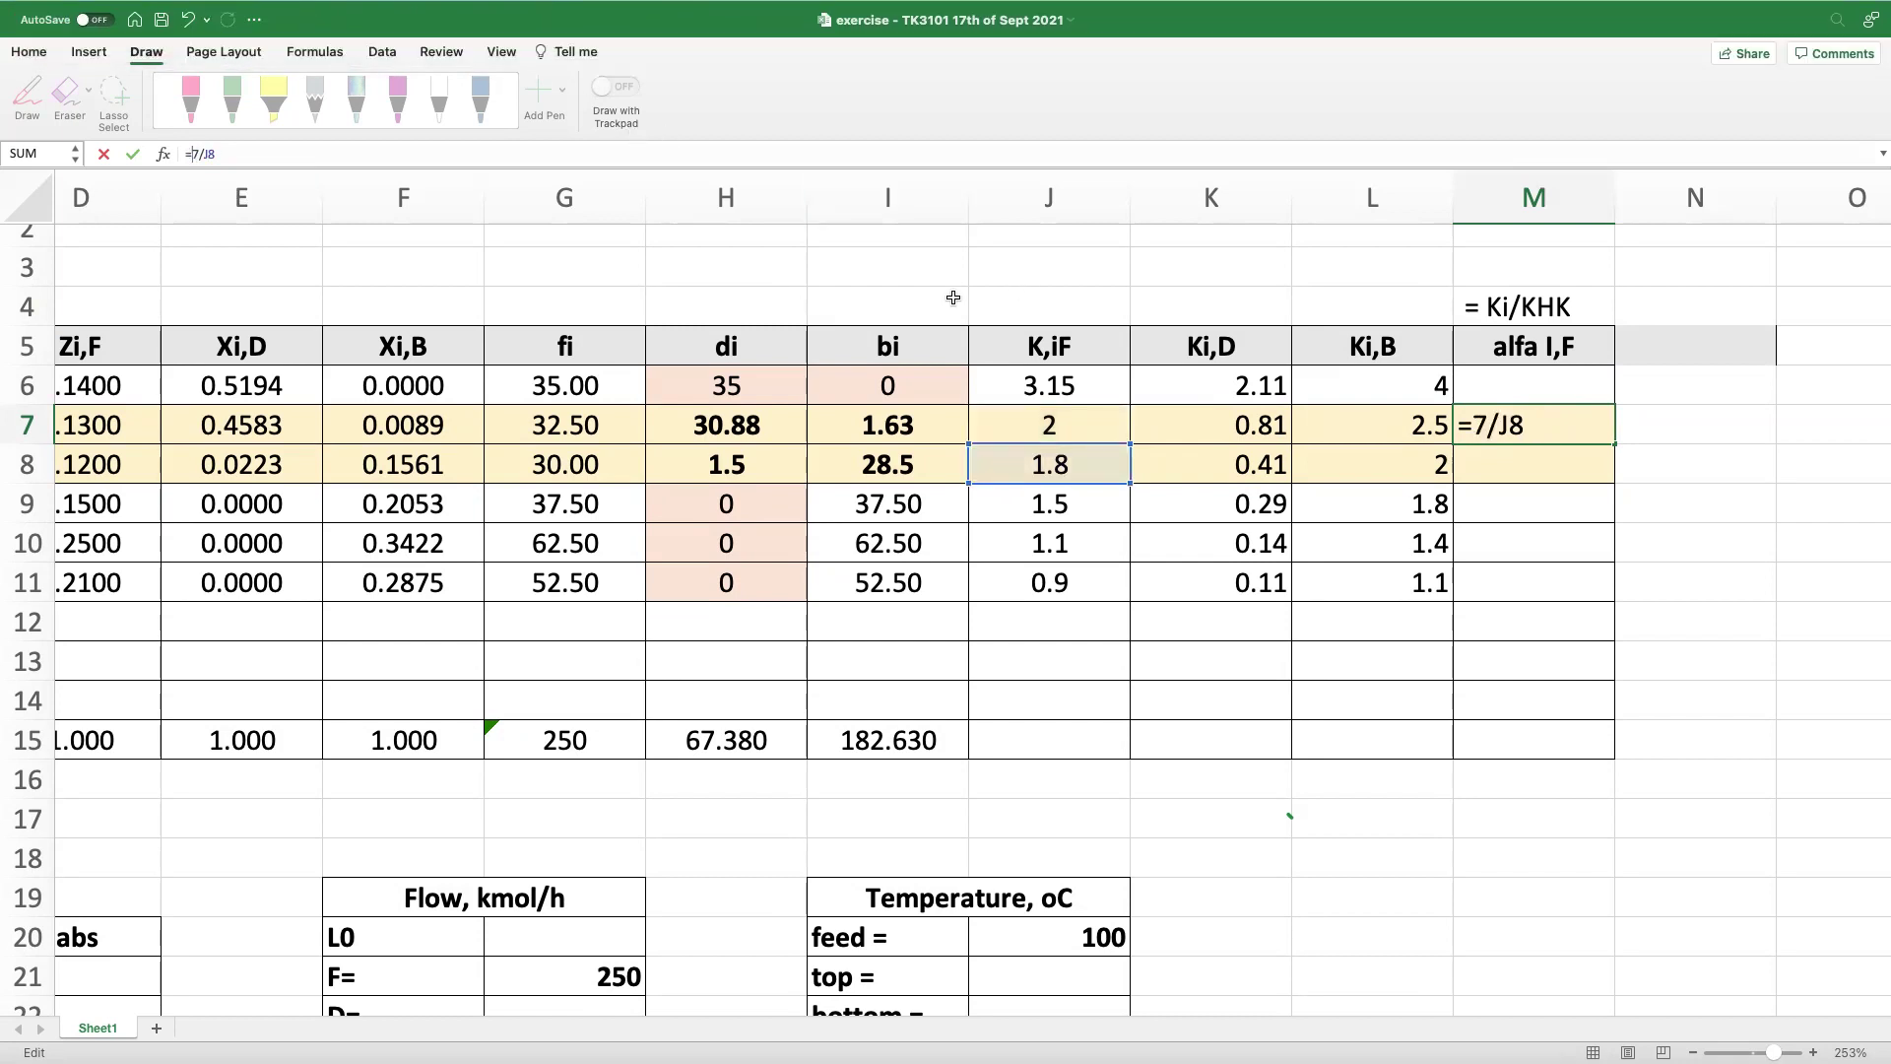
key(BackSpace)
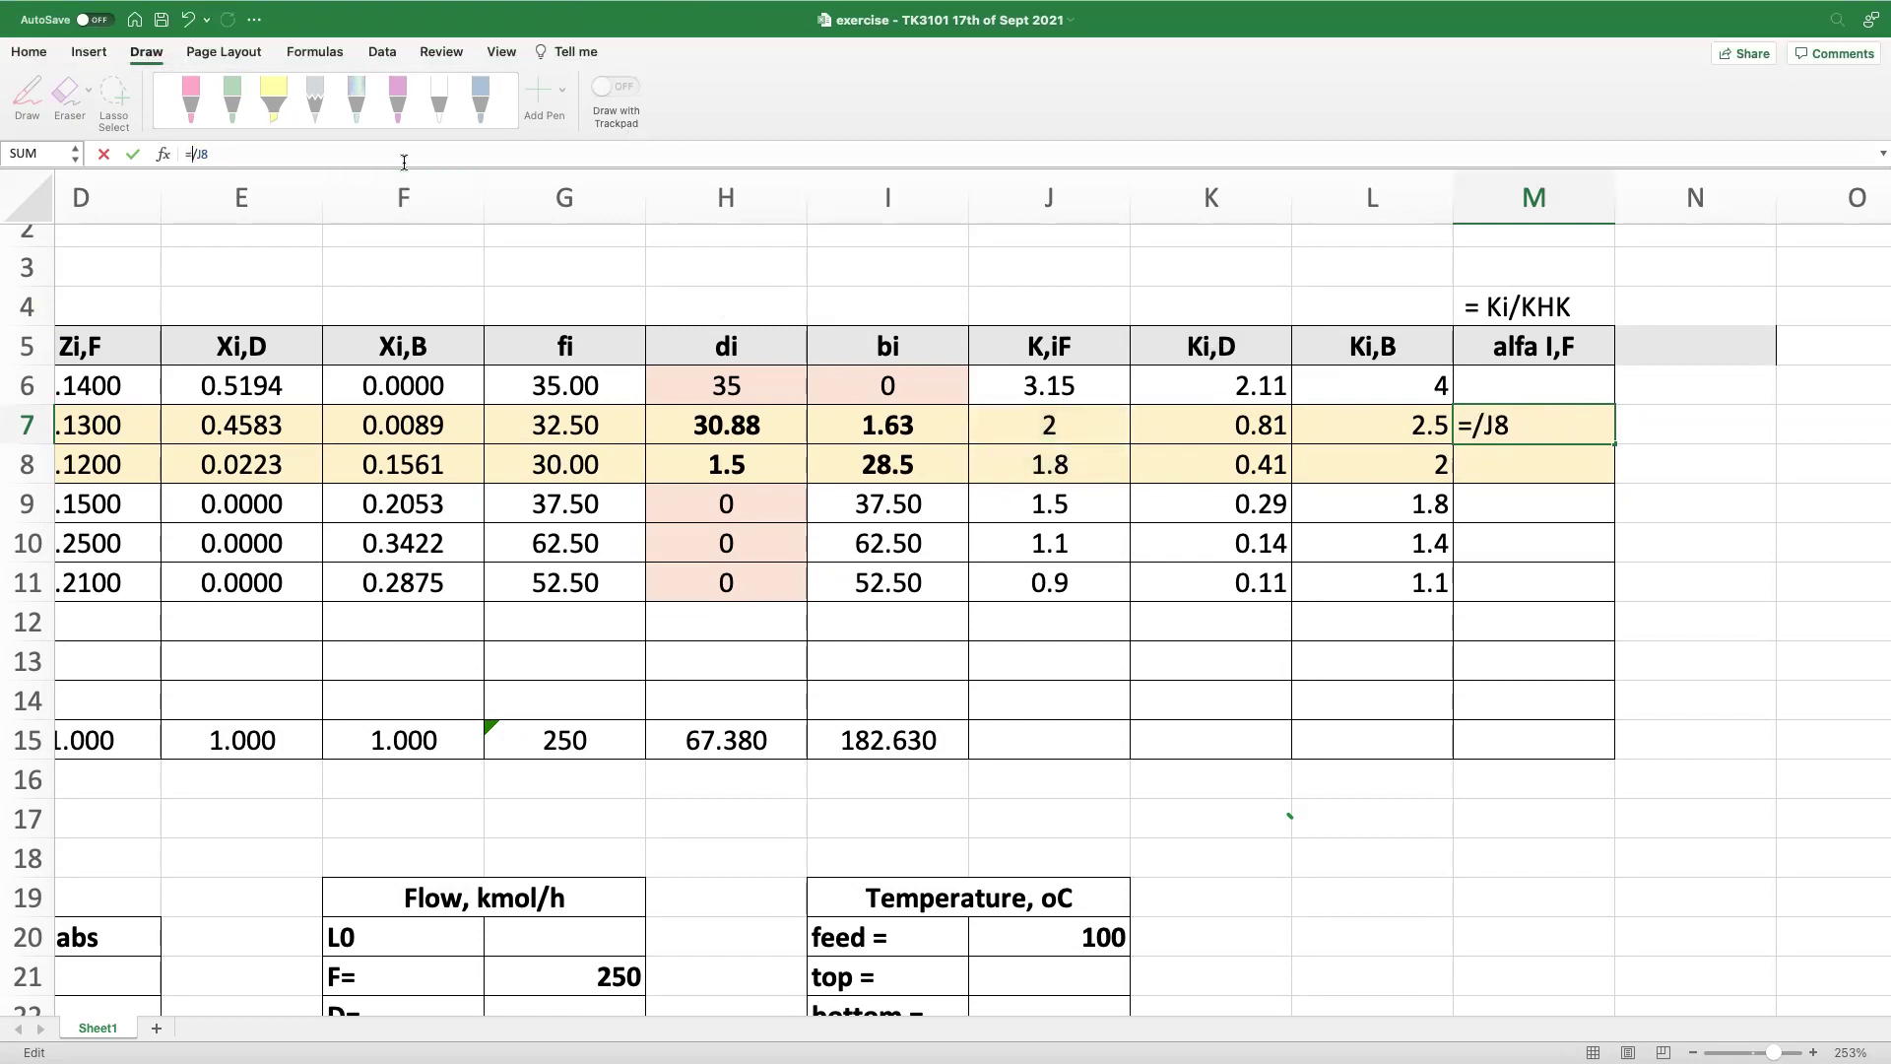
click(1050, 425)
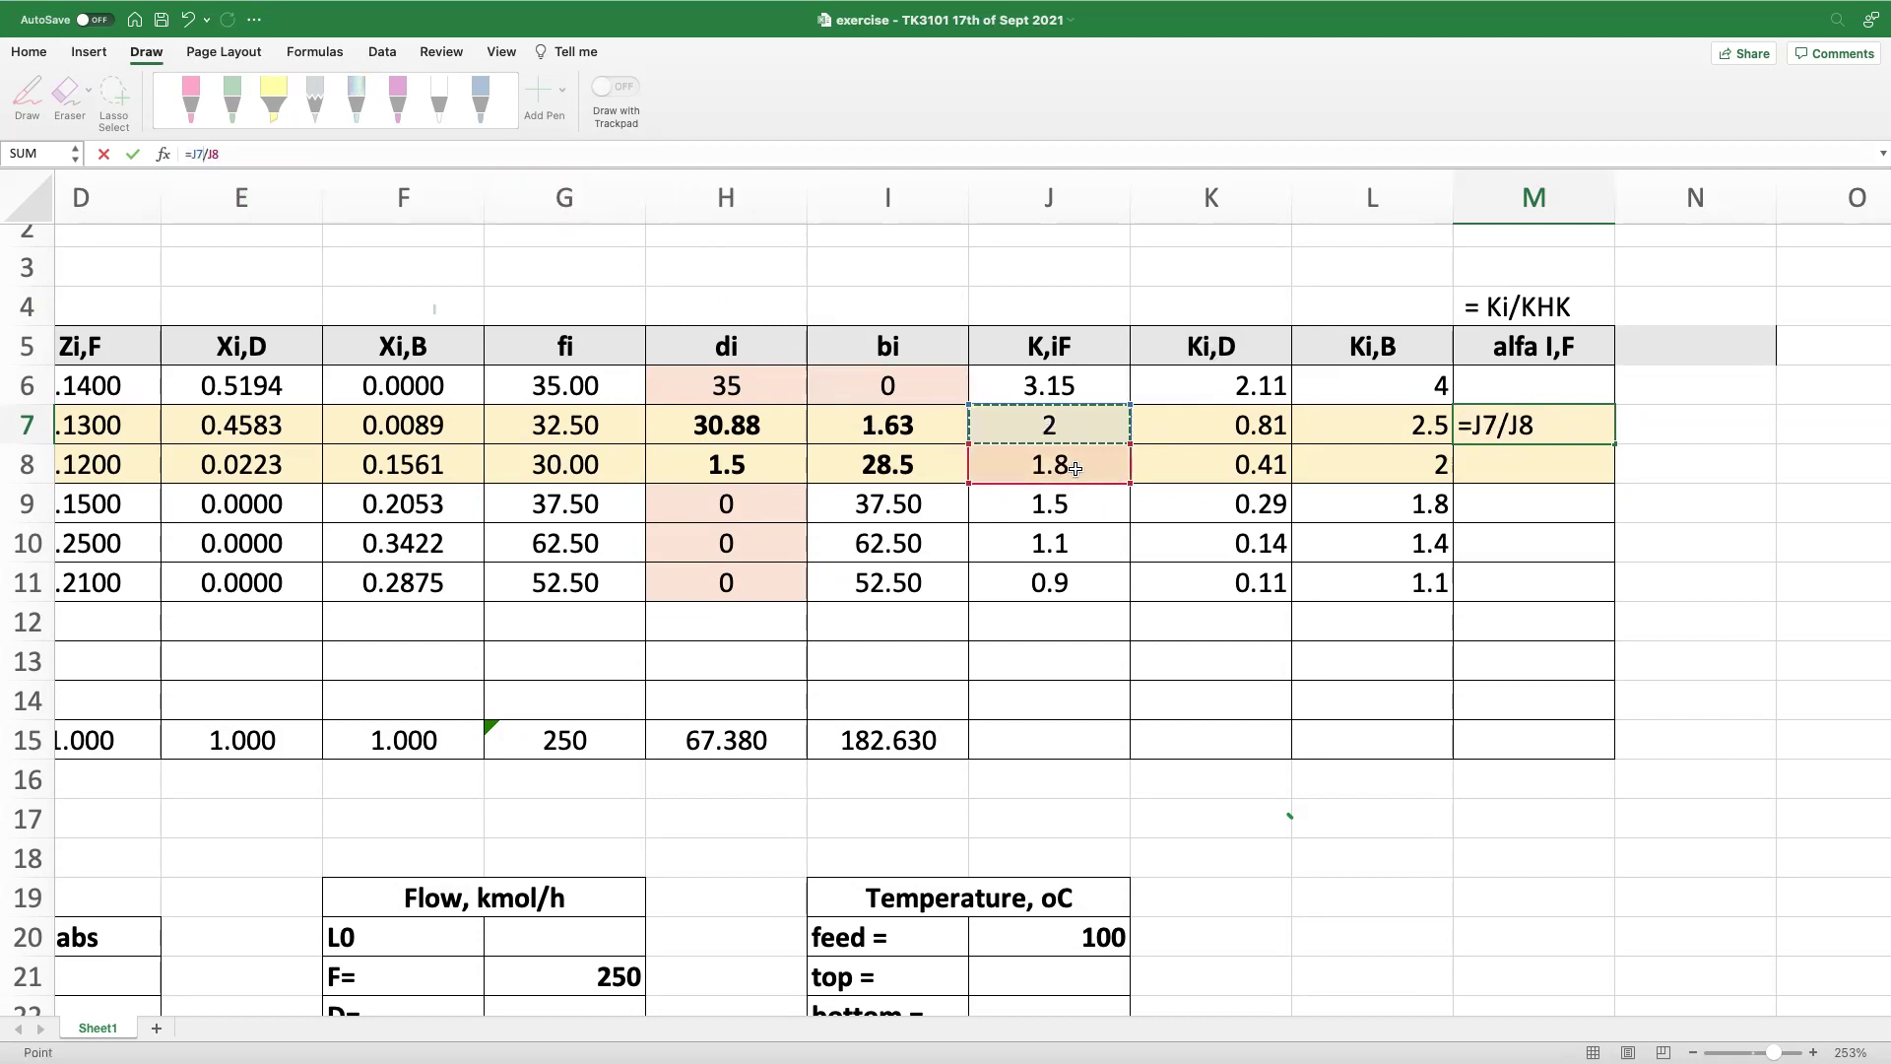
- Make the divisor absolute so that M7 holds =J7/$J$8, and fill the formula down to M8
click(207, 152)
text($J$)
key(Return)
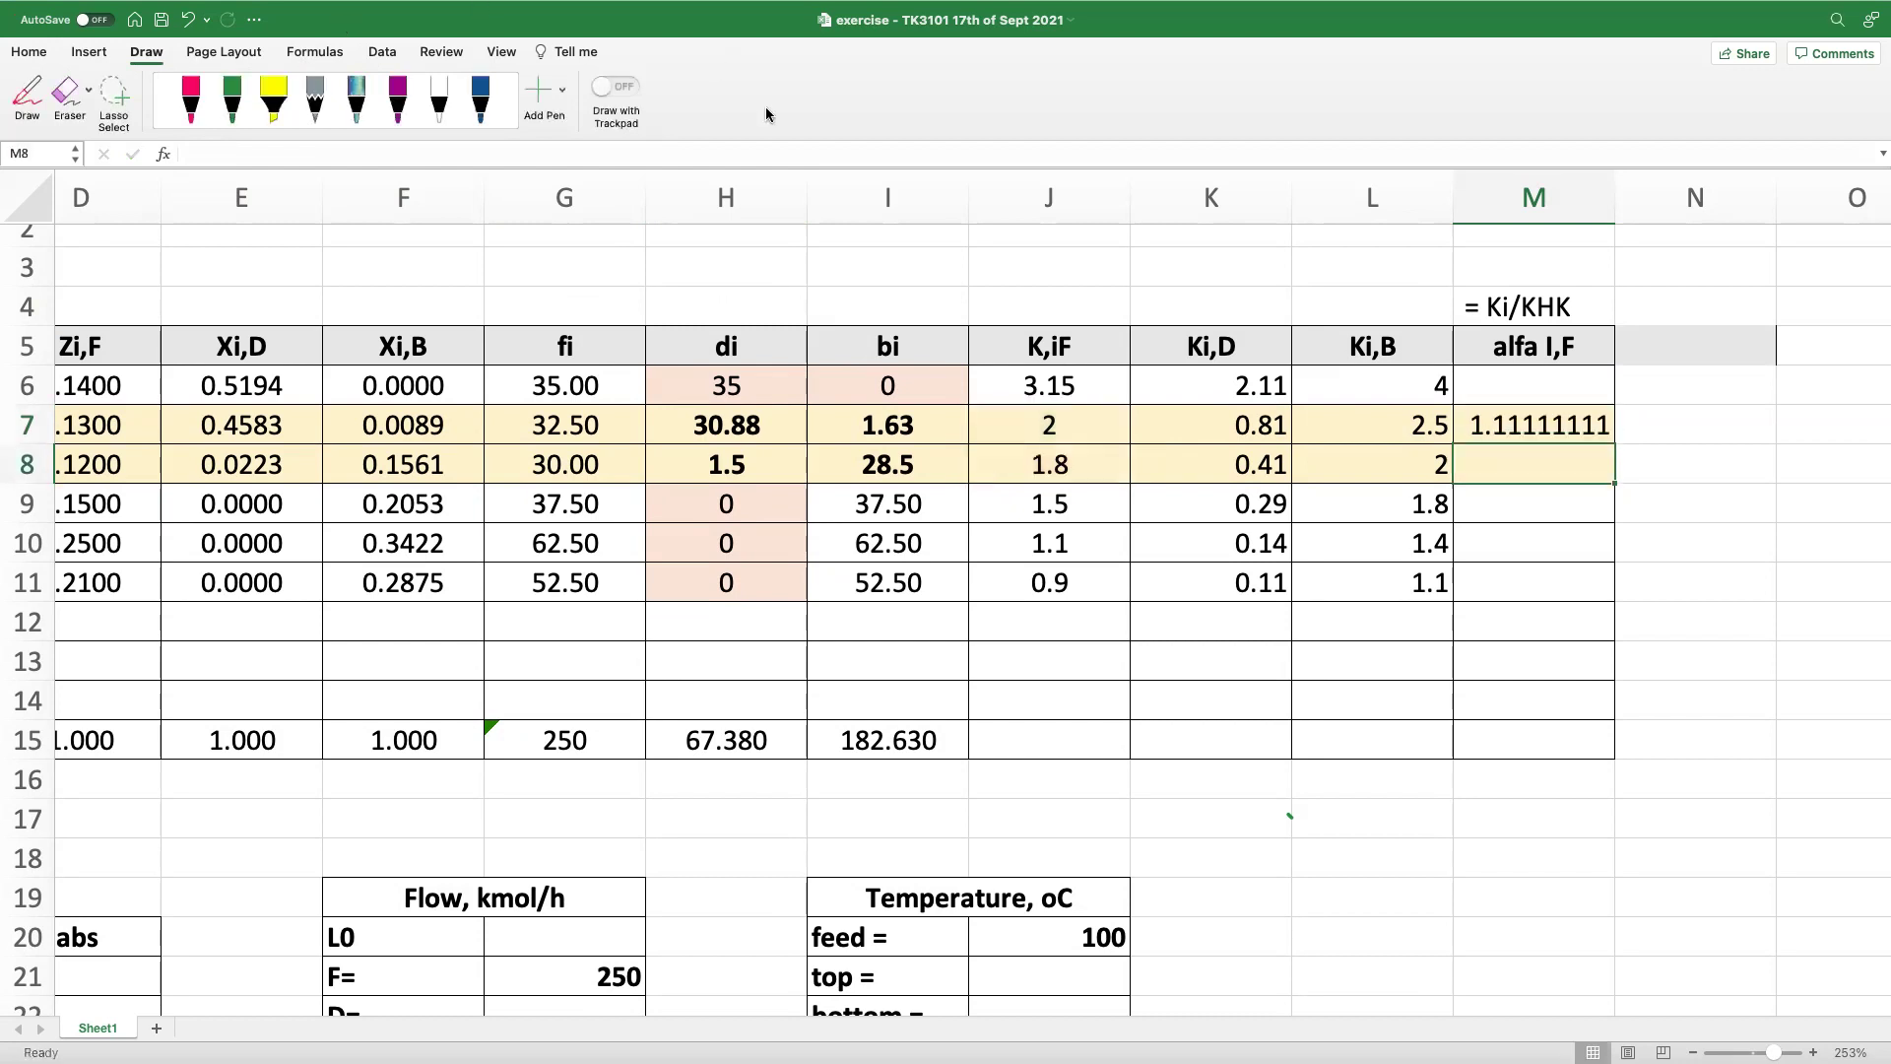
click(1556, 421)
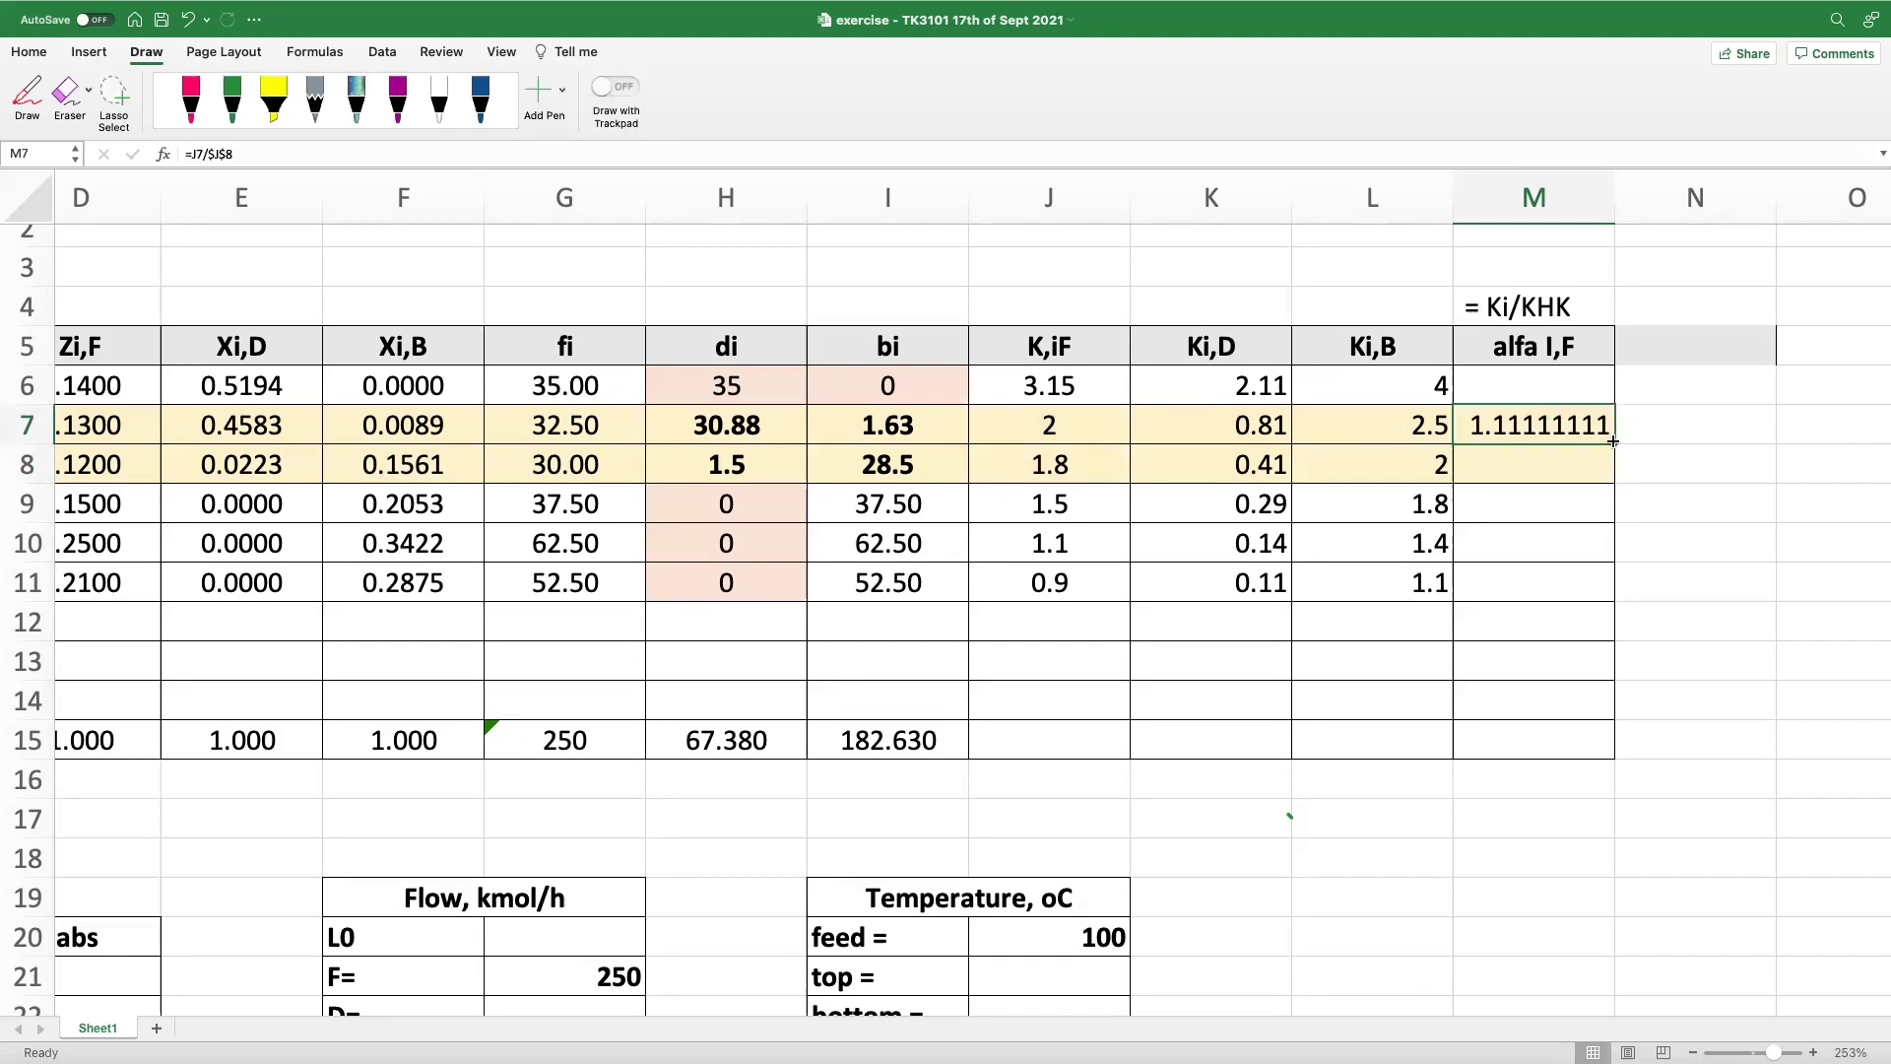
drag(1612, 442, 1608, 469)
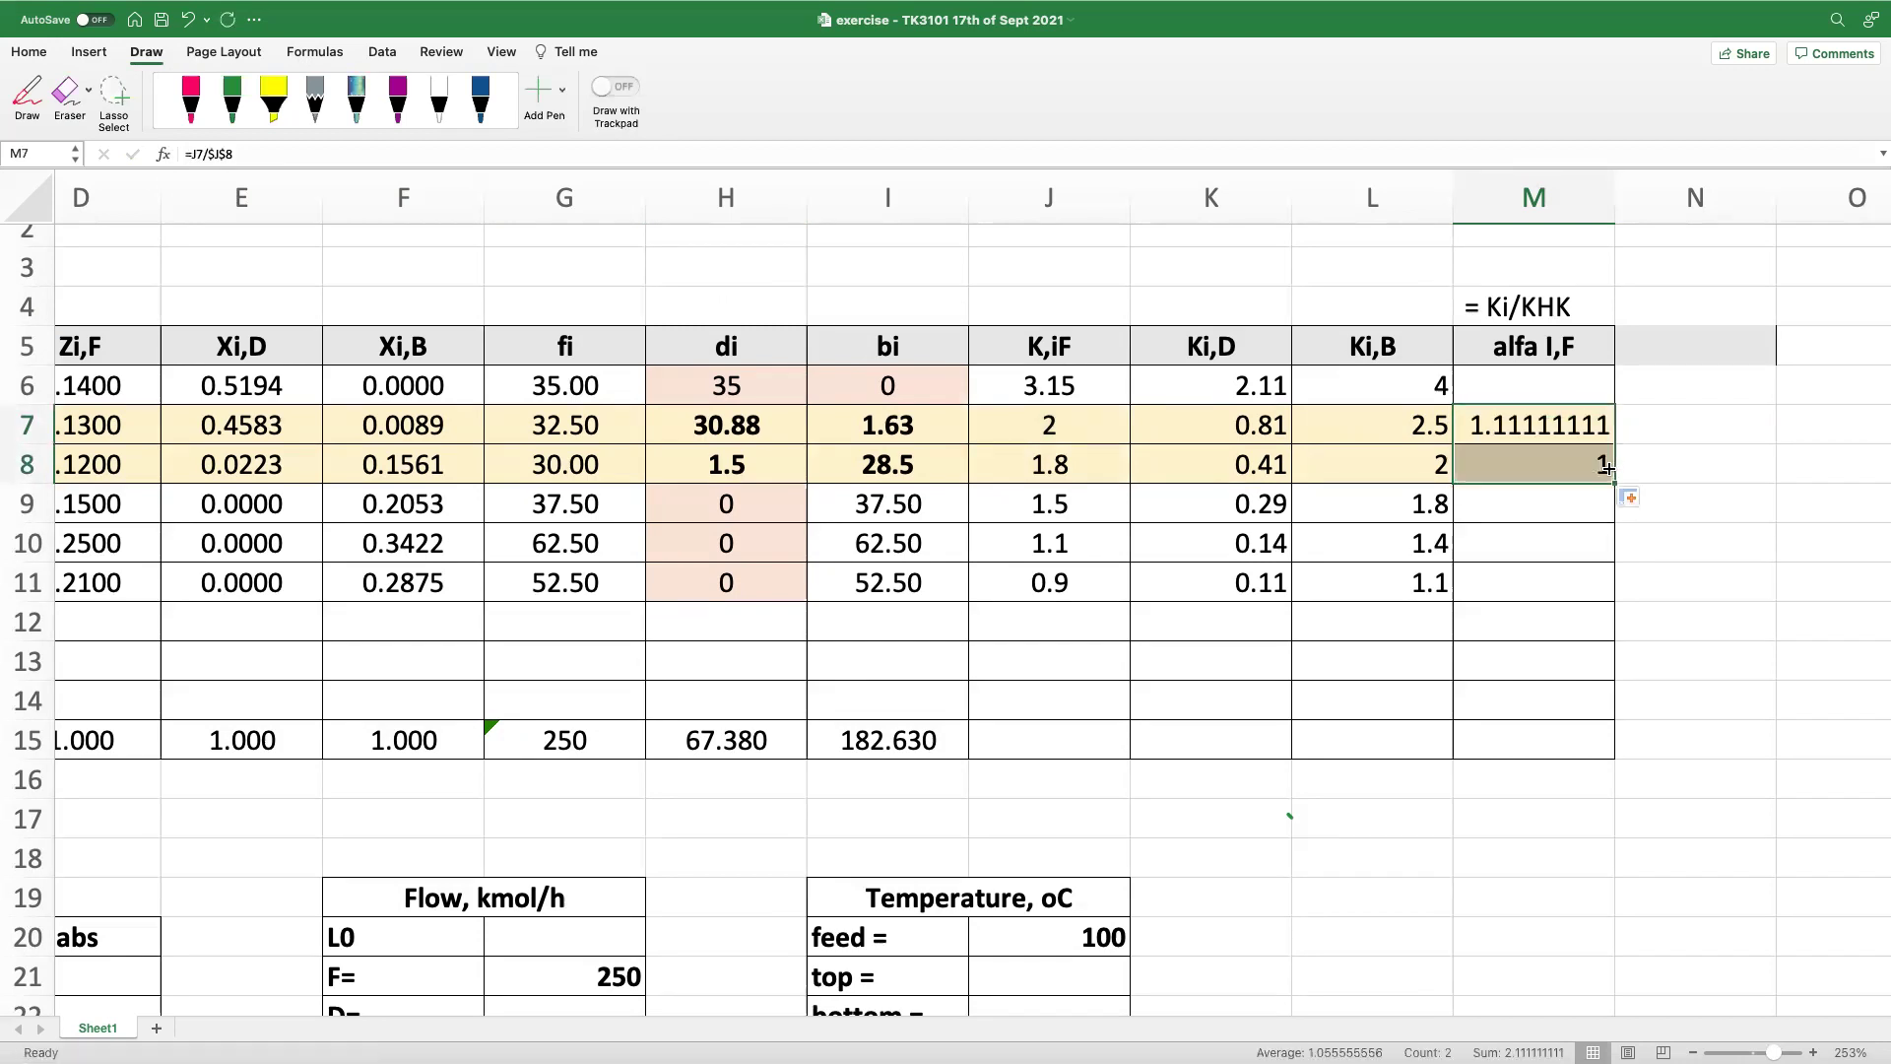
- Take the workbook out of full screen, place it beside the Fenske Method slide and consult the slide's relative volatility equations
mouse_move(1022, 5)
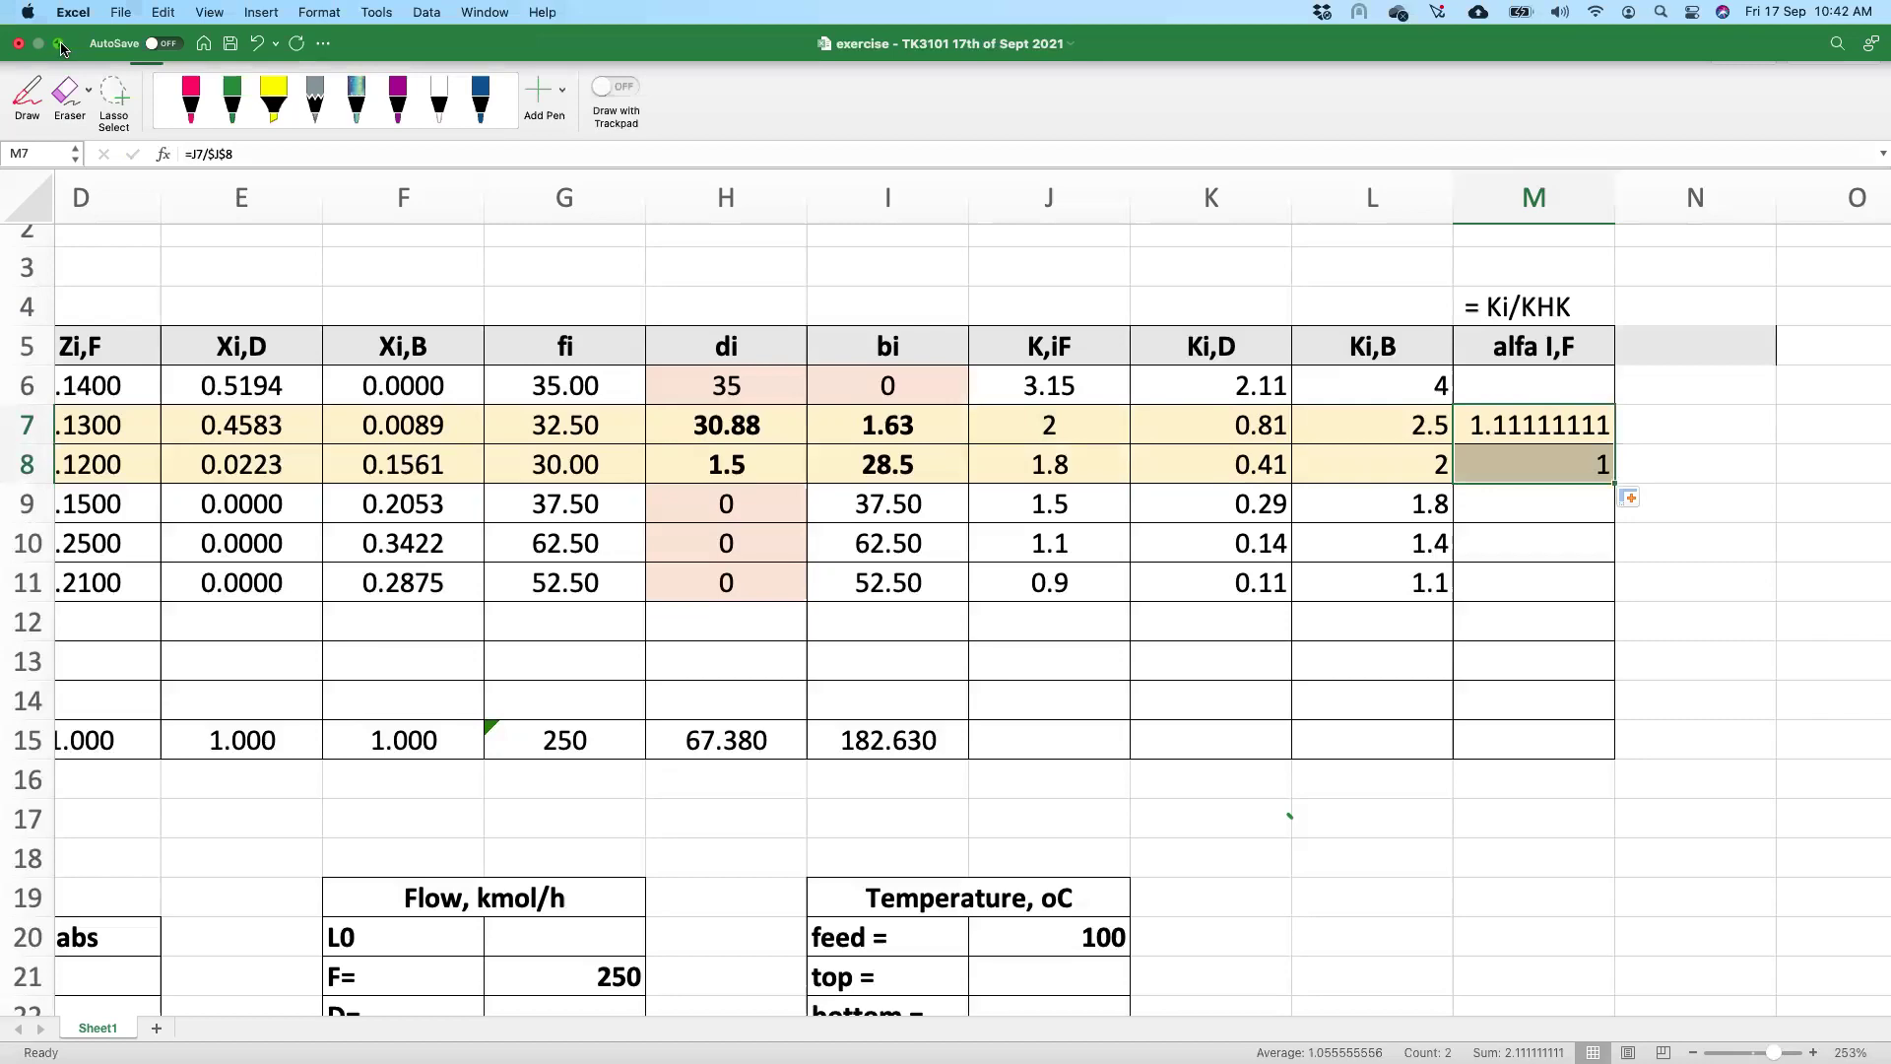
click(61, 45)
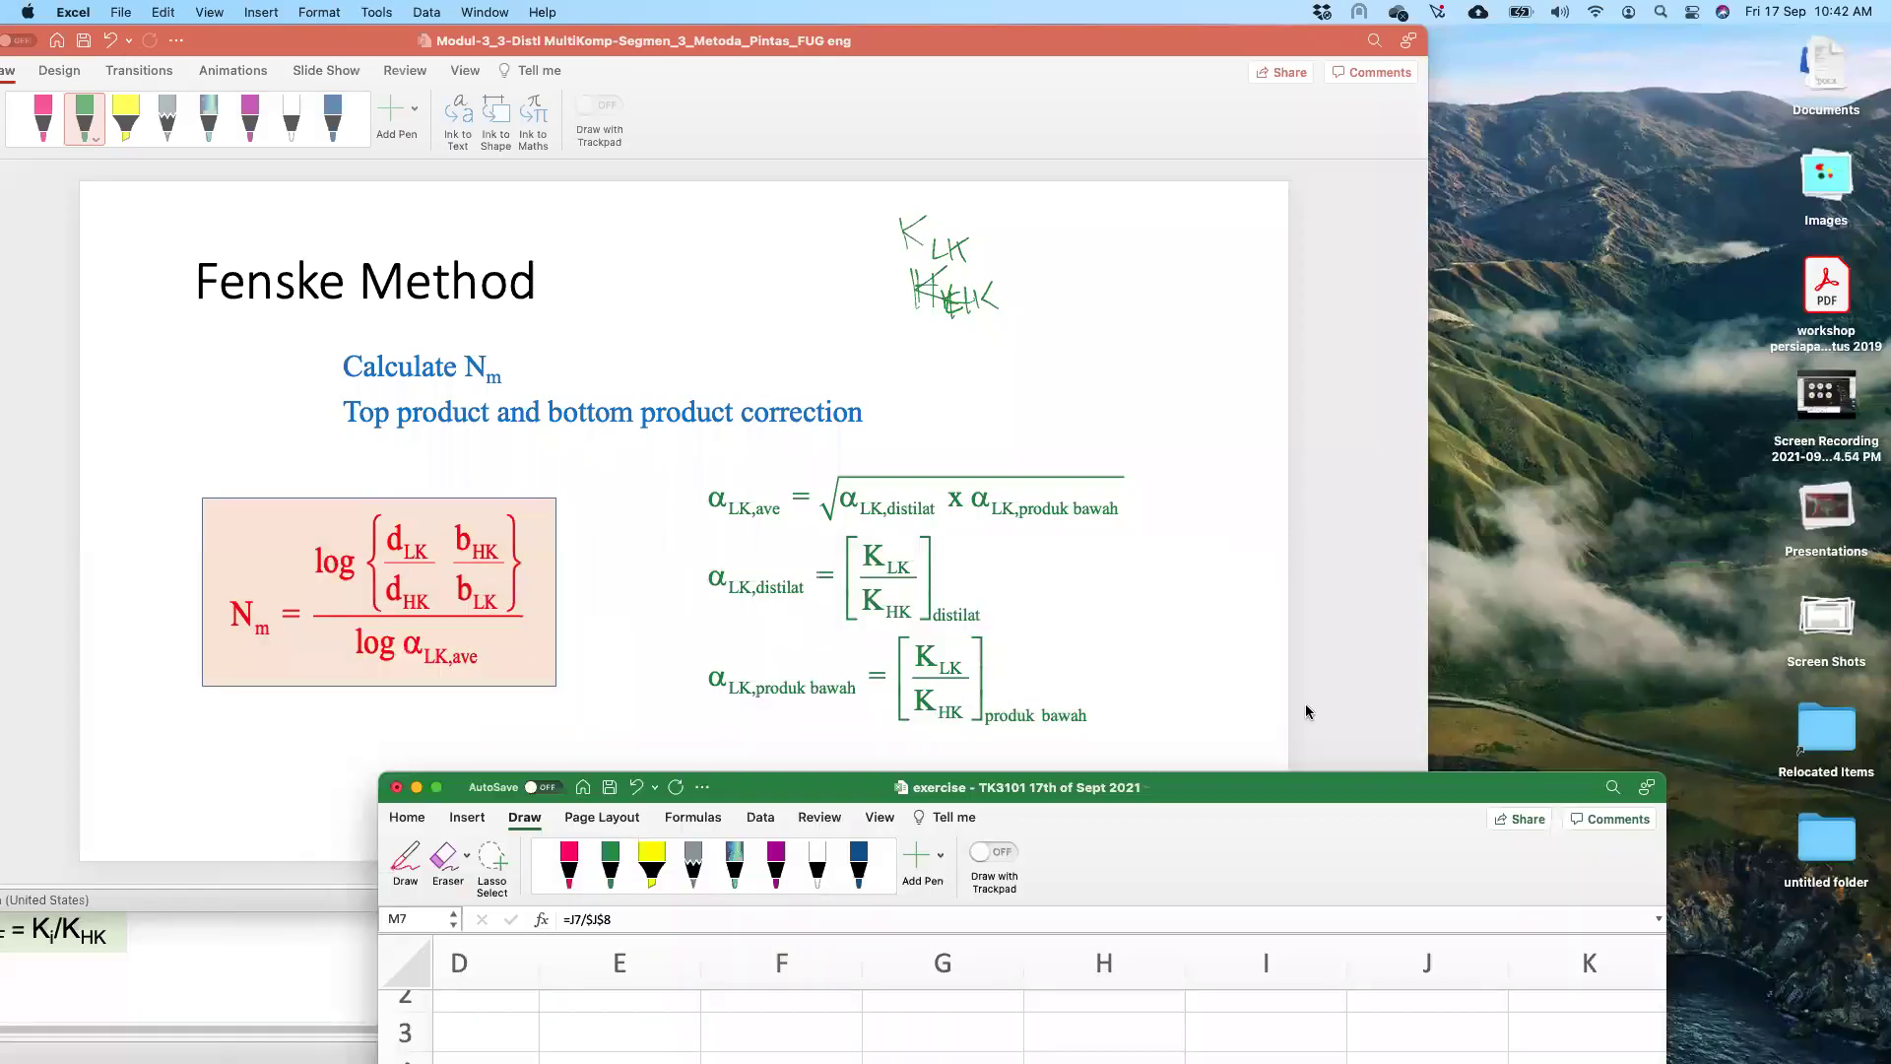
drag(1347, 791, 1590, 90)
scroll(1172, 468, right, 5)
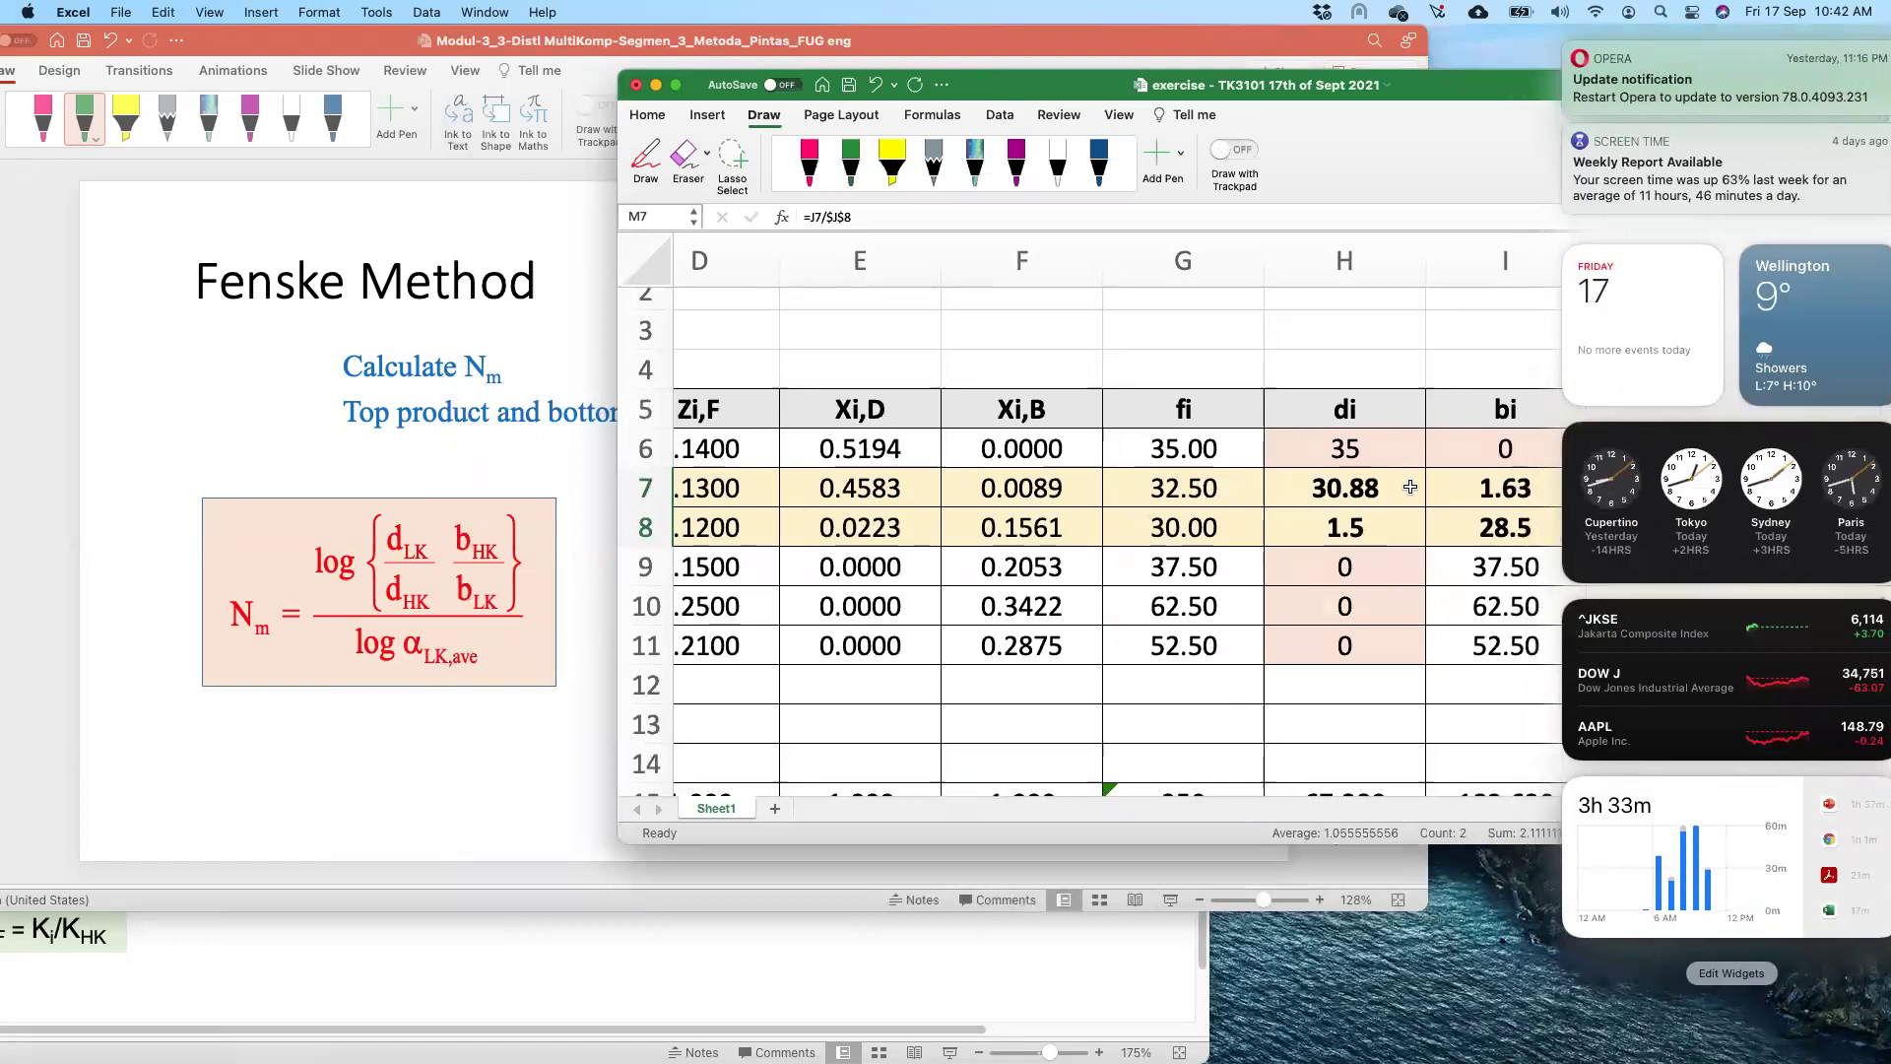
click(1172, 463)
scroll(1172, 467, right, 10)
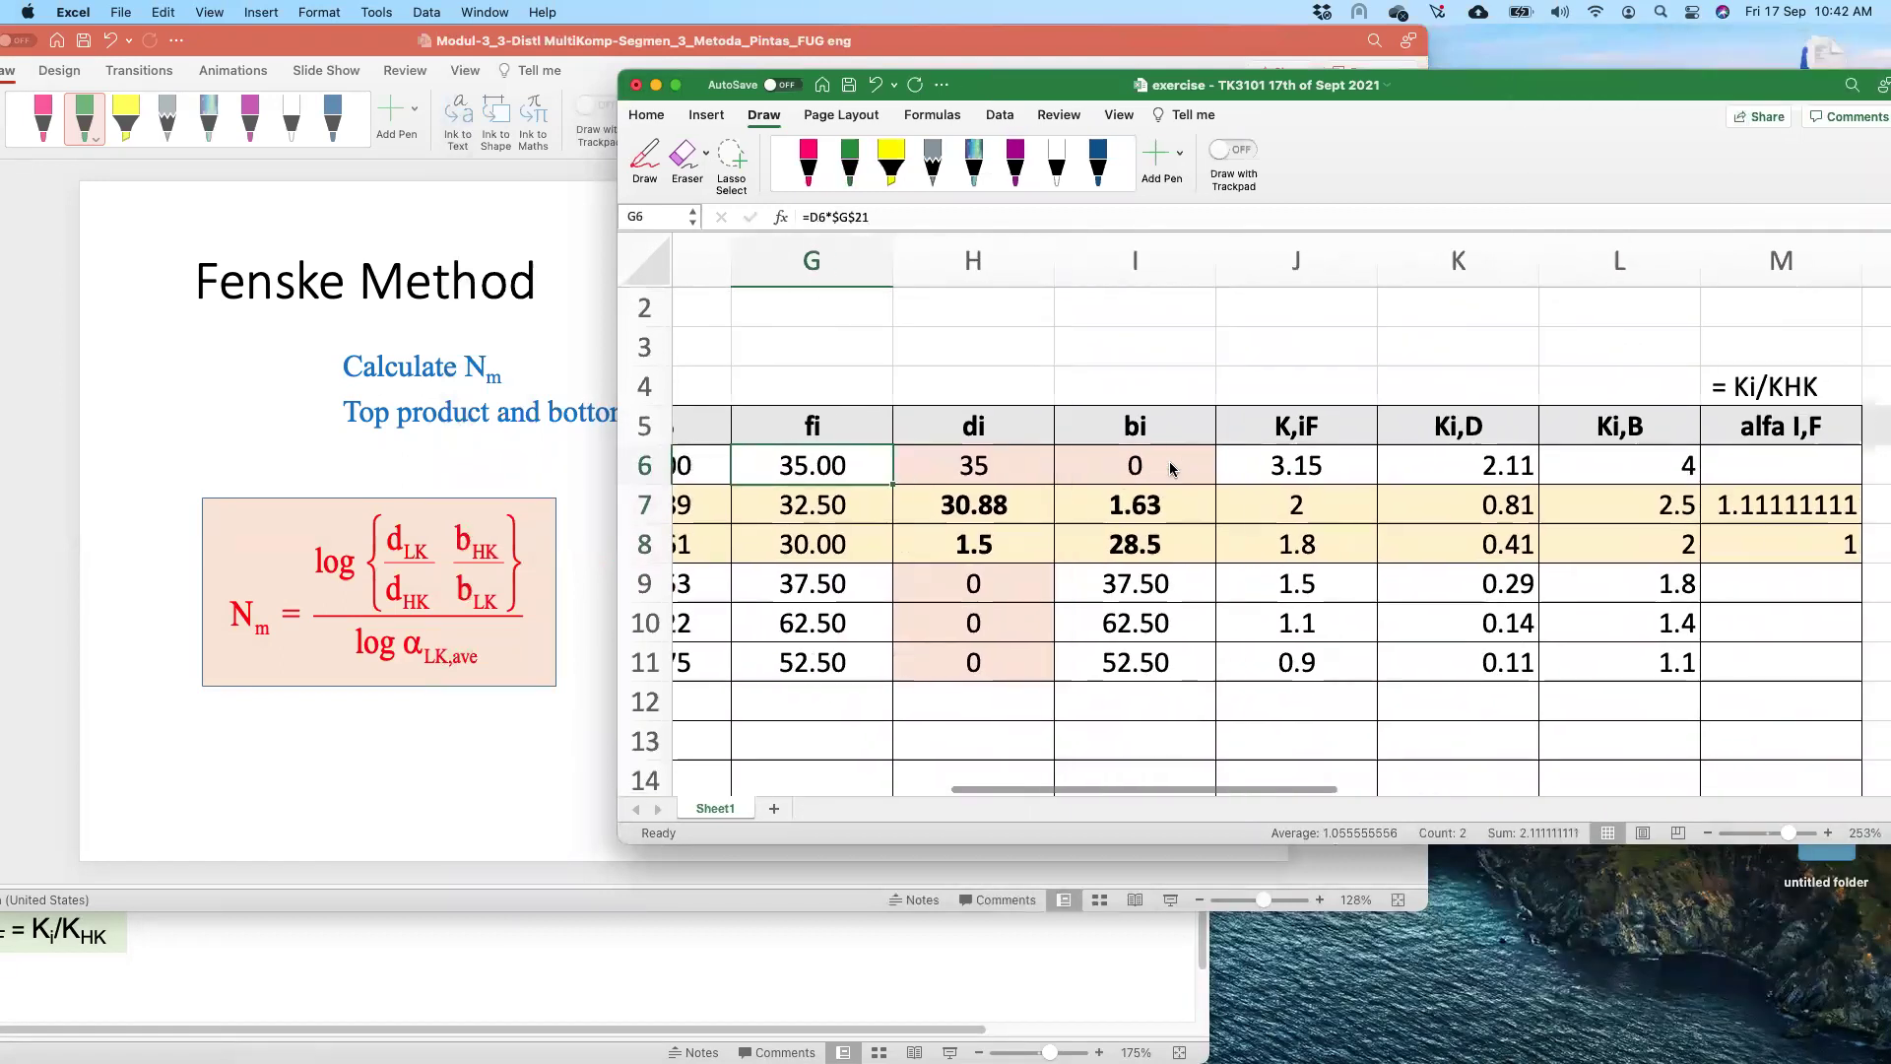
scroll(1281, 433, up, 1)
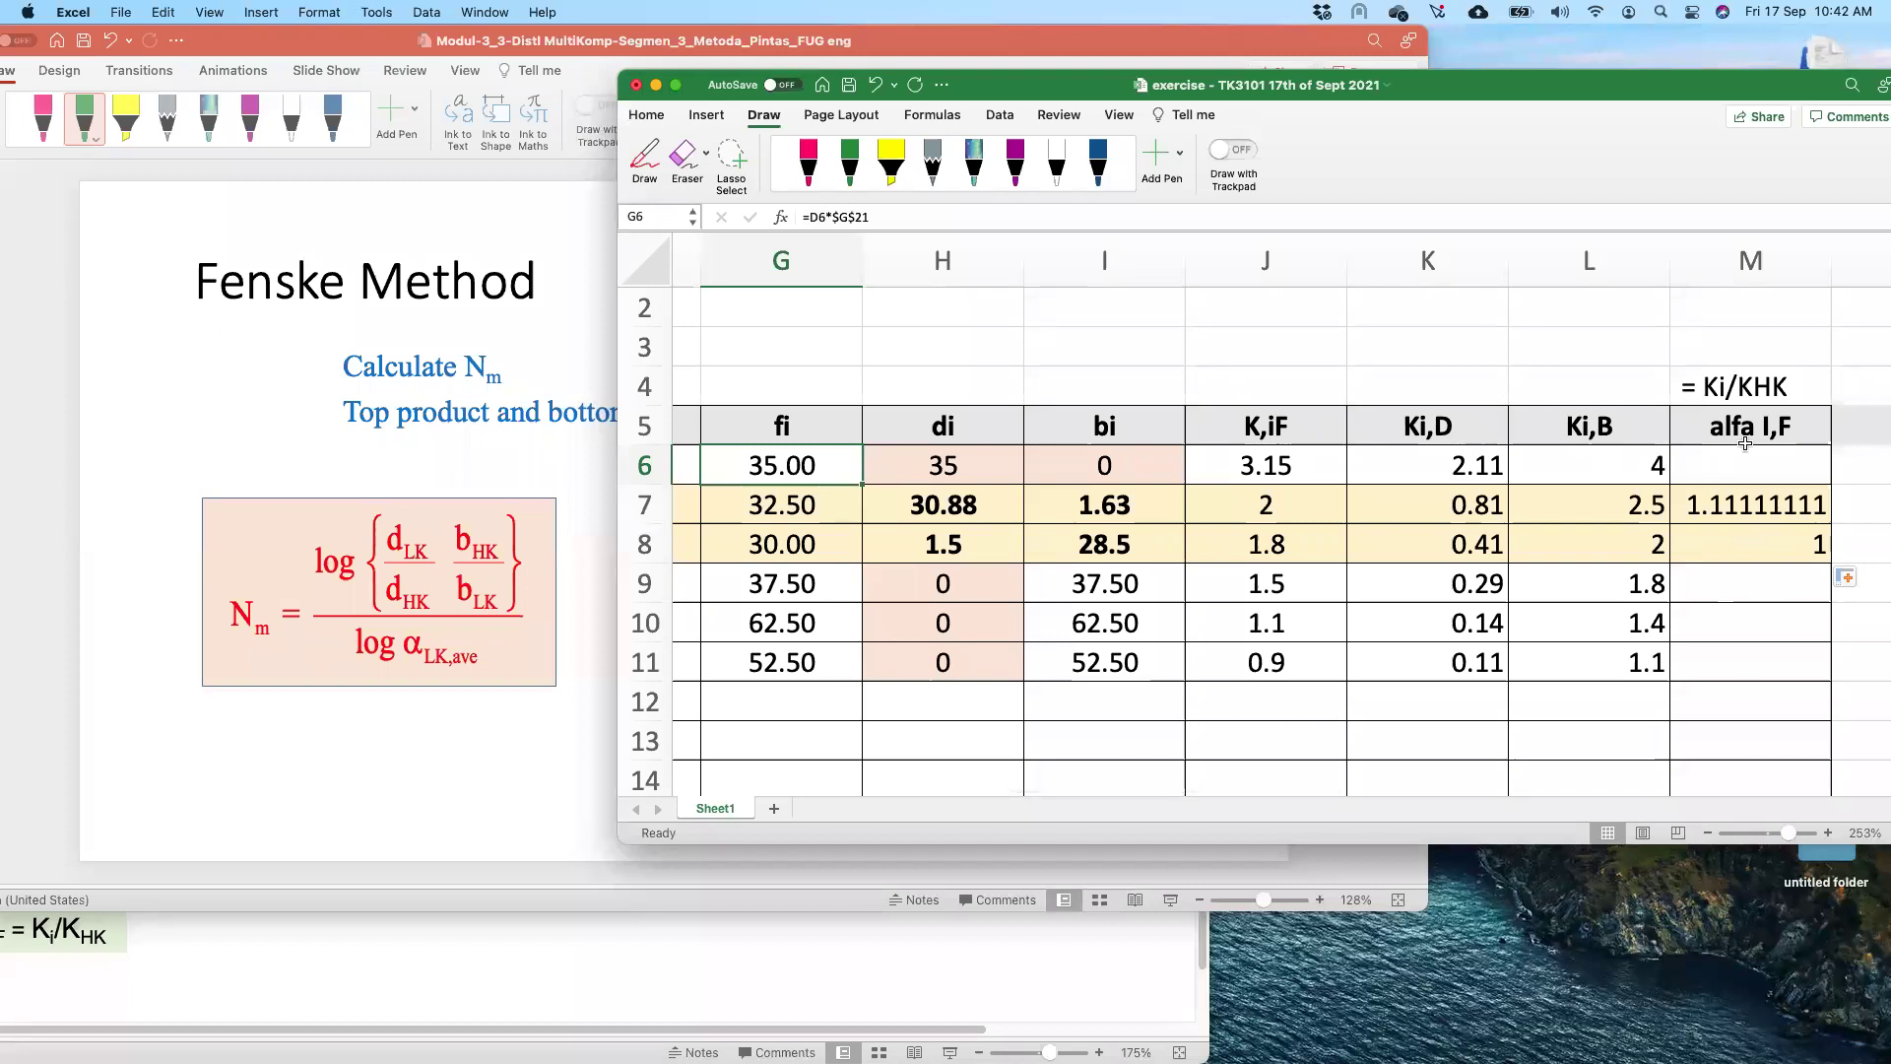
click(494, 415)
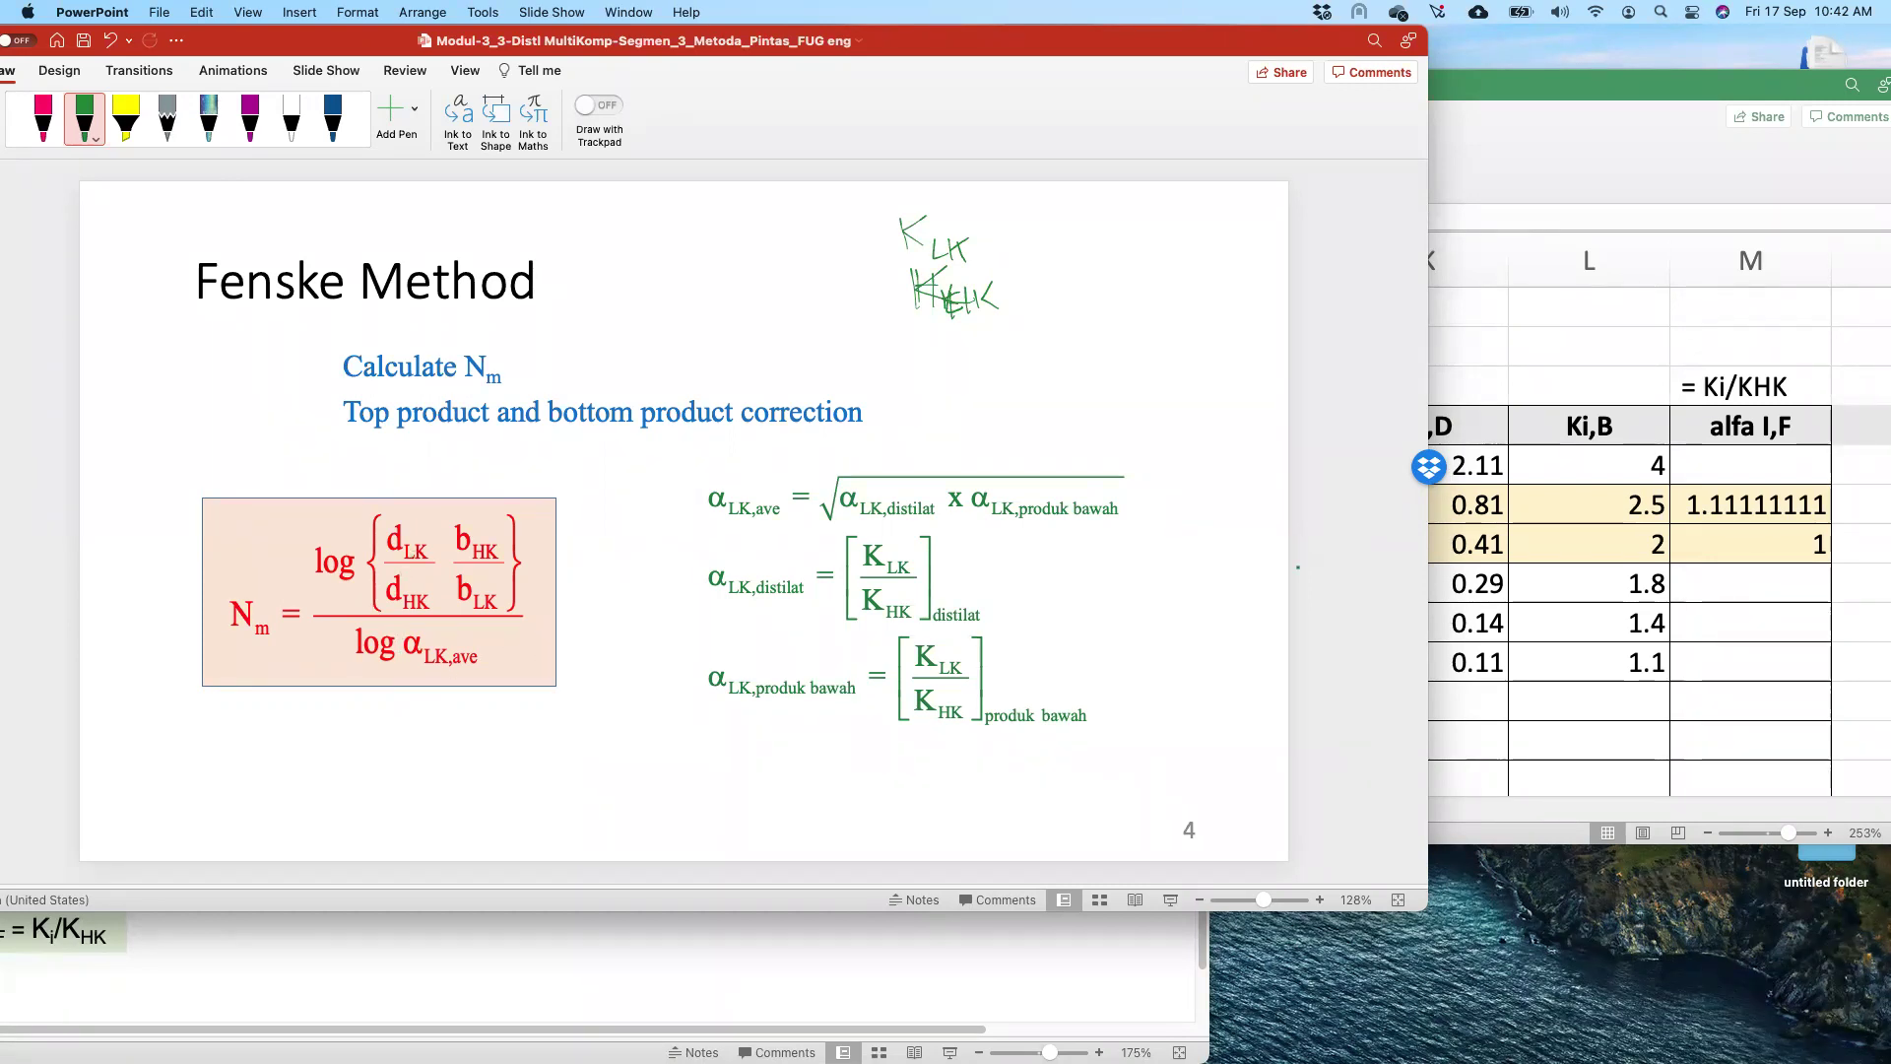
click(1574, 671)
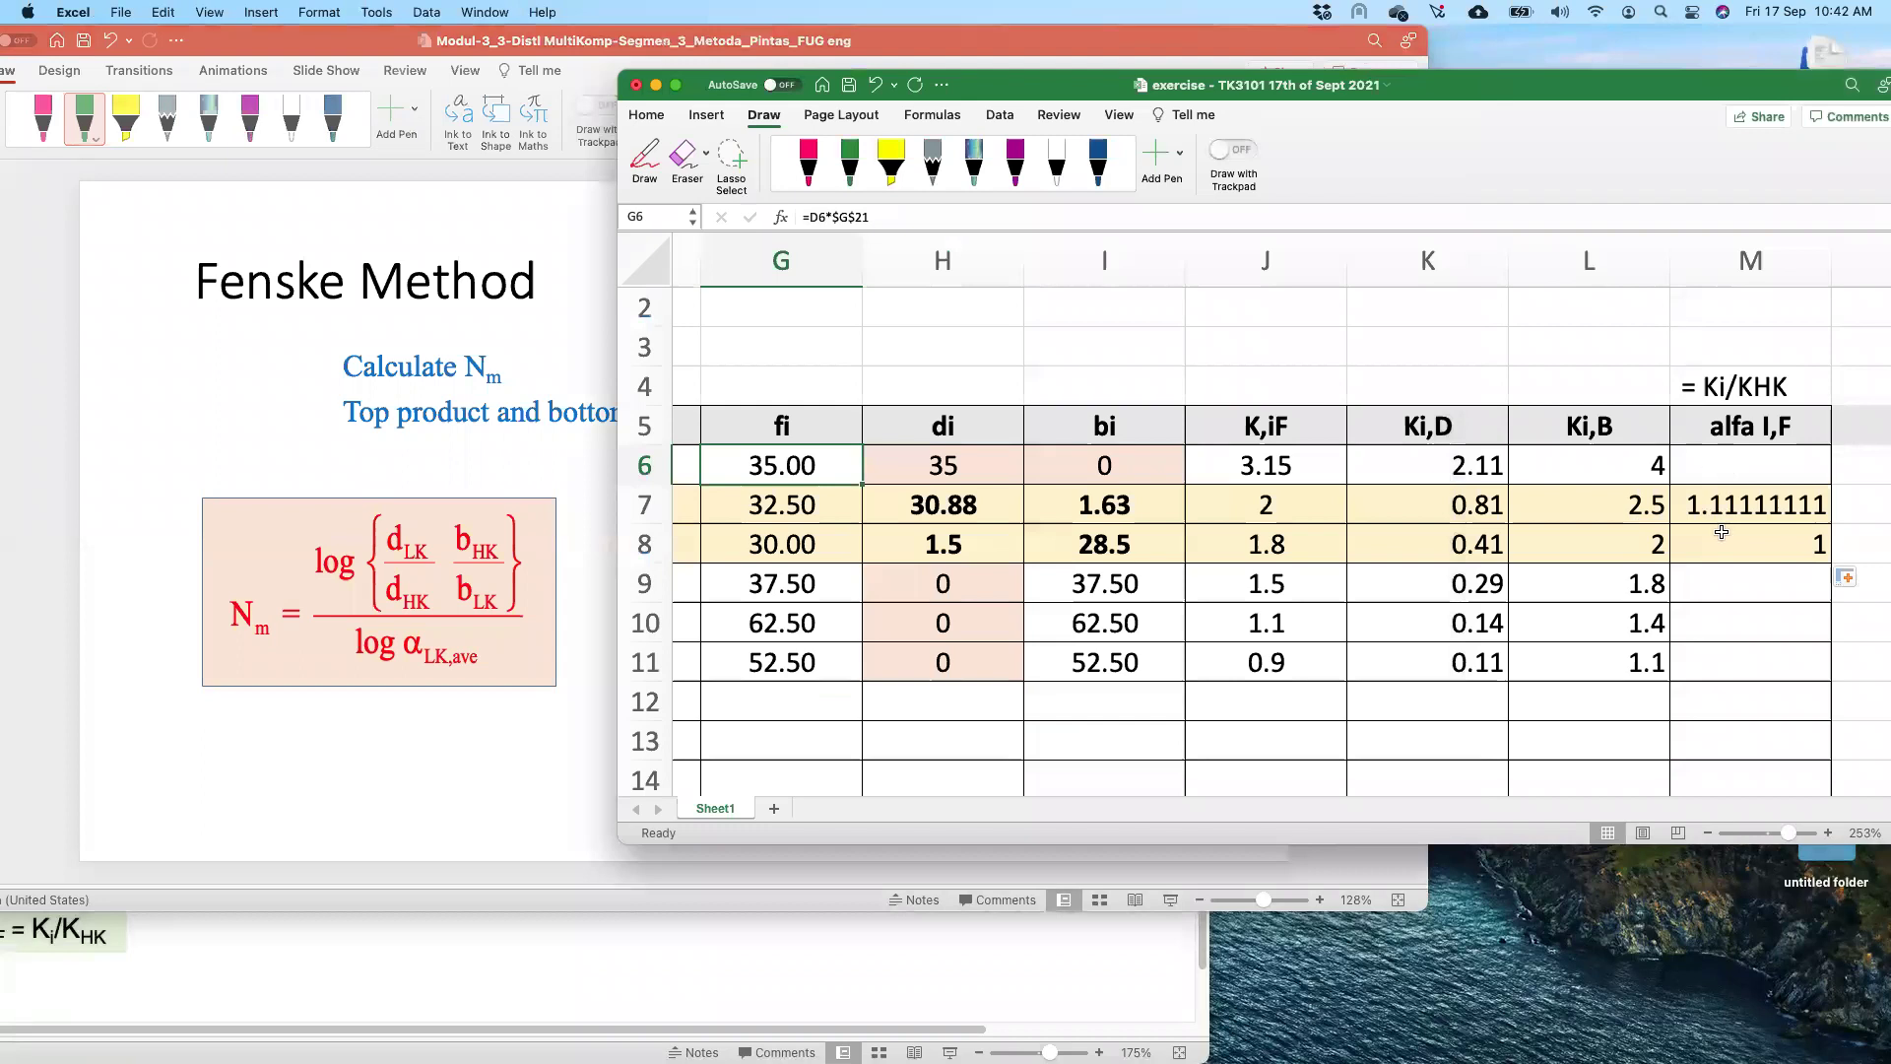
- Add the column headings "alfa I, D" in N5, "alfa I, B" in O5 and "Alfa I, average" in P5
scroll(1698, 570, right, 3)
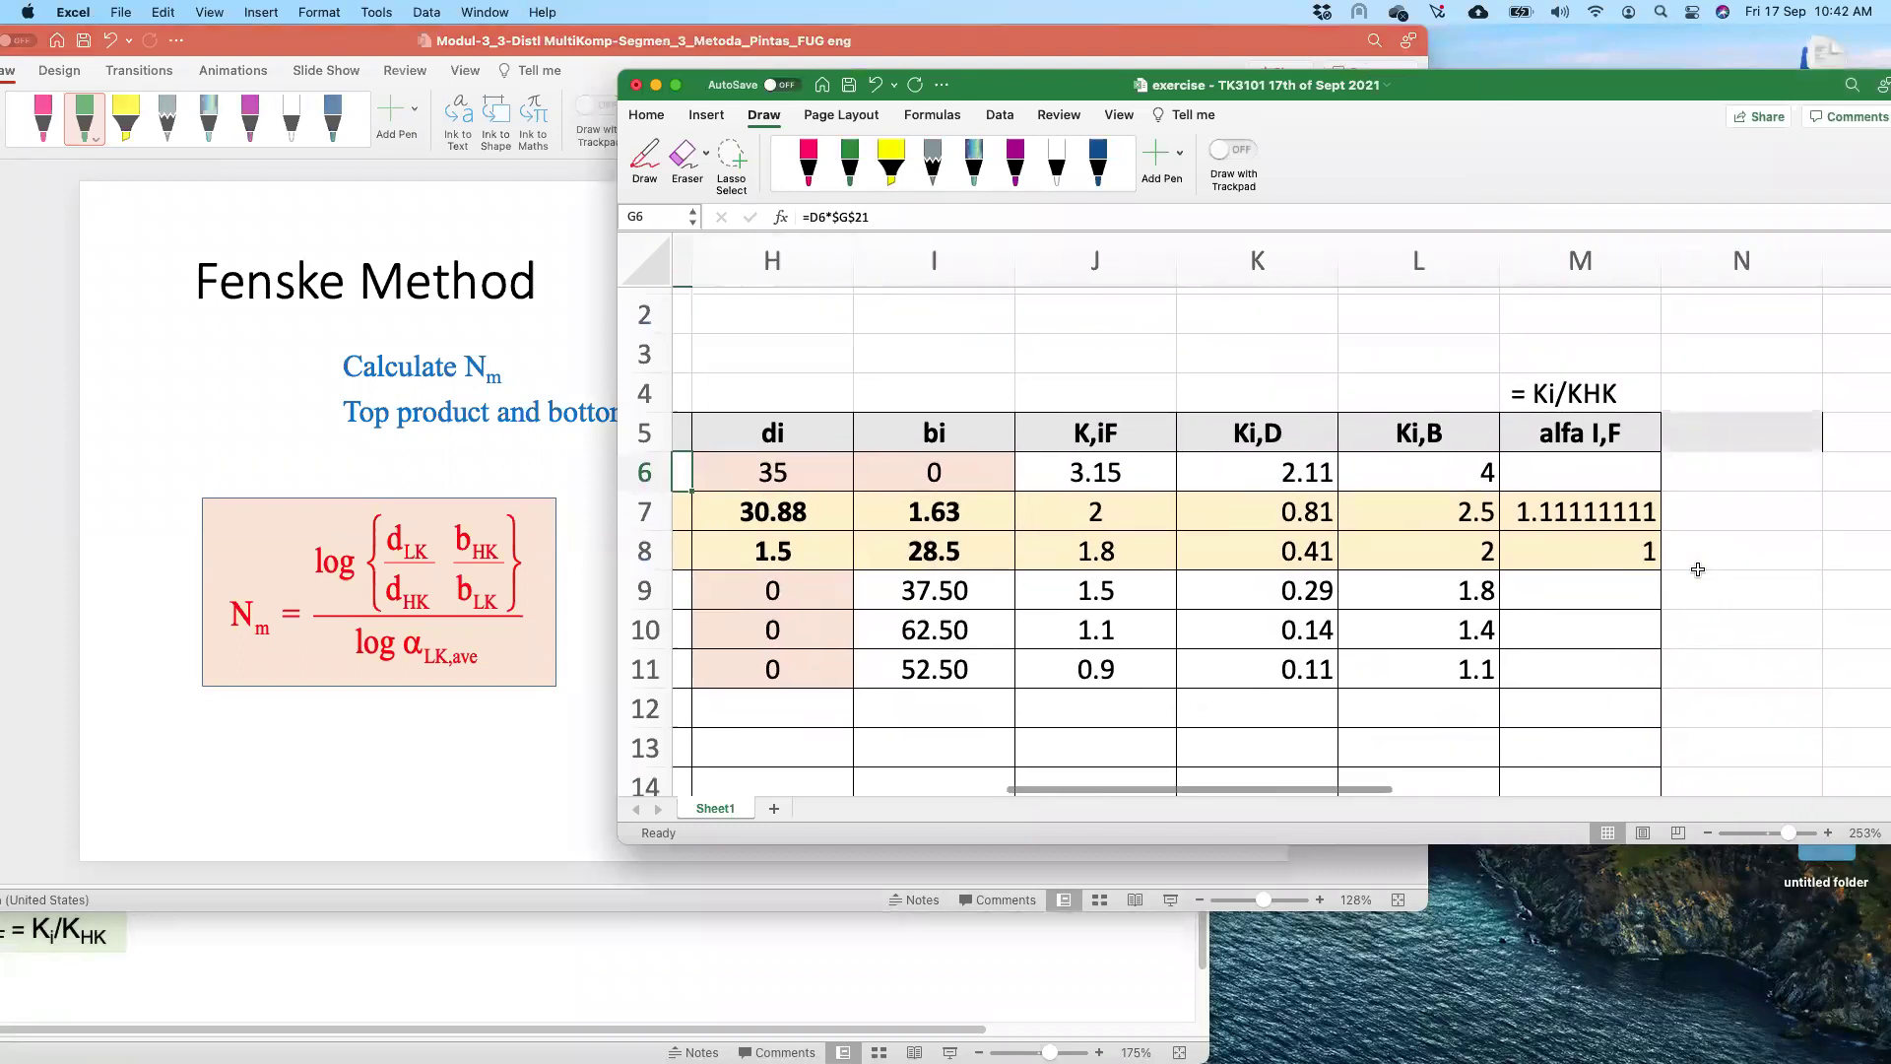
click(1682, 439)
text(alfa I, D)
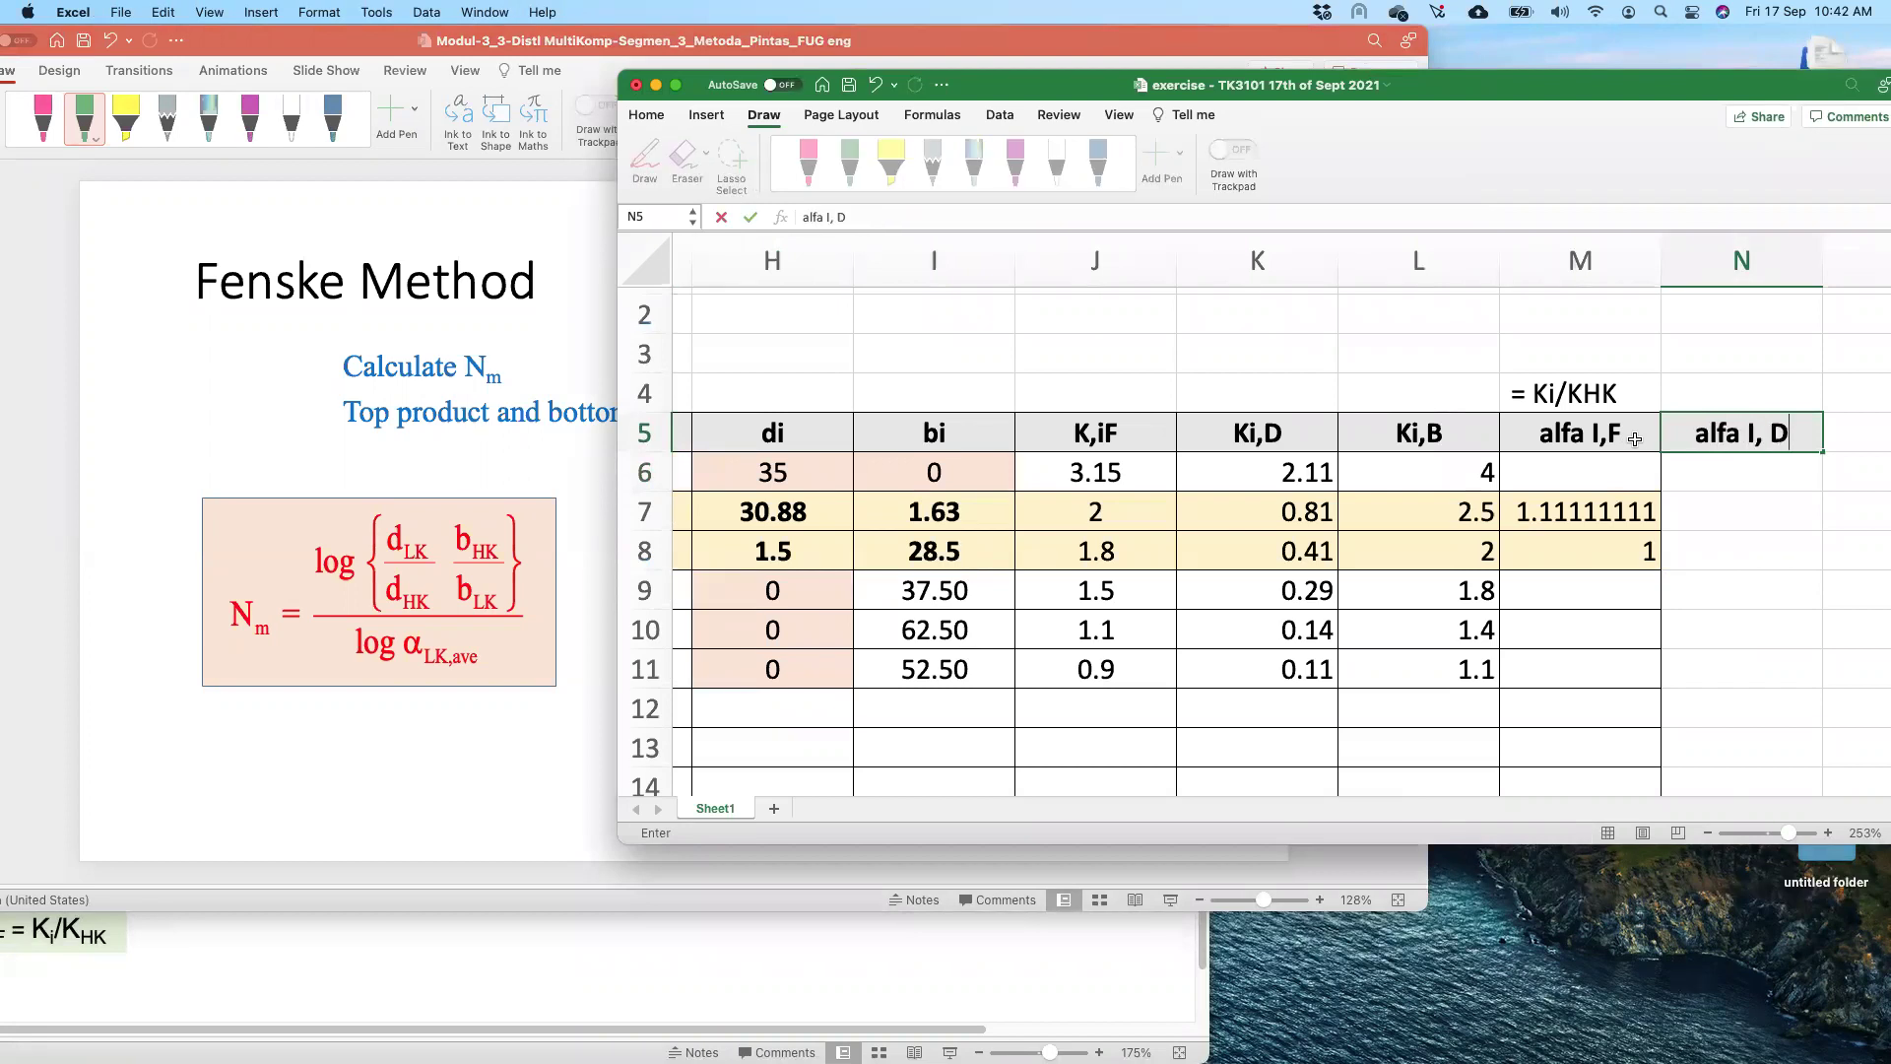
key(Tab)
text(alfa)
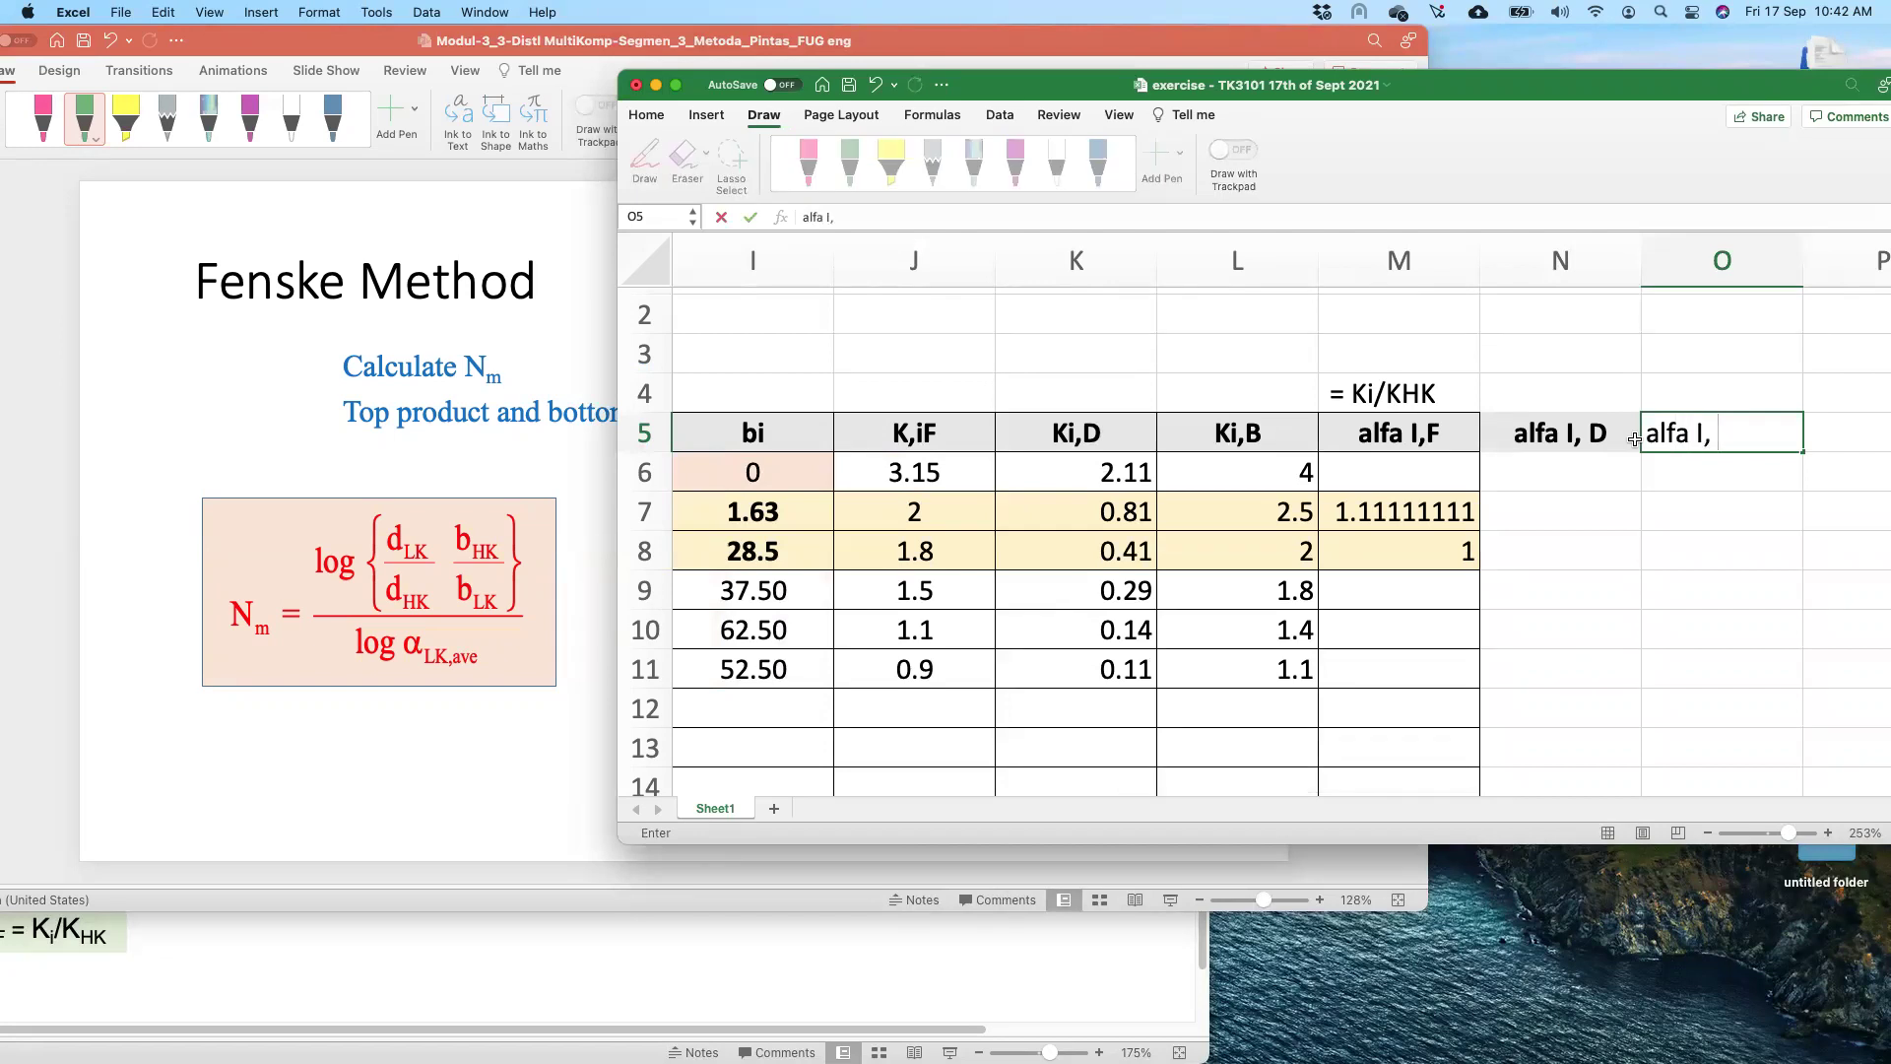
key(Tab)
text(A)
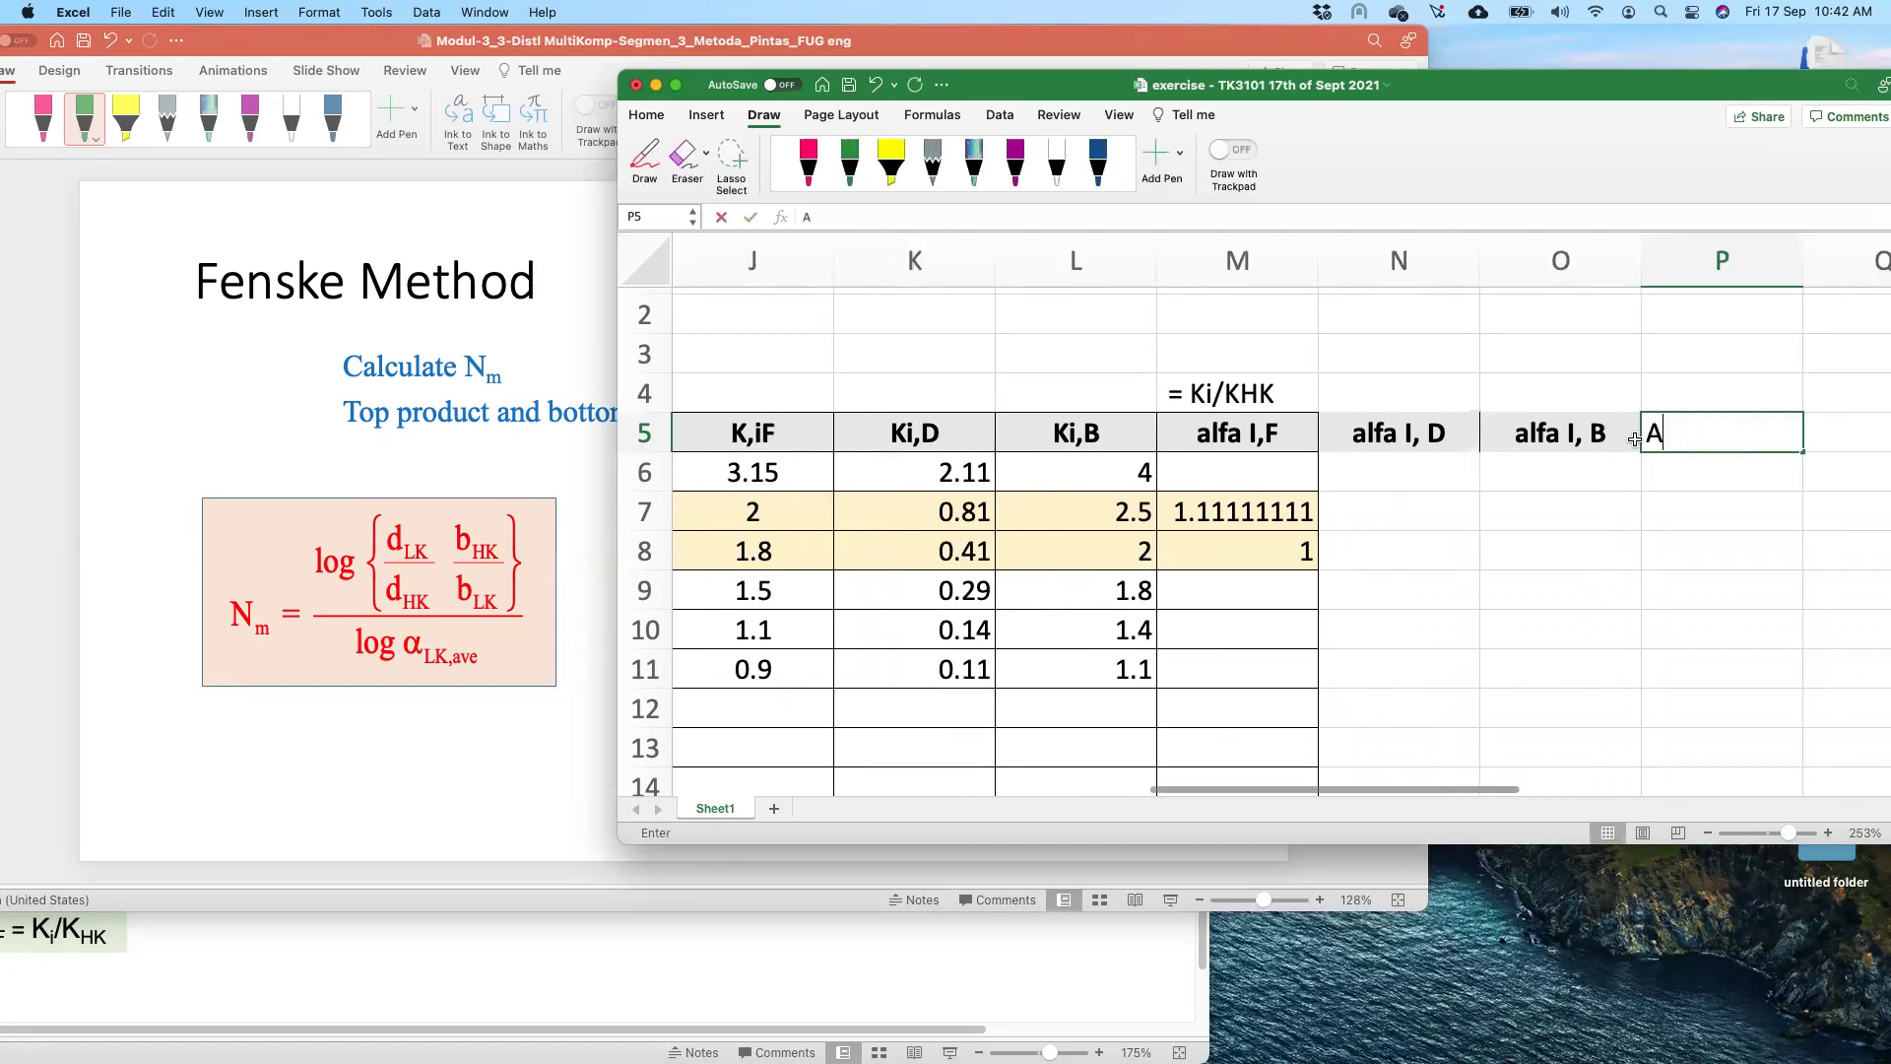
text(lfa I,)
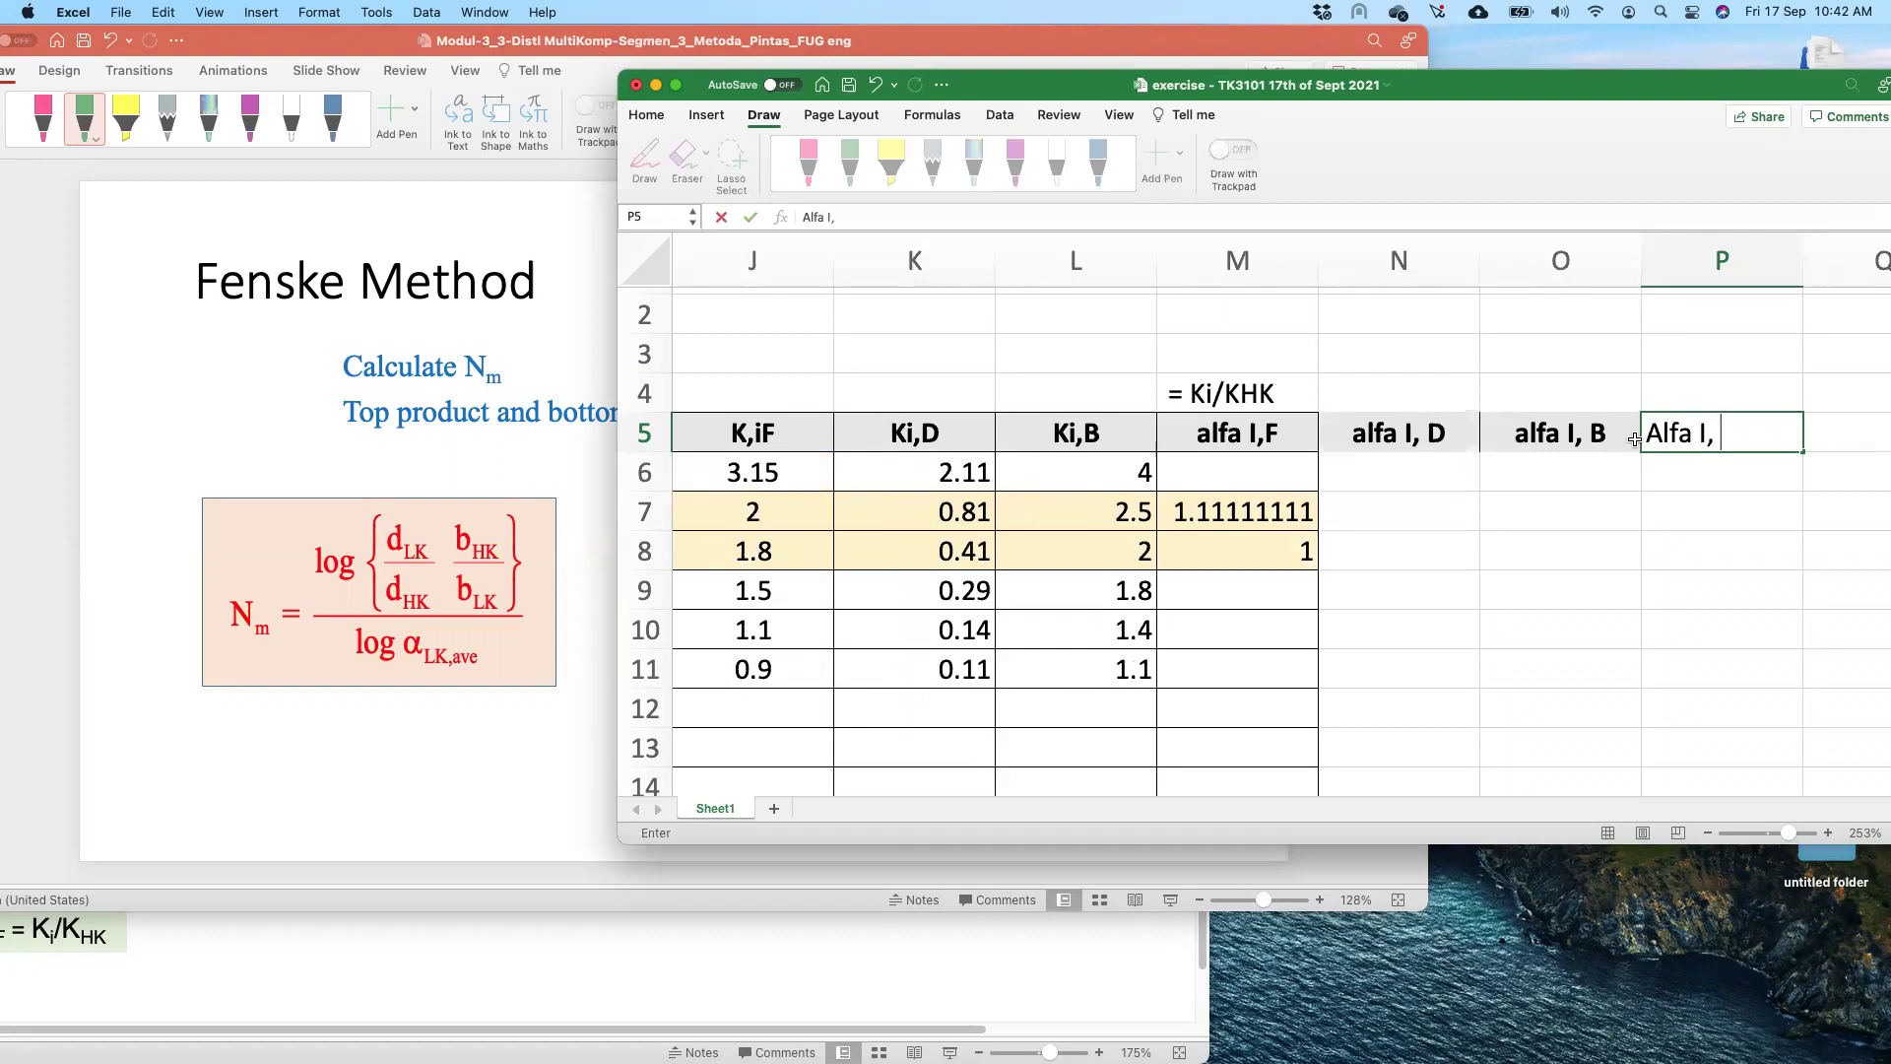
text( average)
key(Up)
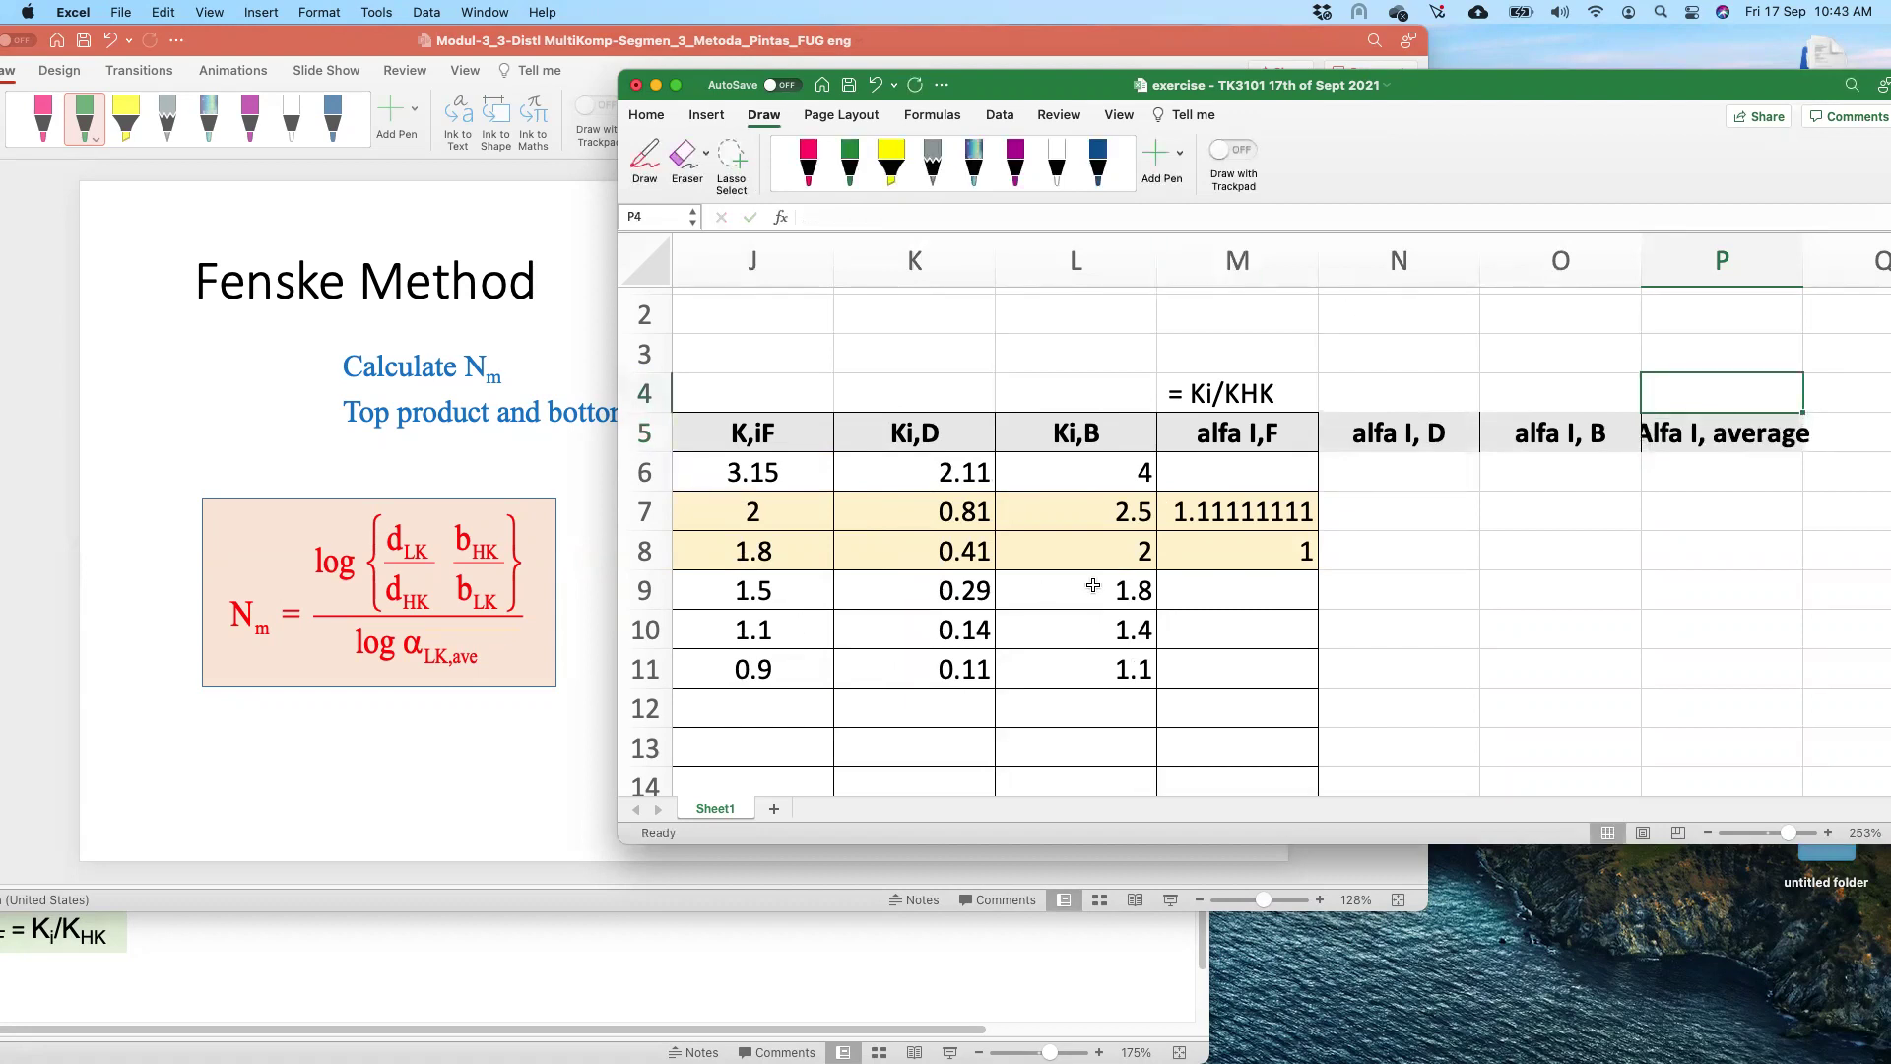
- Return the workbook to full screen and extend the alfa I,F formula up to M6 and down through M11
drag(1418, 93, 1308, 138)
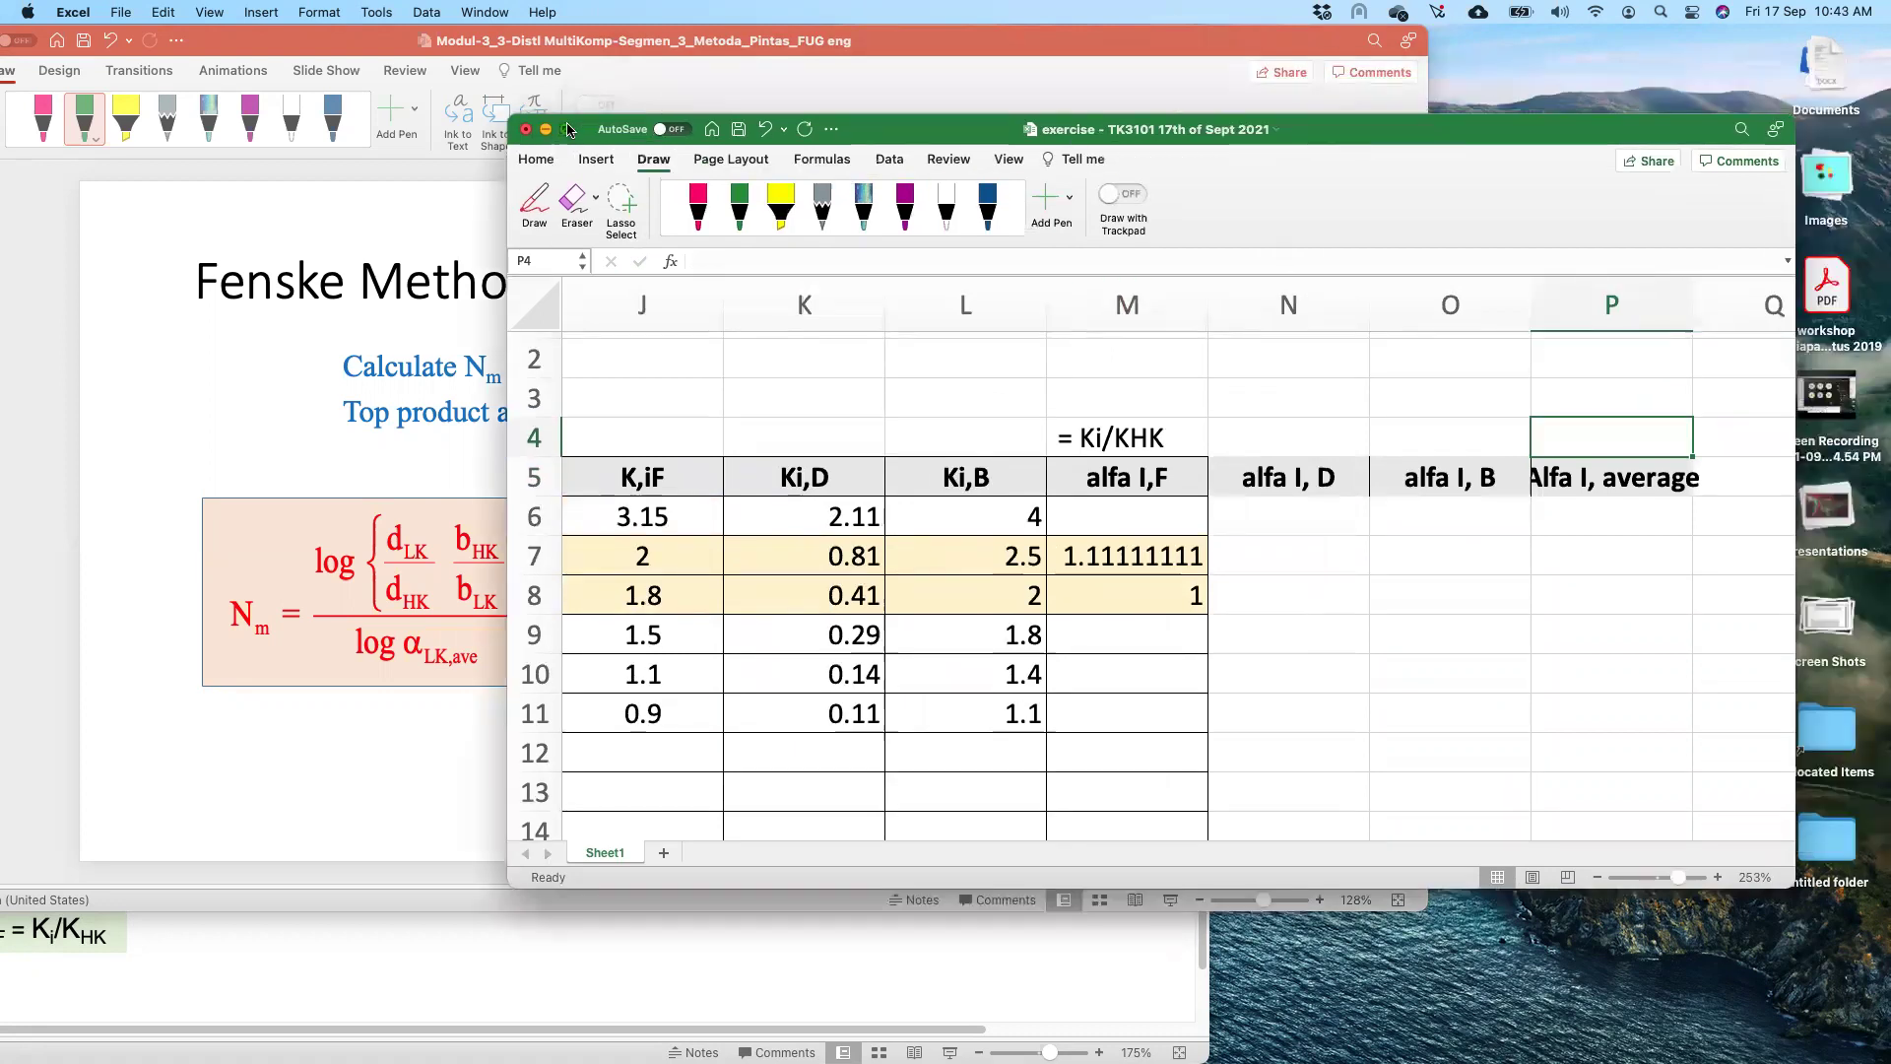
click(568, 129)
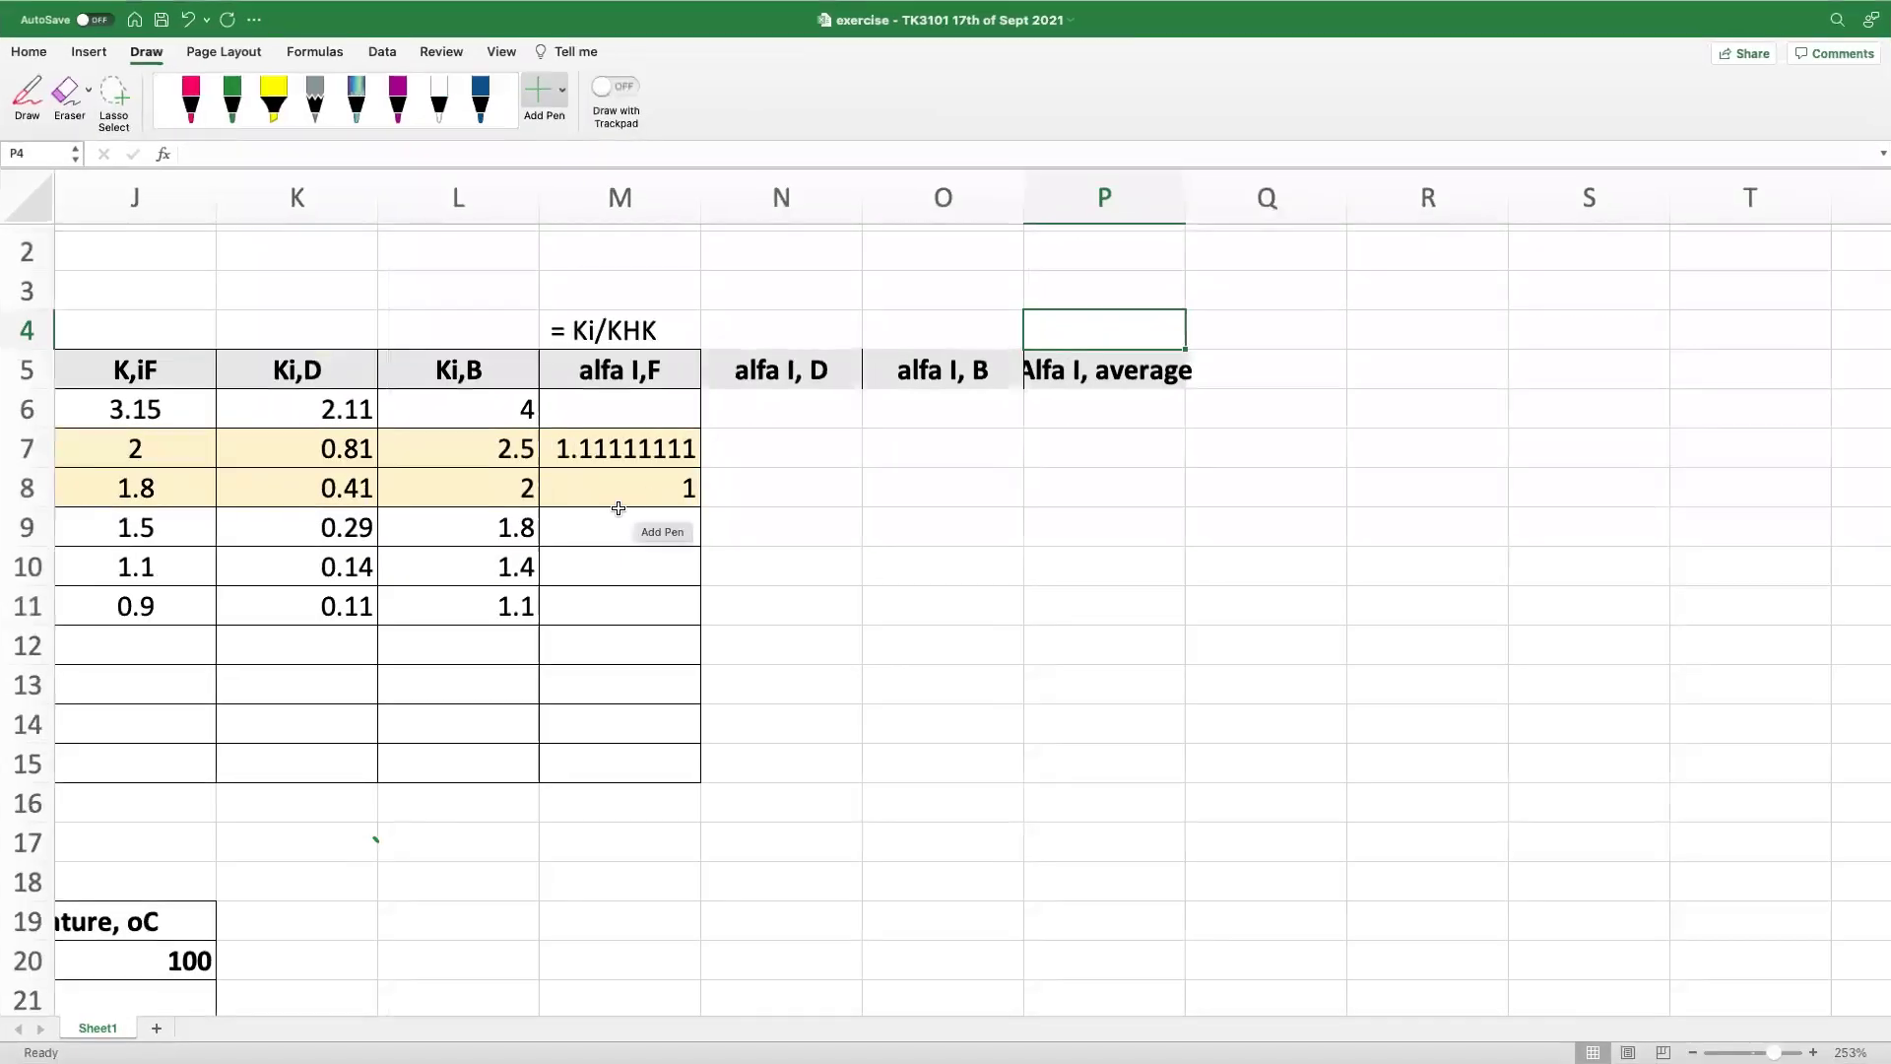
scroll(734, 508, left, 6)
click(911, 451)
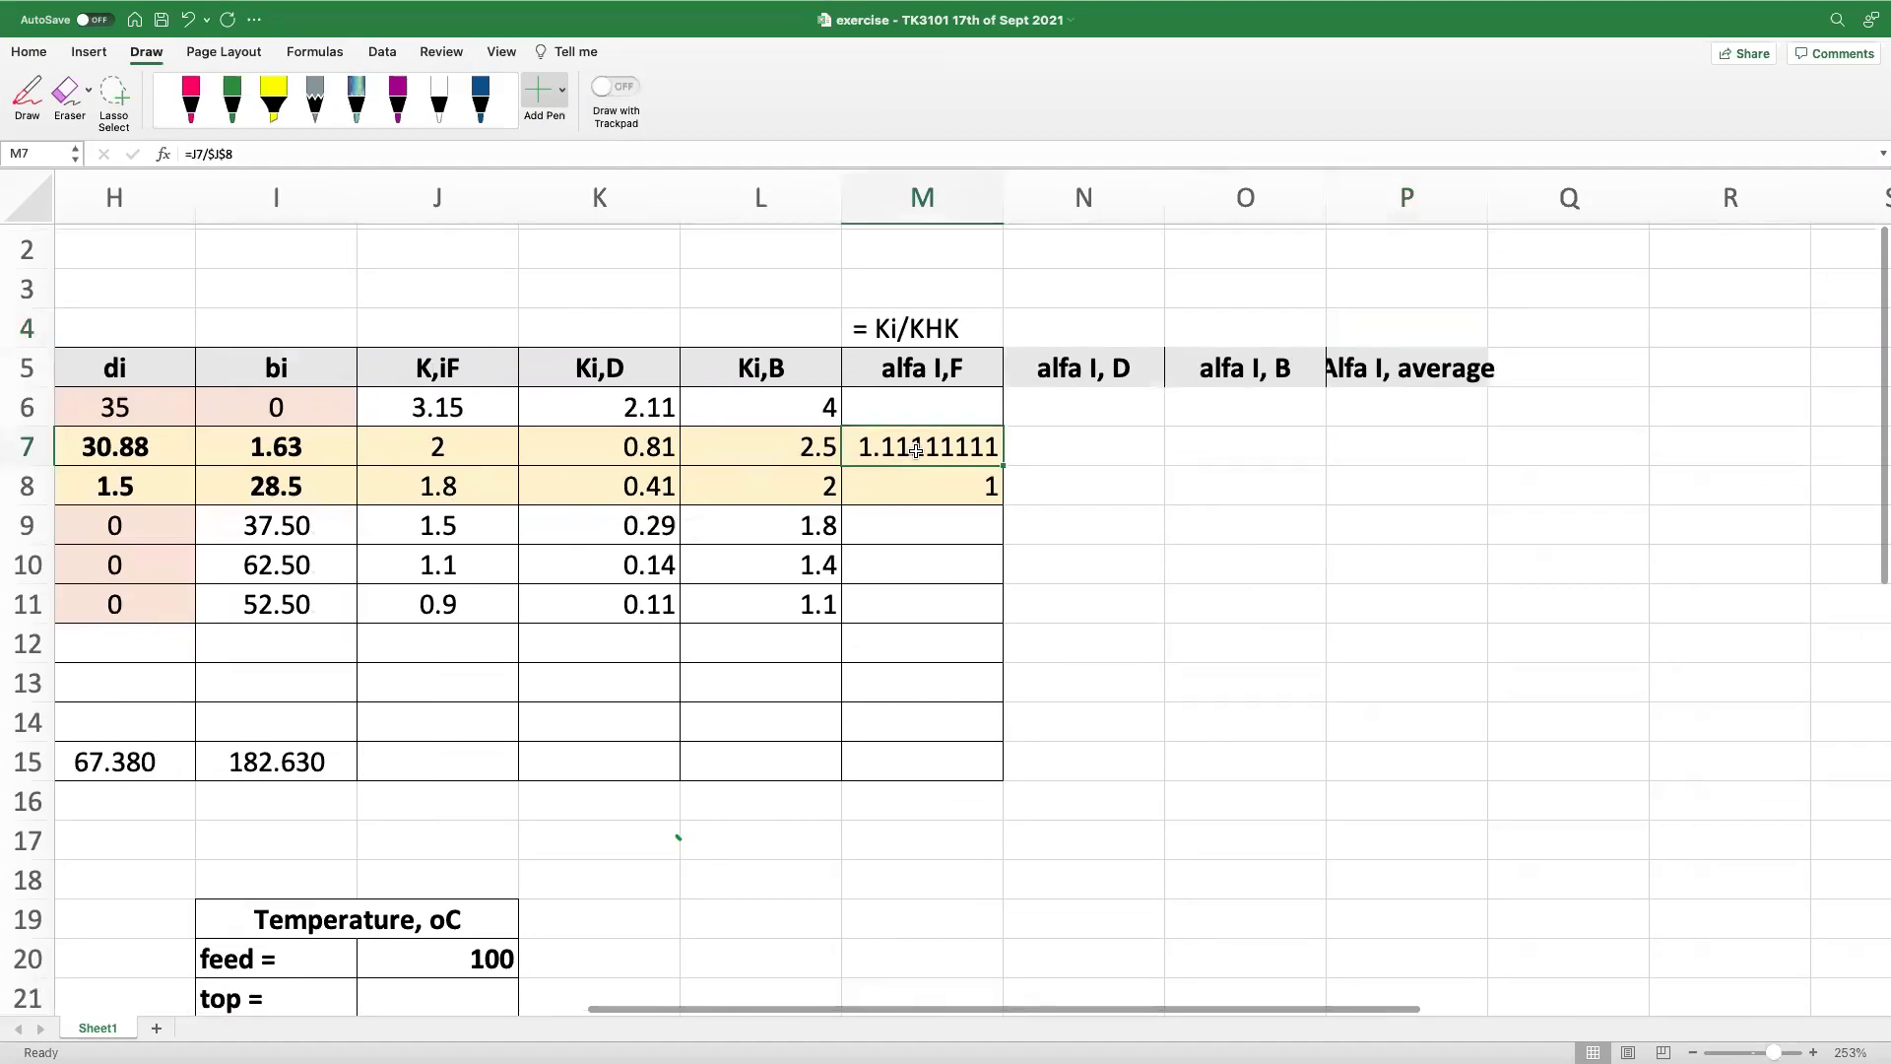
drag(1001, 464, 1003, 402)
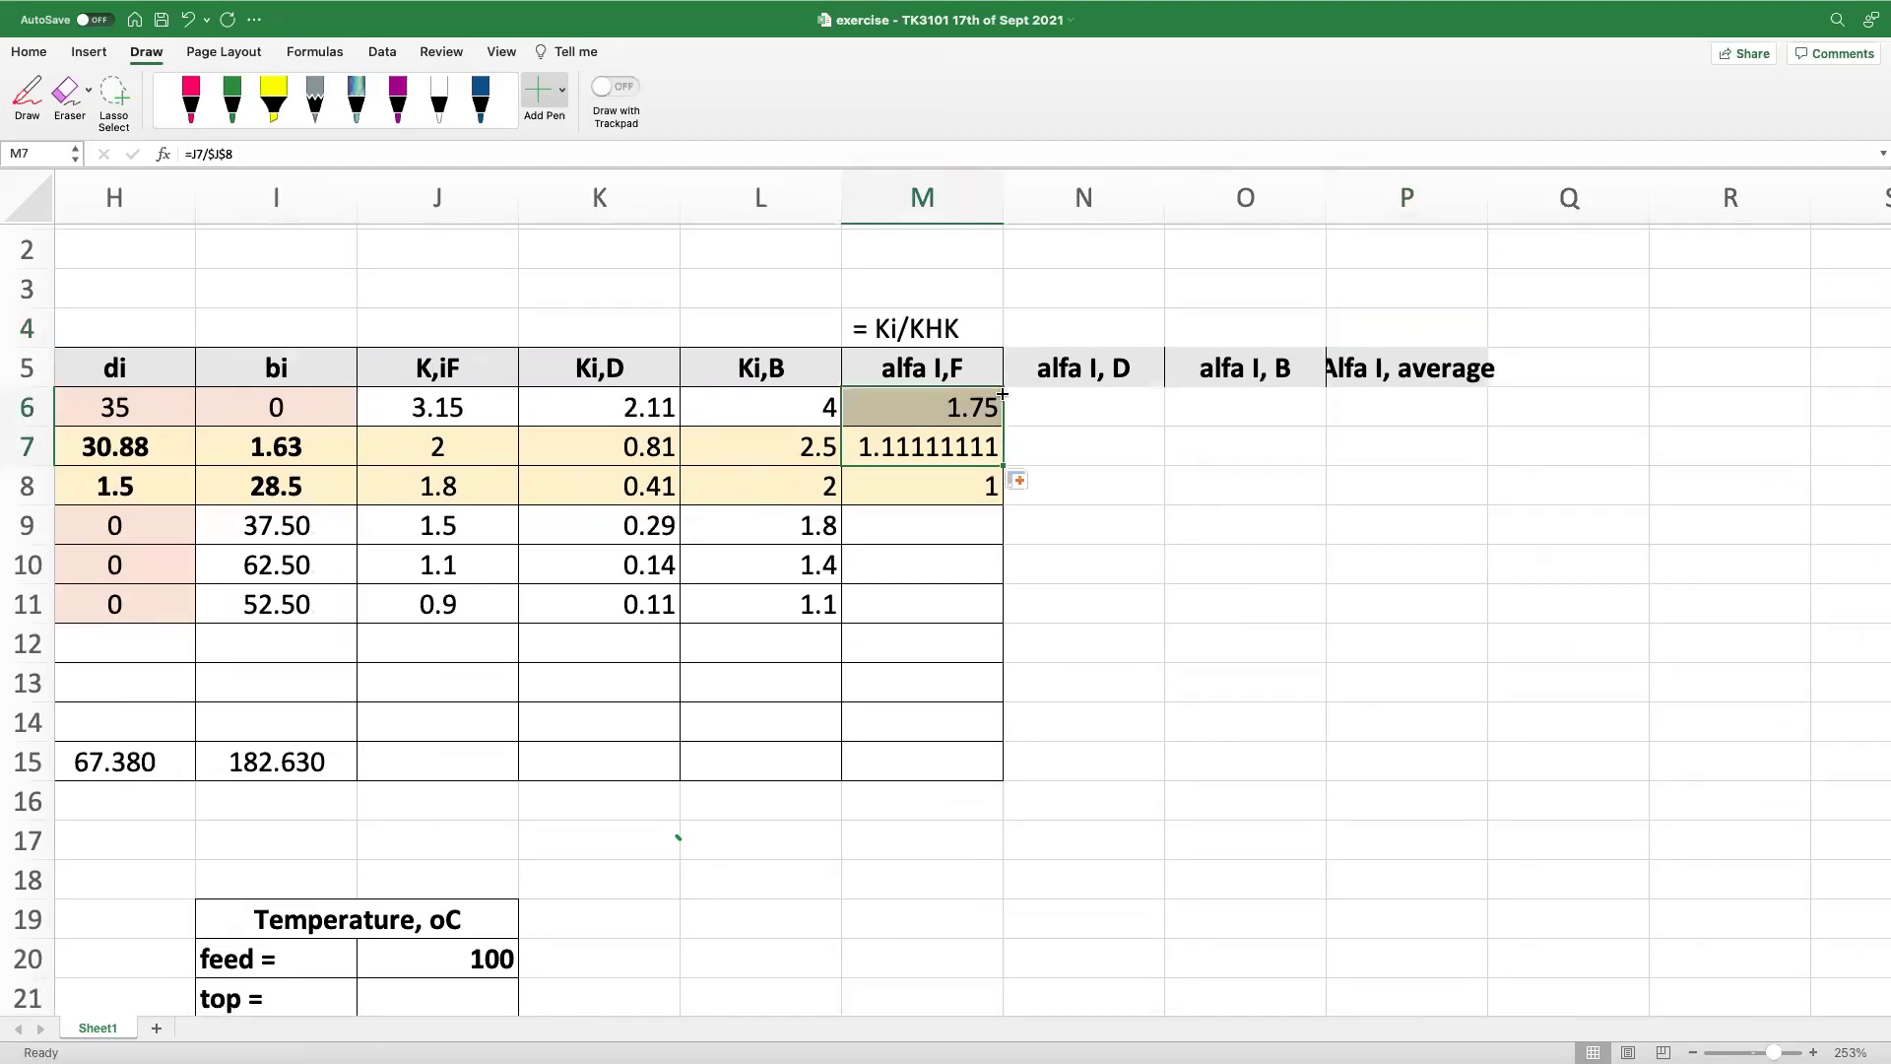
click(1000, 501)
drag(1006, 504, 993, 619)
- Start the alfa I, D formula in N7 as =K7/K8, using the distillate K values
click(1087, 499)
click(1088, 414)
click(1070, 457)
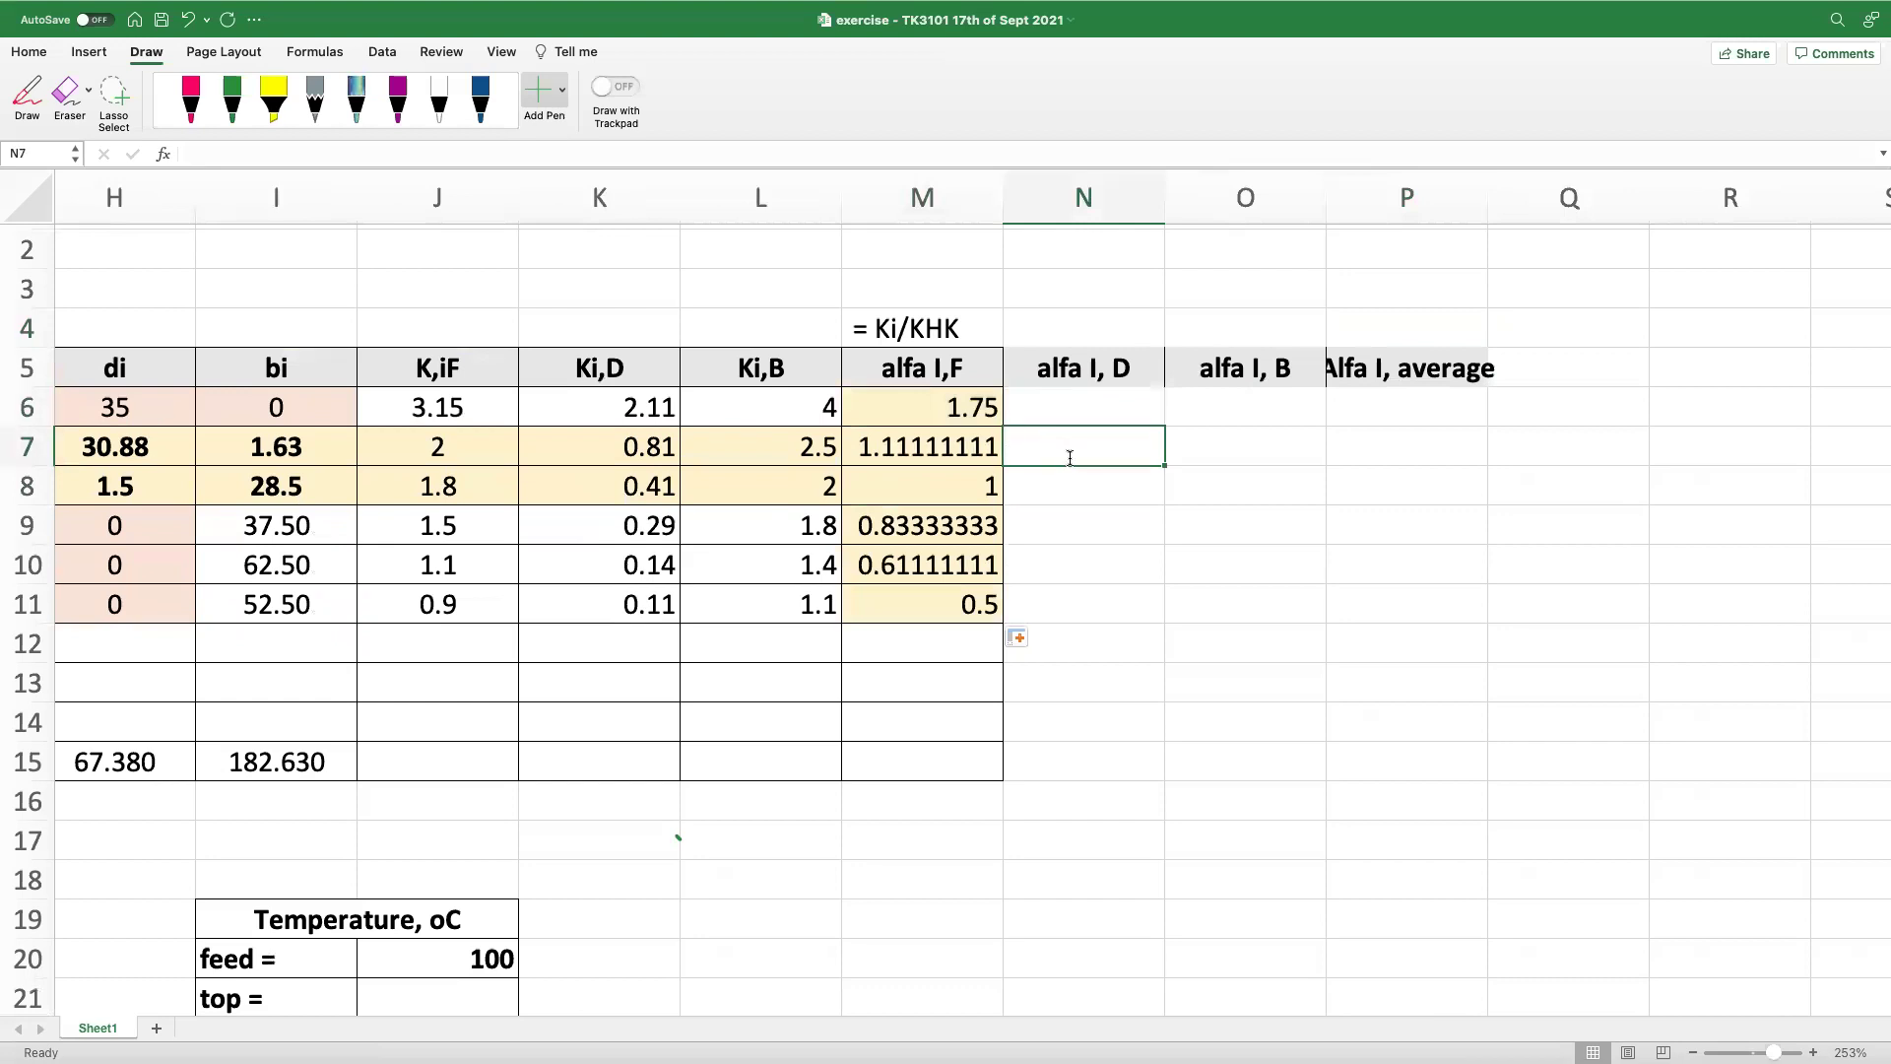
text(=)
scroll(518, 411, left, 2)
scroll(518, 412, up, 1)
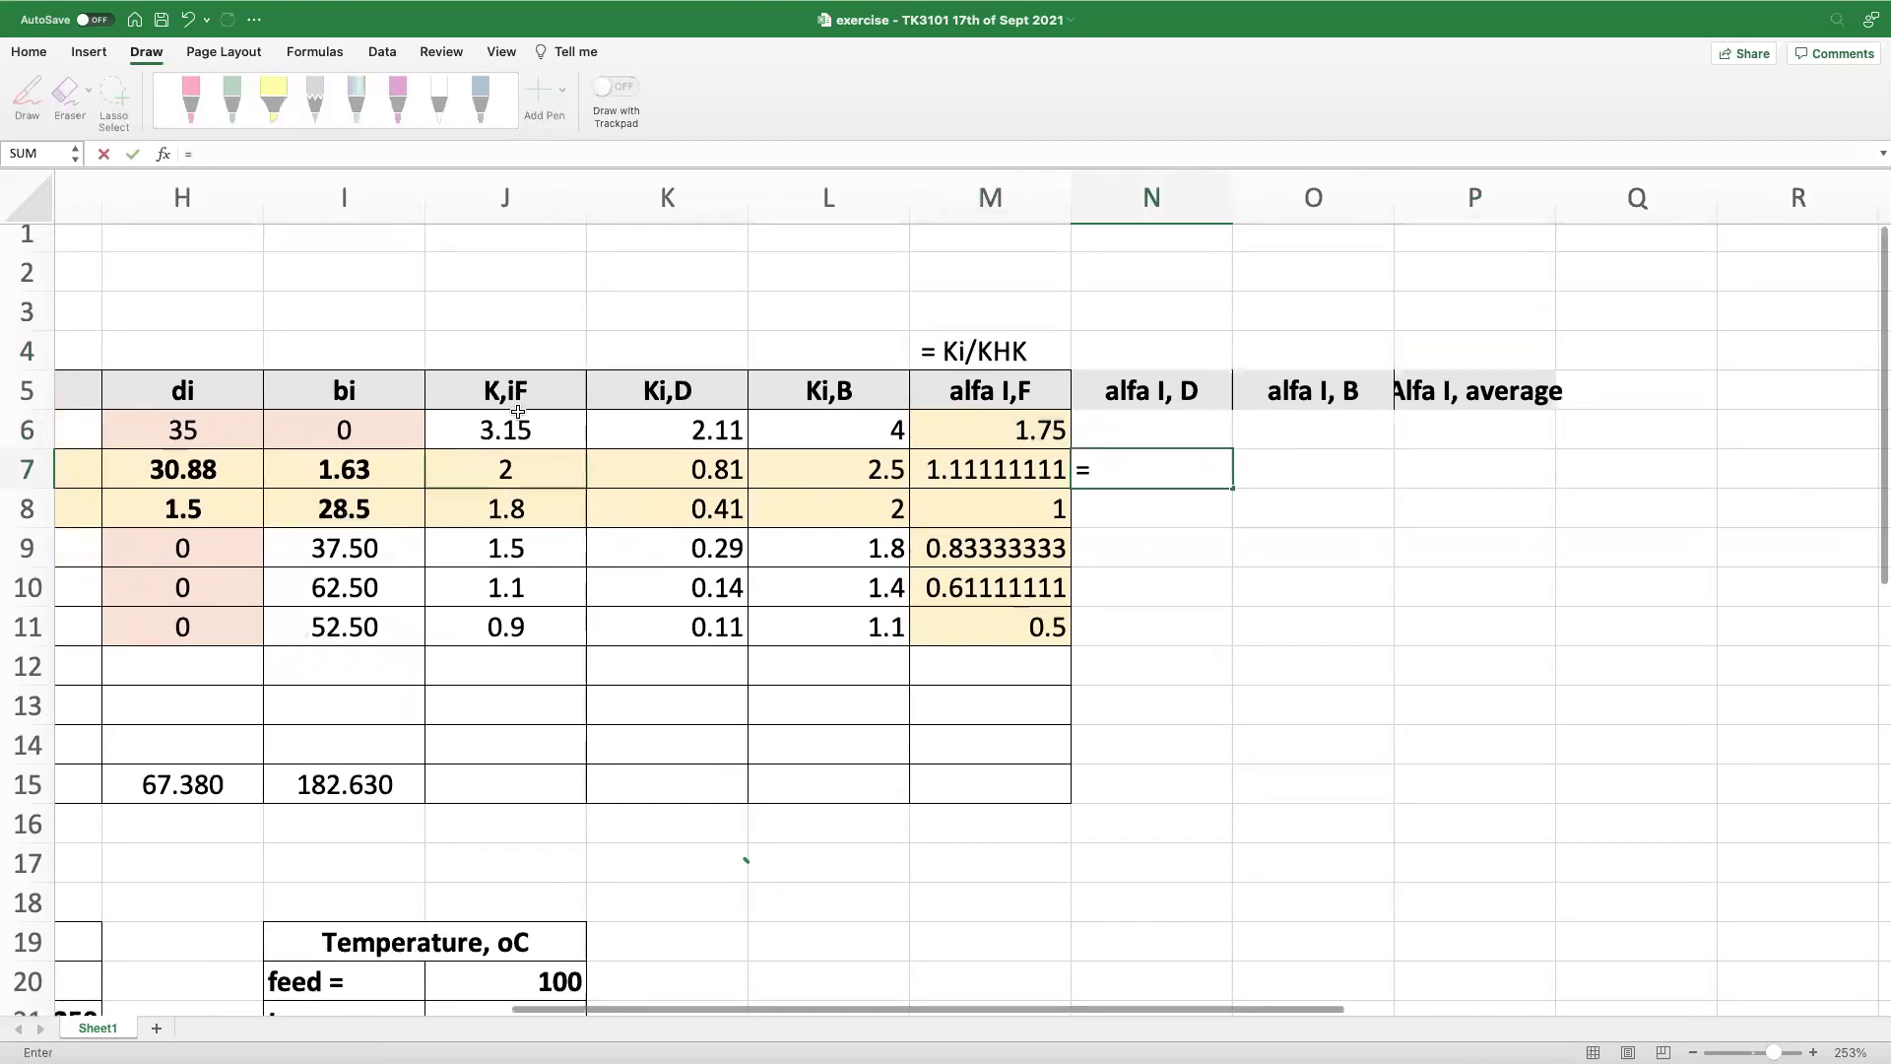
click(661, 471)
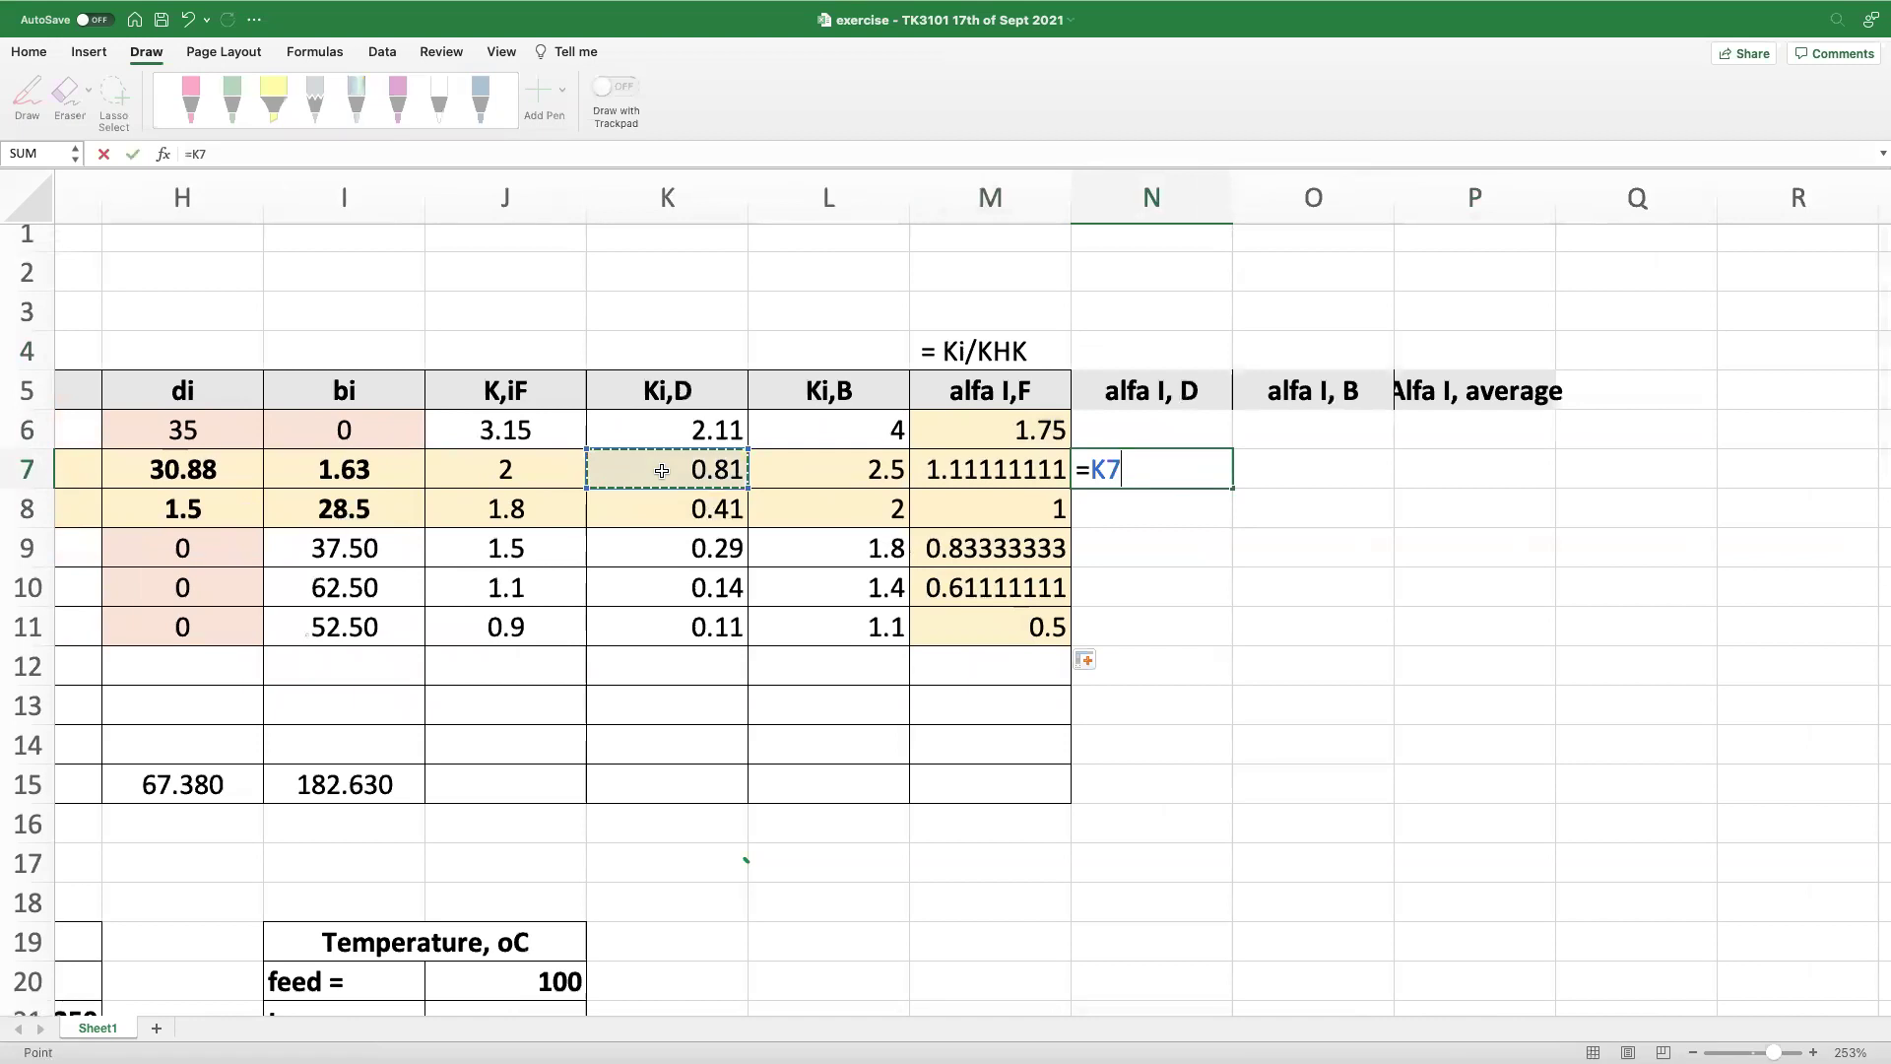
text(/)
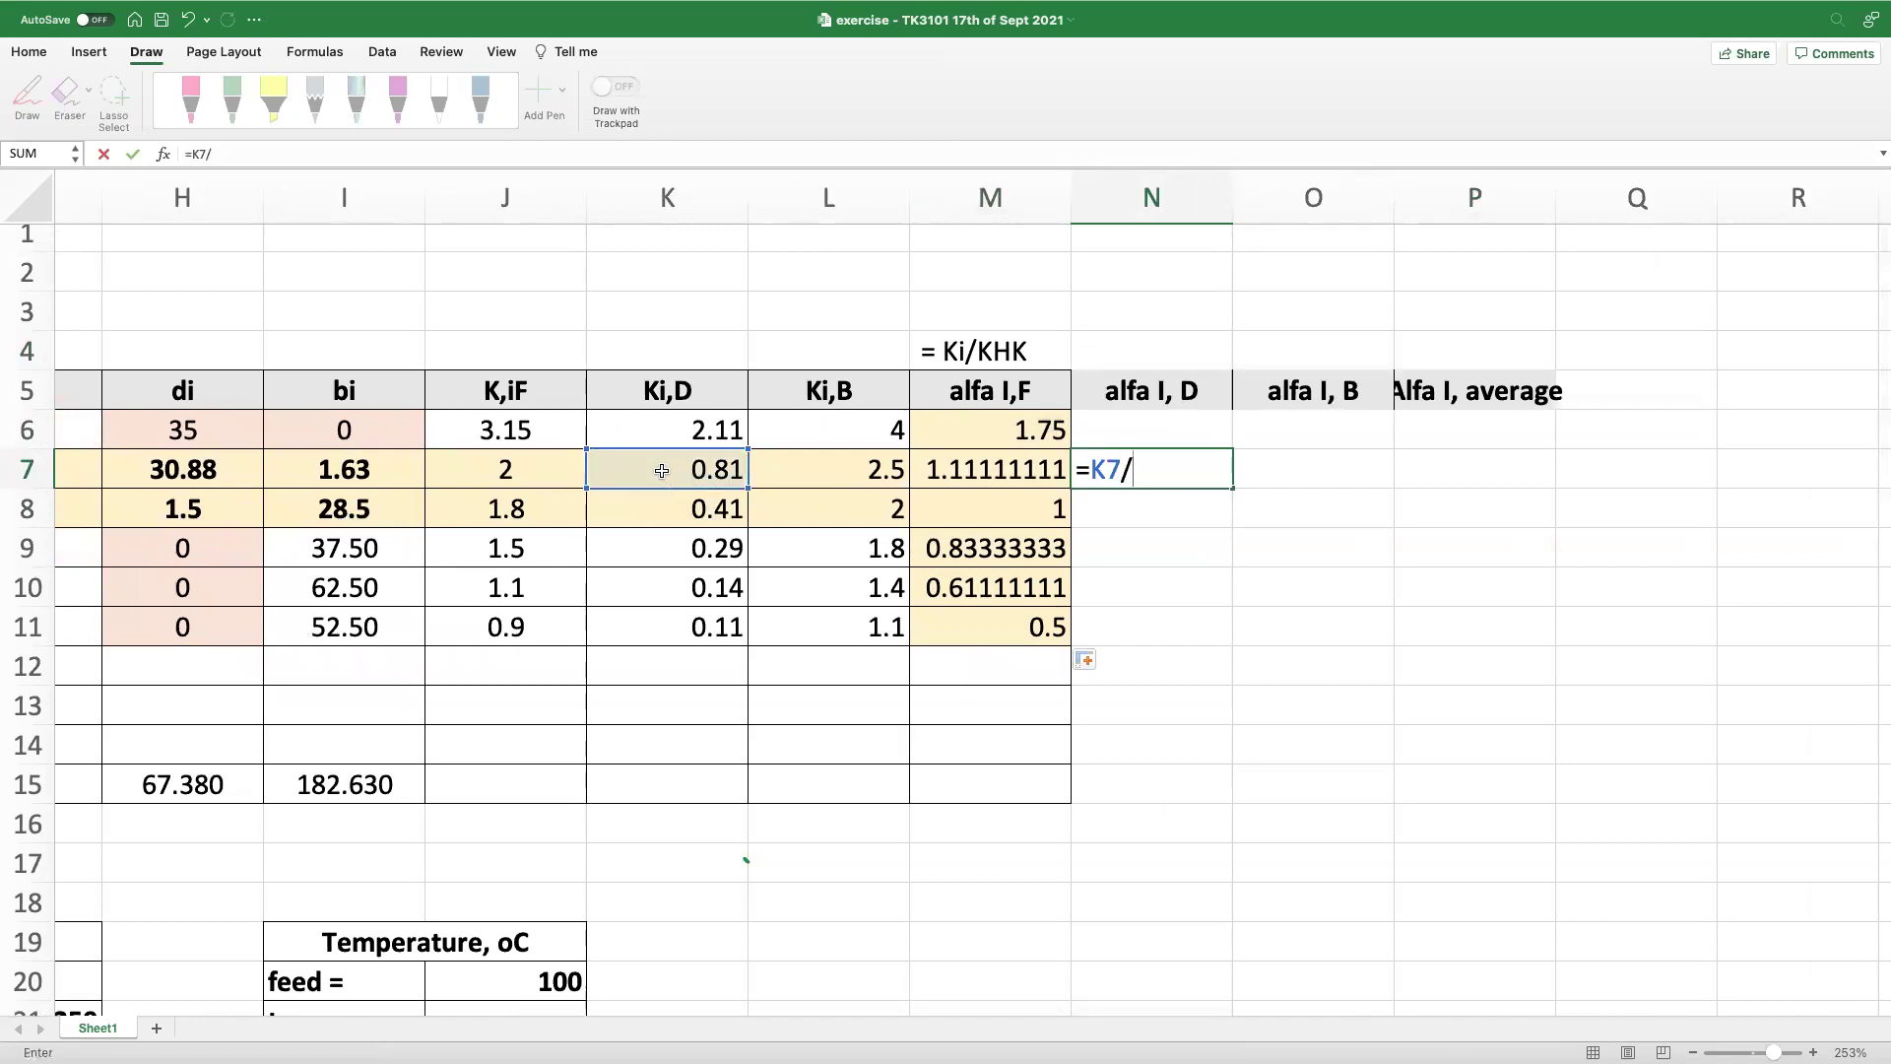
click(707, 509)
- Make the divisor absolute as $K$8 in the N7 formula and fill it down to N11
click(207, 154)
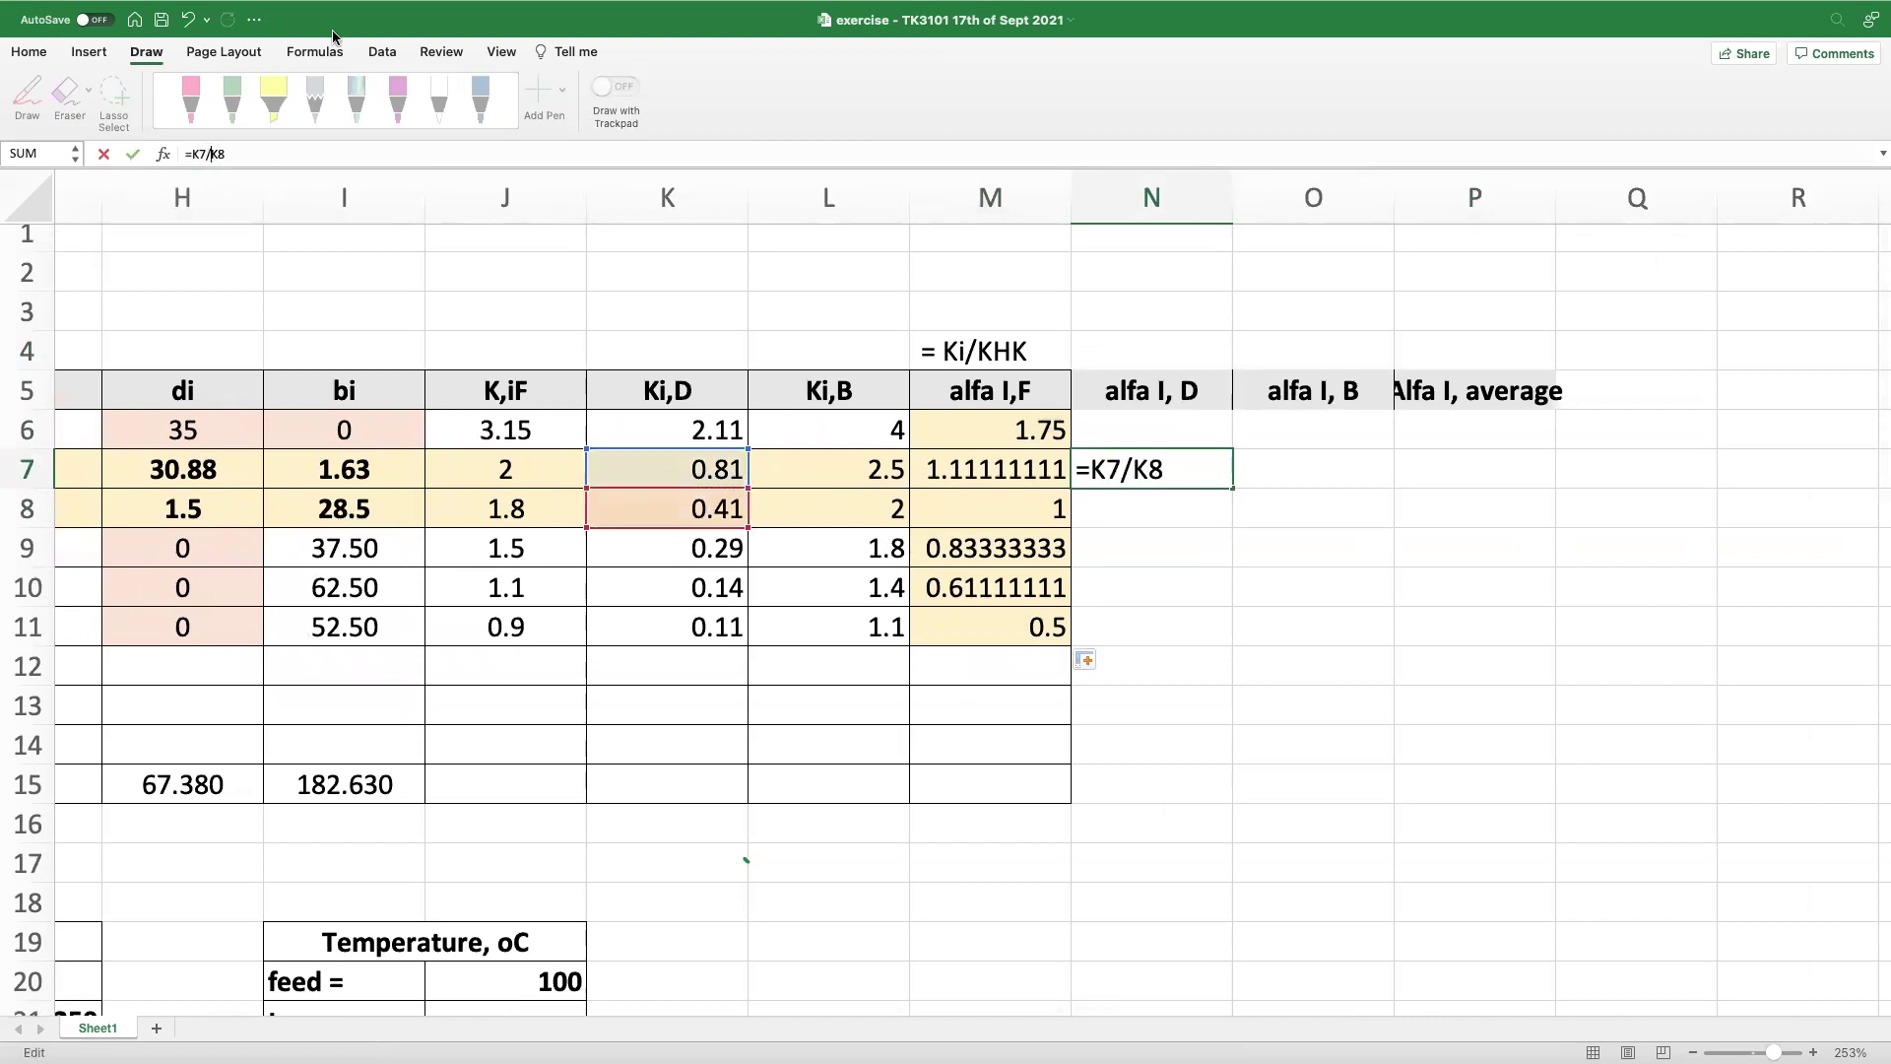
text($K$)
key(Return)
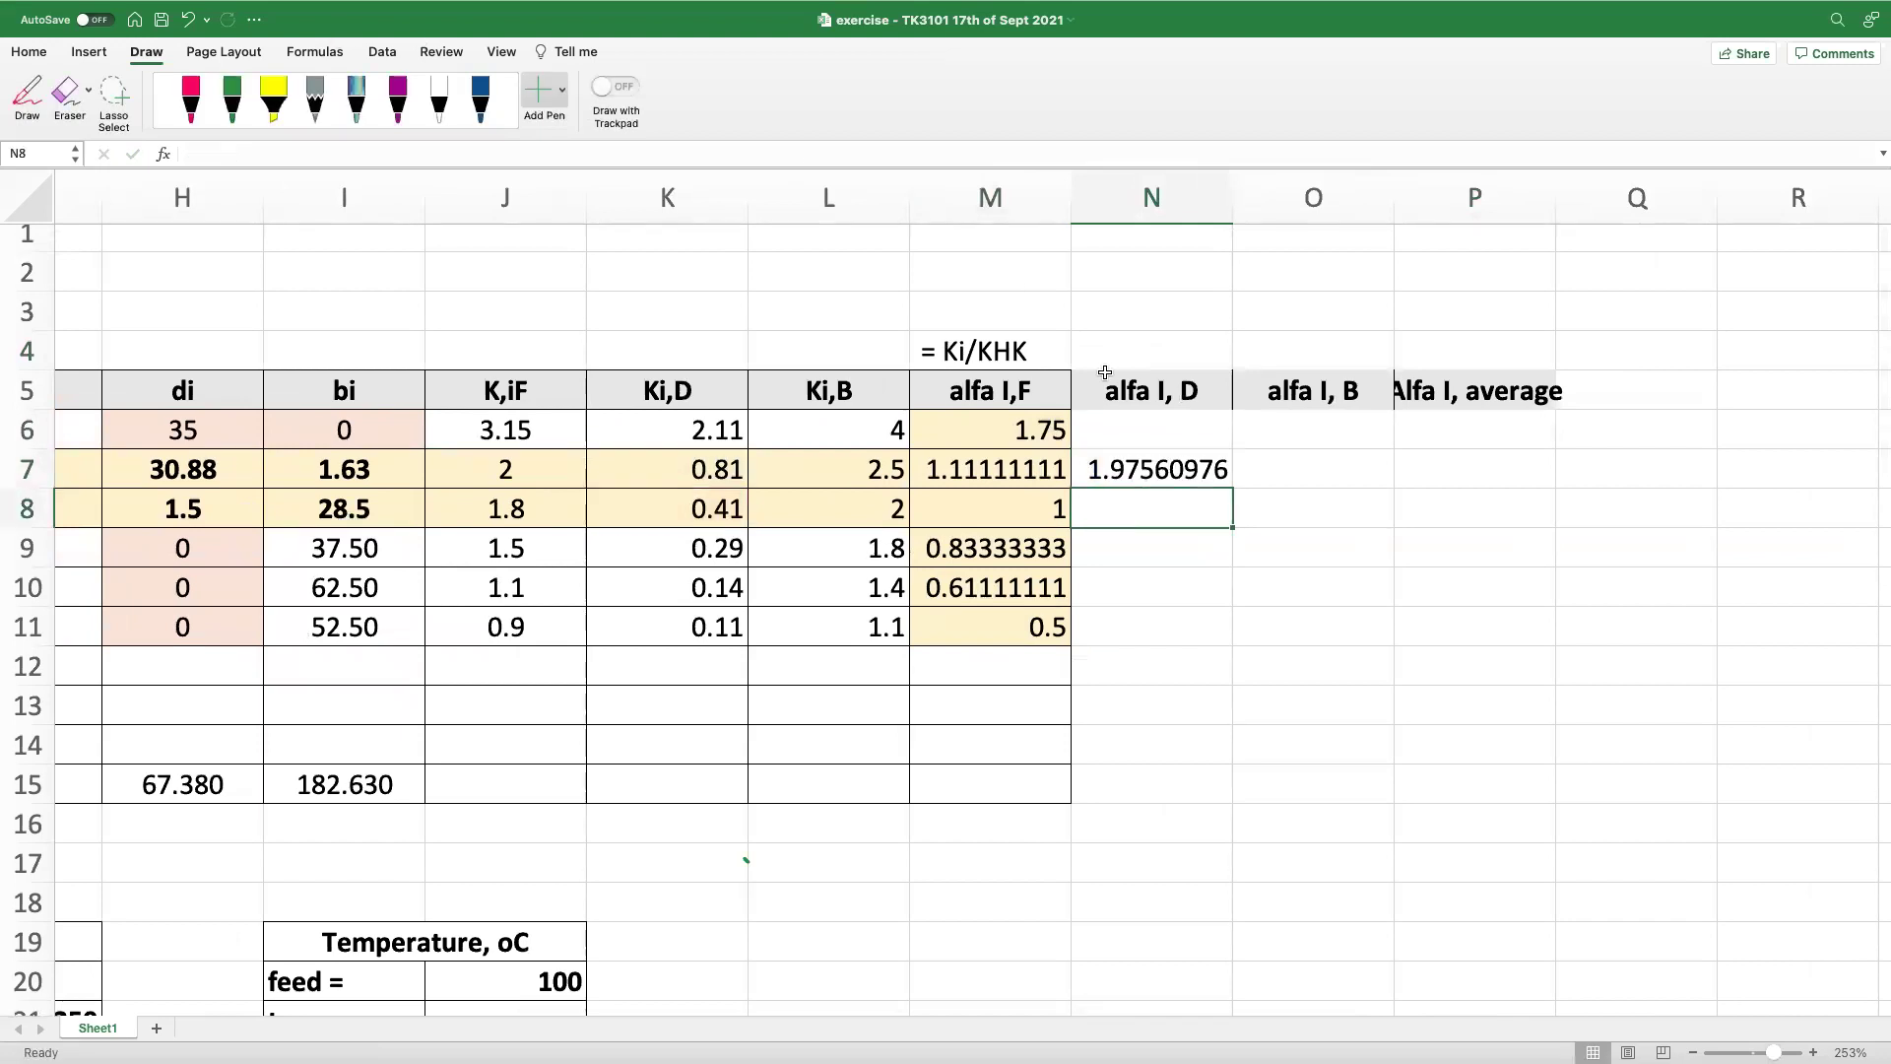
click(1172, 468)
drag(1233, 489, 1226, 638)
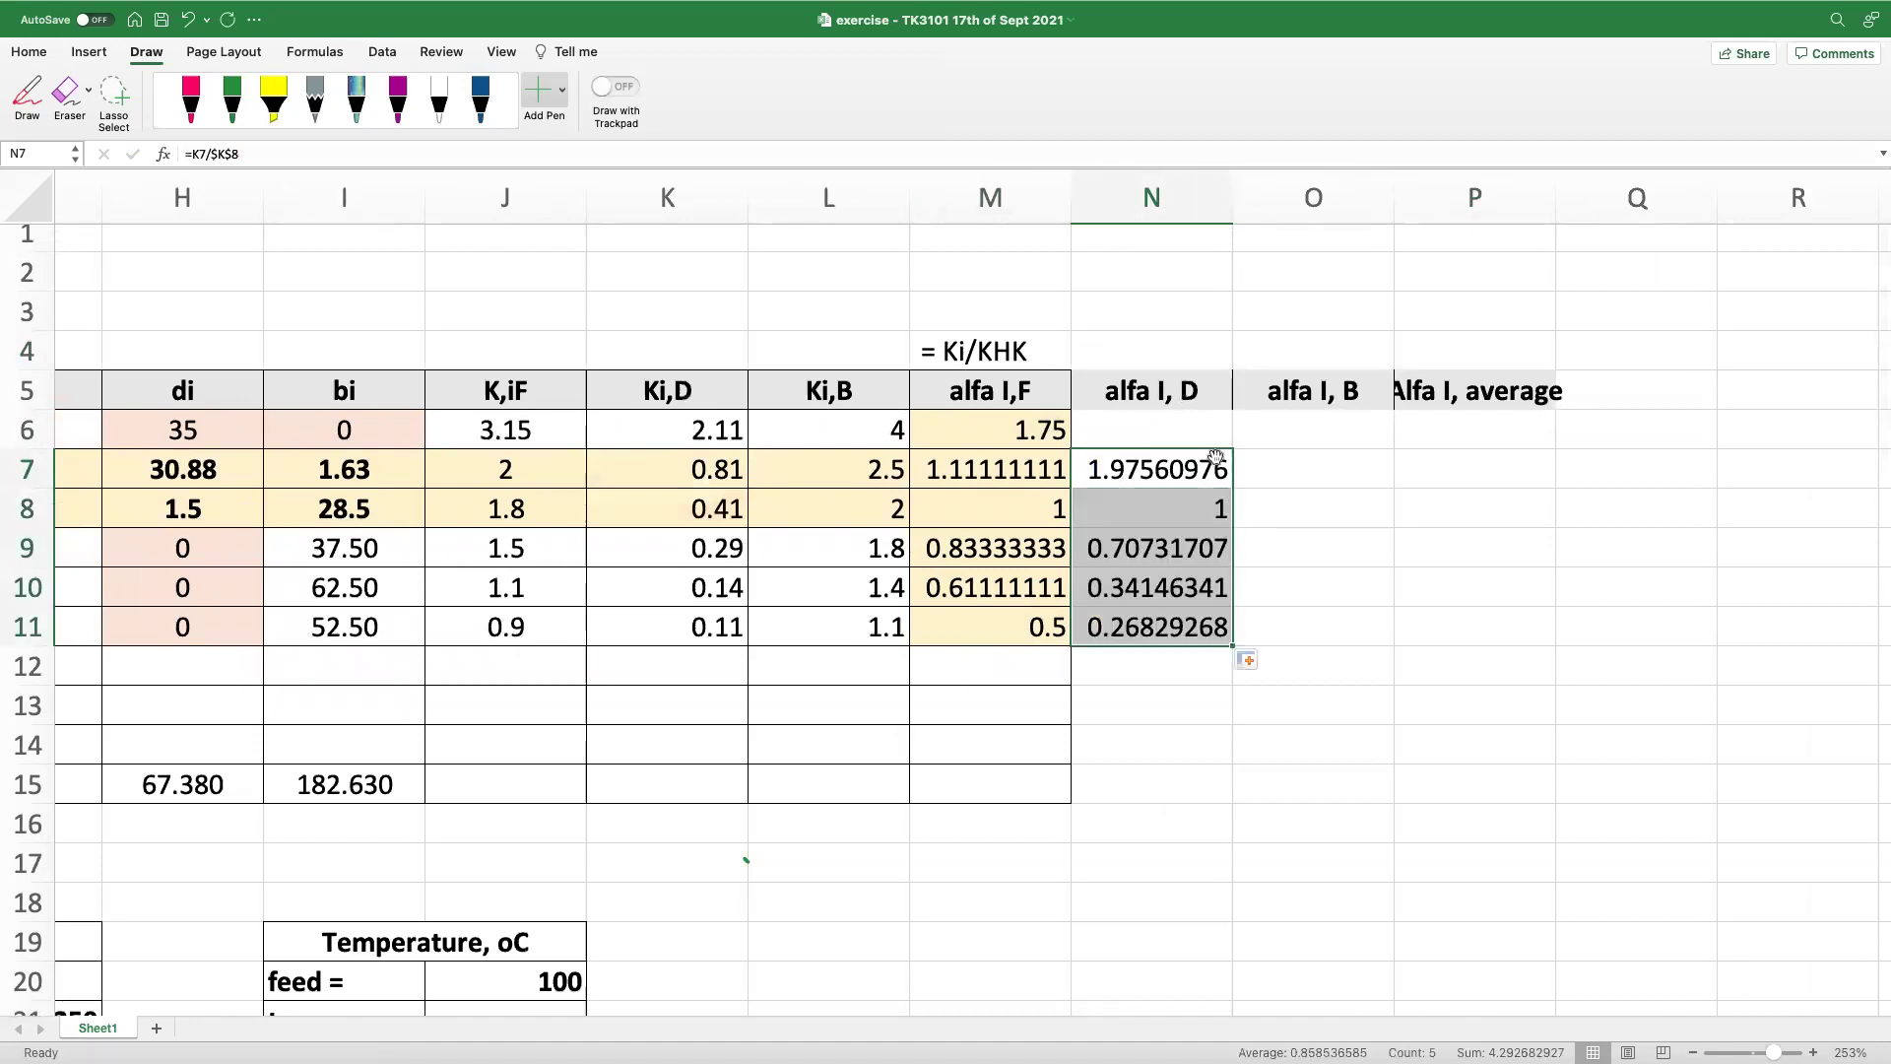
- Extend the alfa I, D formula from N7 up into N6
click(1226, 452)
drag(1232, 489, 1226, 424)
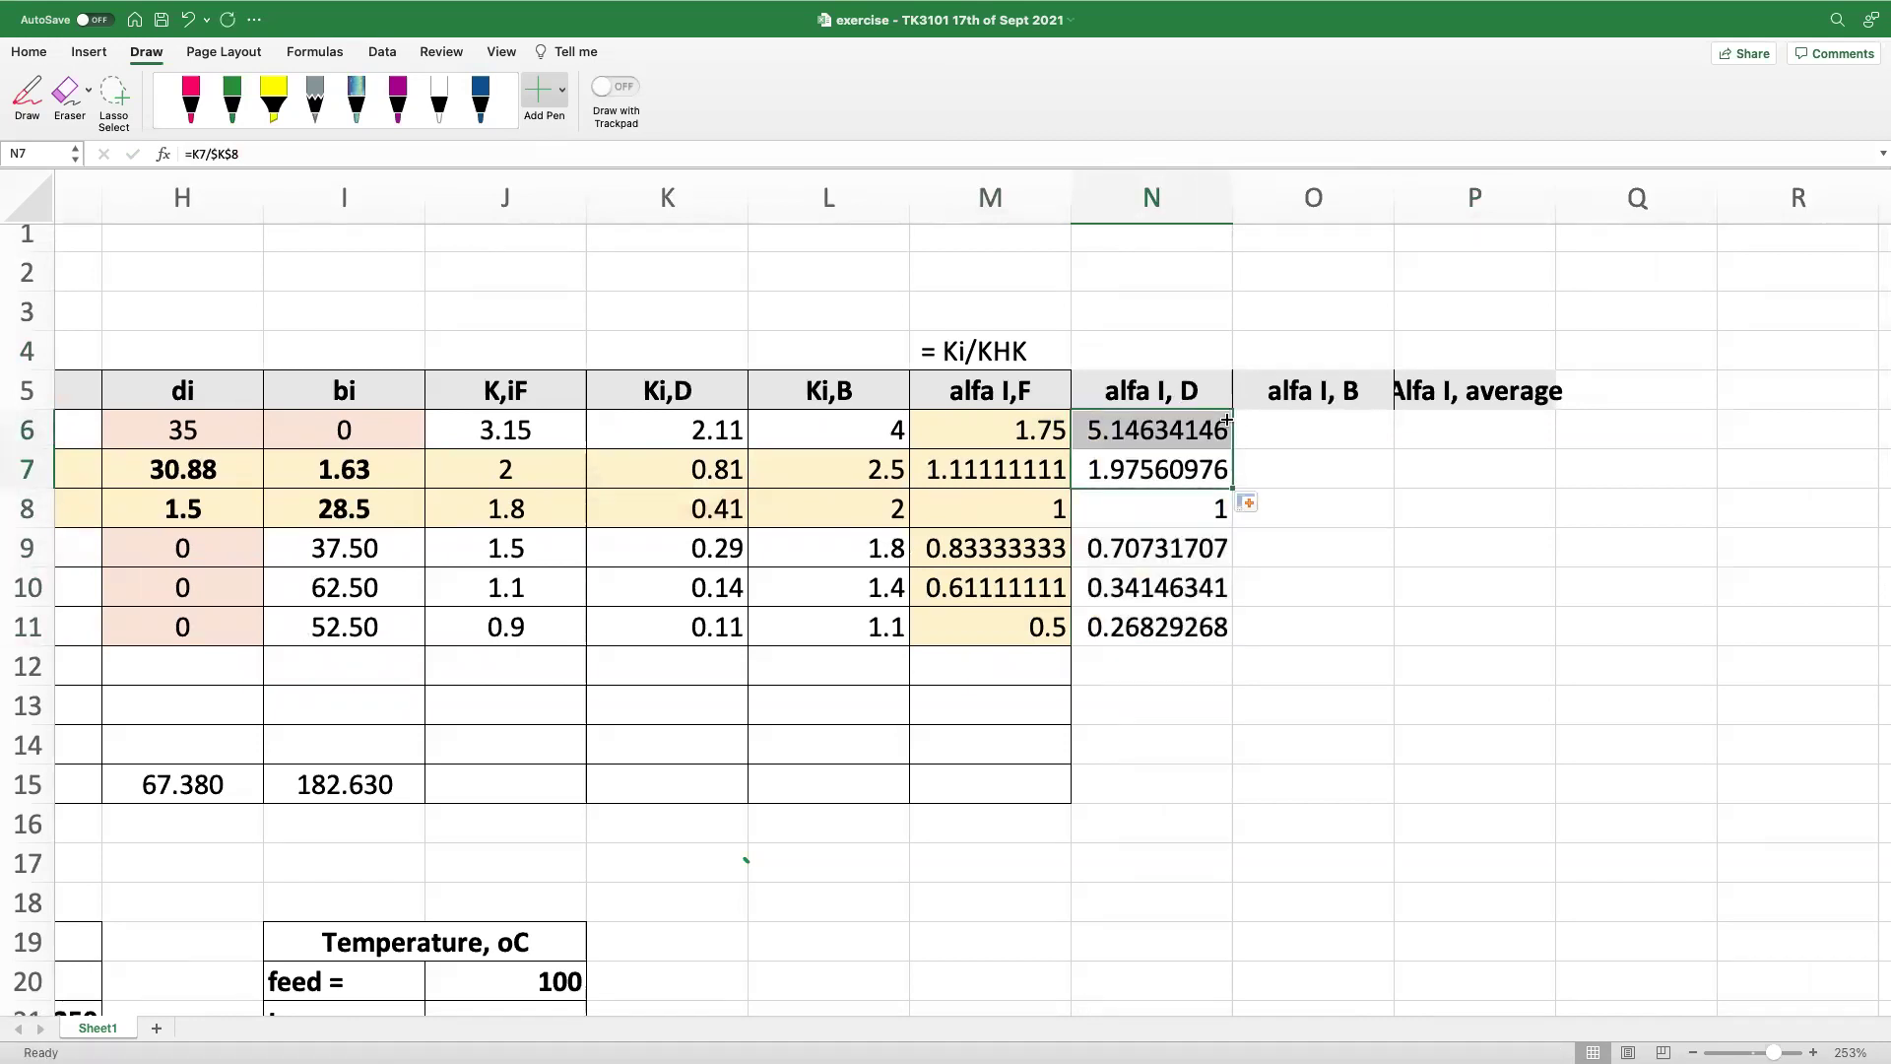
- Format the alfa values in M6:O11 with two decimal places and centre them
click(1006, 438)
shift+click(1329, 621)
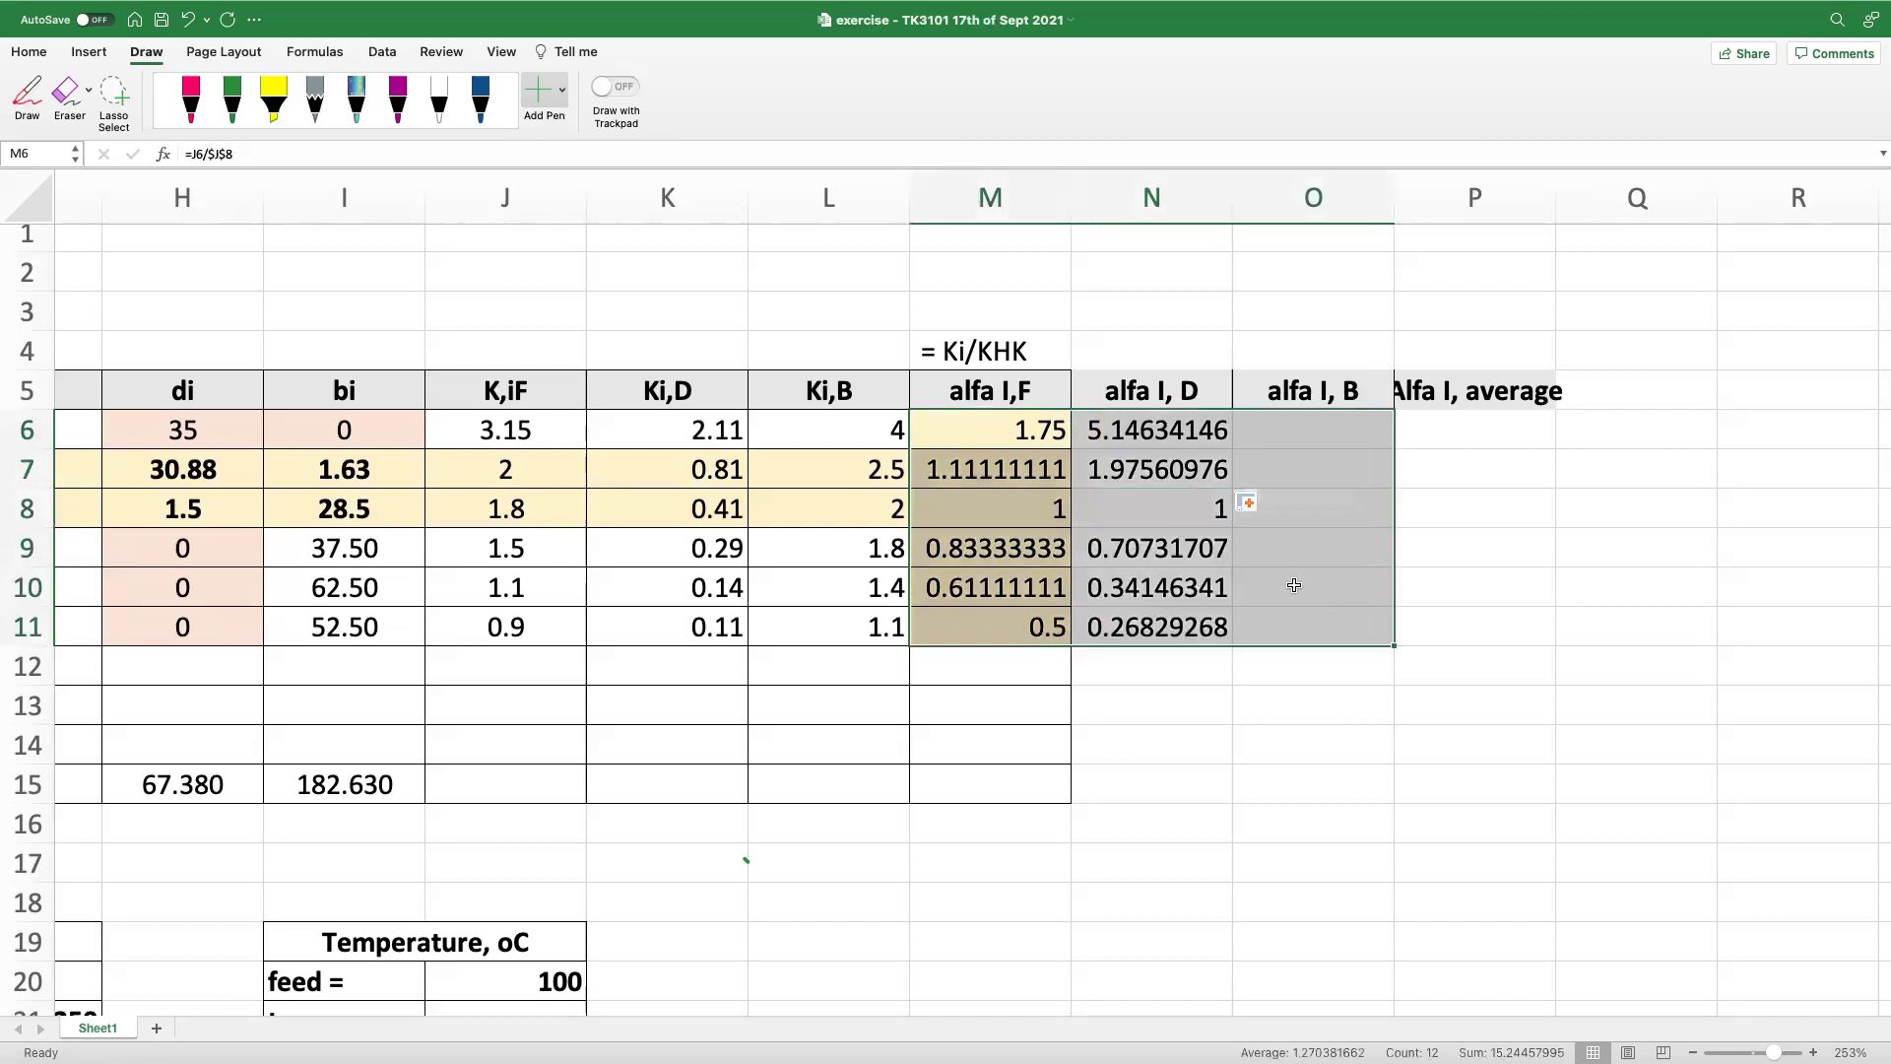
click(25, 57)
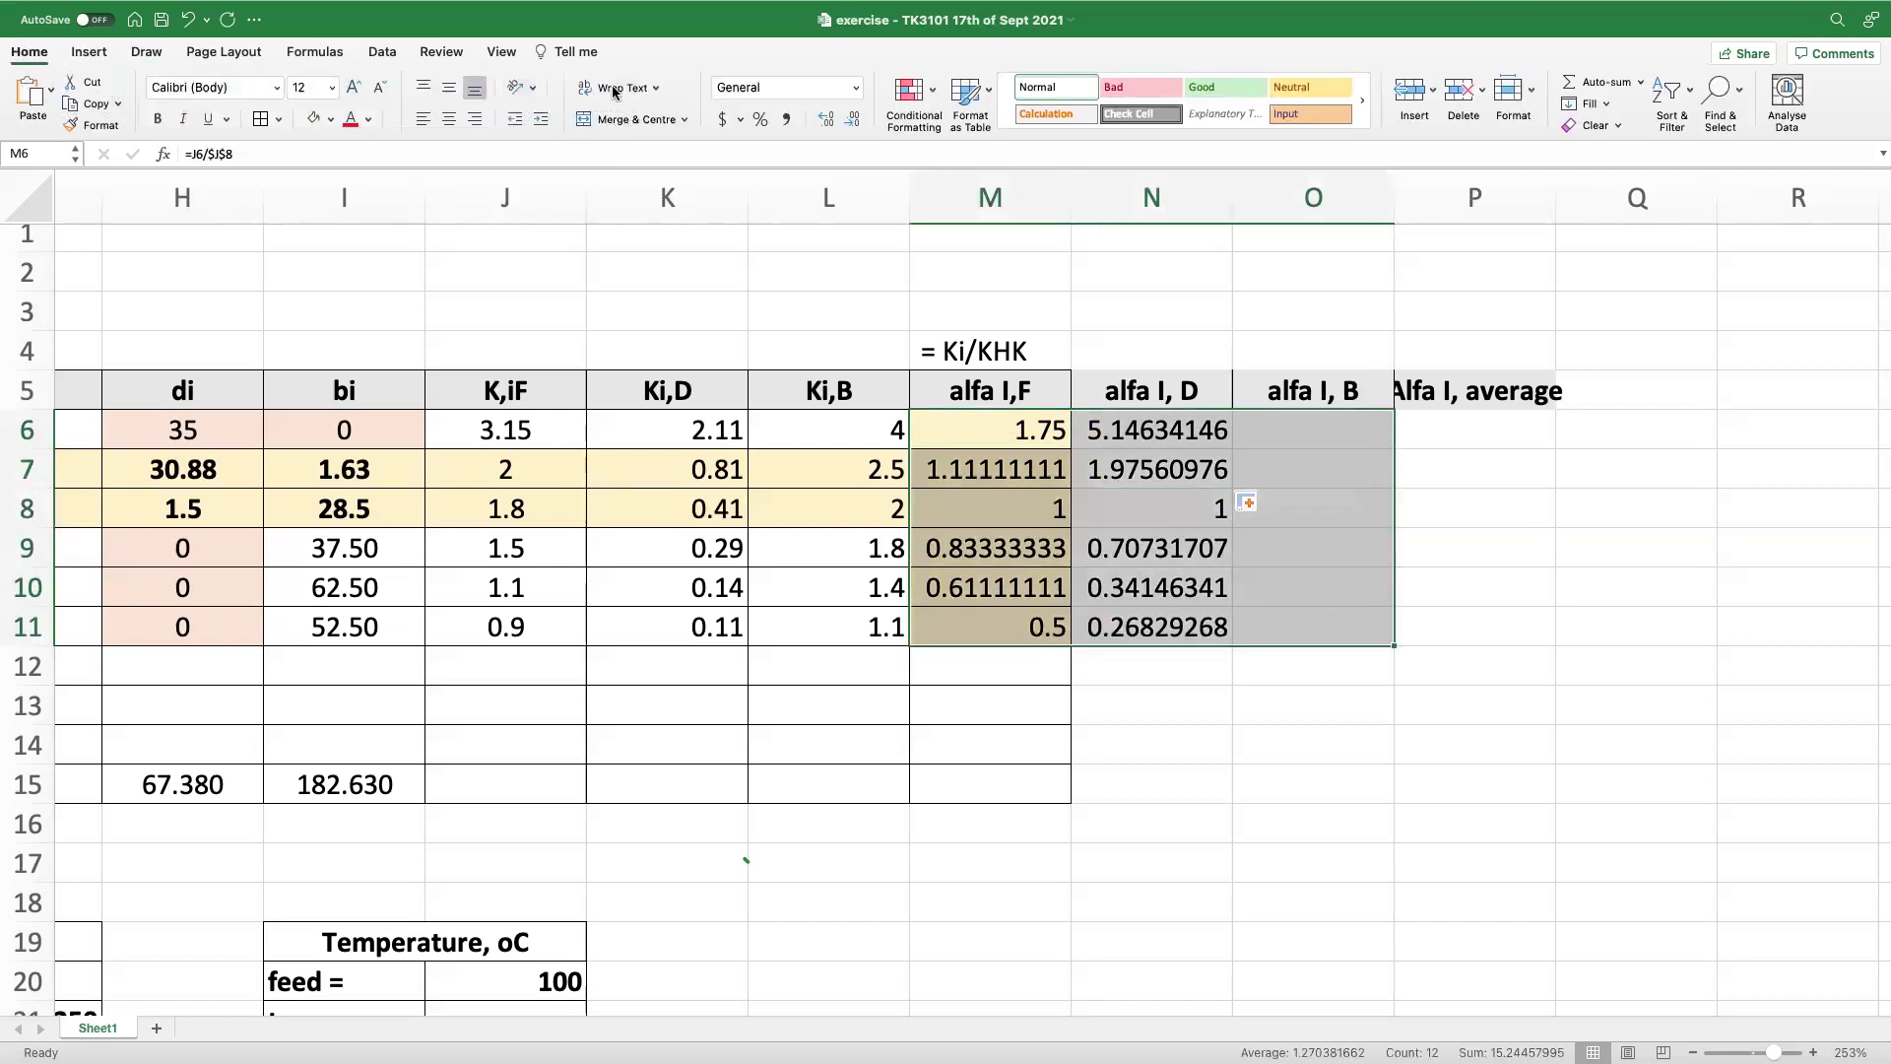
click(854, 126)
click(854, 126)
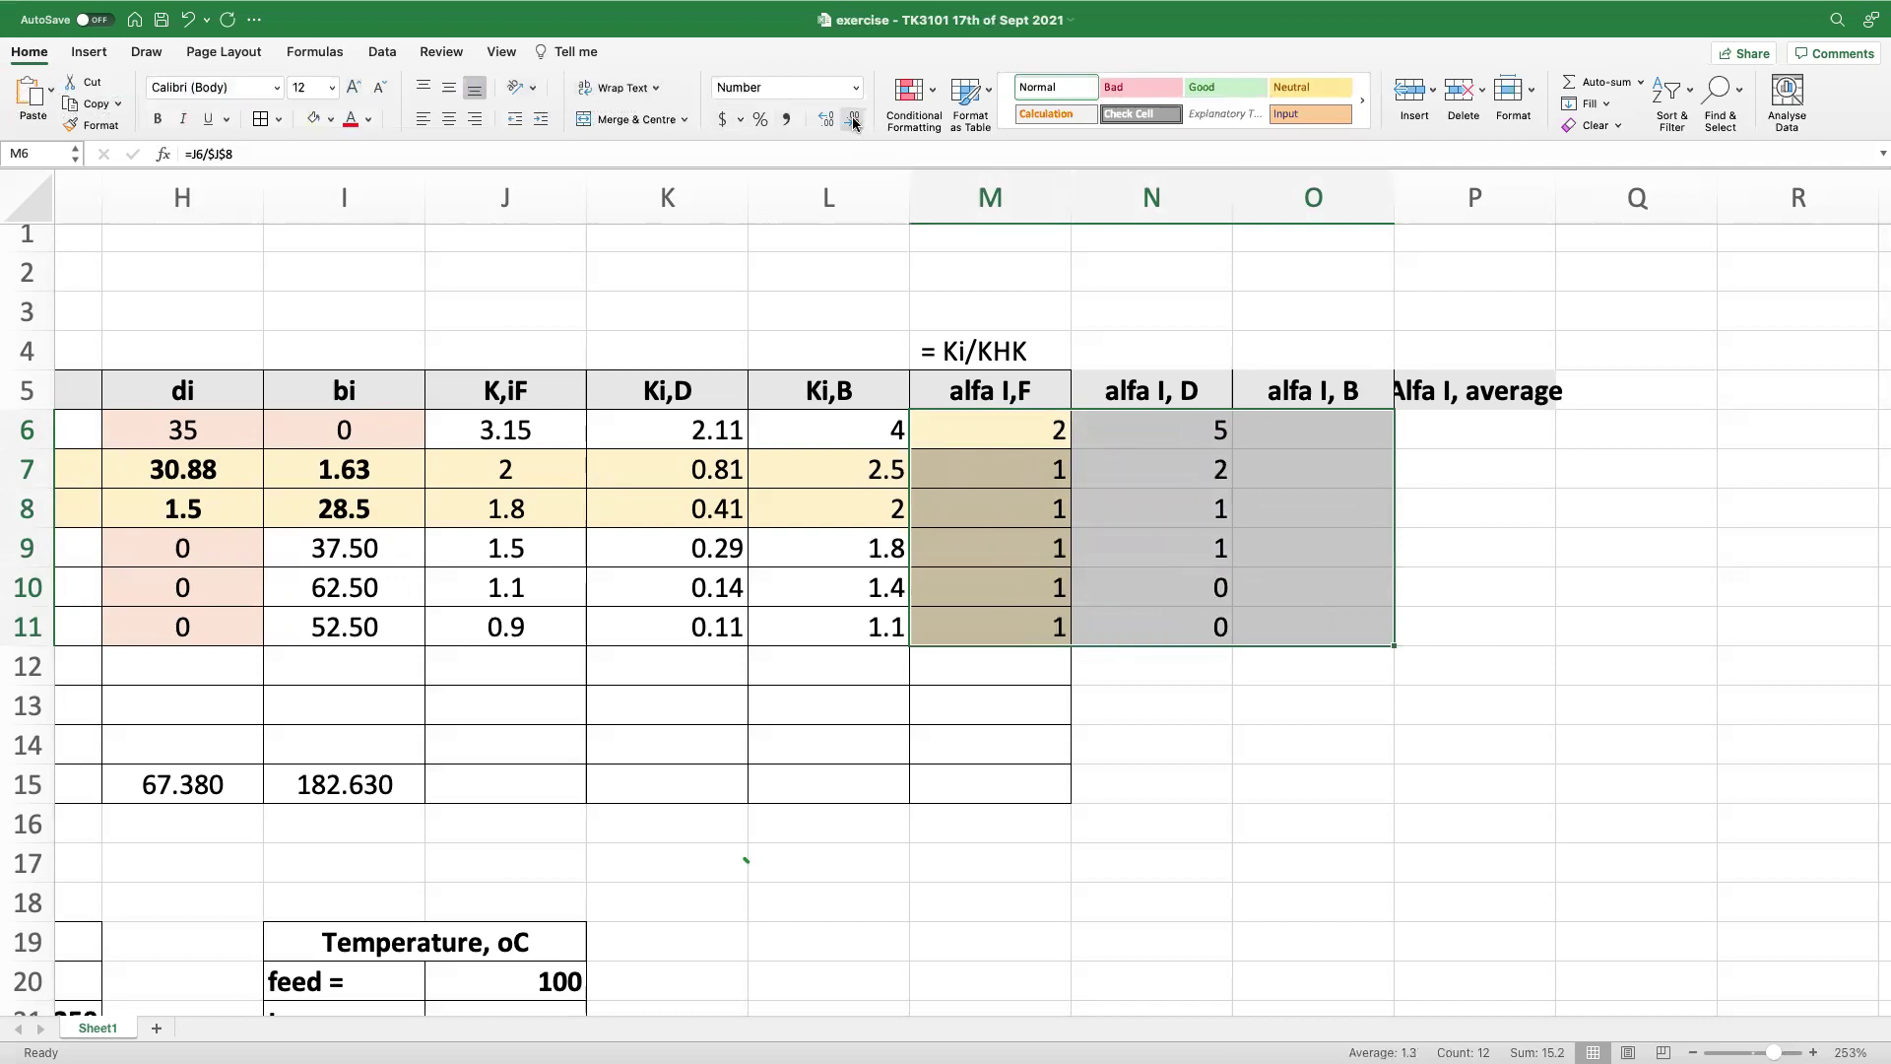
click(826, 119)
click(826, 119)
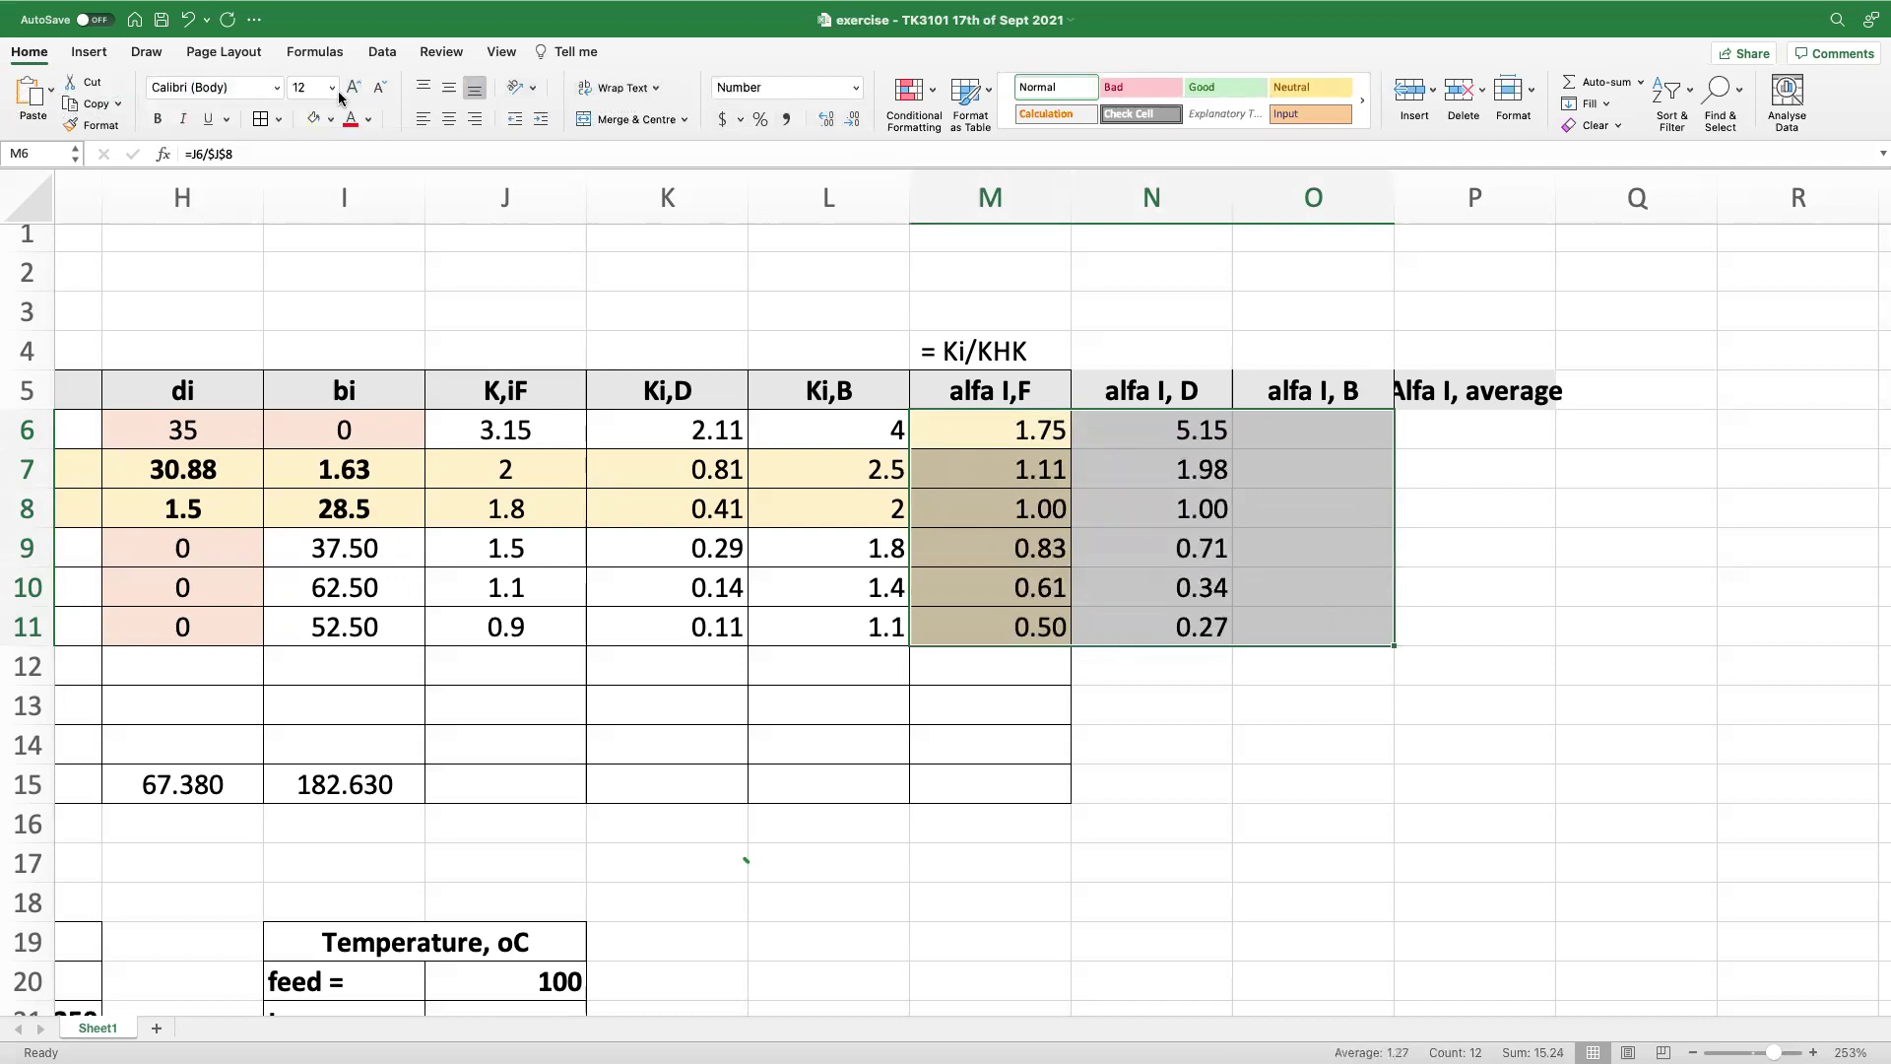
click(449, 119)
- Enter the alfa I, B formula =L7/$L$8 in O7 and fill it up to O6 and down to O11
click(1290, 508)
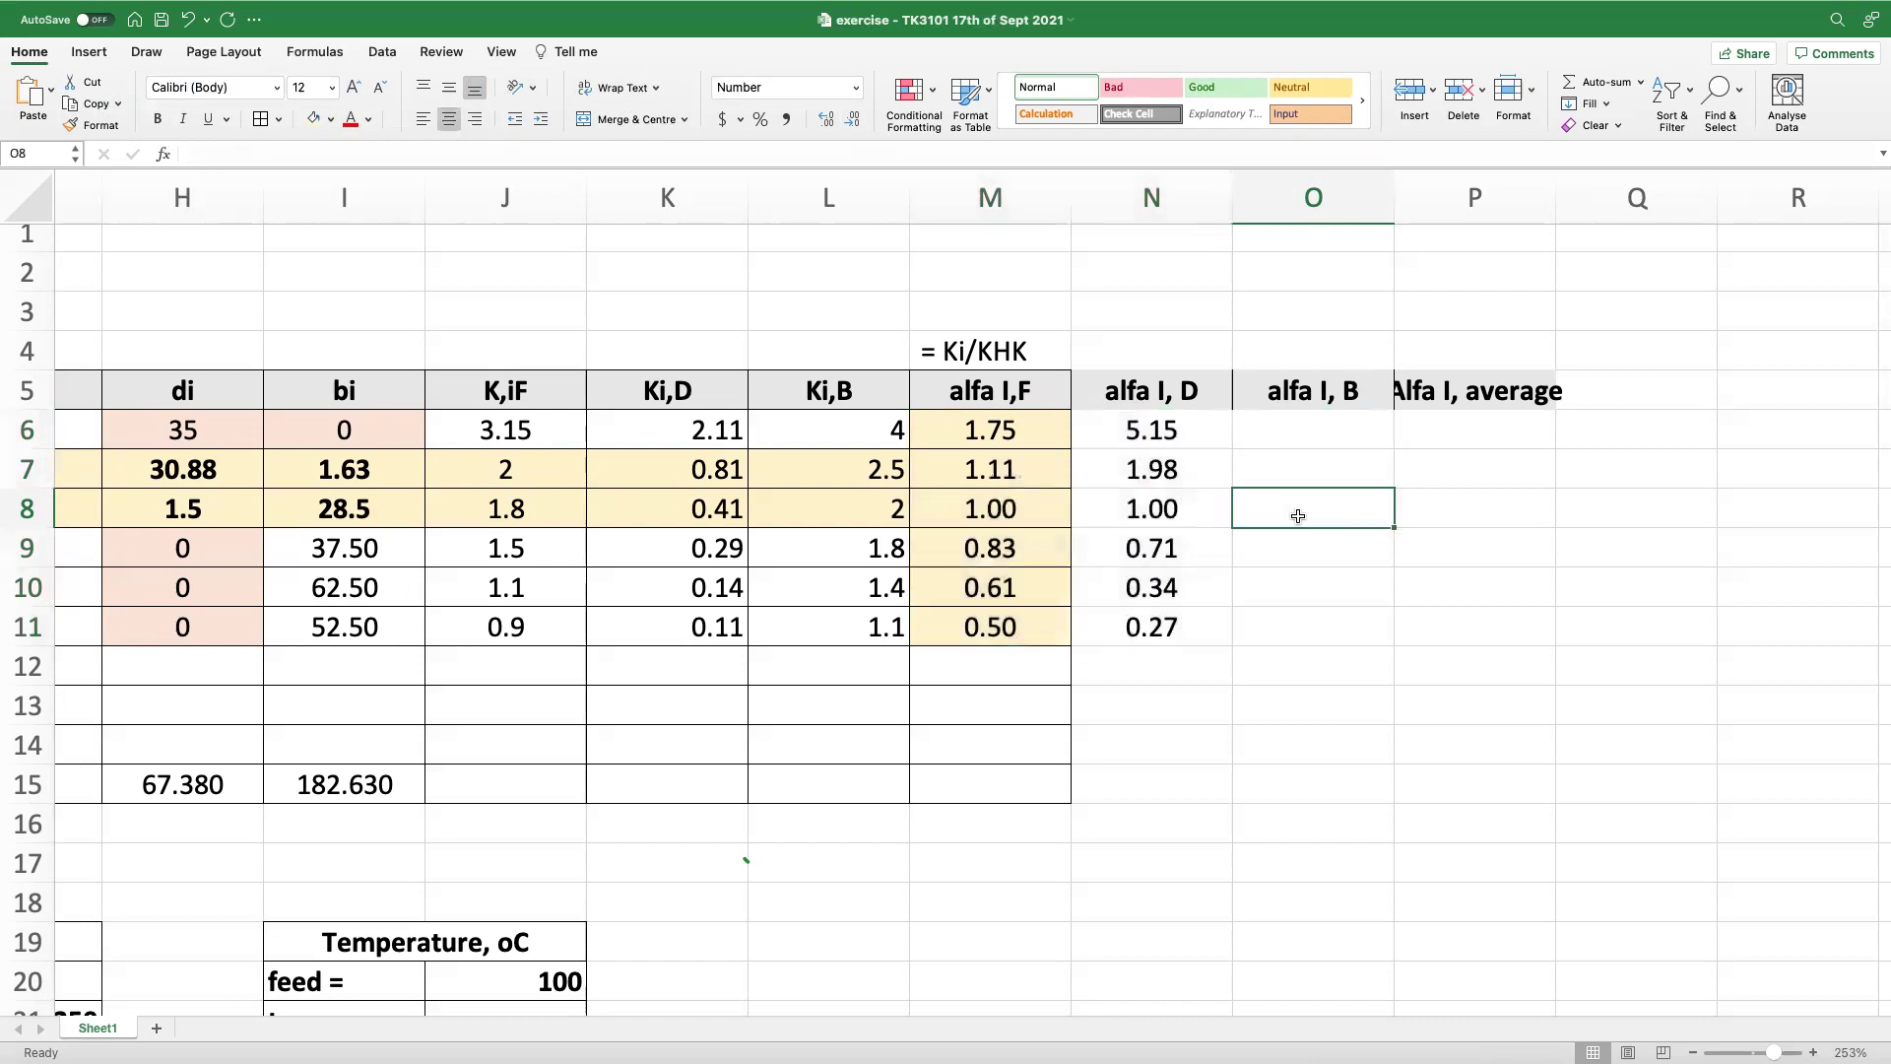
click(1286, 477)
text(=)
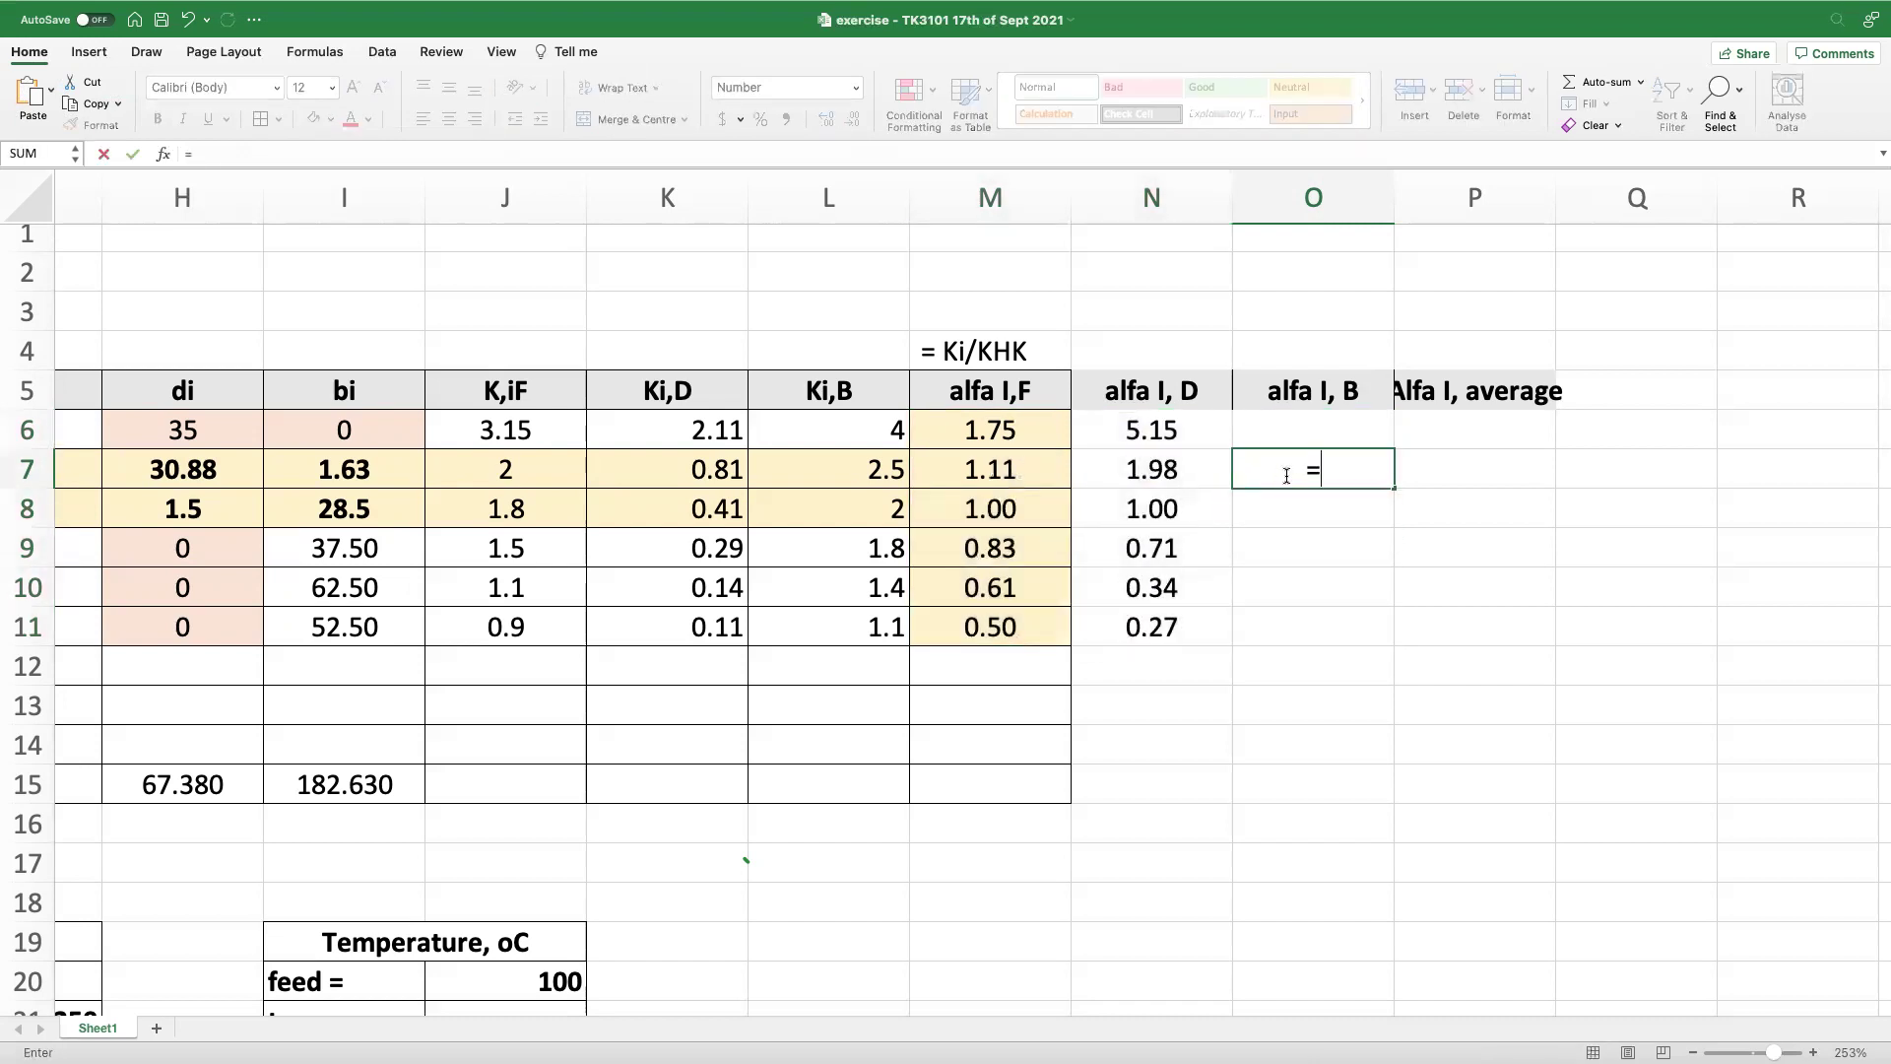
click(866, 473)
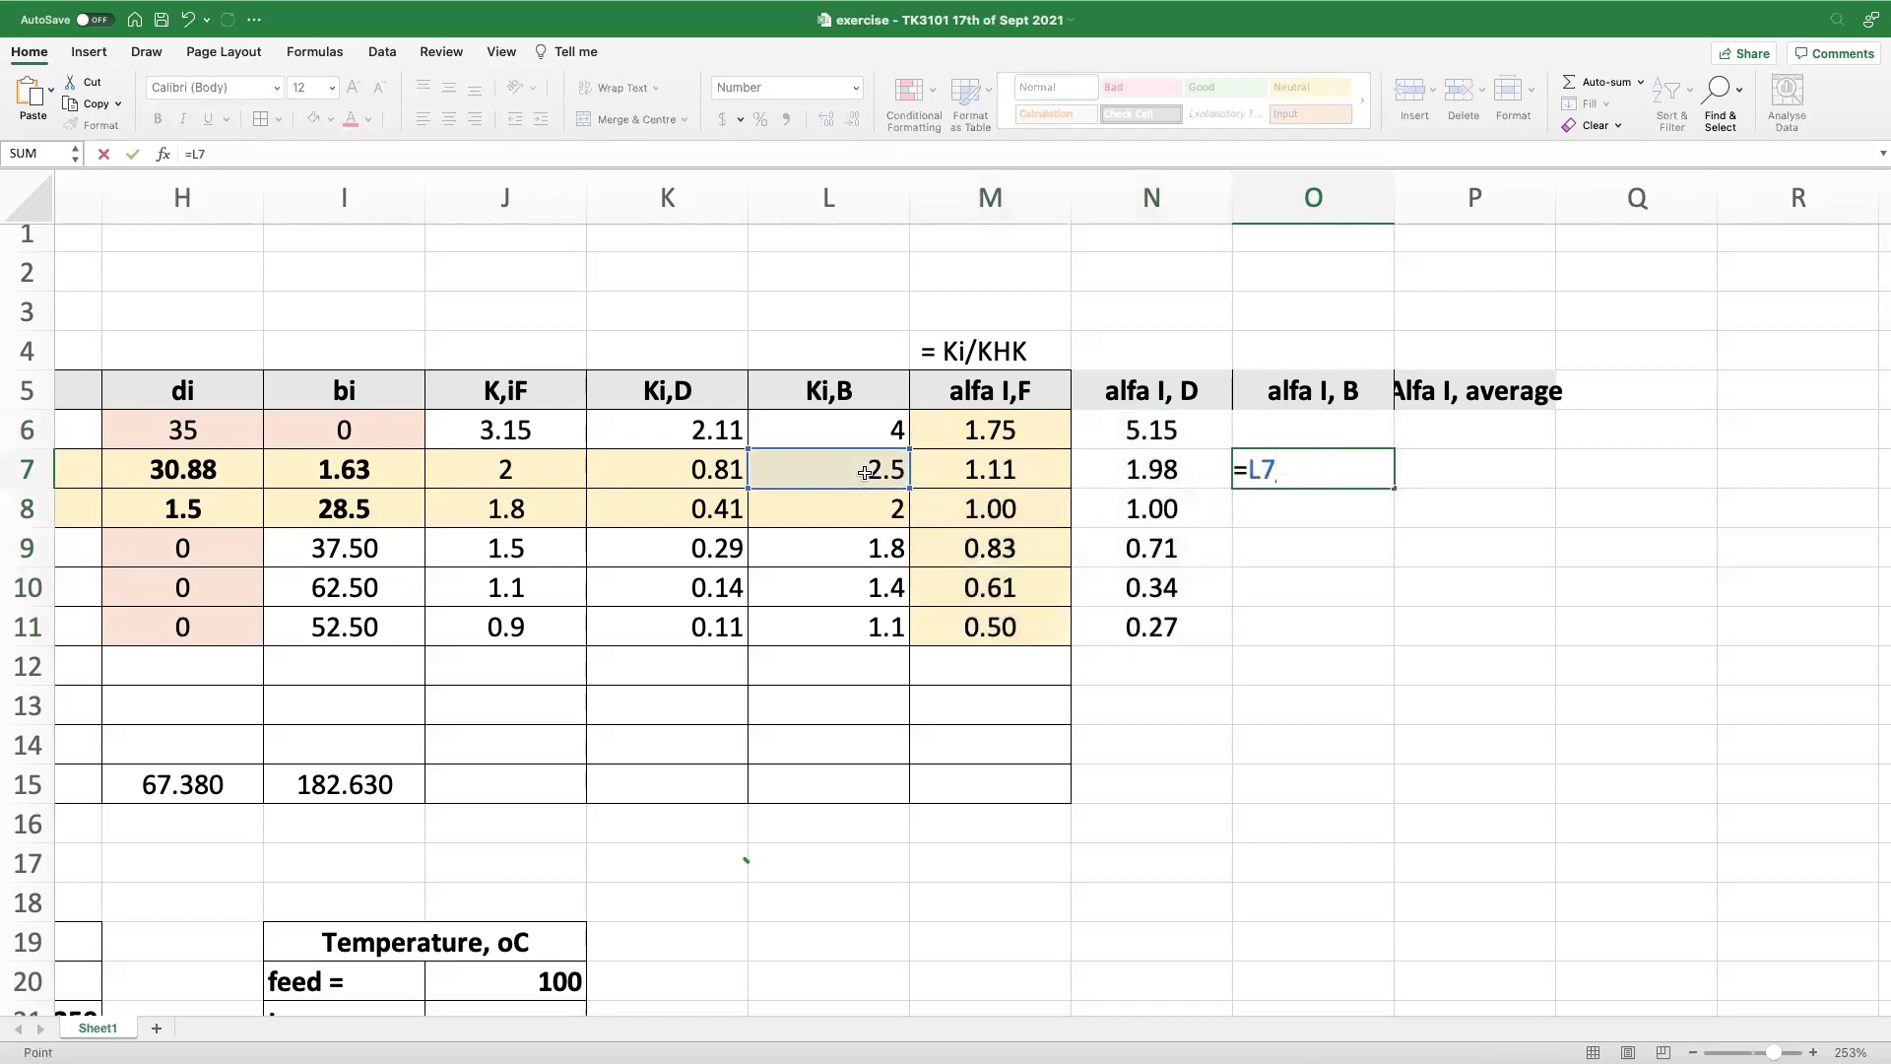
text(/)
click(865, 498)
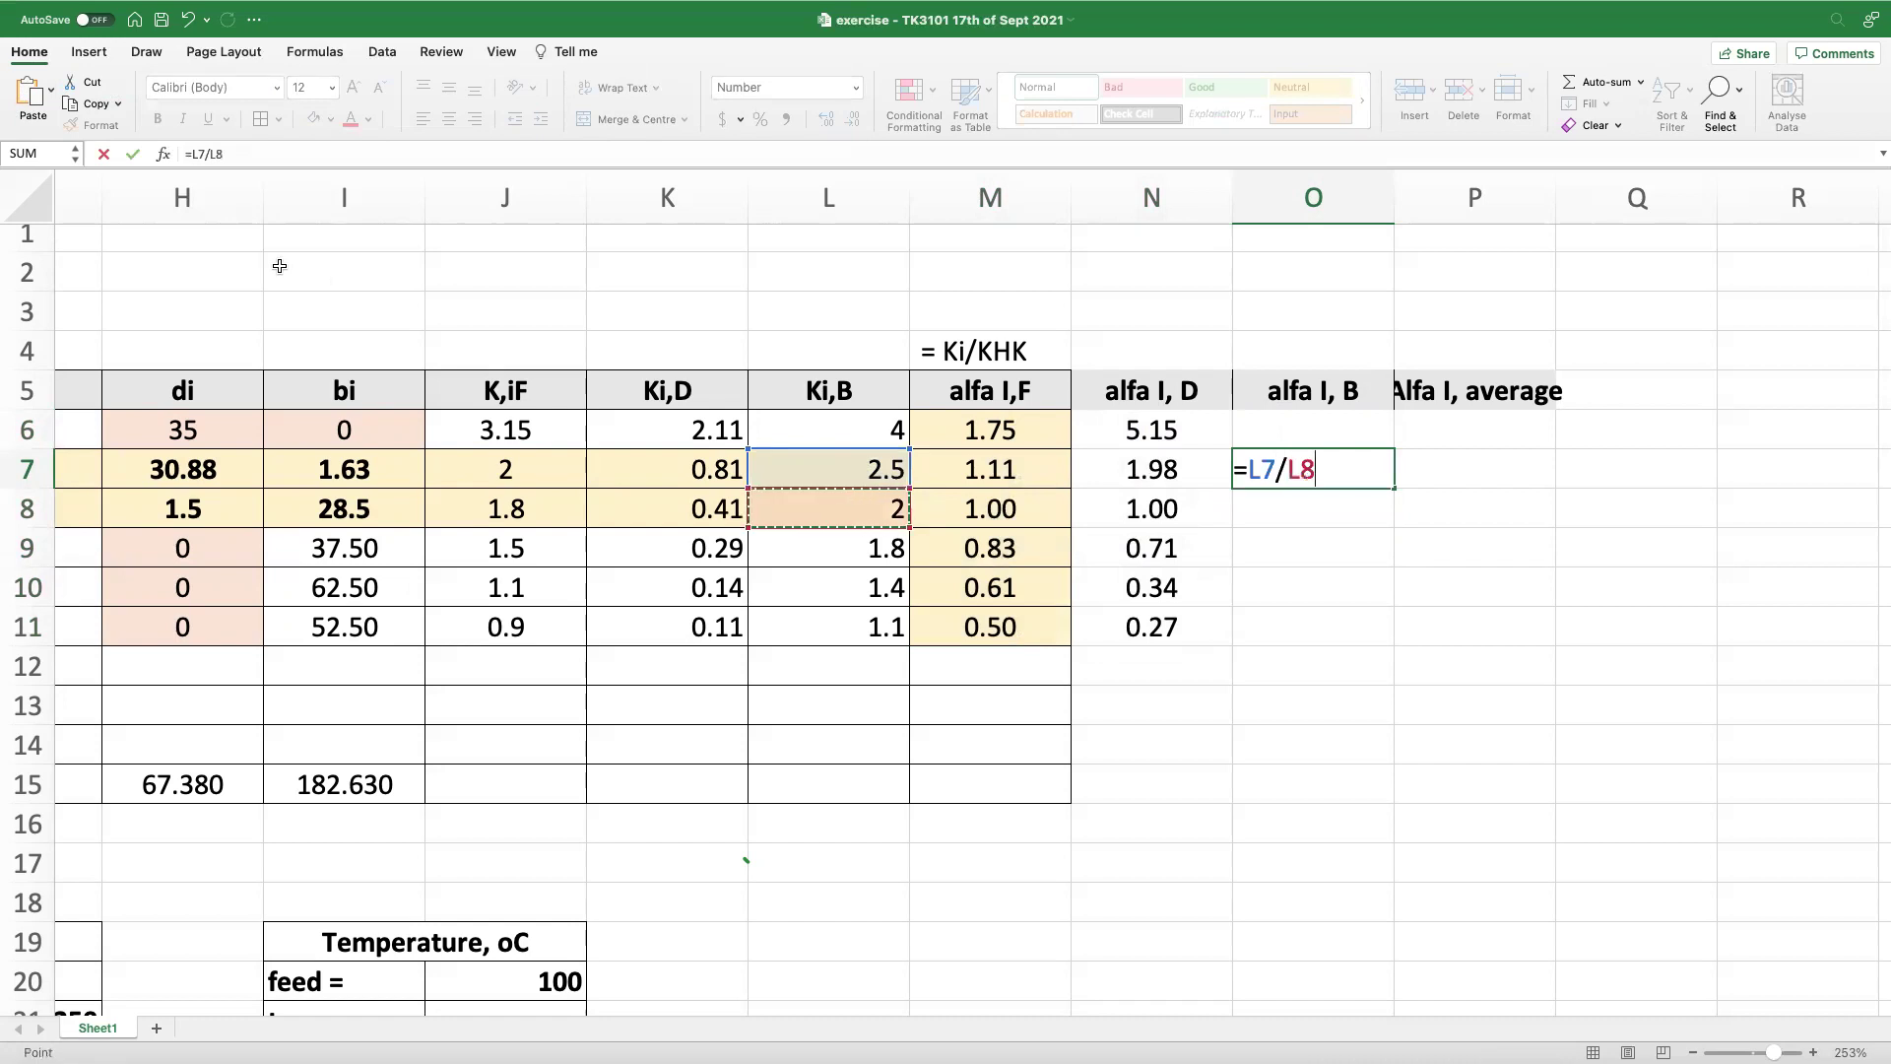
click(208, 154)
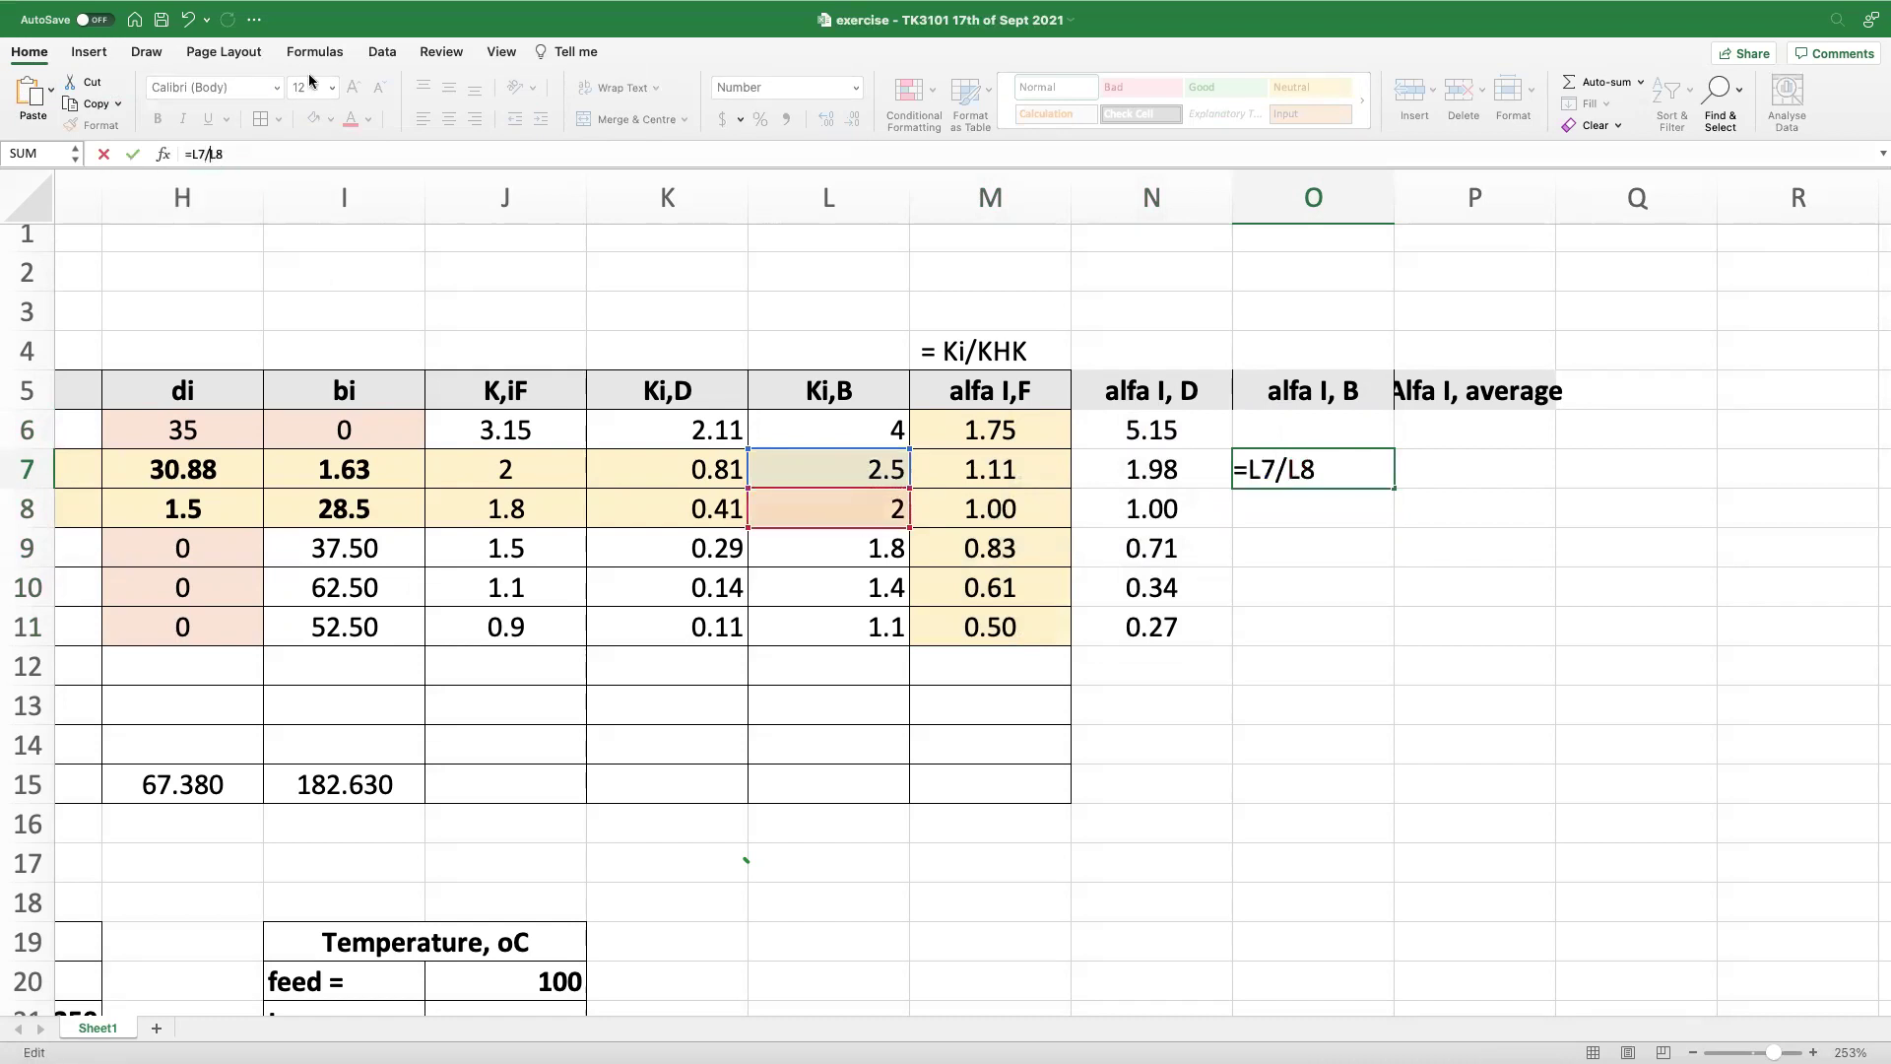
text($)
text($)
key(Return)
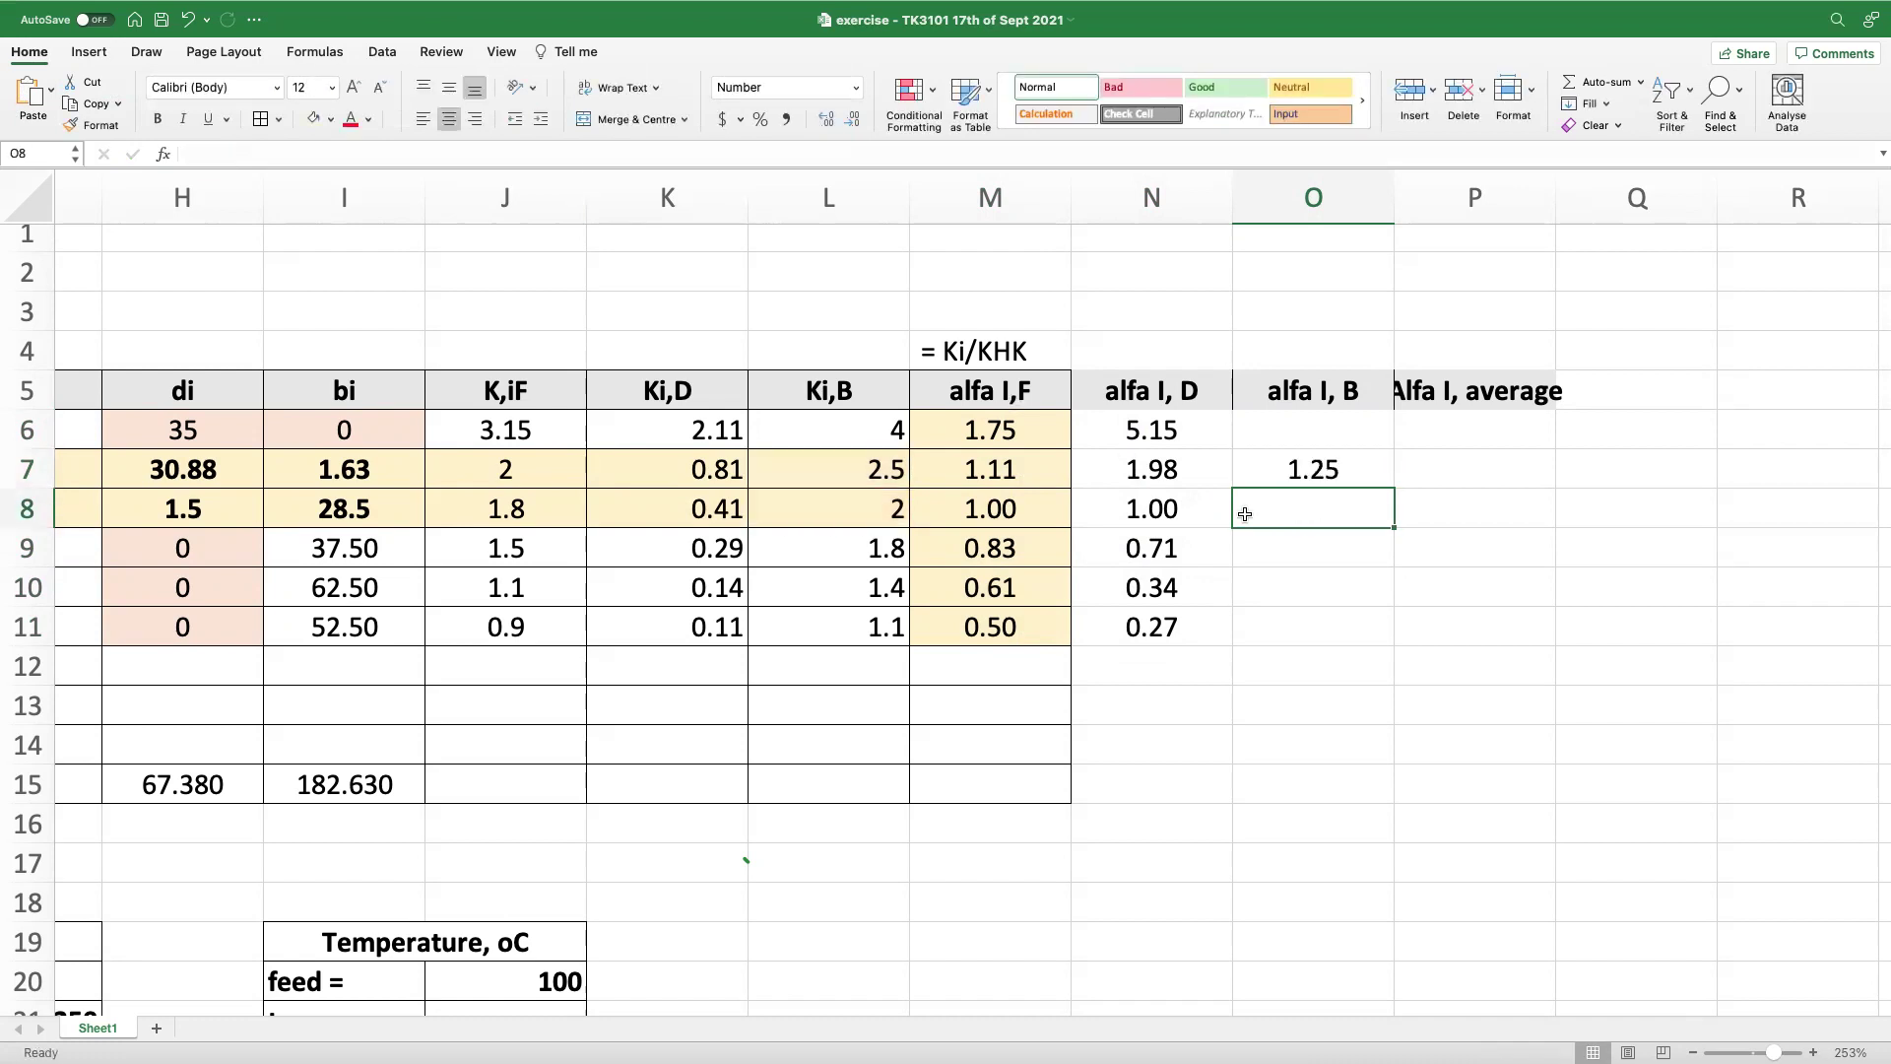
click(1260, 469)
drag(1392, 487, 1390, 642)
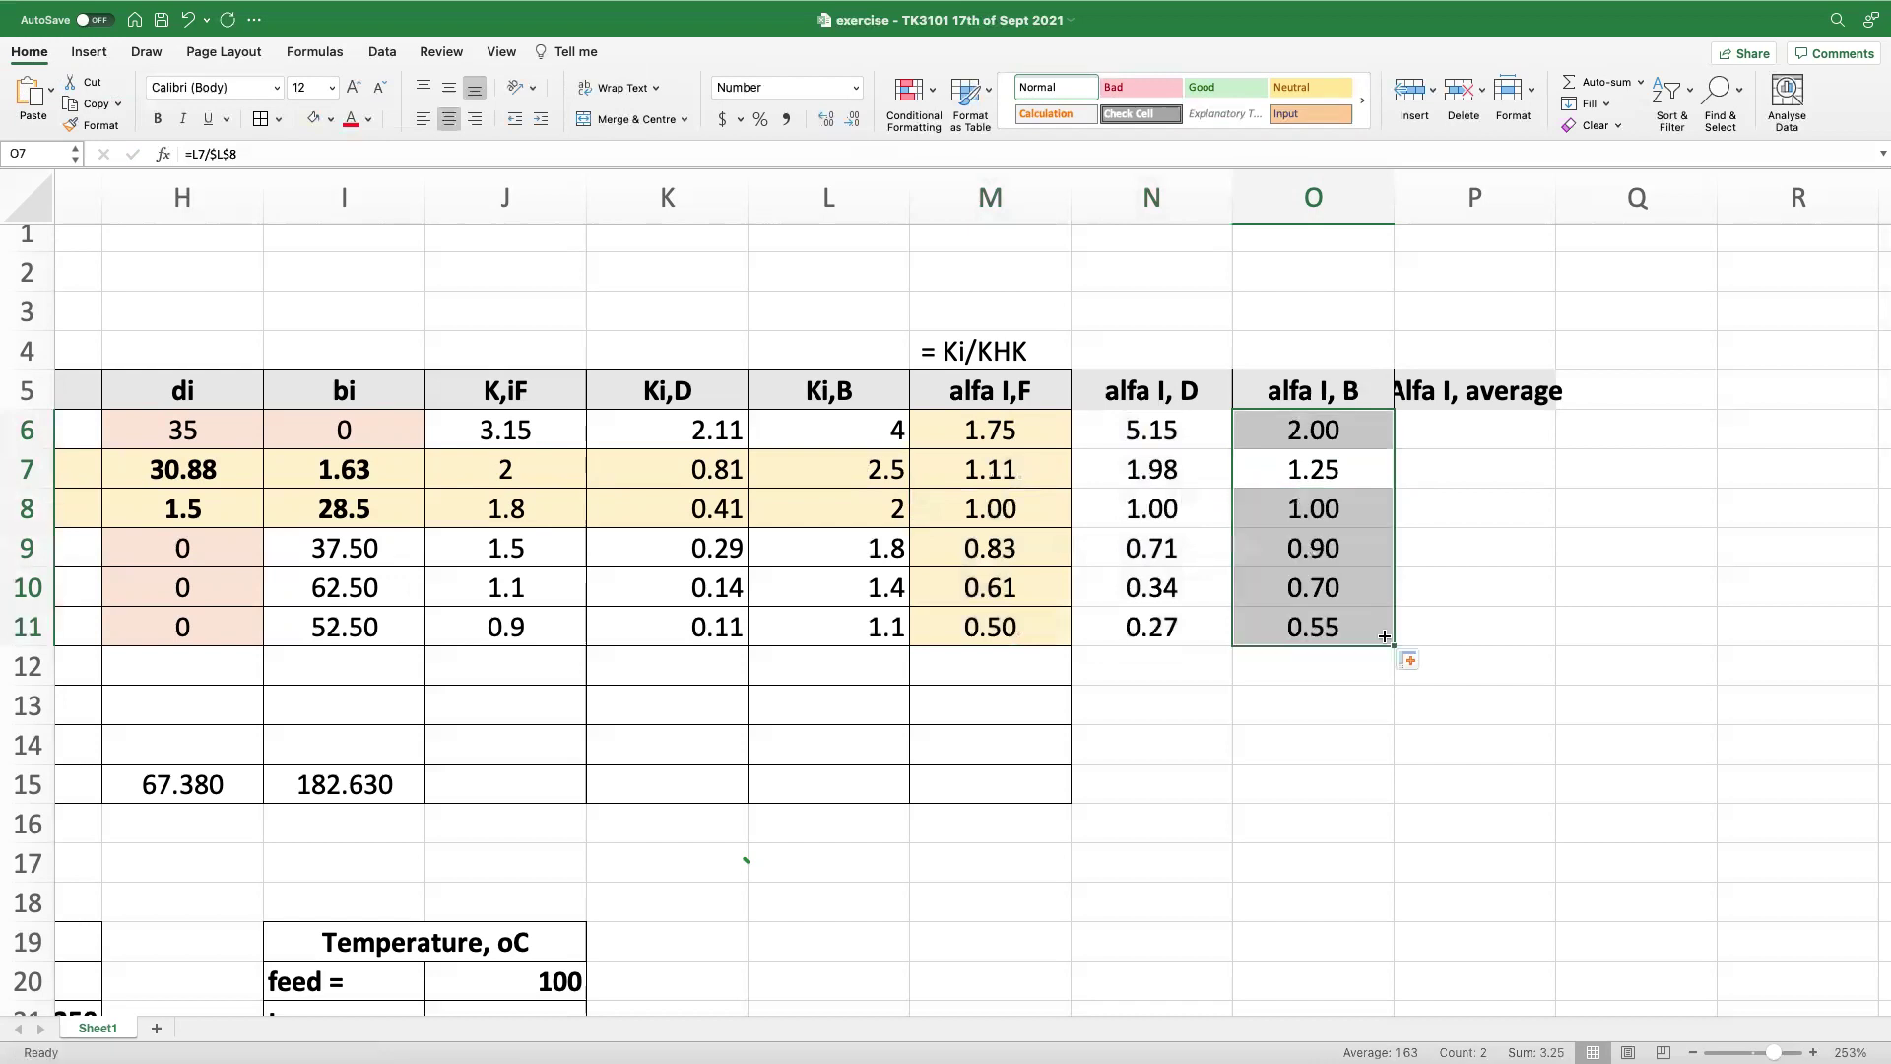
- Calculate the average alfa in P6 with =(N6*O6)^0.5 and fill the formula down to P11
click(1446, 430)
text(=()
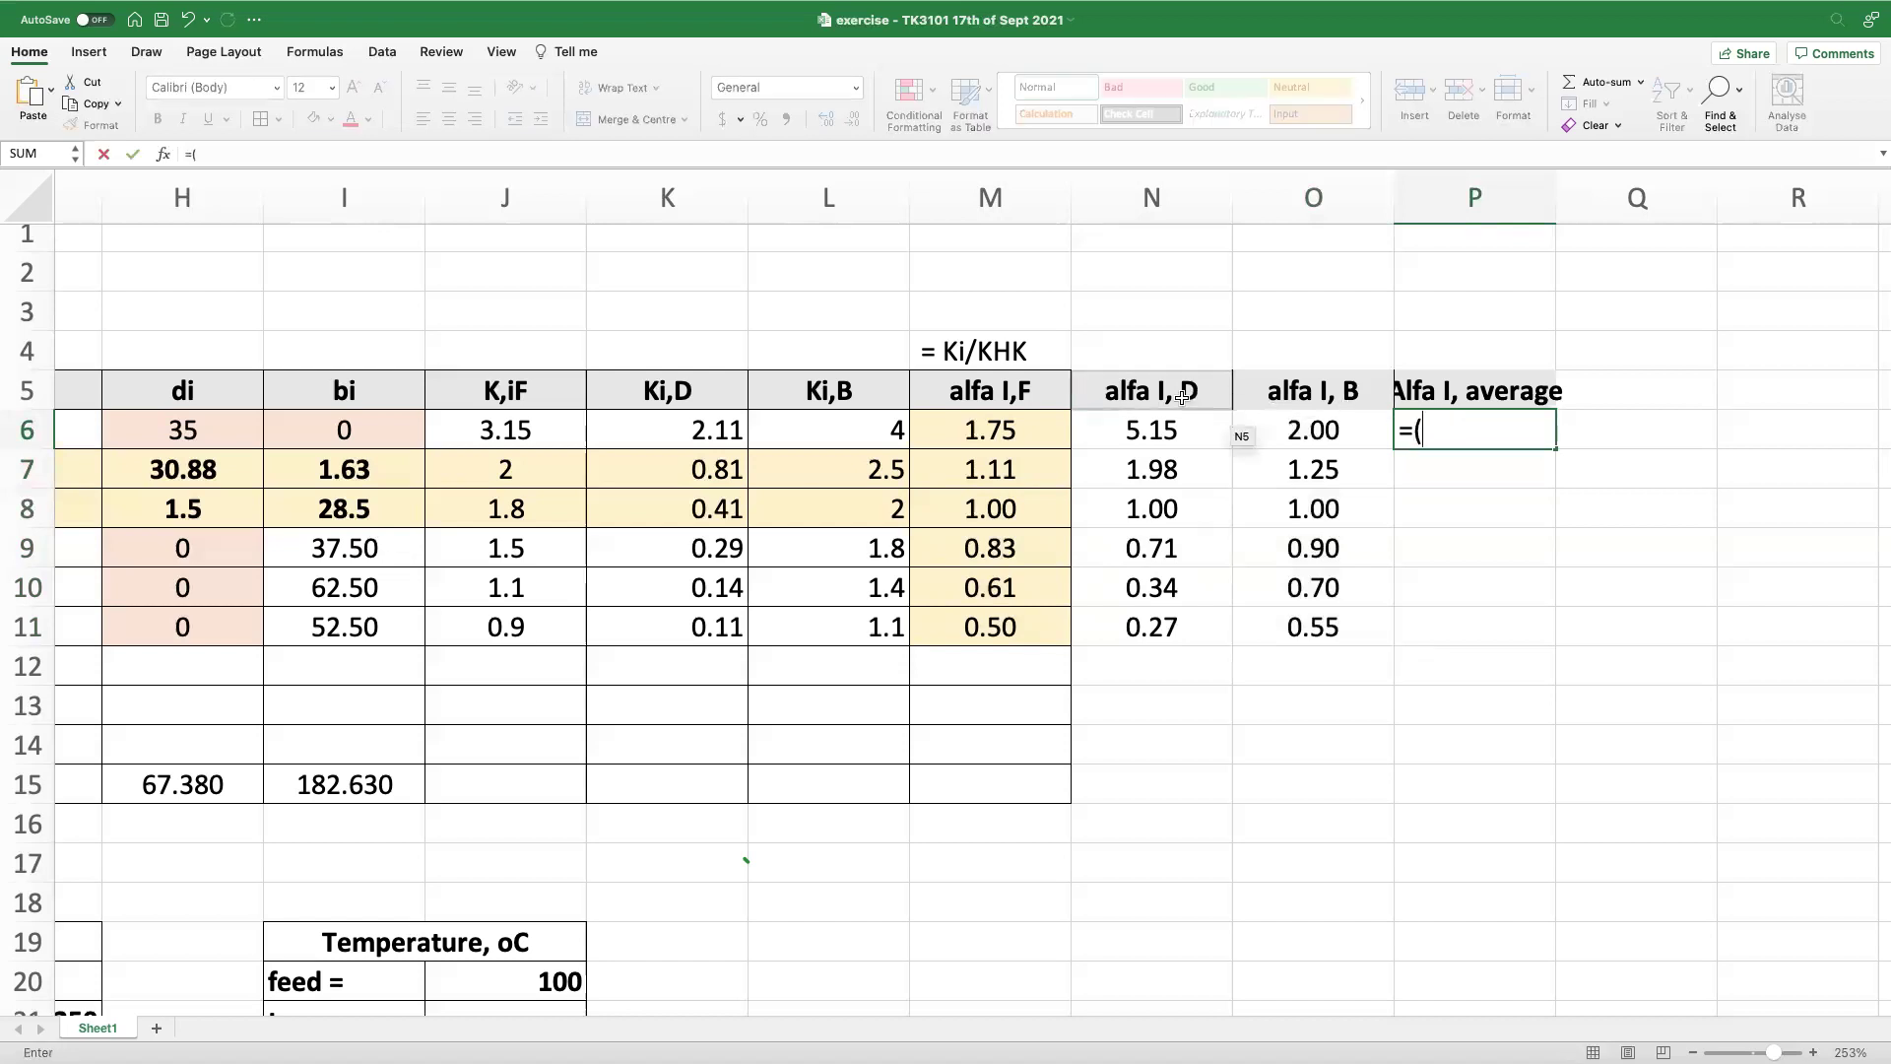
click(1158, 424)
text(*)
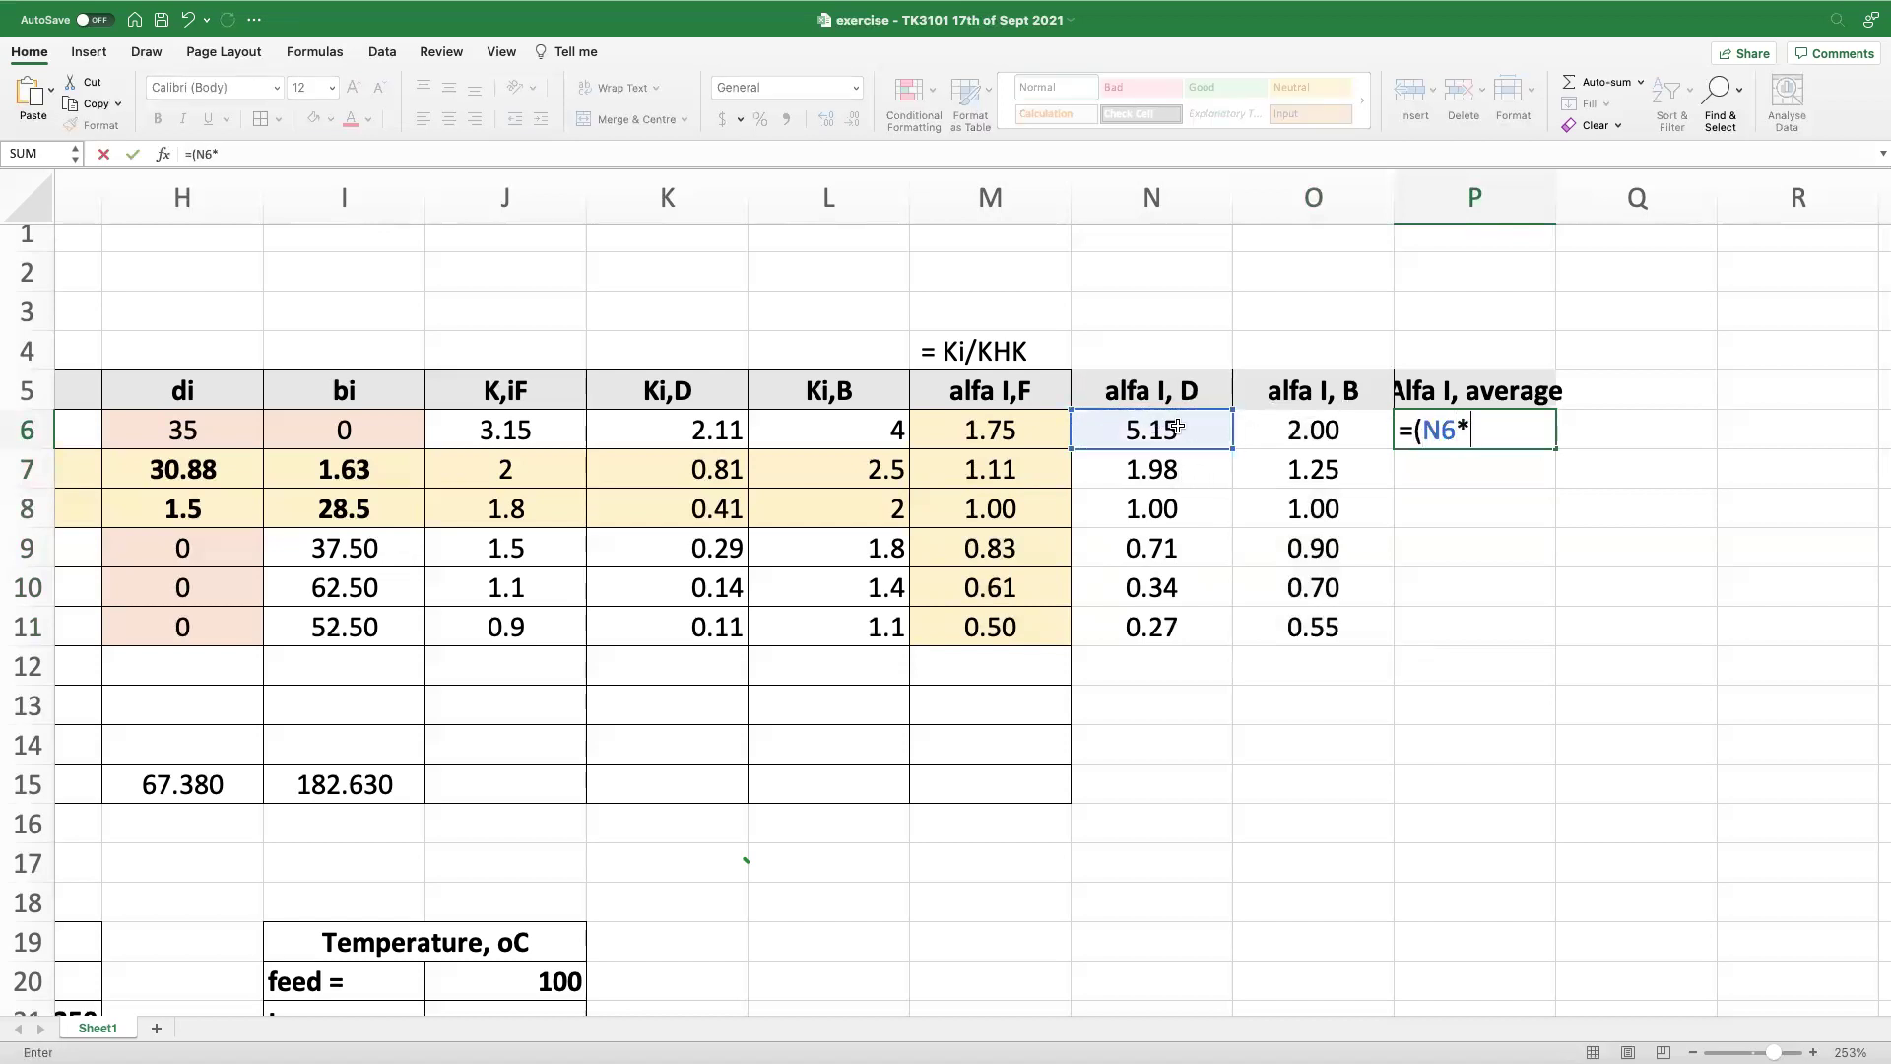
click(1291, 428)
text())
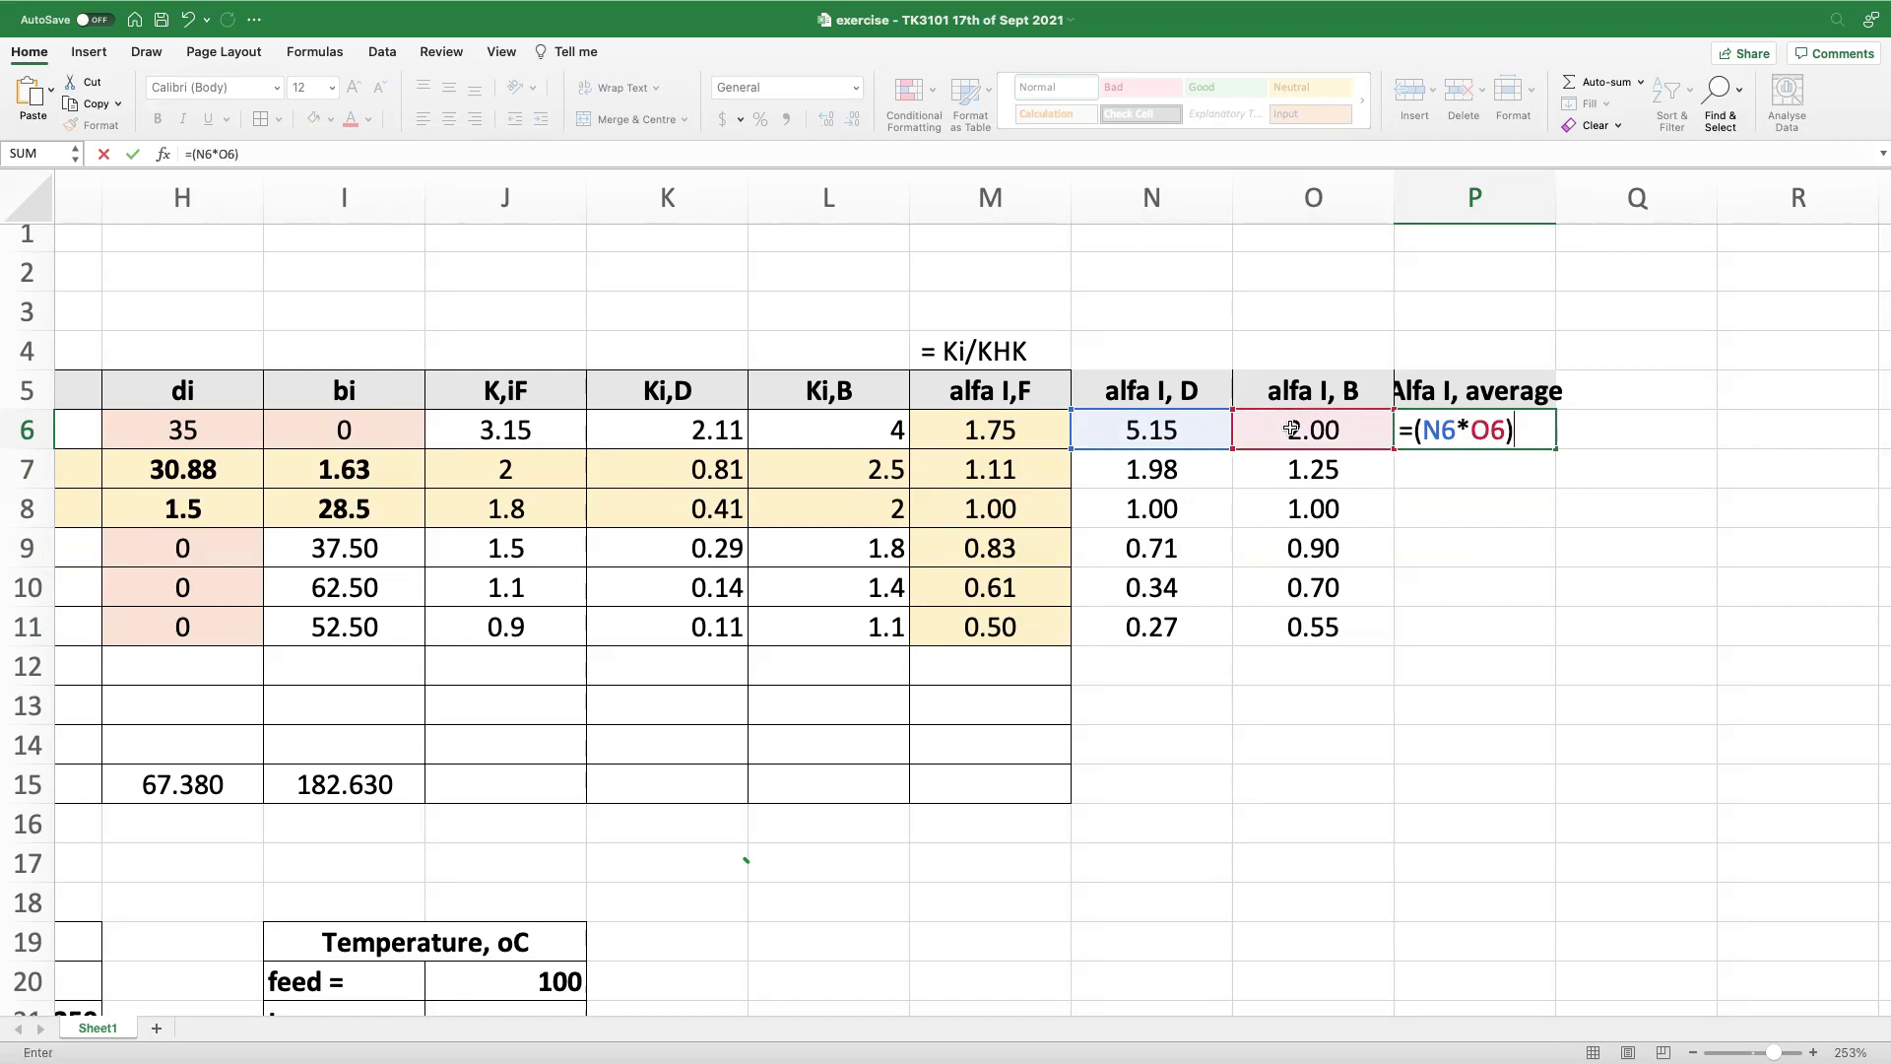
text(^0.5)
key(Return)
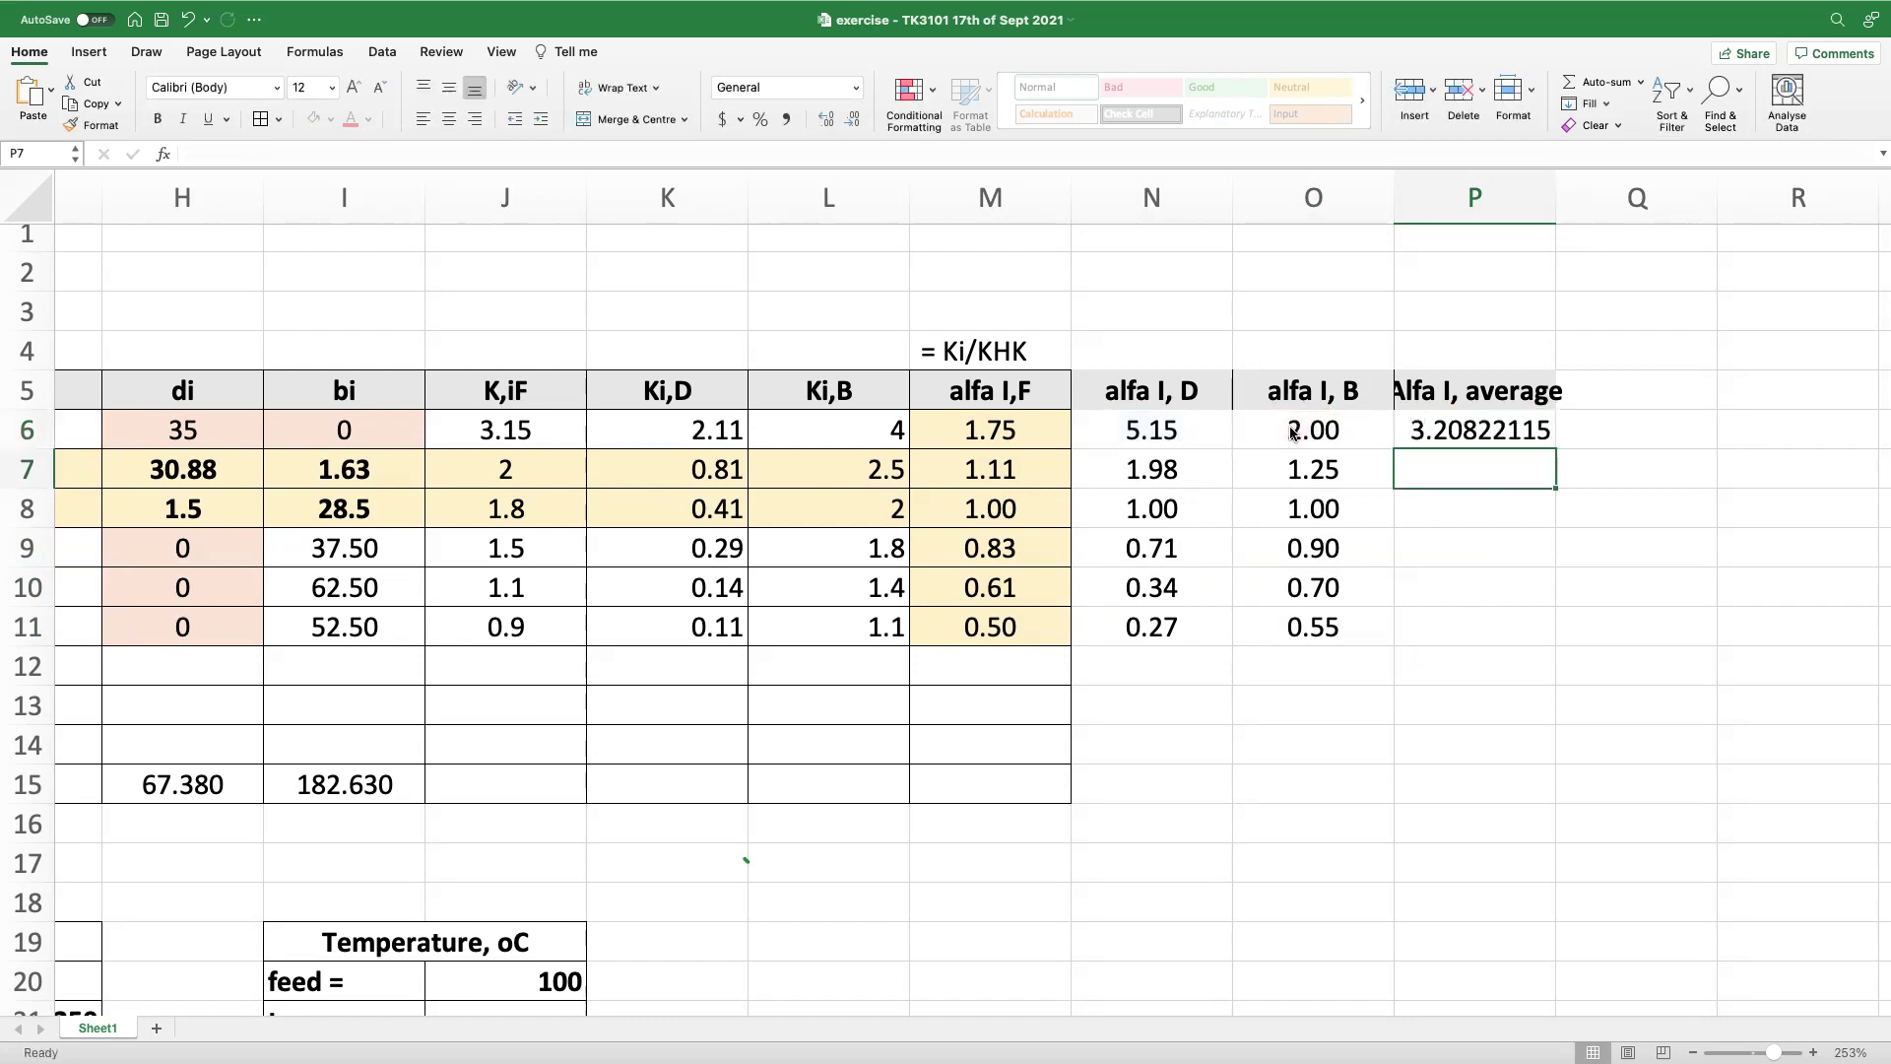
click(1516, 436)
drag(1553, 449, 1536, 645)
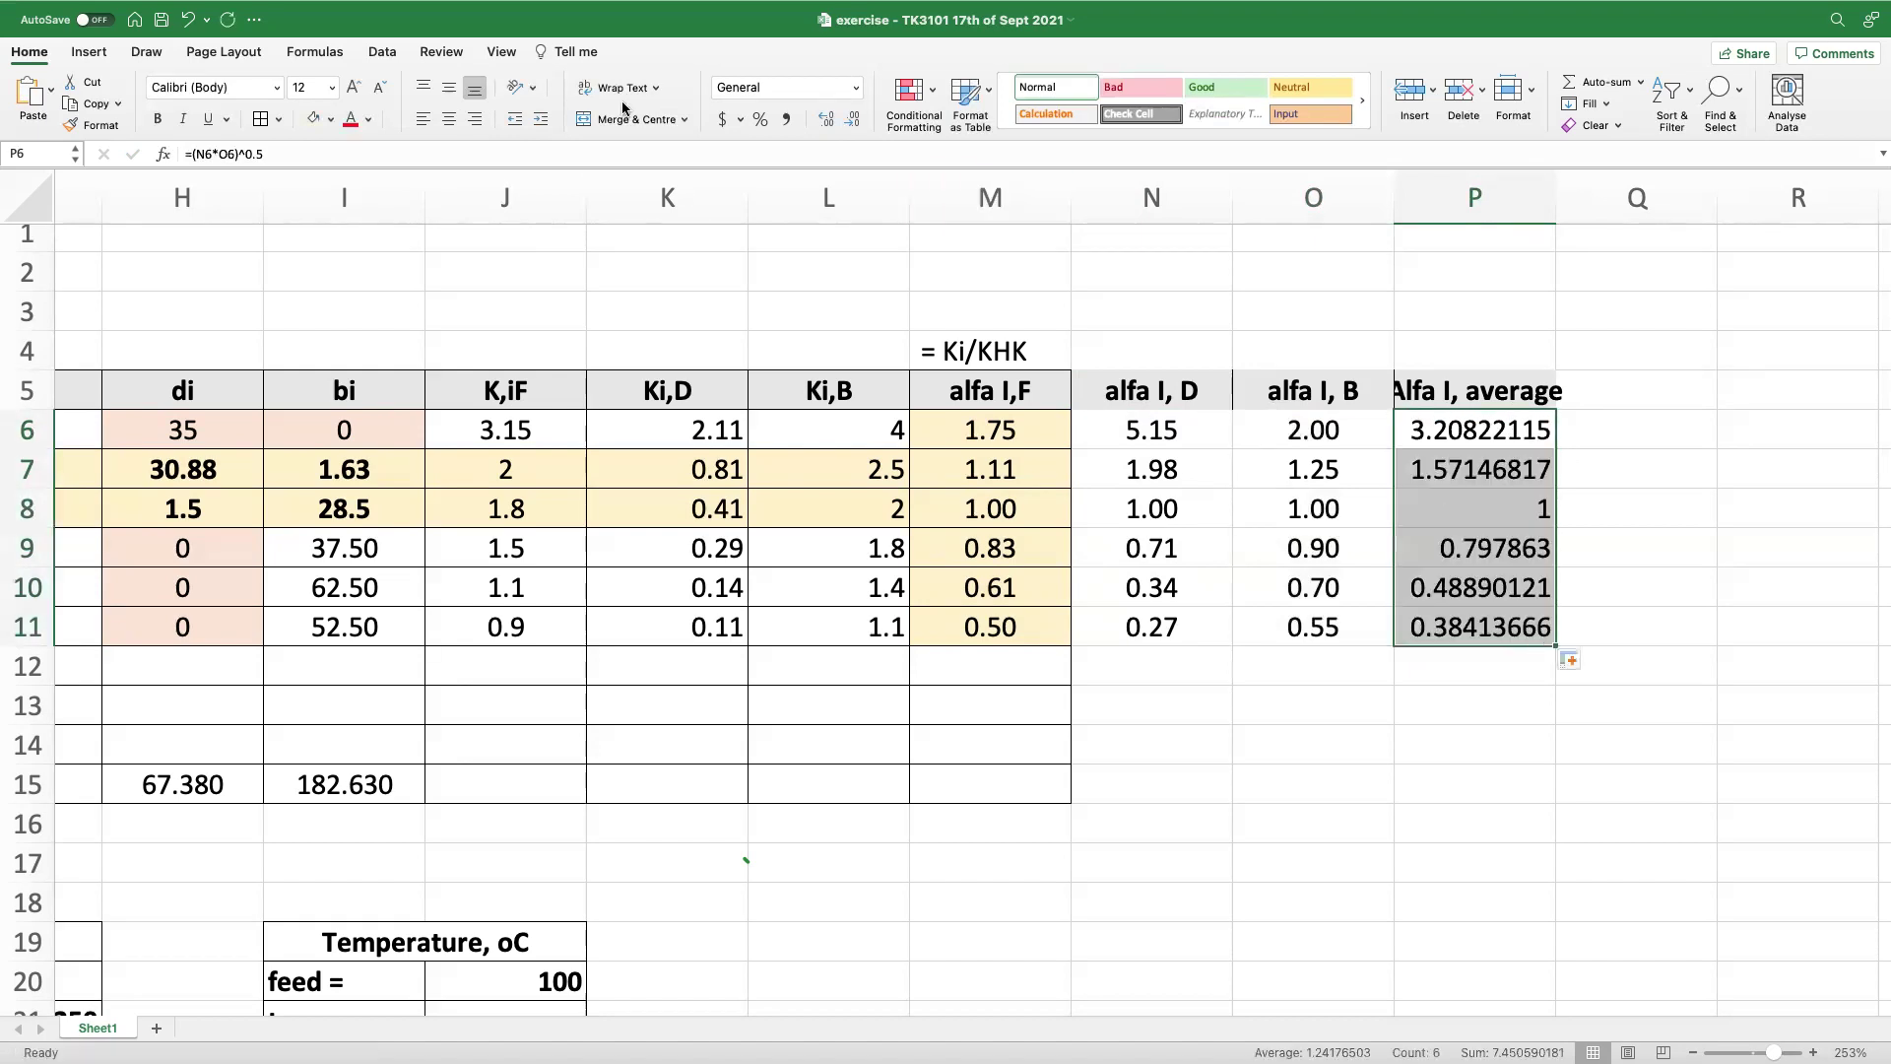
- Left-align the average alfa values in P6:P11 without indentation and format them with two decimal places
click(541, 119)
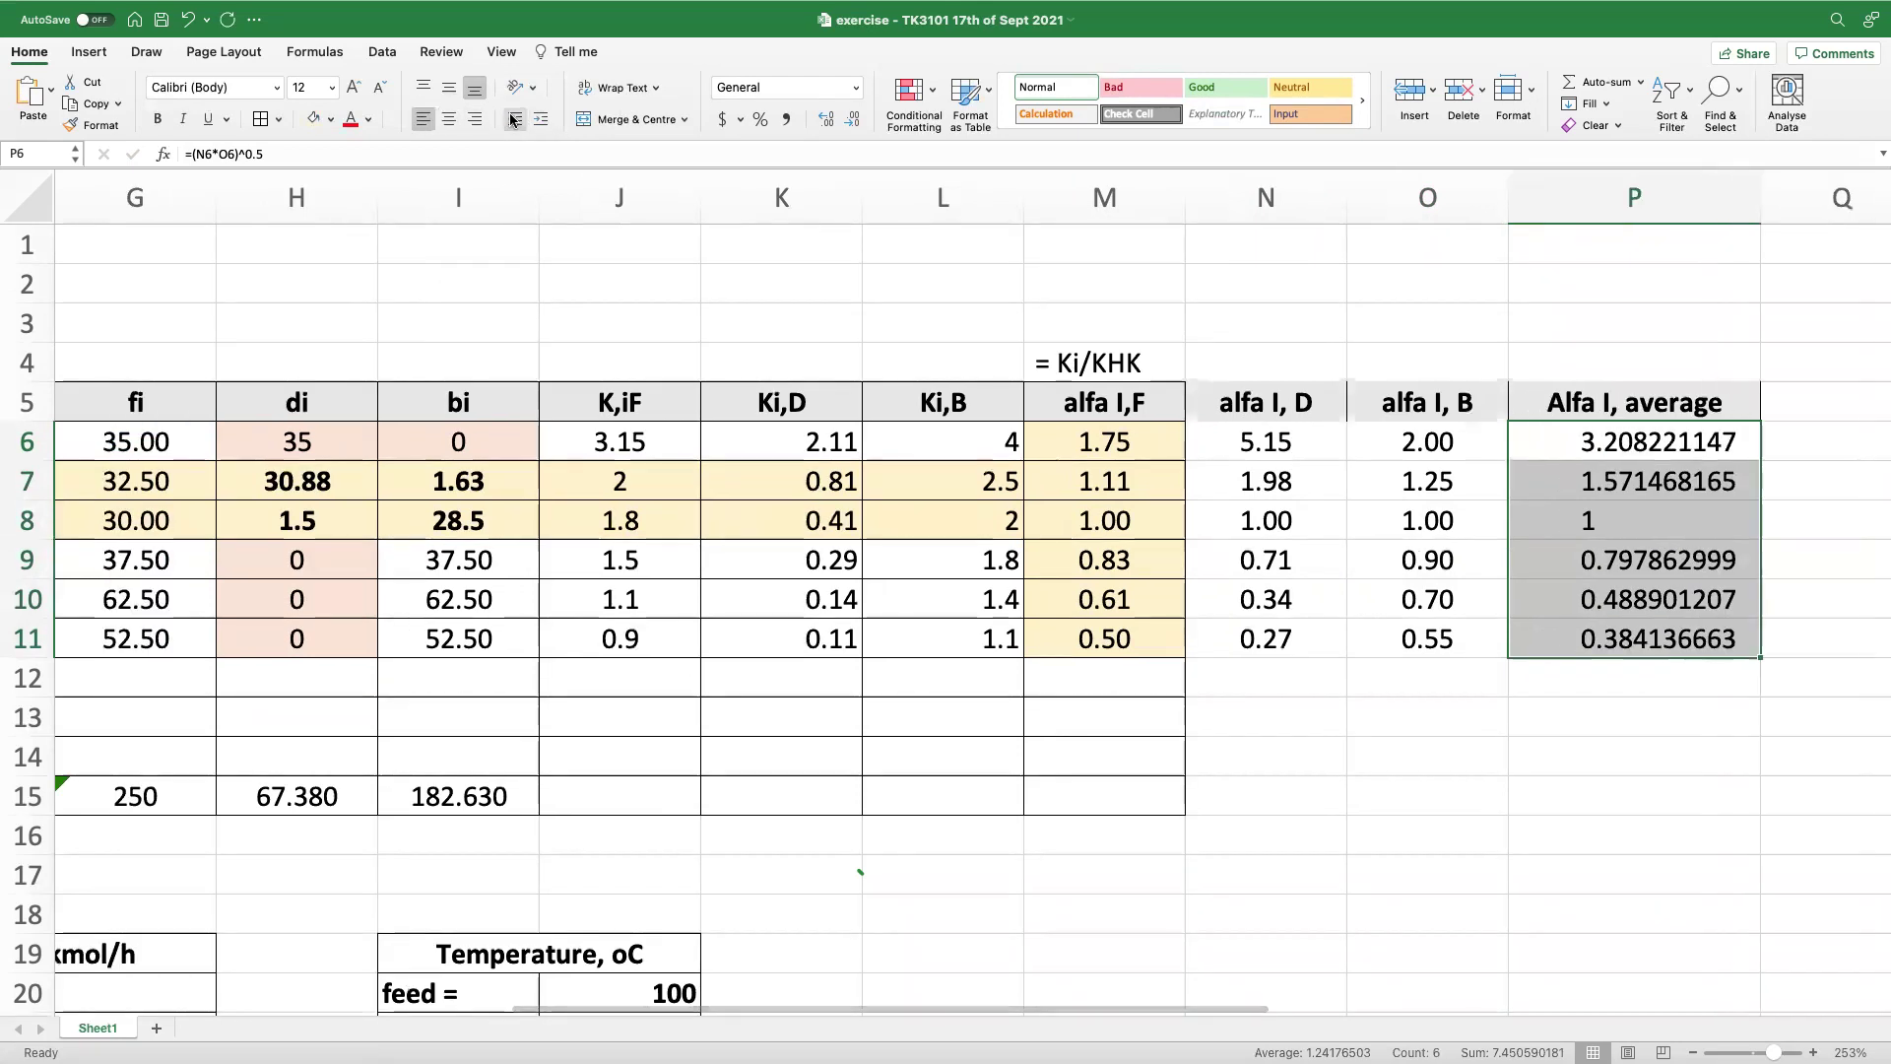
click(514, 119)
click(514, 119)
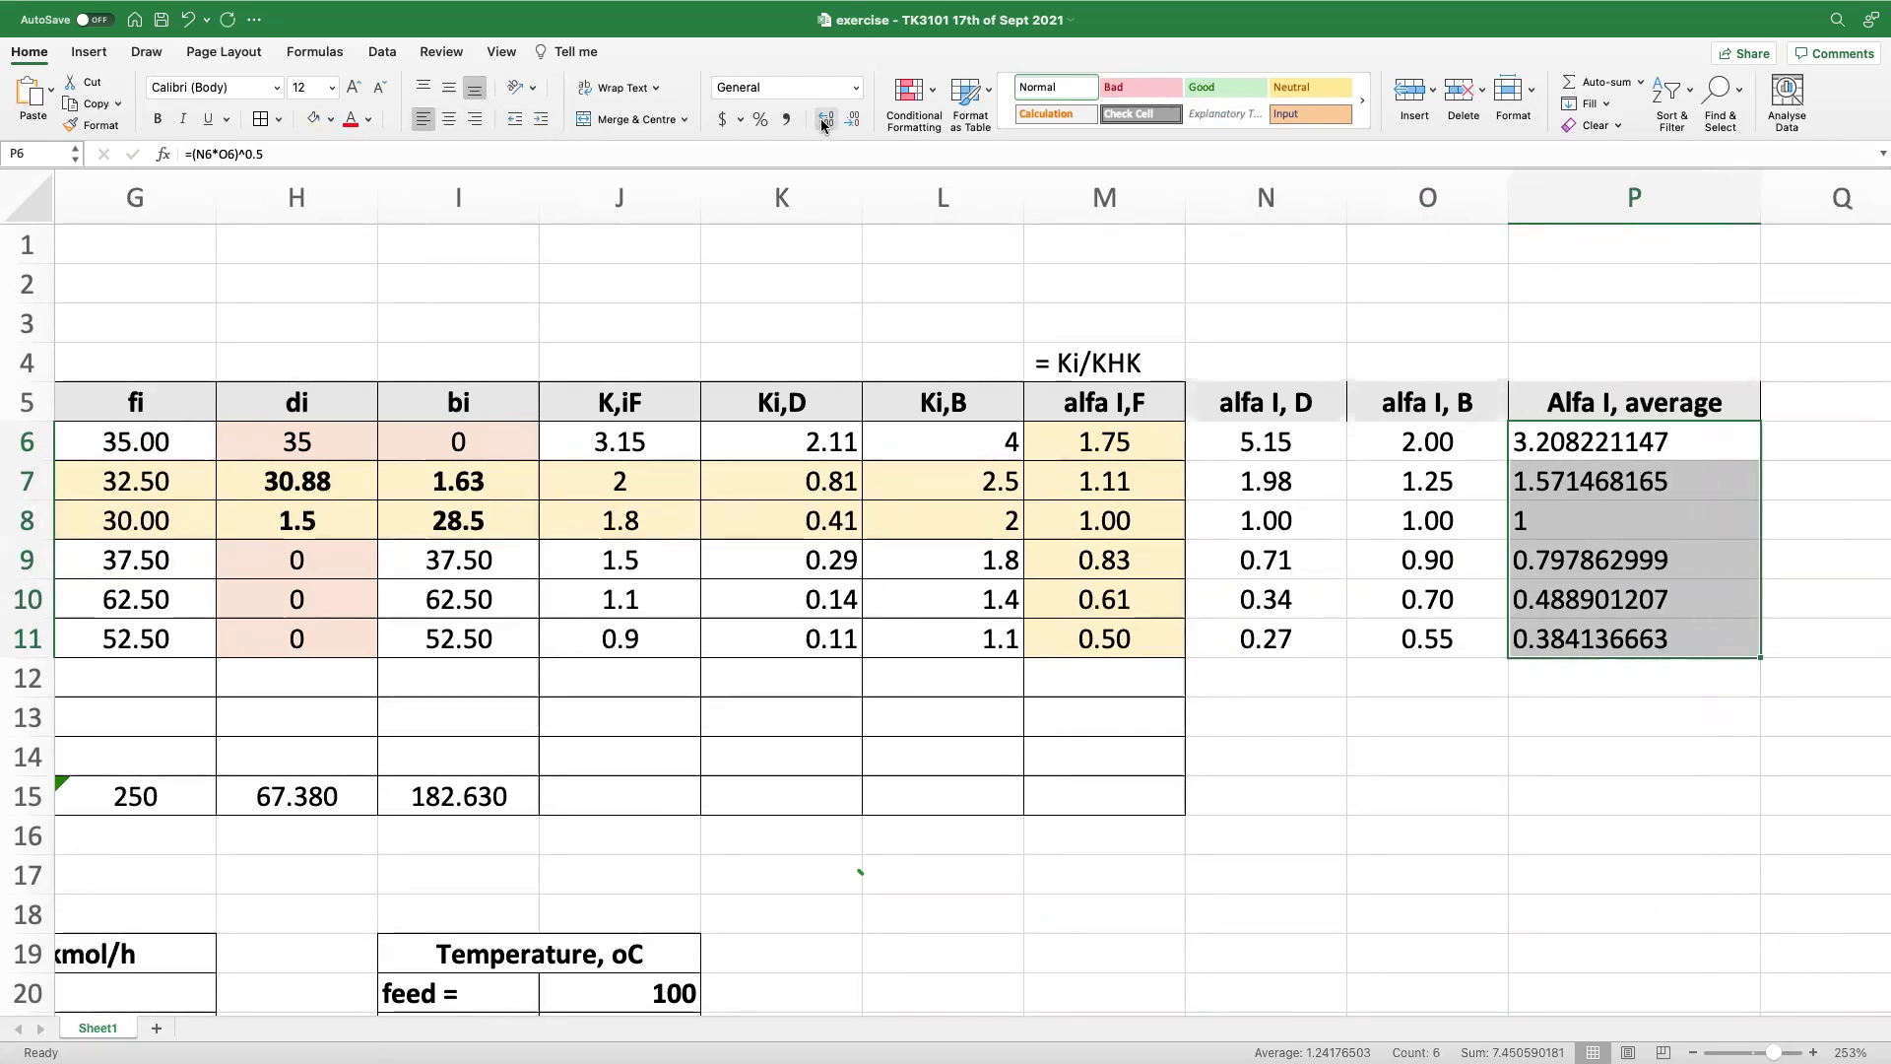
click(853, 120)
click(853, 119)
click(853, 119)
click(854, 121)
click(855, 121)
click(855, 121)
click(855, 121)
click(855, 121)
click(855, 121)
click(855, 121)
click(855, 121)
click(855, 121)
click(855, 121)
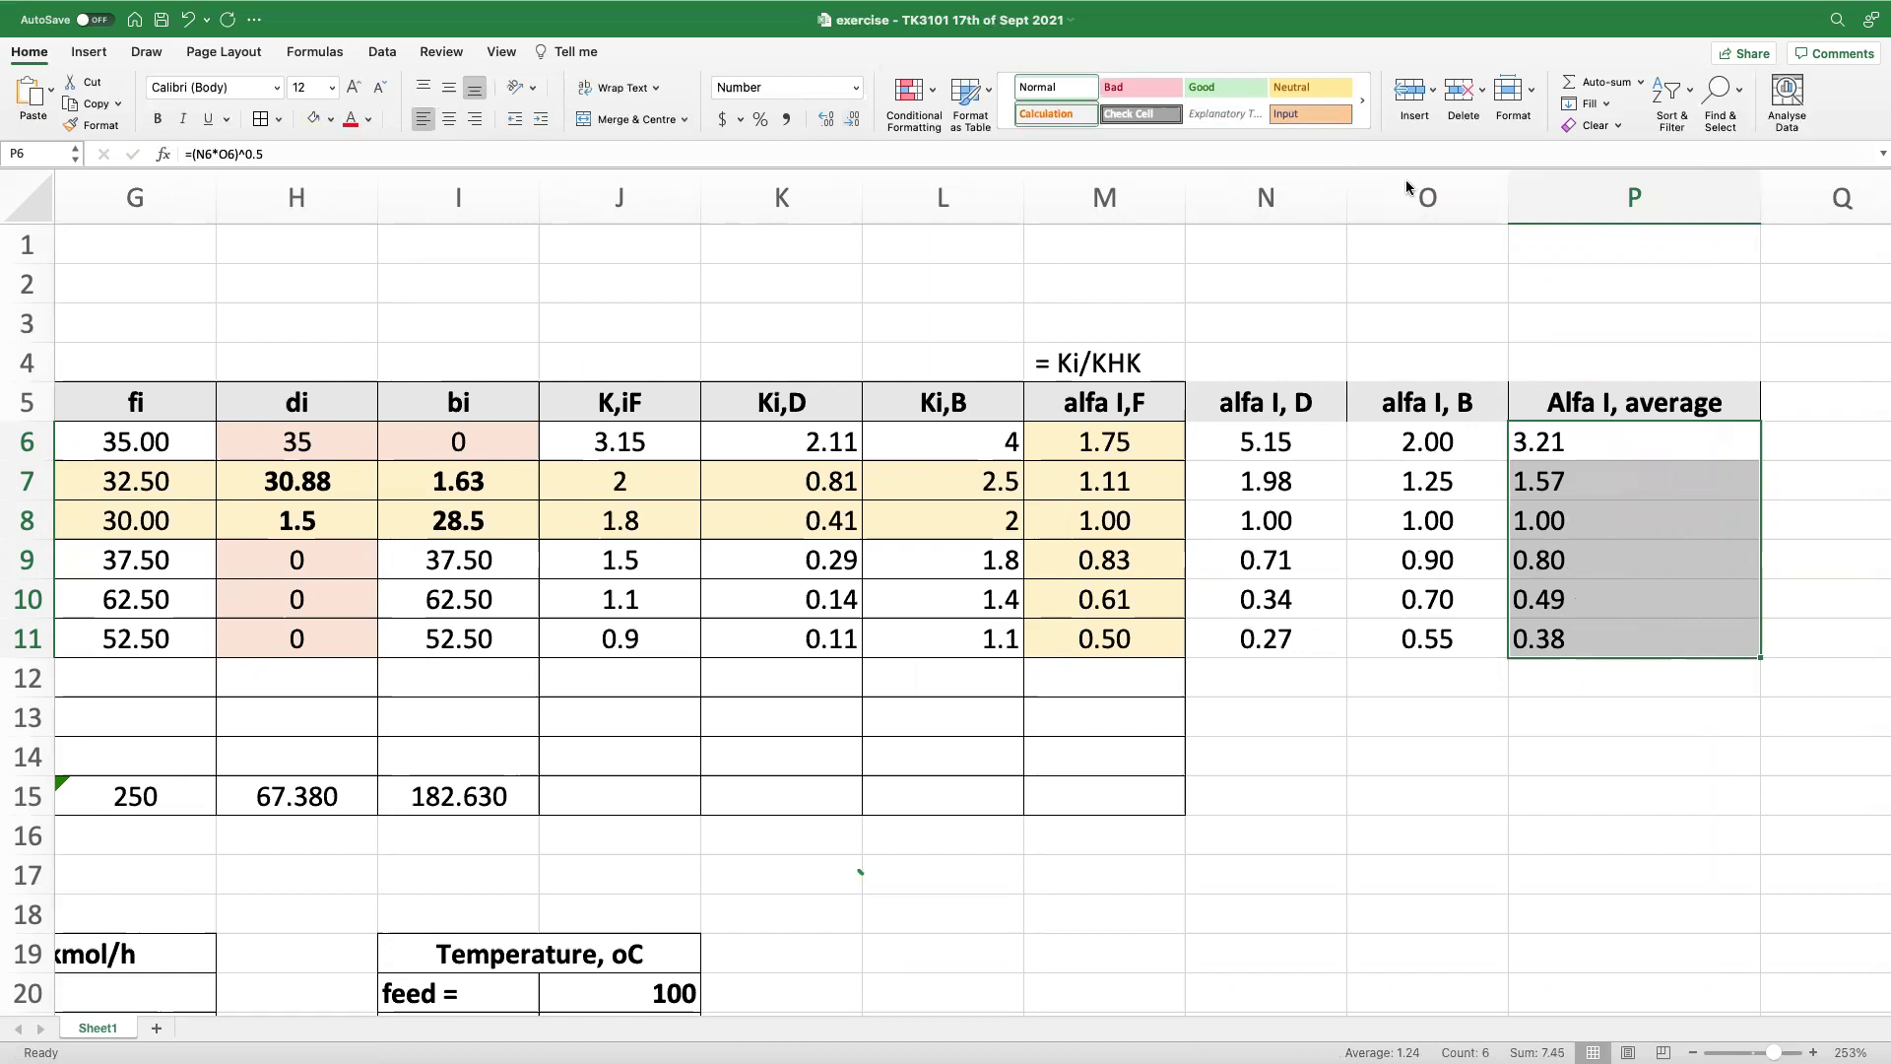
- Narrow column P to slightly less than the width of its "Alfa I, average" heading
click(1675, 196)
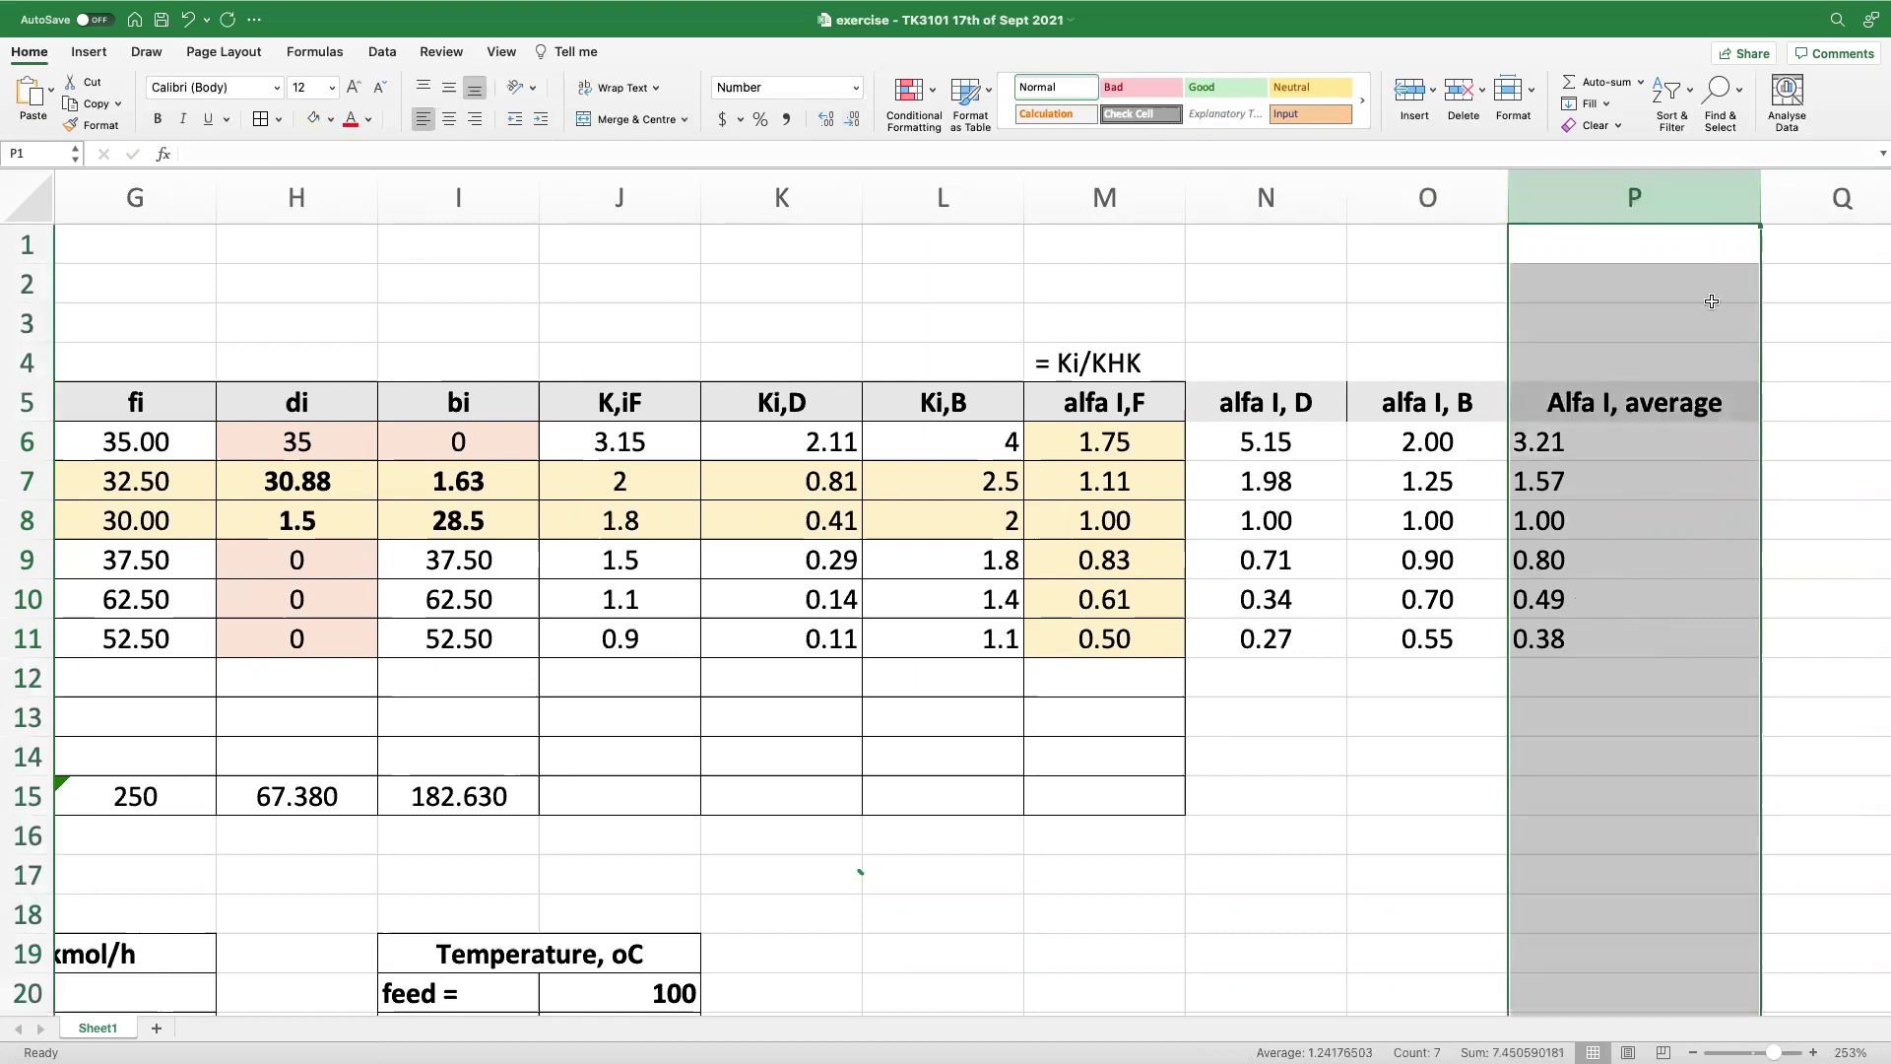
click(1705, 291)
drag(1759, 191, 1655, 191)
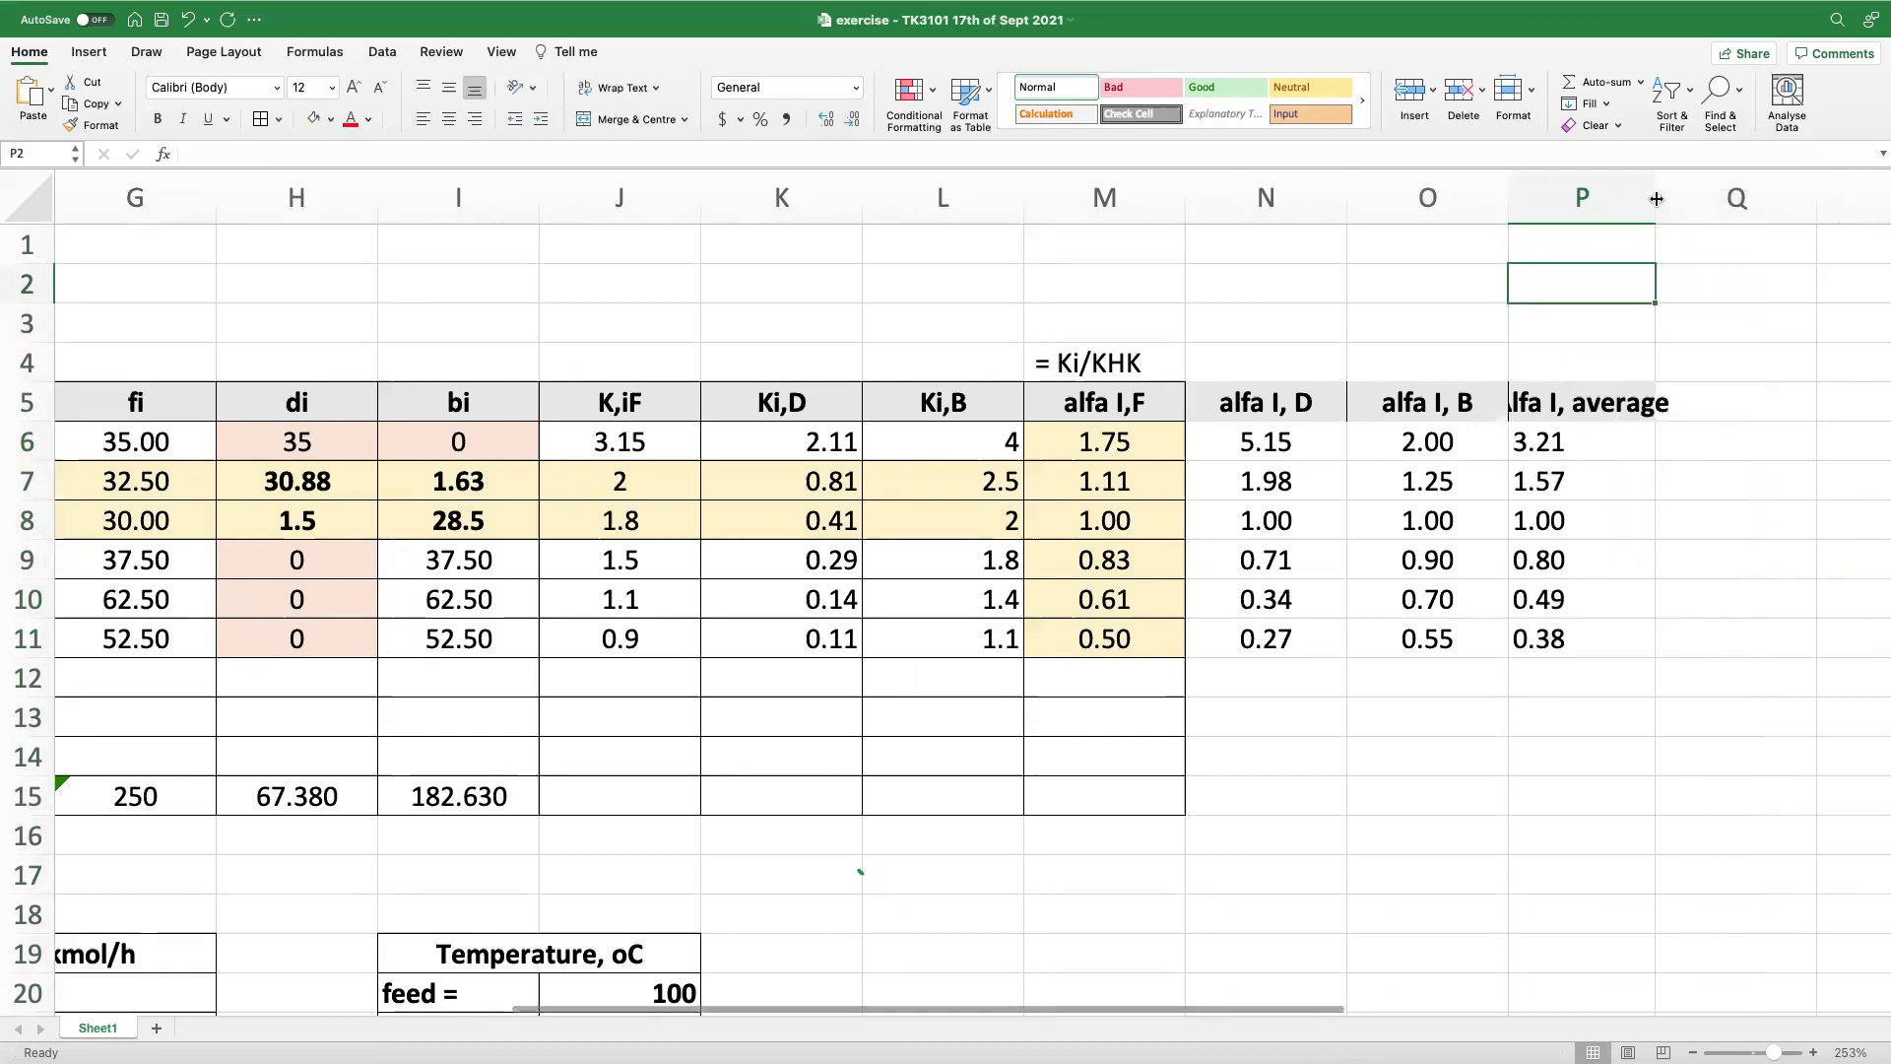
- Turn on text wrapping for the headings in G5:N5 and increase the height of row 5
click(1276, 403)
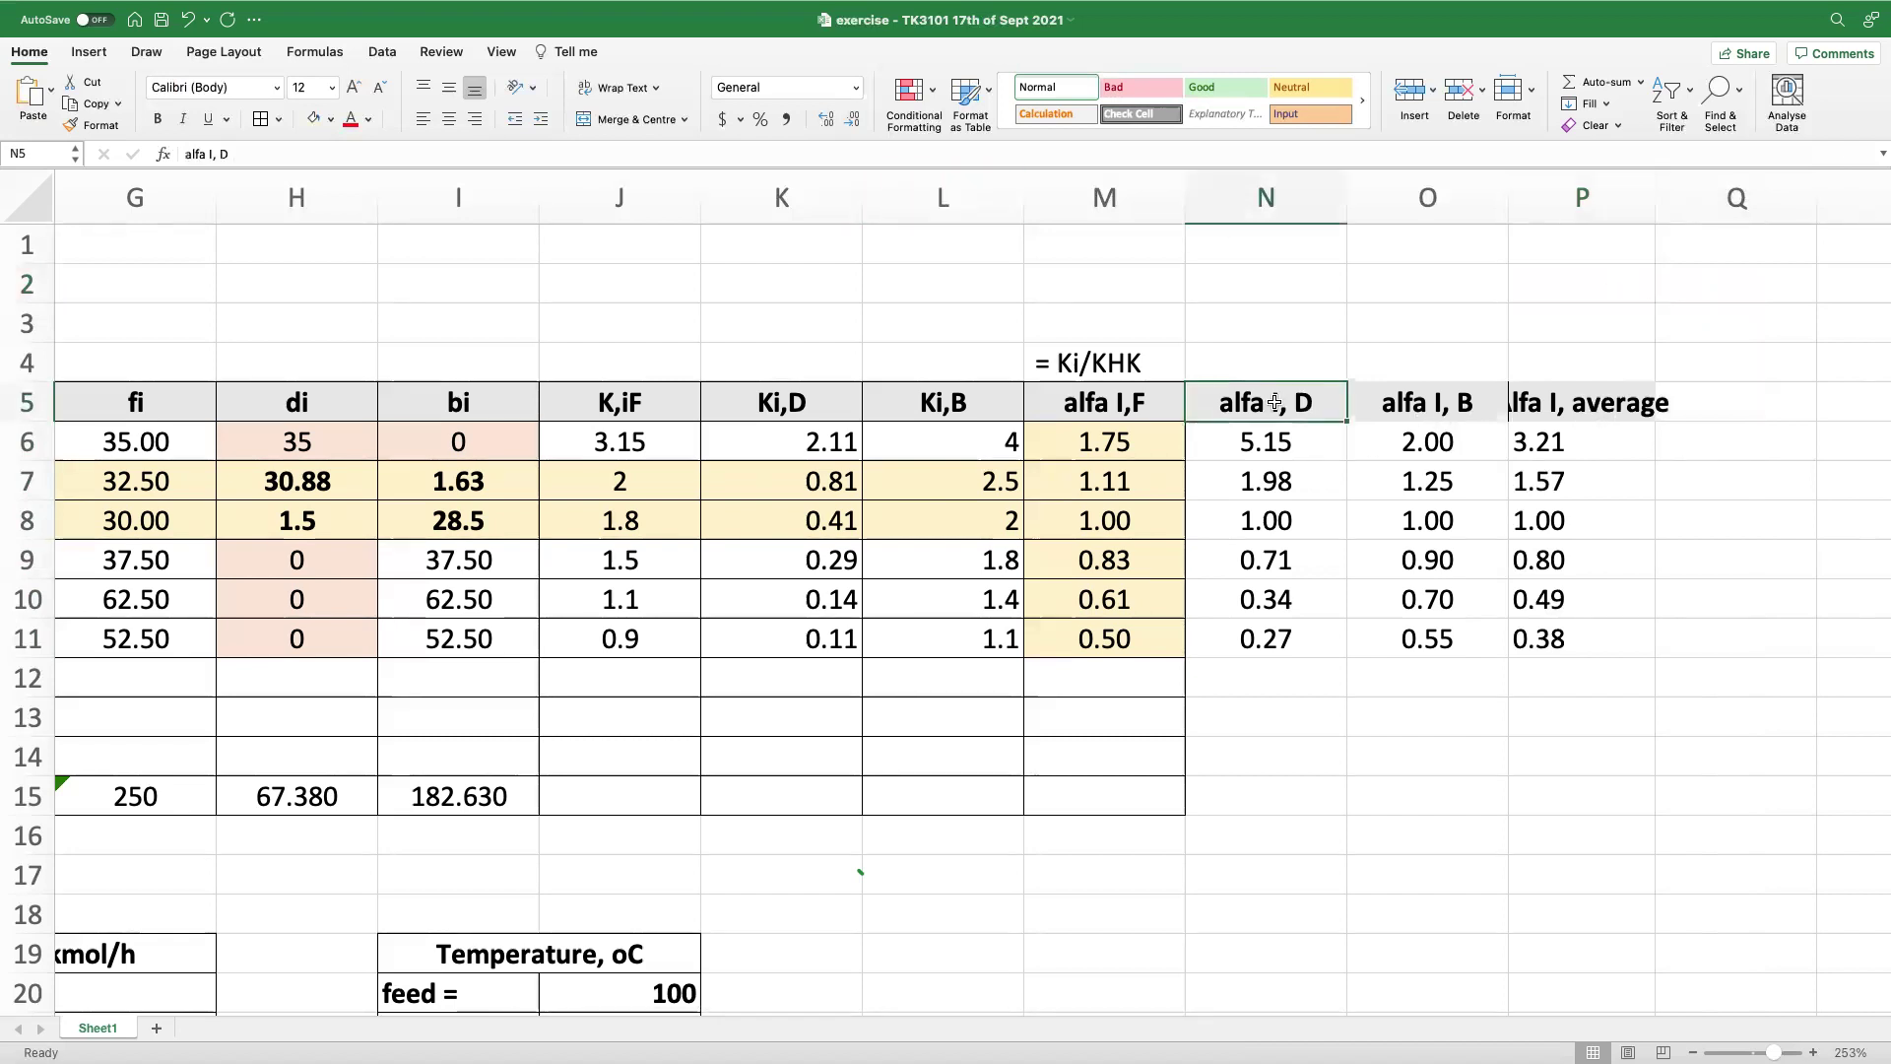
shift+click(1588, 404)
shift+click(86, 409)
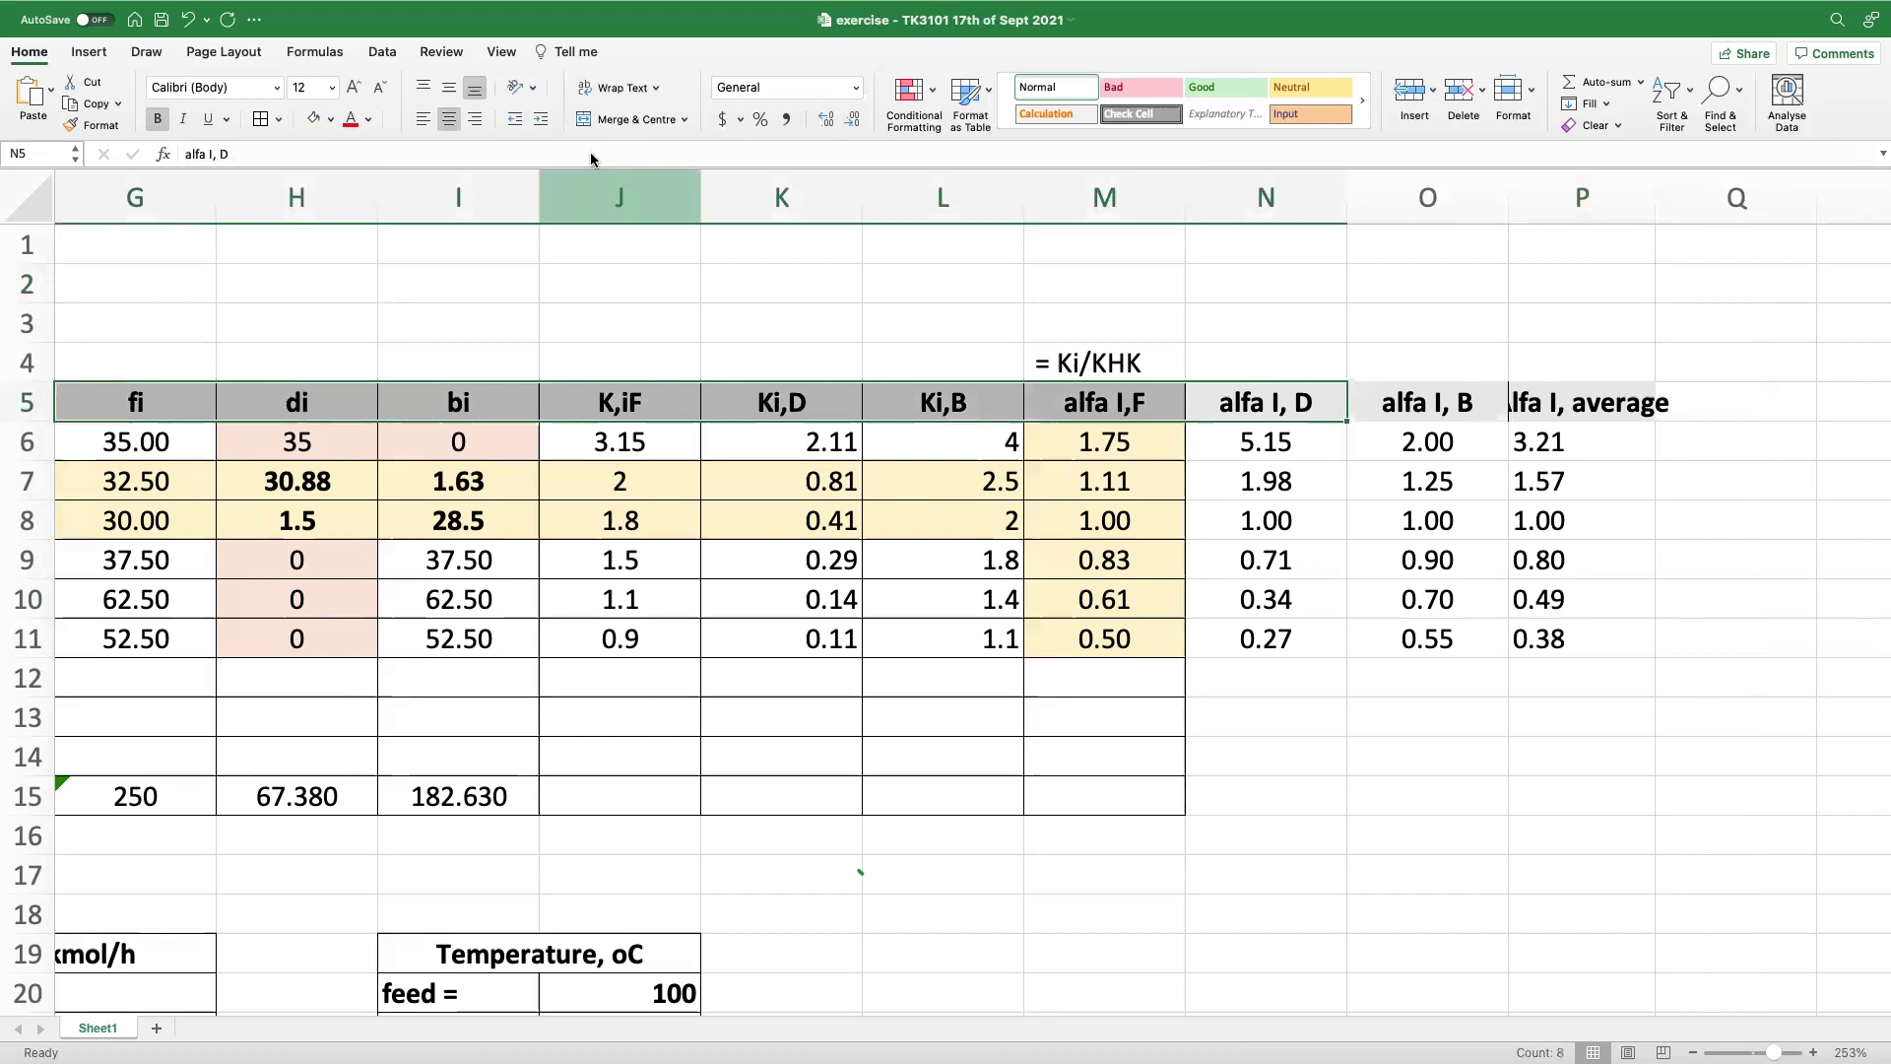
click(683, 119)
click(645, 100)
click(636, 93)
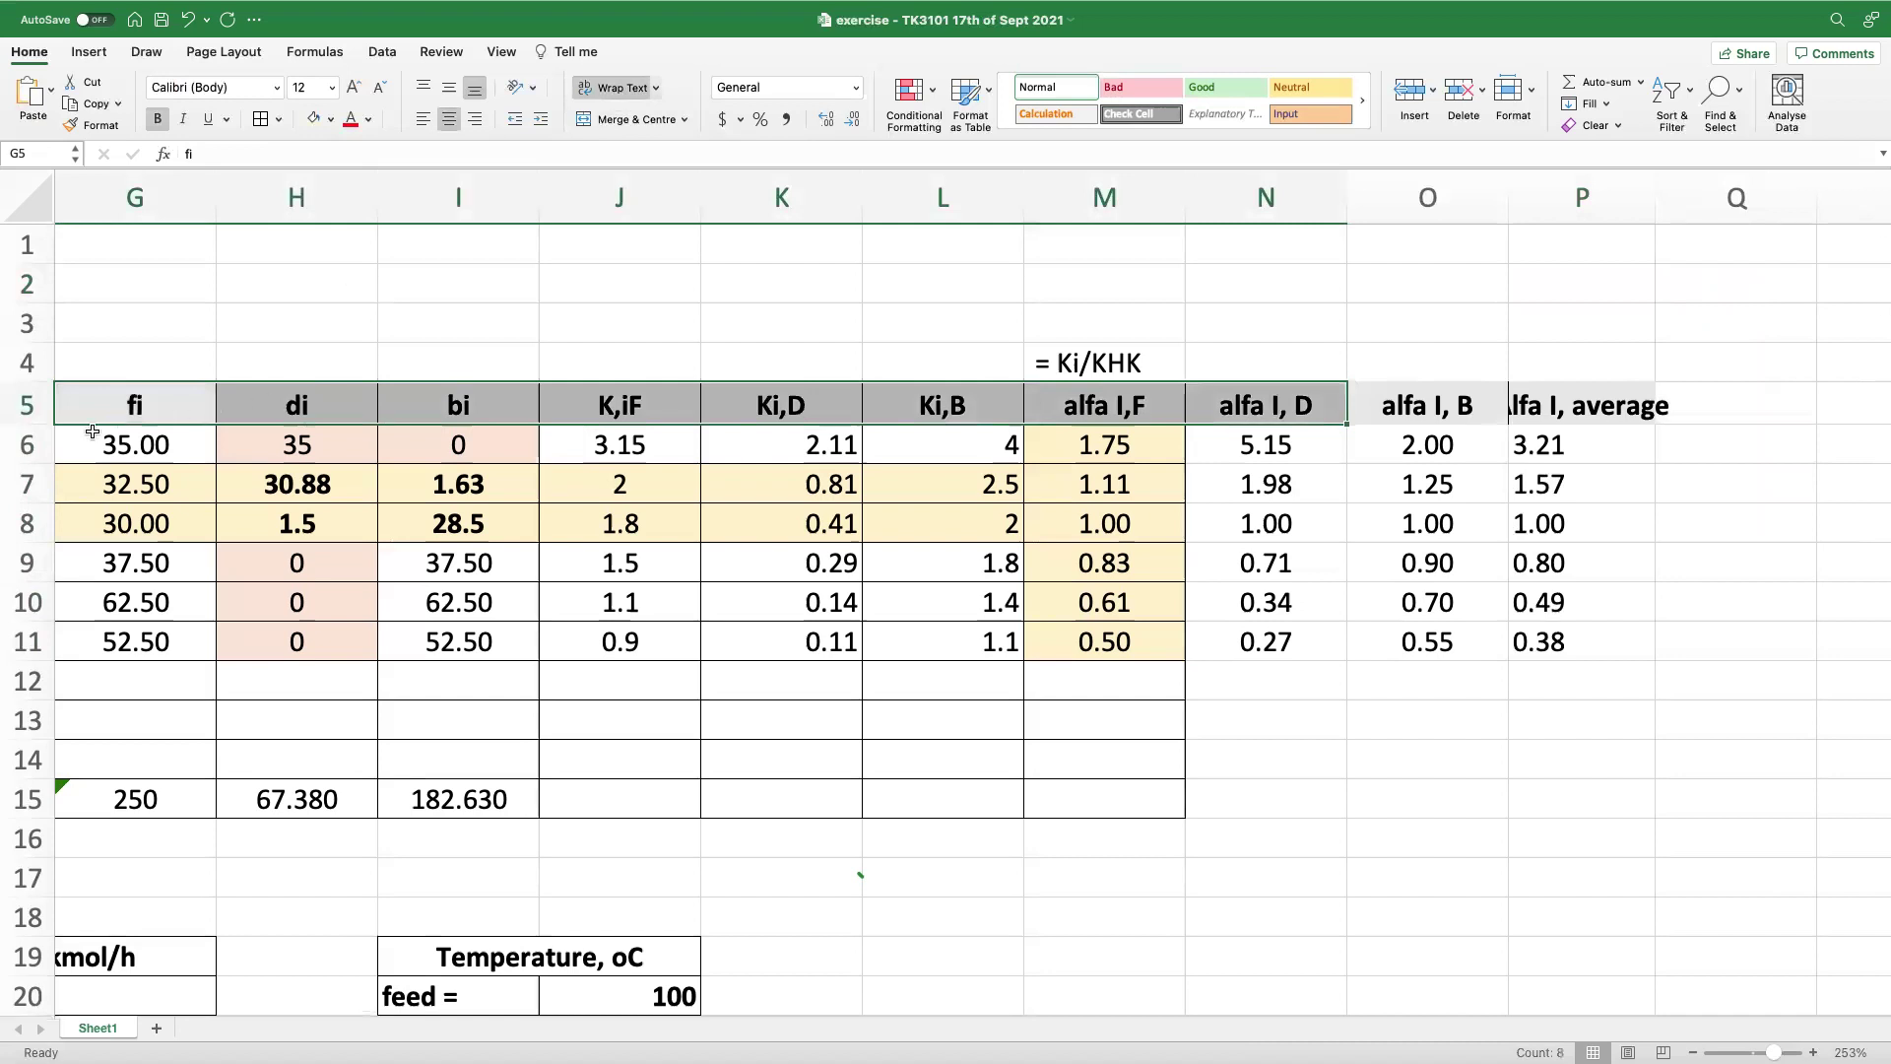
drag(28, 427, 28, 450)
click(1631, 516)
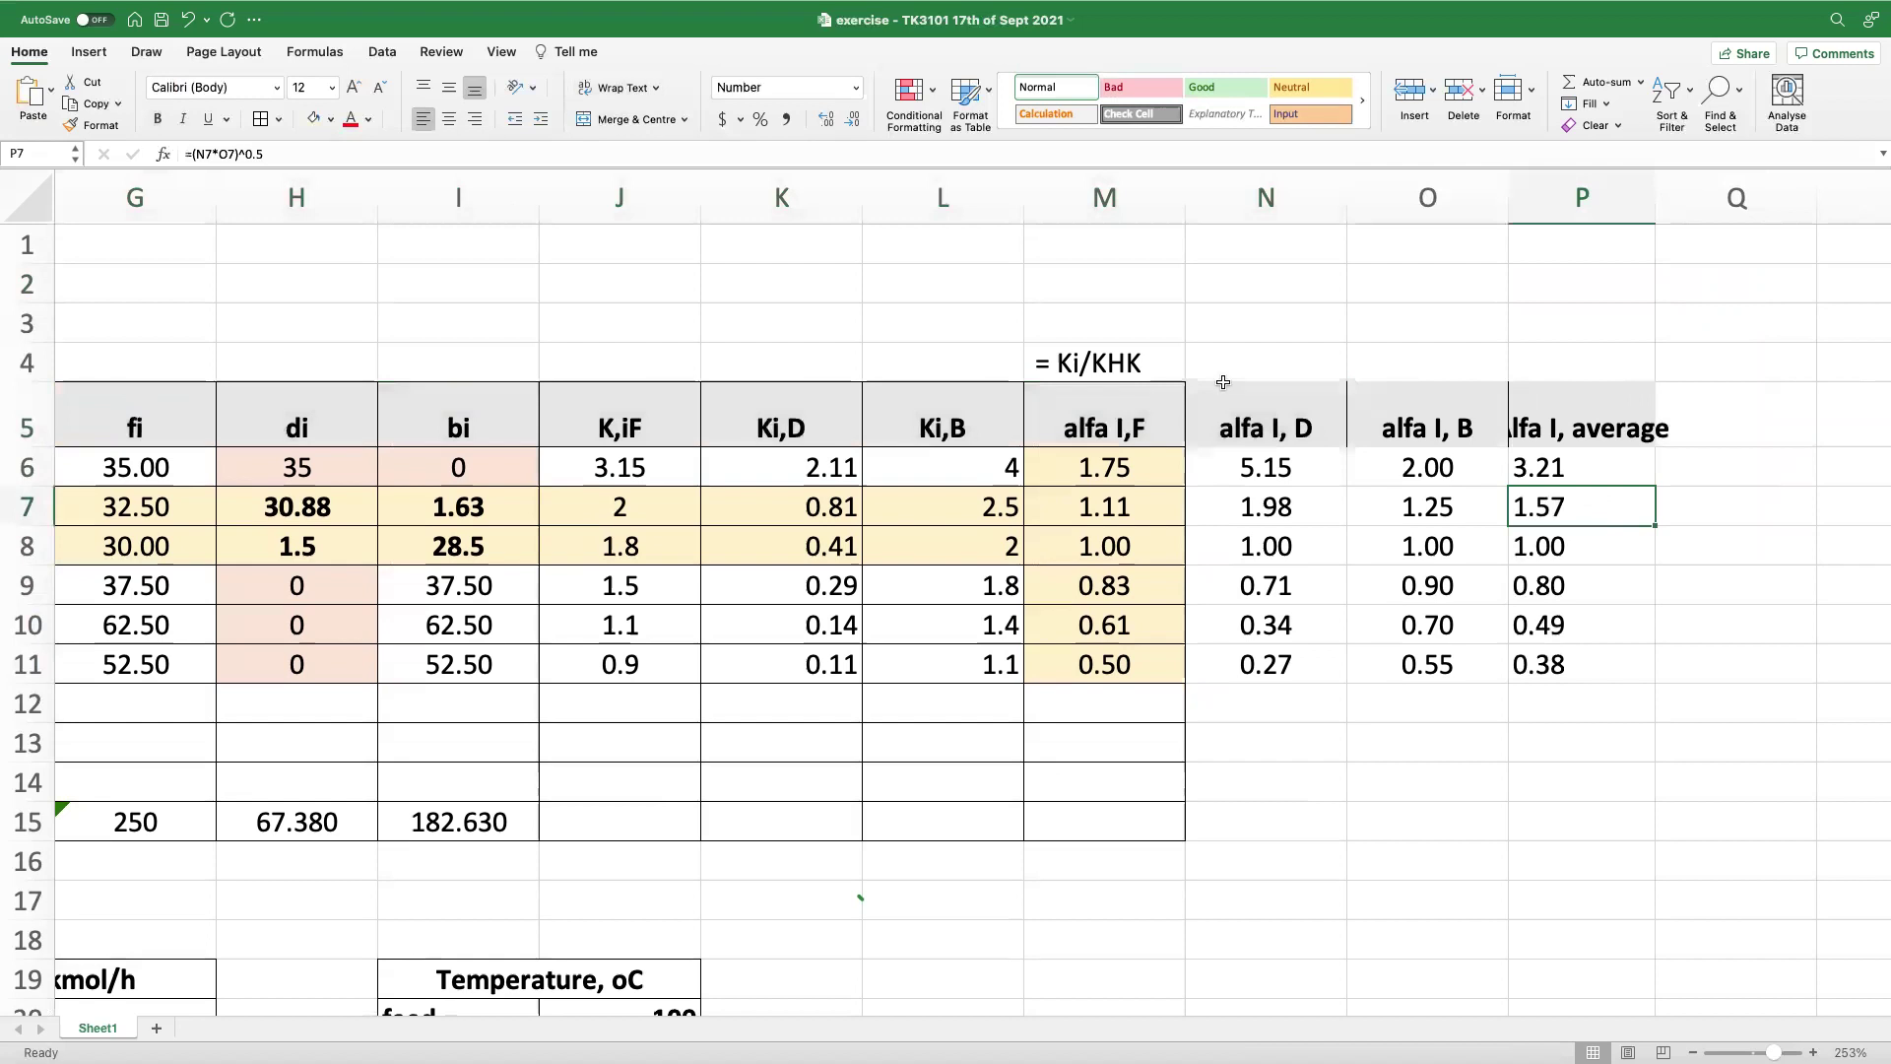
- Leave full screen, check the Fenske Method slide in PowerPoint, and examine the data tables back in the Excel workbook
mouse_move(99, 10)
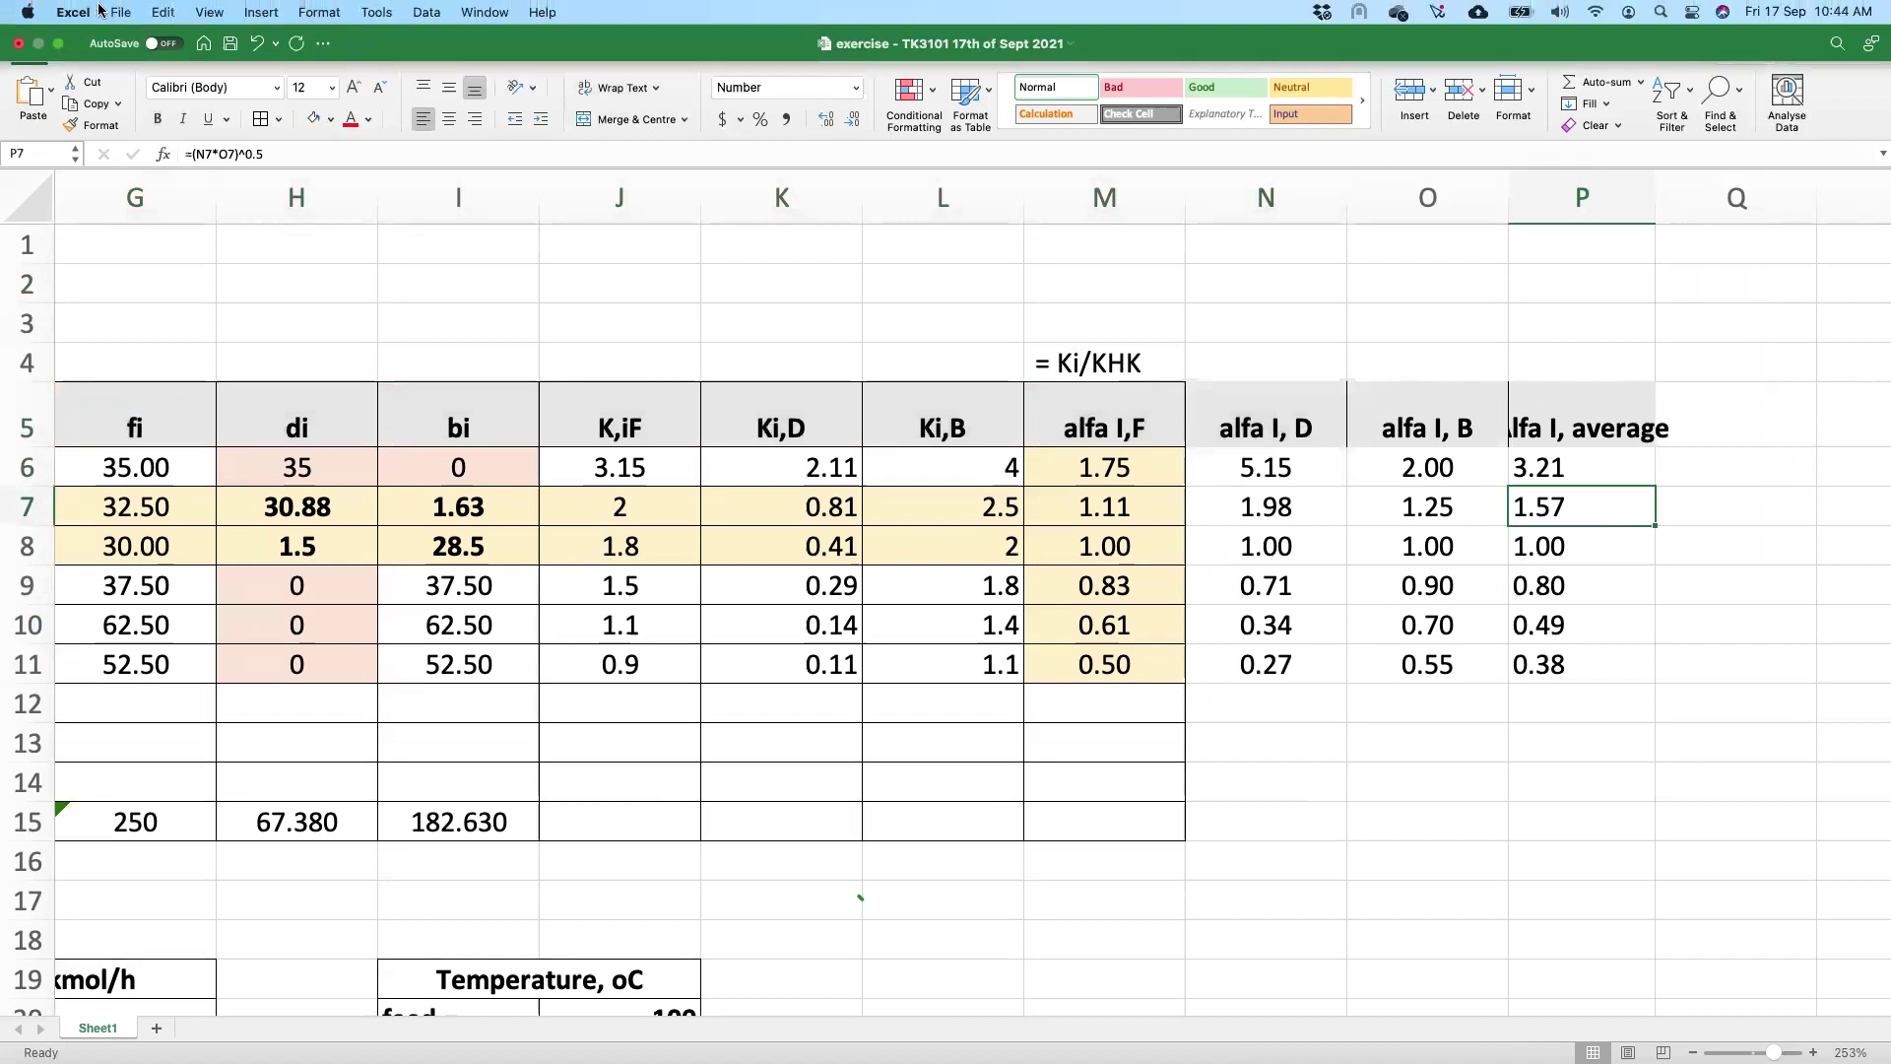
click(62, 45)
key(super+Tab)
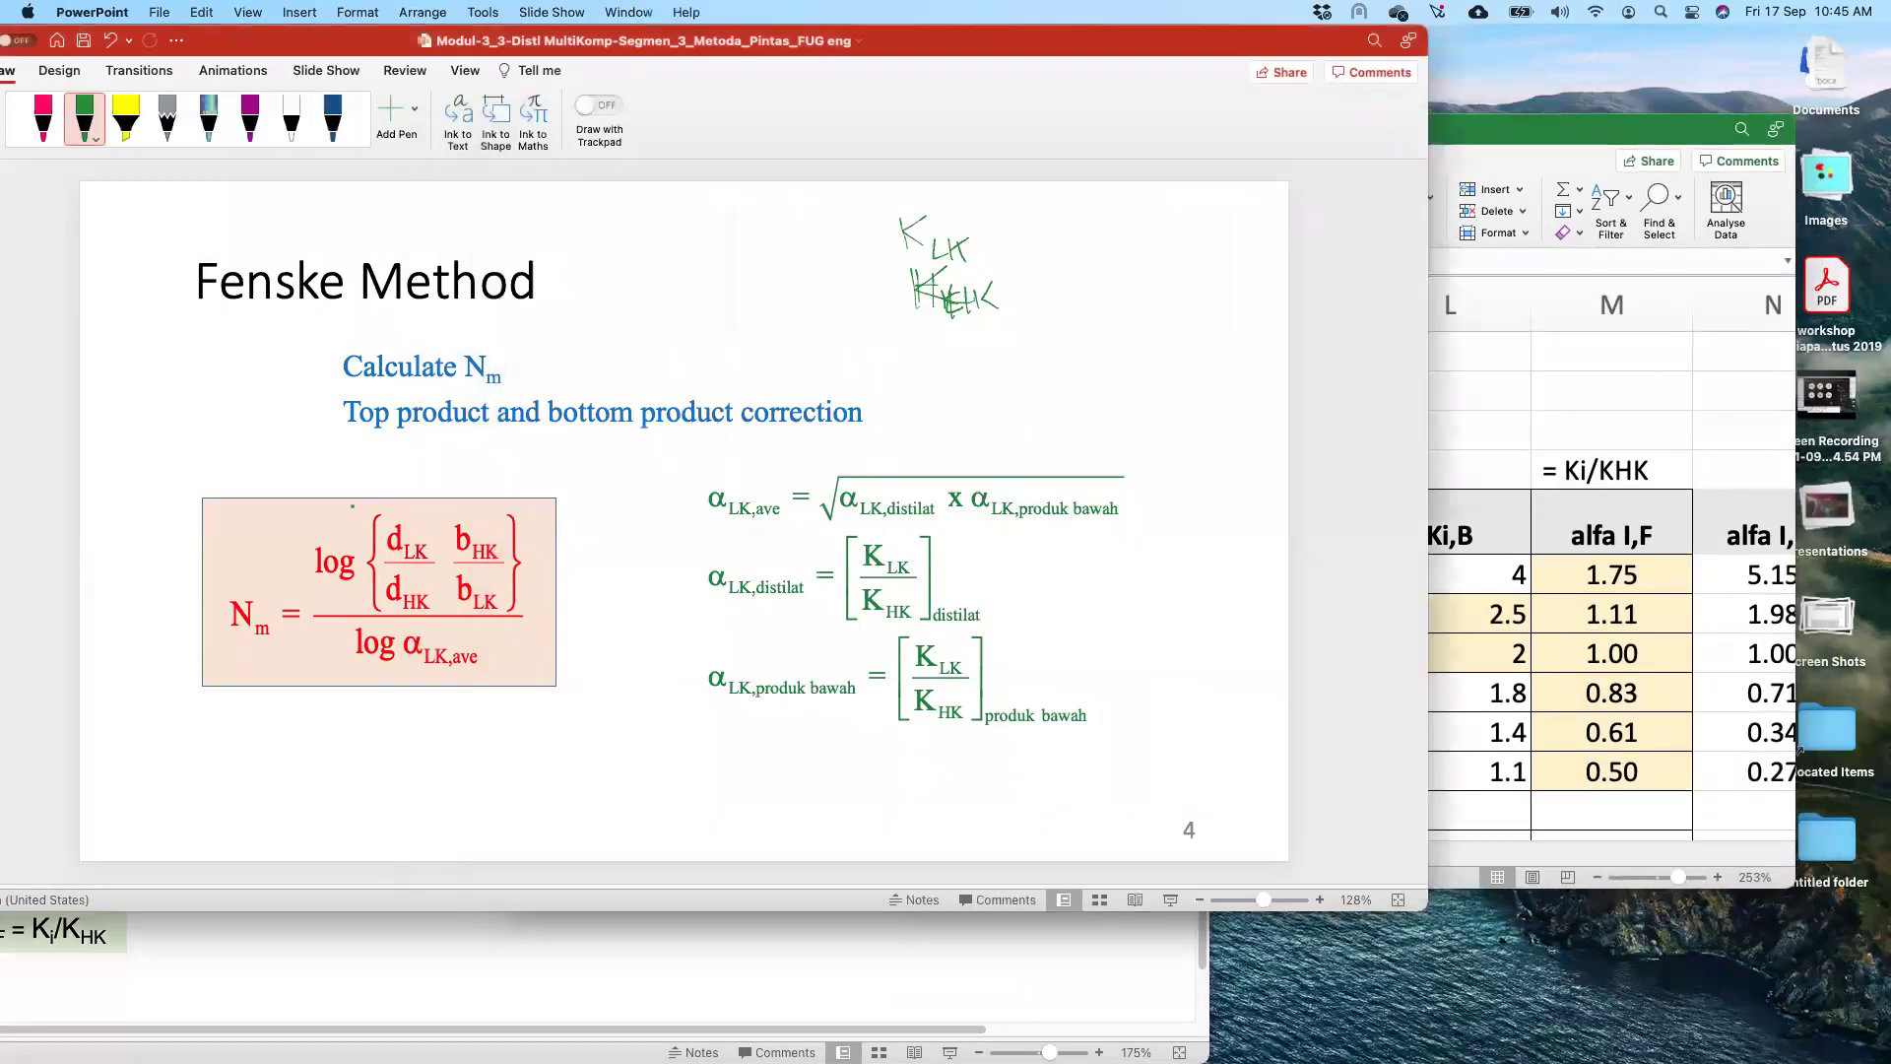
click(1635, 368)
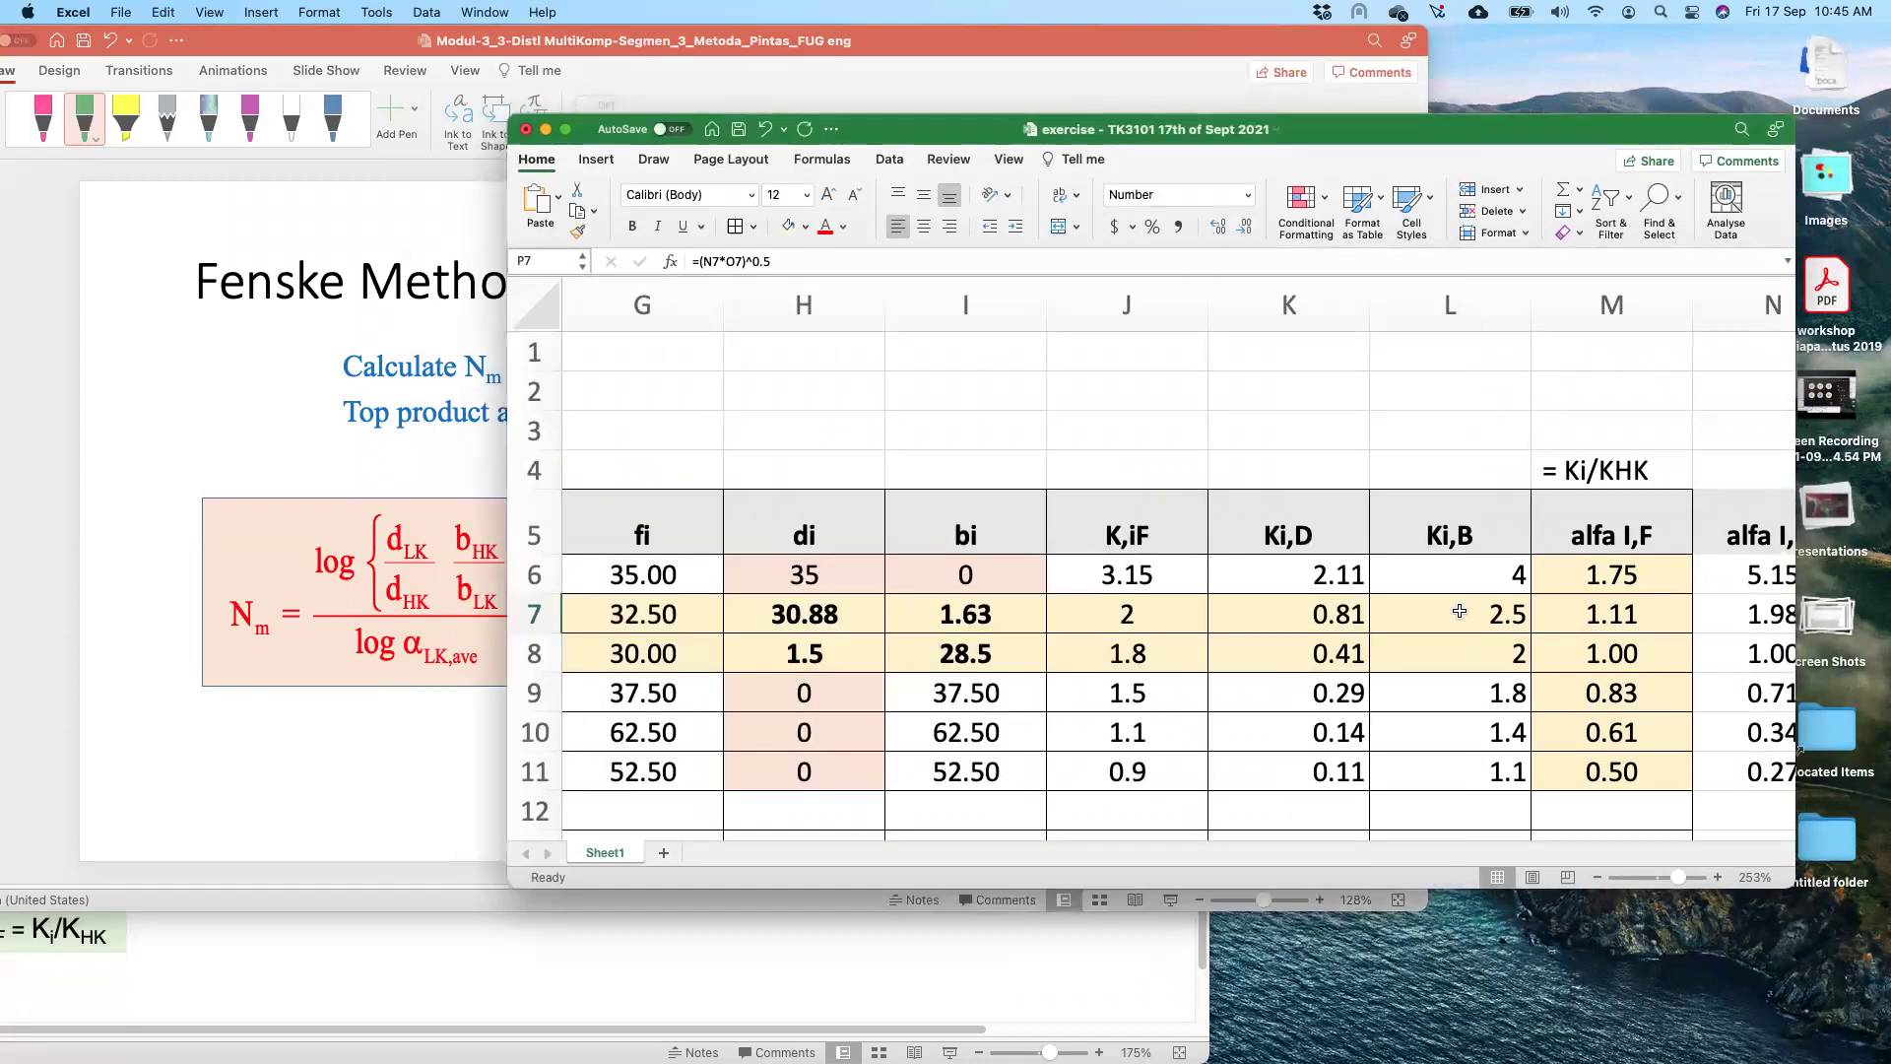
scroll(1444, 610, down, 5)
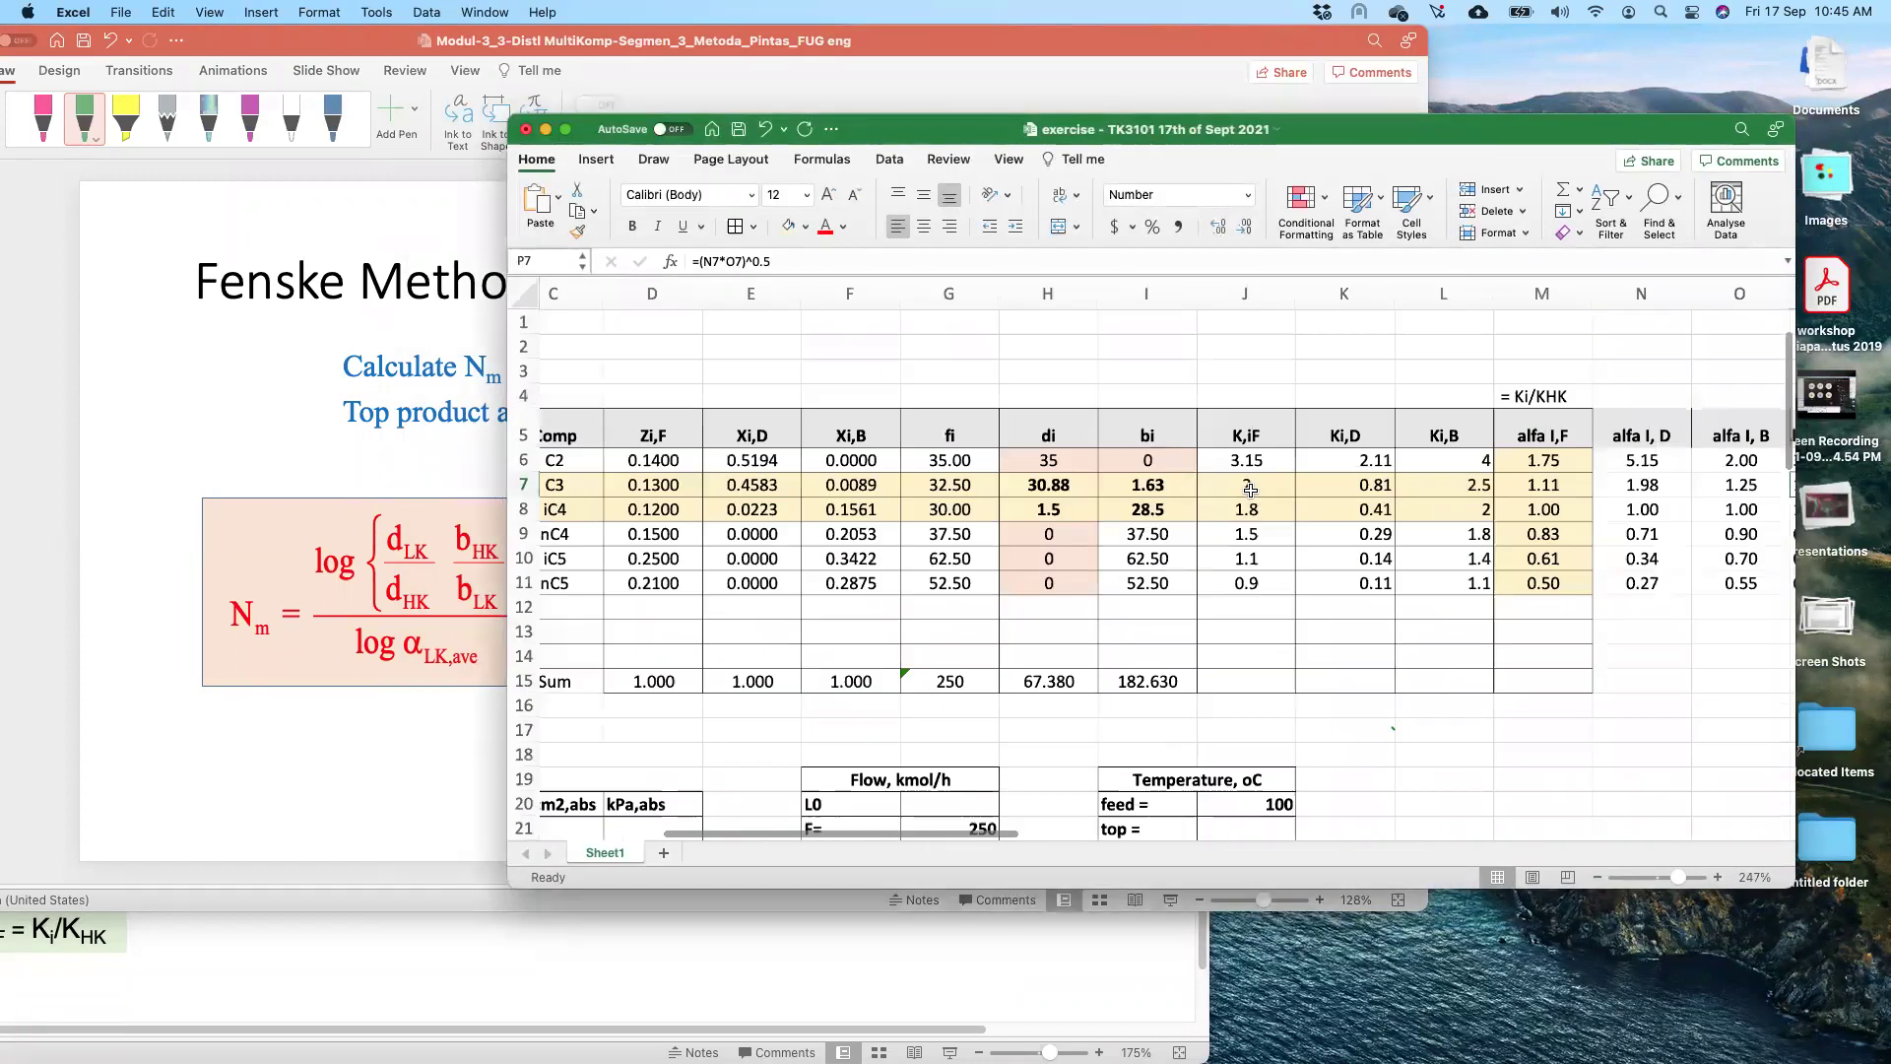
scroll(1249, 491, down, 3)
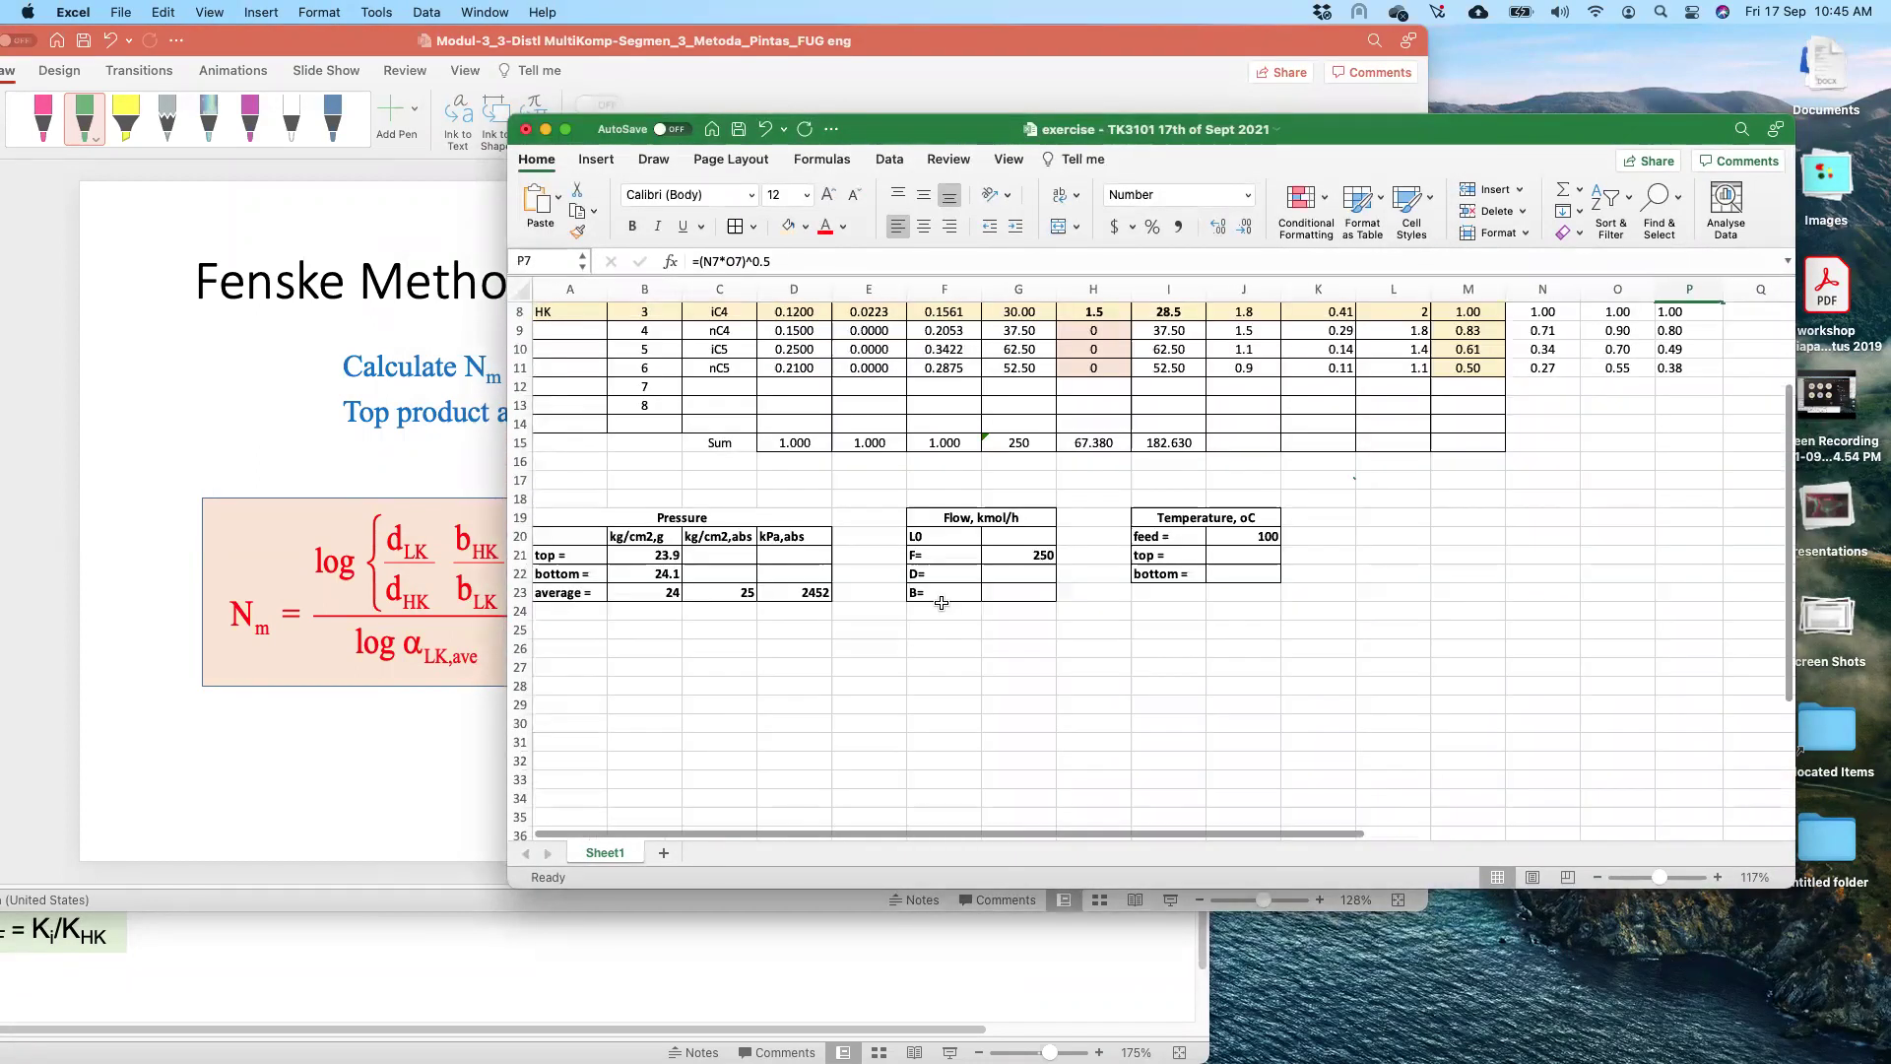
- Switch to PowerPoint, turn off drawing on the Fenske Method slide, and copy the Nm formula box
click(340, 203)
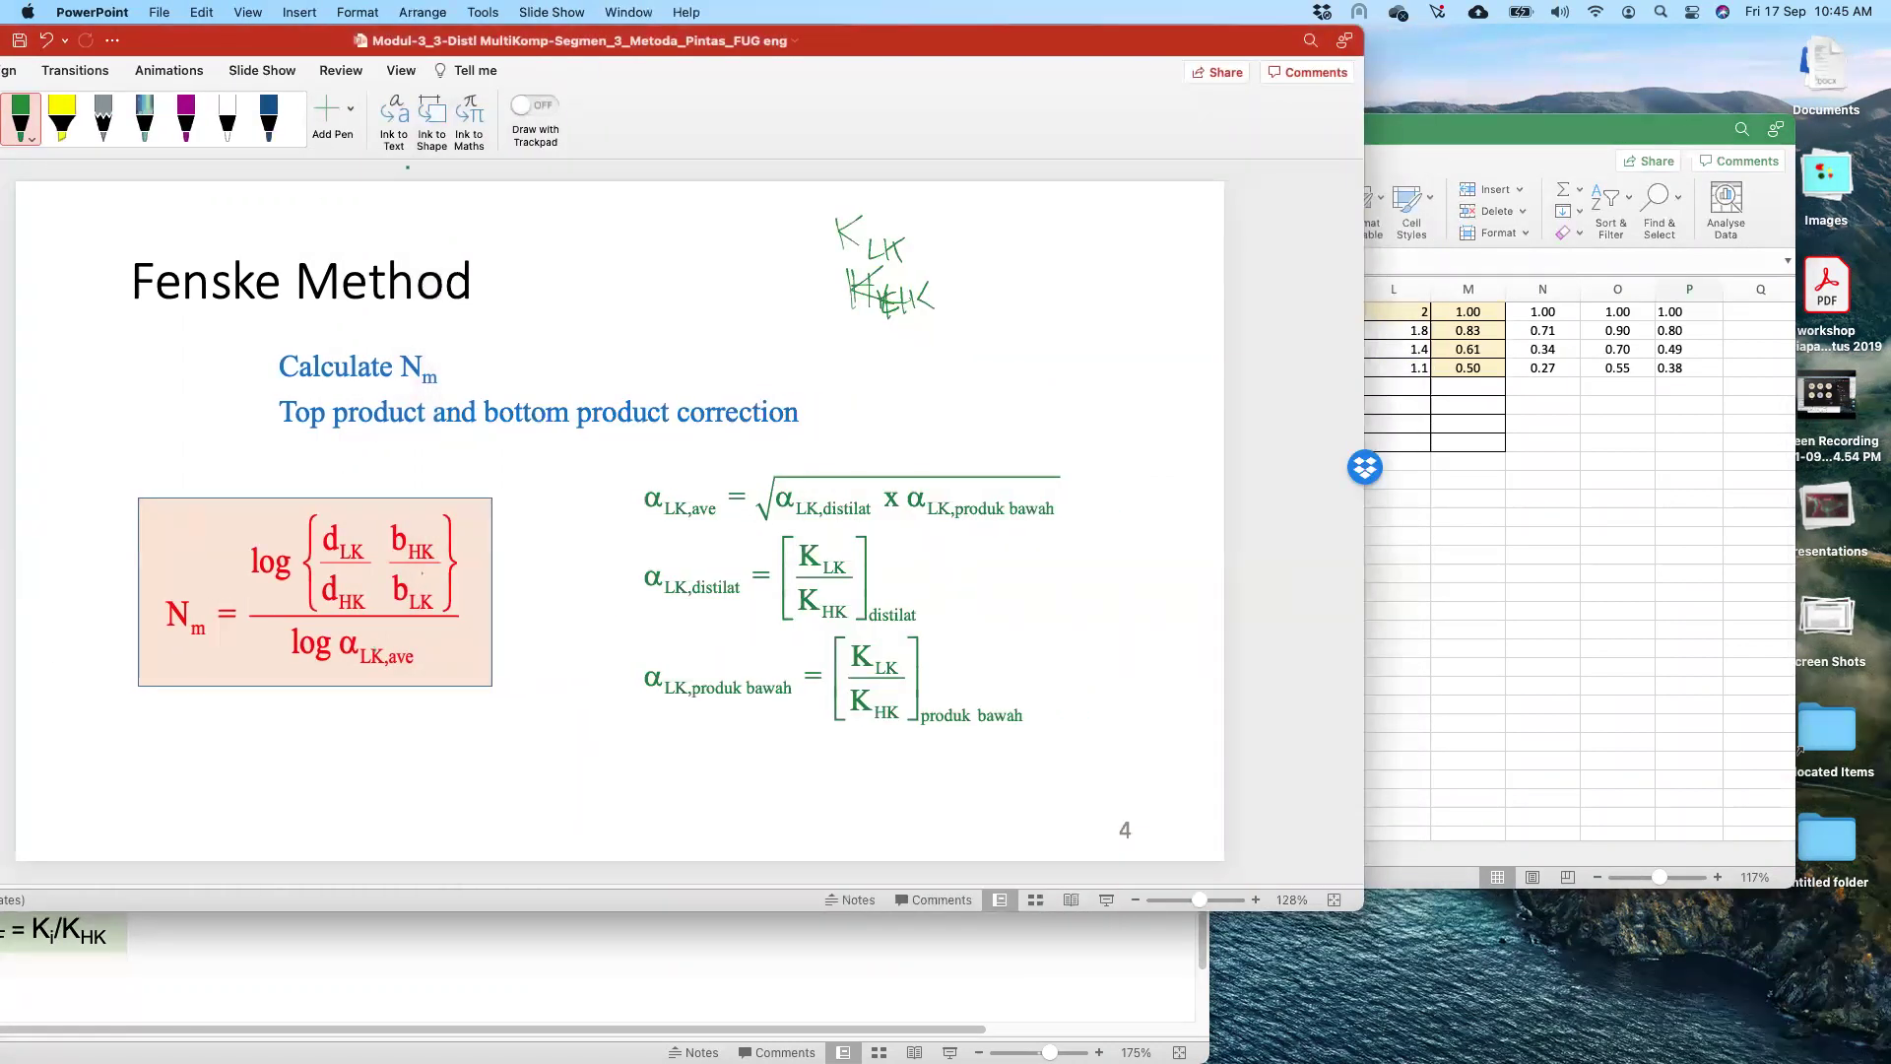
double_click(263, 45)
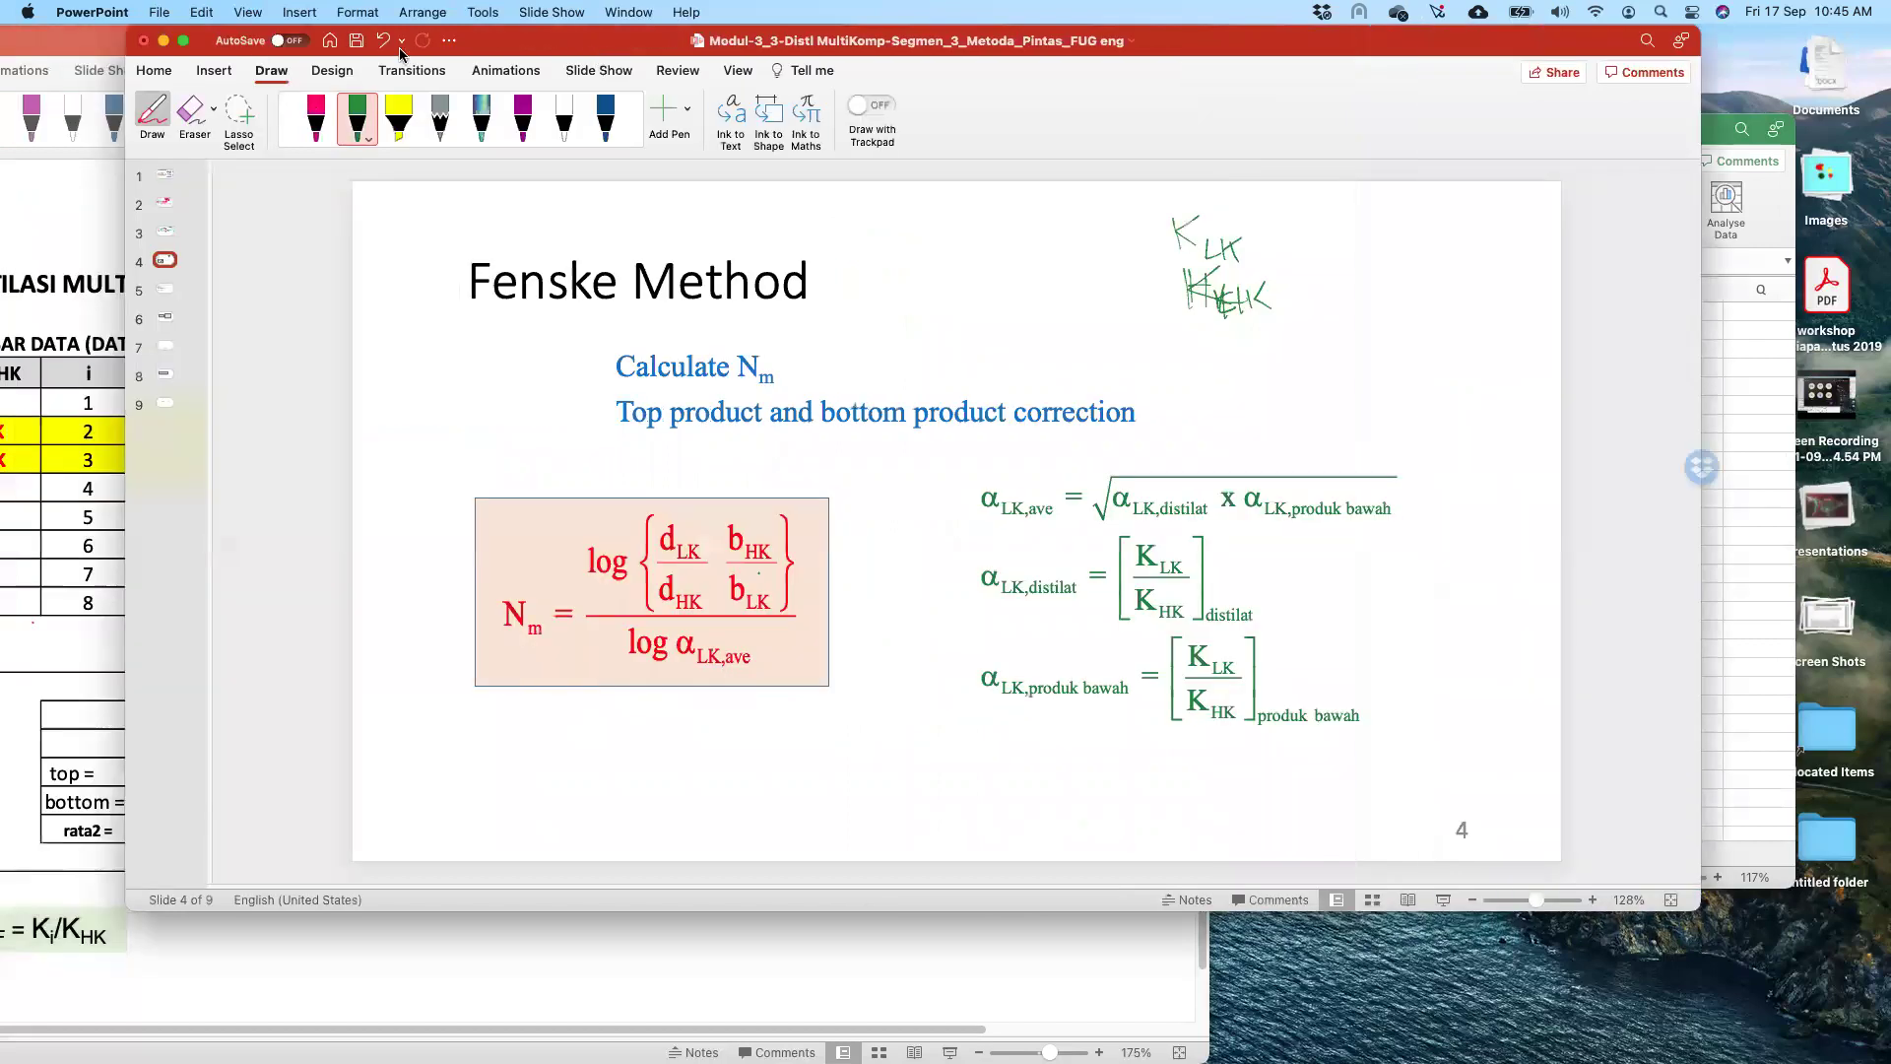
click(144, 116)
click(652, 608)
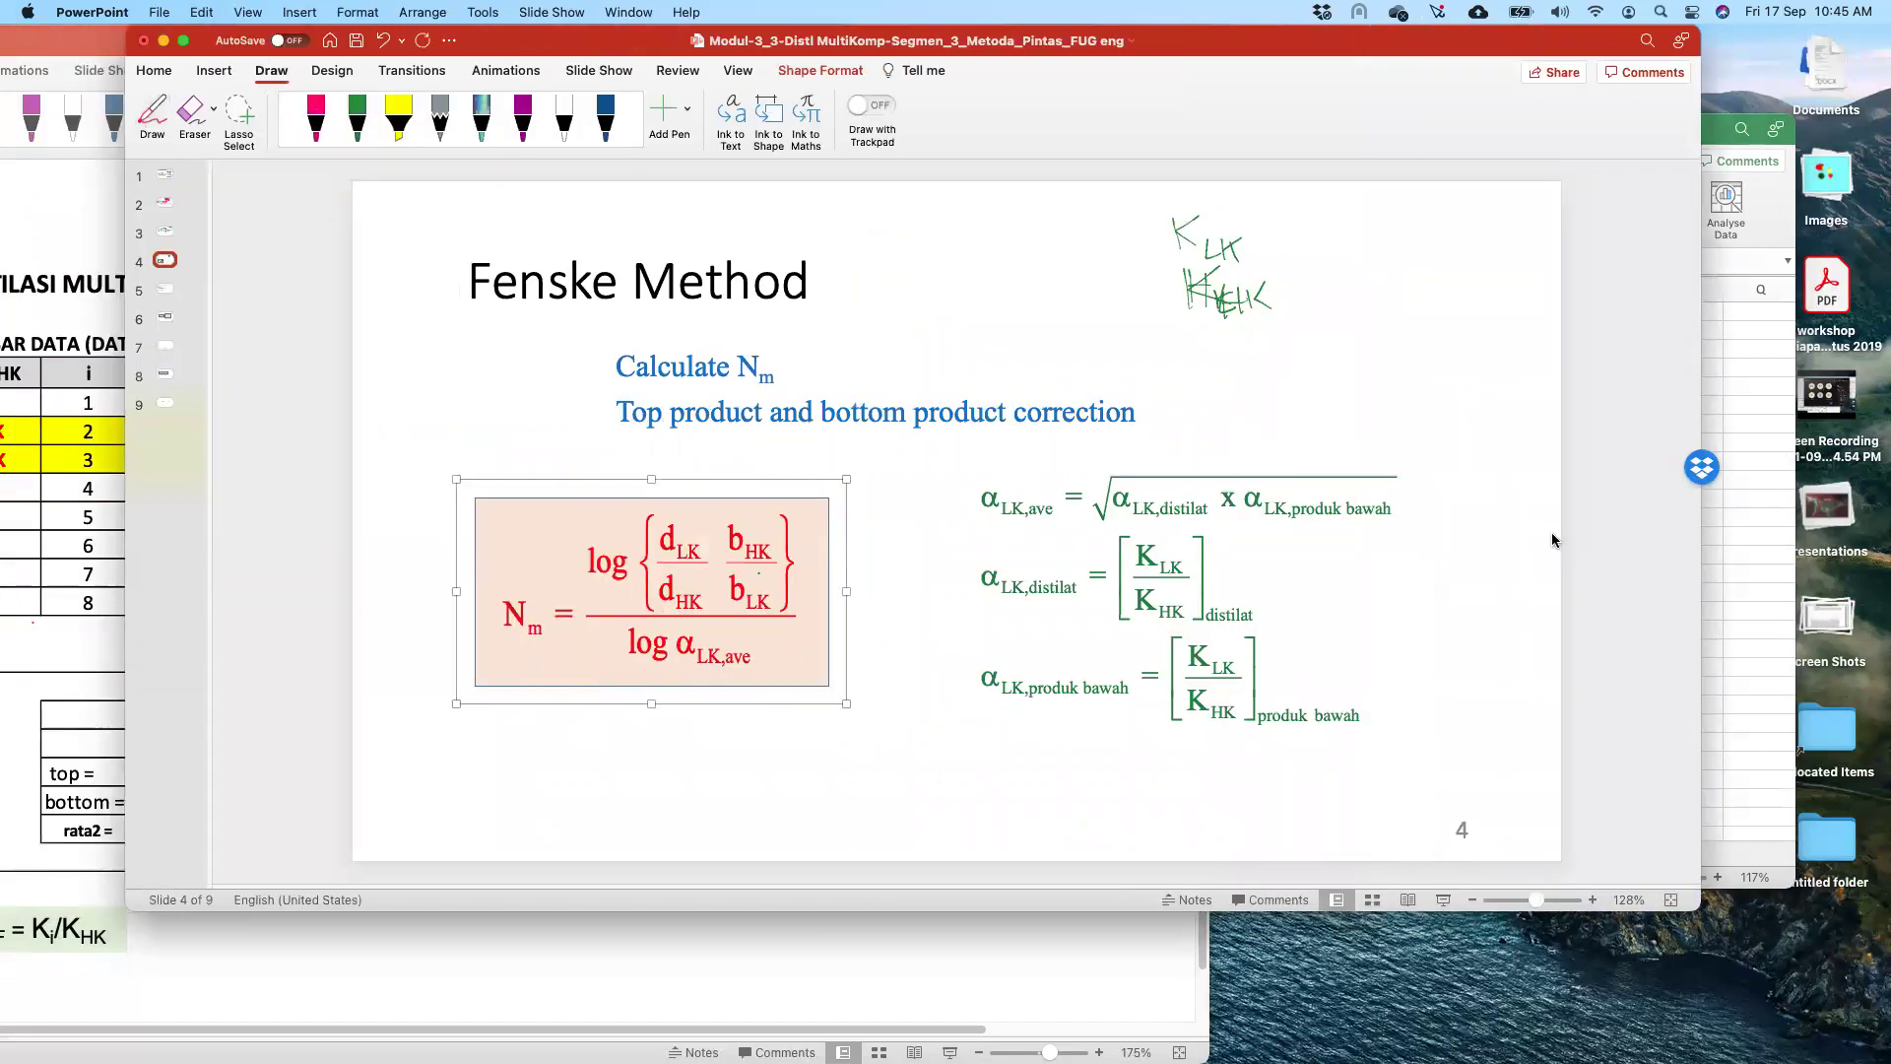
- Return to the Excel workbook in full screen and paste the Nm formula box below the Pressure table
click(1754, 520)
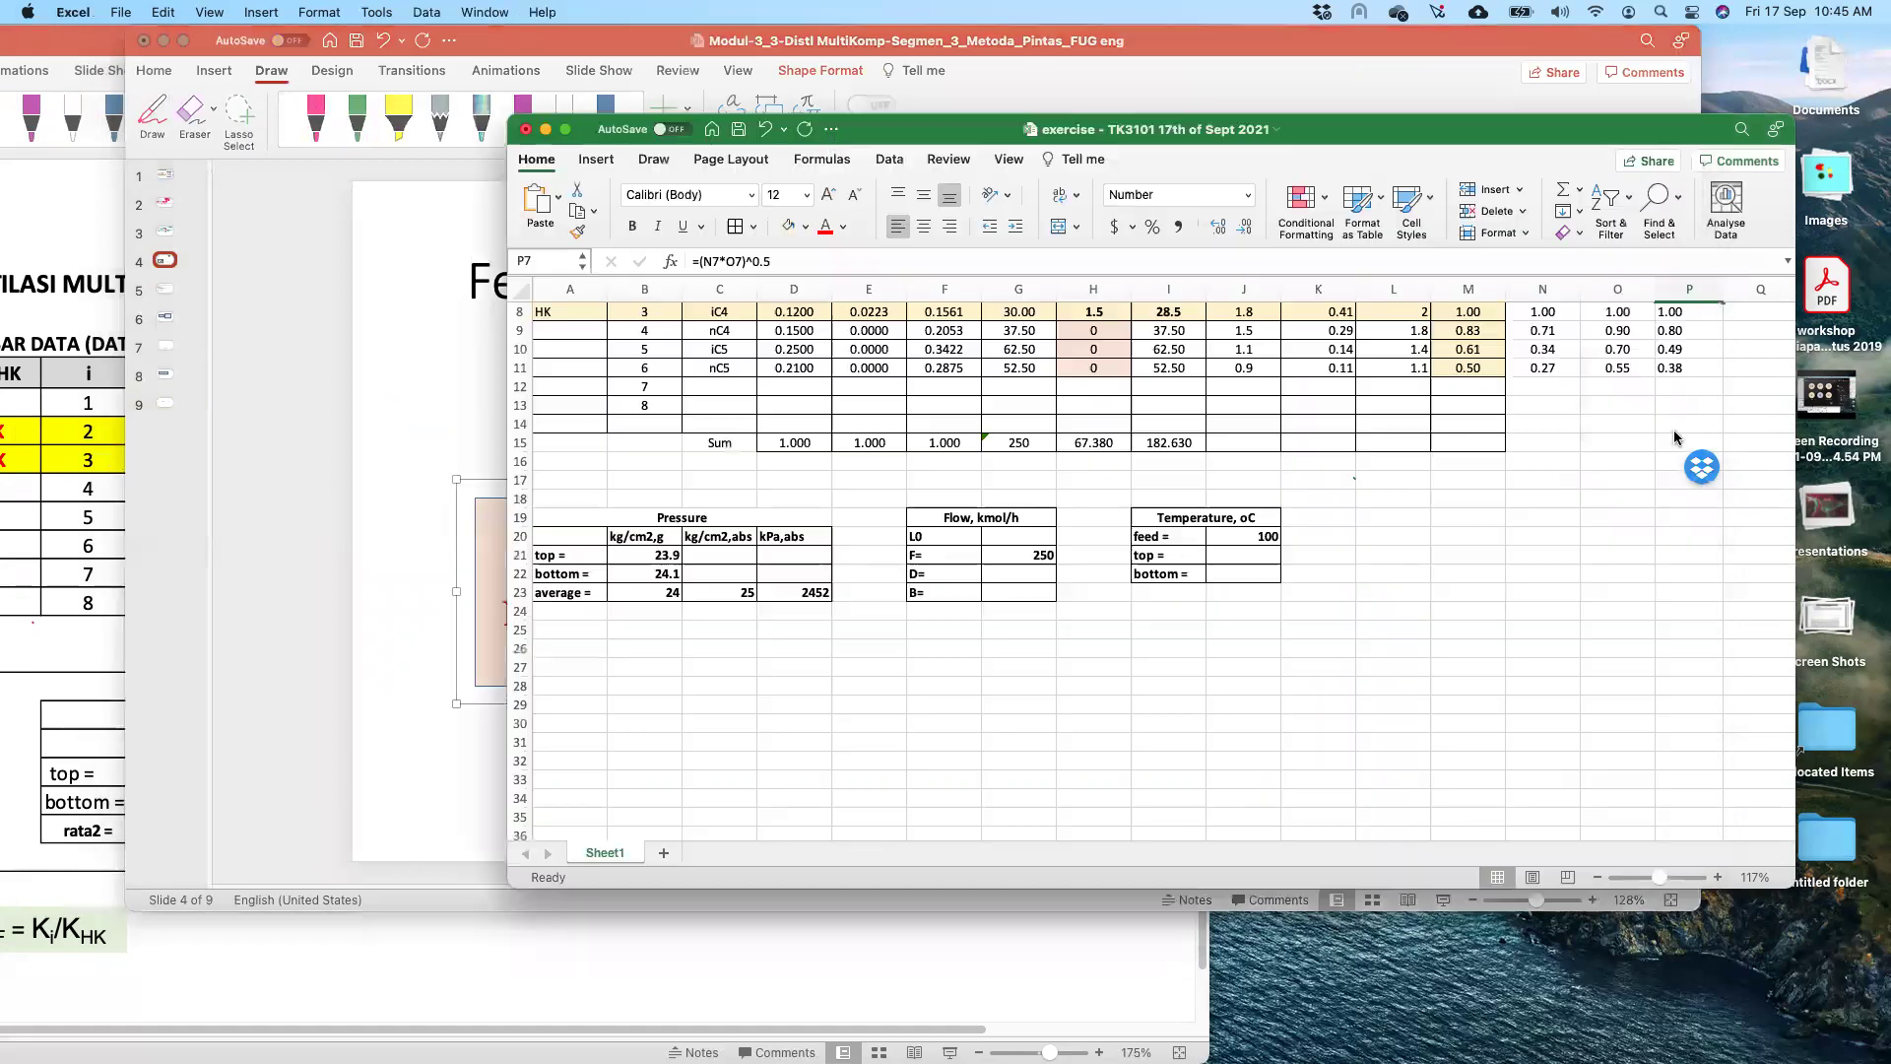
click(563, 132)
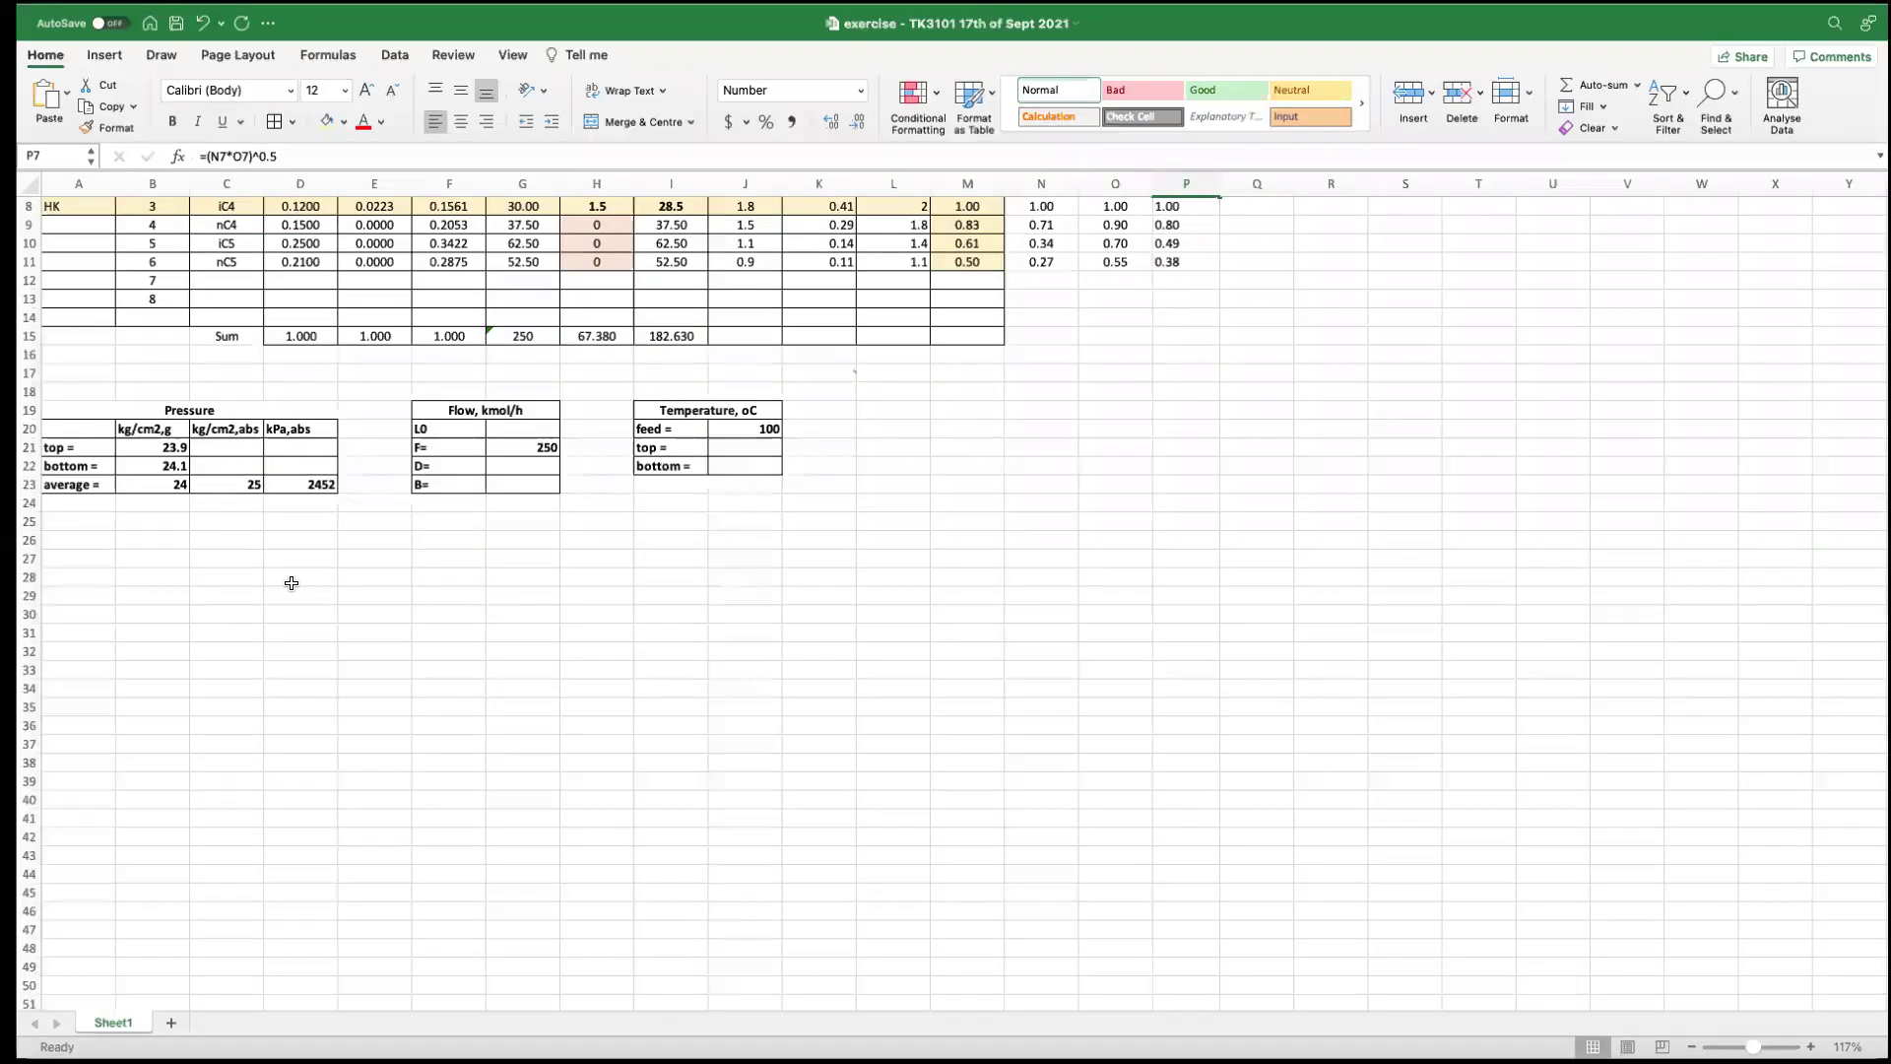
click(234, 583)
key(super+v)
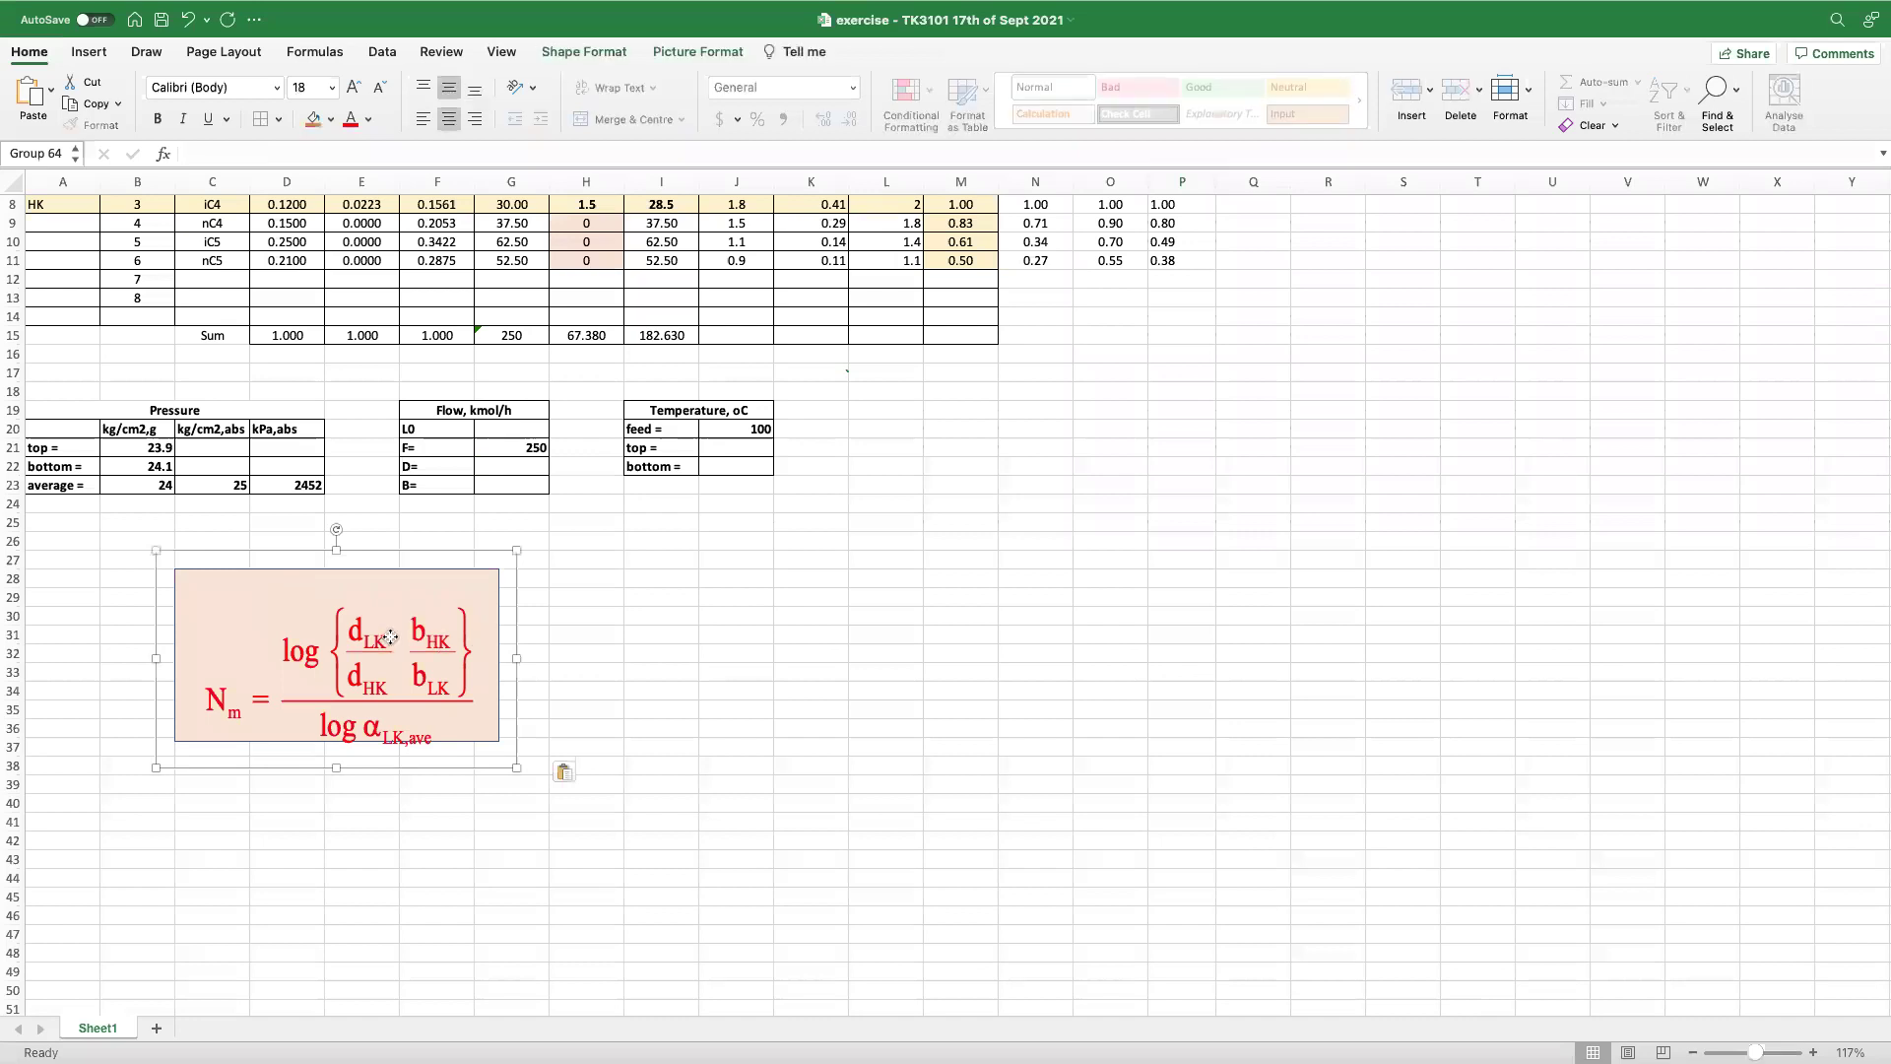
- Label H26 as Nm and start the formula in I26 with an empty bracketed numerator divided by log(P7)
click(603, 540)
text(Nm)
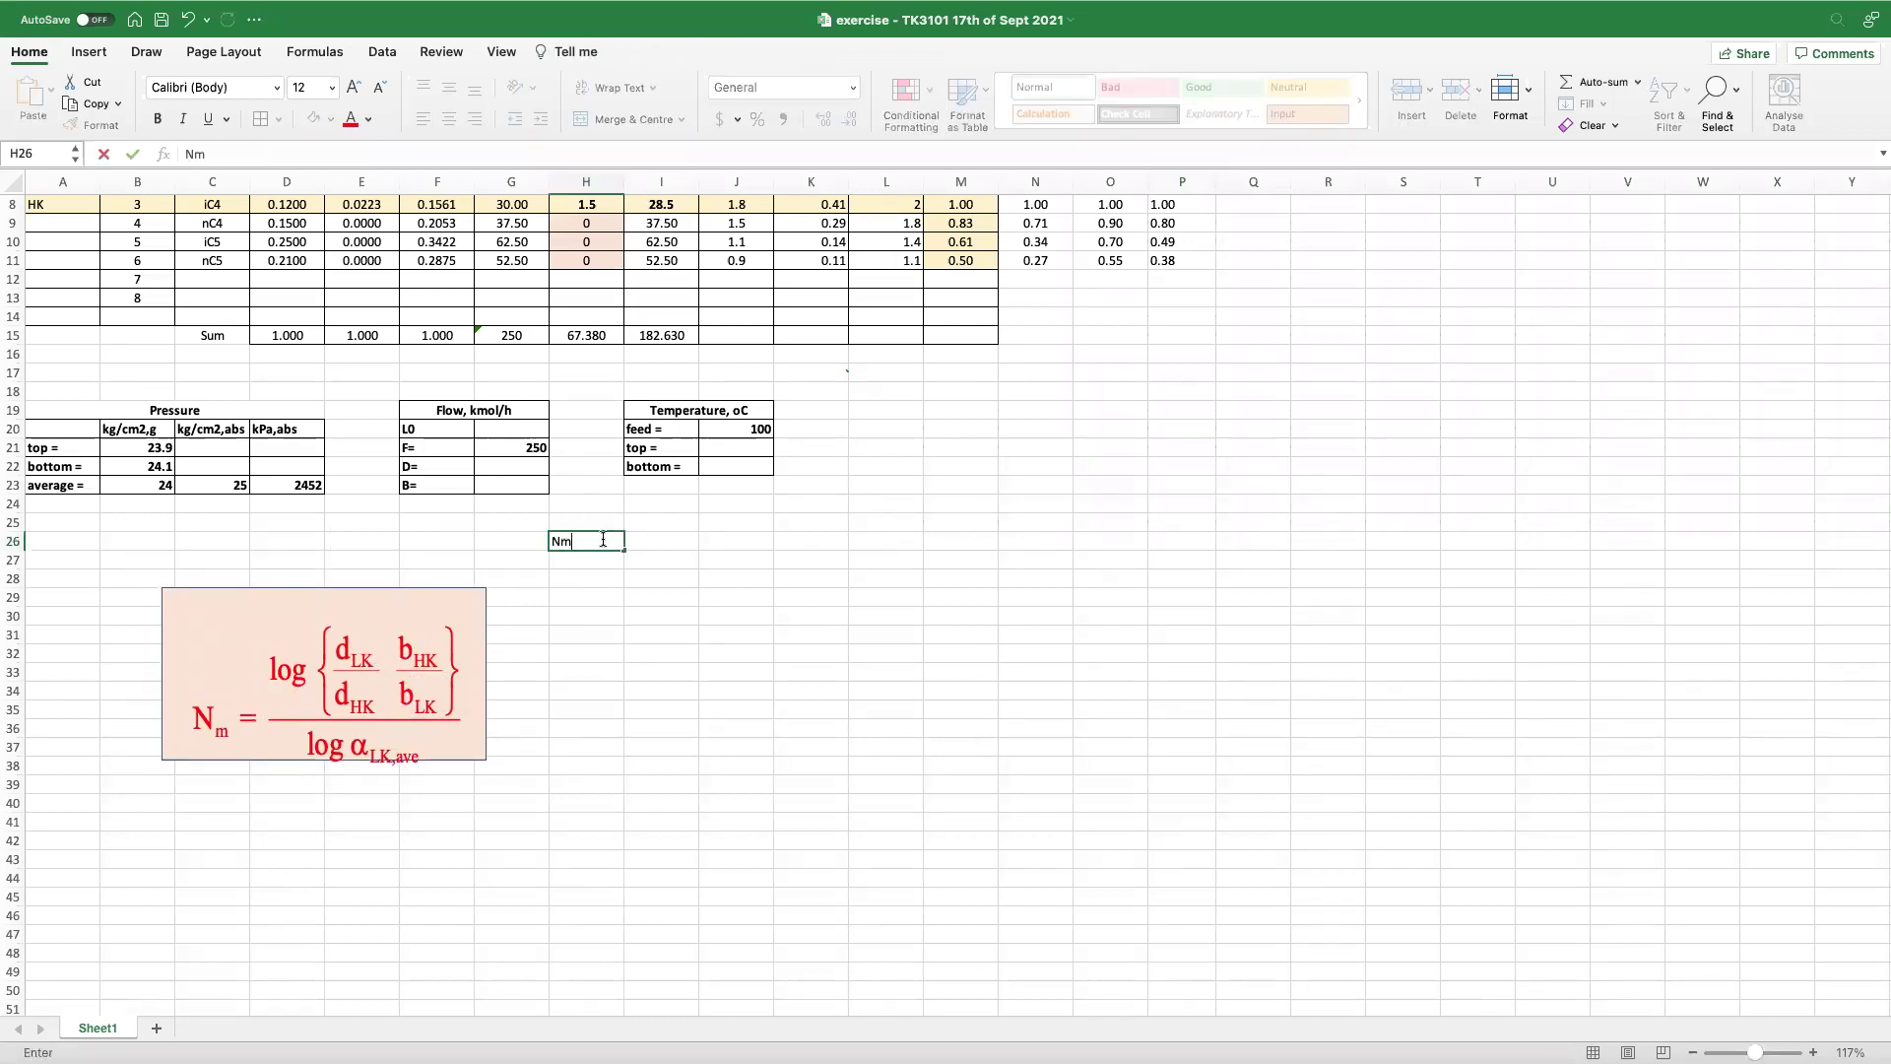
key(Tab)
text(=)
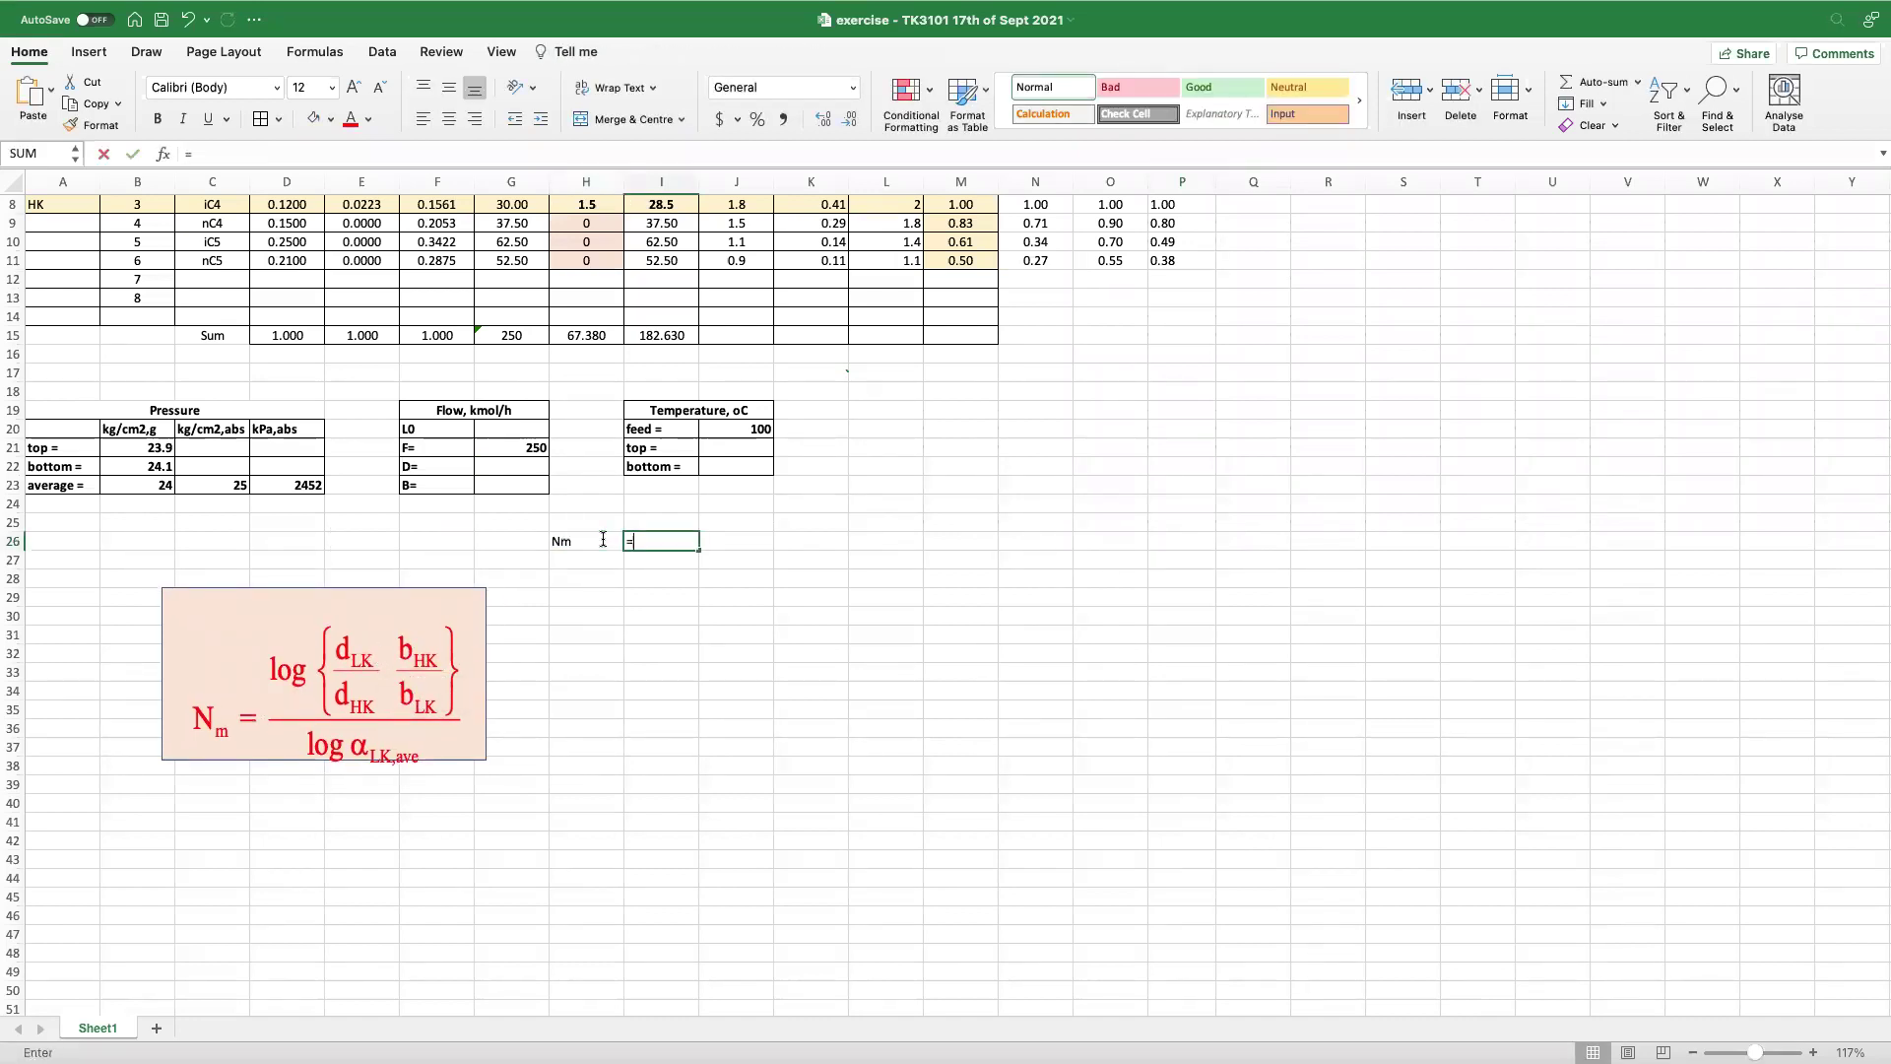
text(()/)
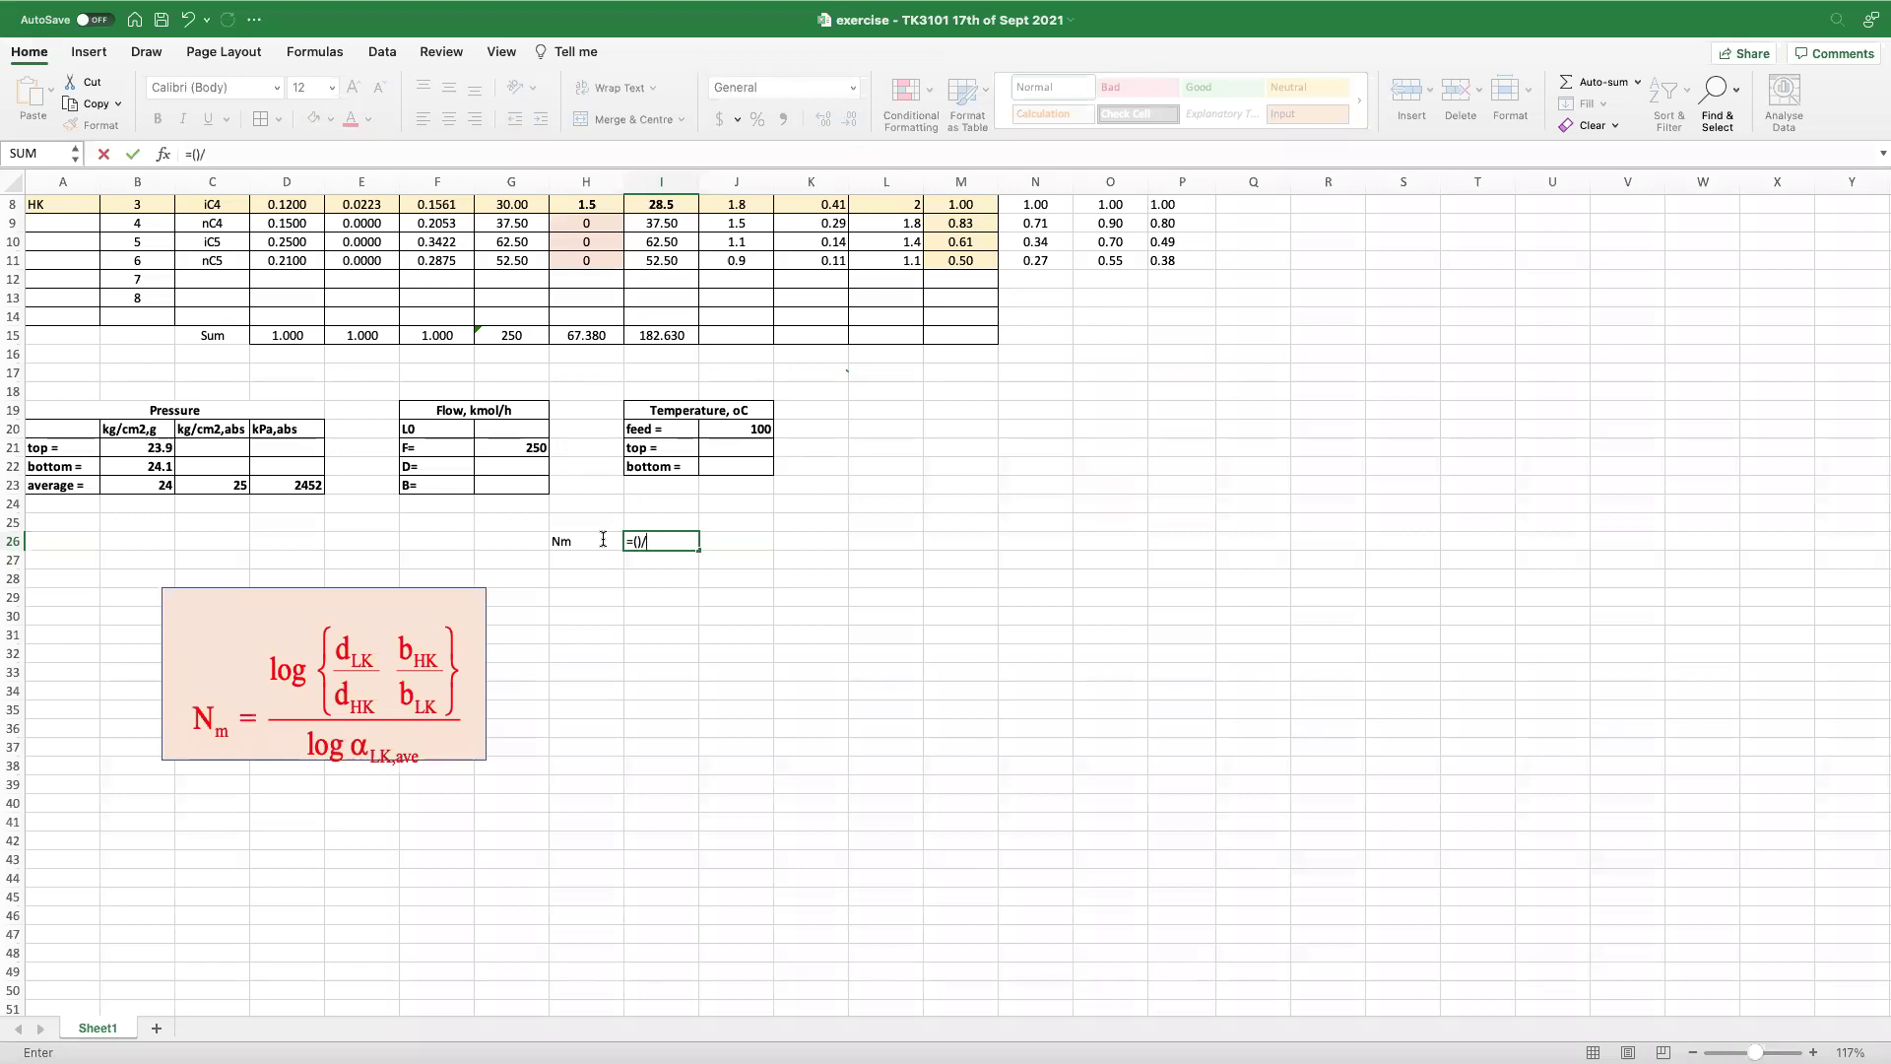
text(log()
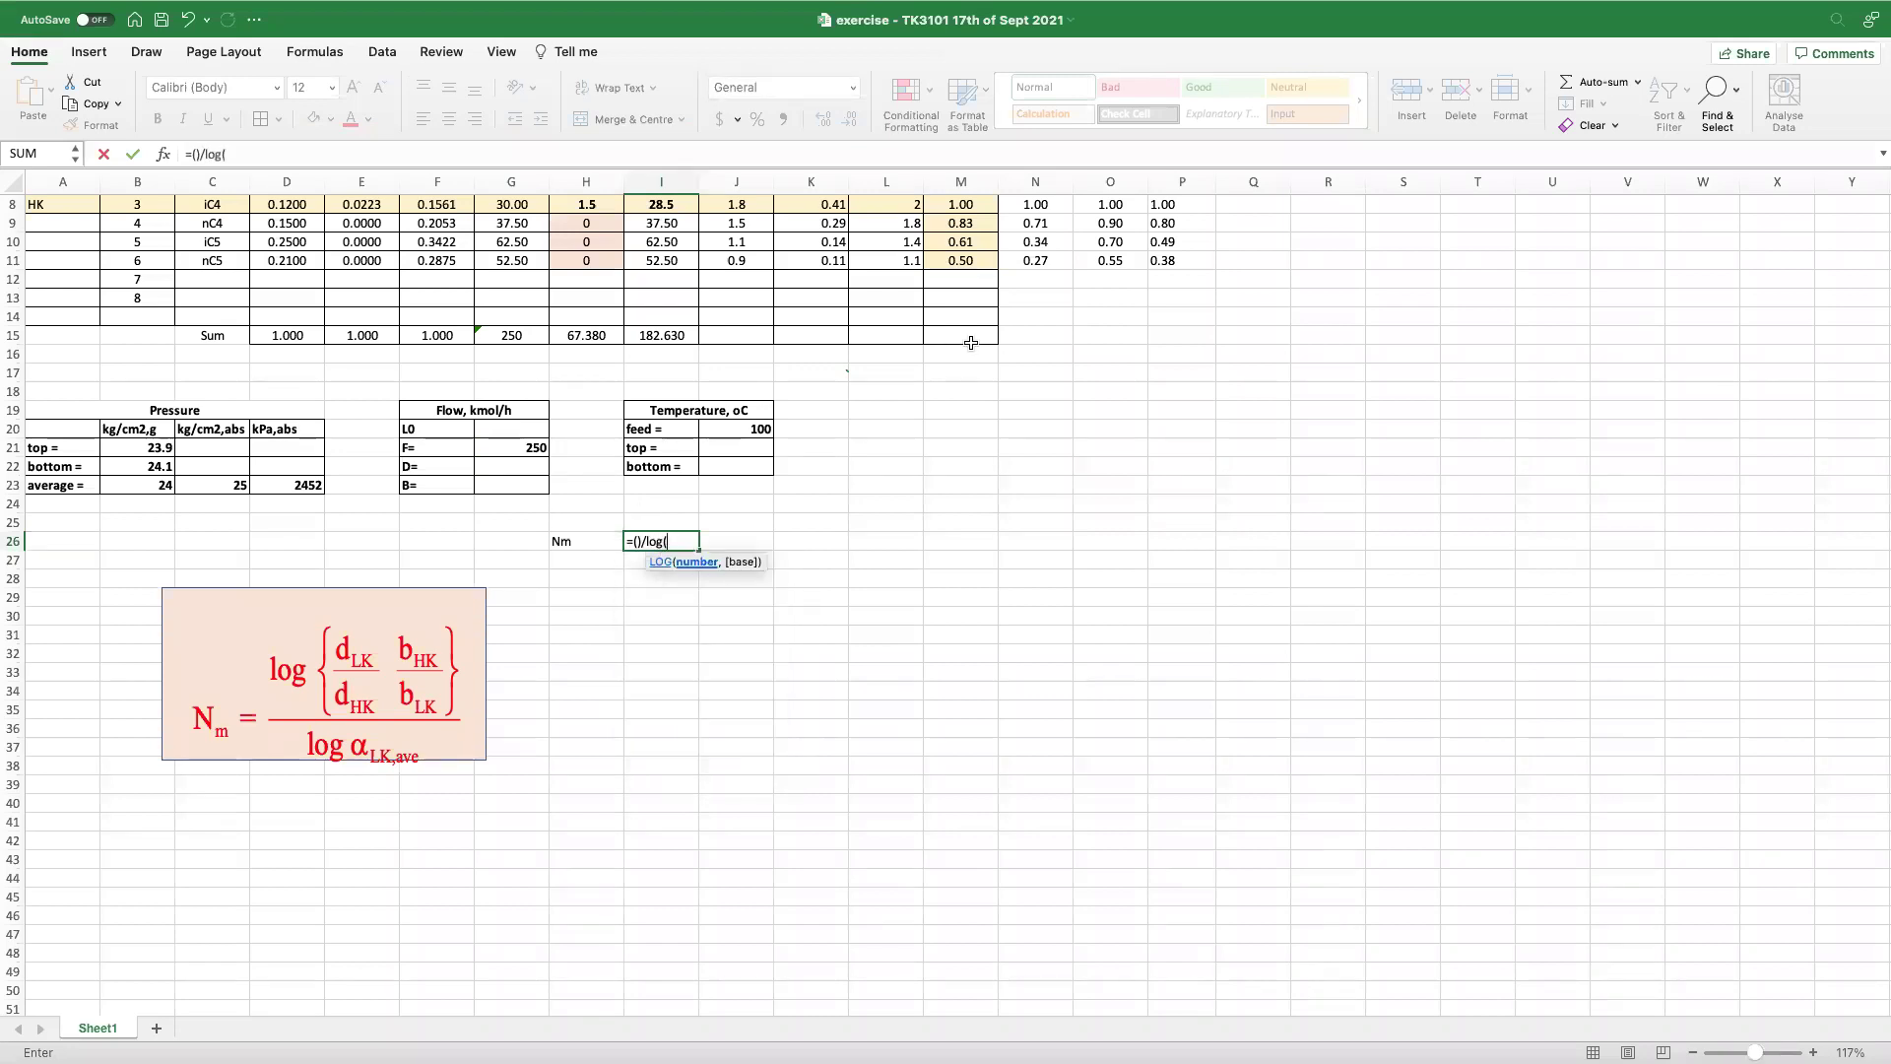
scroll(980, 335, up, 5)
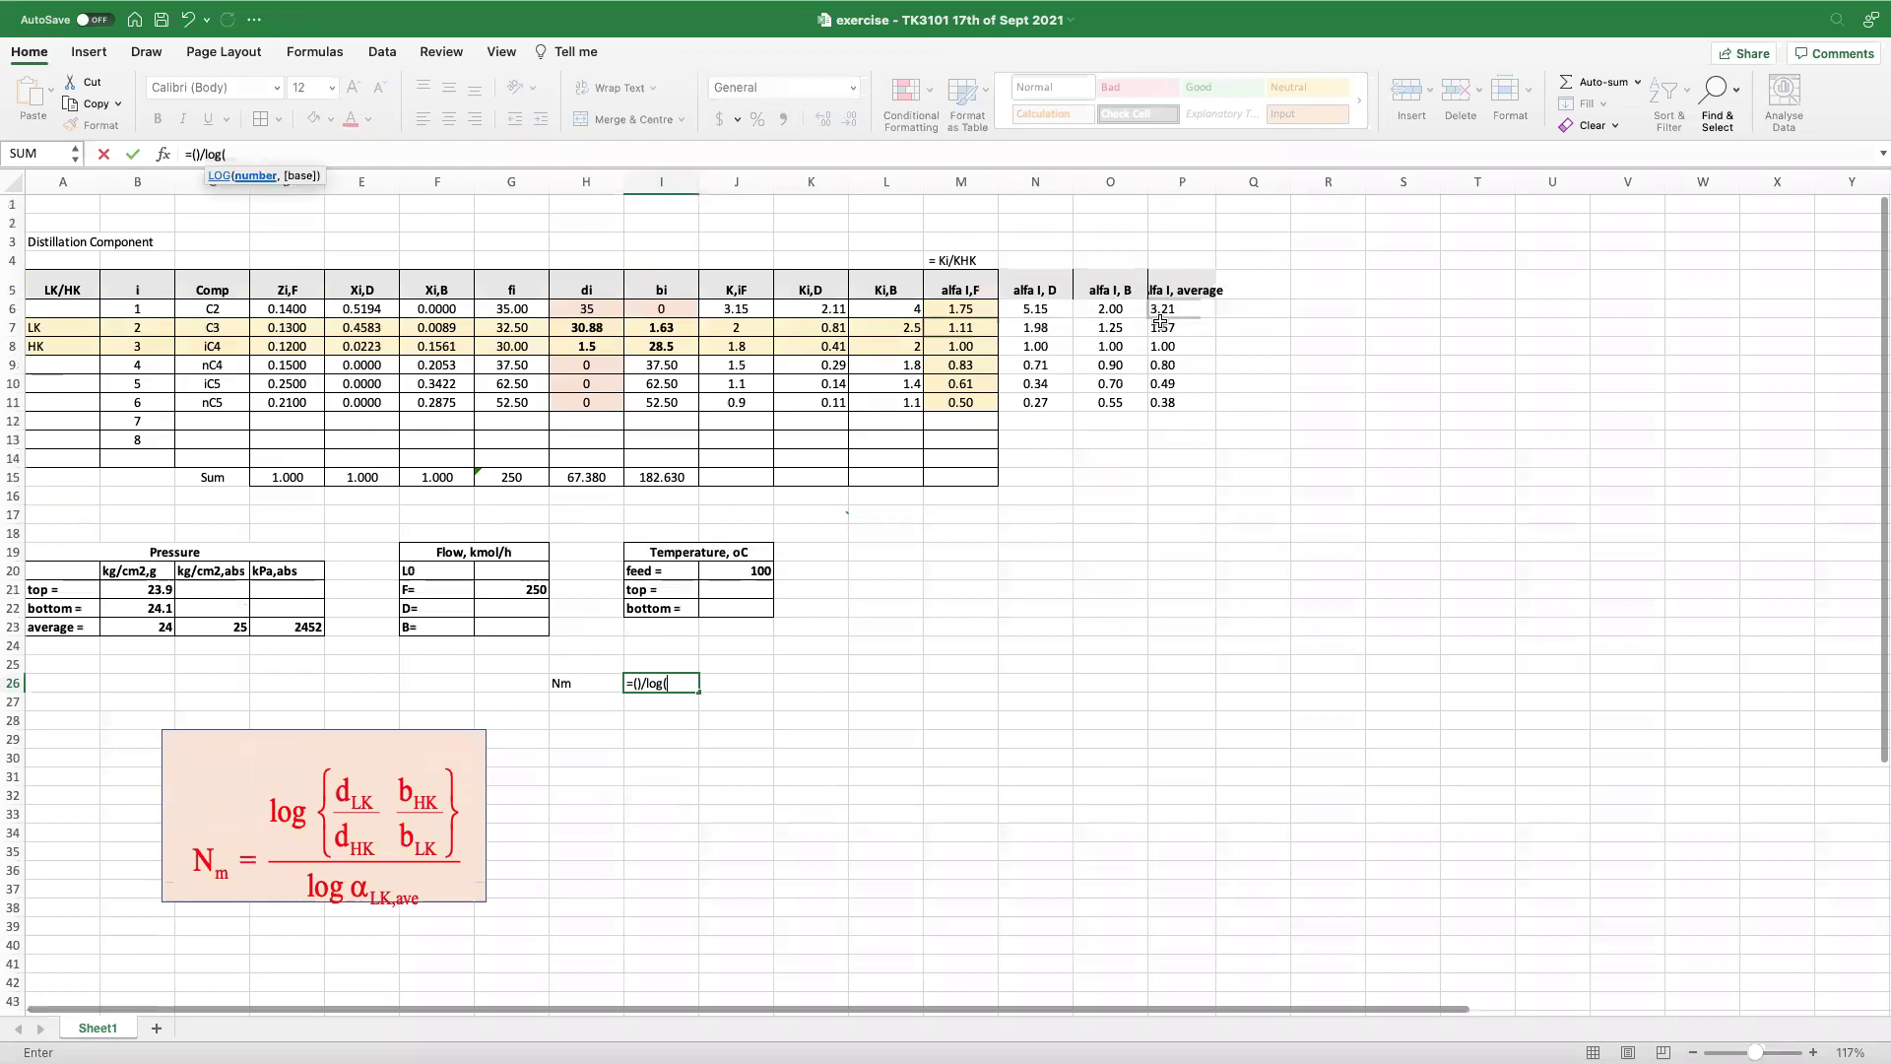
click(1169, 330)
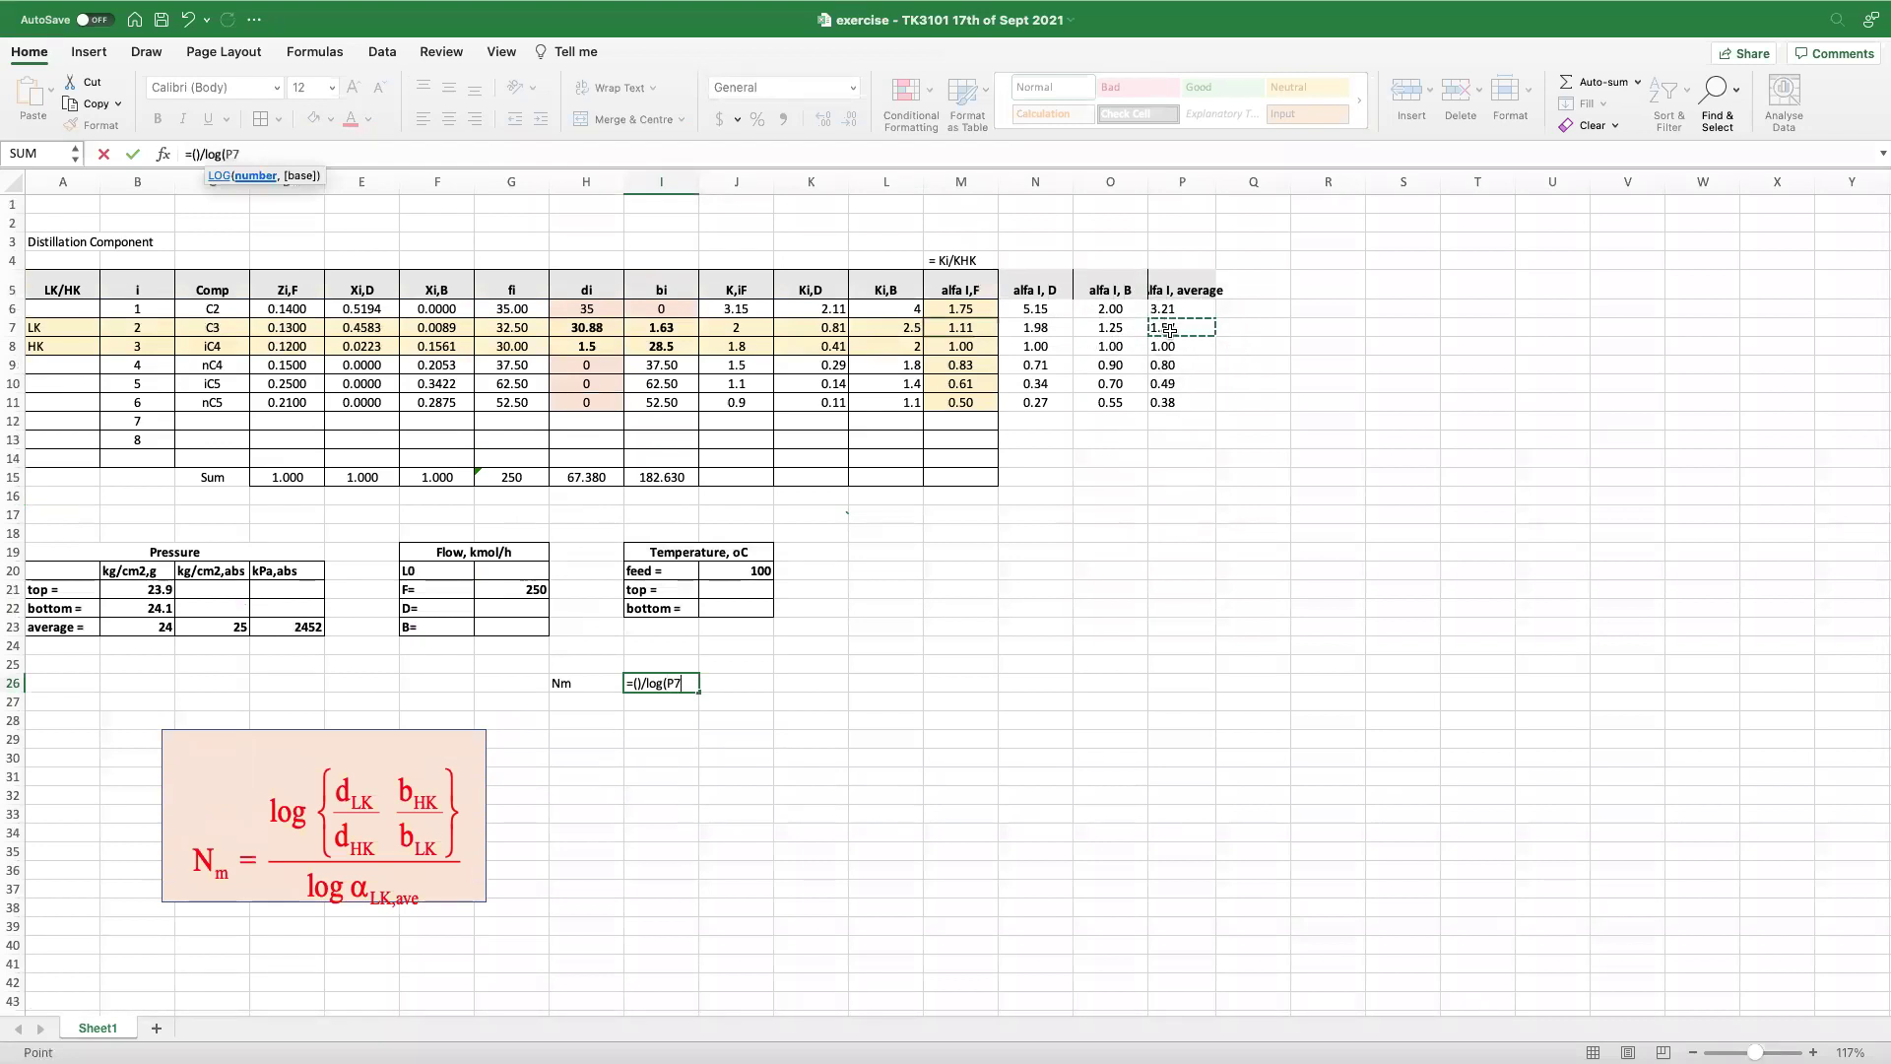
text())
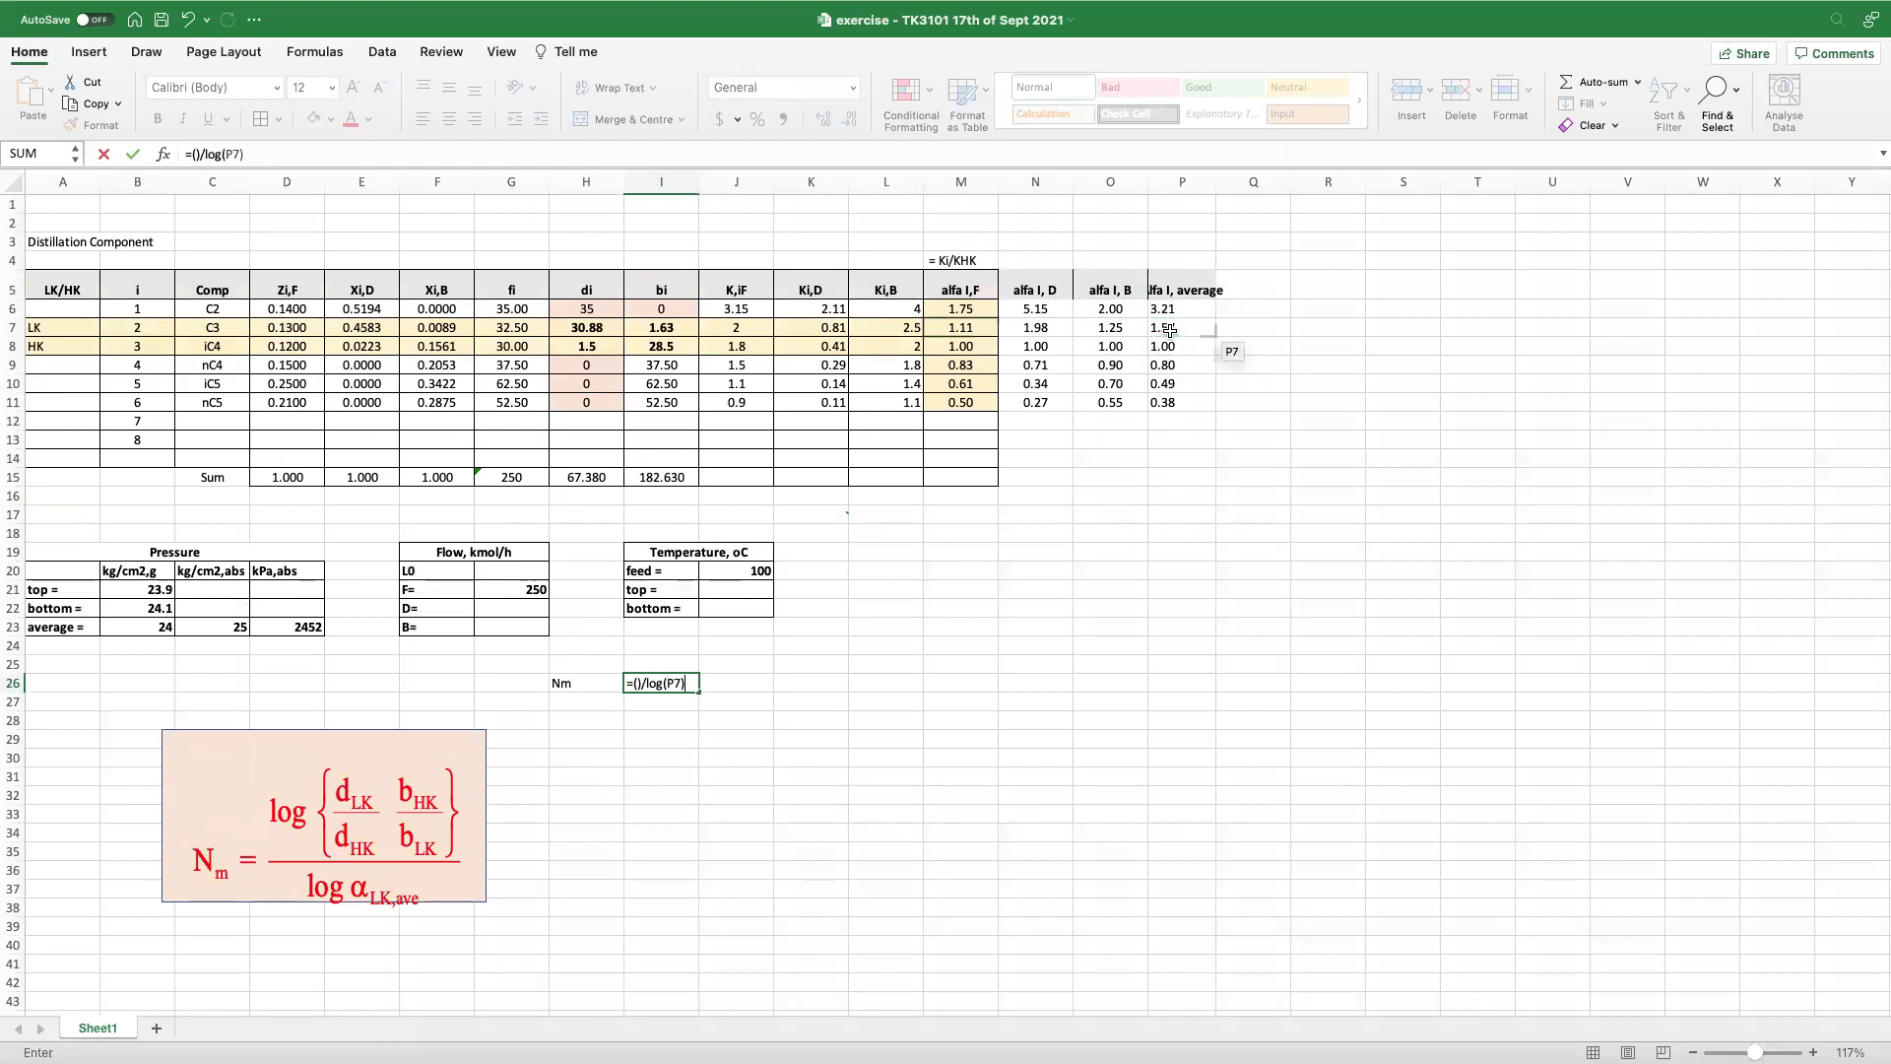
- Fill the bracketed numerator of the I26 formula with H7/H8*I7/I8 and enter the formula
click(644, 682)
key(Left)
key(Left)
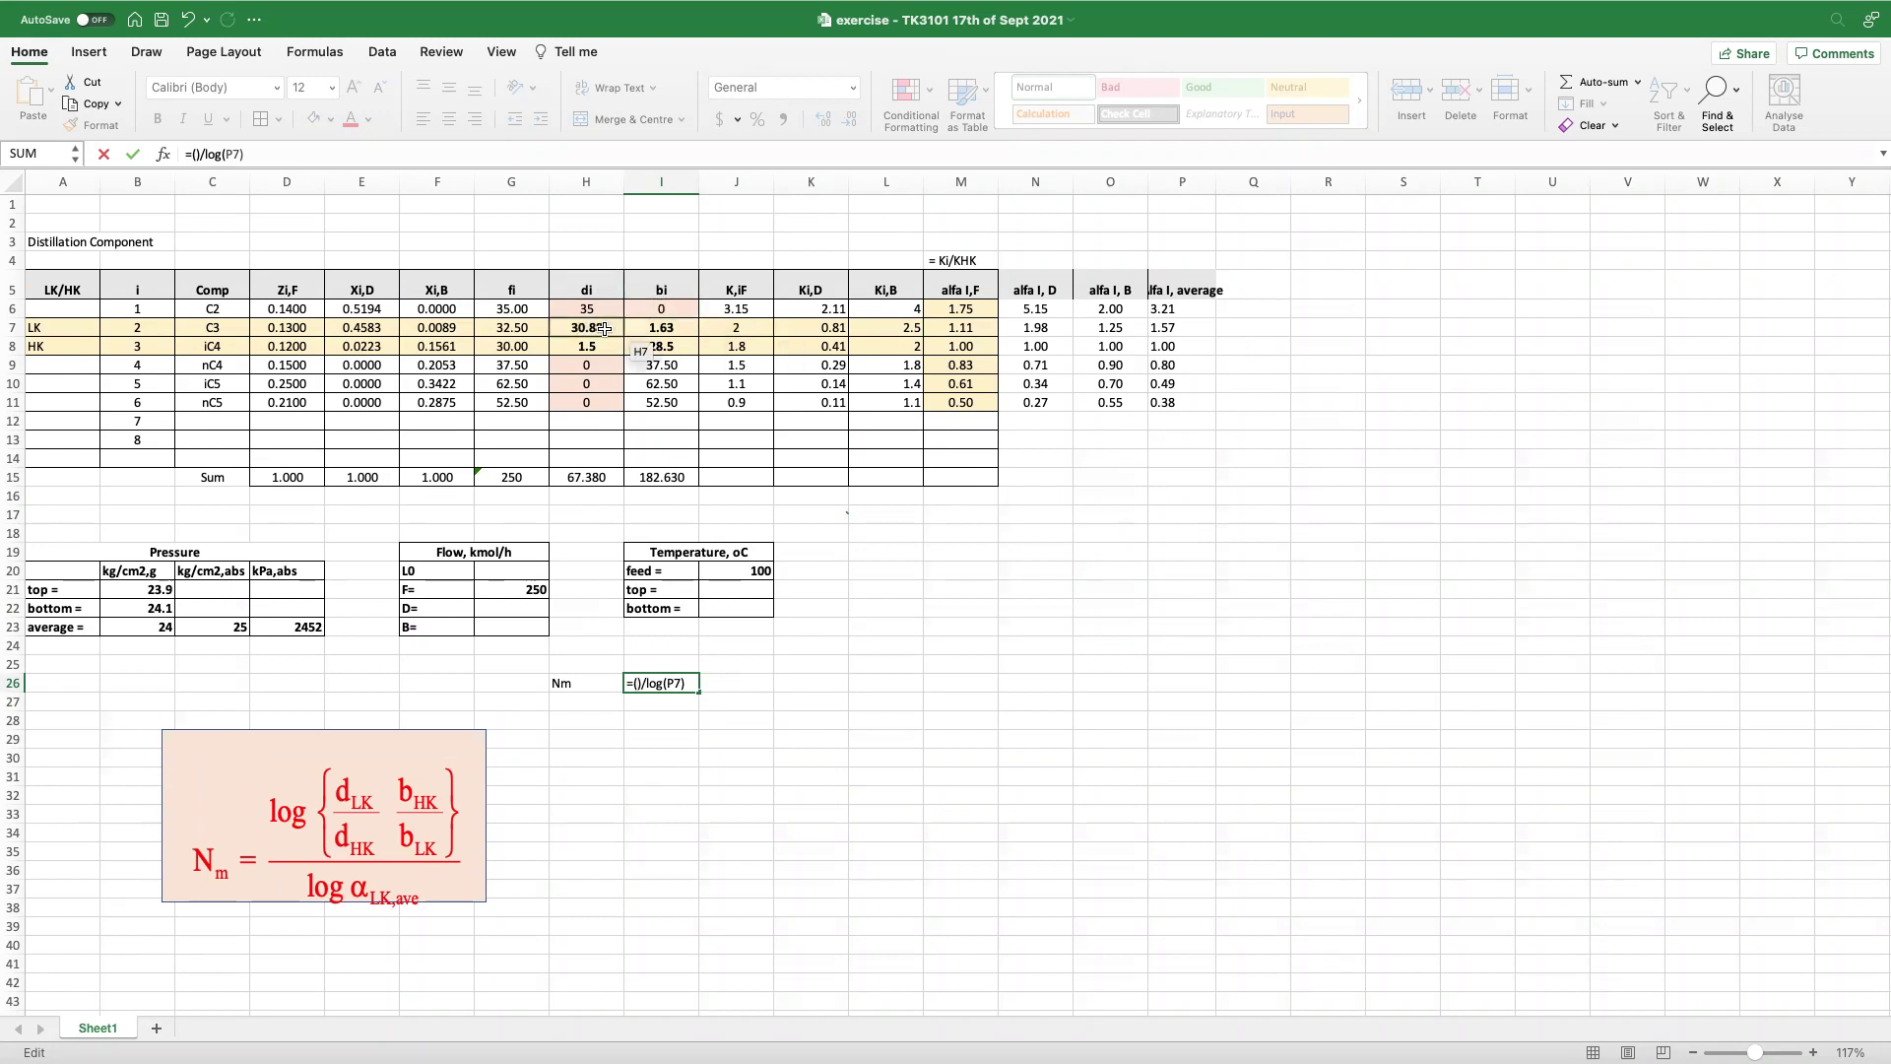
click(598, 329)
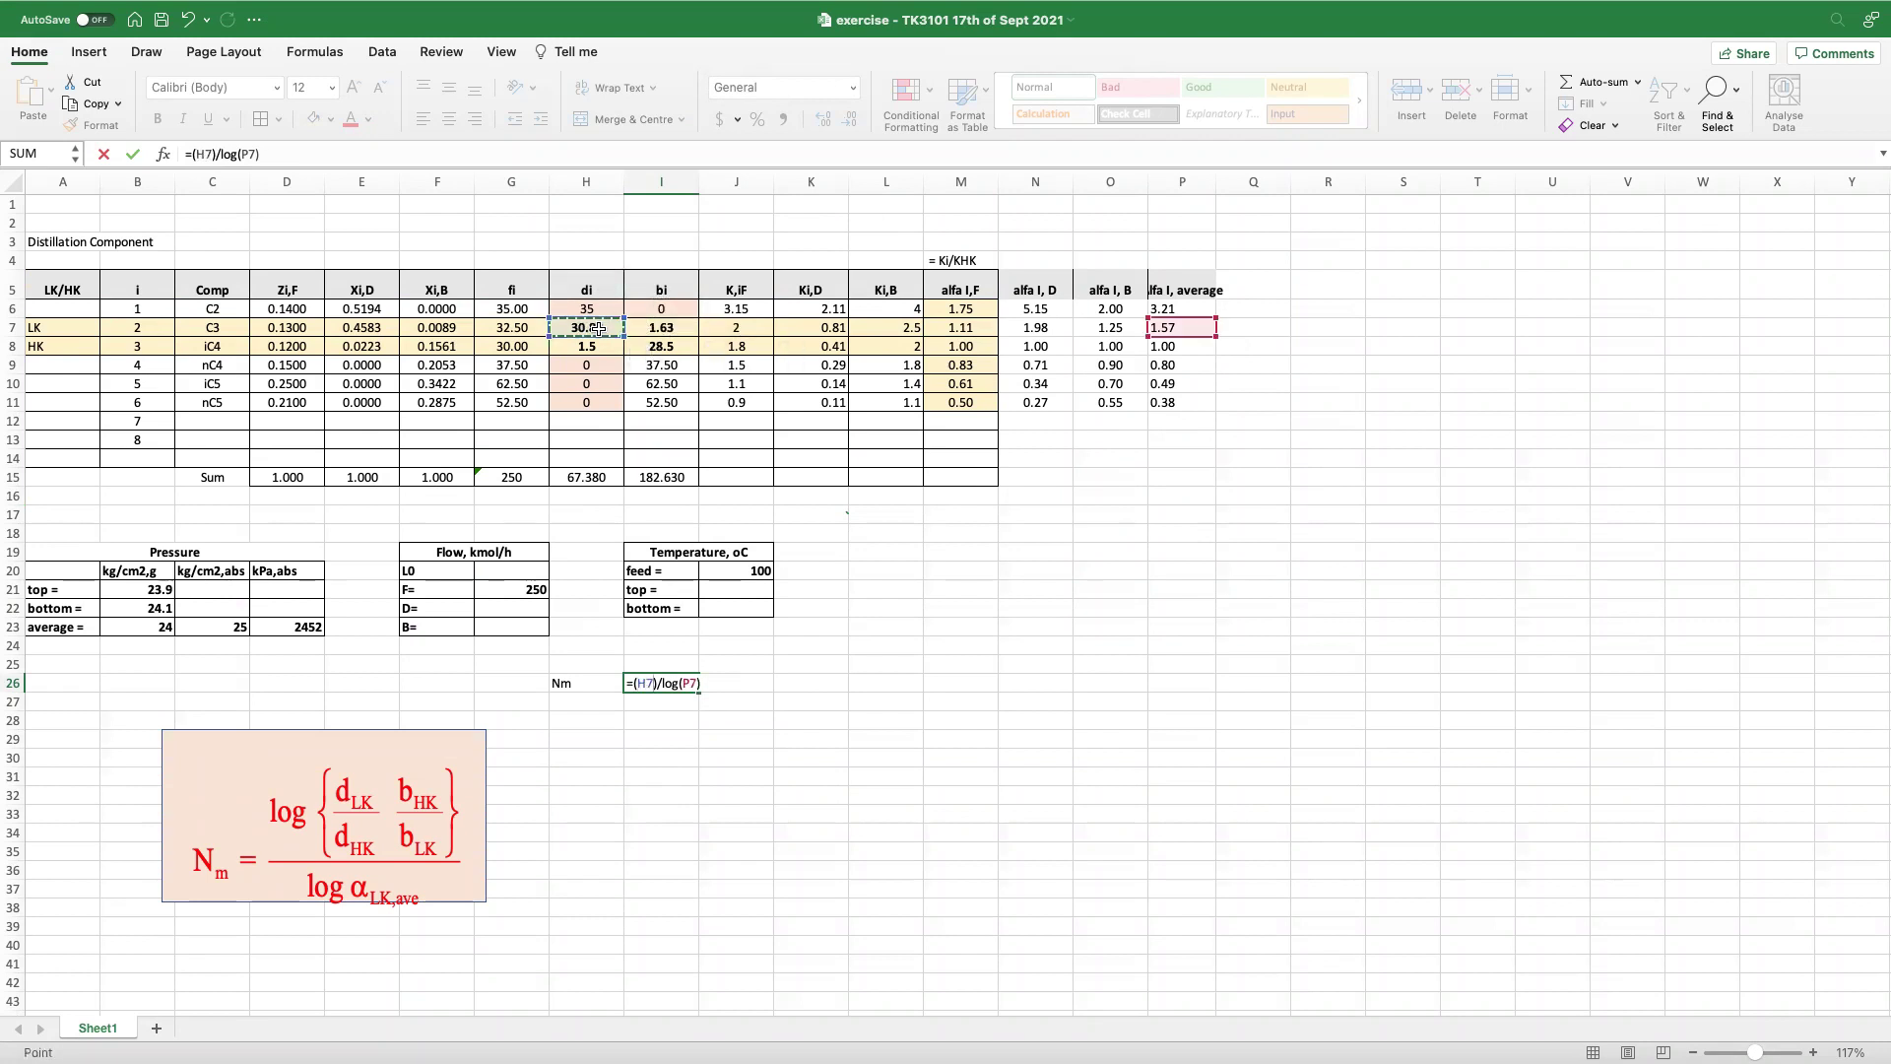
text(/)
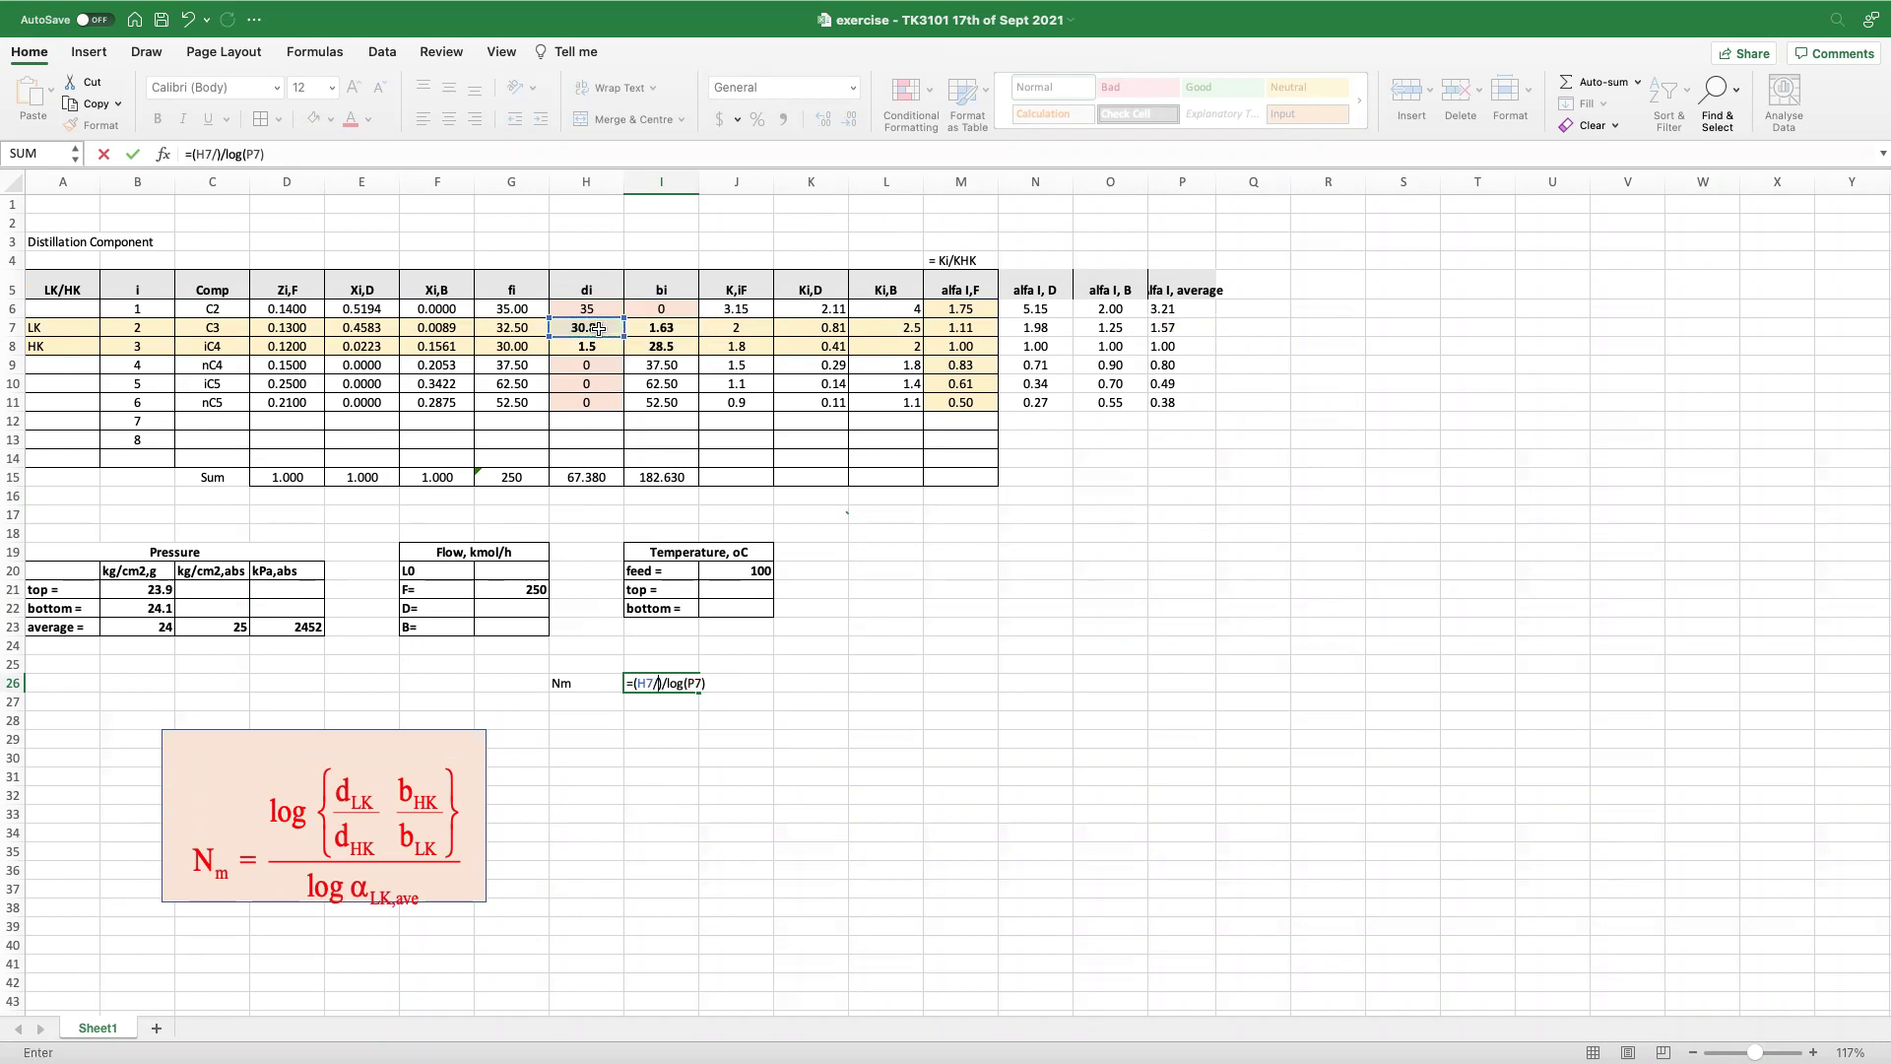
click(594, 345)
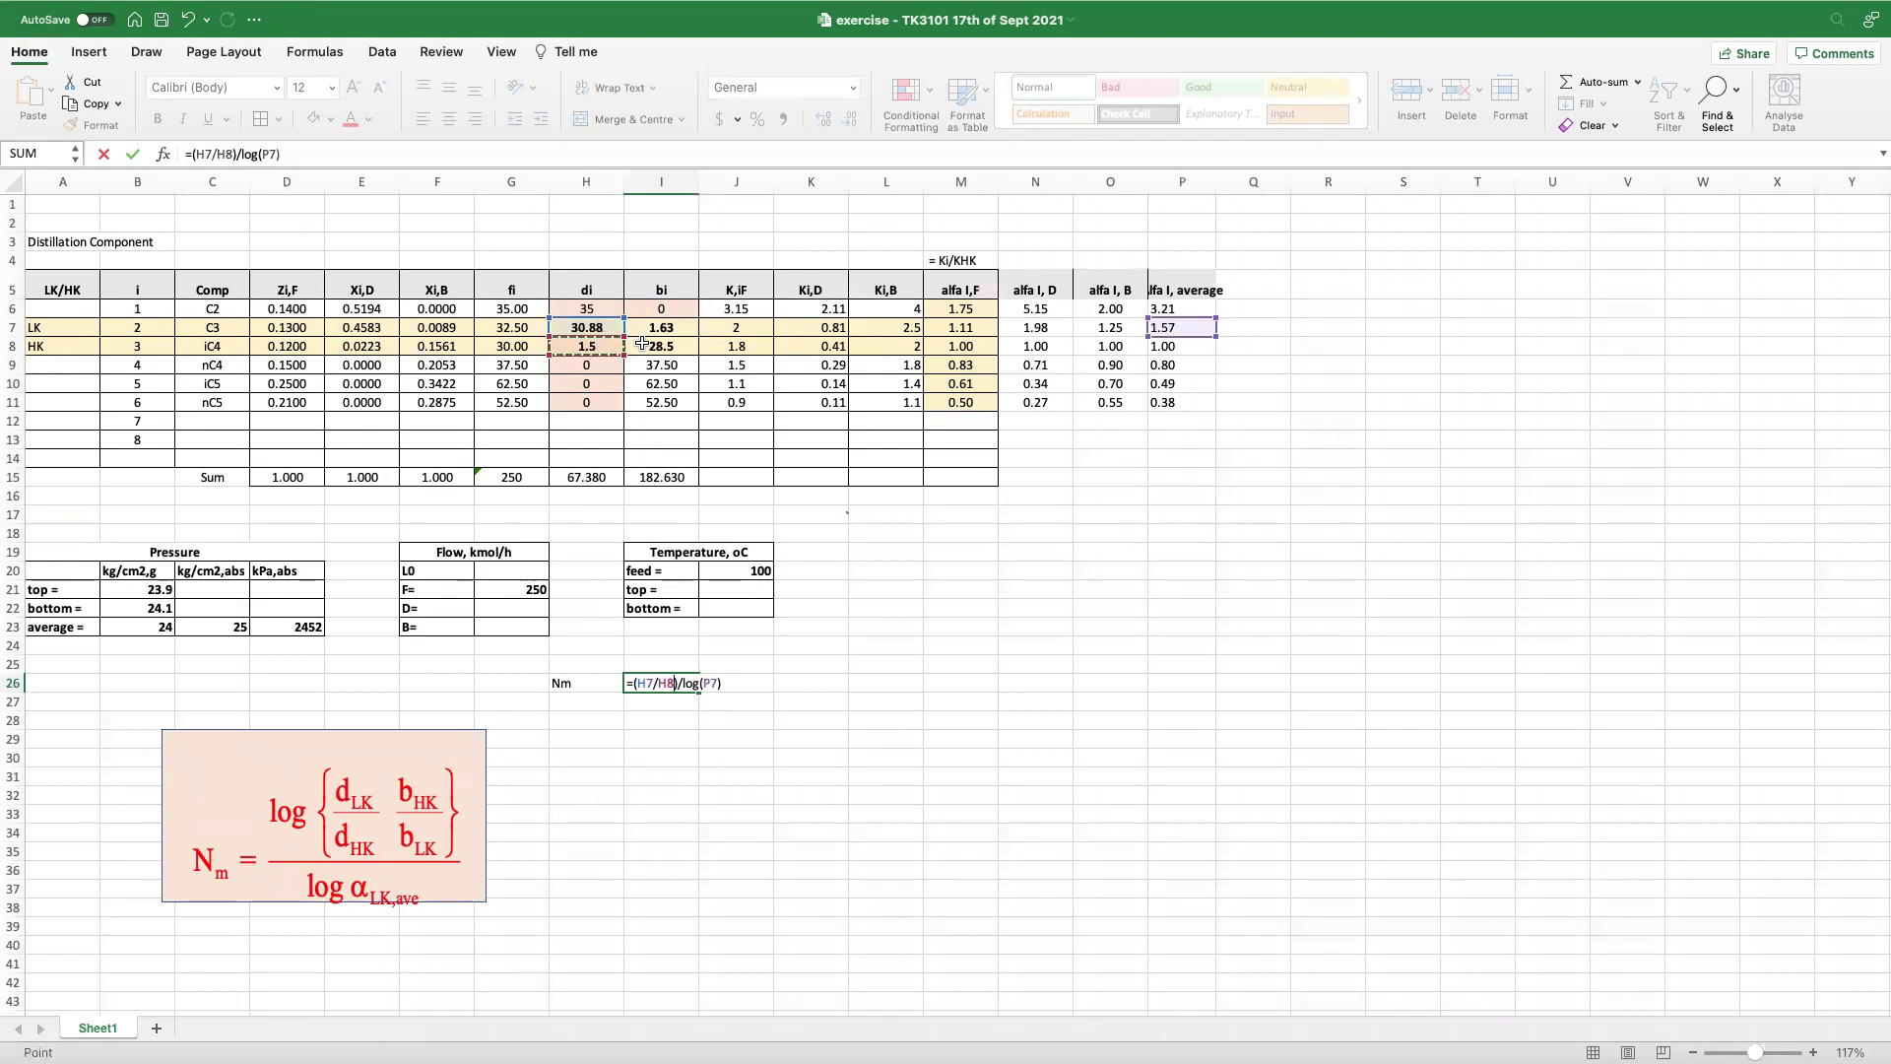
text(*)
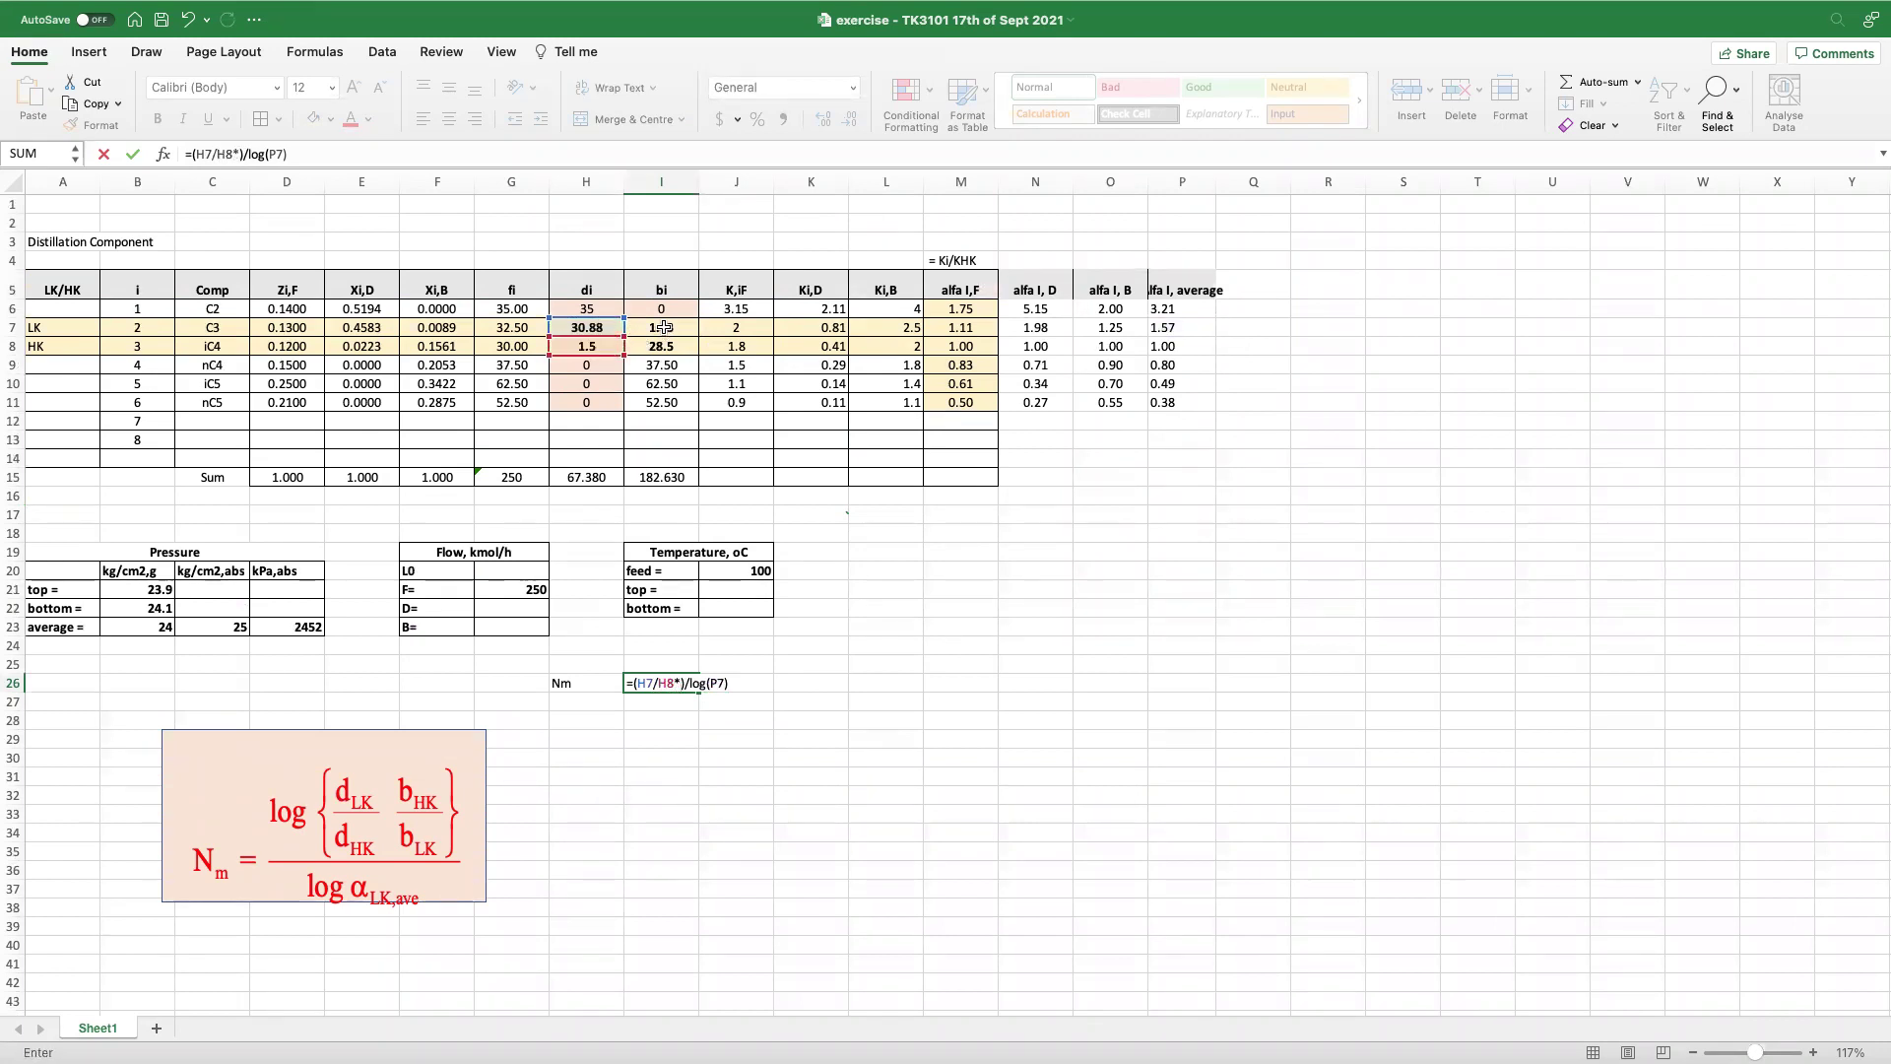
click(664, 329)
text(/)
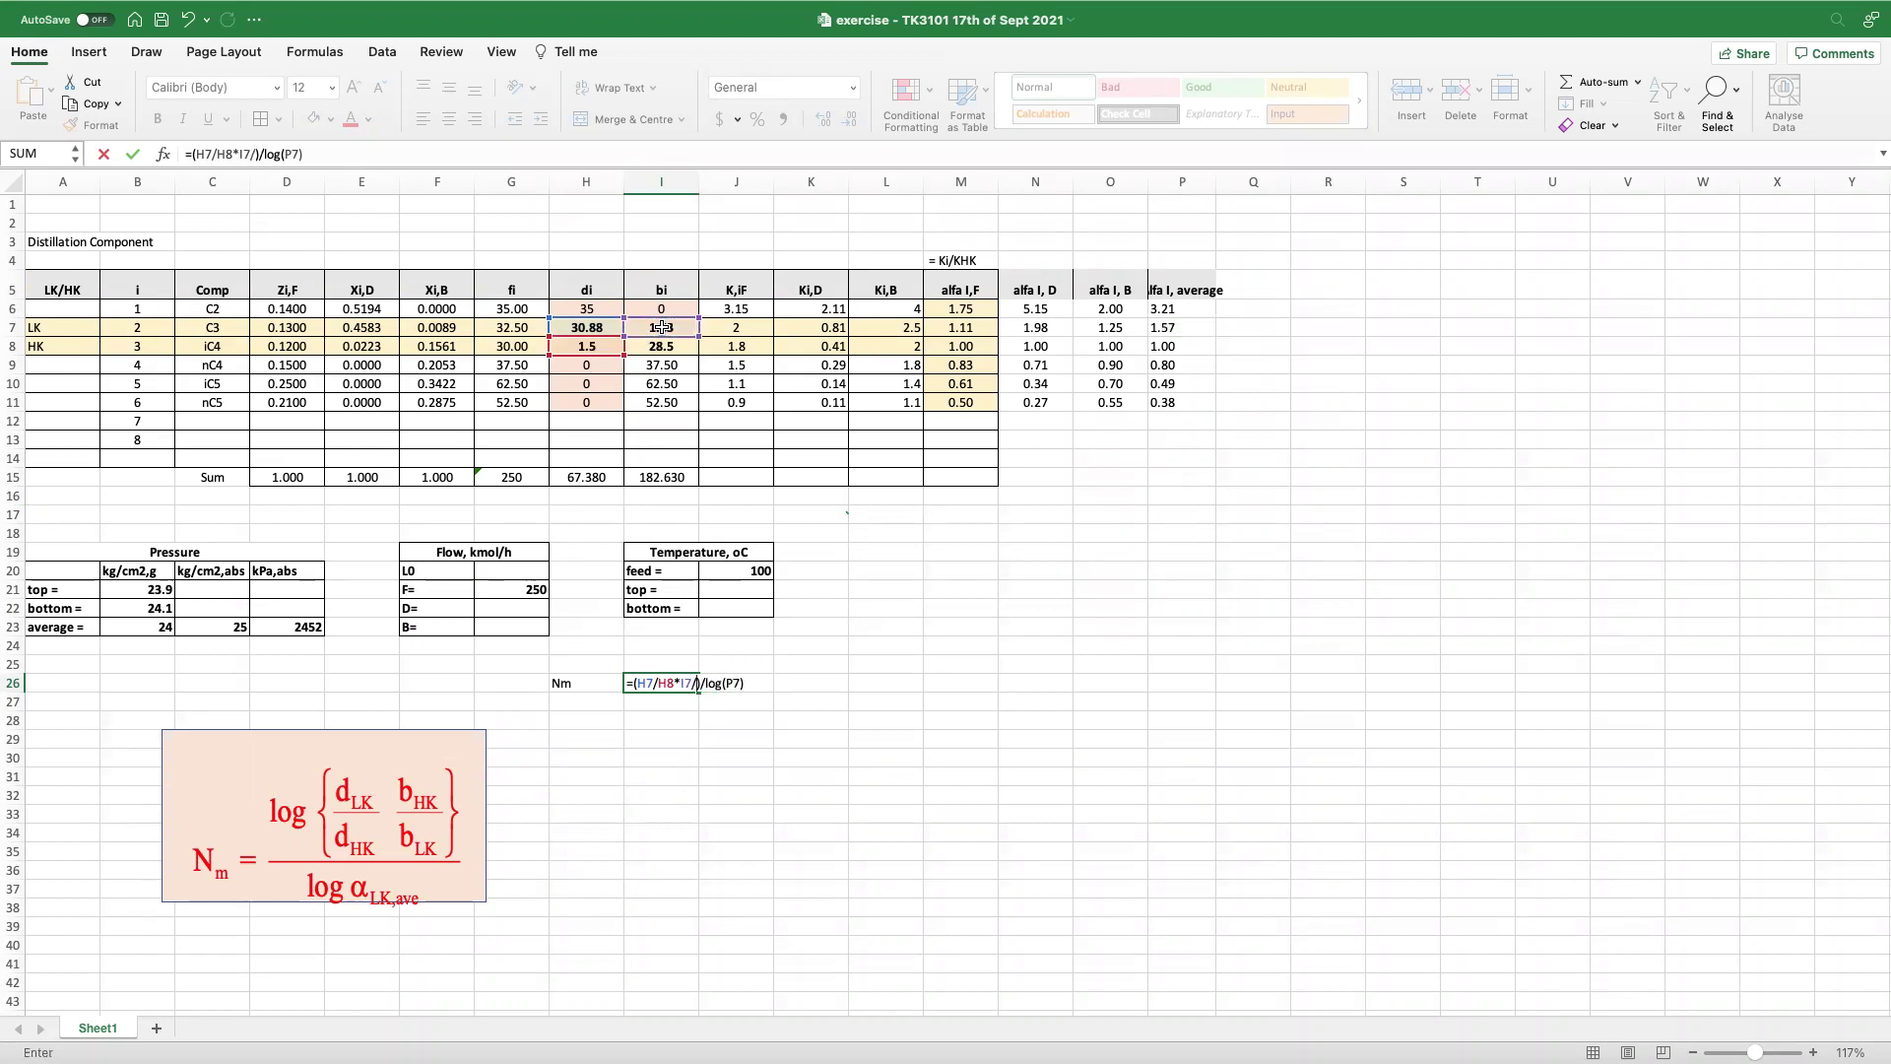
click(661, 347)
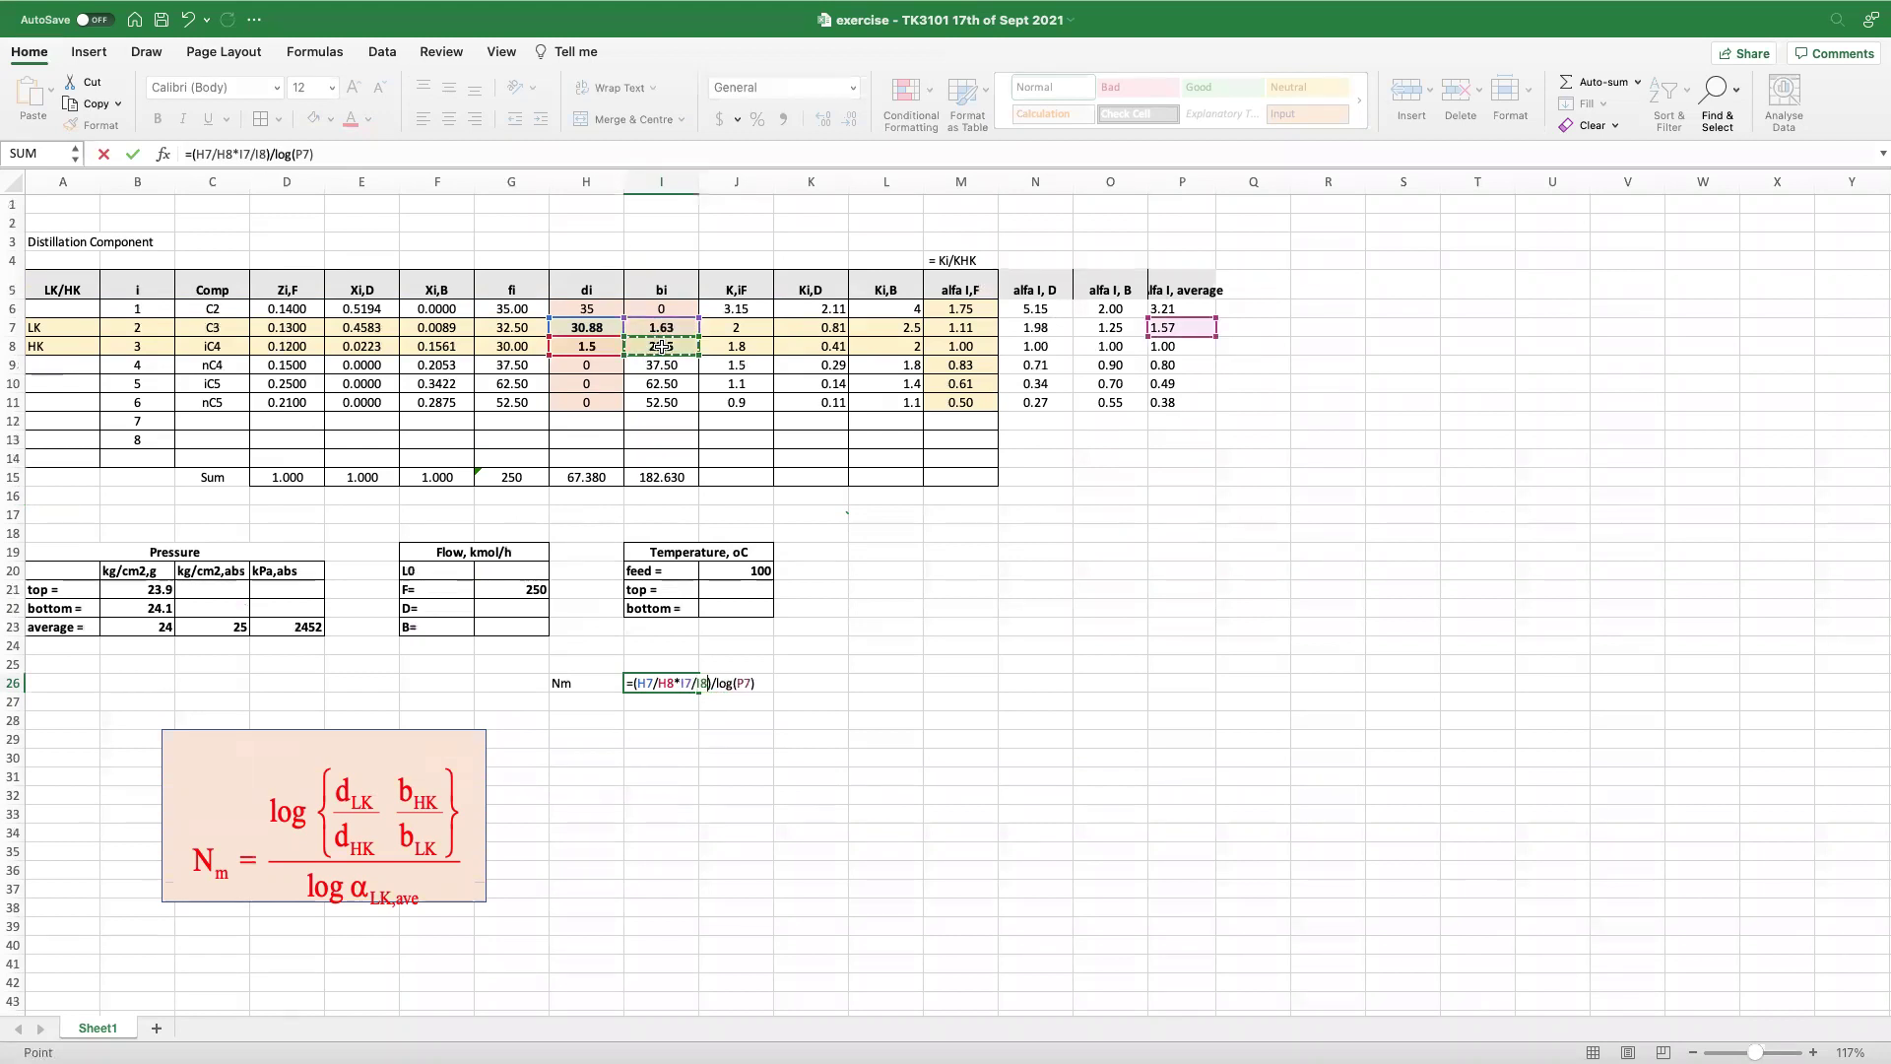
key(Return)
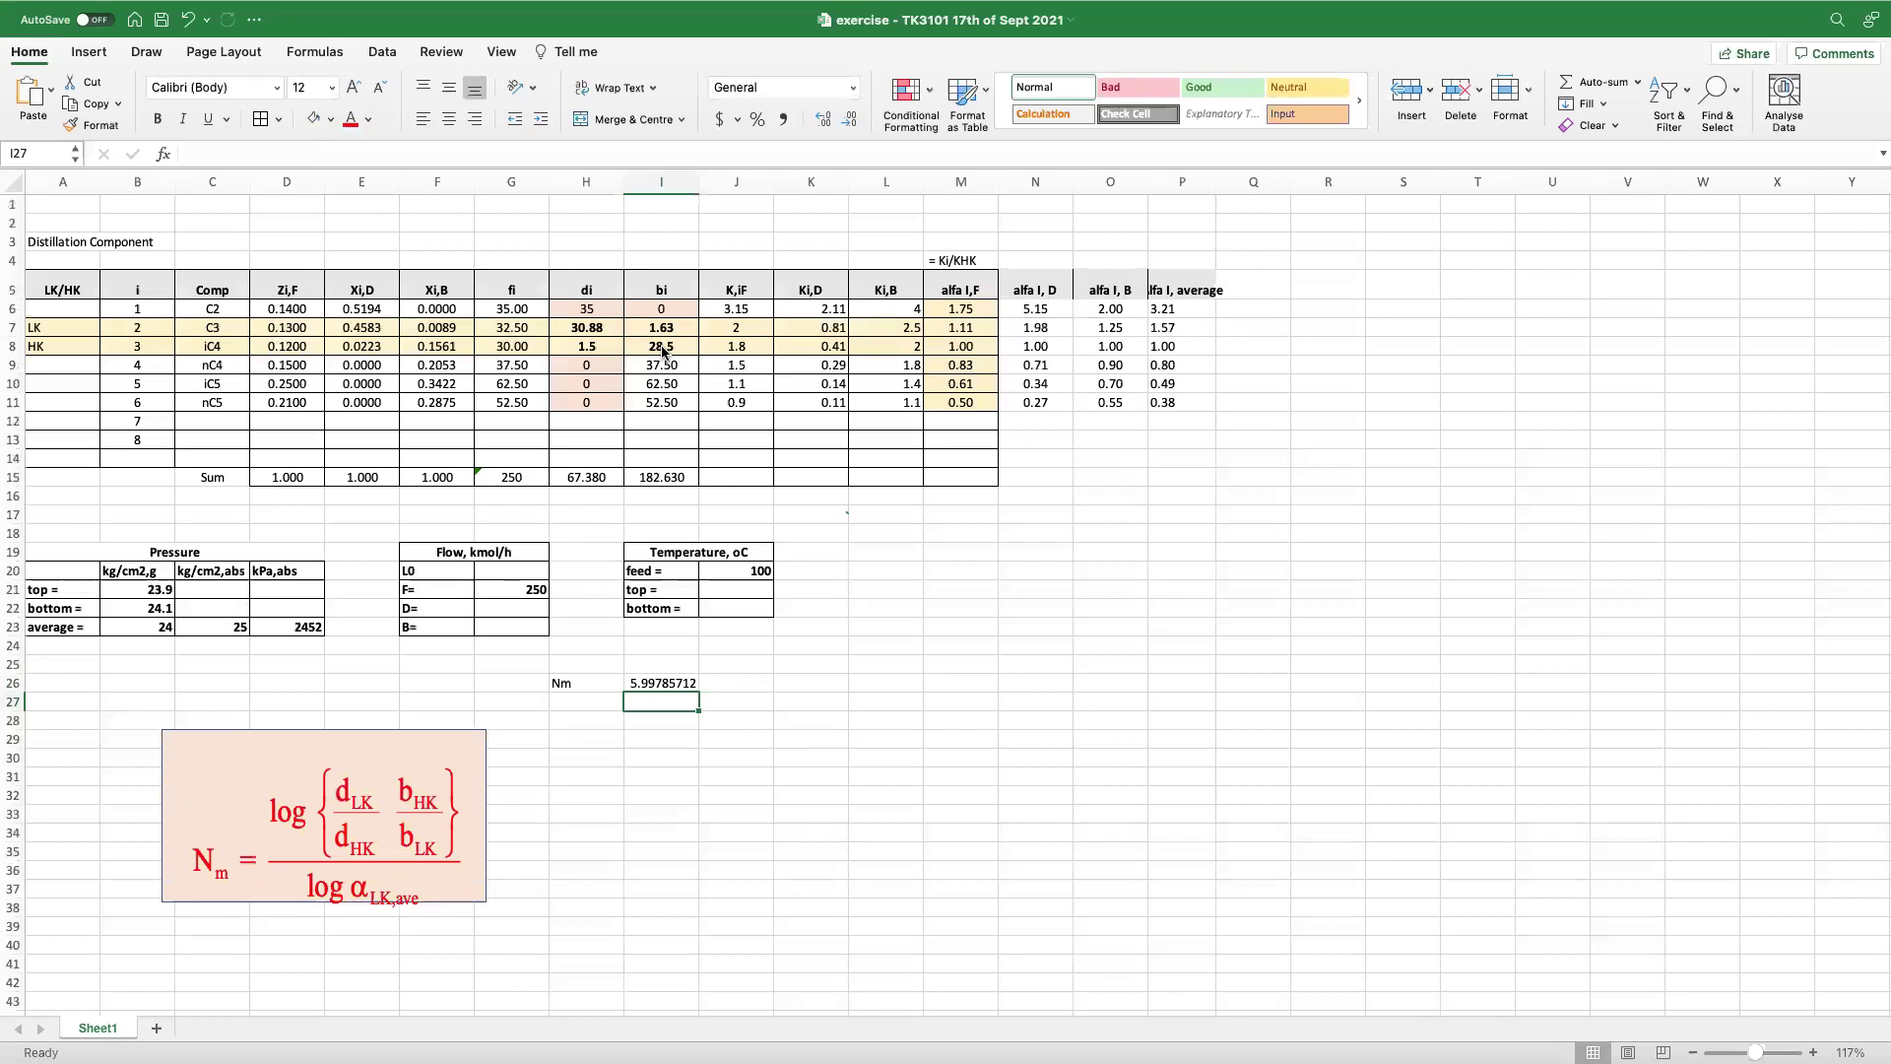
- Format the Nm value in I26 with two decimal places and centre it in the cell
scroll(632, 575, up, 5)
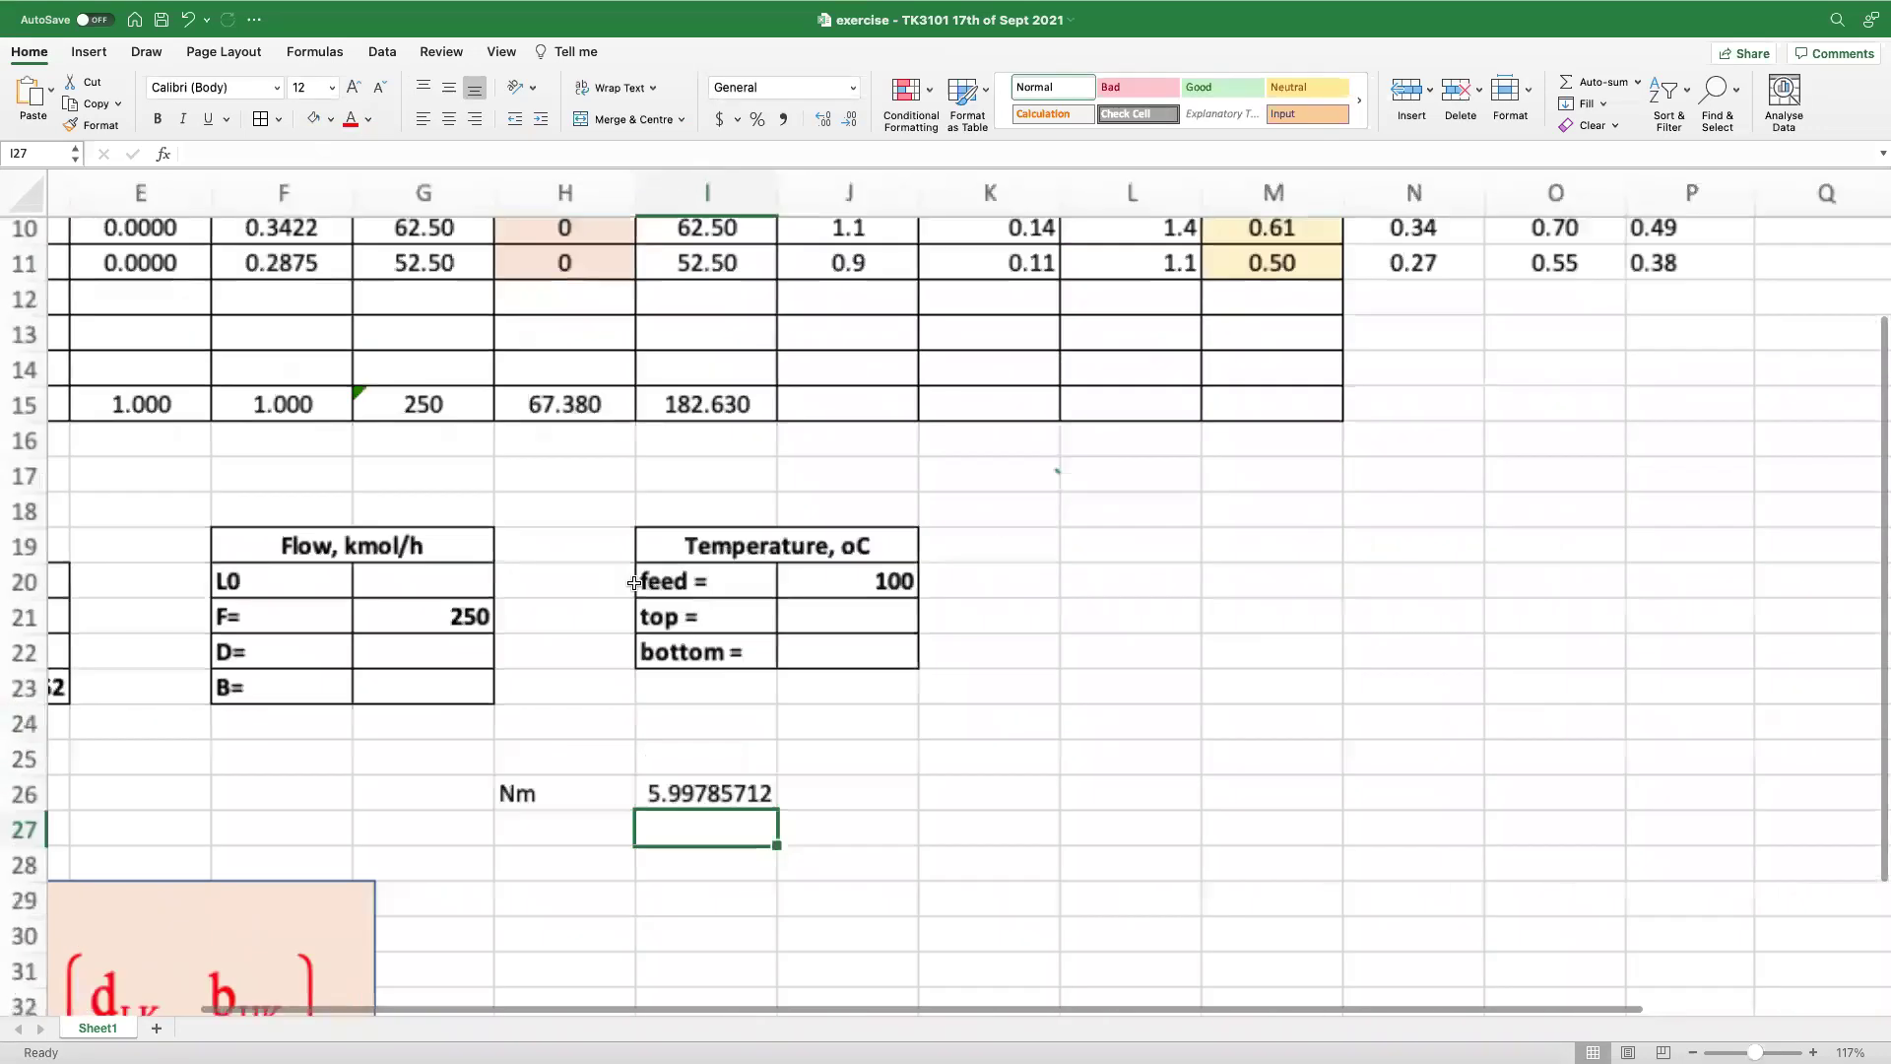
scroll(634, 582, down, 5)
scroll(684, 606, left, 2)
click(830, 592)
click(826, 120)
click(825, 120)
click(849, 120)
click(847, 121)
click(847, 121)
click(847, 121)
click(847, 121)
click(847, 121)
click(847, 121)
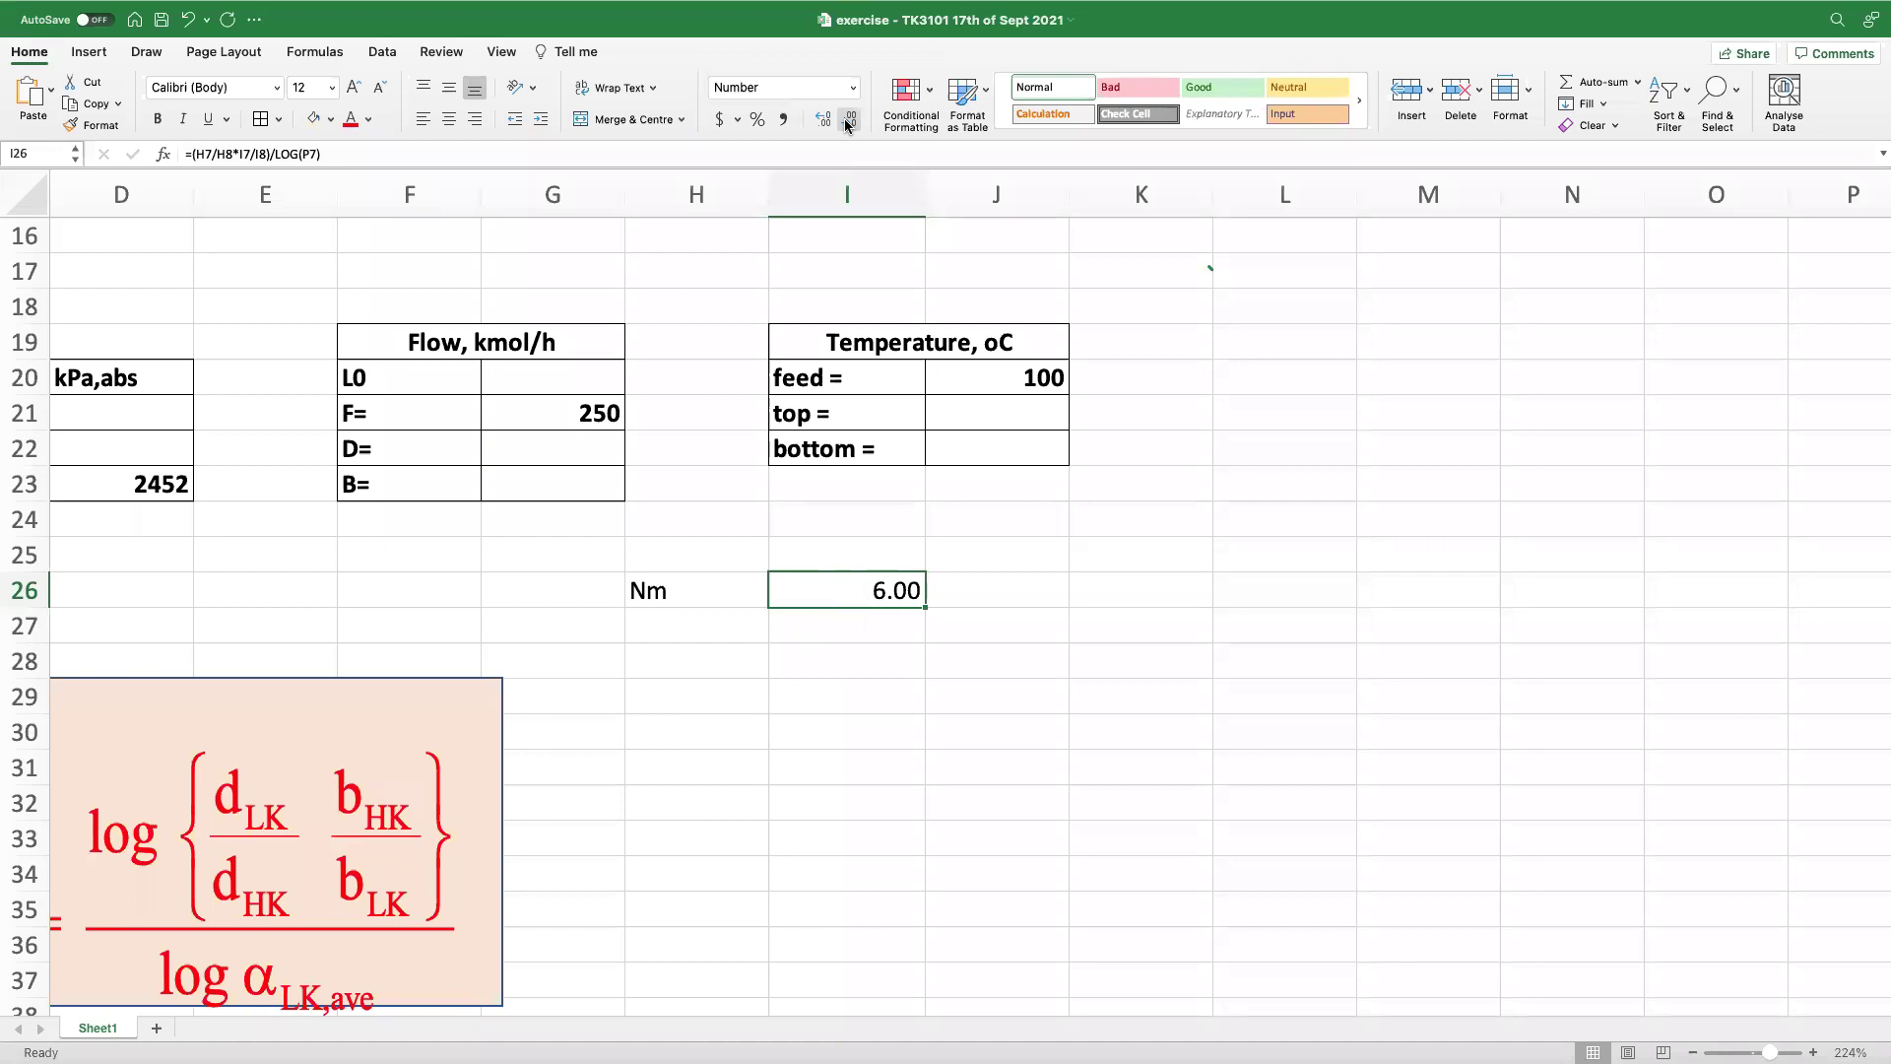
click(449, 119)
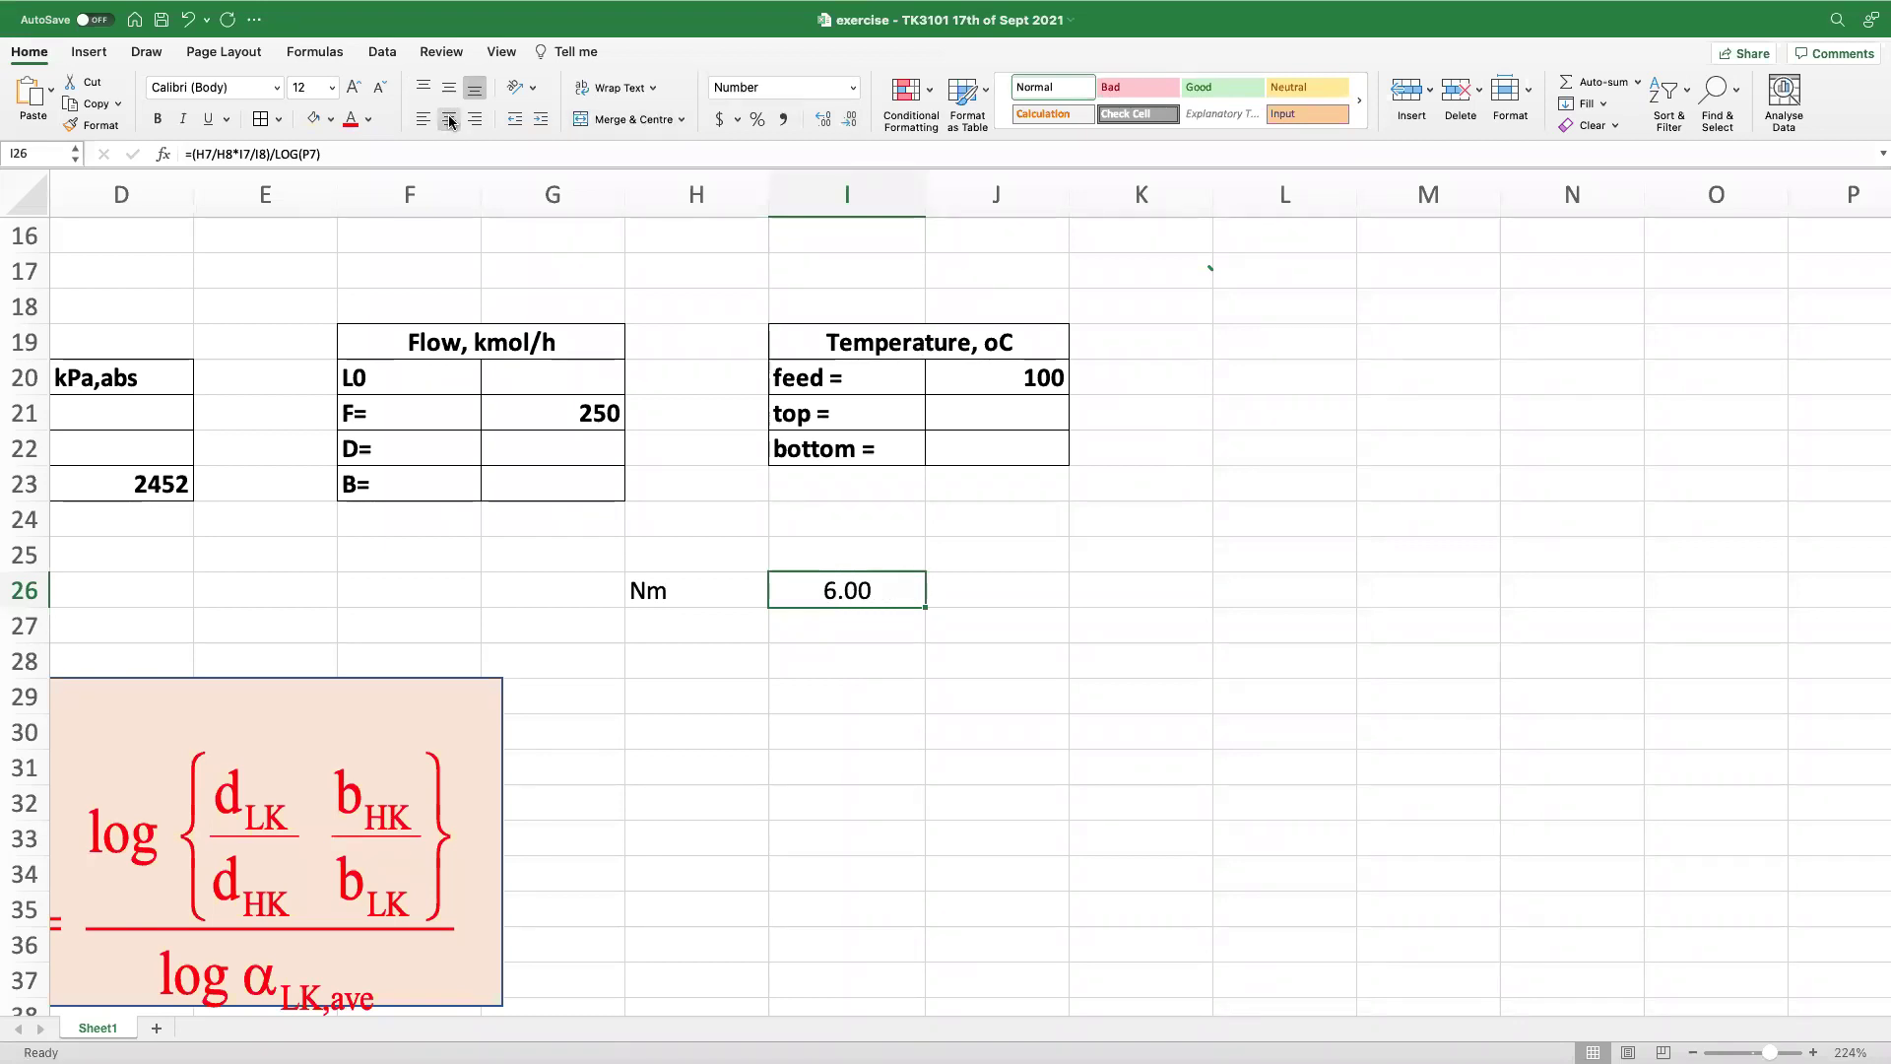
- Show the Nm value in I26 with three decimal places and return it to two
scroll(852, 440, down, 5)
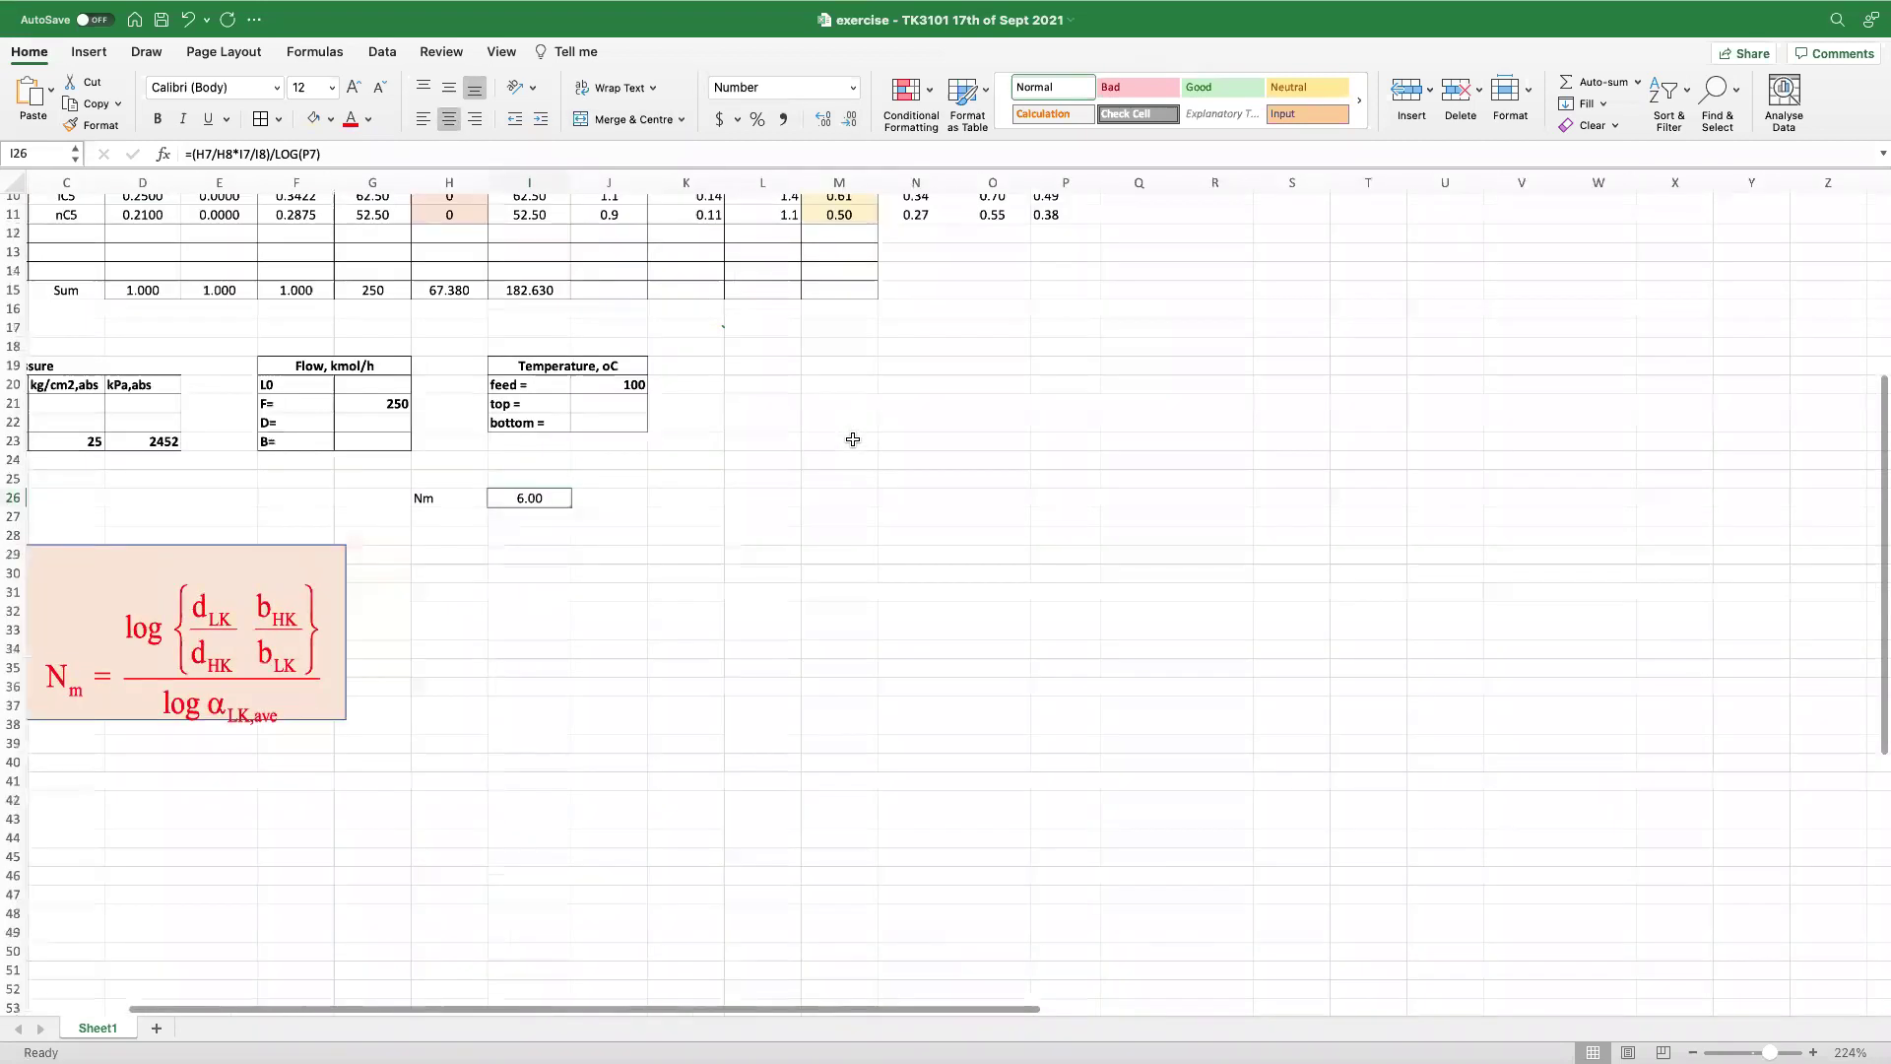
scroll(853, 439, up, 5)
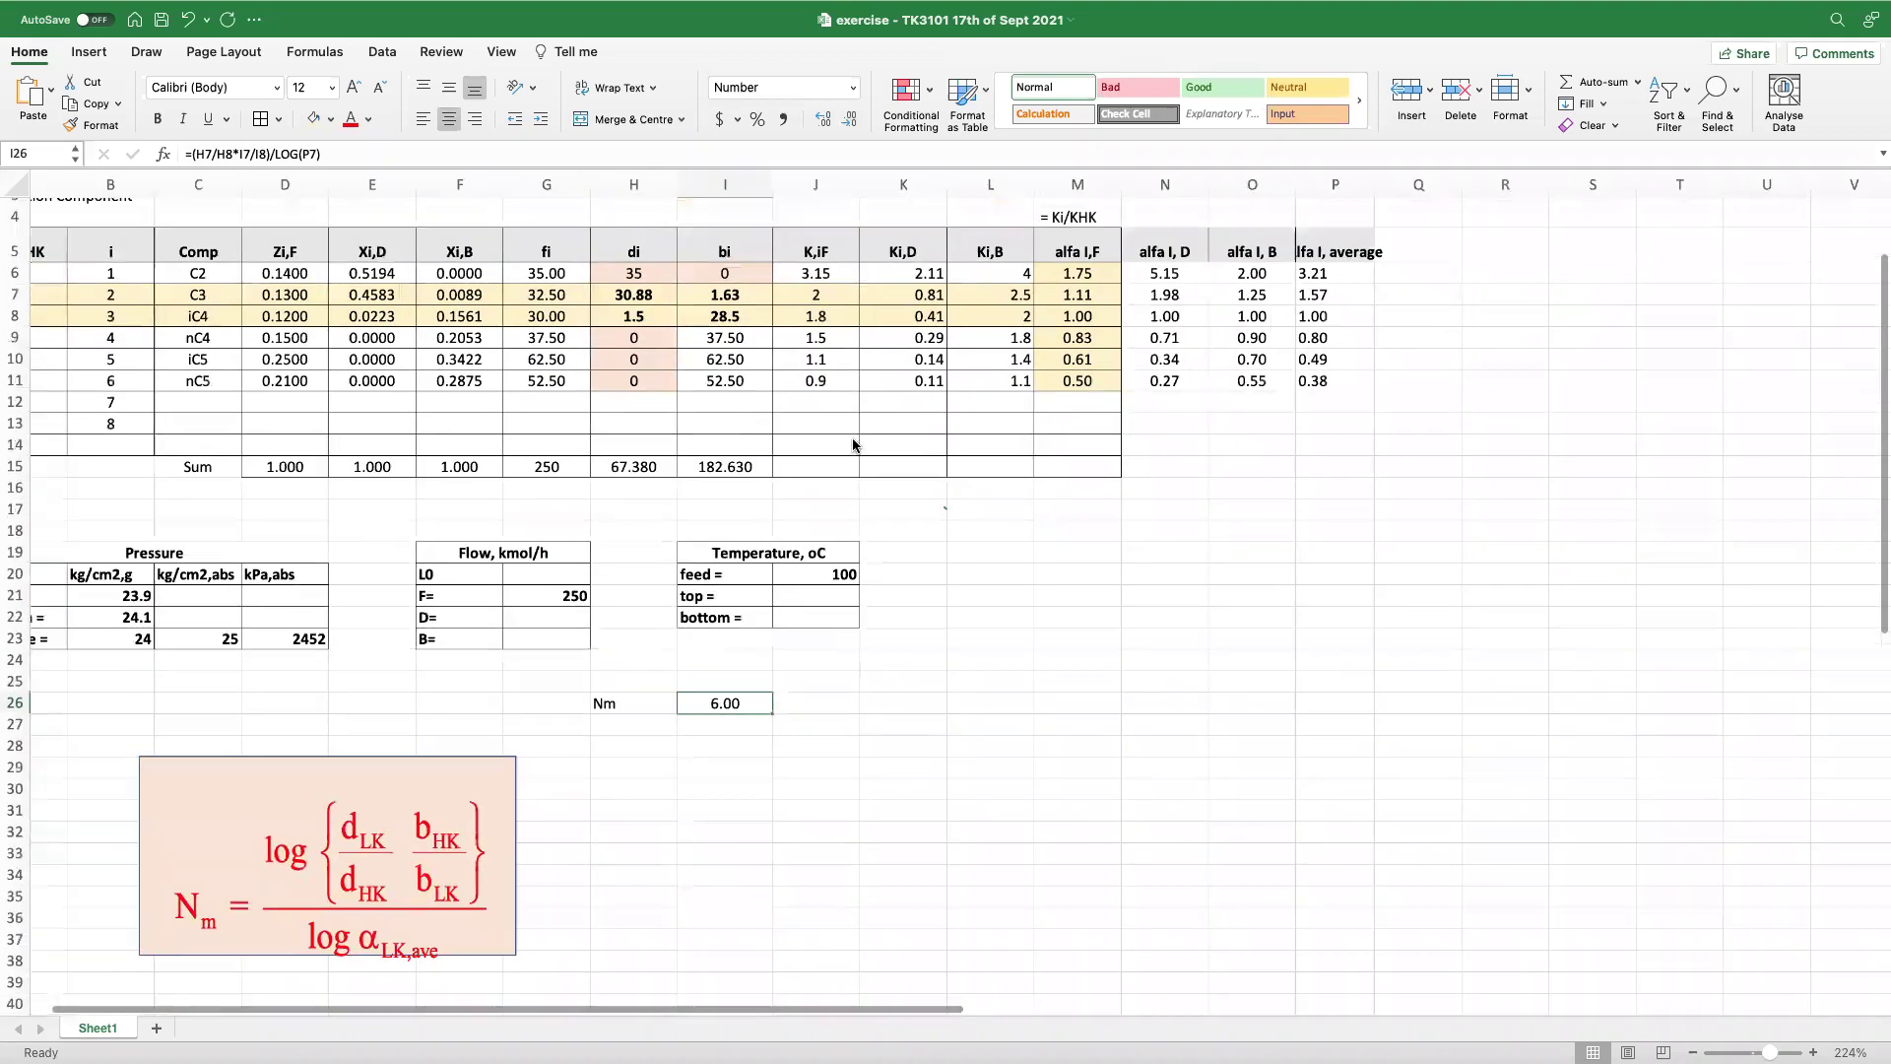
scroll(852, 444, down, 3)
click(651, 711)
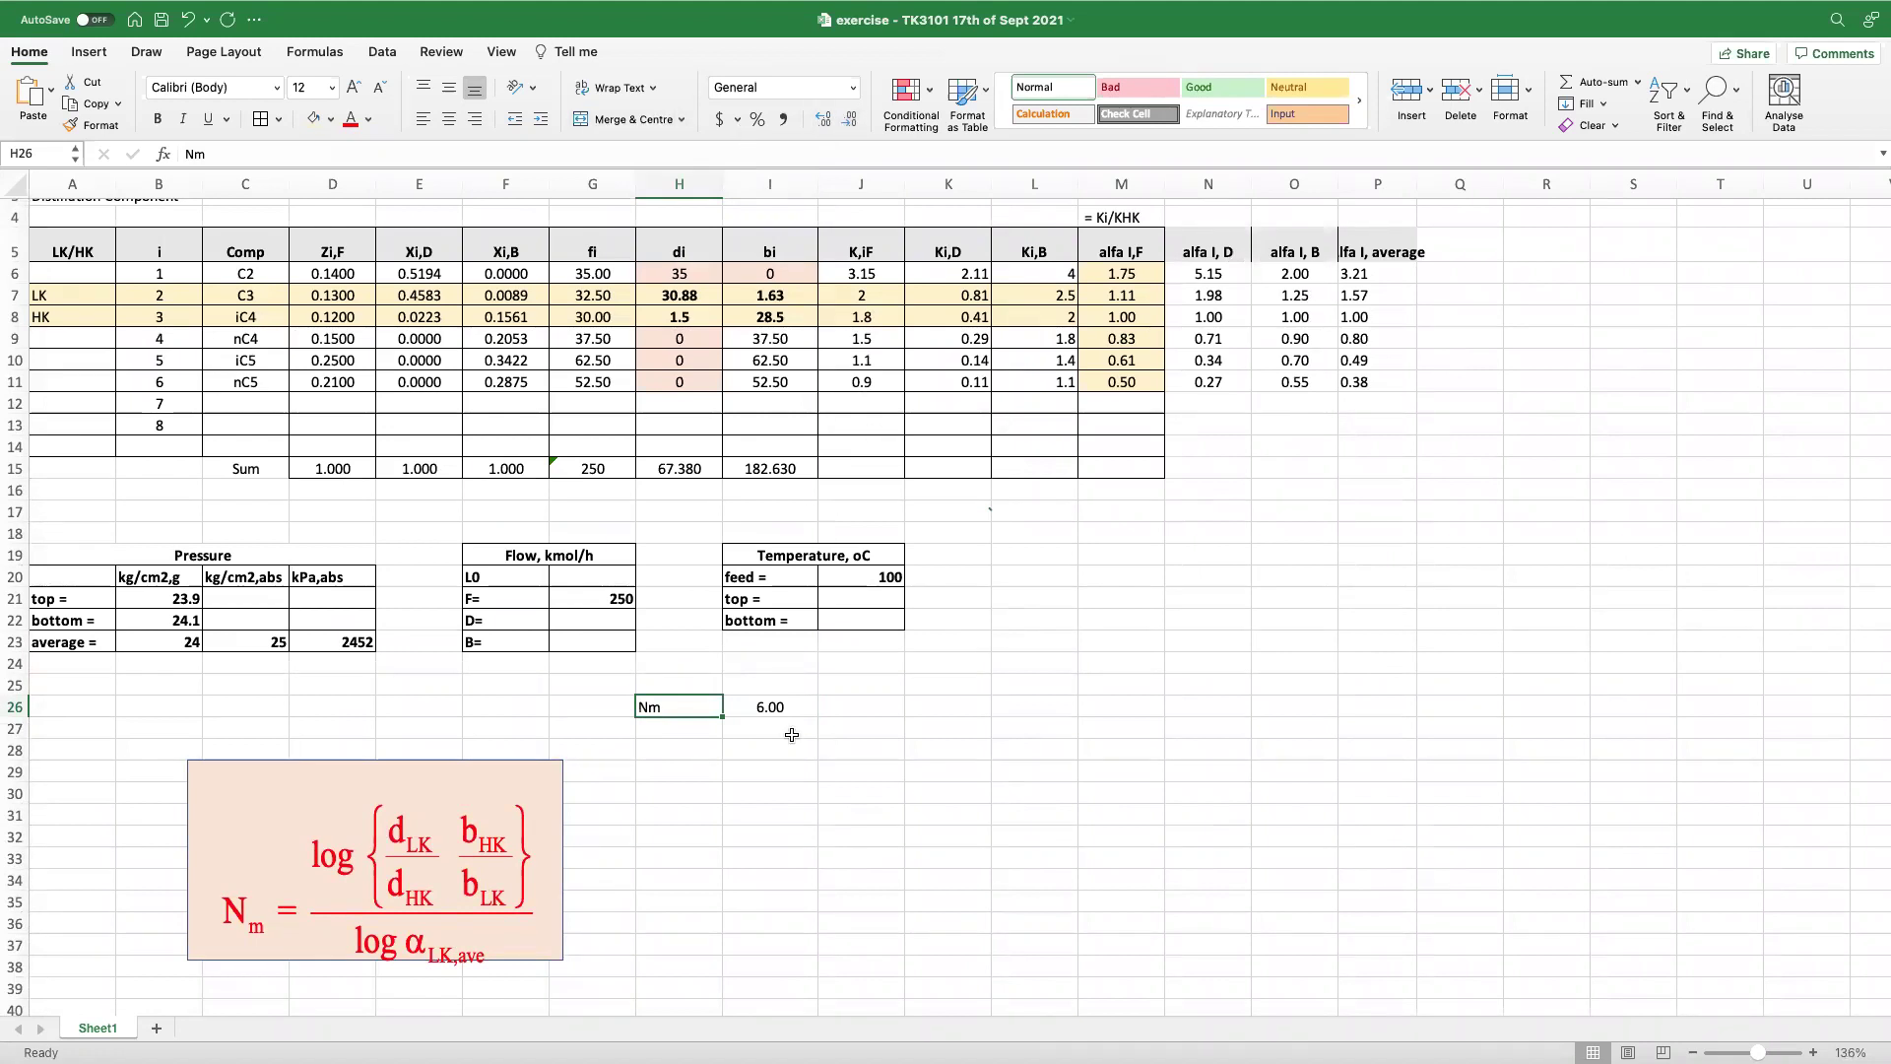
click(772, 705)
click(826, 119)
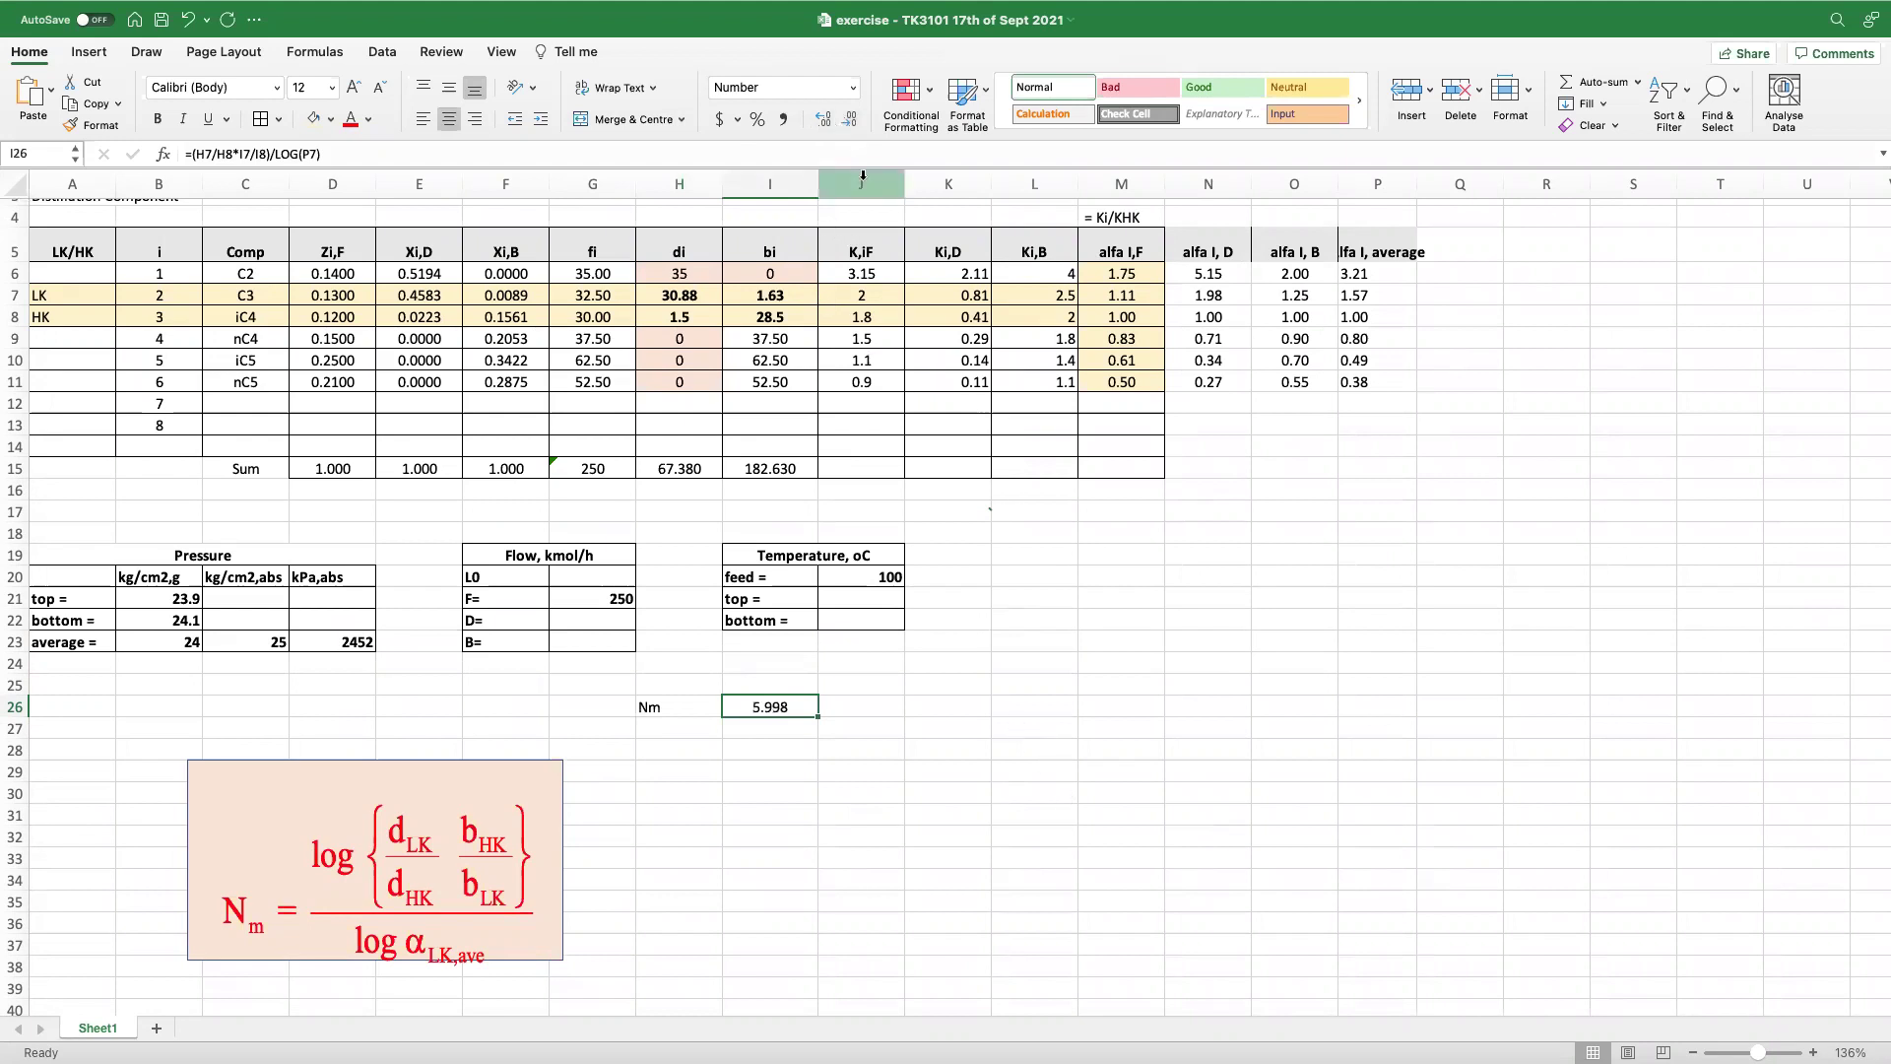
click(847, 119)
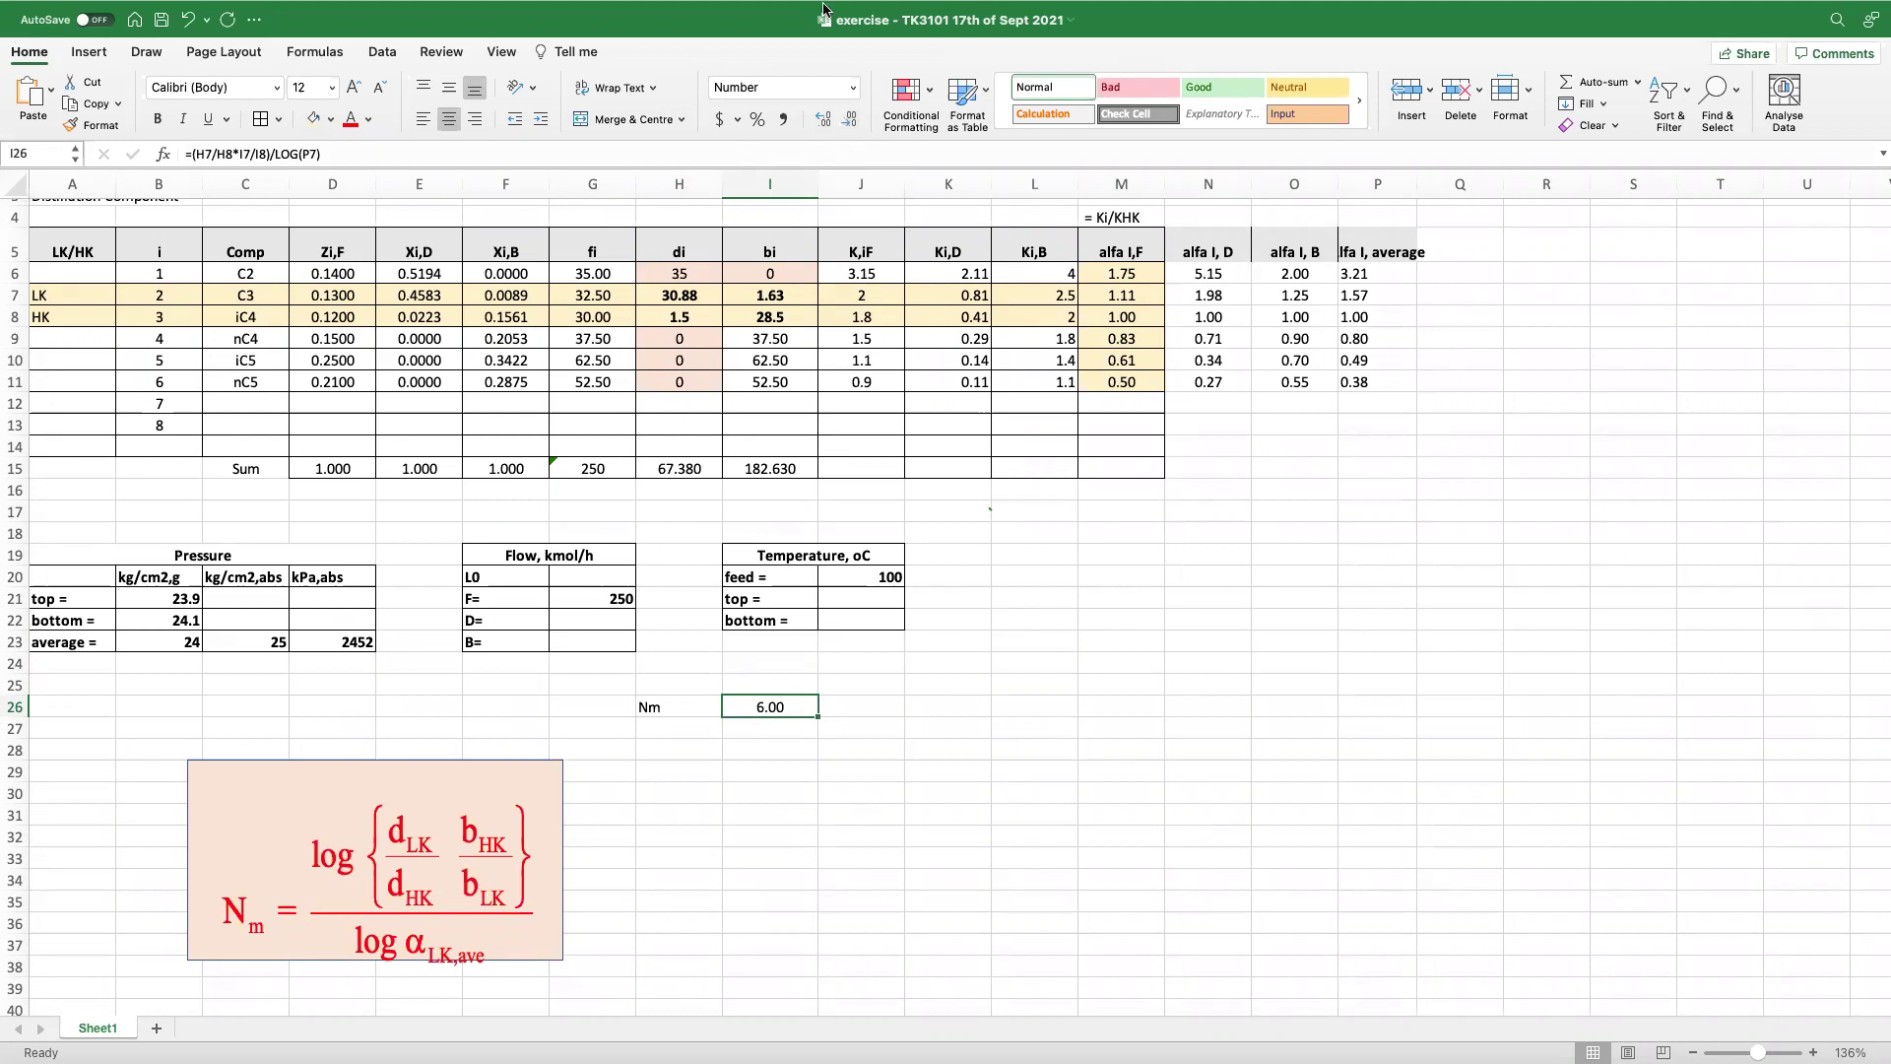
- Leave full screen, move the workbook window aside, check the Short Cut Method slide in PowerPoint, and return to Excel
mouse_move(59, 7)
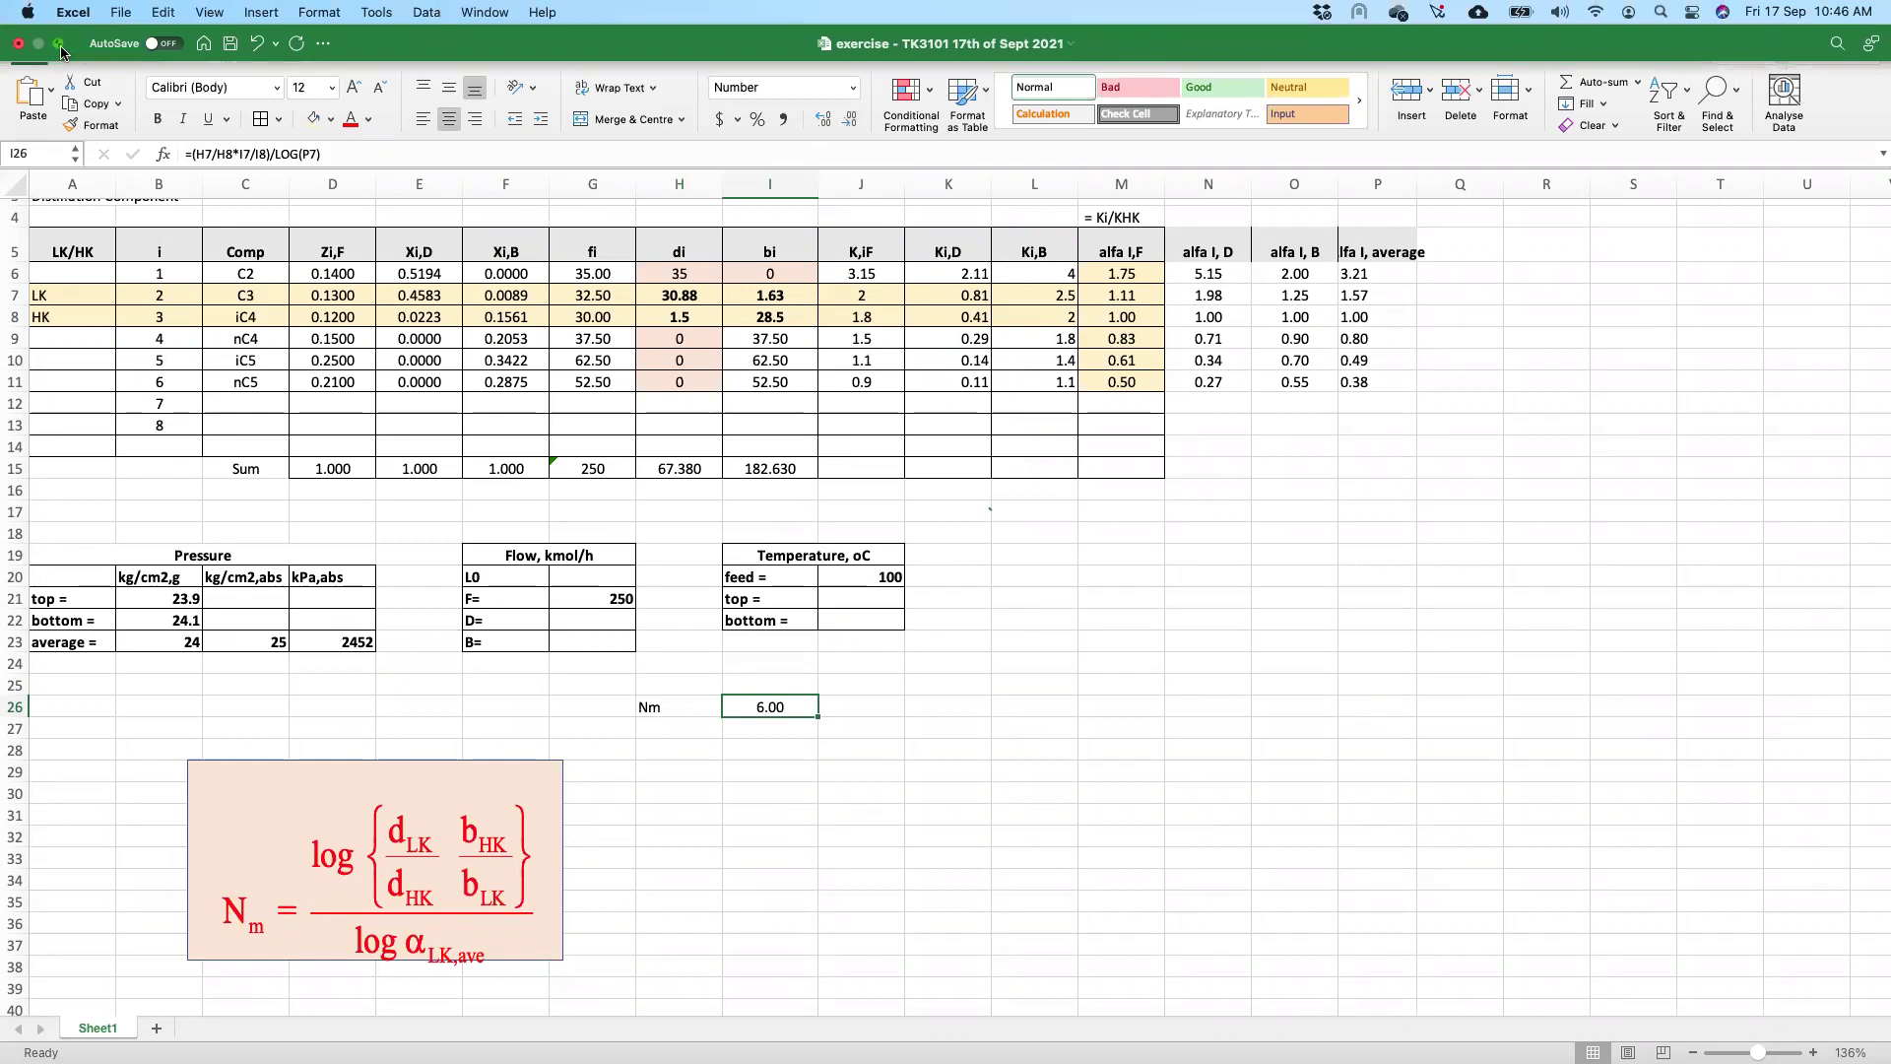
click(59, 46)
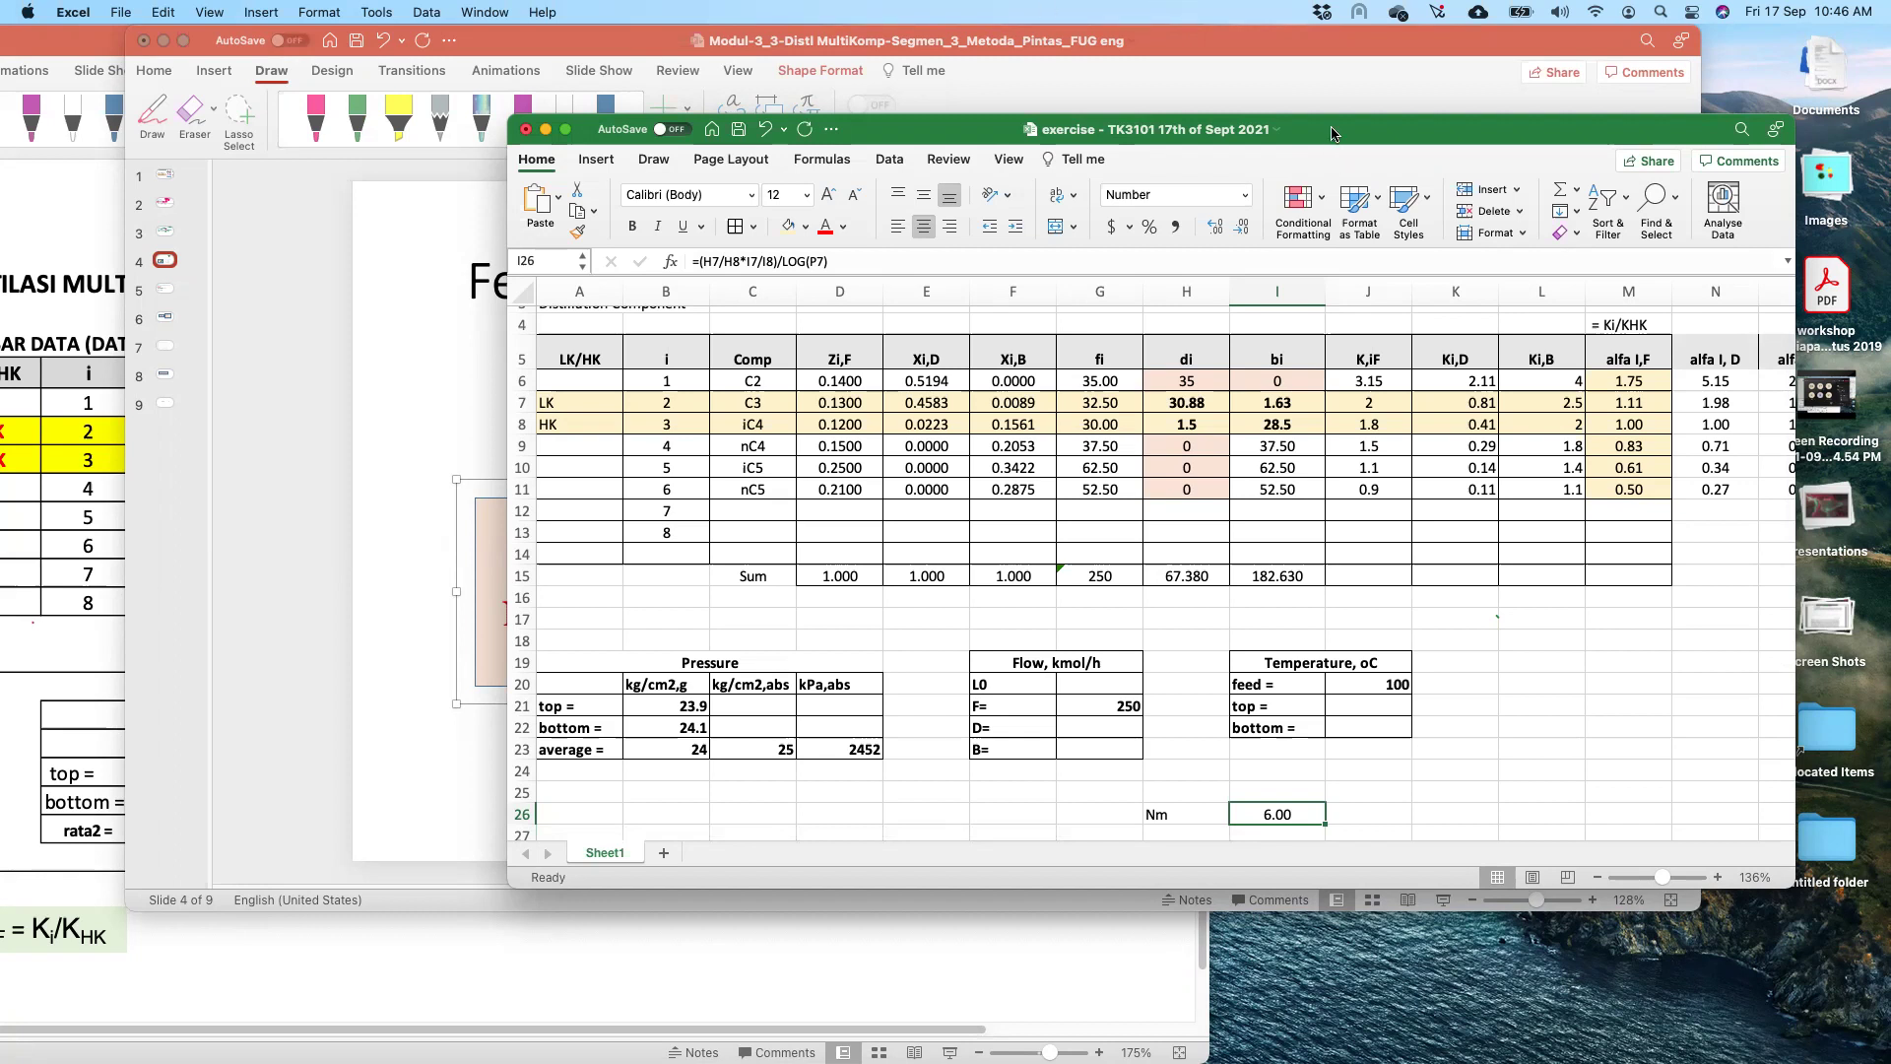
drag(1332, 133, 1443, 44)
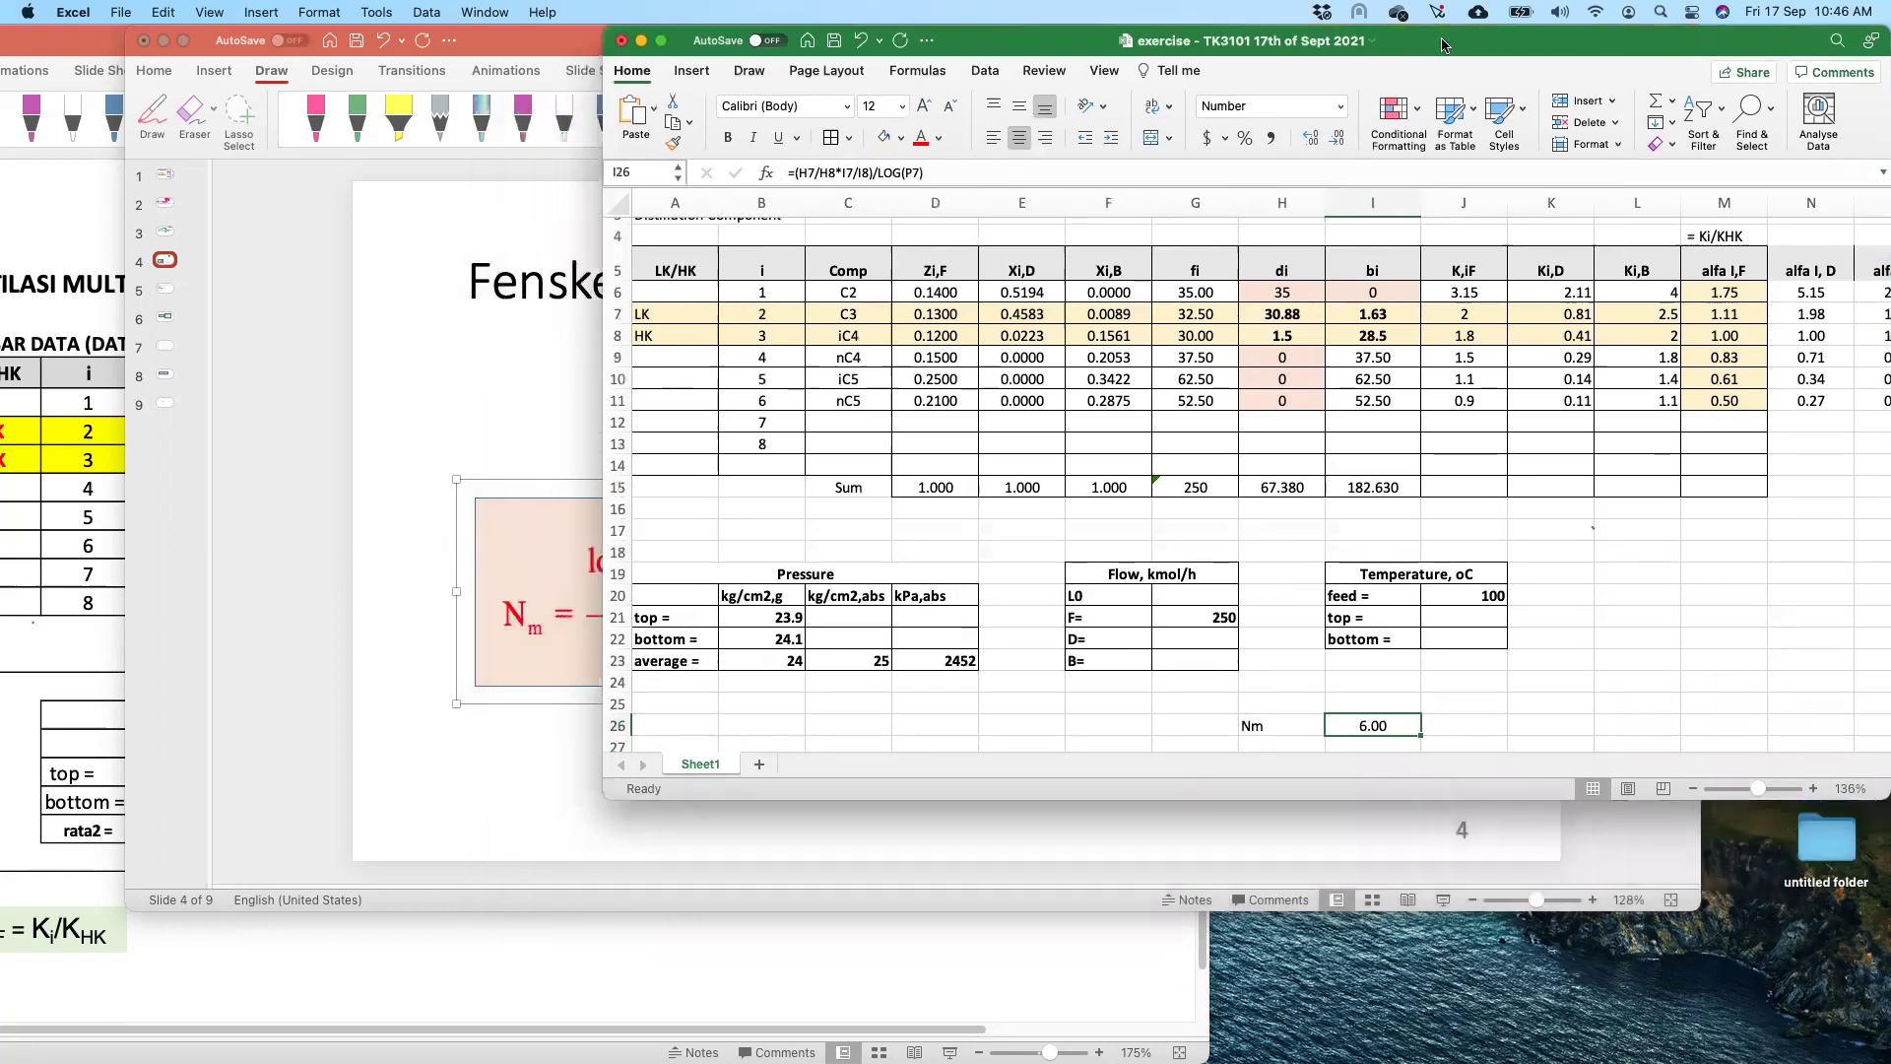
click(434, 409)
key(Up)
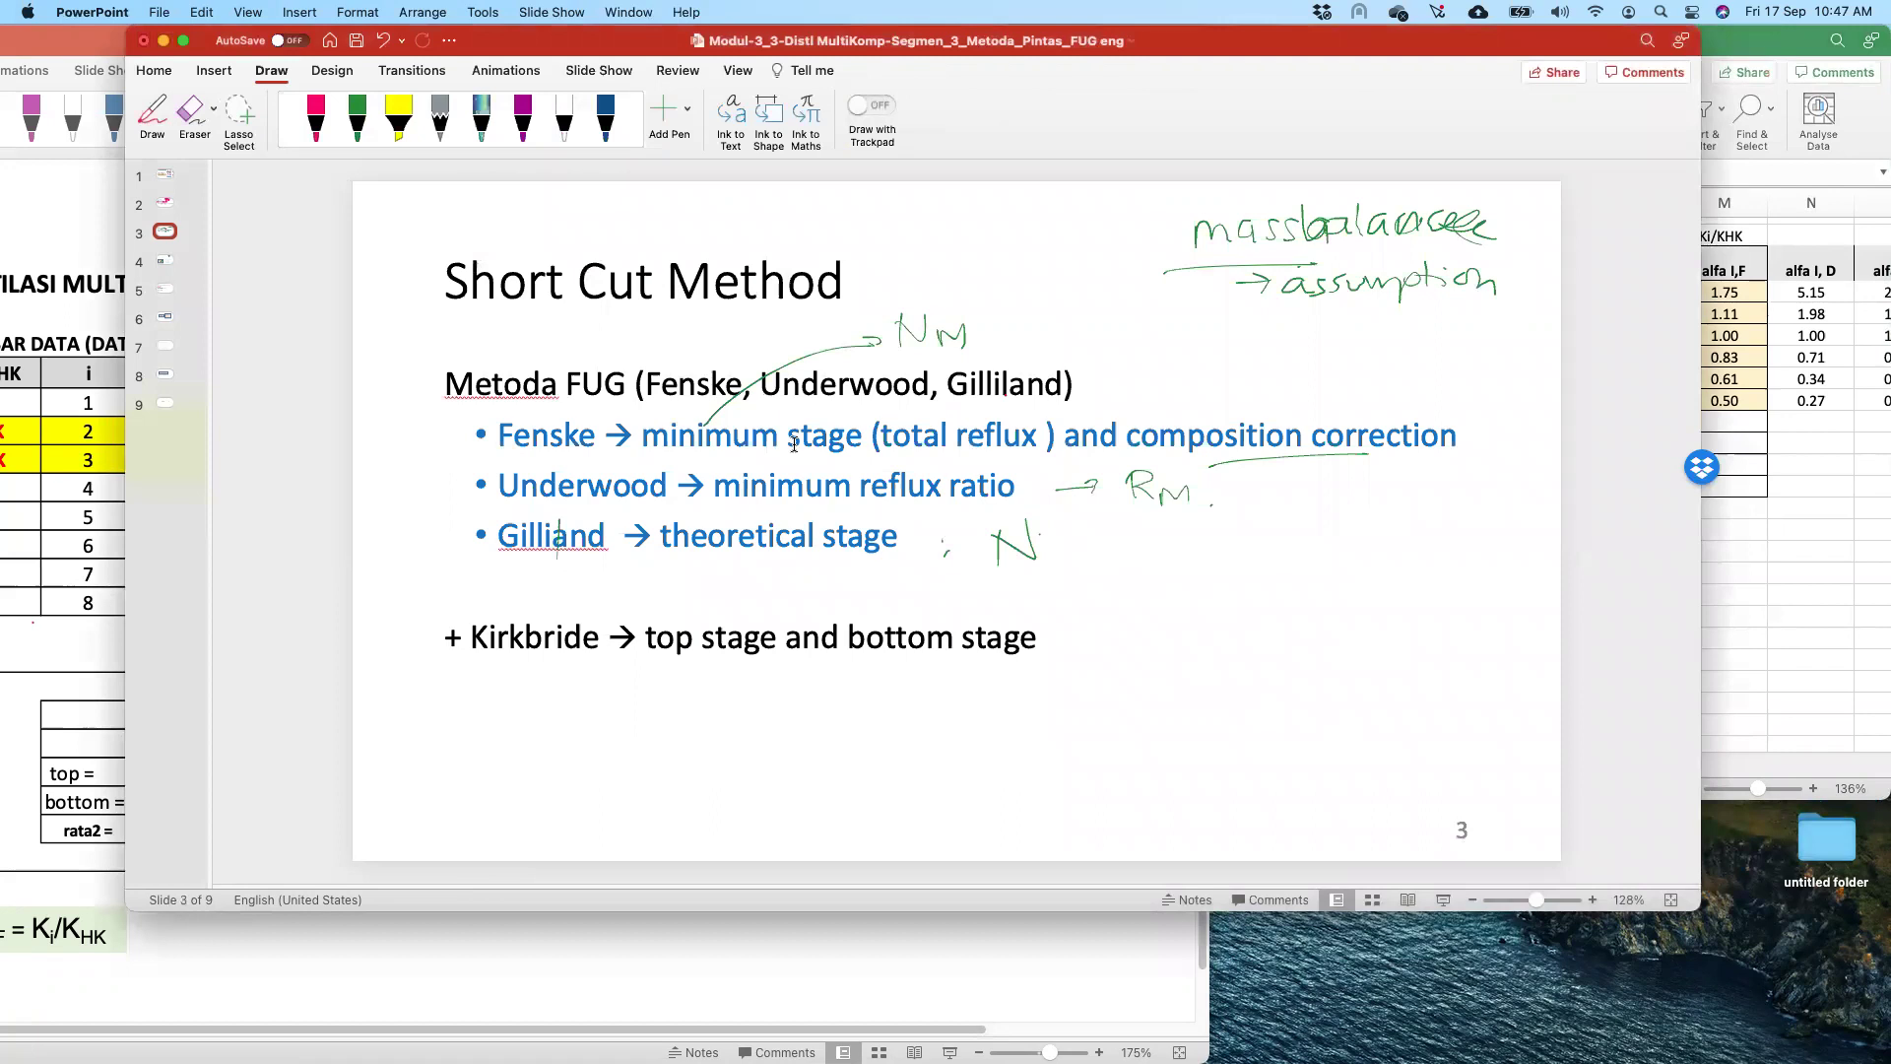
click(1793, 682)
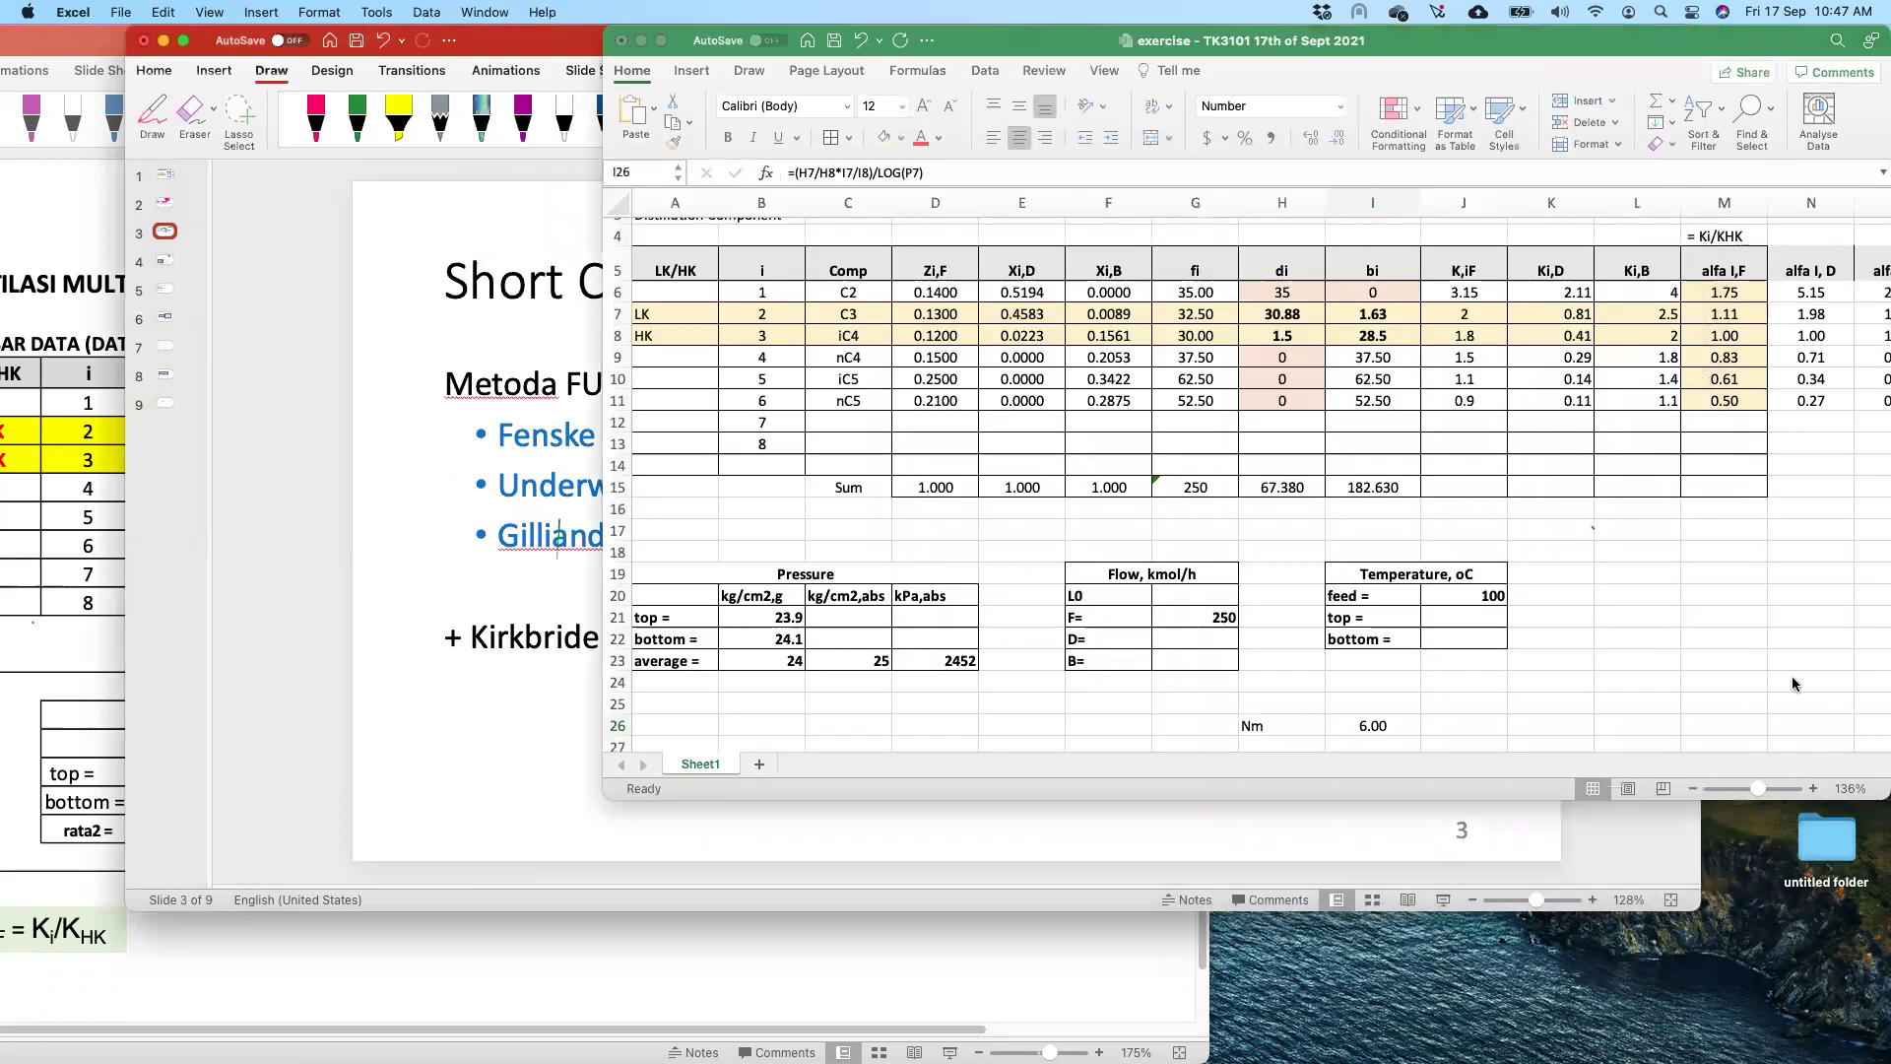